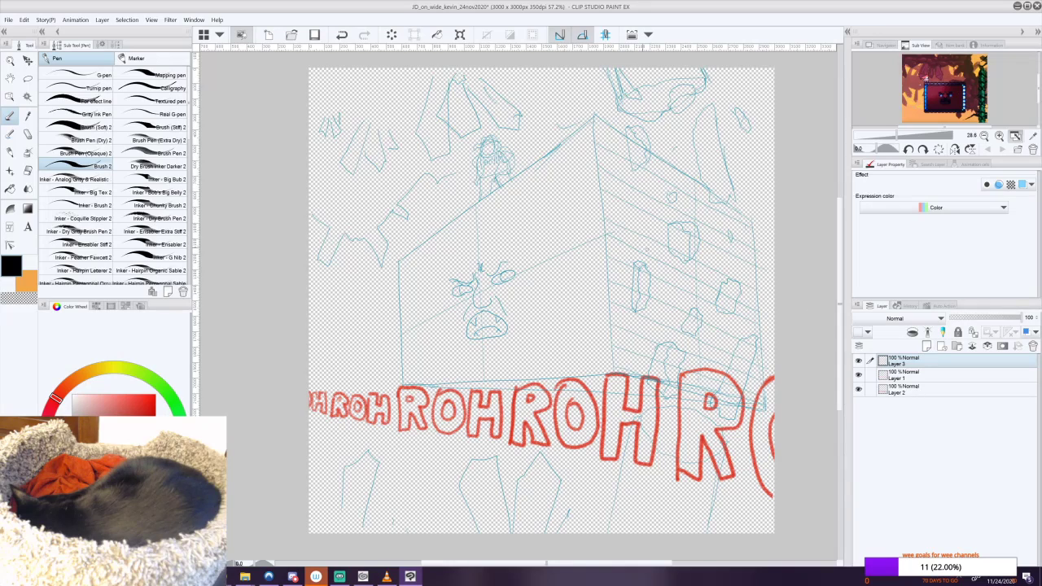
Hand-letter the message "Uno Momento Por Favor!" in black across the upper part of the canvas.
mouse_move(362, 106)
left_mouse_down()
mouse_move(358, 167)
mouse_move(395, 93)
mouse_move(373, 160)
mouse_move(444, 140)
mouse_move(471, 118)
mouse_move(473, 149)
mouse_move(505, 104)
mouse_move(522, 98)
mouse_move(519, 147)
mouse_move(532, 131)
mouse_move(563, 140)
mouse_move(585, 128)
mouse_move(676, 128)
left_mouse_up()
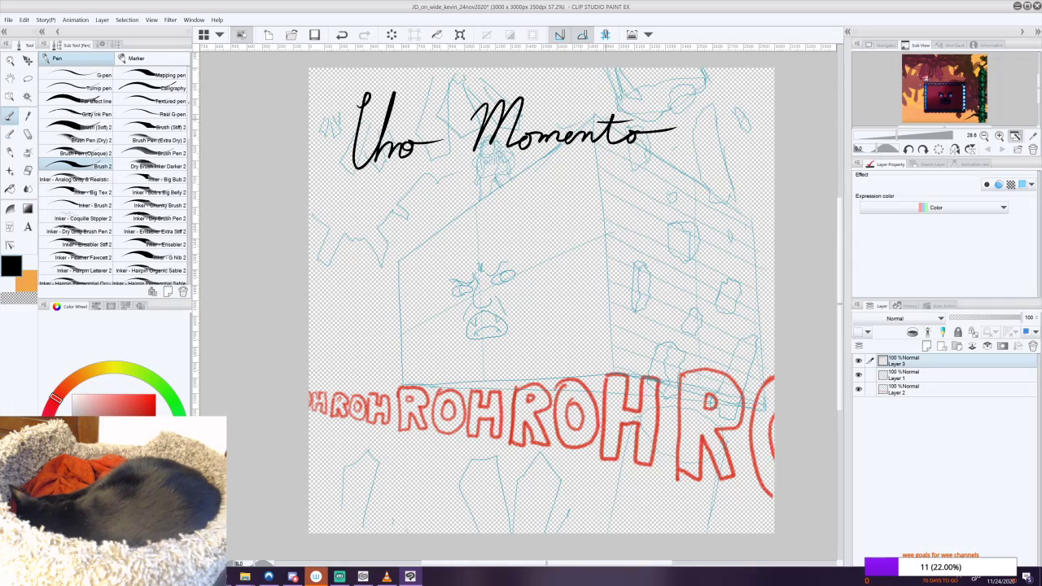
mouse_move(343, 189)
left_mouse_down()
mouse_move(332, 249)
mouse_move(362, 195)
mouse_move(340, 216)
mouse_move(342, 243)
mouse_move(372, 241)
left_mouse_up()
mouse_move(417, 195)
left_mouse_down()
mouse_move(490, 188)
mouse_move(415, 242)
mouse_move(470, 246)
mouse_move(536, 228)
mouse_move(544, 238)
mouse_move(585, 218)
left_mouse_up()
left_click_drag(430, 218, 477, 212)
left_click_drag(619, 174, 603, 220)
left_click(601, 236)
Draw a small grinning face beside the lettering, and clear all the black ink from the layer.
left_click(656, 217)
left_click(689, 215)
mouse_move(654, 227)
left_mouse_down()
mouse_move(690, 240)
mouse_move(699, 227)
mouse_move(658, 246)
mouse_move(698, 236)
mouse_move(672, 253)
mouse_move(685, 242)
left_mouse_up()
left_click_drag(658, 203, 696, 206)
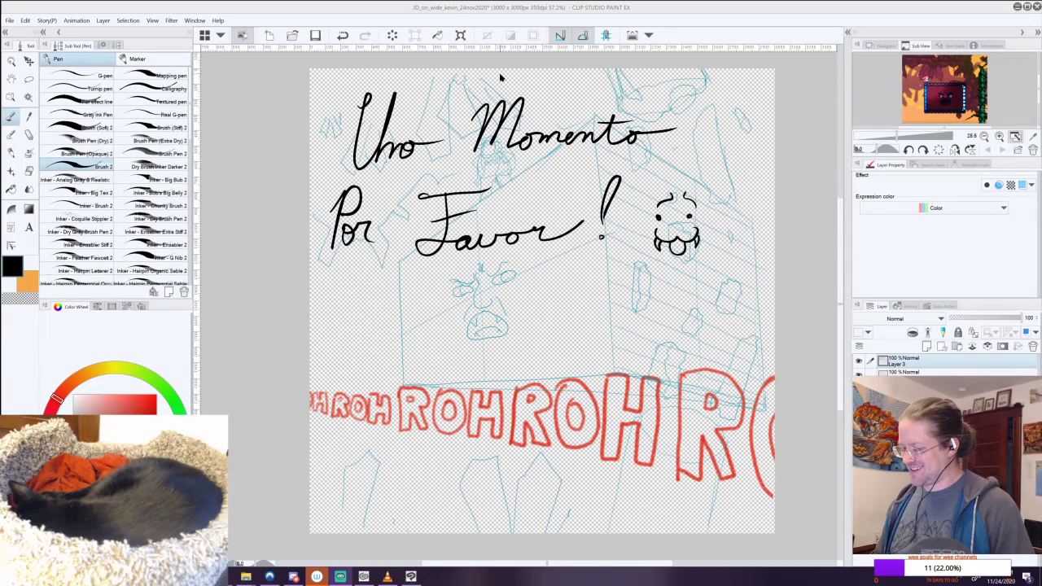
left_click(391, 36)
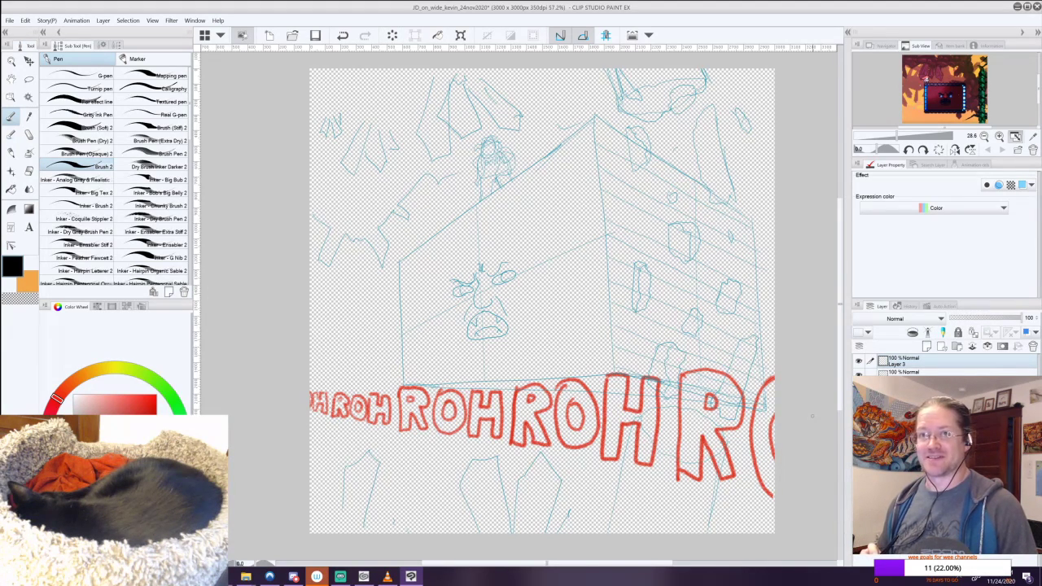
Enlarge the reference image view and zoom it to 75% on the dark block with the angry face.
left_click_drag(603, 304, 567, 358)
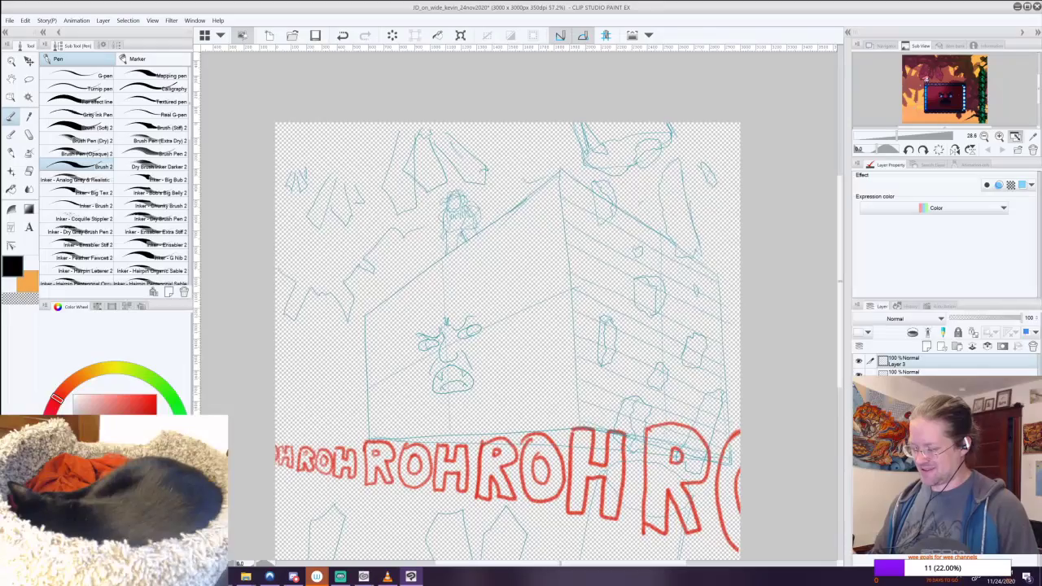
scroll(567, 357, "up", 1)
scroll(812, 416, "down", 2)
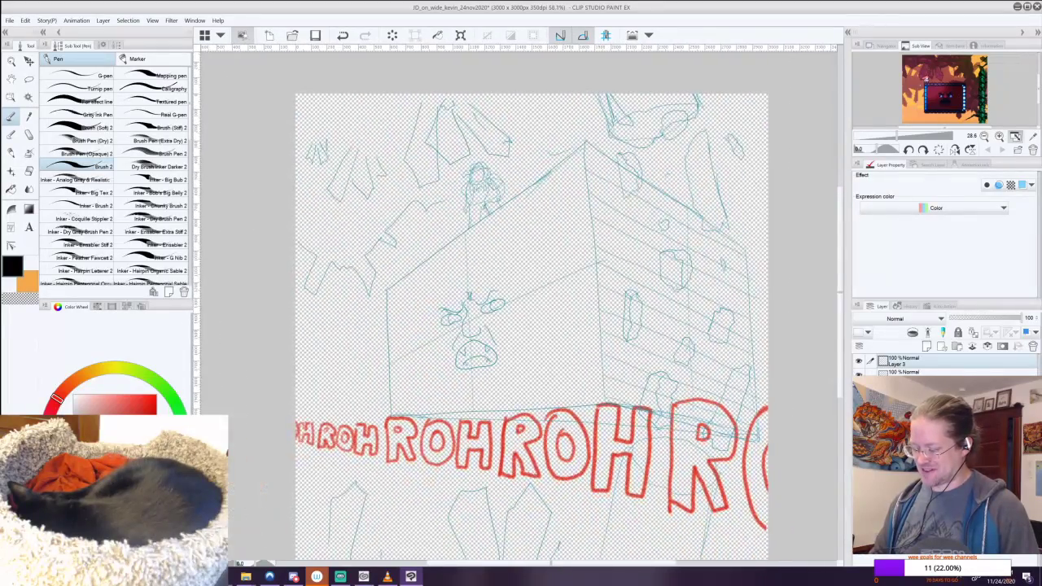
left_click_drag(524, 328, 510, 312)
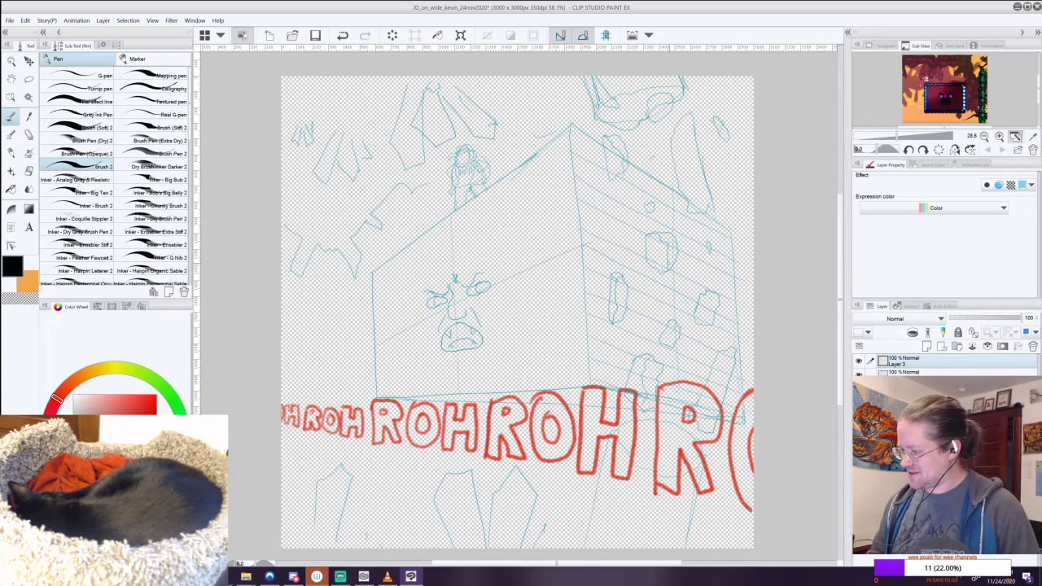
left_click_drag(846, 271, 831, 271)
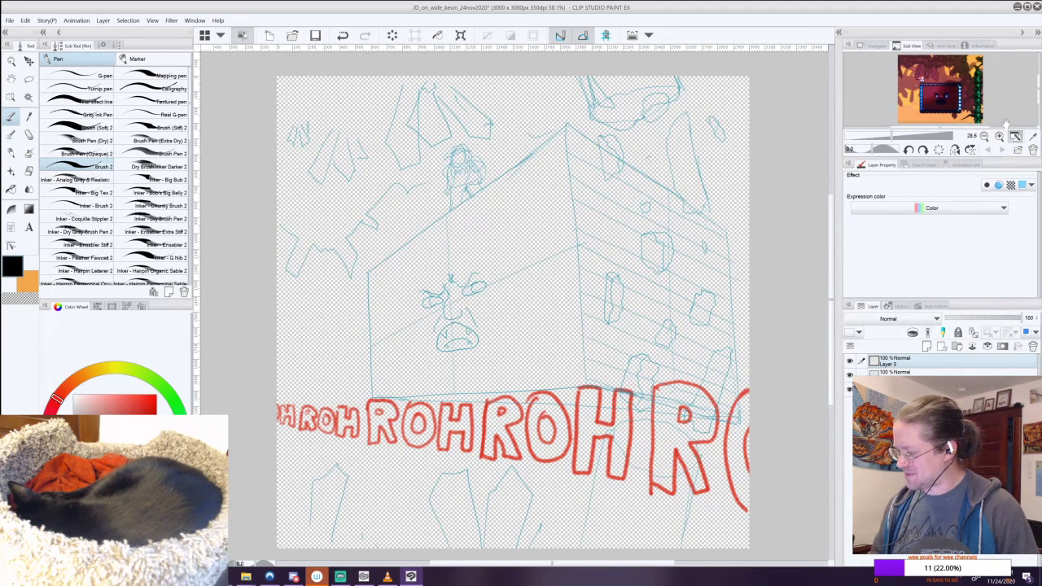
left_click_drag(943, 164, 948, 222)
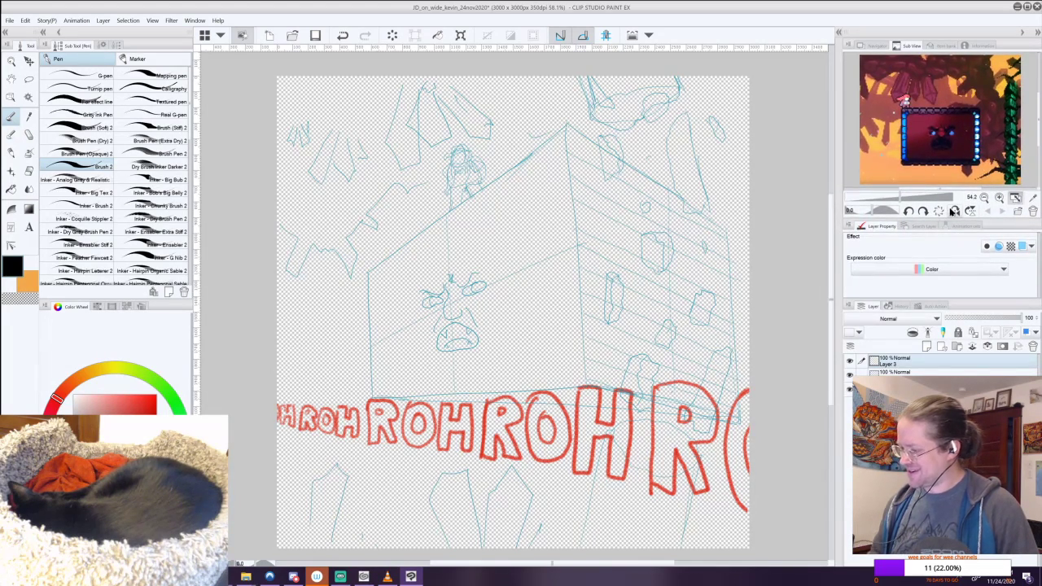
scroll(974, 111, "up", 1)
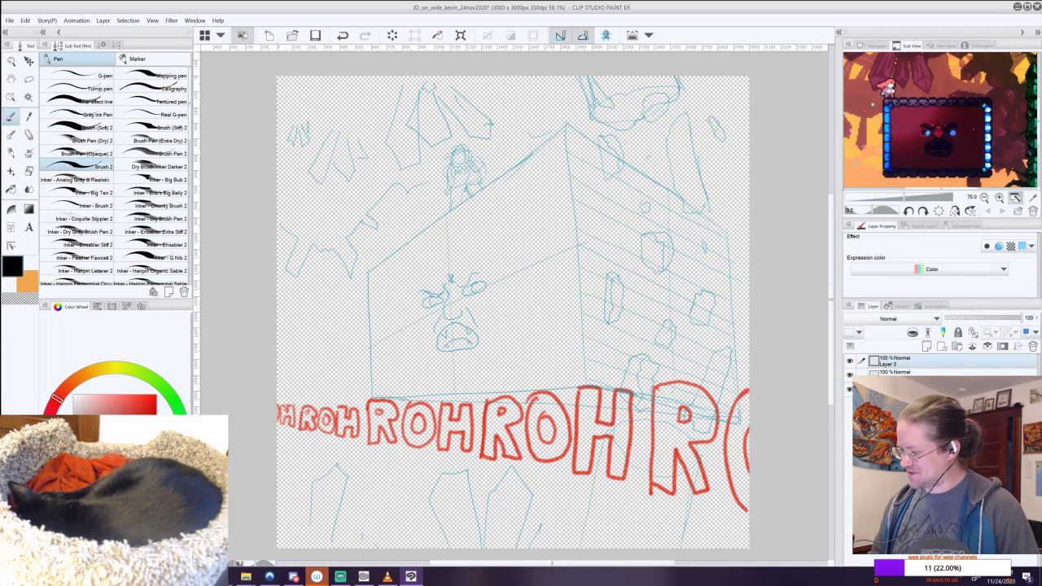
left_click_drag(966, 142, 962, 133)
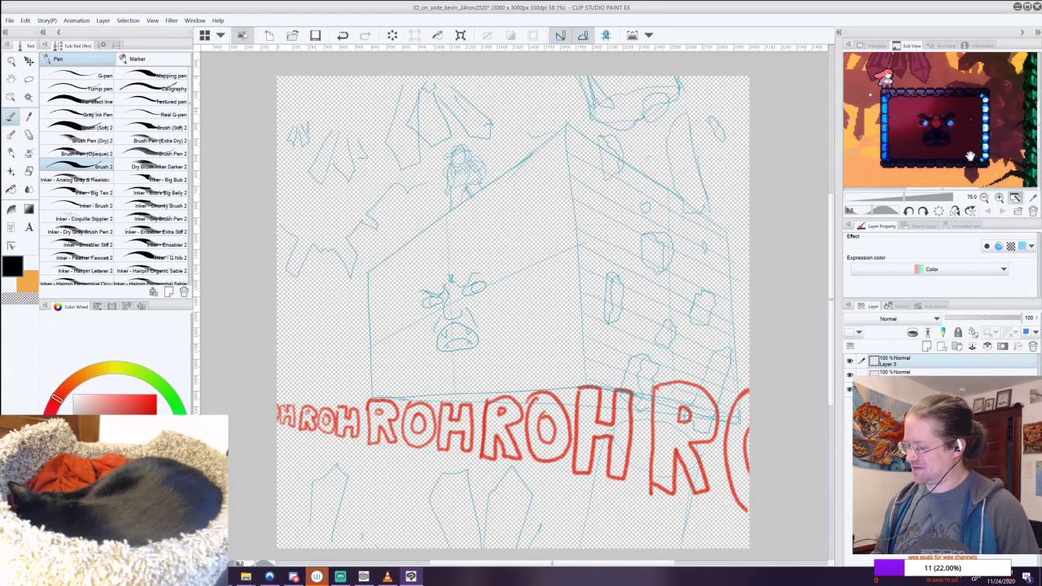
left_click_drag(1012, 130, 982, 156)
left_click_drag(905, 96, 884, 81)
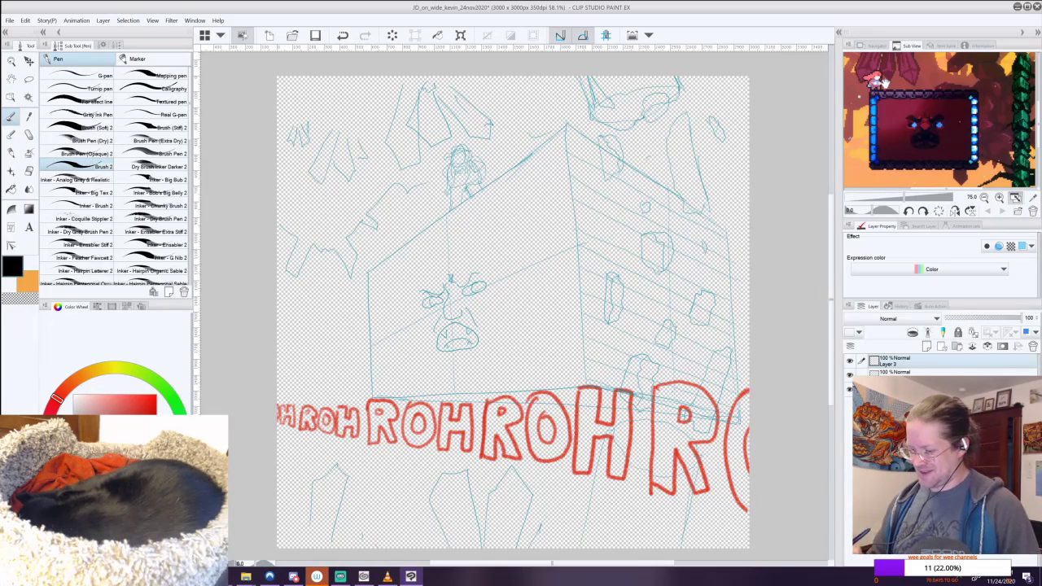
Ink a small round black bead over the peak where the sketched building's two walls meet.
scroll(629, 327, "up", 1)
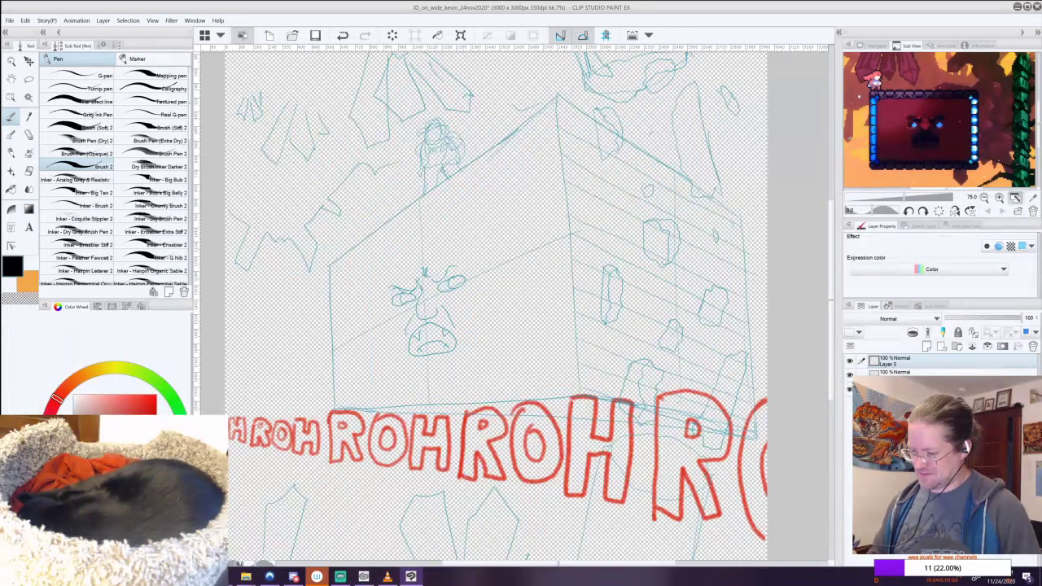
left_click_drag(632, 199, 686, 245)
left_click_drag(542, 211, 668, 212, "ctrl")
scroll(513, 301, "down", 4)
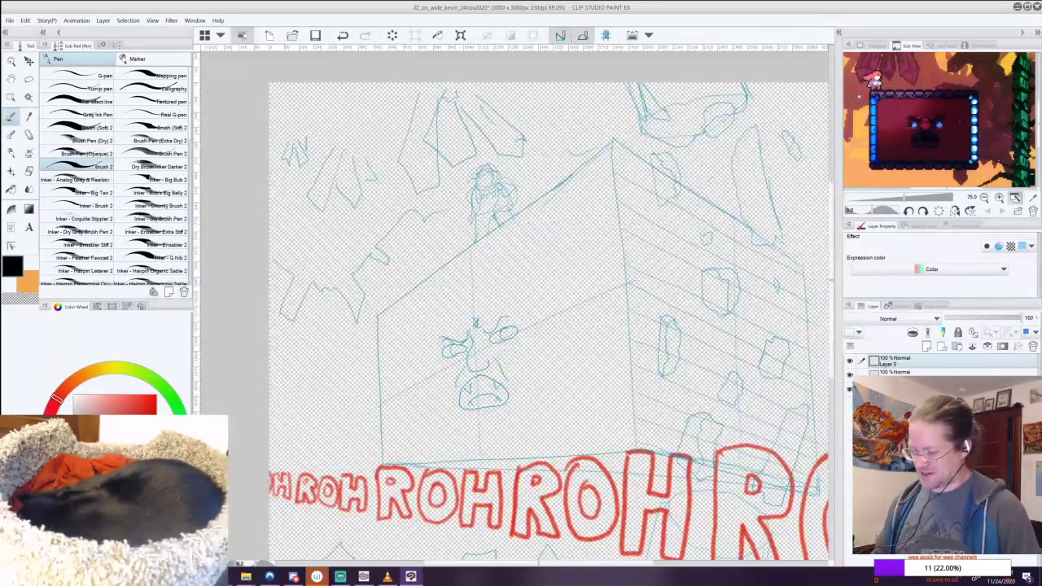
scroll(515, 302, "down", 1)
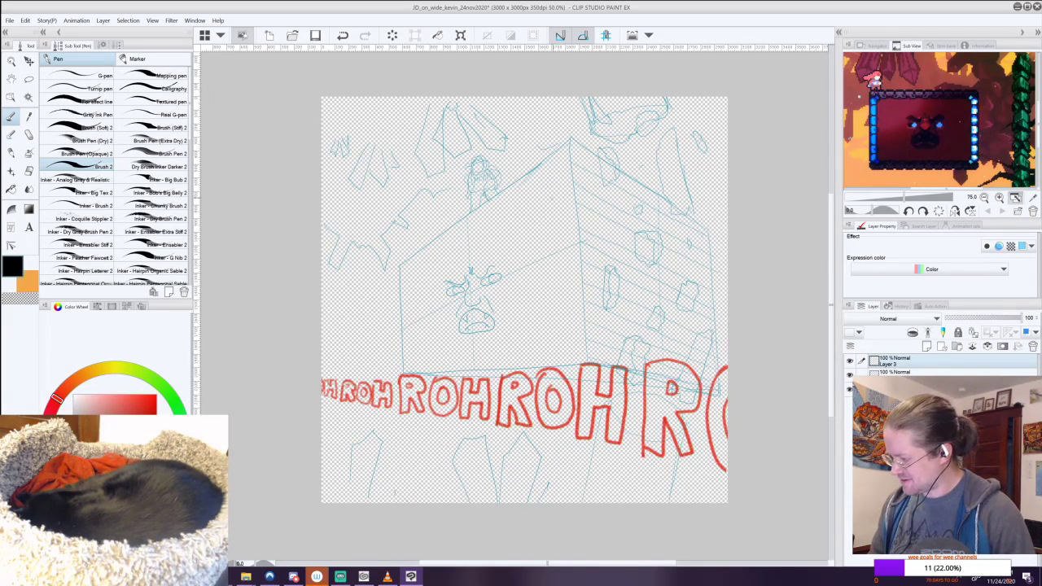
key("ctrl+z")
mouse_move(561, 146)
left_mouse_down()
mouse_move(573, 137)
mouse_move(573, 148)
left_mouse_up()
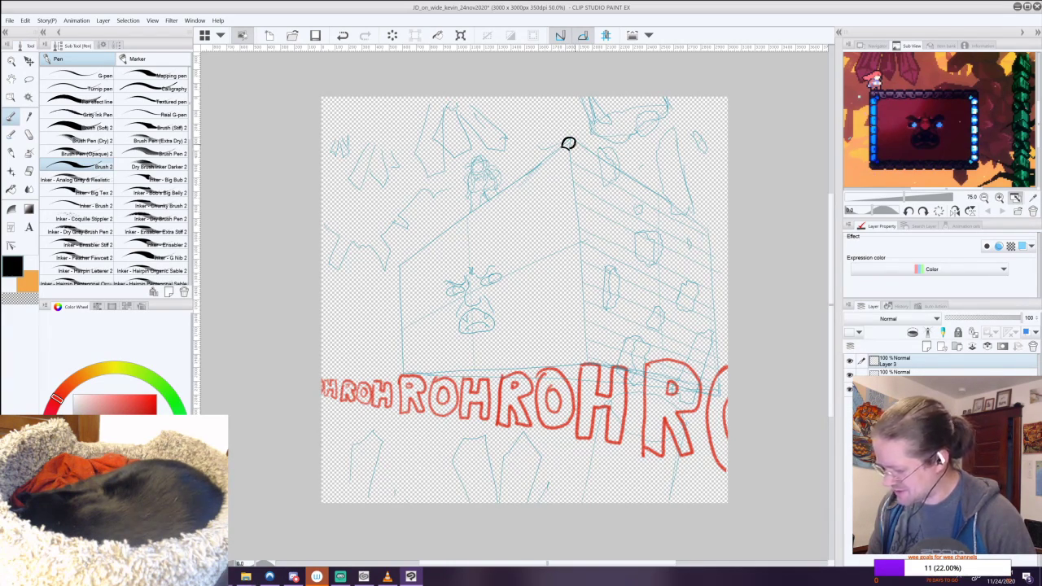
key("ctrl+z")
mouse_move(562, 147)
left_mouse_down()
mouse_move(565, 136)
mouse_move(562, 147)
left_mouse_up()
key("ctrl+z")
key("ctrl+z")
key("ctrl+z")
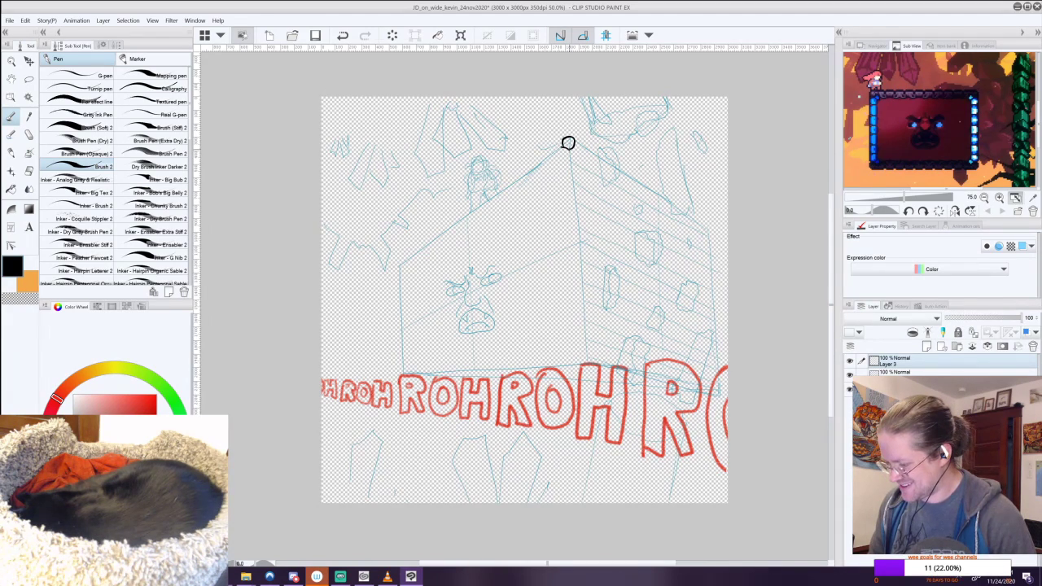
key("ctrl+z")
Ink the first oval beads hanging below the round bead along the building's vertical corner edge.
left_click_drag(570, 155, 570, 157)
key("ctrl+z")
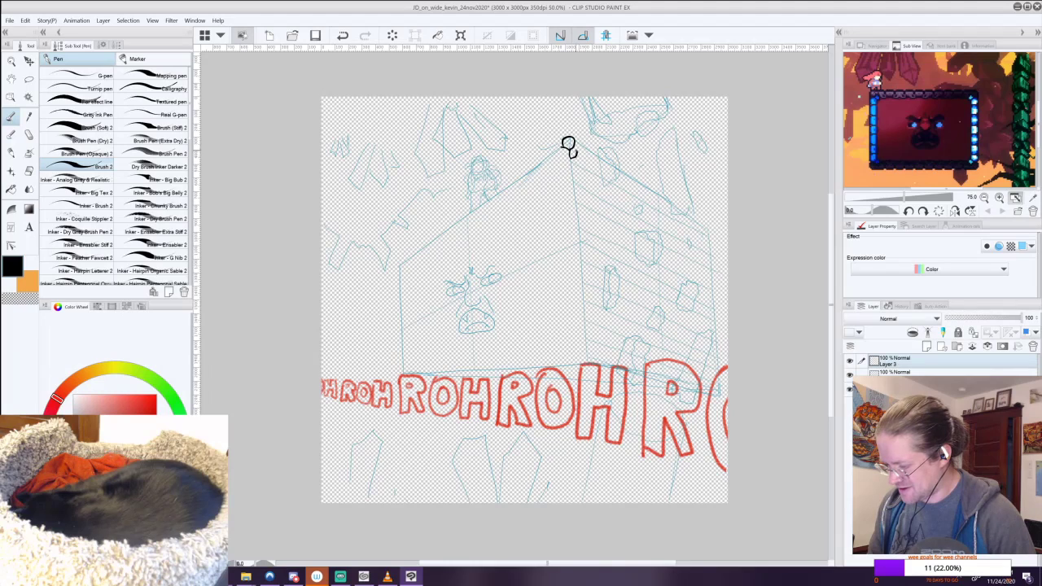
left_click_drag(571, 158, 573, 177)
key("ctrl+z")
key("ctrl+z")
key("ctrl+z")
key("ctrl+z")
left_click_drag(571, 158, 572, 170)
key("ctrl+z")
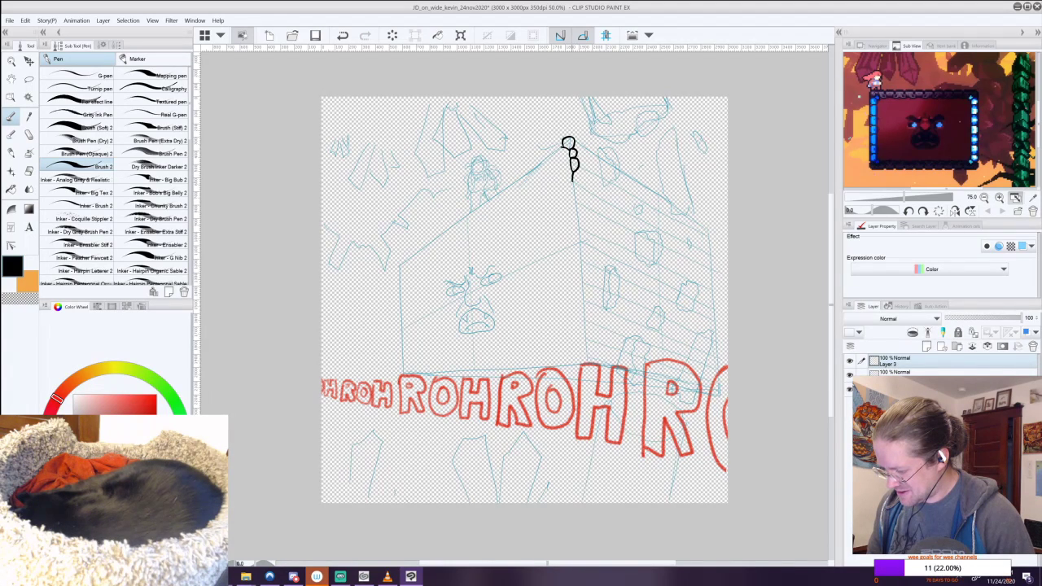
Continue the chain of oval beads down the building's corner edge to the red ROH lettering.
mouse_move(575, 188)
left_mouse_down()
mouse_move(574, 170)
mouse_move(586, 282)
left_mouse_up()
left_click_drag(586, 260, 591, 340)
left_click_drag(590, 324, 592, 347)
key("ctrl+z")
key("ctrl+z")
key("ctrl+z")
key("ctrl+z")
left_click_drag(585, 341, 591, 363)
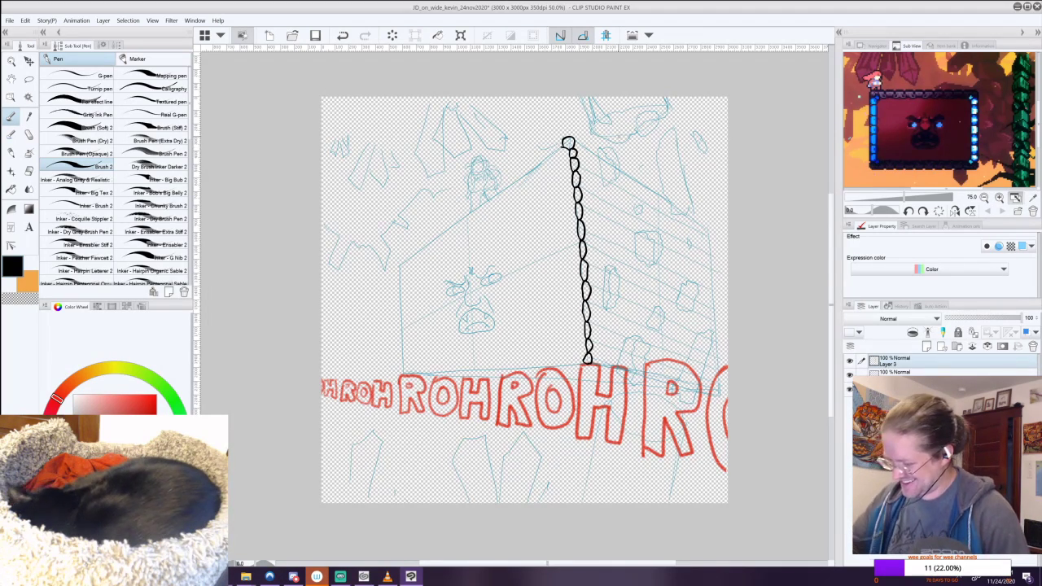
key("ctrl+z")
Ink the topmost plank along the sloping upper edge of the building's side wall with a rounded end.
left_click_drag(579, 144, 708, 229)
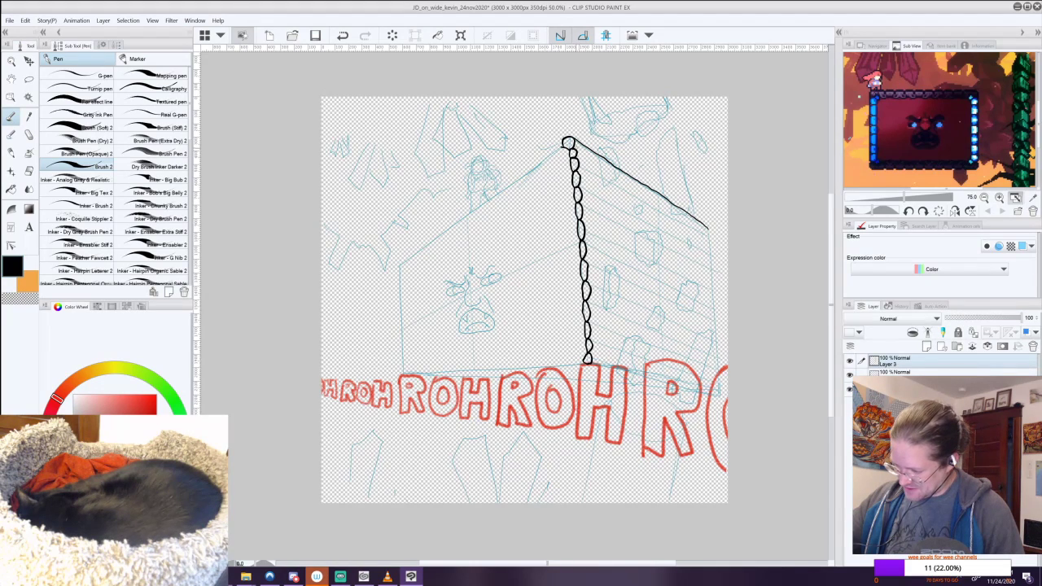
left_click_drag(574, 148, 708, 232)
key("ctrl+z")
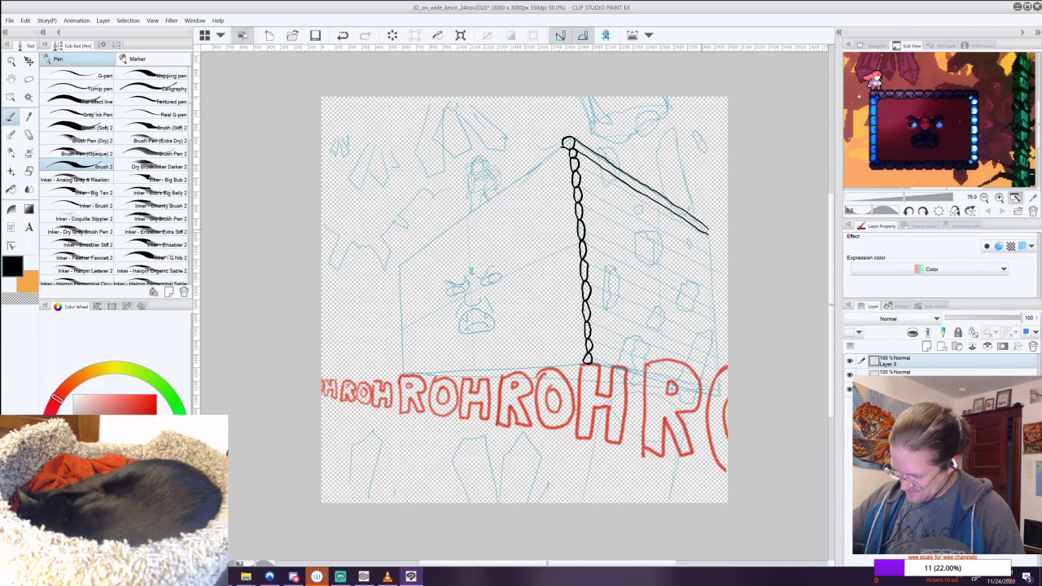
key("ctrl+z")
key("ctrl+y")
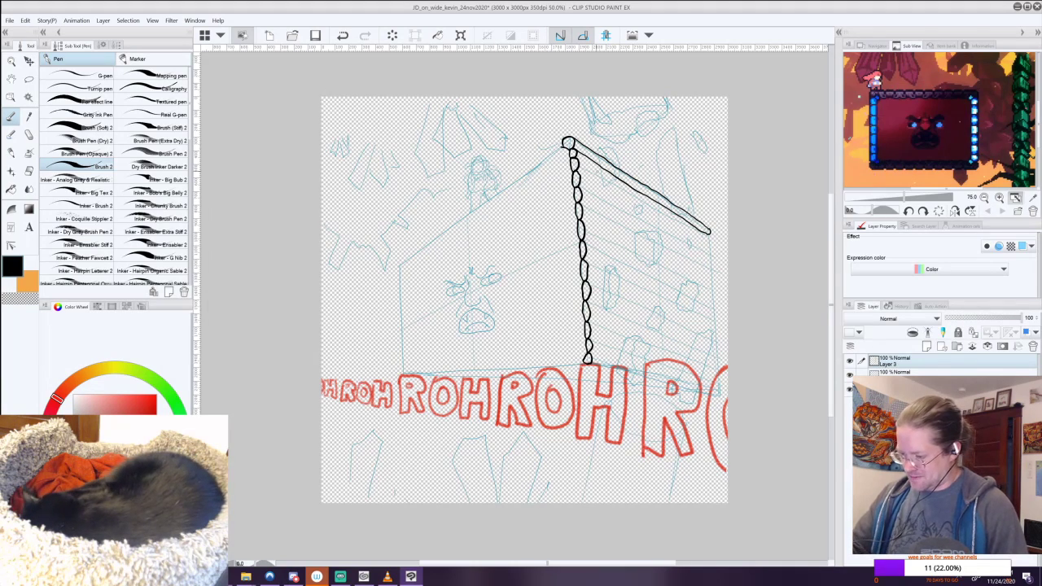
key("ctrl+z")
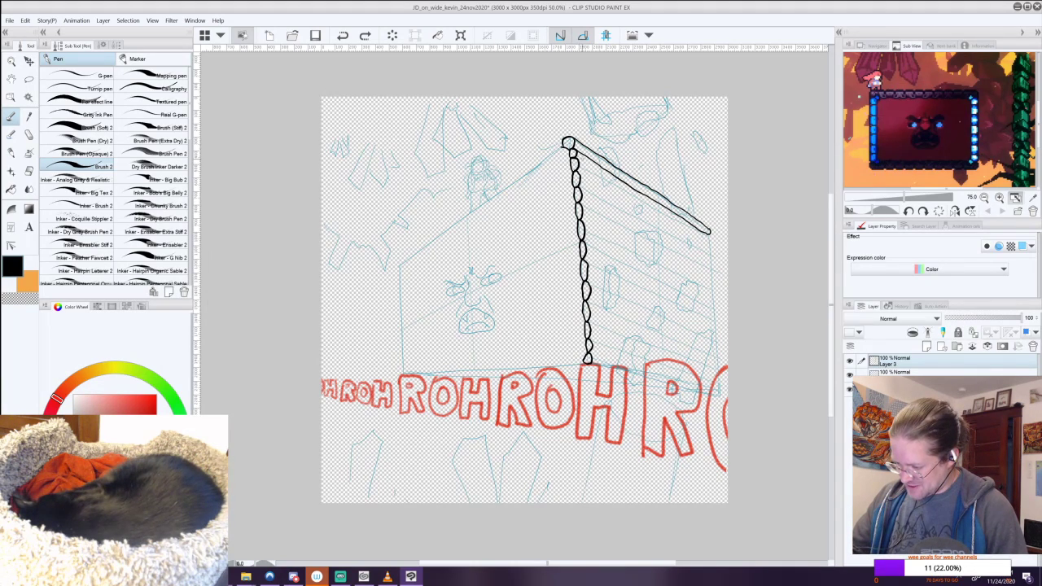
Ink three more sloping planks below the topmost one on the side wall, closing their far ends.
left_click_drag(581, 159, 700, 236)
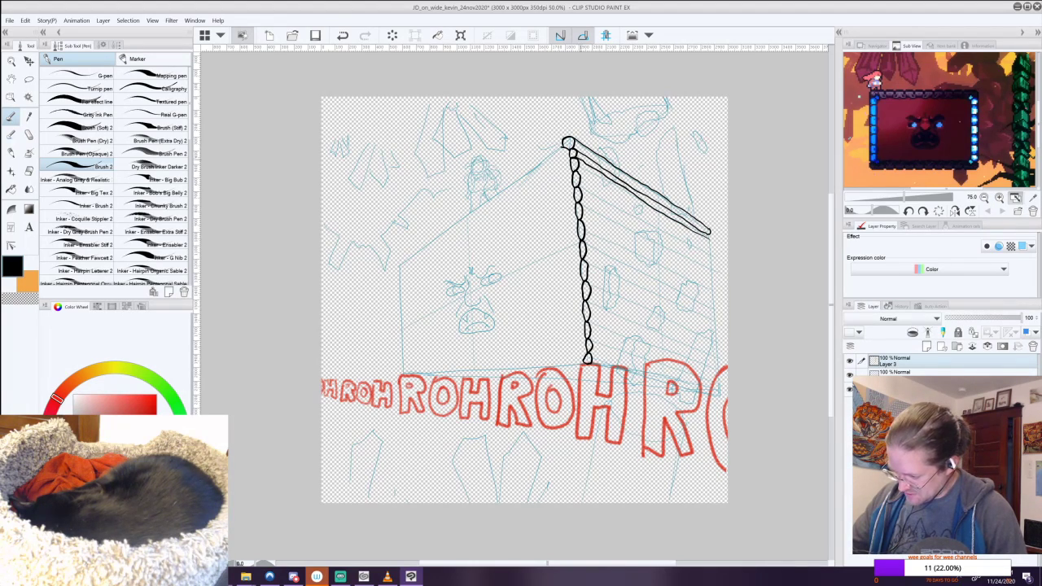
left_click_drag(583, 170, 698, 239)
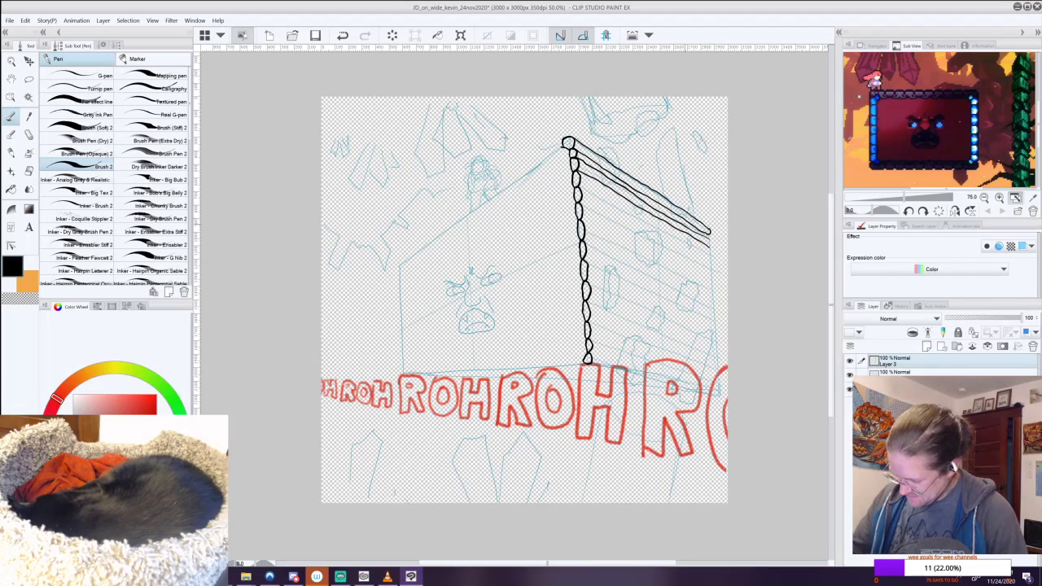
left_click_drag(709, 238, 710, 246)
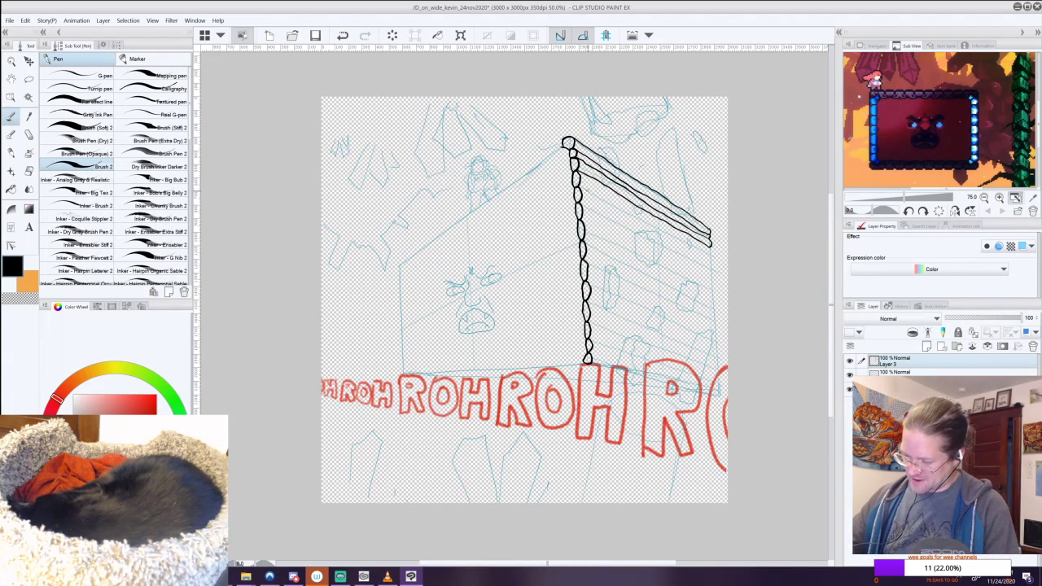
left_click_drag(696, 269, 601, 271)
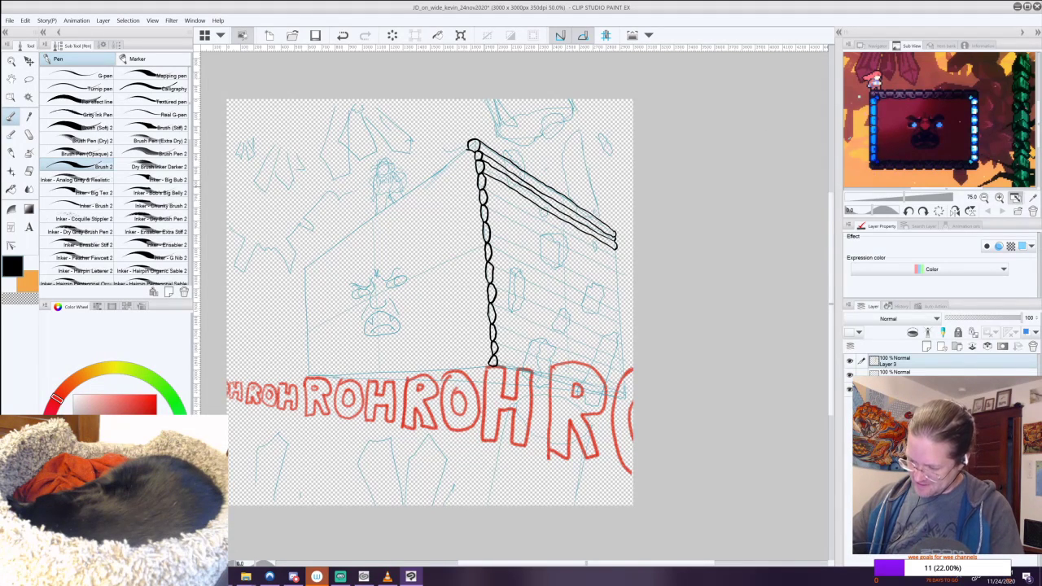
left_click_drag(510, 203, 609, 251)
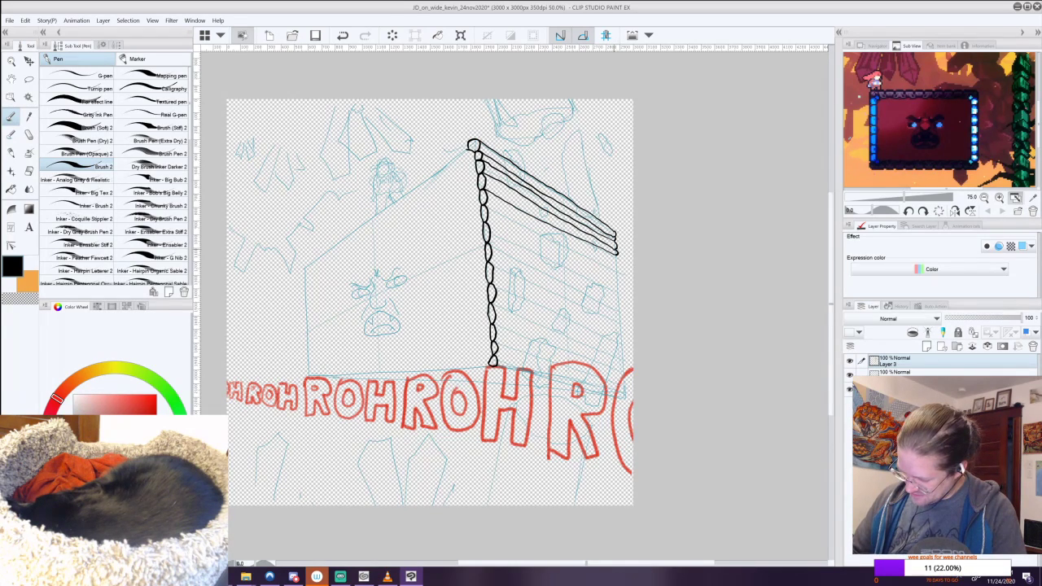
left_click_drag(483, 206, 615, 264)
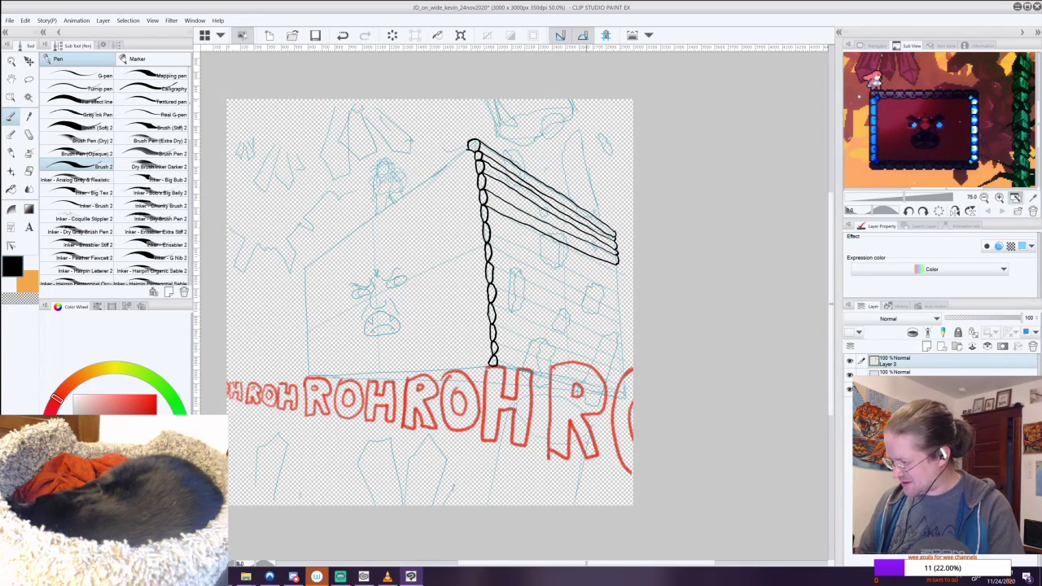
Check the block's edge in the reference image, and ink two further planks down the side wall.
scroll(975, 122, "up", 2)
left_click_drag(975, 122, 917, 120)
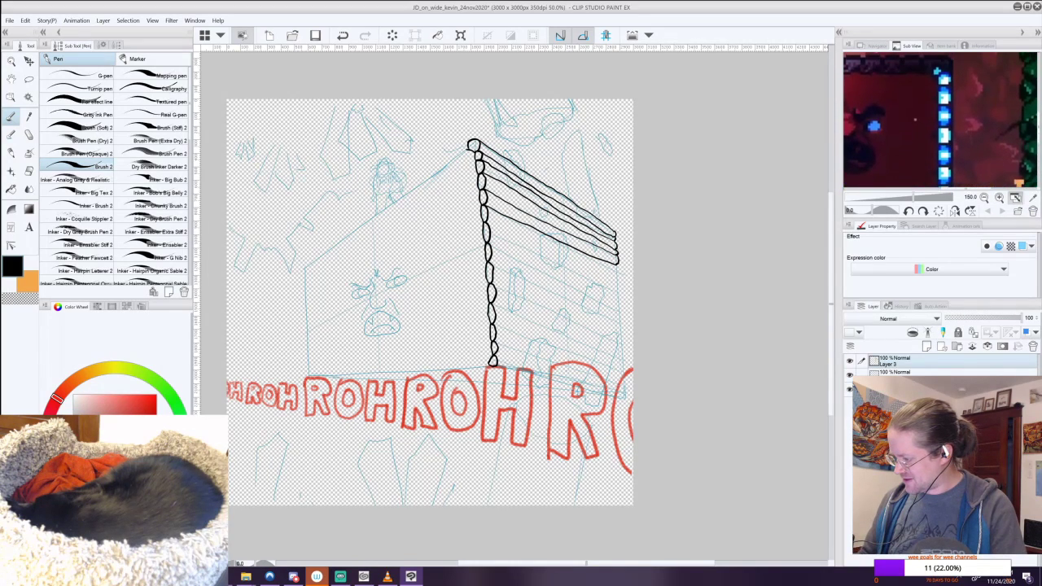
left_click_drag(913, 197, 906, 197)
left_click_drag(932, 122, 933, 109)
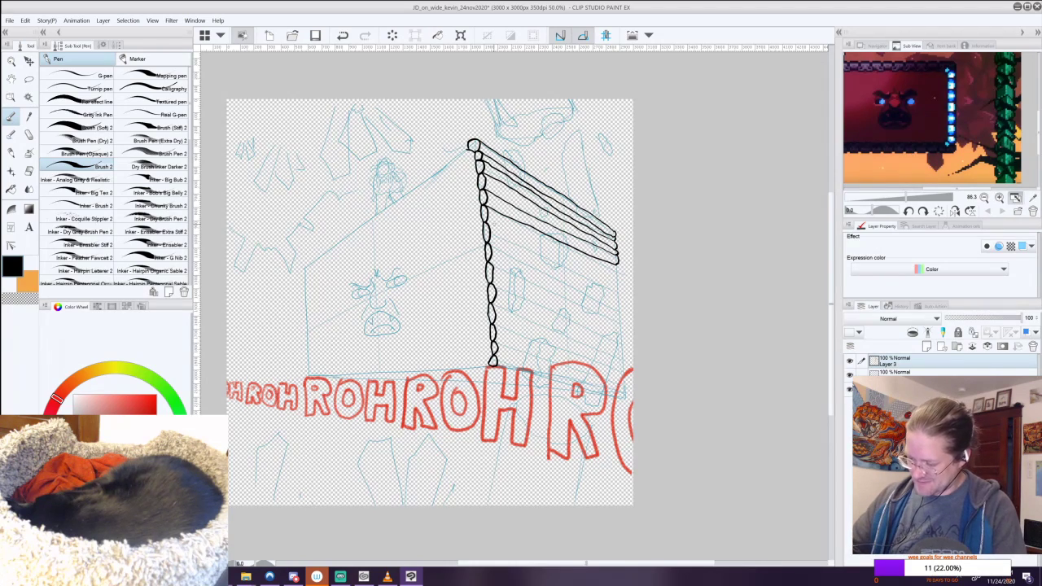
left_click_drag(486, 222, 616, 282)
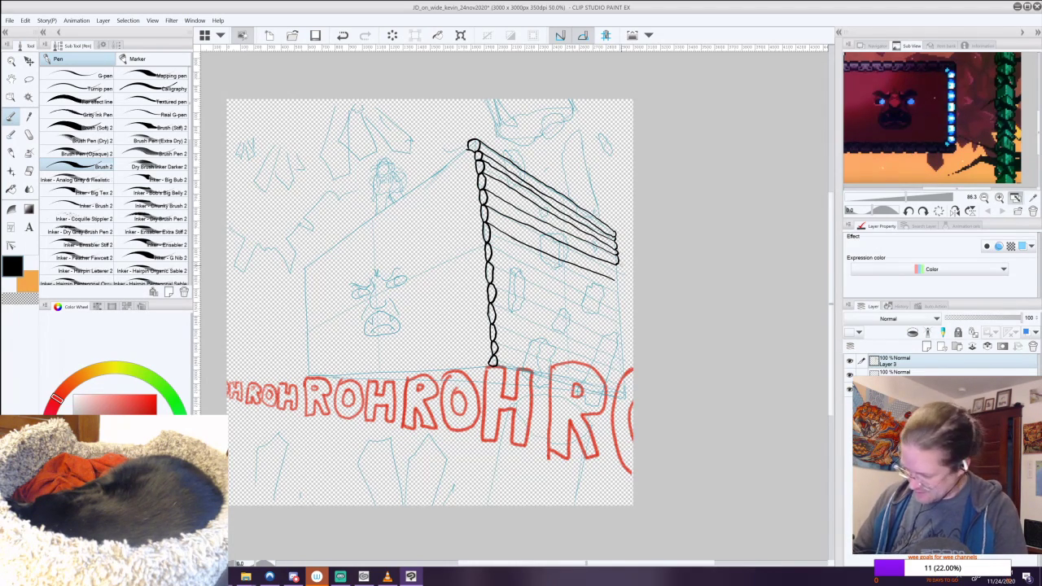
key("ctrl+z")
left_click_drag(486, 221, 616, 275)
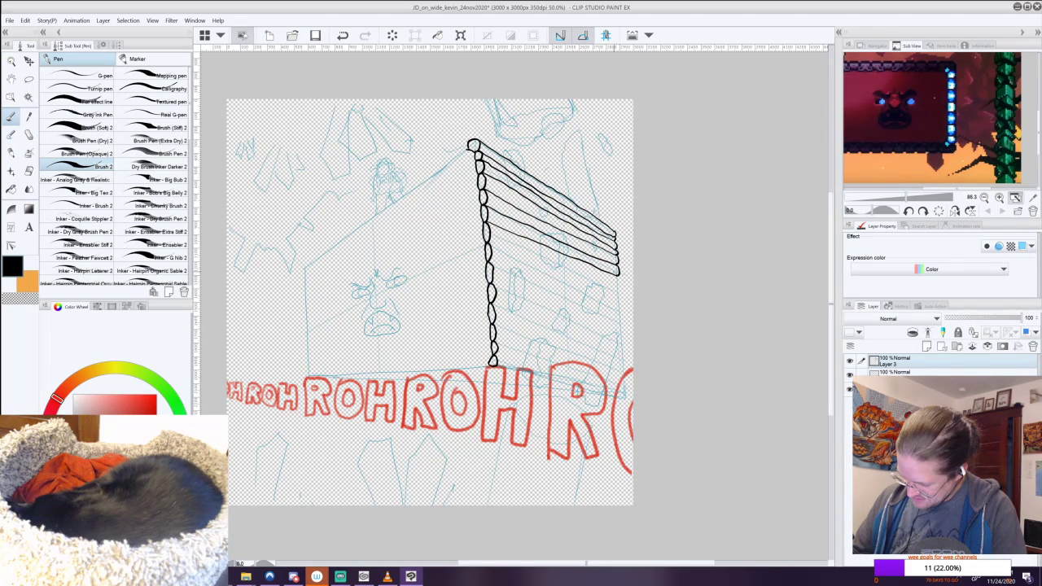
key("ctrl+z")
key("ctrl+z")
left_click_drag(485, 220, 614, 278)
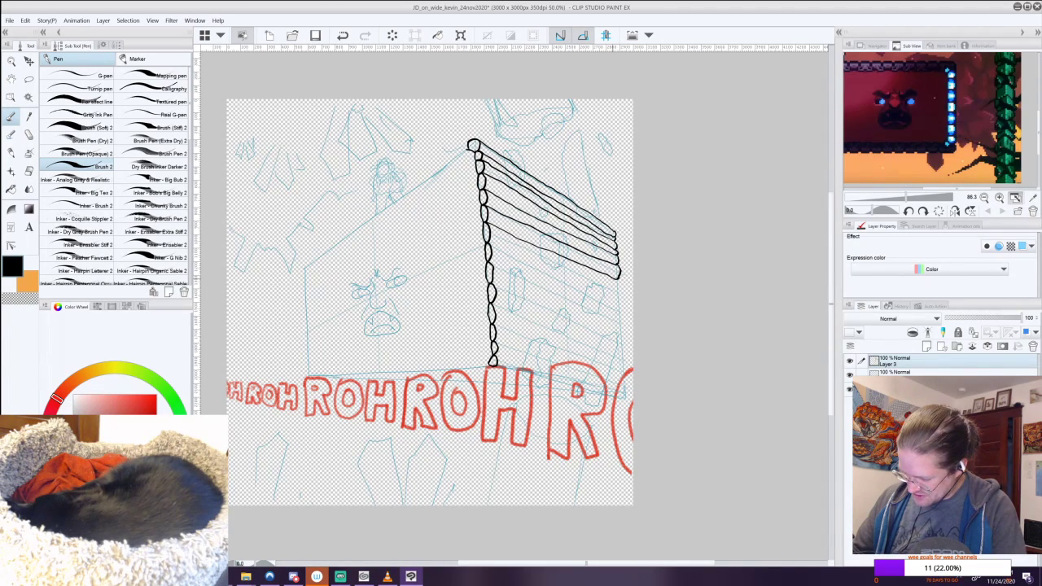
left_click_drag(489, 243, 622, 293)
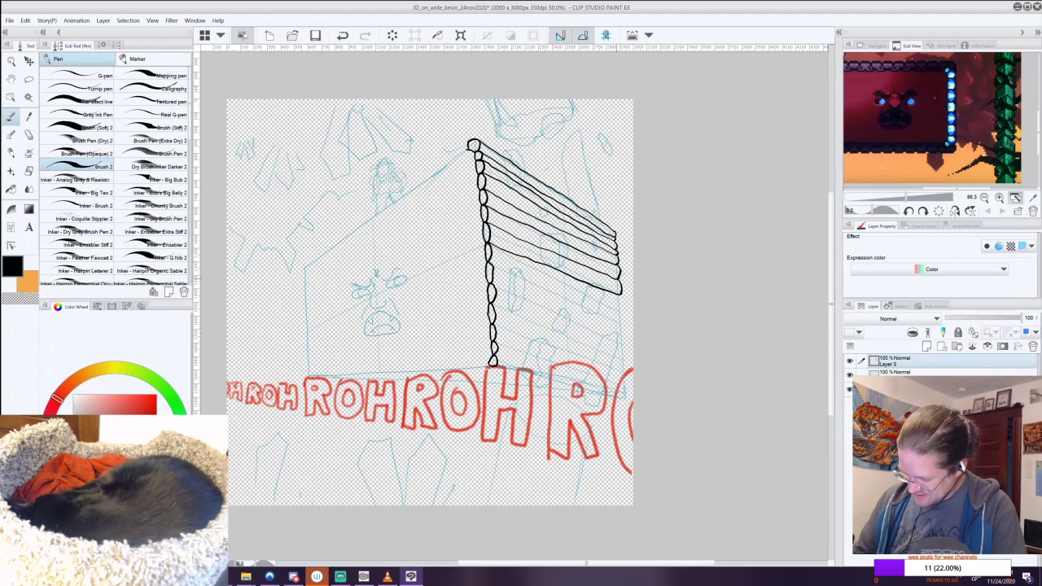
Ink the remaining sloping planks down the building's side wall, ending with the bottom ones across the red ROH lettering.
left_click_drag(488, 261, 621, 310)
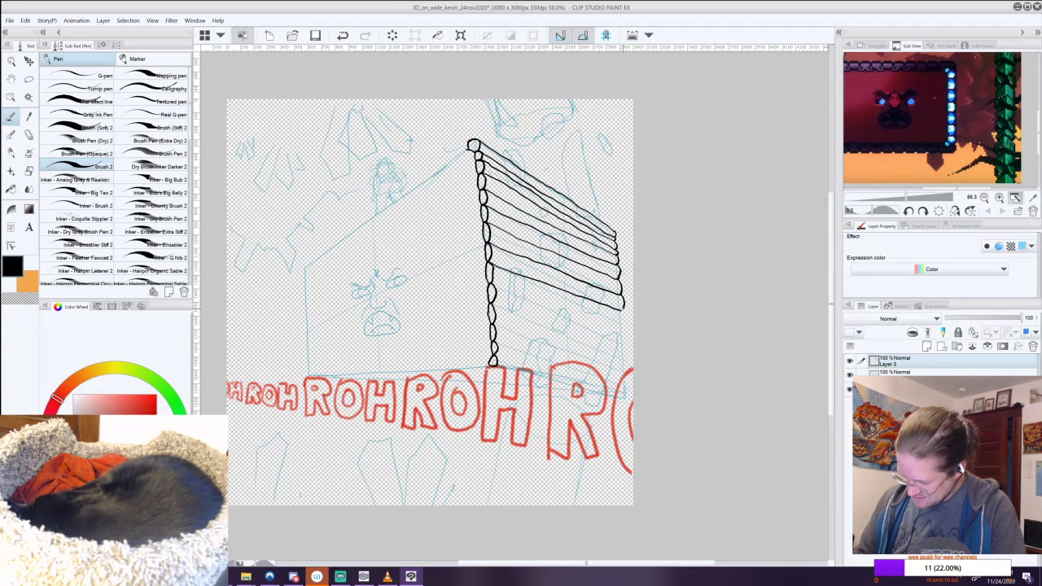
left_click_drag(493, 283, 617, 328)
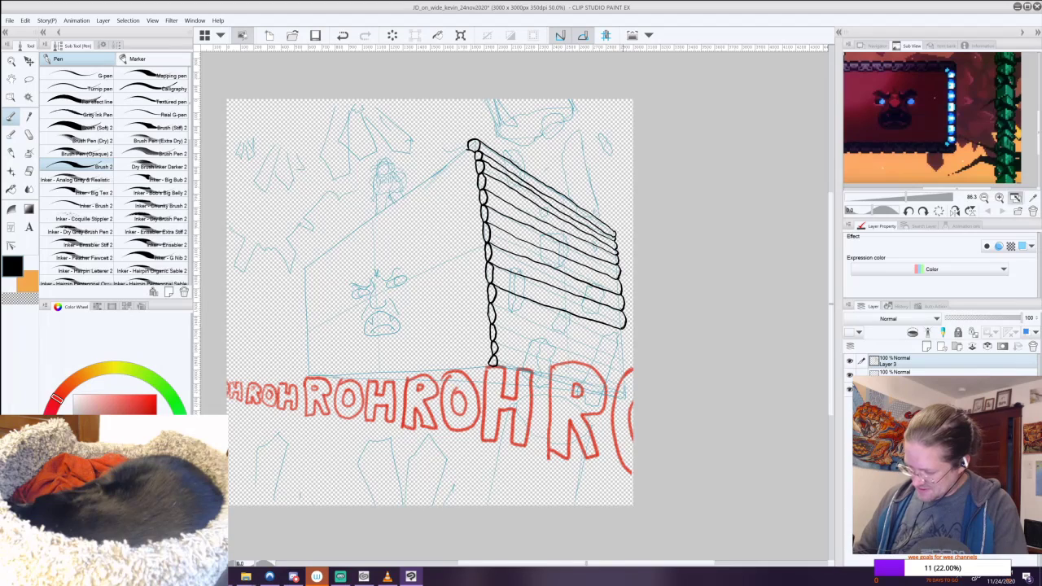
left_click_drag(493, 303, 622, 346)
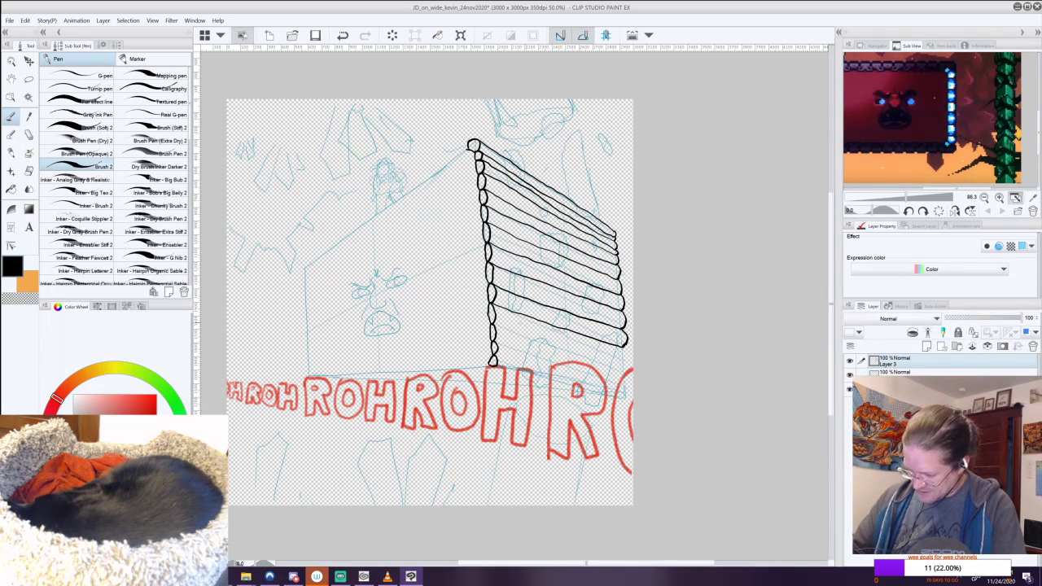
left_click_drag(497, 324, 625, 366)
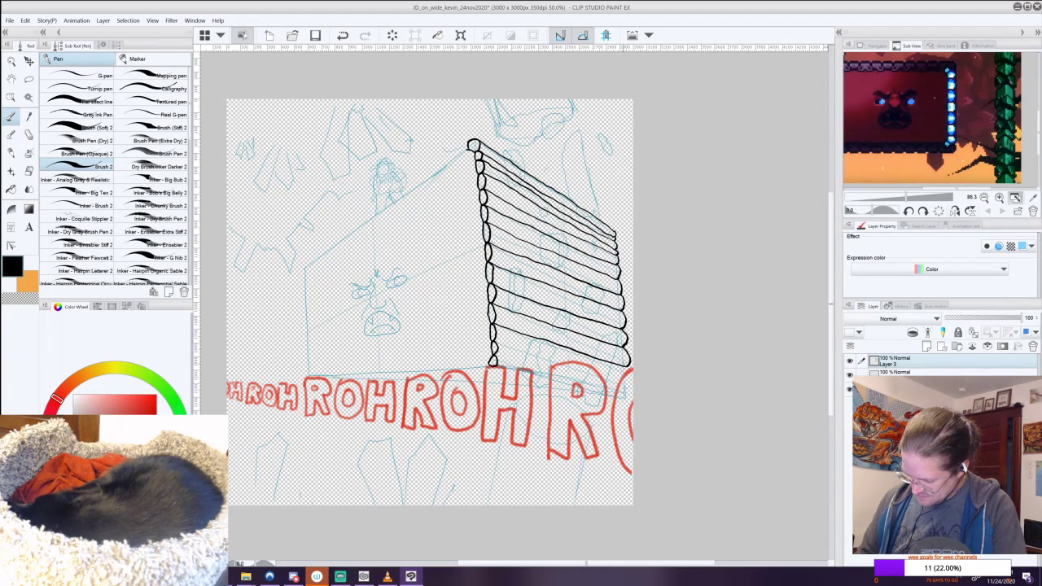
left_click_drag(494, 342, 613, 377)
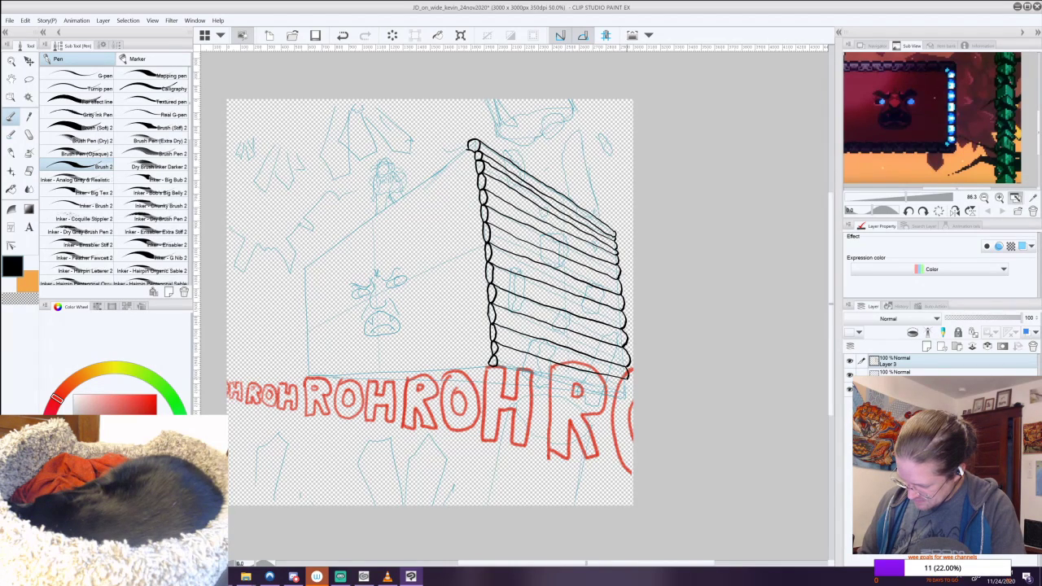
left_click_drag(492, 354, 628, 392)
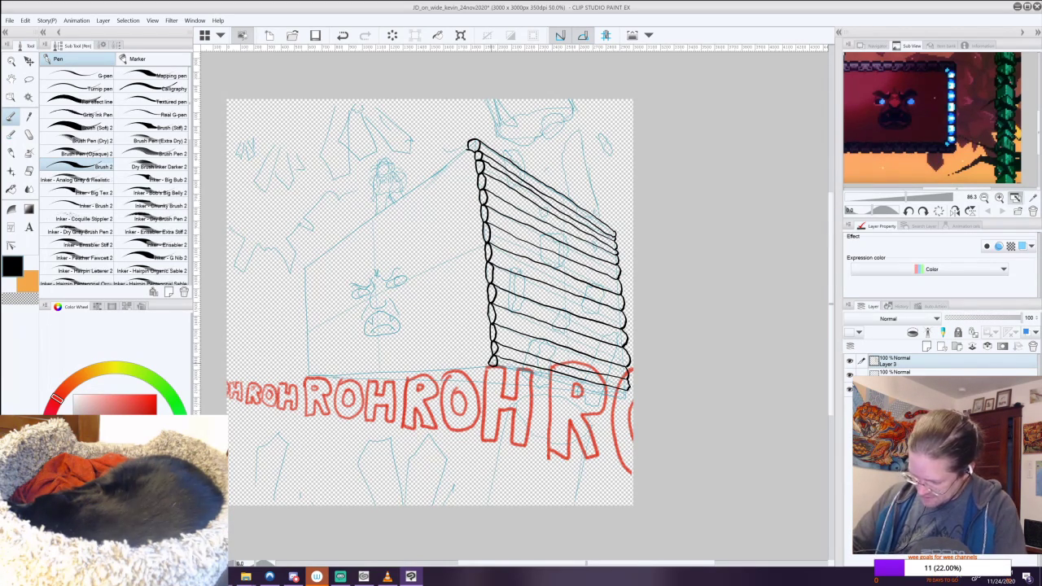
left_click_drag(492, 365, 629, 392)
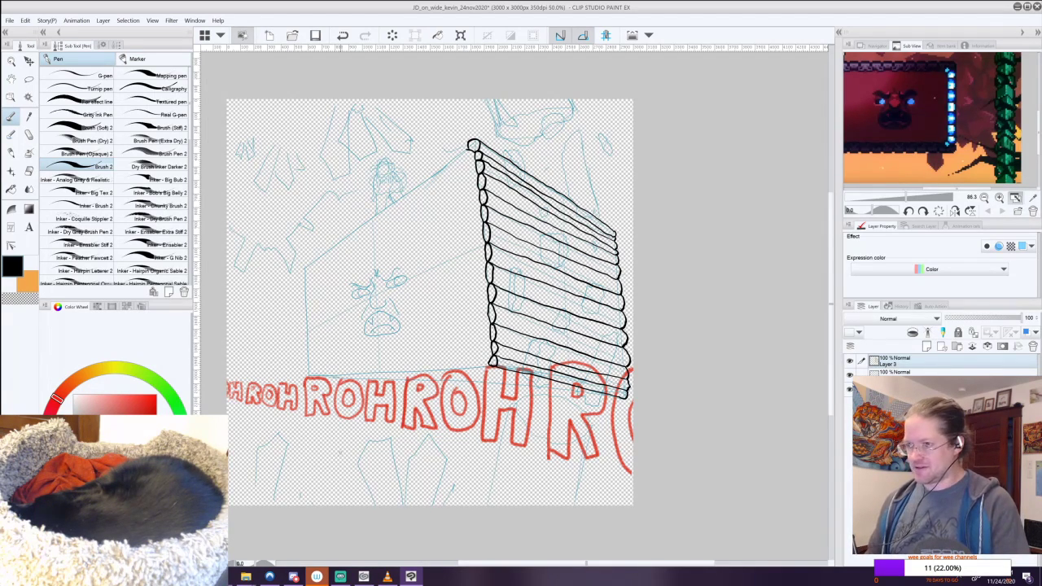
Undo the bead started at the front wall's far upper corner, and reduce the brush size to 10.
left_click_drag(341, 448, 476, 415)
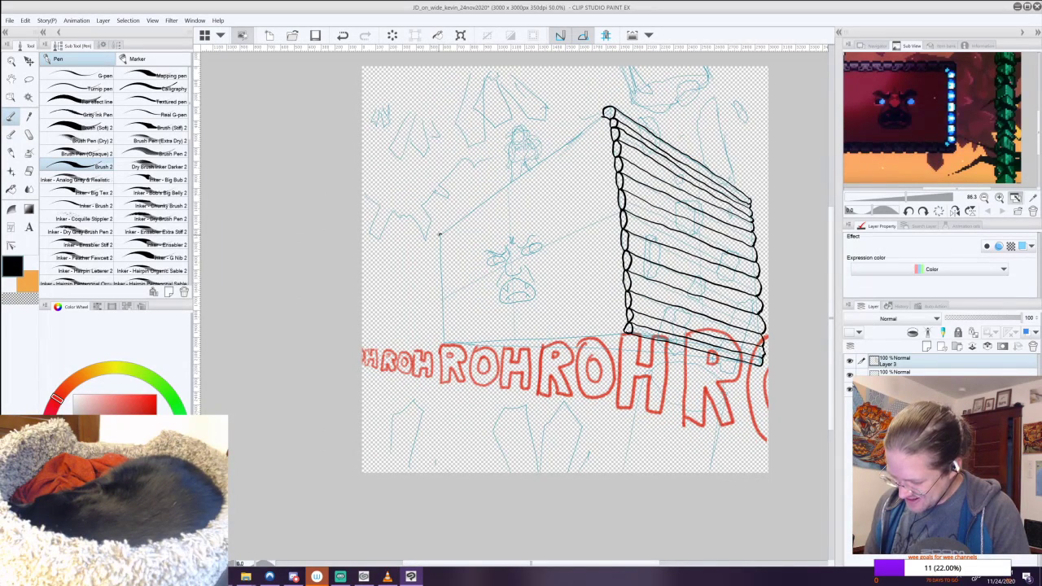
key("ctrl+z")
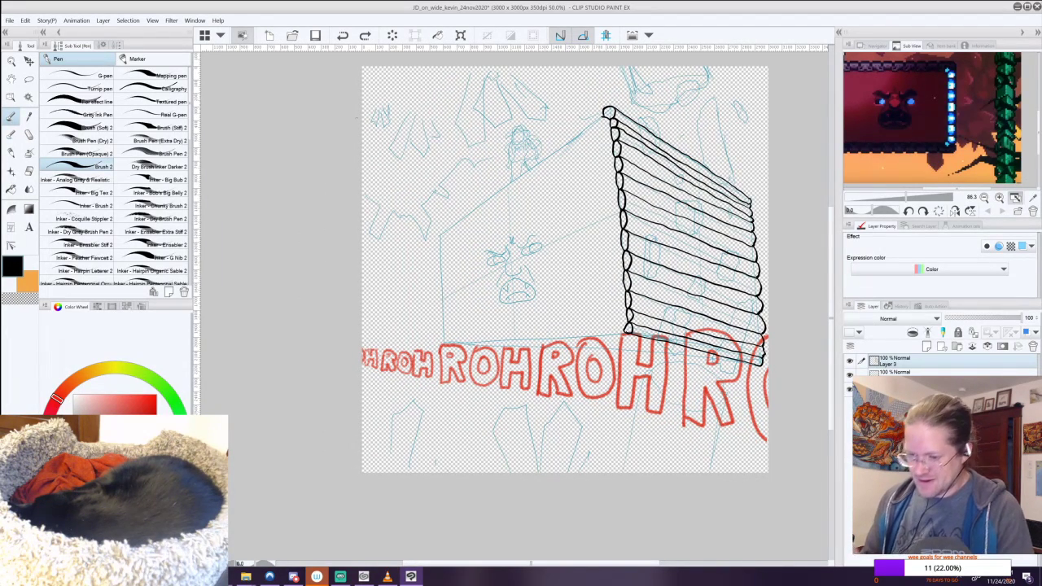
left_click(104, 46)
left_click(175, 83)
left_click(175, 83)
left_click(175, 83)
left_click(175, 83)
left_click(175, 83)
left_click(175, 83)
left_click(175, 84)
left_click(175, 84)
scroll(174, 86, "down", 3)
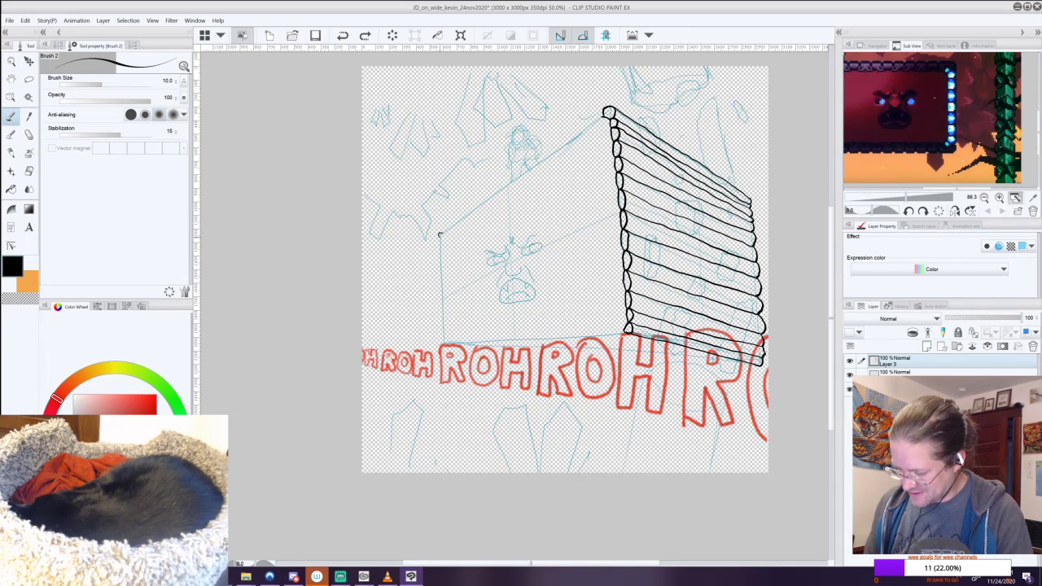
Ink a small round bead at the front wall's far upper corner.
left_click_drag(441, 235, 441, 235)
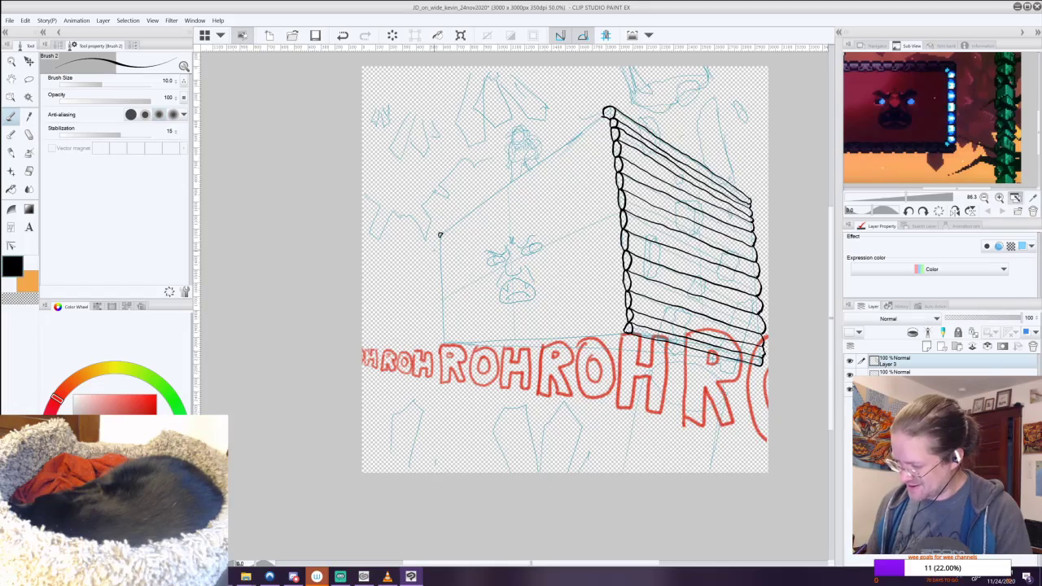
scroll(513, 280, "up", 5)
scroll(481, 197, "down", 3)
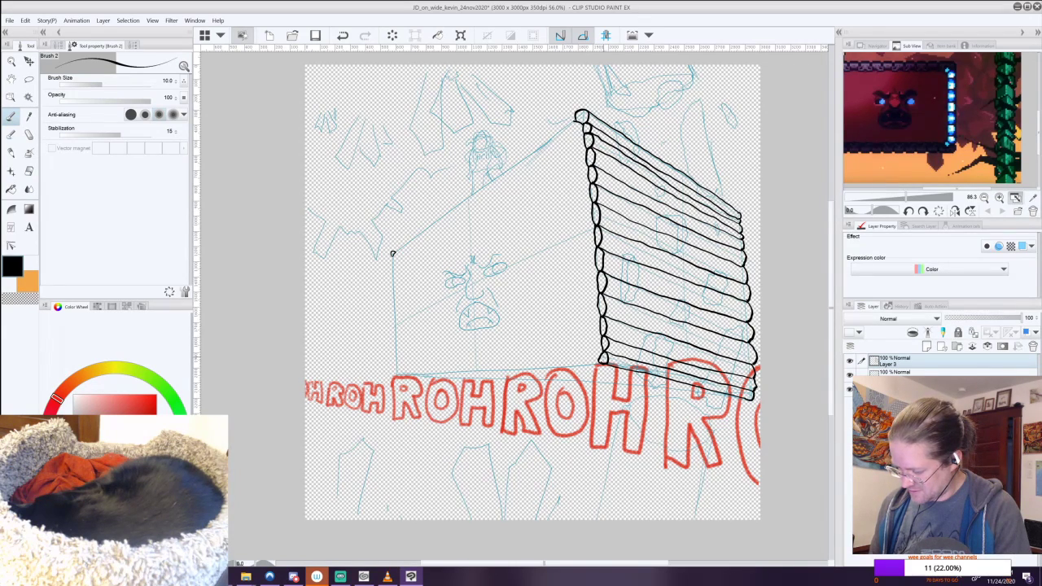
Add a new layer and try spacing dashes down the front wall's far edge, undoing the dashes.
key("ctrl+shift+n")
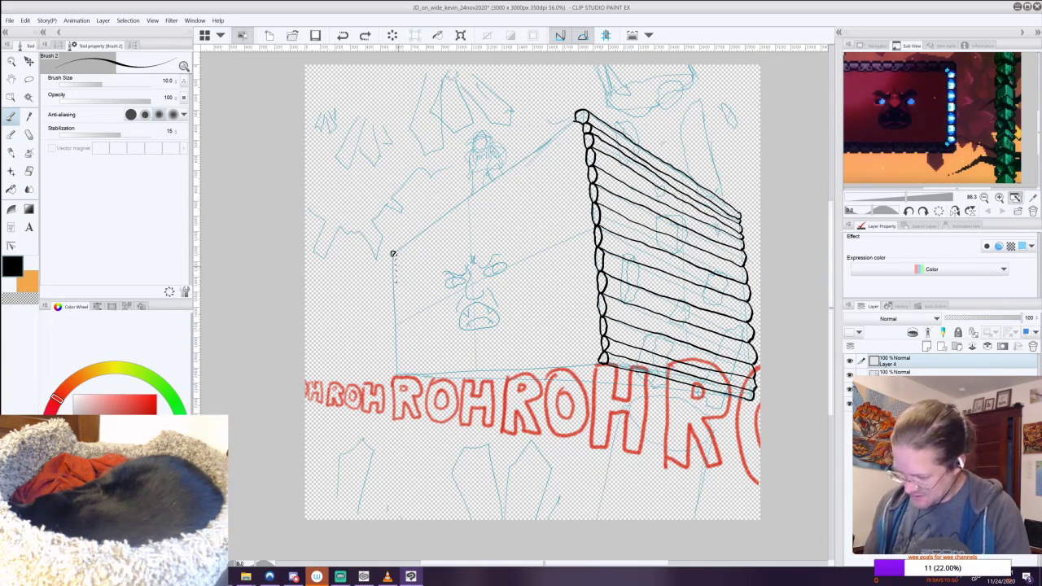
left_click_drag(397, 255, 395, 254)
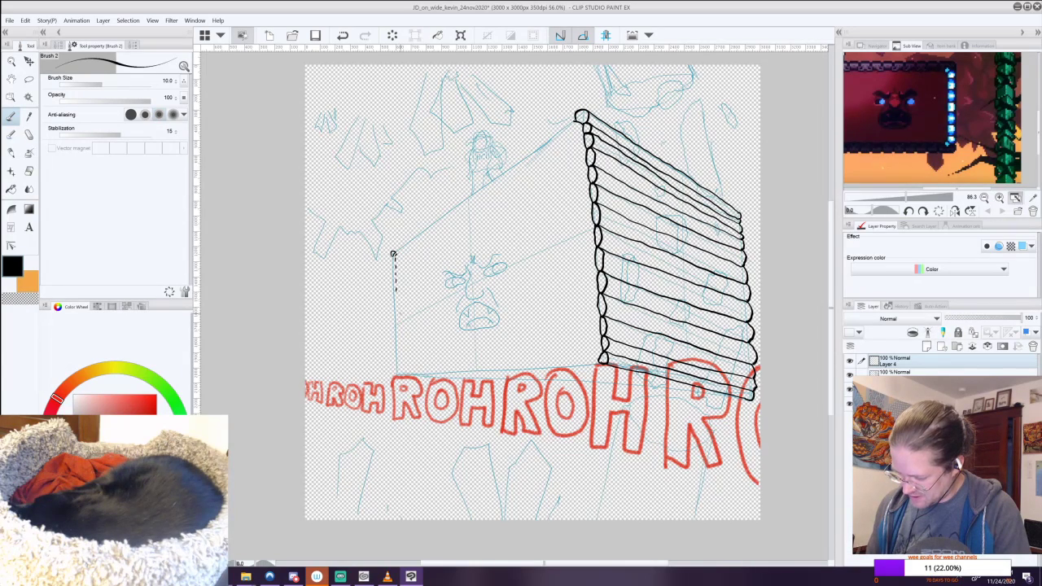
key("ctrl+z")
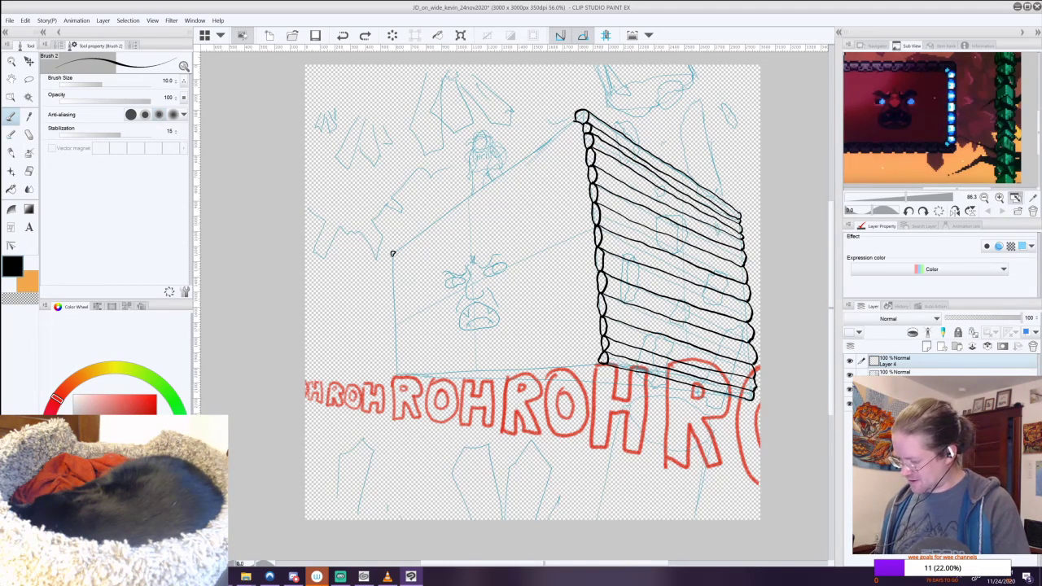
Sketch another perspective guideline across the front wall through the face with the blue Layout Pencil.
key("p")
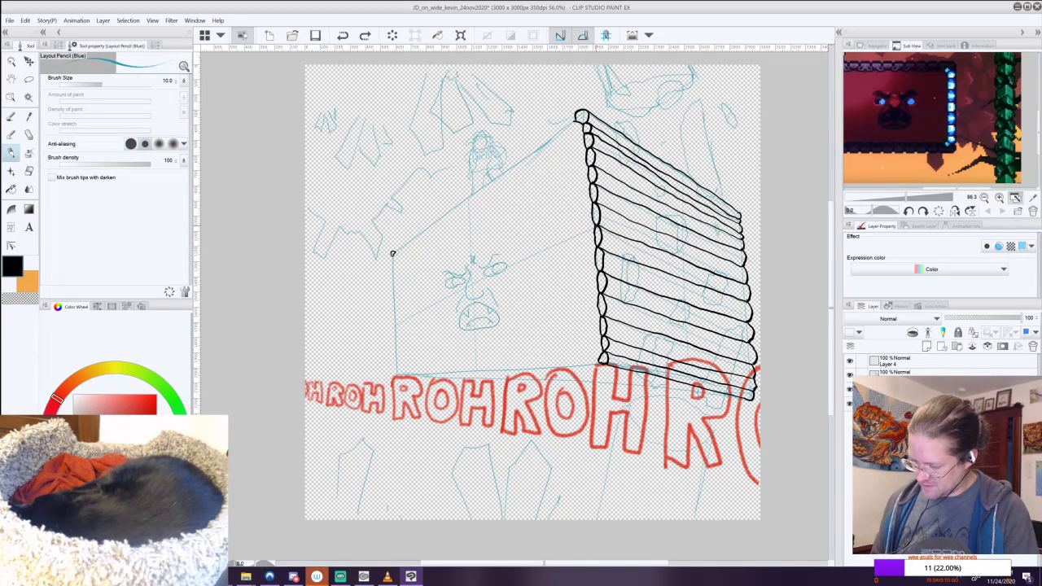
left_click_drag(531, 256, 397, 302)
key("ctrl+z")
key("ctrl+y")
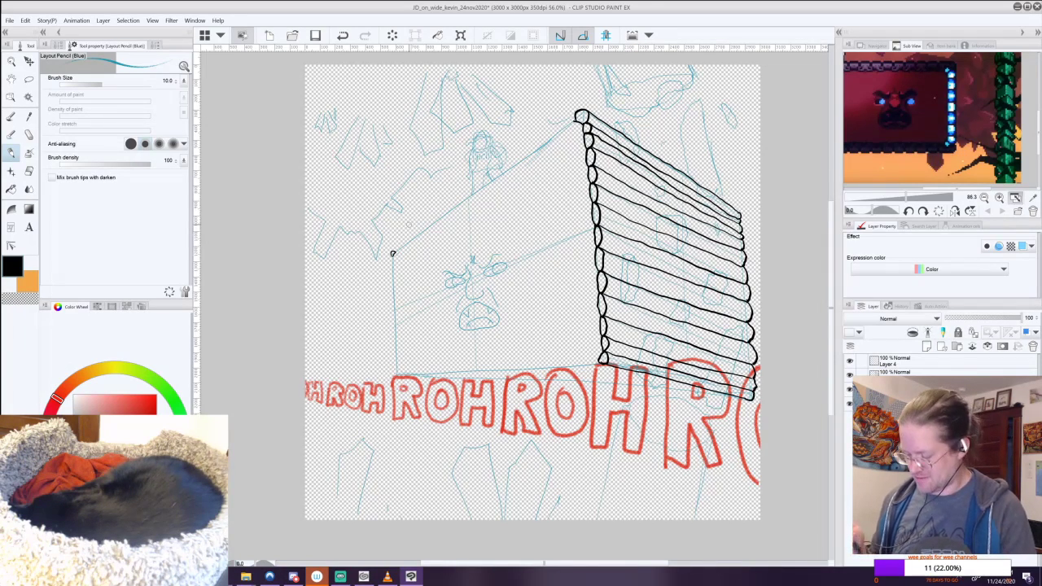
Ink a column of short spacing dashes down the front wall's far edge on Layer 4 with the Brush 2 pen.
left_click(923, 363)
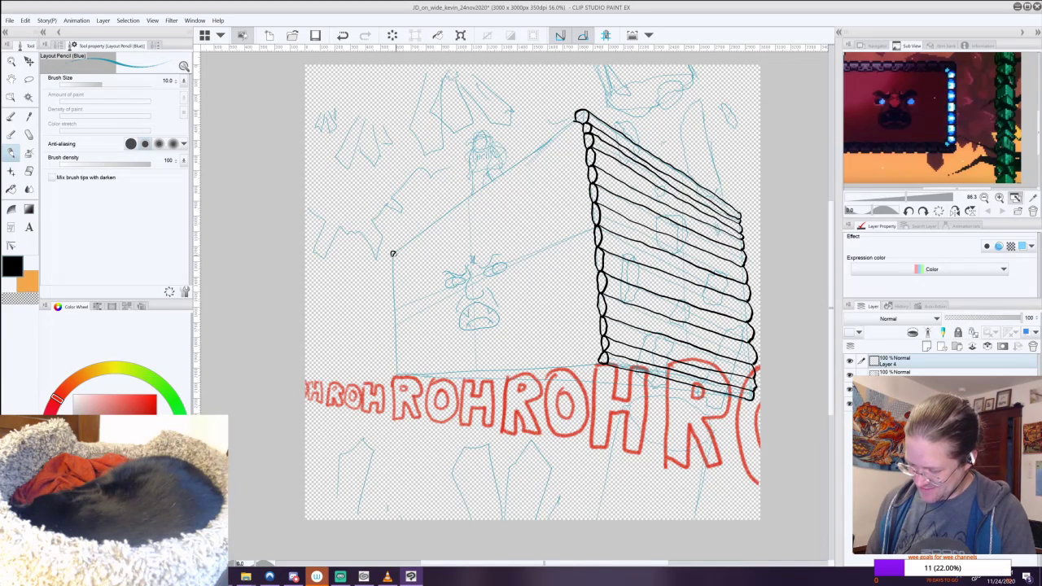
key("ctrl+z")
left_click(10, 114)
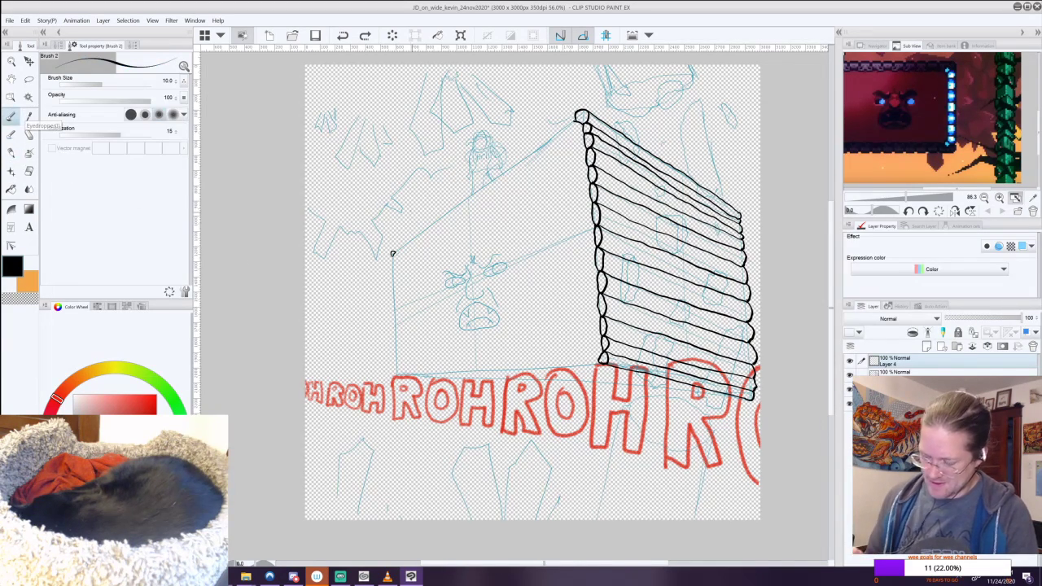
left_click_drag(394, 252, 398, 255)
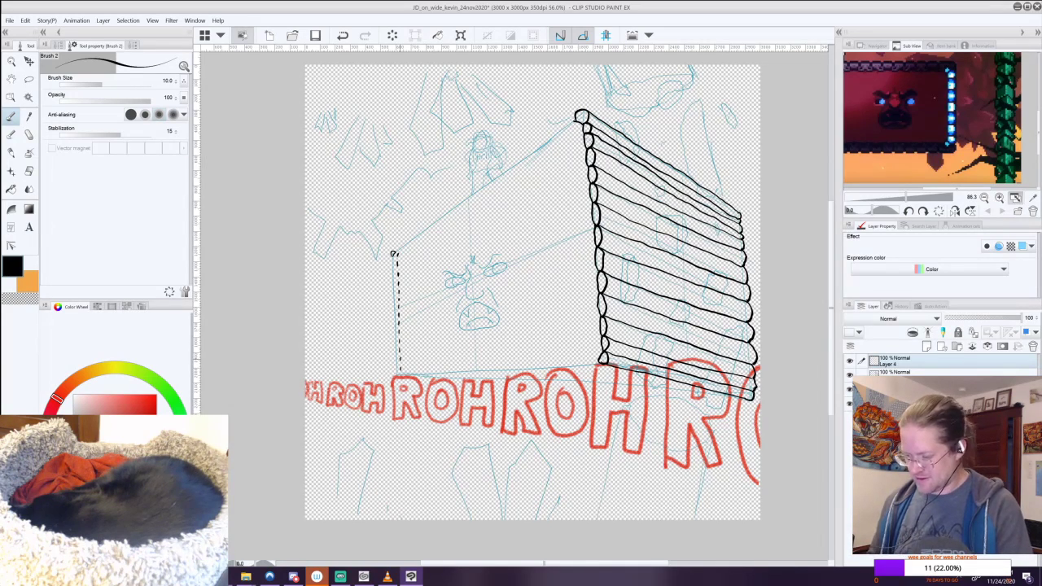
Try inking small oval beads down from the far corner bead on Layer 3, beside the spacing dashes.
key("alt+bracketleft")
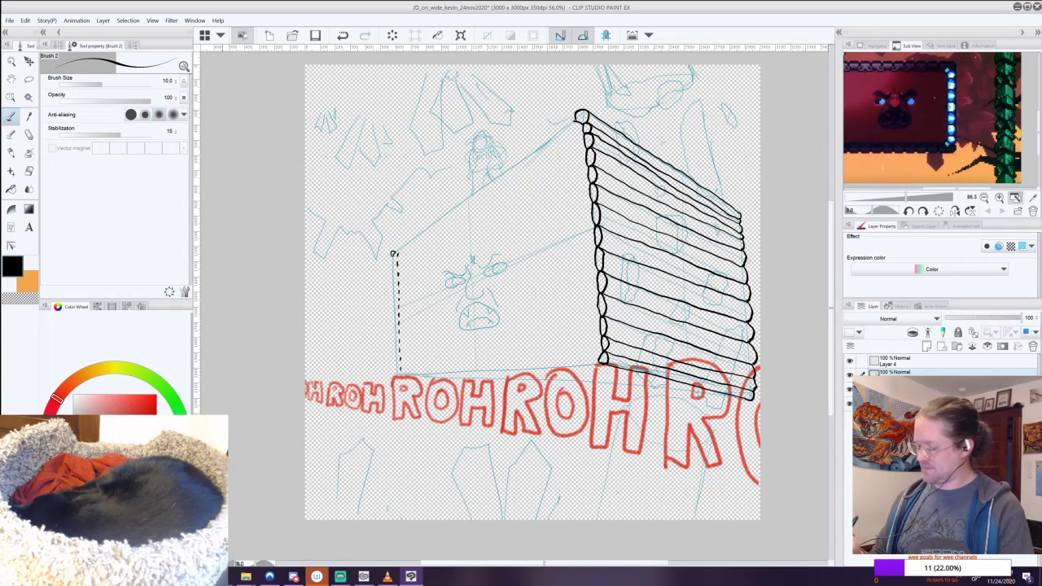
left_click_drag(394, 277, 552, 300)
scroll(552, 299, "up", 5)
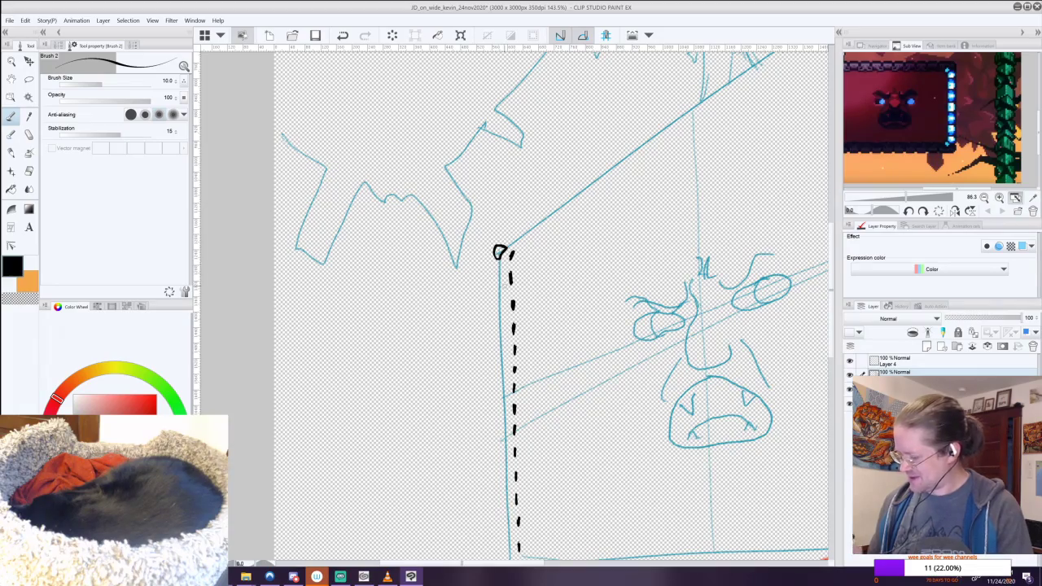
scroll(678, 325, "down", 4)
left_click_drag(678, 325, 534, 353)
scroll(536, 346, "up", 1)
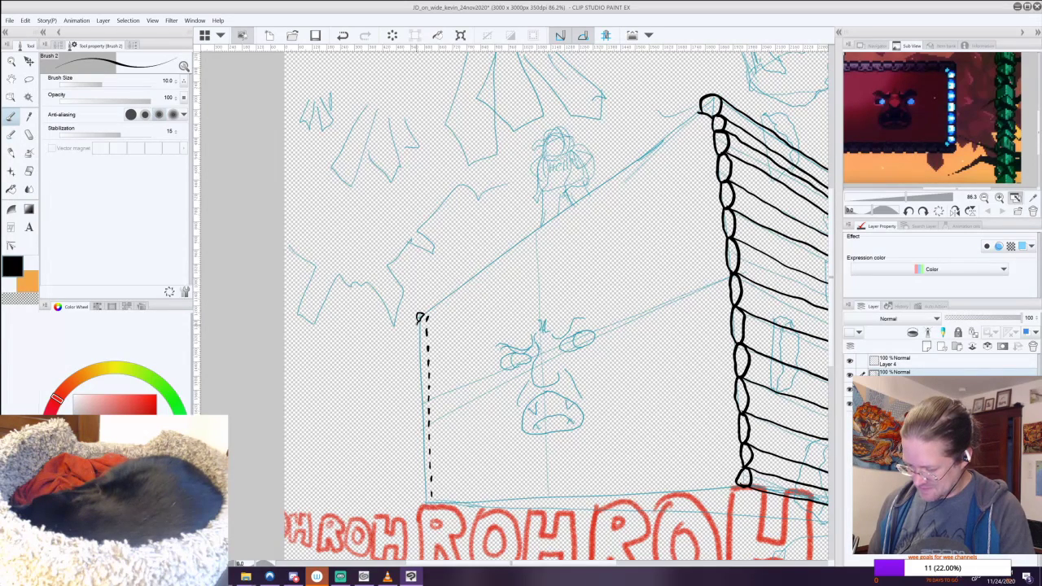
key("ctrl+z")
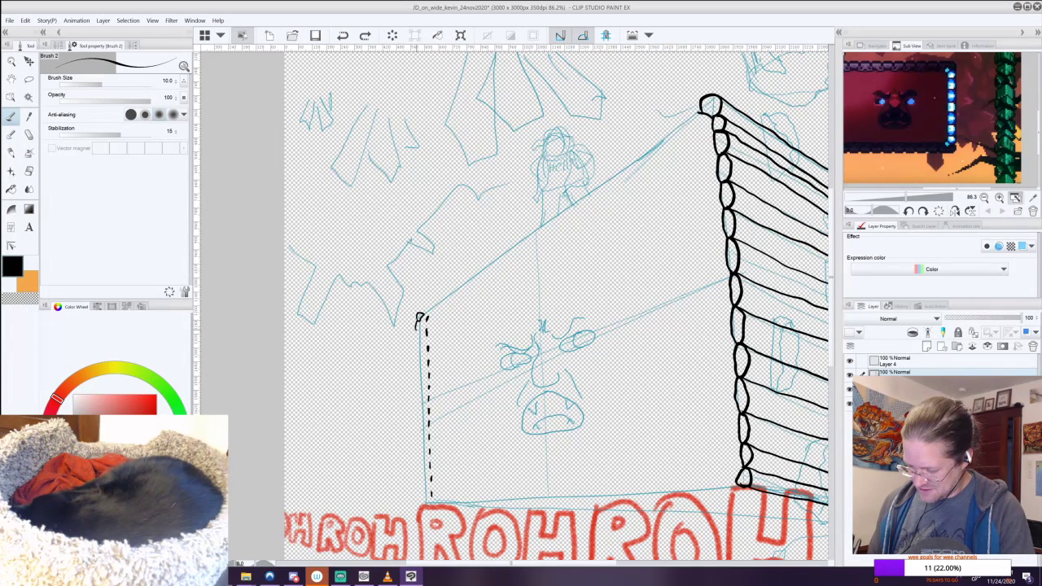
key("ctrl+y")
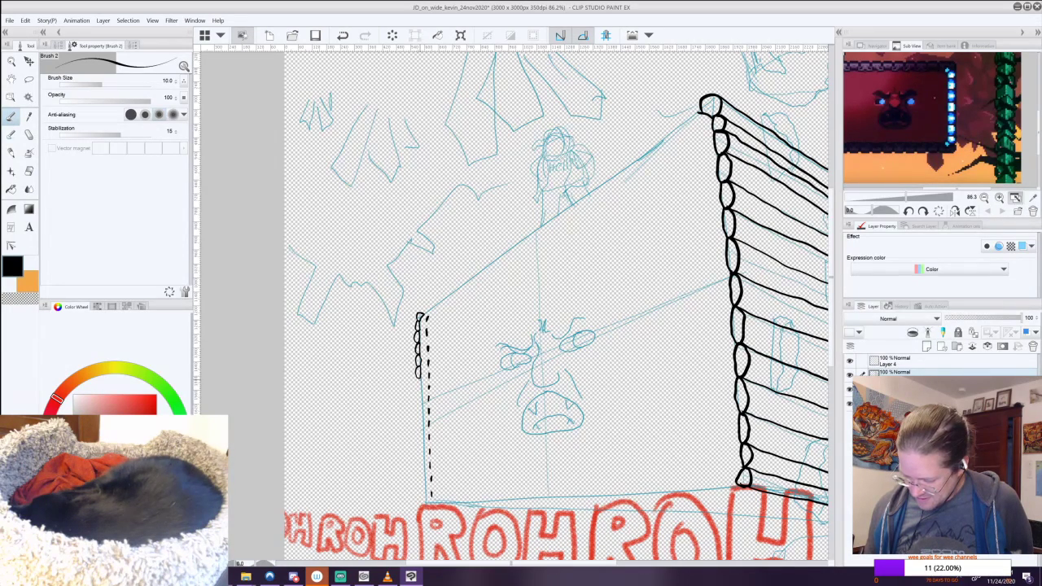
Undo the partial chain of beads below the front wall's far corner bead.
key("ctrl+z")
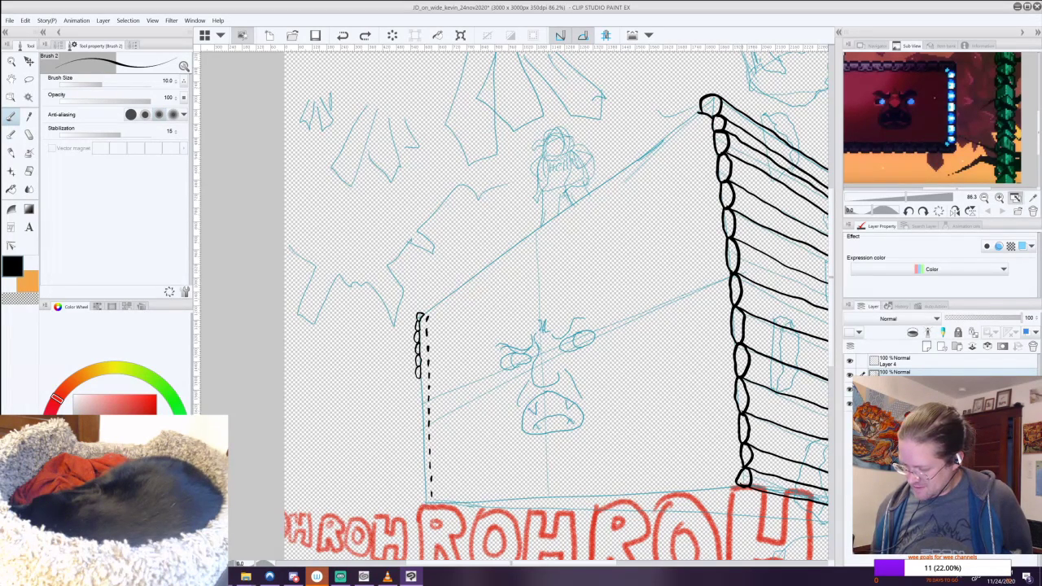
key("ctrl+z")
key("ctrl+z")
key("ctrl+z")
key("ctrl+z")
key("ctrl+z")
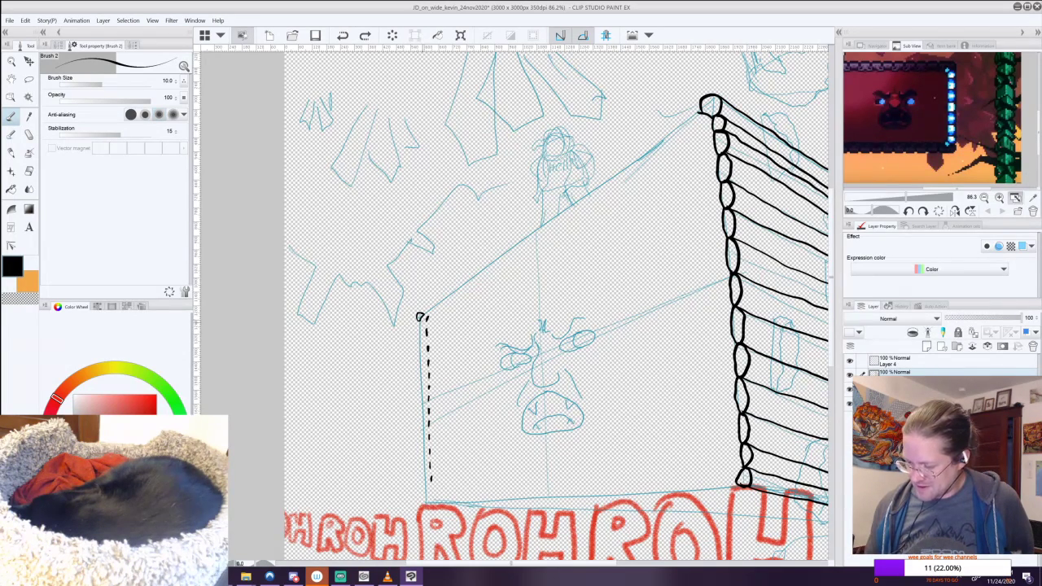
Remove the far corner bead on Layer 3 and ink a replacement slightly farther outside the spacing dashes.
left_click(930, 363)
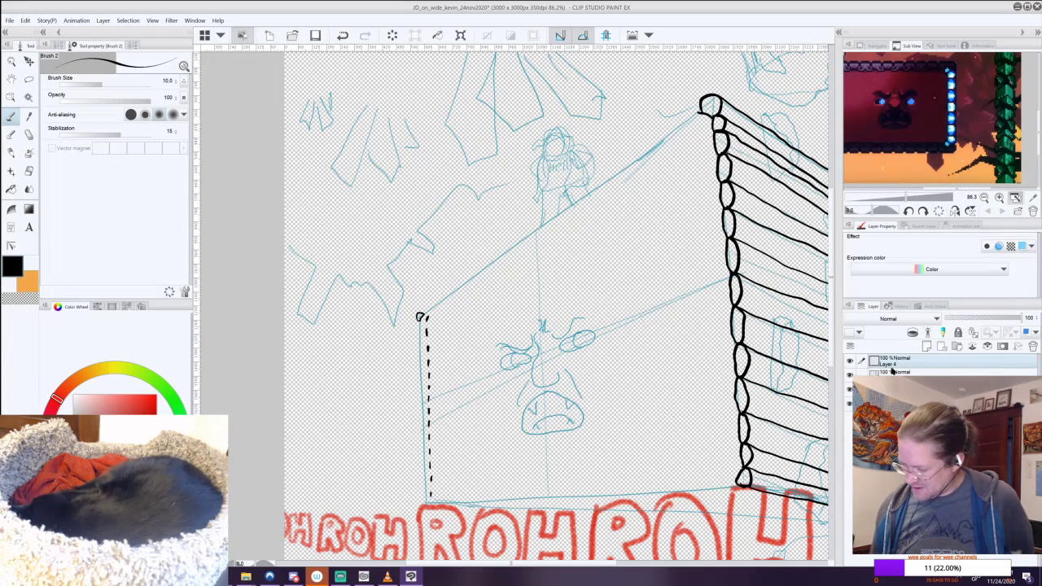
left_click(927, 374)
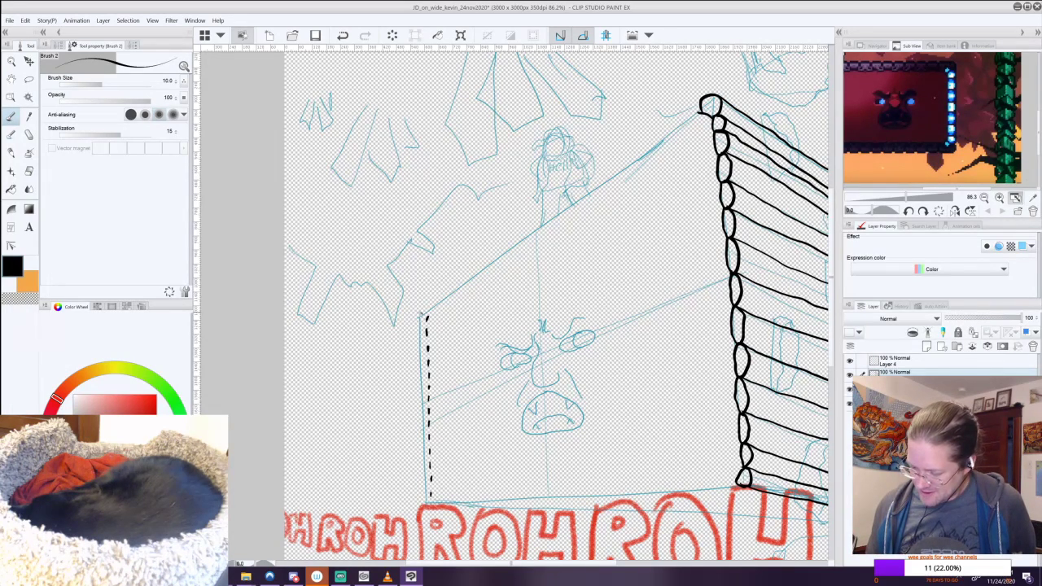
key("ctrl+z")
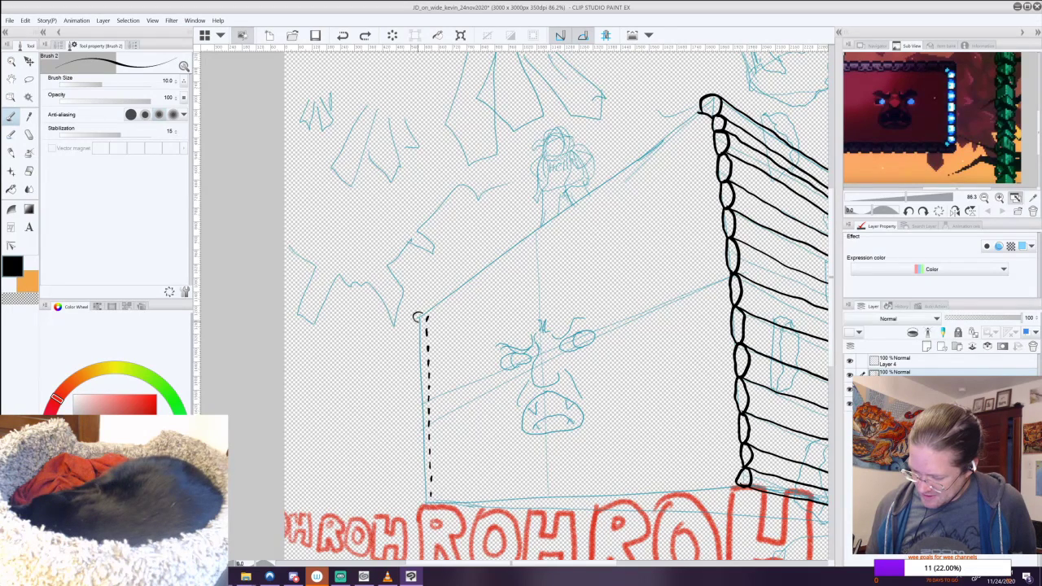
left_click_drag(421, 315, 423, 321)
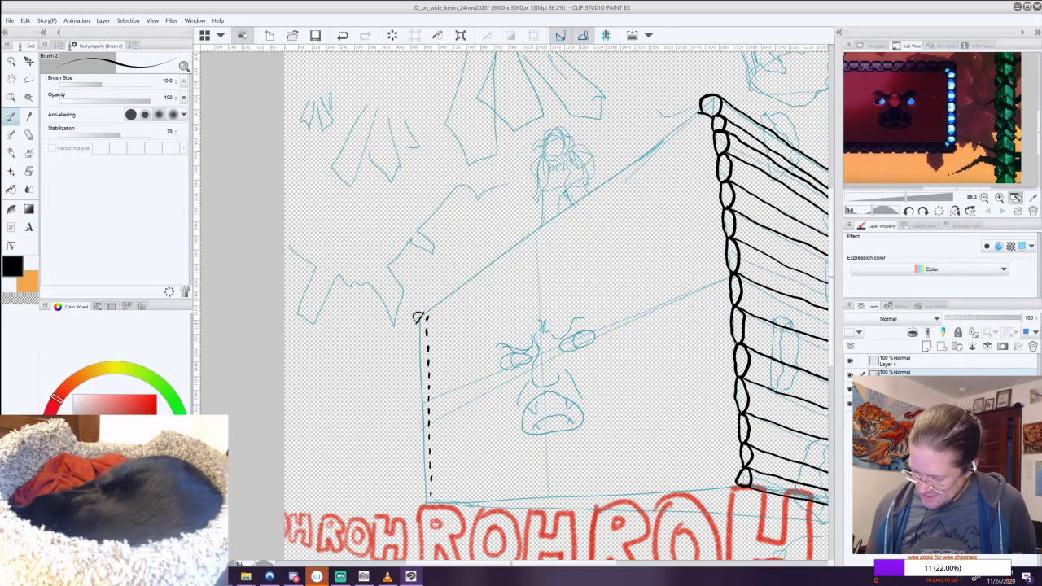
Try inking small oval beads below the far corner bead on Layer 3, beside the spacing dashes, and undo them back to the corner bead.
key("ctrl+z")
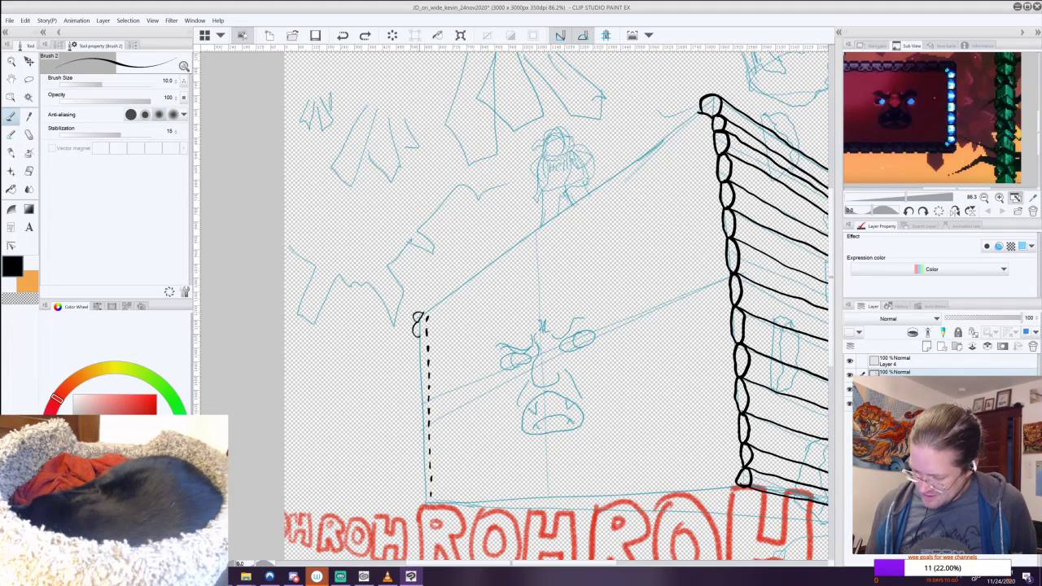
key("ctrl+z")
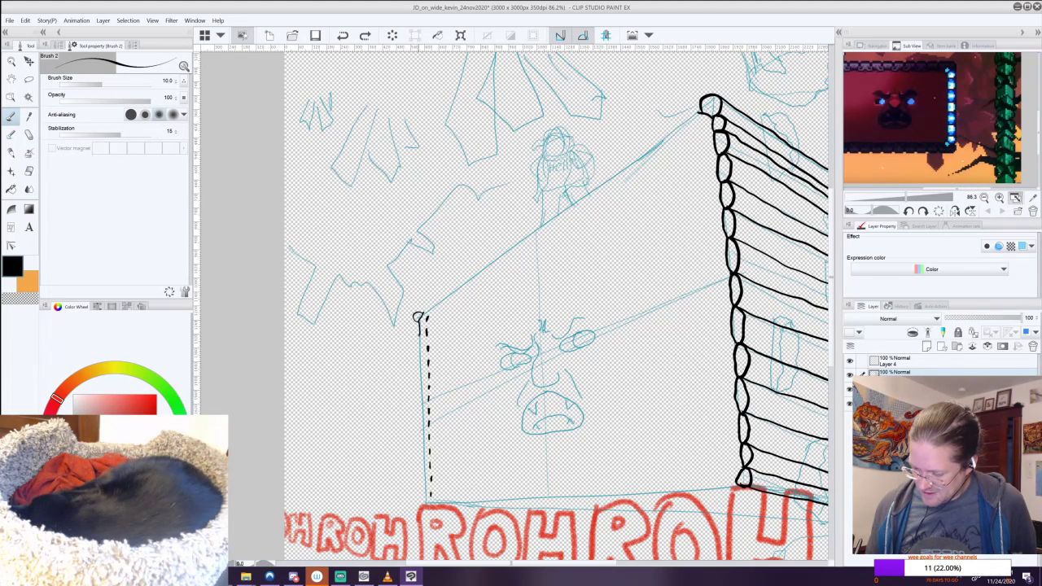
left_click(418, 317)
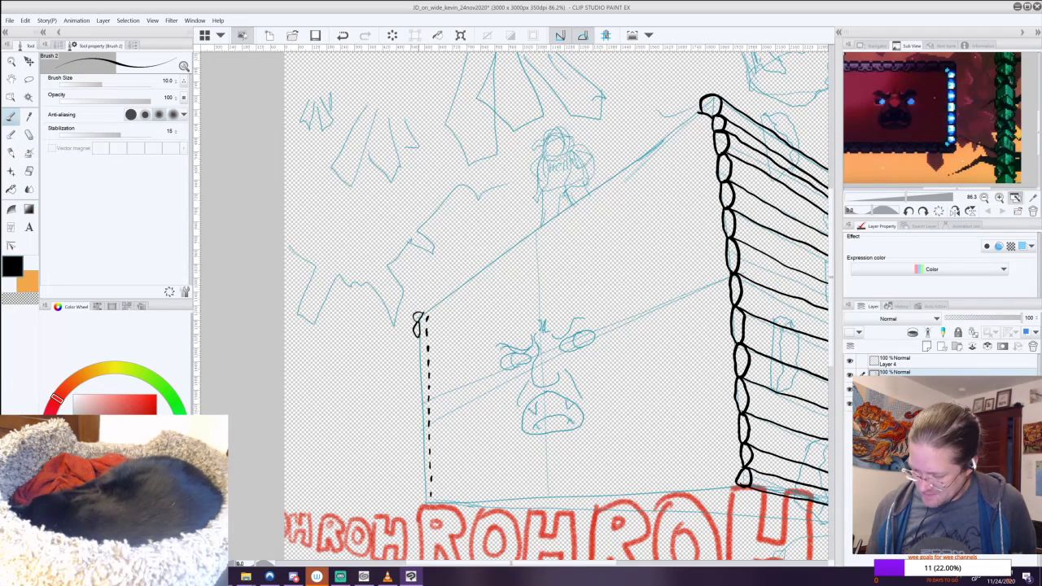
left_click_drag(416, 340, 413, 350)
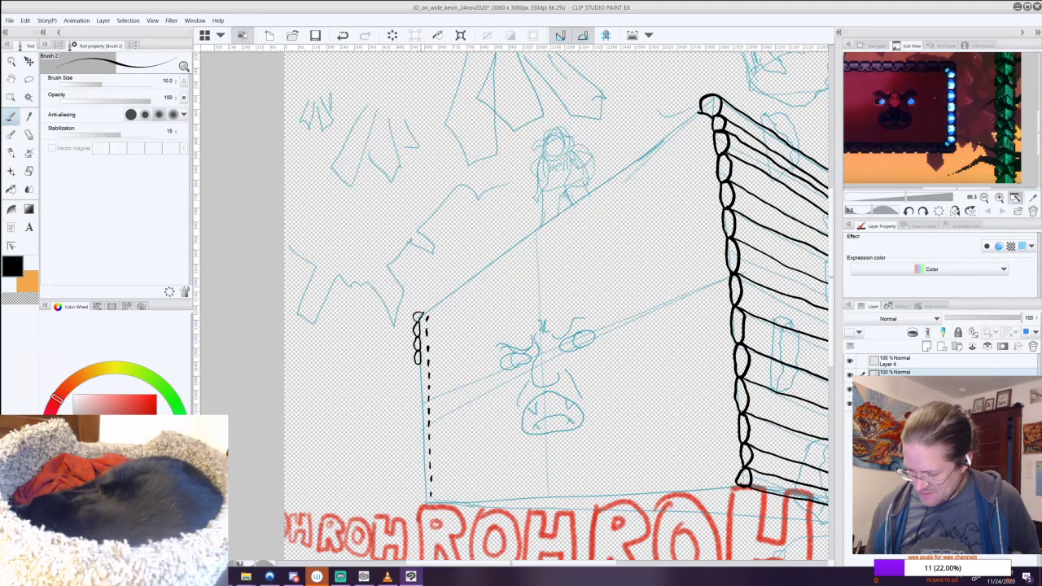
key("ctrl+z")
key("ctrl+z")
key("ctrl+z")
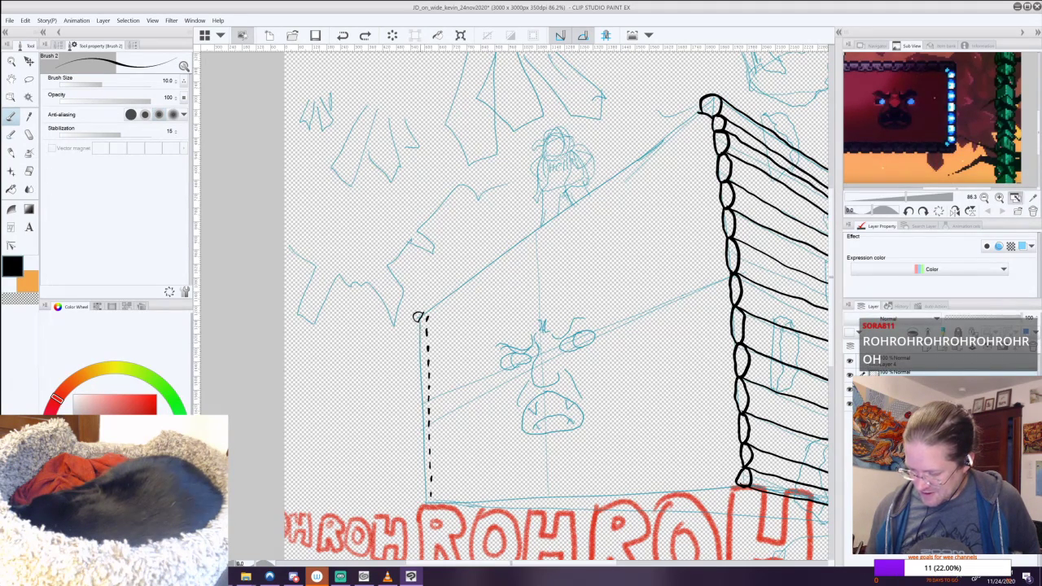
Ink a continuous chain of small oval beads from the far corner bead down to the base of the front wall's far edge.
mouse_move(421, 326)
left_mouse_down()
mouse_move(419, 371)
mouse_move(420, 356)
left_mouse_up()
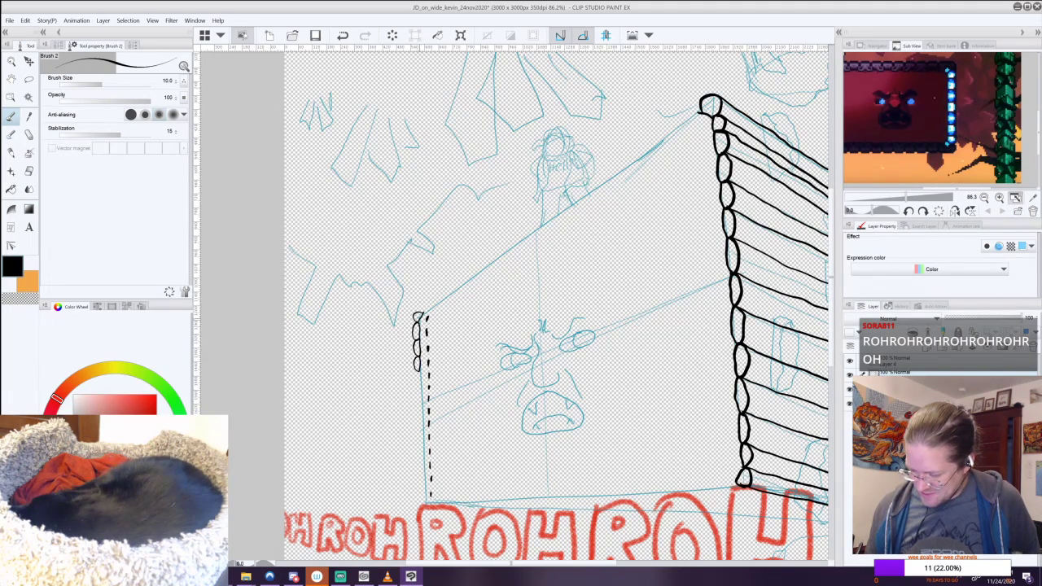
key("ctrl+z")
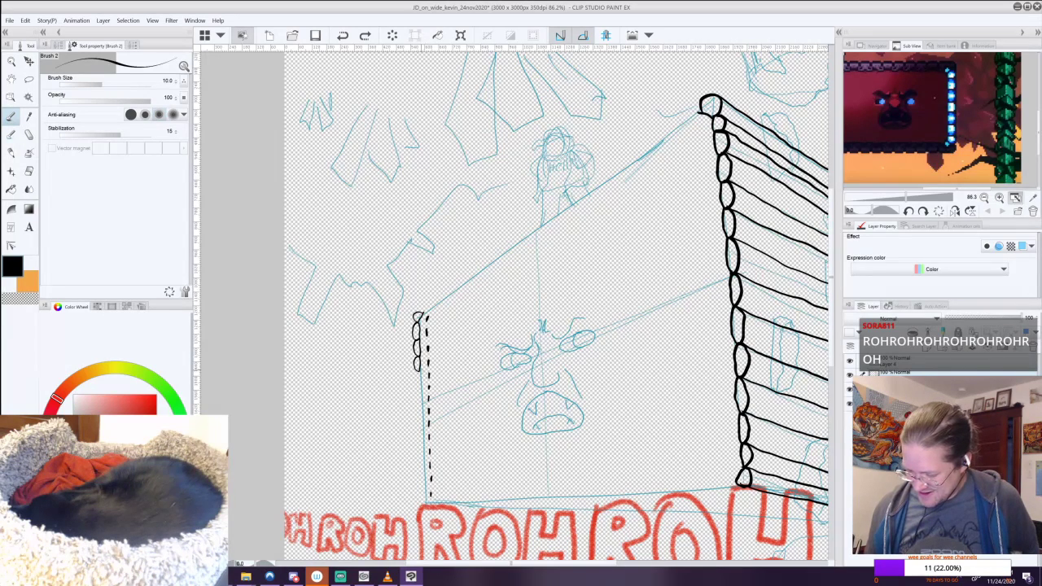
mouse_move(419, 382)
left_mouse_down()
mouse_move(420, 369)
mouse_move(415, 384)
left_mouse_up()
key("ctrl+z")
key("ctrl+z")
key("ctrl+z")
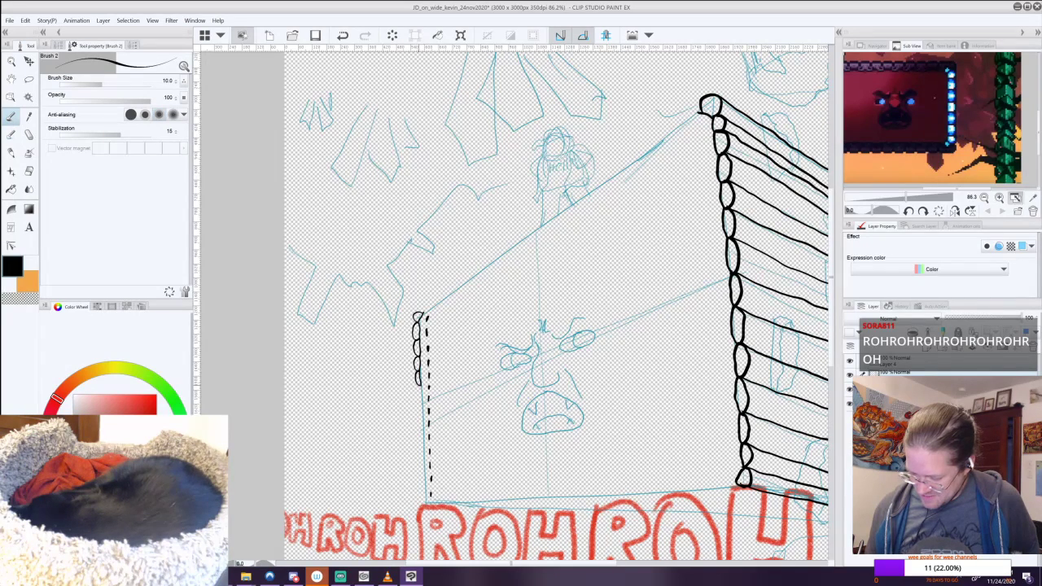
mouse_move(421, 396)
left_mouse_down()
mouse_move(421, 386)
mouse_move(416, 406)
mouse_move(422, 396)
left_mouse_up()
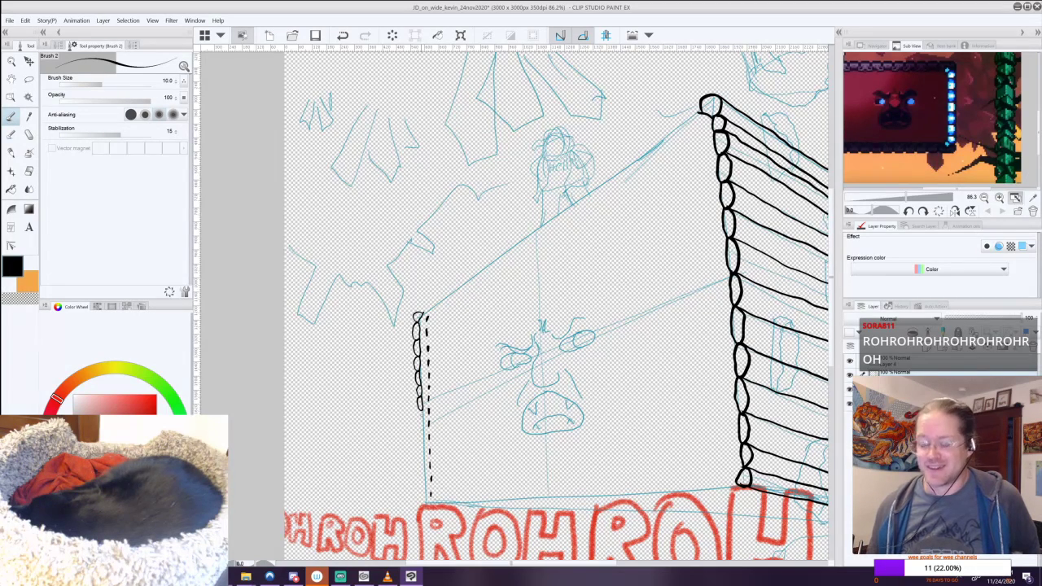
left_click_drag(421, 412, 418, 421)
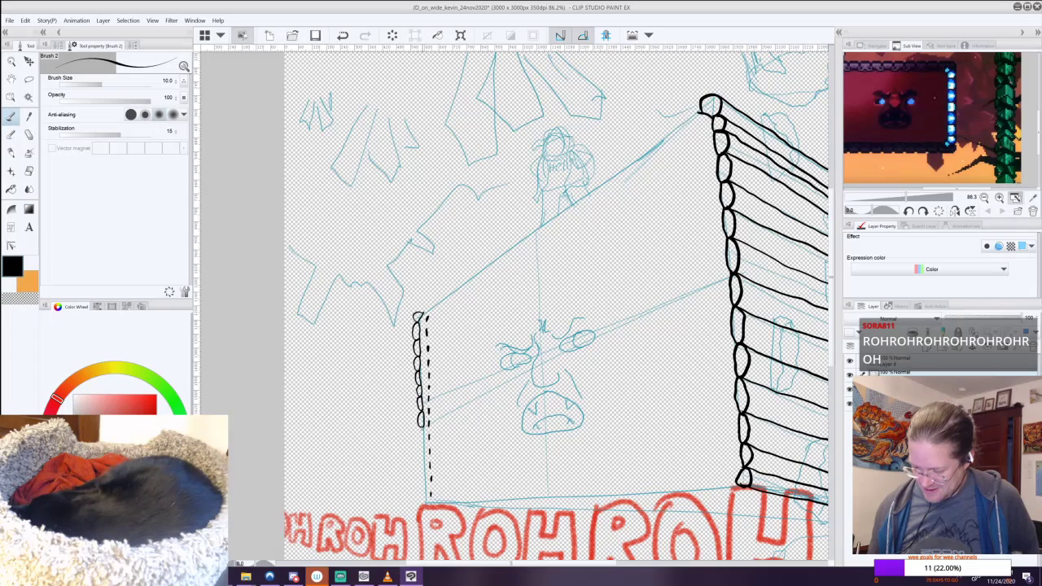
left_click_drag(419, 429, 421, 481)
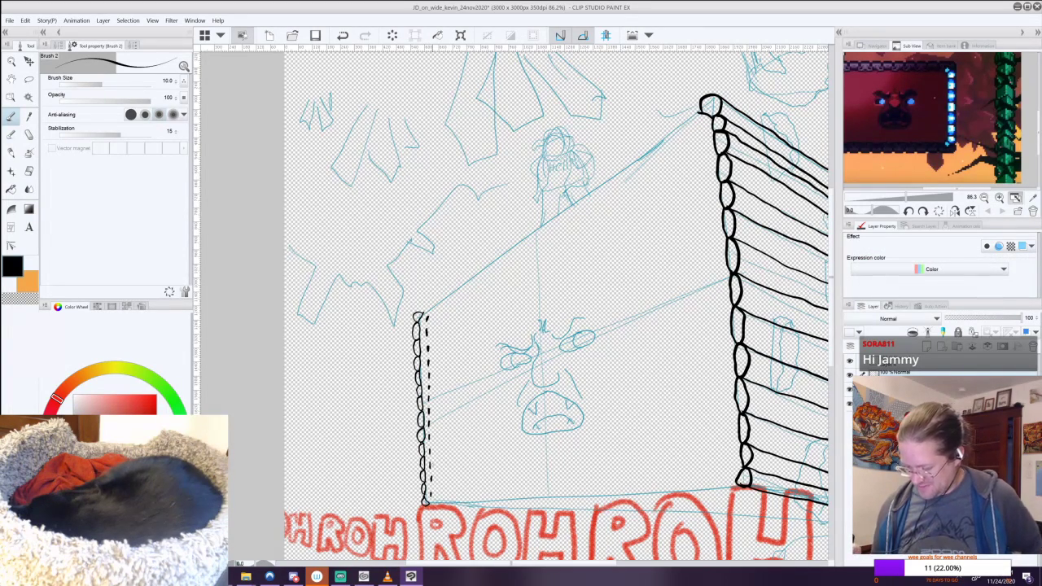
Examine the inked side wall, then the reference image's carved top border, angry face and full block frame.
left_click_drag(623, 301, 408, 323)
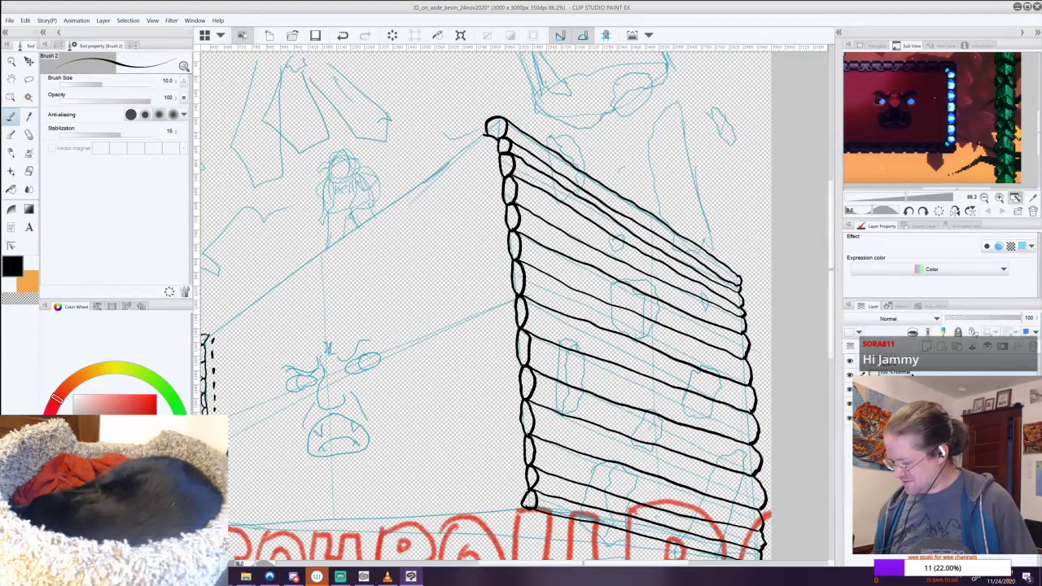
left_click_drag(408, 323, 617, 287)
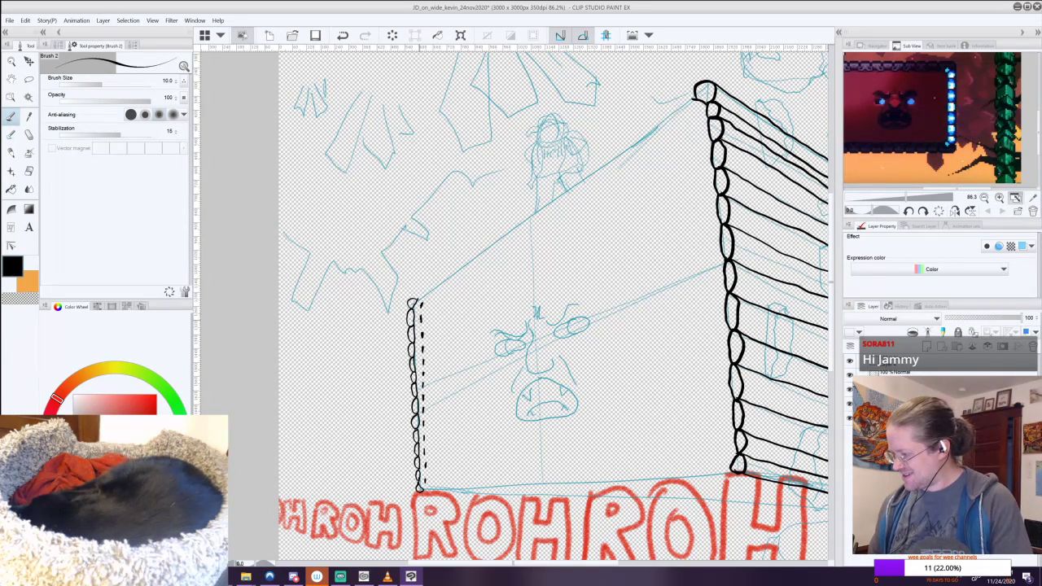
left_click_drag(903, 94, 954, 150)
left_click_drag(906, 198, 920, 198)
left_click_drag(903, 114, 959, 125)
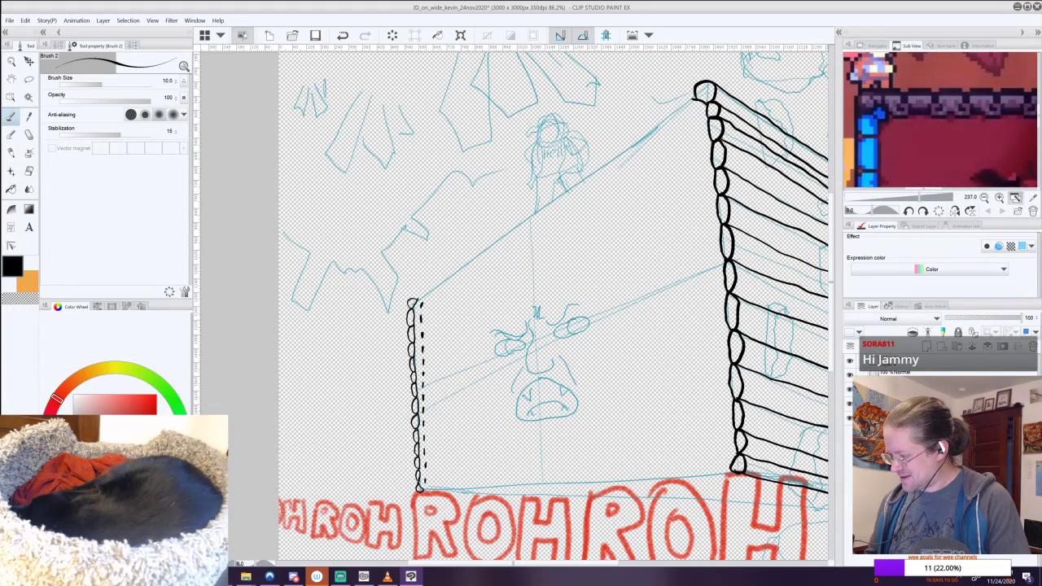
mouse_move(976, 122)
left_mouse_down()
mouse_move(896, 124)
mouse_move(989, 143)
left_mouse_up()
mouse_move(887, 143)
left_mouse_down()
mouse_move(1003, 153)
mouse_move(956, 132)
mouse_move(889, 134)
left_mouse_up()
mouse_move(977, 122)
left_mouse_down()
mouse_move(894, 124)
mouse_move(976, 131)
left_mouse_up()
left_click(984, 198)
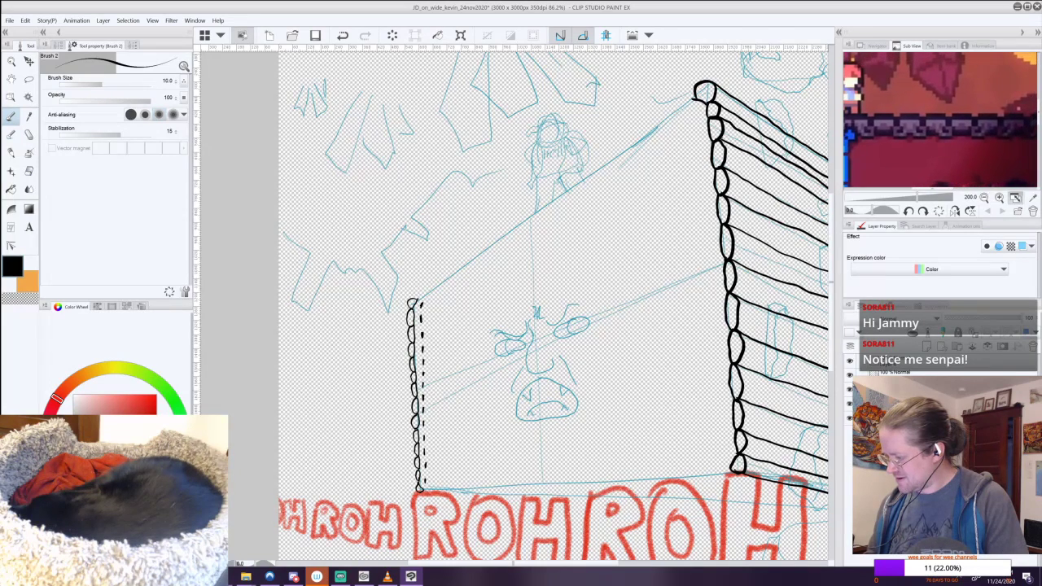
left_click_drag(948, 144, 970, 140)
left_click_drag(910, 145, 975, 126)
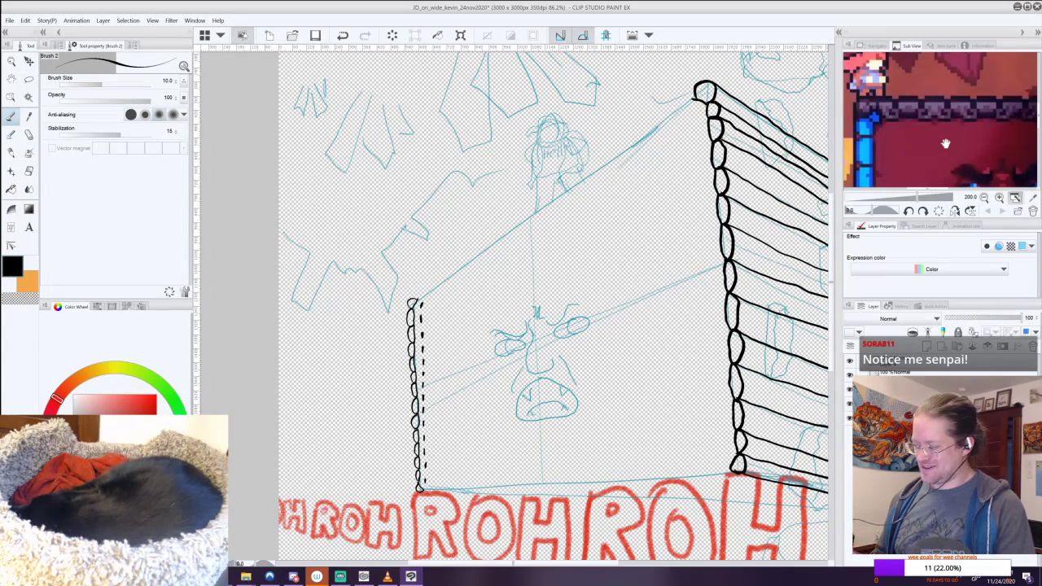
left_click_drag(966, 151, 929, 99)
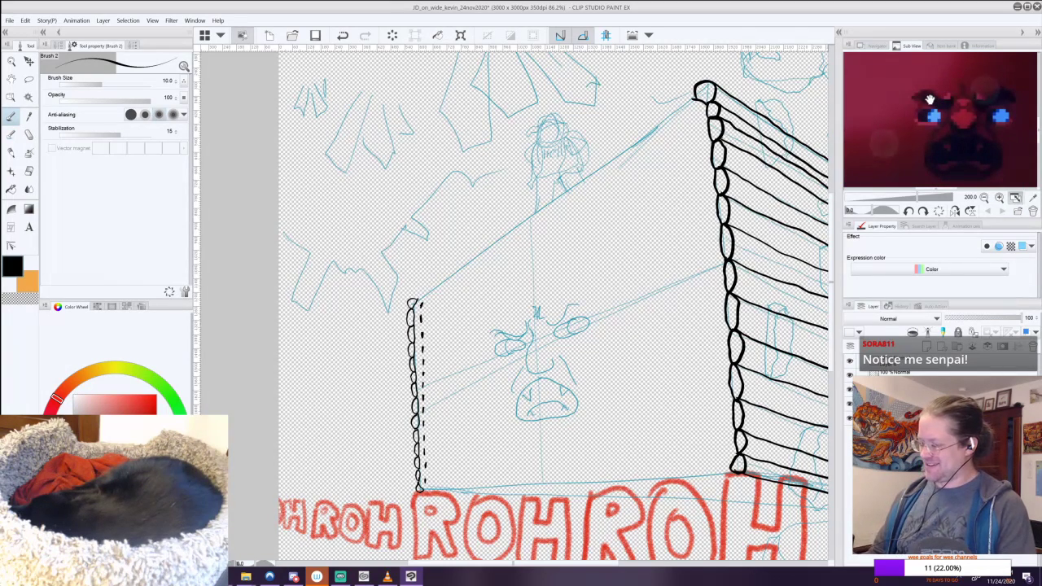
scroll(930, 99, "down", 5)
left_click_drag(929, 119, 939, 117)
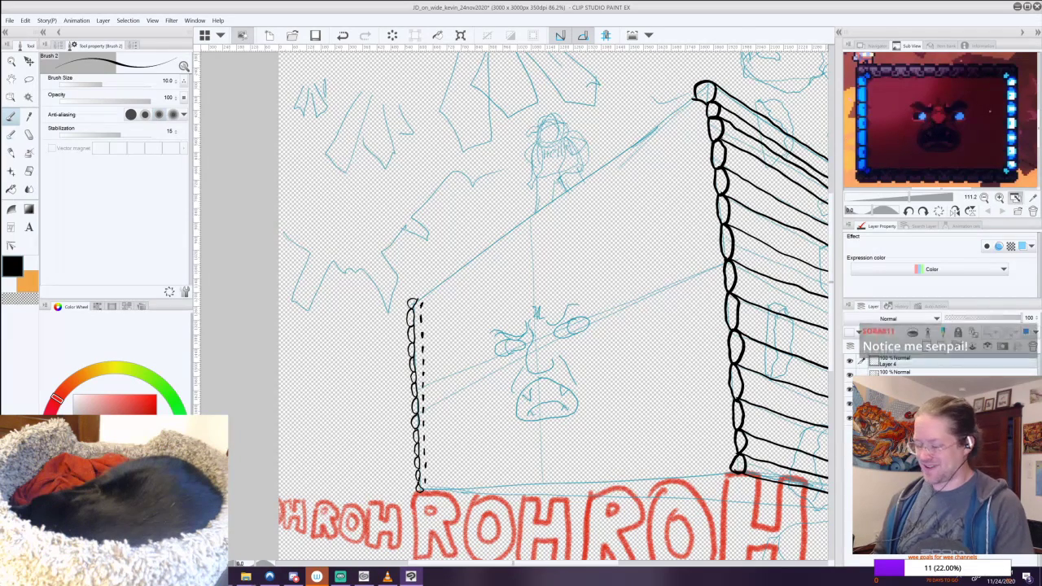
Ink spacing dashes on Layer 4 along the front wall's sloping top edge, lengthening them toward the near corner.
left_click_drag(422, 301, 654, 137)
left_click_drag(692, 107, 664, 134)
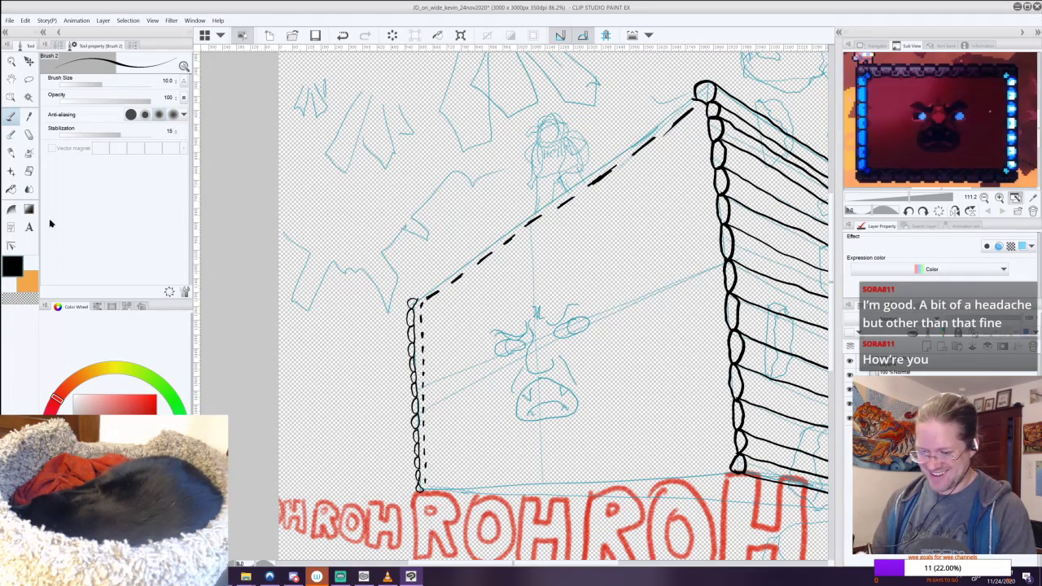
Ink the first rounded trim segment on Layer 3 beside the near corner's top bead, with a small curl hanging beneath it.
left_click(11, 119)
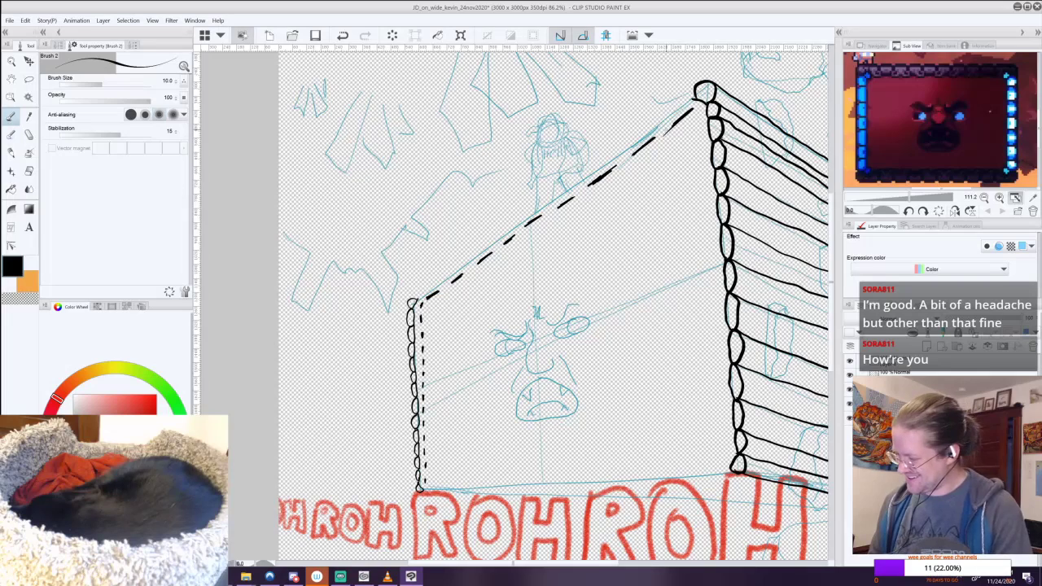
left_click_drag(695, 88, 676, 98)
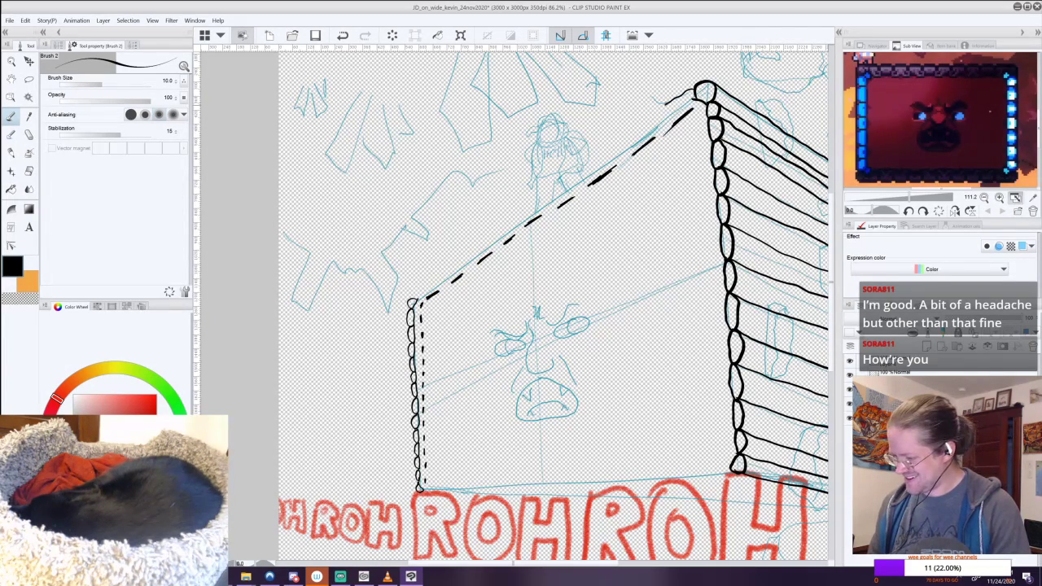
left_click_drag(661, 118, 665, 128)
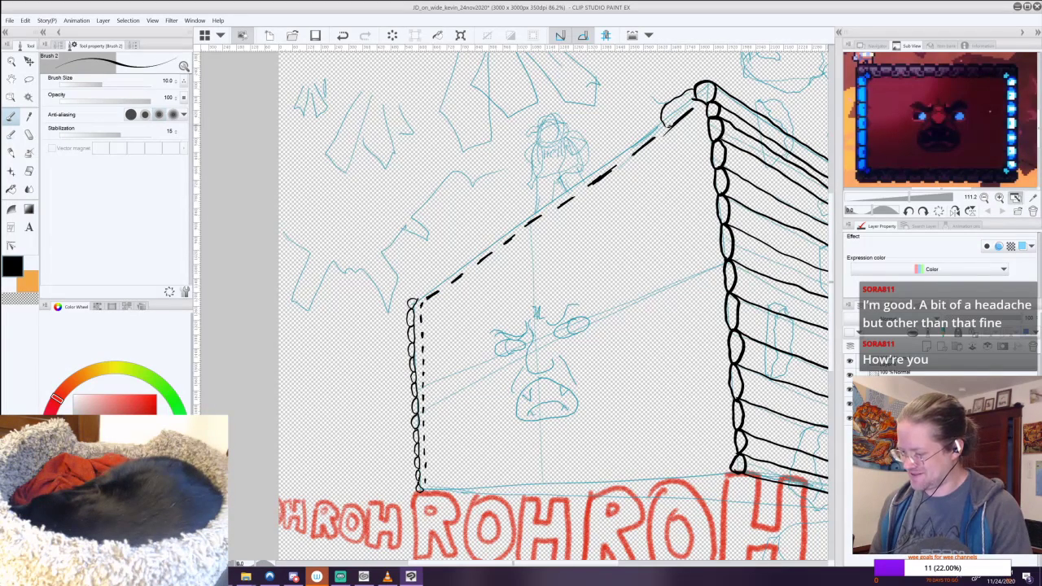
key("ctrl+z")
left_click_drag(672, 126, 675, 151)
key("ctrl+z")
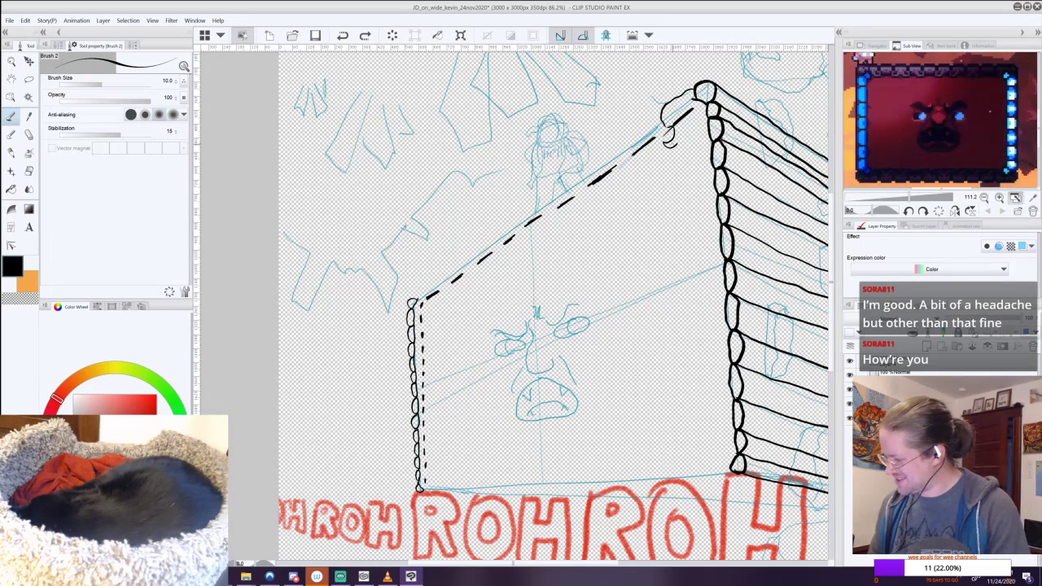
key("ctrl+z")
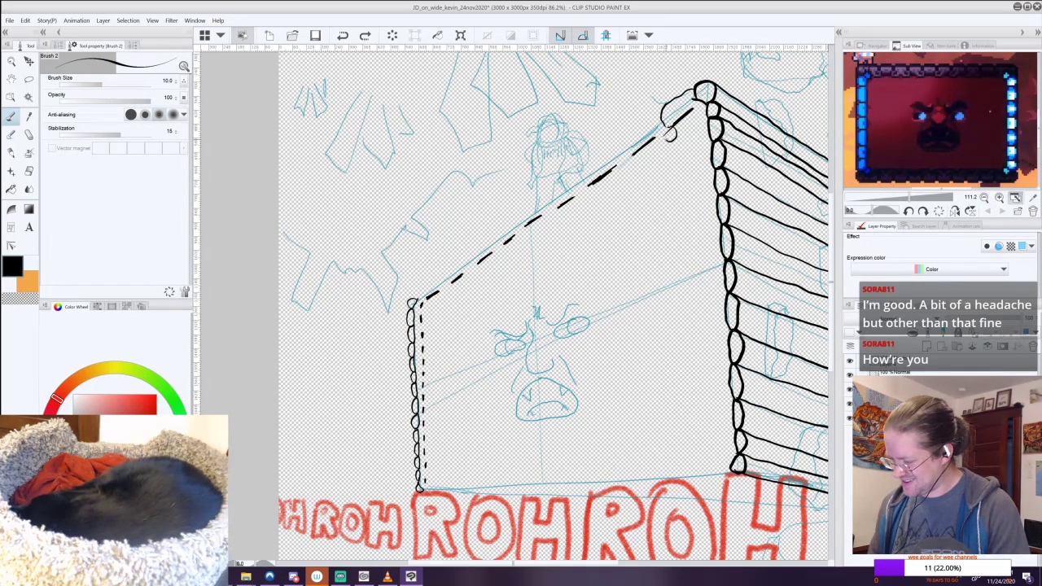
left_click_drag(669, 140, 683, 124)
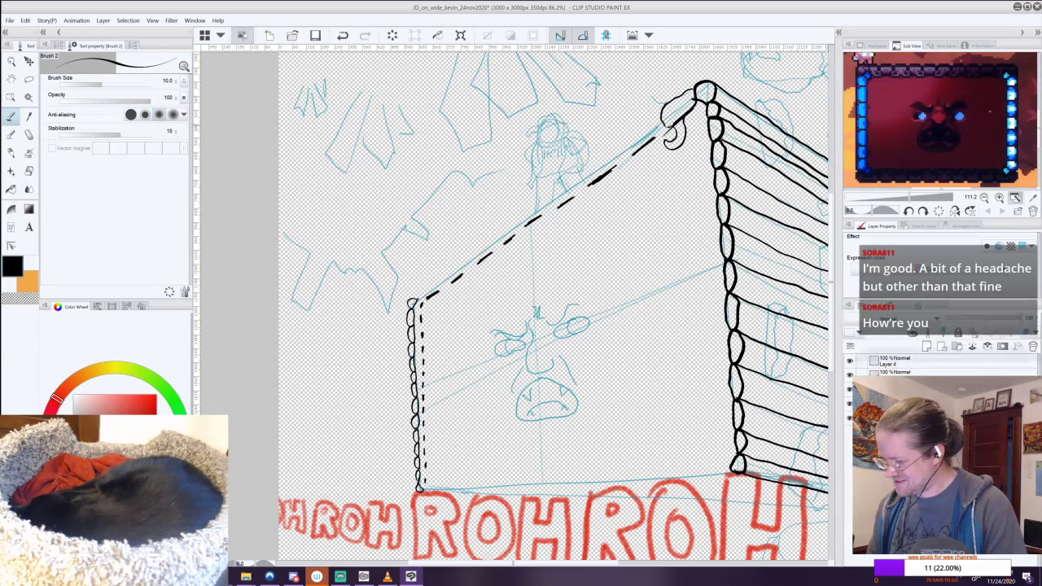
Ink two more rounded trim segments along the sloping top edge, adding a curl below the joint between them.
mouse_move(663, 116)
left_mouse_down()
mouse_move(627, 147)
mouse_move(656, 150)
mouse_move(665, 121)
left_mouse_up()
key("ctrl+z")
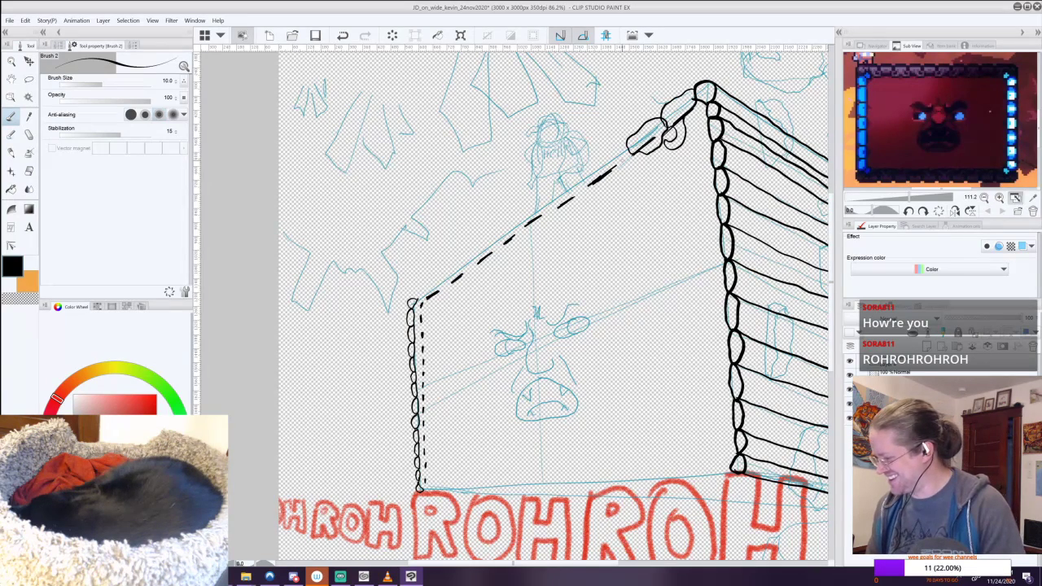
left_click_drag(628, 143, 593, 172)
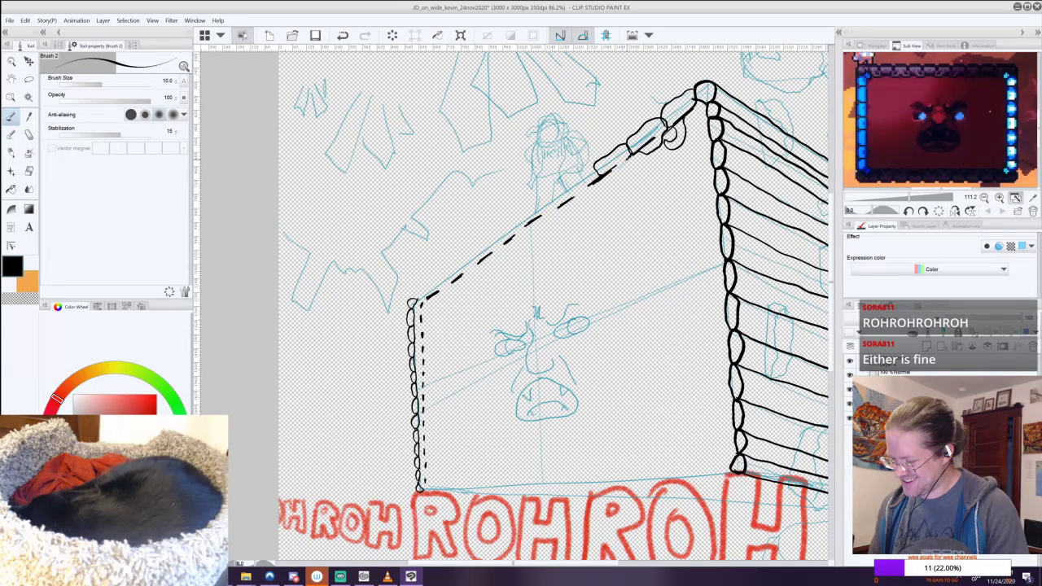
left_click_drag(640, 160, 629, 170)
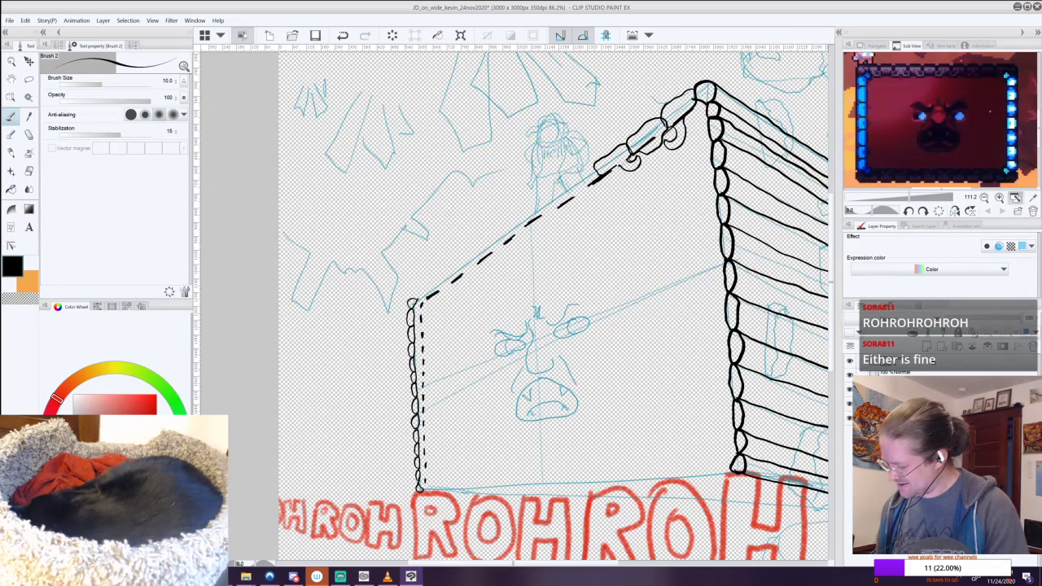
Lower Layer 4's opacity to fade the spacing dashes to grey, and return to Layer 3 for inking.
left_click_drag(1021, 317, 979, 324)
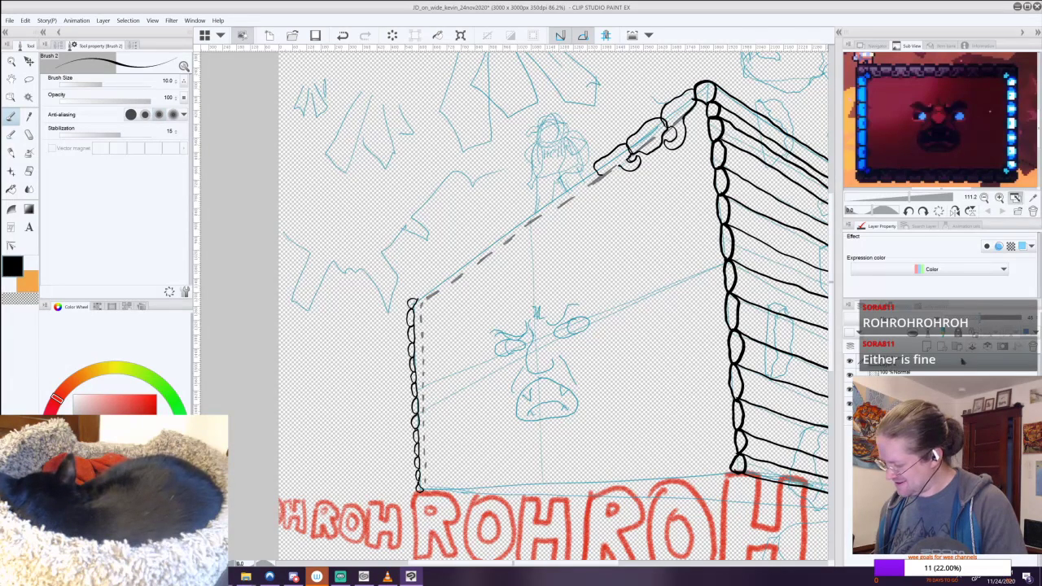
key("ctrl+z")
key("ctrl+z")
key("ctrl+z")
key("ctrl+z")
key("ctrl+z")
left_click(850, 361)
left_click(895, 364)
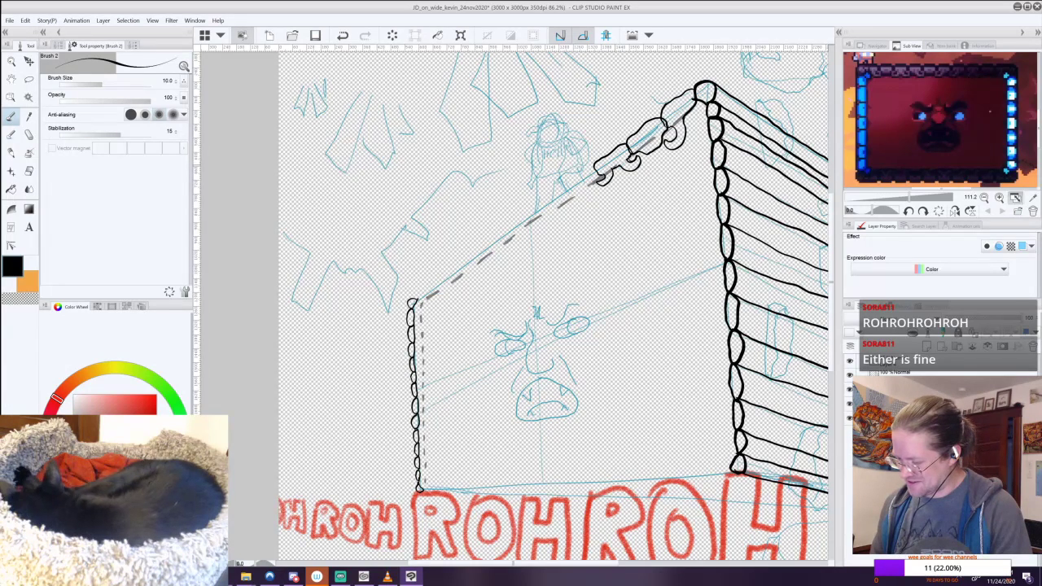
Ink small rounded trim segments with hanging curls along the sloping top edge, reaching the sketched figure's feet.
left_click_drag(579, 175, 573, 180)
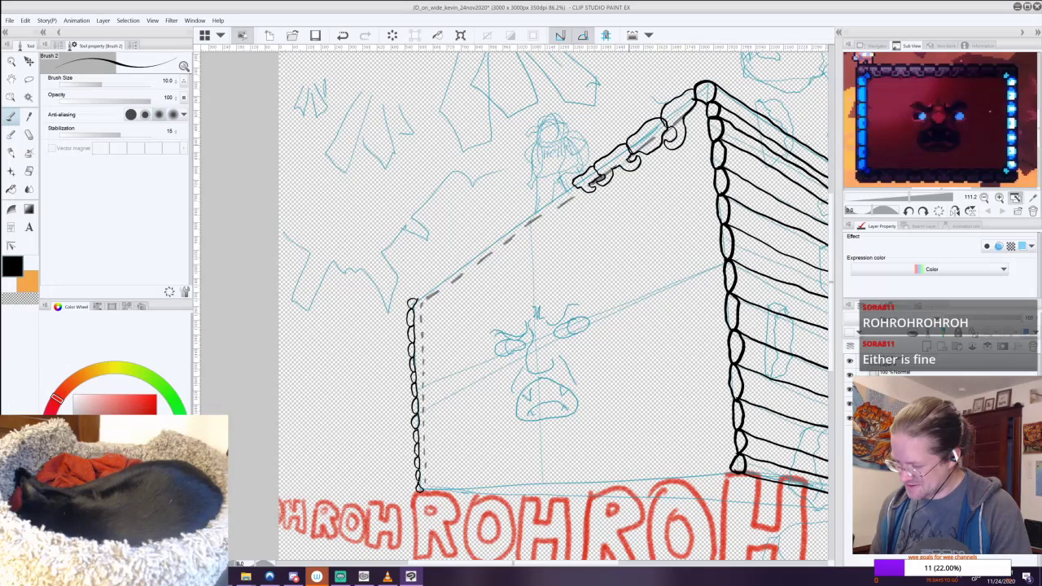
left_click_drag(568, 185, 553, 195)
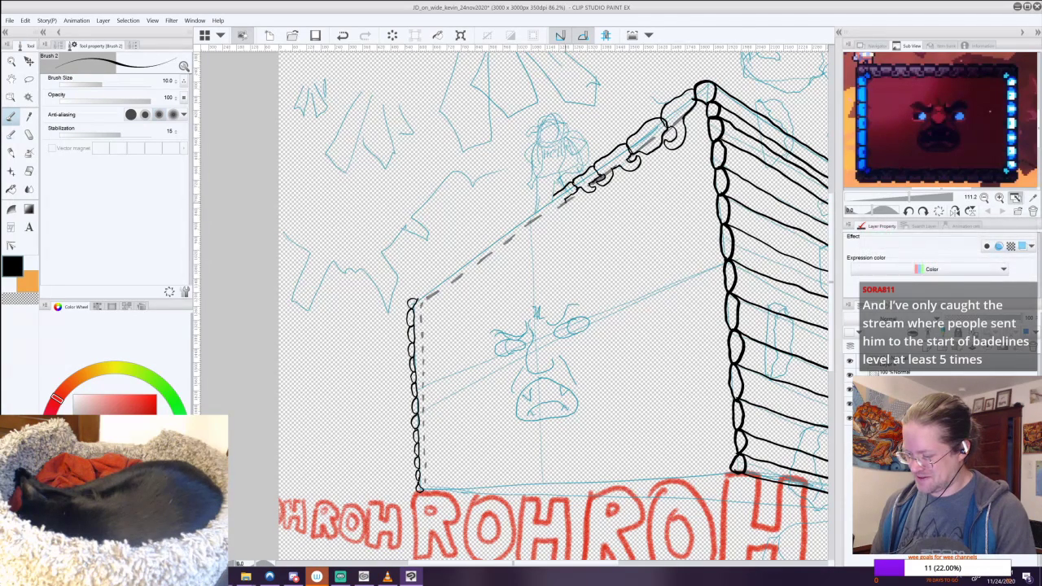
key("ctrl+z")
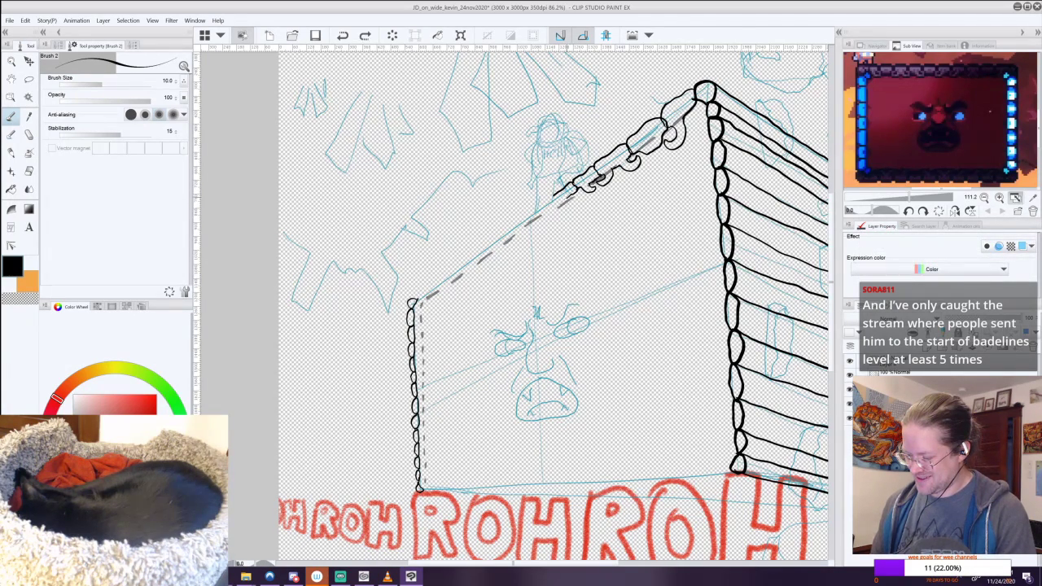
key("ctrl+z")
left_click_drag(574, 194, 566, 201)
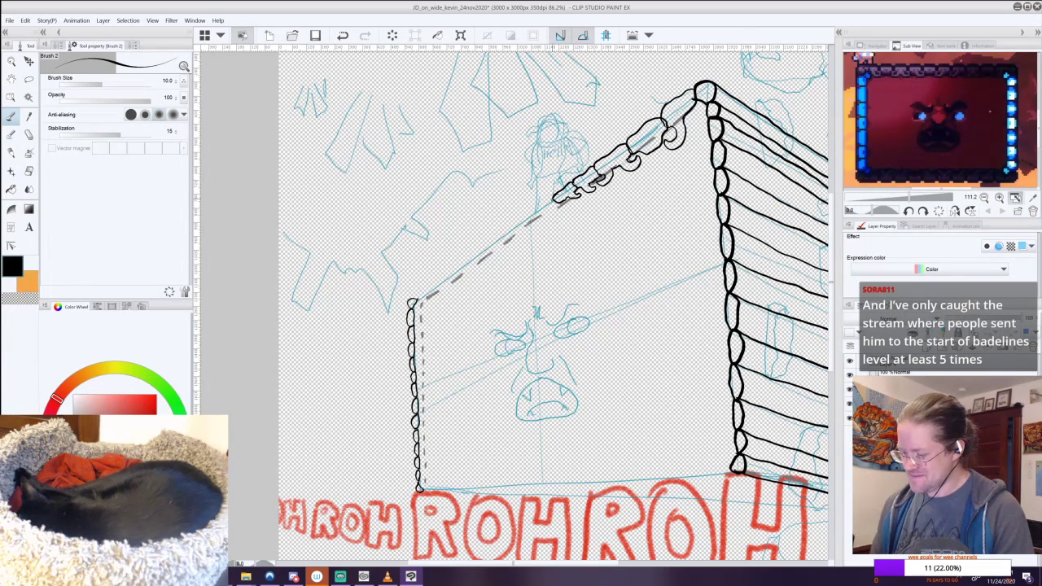
Extend the sloping top edge's trim past the sketched figure with shorter rounded segments and smaller curls beneath their joints.
key("ctrl+z")
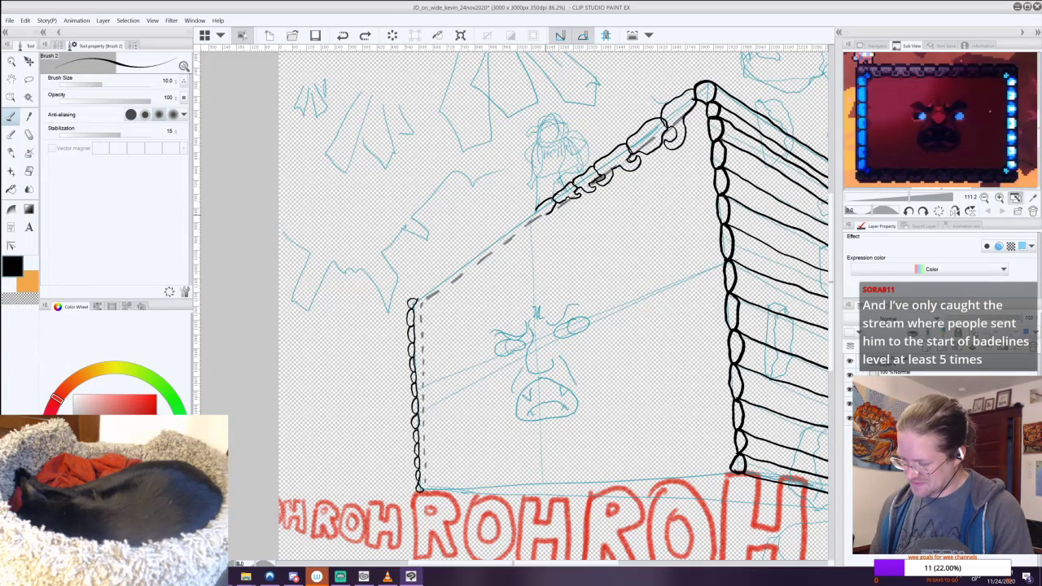
key("ctrl+y")
key("ctrl+z")
key("ctrl+y")
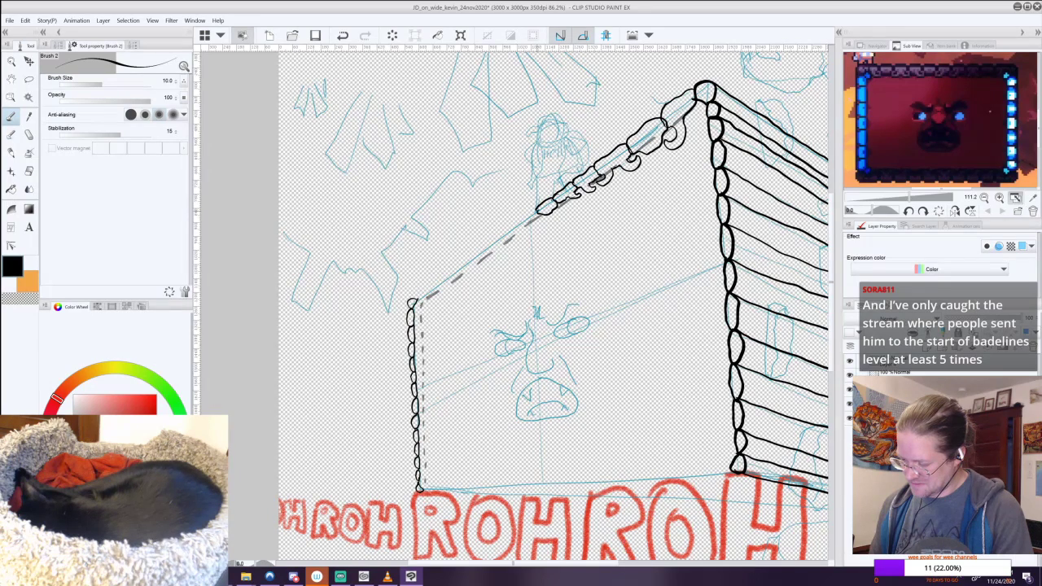
mouse_move(532, 211)
left_mouse_down()
mouse_move(527, 229)
mouse_move(511, 227)
mouse_move(521, 228)
left_mouse_up()
key("ctrl+z")
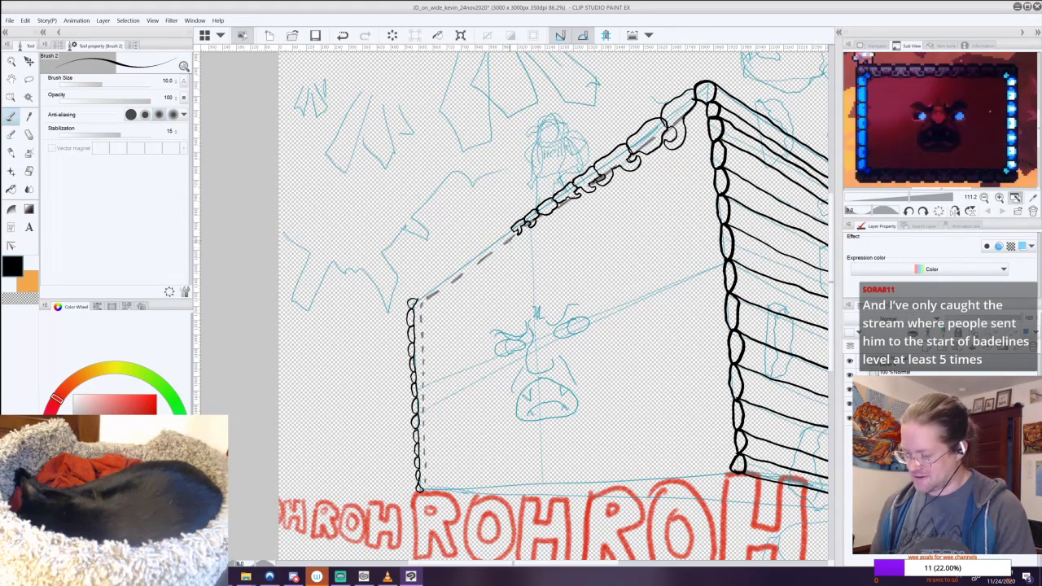
Ink progressively tinier trim segments and curls down the rest of the sloping edge to the far corner's bead chain.
left_click_drag(514, 228, 499, 236)
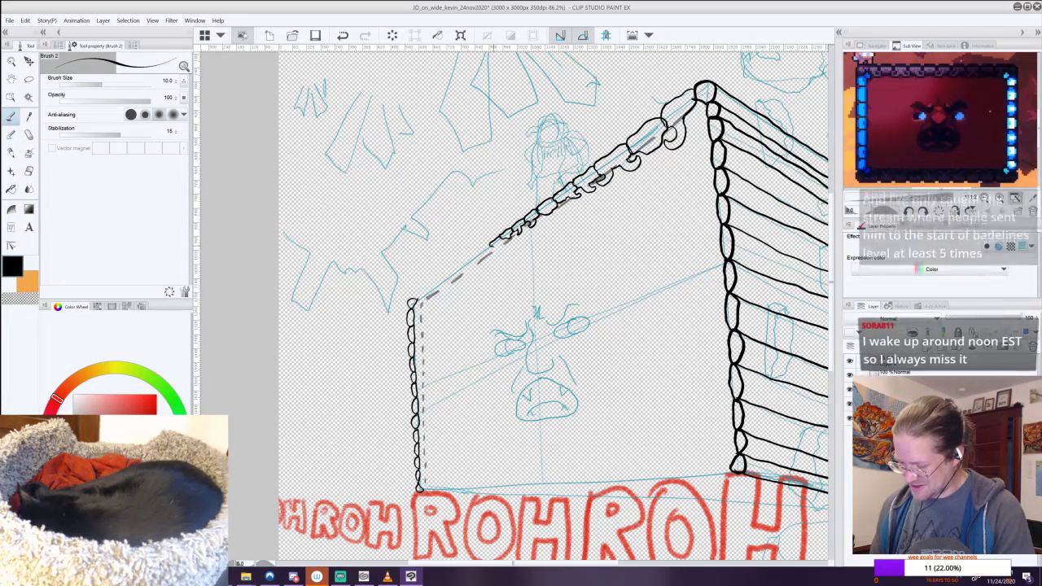
key("ctrl+z")
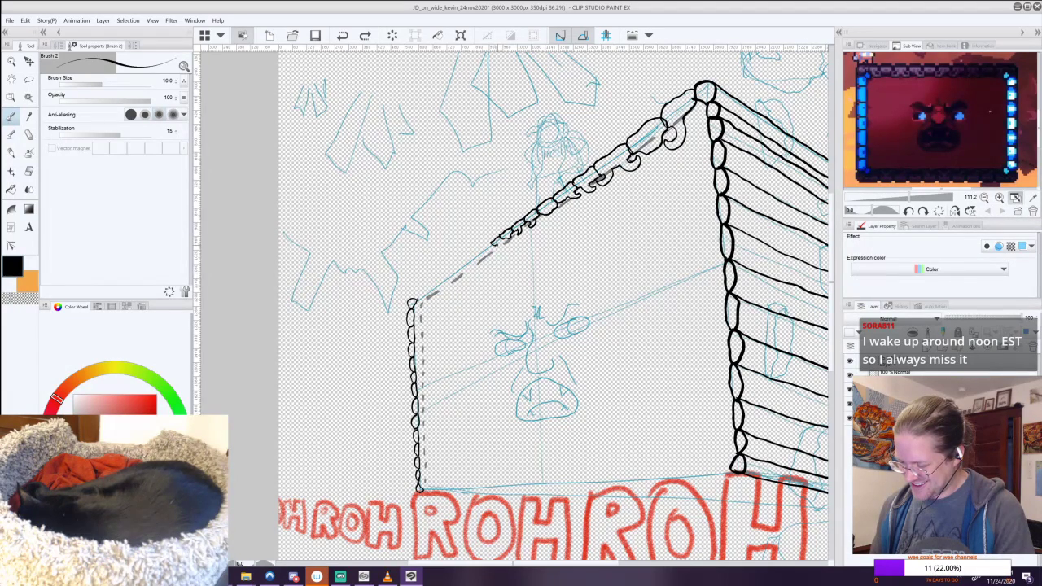
key("ctrl+y")
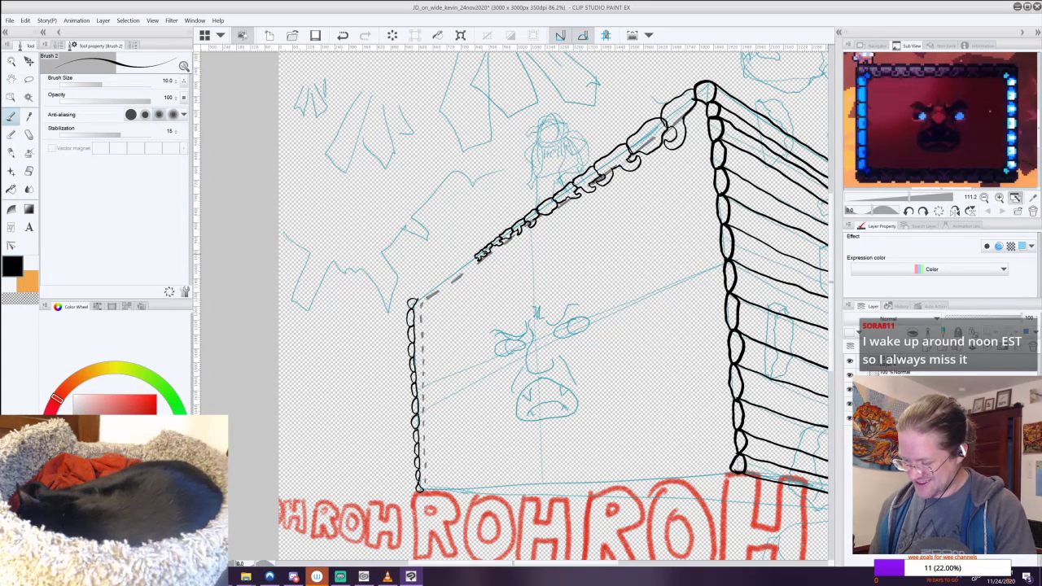
key("ctrl+z")
key("ctrl+z")
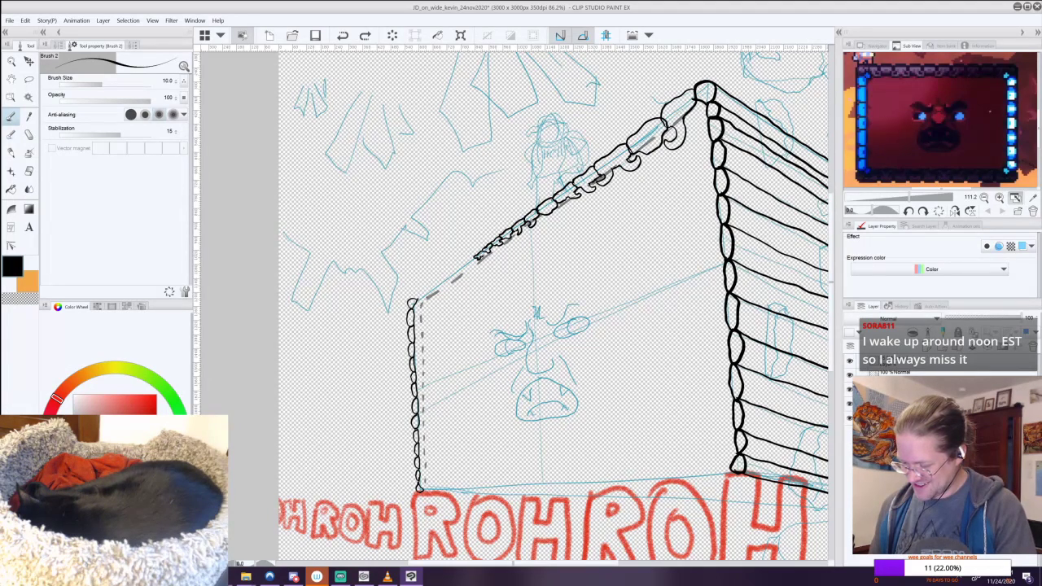
left_click_drag(479, 253, 476, 258)
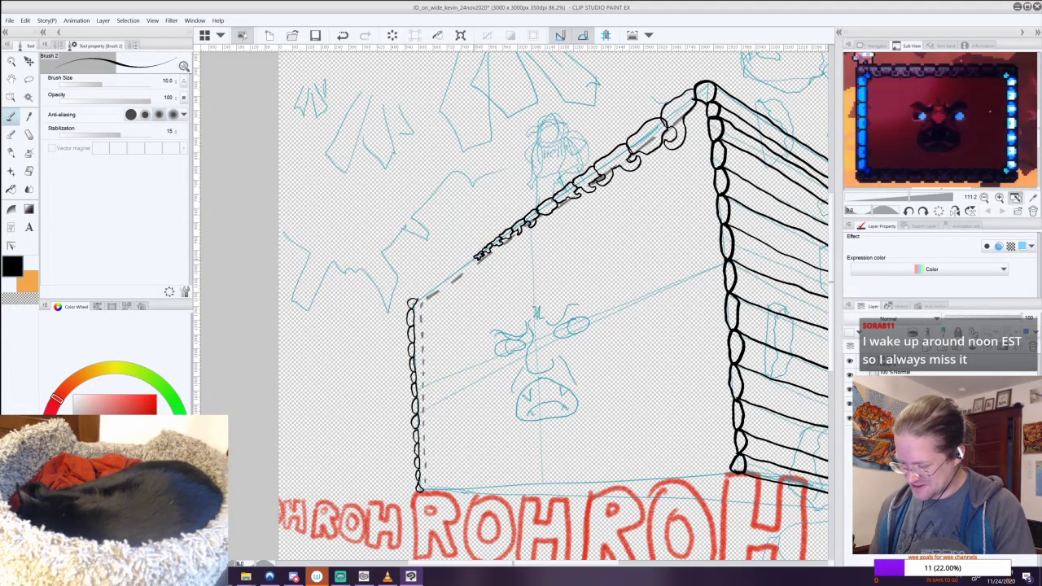
key("ctrl+z")
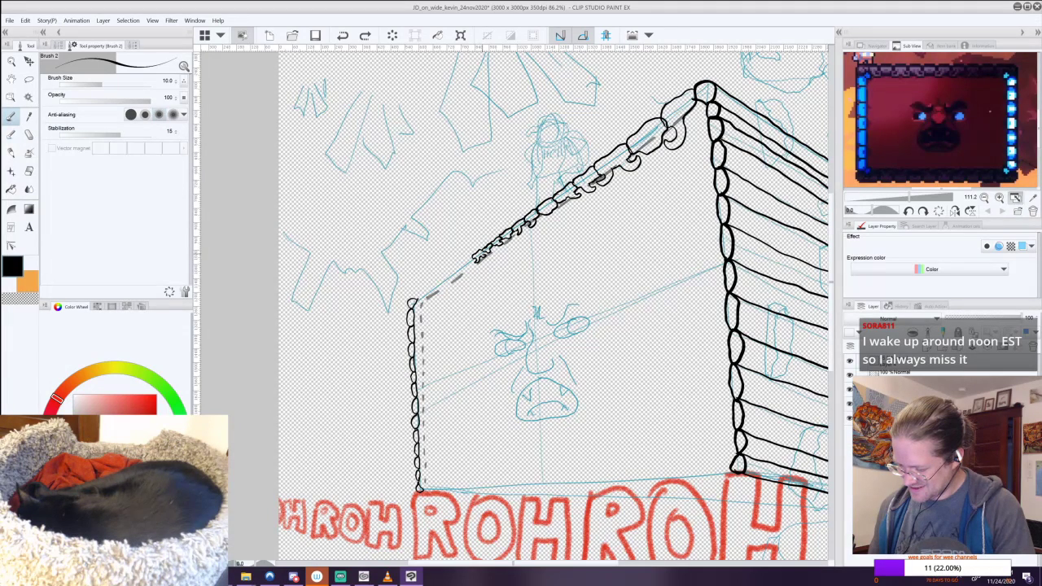
left_click_drag(478, 253, 471, 260)
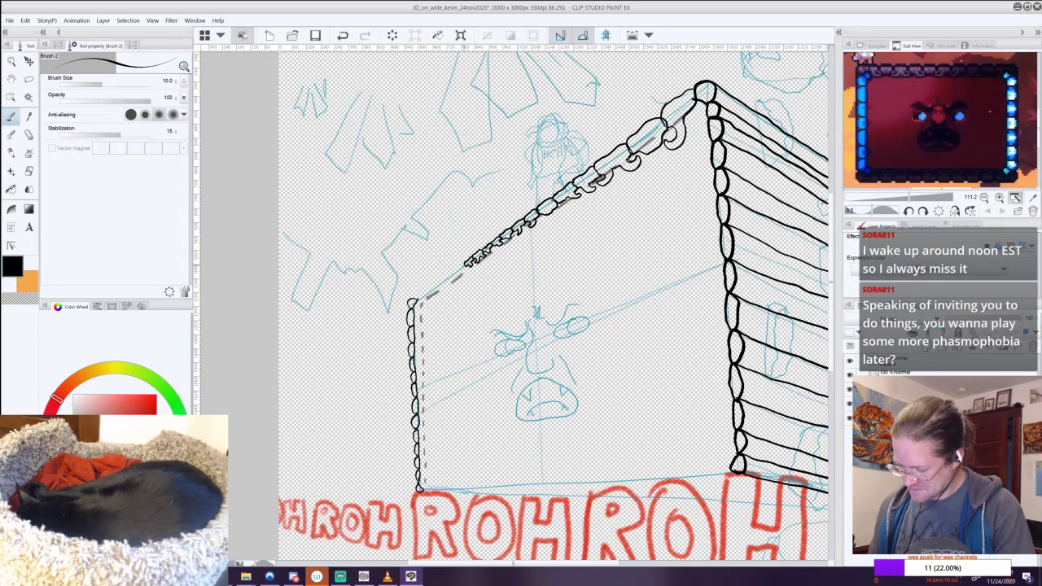
left_click_drag(465, 265, 450, 277)
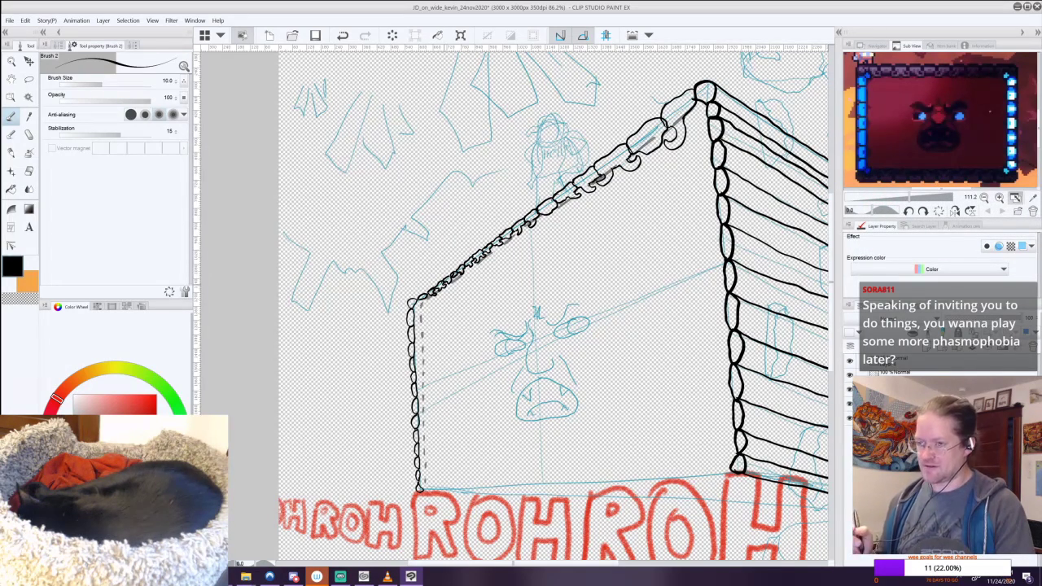
Ink the first trim segment along the front wall's base beside the near corner, with a curl rising above it.
left_click_drag(553, 358, 460, 212)
left_click_drag(880, 493, 835, 401)
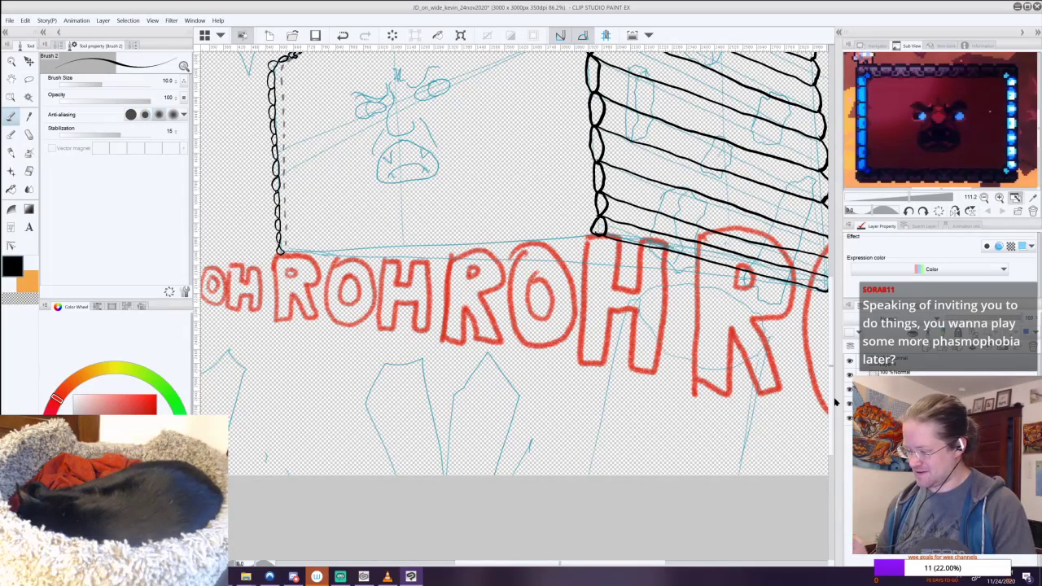
scroll(589, 249, "down", 2)
left_click_drag(589, 249, 543, 370)
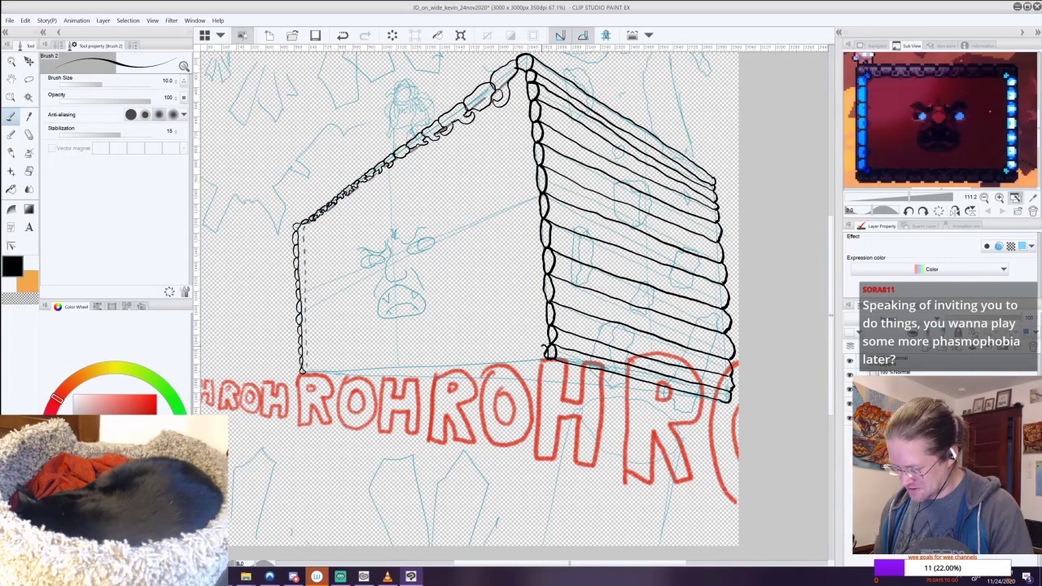
key("ctrl+z")
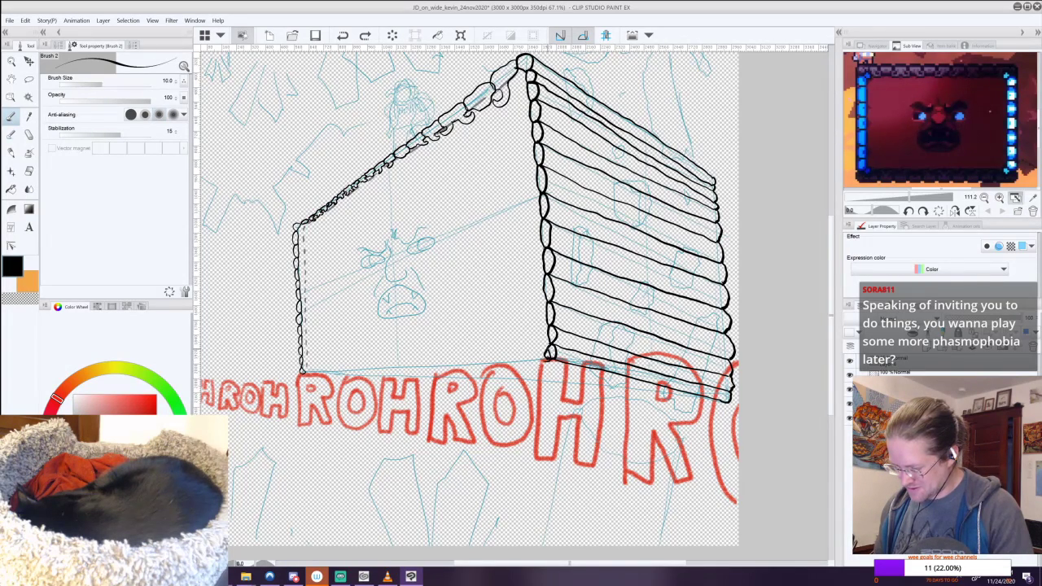
key("ctrl+y")
left_click_drag(538, 350, 524, 346)
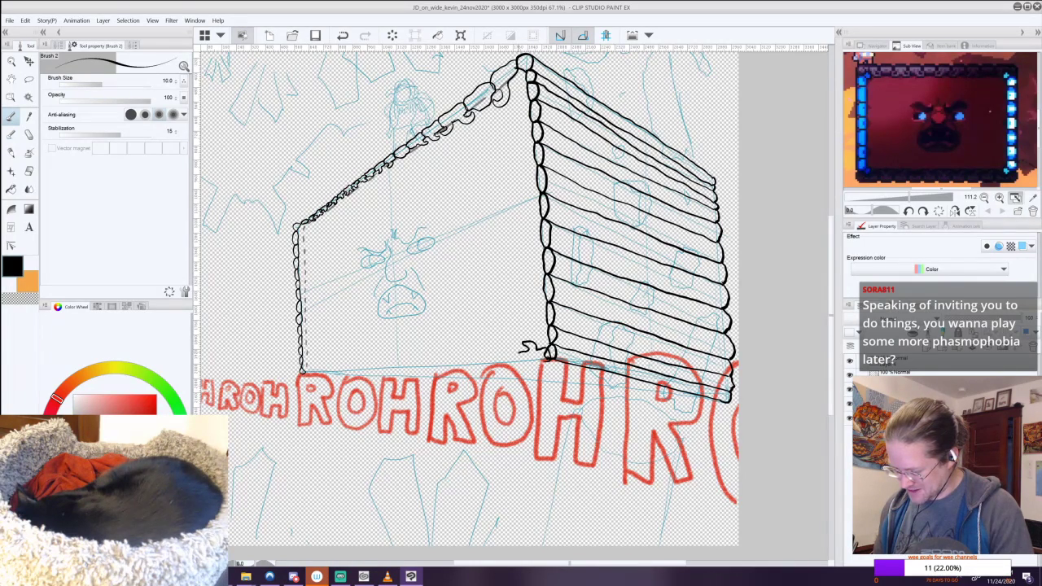
key("ctrl+z")
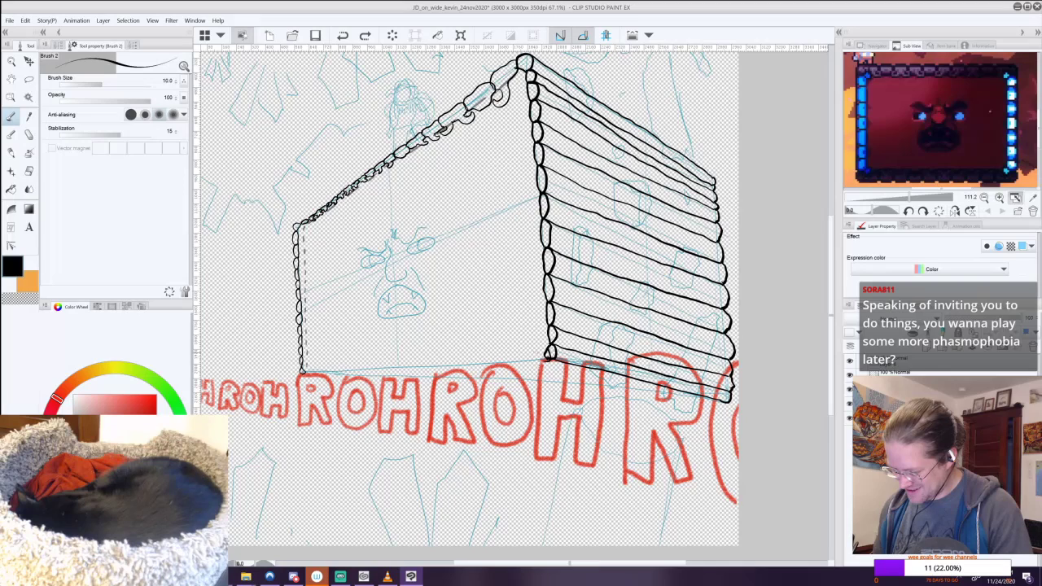
mouse_move(538, 349)
left_mouse_down()
mouse_move(531, 340)
mouse_move(522, 361)
mouse_move(544, 361)
left_mouse_up()
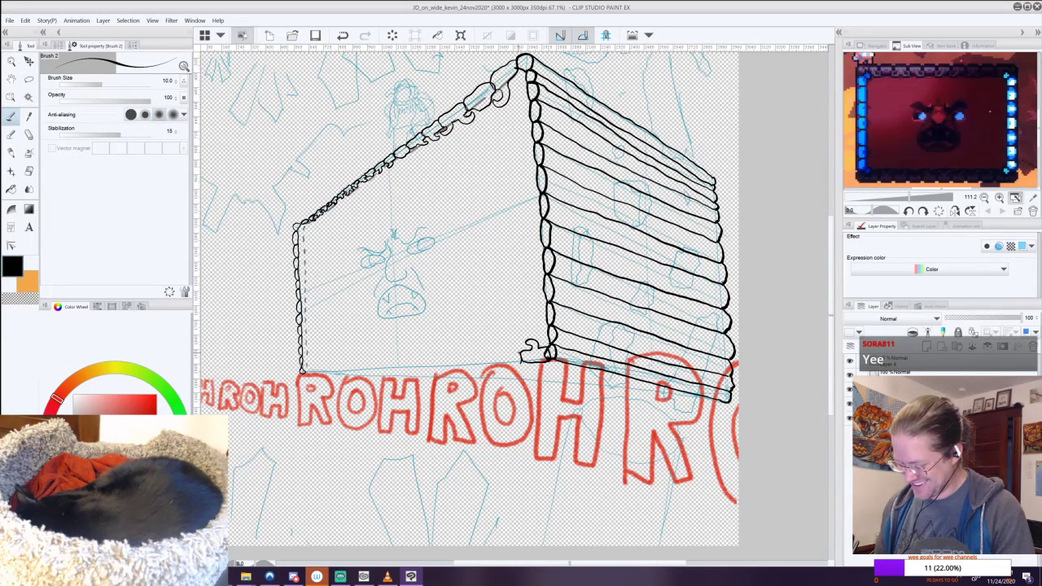
Continue the curled trim along the front wall's base with shrinking segments and upward curls, ending at the far corner.
left_click_drag(511, 351, 500, 352)
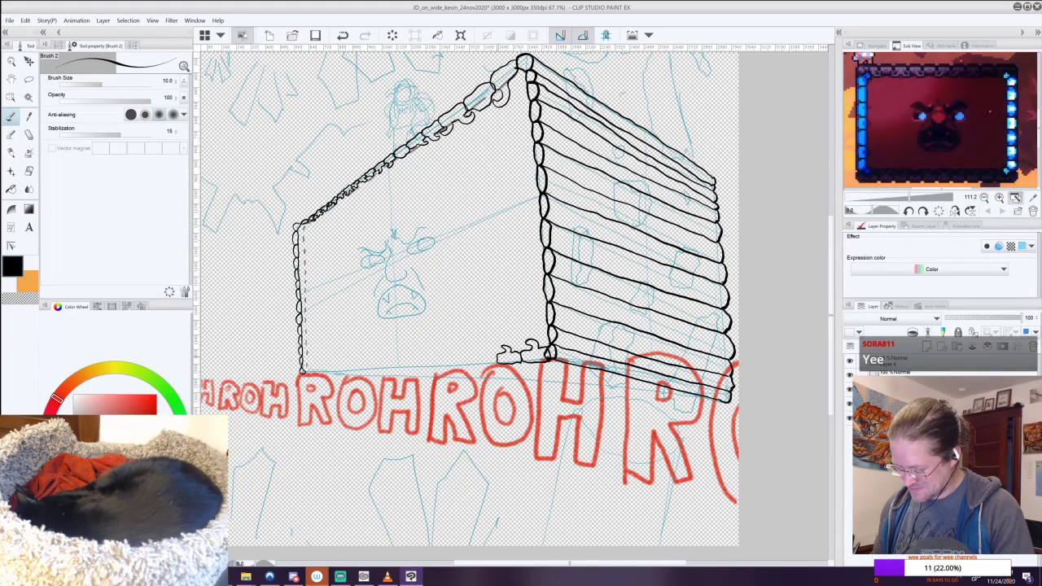
mouse_move(497, 355)
left_mouse_down()
mouse_move(485, 359)
mouse_move(497, 362)
left_mouse_up()
key("ctrl+z")
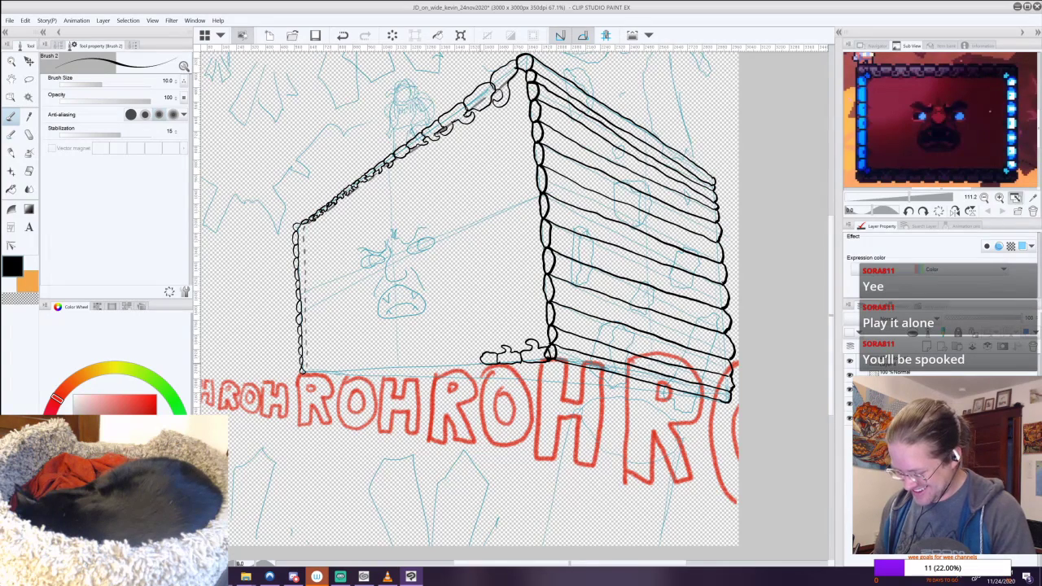
mouse_move(485, 352)
left_mouse_down()
mouse_move(470, 354)
mouse_move(480, 363)
left_mouse_up()
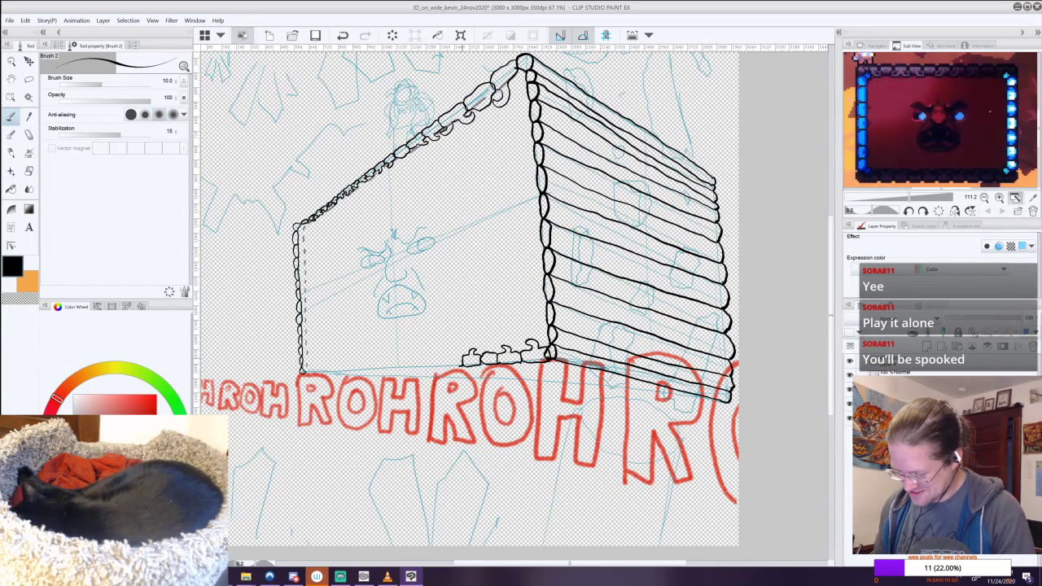
left_click_drag(463, 359, 438, 355)
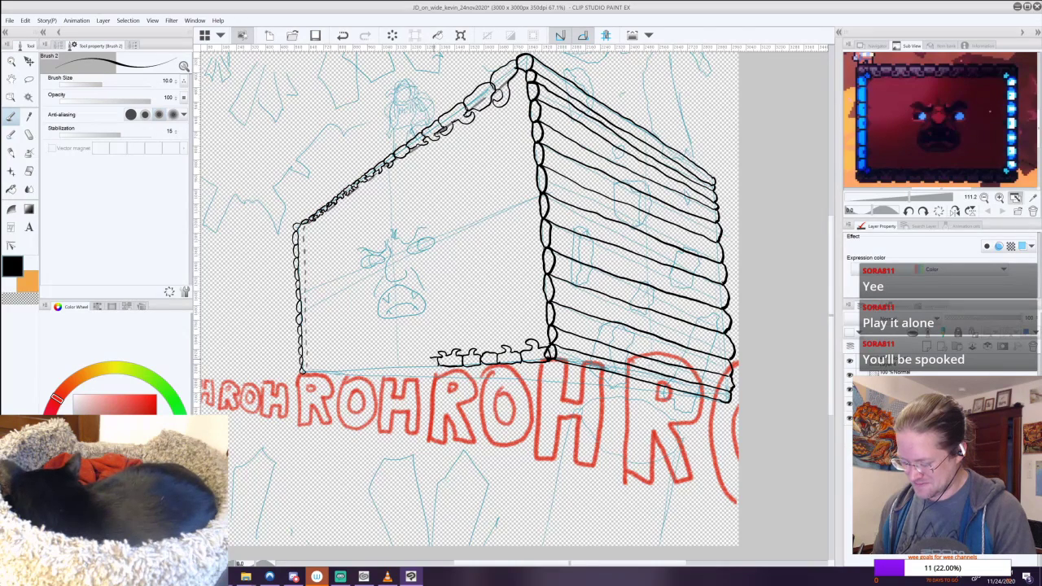
key("ctrl+z")
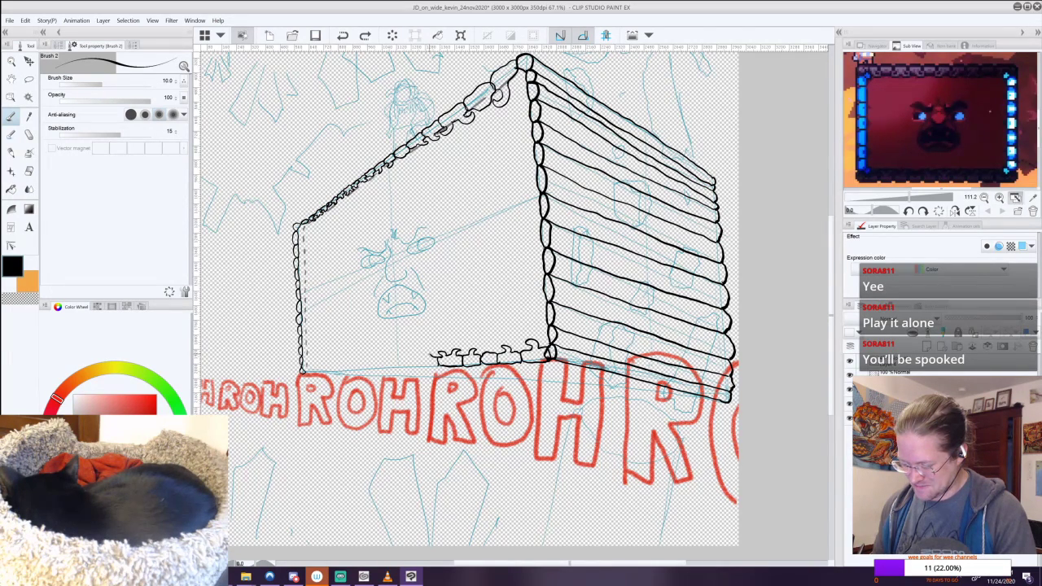
left_click_drag(429, 356, 426, 357)
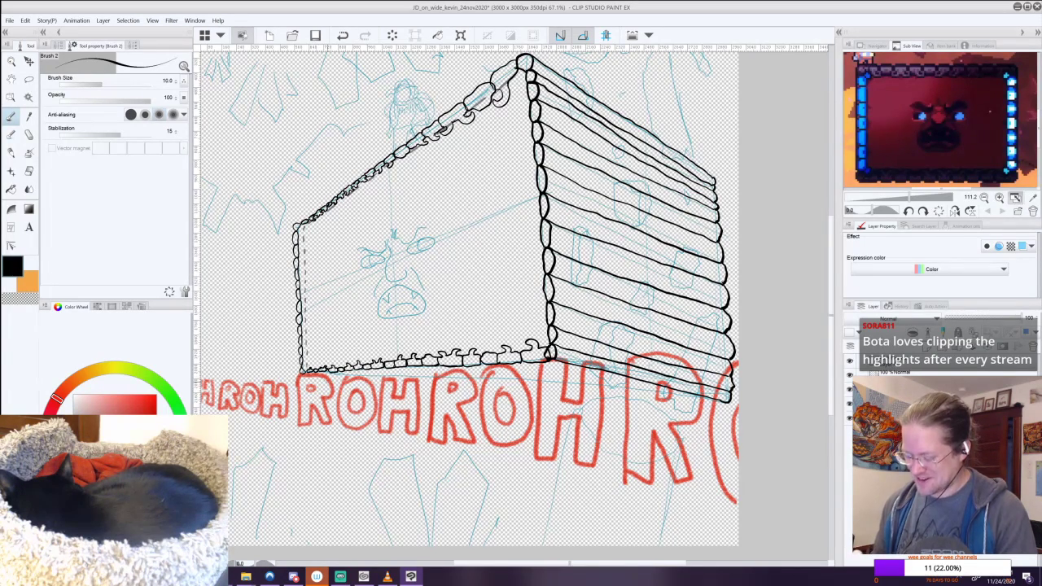
Ink a long line beneath the side wall, running from the front wall's base trim to the side wall's outer bottom corner.
left_click_drag(664, 392, 495, 244)
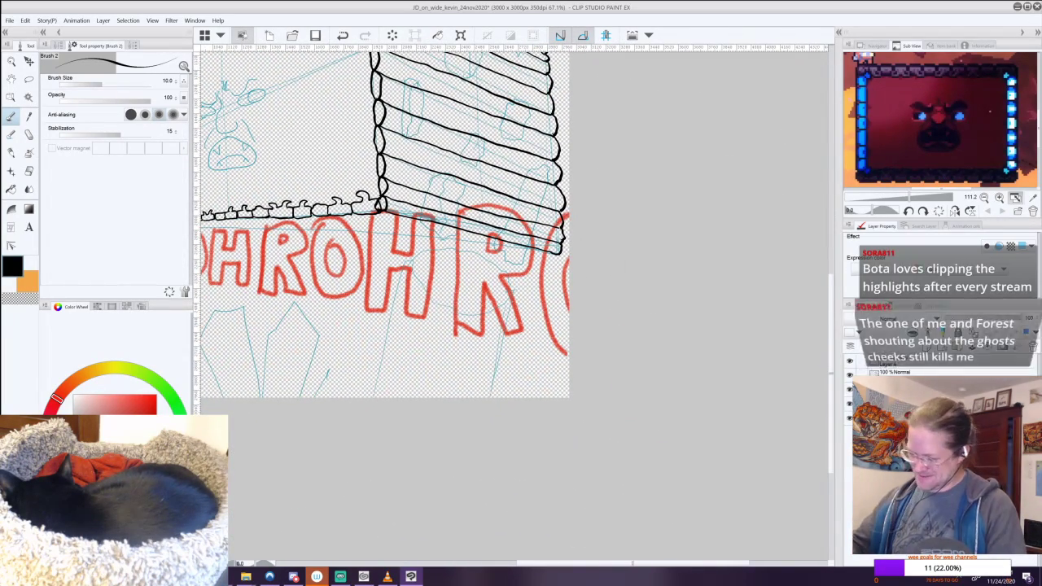
key("ctrl+z")
left_click_drag(366, 216, 511, 249)
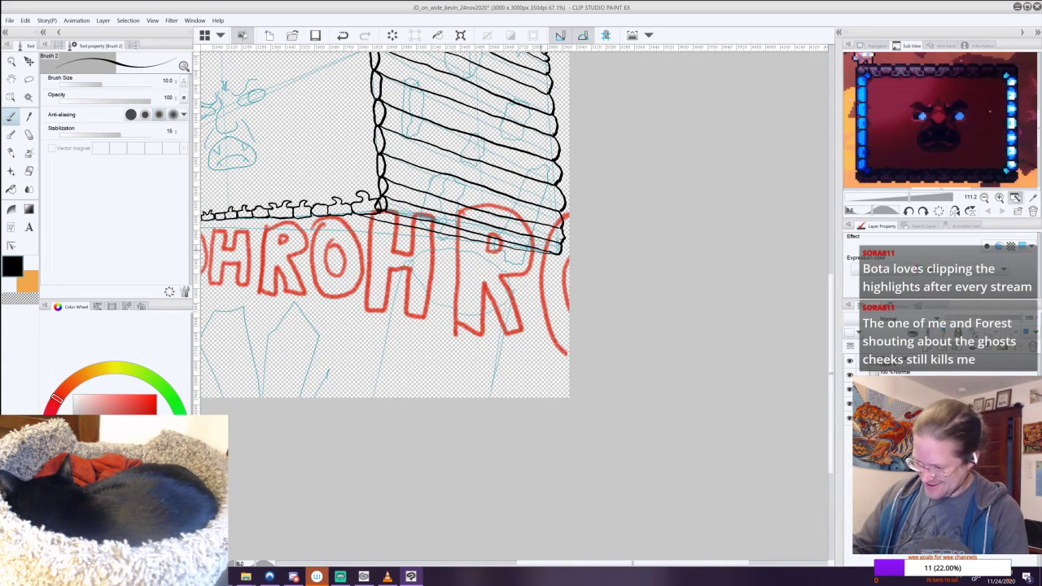
Ink more fanning lines beneath the side wall, from the front wall's base trim to the outer bottom corner.
left_click_drag(588, 355, 562, 220)
left_click_drag(571, 445, 556, 301)
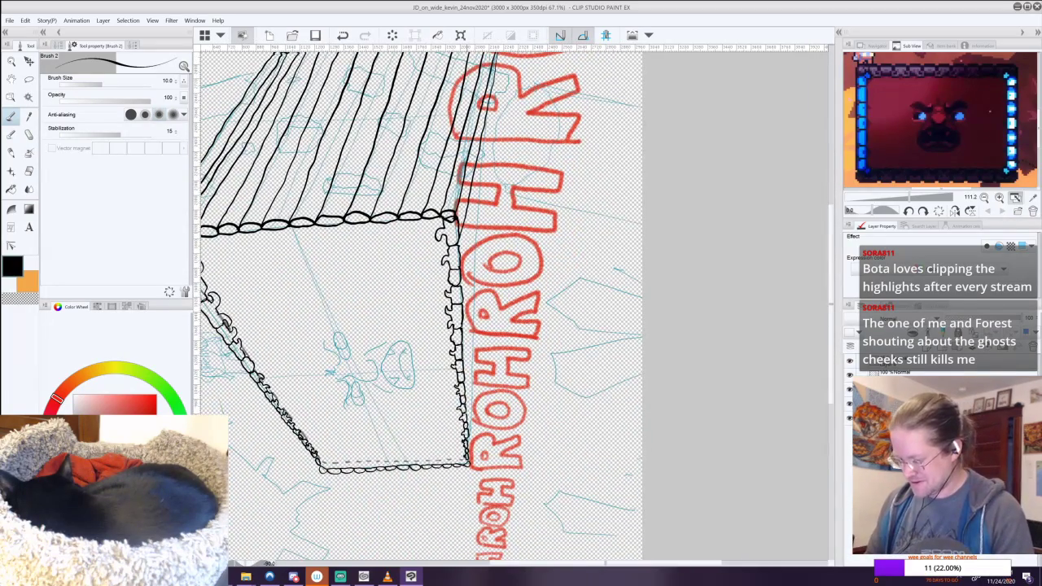
left_click_drag(463, 259, 479, 166)
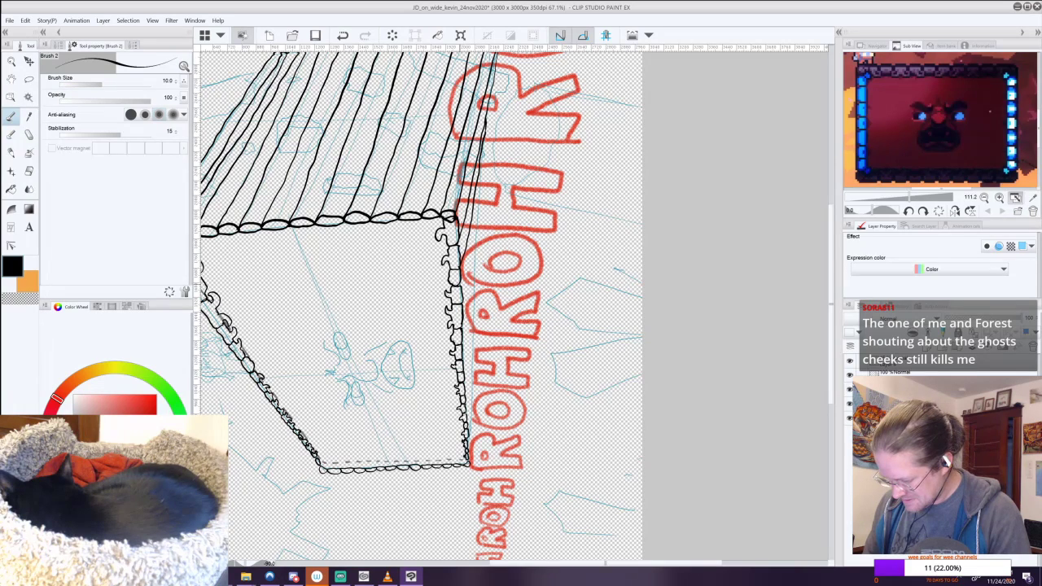
left_click_drag(467, 265, 477, 211)
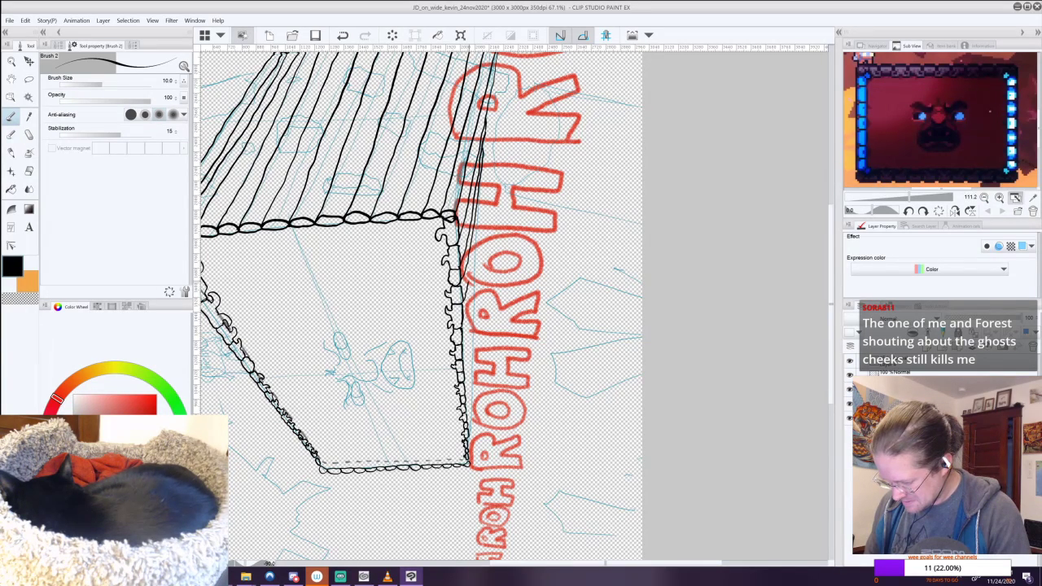
left_click_drag(471, 266, 478, 222)
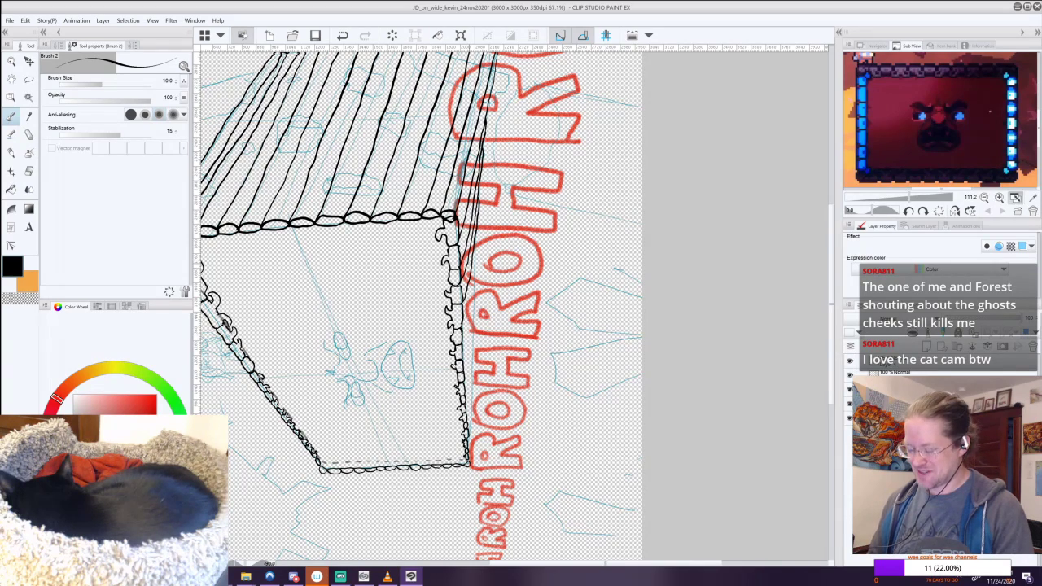
Add tighter lines beneath the front wall's base trim, continuing toward the far corner and retrying short strokes.
mouse_move(712, 364)
left_mouse_down()
mouse_move(701, 351)
mouse_move(728, 375)
left_mouse_up()
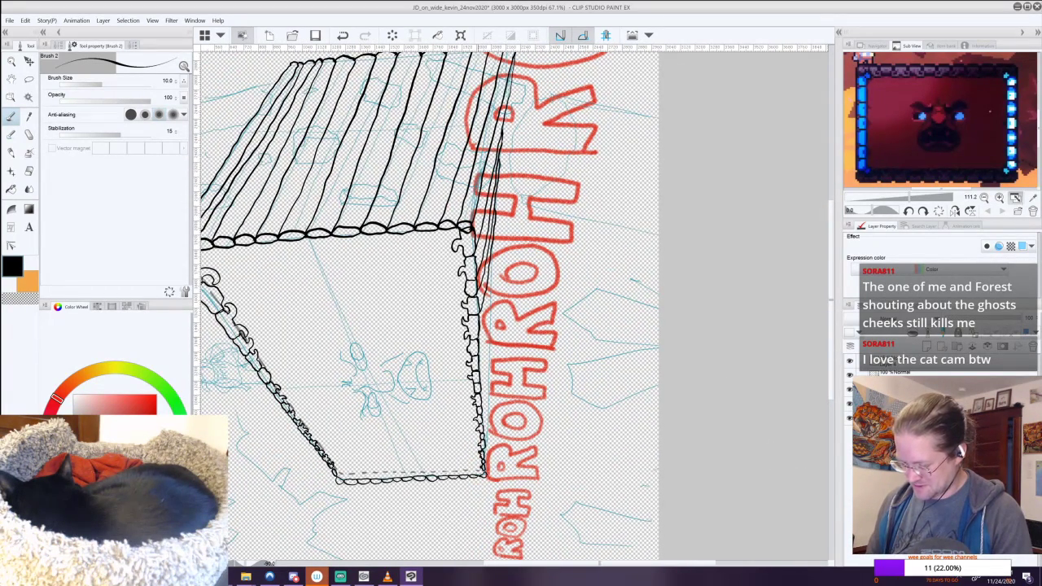
left_click_drag(487, 297, 486, 308)
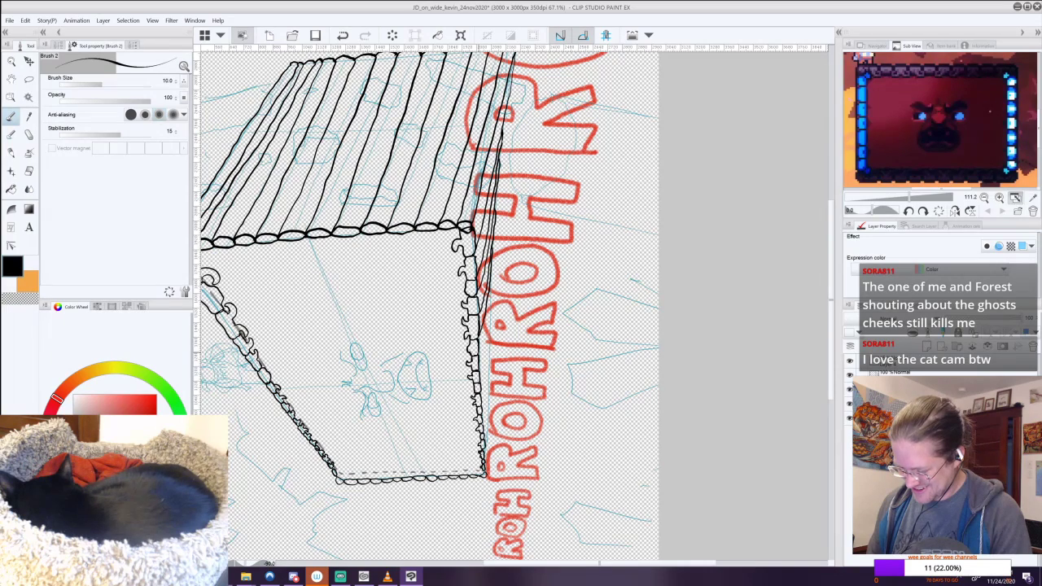
key("ctrl+z")
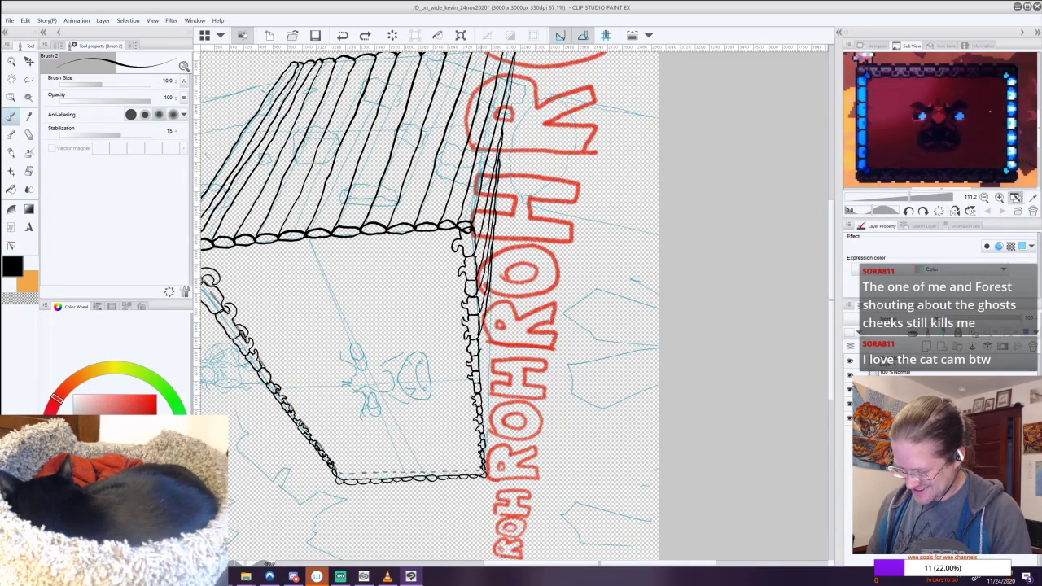
left_click_drag(486, 316, 486, 327)
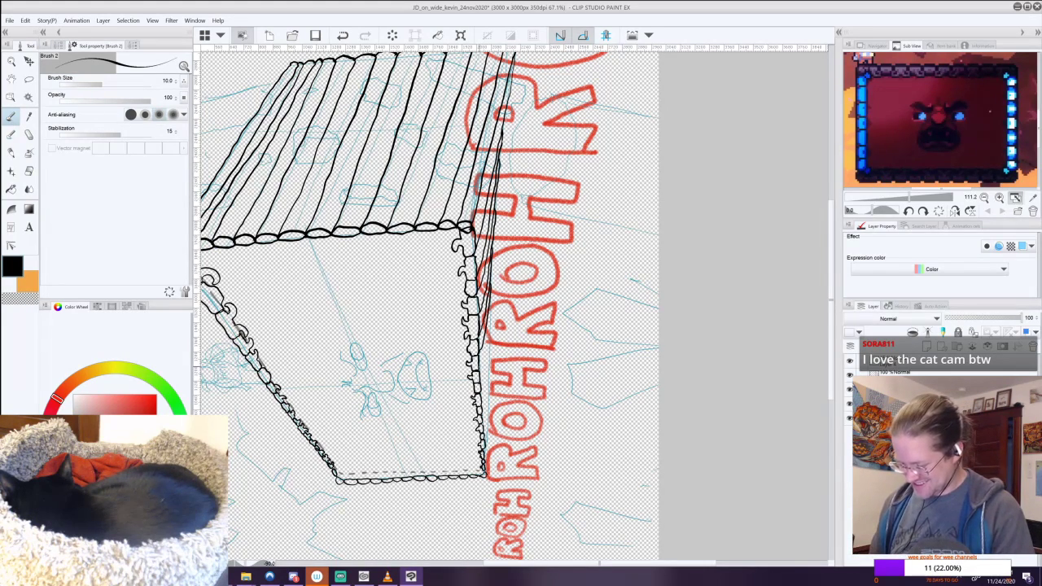
key("ctrl+z")
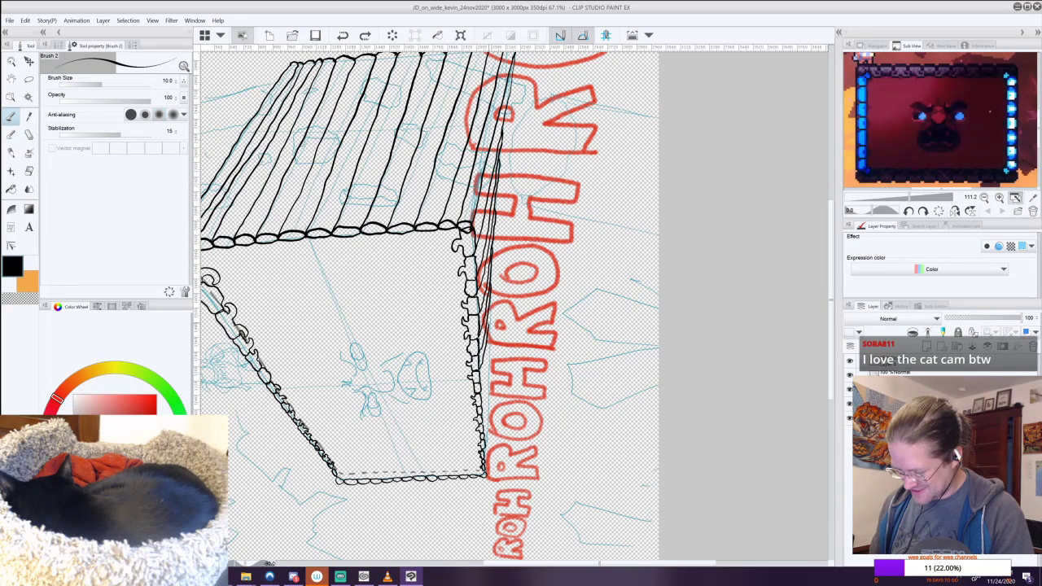
key("ctrl+y")
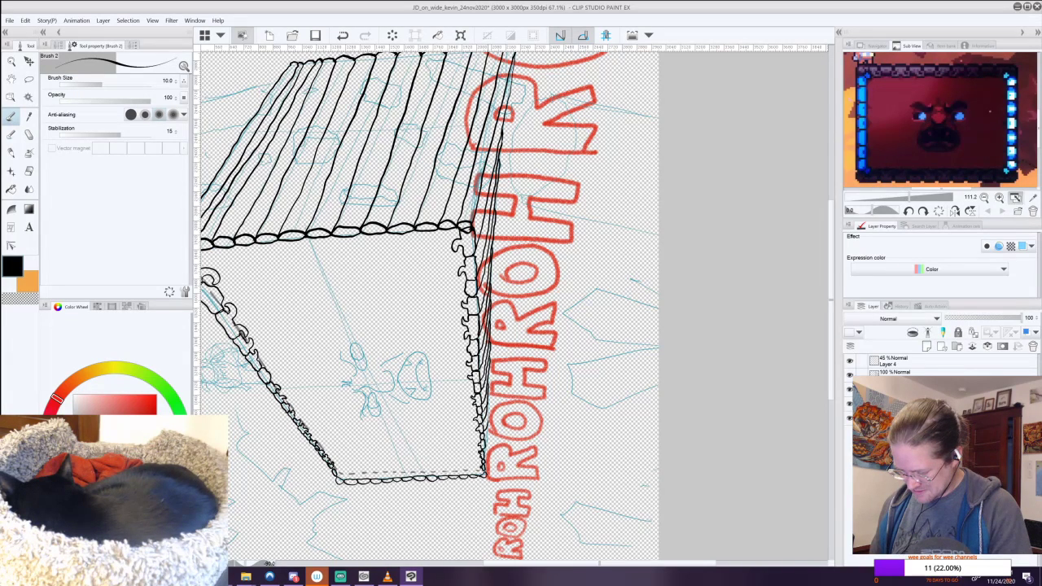
Review the whole building and add a new raster layer for inking the face.
left_click_drag(505, 383, 465, 210)
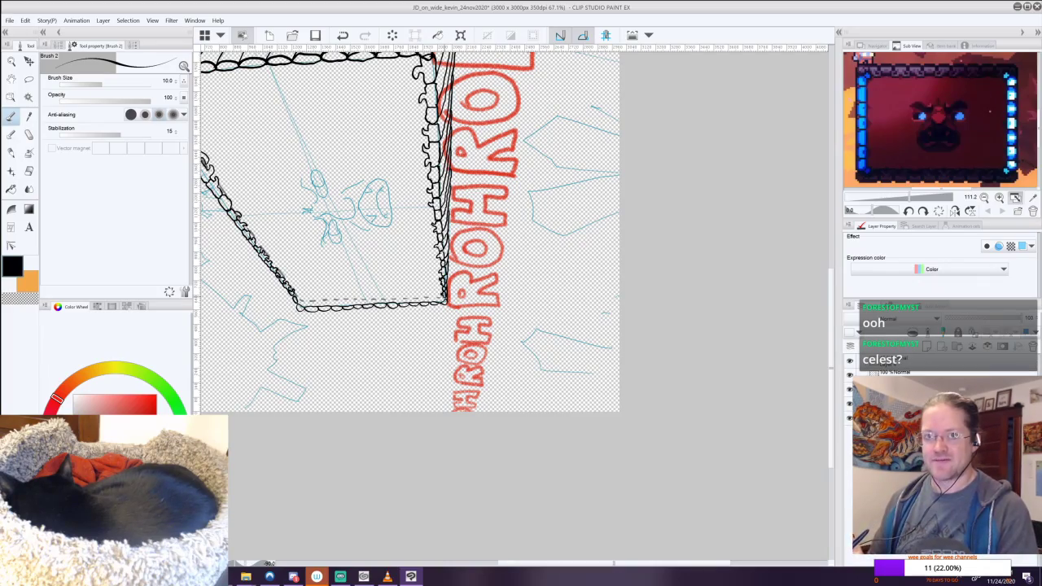
mouse_move(446, 303)
left_mouse_down()
mouse_move(442, 437)
mouse_move(459, 489)
mouse_move(331, 441)
mouse_move(295, 375)
mouse_move(277, 281)
mouse_move(285, 245)
left_mouse_up()
left_click_drag(488, 276, 505, 385)
scroll(574, 295, "down", 4)
left_click_drag(574, 295, 548, 285)
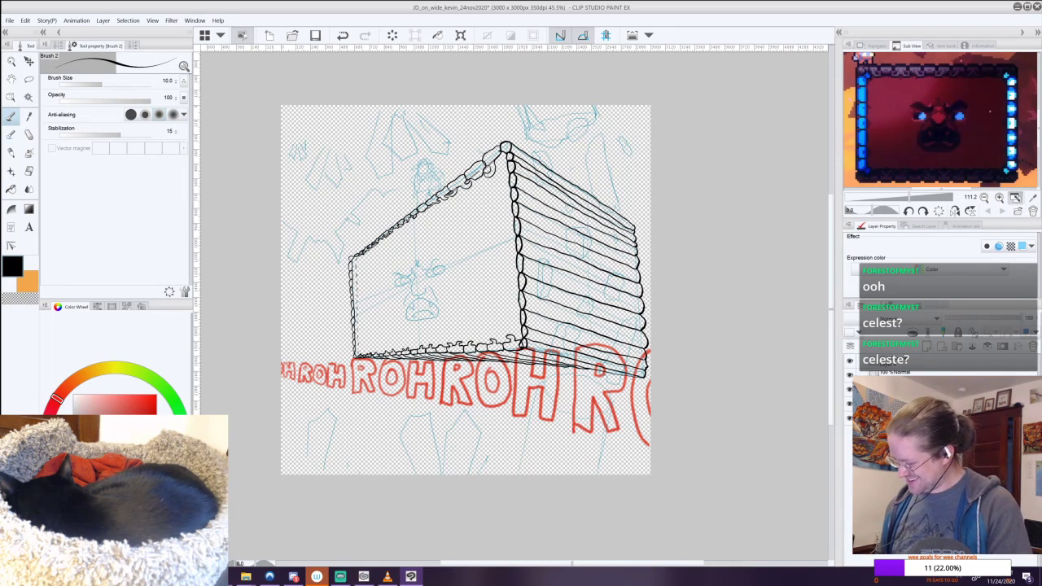
left_click(850, 376)
left_click(849, 376)
left_click(930, 346)
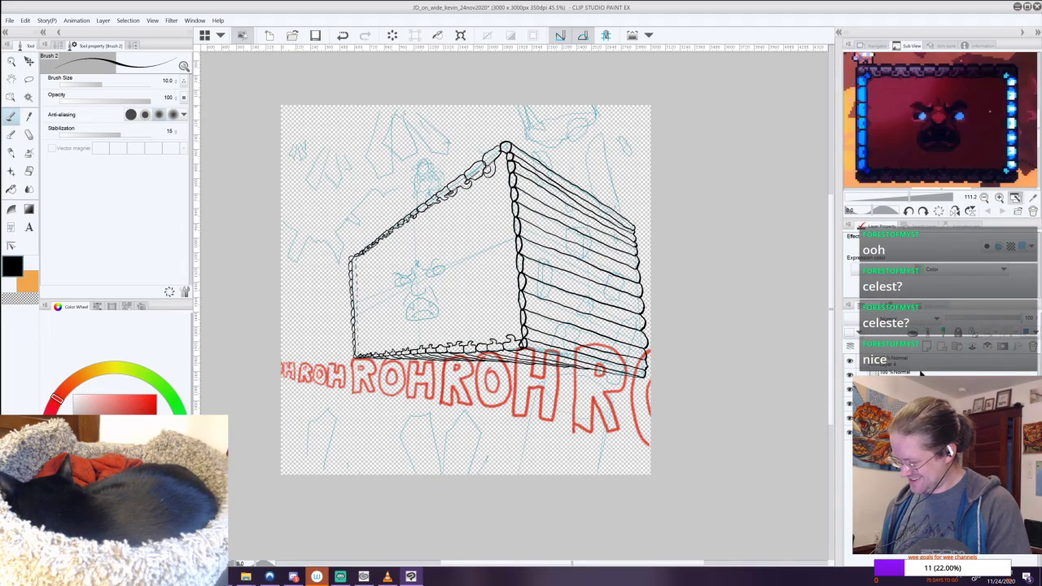
Ink the angry face's slanted brows and both eyes with their irises over the blue sketch.
scroll(433, 280, "up", 5)
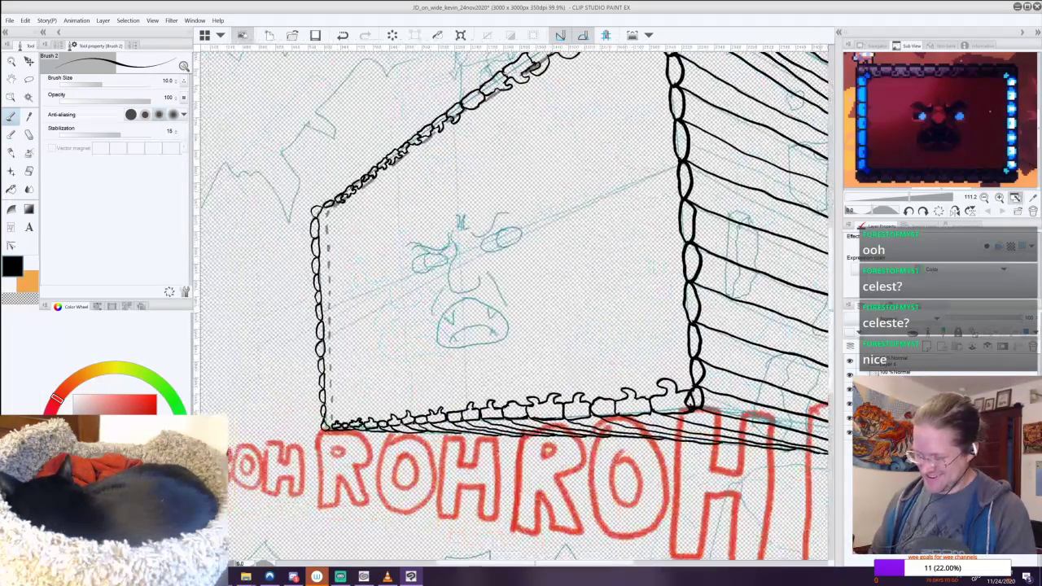
mouse_move(470, 216)
left_mouse_down()
mouse_move(476, 233)
mouse_move(514, 210)
left_mouse_up()
mouse_move(446, 229)
left_mouse_down()
mouse_move(439, 249)
mouse_move(412, 243)
mouse_move(411, 274)
mouse_move(442, 269)
mouse_move(444, 253)
mouse_move(423, 270)
left_mouse_up()
mouse_move(494, 233)
left_mouse_down()
mouse_move(512, 226)
mouse_move(483, 251)
mouse_move(507, 255)
mouse_move(523, 232)
mouse_move(512, 226)
mouse_move(499, 249)
left_mouse_up()
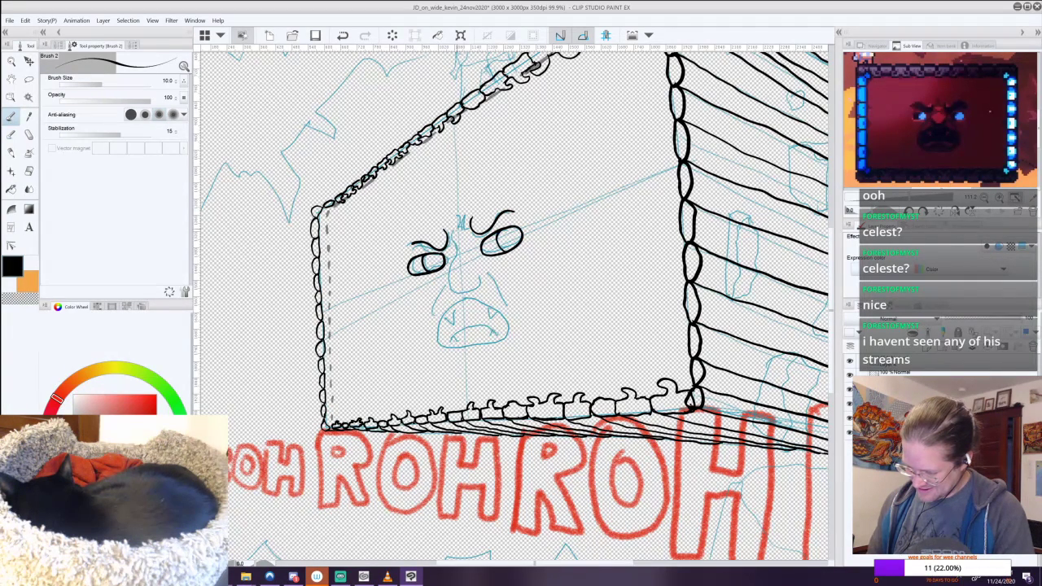
Ink the face's forehead wrinkles, nose, cheek creases and open mouth with fangs, redoing a stray mouth stroke.
mouse_move(456, 214)
left_mouse_down()
mouse_move(453, 293)
mouse_move(482, 285)
mouse_move(512, 301)
left_mouse_up()
mouse_move(446, 289)
left_mouse_down()
mouse_move(432, 314)
mouse_move(482, 304)
mouse_move(435, 349)
mouse_move(506, 337)
mouse_move(506, 317)
mouse_move(482, 298)
mouse_move(496, 320)
left_mouse_up()
mouse_move(494, 307)
left_mouse_down()
mouse_move(497, 317)
mouse_move(454, 313)
mouse_move(445, 325)
mouse_move(468, 328)
mouse_move(442, 351)
mouse_move(479, 348)
left_mouse_up()
key("ctrl+z")
mouse_move(491, 337)
left_mouse_down()
mouse_move(468, 329)
mouse_move(488, 331)
left_mouse_up()
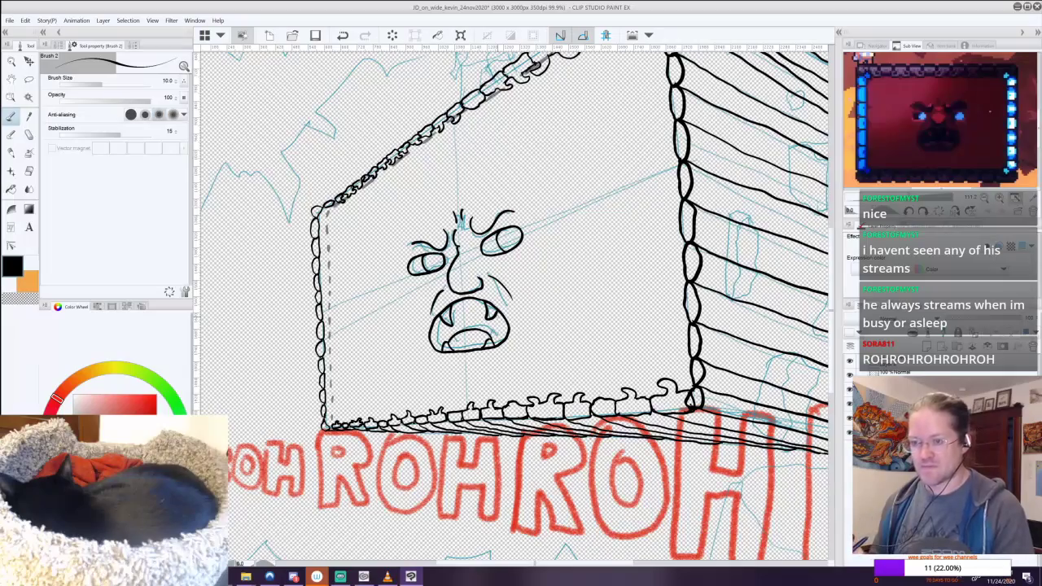
Step back through the recent strokes and redo them while checking the trim segment beside the roof peak.
scroll(597, 264, "down", 2)
mouse_move(598, 264)
left_mouse_down()
mouse_move(563, 302)
mouse_move(597, 297)
mouse_move(470, 324)
left_mouse_up()
scroll(575, 283, "down", 2)
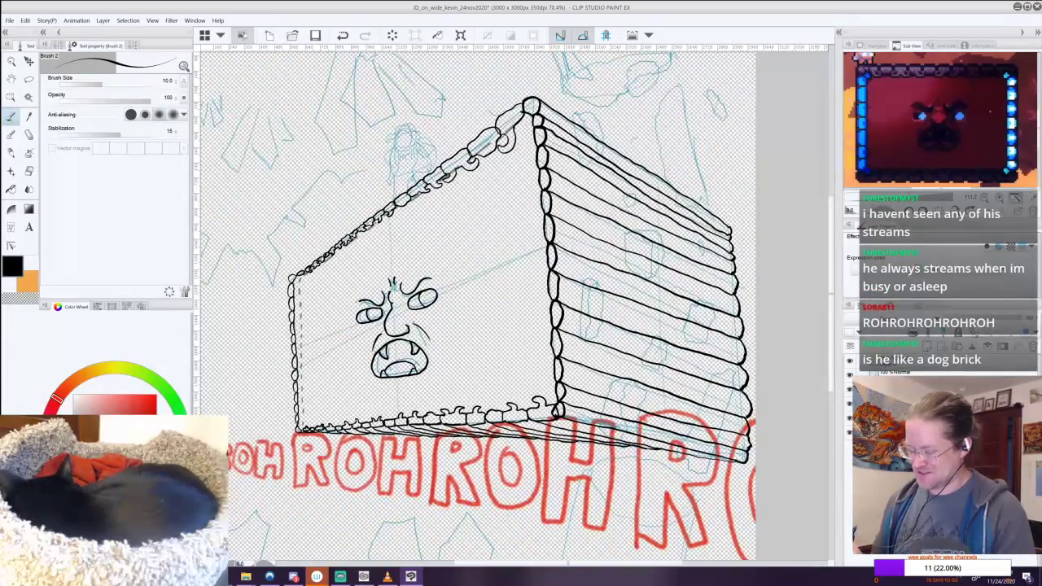
left_click_drag(543, 155, 570, 238)
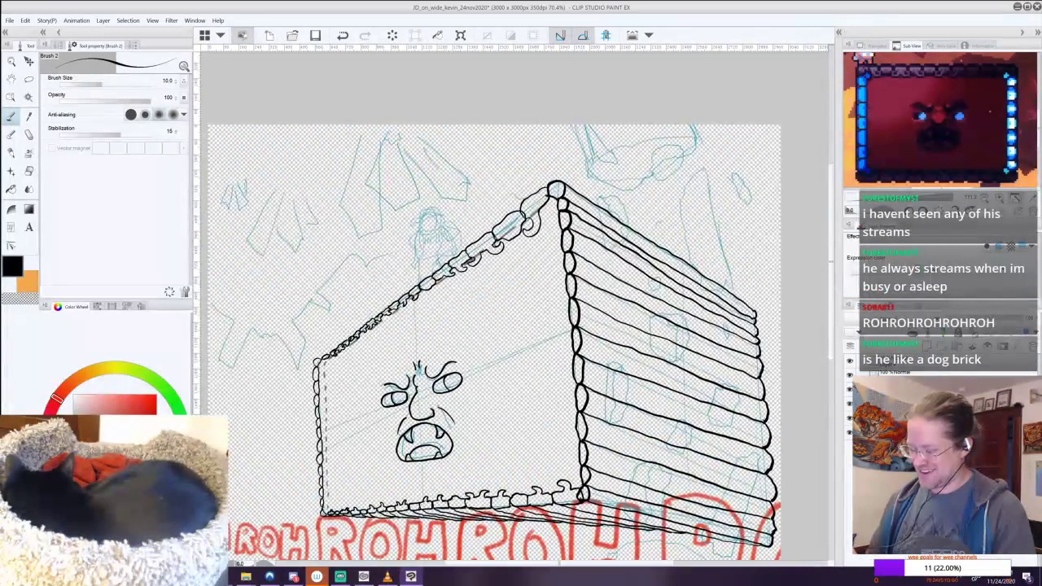
scroll(569, 235, "up", 6)
key("ctrl+z")
key("ctrl+z")
key("ctrl+z")
key("ctrl+z")
key("ctrl+z")
key("ctrl+z")
key("ctrl+z")
key("ctrl+z")
key("ctrl+z")
key("ctrl+z")
key("ctrl+z")
key("ctrl+z")
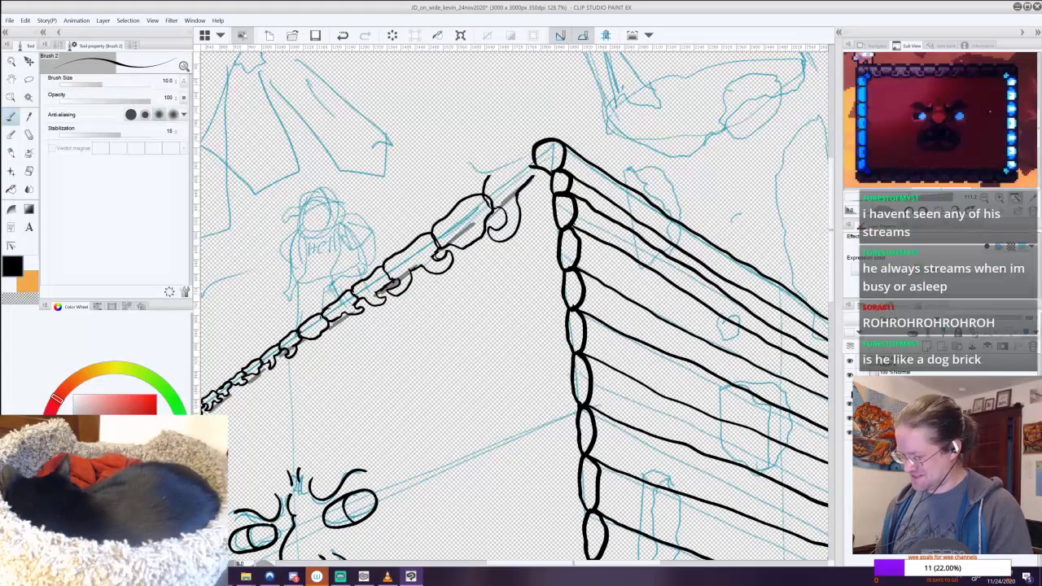
key("ctrl+y")
key("ctrl+y")
key("ctrl+y")
key("ctrl+y")
key("ctrl+y")
key("ctrl+y")
key("ctrl+y")
key("ctrl+y")
key("ctrl+y")
key("ctrl+y")
key("ctrl+y")
key("ctrl+y")
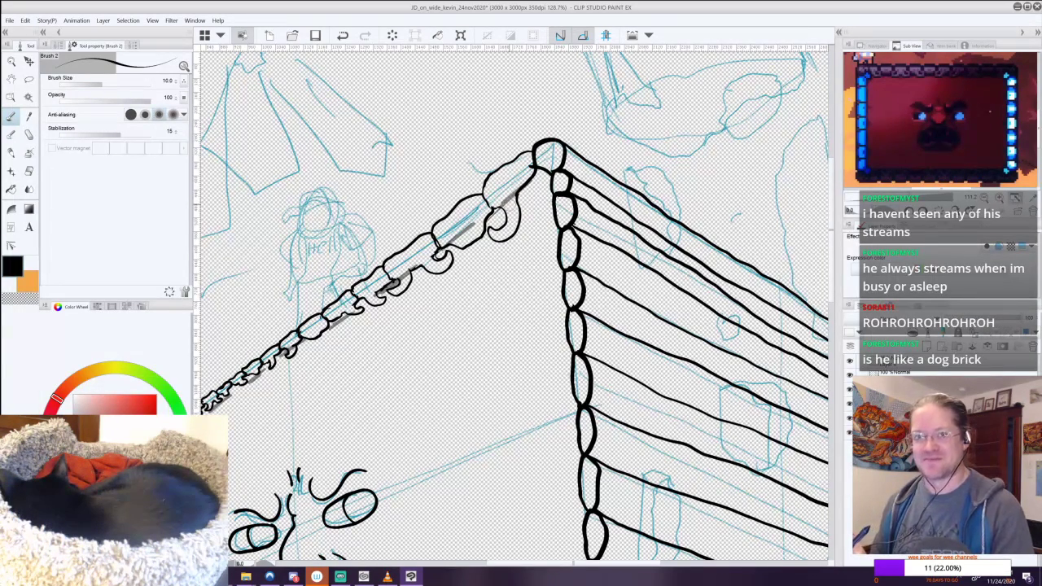
Try a small touch-up stroke inside one of the sloping edge's trim curls and undo it.
left_click_drag(529, 363, 725, 241)
left_click_drag(633, 142, 733, 269)
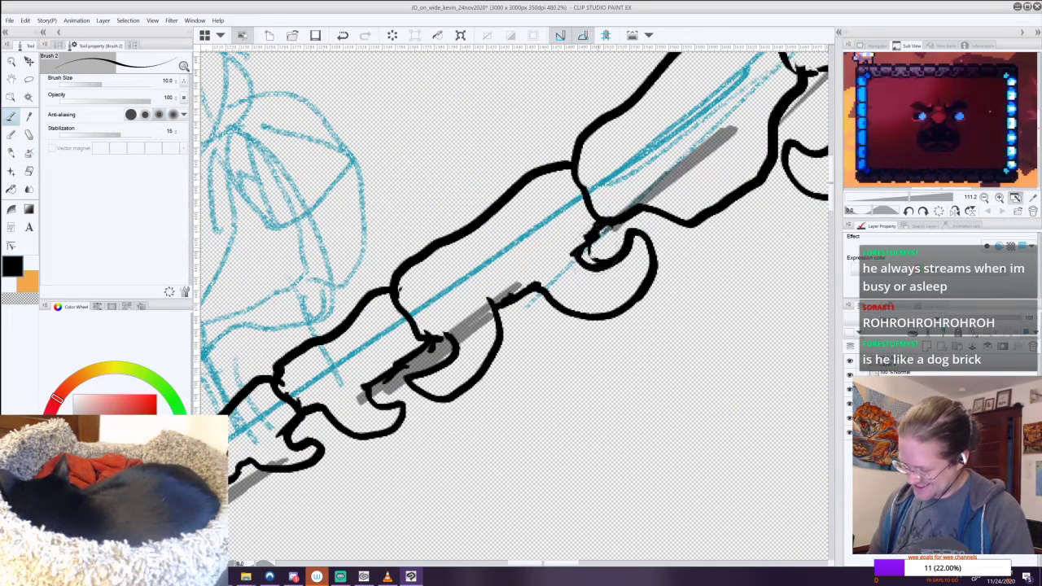
left_click_drag(588, 260, 609, 262)
scroll(693, 292, "down", 7)
key("ctrl+z")
left_click_drag(675, 228, 404, 405)
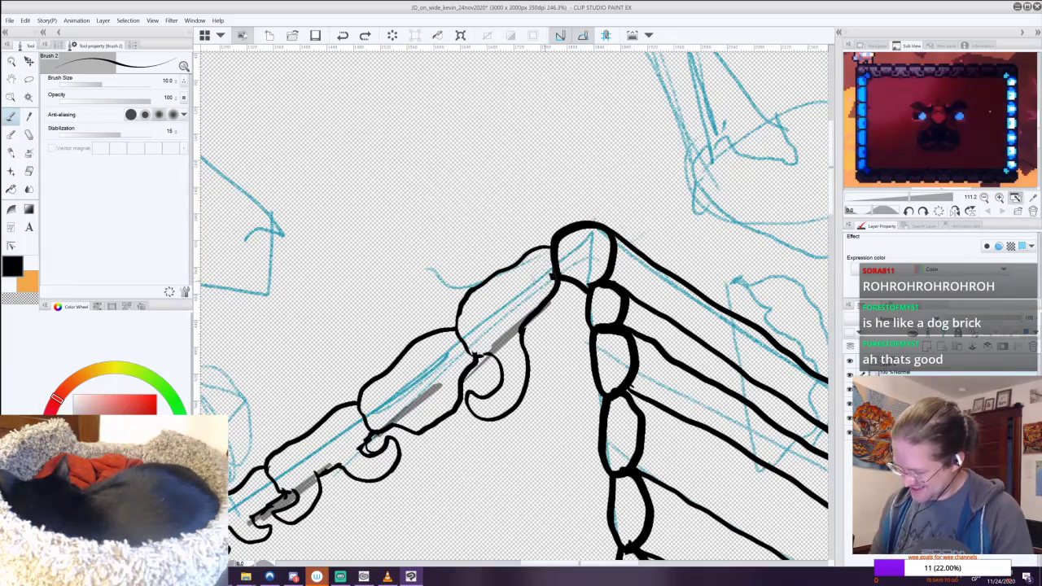
scroll(570, 269, "down", 2)
left_click_drag(606, 434, 578, 267)
scroll(578, 266, "down", 2)
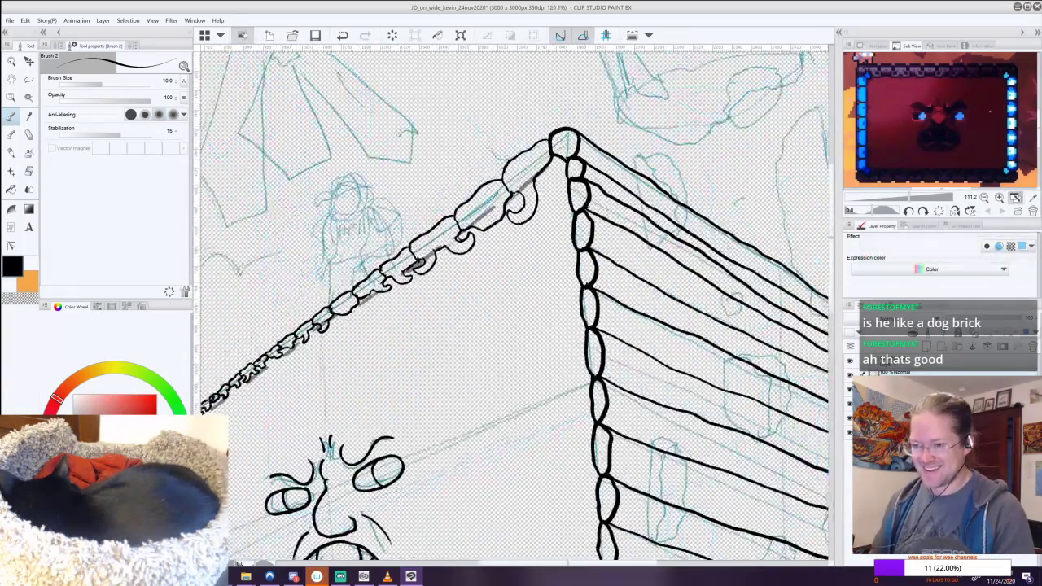
left_click_drag(572, 470, 552, 288)
scroll(599, 301, "down", 2)
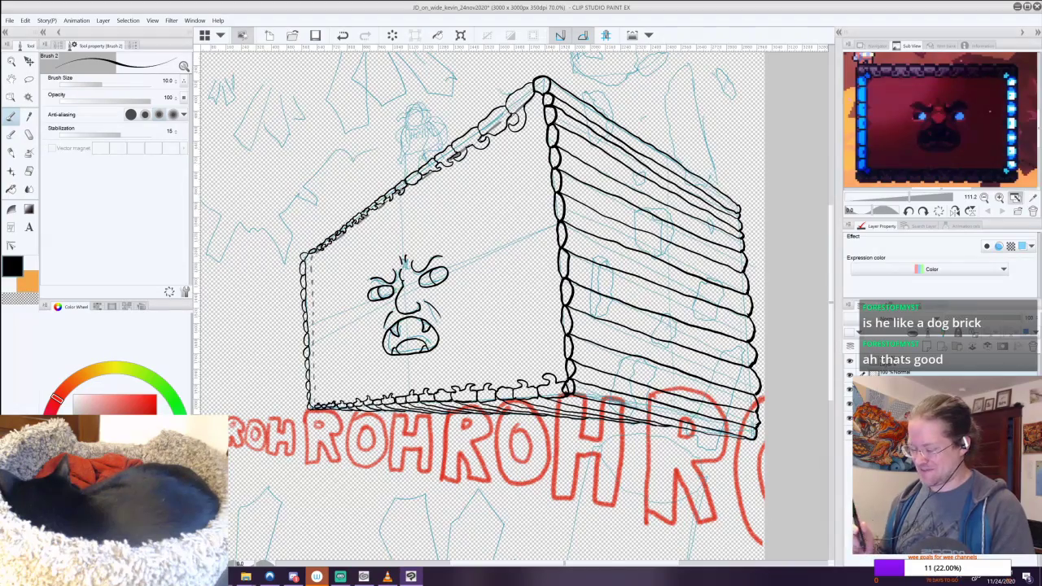
Remove the stray line inside the bottom bead of the near corner, where the base trim meets it.
scroll(566, 390, "up", 5)
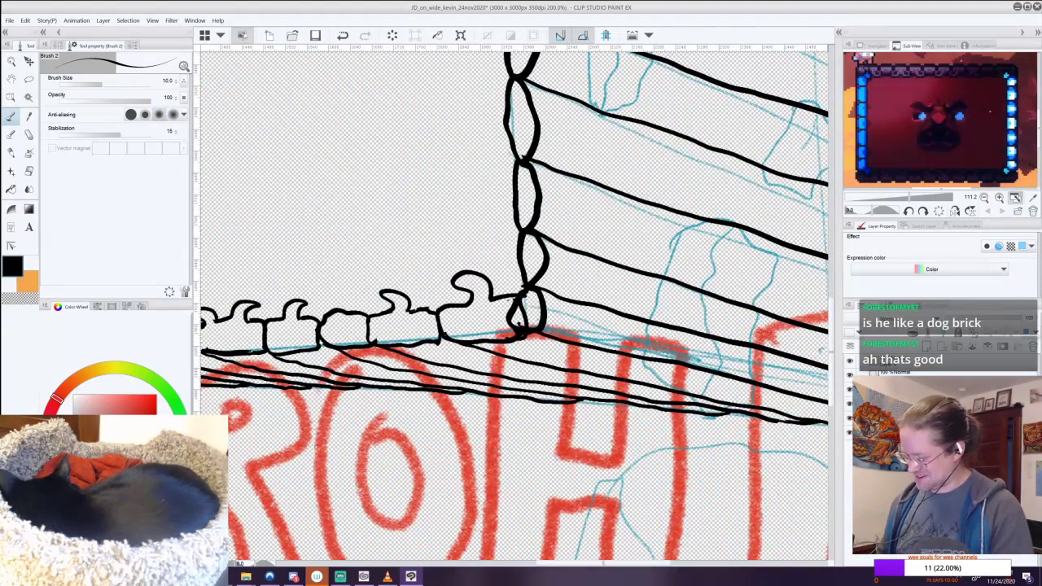
scroll(513, 302, "down", 6)
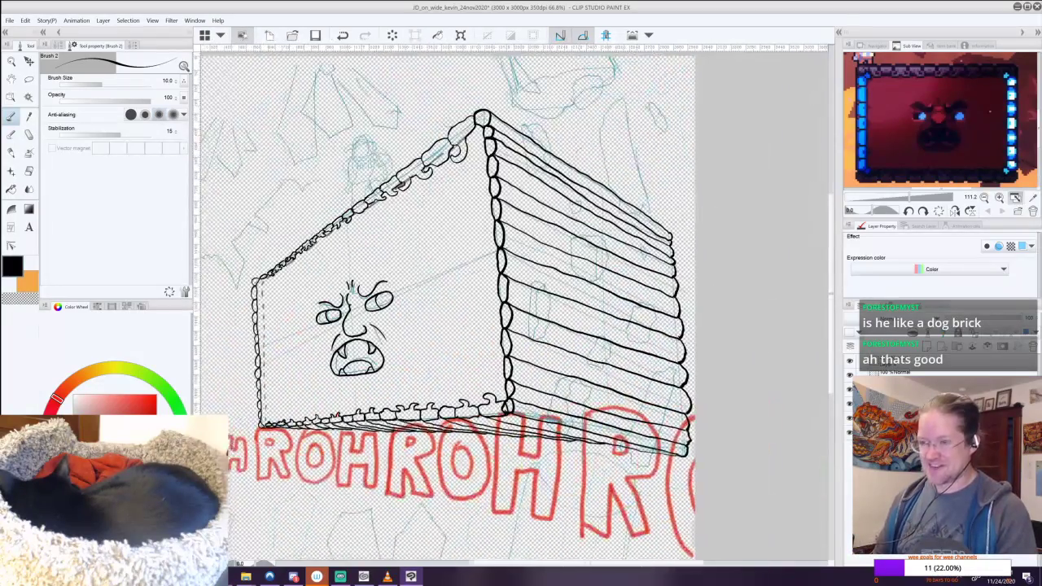
left_click_drag(488, 302, 515, 291)
scroll(520, 487, "up", 6)
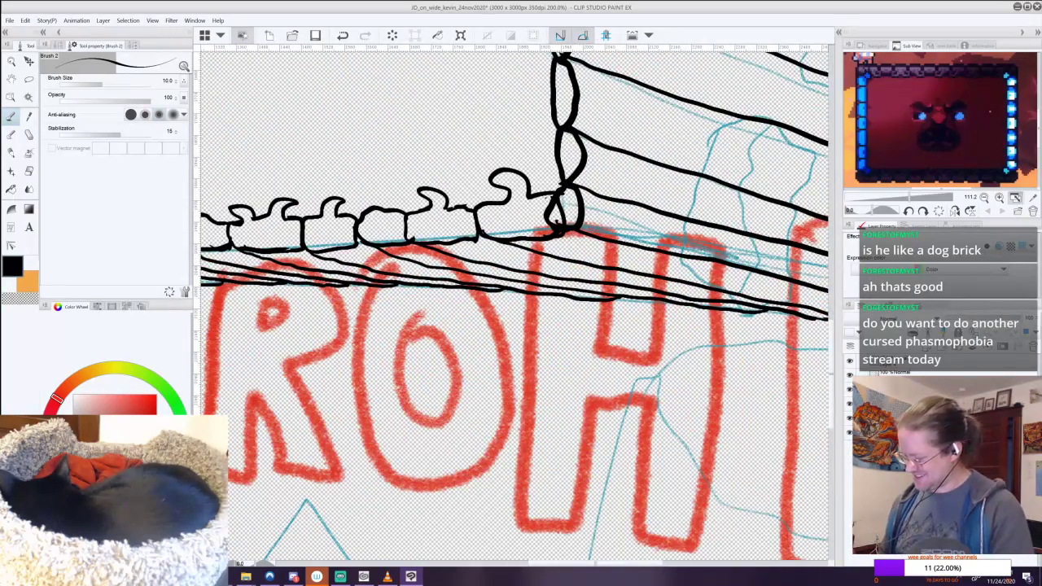
left_click(849, 389)
left_click(849, 389)
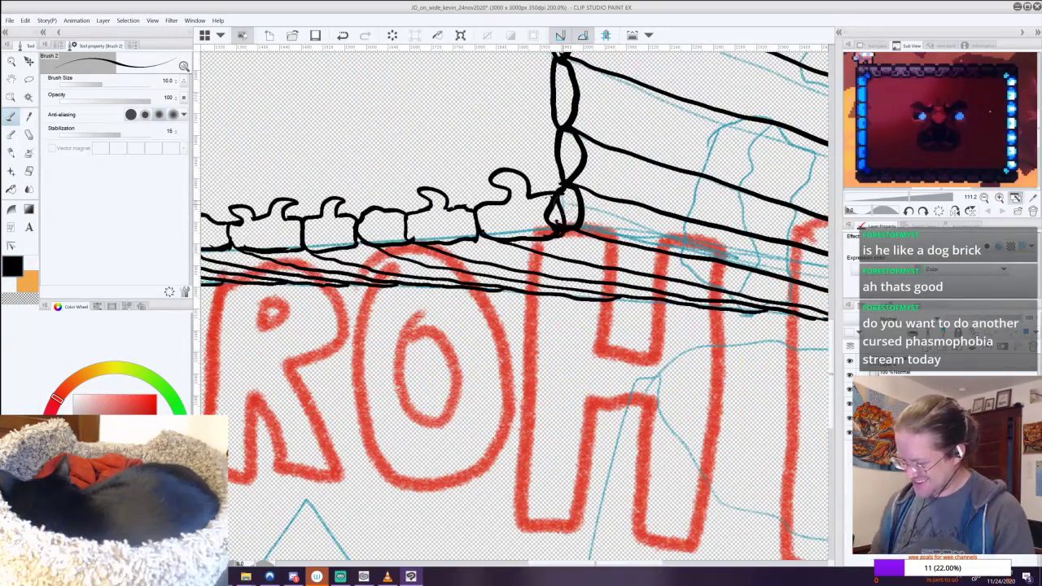
left_click_drag(558, 202, 565, 205)
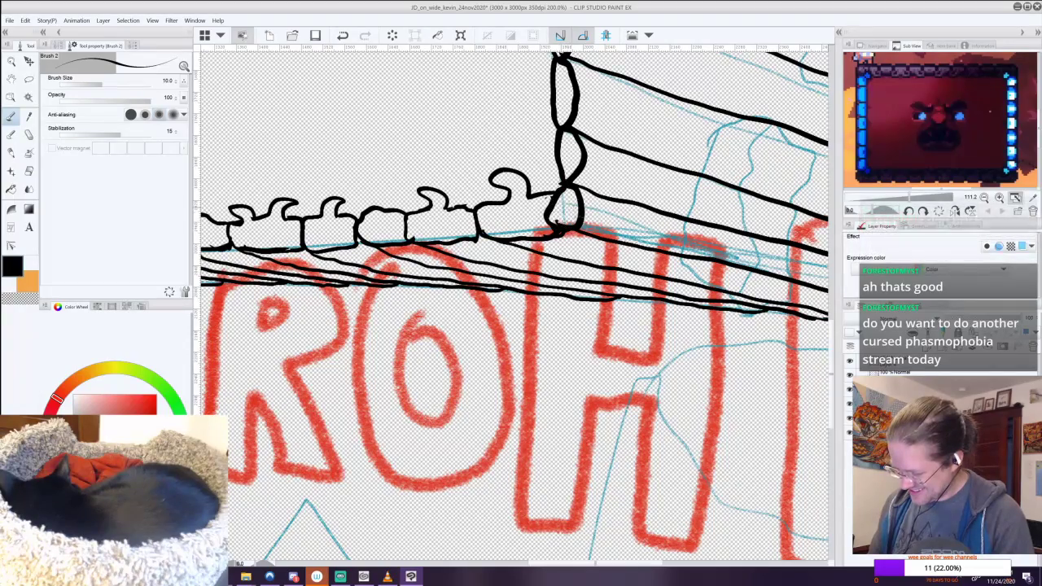
Clear the contents of Layer 4, including the dashed guide along the front wall's far edge.
scroll(600, 505, "down", 6)
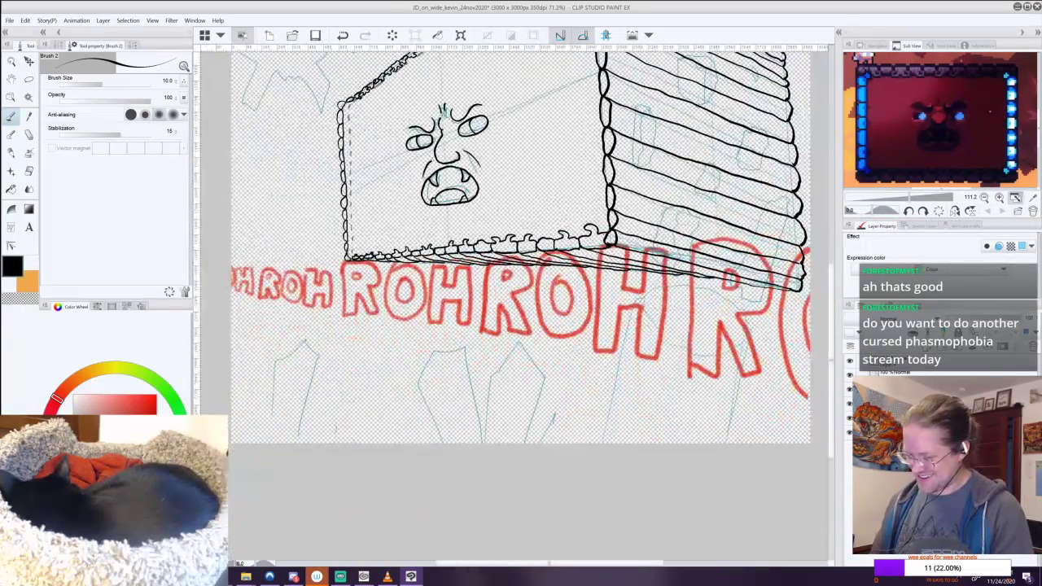
scroll(600, 504, "down", 3)
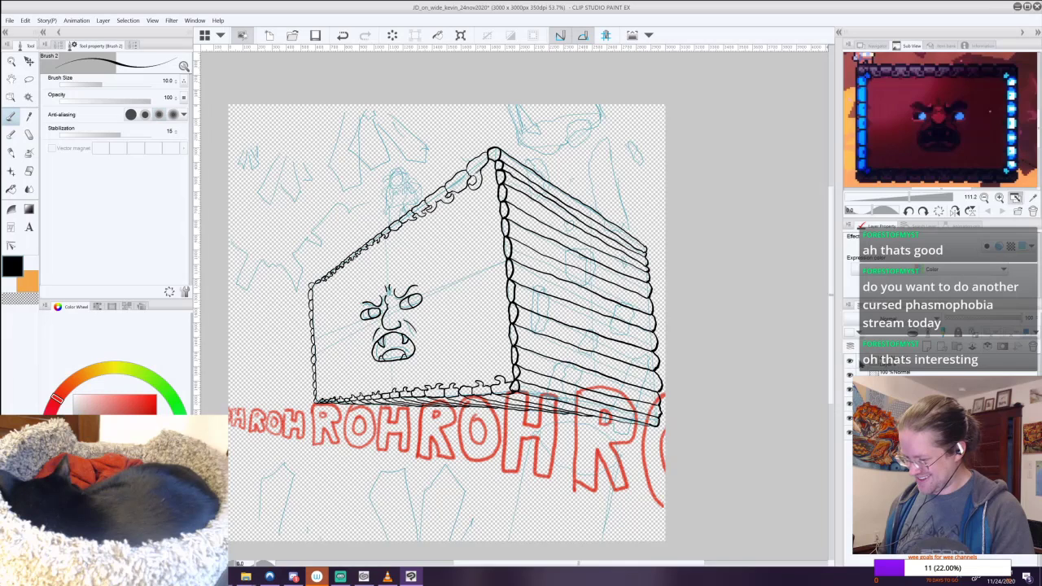
left_click(901, 366)
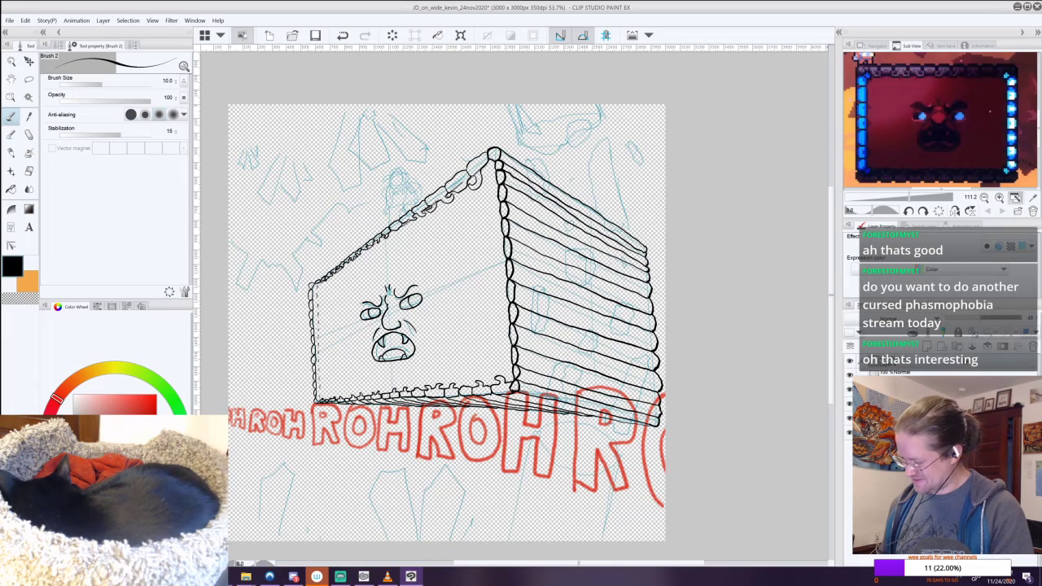
left_click(394, 36)
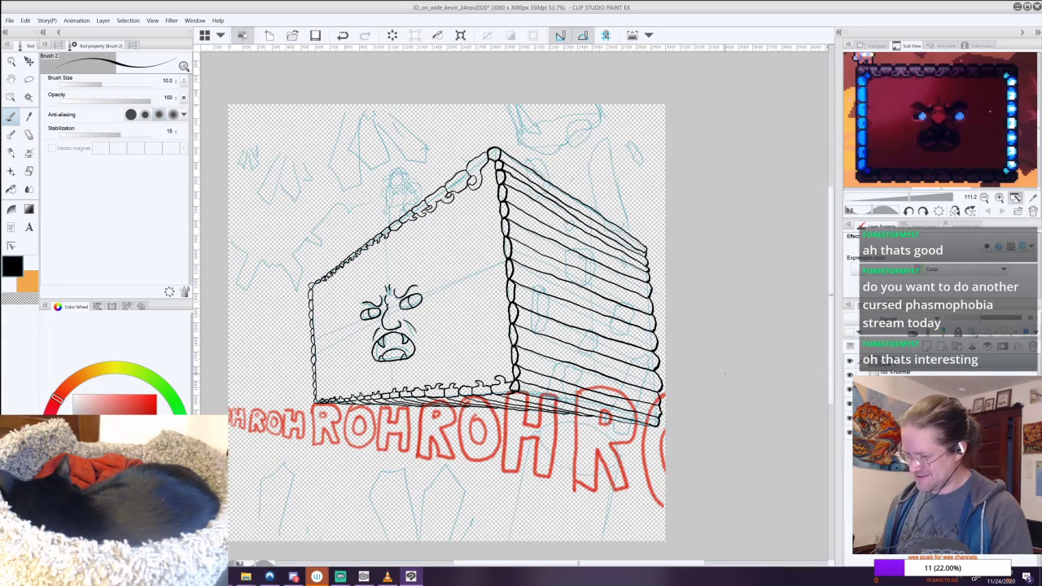
Ink the rounded square rock floating above the side wall's roof slope on Layer 4.
left_click_drag(726, 373, 684, 478)
left_click_drag(574, 307, 558, 258)
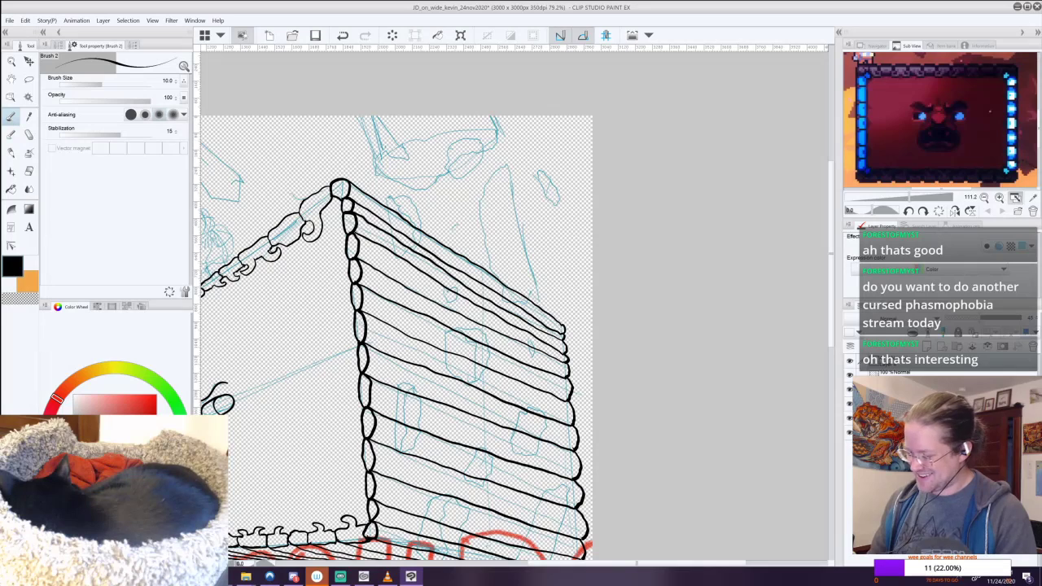
left_click_drag(450, 145, 474, 136)
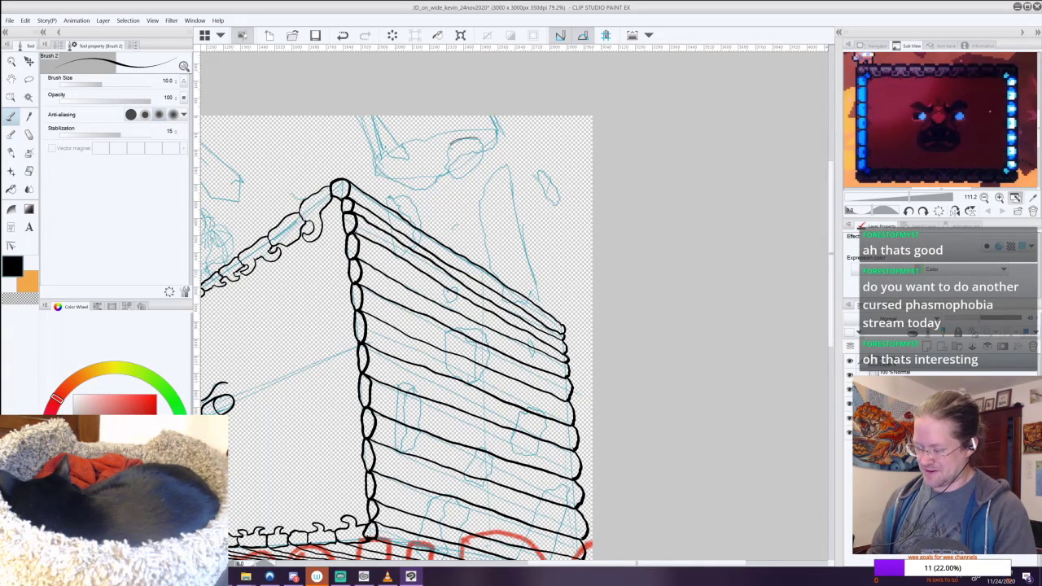
key("ctrl+z")
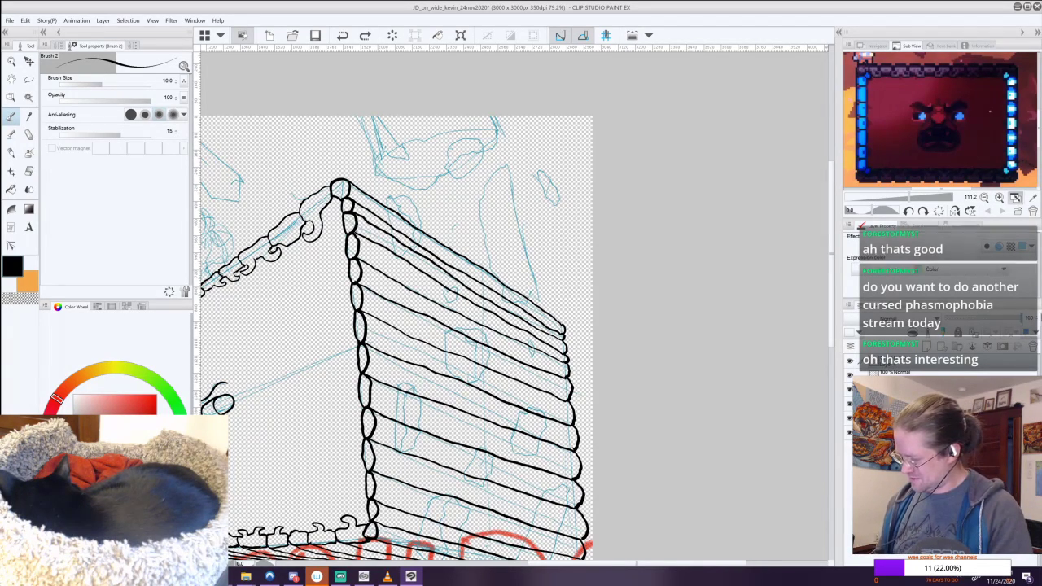
left_click(923, 367)
mouse_move(450, 145)
left_mouse_down()
mouse_move(480, 142)
mouse_move(450, 178)
mouse_move(481, 141)
left_mouse_up()
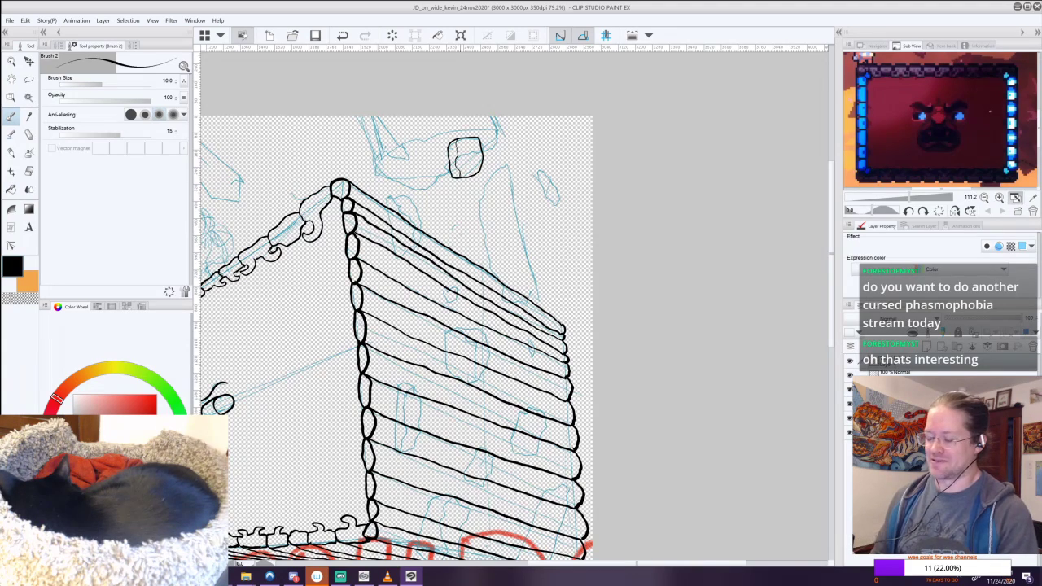
key("ctrl+z")
Ink the tall shard rising behind the roof slope with its inner crease, plus the small oblong rock beside it.
left_click_drag(990, 112, 841, 98)
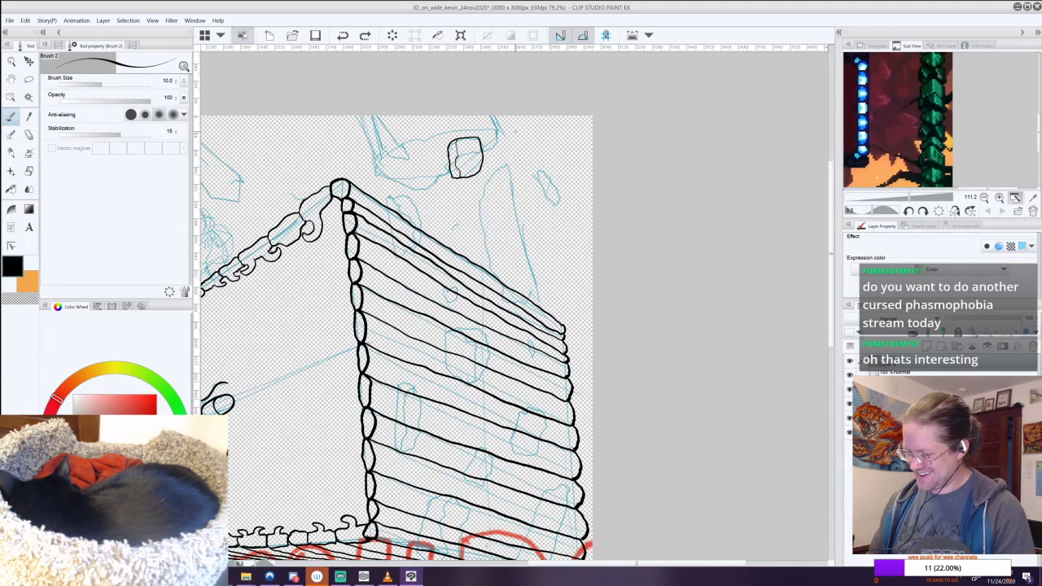
left_click_drag(506, 165, 532, 273)
key("ctrl+z")
mouse_move(507, 167)
left_mouse_down()
mouse_move(535, 294)
mouse_move(525, 310)
mouse_move(503, 301)
mouse_move(480, 213)
mouse_move(508, 167)
left_mouse_up()
left_click_drag(515, 231, 501, 225)
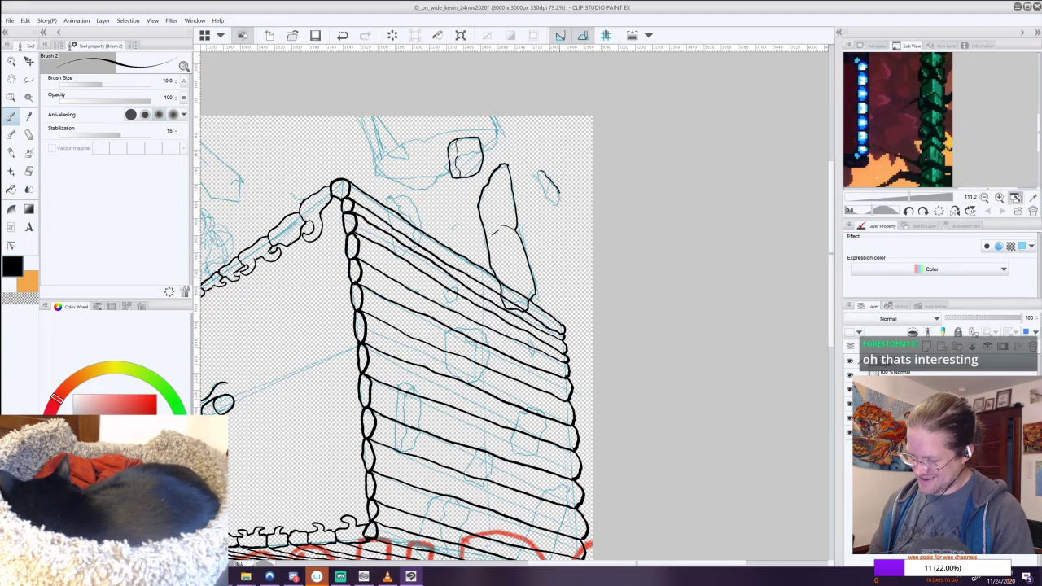
left_click_drag(548, 199, 538, 170)
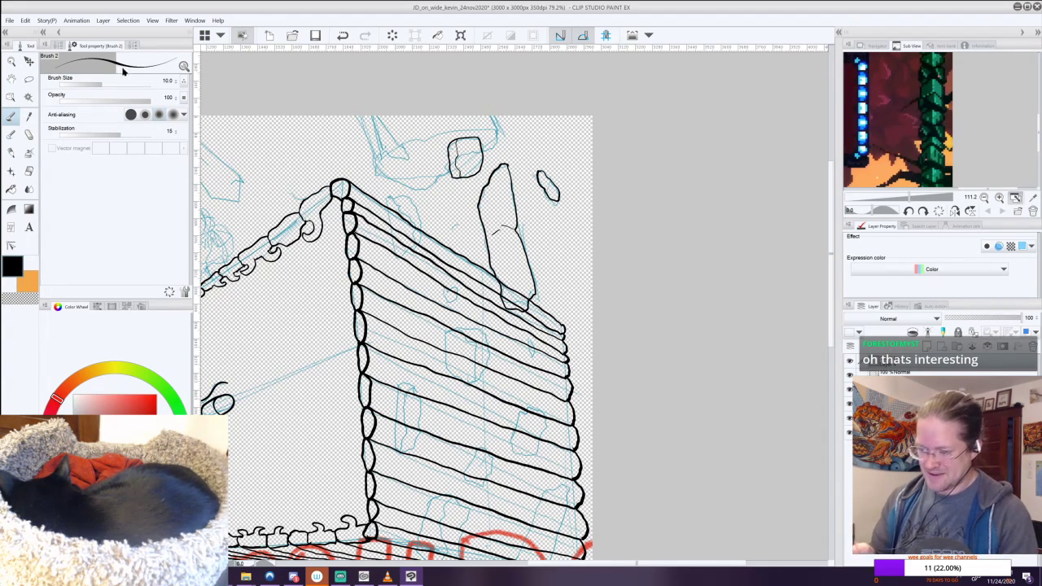
Set the Brush 2 size to 15.
left_click(59, 45)
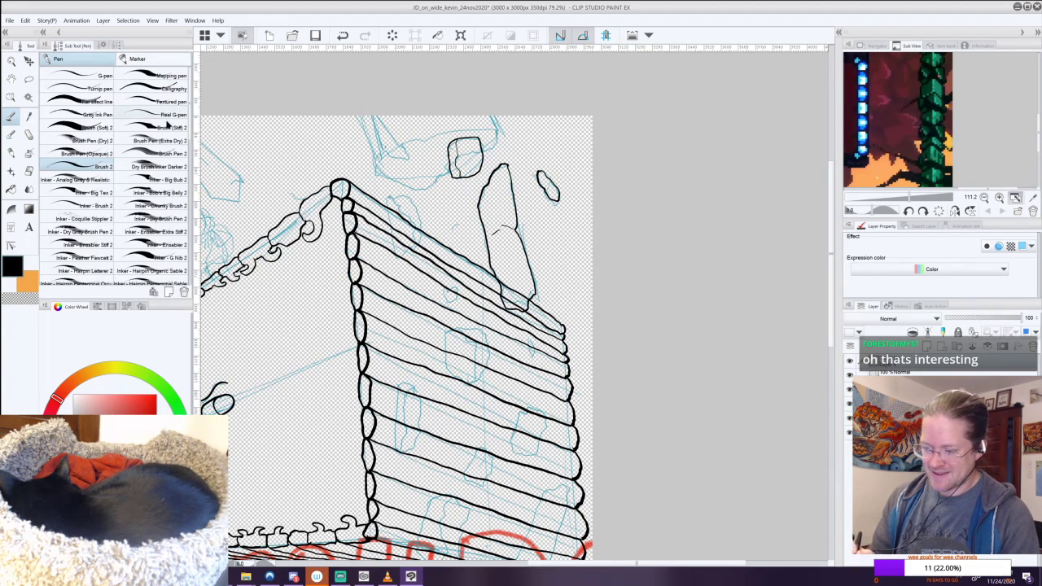
left_click(93, 45)
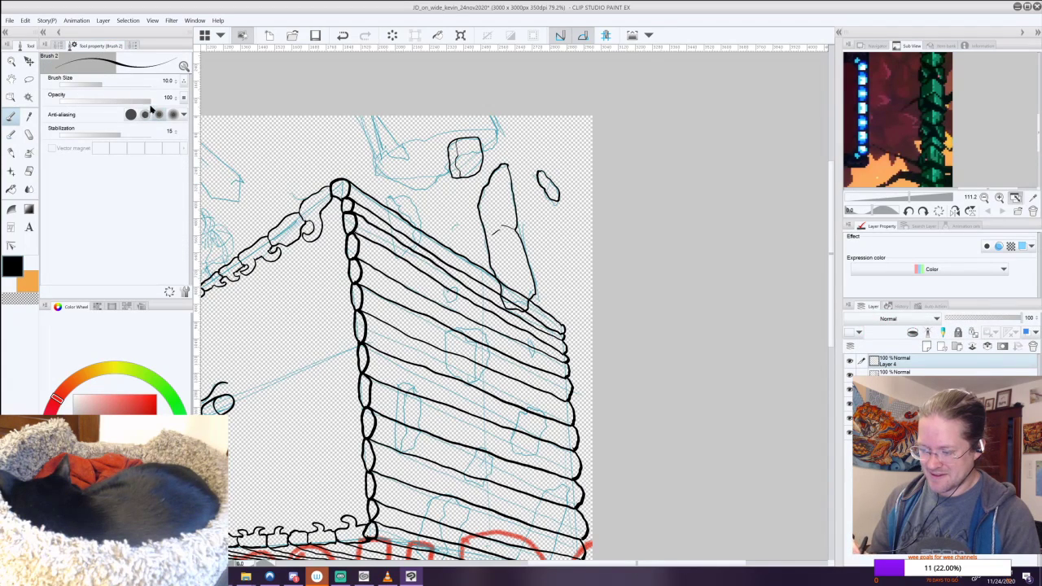
left_click(174, 80)
left_click(174, 80)
left_click(175, 81)
scroll(175, 85, "up", 1)
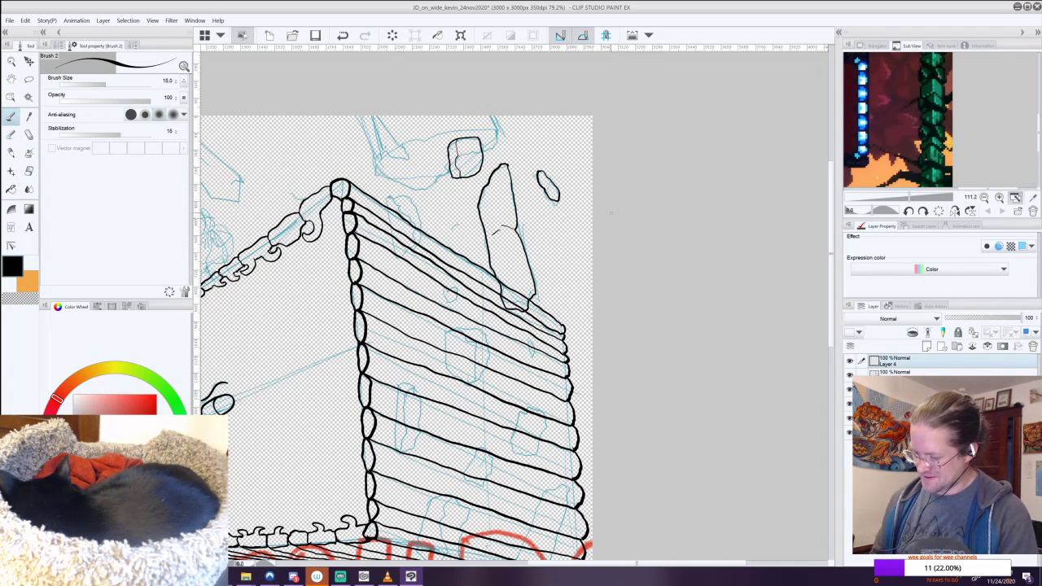
Ink the faceted rock across the roof edge, the small rock below it and the larger blocky rock mid-wall.
mouse_move(386, 197)
left_mouse_down()
mouse_move(394, 256)
mouse_move(420, 236)
mouse_move(417, 210)
mouse_move(389, 196)
mouse_move(404, 242)
left_mouse_up()
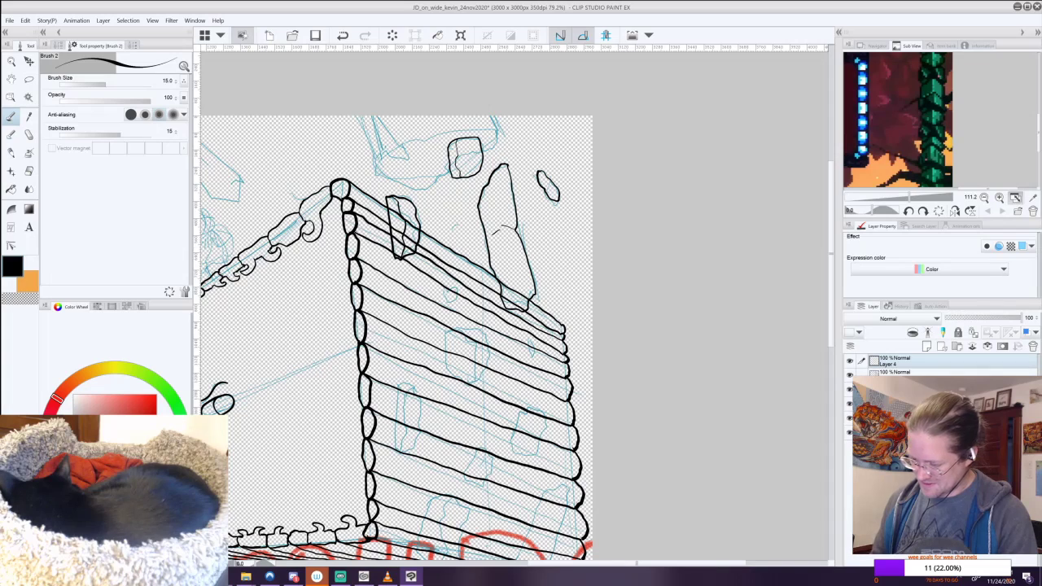
mouse_move(446, 289)
left_mouse_down()
mouse_move(458, 302)
mouse_move(461, 288)
mouse_move(453, 300)
left_mouse_up()
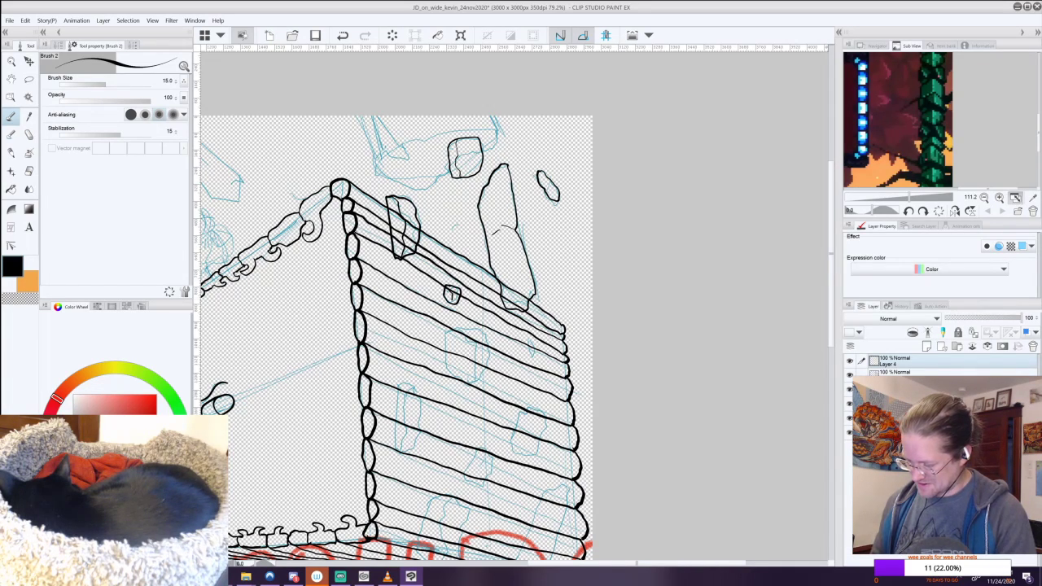
left_click_drag(456, 342, 502, 227)
scroll(630, 286, "up", 1)
scroll(629, 285, "down", 2)
left_click_drag(629, 285, 510, 314)
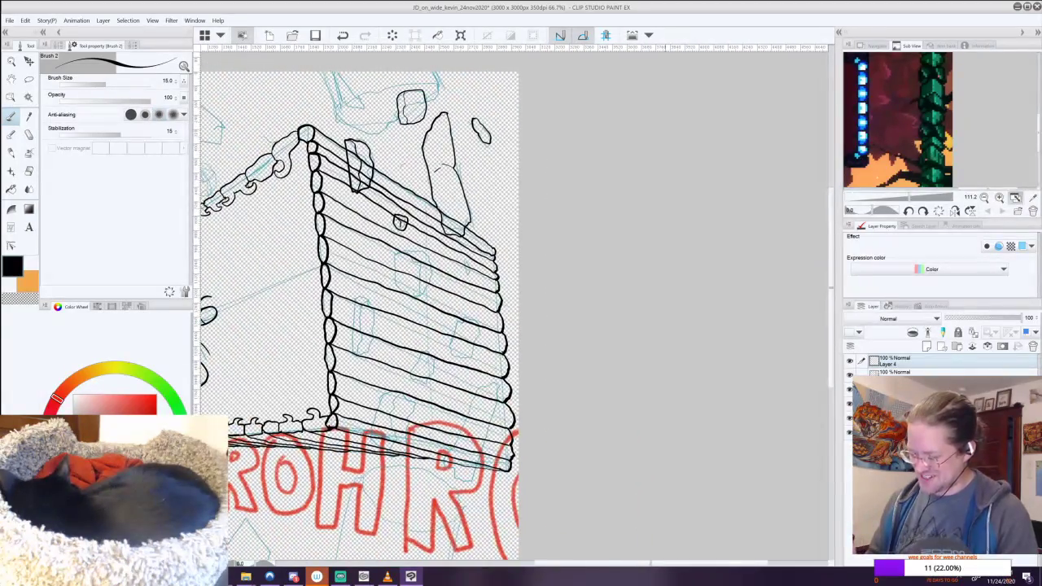
mouse_move(395, 256)
left_mouse_down()
mouse_move(420, 256)
mouse_move(429, 271)
mouse_move(421, 291)
mouse_move(395, 267)
left_mouse_up()
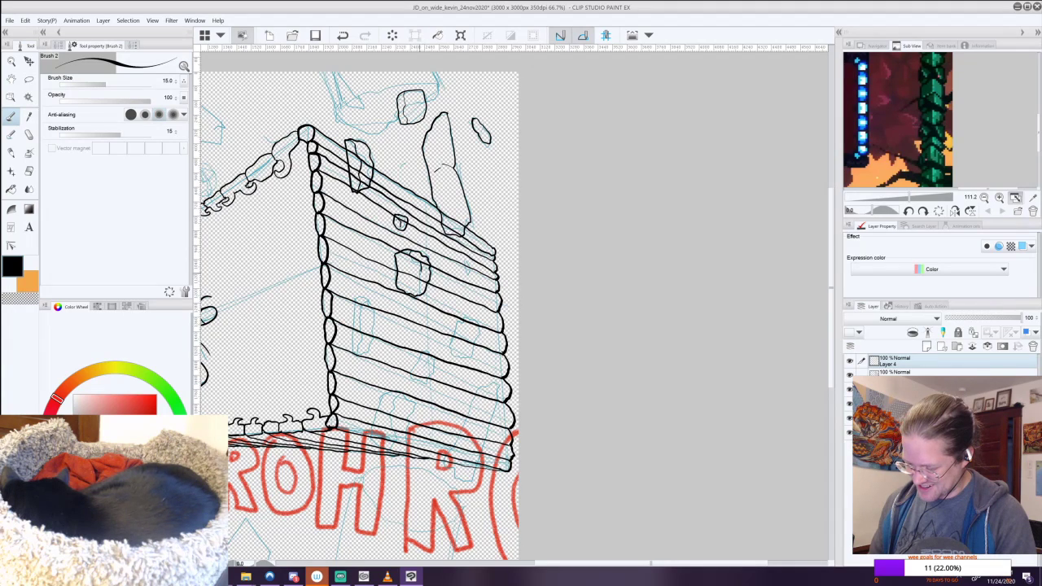
Ink the remaining mid-sized rocks down the side wall to its base, plus the thin sliver above the roof slope.
mouse_move(356, 296)
left_mouse_down()
mouse_move(350, 354)
mouse_move(369, 337)
mouse_move(374, 313)
mouse_move(358, 295)
mouse_move(359, 353)
left_mouse_up()
mouse_move(459, 319)
left_mouse_down()
mouse_move(454, 349)
mouse_move(478, 337)
left_mouse_up()
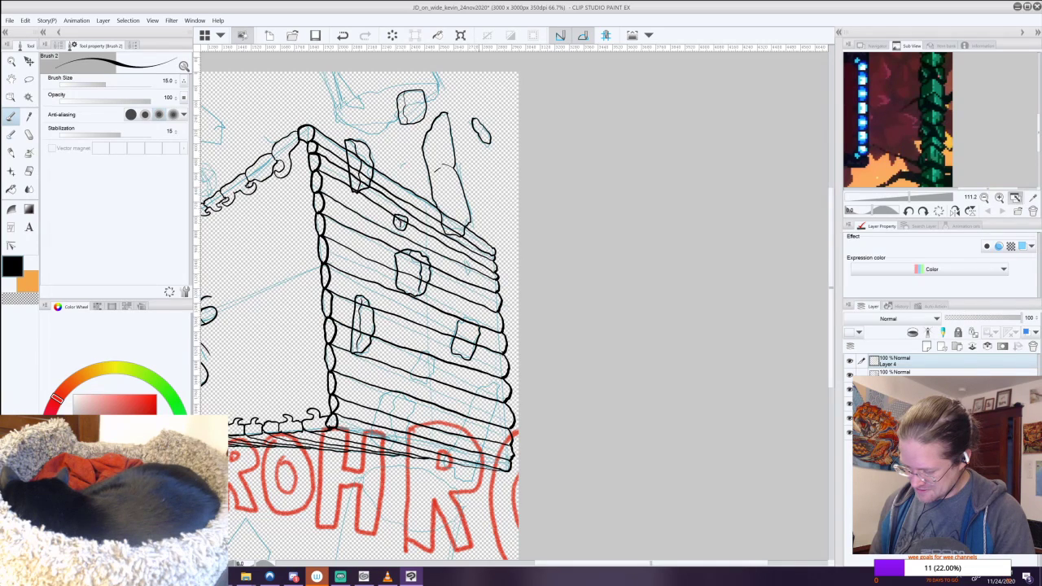
left_click_drag(465, 338, 461, 353)
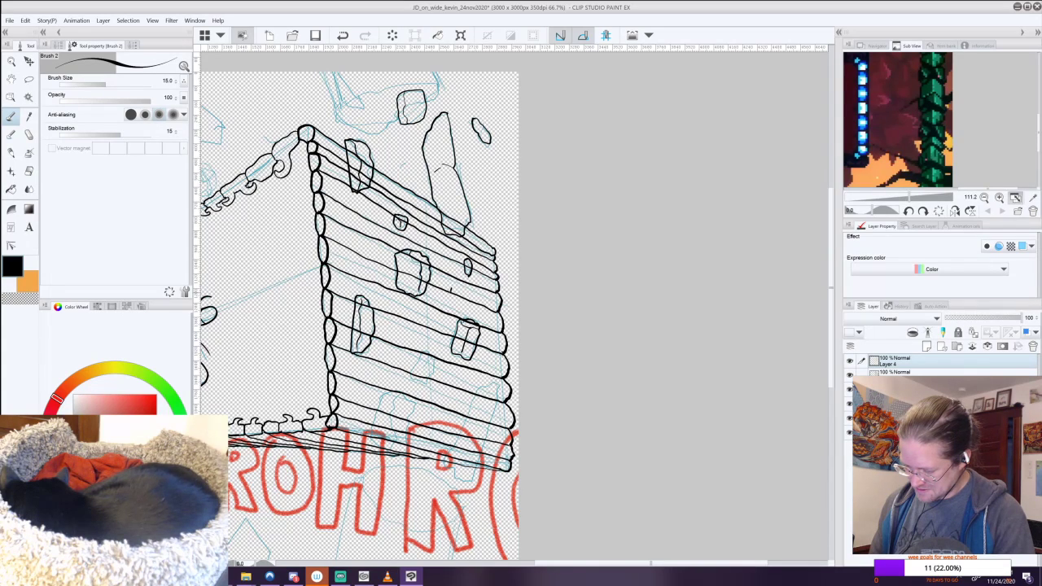
left_click_drag(463, 295, 459, 289)
mouse_move(402, 168)
left_mouse_down()
mouse_move(405, 181)
mouse_move(413, 171)
mouse_move(402, 172)
mouse_move(410, 189)
left_mouse_up()
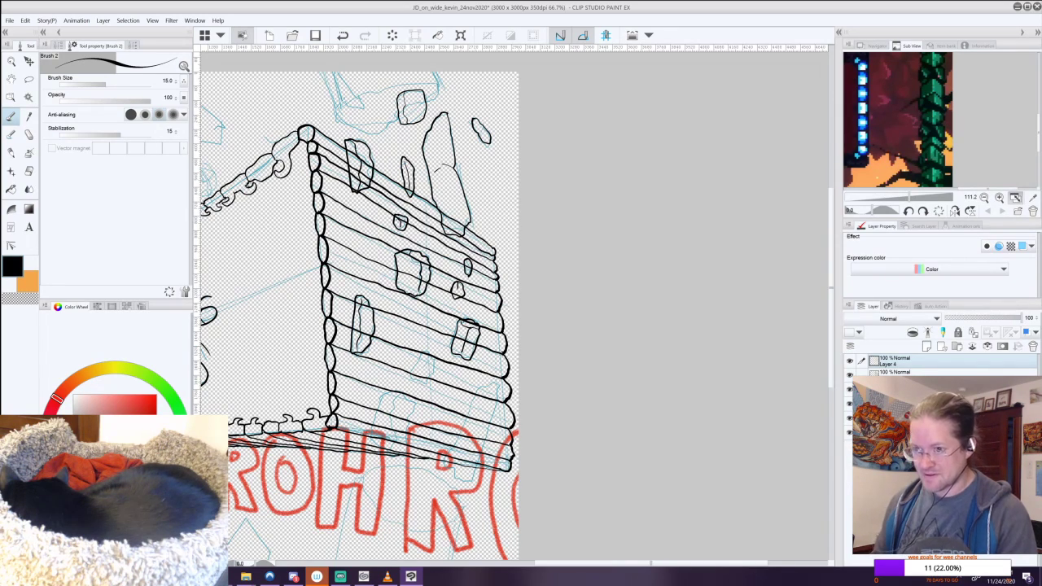
mouse_move(422, 351)
left_mouse_down()
mouse_move(417, 384)
mouse_move(438, 363)
left_mouse_up()
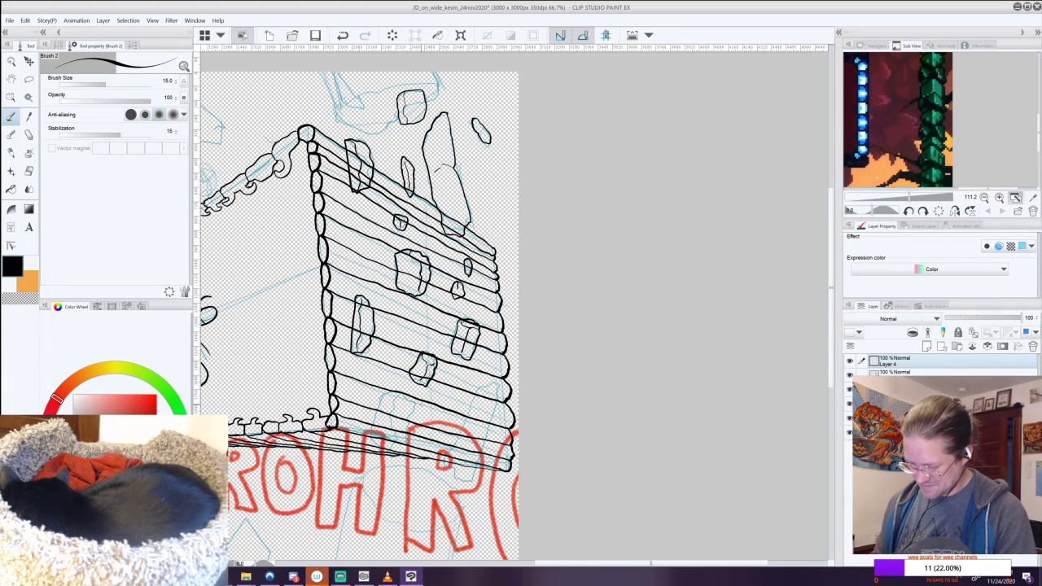
mouse_move(398, 391)
left_mouse_down()
mouse_move(423, 228)
mouse_move(396, 272)
mouse_move(409, 283)
mouse_move(417, 228)
mouse_move(432, 280)
left_mouse_up()
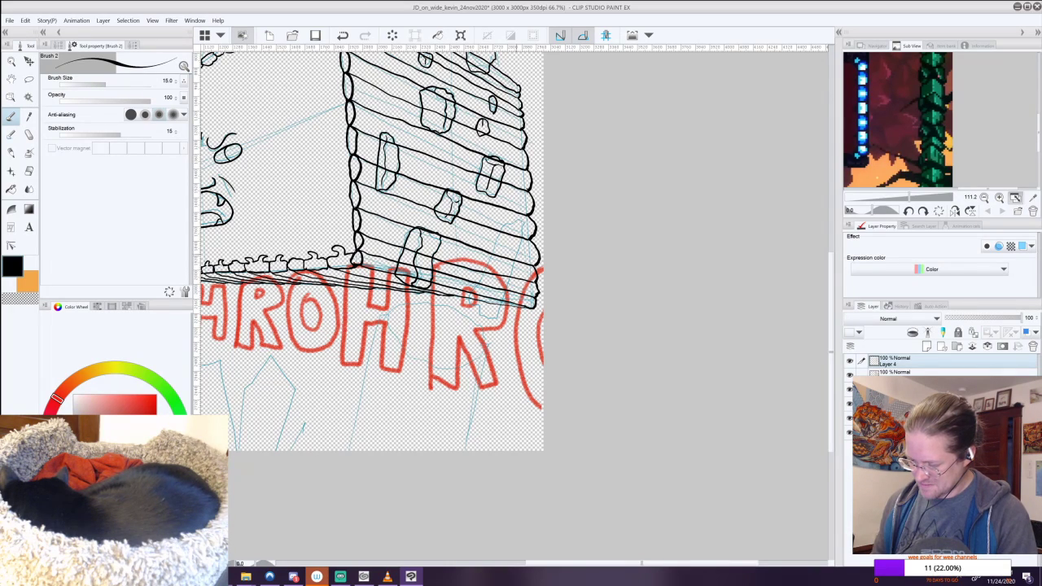
Ink the large jagged rock overlapping the side wall's far bottom corner, including its inner facet lines.
mouse_move(501, 228)
left_mouse_down()
mouse_move(474, 299)
mouse_move(495, 319)
left_mouse_up()
left_click_drag(509, 280, 502, 301)
mouse_move(515, 263)
left_mouse_down()
mouse_move(511, 273)
mouse_move(513, 266)
left_mouse_up()
left_click_drag(523, 233, 516, 257)
left_click_drag(508, 220, 503, 231)
left_click_drag(517, 218, 504, 225)
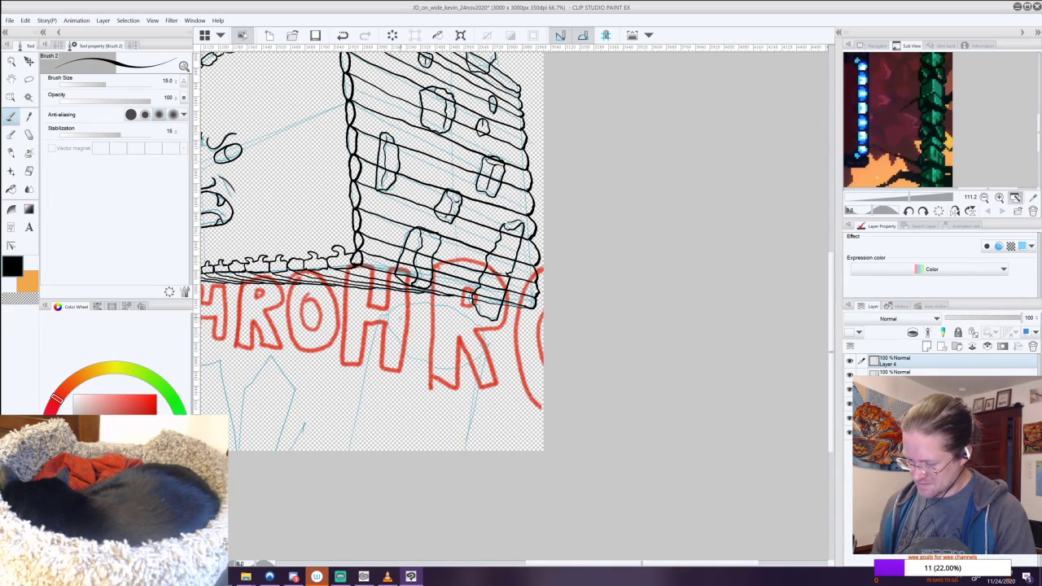
Ink the small rock at the side wall's base and scatter pebbles over the wall and around the shard above it.
mouse_move(461, 265)
left_mouse_down()
mouse_move(456, 278)
mouse_move(468, 289)
left_mouse_up()
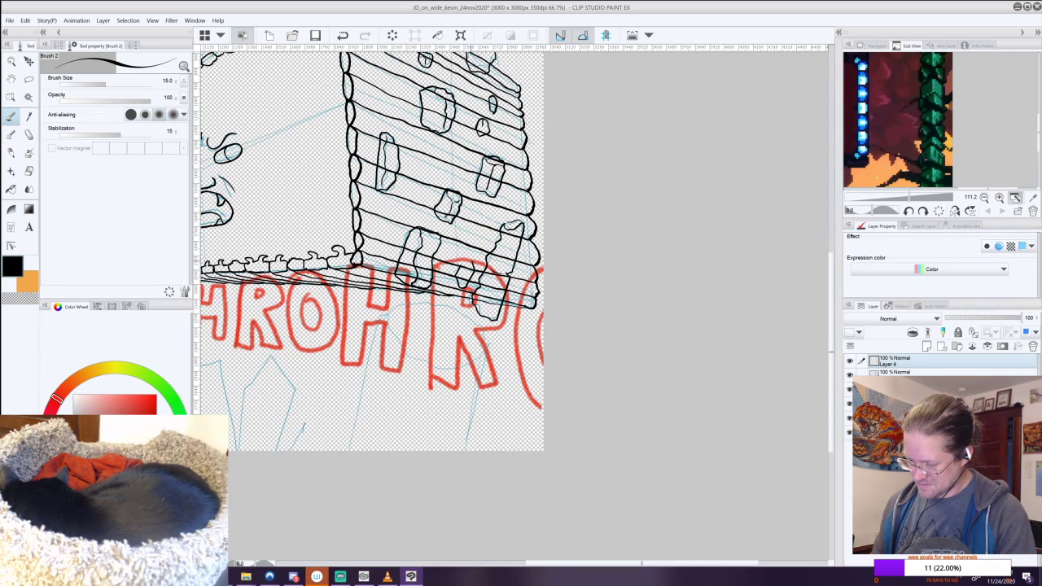
left_click_drag(488, 223, 478, 209)
left_click_drag(421, 156, 433, 164)
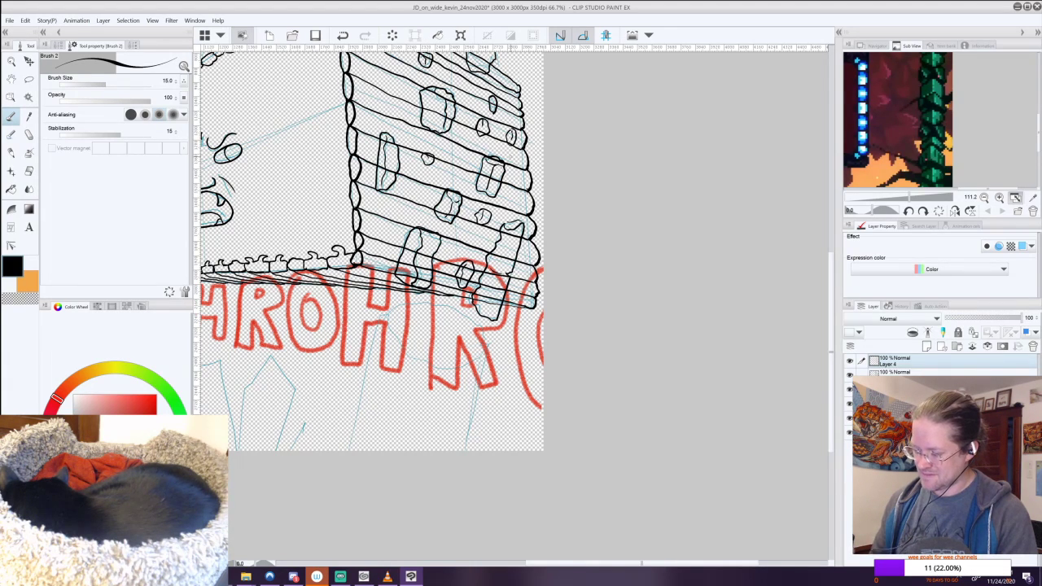
scroll(368, 303, "up", 4)
mouse_move(383, 199)
left_mouse_down()
mouse_move(388, 210)
mouse_move(395, 193)
mouse_move(391, 203)
left_mouse_up()
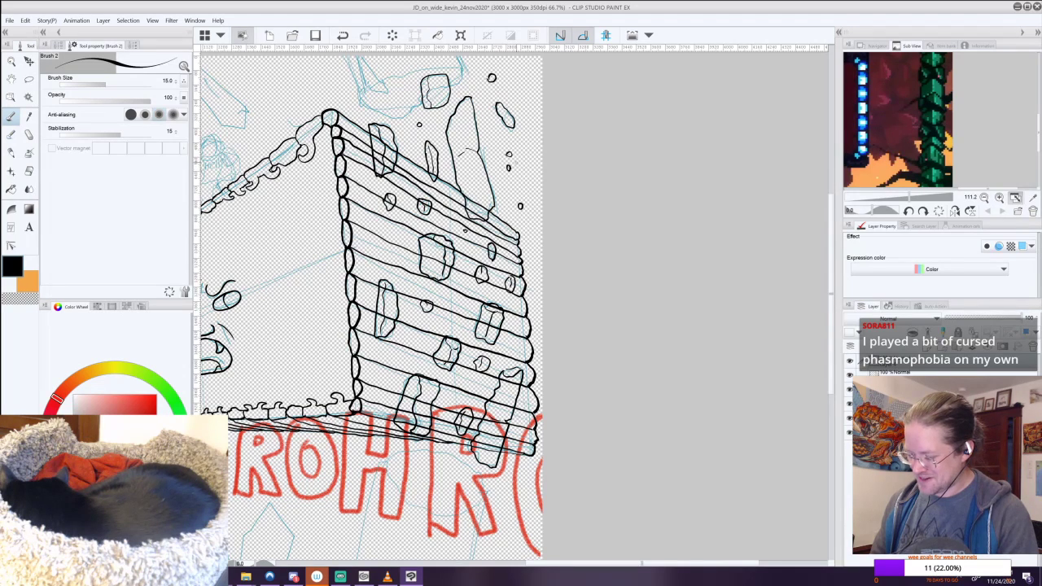
Ink the top surface of the rock pillar below the side wall, with a ragged front edge.
scroll(367, 302, "down", 2)
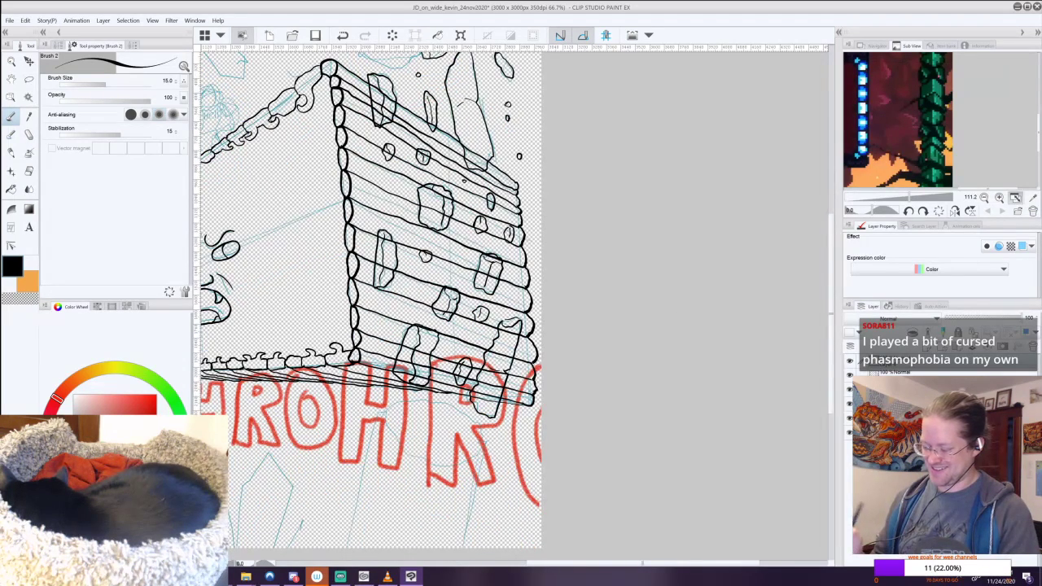
left_click_drag(456, 391, 490, 201)
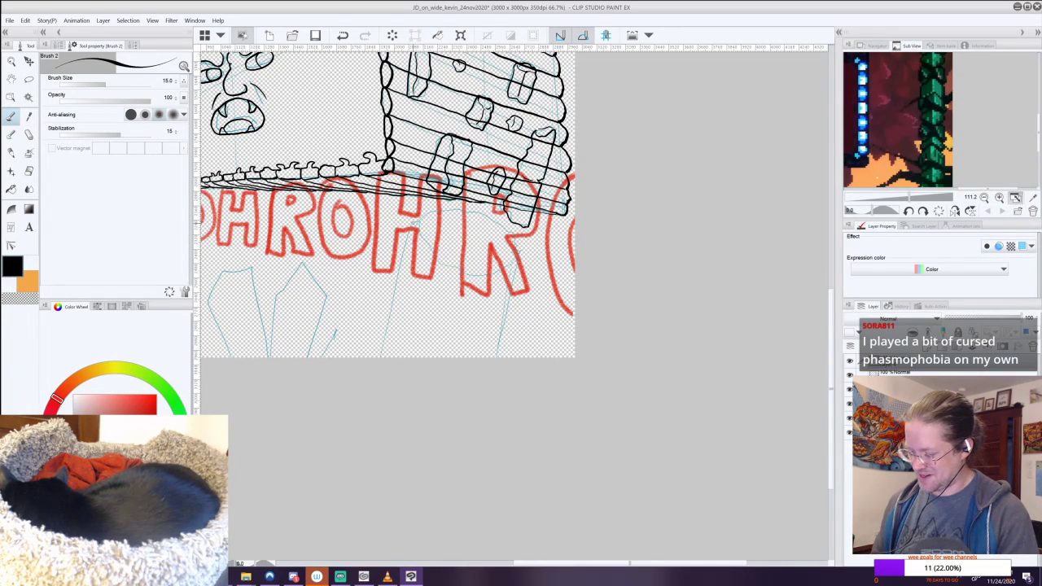
key("ctrl+z")
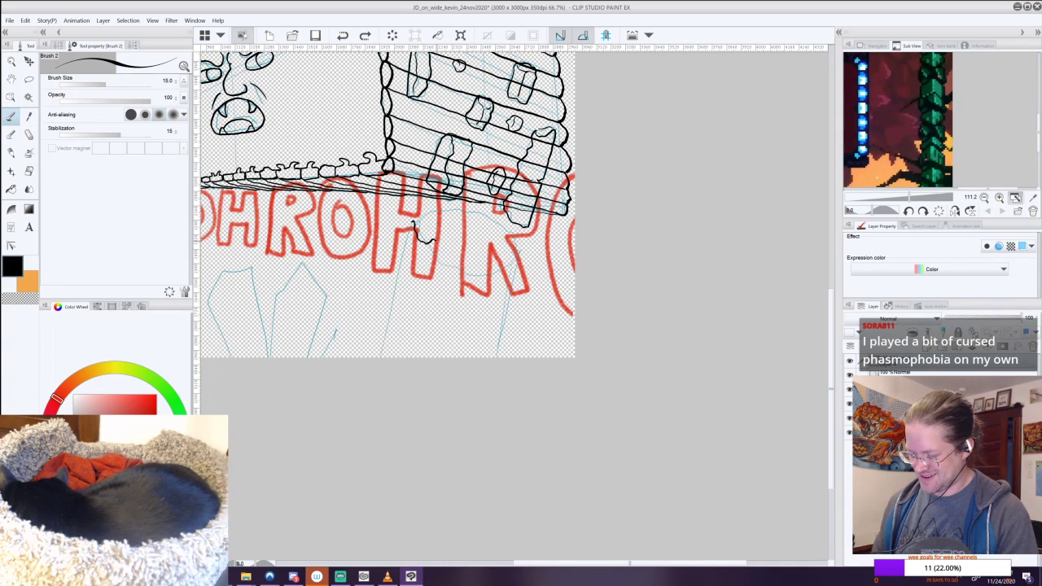
mouse_move(440, 254)
left_mouse_down()
mouse_move(456, 272)
mouse_move(501, 262)
mouse_move(509, 248)
left_mouse_up()
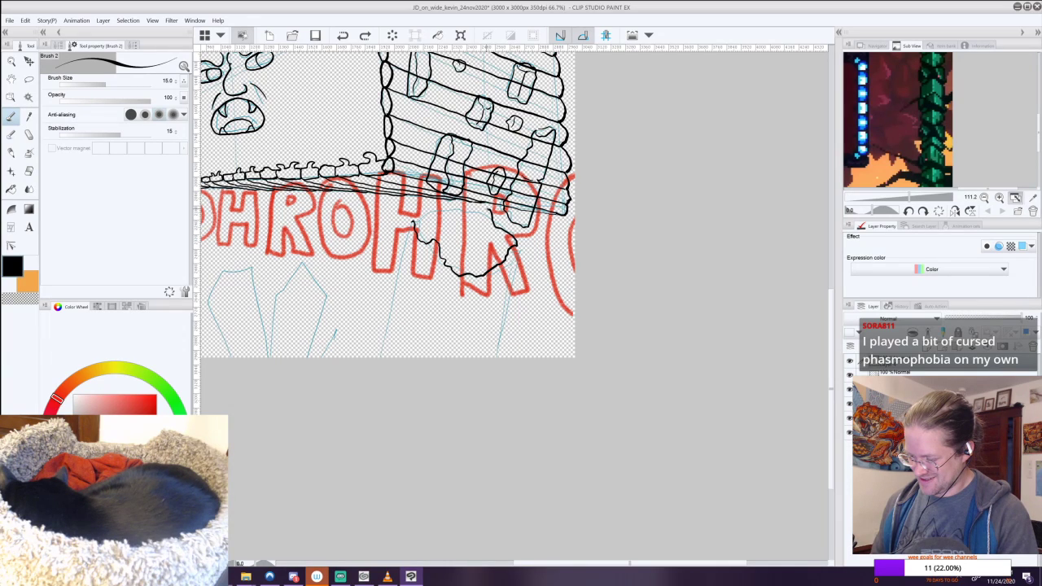
left_click_drag(472, 209, 412, 220)
Ink the pillar's sides down to the canvas edge and add crack lines across its body.
mouse_move(479, 217)
left_mouse_down()
mouse_move(453, 237)
mouse_move(403, 244)
mouse_move(379, 357)
left_mouse_up()
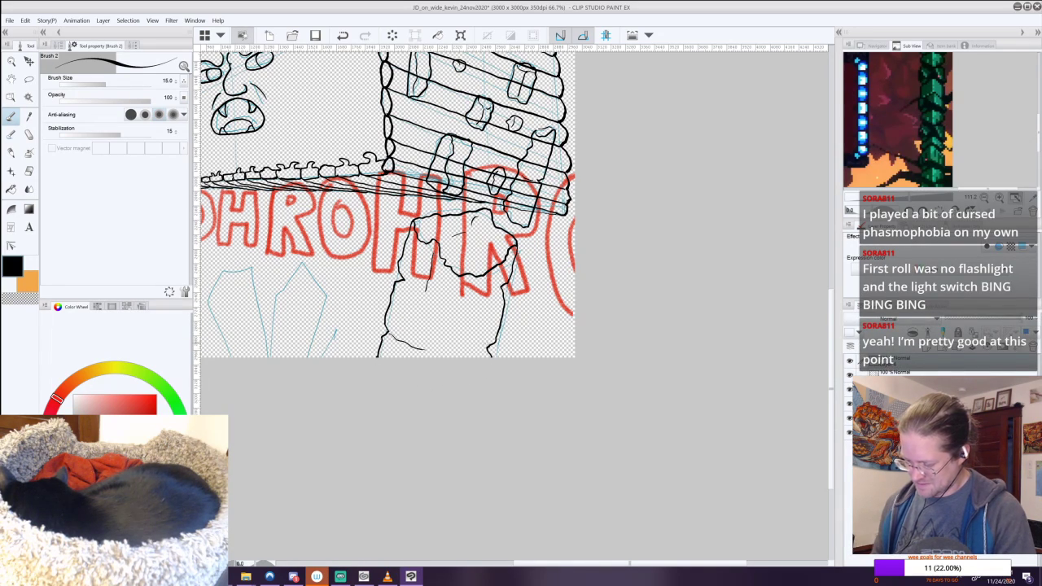
left_click_drag(490, 346, 433, 352)
left_click_drag(404, 280, 424, 298)
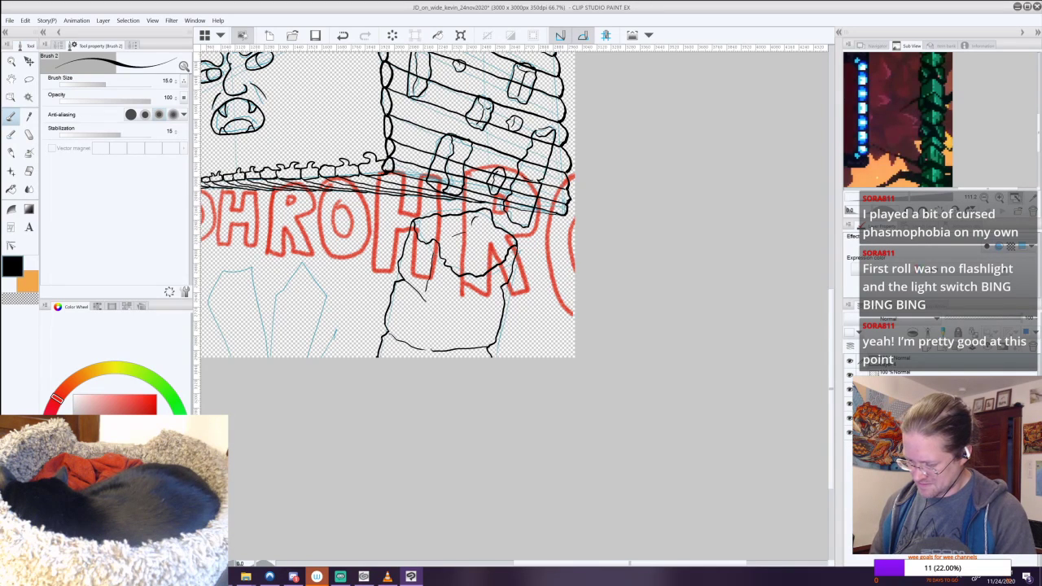
left_click_drag(499, 287, 440, 306)
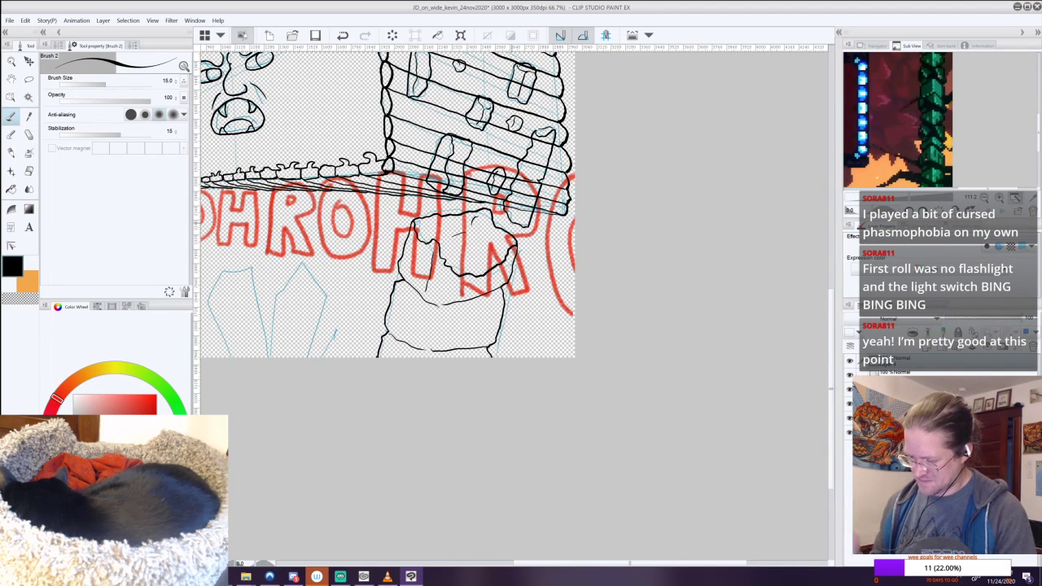
left_click_drag(488, 211, 477, 354)
Ink the large broken rock chunk hanging from the canvas's upper edge beyond the roof peak.
scroll(383, 301, "up", 5)
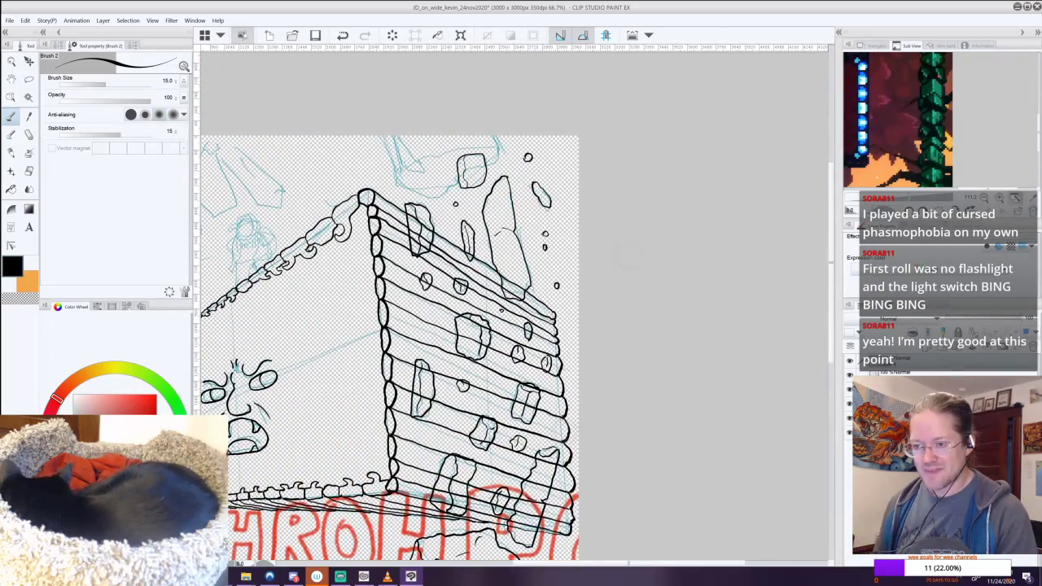
left_click_drag(637, 295, 659, 294)
left_click_drag(435, 119, 444, 212)
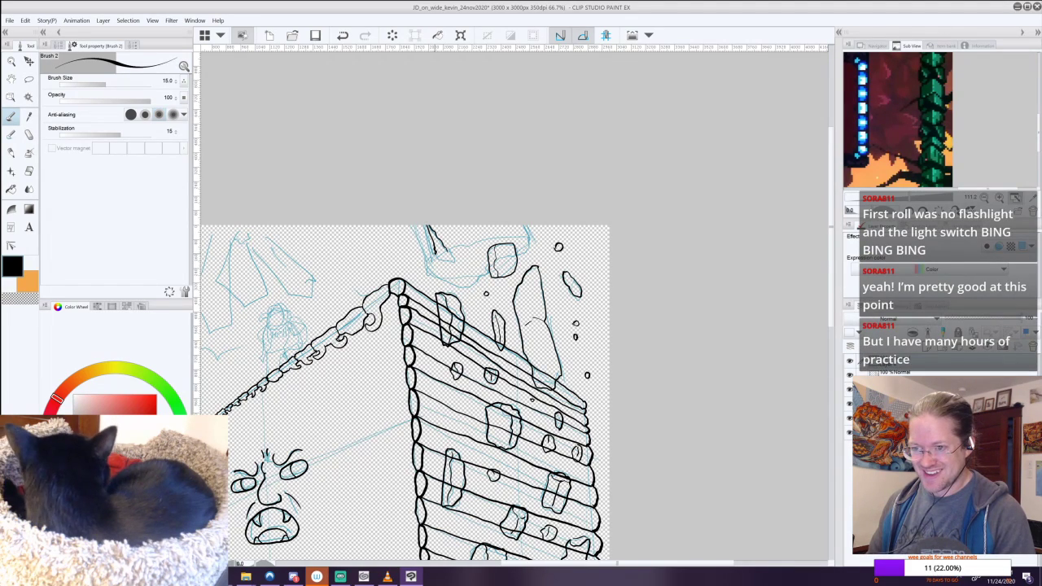
left_click_drag(429, 266, 424, 242)
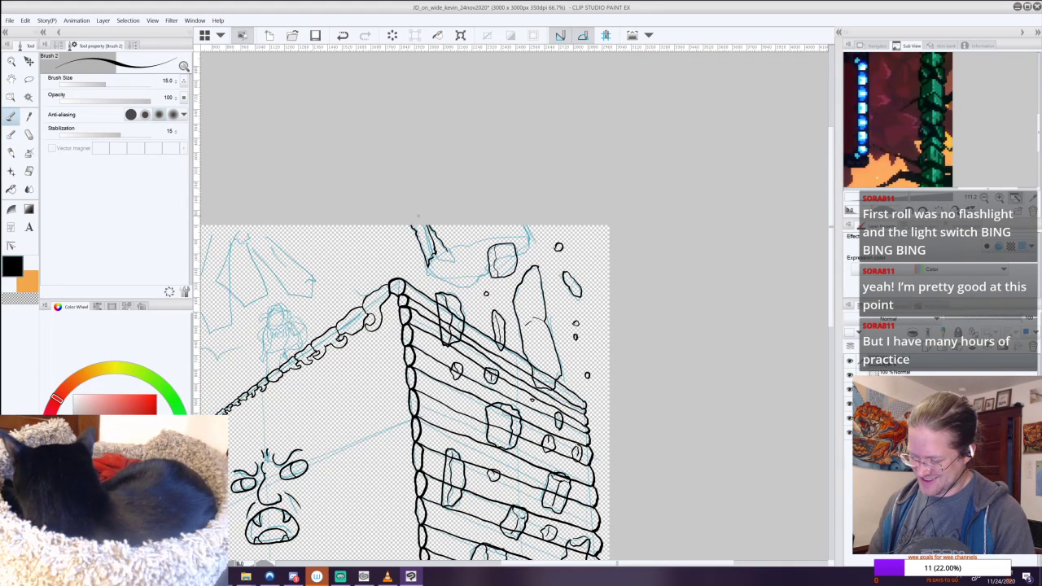
left_click_drag(447, 250, 529, 236)
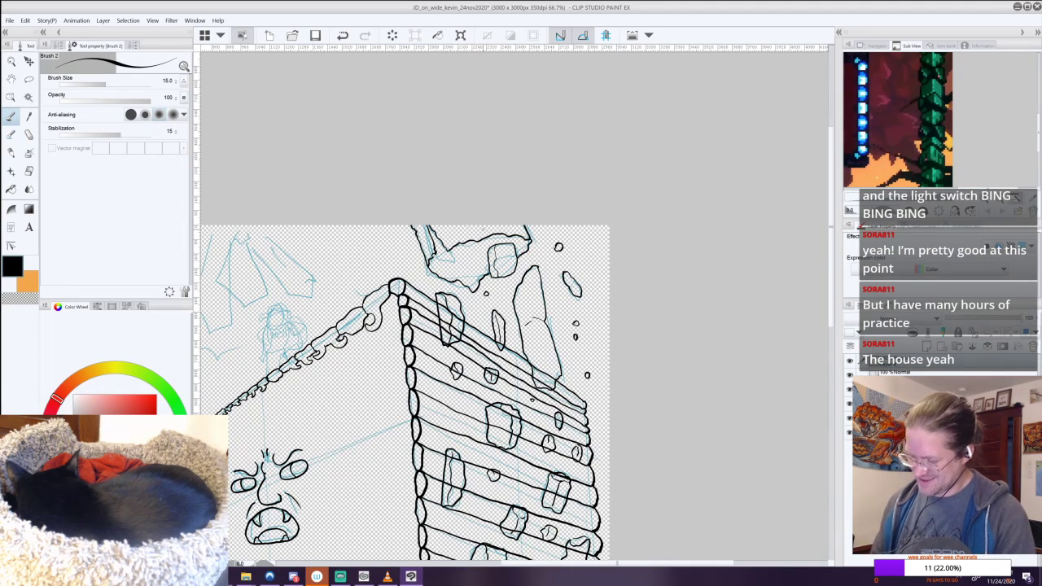
scroll(609, 275, "down", 2)
left_click_drag(521, 367, 481, 197)
left_click_drag(488, 326, 641, 352)
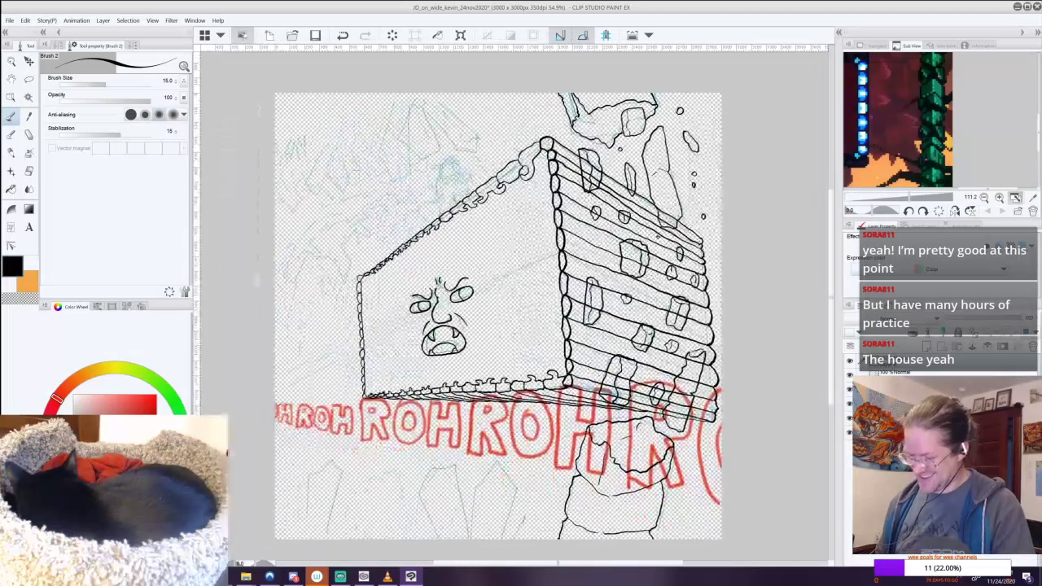
Sample the dark maroon of the hanging crystals in the reference image as the brush colour.
scroll(403, 326, "right", 6)
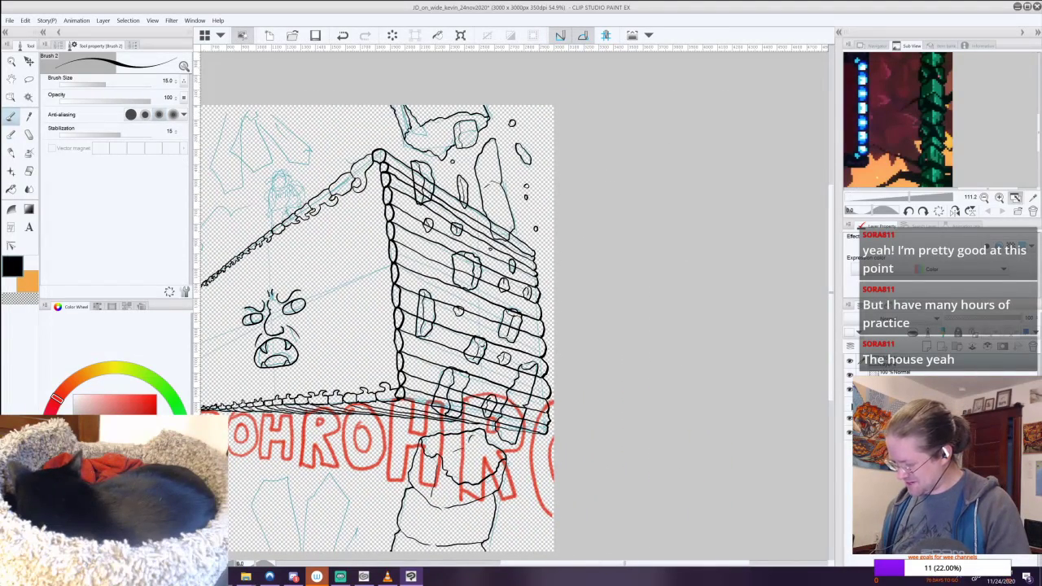
left_click(850, 404)
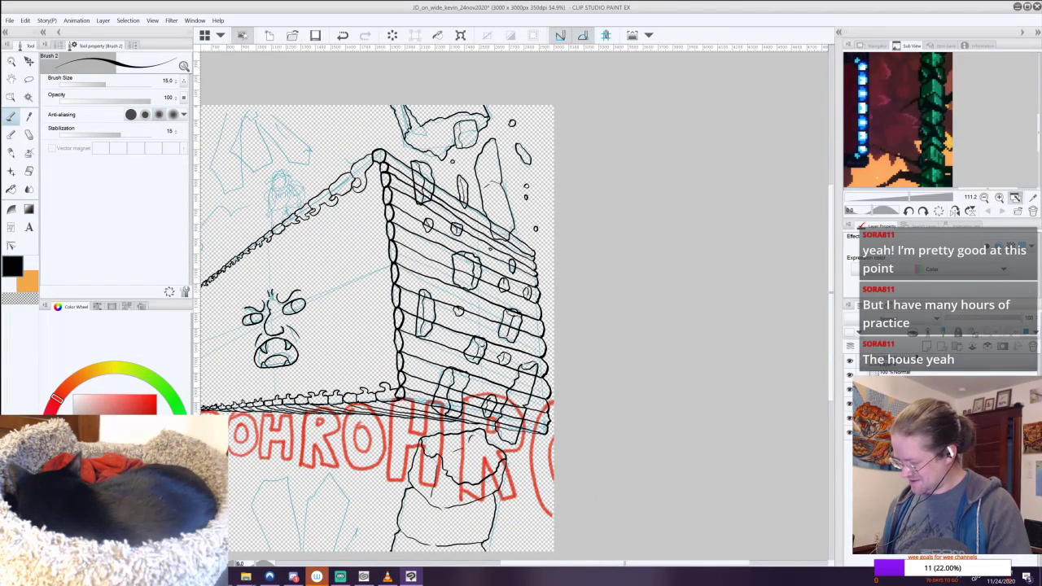
left_click_drag(216, 116, 373, 193)
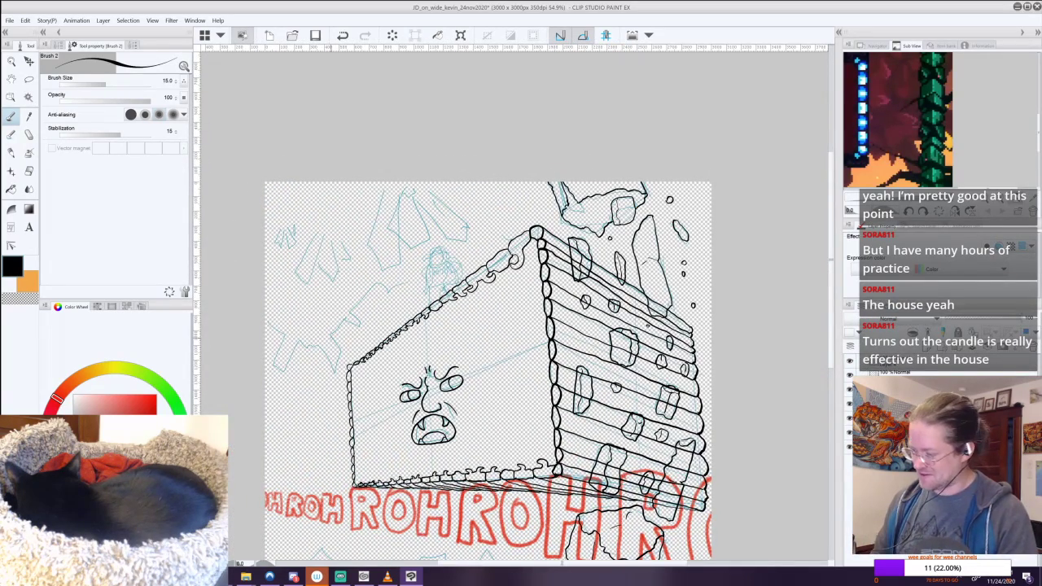
left_click_drag(836, 195, 873, 195)
left_click_drag(960, 102, 954, 124)
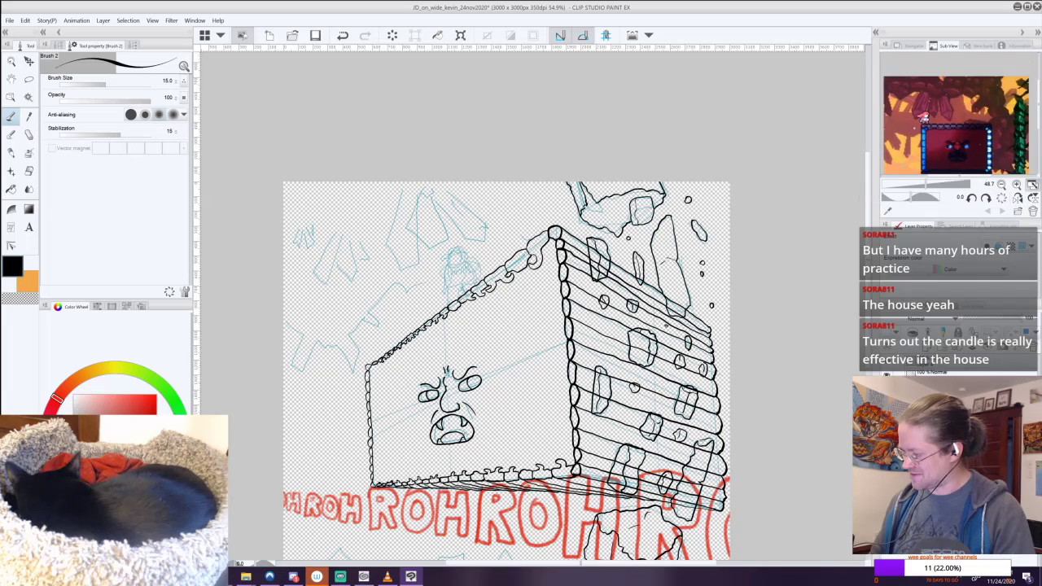
left_click(1017, 185)
left_click(1016, 184)
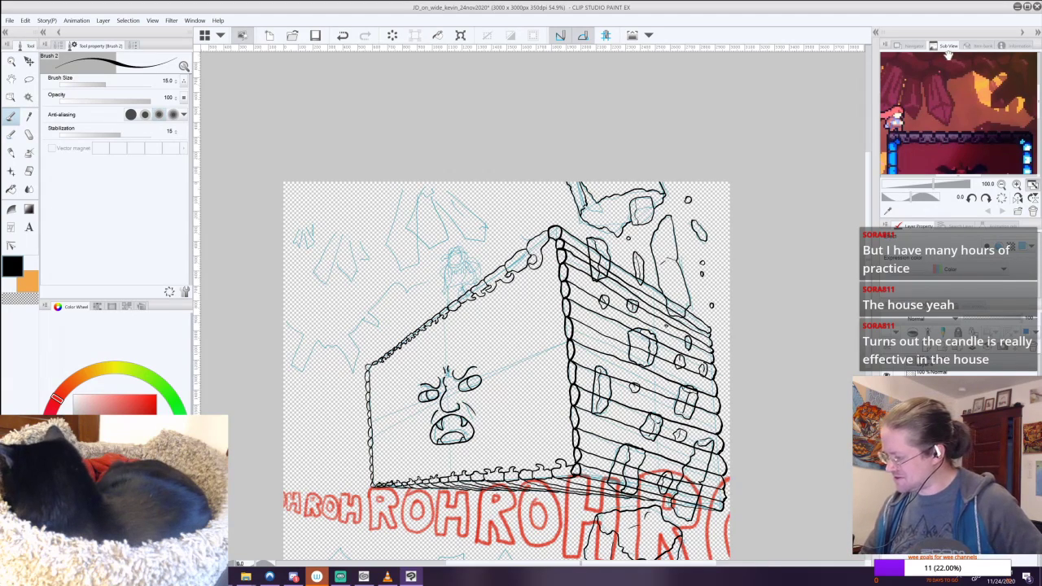
key("i")
left_click(928, 93)
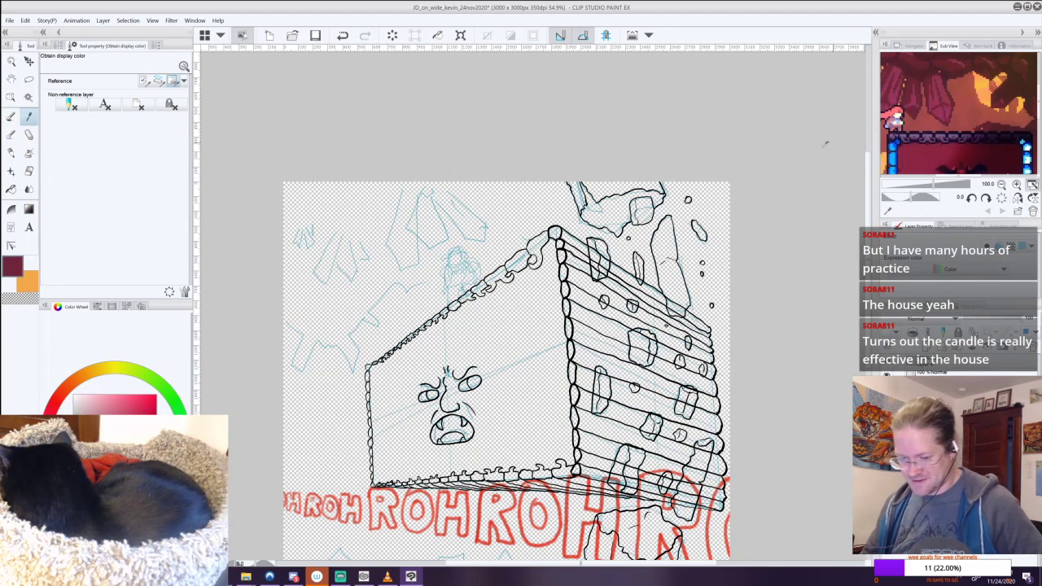
left_click(12, 116)
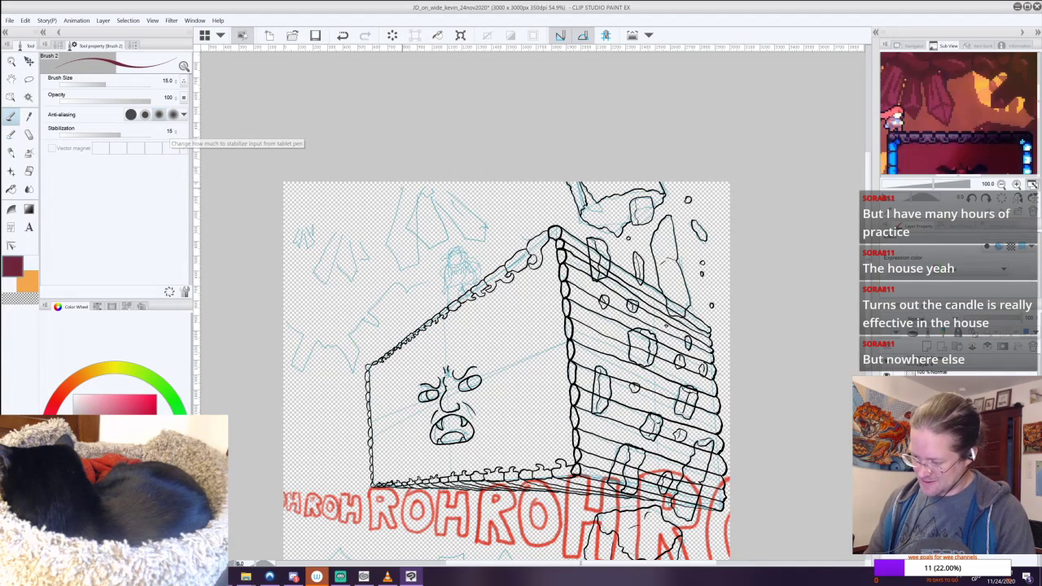
Outline the large cluster of three pointed crystals hanging from the canvas's upper edge in dark maroon.
mouse_move(401, 188)
left_mouse_down()
mouse_move(389, 242)
mouse_move(401, 268)
mouse_move(443, 230)
mouse_move(441, 207)
mouse_move(486, 222)
mouse_move(485, 244)
mouse_move(440, 205)
left_mouse_up()
key("ctrl+z")
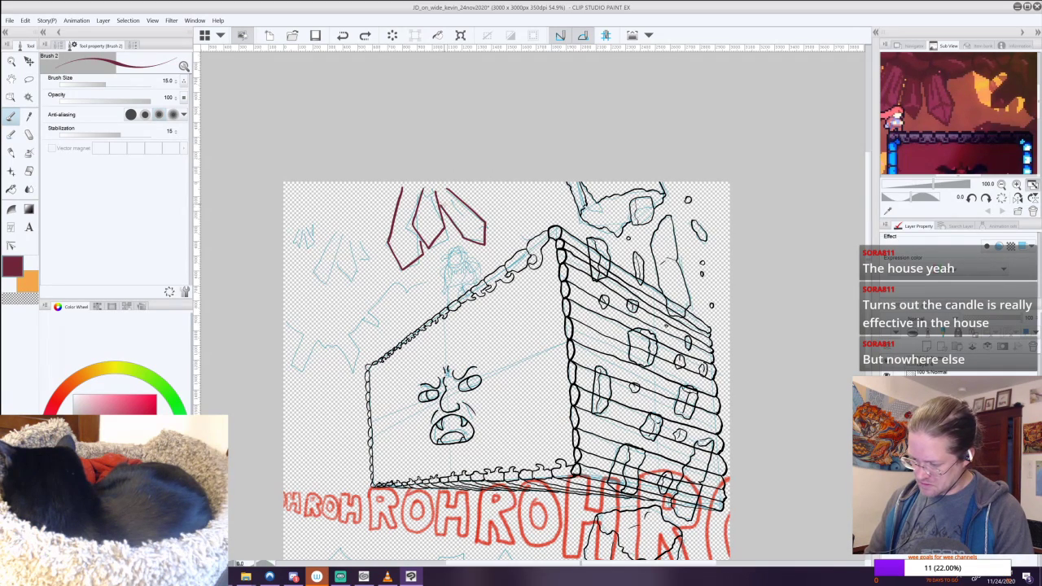
key("ctrl+z")
key("ctrl+y")
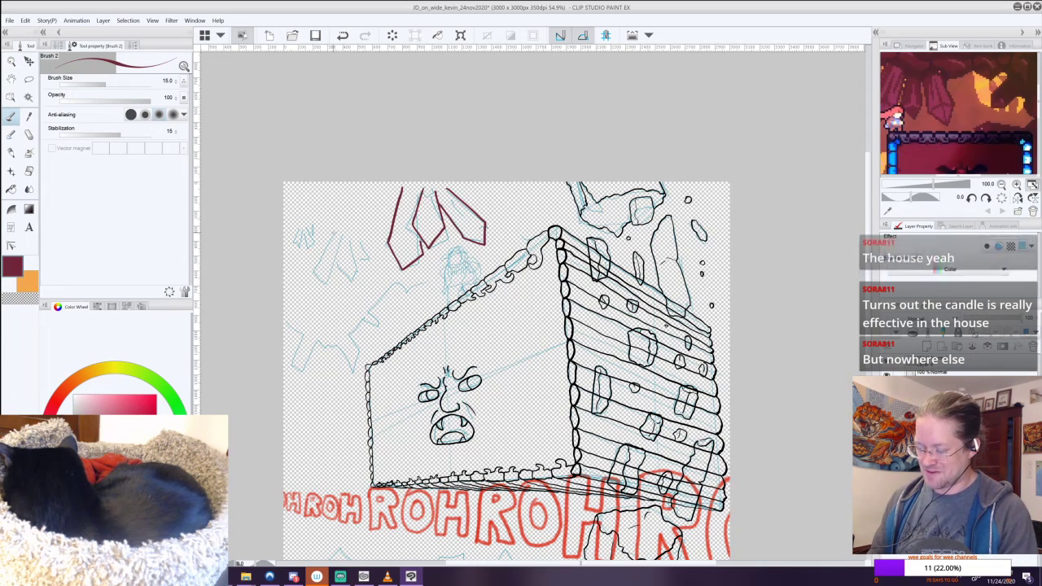
key("ctrl+z")
Outline the medium hanging crystal cluster and the tiny cluster beyond it, following the blue sketch beside the large crystals.
left_click_drag(332, 234, 323, 252)
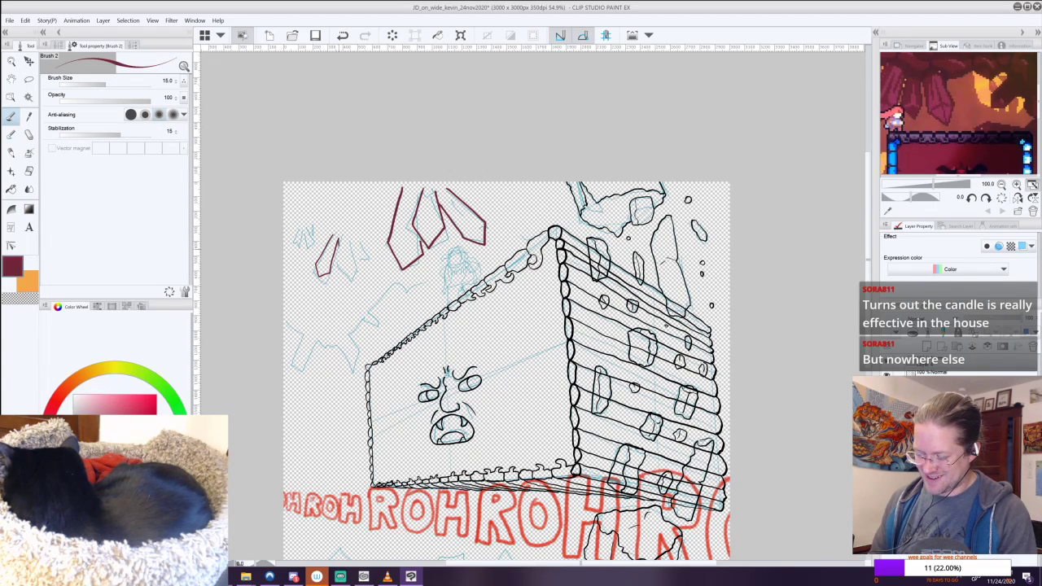
left_click_drag(338, 248, 352, 248)
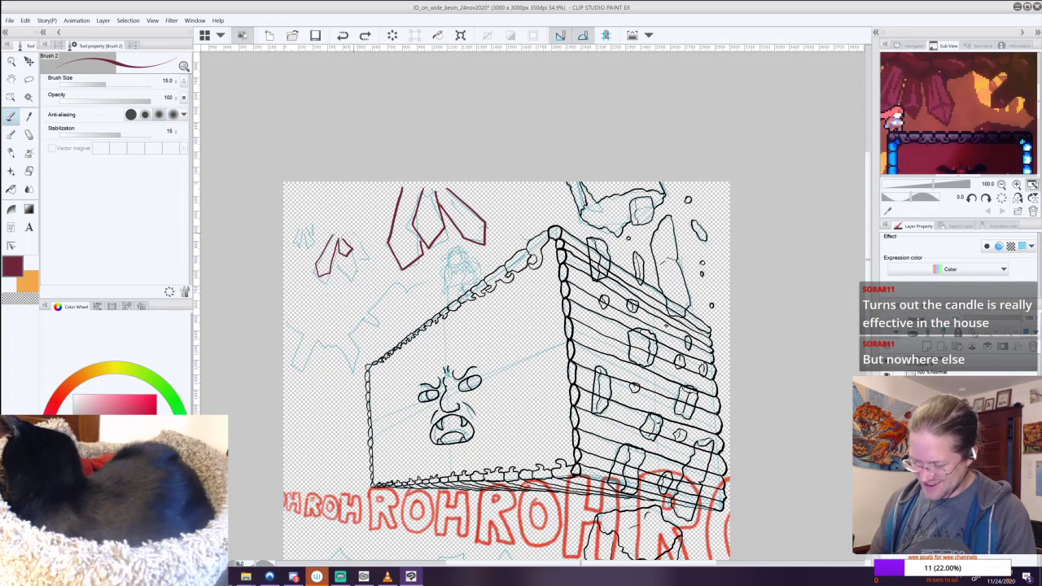
key("ctrl+z")
mouse_move(348, 235)
left_mouse_down()
mouse_move(365, 274)
mouse_move(348, 257)
left_mouse_up()
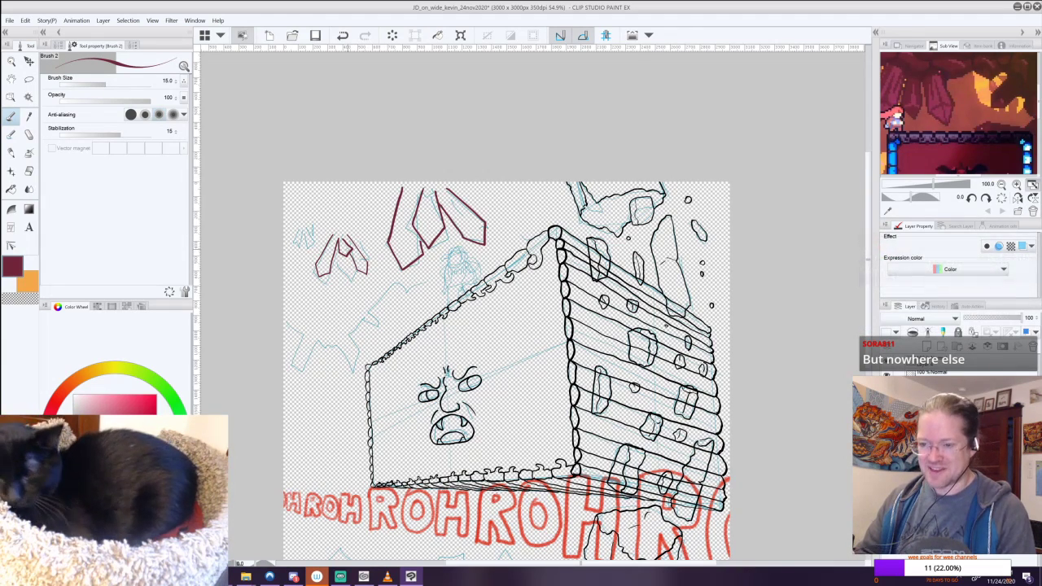
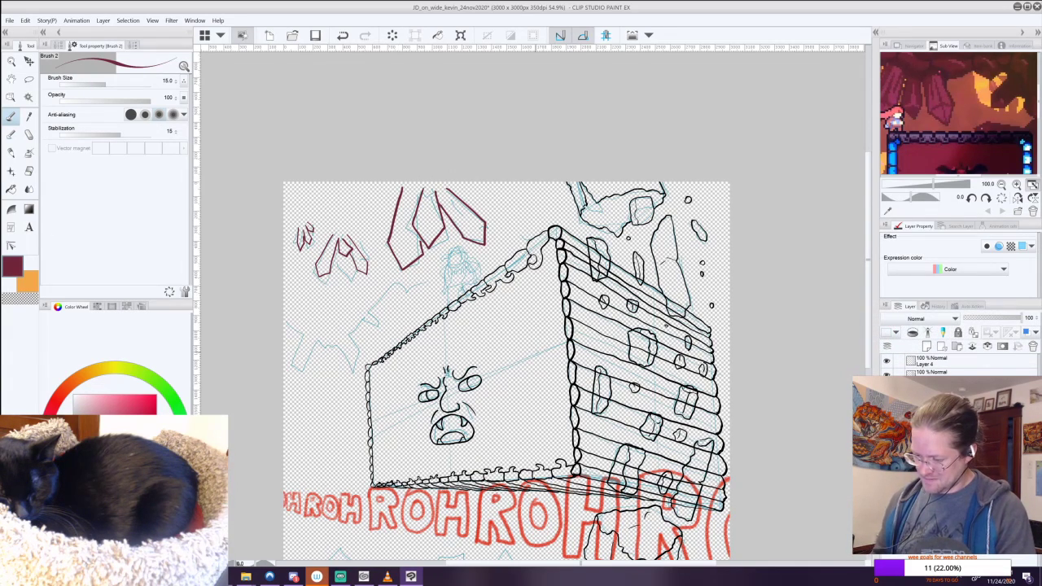
Outline a large three-crystal cluster rising from the canvas's lower edge below the red lettering, redrawing the crystal nearest the rock pillar.
left_click_drag(578, 432, 560, 186)
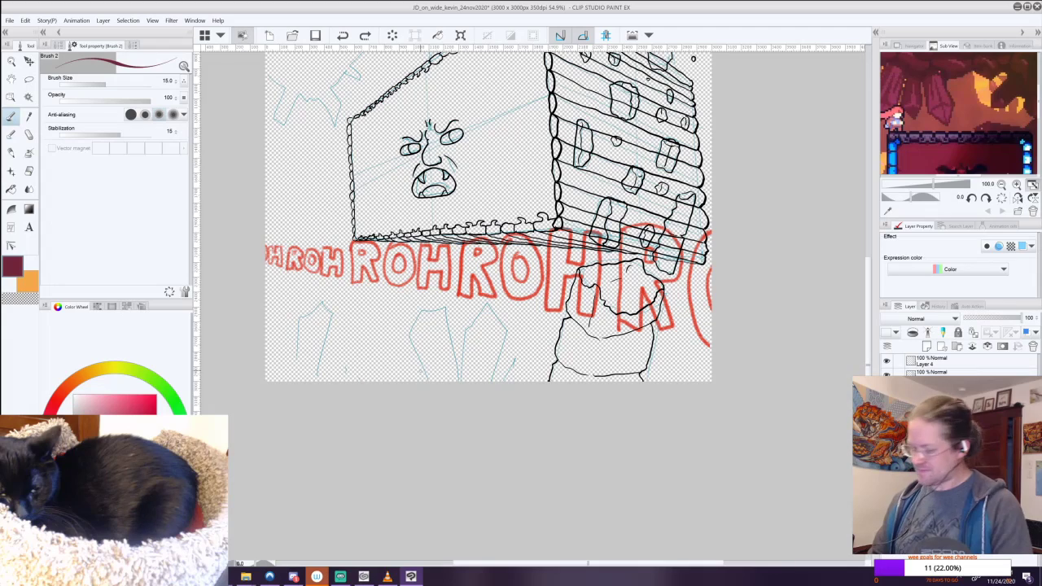
mouse_move(428, 381)
left_mouse_down()
mouse_move(409, 342)
mouse_move(419, 311)
mouse_move(447, 319)
mouse_move(461, 381)
left_mouse_up()
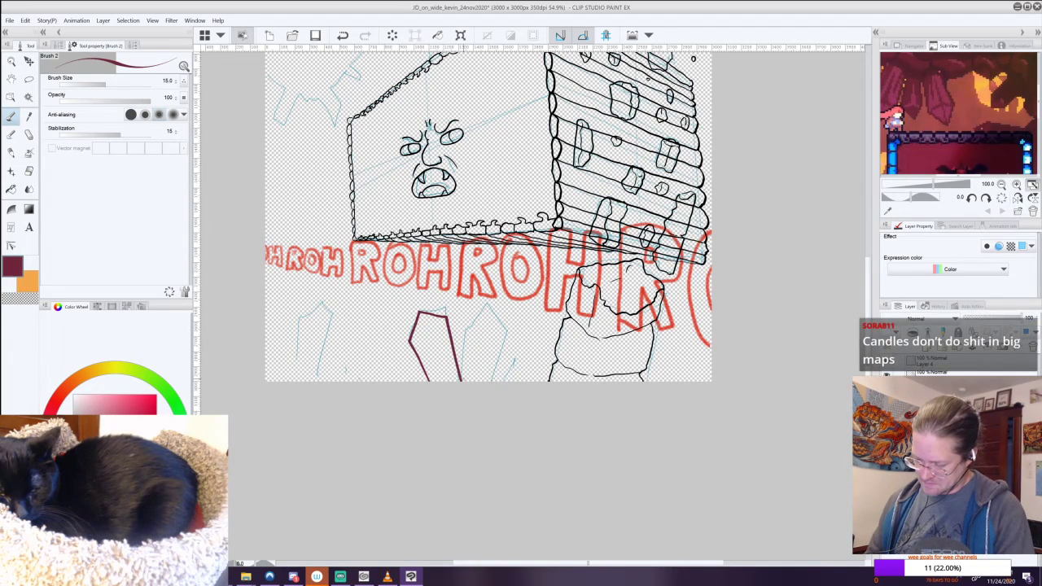
left_click_drag(462, 330, 461, 373)
mouse_move(464, 311)
left_mouse_down()
mouse_move(479, 289)
mouse_move(493, 316)
mouse_move(476, 382)
mouse_move(519, 335)
mouse_move(497, 319)
left_mouse_up()
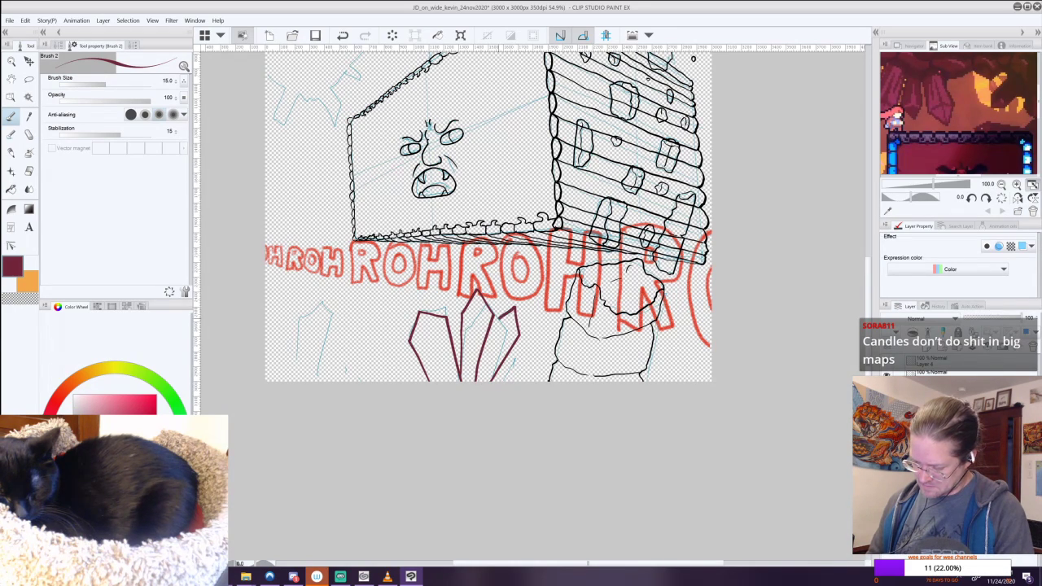
key("ctrl+z")
key("ctrl+z")
mouse_move(491, 384)
left_mouse_down()
mouse_move(522, 331)
mouse_move(514, 293)
mouse_move(497, 308)
left_mouse_up()
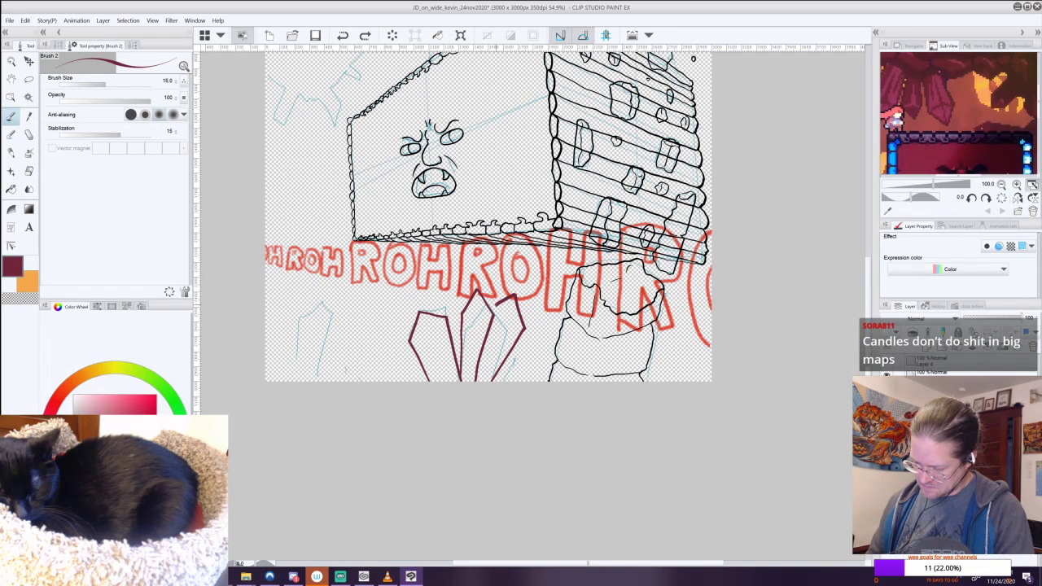
key("ctrl+z")
mouse_move(494, 383)
left_mouse_down()
mouse_move(515, 347)
mouse_move(509, 316)
mouse_move(487, 332)
left_mouse_up()
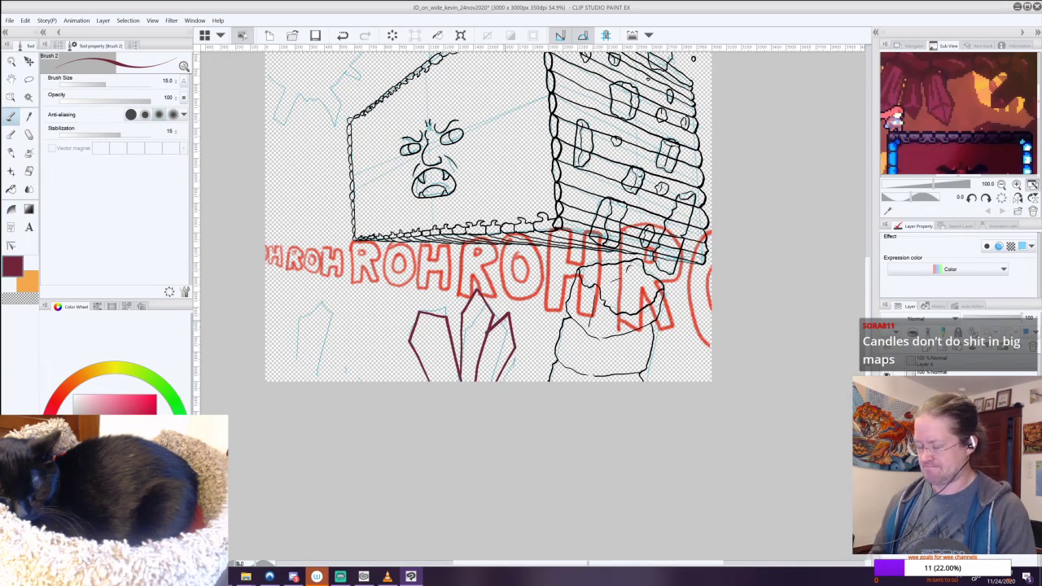
left_click_drag(505, 342, 515, 308)
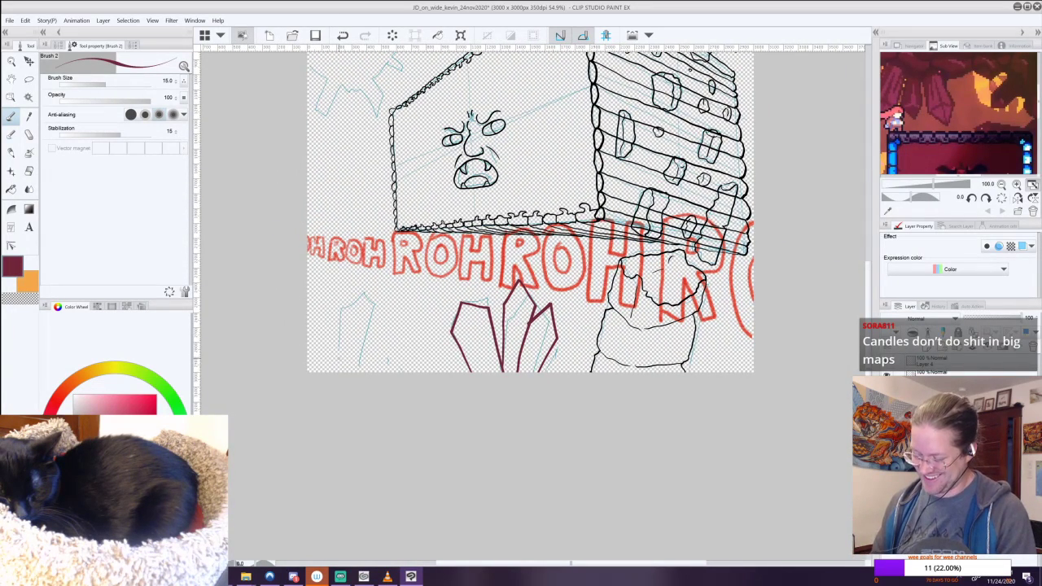
Outline a smaller cluster of three upright crystals in the canvas's lower corner, beside the large one.
left_click_drag(339, 362, 341, 316)
key("ctrl+z")
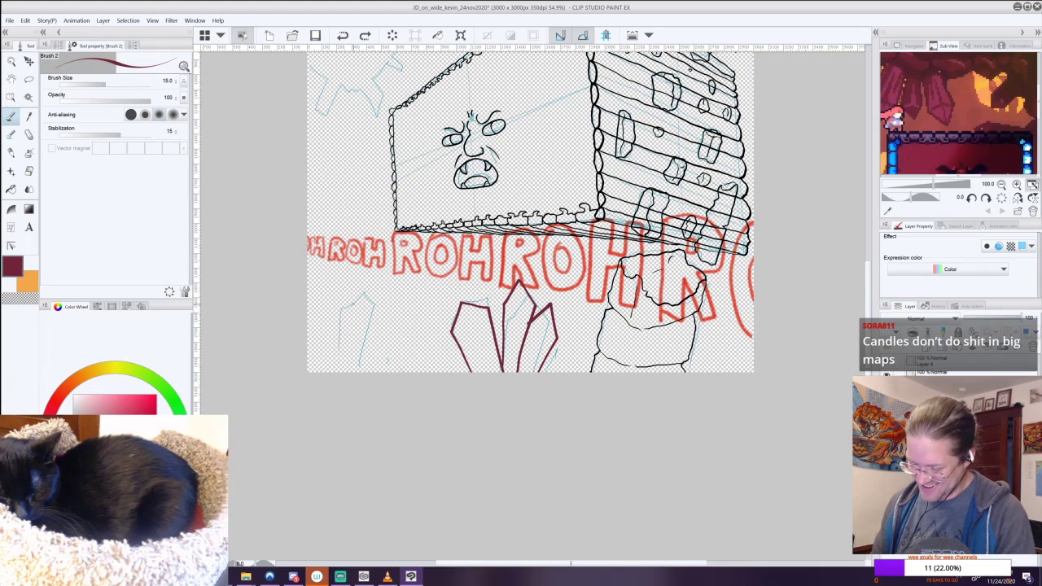
mouse_move(336, 365)
left_mouse_down()
mouse_move(341, 323)
mouse_move(356, 329)
mouse_move(349, 364)
mouse_move(376, 319)
mouse_move(367, 302)
mouse_move(359, 309)
left_mouse_up()
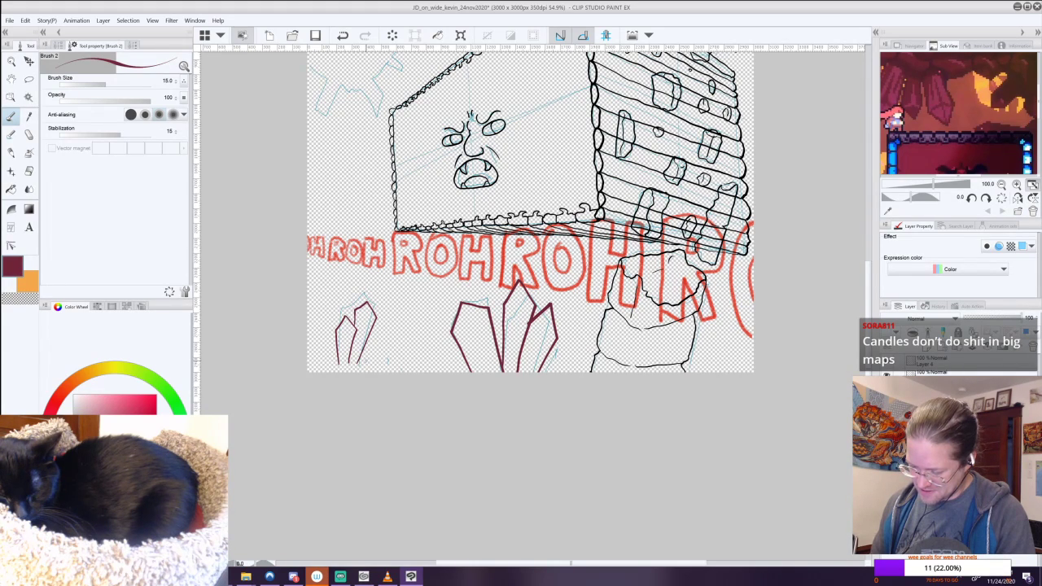
mouse_move(364, 365)
left_mouse_down()
mouse_move(385, 342)
mouse_move(381, 330)
mouse_move(370, 337)
left_mouse_up()
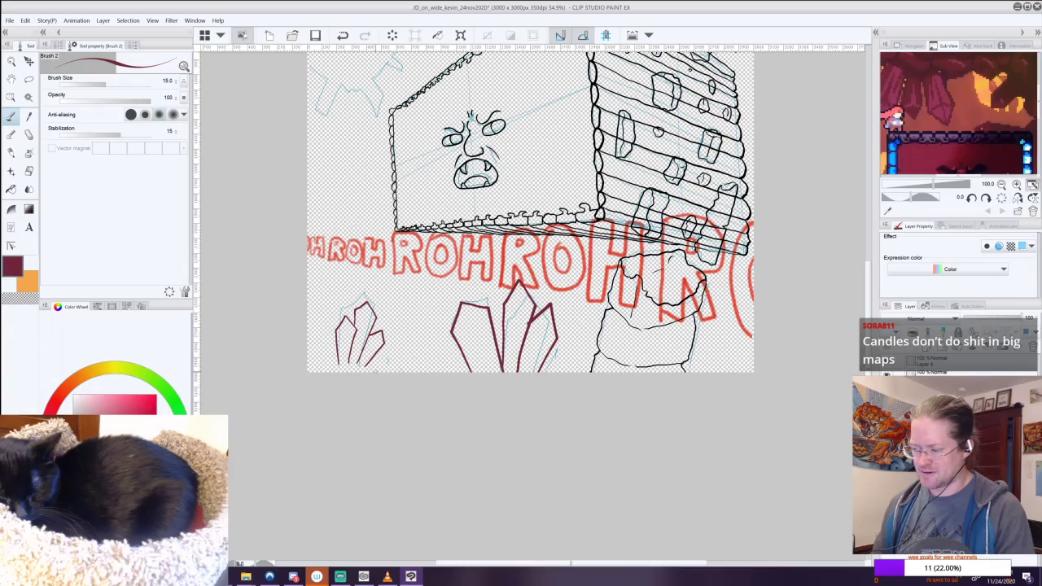
Sample the reddish brown of the background rock in the reference image as the brush colour.
left_click_drag(553, 244, 499, 339)
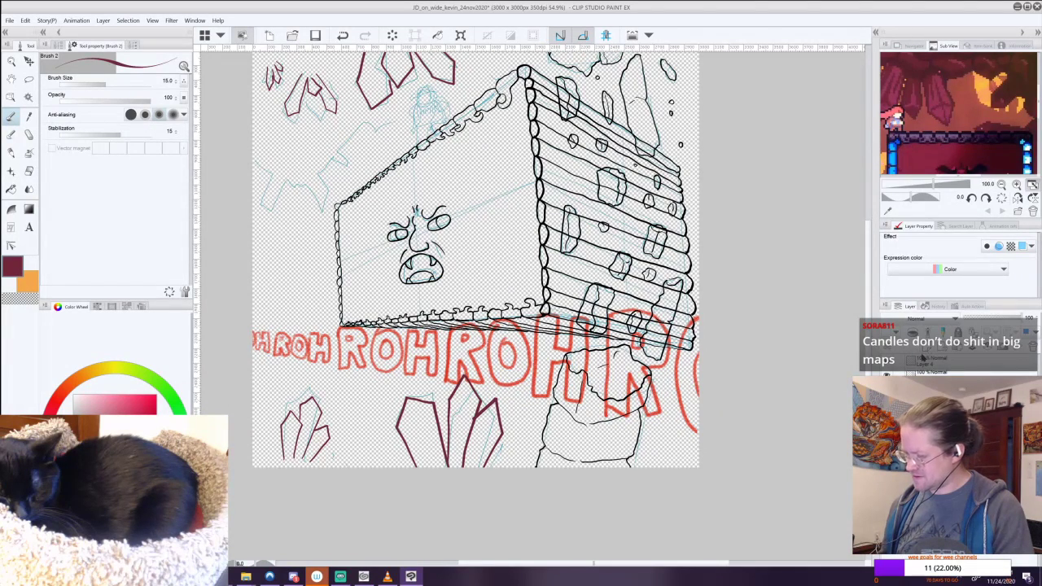
scroll(565, 274, "down", 4)
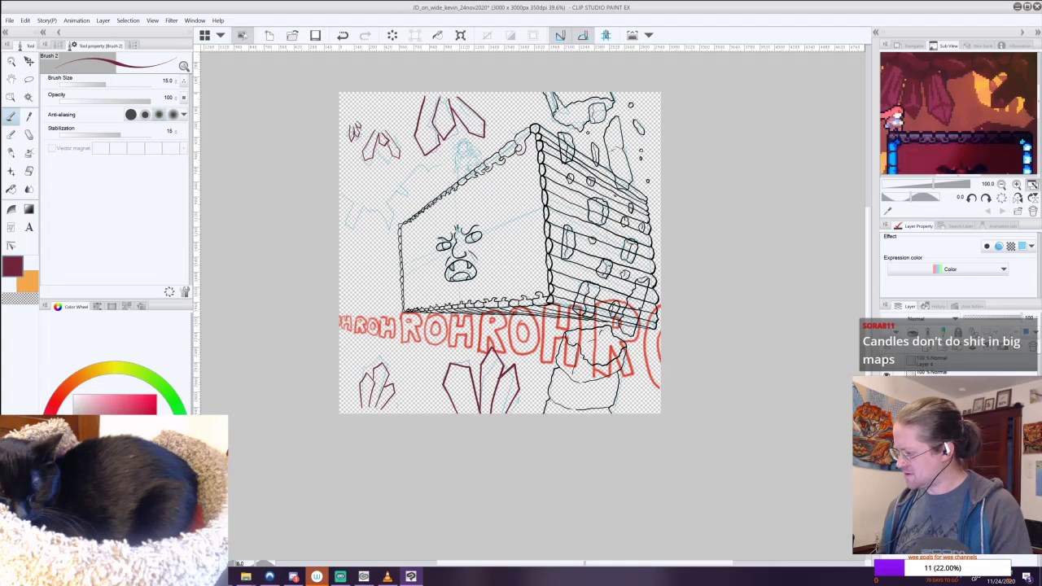
key("i")
left_click(973, 103)
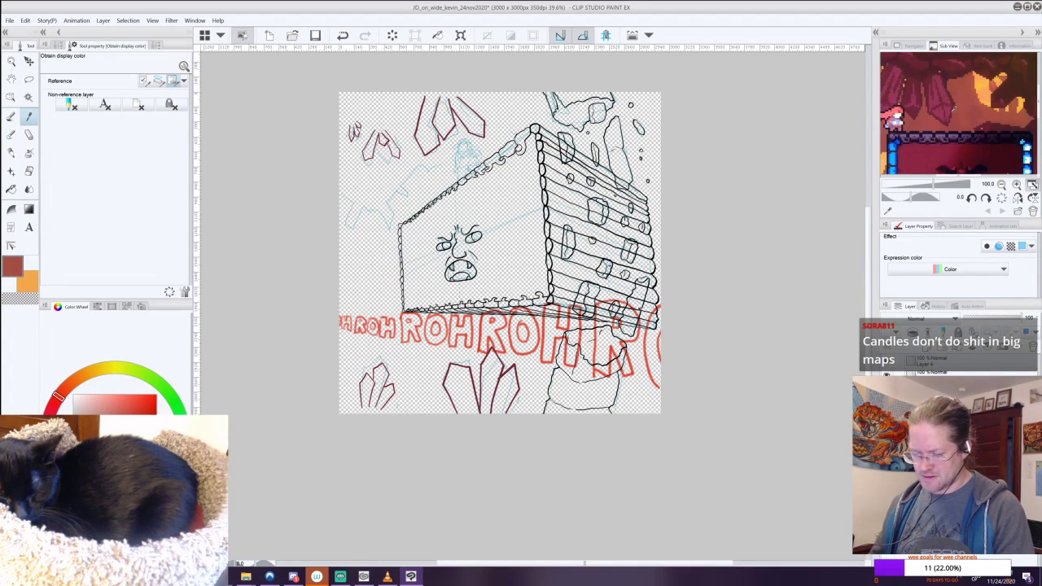
left_click(10, 115)
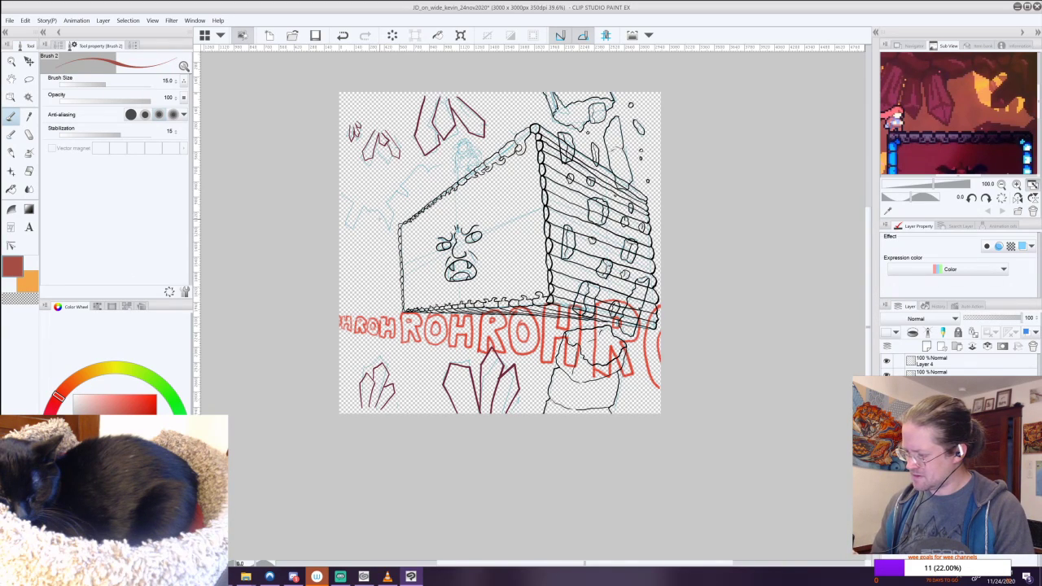
scroll(957, 124, "down", 2)
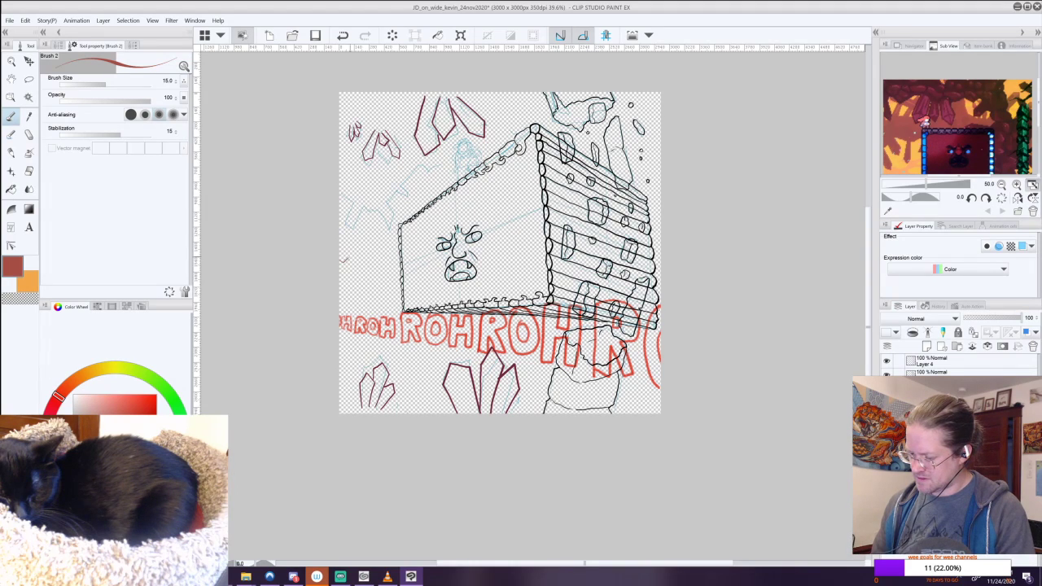
mouse_move(342, 261)
left_mouse_down()
mouse_move(438, 238)
mouse_move(464, 204)
mouse_move(521, 181)
mouse_move(645, 184)
mouse_move(657, 155)
left_mouse_up()
mouse_move(340, 208)
left_mouse_down()
mouse_move(470, 151)
mouse_move(507, 102)
mouse_move(541, 96)
left_mouse_up()
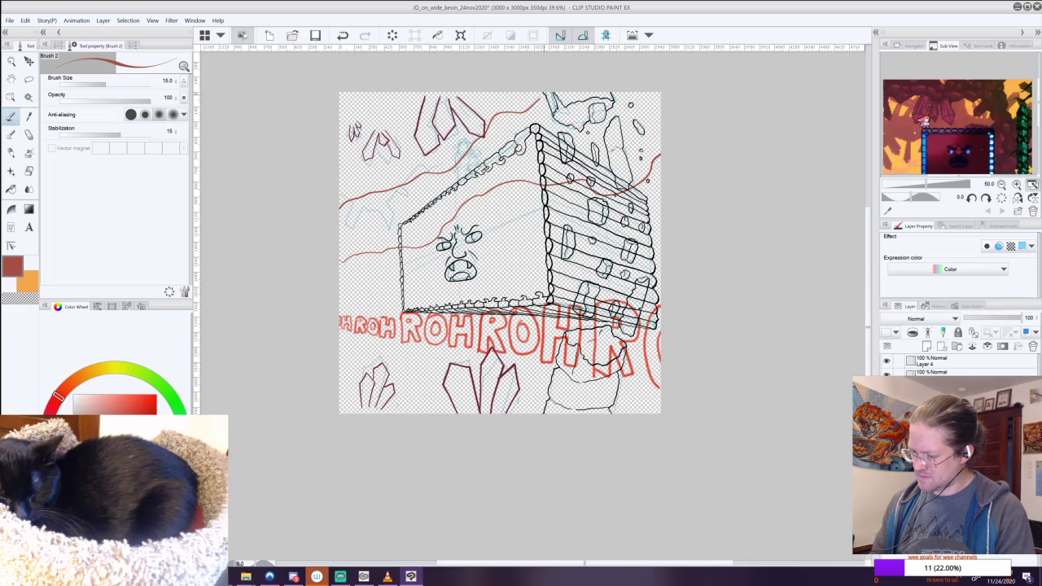
key("ctrl+z")
left_click_drag(340, 230, 451, 196)
key("ctrl+z")
key("ctrl+z")
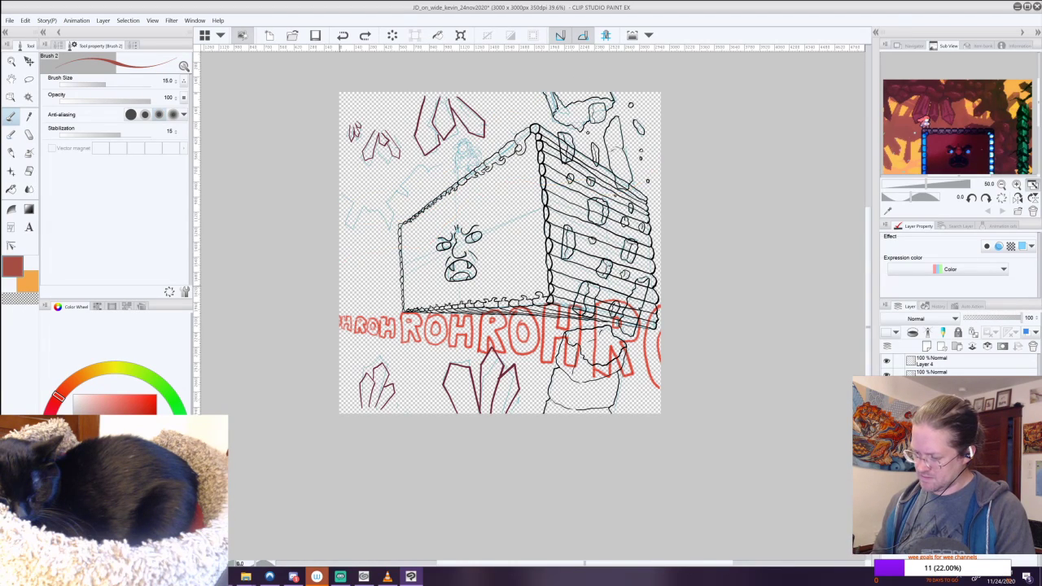
Outline a wavy reddish-brown band rising diagonally across the whole canvas behind the building, closing its ends along both side edges.
mouse_move(341, 292)
left_mouse_down()
mouse_move(448, 241)
mouse_move(503, 228)
mouse_move(550, 232)
mouse_move(661, 184)
left_mouse_up()
mouse_move(340, 258)
left_mouse_down()
mouse_move(593, 144)
mouse_move(658, 92)
left_mouse_up()
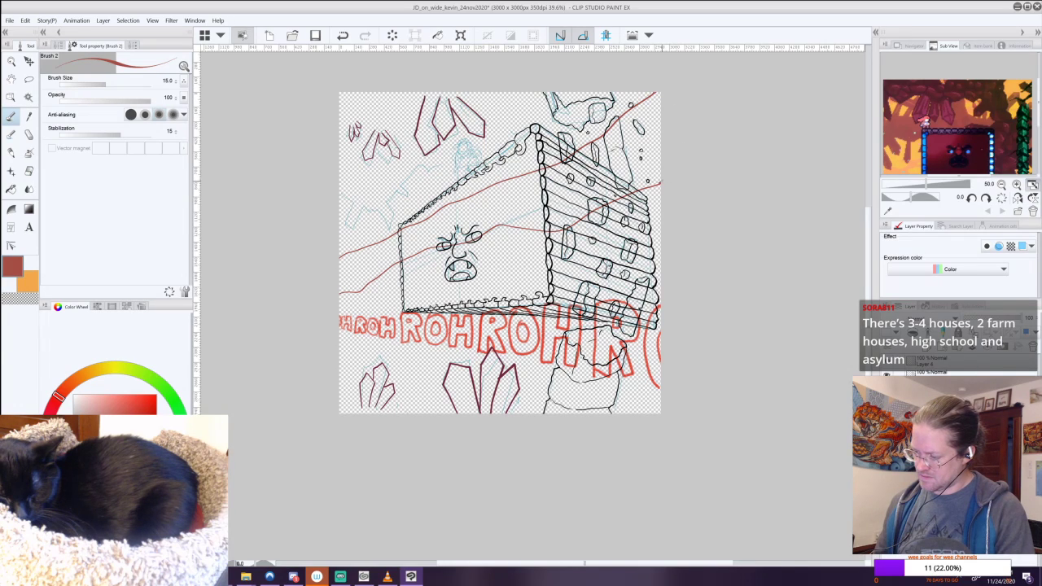
left_click_drag(660, 96, 660, 176)
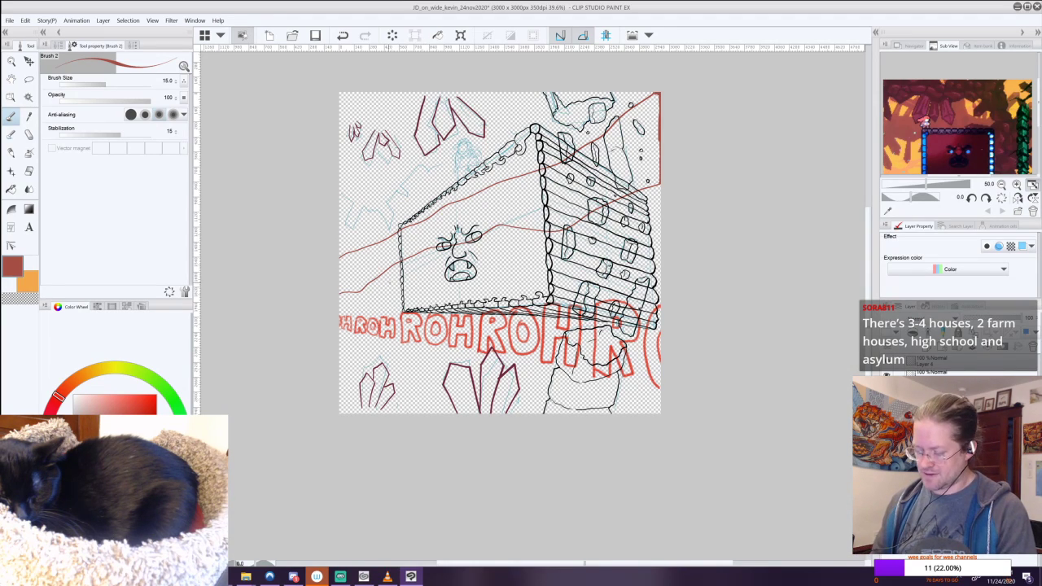
left_click_drag(339, 291, 339, 280)
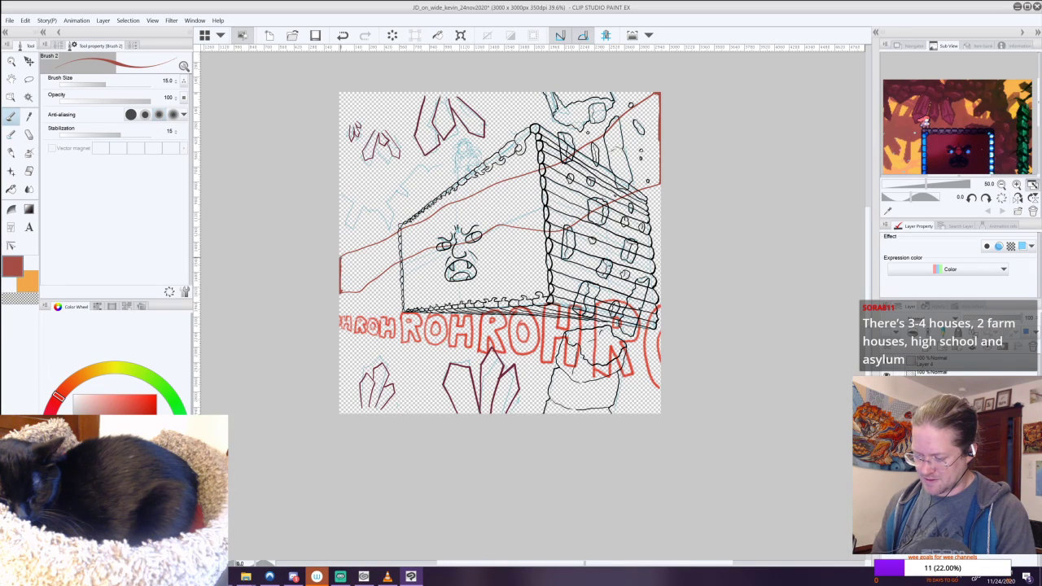
Select the inside of the diagonal reddish-brown band, expand the selection, fill it with the same colour and deselect.
key("w")
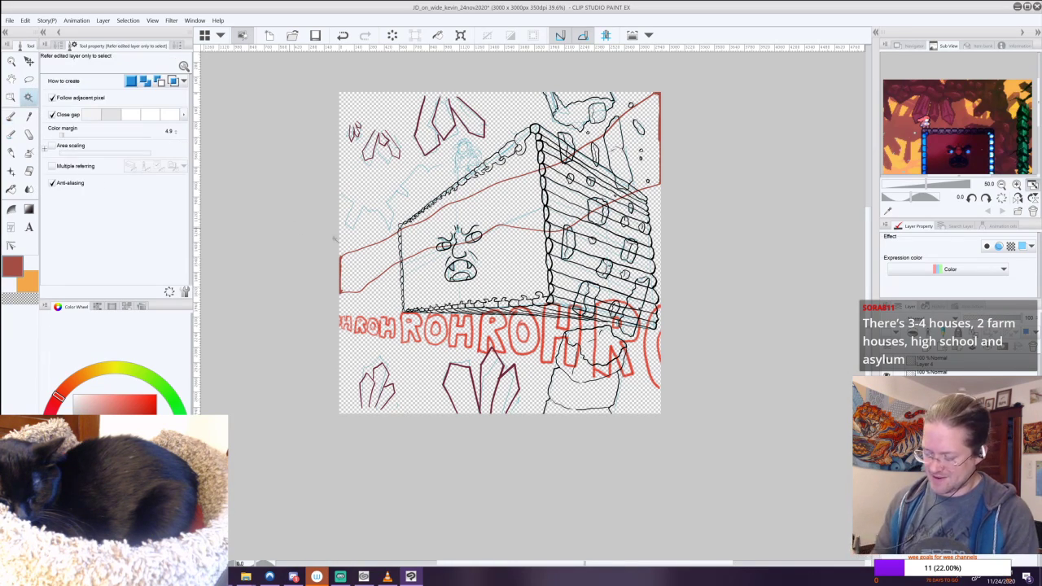
left_click(368, 263)
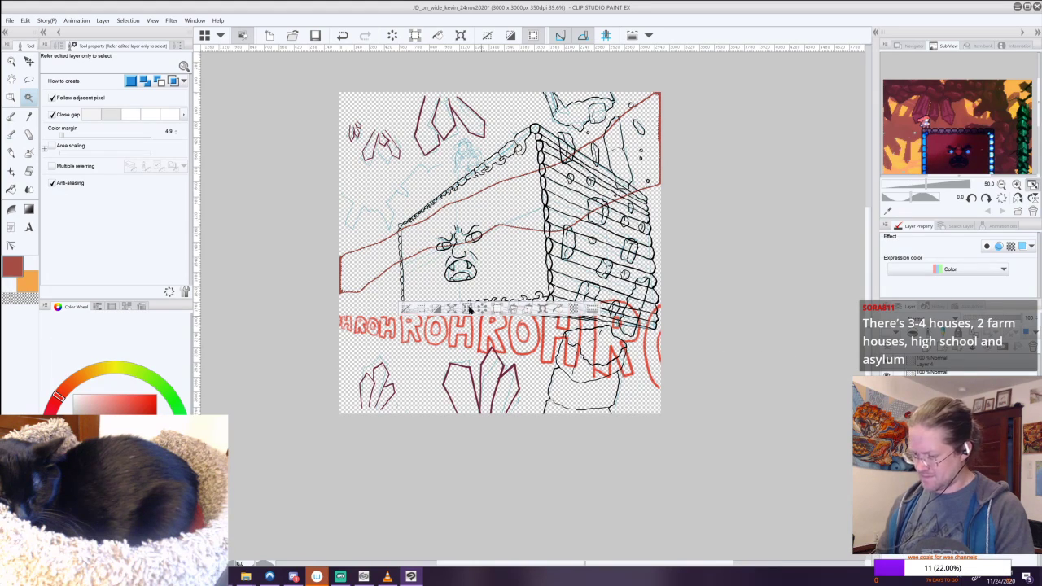
left_click(454, 311)
left_click(603, 276)
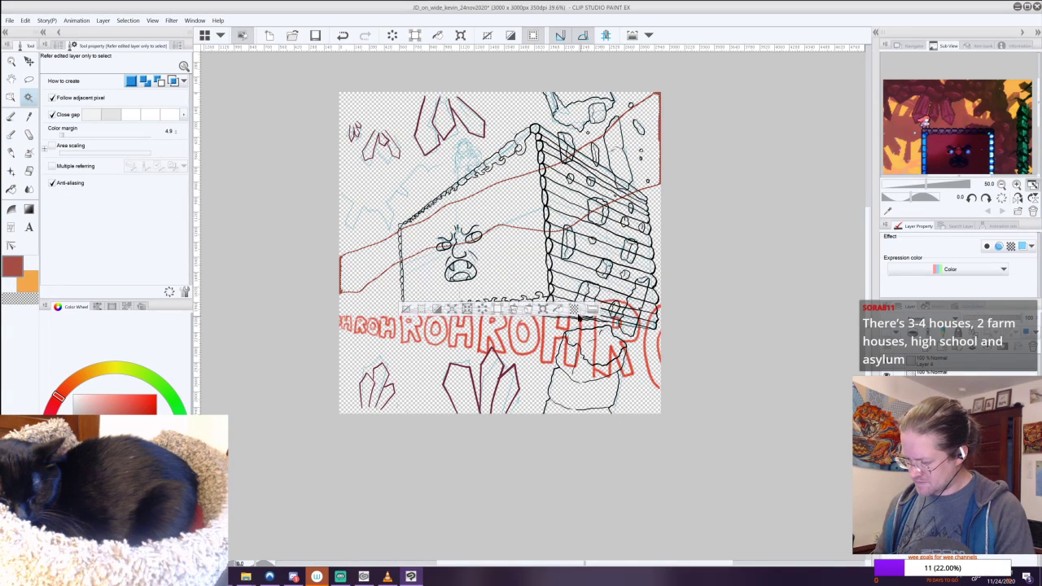
left_click(558, 310)
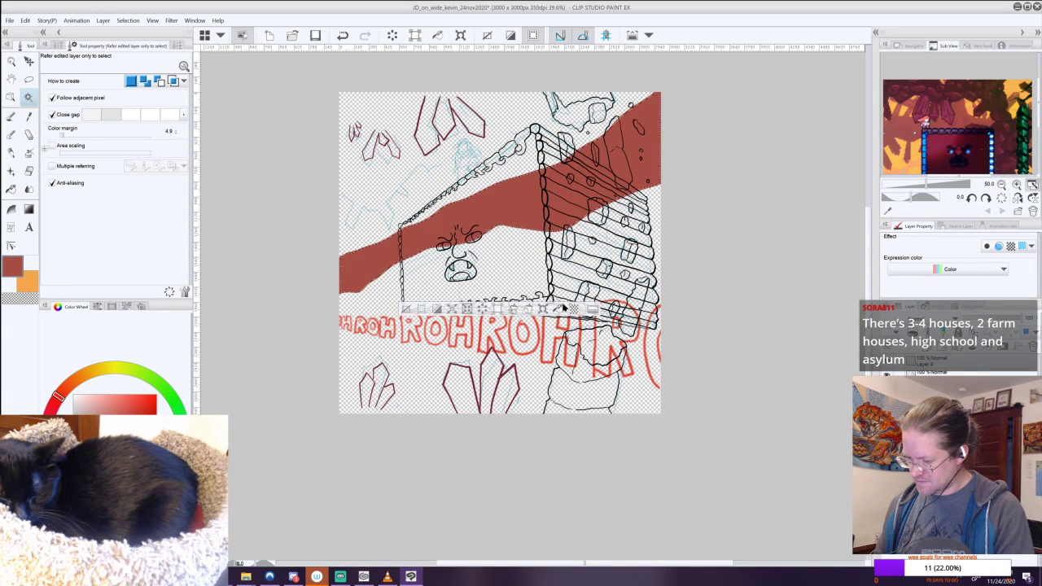
left_click(406, 309)
Outline reddish-brown branches hanging beneath the band beside the building's lower corner, plus short stubs rising from the band's narrow end.
key("b")
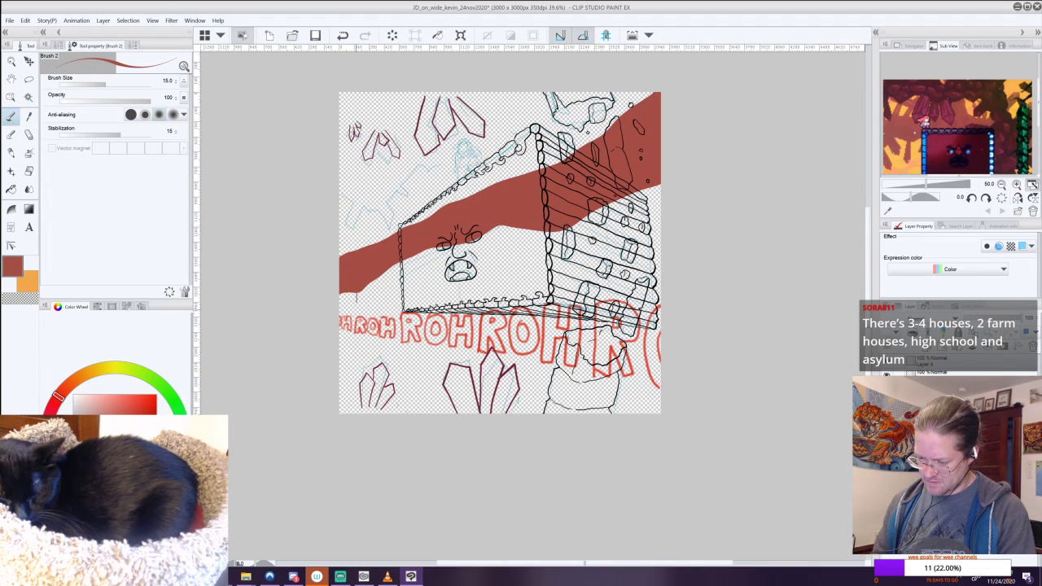
mouse_move(363, 317)
left_mouse_down()
mouse_move(358, 294)
mouse_move(377, 299)
mouse_move(384, 290)
mouse_move(371, 281)
mouse_move(398, 310)
left_mouse_up()
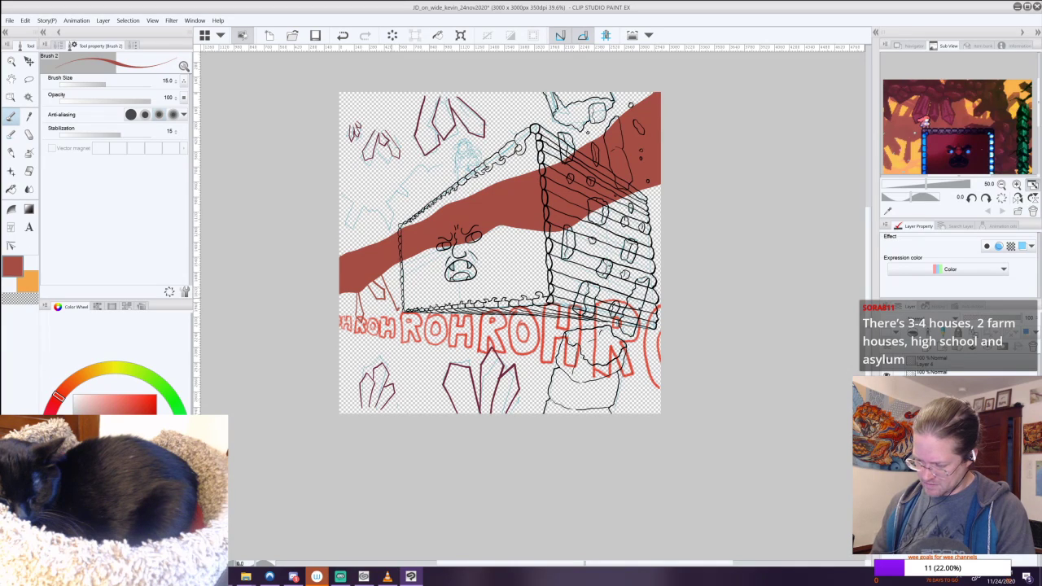
left_click_drag(404, 313, 385, 280)
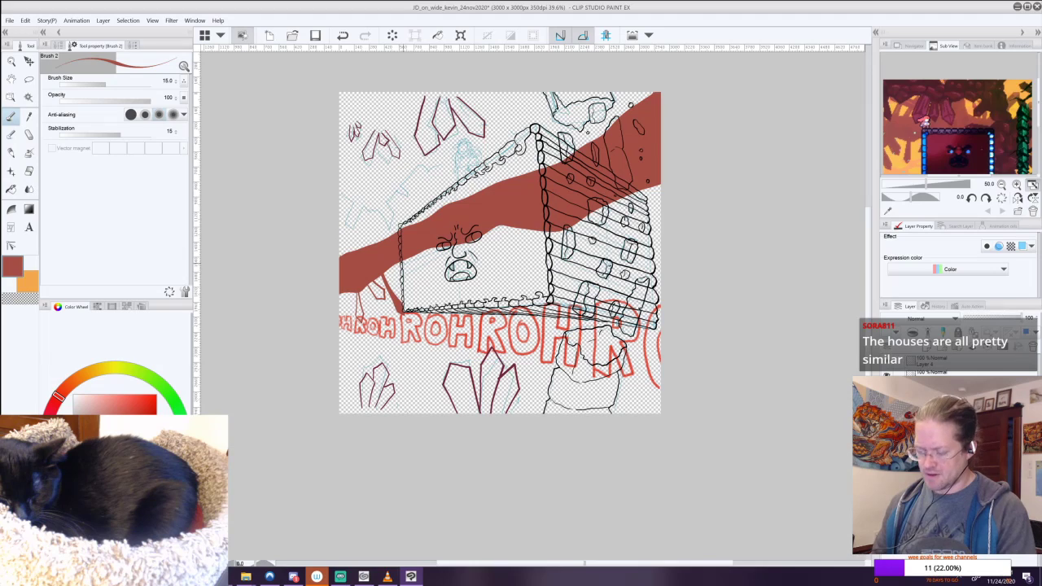
left_click_drag(343, 292, 342, 317)
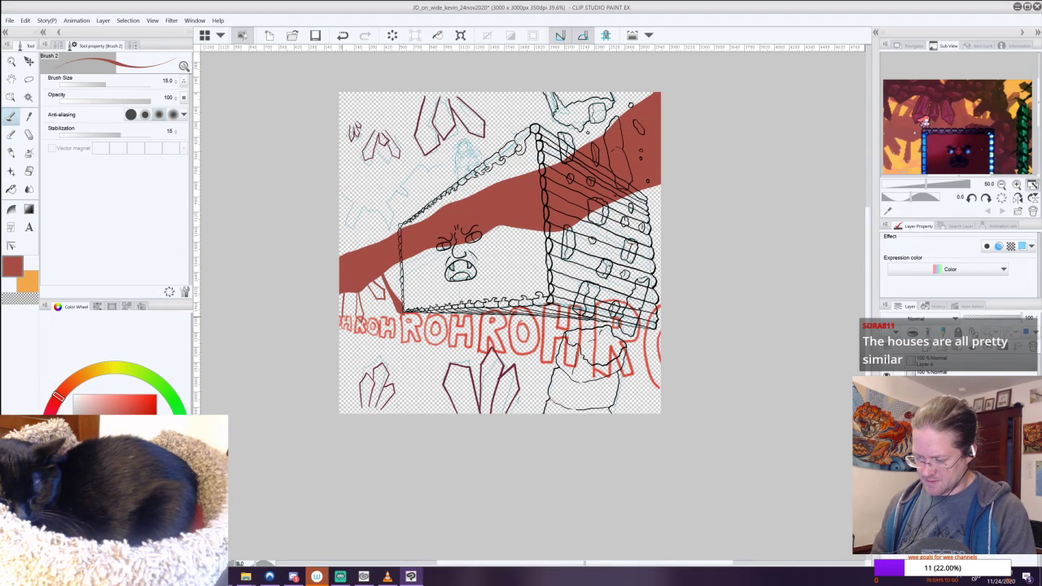
key("ctrl+z")
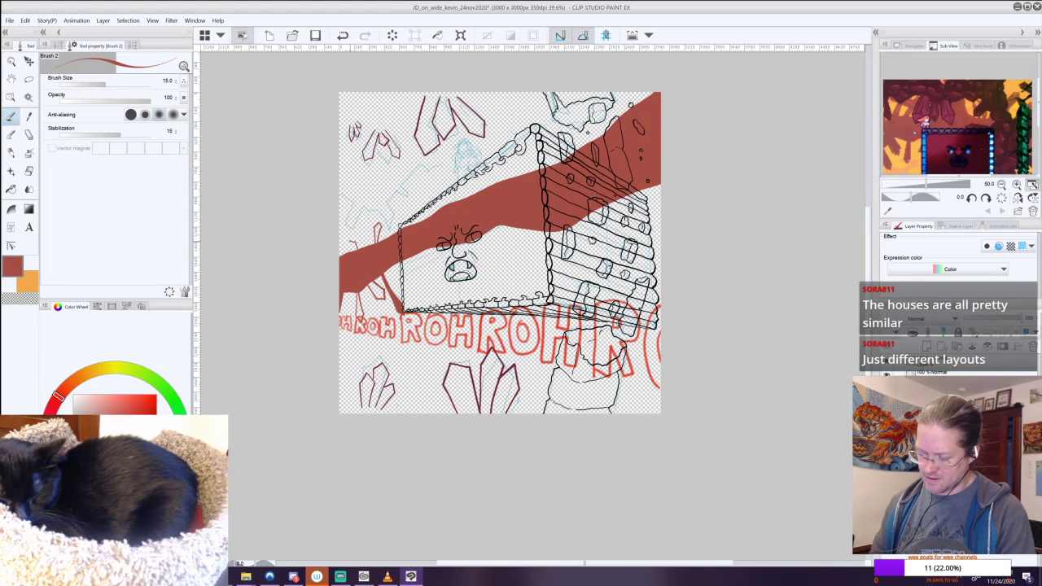
Outline upright branch stubs along the building's sloping roofline, near its peak and behind its side wall, plus one below the band at the canvas edge.
mouse_move(409, 204)
left_mouse_down()
mouse_move(403, 225)
mouse_move(413, 224)
left_mouse_up()
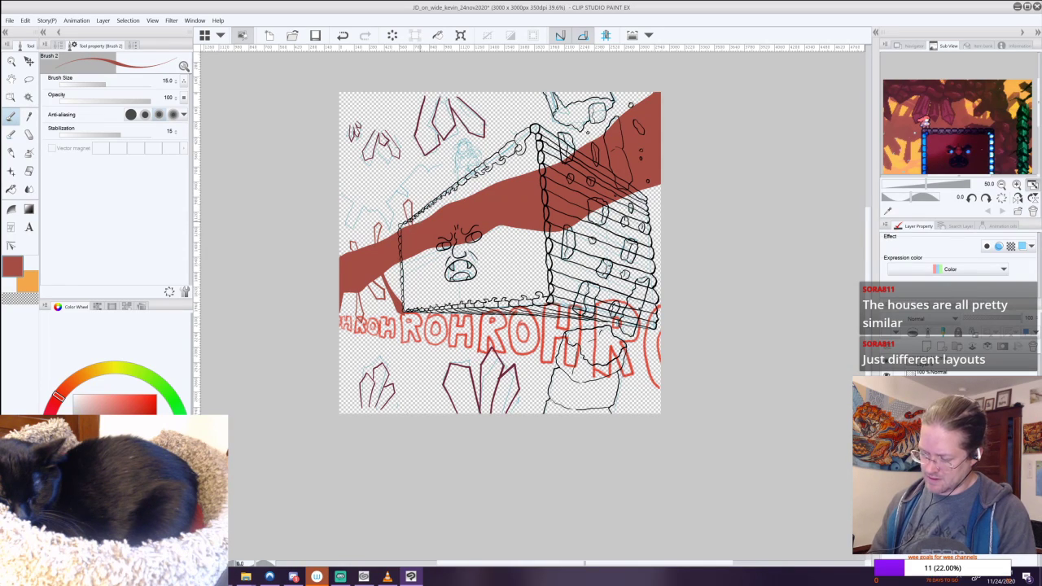
mouse_move(421, 189)
left_mouse_down()
mouse_move(419, 220)
mouse_move(390, 235)
left_mouse_up()
key("ctrl+z")
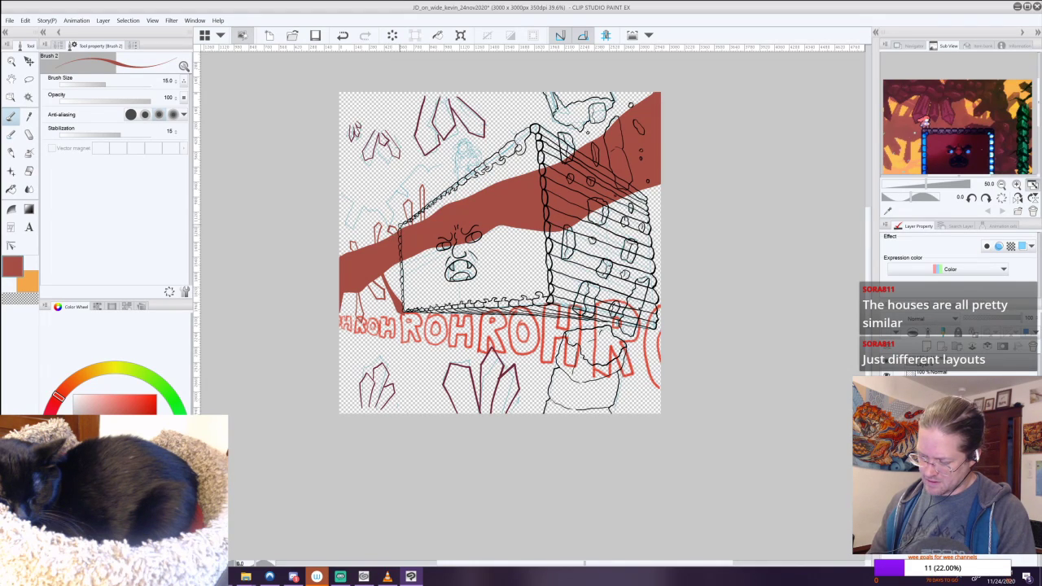
mouse_move(443, 196)
left_mouse_down()
mouse_move(448, 155)
mouse_move(459, 201)
mouse_move(505, 135)
mouse_move(521, 130)
mouse_move(514, 178)
left_mouse_up()
key("ctrl+z")
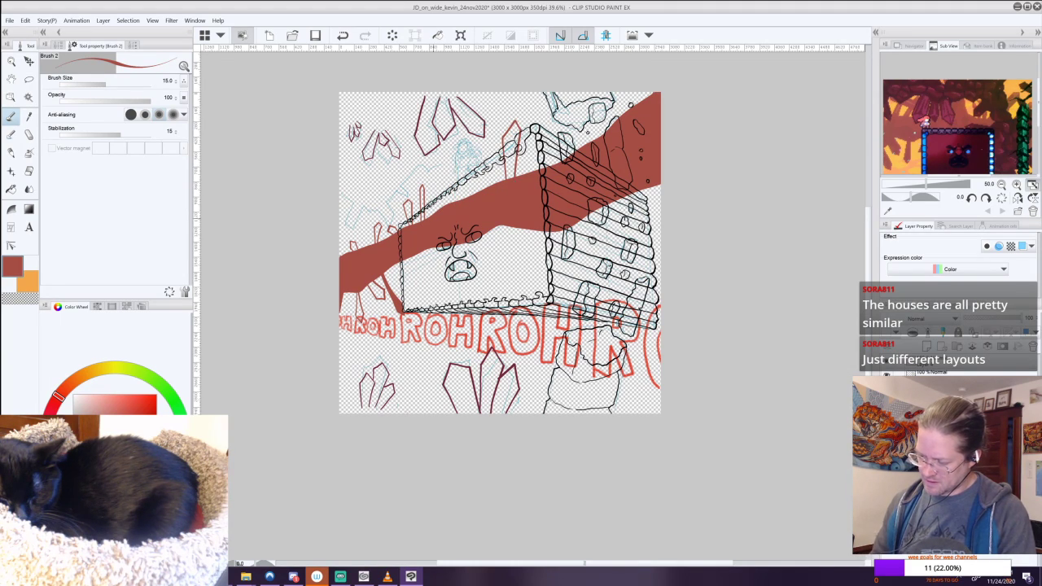
mouse_move(435, 207)
left_mouse_down()
mouse_move(438, 193)
mouse_move(442, 209)
left_mouse_up()
key("ctrl+z")
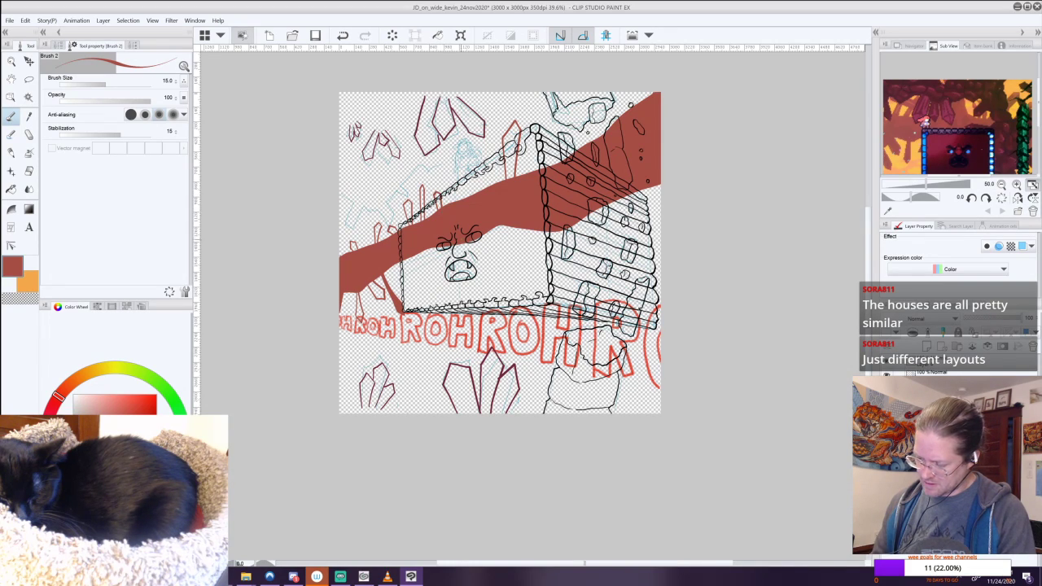
mouse_move(580, 148)
left_mouse_down()
mouse_move(589, 112)
mouse_move(595, 137)
left_mouse_up()
mouse_move(645, 194)
left_mouse_down()
mouse_move(635, 225)
mouse_move(643, 177)
left_mouse_up()
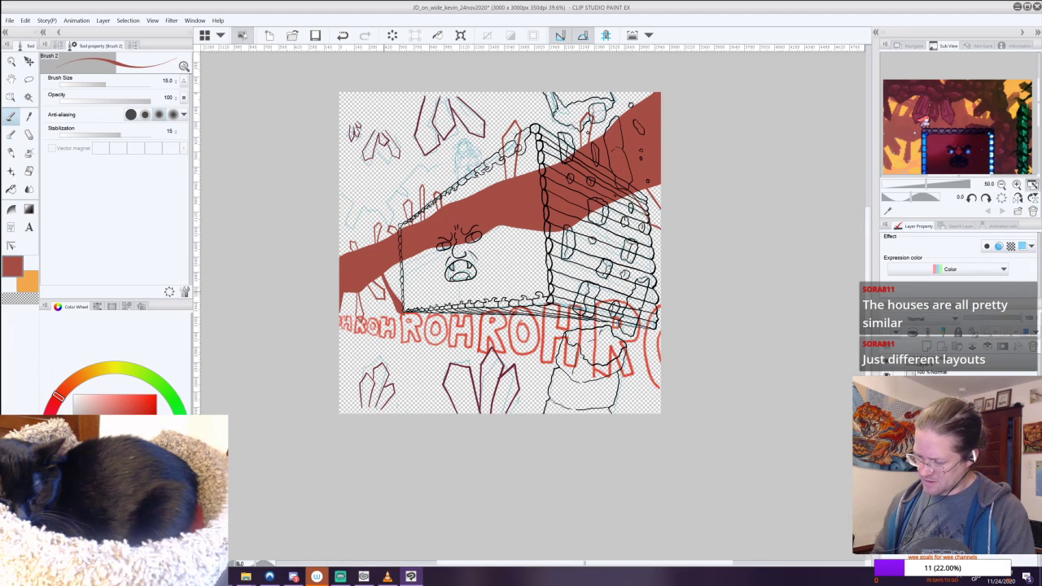
left_click(28, 97)
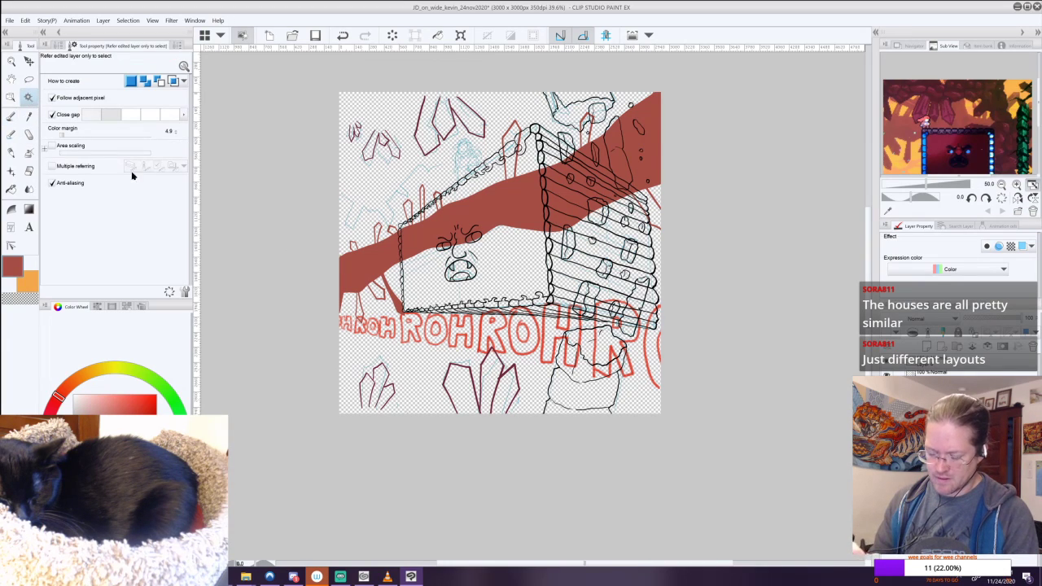
left_click(376, 293)
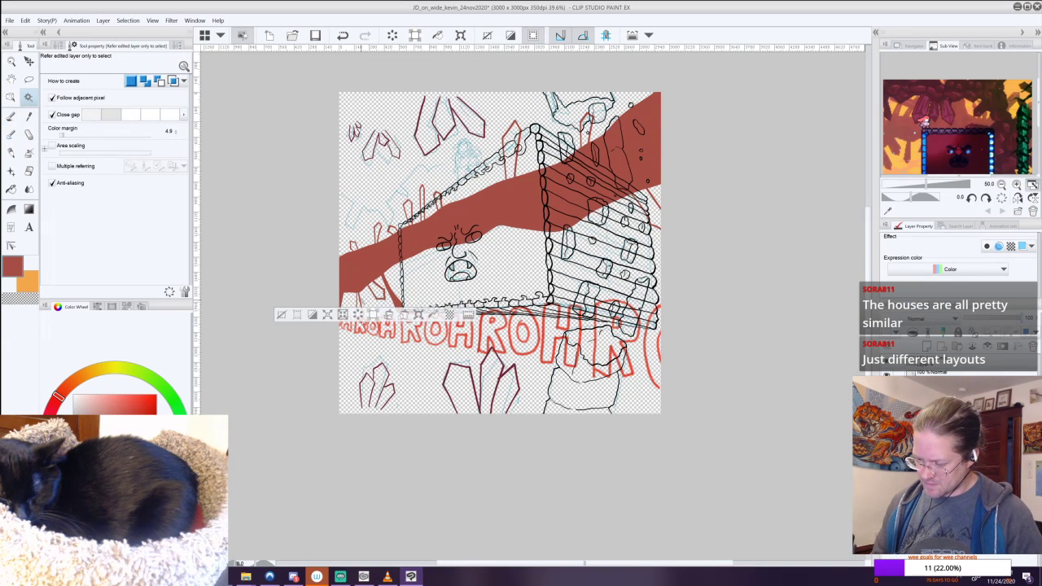
left_click(359, 307)
left_click(354, 248)
left_click(378, 234)
left_click(392, 231)
left_click(412, 208)
left_click(425, 199)
left_click(440, 197)
left_click(515, 138)
left_click(591, 128)
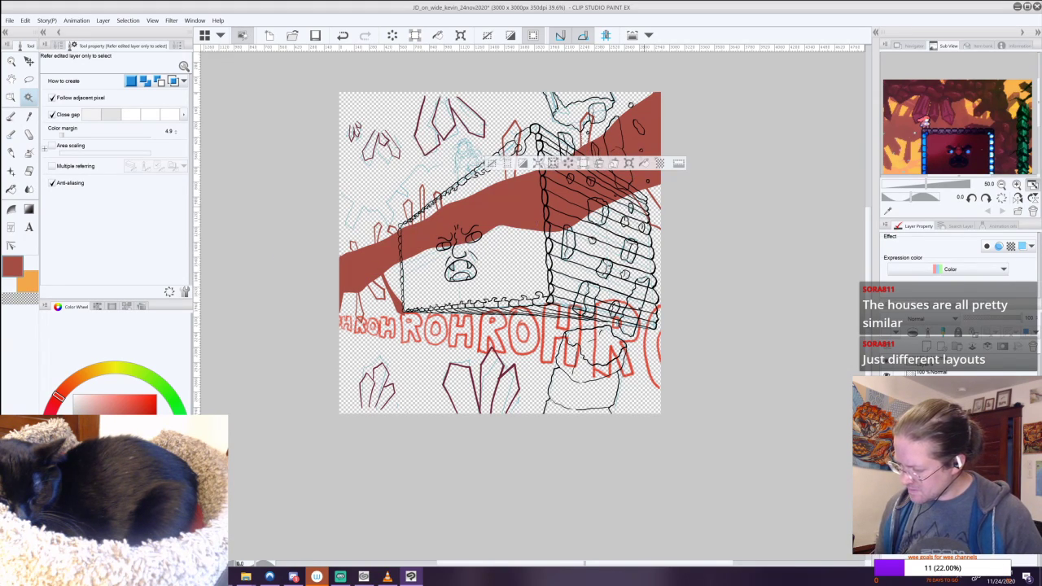
Select the insides of all outlined branches and stubs together, expand the selection by 2 px, fill them reddish brown and deselect.
left_click(602, 203)
left_click(601, 244)
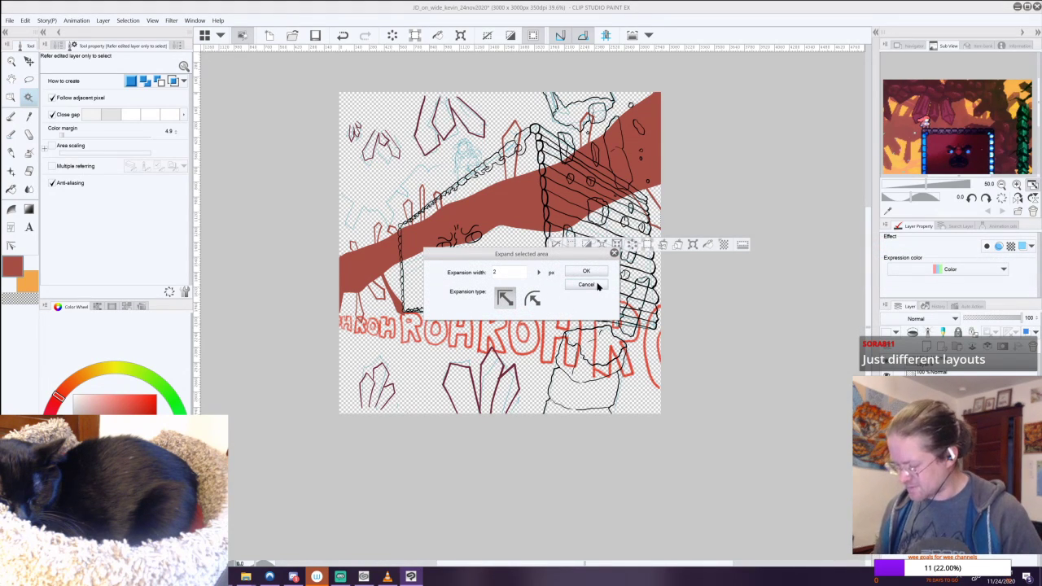
left_click(597, 285)
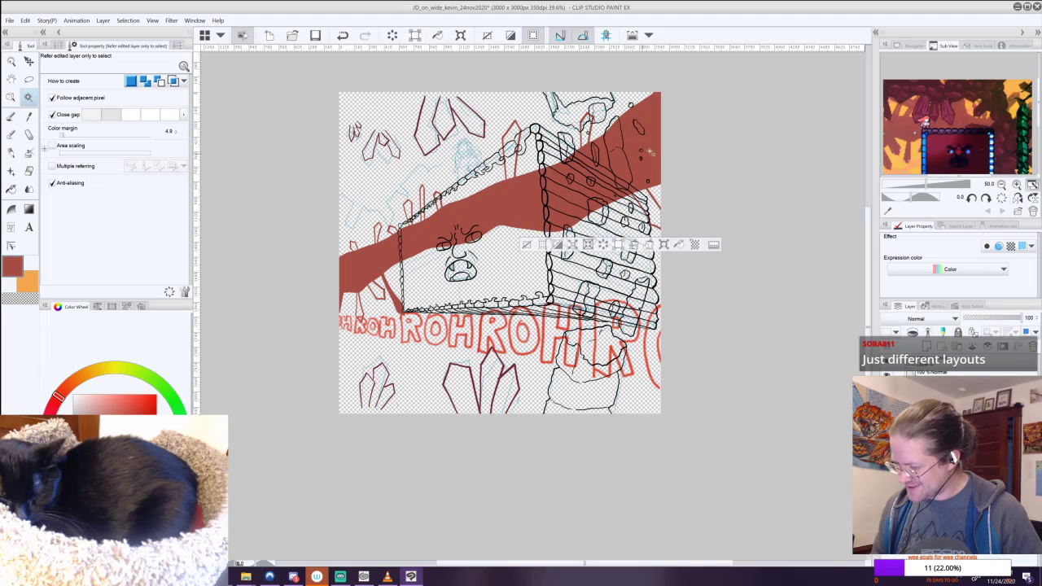
left_click(516, 138, "shift")
left_click(440, 203, "shift")
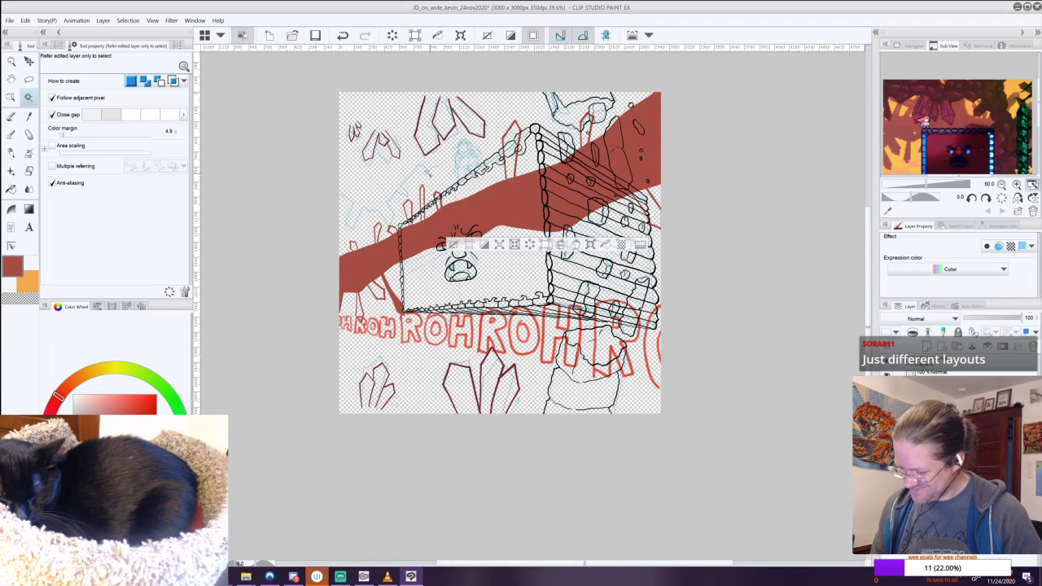
left_click(424, 195, "shift")
left_click(409, 210, "shift")
left_click(391, 233, "shift")
left_click(378, 227, "shift")
left_click(355, 245, "shift")
left_click(375, 282, "shift")
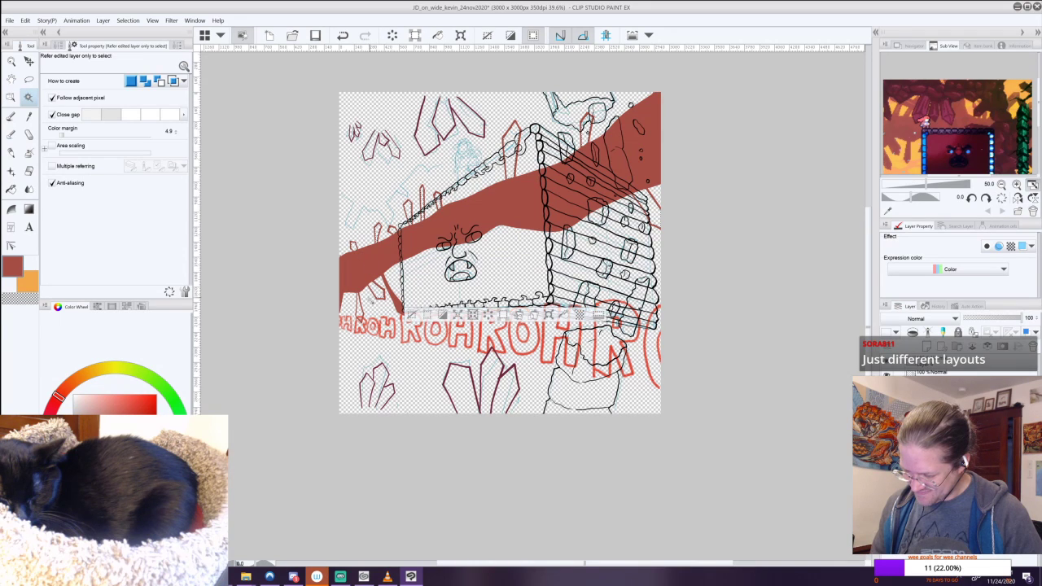
left_click(363, 309, "shift")
left_click(458, 337)
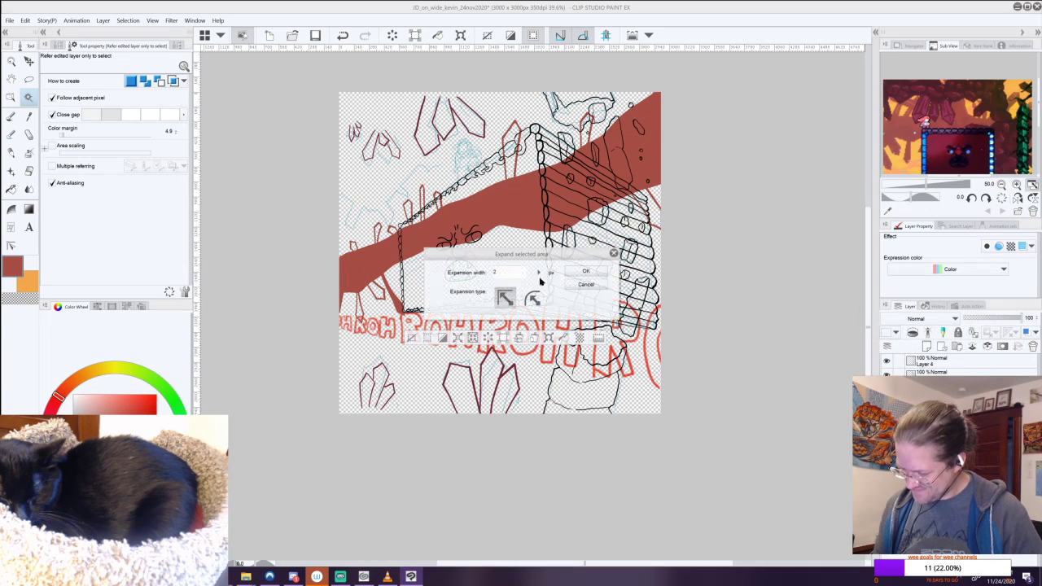
left_click(586, 272)
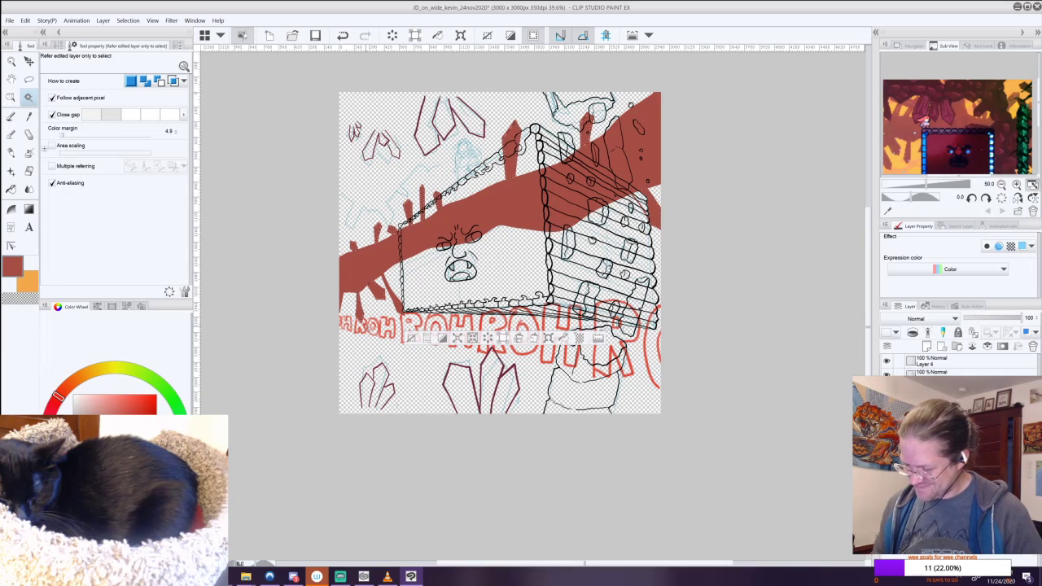
key("ctrl+d")
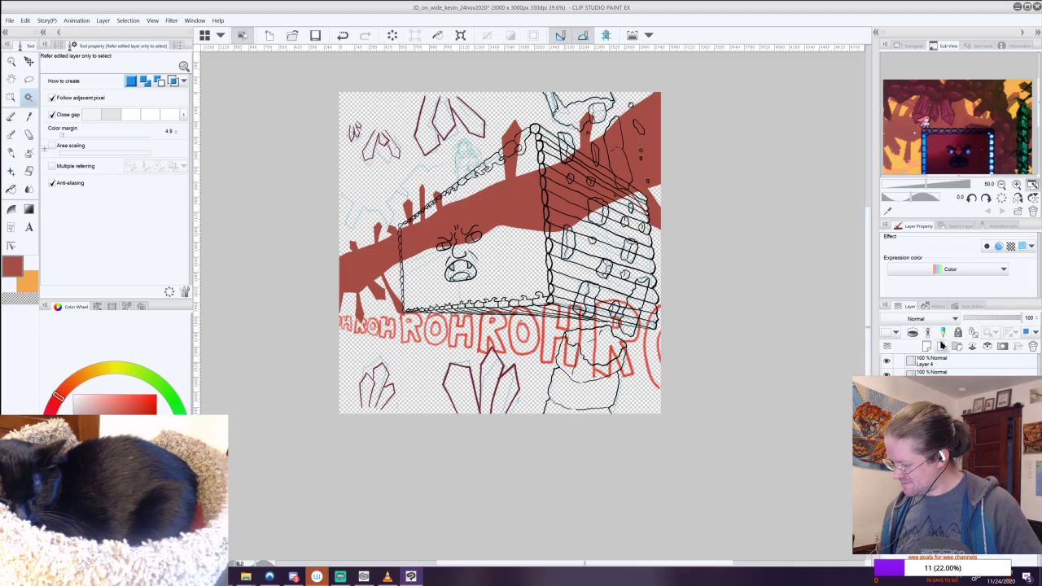
Choose the desert gradient and open its detailed settings.
left_click(29, 208)
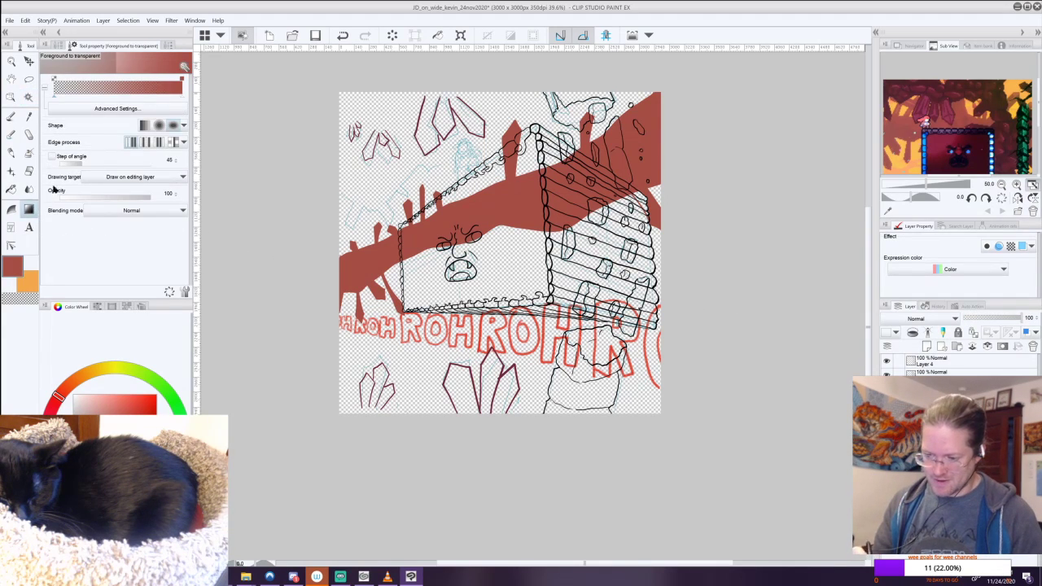
left_click(72, 45)
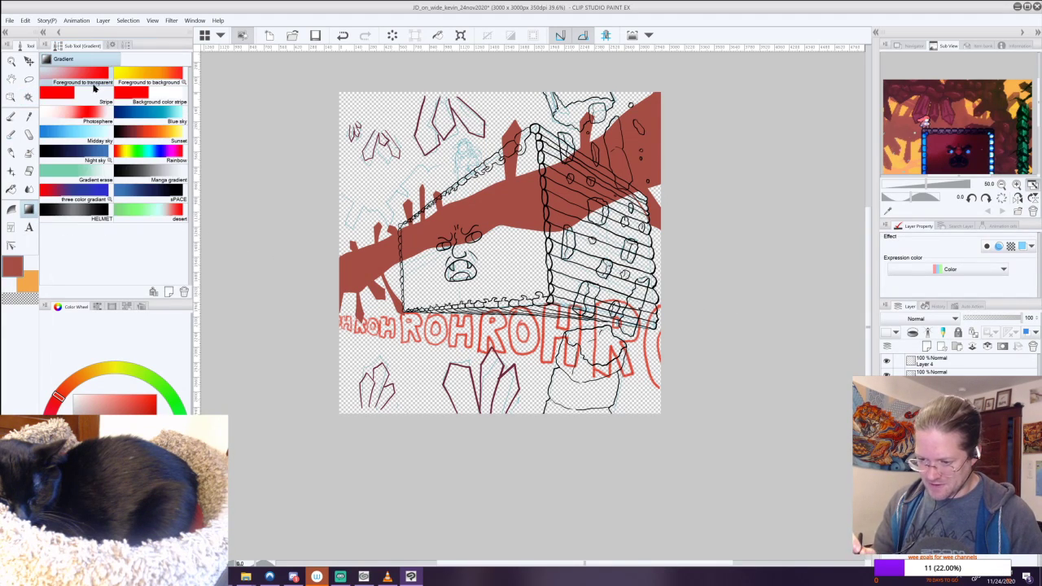
left_click(150, 214)
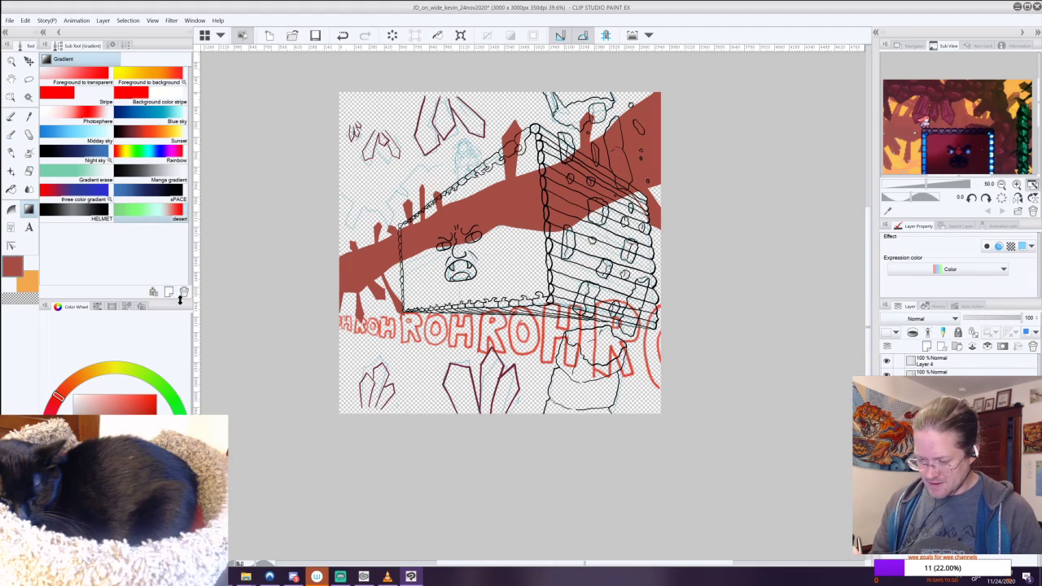
left_click(114, 45)
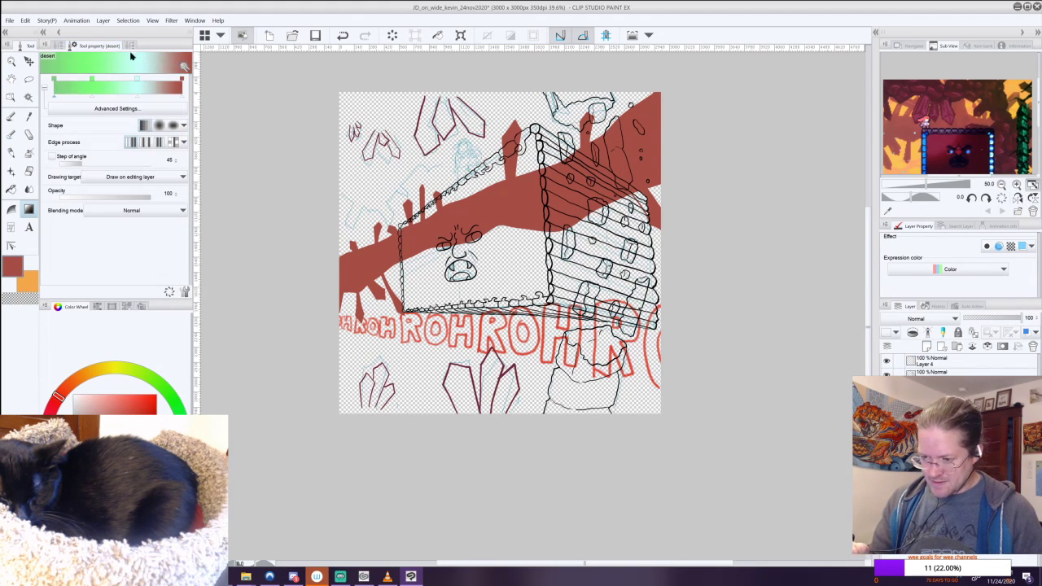
left_click(185, 291)
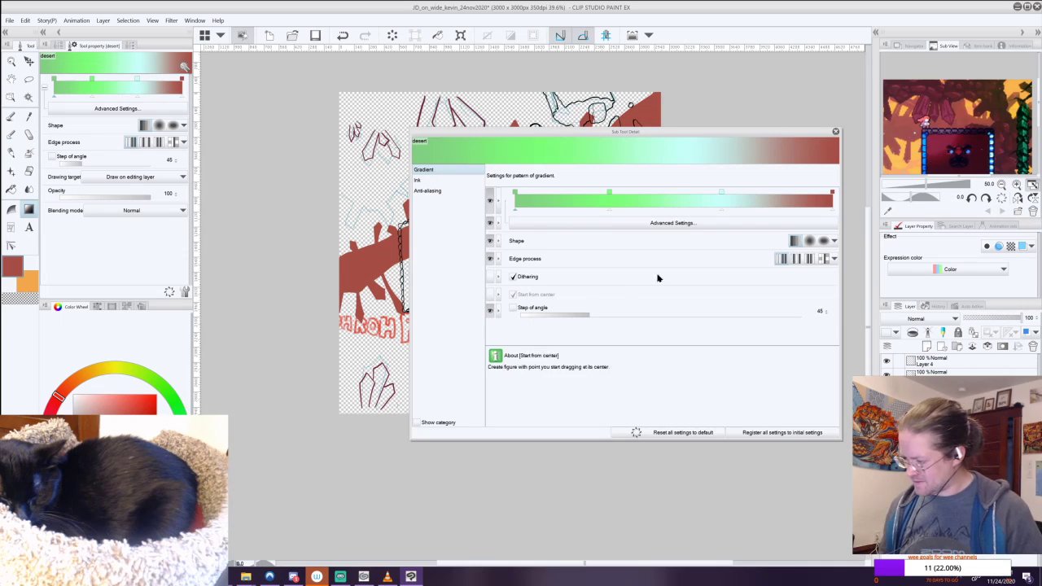
Sample the light orange of the reference image's background and assign it to the third colour node of the desert gradient.
key("i")
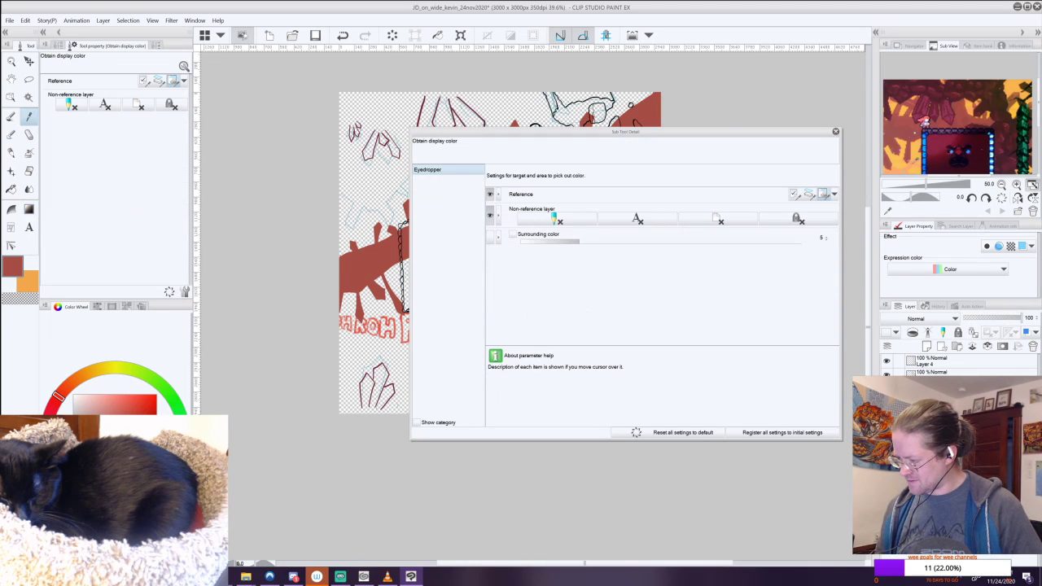
left_click(913, 162)
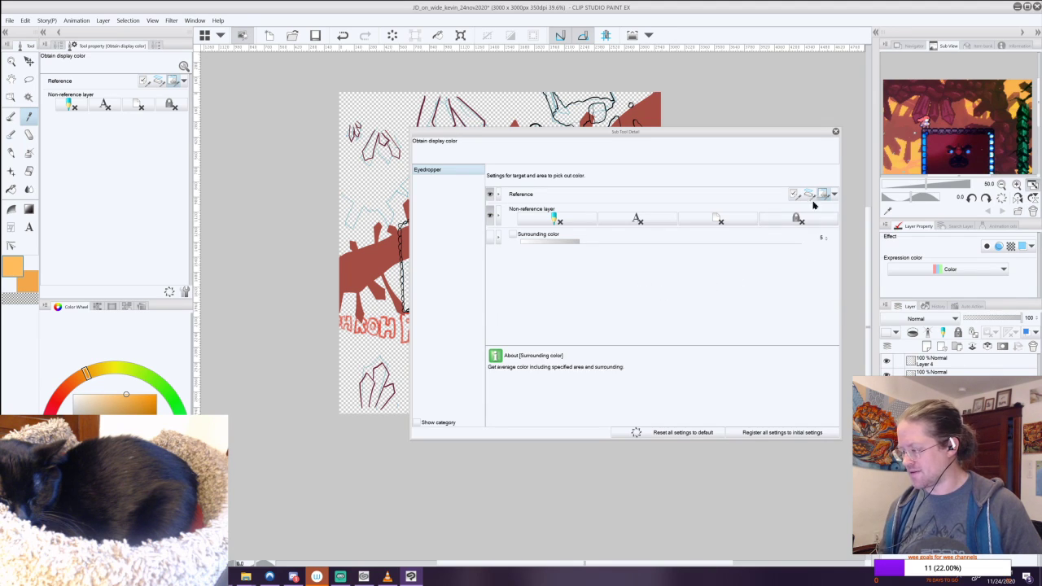
left_click(836, 131)
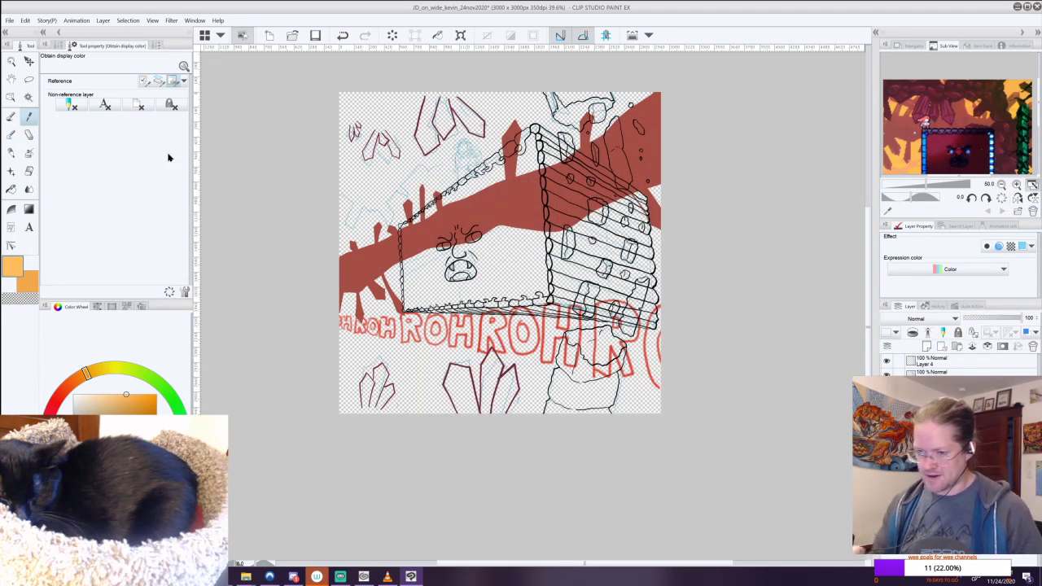
left_click(29, 209)
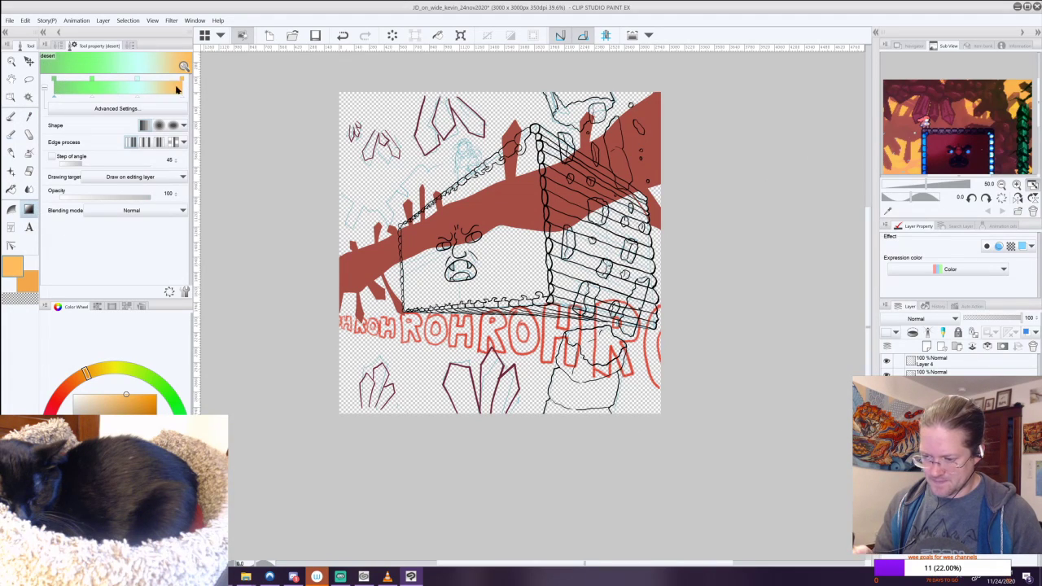
left_click(180, 293)
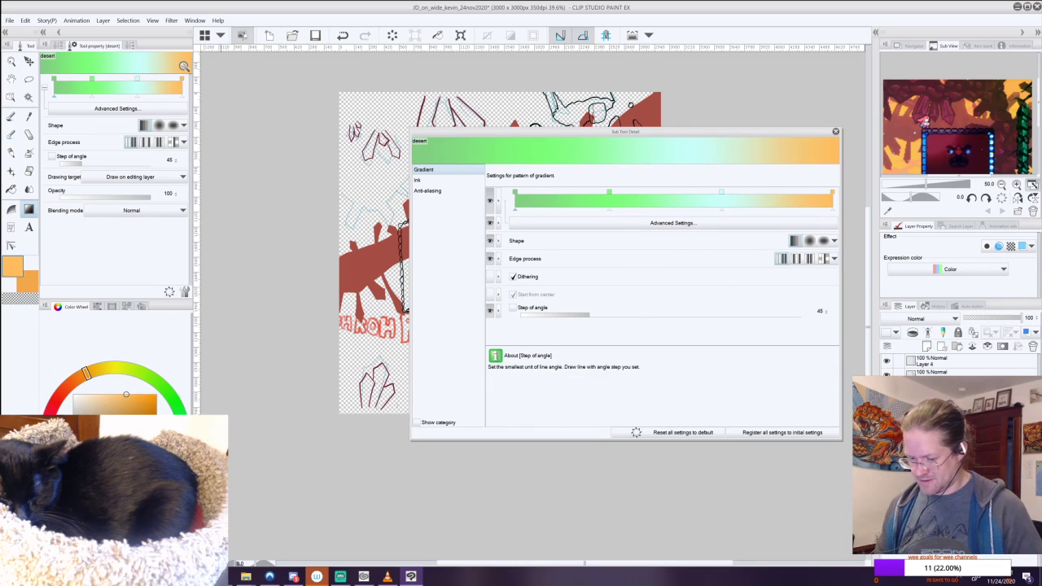
left_click(722, 193)
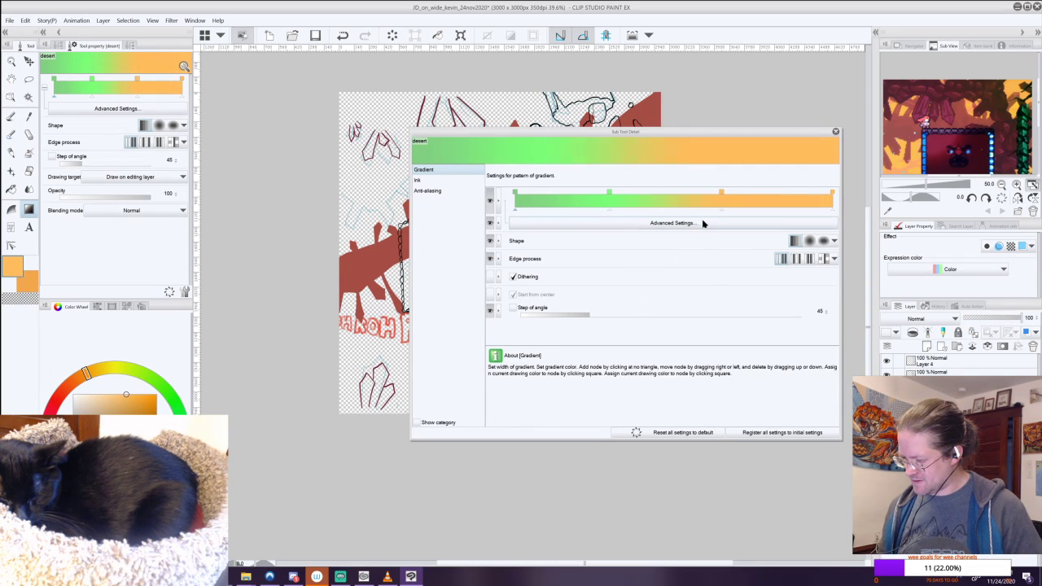
Colour the desert gradient's first two nodes light orange and its last node a muted salmon orange.
left_click(609, 192)
left_click(515, 193)
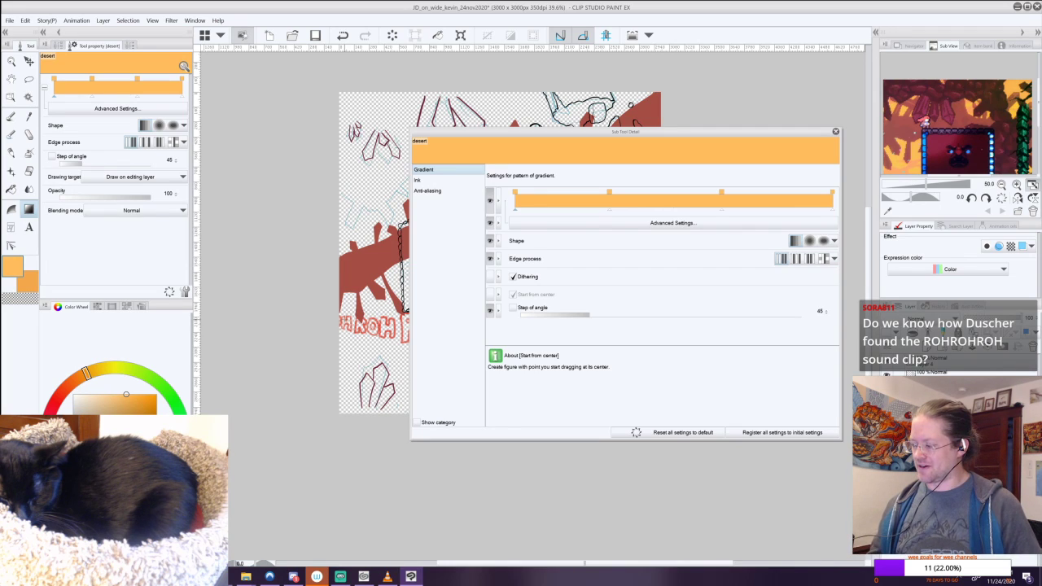
left_click_drag(956, 137, 949, 106)
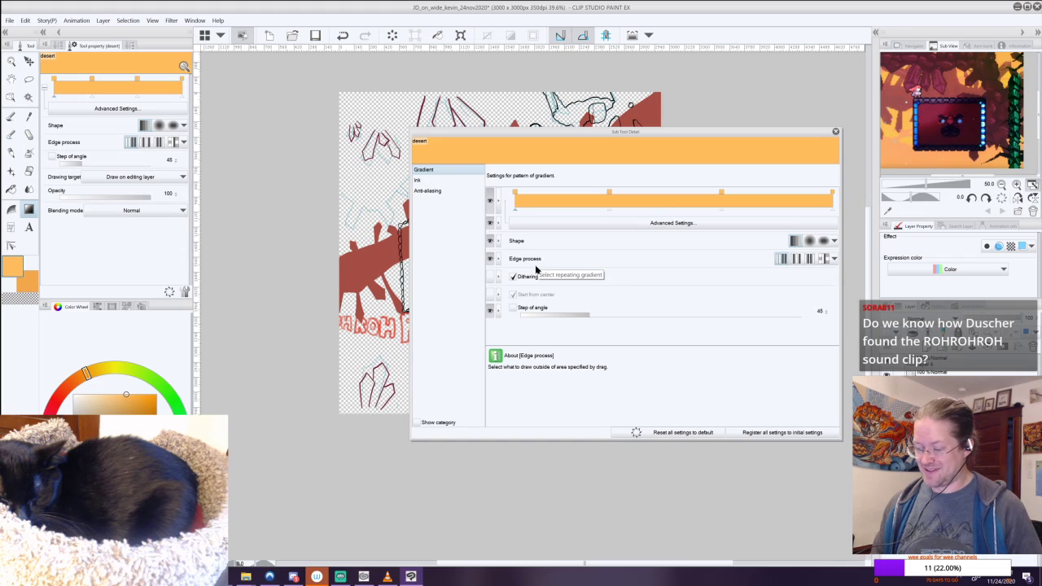
left_click_drag(94, 385, 68, 386)
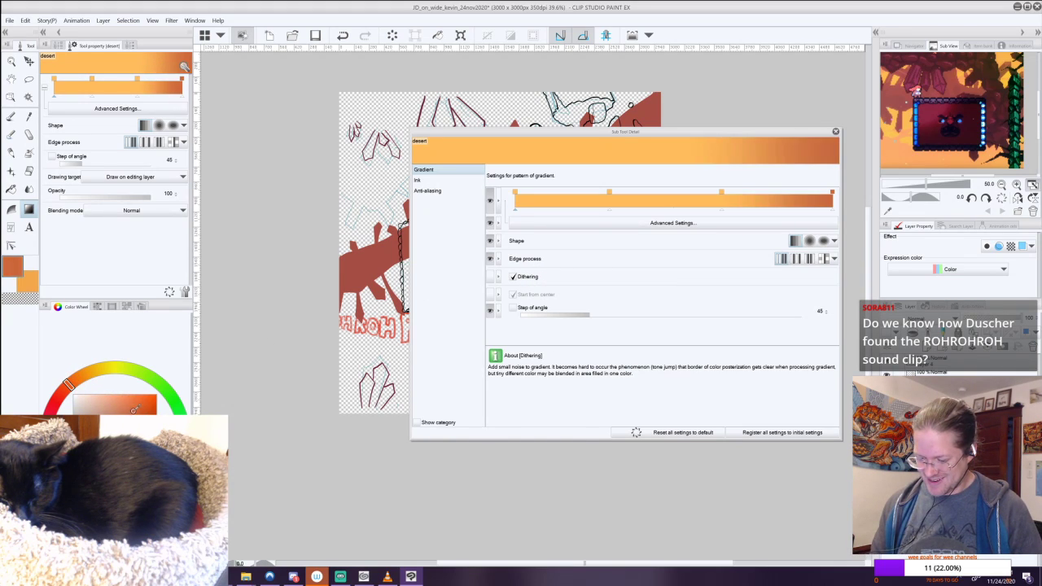
left_click_drag(136, 407, 140, 411)
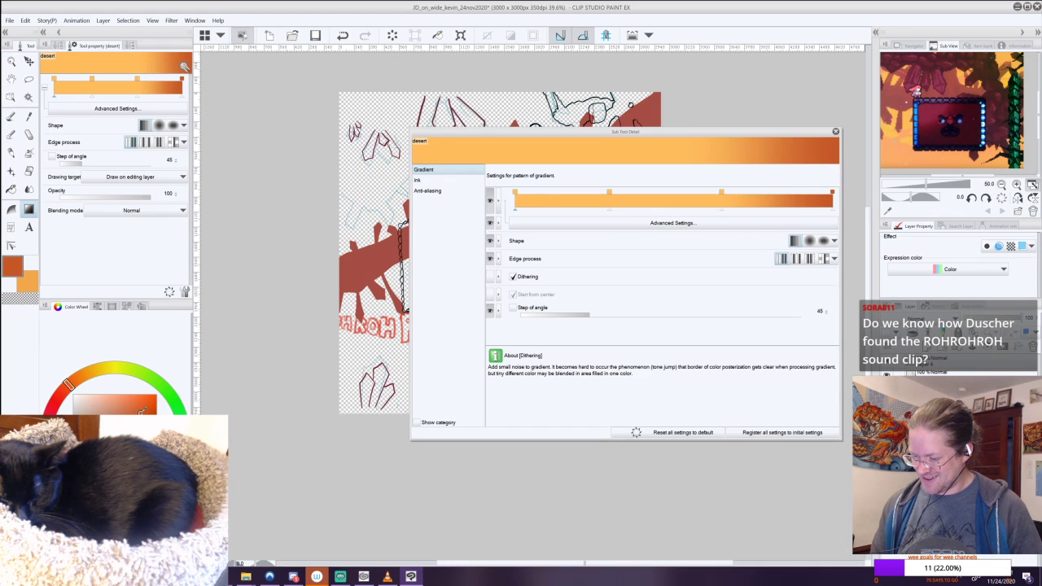
left_click_drag(137, 407, 121, 402)
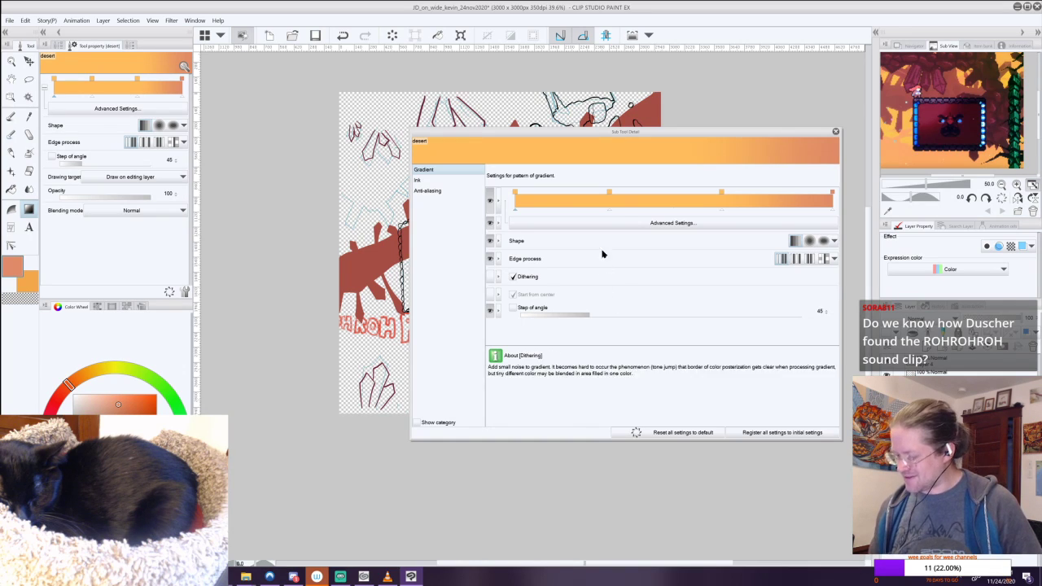
Reduce the gradient to three nodes: salmon orange at the start, light orange near the middle and yellow-green at the end.
left_click_drag(609, 214, 640, 266)
left_click_drag(723, 214, 689, 216)
left_click(519, 189)
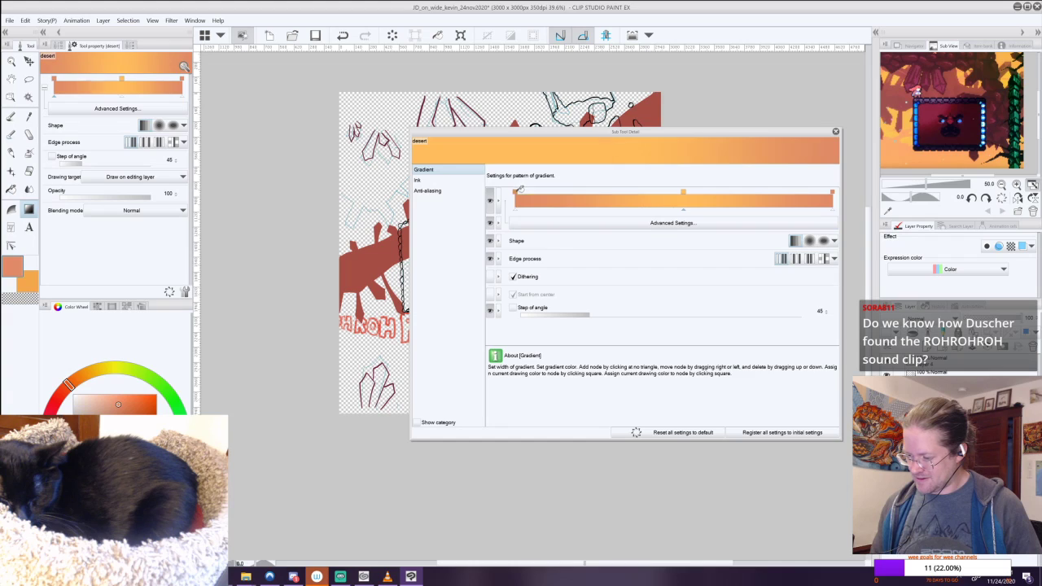
left_click(112, 375)
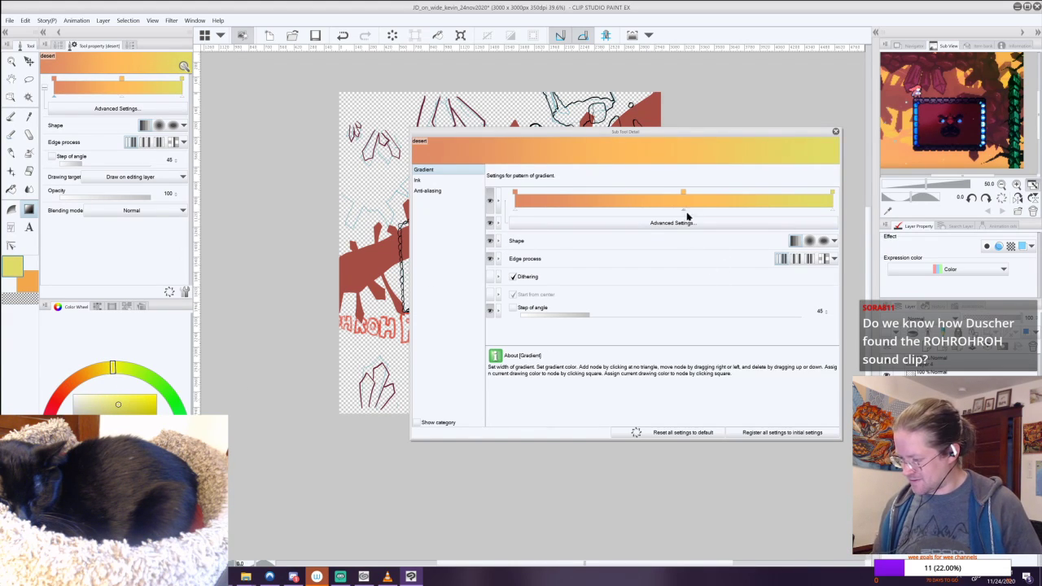
left_click_drag(684, 215, 669, 215)
Register the desert gradient's current settings as its initial settings and close its detailed settings.
left_click(760, 432)
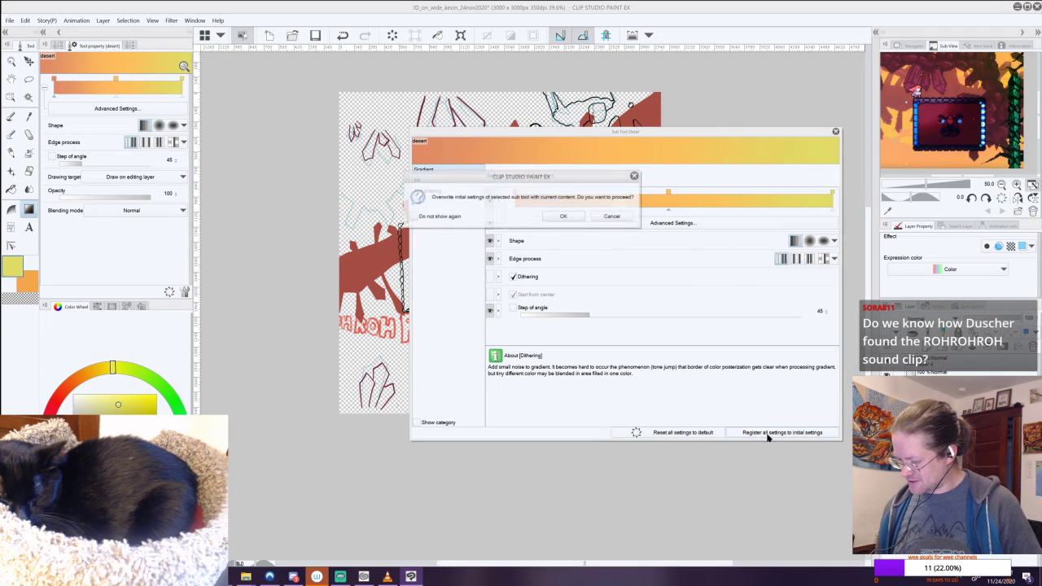
left_click(567, 220)
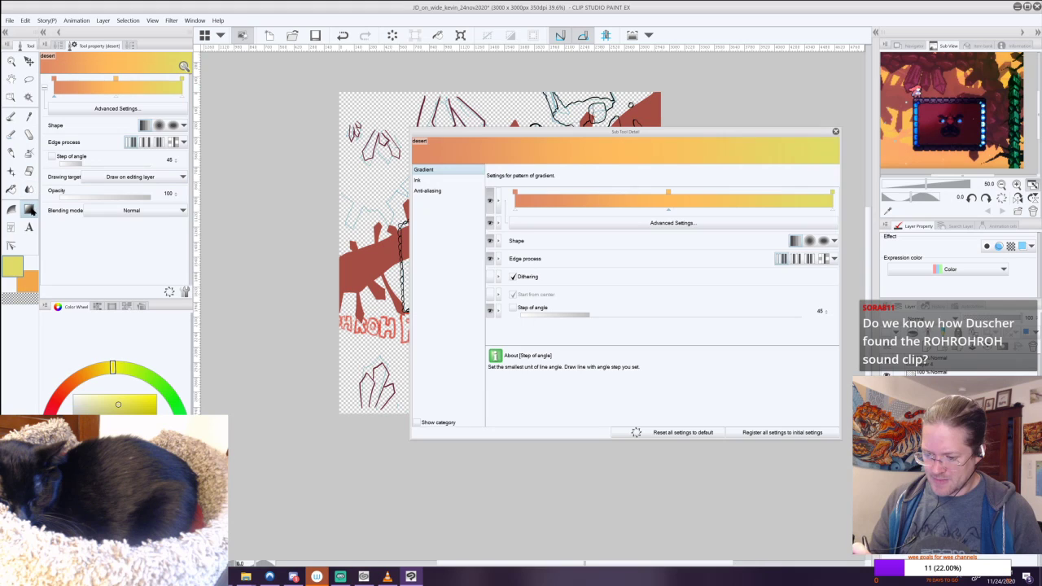
left_click(835, 132)
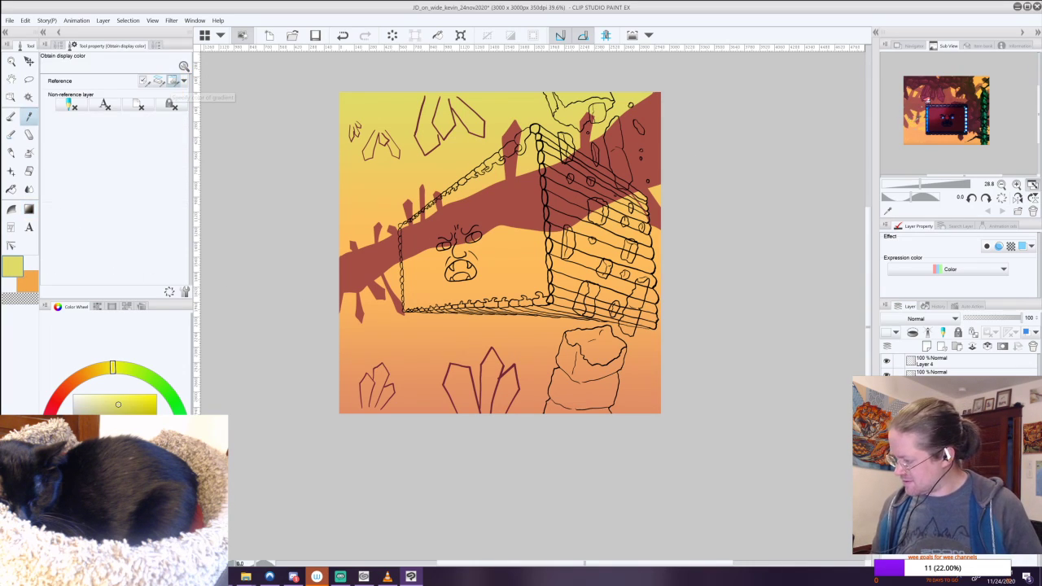
Sample a reddish brown from the reference image, choose the Paint and apply brush at size 99.8 and activate the orange sub colour.
left_click(913, 103)
left_click(11, 134)
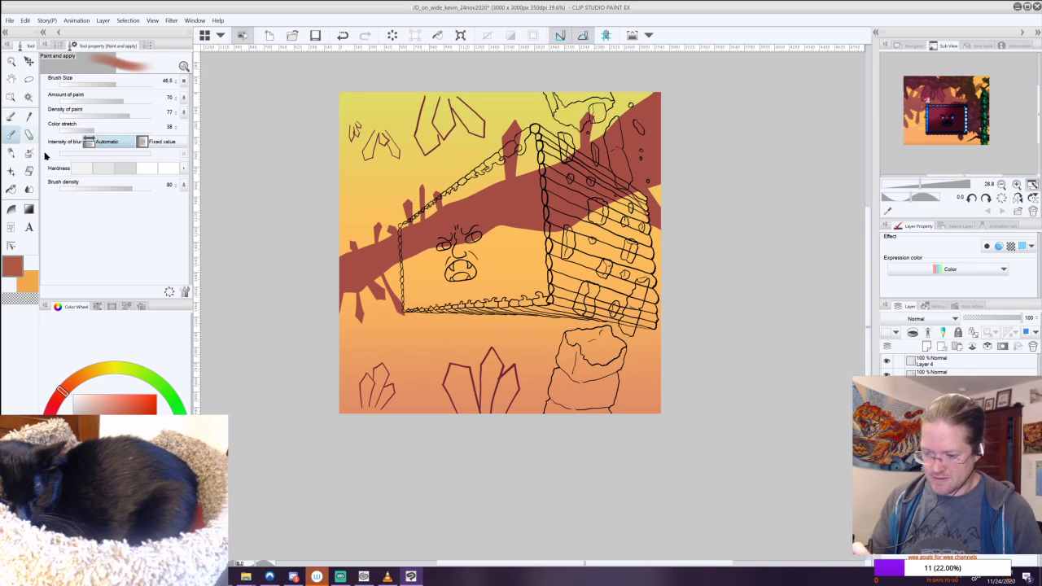
left_click(28, 98)
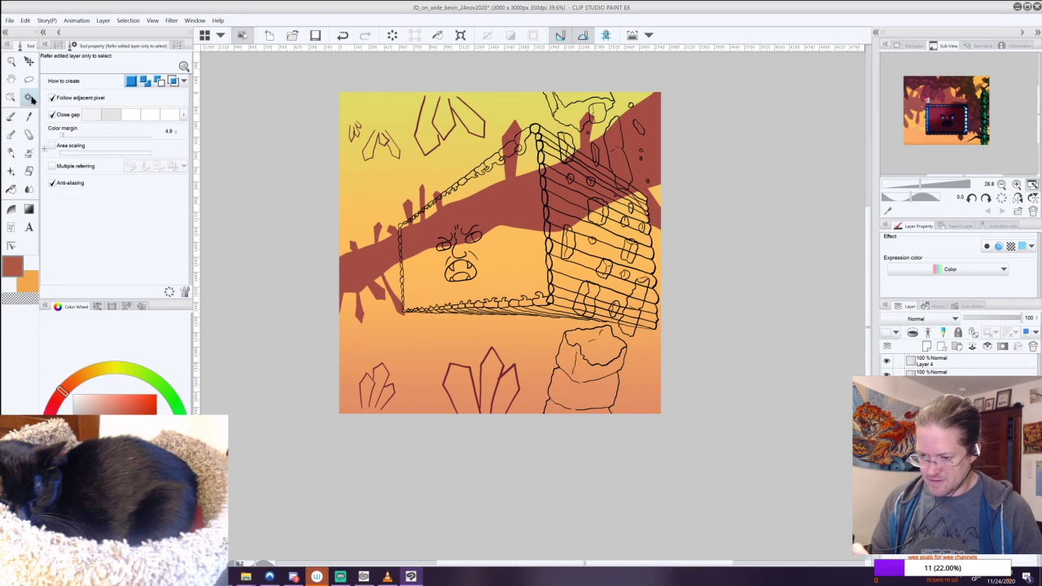
left_click(11, 117)
left_click(13, 135)
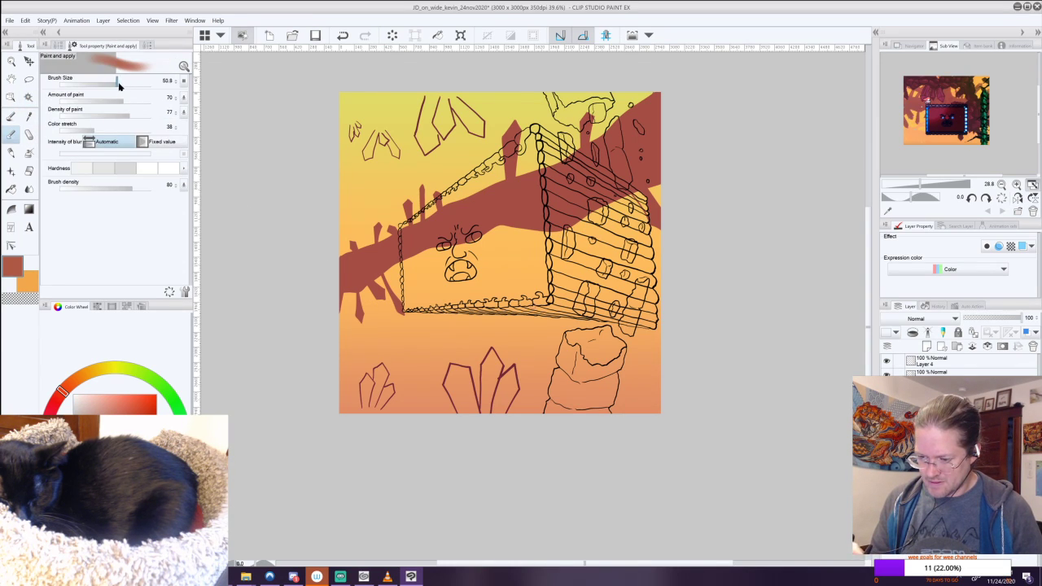
left_click(34, 283)
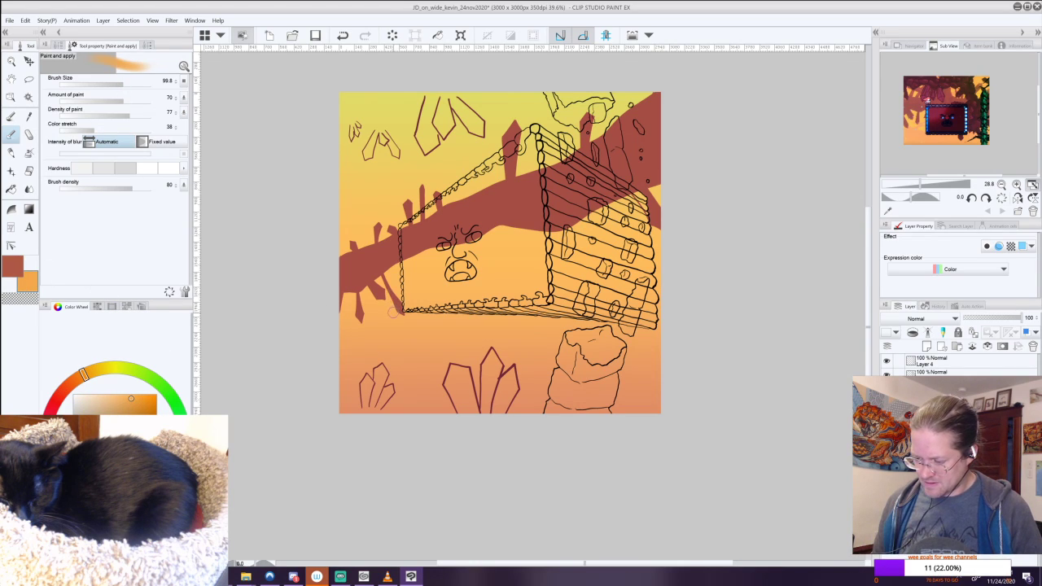
Sample the reference's light orange and blend it softly into the background below the building with the Paint and apply brush at size 296.1.
key("i")
left_click(908, 127)
left_click(905, 130)
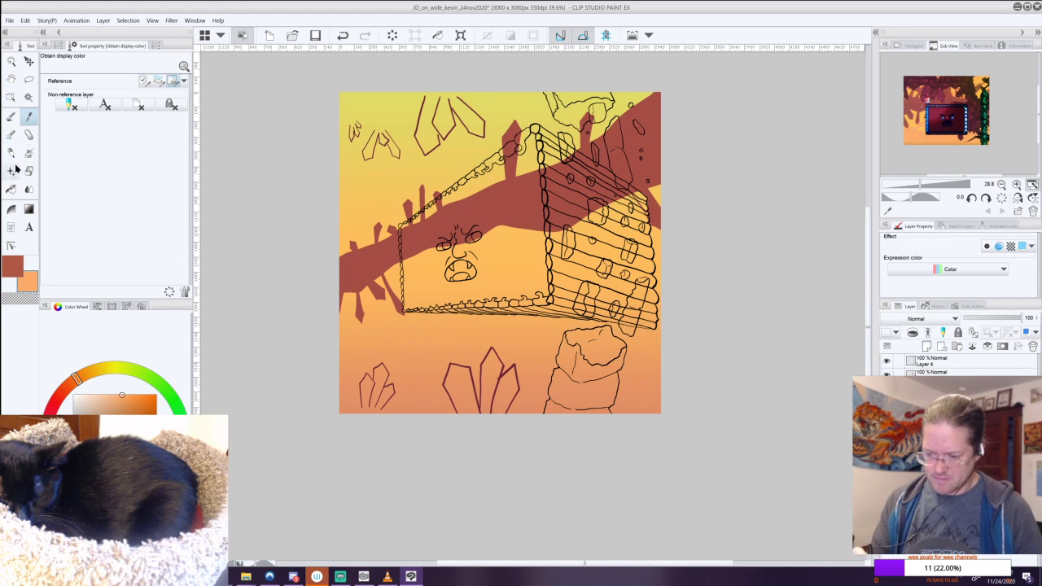
left_click(12, 136)
left_click_drag(129, 86, 135, 87)
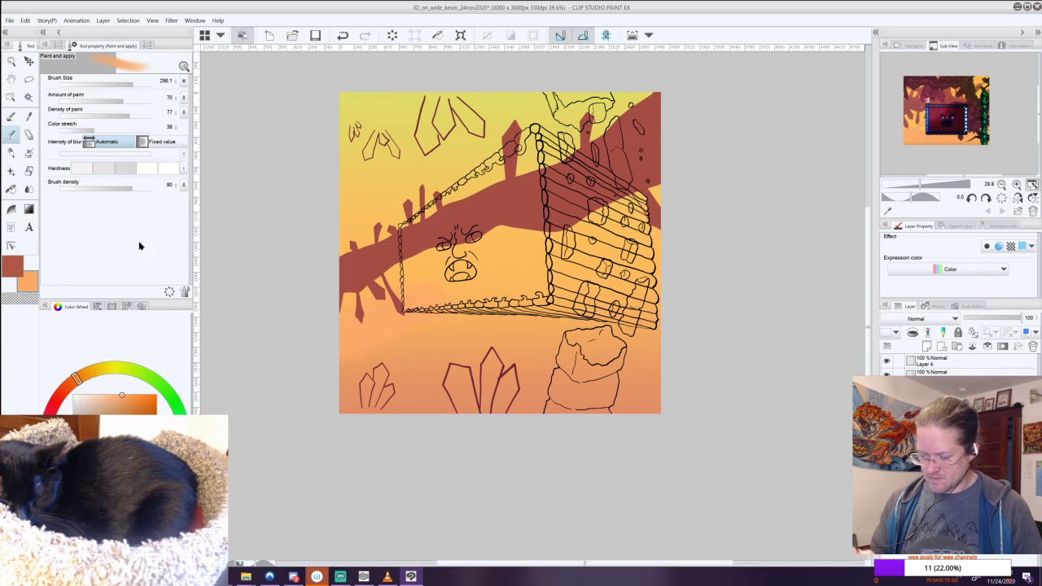
Pick a warm yellow and brush soft, cloud-like streaks across the gradient background around the building.
left_click(110, 373)
mouse_move(401, 322)
left_mouse_down()
mouse_move(351, 339)
mouse_move(429, 301)
mouse_move(332, 340)
mouse_move(467, 309)
left_mouse_up()
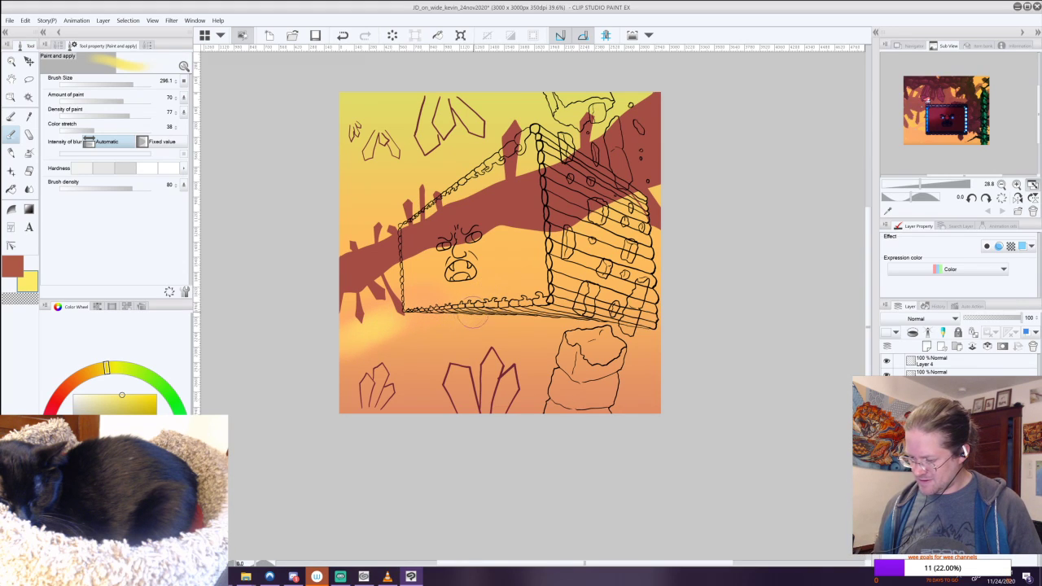
mouse_move(472, 307)
left_mouse_down()
mouse_move(520, 292)
mouse_move(462, 321)
mouse_move(492, 321)
mouse_move(550, 281)
left_mouse_up()
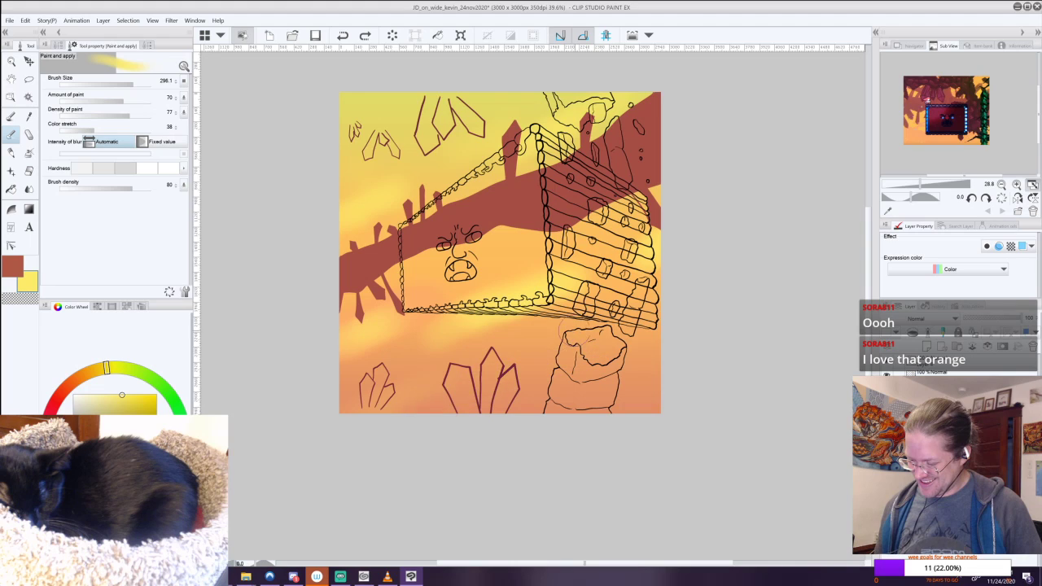
Set the Paint and apply brush to size 62.4, amount of paint 61 and density of paint 64.
left_click_drag(128, 84, 122, 82)
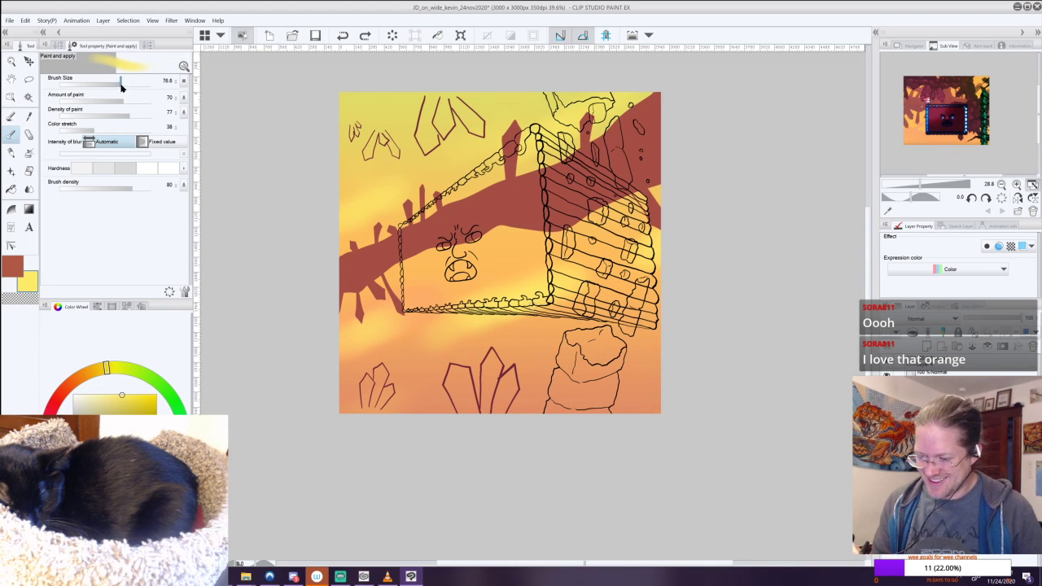
left_click_drag(392, 289, 397, 297)
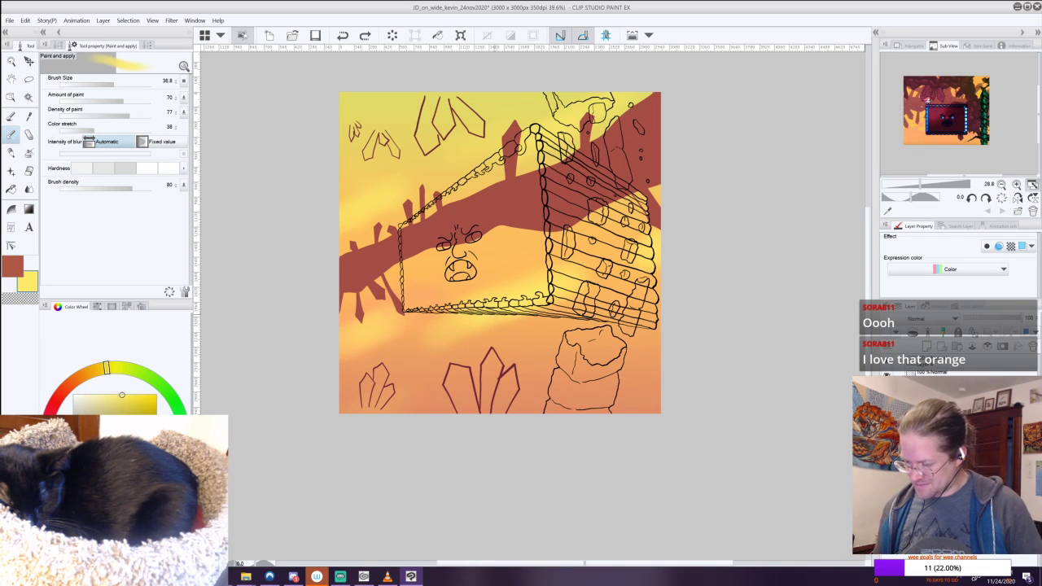
left_click_drag(116, 84, 118, 115)
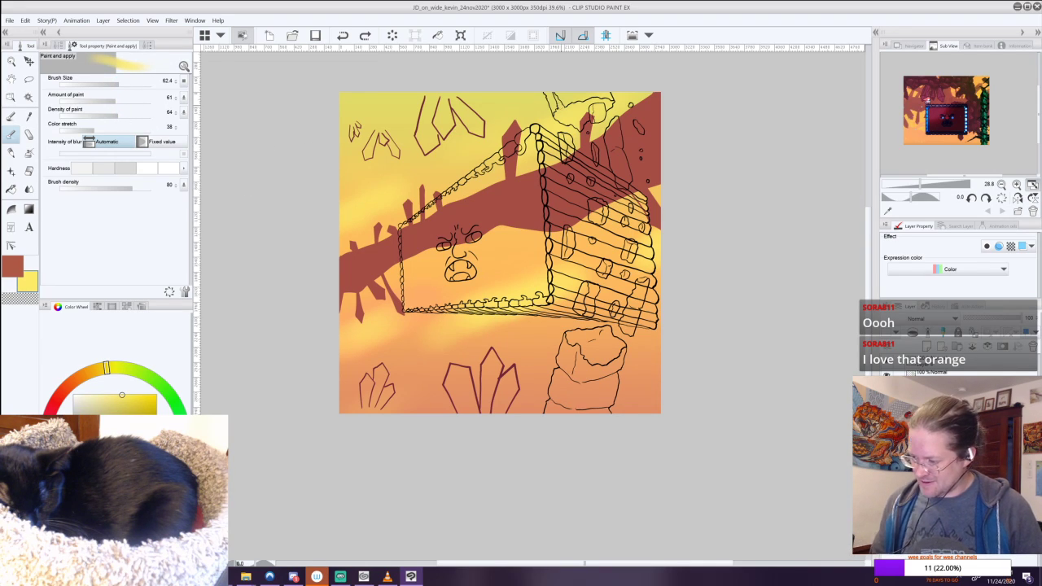
Brush thin yellow and white light rays slanting down from beneath the building across the lower background.
left_click_drag(476, 245, 399, 405)
key("ctrl+z")
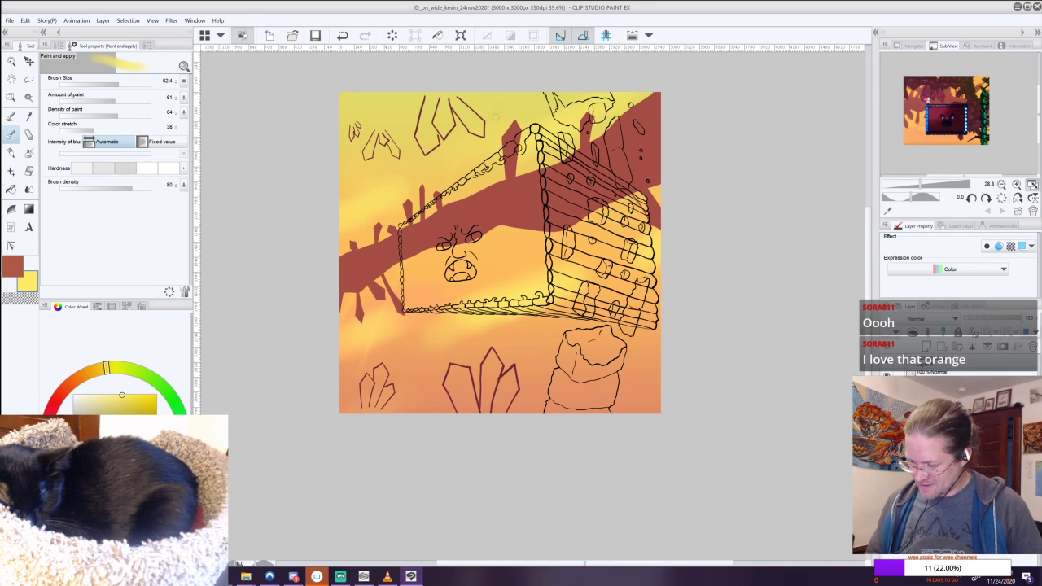
left_click_drag(399, 262, 348, 409)
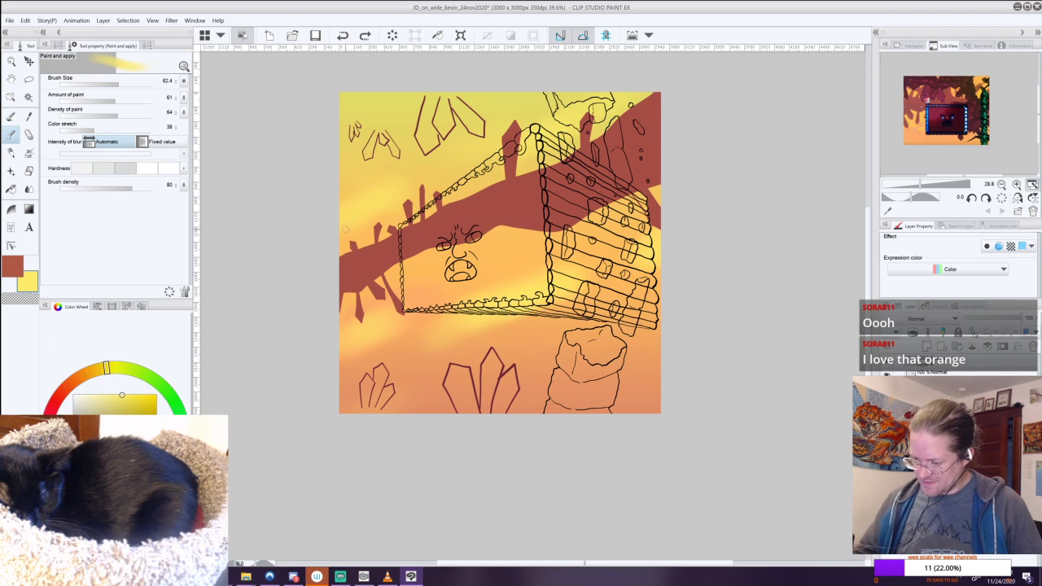
left_click_drag(402, 282, 493, 397)
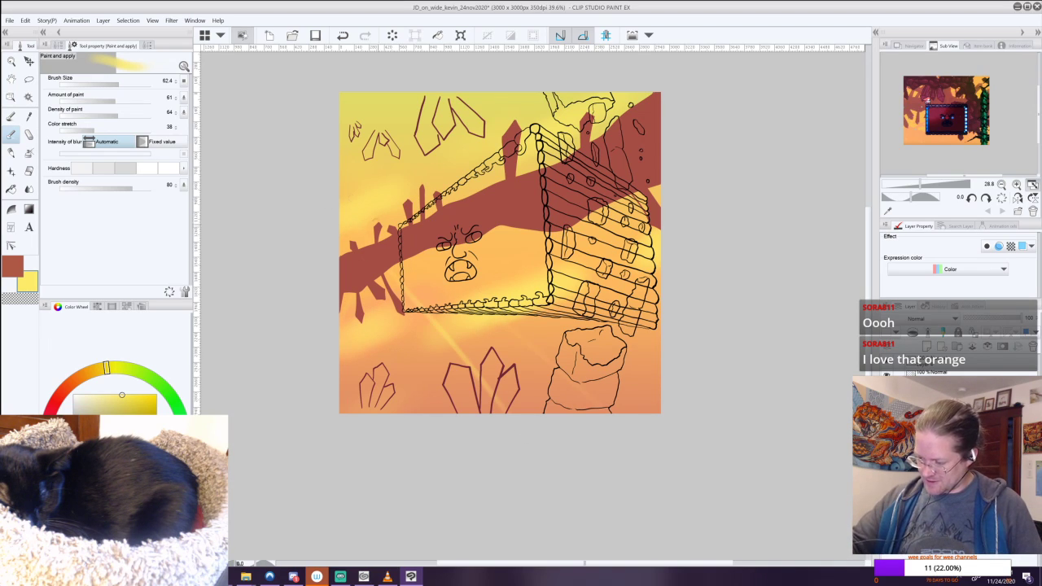
left_click_drag(534, 291, 646, 368)
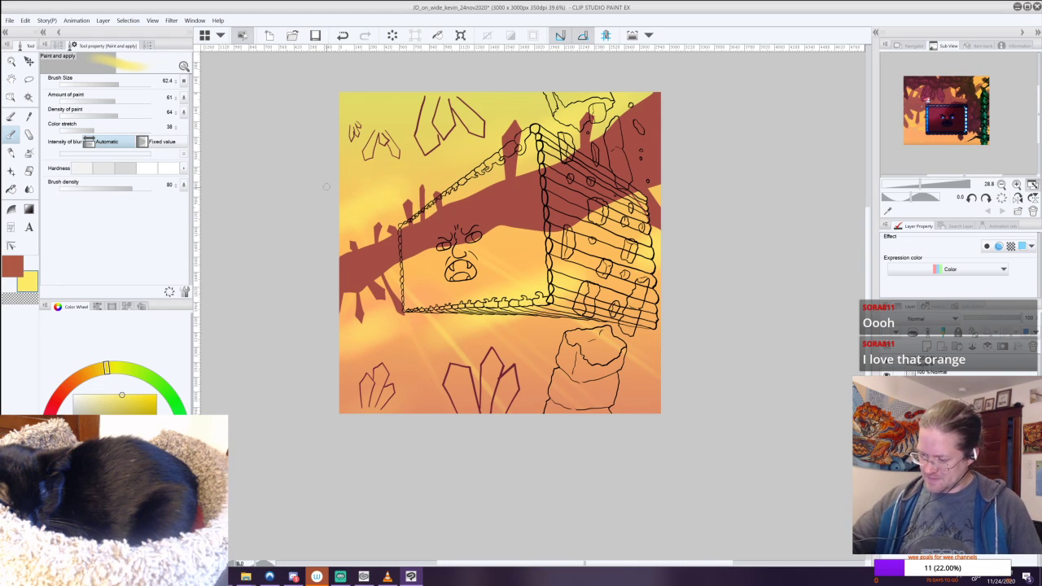
left_click(72, 395)
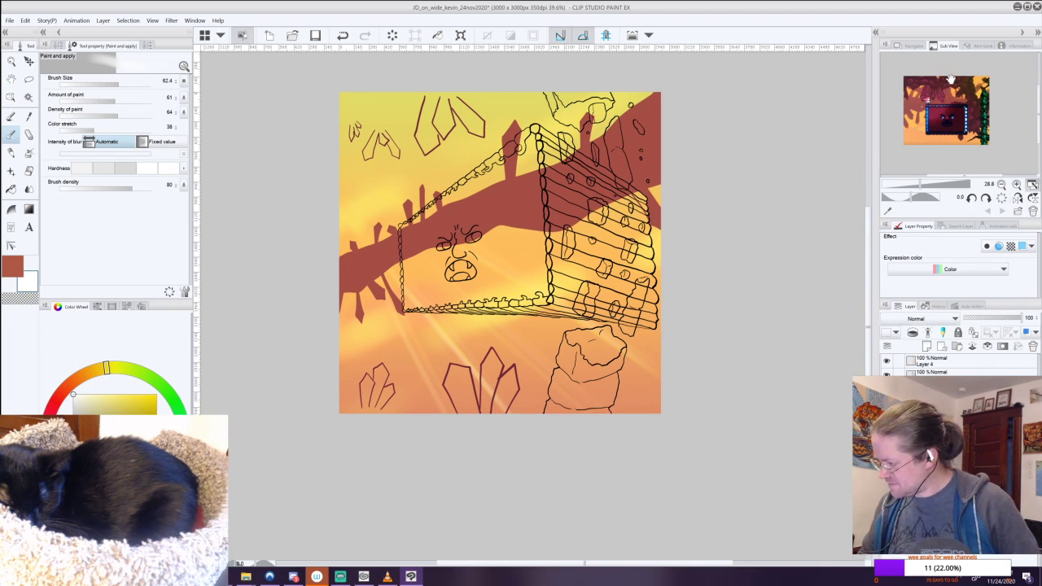
Enlarge the reference image and sample a dark maroon from its background foliage as the drawing colour.
scroll(922, 156, "up", 5)
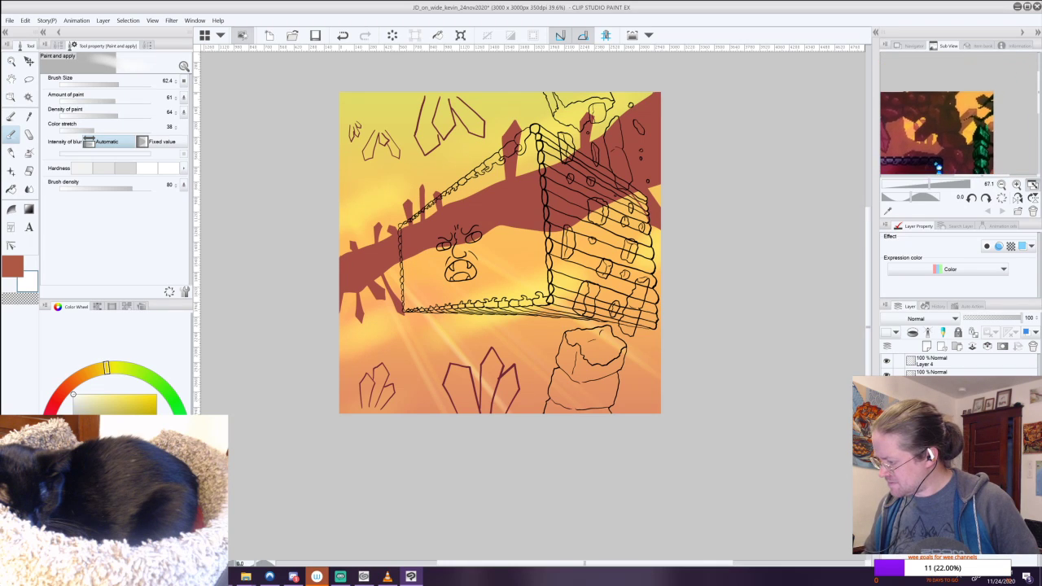
left_click(934, 123)
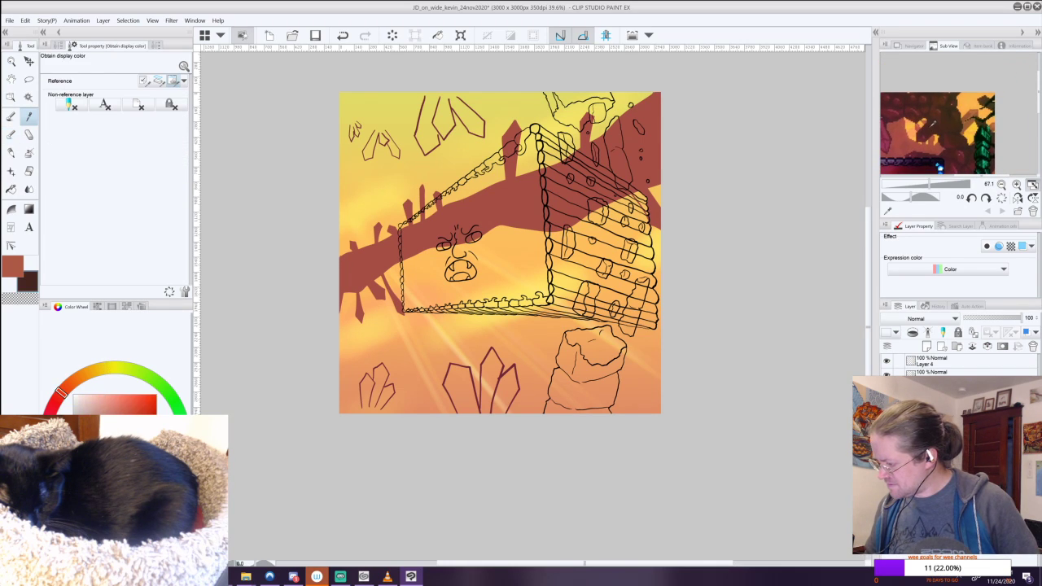
left_click(928, 123)
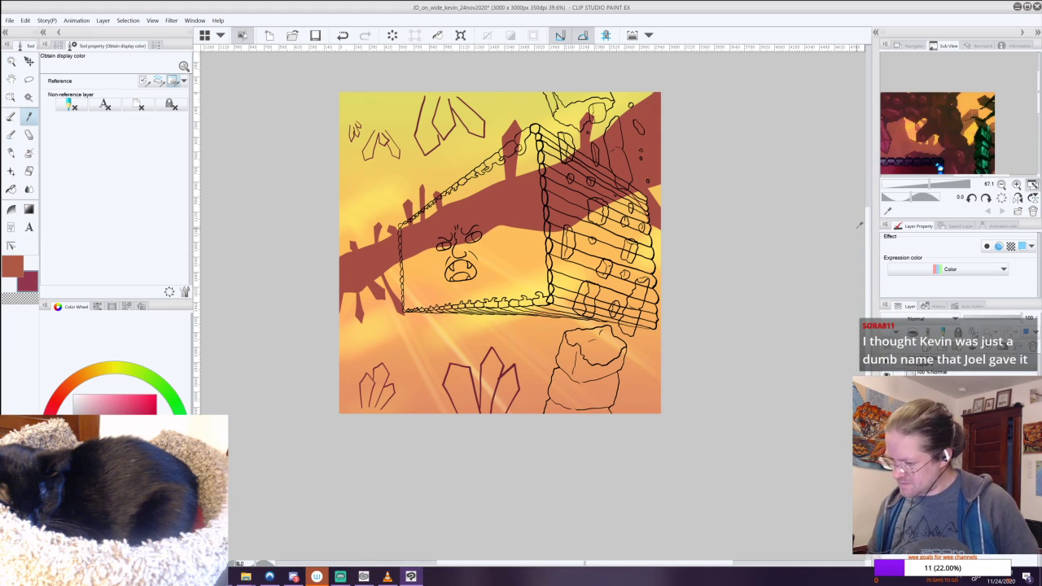
Hide and show a layer repeatedly to check which part of the artwork it holds.
left_click_drag(500, 252, 598, 316)
key("ctrl+plus")
scroll(500, 285, "up", 3)
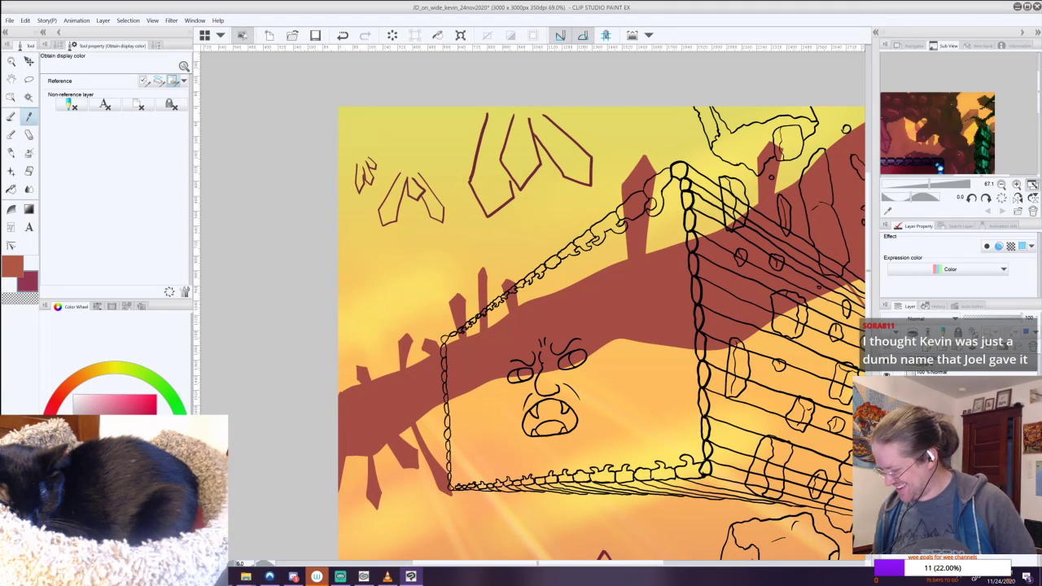
left_click(887, 394)
left_click(886, 394)
left_click(886, 394)
left_click(886, 394)
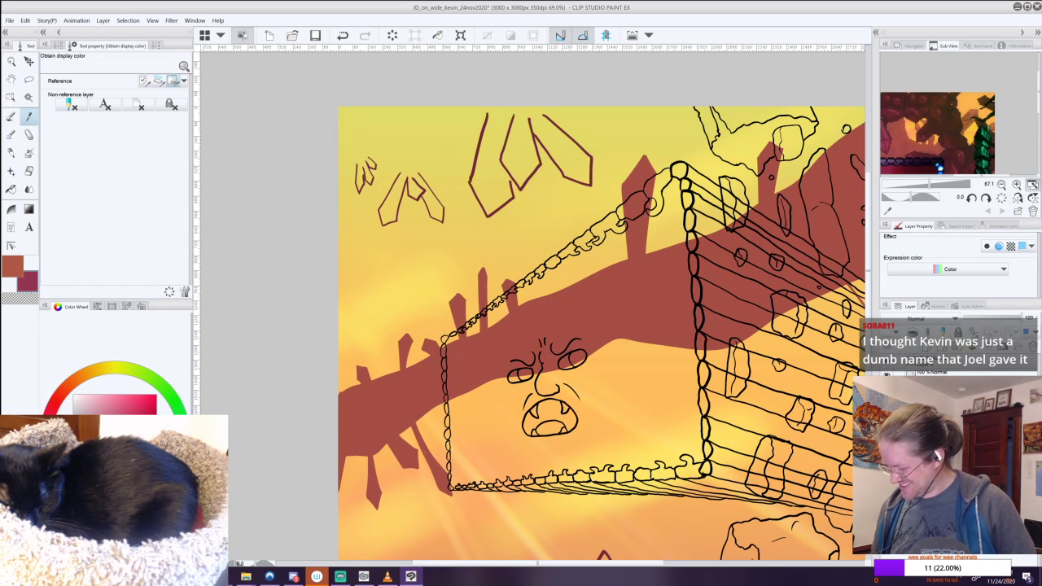
Switch from colour sampling back to Brush 2 for painting the crystal clusters at the upper edge of the artwork.
left_click_drag(530, 269, 516, 360)
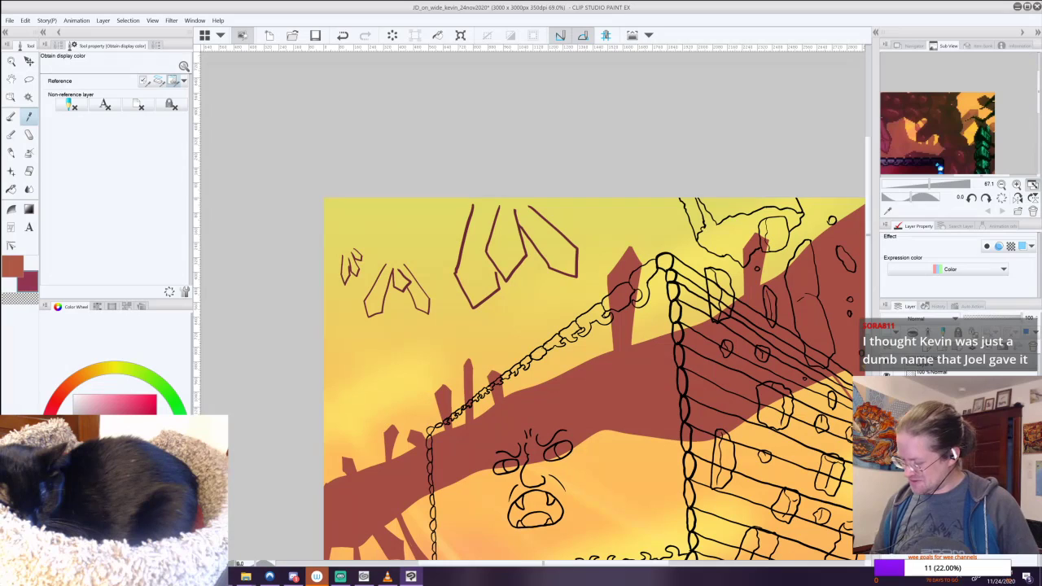
key("b")
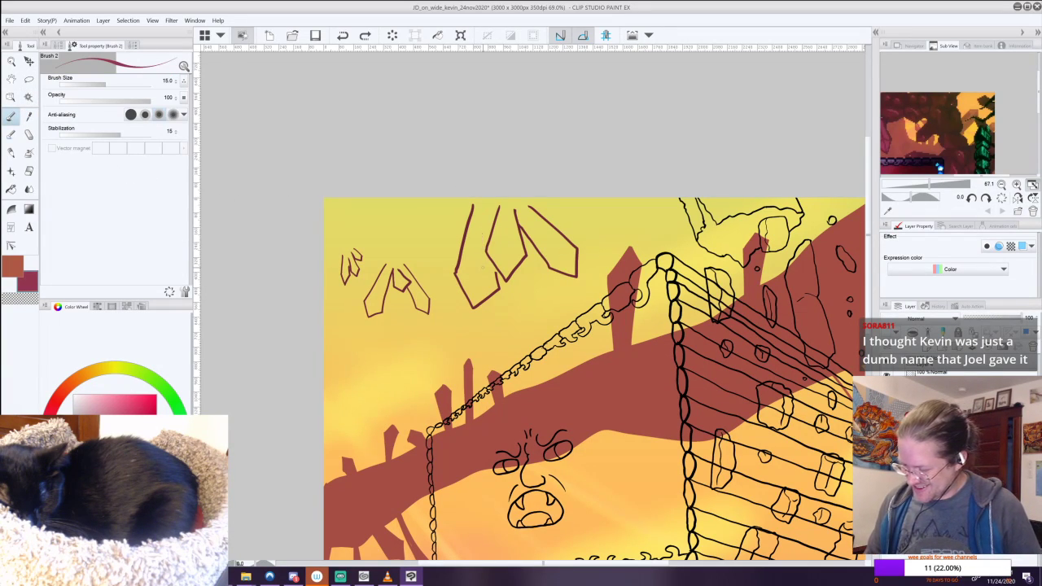
key("i")
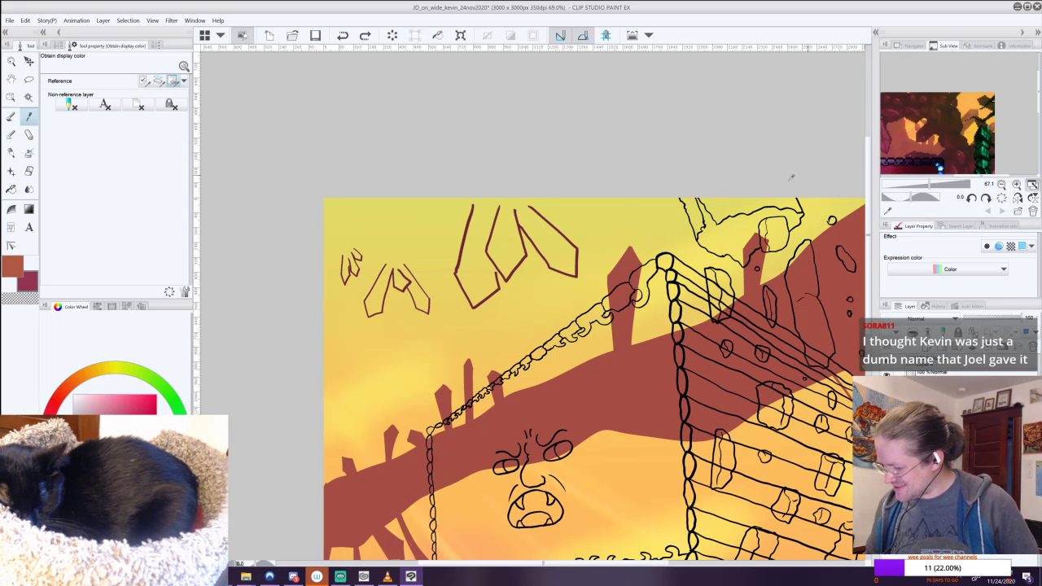
key("b")
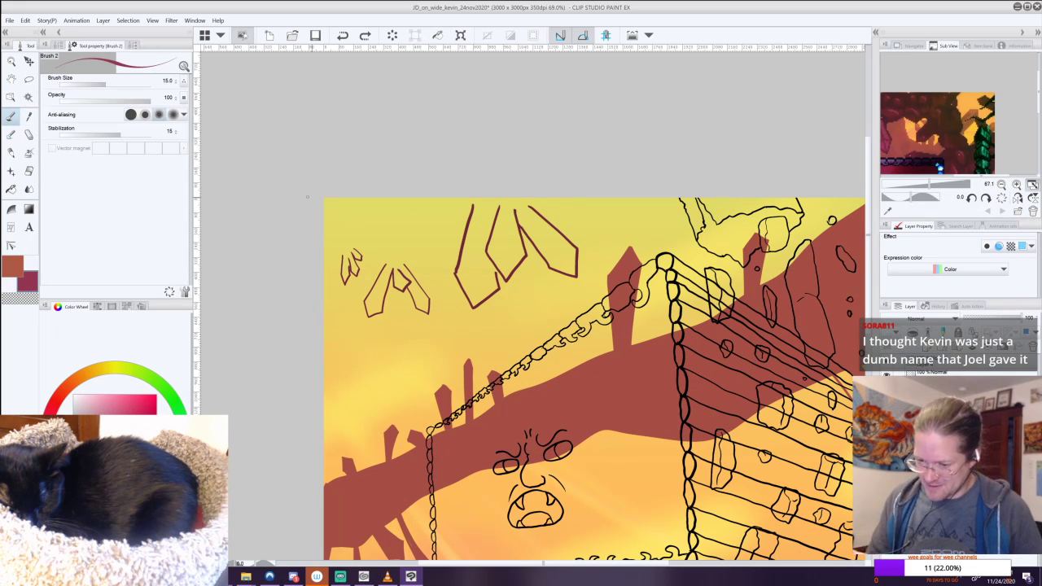
mouse_move(477, 237)
left_mouse_down()
mouse_move(464, 259)
mouse_move(464, 245)
left_mouse_up()
key("ctrl+y")
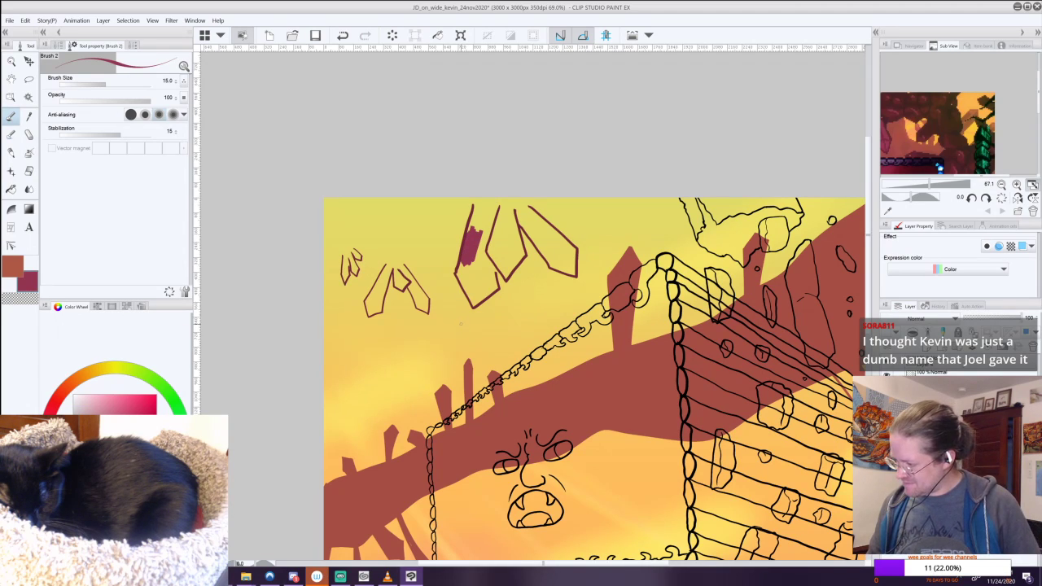
key("ctrl+z")
Trace the inside of the large upper crystal cluster's outline in maroon and close its open edge along the canvas border.
mouse_move(477, 201)
left_mouse_down()
mouse_move(458, 271)
mouse_move(472, 302)
mouse_move(495, 290)
mouse_move(490, 252)
mouse_move(504, 275)
left_mouse_up()
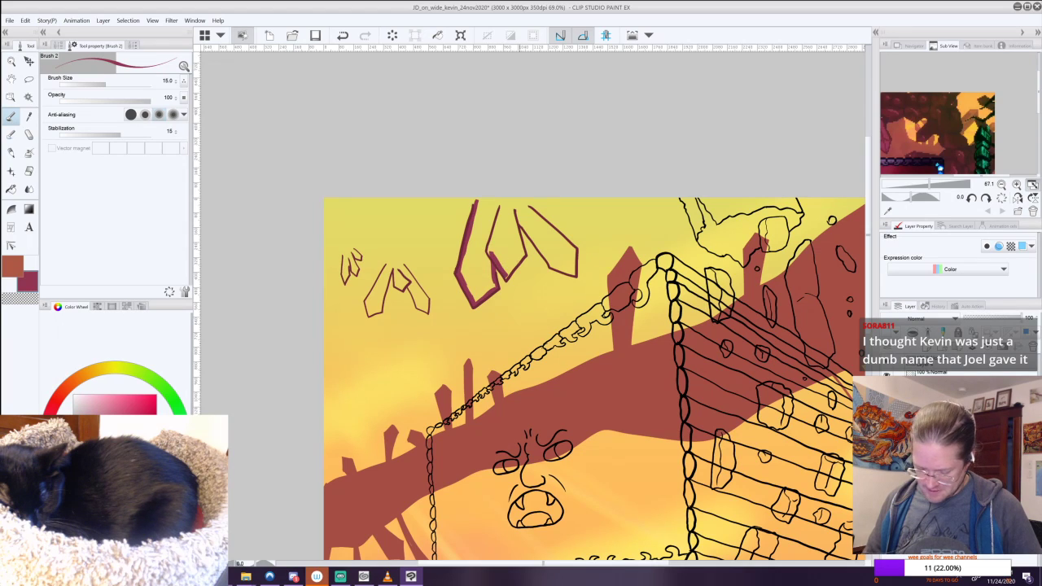
mouse_move(506, 275)
left_mouse_down()
mouse_move(526, 252)
mouse_move(516, 222)
mouse_move(550, 265)
mouse_move(518, 235)
mouse_move(515, 217)
mouse_move(554, 267)
mouse_move(574, 272)
left_mouse_up()
key("ctrl+z")
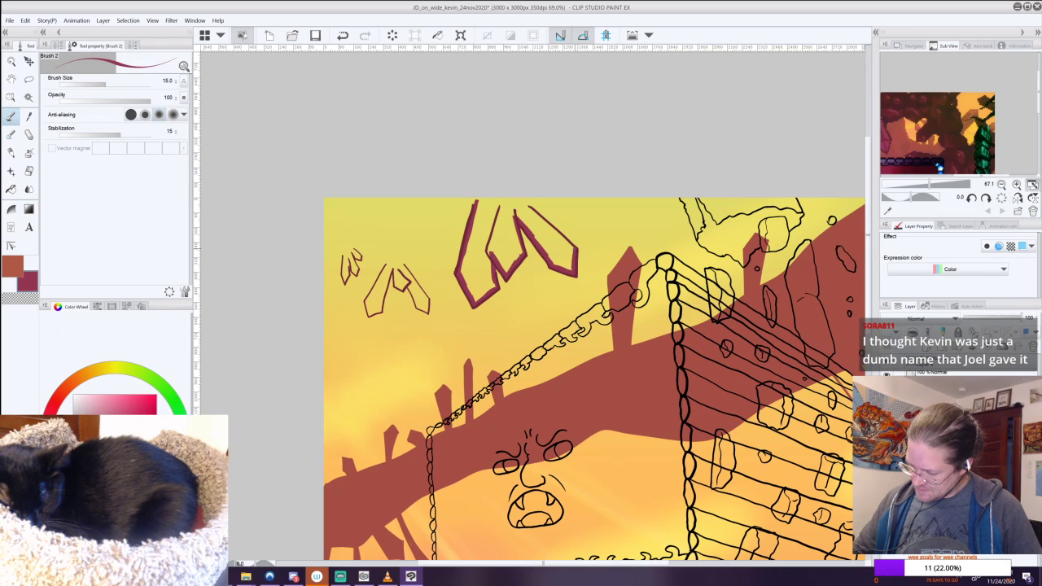
mouse_move(547, 224)
left_mouse_down()
mouse_move(573, 248)
mouse_move(567, 240)
left_mouse_up()
left_click_drag(523, 204, 546, 225)
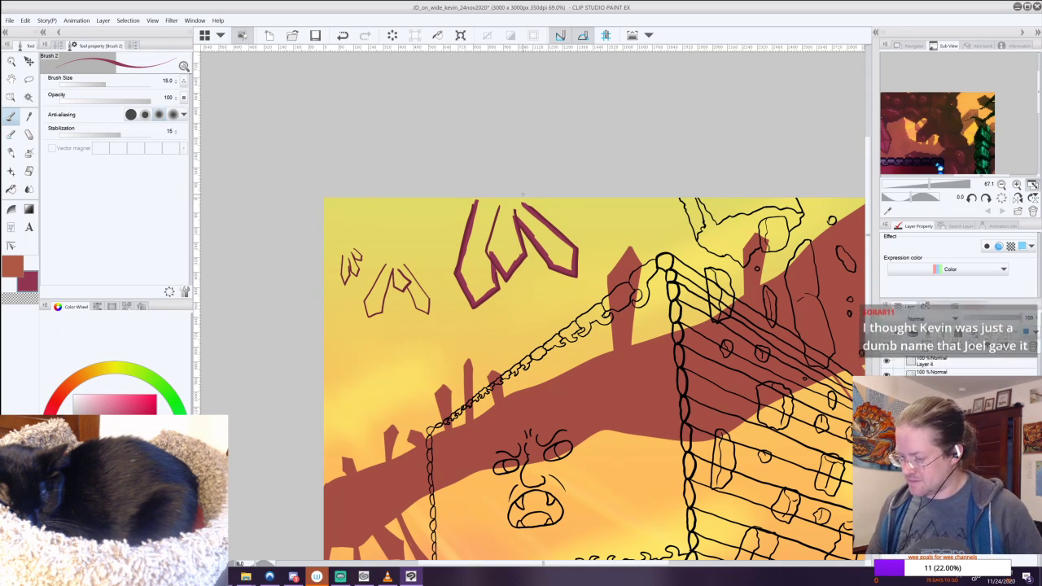
left_click_drag(513, 201, 478, 200)
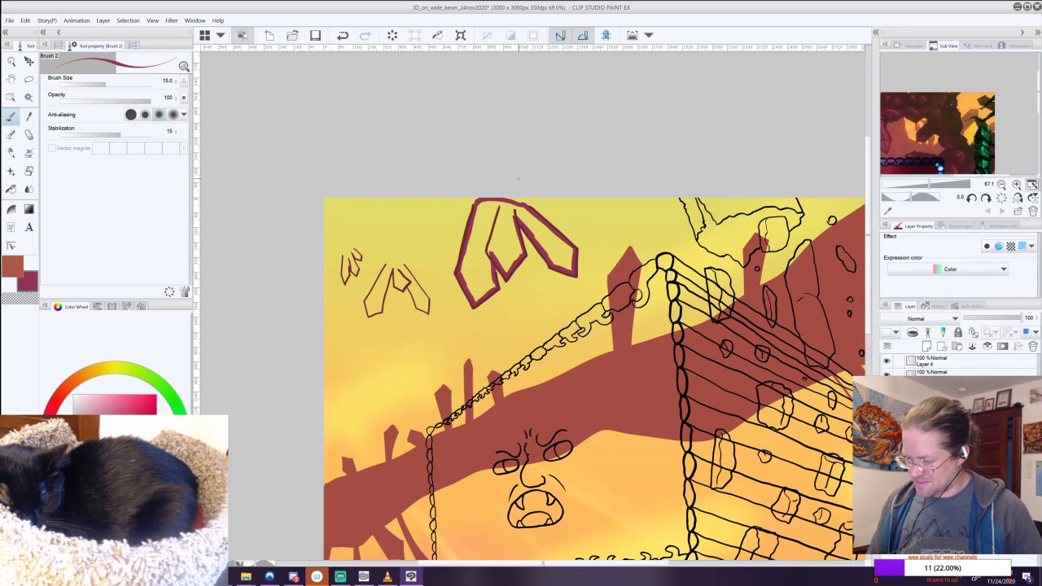
Auto-select the enclosed areas of the large upper crystal cluster, expand the selection, fill it with maroon and deselect.
left_click(28, 97)
left_click(512, 249)
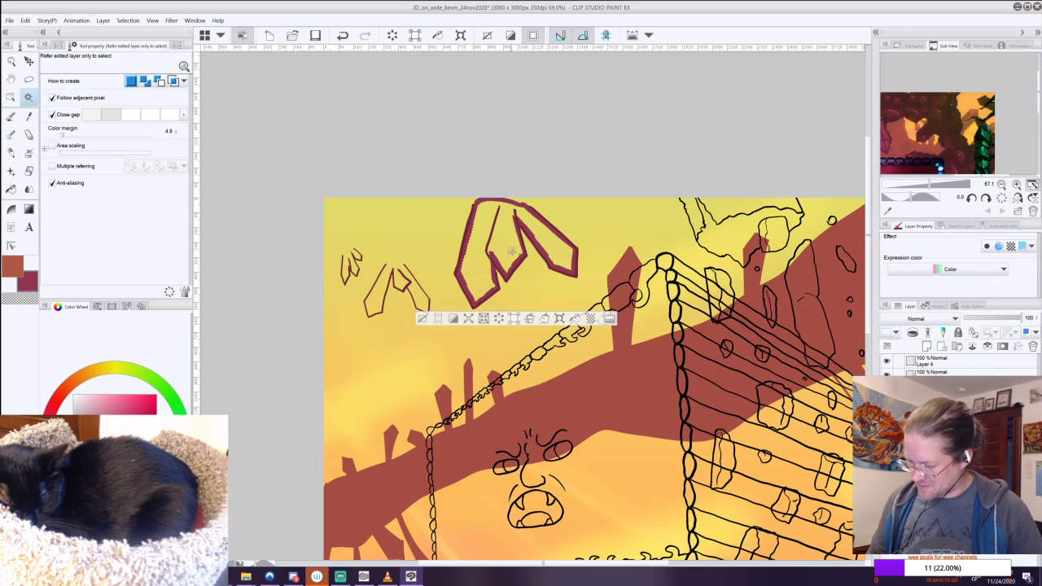
left_click(469, 318)
left_click(598, 273)
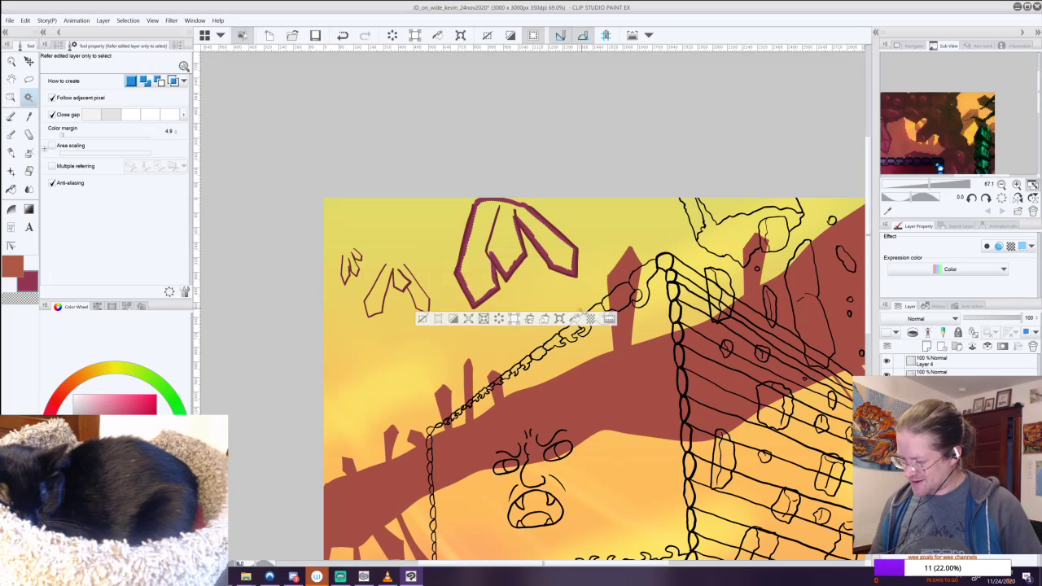
left_click(575, 319)
left_click(423, 319)
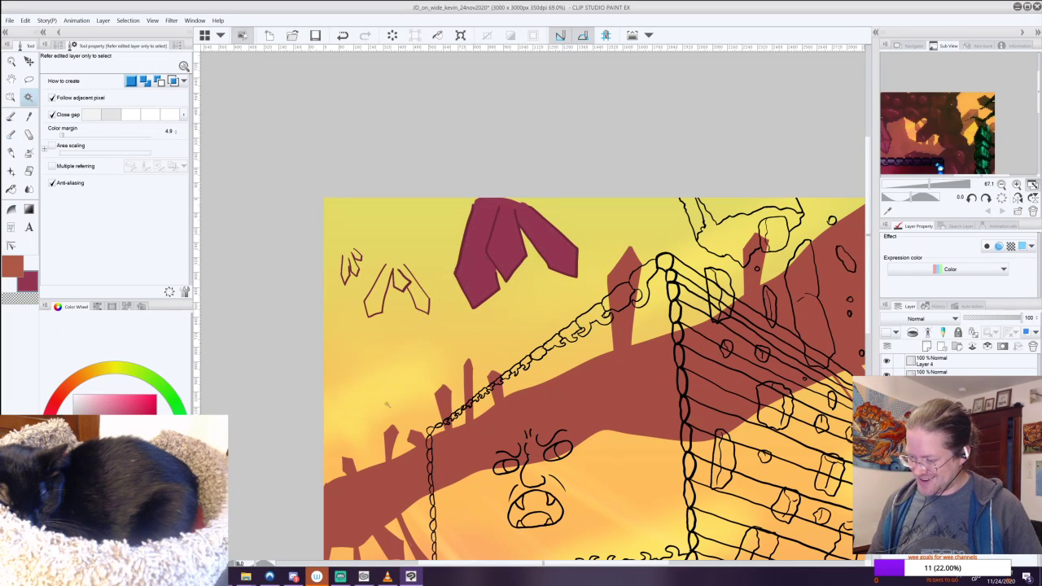
Trace closed maroon shapes inside the medium upper-left crystal cluster and paint the smallest cluster beside it solid maroon.
left_click(12, 115)
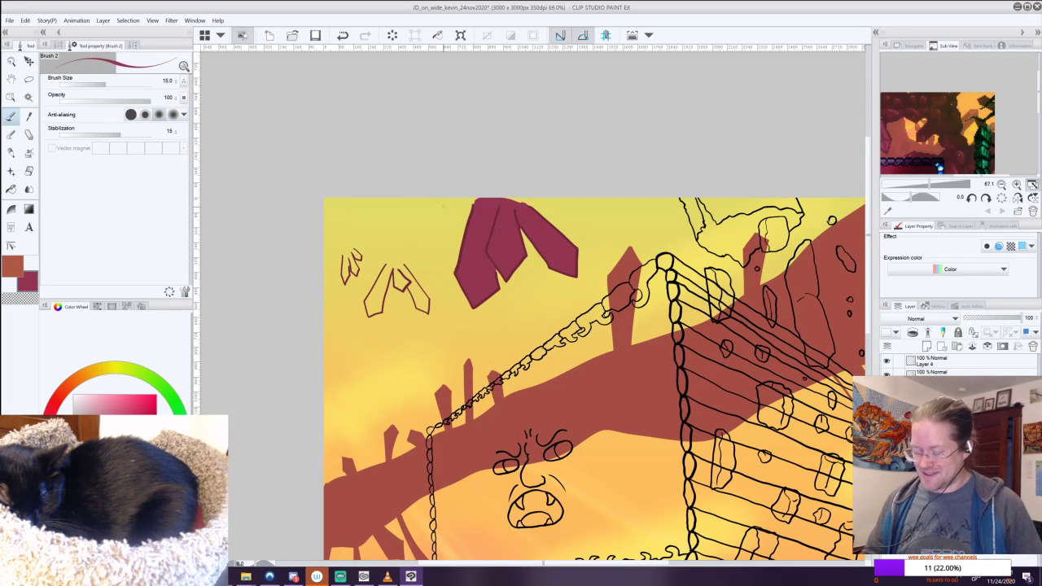
mouse_move(403, 266)
left_mouse_down()
mouse_move(429, 312)
mouse_move(419, 303)
left_mouse_up()
mouse_move(403, 281)
left_mouse_down()
mouse_move(416, 298)
mouse_move(394, 285)
mouse_move(397, 271)
mouse_move(386, 287)
left_mouse_up()
mouse_move(388, 281)
left_mouse_down()
mouse_move(371, 314)
mouse_move(387, 266)
left_mouse_up()
left_click_drag(371, 303, 379, 291)
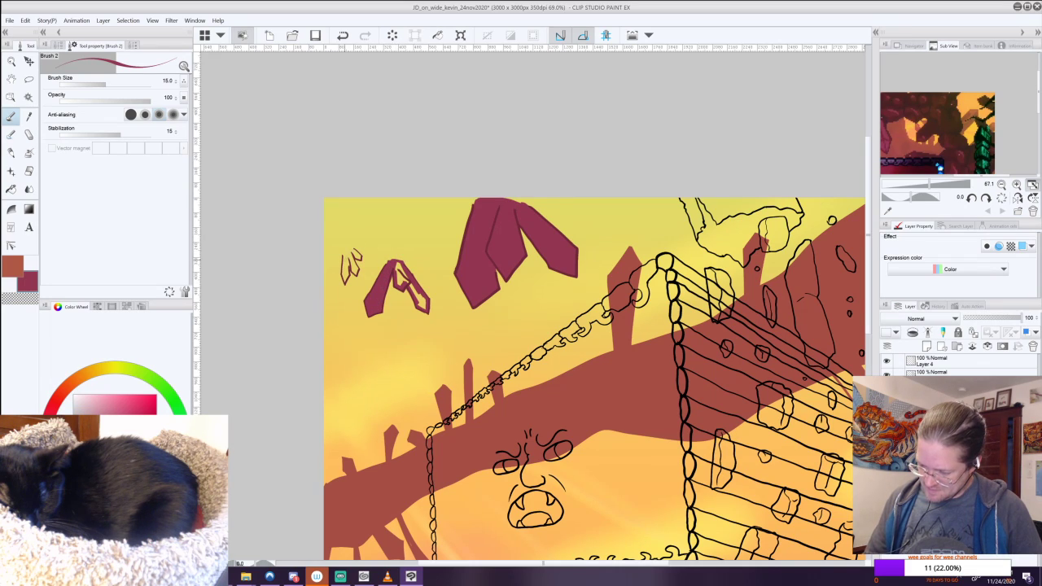
left_click_drag(343, 256, 346, 273)
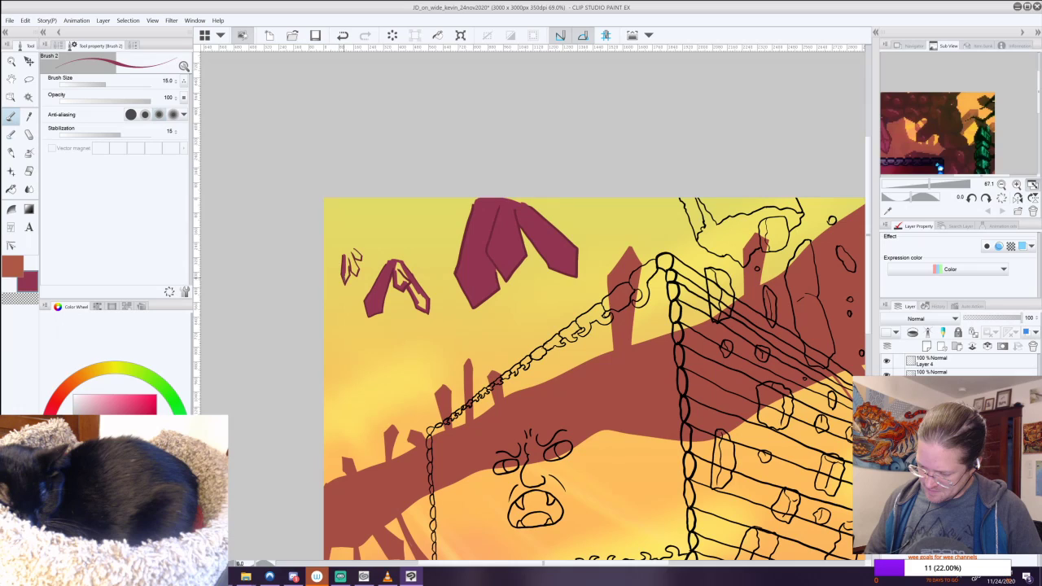
left_click_drag(348, 270, 346, 251)
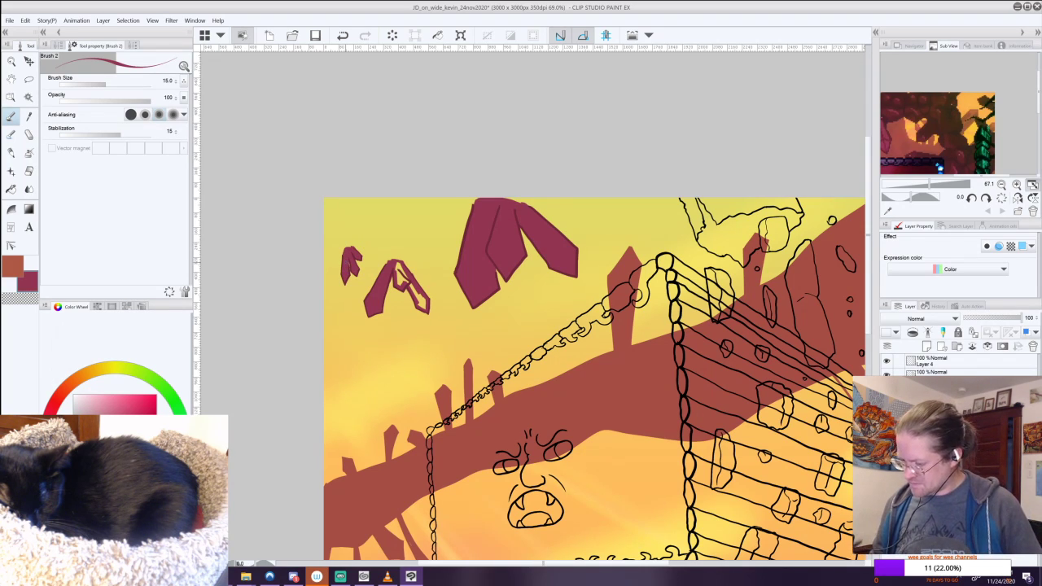
Trace the small crystal cluster in the lower-left corner of the artwork with maroon strokes, closing its open base.
scroll(678, 345, "down", 3)
left_click_drag(679, 344, 628, 145)
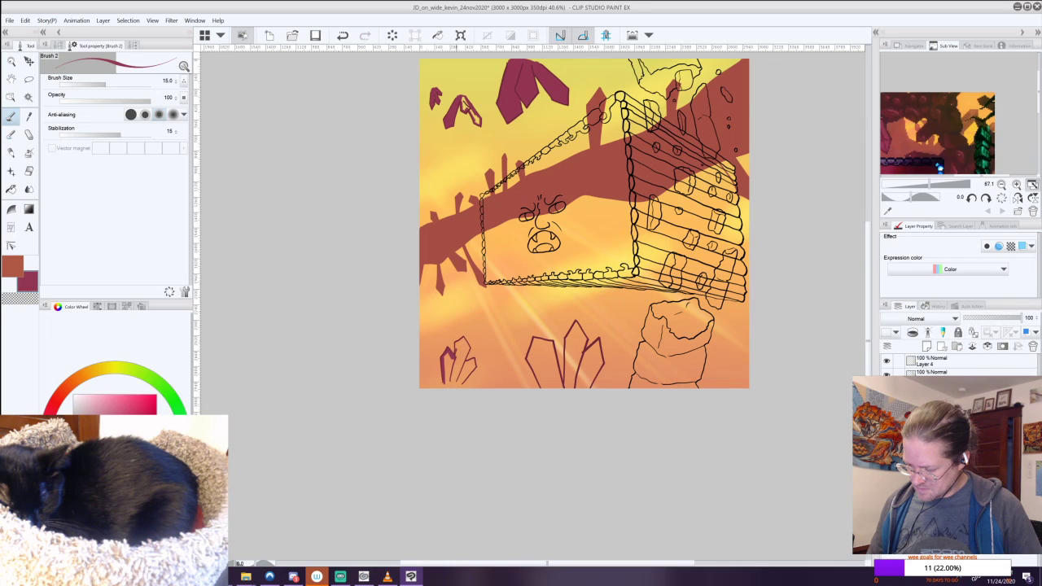
left_click_drag(469, 337, 463, 363)
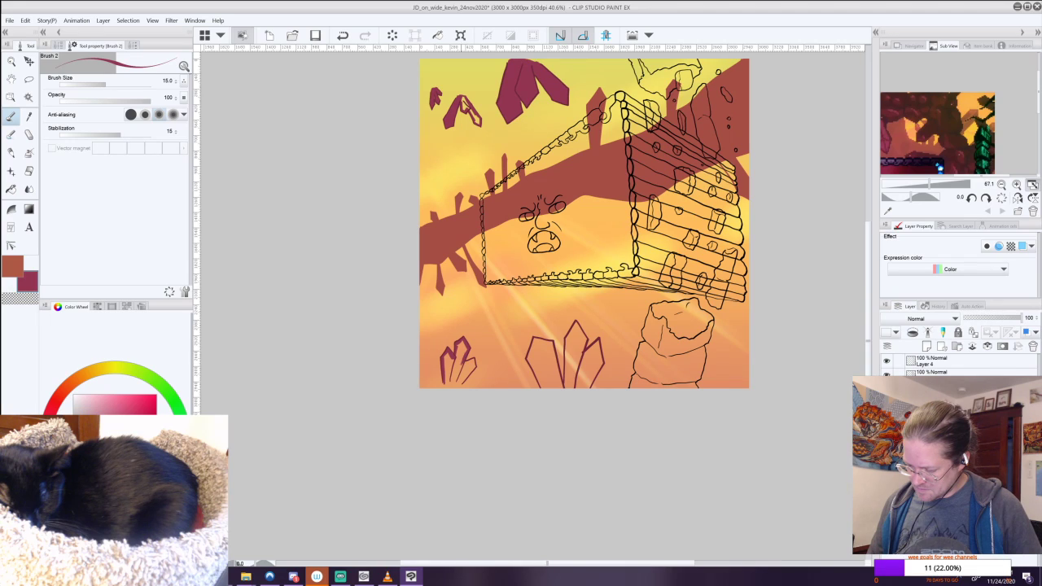
left_click_drag(476, 365, 459, 385)
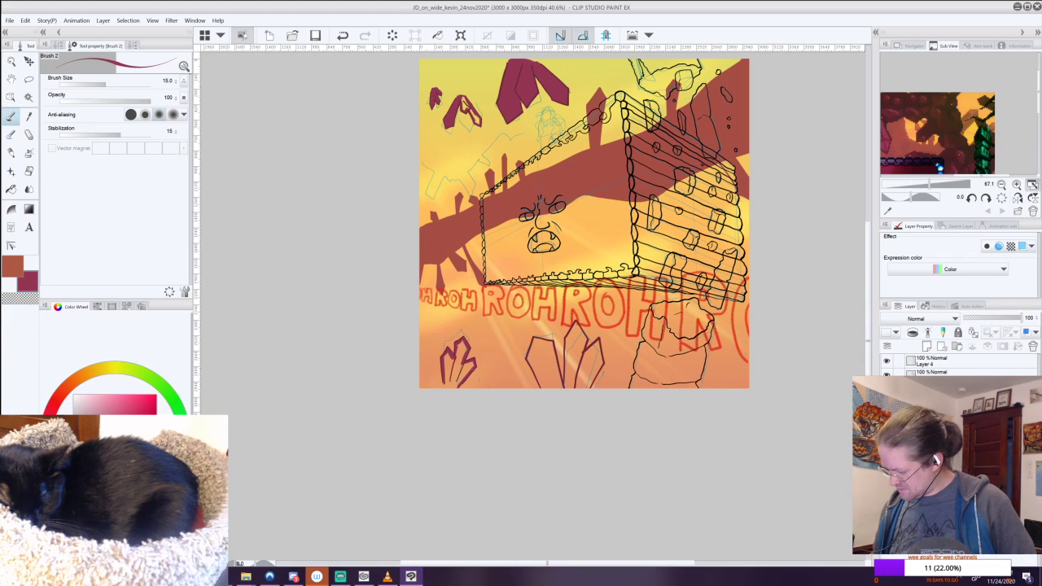
Show the rough sketch layer with the red ROH lettering over the artwork.
left_click(932, 456)
left_click(887, 455)
left_click(887, 456)
left_click(887, 456)
key("ctrl+y")
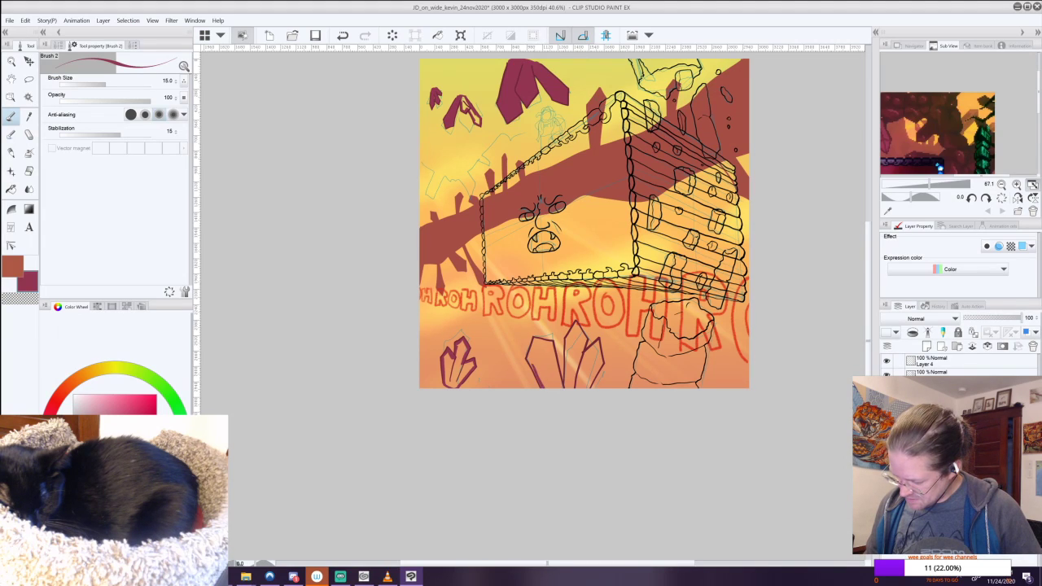
Trace the large lower crystal cluster with maroon strokes and close its base along the canvas edge.
left_click_drag(528, 358, 536, 341)
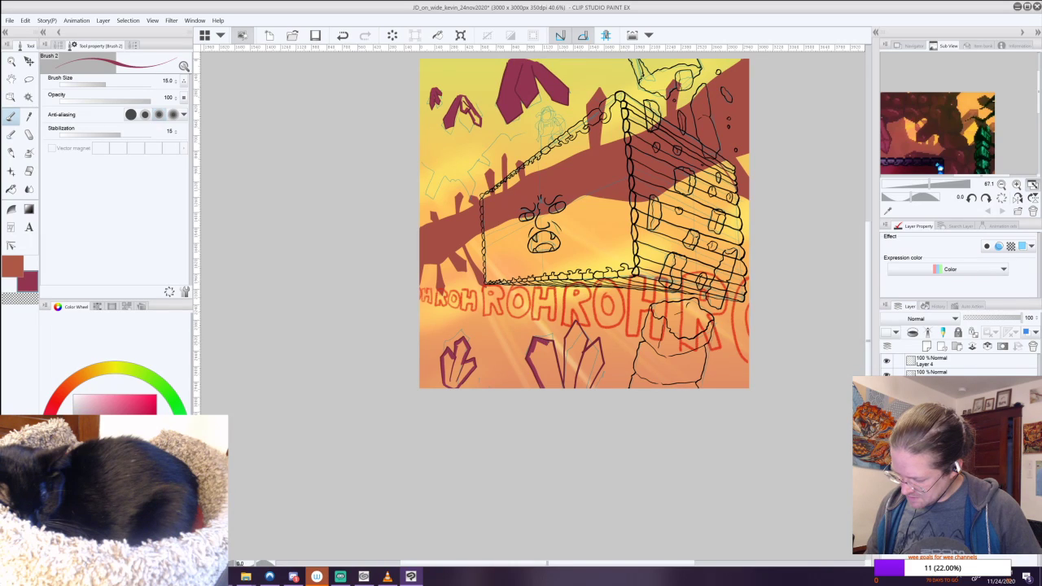
mouse_move(552, 344)
left_mouse_down()
mouse_move(559, 381)
mouse_move(567, 340)
left_mouse_up()
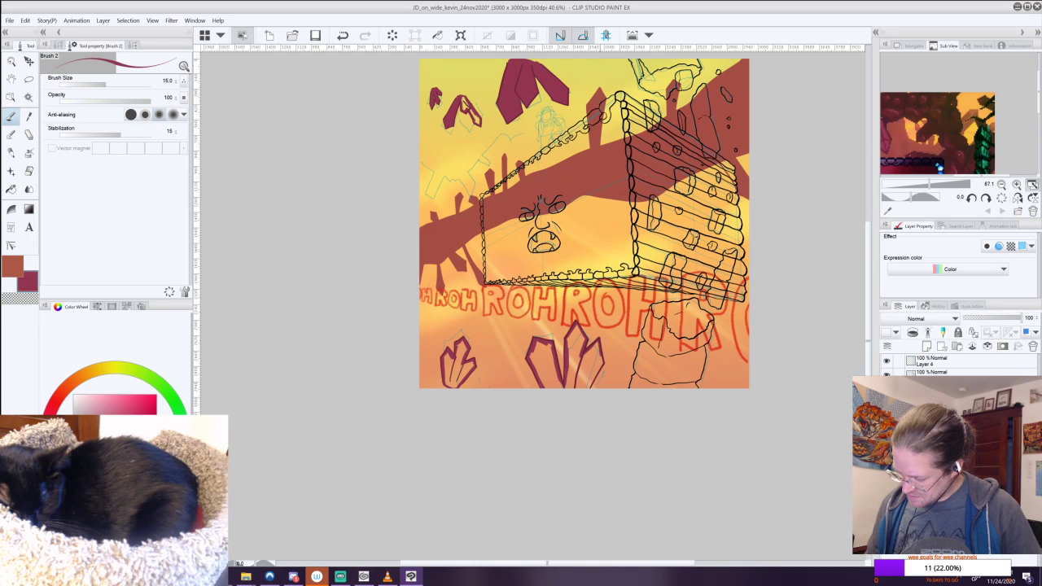
mouse_move(589, 388)
left_mouse_down()
mouse_move(602, 363)
mouse_move(545, 387)
left_mouse_up()
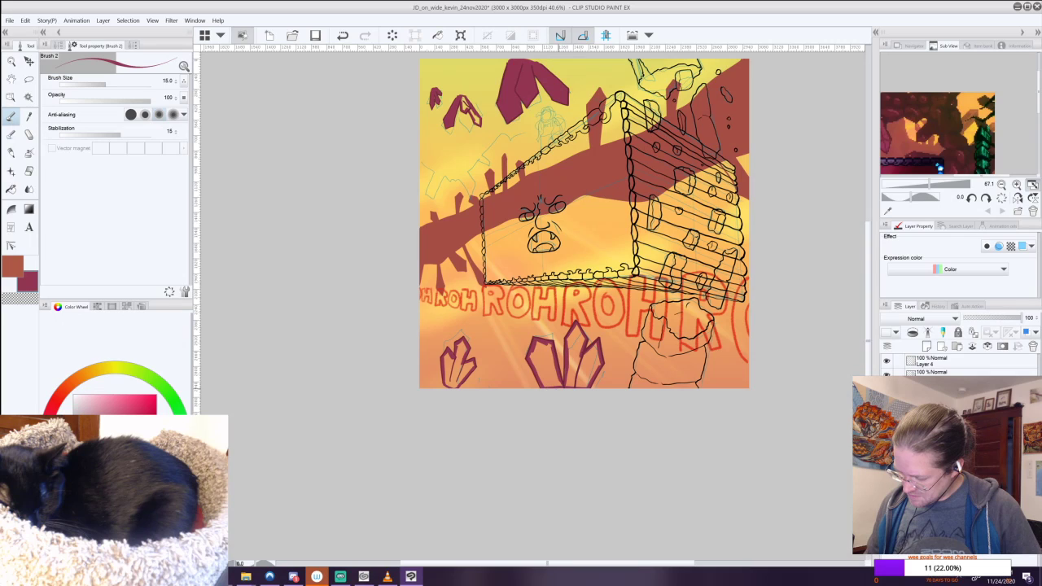
Auto-select the enclosed areas of the lower clusters and the medium upper one, expand the selection, fill with maroon and deselect.
key("g")
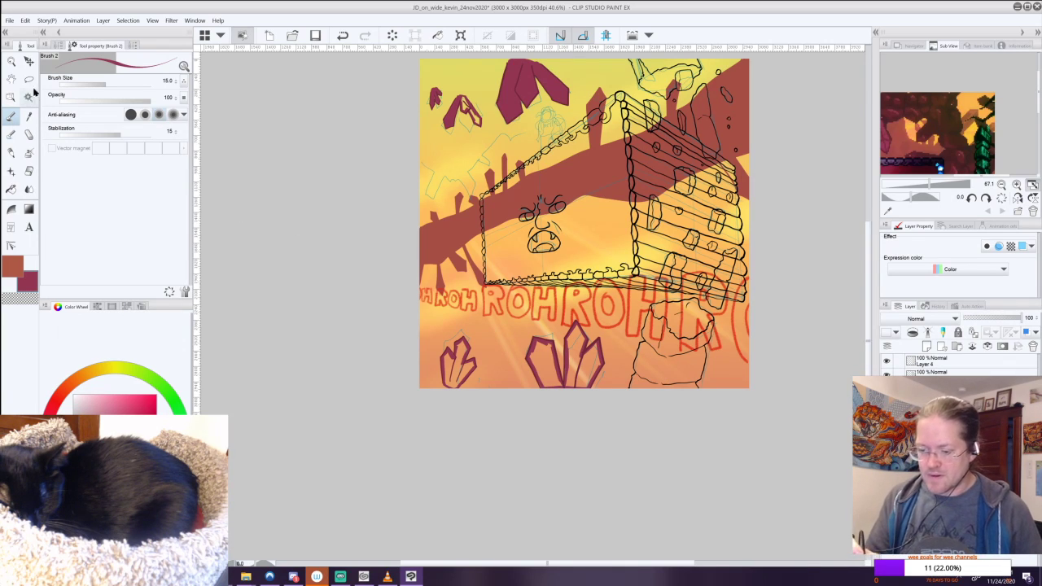
left_click(548, 370)
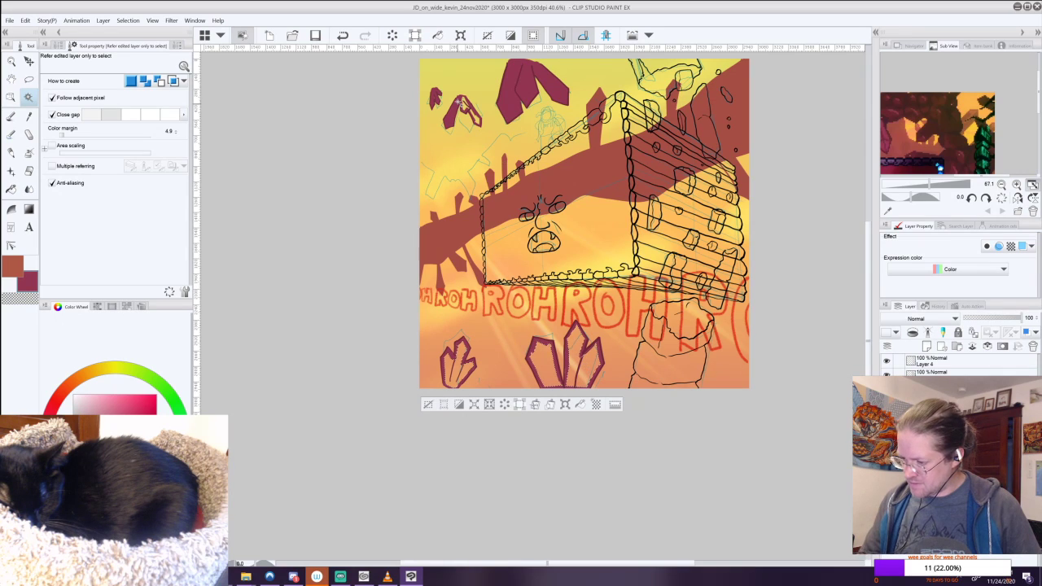
left_click(474, 404)
left_click(587, 285)
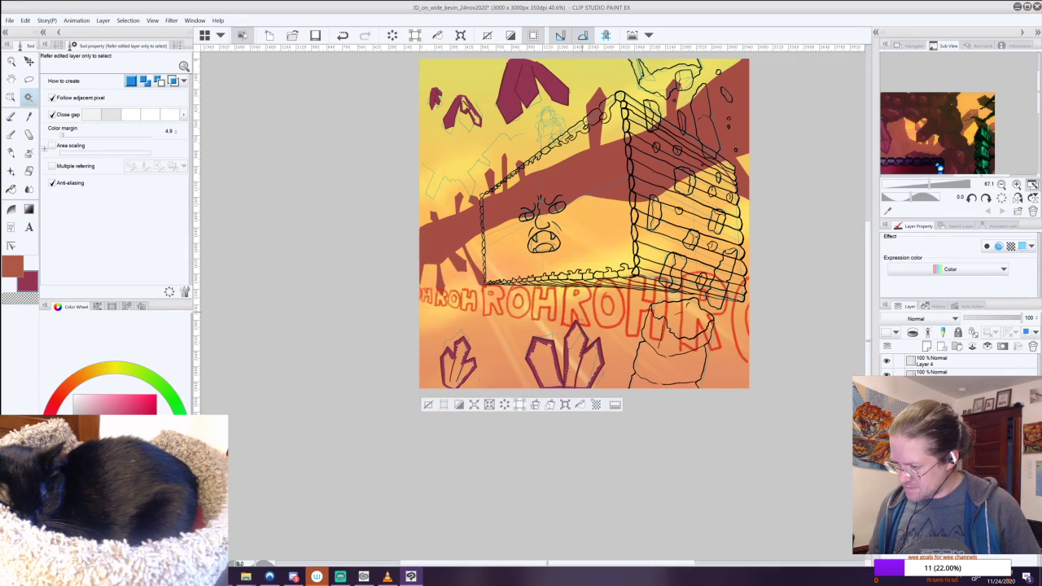
left_click(582, 406)
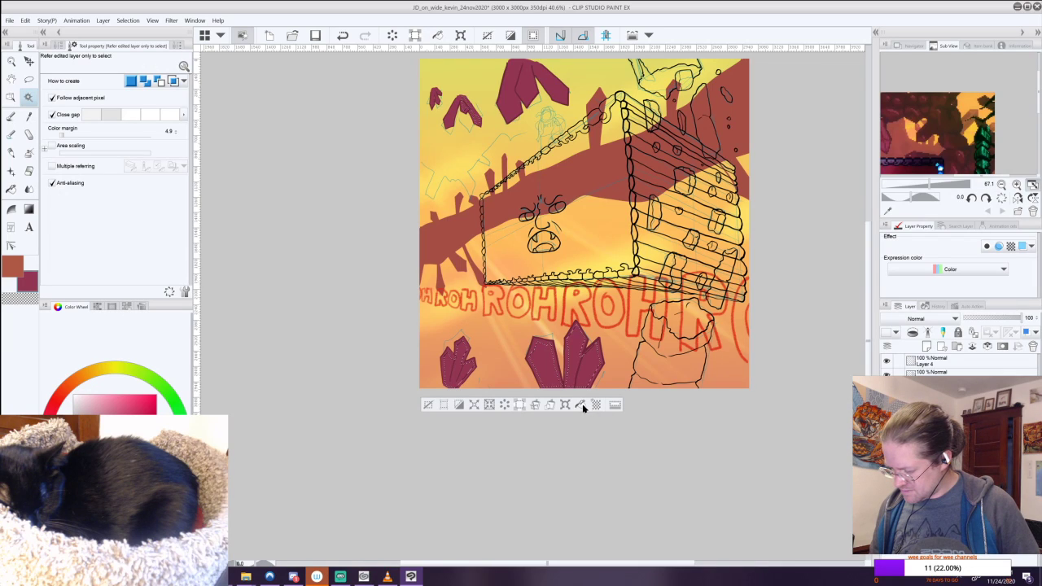
left_click(428, 404)
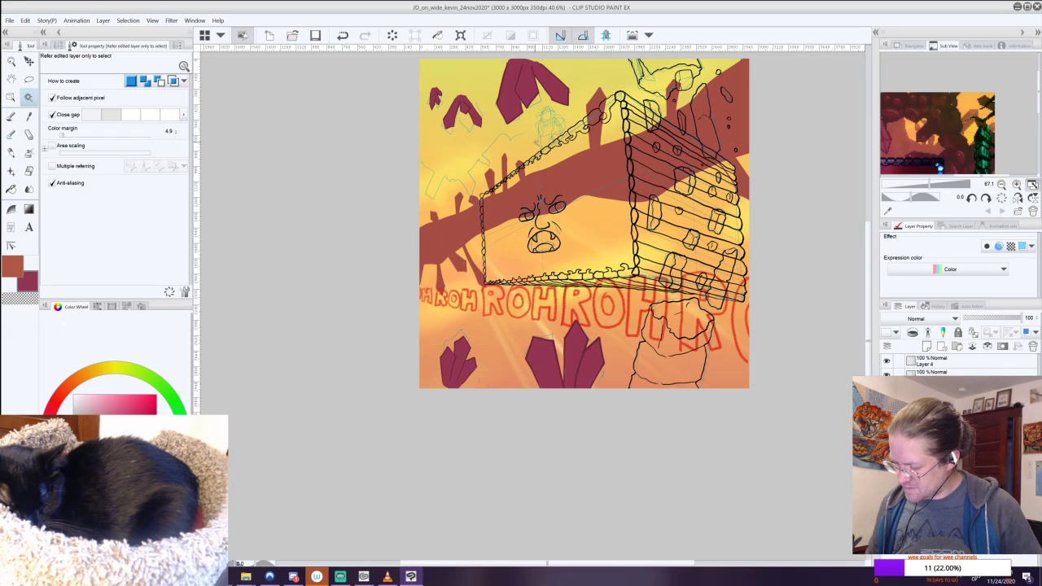
Sample the dark maroon of the crystal outline as the main drawing colour.
scroll(597, 361, "up", 5)
left_click(12, 267)
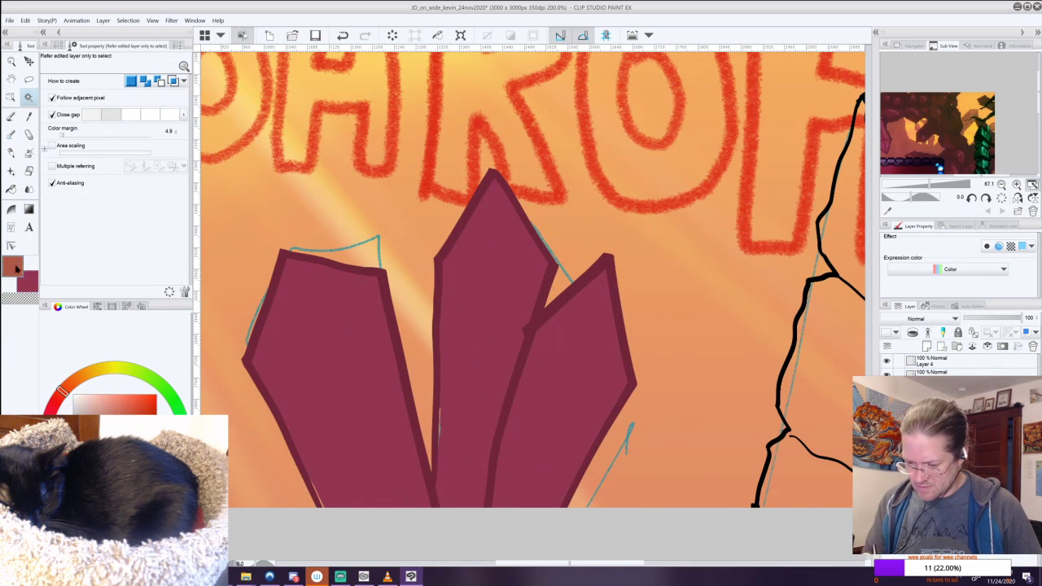
key("i")
left_click(498, 342)
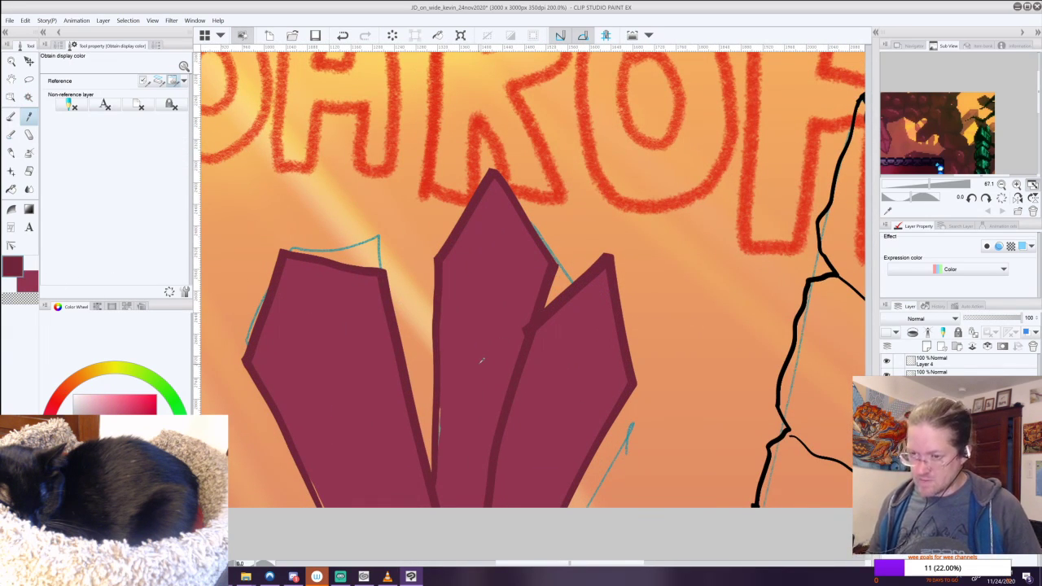
Draw thin dark maroon facet lines with Brush 2 inside the upper and lower crystal clusters.
scroll(481, 361, "down", 5)
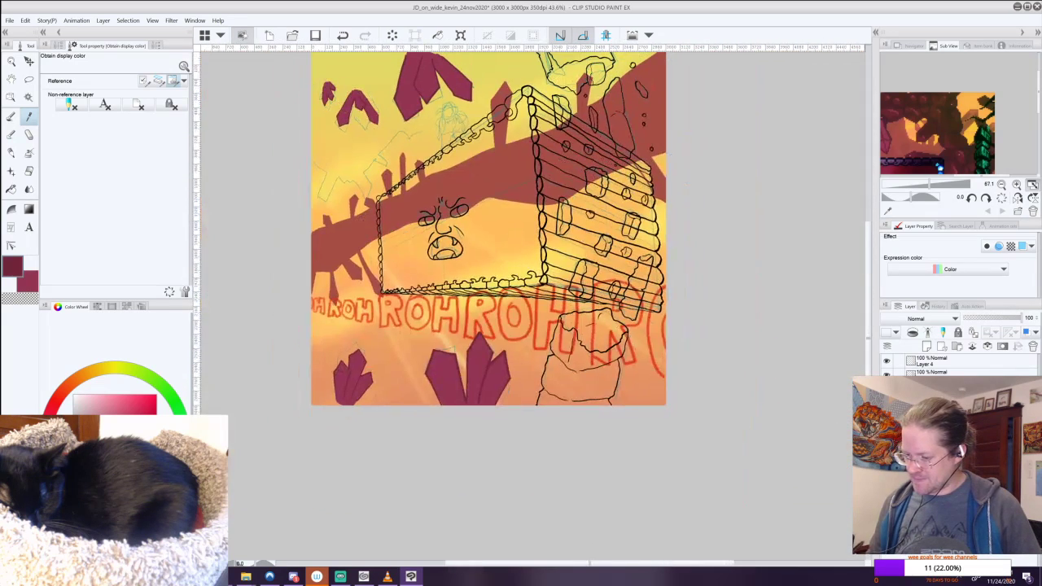
left_click_drag(482, 361, 534, 429)
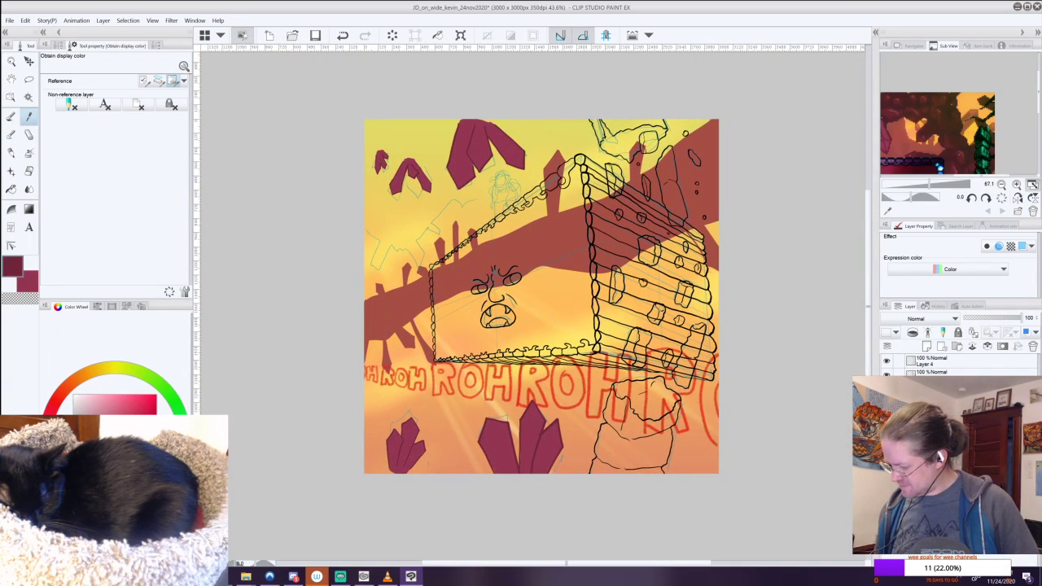
left_click(11, 116)
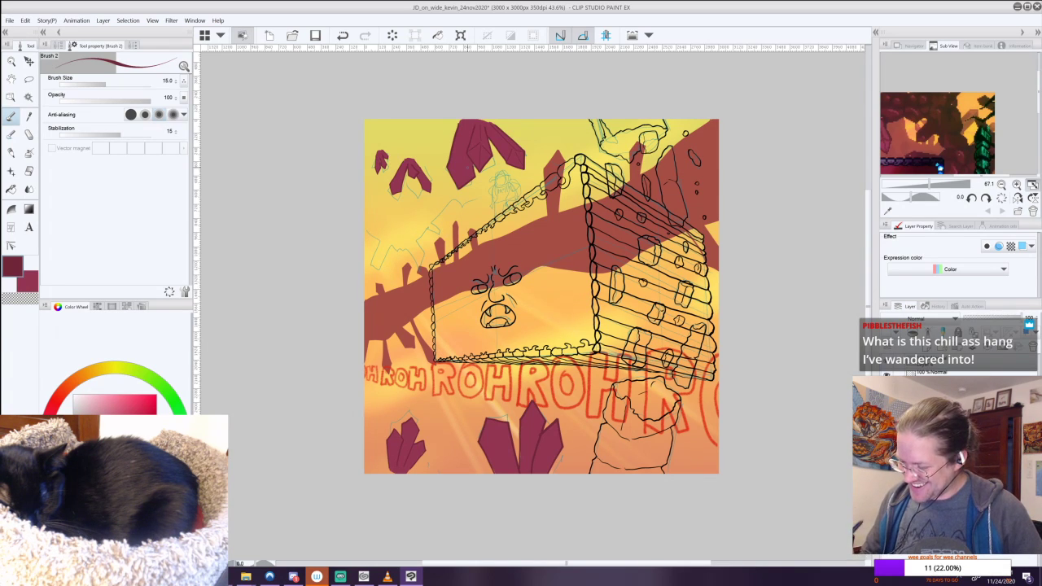
scroll(509, 194, "up", 2)
left_click_drag(509, 194, 546, 323)
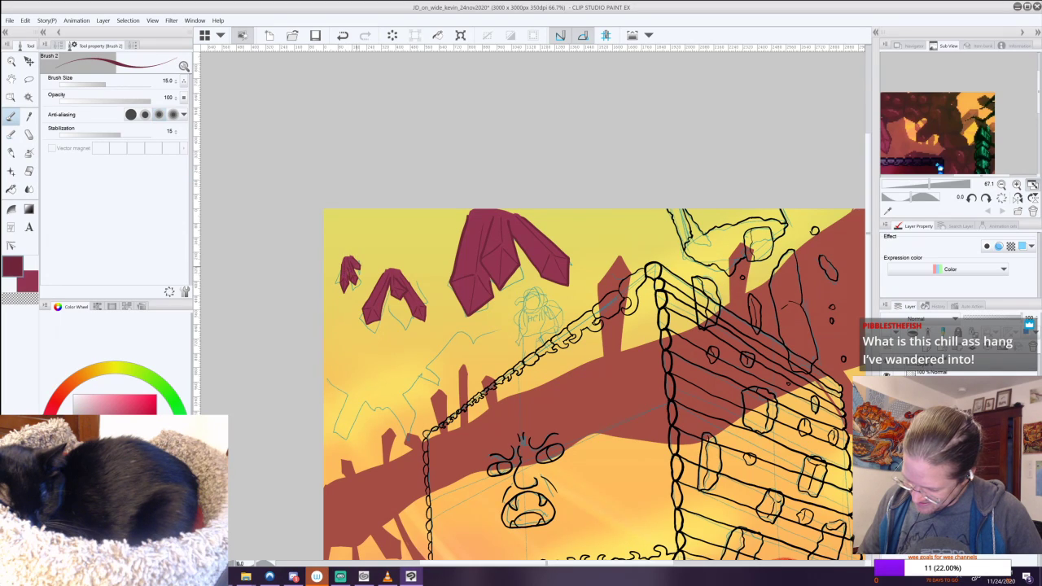
left_click_drag(537, 504, 486, 176)
scroll(542, 244, "down", 1)
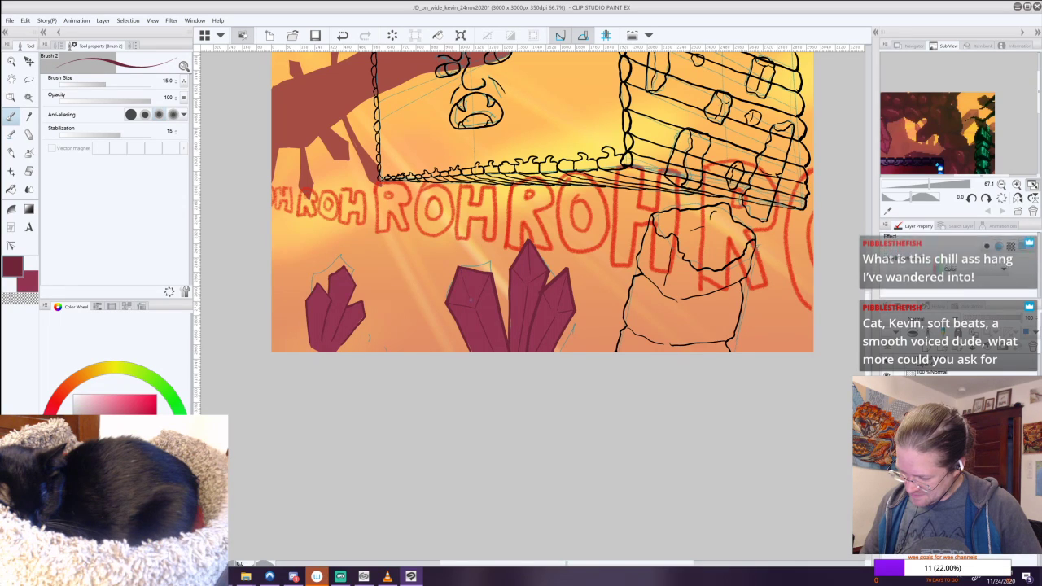
Undo the last stroke and redraw the dark maroon edge line near the base of the large lower cluster's central crystal.
left_click_drag(363, 415, 477, 371)
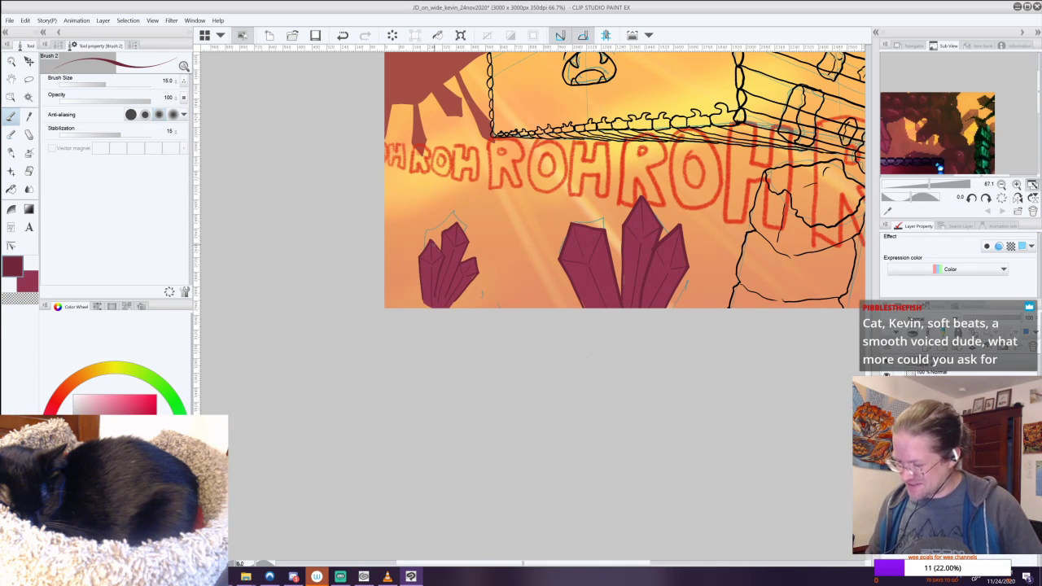
scroll(647, 257, "down", 6)
left_click_drag(648, 258, 587, 466)
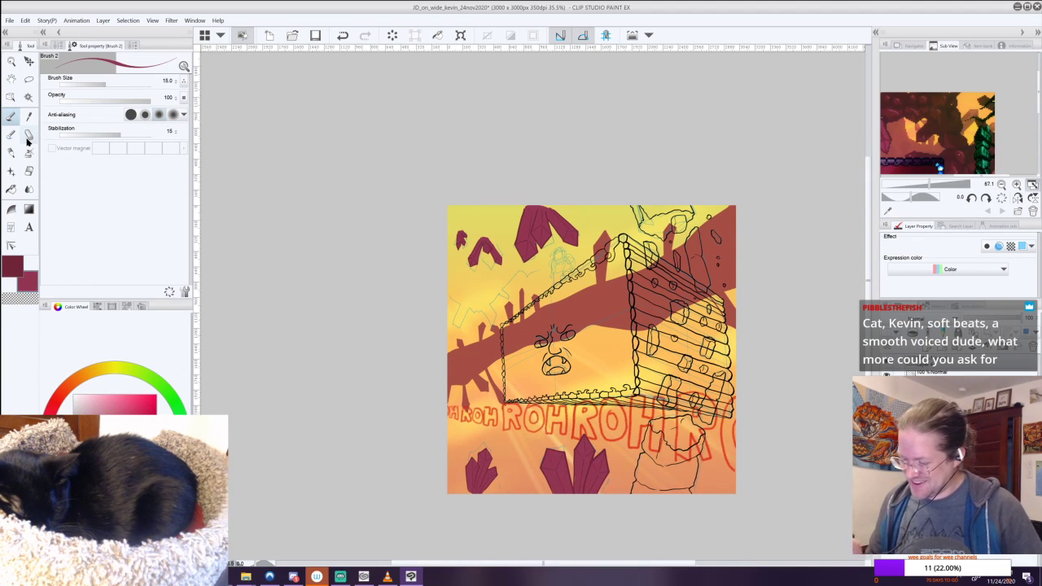
scroll(812, 392, "up", 5)
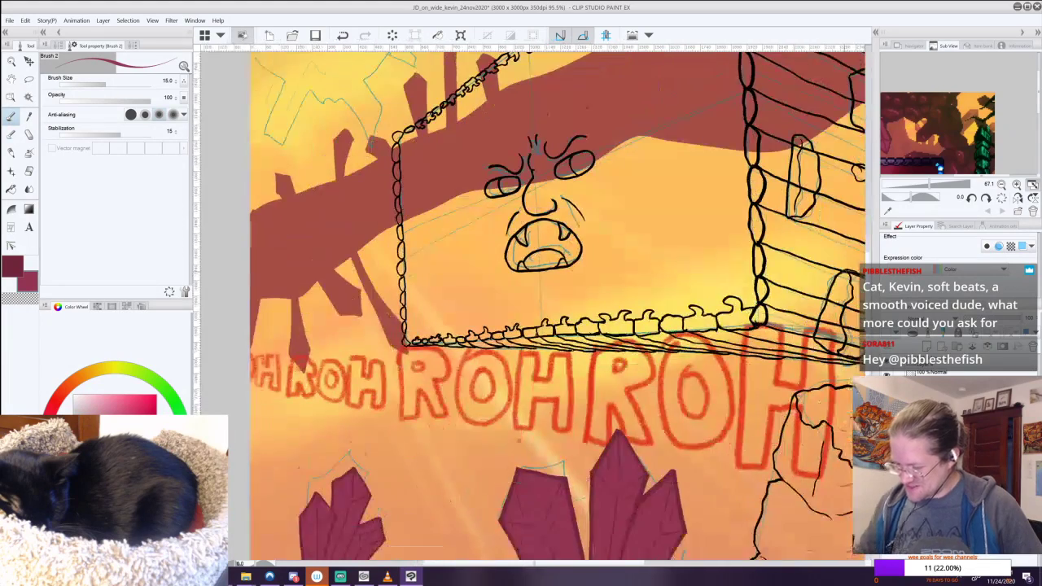
left_click_drag(570, 424, 482, 227)
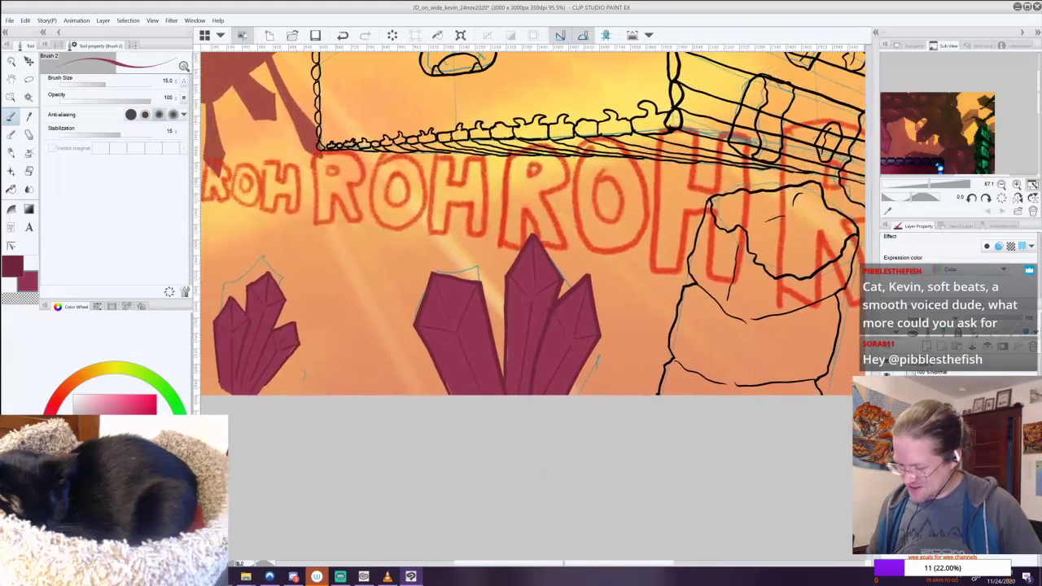
key("ctrl+z")
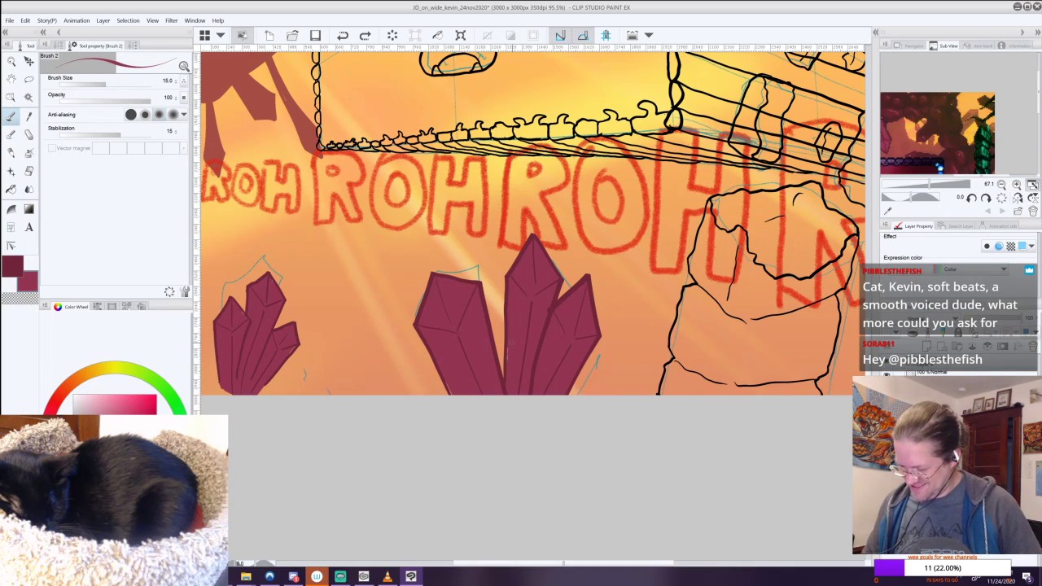
left_click_drag(506, 358, 506, 381)
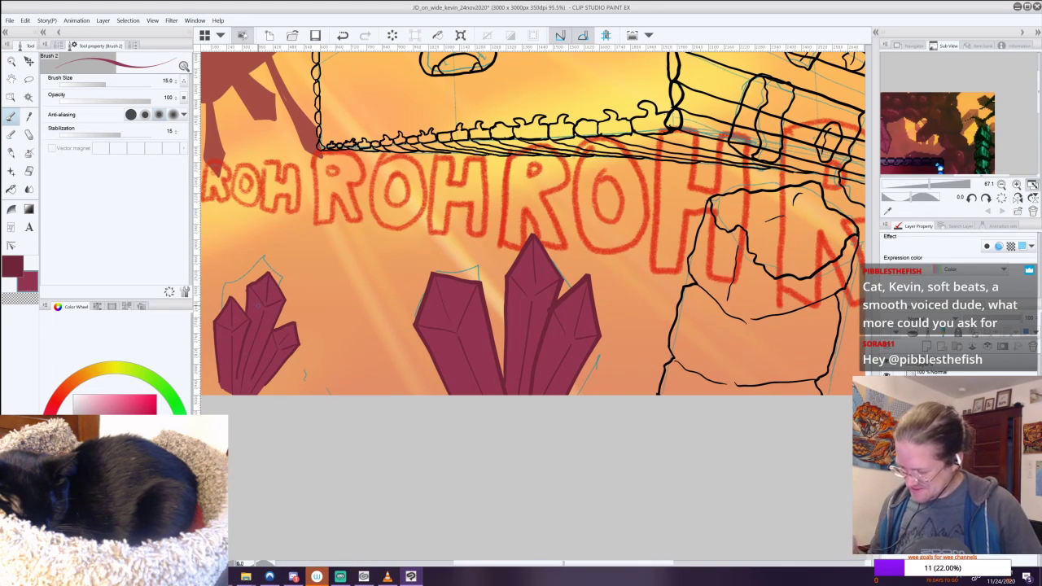
scroll(658, 314, "down", 4)
left_click_drag(658, 313, 587, 473)
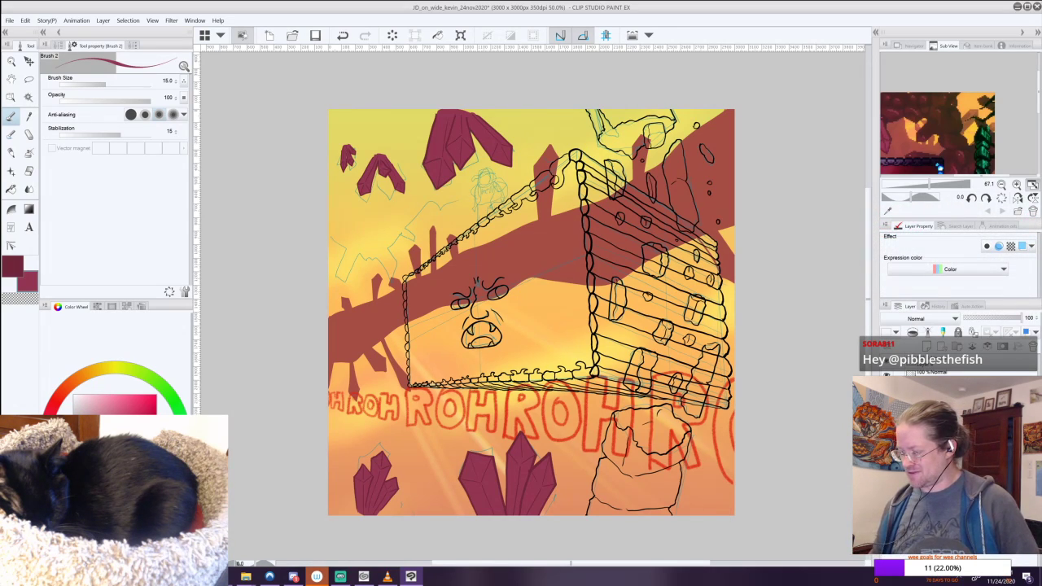
Draw a wavy maroon rock edge linking the hanging crystals along the upper left of the artwork, guided by the reference image.
left_click_drag(529, 285, 468, 407)
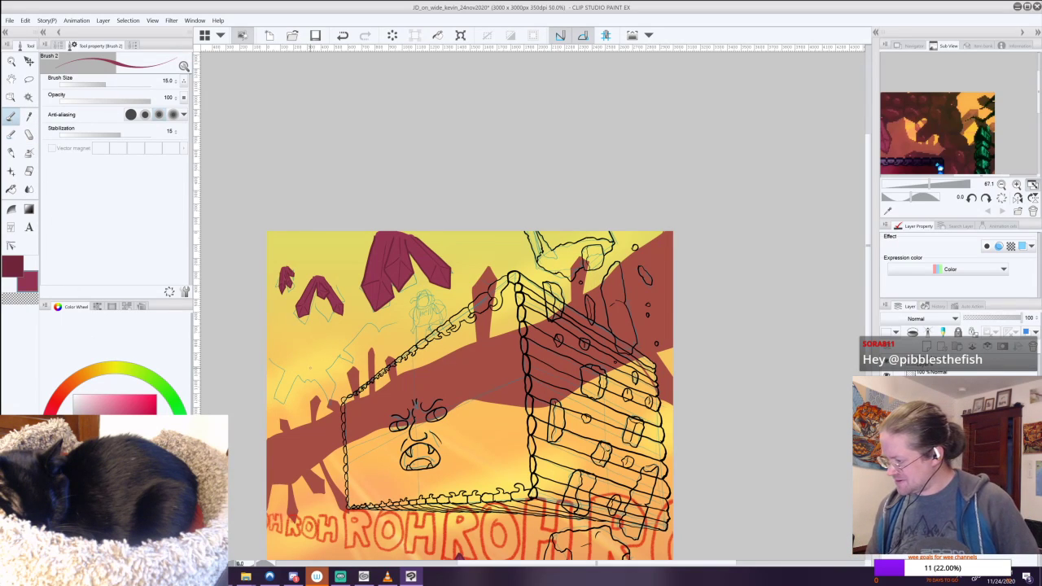
mouse_move(919, 136)
left_mouse_down()
mouse_move(987, 122)
mouse_move(949, 119)
mouse_move(922, 140)
left_mouse_up()
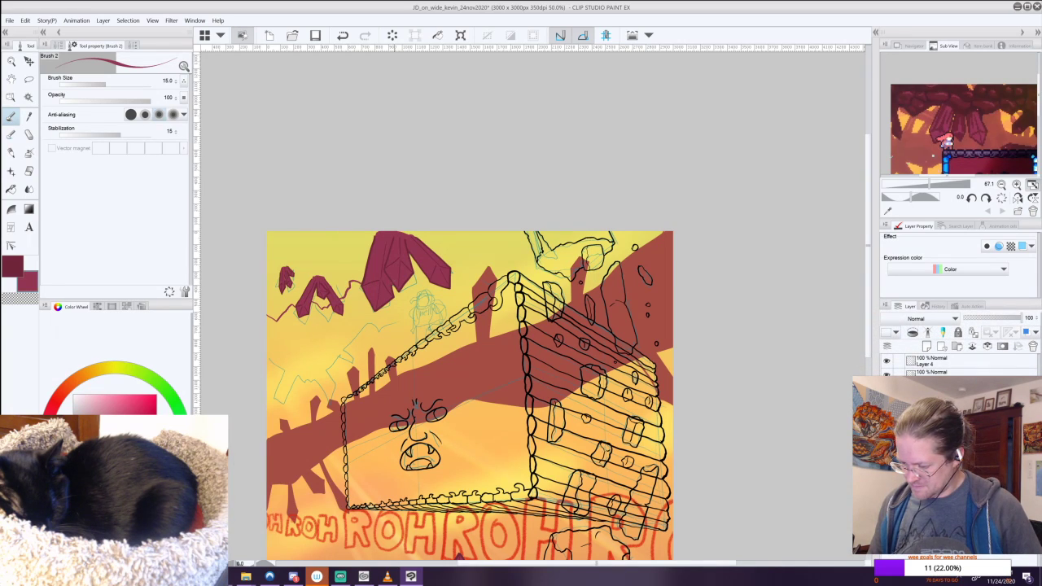
left_click_drag(433, 256, 481, 231)
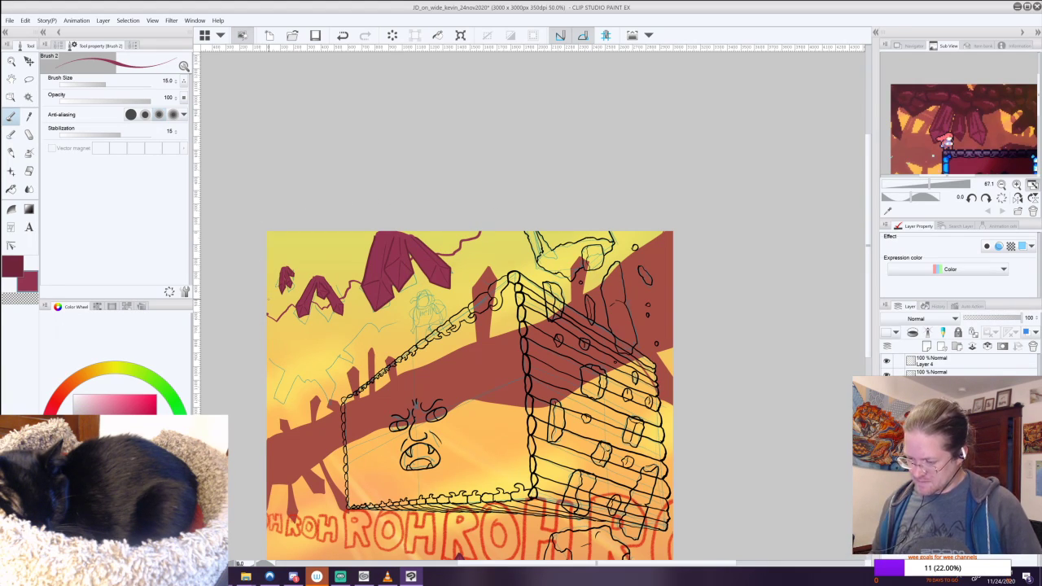
Draw a bumpy maroon ground line behind the crystals along the bottom edge of the artwork.
left_click_drag(285, 546, 316, 287)
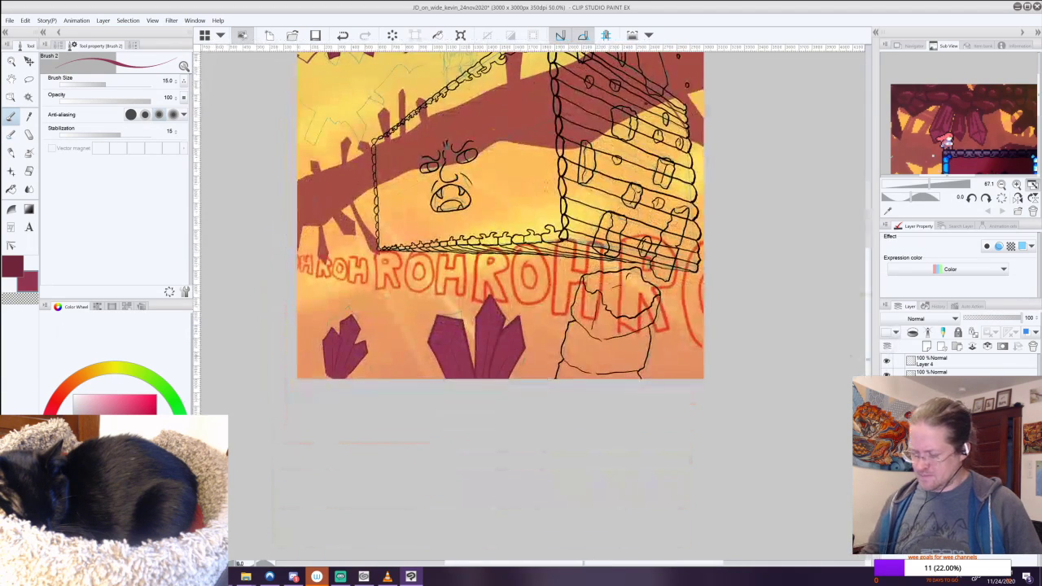
mouse_move(286, 358)
left_mouse_down()
mouse_move(375, 365)
mouse_move(409, 352)
mouse_move(423, 368)
mouse_move(464, 377)
mouse_move(536, 359)
mouse_move(601, 377)
left_mouse_up()
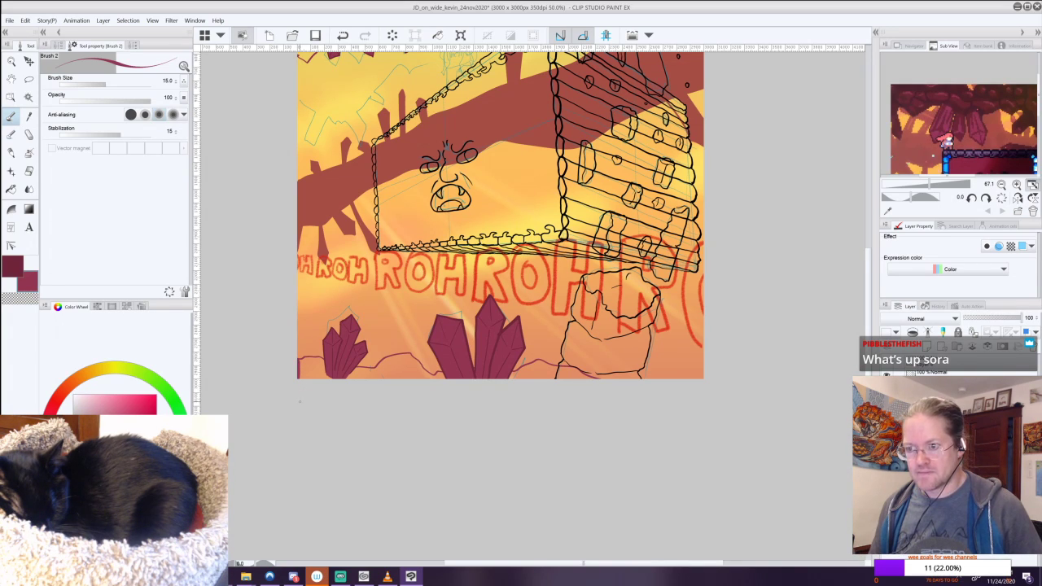
left_click_drag(300, 399, 228, 527)
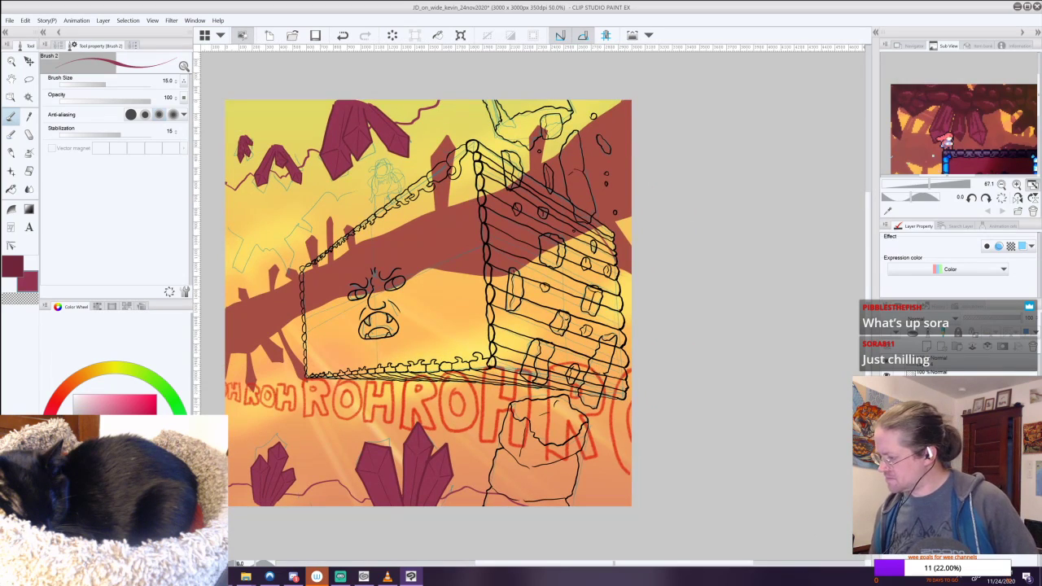
Outline rounded stones in maroon along the rock edge around the hanging crystals.
left_click_drag(680, 465, 916, 578)
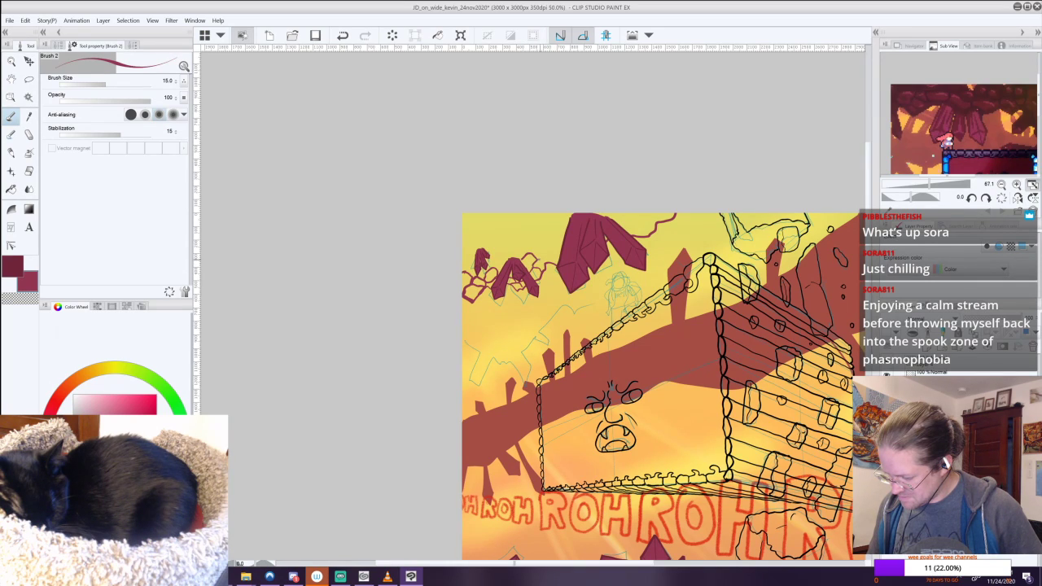
mouse_move(548, 258)
left_mouse_down()
mouse_move(551, 270)
mouse_move(531, 254)
mouse_move(540, 245)
left_mouse_up()
key("ctrl+z")
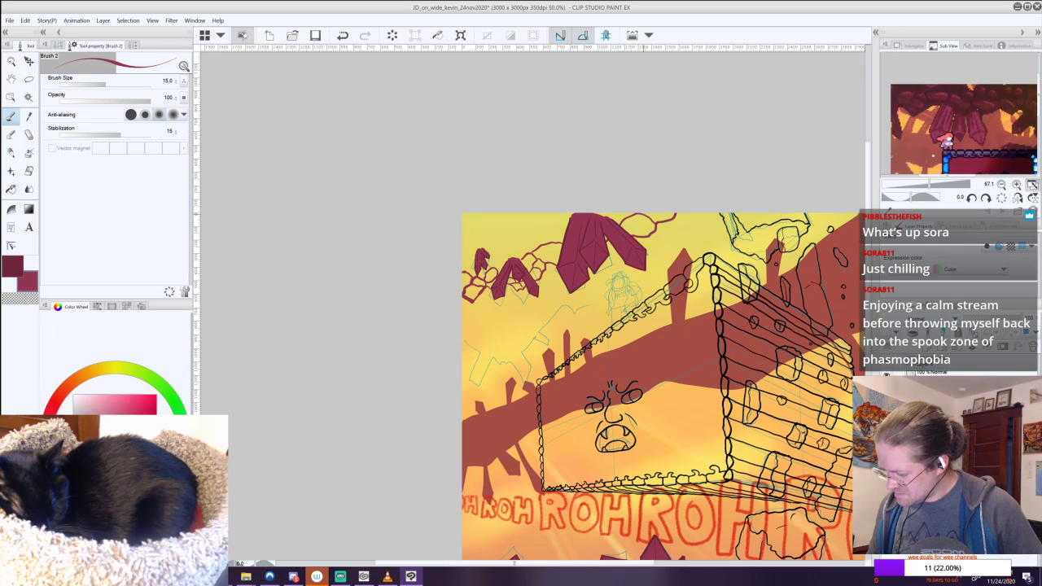
mouse_move(517, 248)
left_mouse_down()
mouse_move(525, 239)
mouse_move(510, 236)
left_mouse_up()
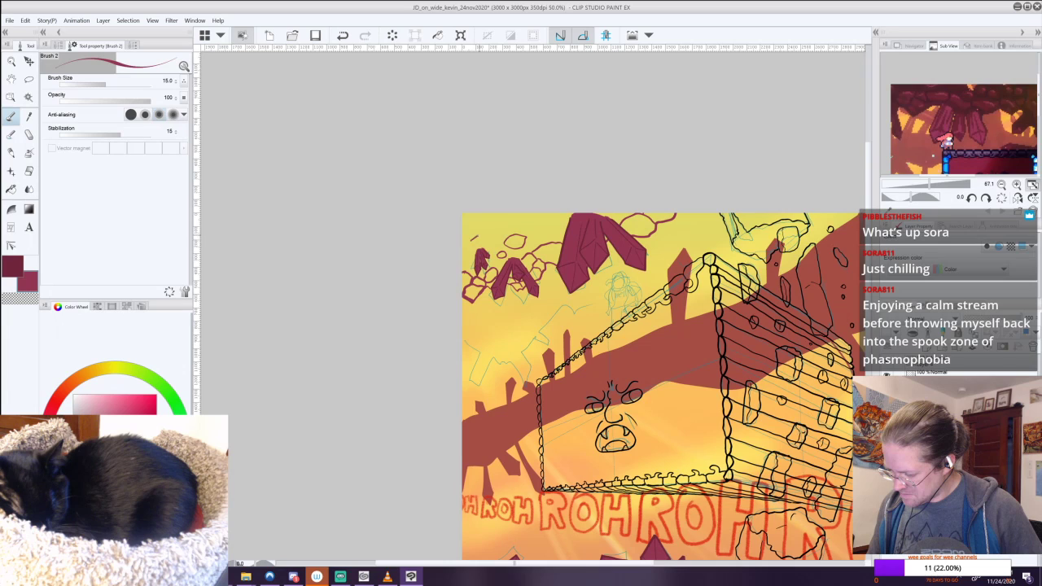
mouse_move(545, 232)
left_mouse_down()
mouse_move(557, 223)
mouse_move(545, 222)
left_mouse_up()
Outline rounded stones along the ground line around the lower crystals.
left_click_drag(633, 347, 594, 161)
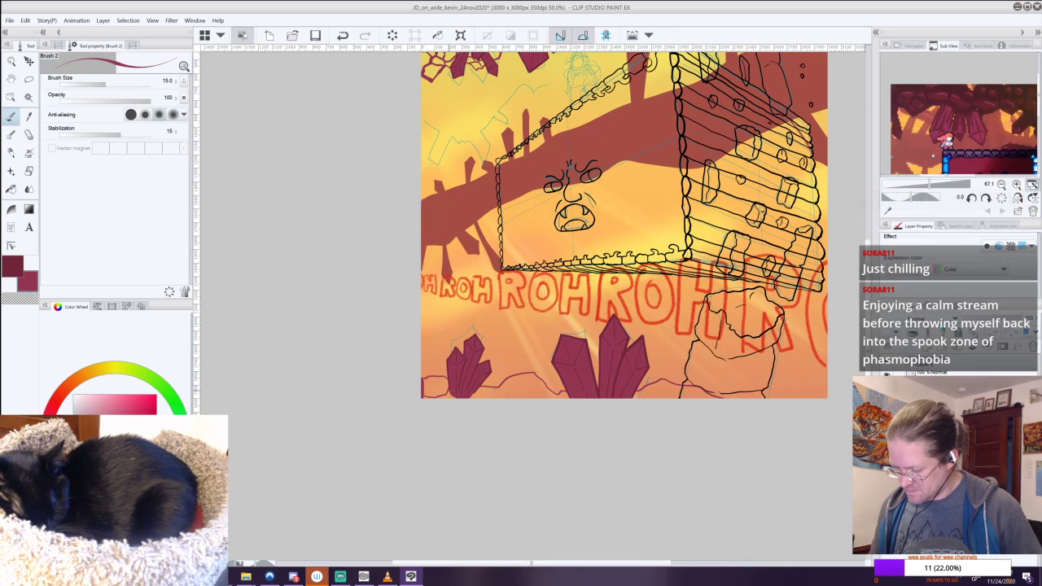
left_click_drag(499, 388, 539, 397)
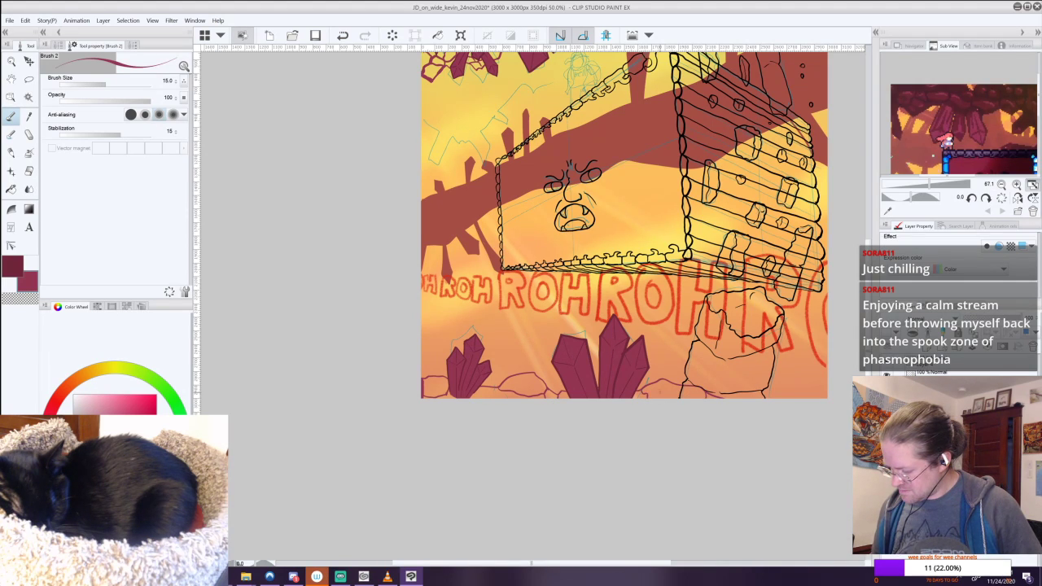
left_click_drag(377, 97, 430, 313)
left_click_drag(613, 306, 689, 304)
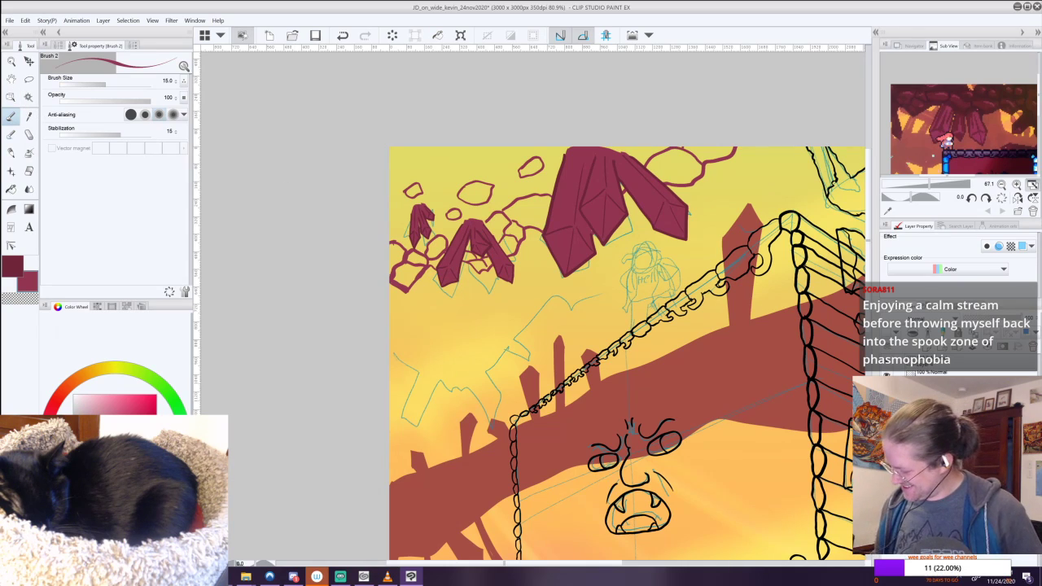
Check which layer holds the stone outlines by switching its visibility off and on.
left_click(887, 415)
left_click(887, 415)
left_click(887, 415)
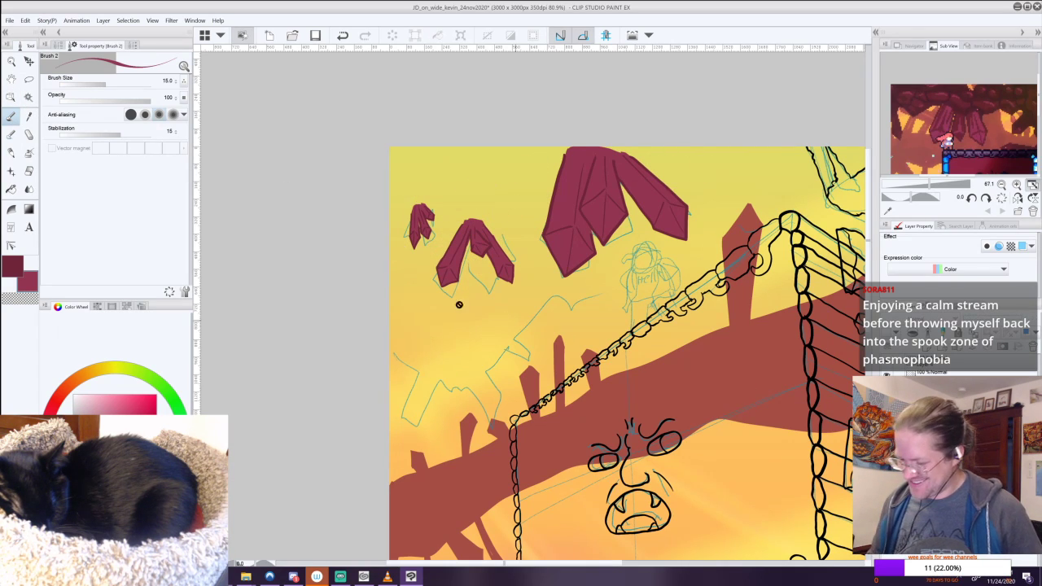
key("ctrl+z")
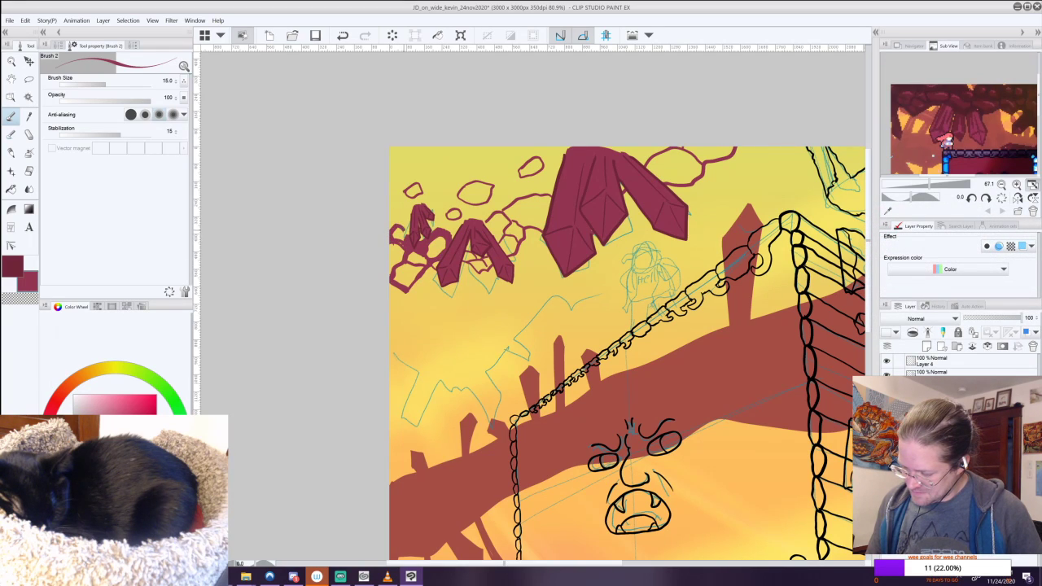
Close the rock outline along the artwork's upper-left edges, add small stones and paint the gaps between them maroon.
mouse_move(395, 208)
left_mouse_down()
mouse_move(393, 149)
mouse_move(677, 145)
mouse_move(617, 151)
mouse_move(633, 149)
mouse_move(622, 192)
left_mouse_up()
mouse_move(564, 153)
left_mouse_down()
mouse_move(550, 197)
mouse_move(508, 203)
mouse_move(512, 218)
left_mouse_up()
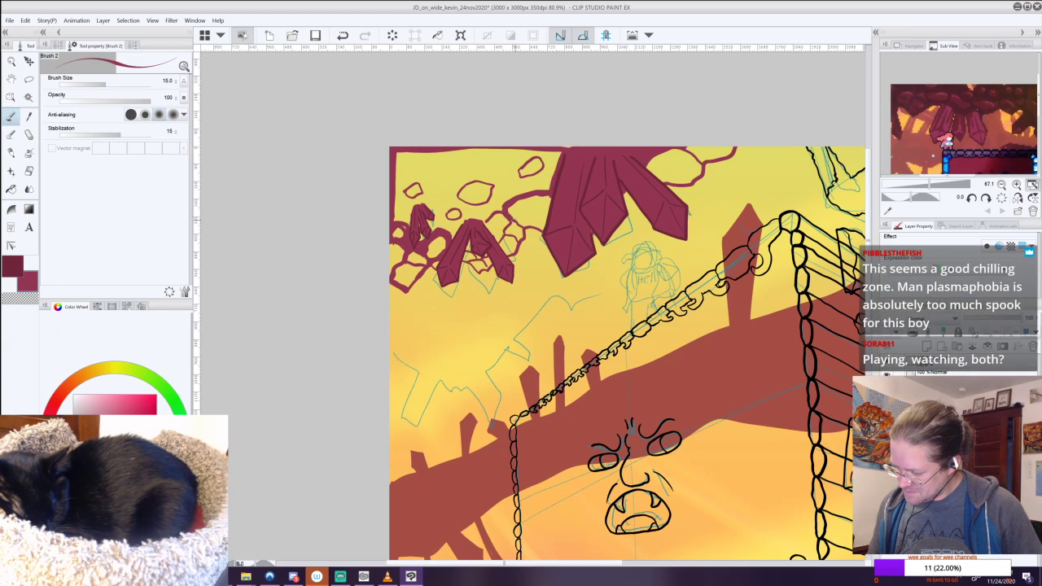
left_click_drag(504, 207, 454, 235)
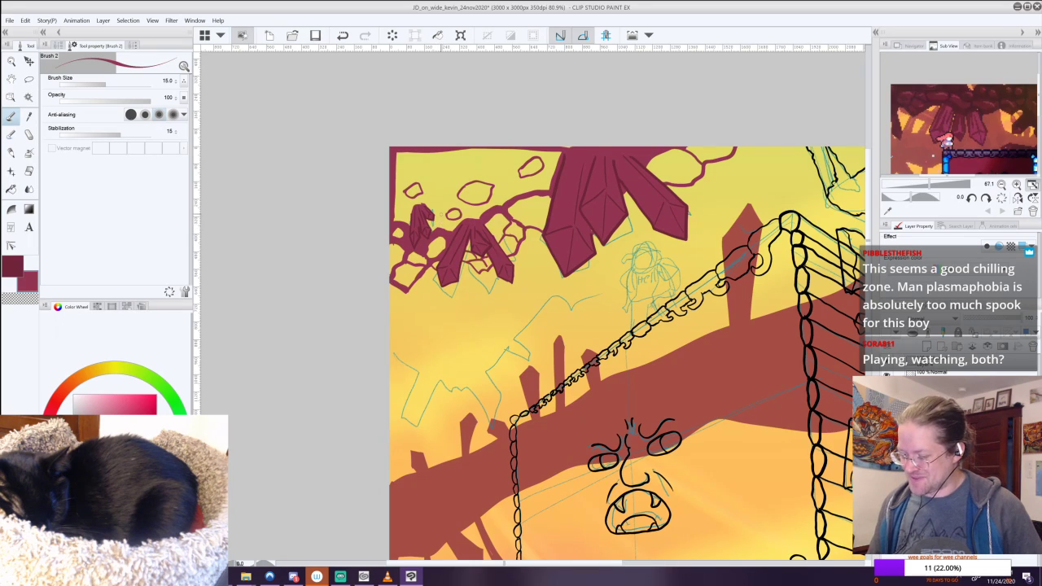
mouse_move(438, 200)
left_mouse_down()
mouse_move(449, 210)
mouse_move(450, 197)
mouse_move(440, 201)
mouse_move(465, 215)
mouse_move(510, 192)
mouse_move(493, 206)
left_mouse_up()
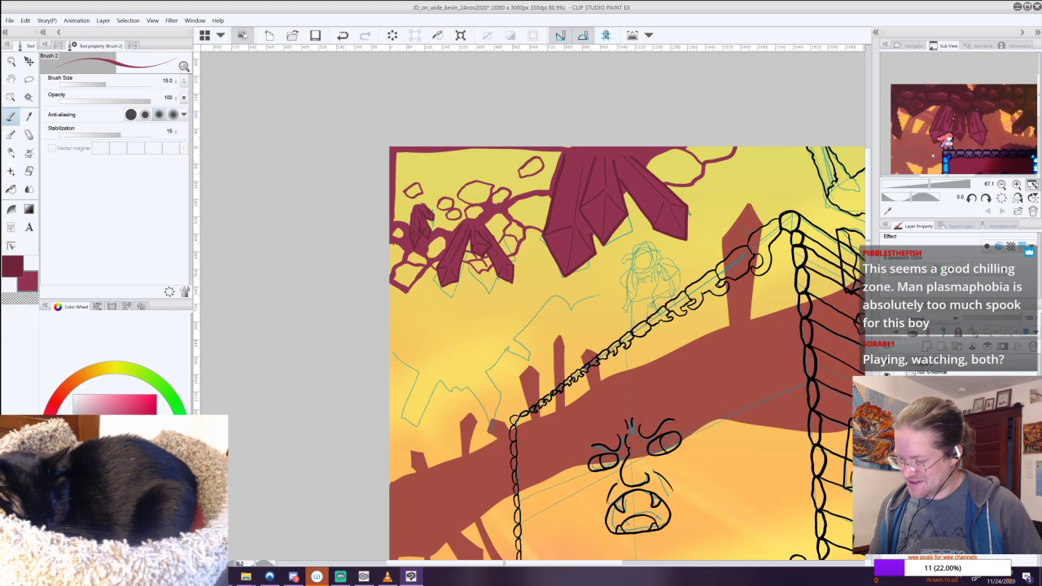
mouse_move(545, 178)
left_mouse_down()
mouse_move(528, 187)
mouse_move(549, 185)
mouse_move(540, 177)
left_mouse_up()
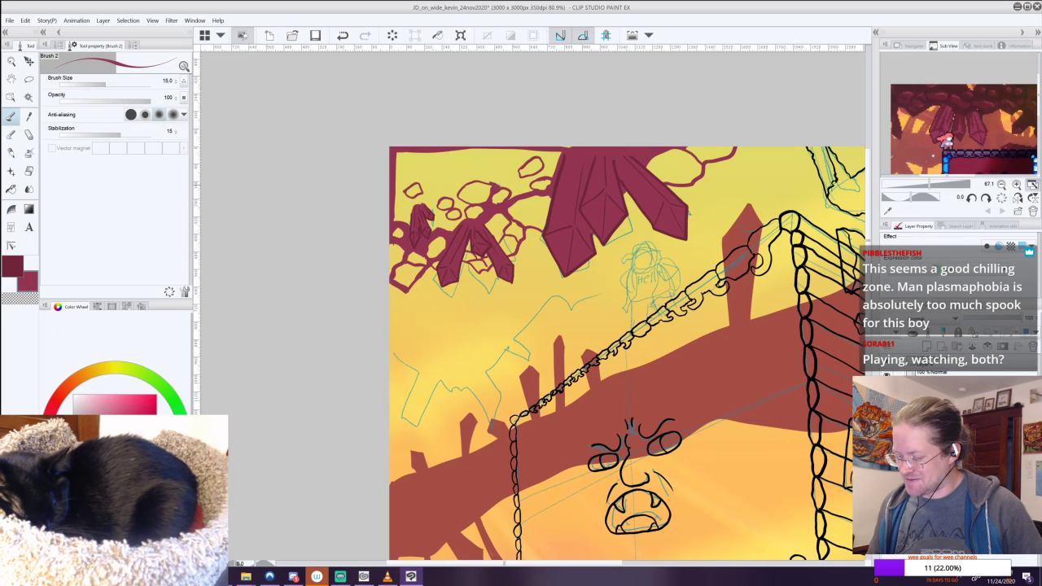
mouse_move(491, 183)
left_mouse_down()
mouse_move(463, 180)
mouse_move(465, 216)
mouse_move(444, 227)
mouse_move(458, 230)
mouse_move(448, 212)
mouse_move(433, 228)
mouse_move(442, 212)
left_mouse_up()
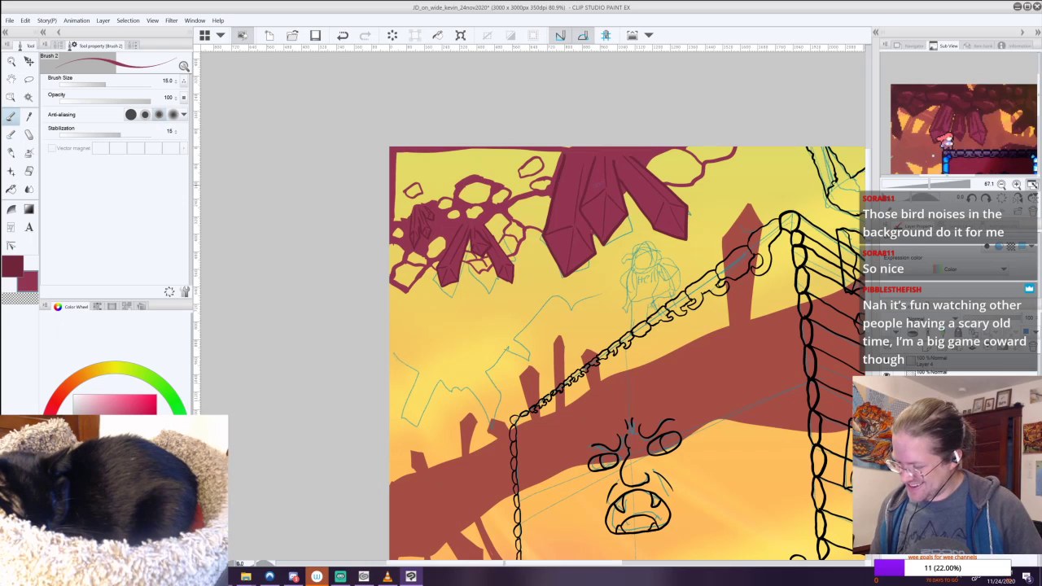
Auto-select the enclosed area behind the upper-left stones, fill it with maroon and clear the selection.
left_click(29, 97)
left_click(497, 167)
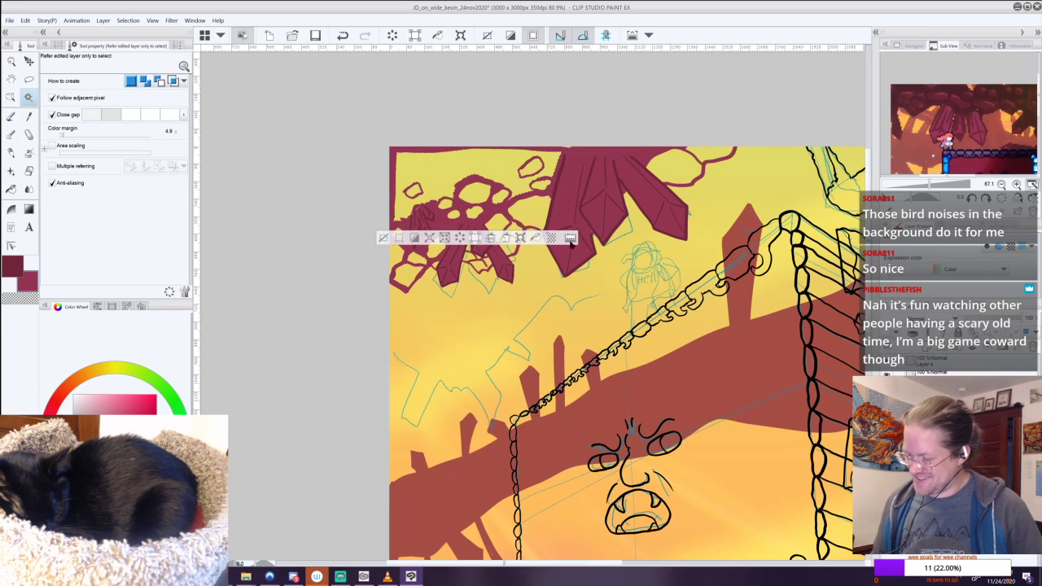
left_click(429, 238)
left_click(593, 271)
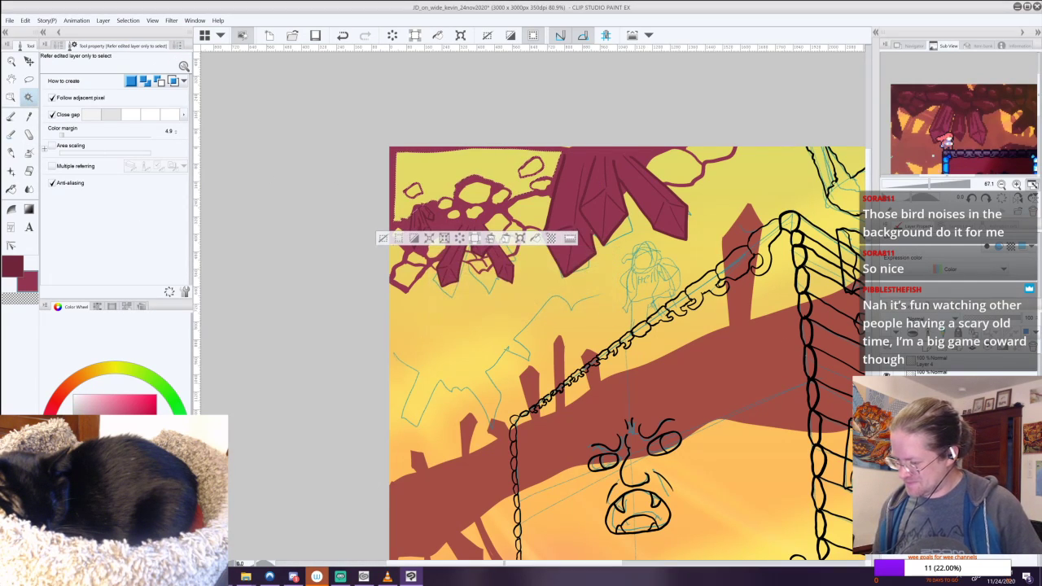
left_click(538, 239)
left_click(383, 237)
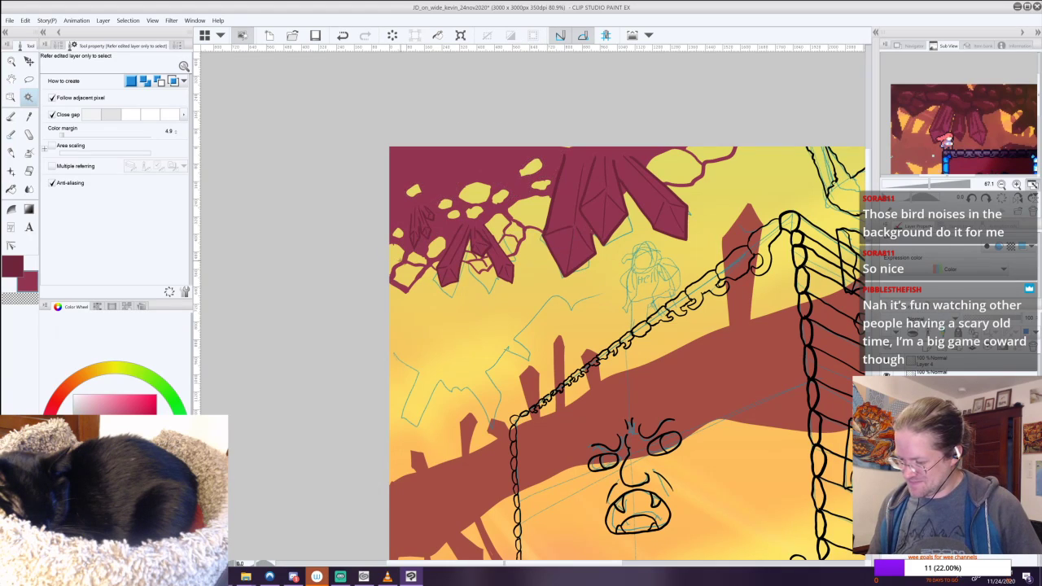
Paint the gaps between the ground stones around the lower crystals solid maroon with the 15.0 brush.
left_click_drag(619, 366, 557, 114)
left_click_drag(618, 407, 572, 208)
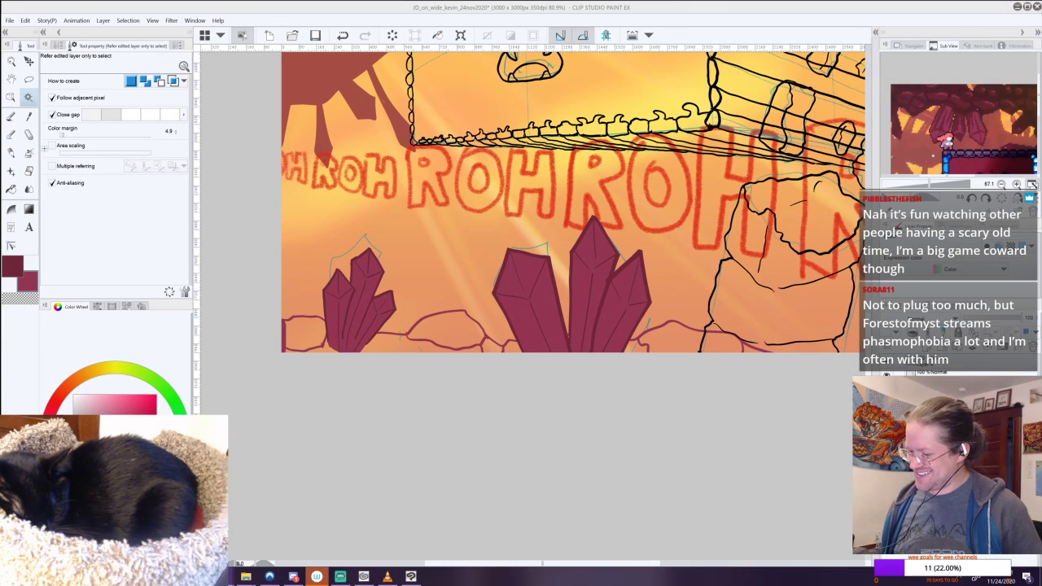
left_click_drag(561, 227, 538, 368)
mouse_move(521, 310)
left_mouse_down()
mouse_move(563, 260)
mouse_move(551, 240)
left_mouse_up()
scroll(495, 292, "up", 2)
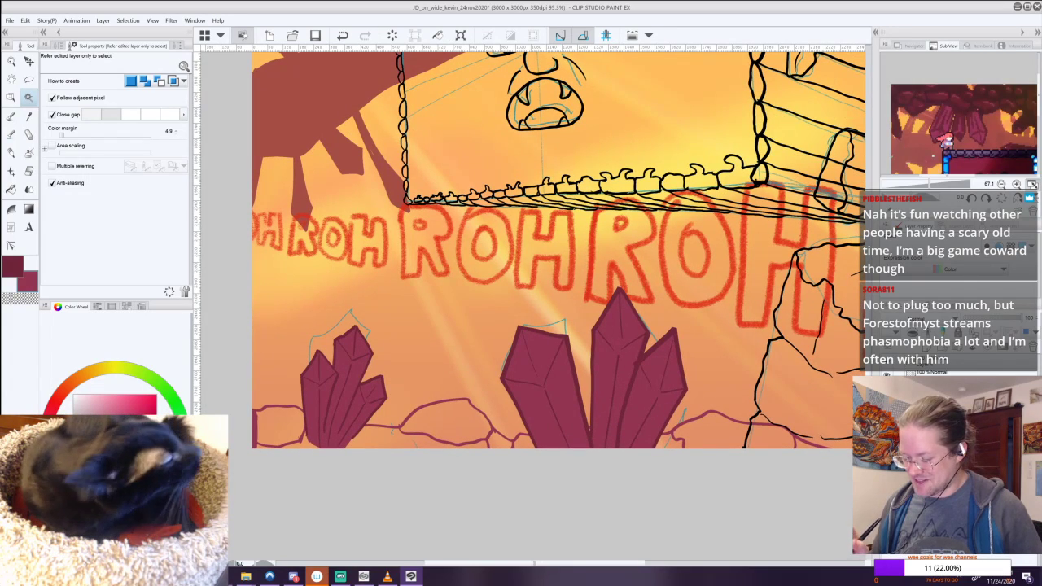
left_click_drag(521, 325, 596, 205)
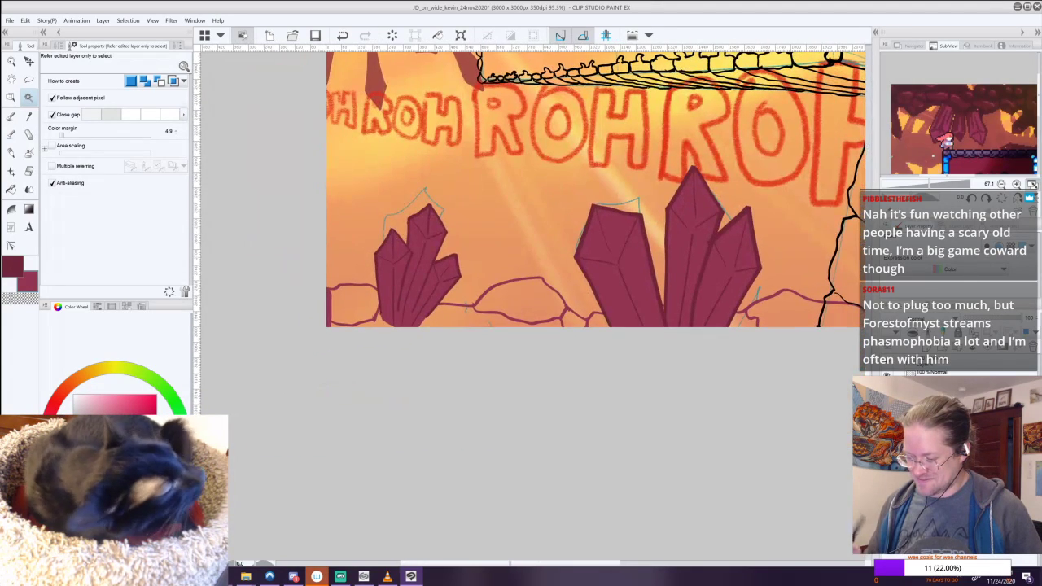
key("p")
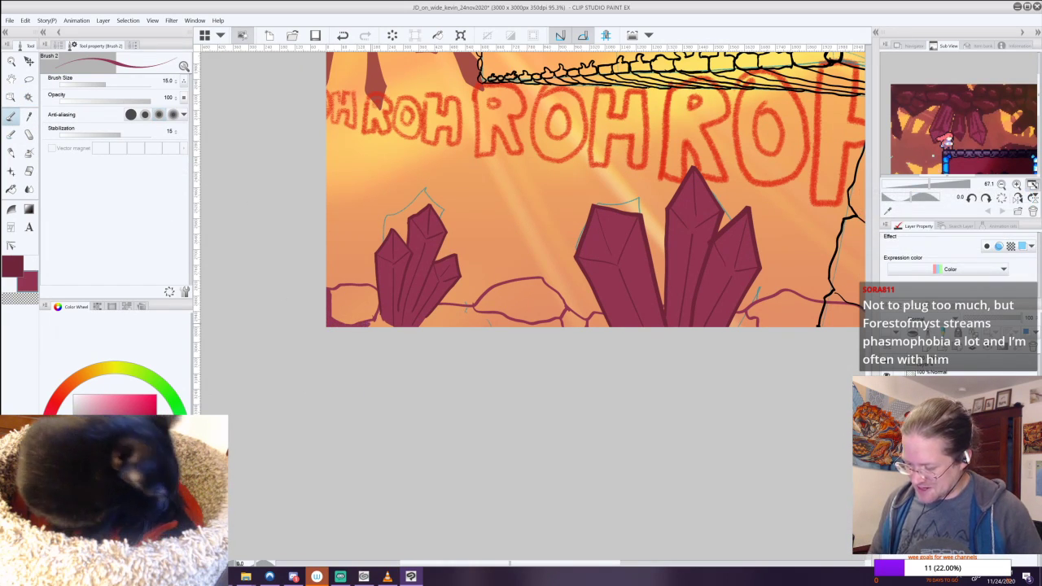
mouse_move(374, 322)
left_mouse_down()
mouse_move(438, 308)
mouse_move(473, 314)
mouse_move(431, 322)
mouse_move(479, 327)
mouse_move(453, 320)
mouse_move(468, 311)
mouse_move(512, 321)
left_mouse_up()
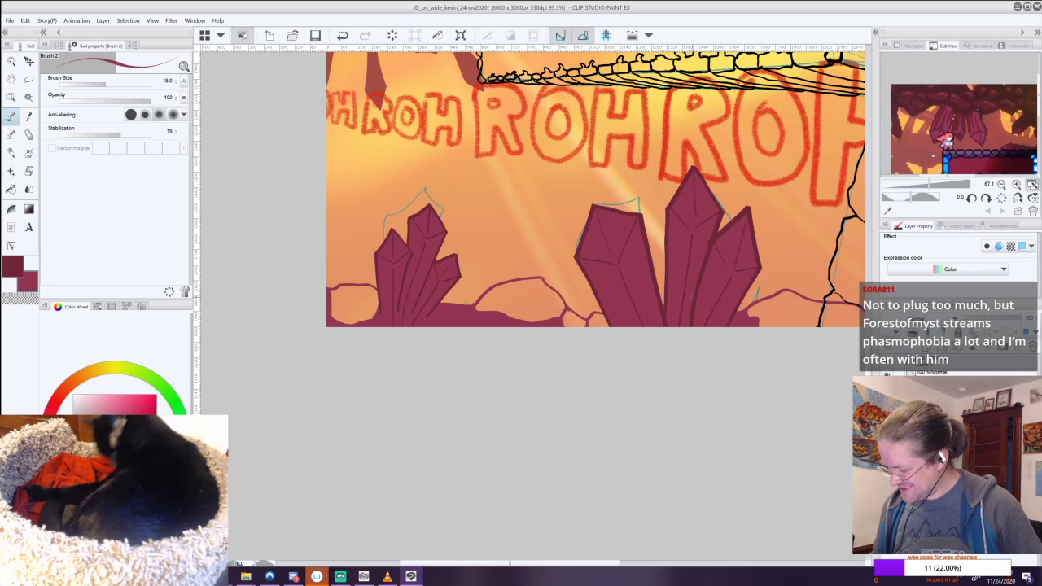
Sample a dark maroon from the rocky ceiling in the reference image as the drawing colour.
scroll(702, 317, "down", 3)
left_click_drag(700, 285, 557, 463)
left_click_drag(562, 285, 528, 454)
left_click_drag(944, 122, 923, 166)
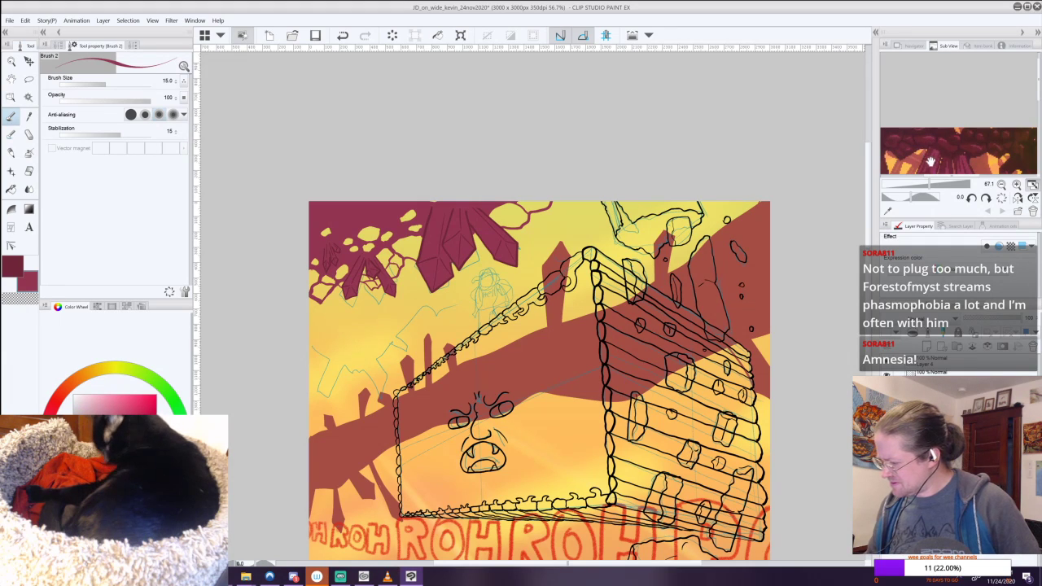
key("i")
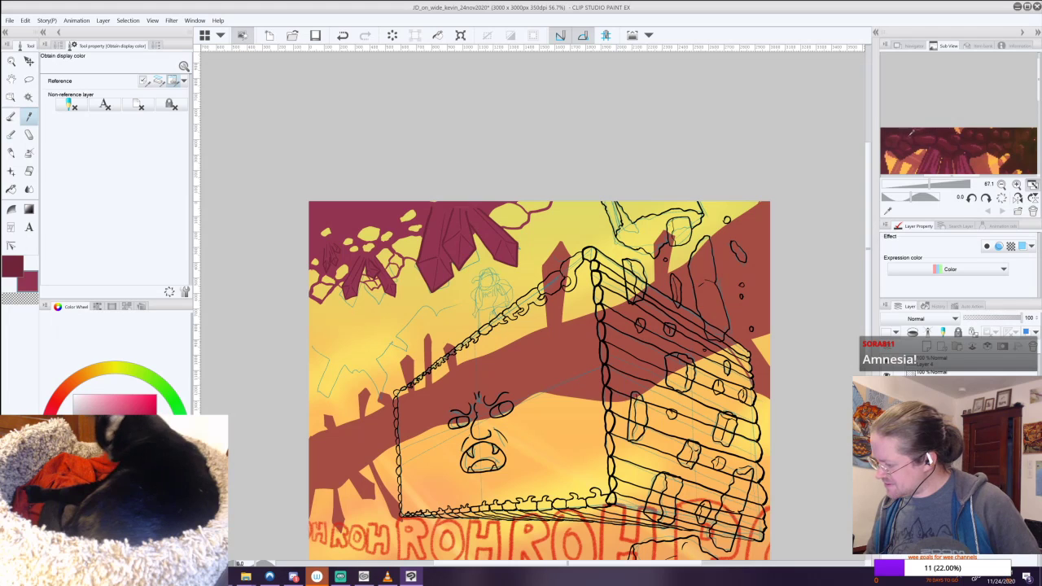
left_click(913, 129)
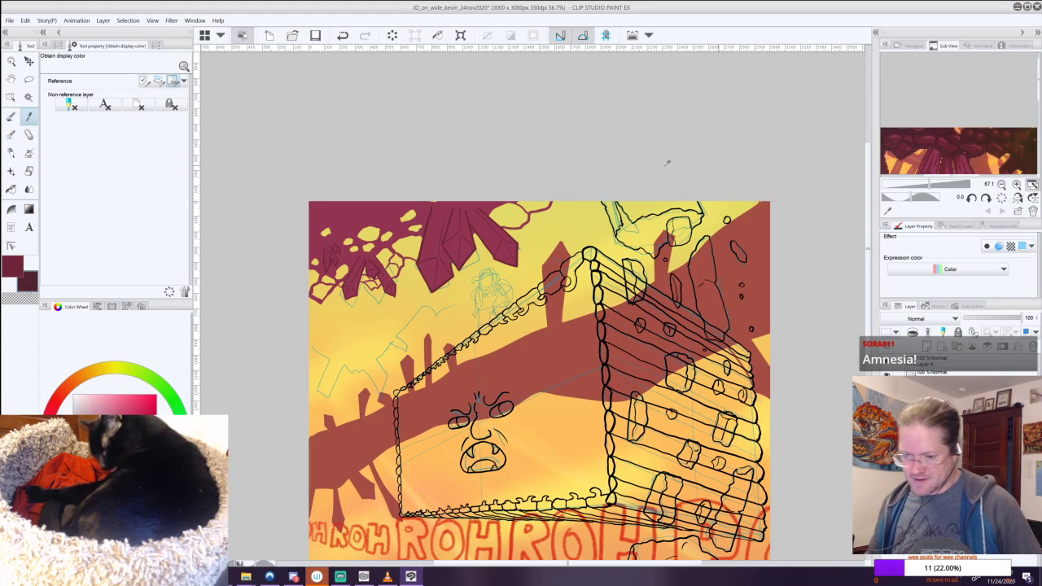
Auto-select the solid maroon rock areas of the ceiling and ground, referring only to the edited layer.
left_click(11, 135)
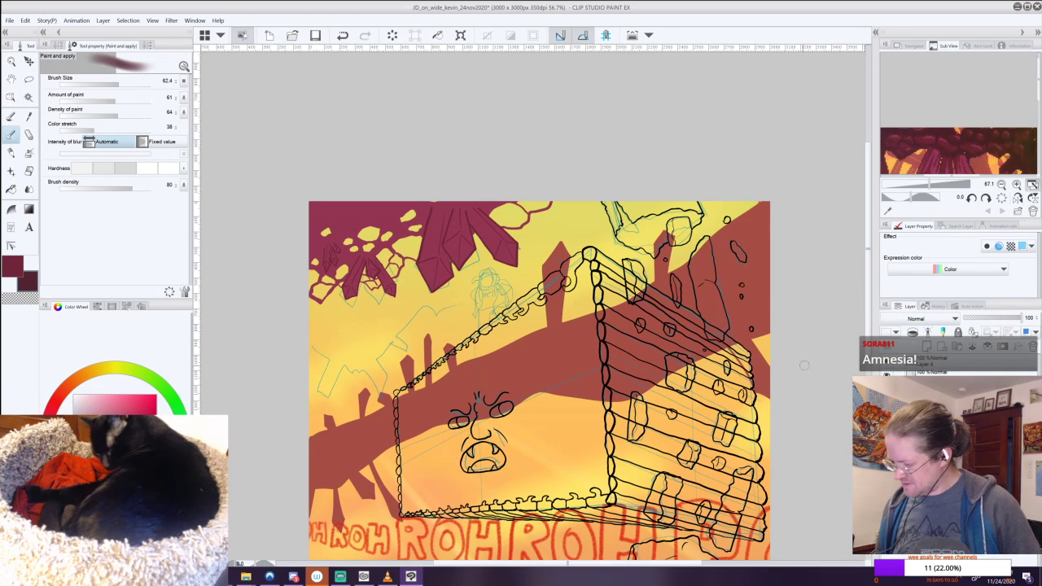
left_click(29, 97)
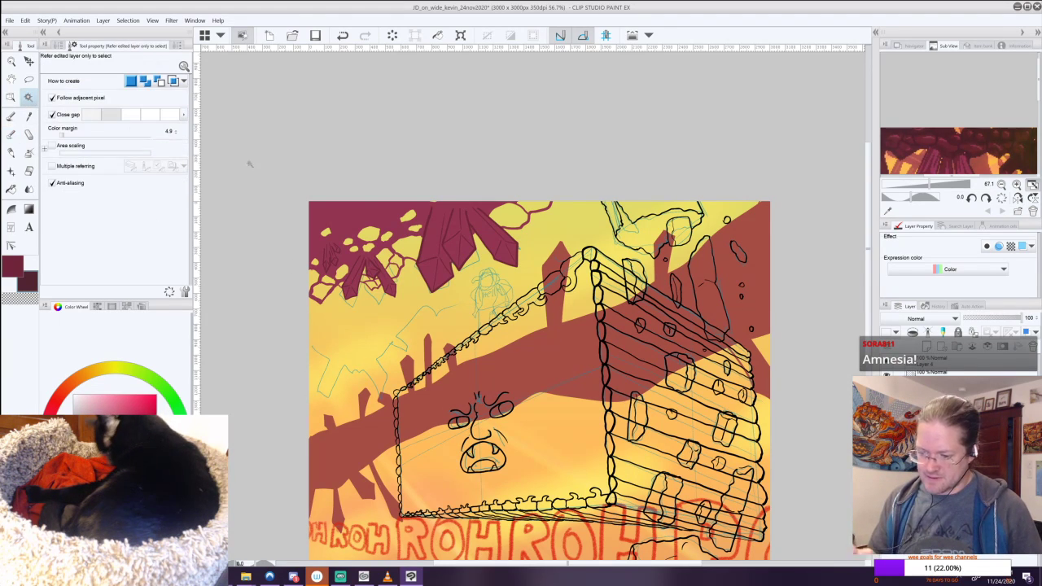
left_click(399, 202)
scroll(399, 198, "down", 5)
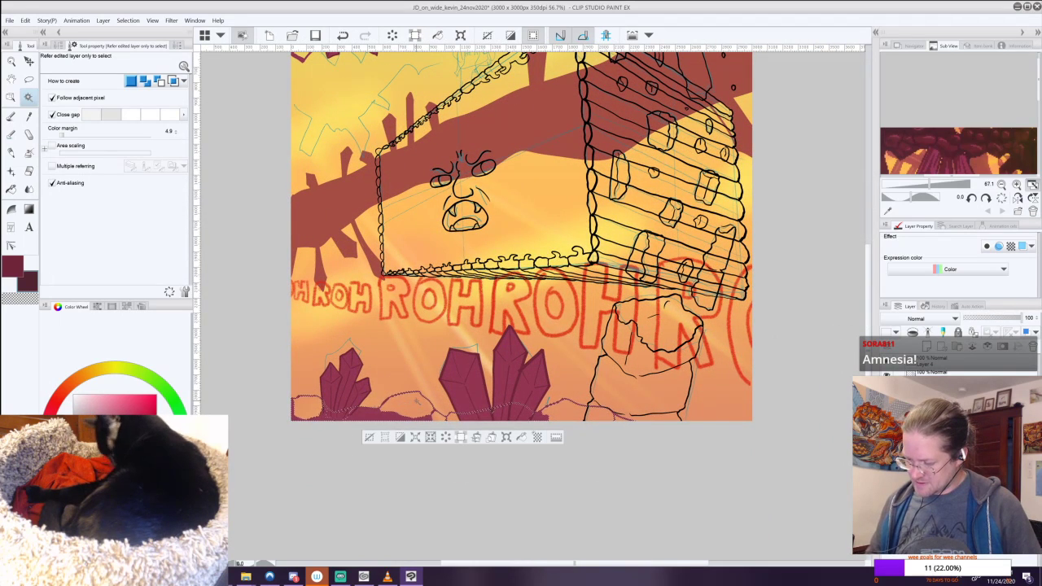
scroll(391, 399, "up", 5)
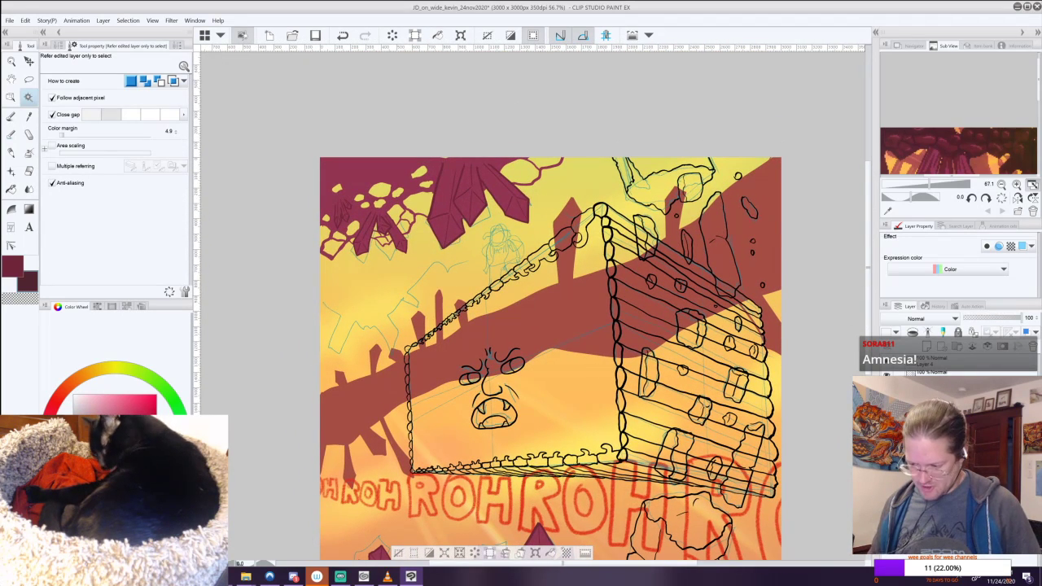
left_click(406, 181)
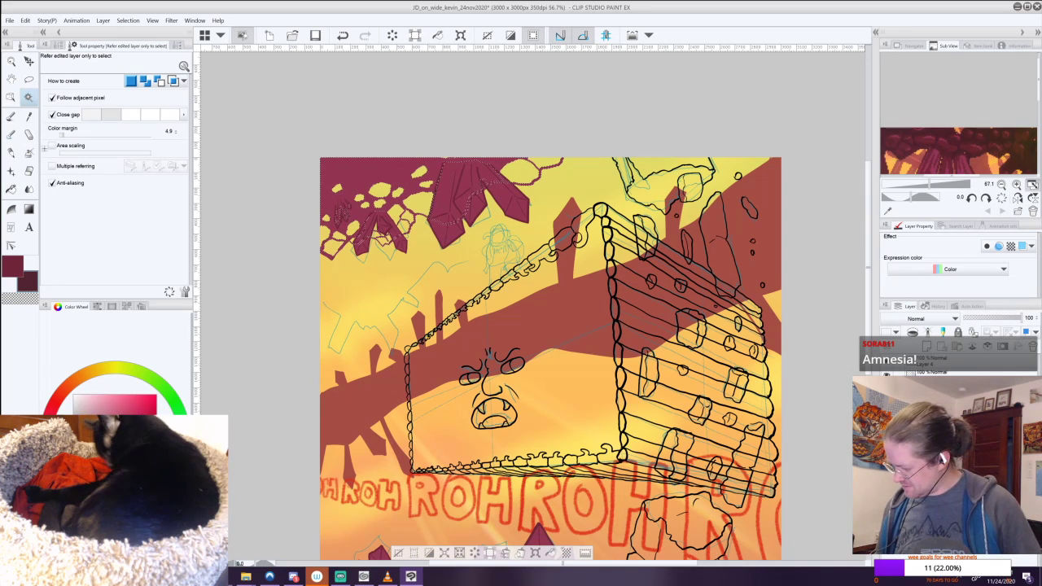
Shade the selected maroon ceiling and ground with soft dark patches using the Paint and apply brush at size 62.4.
left_click(10, 134)
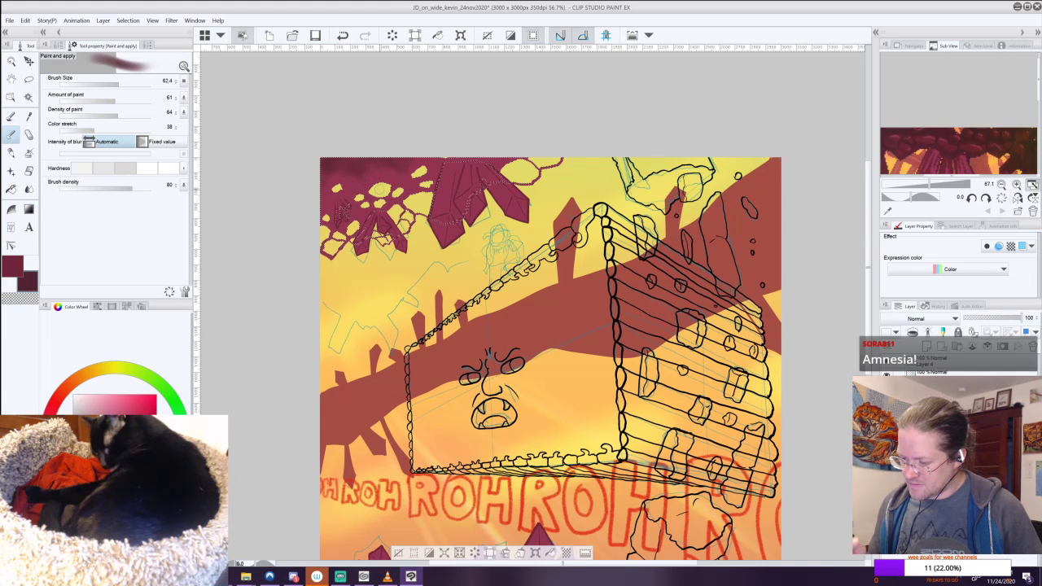
left_click_drag(376, 187, 478, 211)
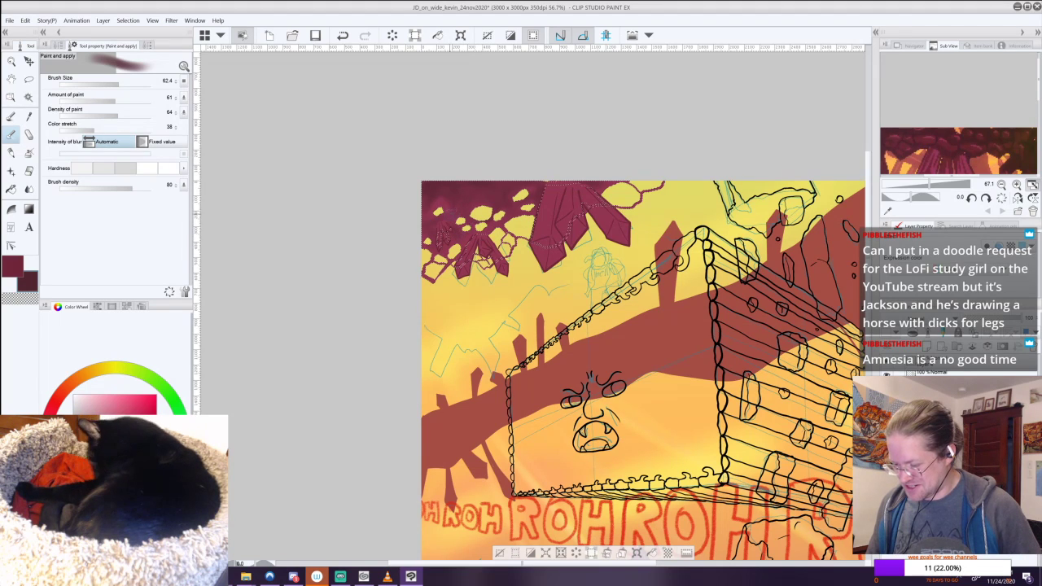
left_click_drag(701, 496, 604, 234)
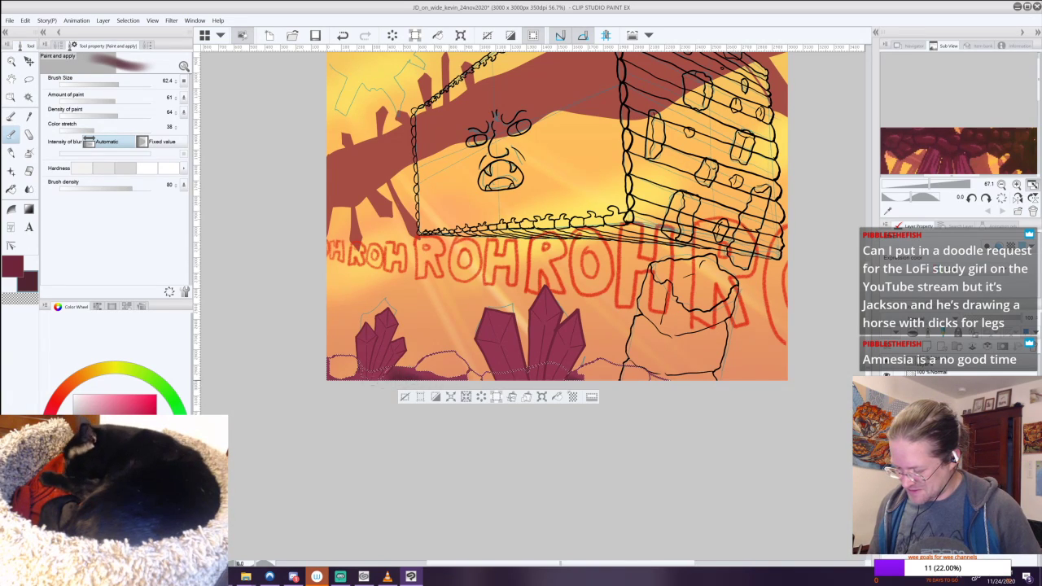
left_click_drag(611, 118, 627, 376)
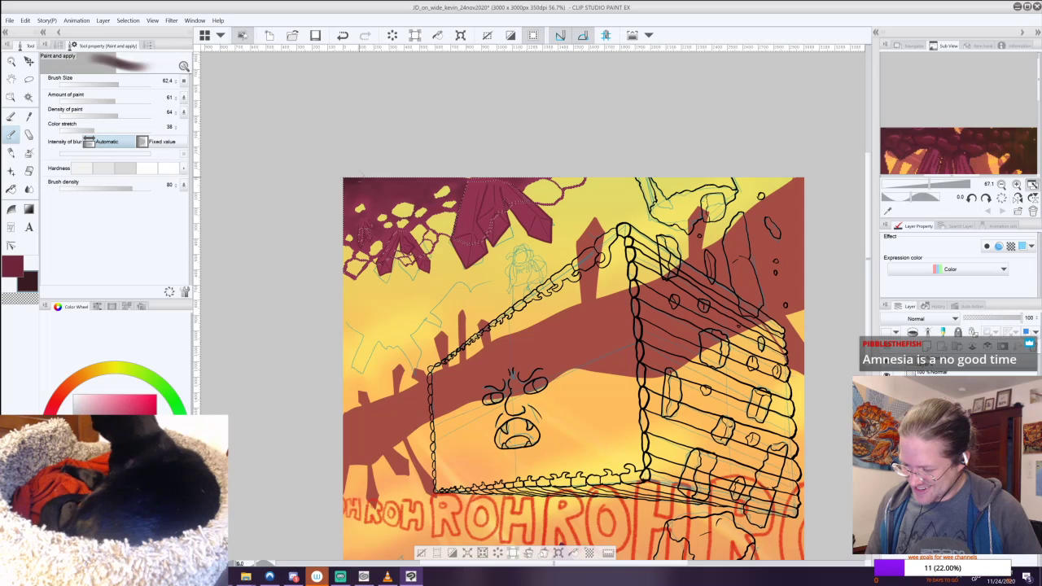
left_click_drag(391, 192, 386, 199)
left_click(376, 184)
left_click(387, 183)
left_click(424, 187)
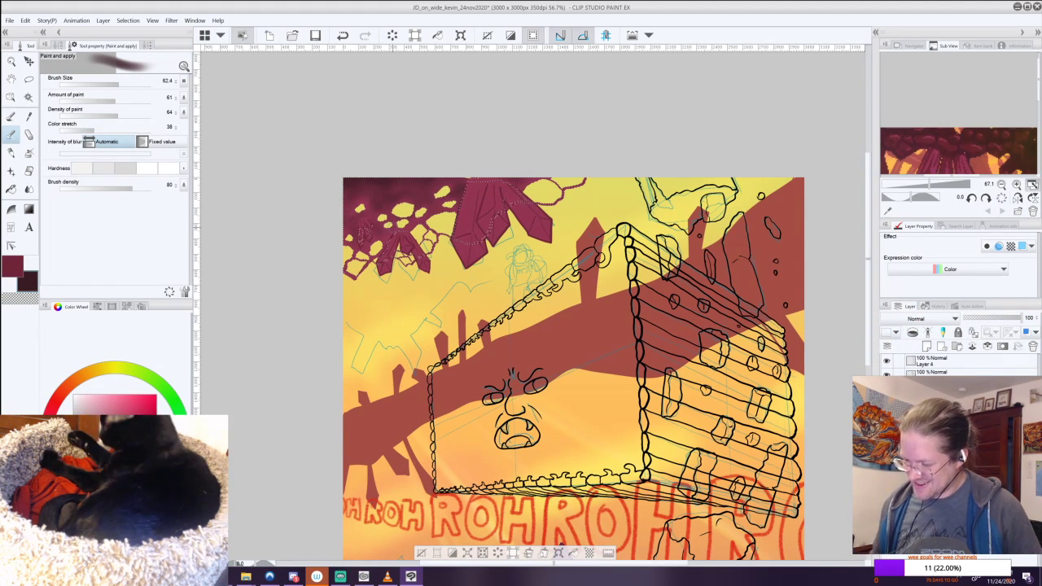
scroll(570, 367, "down", 5)
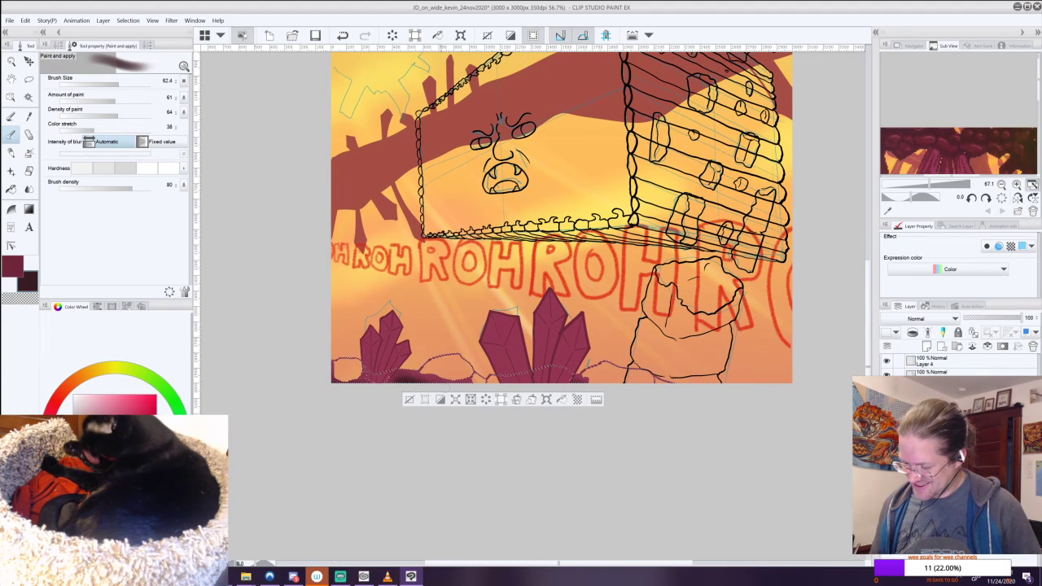
left_click_drag(612, 360, 618, 544)
left_click_drag(422, 183, 346, 309)
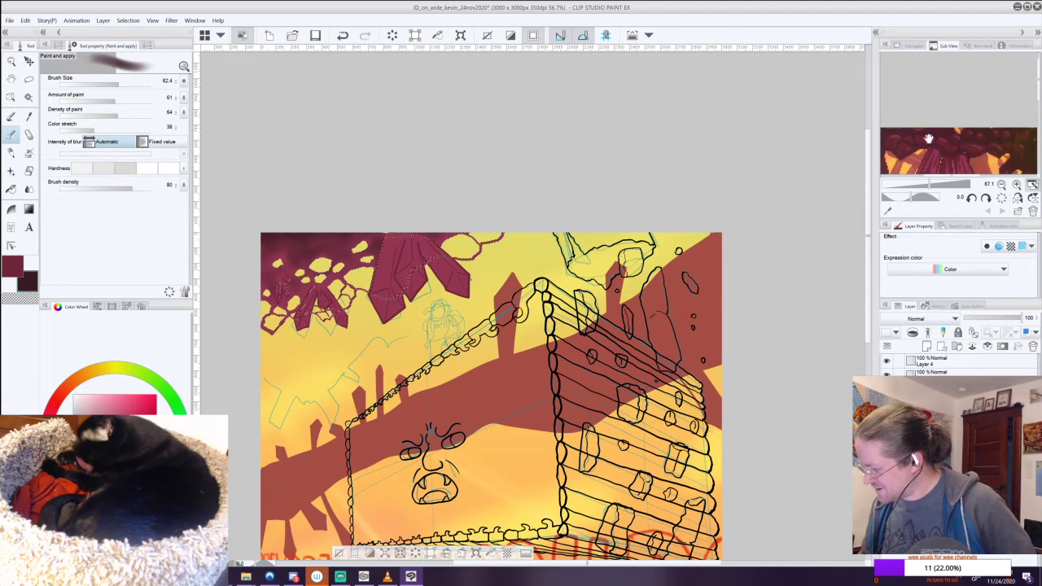
Clear the selection and try a sampled reddish brown on one of the ceiling stones with the 15.0 brush.
key("i")
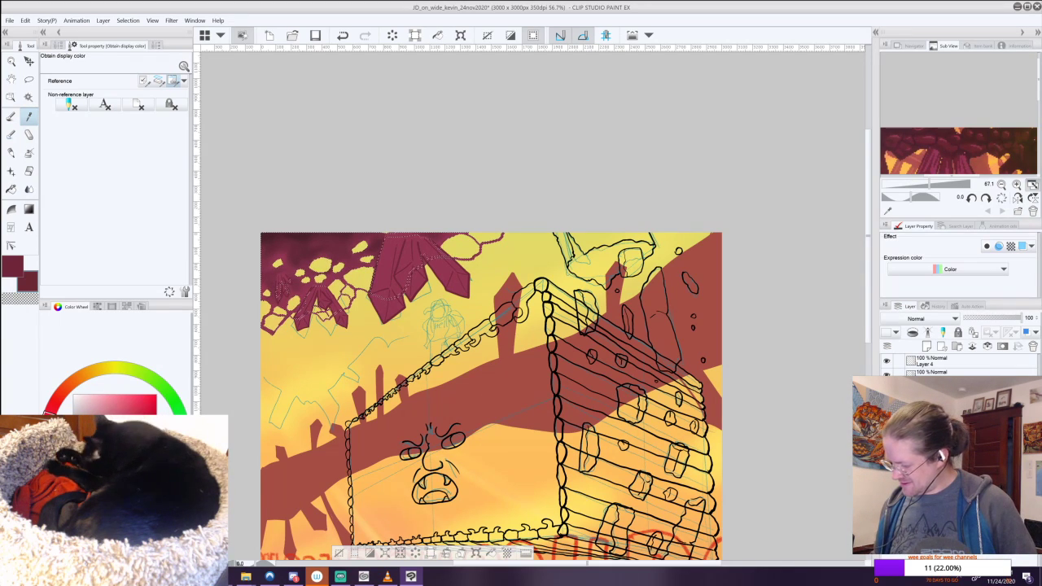
left_click(887, 440)
left_click(887, 440)
left_click(887, 440)
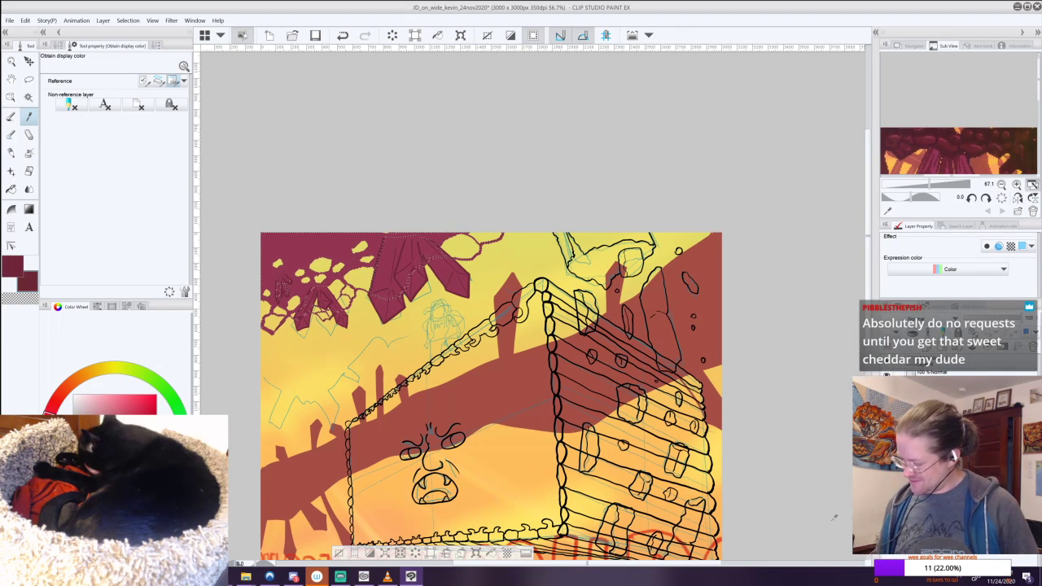
key("ctrl+d")
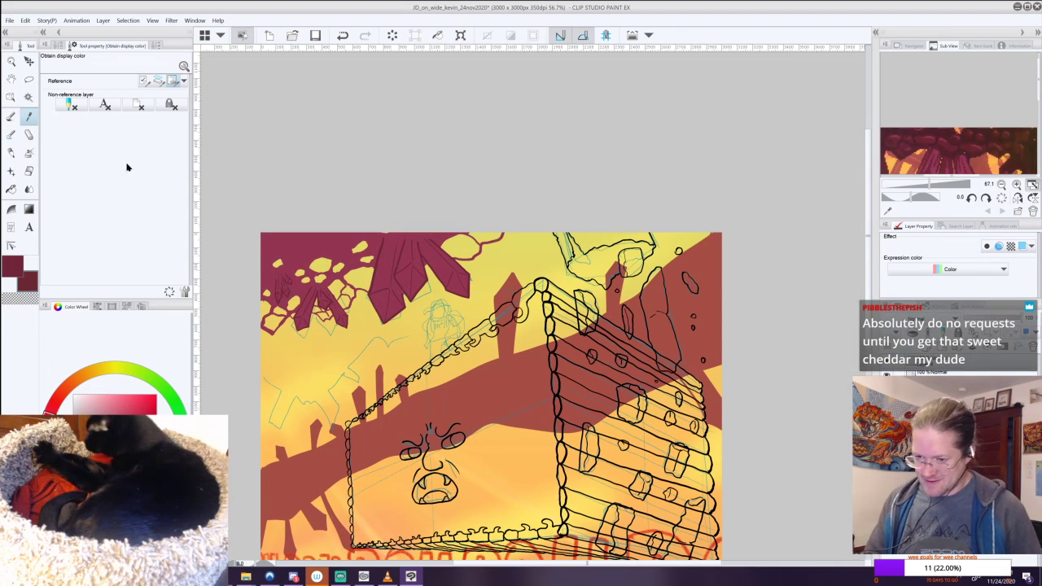
left_click(10, 115)
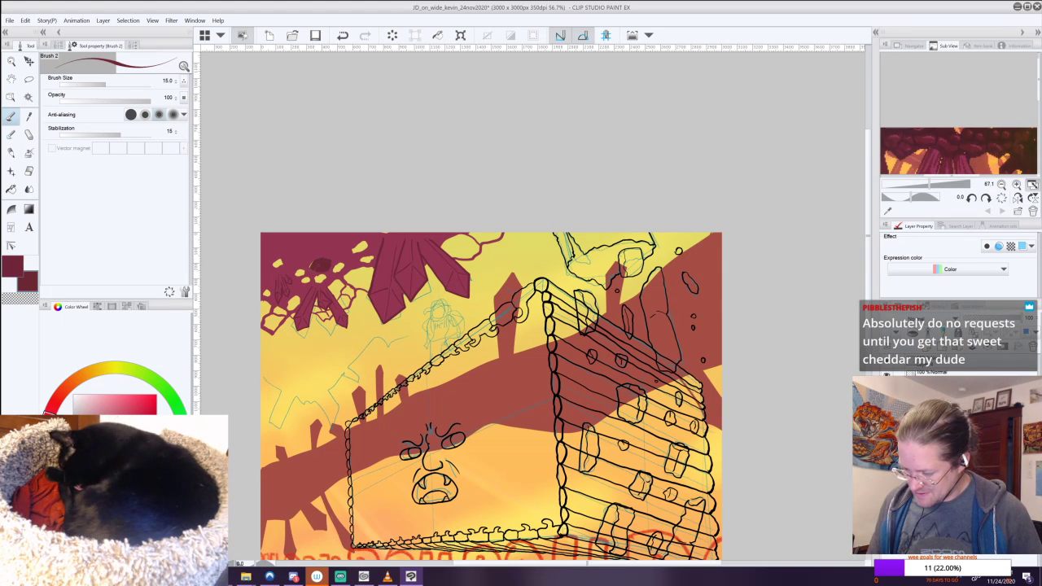
left_click(887, 374)
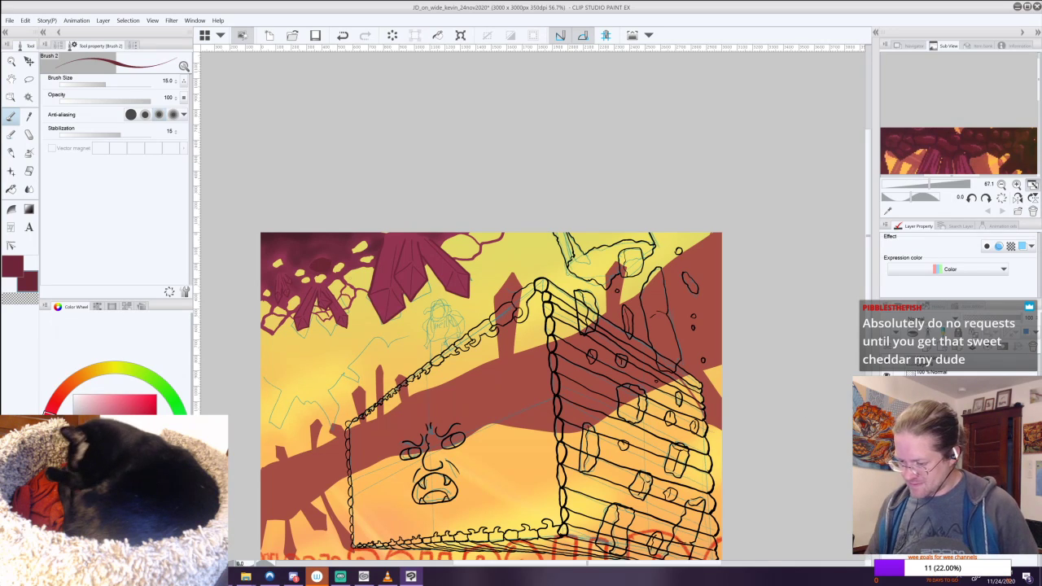
key("ctrl+z")
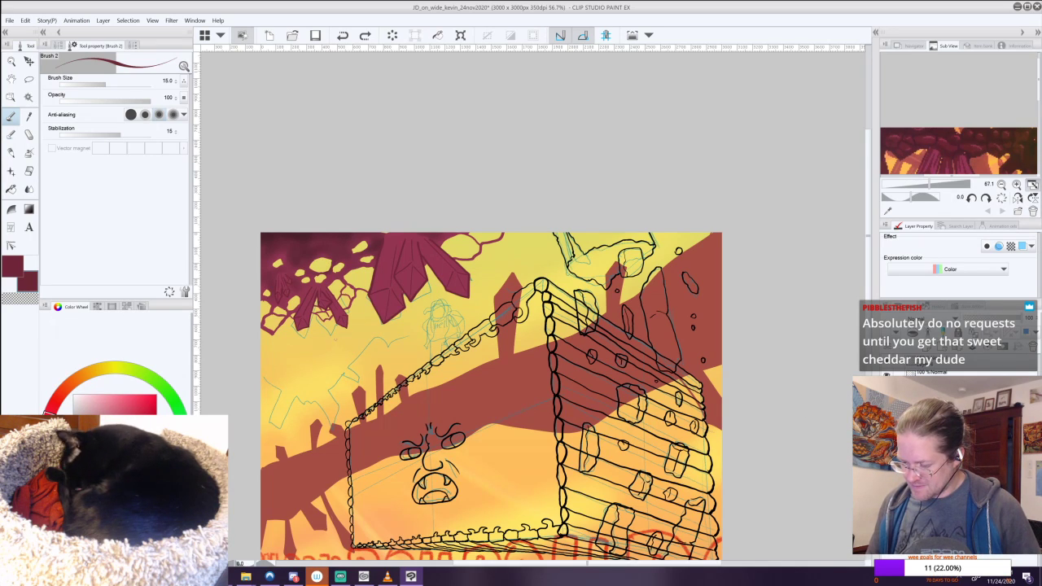
Shift the drawing colour to an orange-brown and fill the ceiling stones around the upper crystals with the 15.0 brush.
key("i")
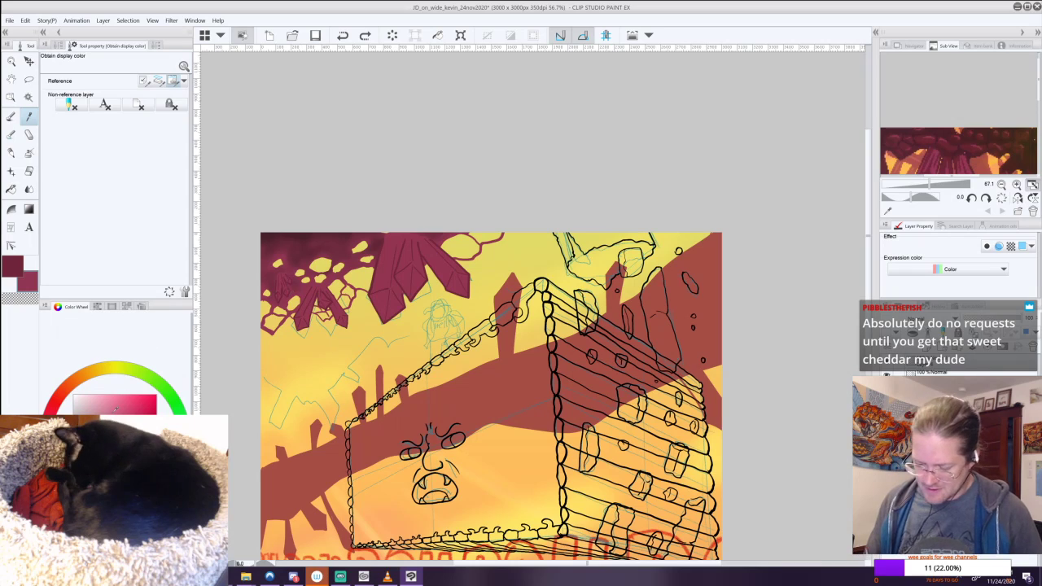
left_click_drag(57, 399, 62, 392)
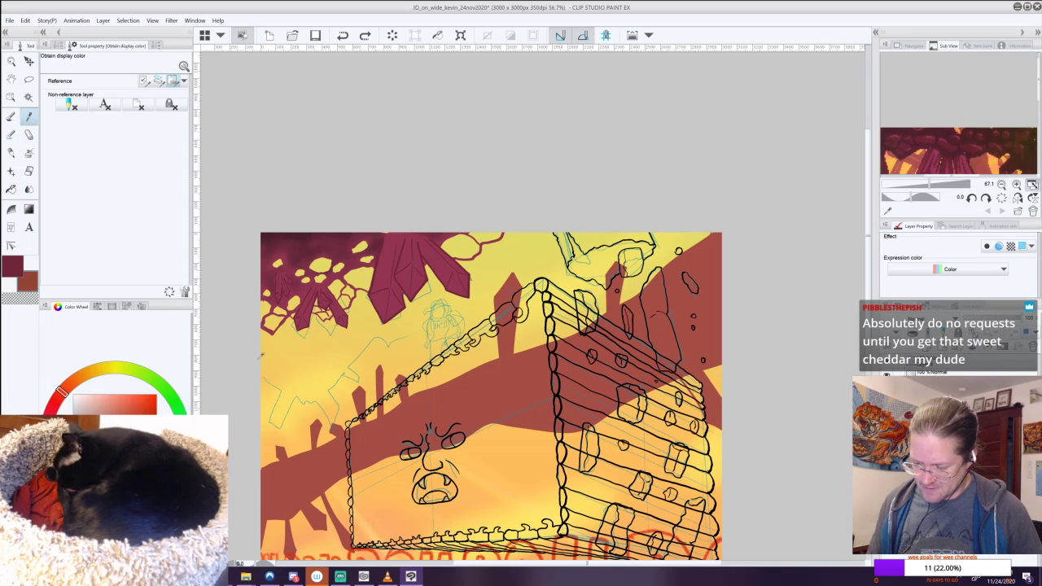
left_click(11, 117)
mouse_move(315, 267)
left_mouse_down()
mouse_move(338, 270)
mouse_move(363, 245)
mouse_move(369, 260)
left_mouse_up()
mouse_move(460, 236)
left_mouse_down()
mouse_move(445, 247)
mouse_move(477, 257)
mouse_move(483, 239)
mouse_move(501, 234)
mouse_move(471, 235)
mouse_move(463, 251)
left_mouse_up()
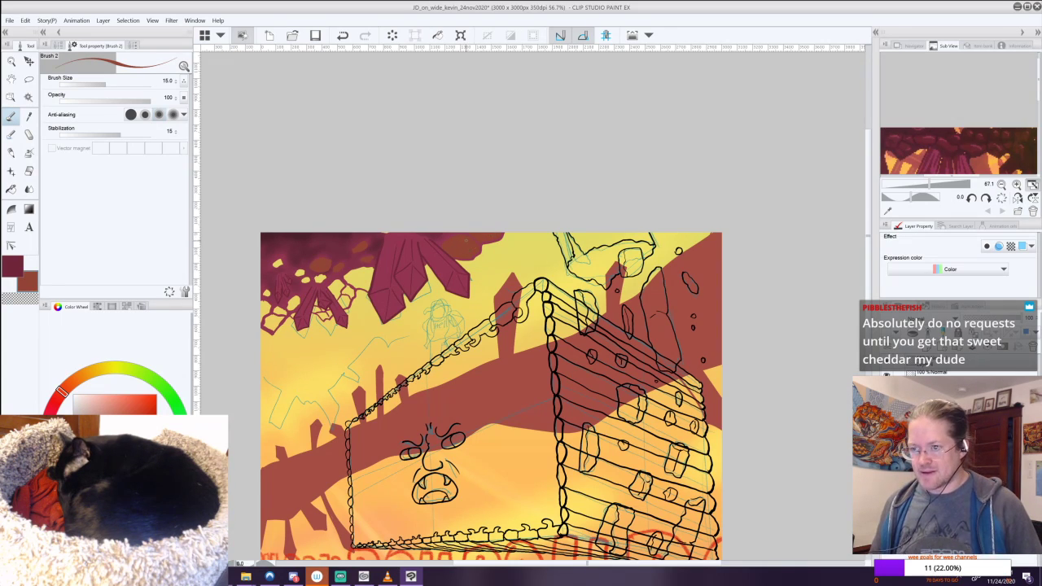
left_click_drag(676, 473, 717, 369)
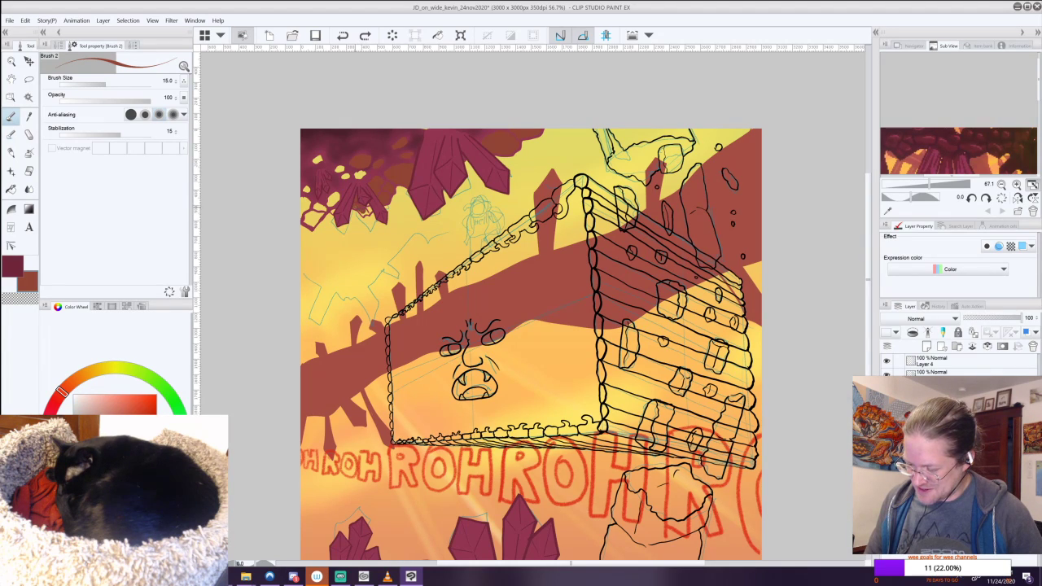
left_click_drag(361, 213, 365, 213)
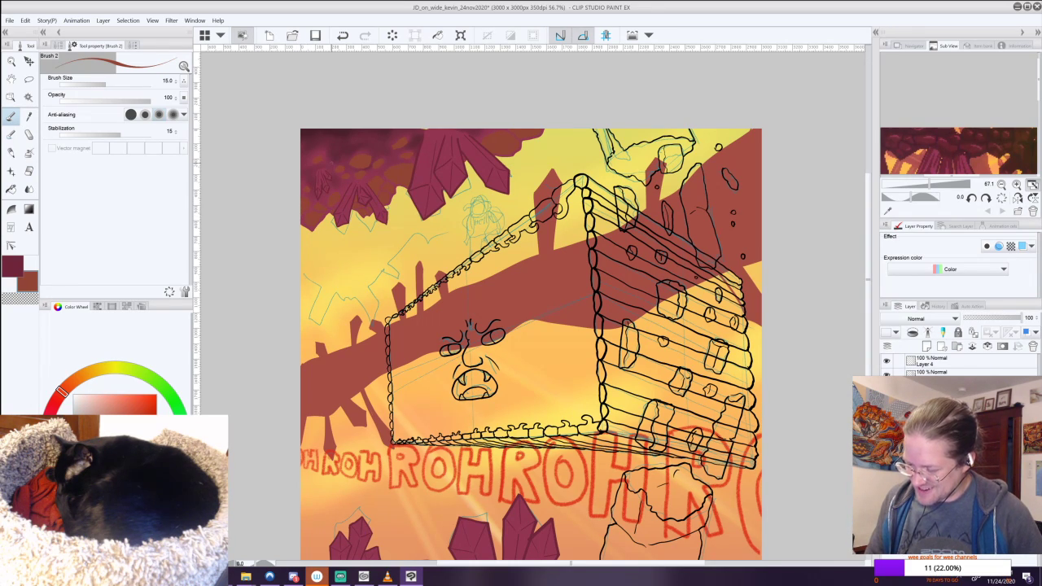
Fill the ground stones beside the lower crystals with the same orange-brown.
left_click_drag(529, 431, 508, 183)
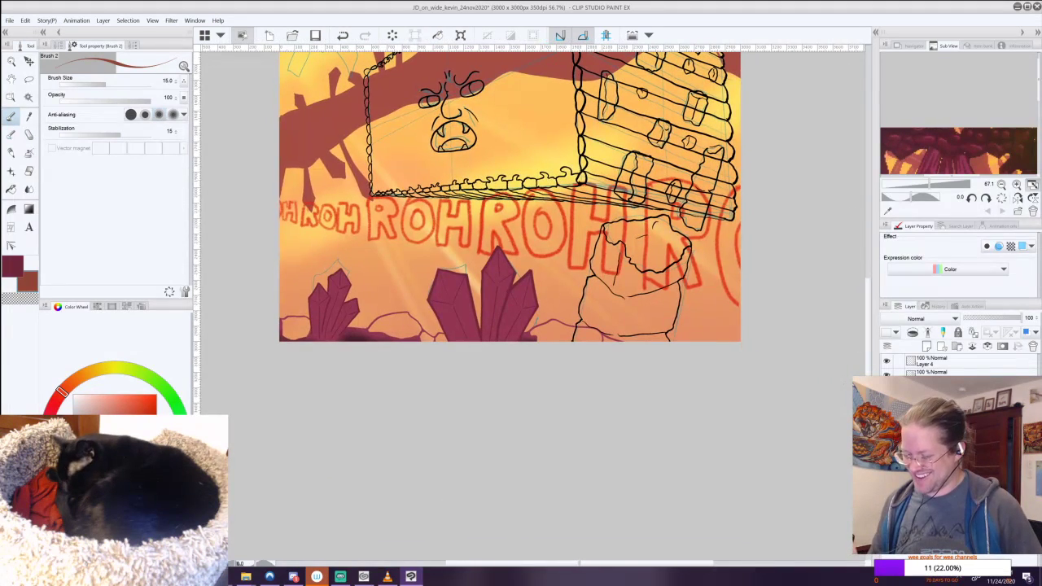
mouse_move(287, 318)
left_mouse_down()
mouse_move(308, 320)
mouse_move(306, 332)
mouse_move(288, 324)
mouse_move(301, 334)
left_mouse_up()
mouse_move(368, 330)
left_mouse_down()
mouse_move(405, 314)
mouse_move(420, 335)
mouse_move(399, 336)
mouse_move(391, 322)
mouse_move(403, 319)
mouse_move(413, 332)
mouse_move(391, 334)
mouse_move(410, 332)
left_mouse_up()
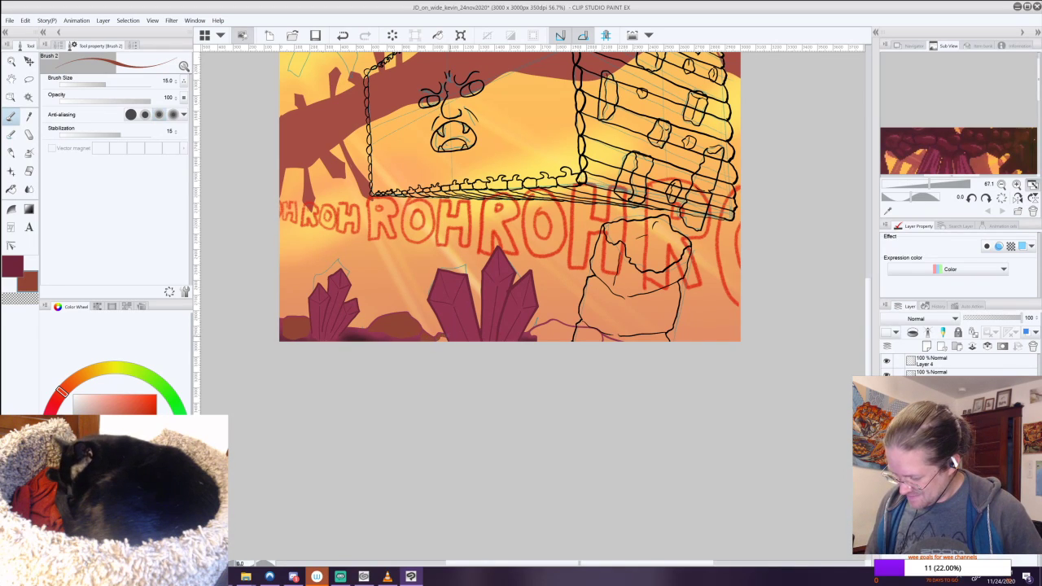
mouse_move(533, 334)
left_mouse_down()
mouse_move(557, 322)
mouse_move(609, 339)
mouse_move(541, 339)
mouse_move(557, 327)
mouse_move(600, 335)
left_mouse_up()
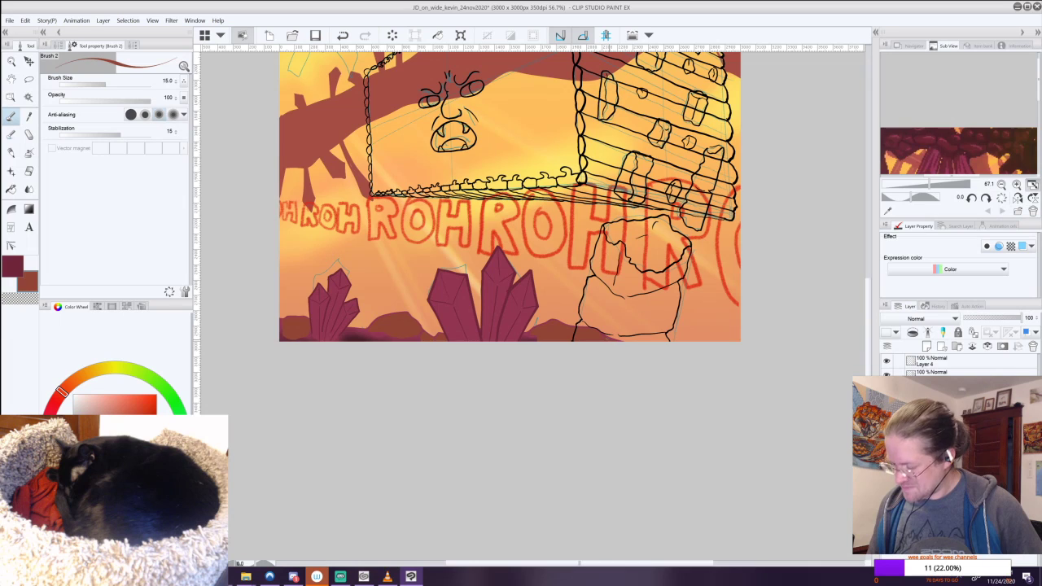
Set the current layer's blending mode to Add.
scroll(574, 245, "down", 3)
left_click_drag(574, 245, 555, 369)
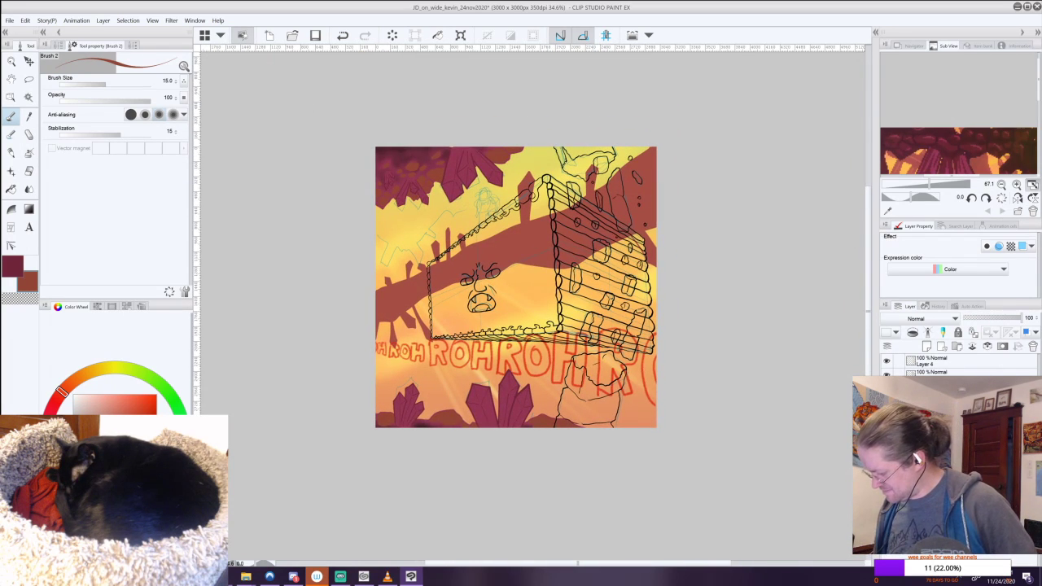
left_click(932, 318)
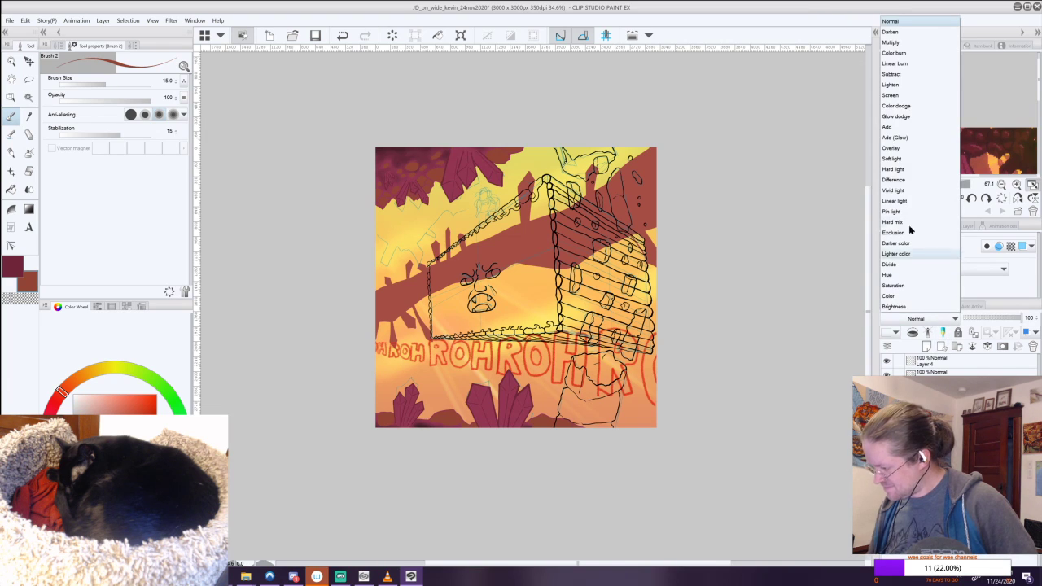
left_click(901, 127)
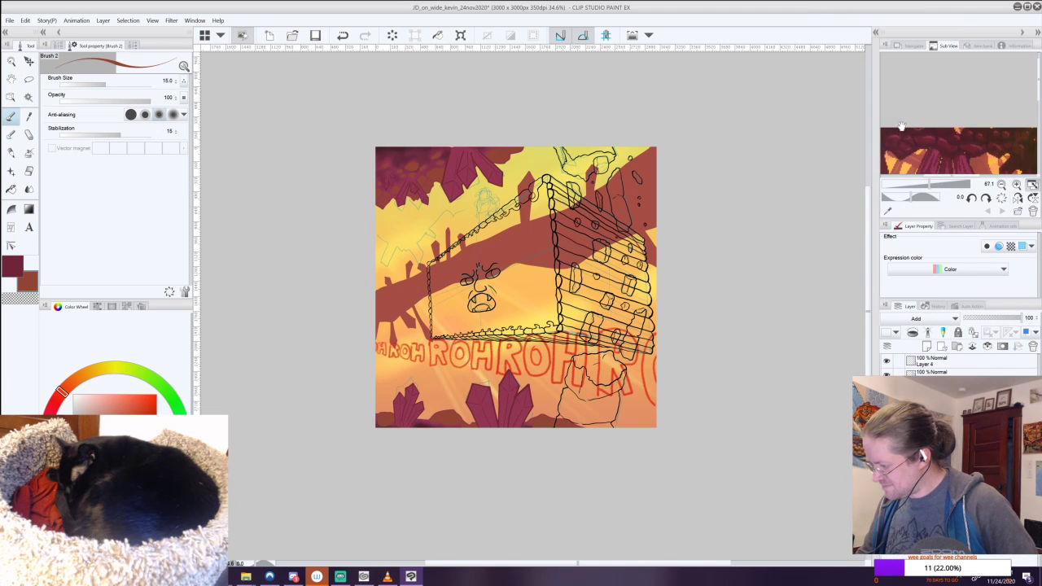
Draw glowing edge highlights and cracks on the brown stones along the ceiling's lower edge and beside the large crystals.
left_click_drag(461, 217, 570, 238)
left_click_drag(569, 239, 687, 235)
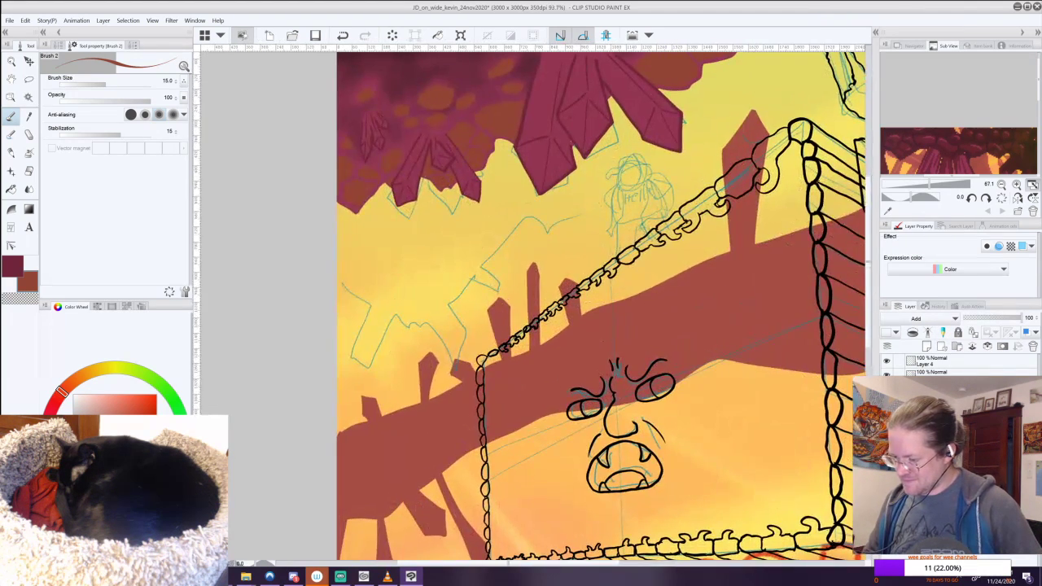
left_click_drag(482, 121, 518, 140)
key("ctrl+z")
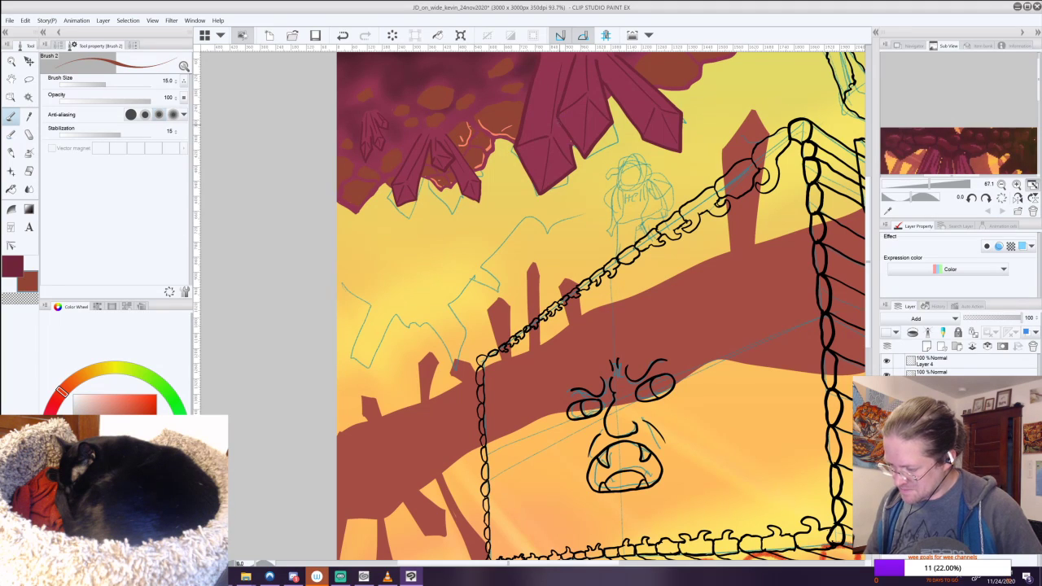
mouse_move(648, 78)
left_mouse_down()
mouse_move(691, 81)
mouse_move(699, 62)
left_mouse_up()
mouse_move(696, 98)
left_mouse_down()
mouse_move(649, 197)
mouse_move(626, 193)
left_mouse_up()
scroll(647, 268, "down", 1)
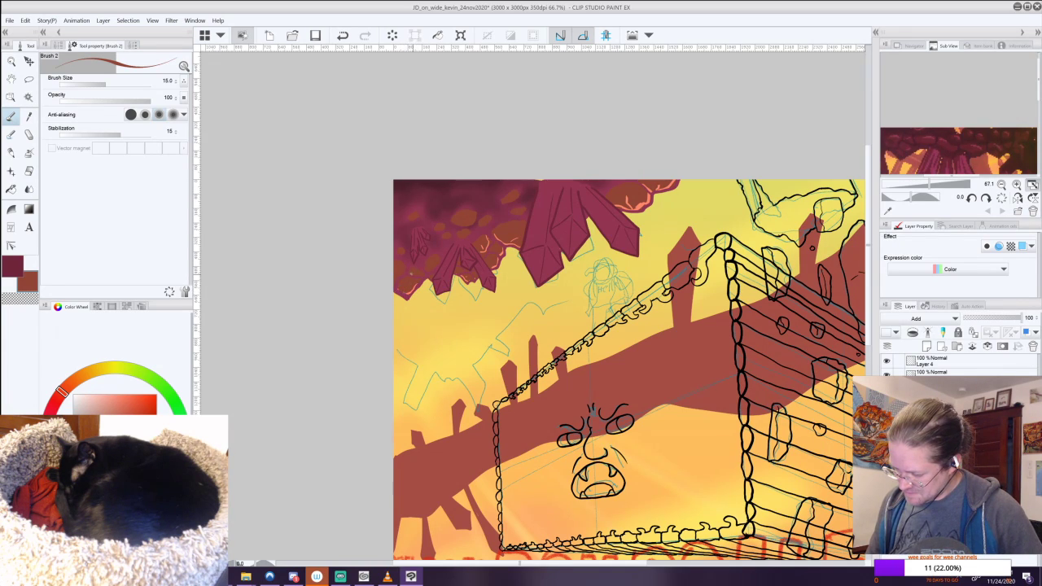
Undo the last highlight stroke and add thin glowing rims to the smaller stones inside the ceiling.
key("ctrl+z")
left_click_drag(436, 266, 440, 264)
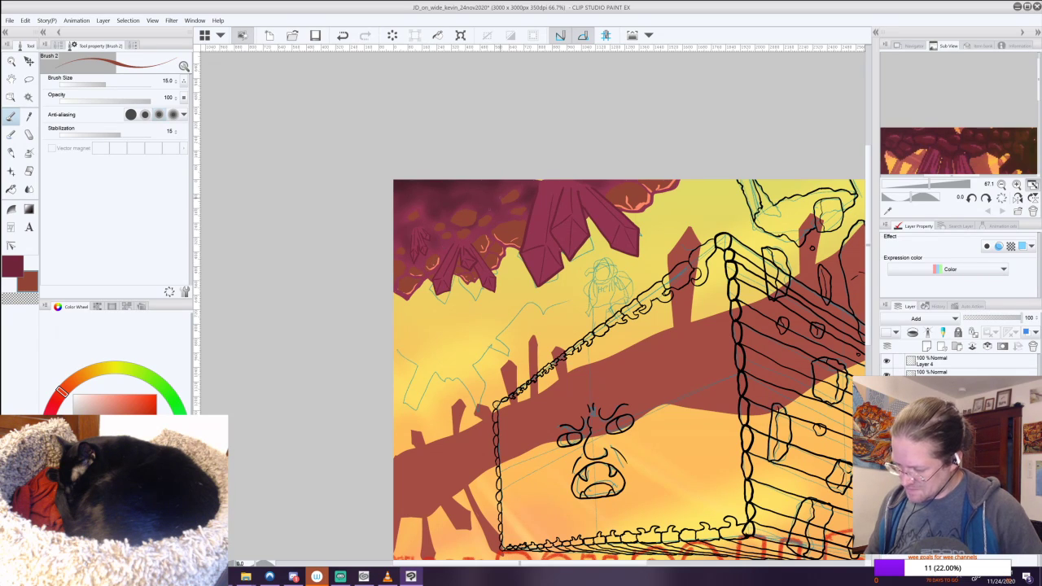
left_click_drag(454, 221, 474, 218)
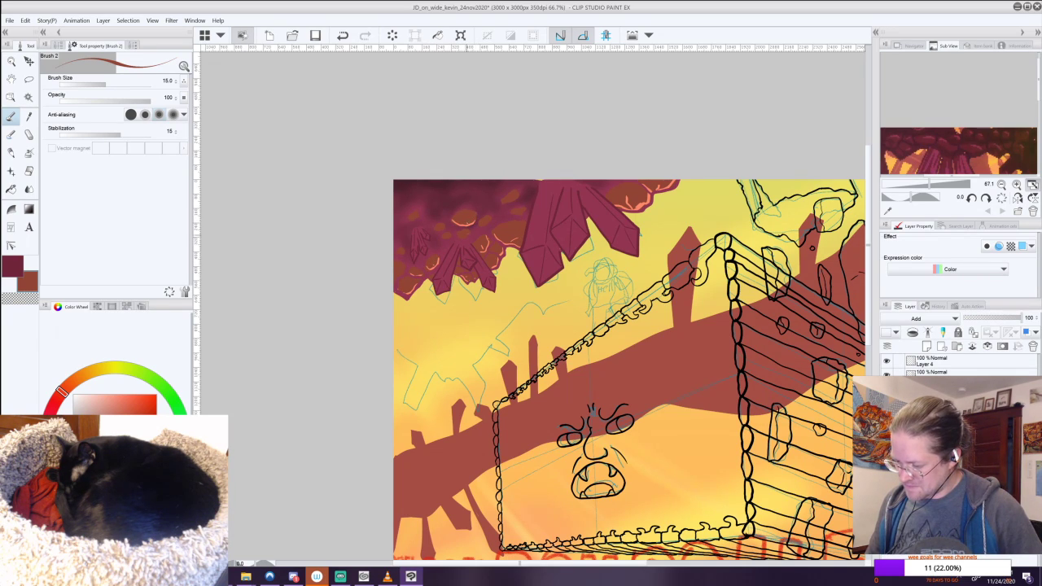
mouse_move(512, 216)
left_mouse_down()
mouse_move(528, 206)
mouse_move(513, 198)
left_mouse_up()
key("ctrl+z")
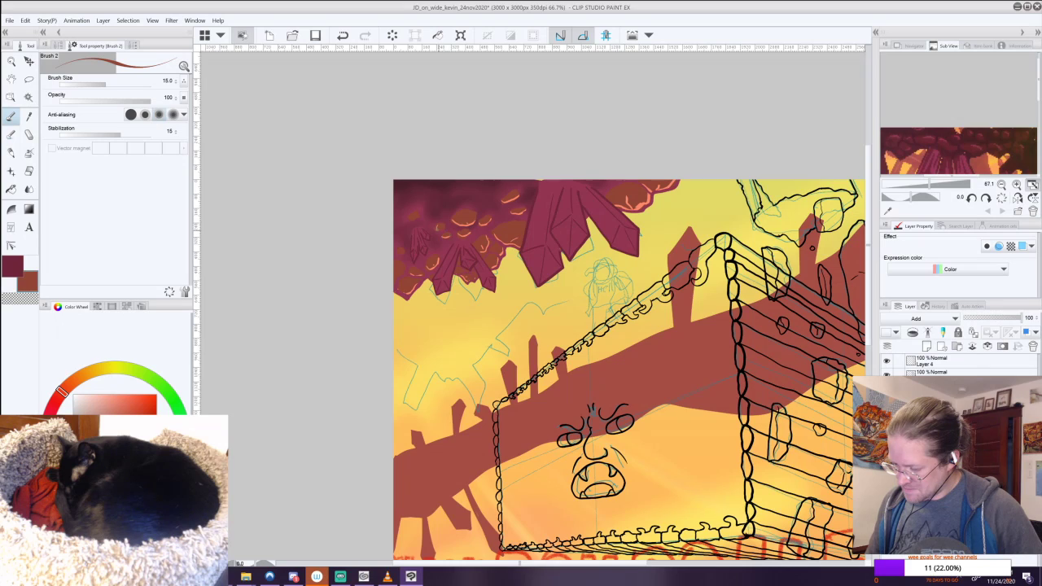
Undo the last highlight stroke and draw thin glowing rims on the remaining ceiling stones and the ground stones beside the lower crystals.
key("ctrl+z")
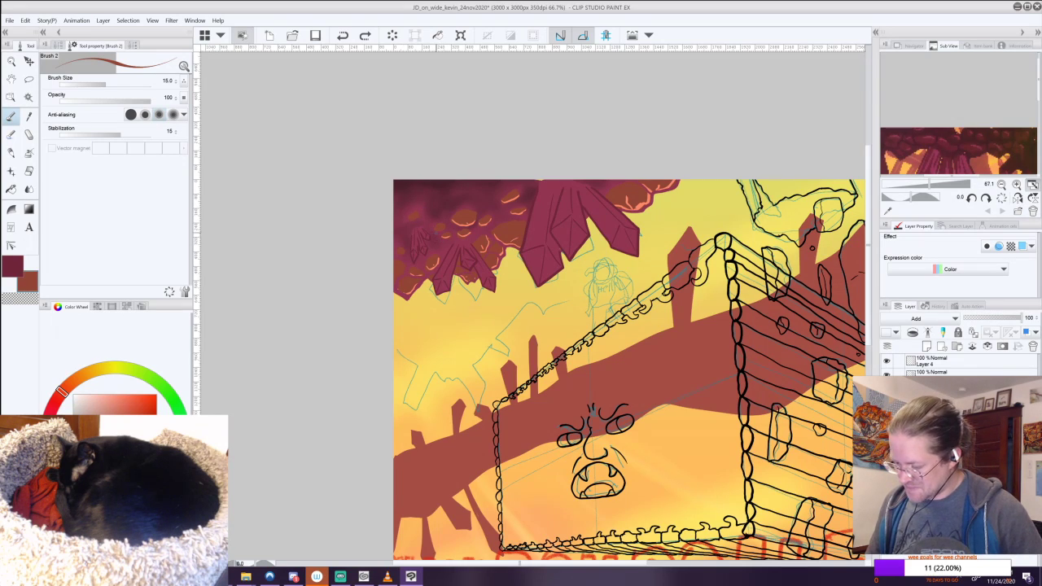
left_click_drag(430, 227, 399, 248)
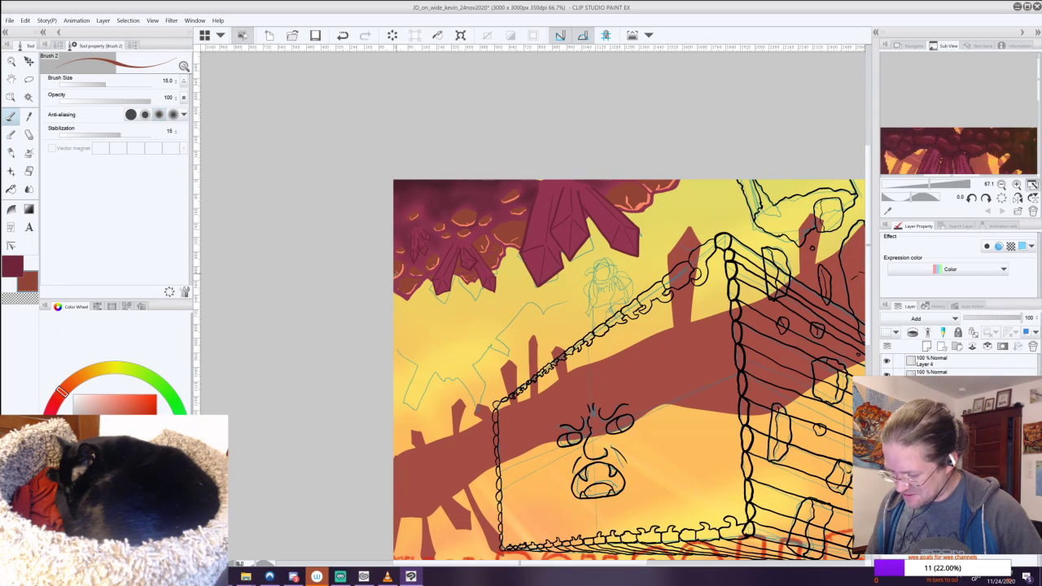
left_click_drag(616, 407, 596, 182)
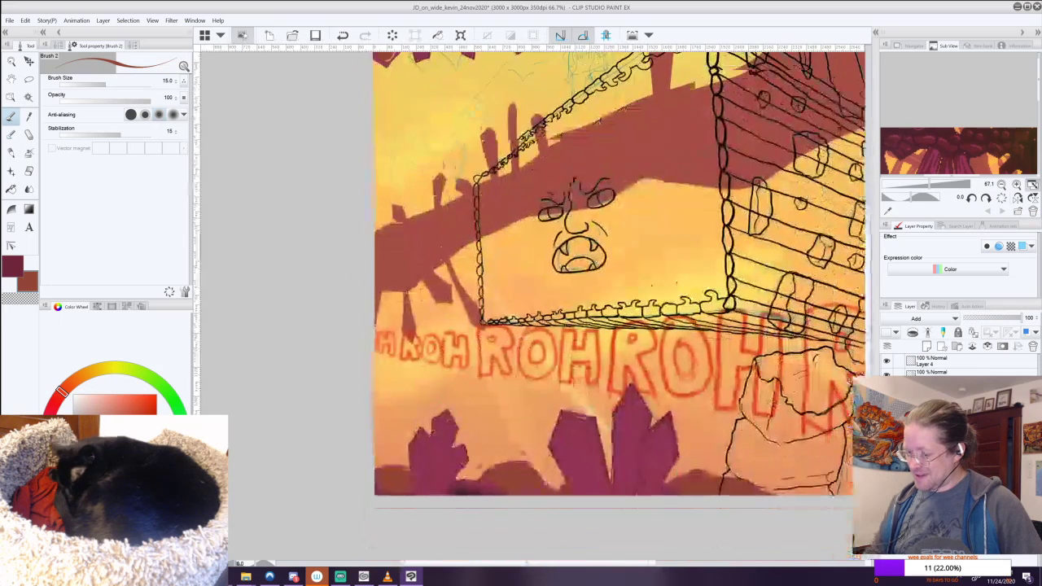
left_click_drag(376, 436, 402, 444)
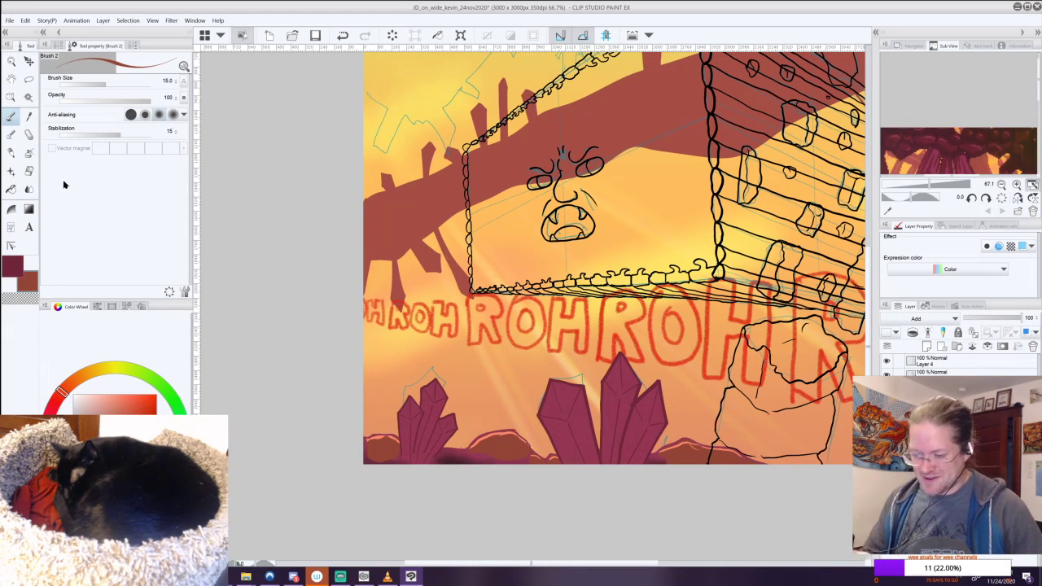
Paint a soft glow over the ground stones with the Paint and apply brush at size 28.2, and over the ceiling stones at size 43.8.
key("b")
left_click_drag(135, 76, 114, 82)
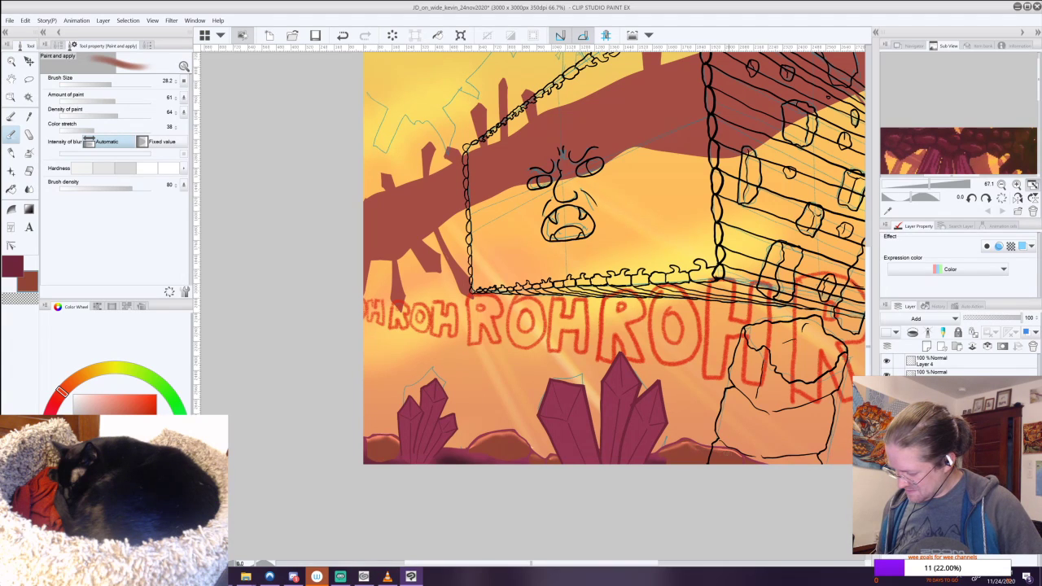
left_click_drag(561, 183, 582, 469)
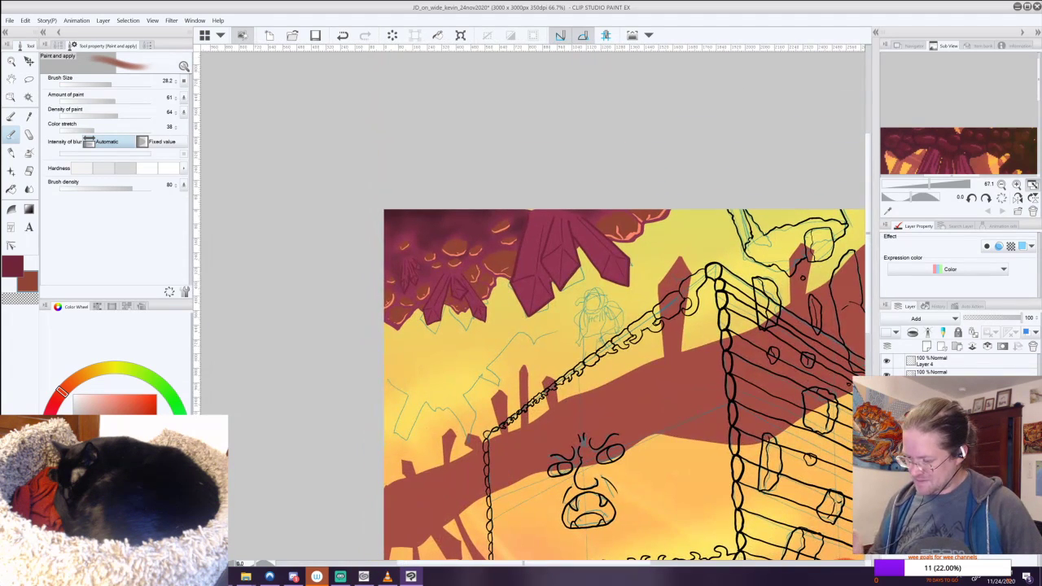
left_click_drag(111, 84, 116, 84)
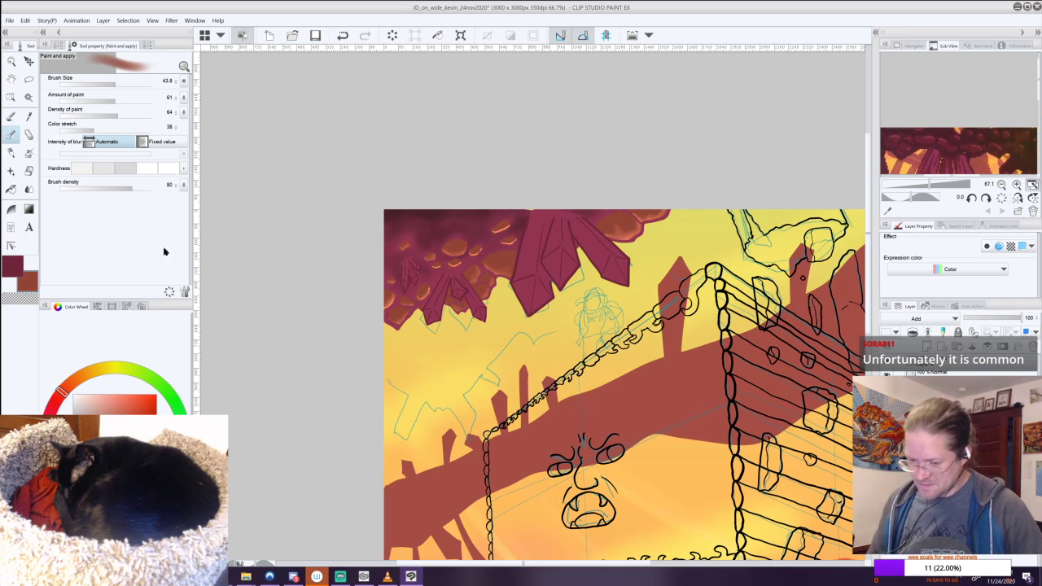
Undo the last stroke and sharpen the glowing edges of the ceiling stones with Brush 2 at size 15.
key("p")
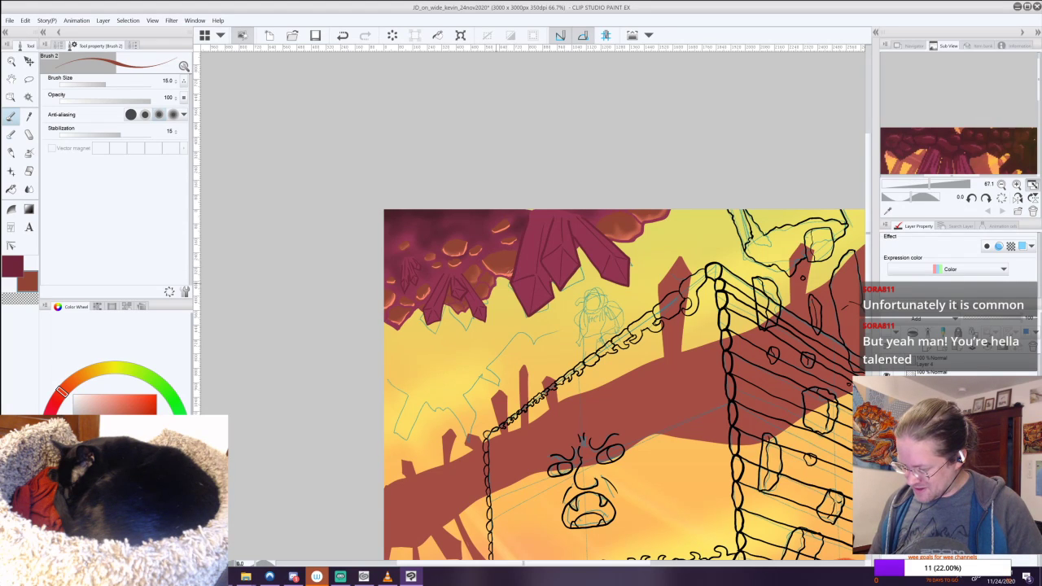
key("ctrl+z")
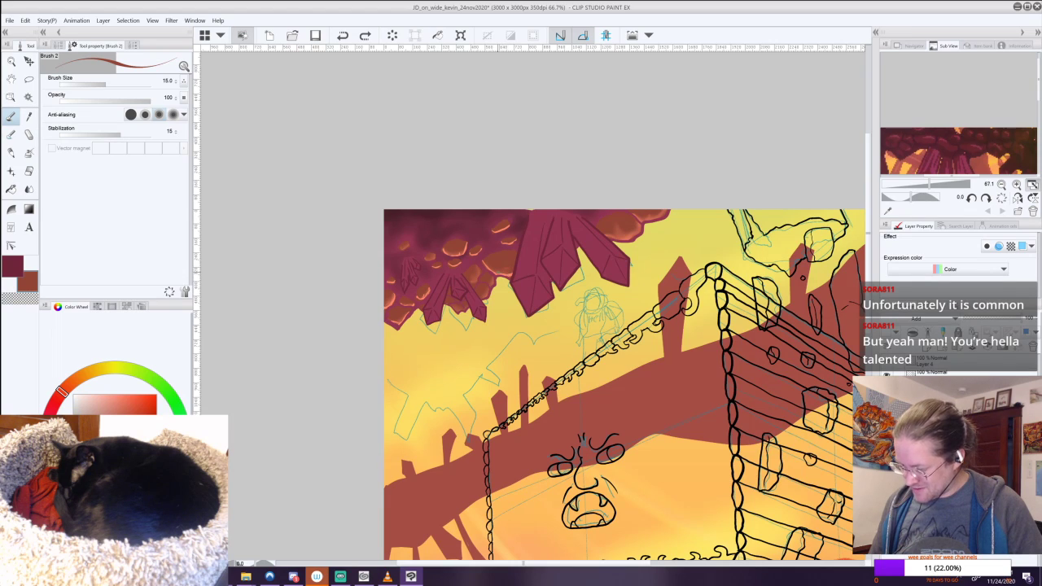
left_click_drag(507, 268, 501, 269)
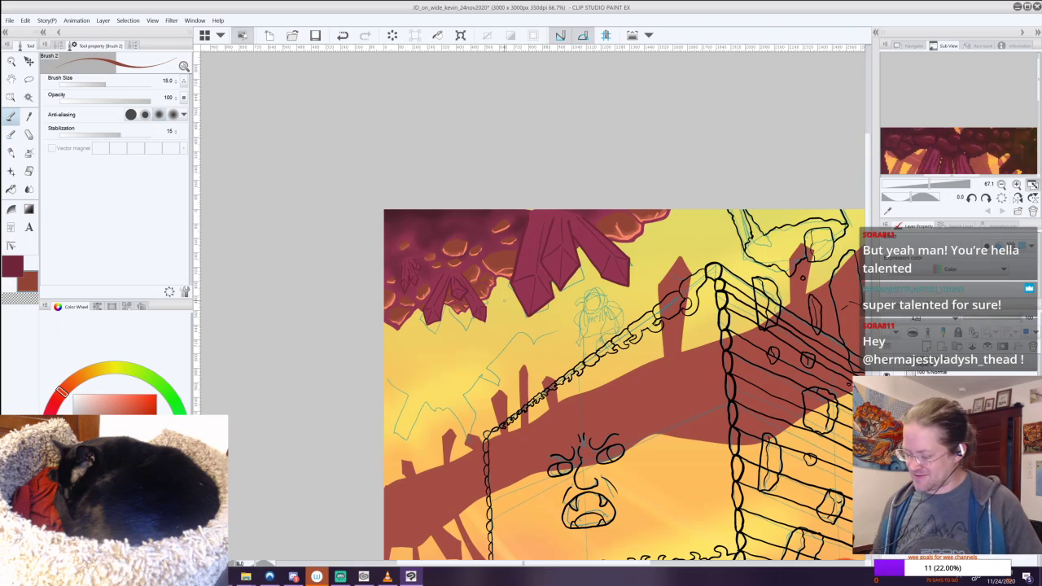
Undo the last stroke and strengthen the glowing rims of the ground stones around the lower crystals with Brush 2.
left_click_drag(504, 300, 330, 142)
left_click_drag(762, 522, 707, 305)
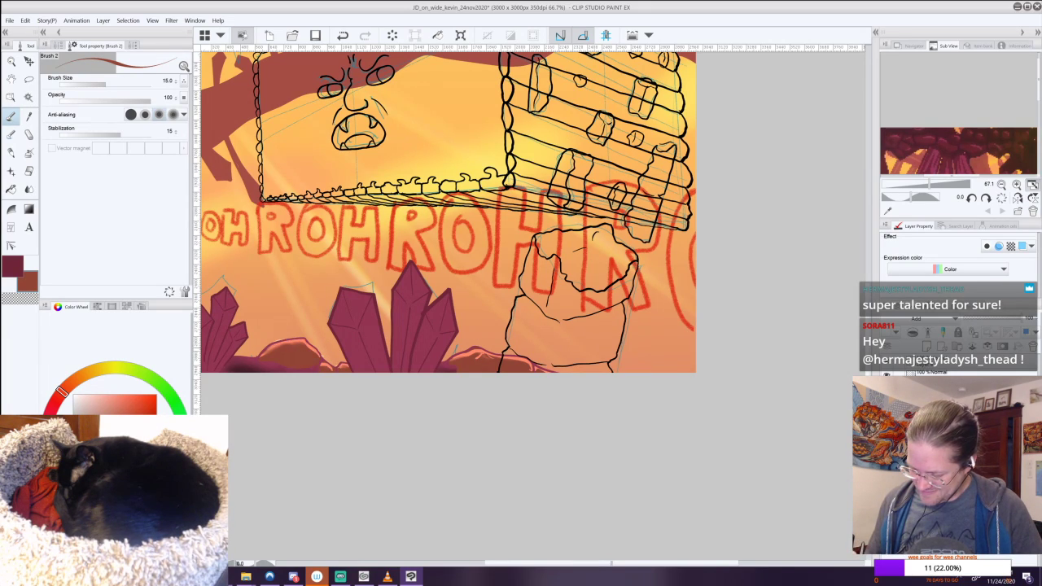
key("ctrl+z")
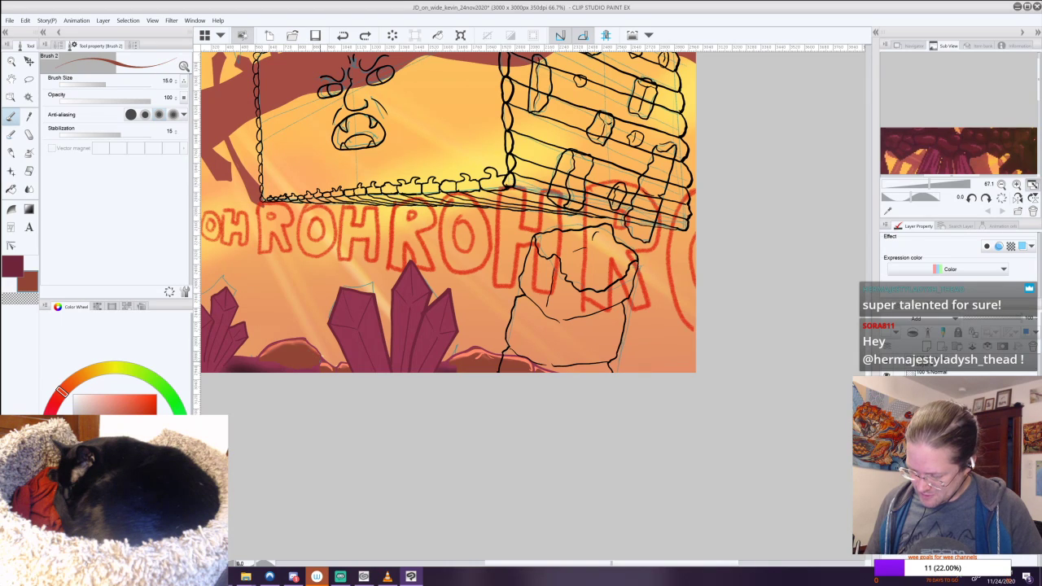
mouse_move(318, 354)
left_mouse_down()
mouse_move(303, 340)
mouse_move(265, 354)
mouse_move(547, 295)
mouse_move(558, 270)
left_mouse_up()
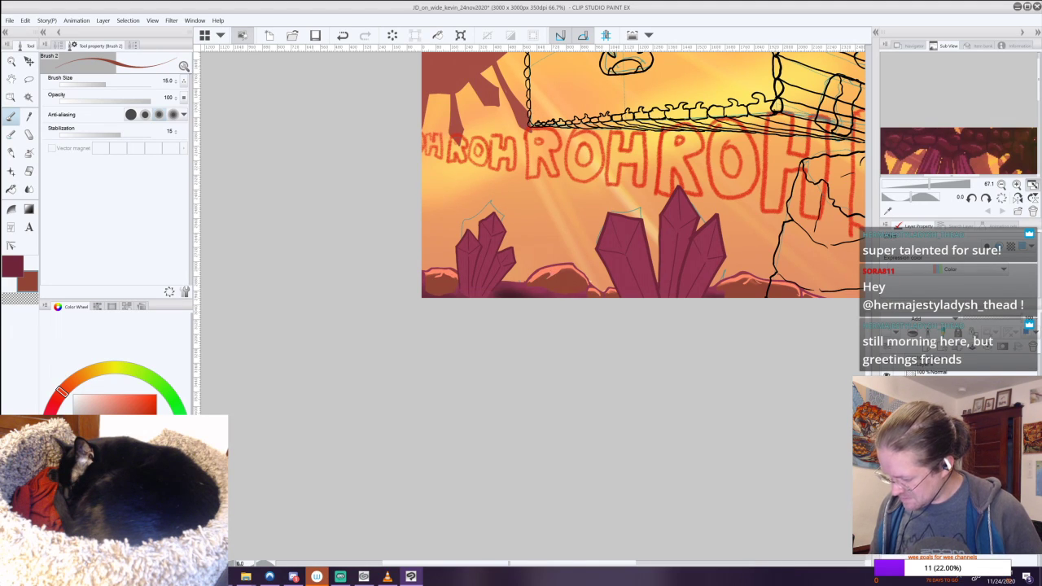
Sample the crystals' magenta as the drawing colour and toggle layer visibility to find the layer holding the crystal shapes.
scroll(685, 259, "down", 4)
left_click_drag(685, 259, 529, 516)
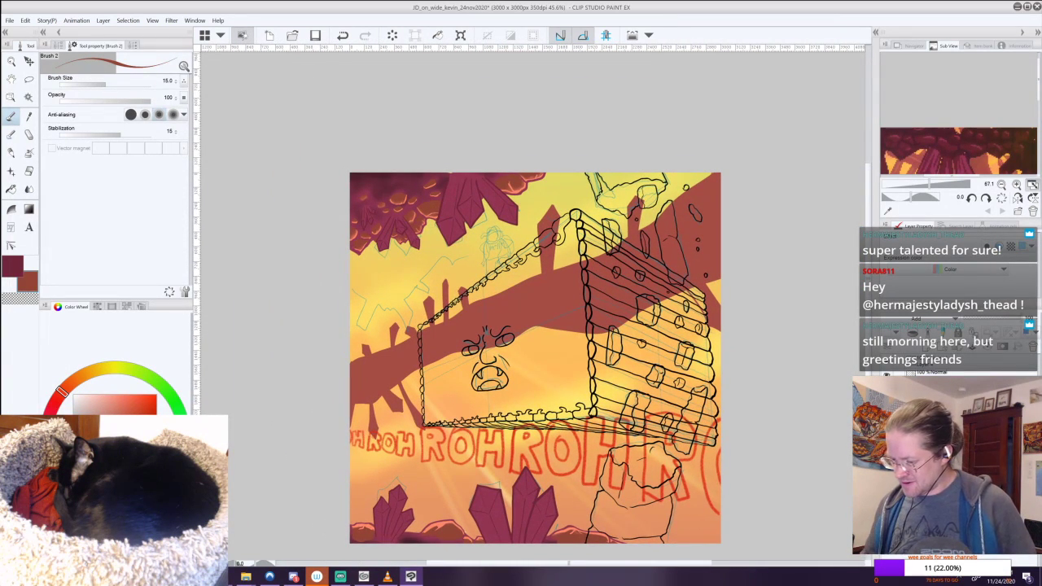
key("i")
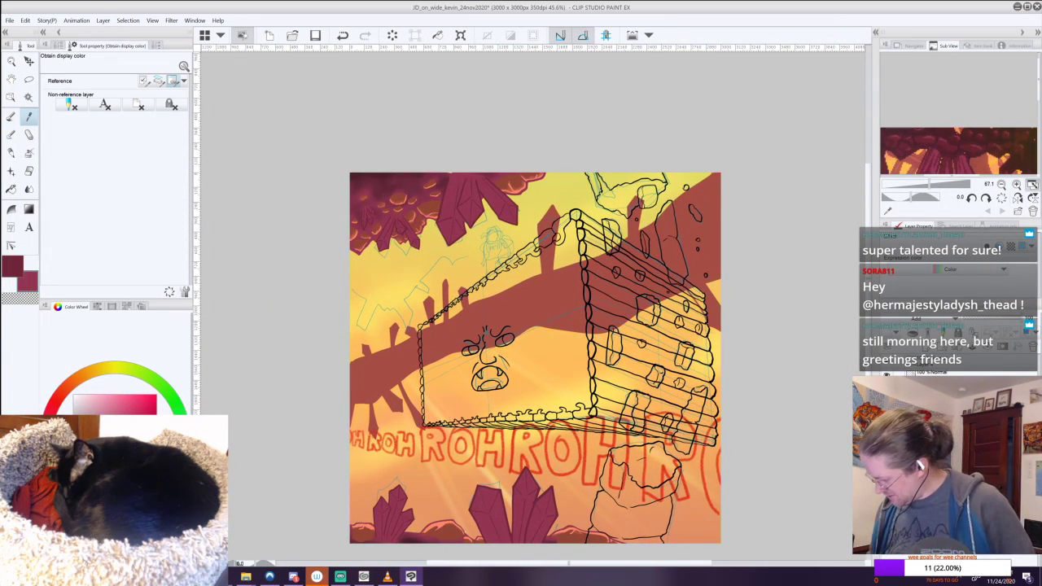
left_click(887, 456)
left_click(886, 456)
key("ctrl+y")
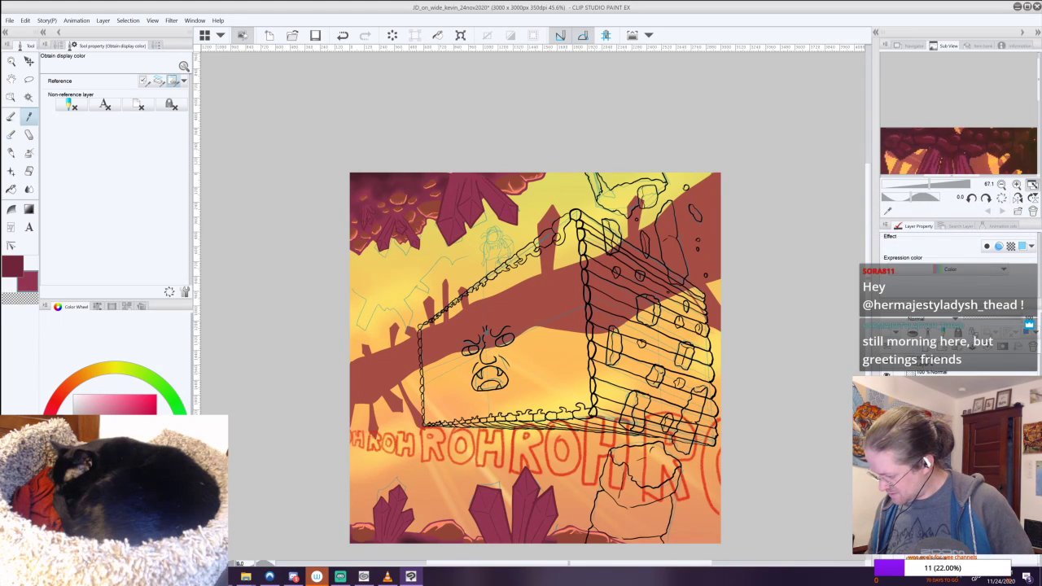
left_click(887, 456)
left_click(886, 455)
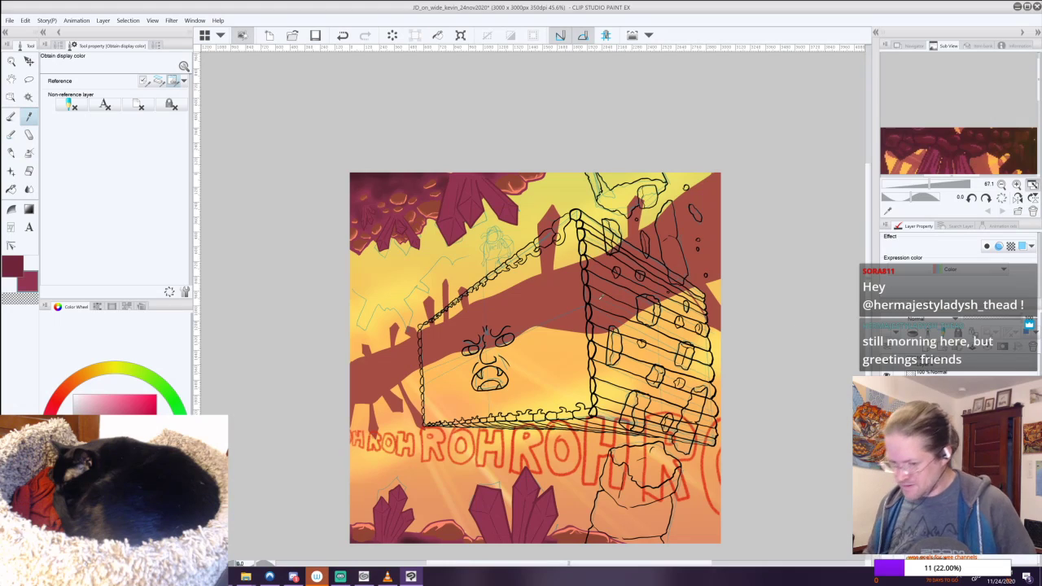
Select the ceiling and ground crystals from their own layer by colour area, and set the blending mode of the shading layer to Add.
left_click(28, 96)
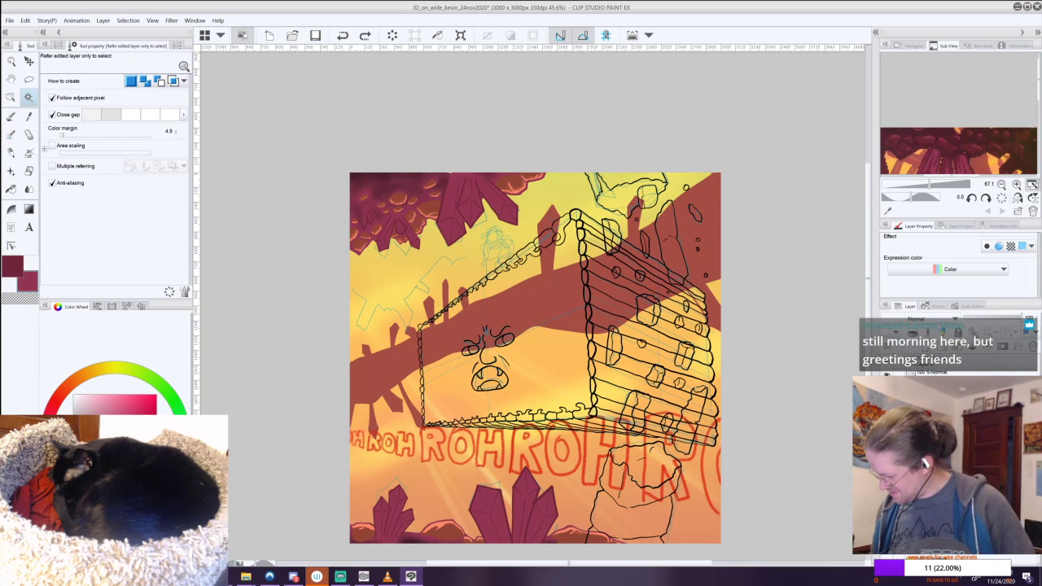
left_click(378, 203)
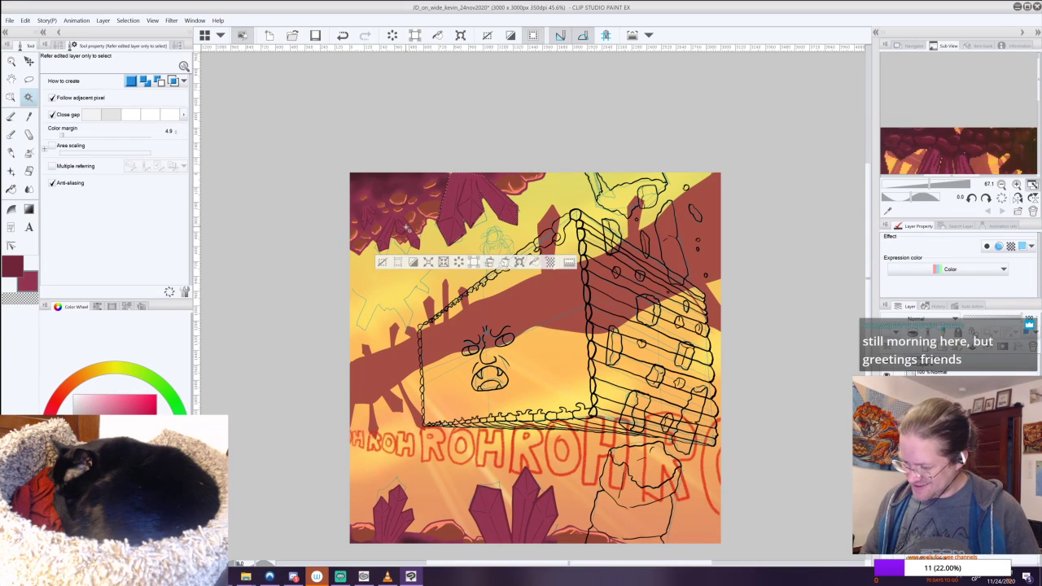
left_click(394, 512, "shift")
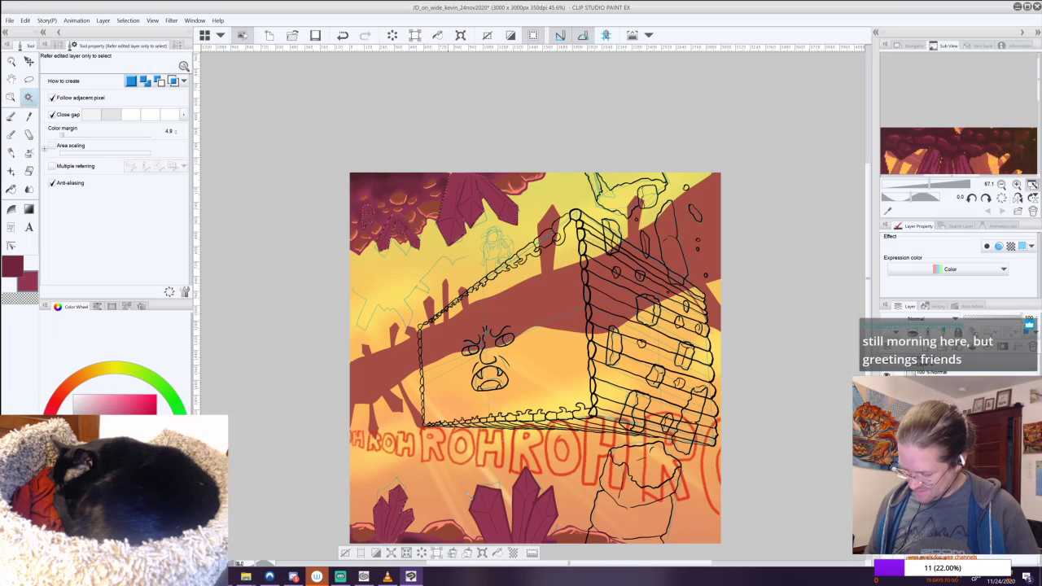
left_click(541, 512, "shift")
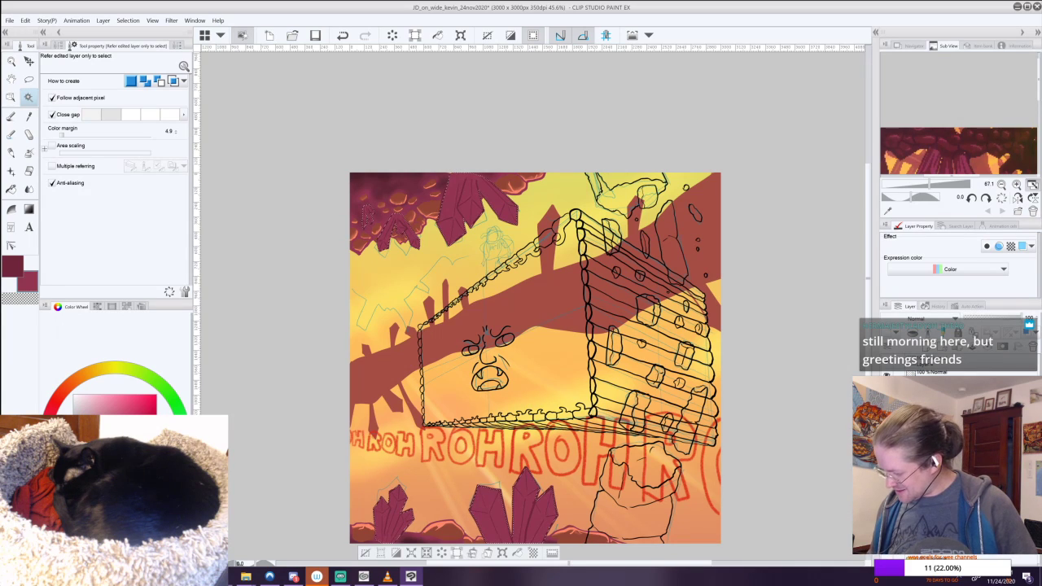
left_click(940, 325)
left_click(903, 125)
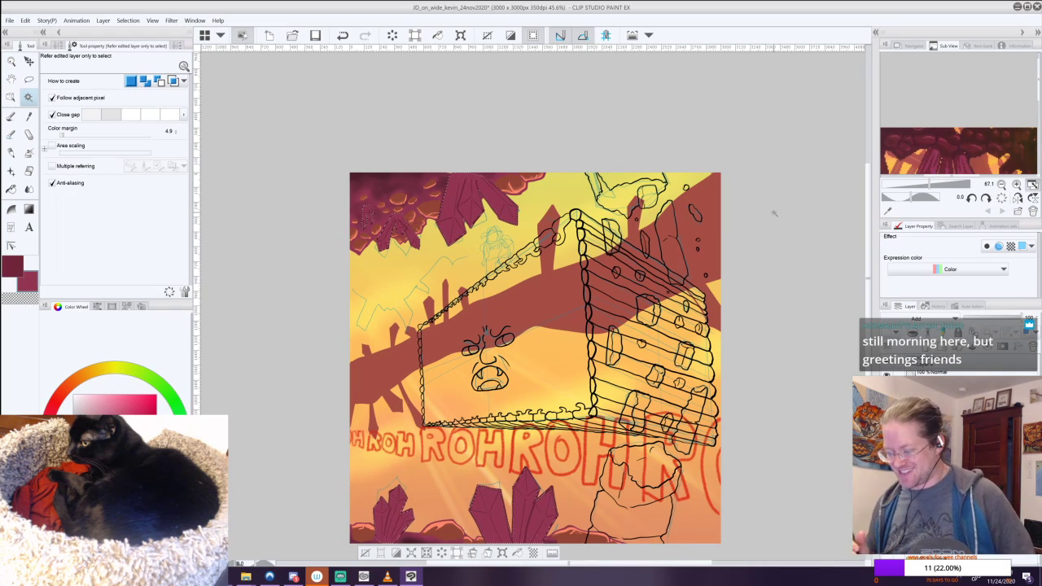
Paint glowing pink facets on the ceiling crystals and the ground crystals with the Paint and apply brush at size 43.8.
key("i")
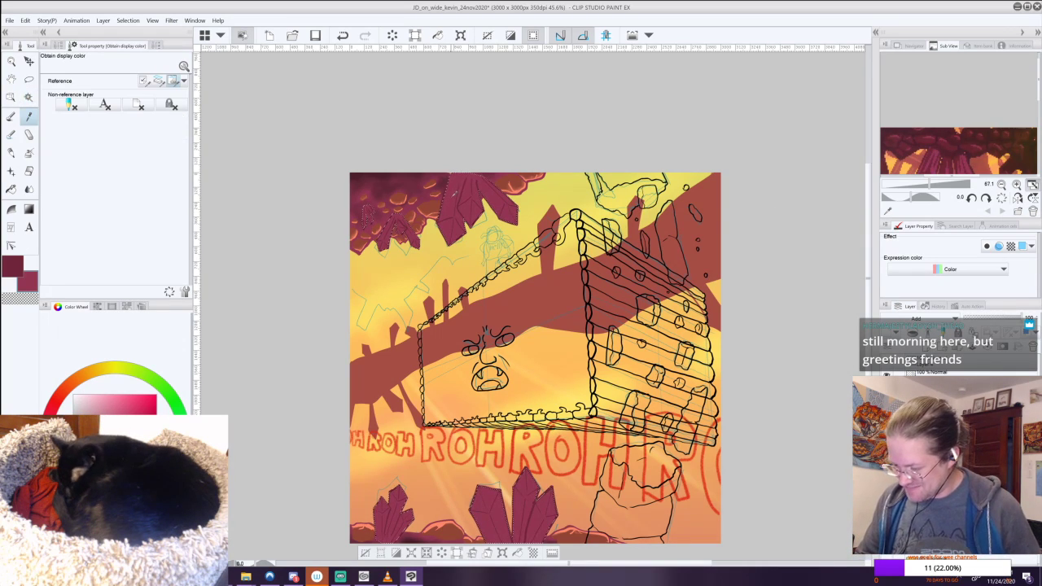
key("b")
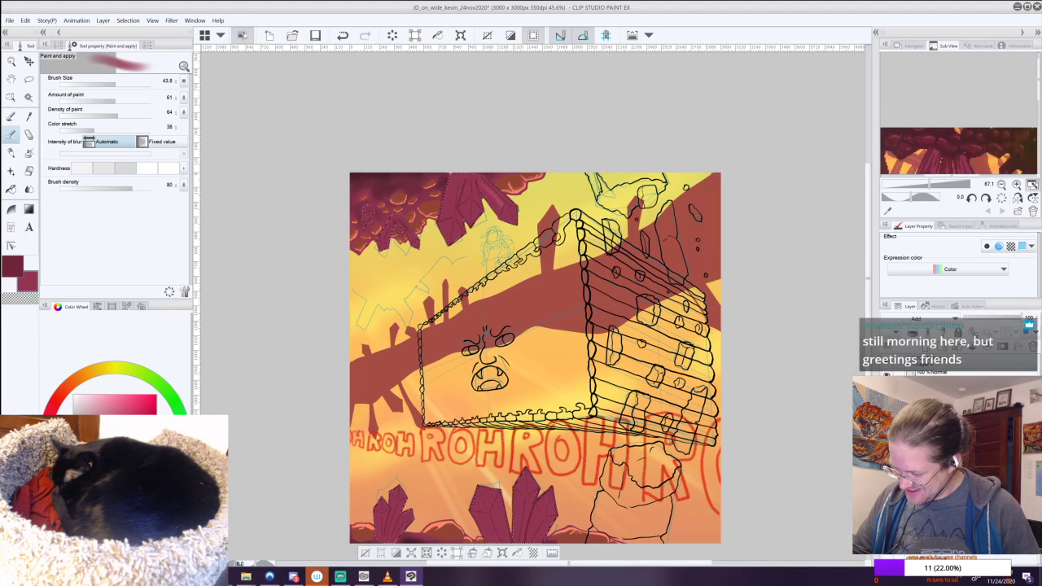
left_click_drag(483, 187, 501, 214)
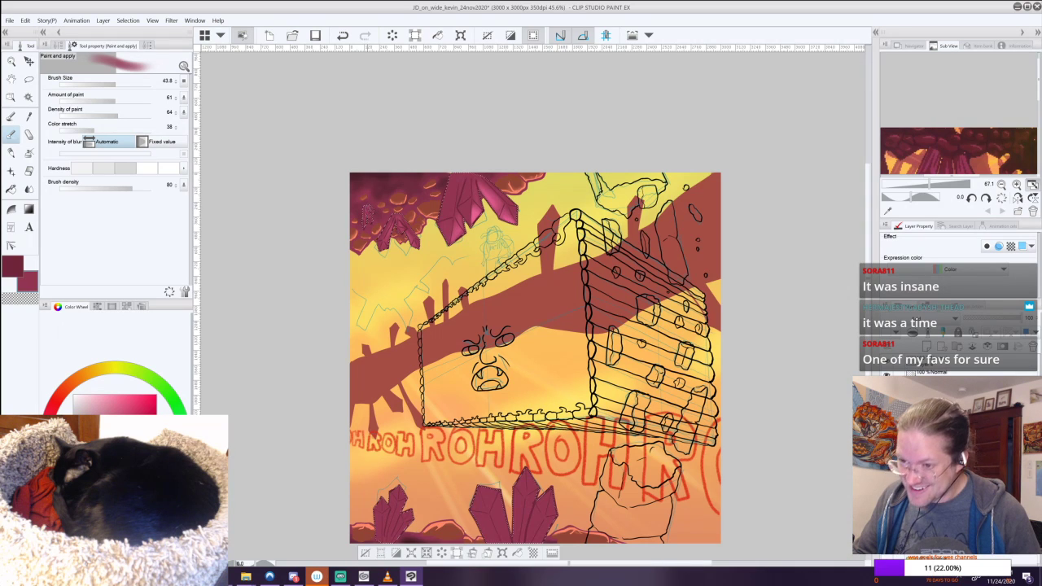
left_click_drag(570, 391, 492, 168)
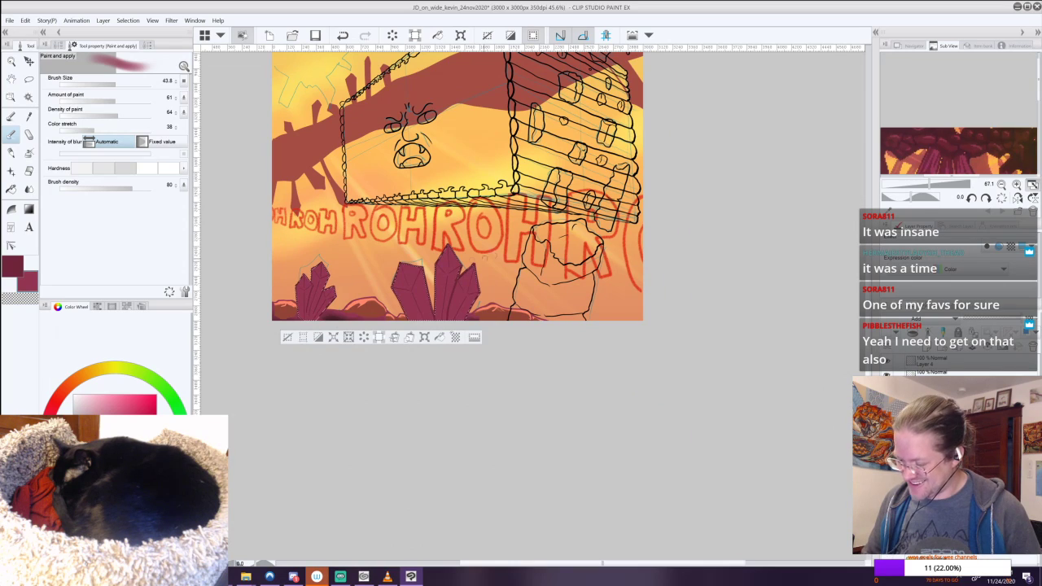
mouse_move(444, 251)
left_mouse_down()
mouse_move(440, 299)
mouse_move(442, 274)
left_mouse_up()
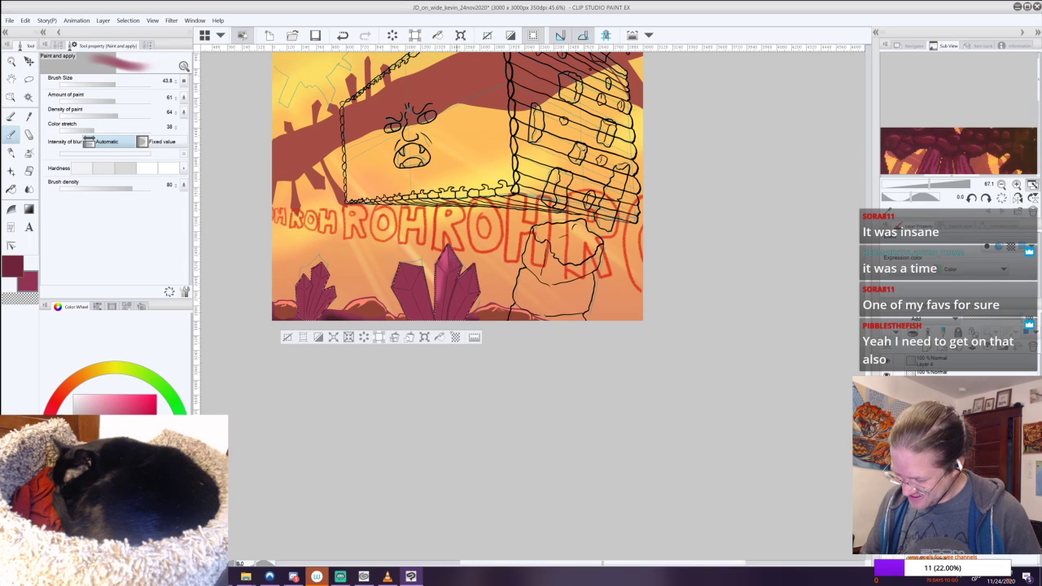
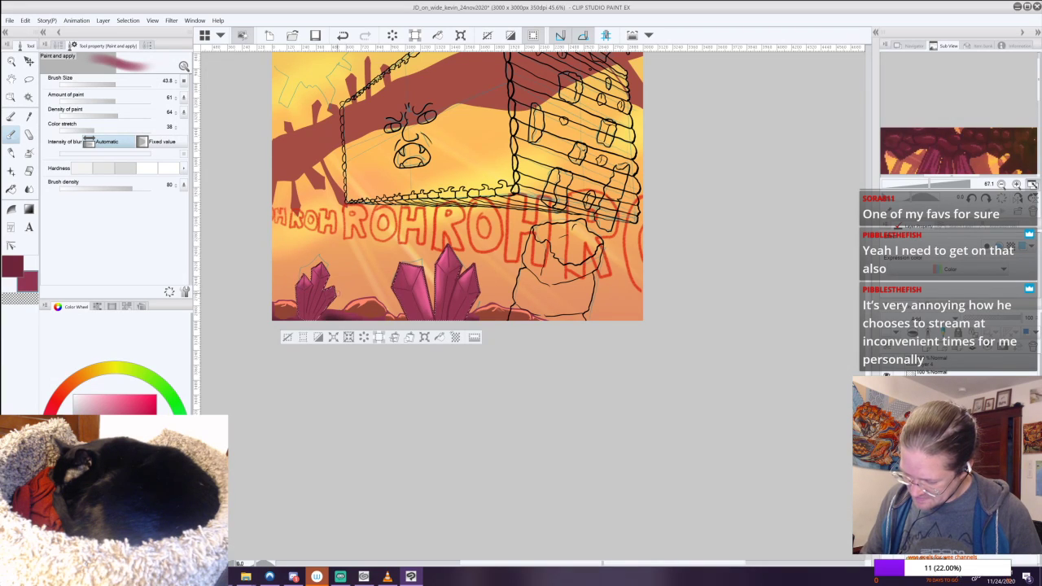
Draw bright edge highlights on the facets of the large ceiling crystals with Brush 2 at size 15, undoing unwanted strokes.
left_click(12, 118)
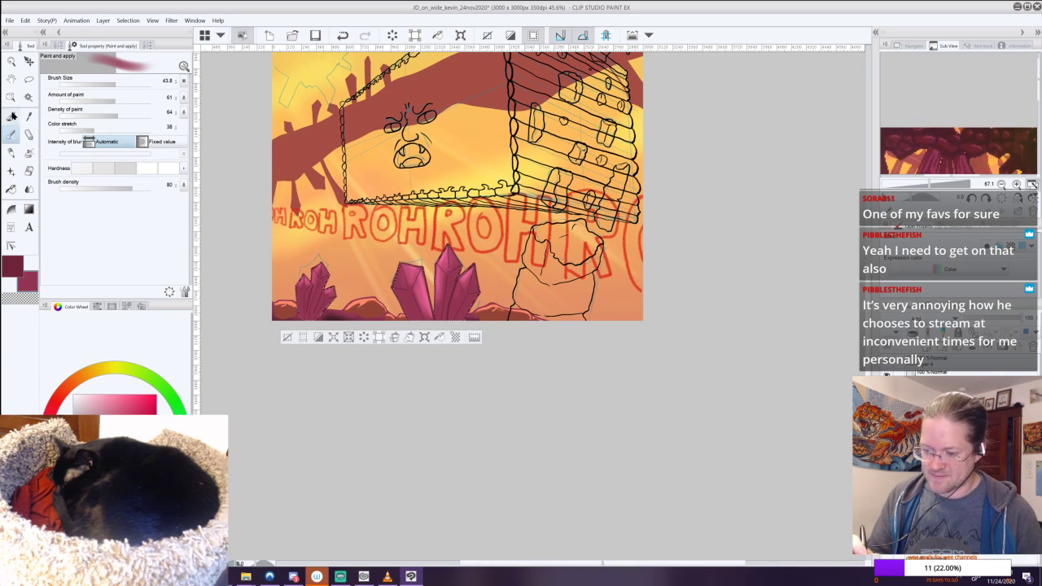
left_click_drag(456, 244, 481, 415)
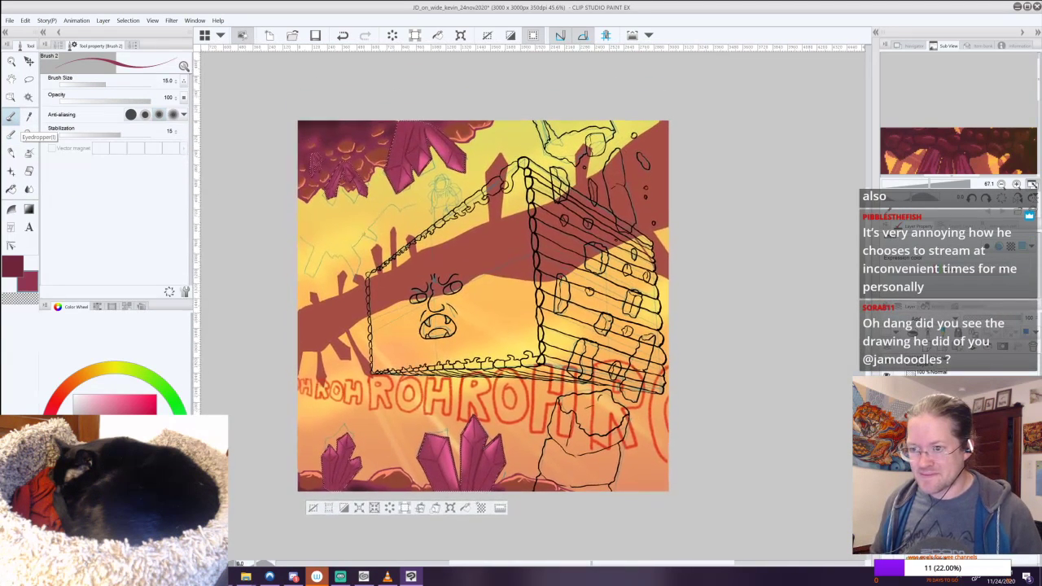
left_click_drag(481, 317, 511, 321)
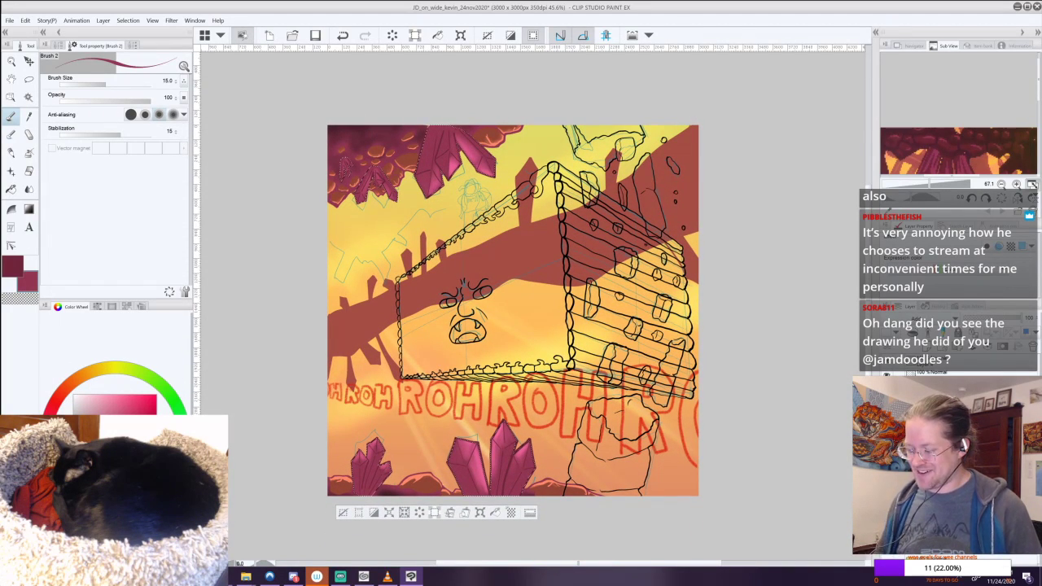
left_click_drag(507, 198, 501, 265)
scroll(501, 265, "up", 2)
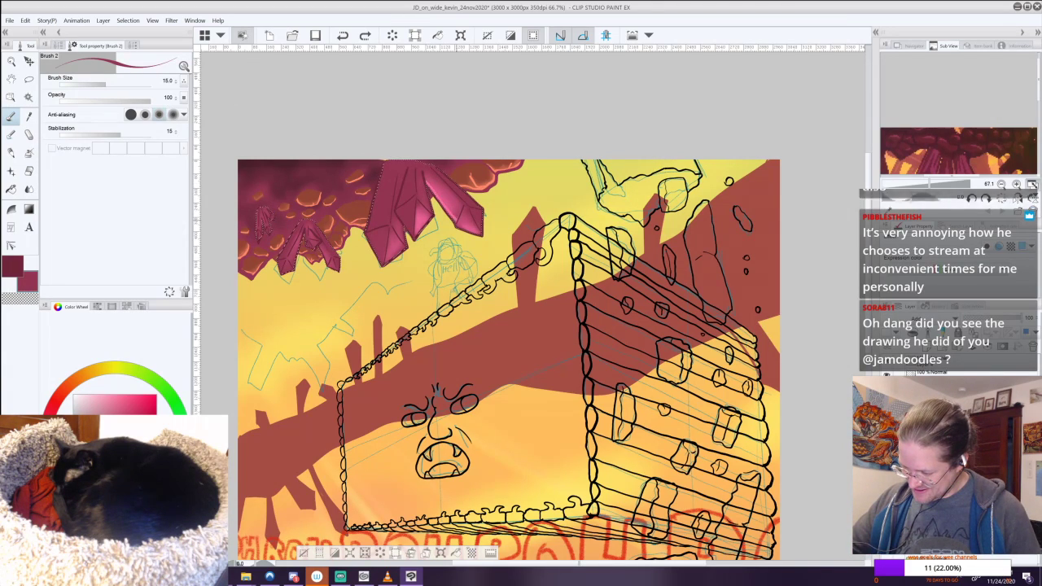
left_click_drag(458, 218, 463, 226)
key("ctrl+z")
left_click_drag(427, 181, 437, 198)
key("ctrl+z")
key("ctrl+y")
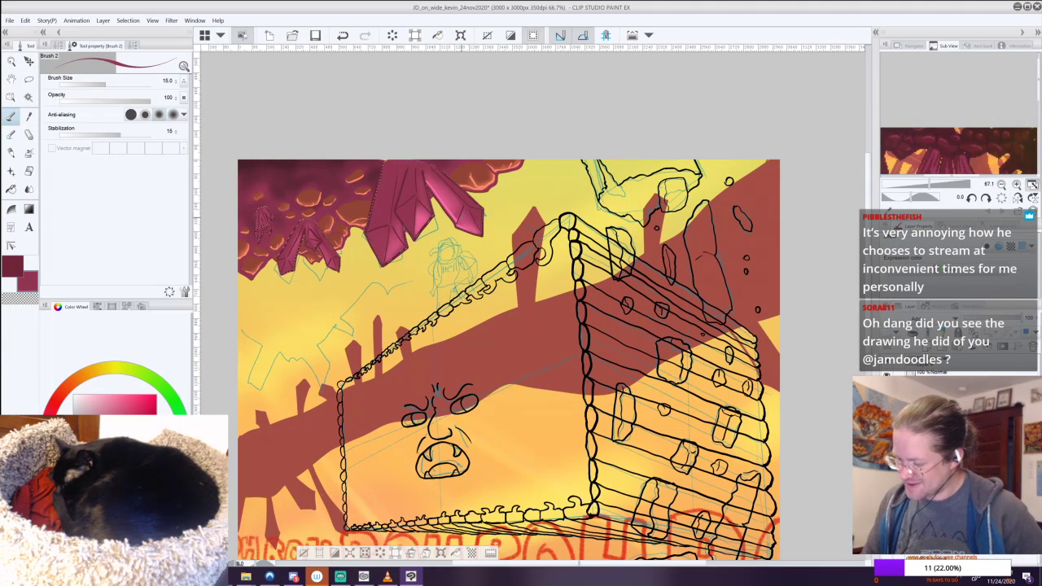
Undo the latest highlight strokes and redraw thin bright edges around the tips of the large ceiling crystals.
key("ctrl+z")
left_click_drag(459, 222, 465, 207)
key("ctrl+z")
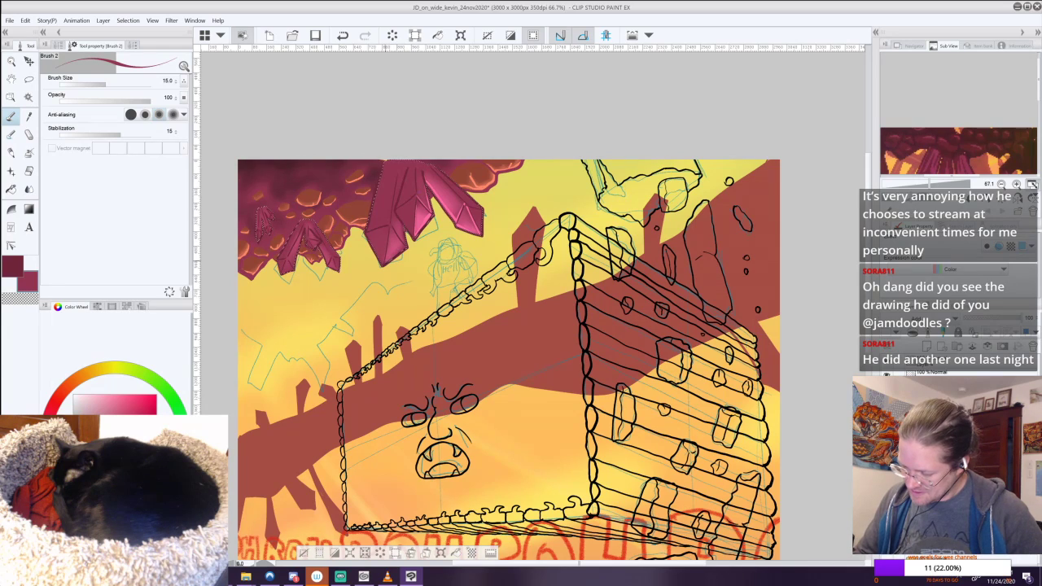
key("ctrl+z")
left_click_drag(402, 246, 405, 243)
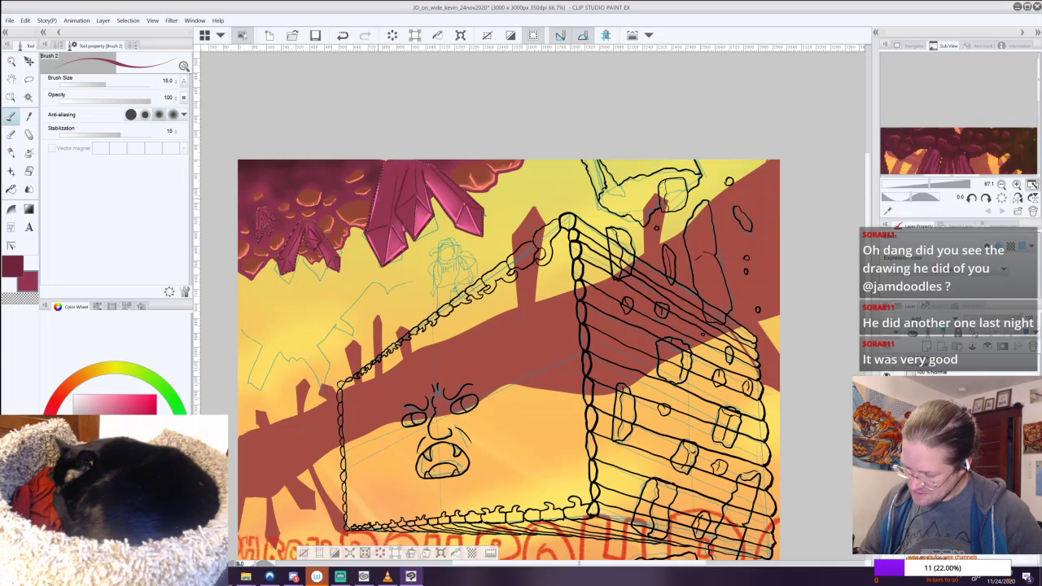
Draw fine edge highlights on the ground crystals with Brush 2 at size 15, undoing unwanted strokes and using the reference crystals as a guide.
key("ctrl+z")
key("ctrl+y")
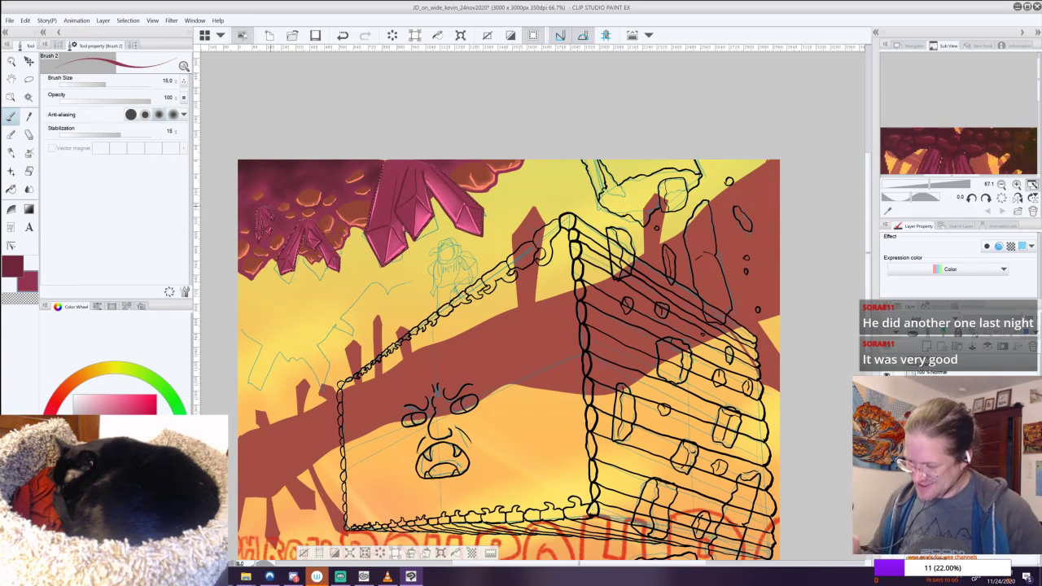
left_click_drag(959, 160, 963, 98)
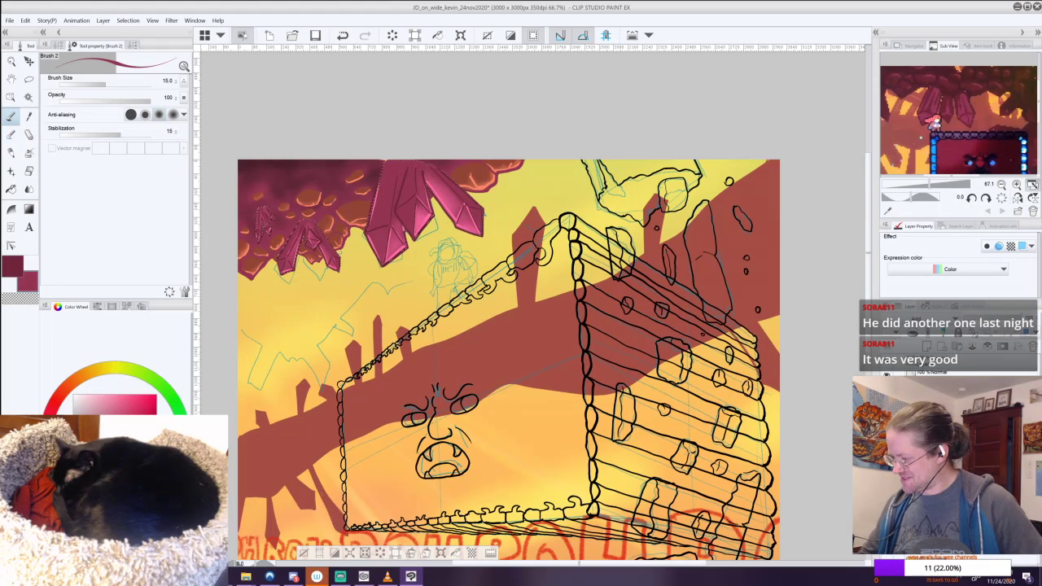
scroll(595, 339, "down", 3)
left_click_drag(570, 374, 534, 255)
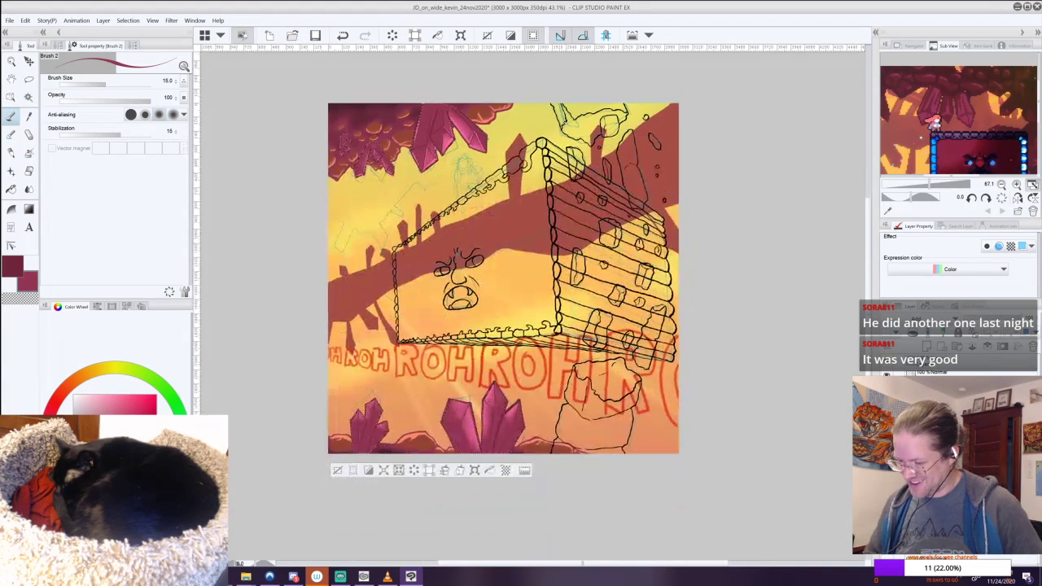
scroll(558, 350, "up", 1)
left_click_drag(558, 350, 588, 264)
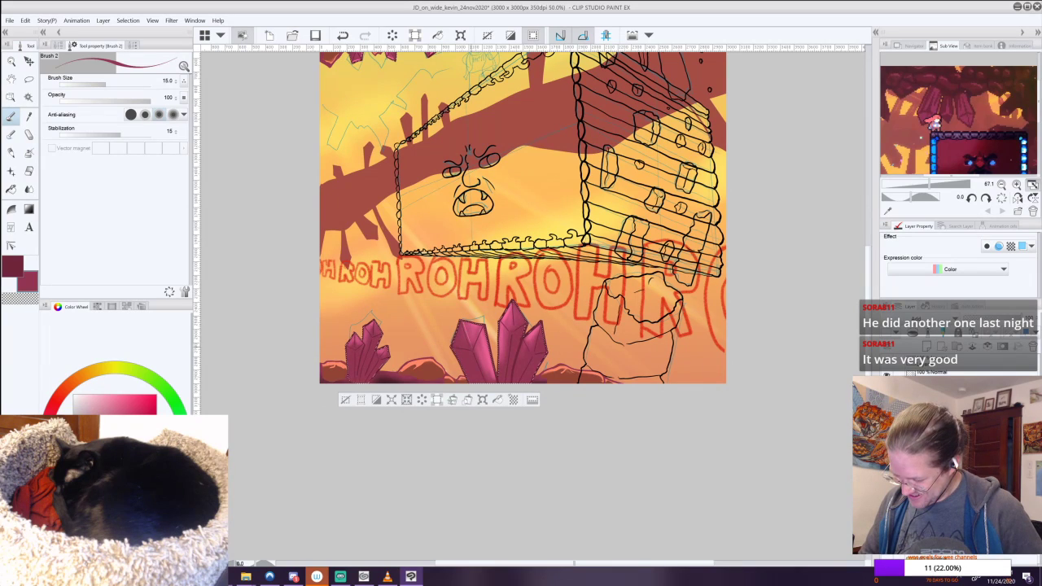
key("ctrl+z")
key("ctrl+y")
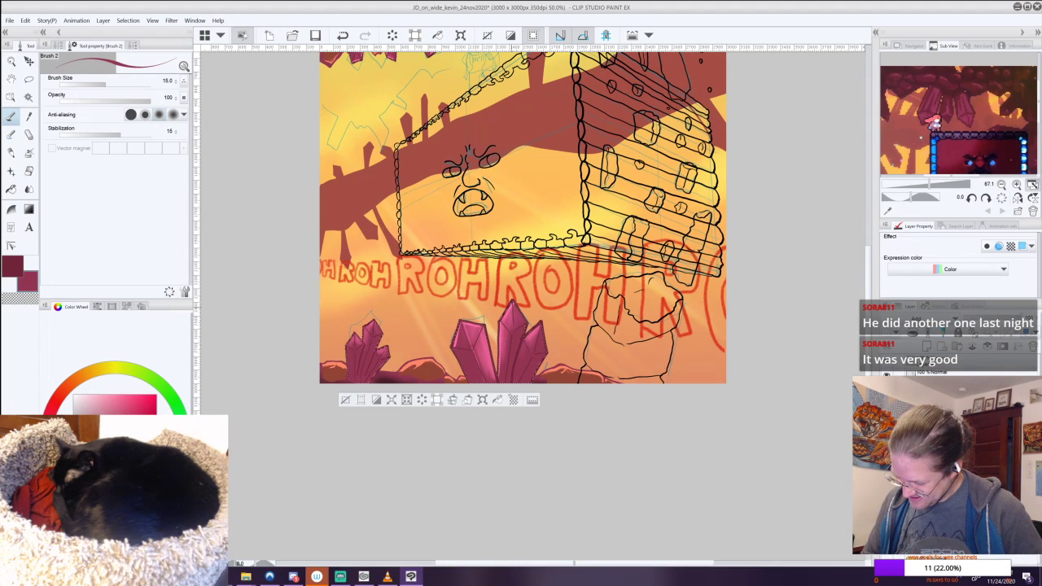
key("ctrl+z")
left_click_drag(512, 308, 514, 333)
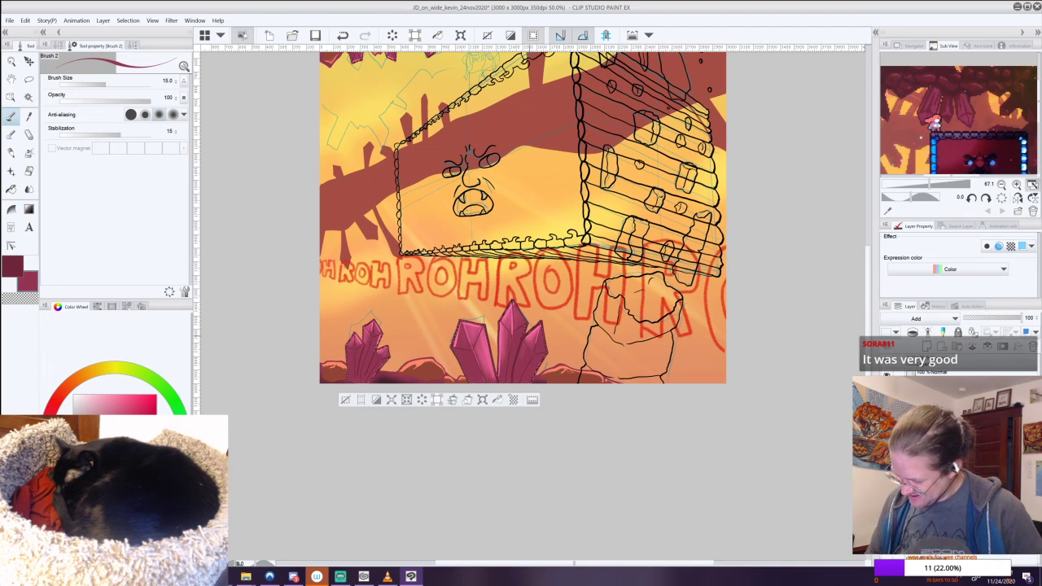
Select the maroon background rock band by colour area and set the blending mode of the active shading layer to Multiply.
left_click_drag(629, 167, 666, 312)
scroll(537, 266, "up", 1)
scroll(543, 277, "down", 2)
scroll(546, 203, "up", 1)
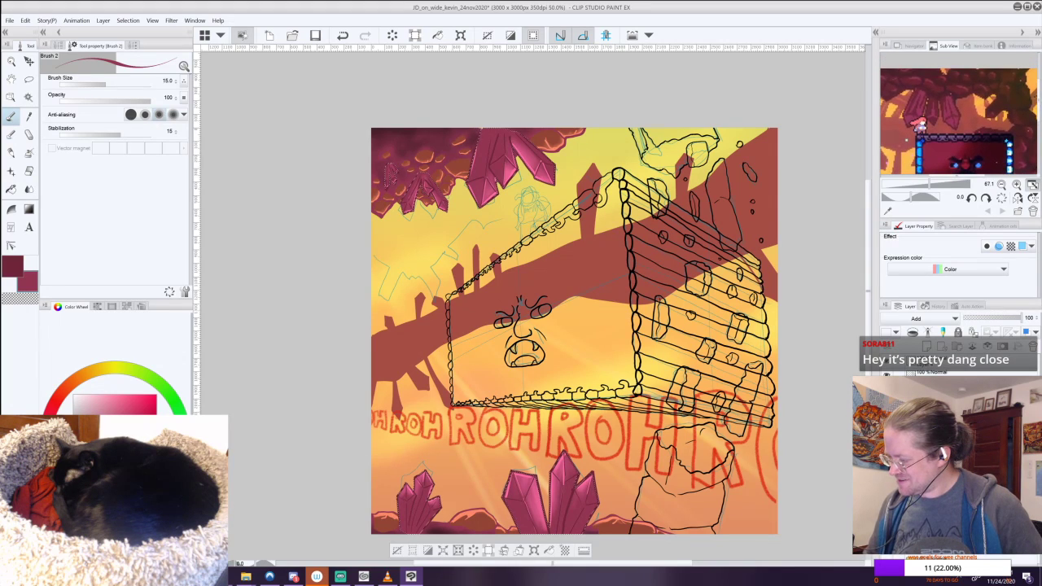
scroll(932, 127, "up", 3)
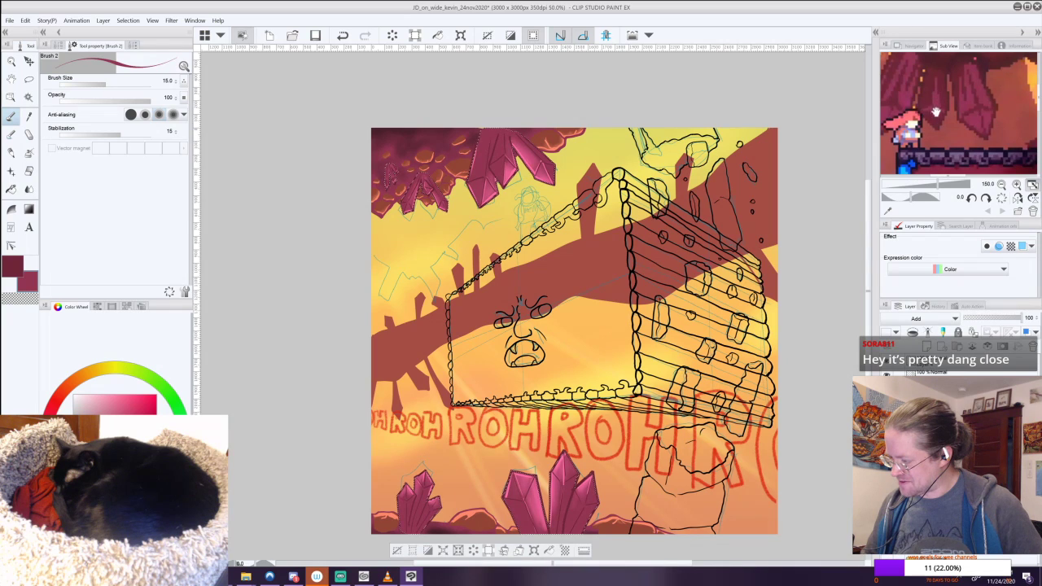
scroll(920, 140, "down", 2)
left_click_drag(586, 325, 543, 328)
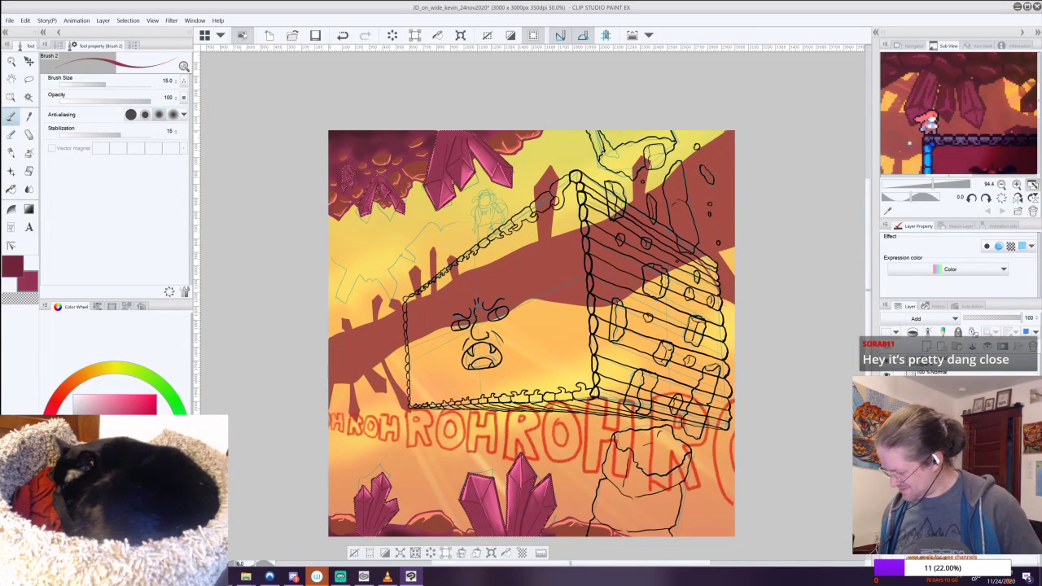
left_click(29, 97)
left_click(401, 331)
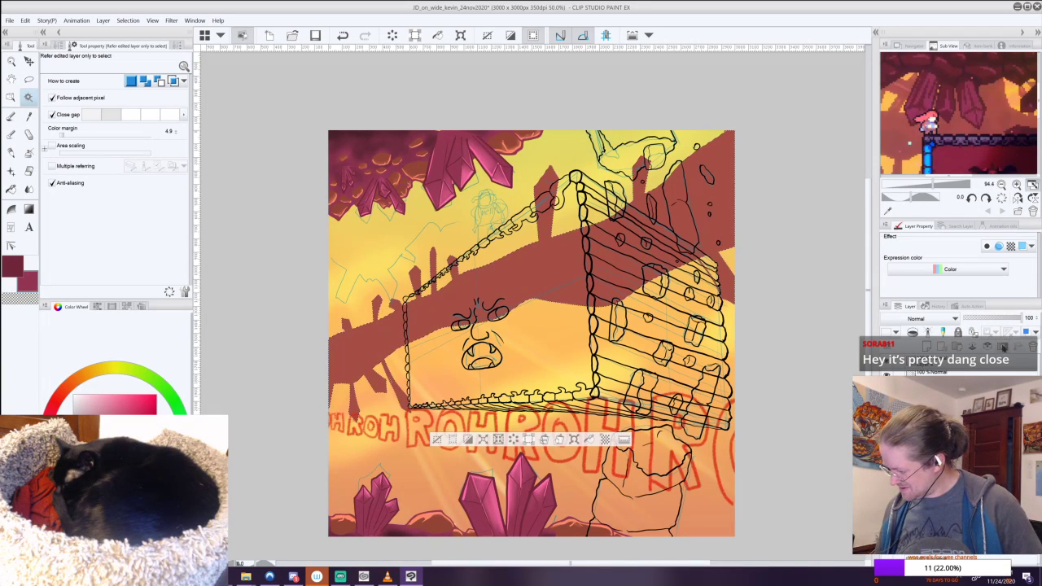
left_click(946, 320)
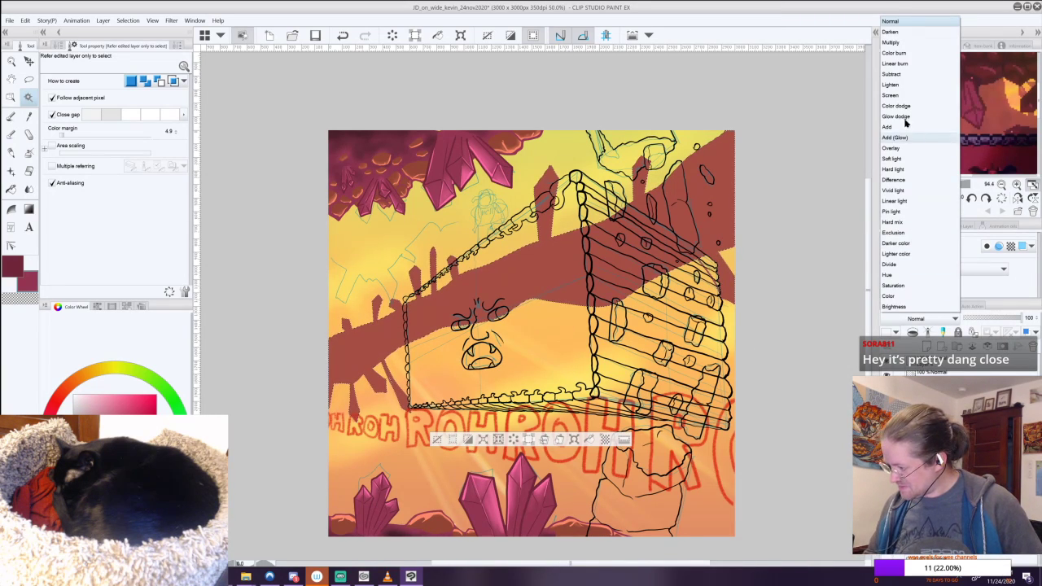
left_click(896, 43)
Paint soft dark shading along the left part of the background rock band with Paint and apply at size 99.8.
left_click_drag(505, 325, 560, 194)
left_click(11, 134)
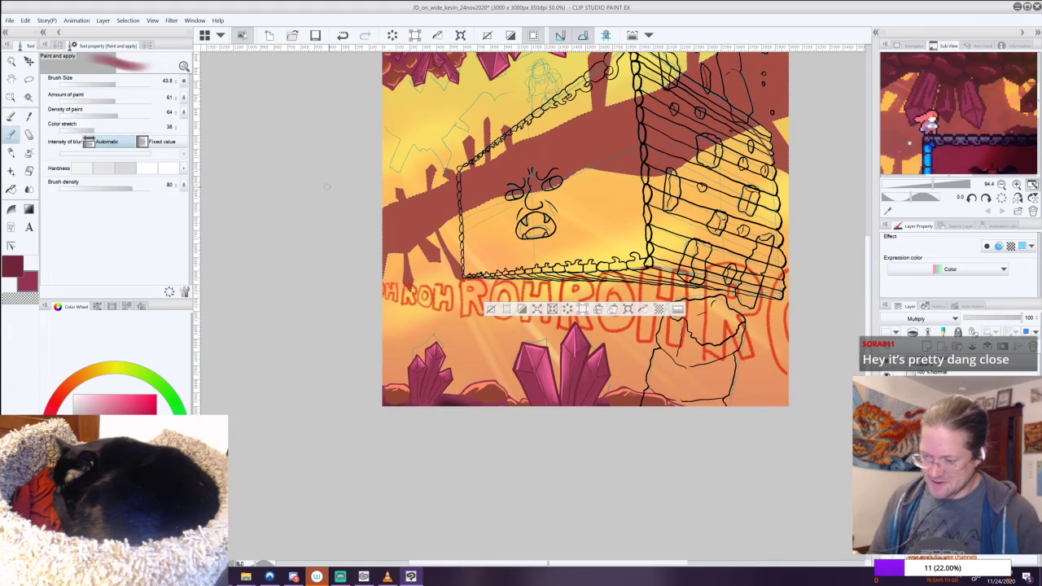
left_click(121, 83)
left_click(124, 83)
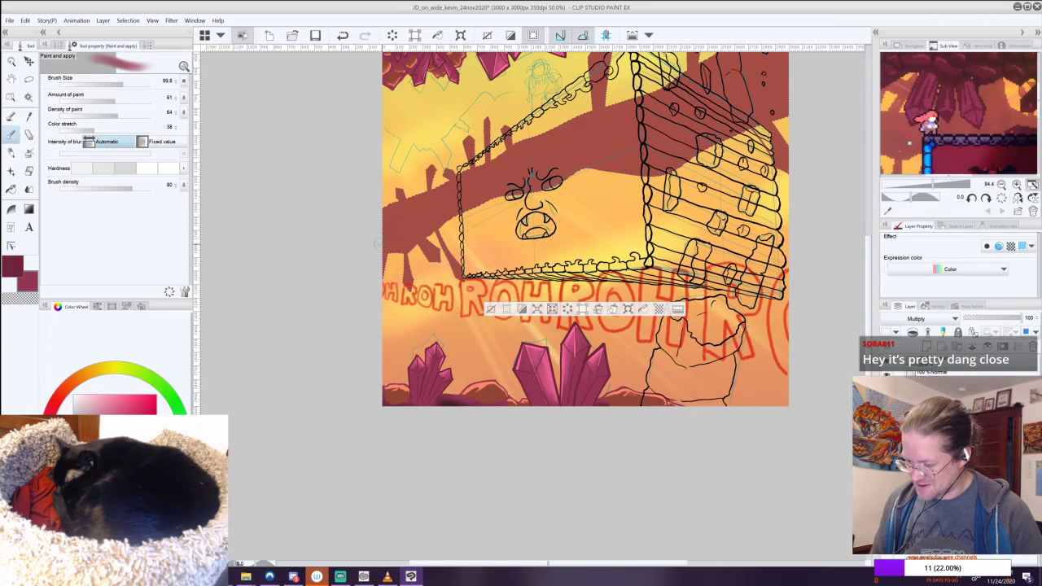
mouse_move(393, 233)
left_mouse_down()
mouse_move(419, 208)
mouse_move(403, 227)
mouse_move(430, 218)
mouse_move(403, 214)
mouse_move(406, 232)
mouse_move(451, 198)
mouse_move(379, 222)
left_mouse_up()
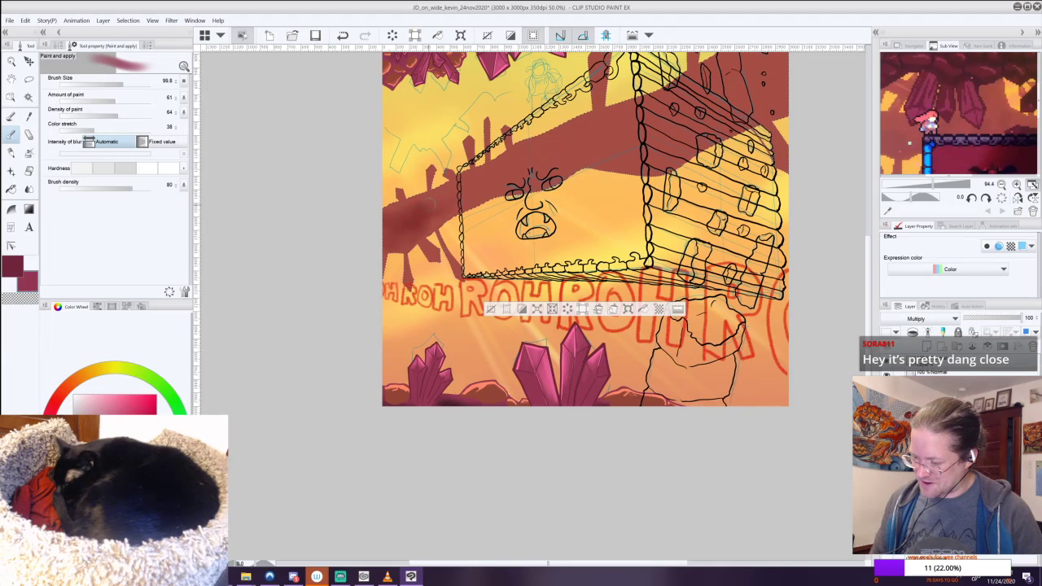
mouse_move(461, 196)
left_mouse_down()
mouse_move(481, 173)
mouse_move(511, 163)
left_mouse_up()
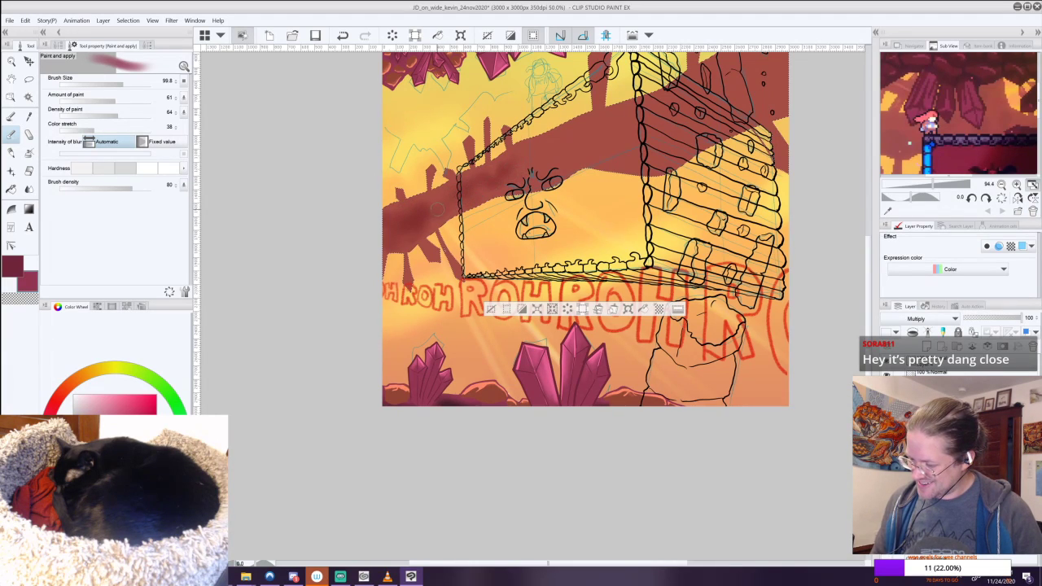
mouse_move(408, 210)
left_mouse_down()
mouse_move(399, 218)
mouse_move(403, 248)
mouse_move(388, 245)
mouse_move(427, 248)
mouse_move(396, 237)
left_mouse_up()
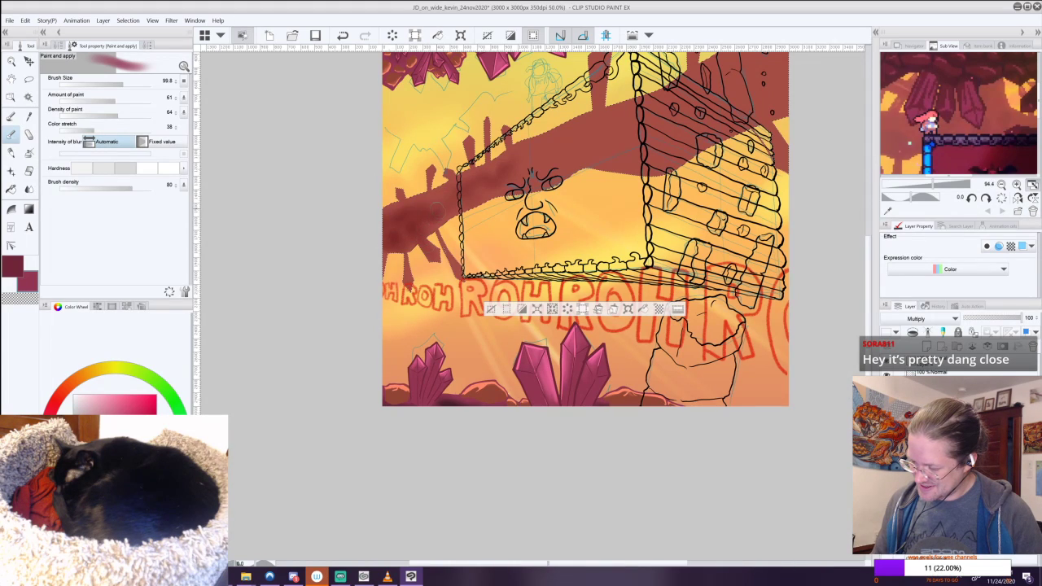
mouse_move(442, 199)
left_mouse_down()
mouse_move(448, 188)
mouse_move(423, 197)
mouse_move(476, 189)
left_mouse_up()
Shade the upper-right end of the background rock band and its tall spires with dark strokes at the same brush size.
left_click_drag(595, 196, 425, 328)
mouse_move(538, 217)
left_mouse_down()
mouse_move(580, 176)
mouse_move(531, 205)
mouse_move(529, 218)
mouse_move(529, 162)
left_mouse_up()
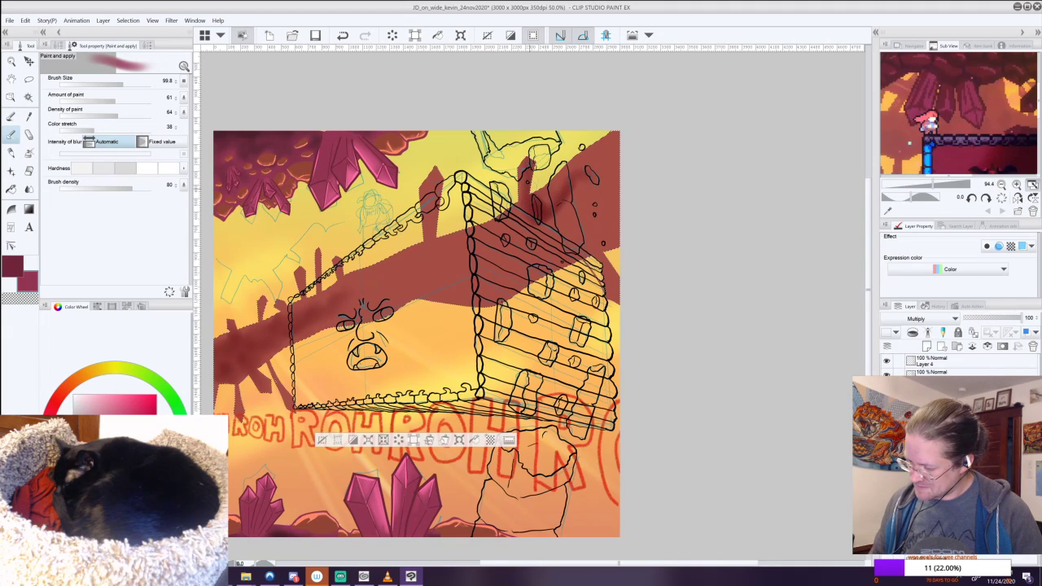
left_click_drag(438, 171, 430, 240)
left_click_drag(555, 181, 543, 199)
mouse_move(579, 166)
left_mouse_down()
mouse_move(576, 209)
mouse_move(561, 227)
mouse_move(582, 187)
left_mouse_up()
mouse_move(586, 230)
left_mouse_down()
mouse_move(565, 218)
mouse_move(616, 281)
mouse_move(603, 262)
left_mouse_up()
mouse_move(597, 221)
left_mouse_down()
mouse_move(614, 211)
mouse_move(615, 160)
mouse_move(601, 150)
left_mouse_up()
left_click_drag(592, 189, 613, 225)
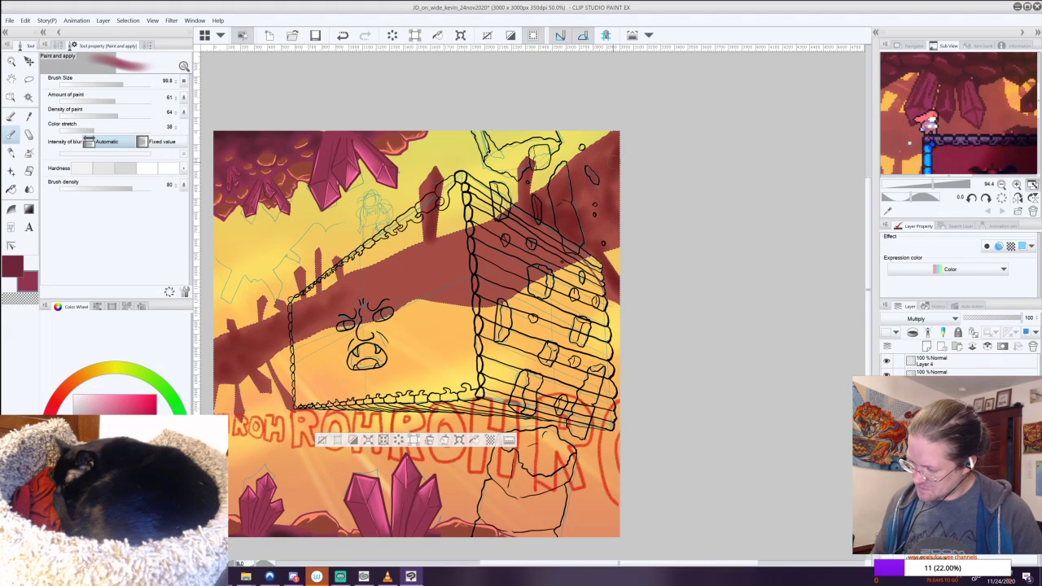
Try broad shading on the rock band with Paint and apply at size 1405.7, amount of paint 36, density 49 and color stretch 8.
mouse_move(105, 84)
left_mouse_down()
mouse_move(145, 82)
mouse_move(87, 99)
mouse_move(85, 114)
left_mouse_up()
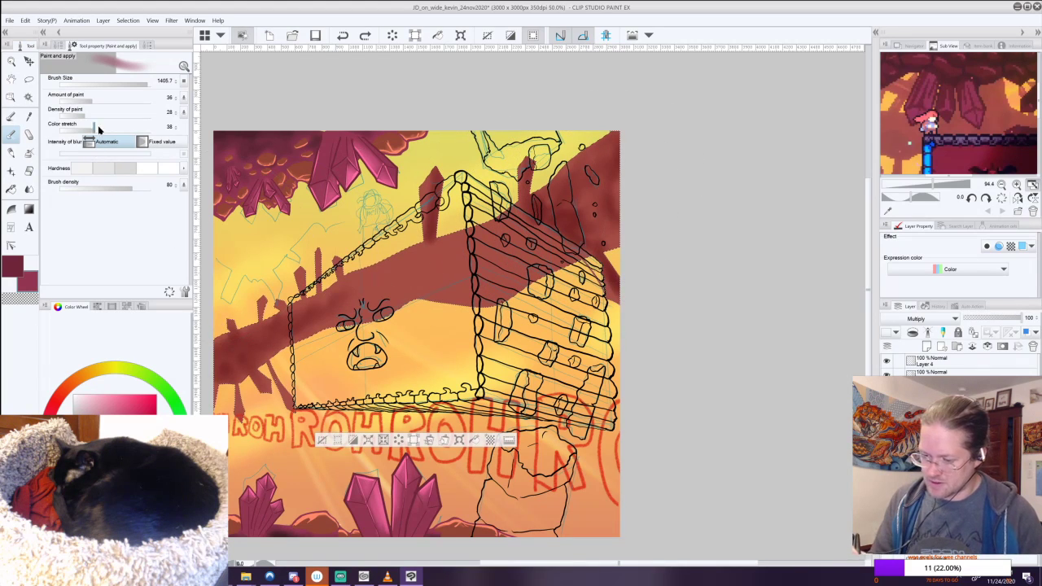
left_click_drag(96, 129, 65, 132)
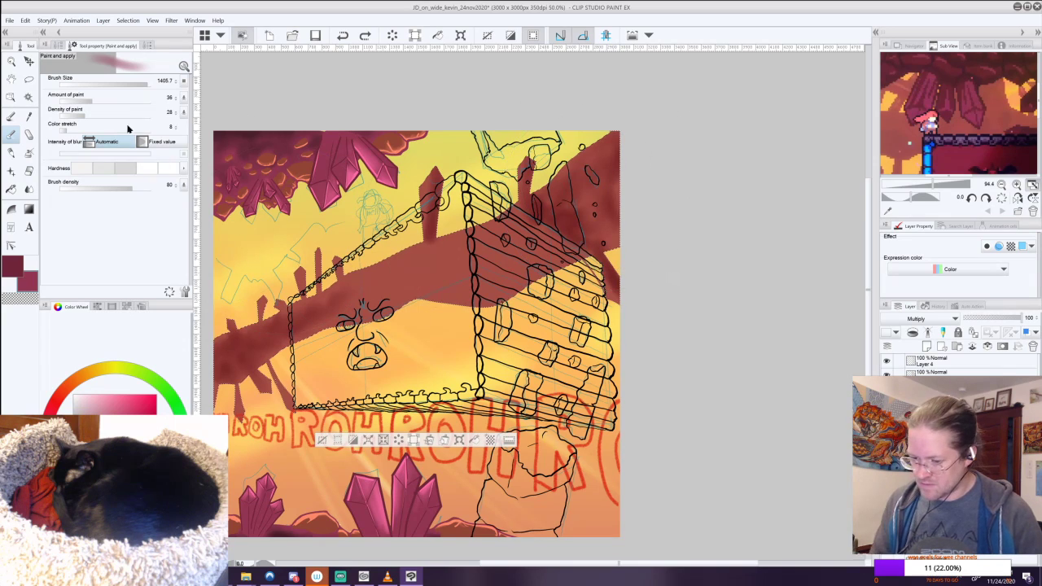
left_click_drag(86, 111, 104, 114)
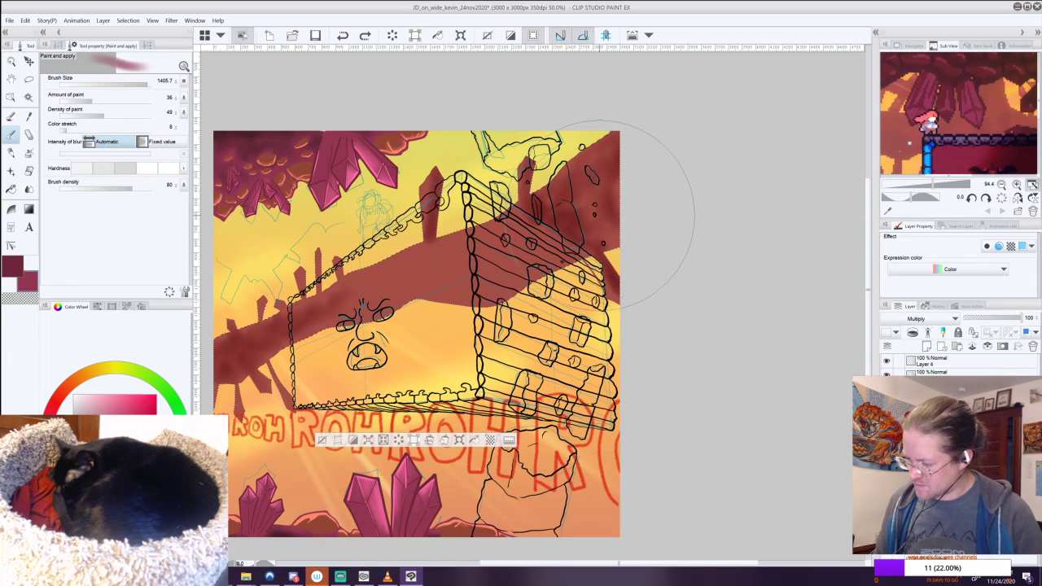
key("ctrl+z")
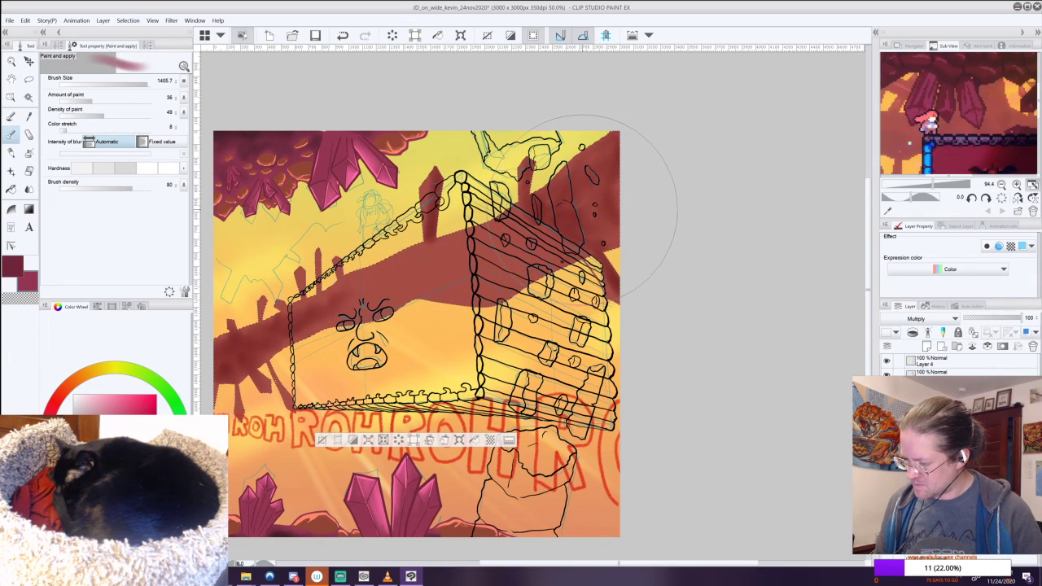
left_click_drag(583, 215, 792, 121)
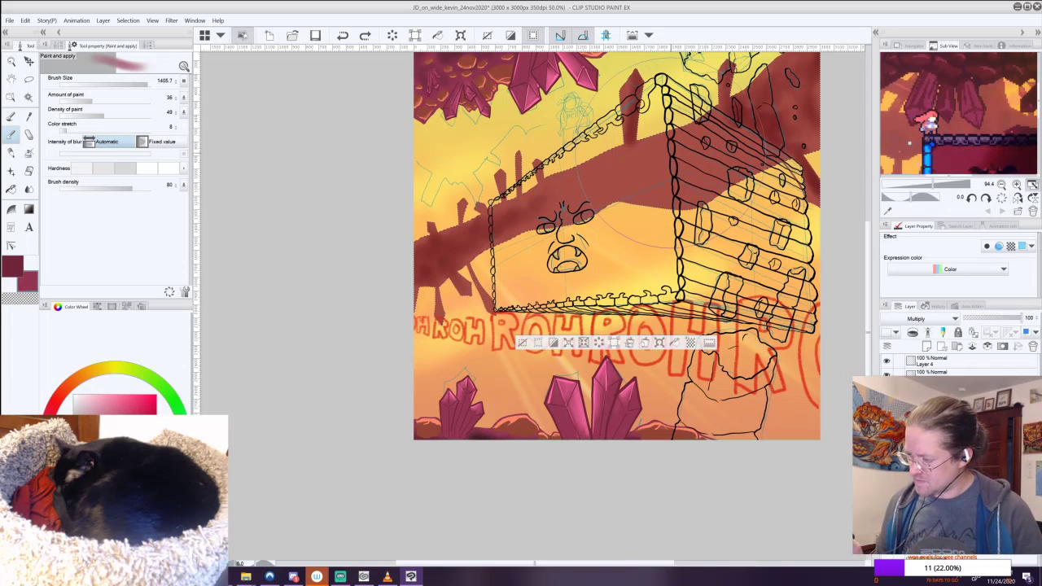
left_click_drag(672, 153, 518, 258)
Set the Paint and apply brush to amount of paint 62, density of paint 58 and brush size 34.7.
mouse_move(92, 101)
left_mouse_down()
mouse_move(106, 101)
mouse_move(106, 115)
left_mouse_up()
left_click(112, 113)
left_click_drag(149, 81, 115, 81)
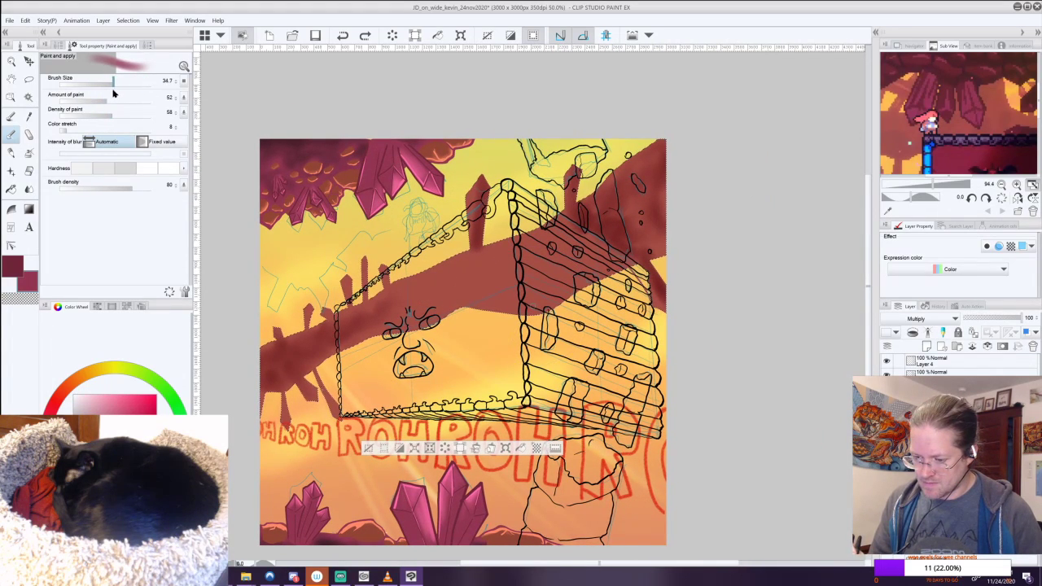
Paint mottled dark texture on the upper-right background rock with Brush 2 at opacity 29 and brush size 185.
left_click(15, 116)
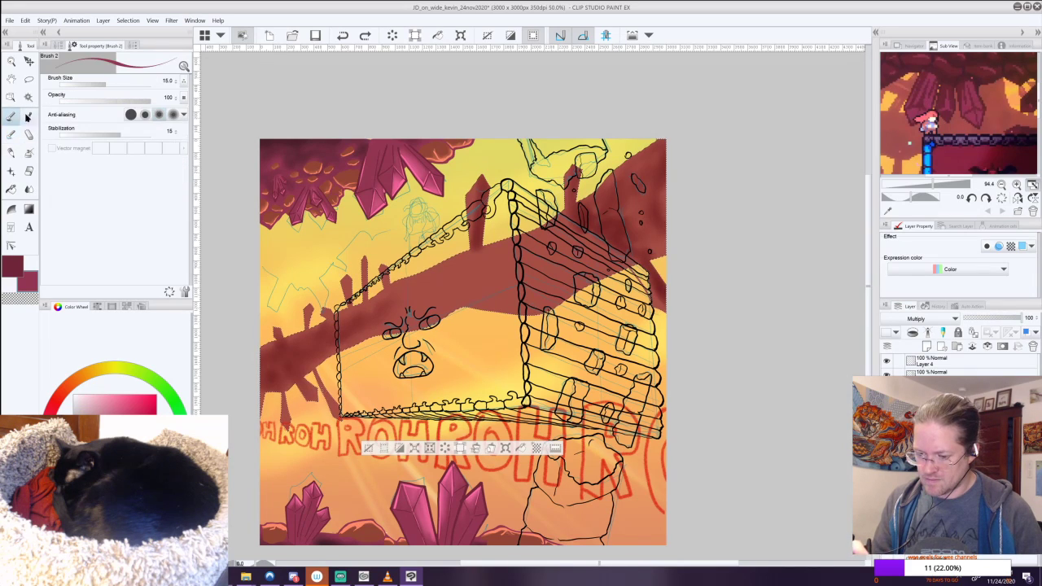
mouse_move(113, 84)
left_mouse_down()
mouse_move(91, 82)
mouse_move(126, 82)
mouse_move(85, 104)
left_mouse_up()
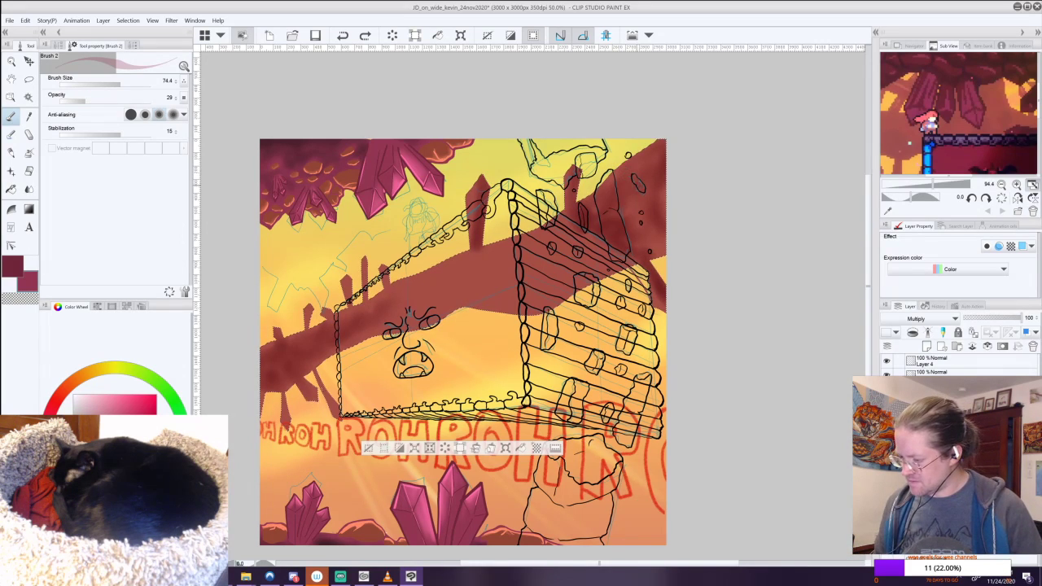
left_click(128, 83)
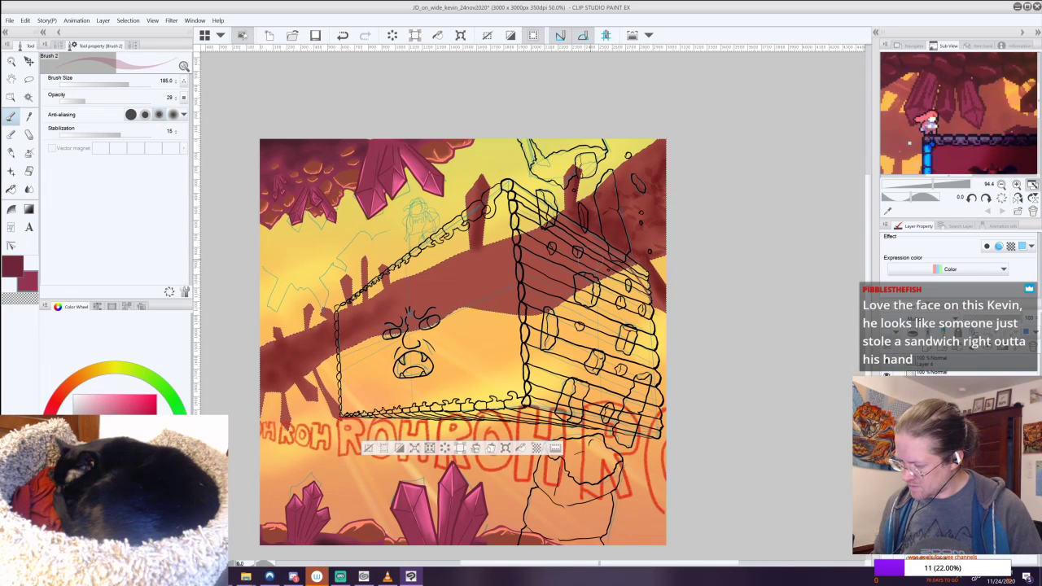
Paint small dark rock marks on the left end of the background band with Brush 2 at size 50.8.
scroll(629, 307, "down", 3)
left_click_drag(629, 307, 762, 242)
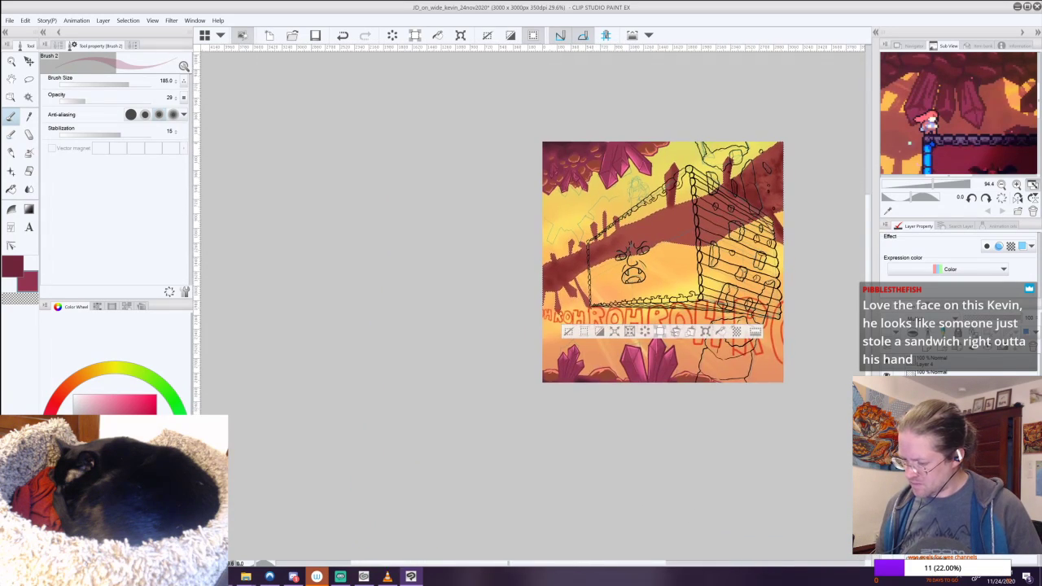
scroll(590, 285, "up", 5)
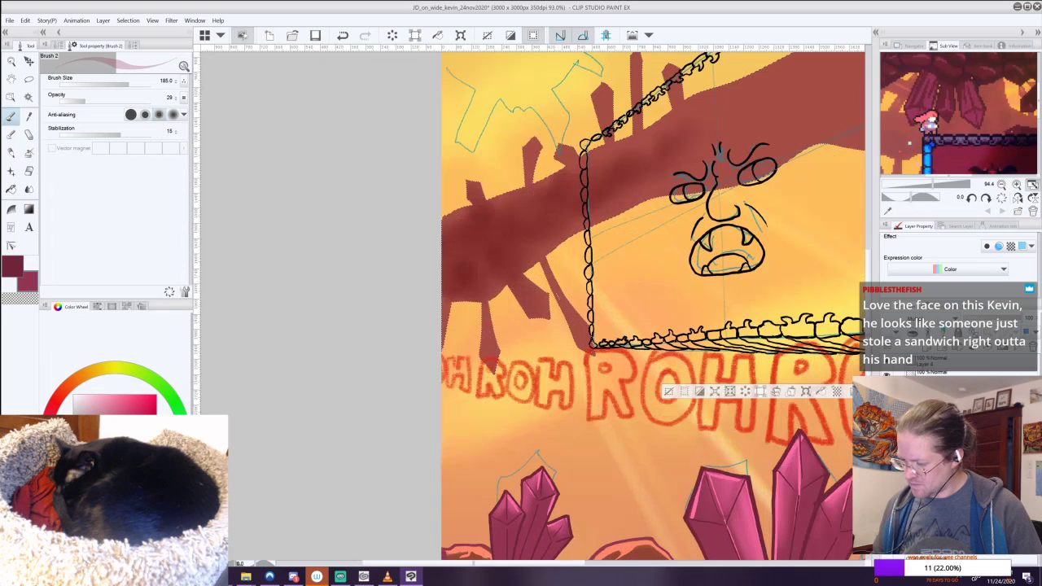
left_click(116, 85)
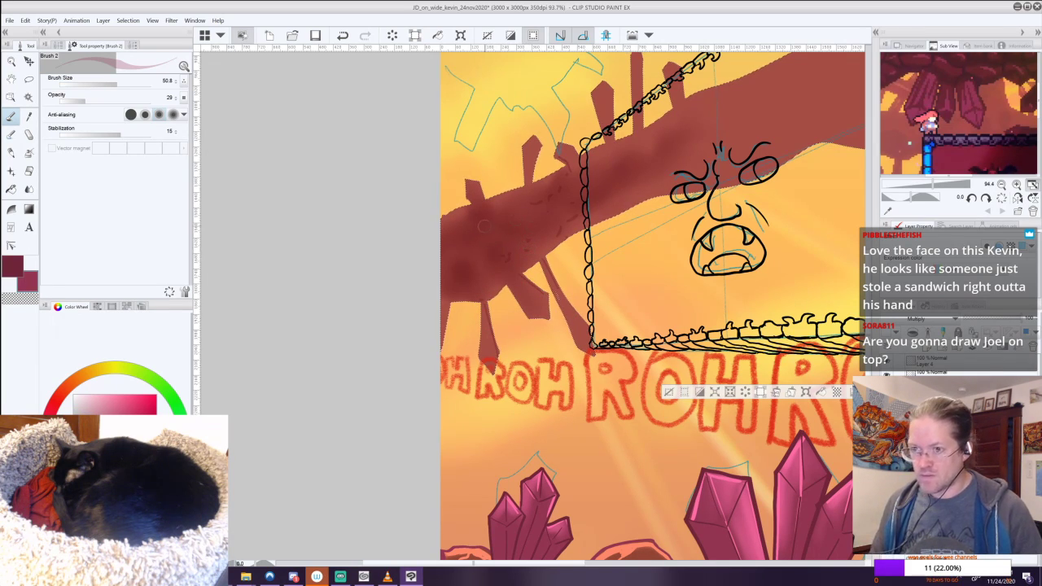
Examine the game character enlarged in the reference screenshot alongside the sketched figure on top of the block.
left_click_drag(817, 92, 656, 296)
scroll(600, 203, "up", 2)
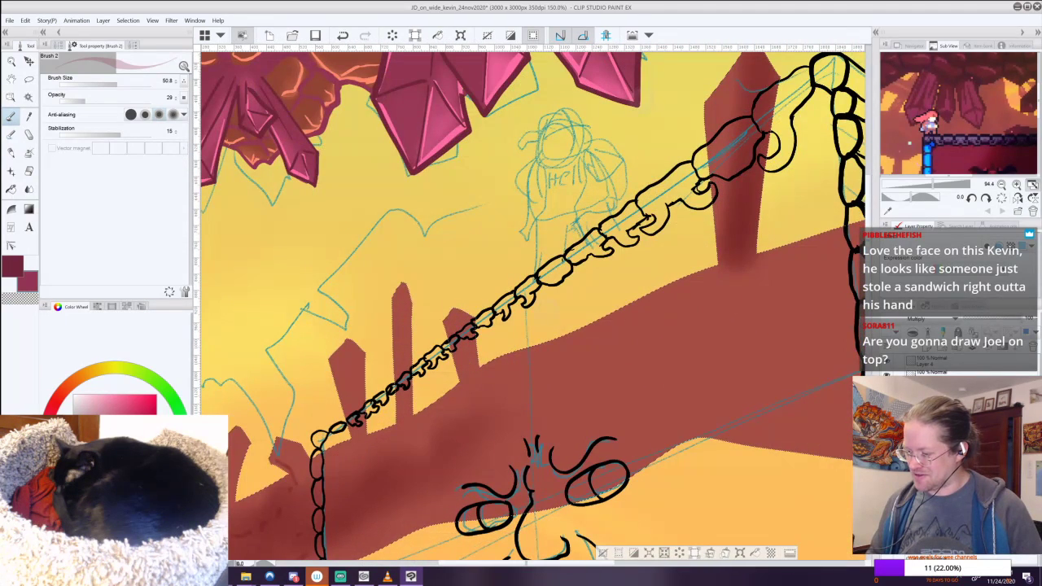
scroll(915, 128, "up", 3)
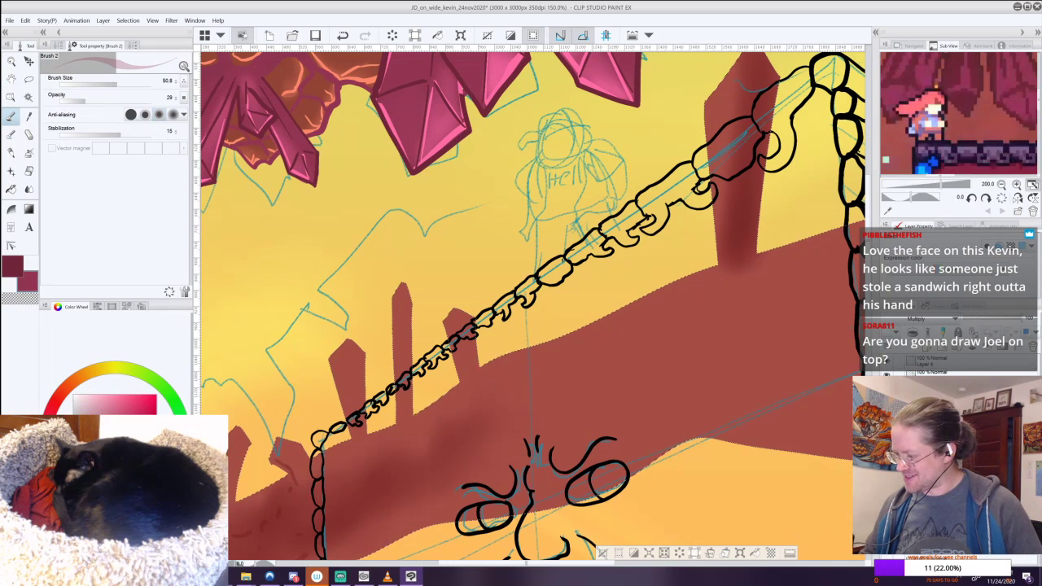
left_click_drag(948, 122, 956, 120)
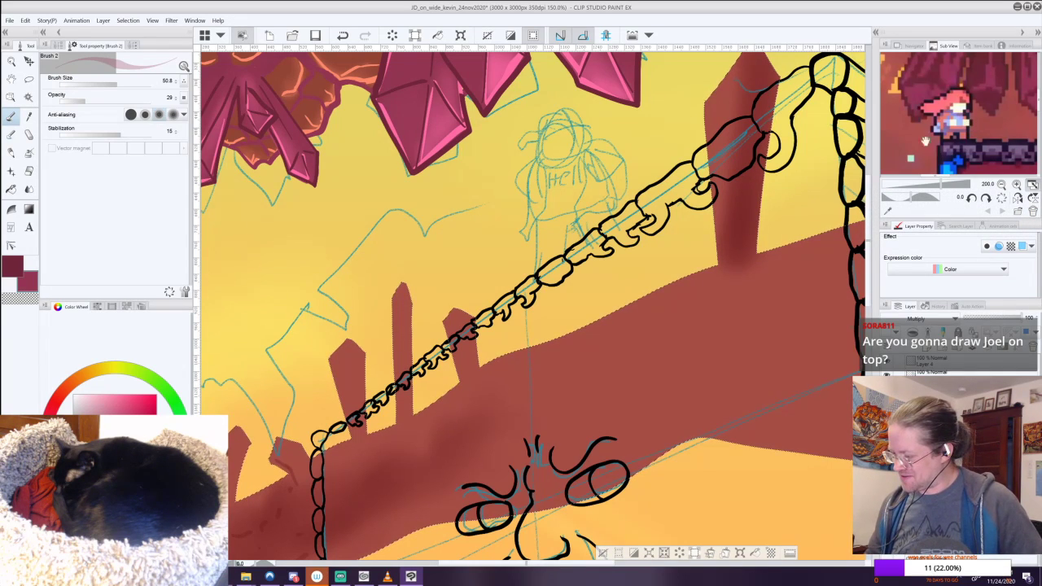
scroll(625, 247, "down", 3)
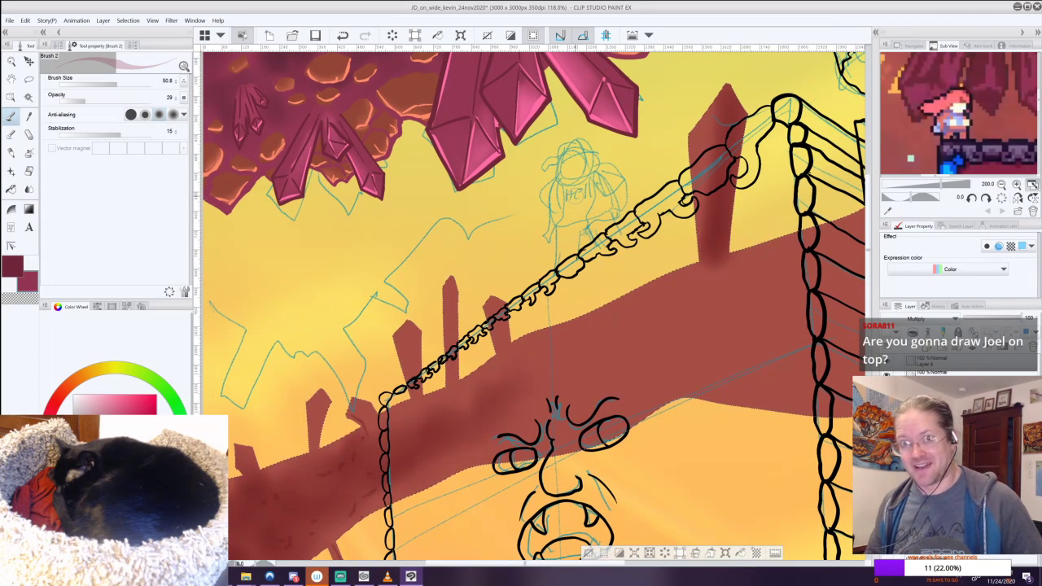
left_click_drag(423, 304, 660, 169)
scroll(574, 265, "down", 3)
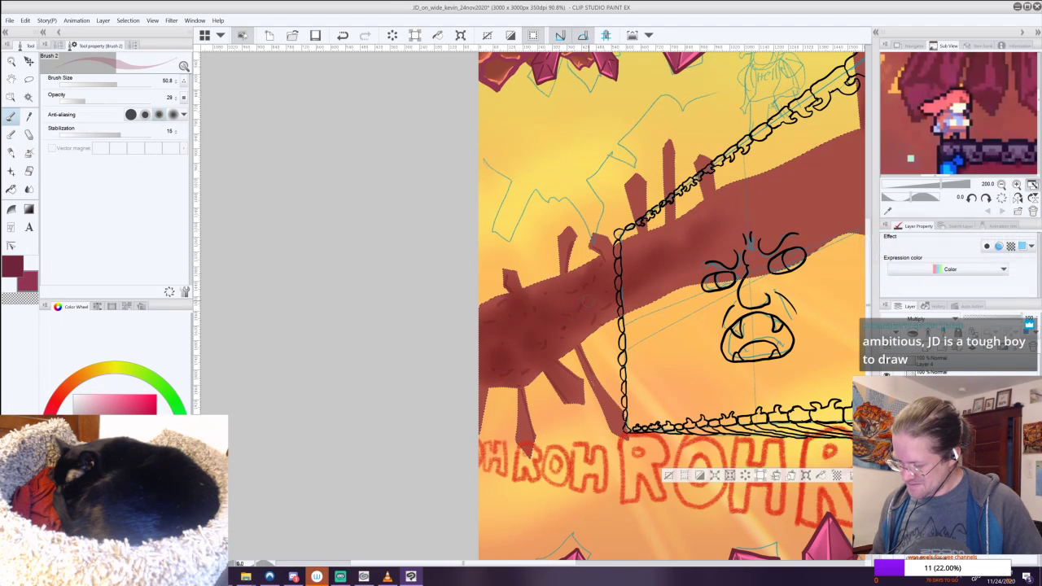
Clear the active selection around the background rock.
scroll(627, 313, "down", 2)
scroll(639, 317, "down", 2)
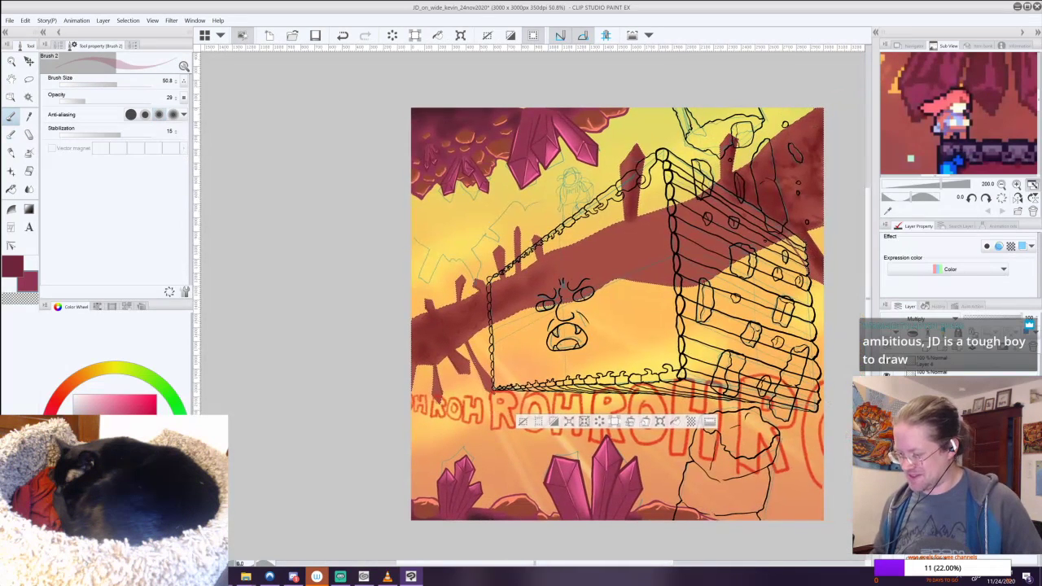
left_click_drag(538, 422, 437, 384)
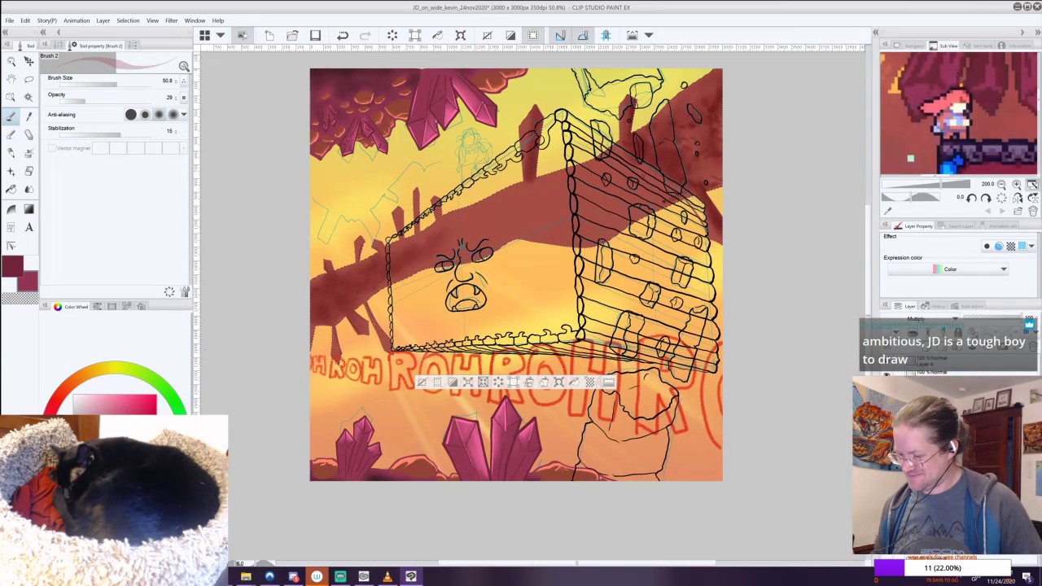
left_click(437, 383)
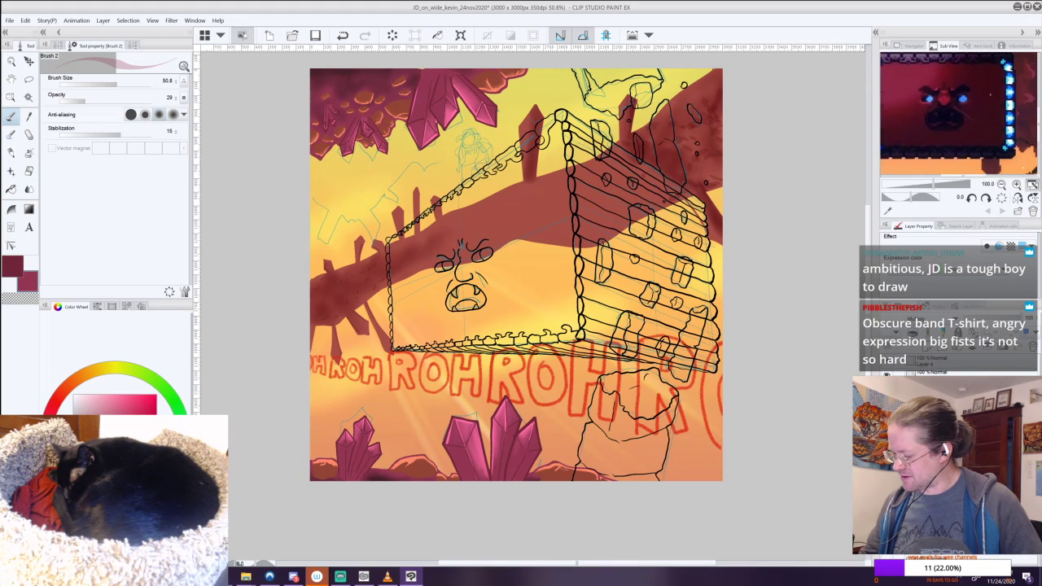
Sample the muted purple of the block's decorative trim from the enlarged reference screenshot as the drawing colour.
scroll(960, 122, "down", 2)
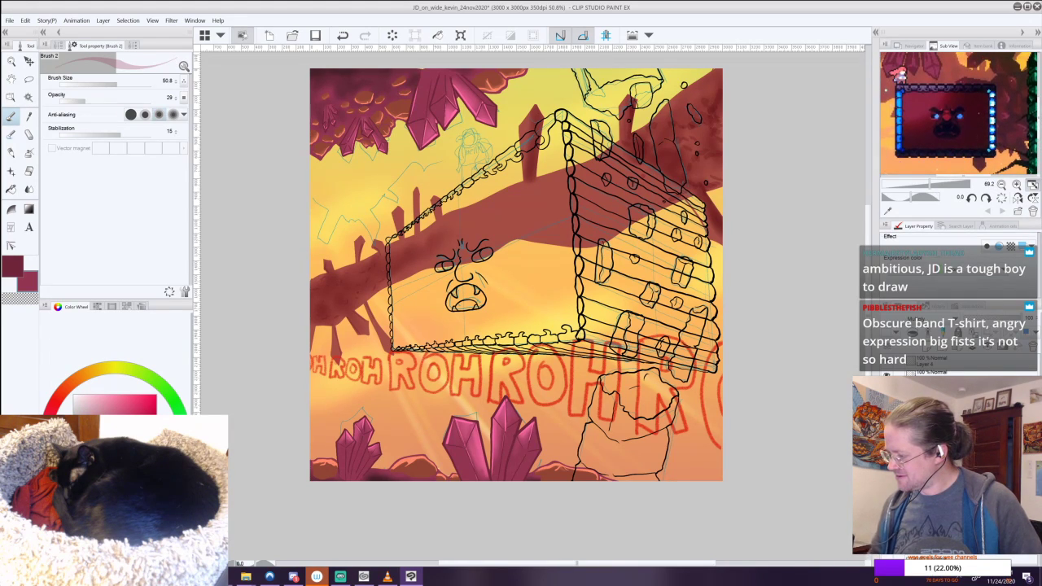
key("i")
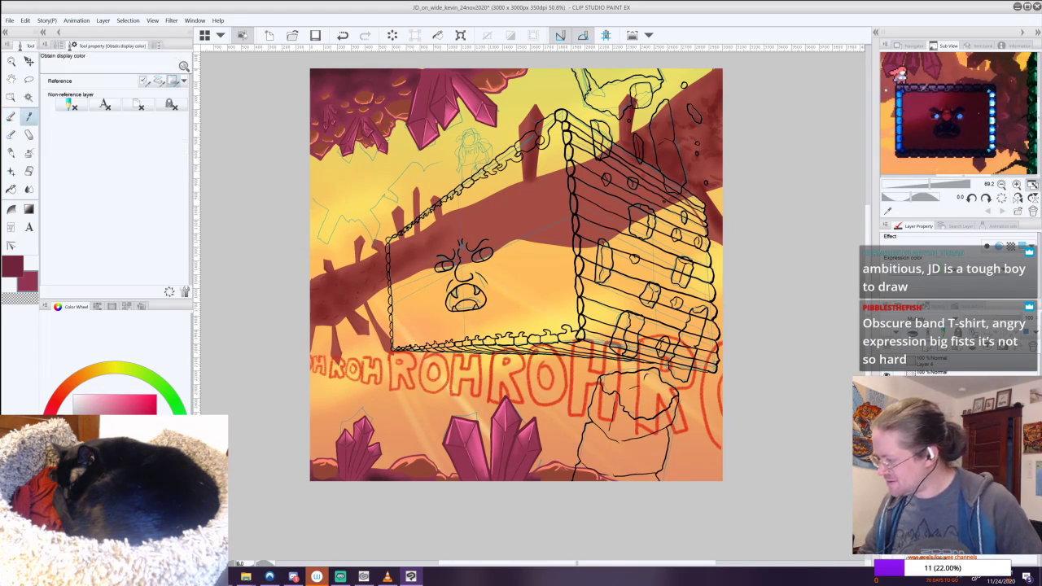
left_click(935, 87)
left_click(936, 88)
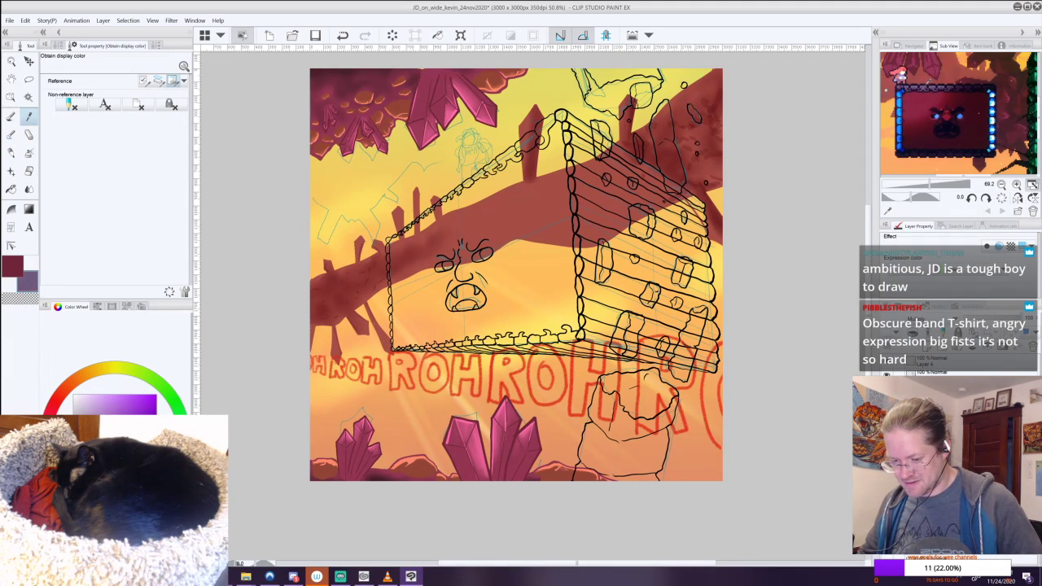
left_click(933, 87)
scroll(927, 102, "up", 6)
left_click(928, 104)
left_click(934, 119)
left_click_drag(936, 103, 949, 155)
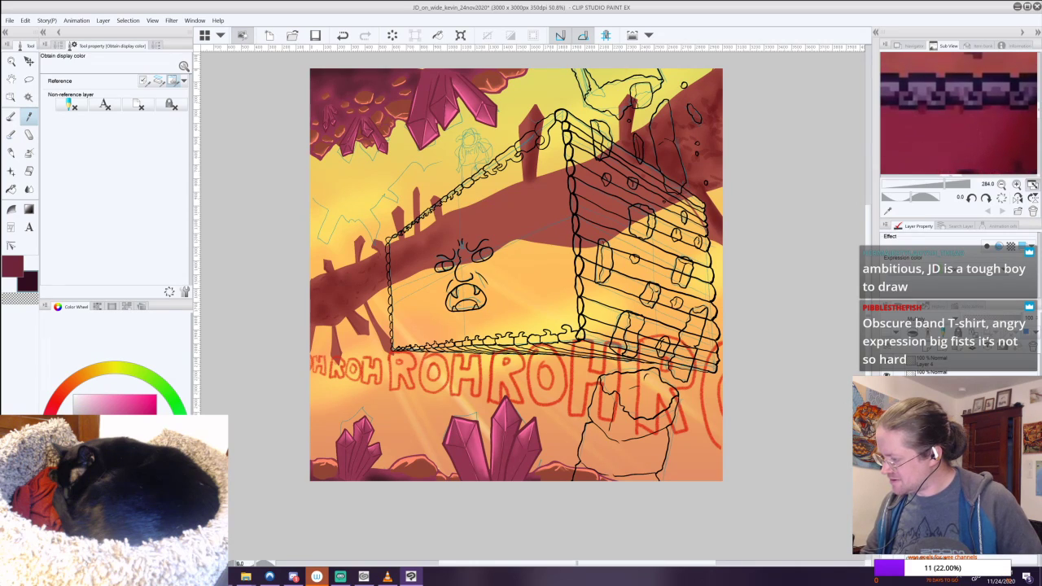
left_click(926, 84)
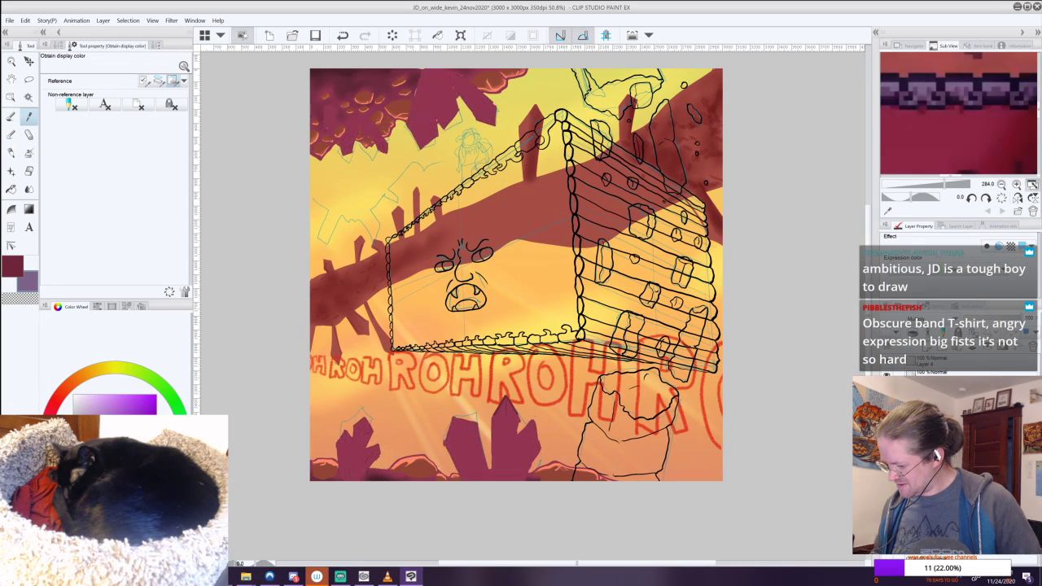
Show the hidden crystal shading again and set Brush 2 to brush size 12 and opacity 100.
left_click_drag(886, 464, 886, 408)
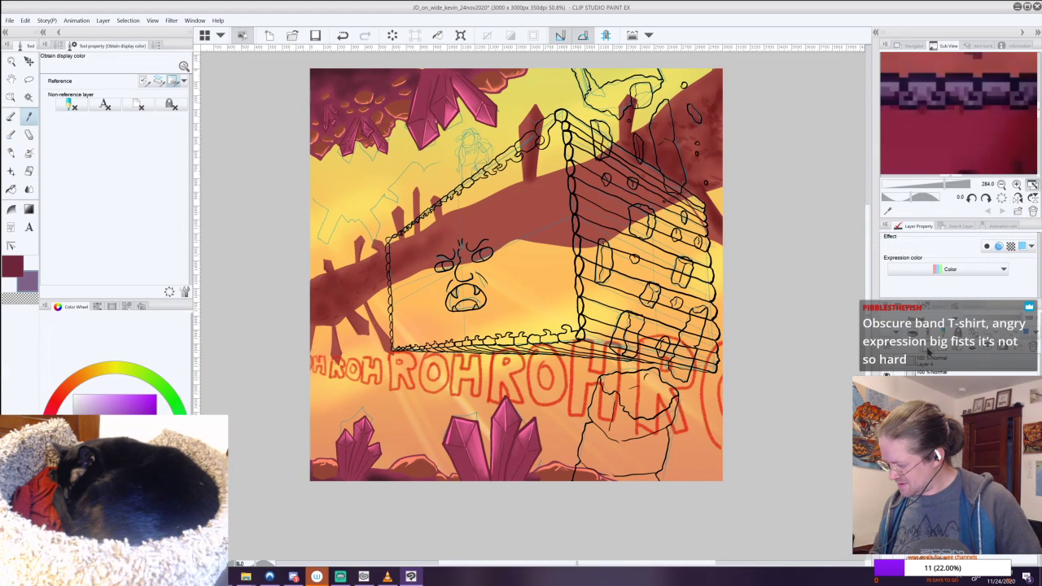
left_click(9, 120)
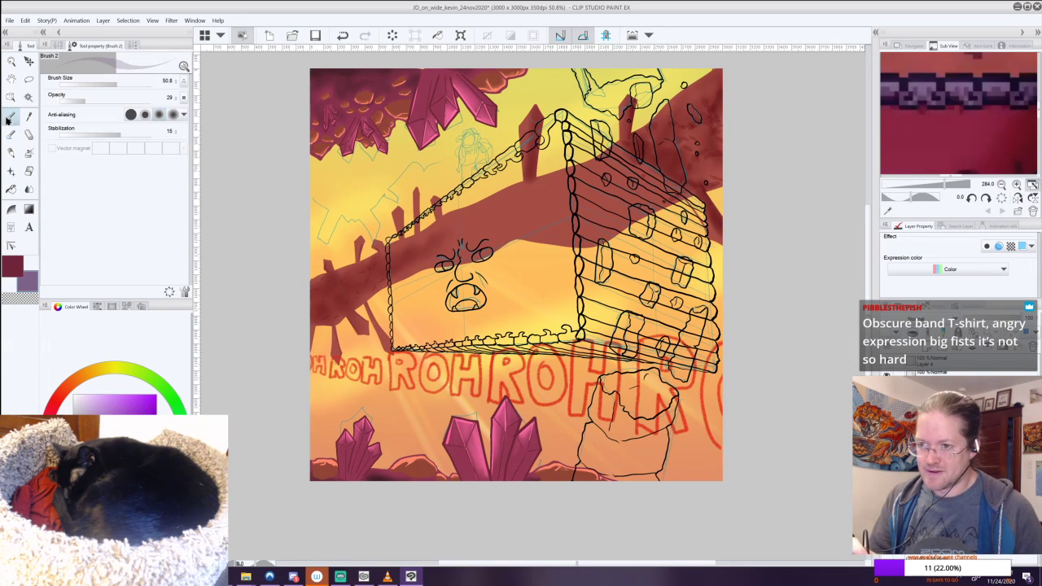
left_click_drag(521, 277, 583, 308)
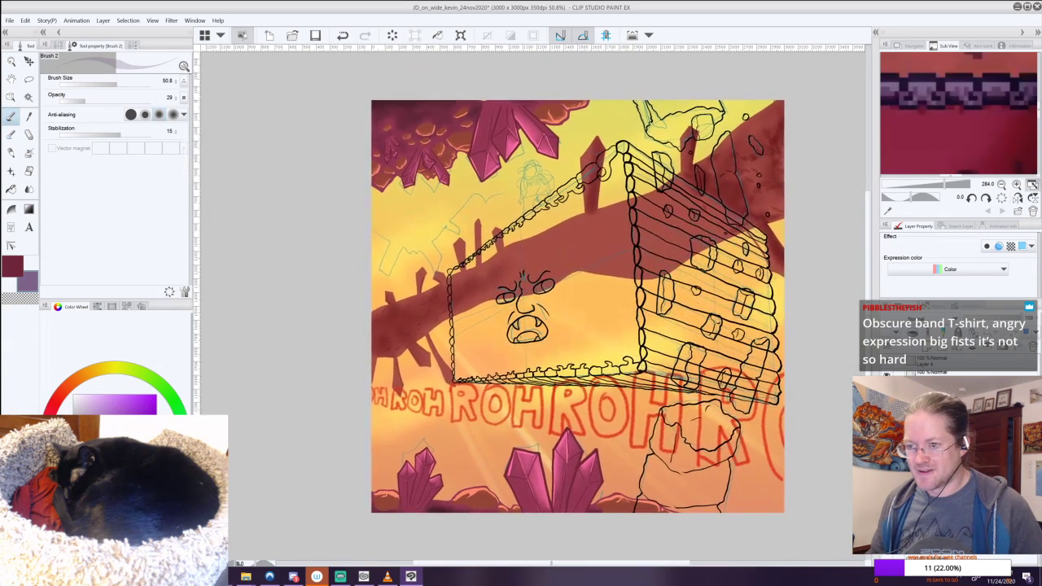
scroll(566, 262, "up", 2)
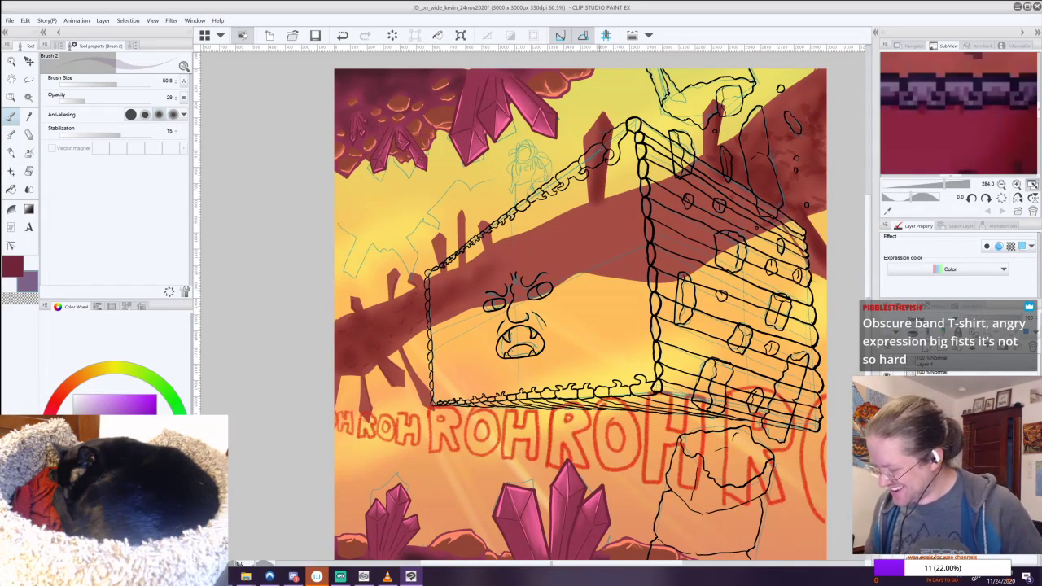
key("ctrl+z")
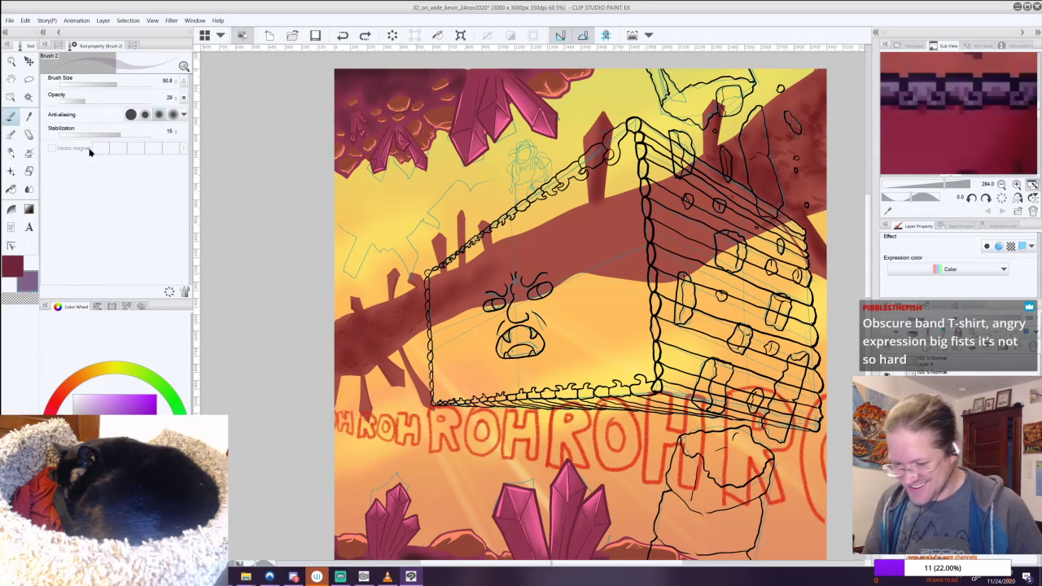
left_click(148, 84)
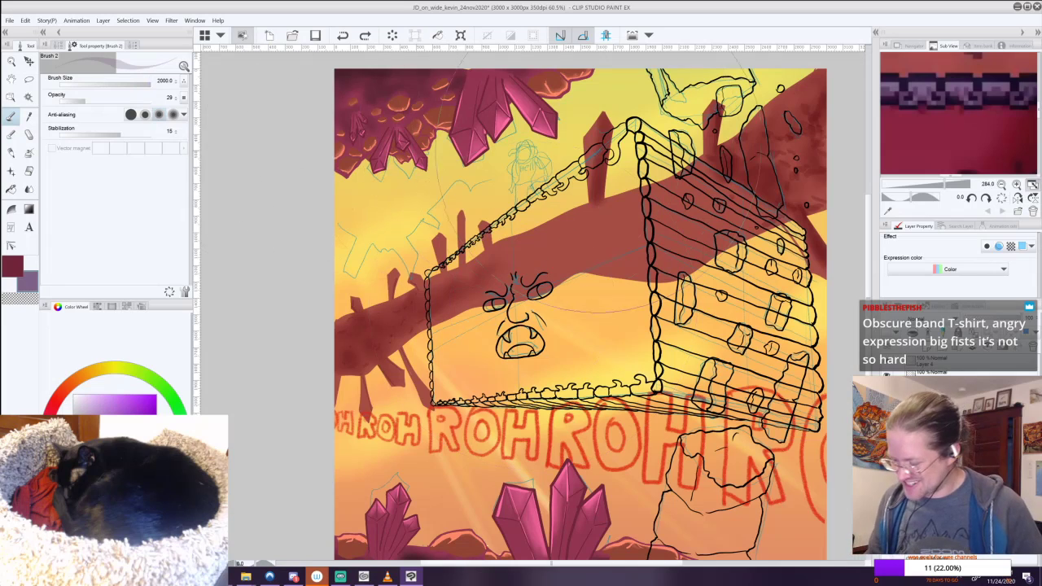
mouse_move(84, 97)
left_mouse_down()
mouse_move(153, 100)
mouse_move(103, 91)
left_mouse_up()
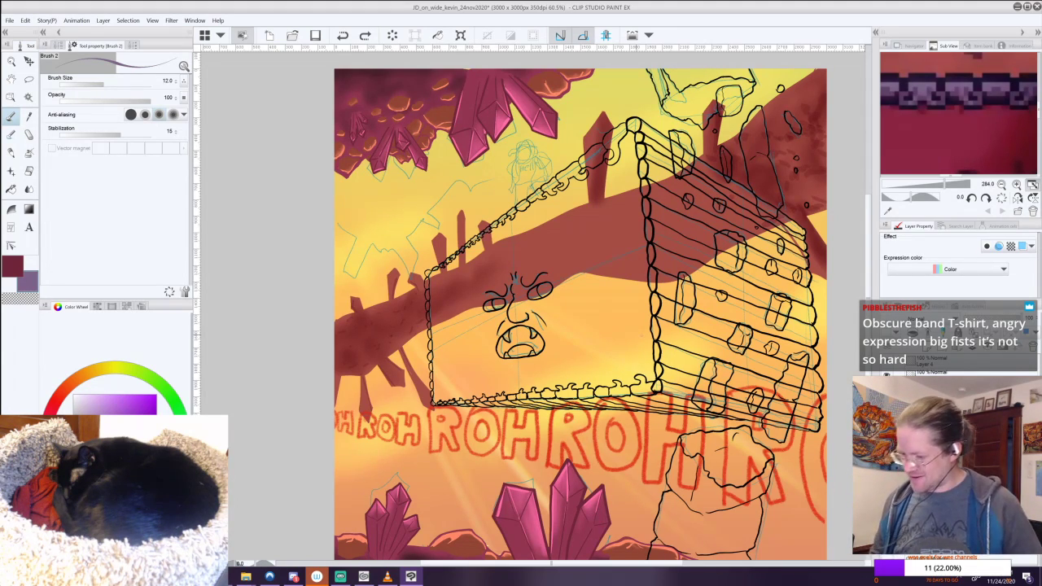
Try to auto-select the area just inside the block's upper front edge, referring to the edited layer only.
left_click(28, 97)
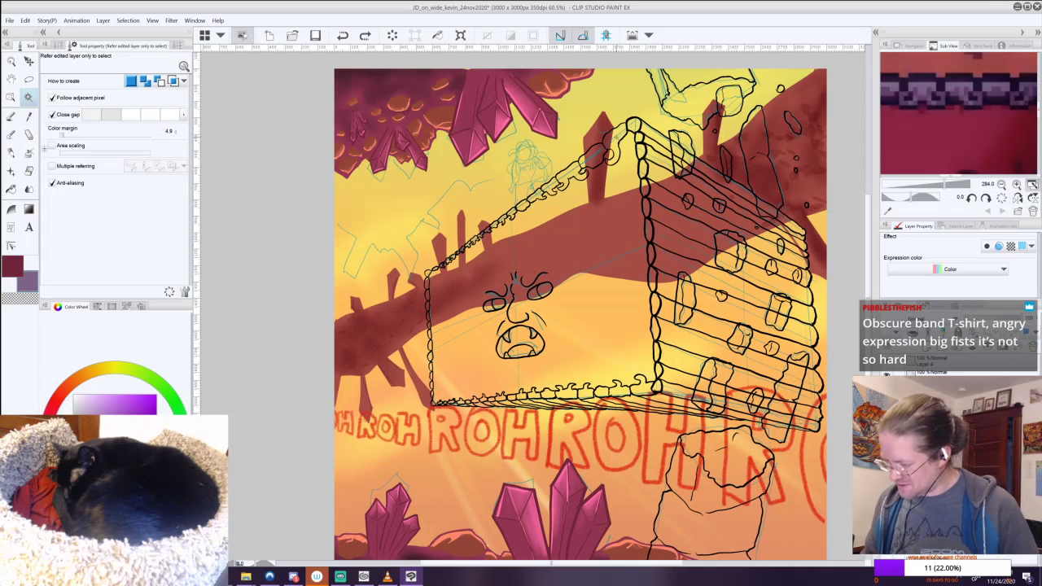
left_click(598, 163)
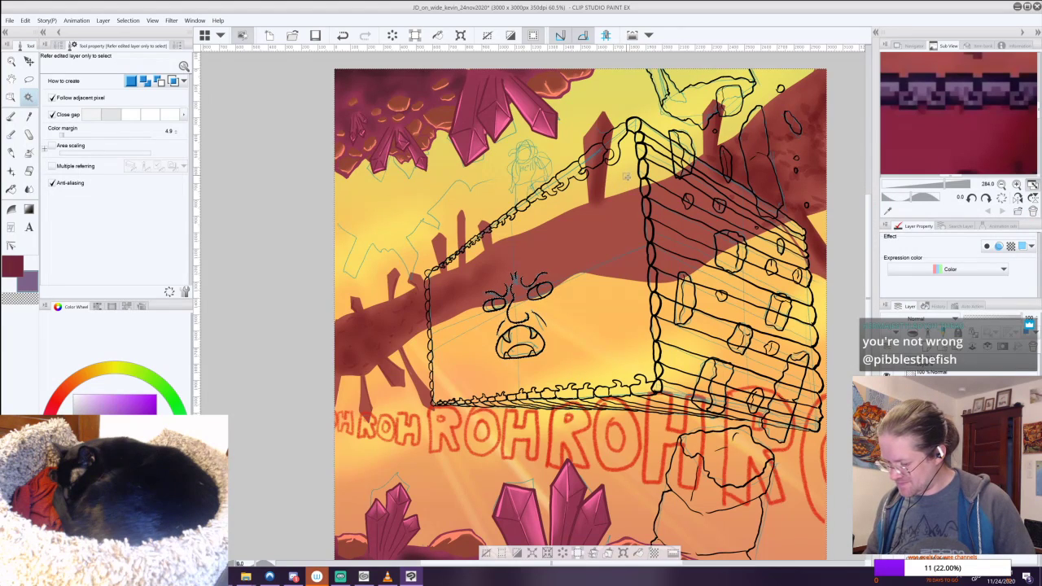
key("ctrl+z")
Toggle layer visibility to identify the block's trim, frame and side line art, and merge the selected line layers.
left_click(889, 364)
left_click(889, 363)
left_click(887, 374)
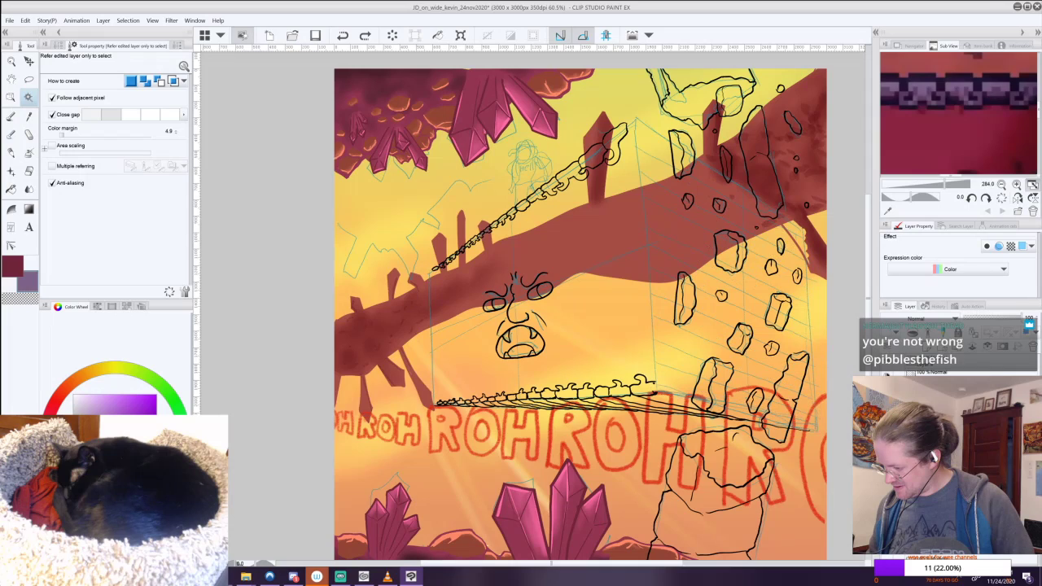
key("ctrl+y")
left_click(887, 391)
left_click(888, 391)
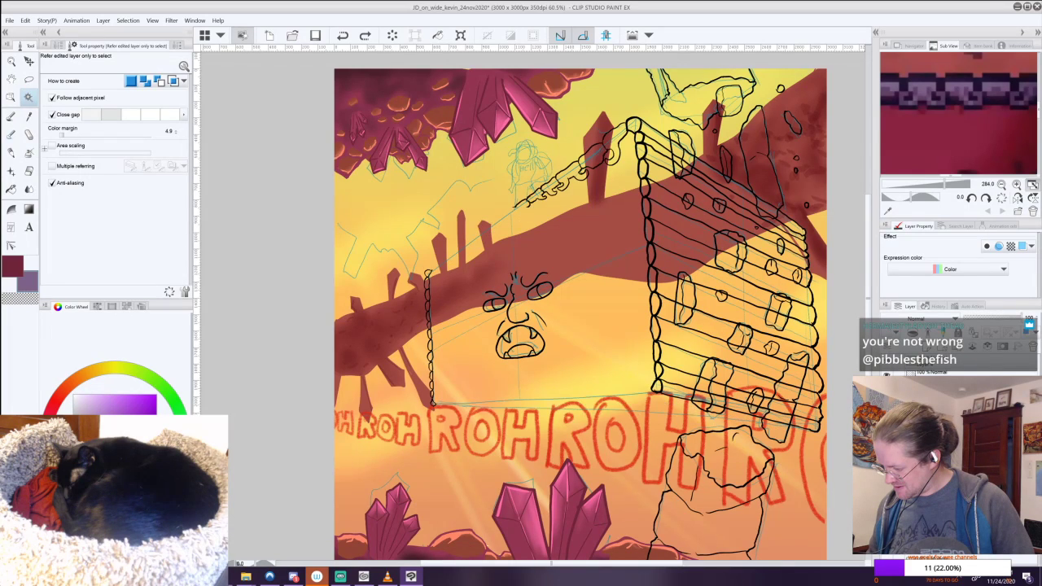
left_click(887, 407)
key("ctrl+y")
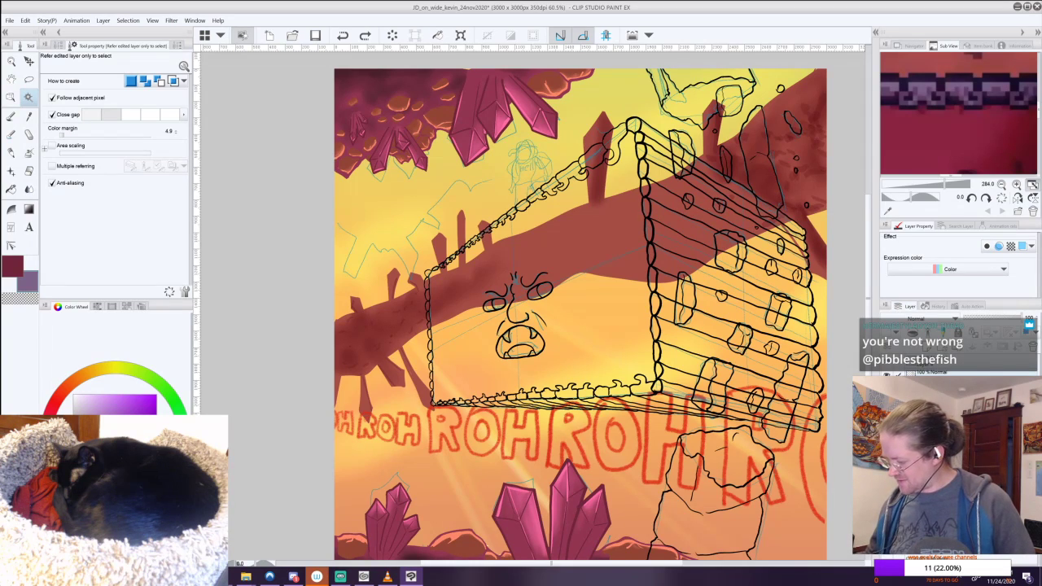
right_click(961, 374)
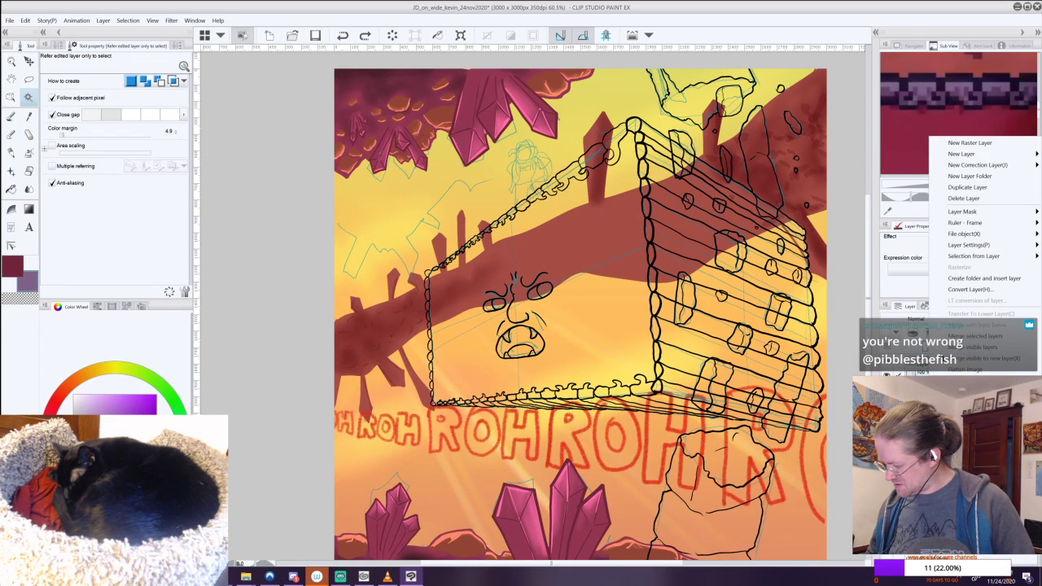
left_click(973, 337)
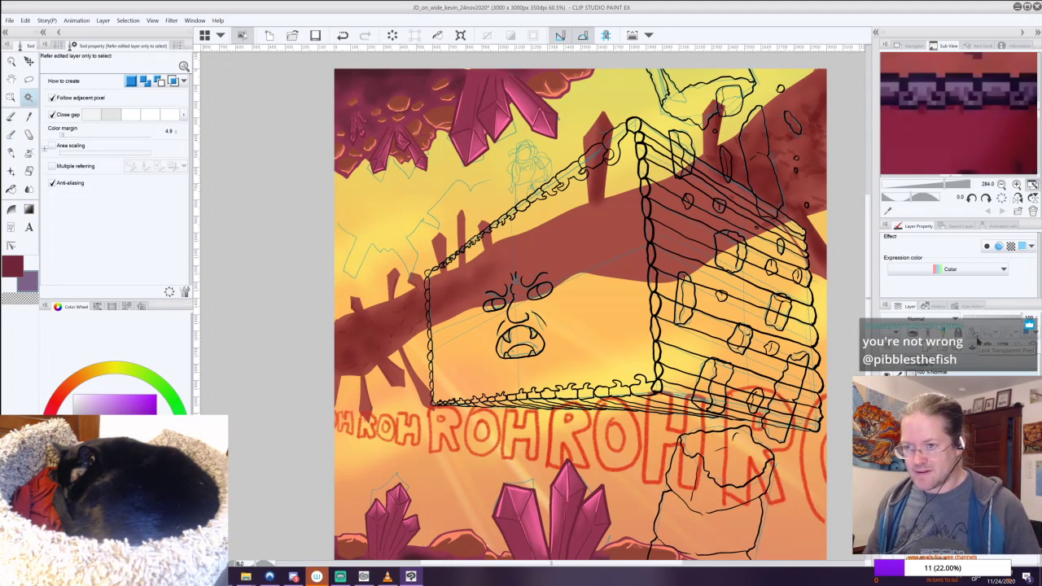
Auto-select the trim segments along the front face's upper edge, working from the peak toward the far corner.
left_click(603, 169)
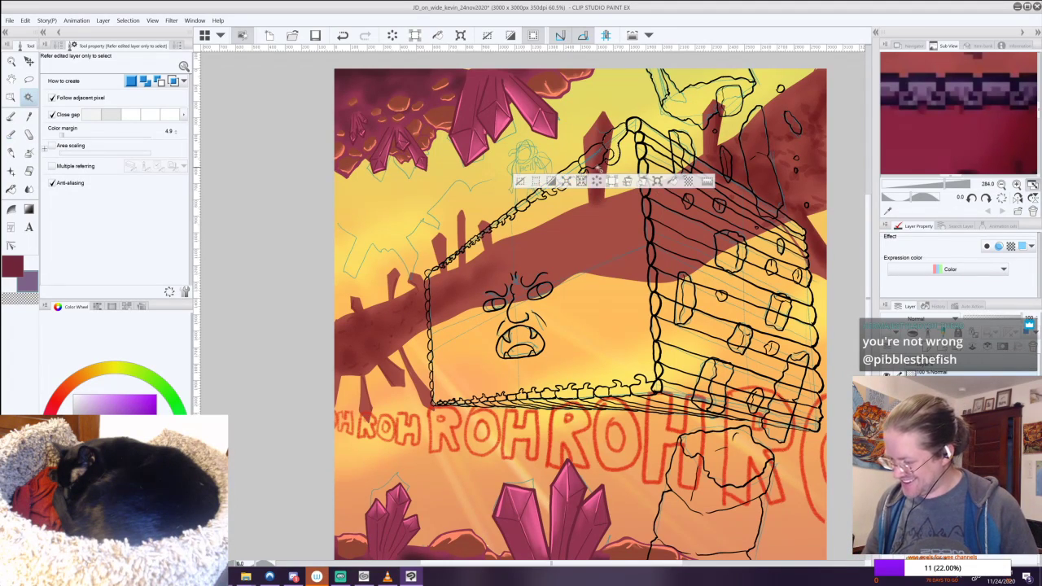
left_click(591, 167, "shift")
left_click(564, 186, "shift")
left_click(548, 194, "shift")
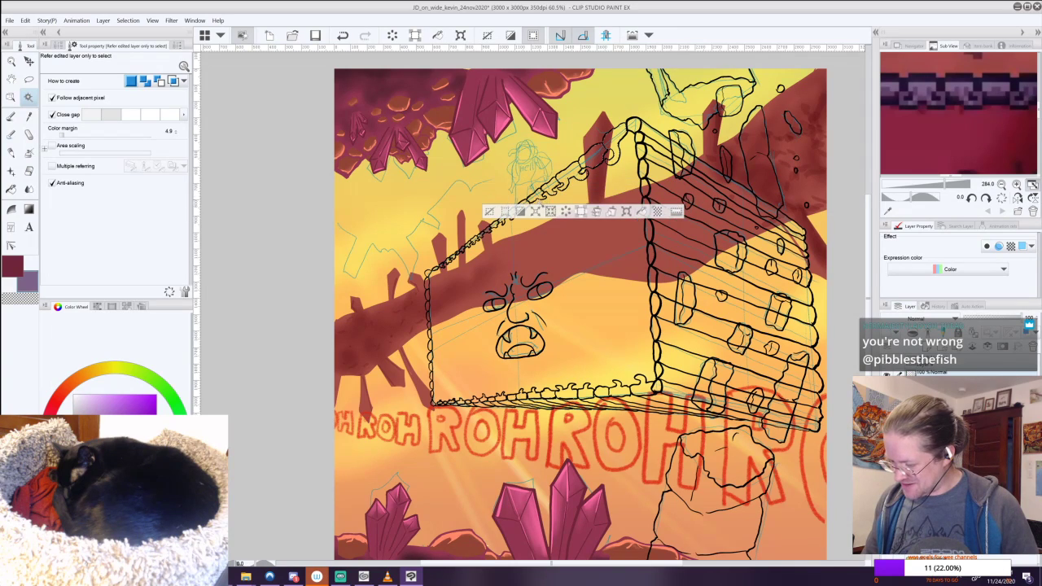
left_click(532, 200, "shift")
left_click(519, 215, "shift")
left_click(513, 218, "shift")
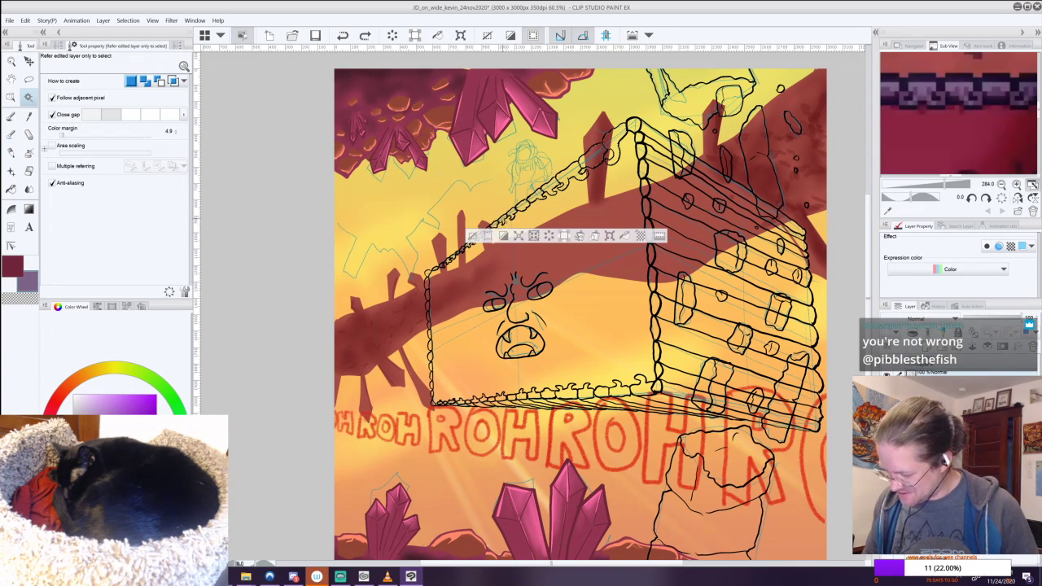
left_click(504, 220)
left_click(494, 228)
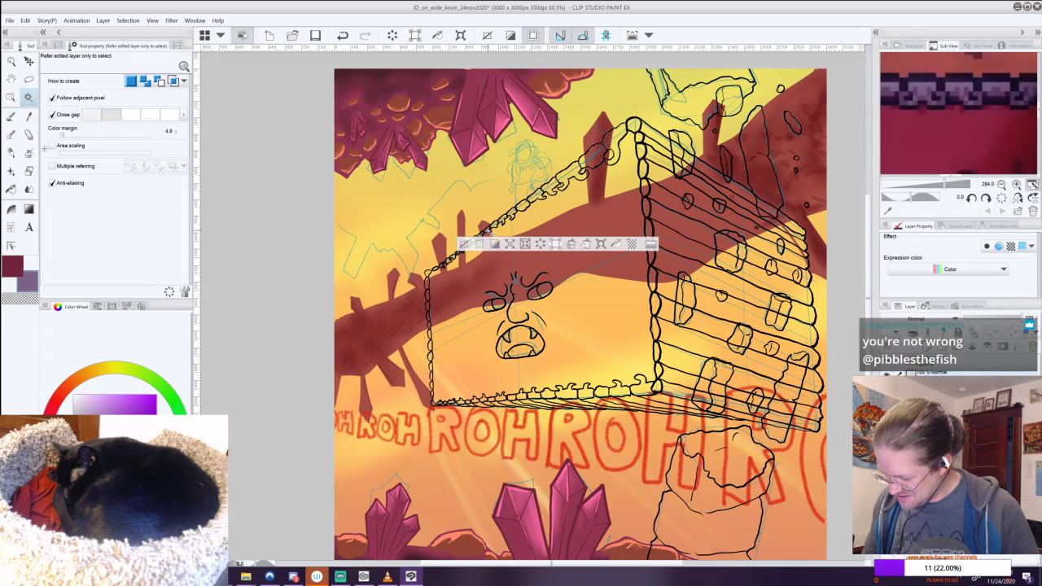
left_click(487, 232)
left_click(478, 242)
left_click(471, 248)
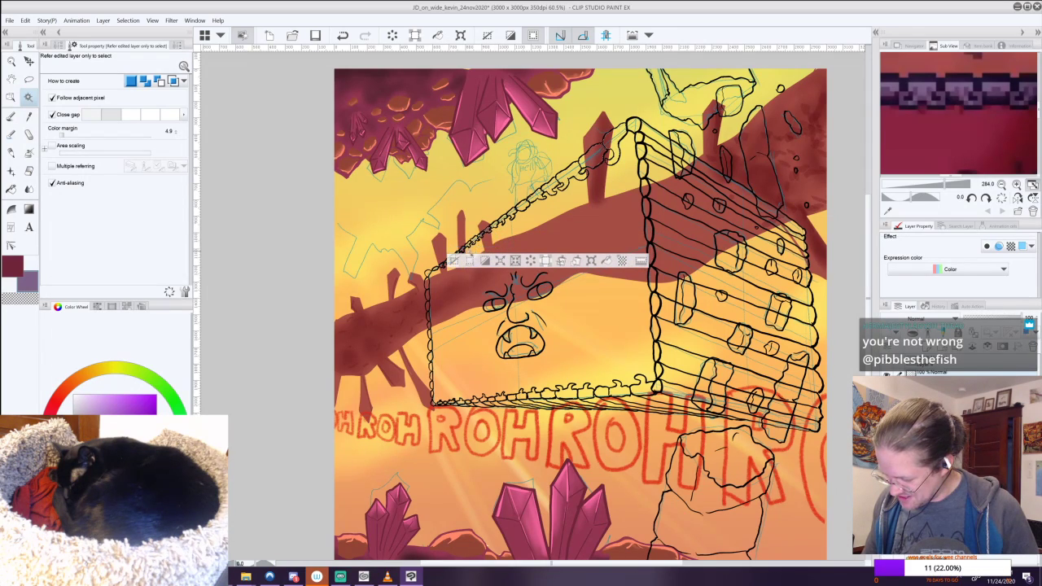
left_click(466, 253)
left_click(461, 255)
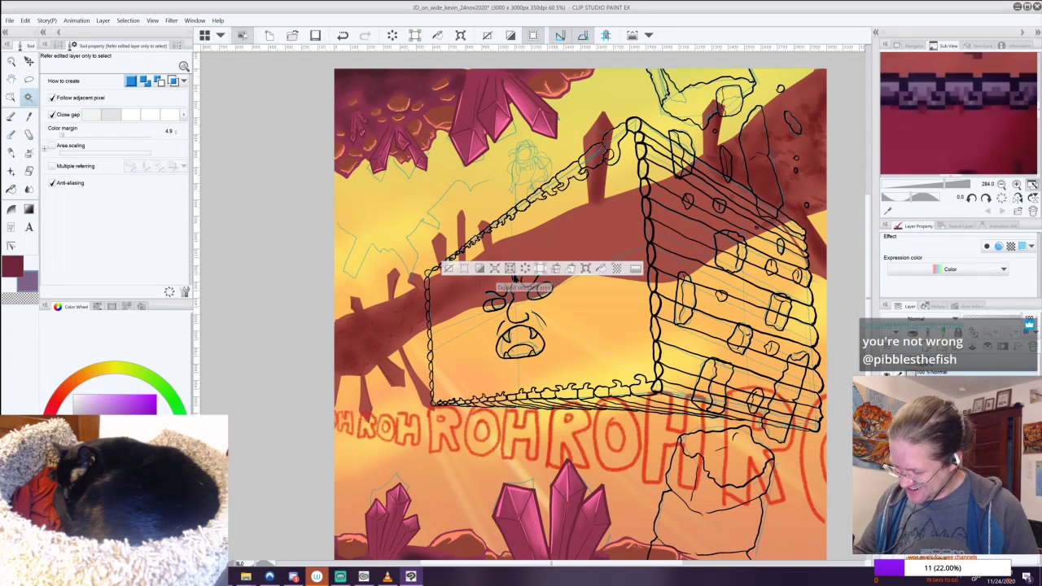
Add the smallest trim segments at the front face's upper-left corner to the selection.
scroll(488, 273, "up", 4)
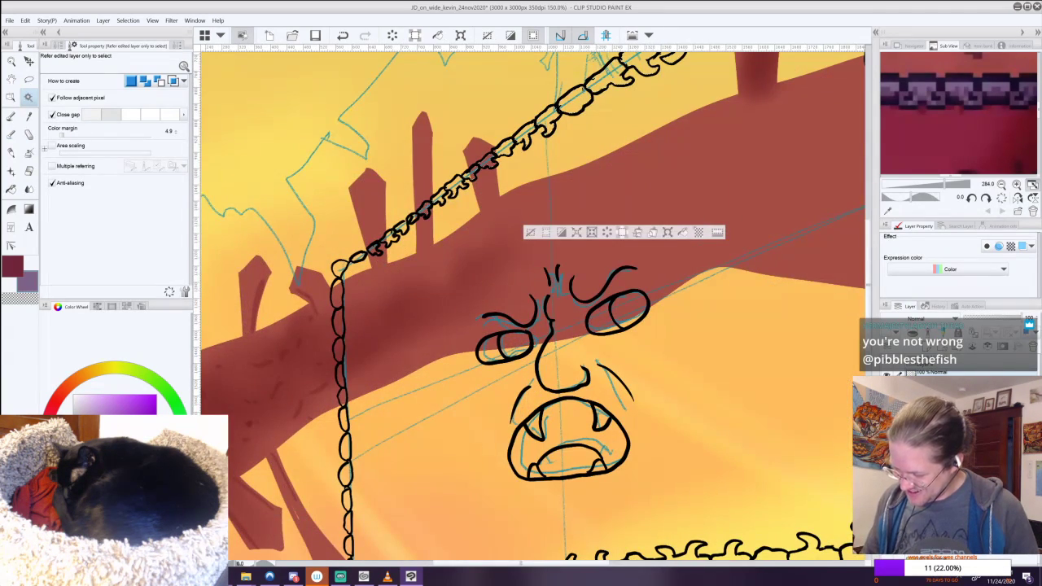
left_click(401, 232)
left_click(385, 245)
left_click(373, 251)
left_click(357, 259)
left_click(342, 268)
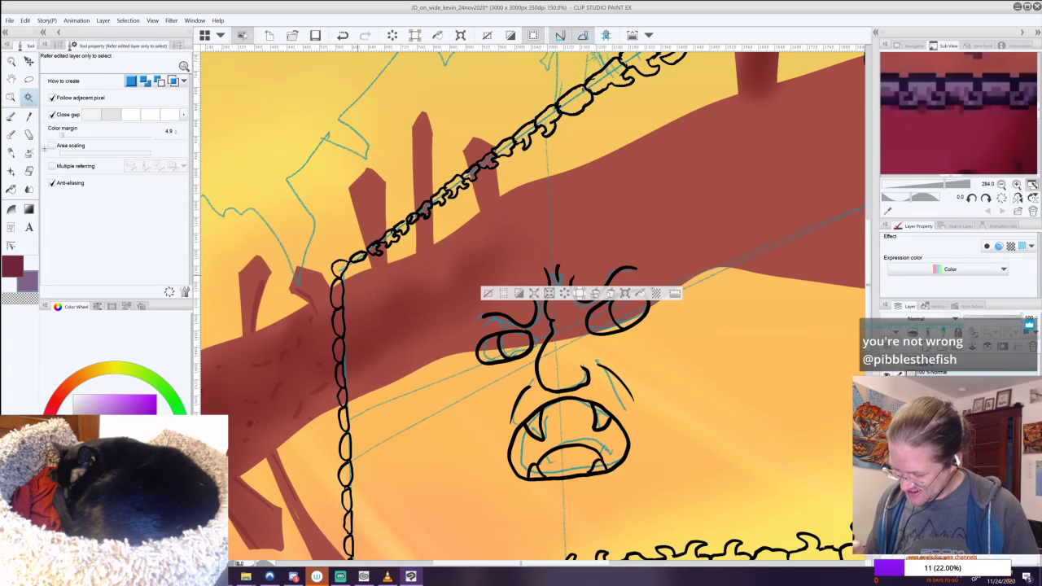
Add the trim segments along the front face's lower edge to the selection, from the near corner to the far one.
scroll(680, 325, "down", 4)
left_click_drag(758, 326, 659, 261)
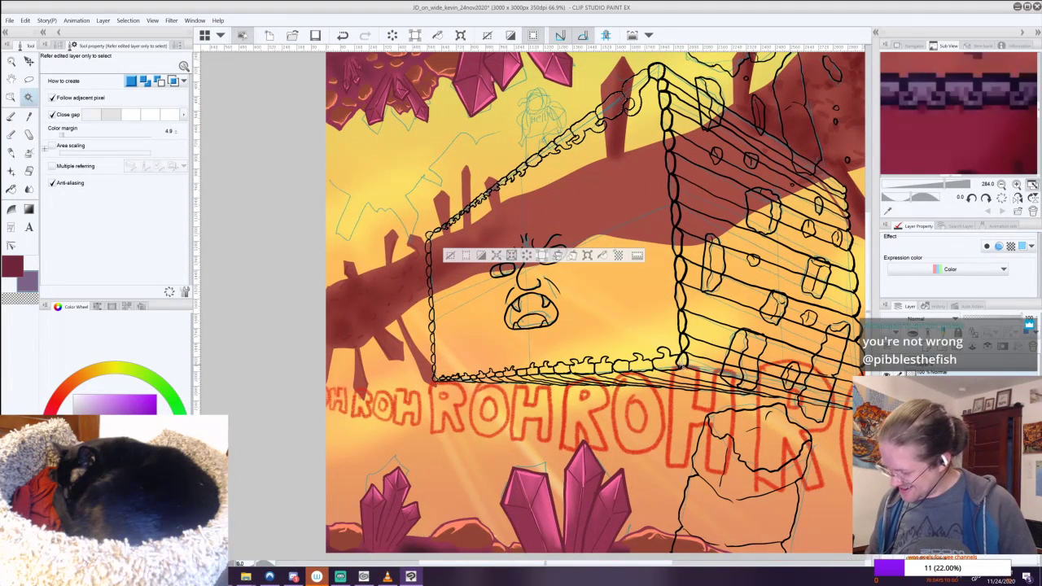
left_click(684, 362)
left_click(671, 365)
left_click(643, 367)
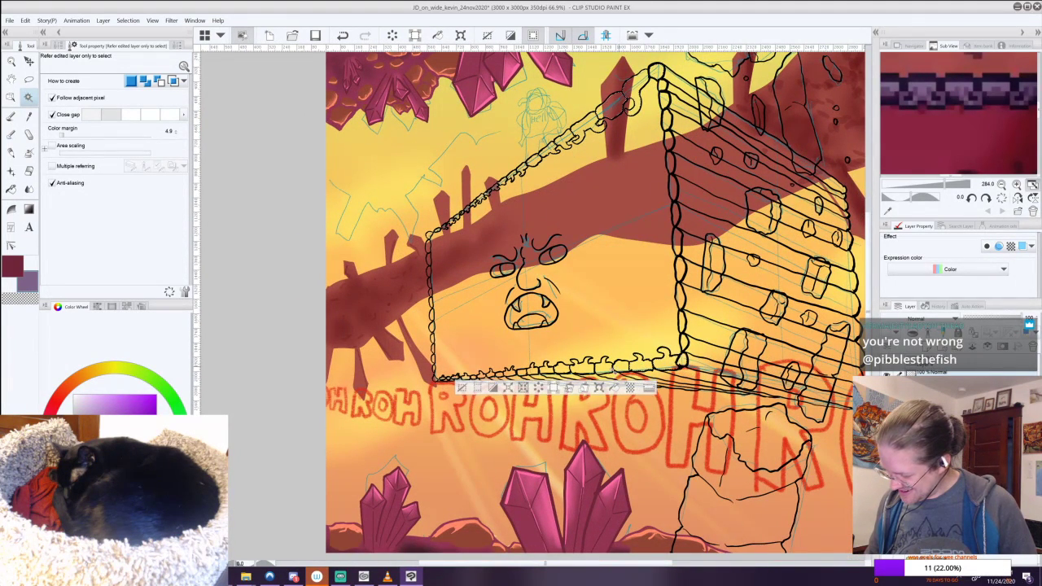
left_click(608, 368)
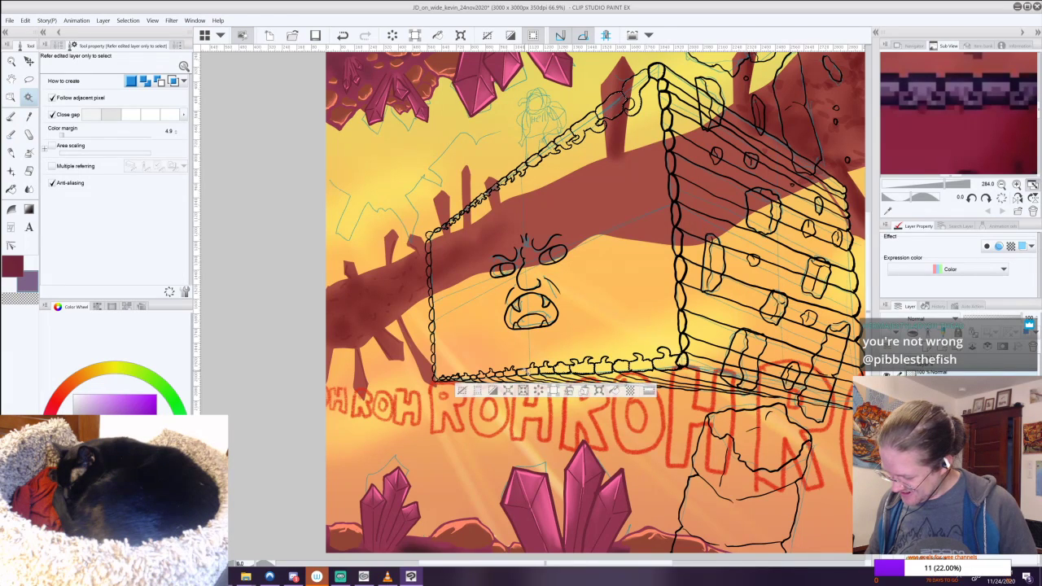
left_click(588, 369)
left_click(570, 370)
left_click(553, 370)
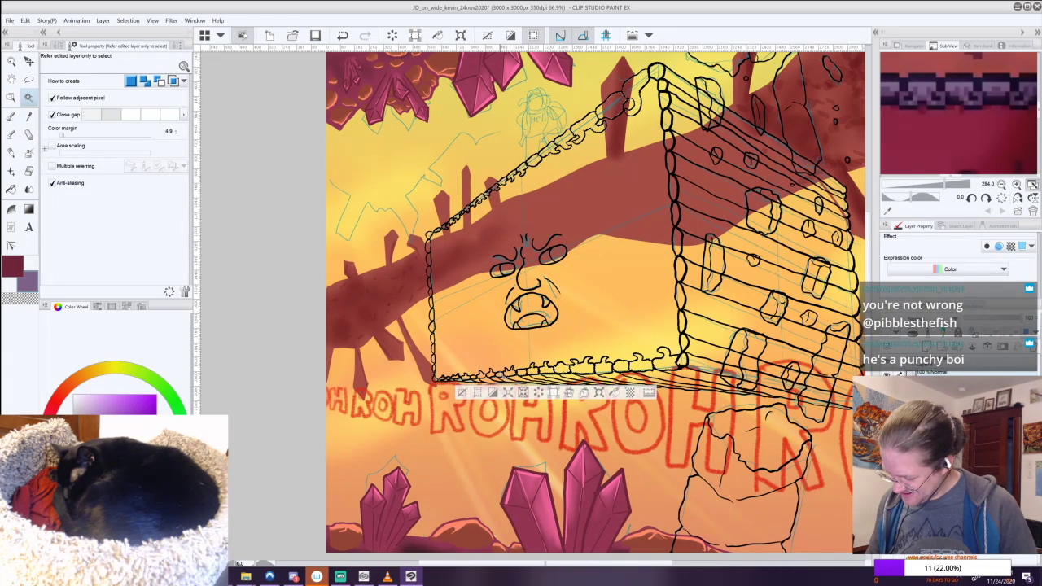
left_click(489, 374)
left_click(475, 376)
left_click(462, 376)
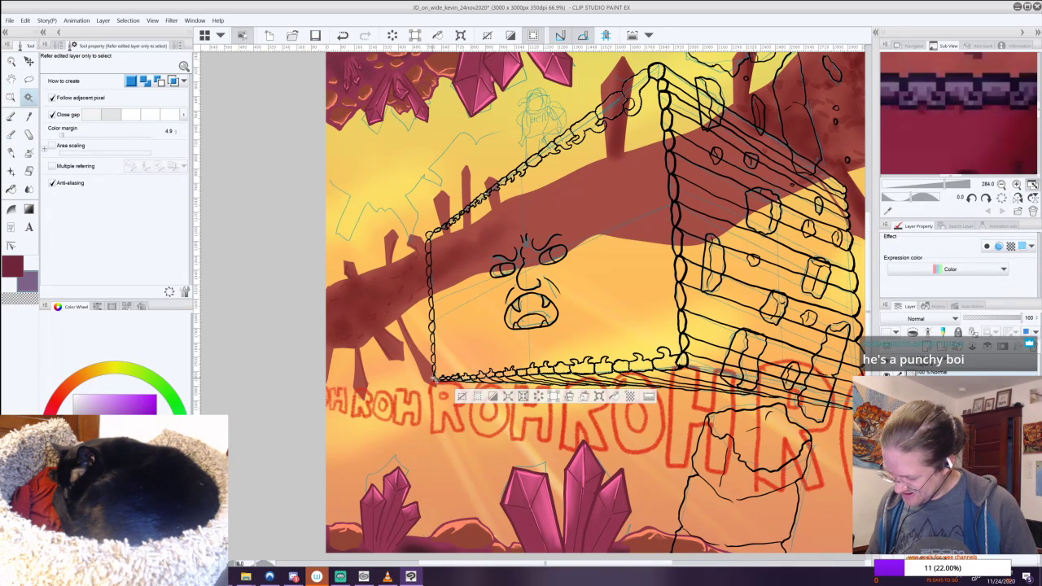
Expand the trim selection along the front face's upper and lower edges by 2 px and fill it with purple.
left_click(508, 398)
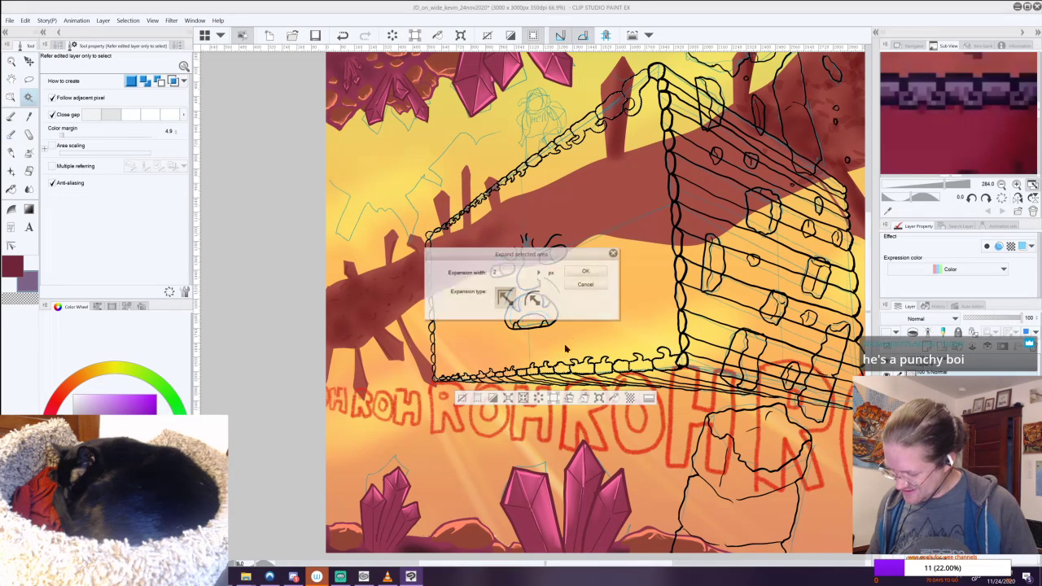
left_click(595, 273)
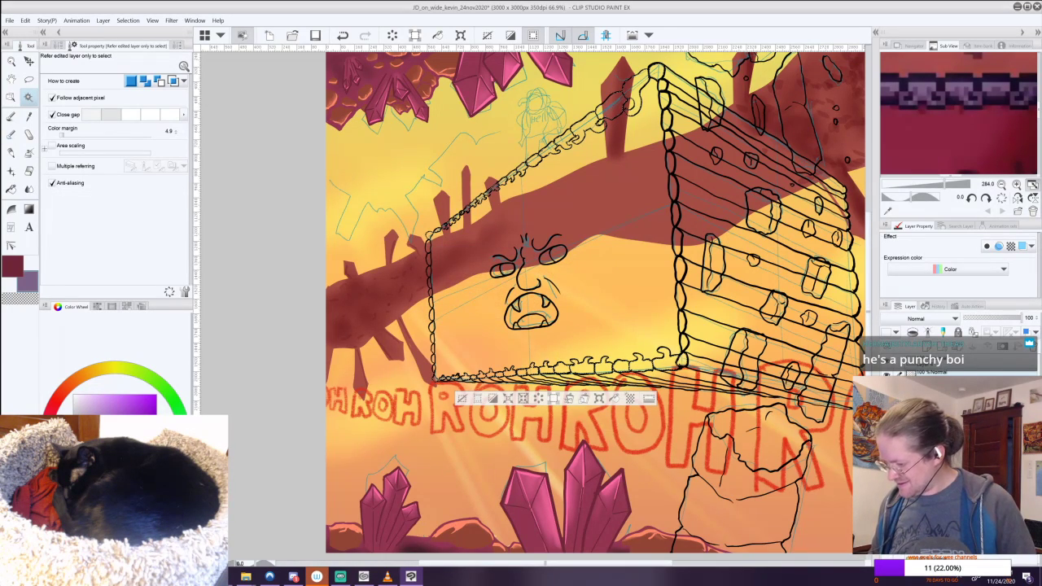
left_click(944, 389)
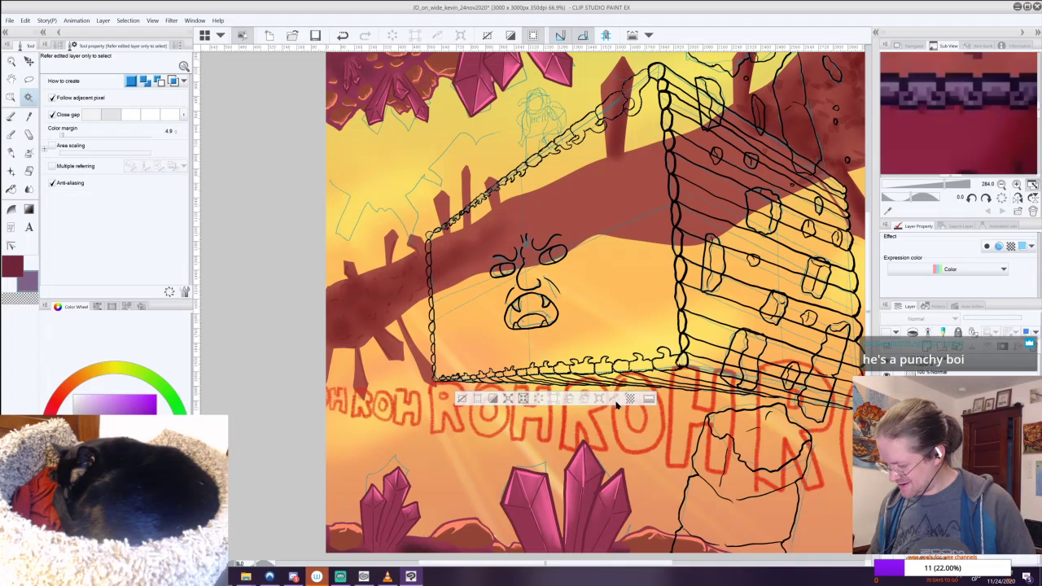
left_click(945, 456)
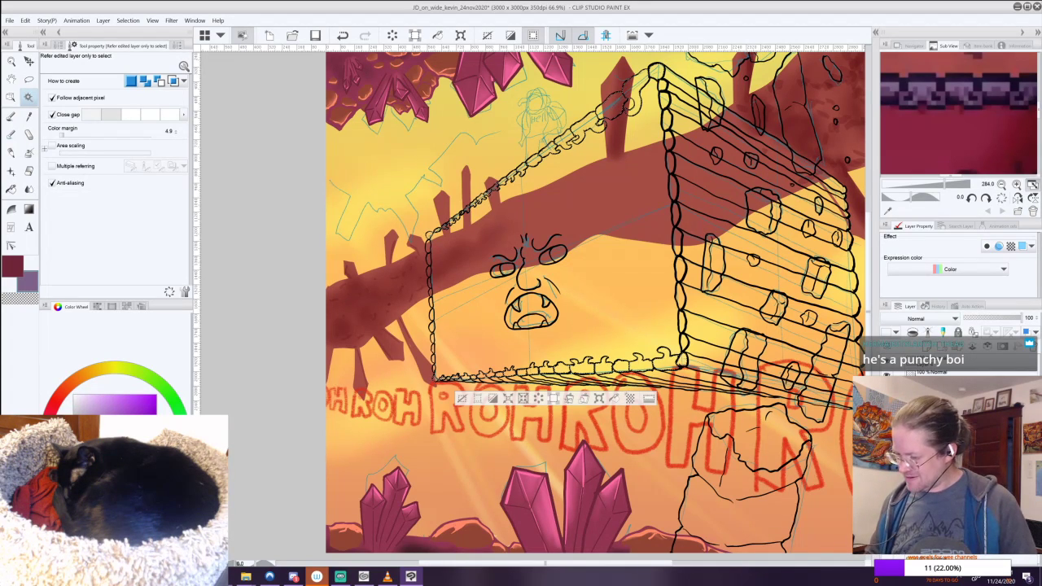
scroll(761, 334, "down", 3)
left_click(1032, 185)
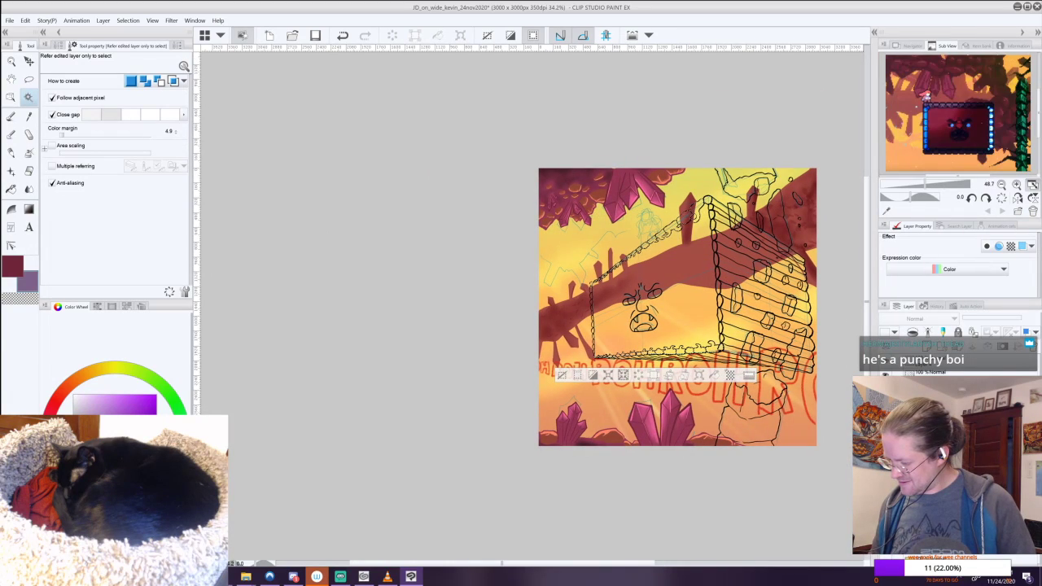
left_click(714, 374)
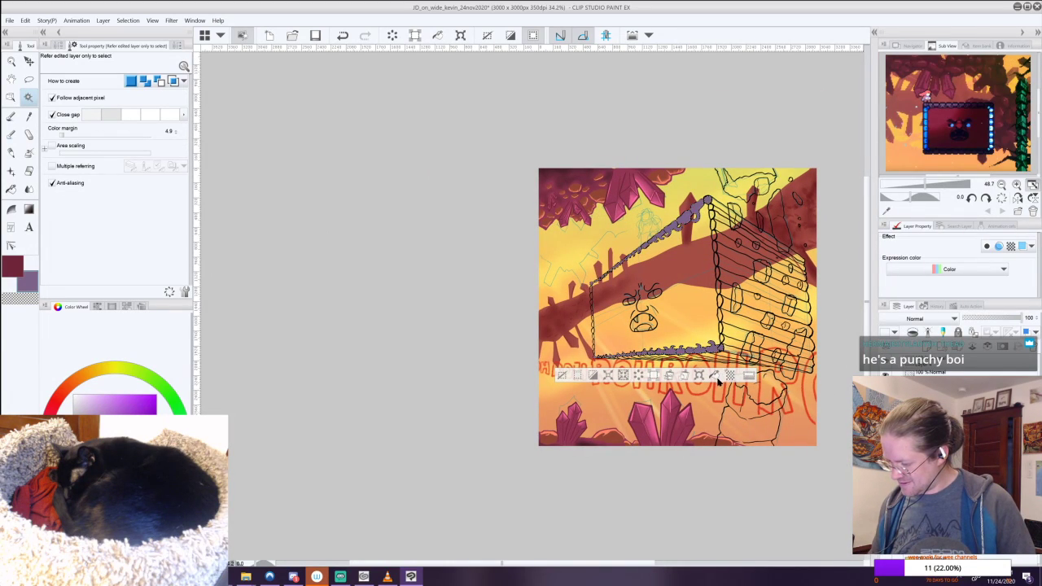
left_click(561, 378)
Auto-select the wider strips of the block's underside, starting near its front corner.
scroll(698, 281, "up", 4)
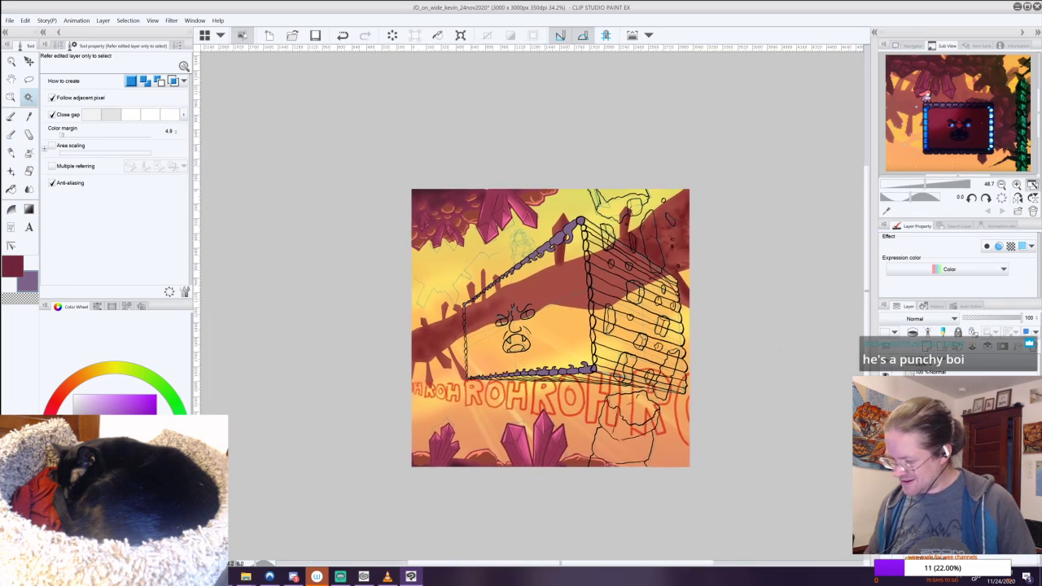
scroll(545, 301, "up", 6)
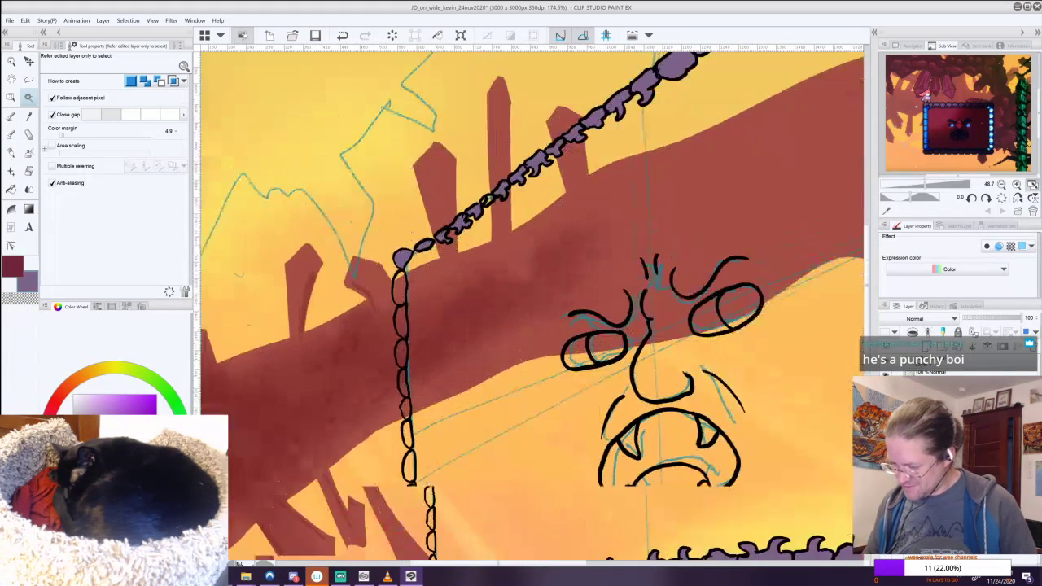
left_click(12, 117)
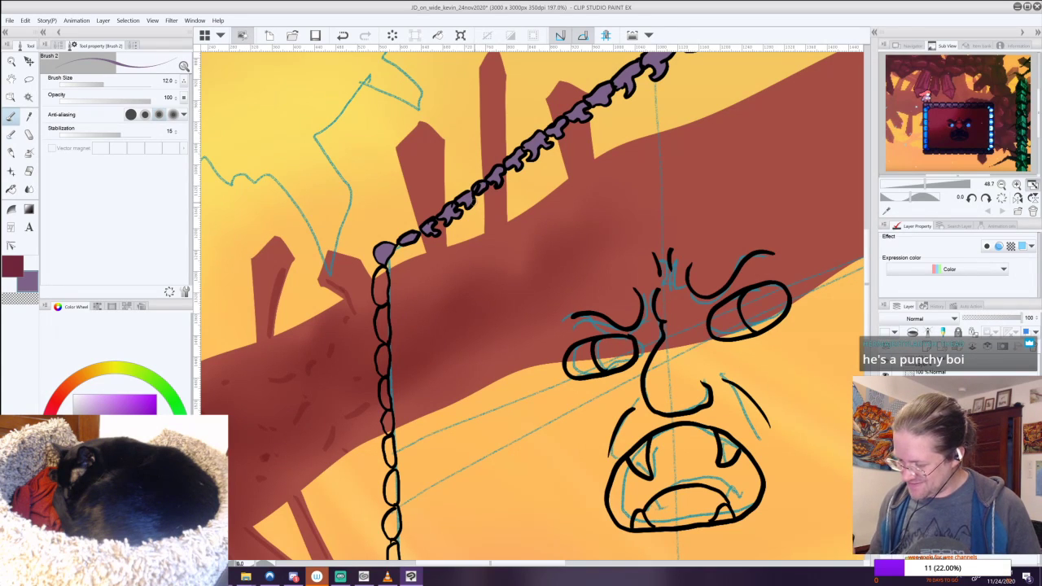
scroll(656, 336, "down", 3)
left_click_drag(655, 336, 288, 53)
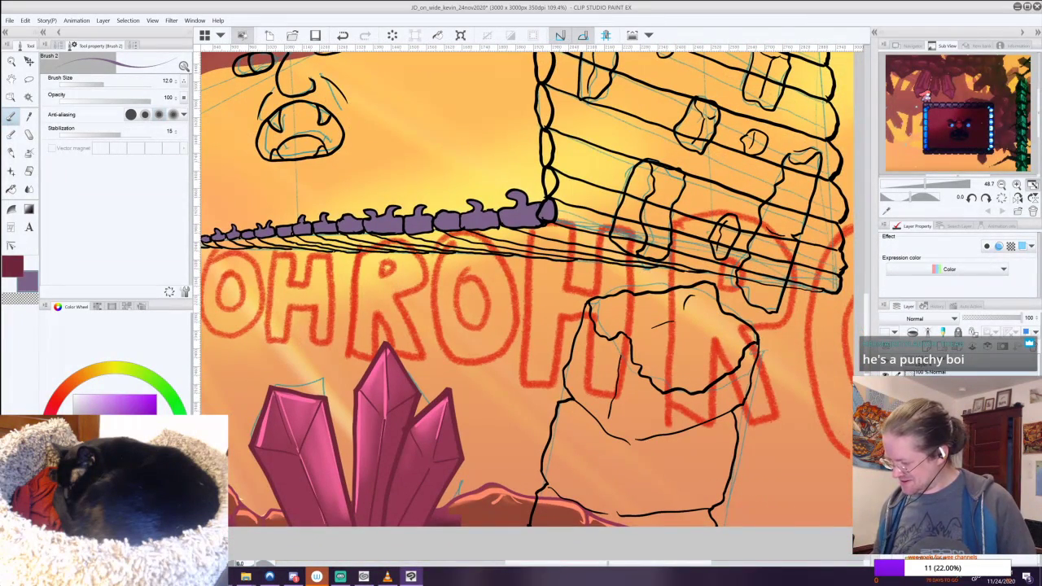
left_click(28, 97)
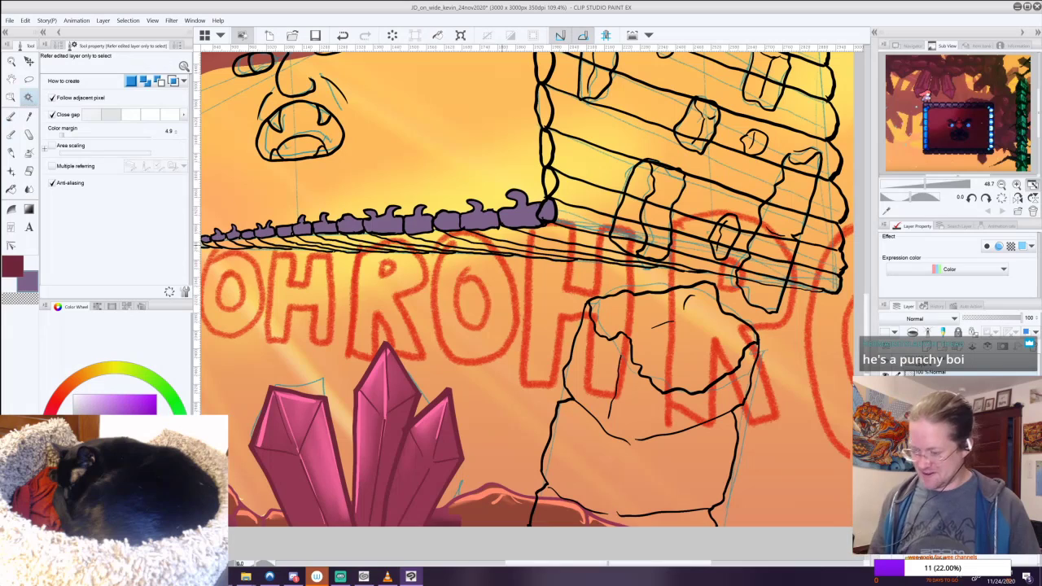
left_click(702, 255)
left_click(556, 242, "shift")
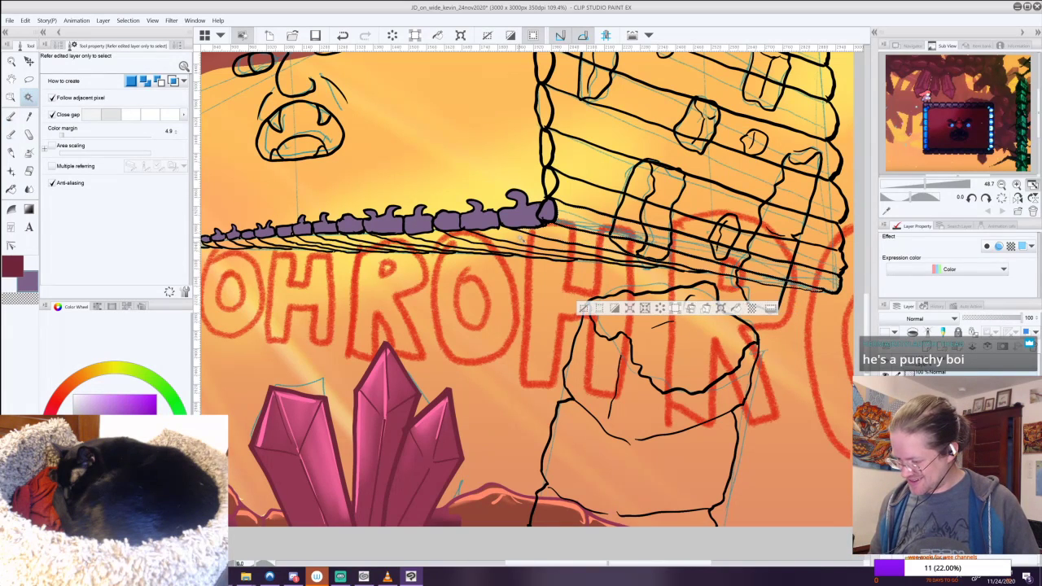
left_click(521, 238, "shift")
left_click(480, 241, "shift")
left_click(436, 242, "shift")
Add the narrowing underside strips to the selection, working toward the block's far lower corner.
left_click(394, 241, "shift")
left_click(362, 241, "shift")
left_click(329, 241, "shift")
left_click(314, 240, "shift")
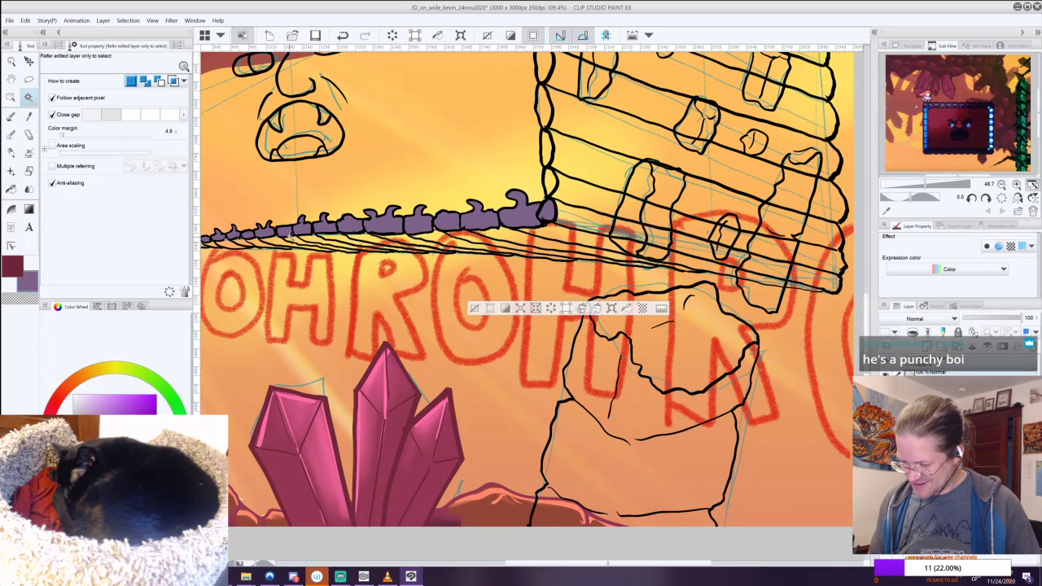
left_click(283, 240, "shift")
left_click(267, 241, "shift")
left_click(247, 243, "shift")
left_click(234, 244, "shift")
left_click(223, 244, "shift")
left_click_drag(391, 483, 615, 483)
left_click(428, 246)
left_click(423, 246)
key("ctrl+z")
key("ctrl+z")
left_click_drag(448, 268, 441, 252)
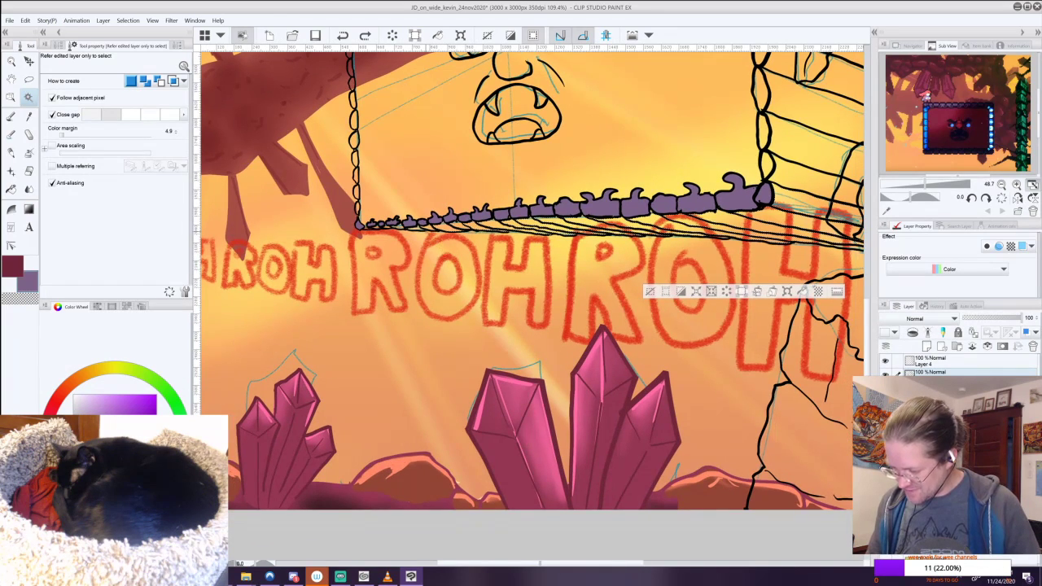
left_click(427, 230)
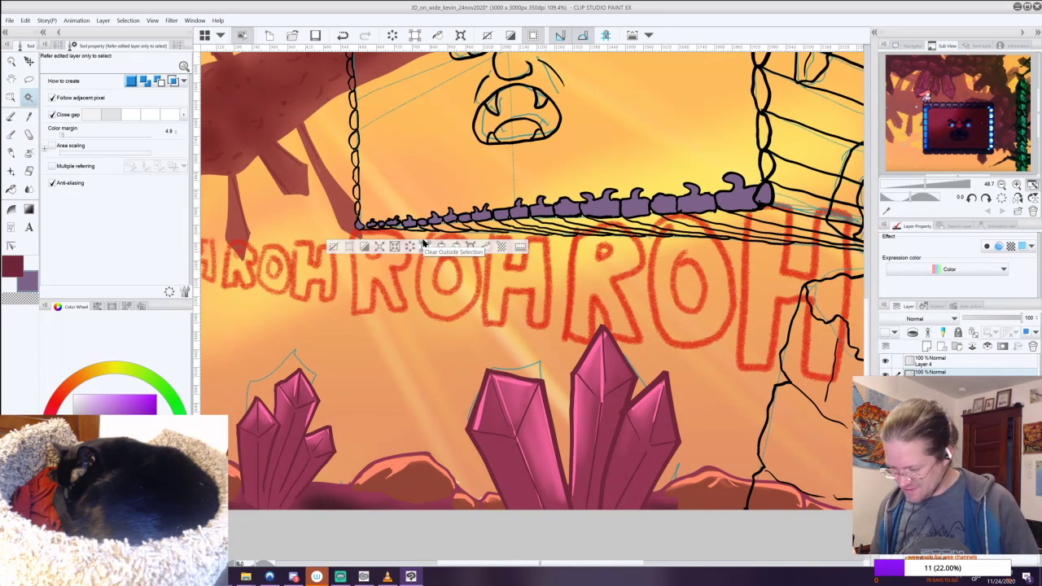
key("ctrl+z")
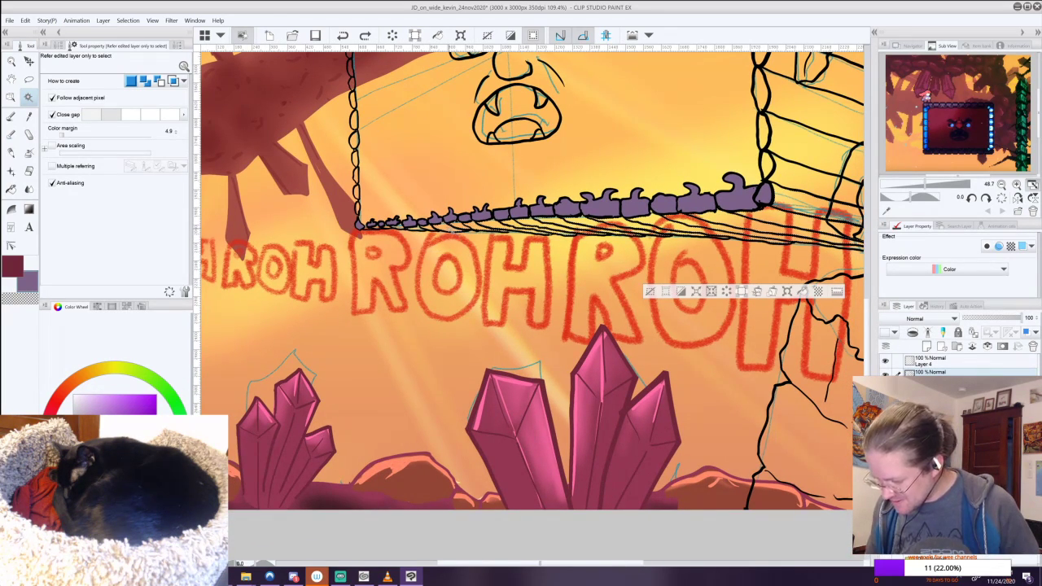
Add the last thin underside strips at the front face's far lower corner to the selection.
left_click(448, 232, "shift")
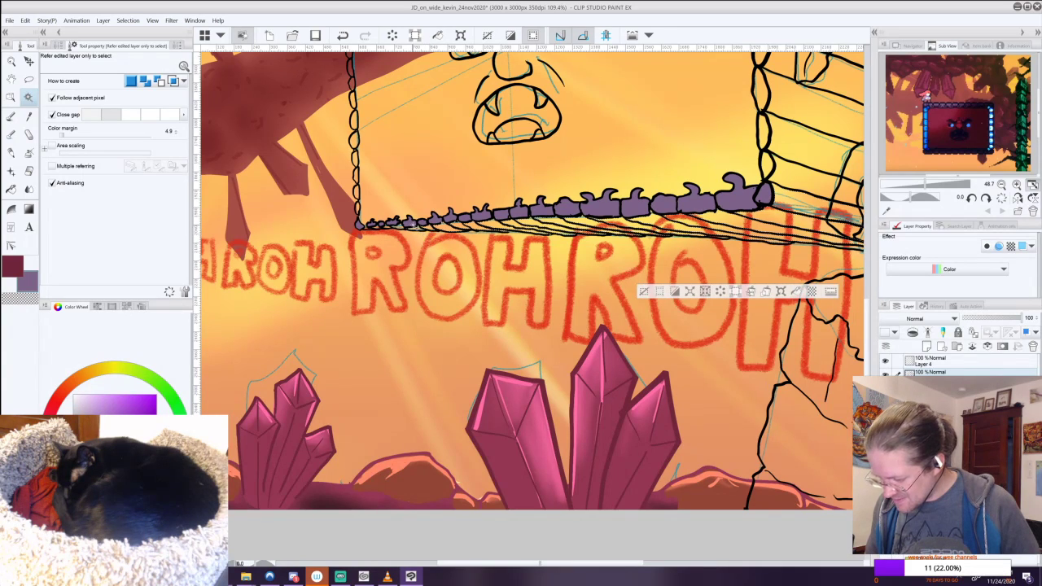
left_click(412, 228, "shift")
left_click(391, 228, "shift")
left_click(370, 230, "shift")
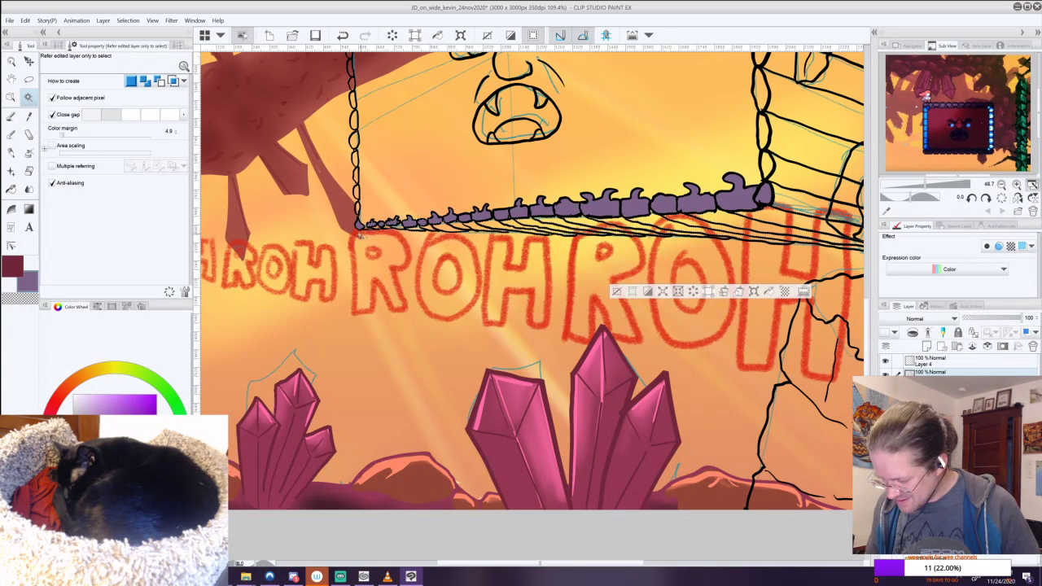
key("ctrl+z")
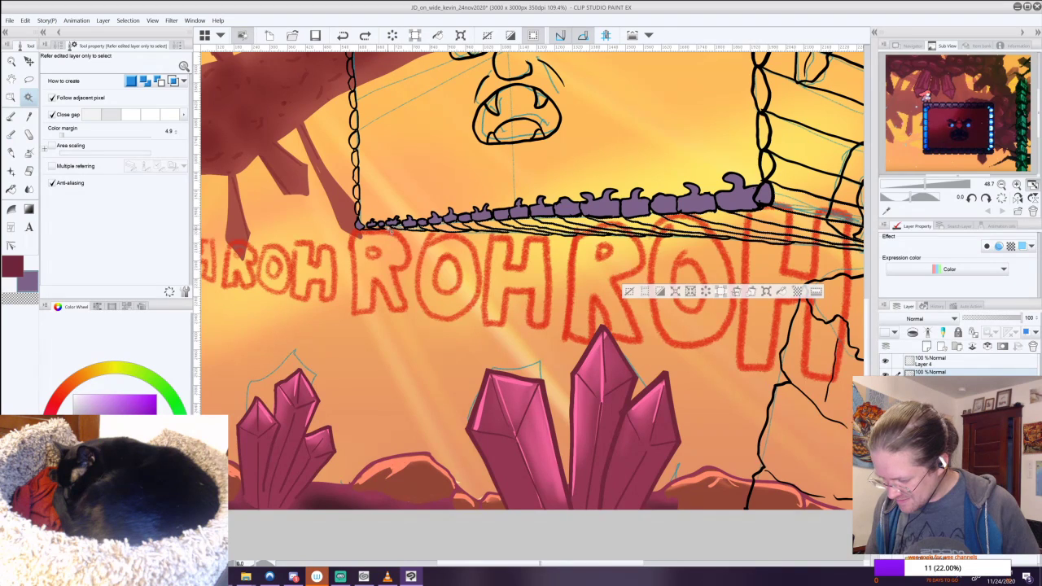
left_click(373, 231)
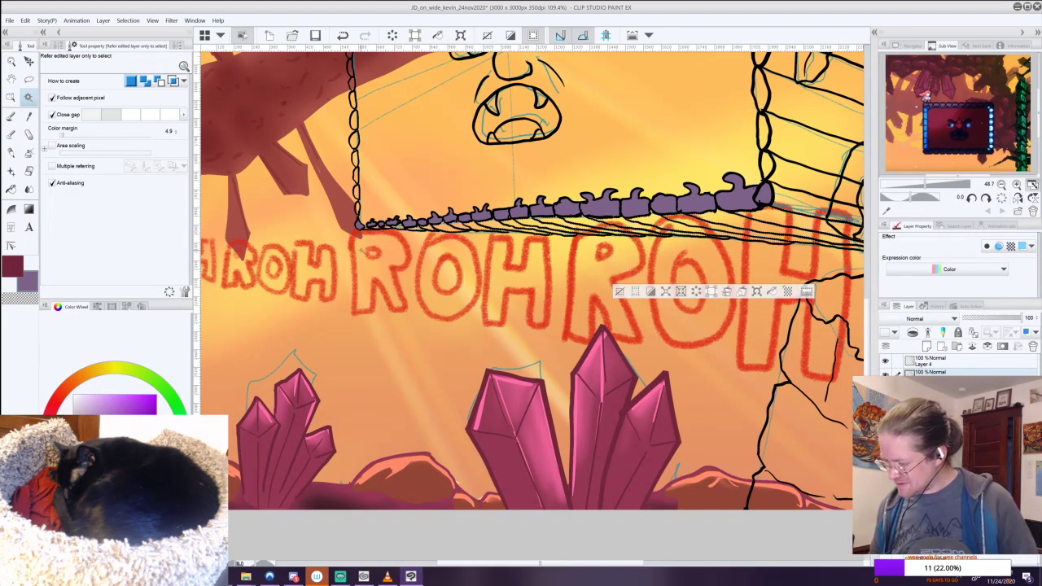
Expand the underside selection, fill it with purple and clear the selection.
left_click(666, 291)
key("Return")
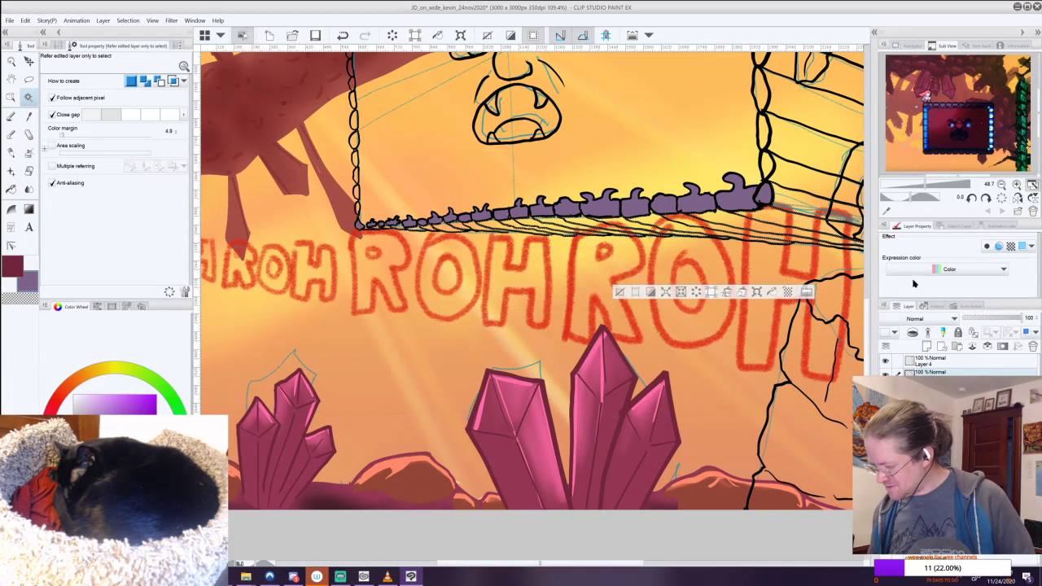
left_click(772, 291)
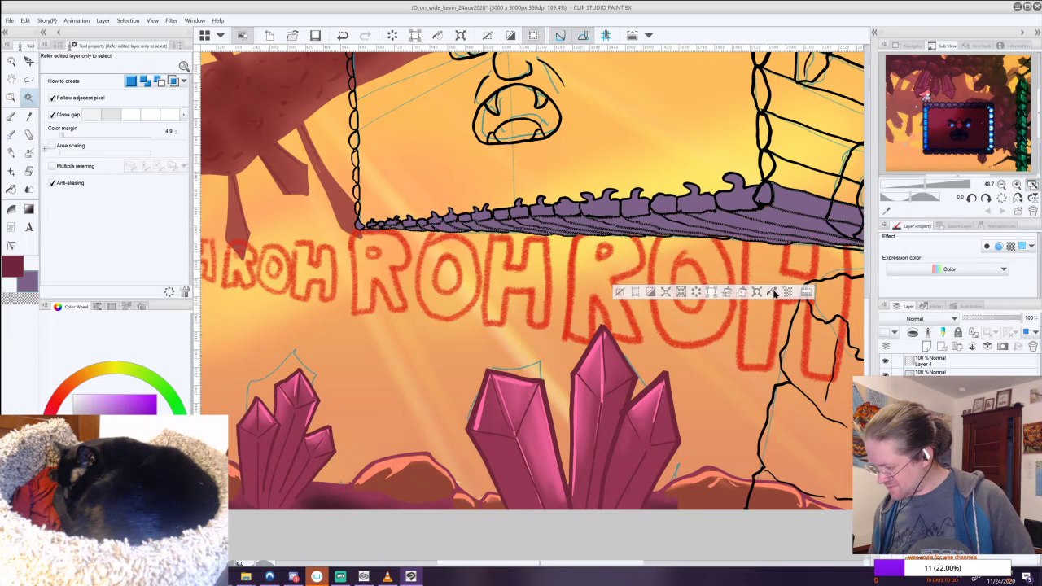
key("ctrl+d")
left_click_drag(738, 196, 539, 403)
scroll(624, 323, "down", 2)
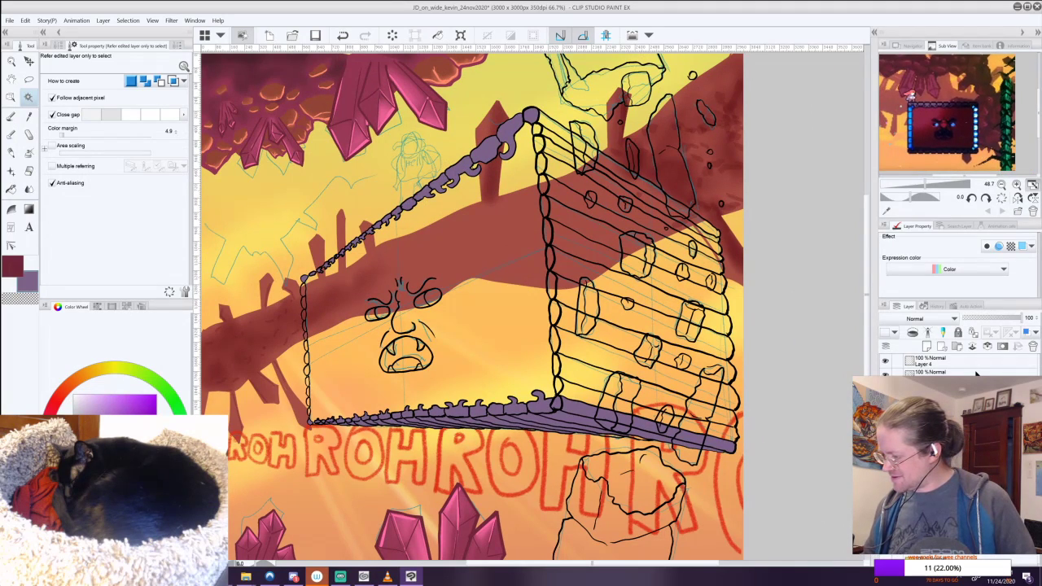
Sample the bright blue from the reference image's block frame and auto-select the uppermost planks of the block's side.
key("i")
left_click(911, 114)
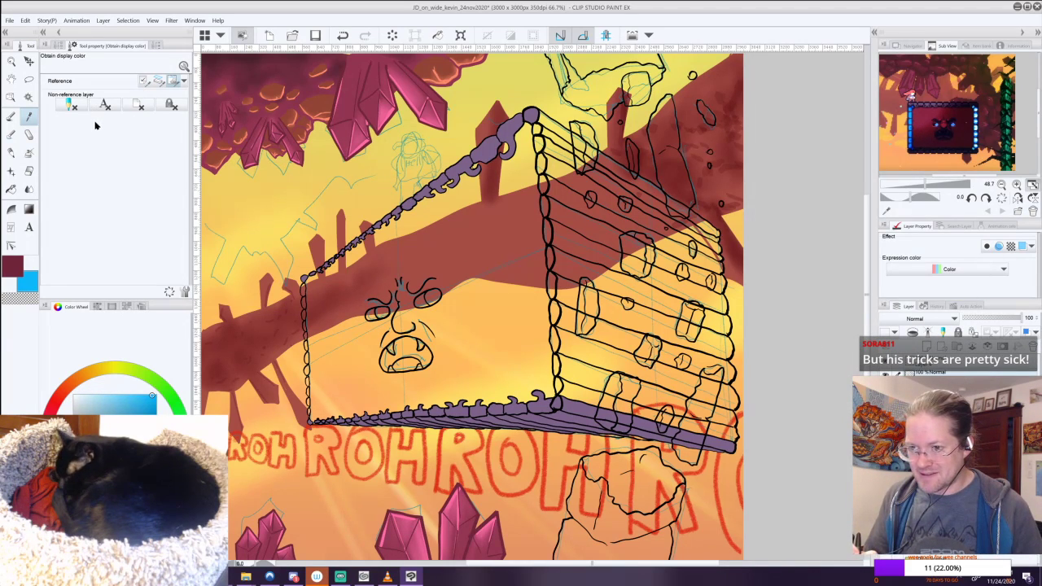
left_click(29, 97)
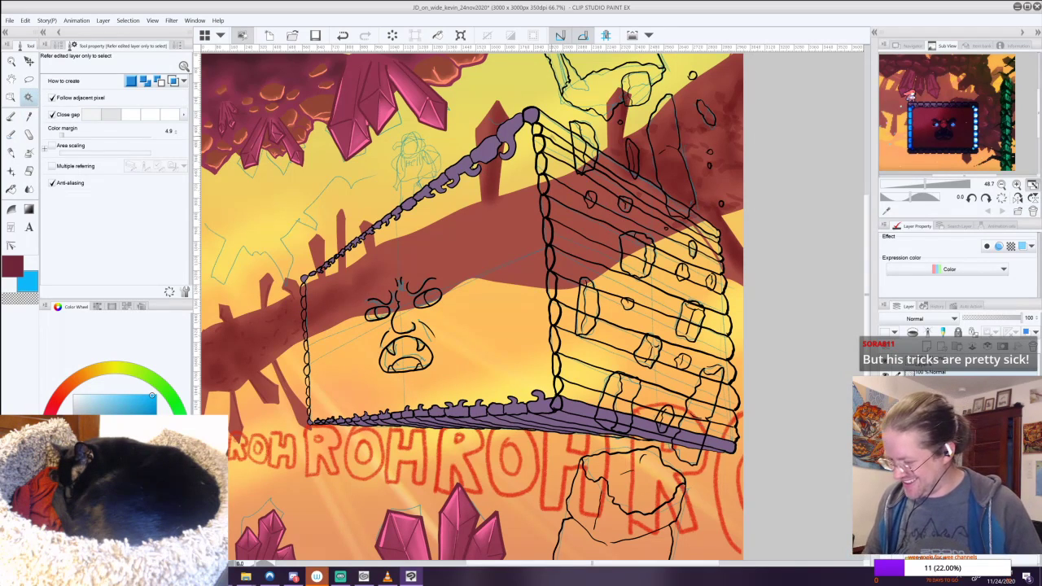
left_click(553, 138)
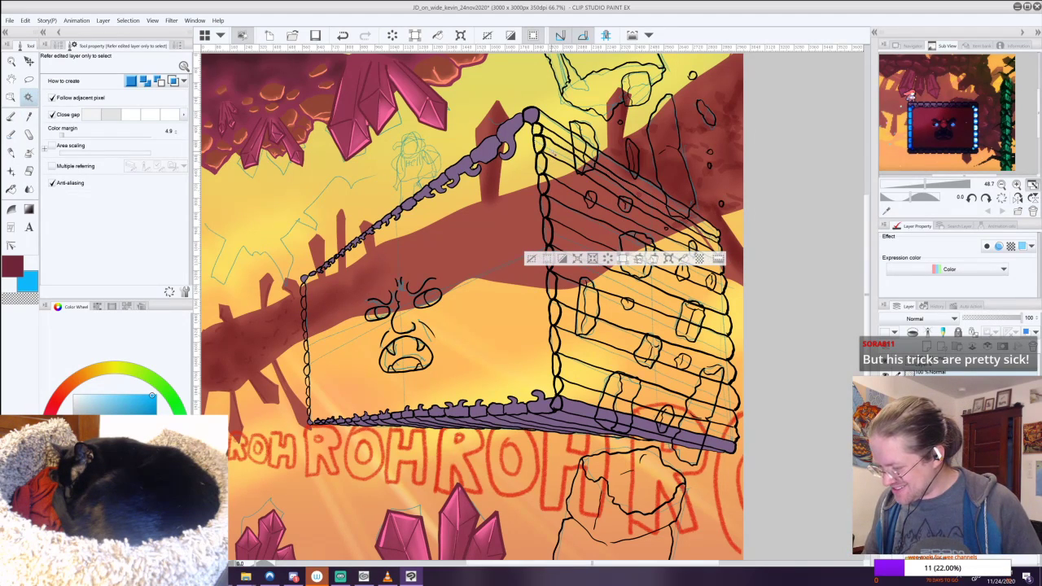
left_click(551, 152, "shift")
left_click(552, 167, "shift")
left_click(556, 191, "shift")
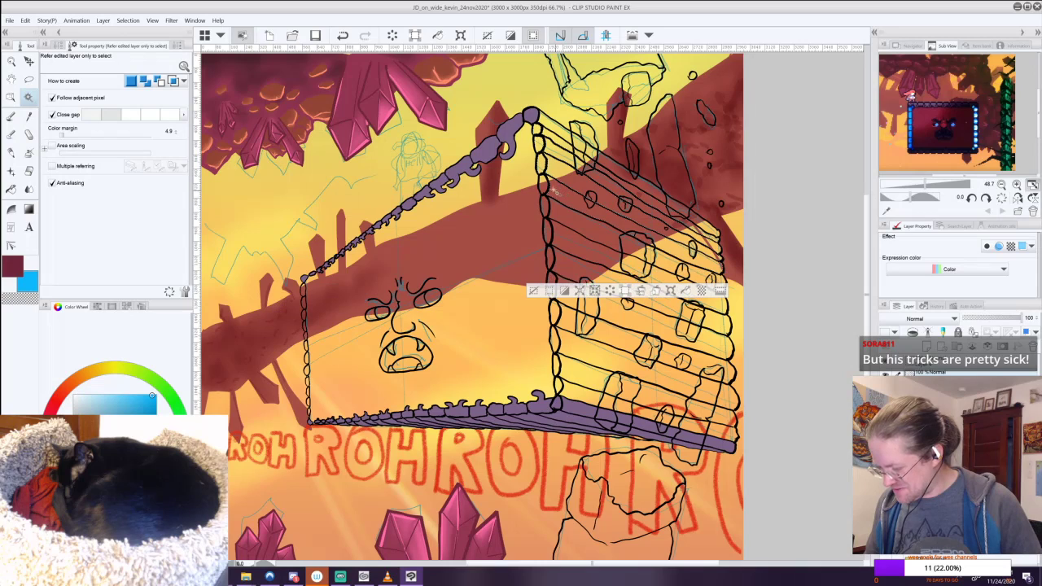
Add the remaining side planks to the selection, working down to the block's lower edge.
left_click(547, 211)
left_click(546, 229)
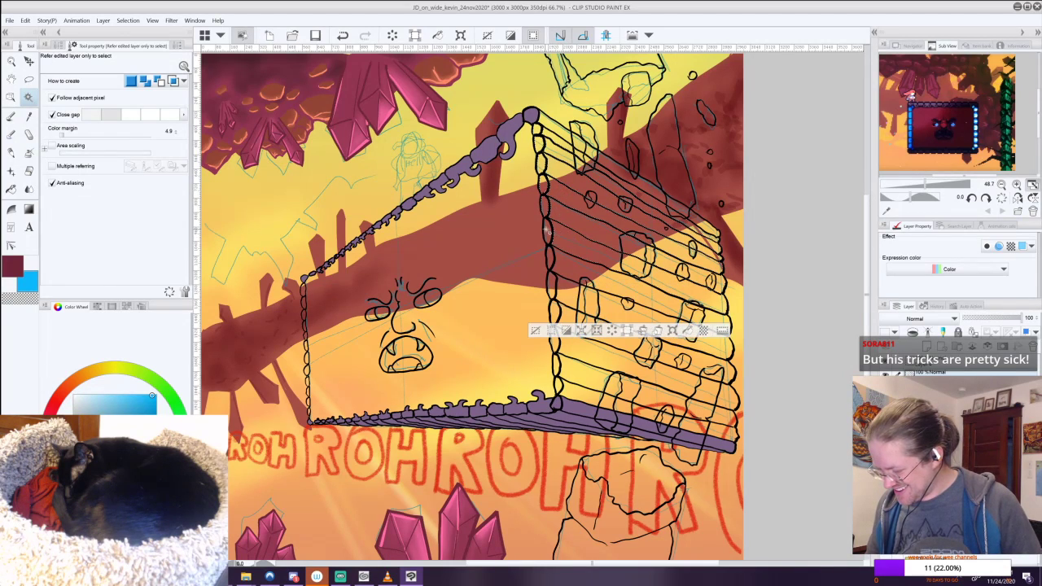
left_click(562, 261)
left_click(557, 288)
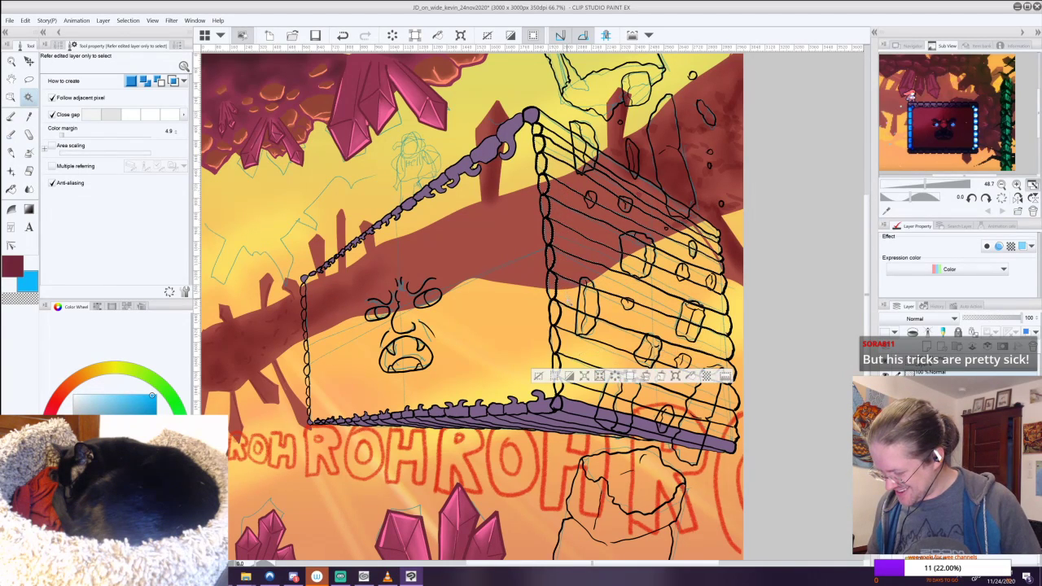
left_click(560, 318)
left_click(559, 342)
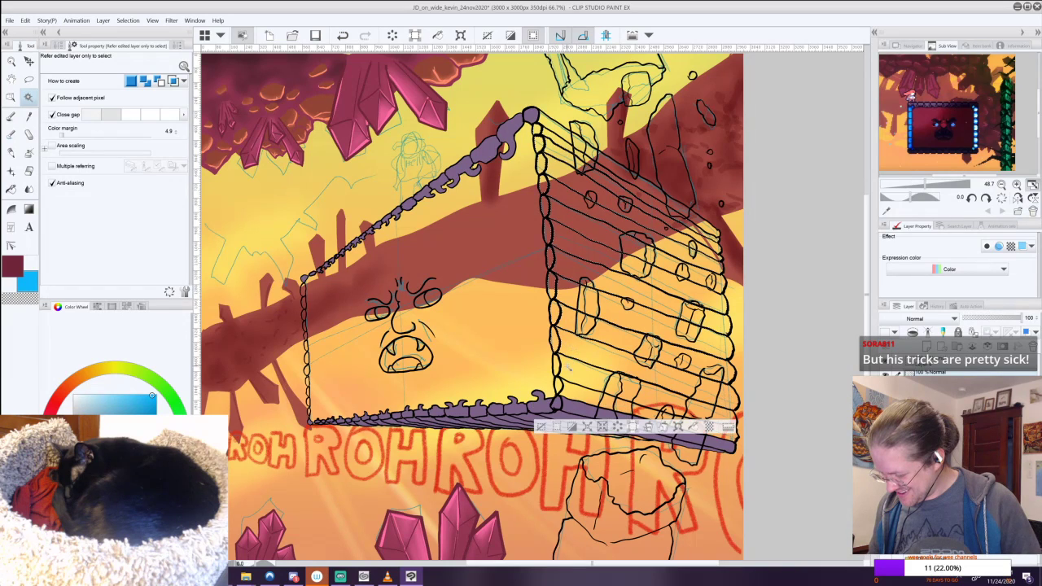
left_click(560, 367)
left_click(568, 394)
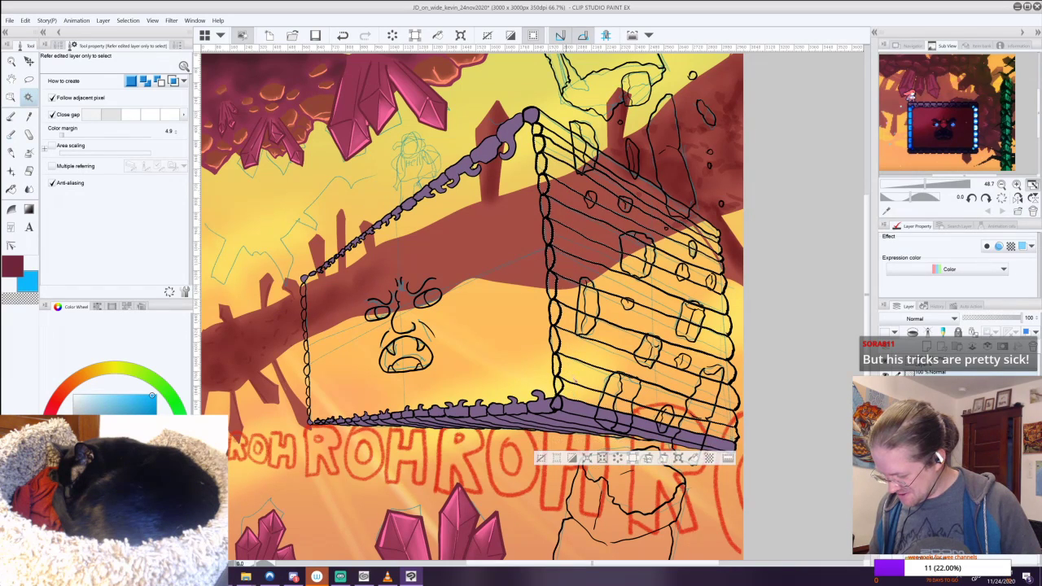
Expand the side plank selection by 2 px, fill it with the bright blue and deselect.
left_click(587, 458)
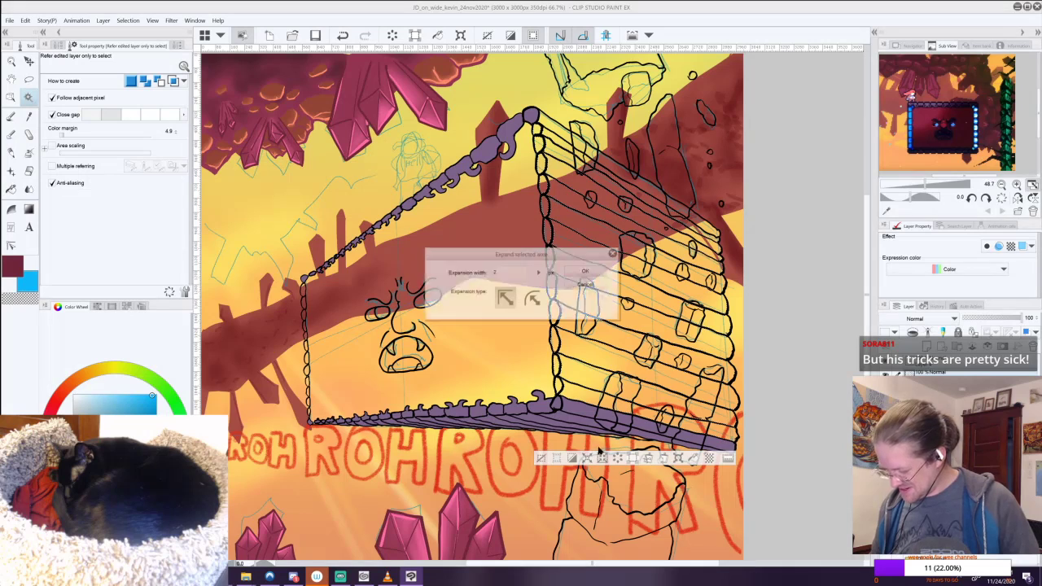
left_click(595, 271)
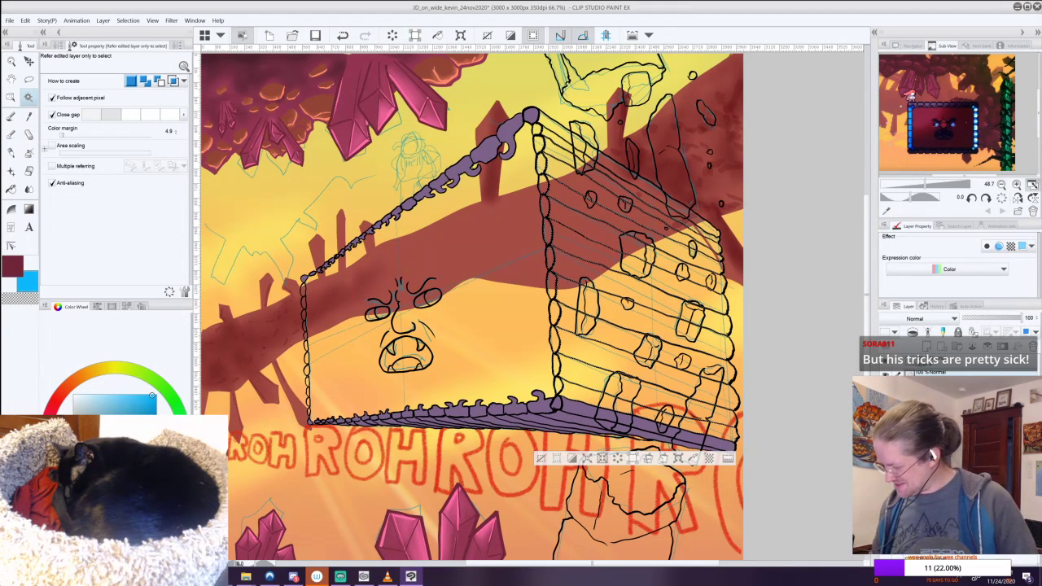
left_click(694, 458)
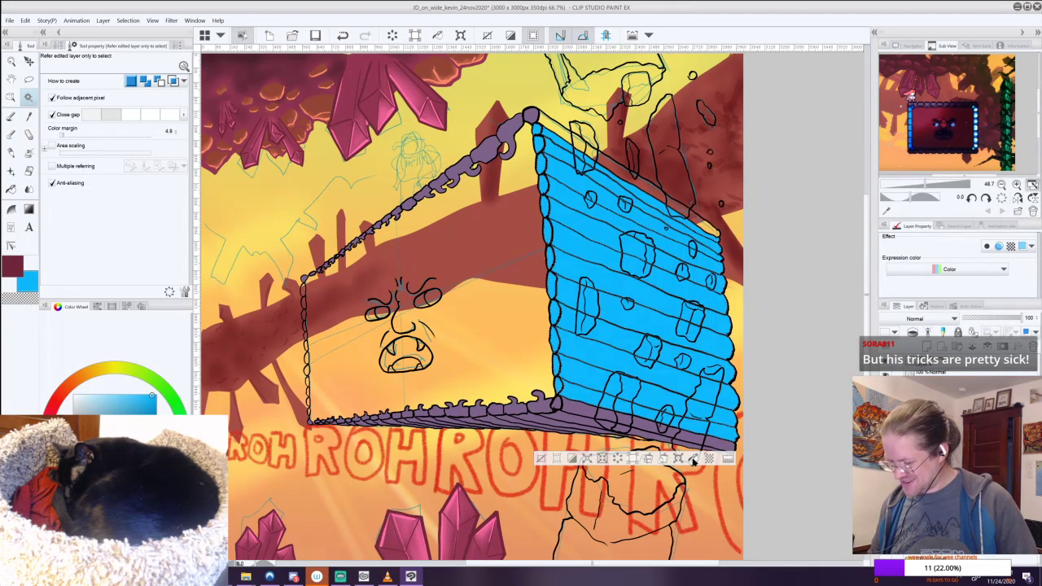
left_click(538, 460)
Sample the trim's purple, auto-select the strip along the top edge of the block's side, expand it by 2 px and fill it.
key("i")
left_click(579, 413)
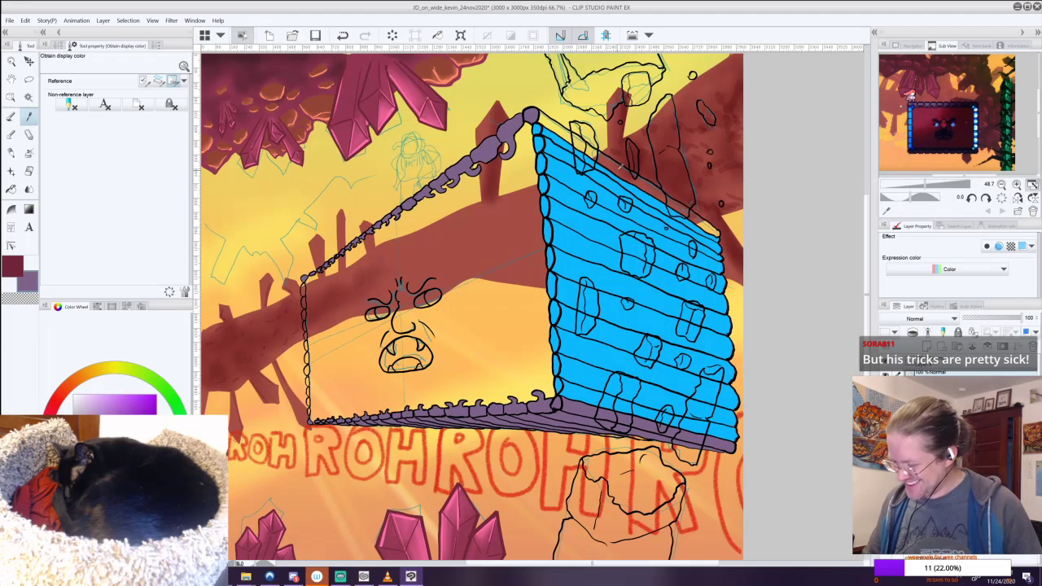
key("w")
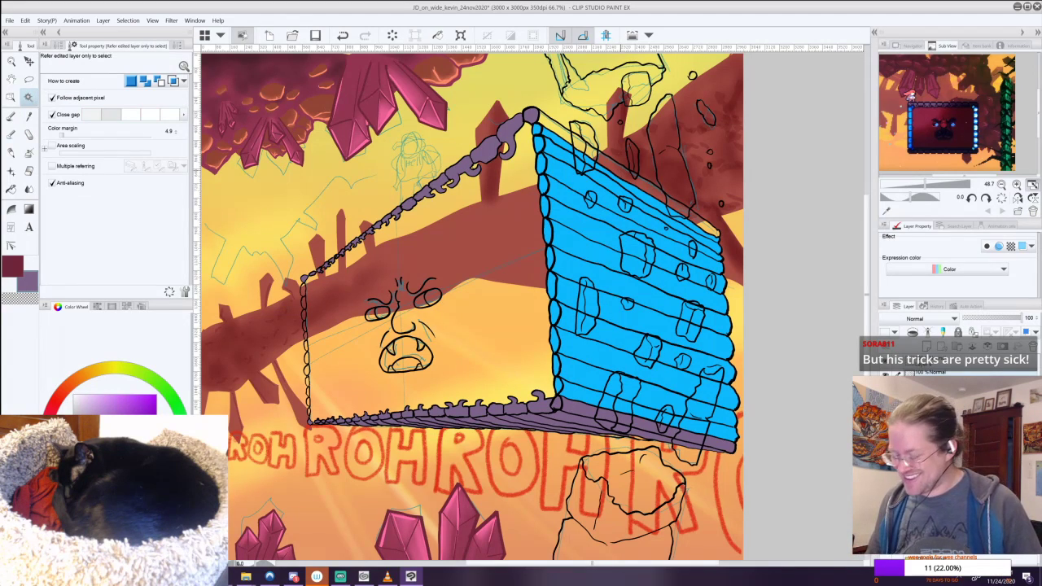
left_click(621, 171)
left_click(579, 253)
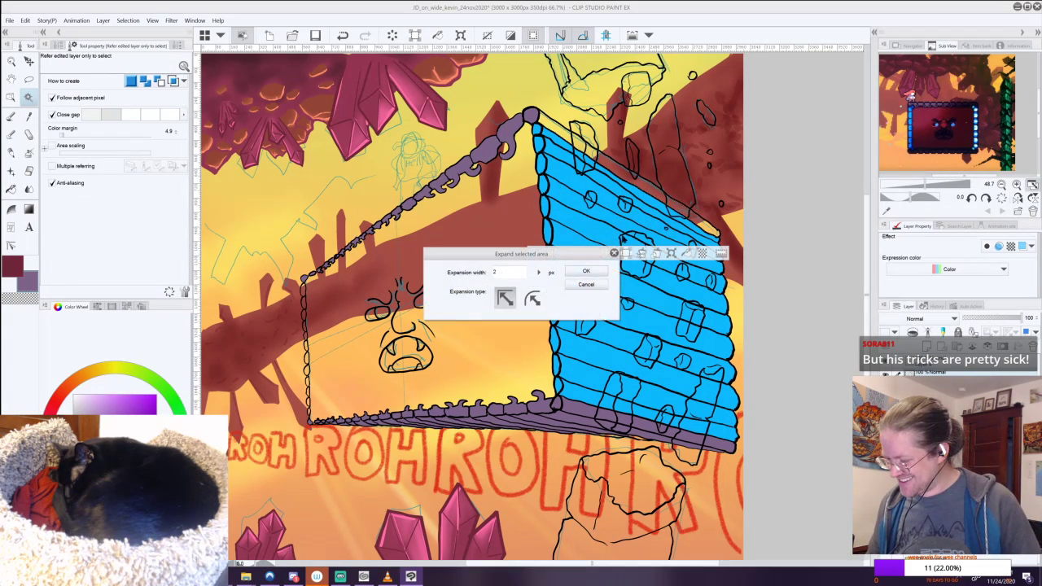
left_click(586, 271)
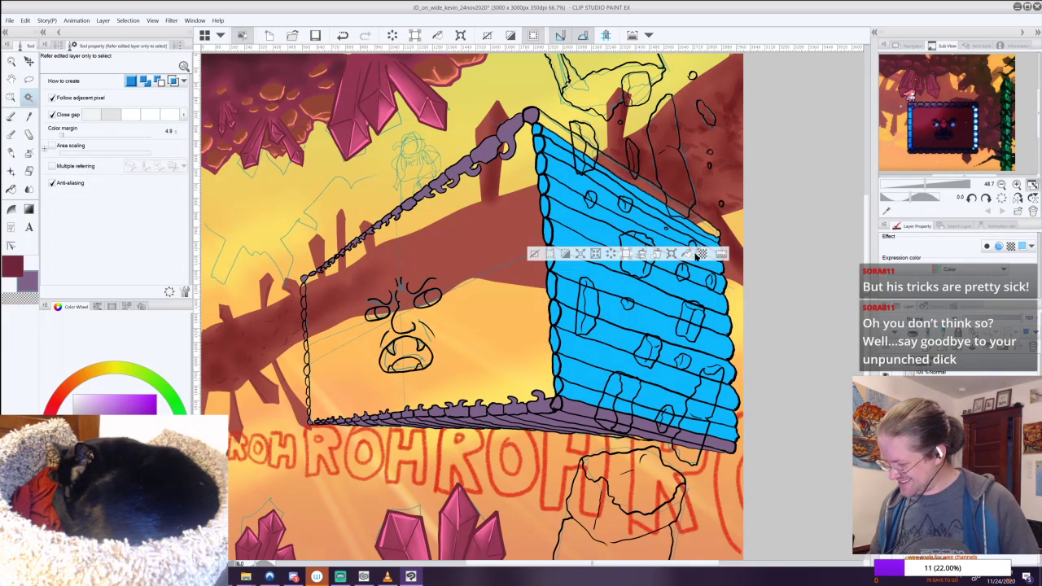
left_click(535, 254)
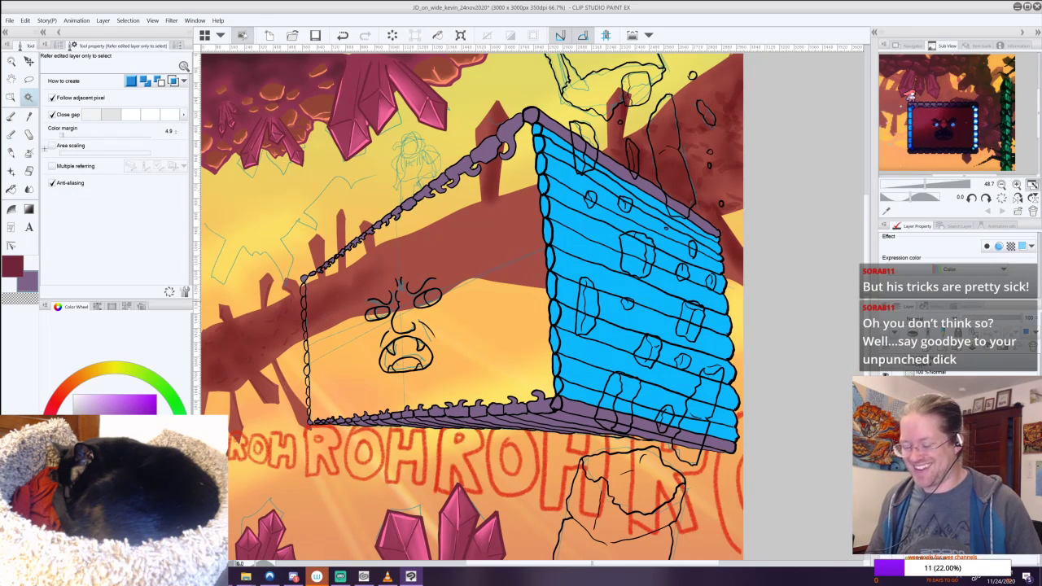
Pick a deeper blue and auto-select the topmost link in the far left column of the block's frame.
key("i")
left_click(583, 220)
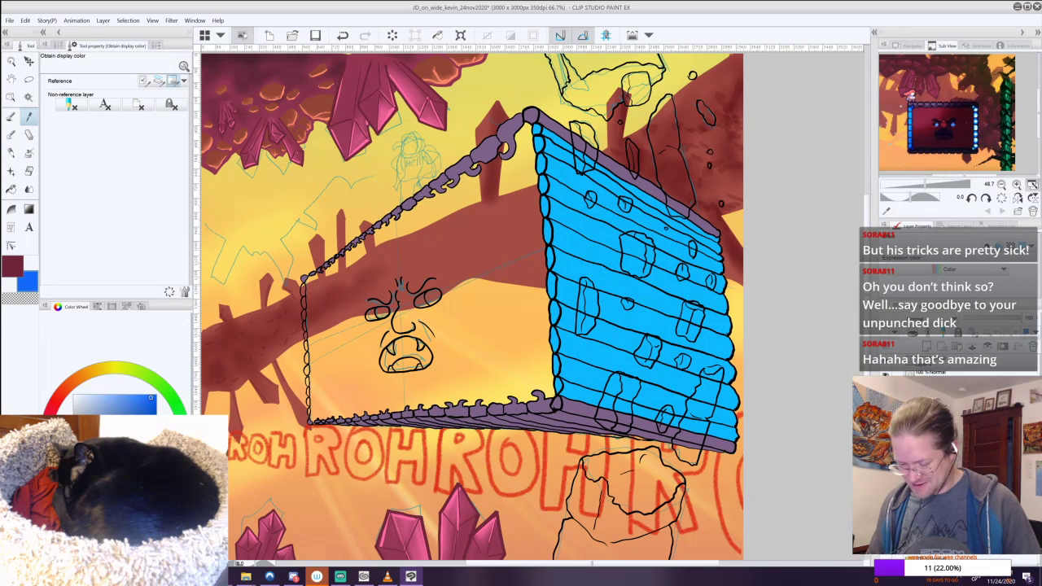
left_click_drag(521, 326, 648, 299)
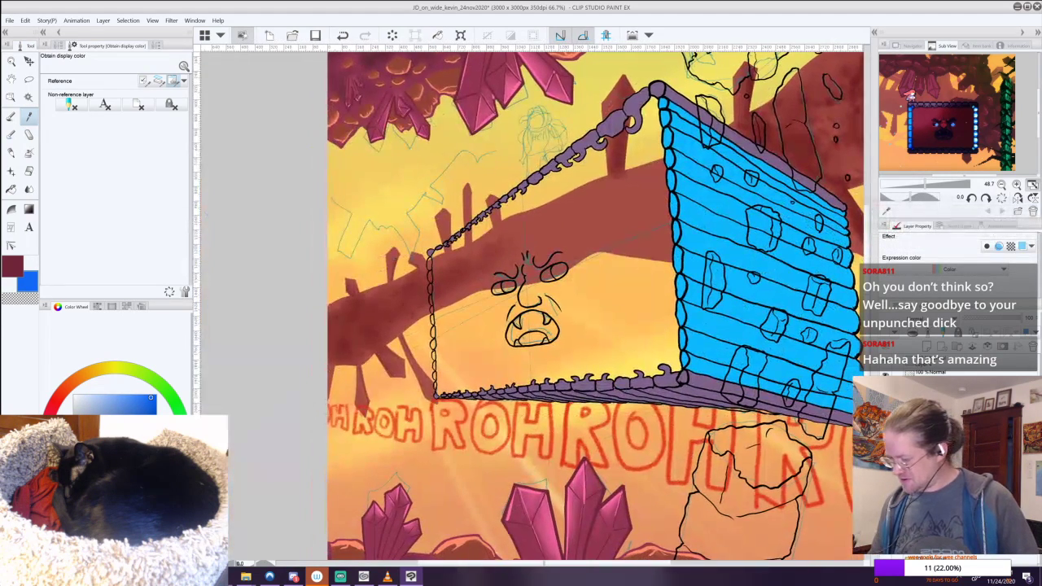
left_click(946, 366)
scroll(454, 289, "up", 4)
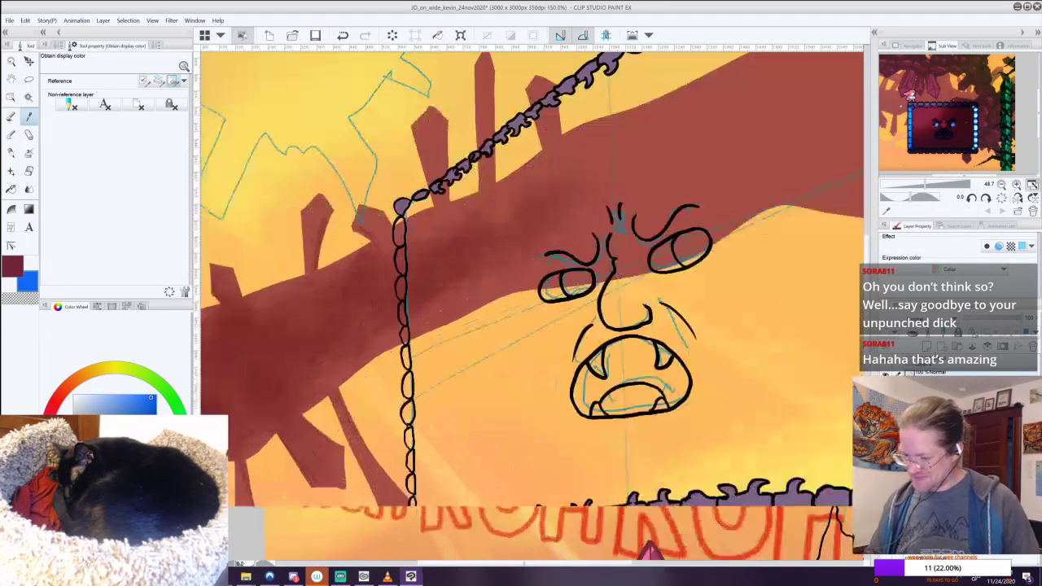
left_click(28, 97)
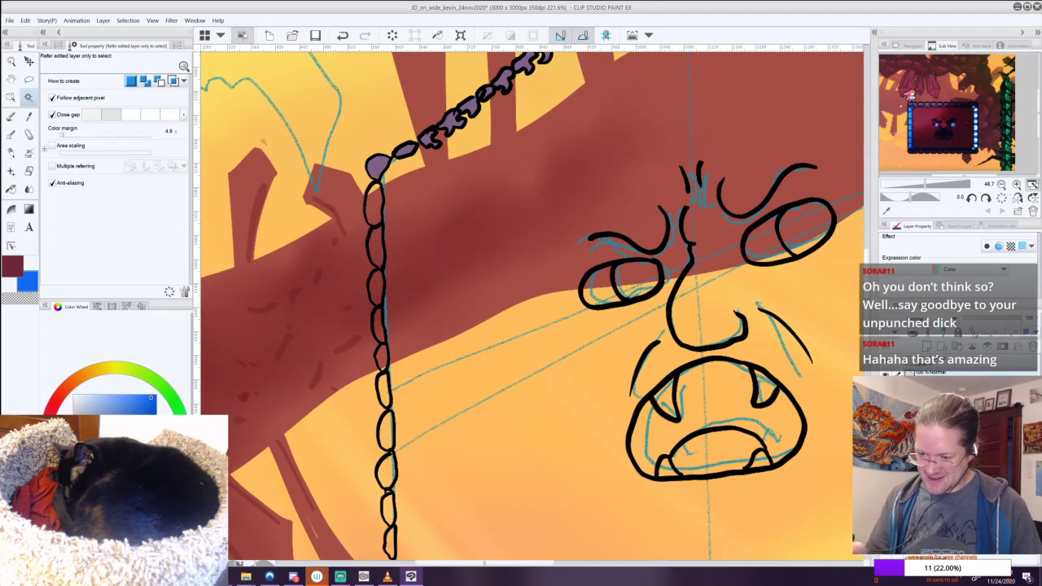
left_click(374, 209)
left_click(372, 242)
key("ctrl+z")
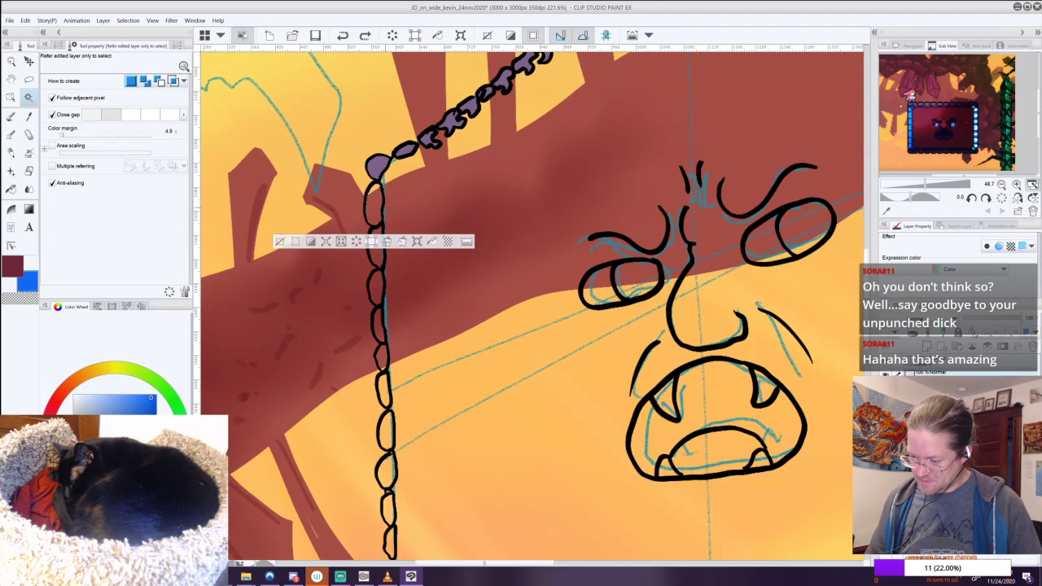
Add the remaining links of the left frame column to the selection, working down to the lower corner.
left_click(377, 263, "shift")
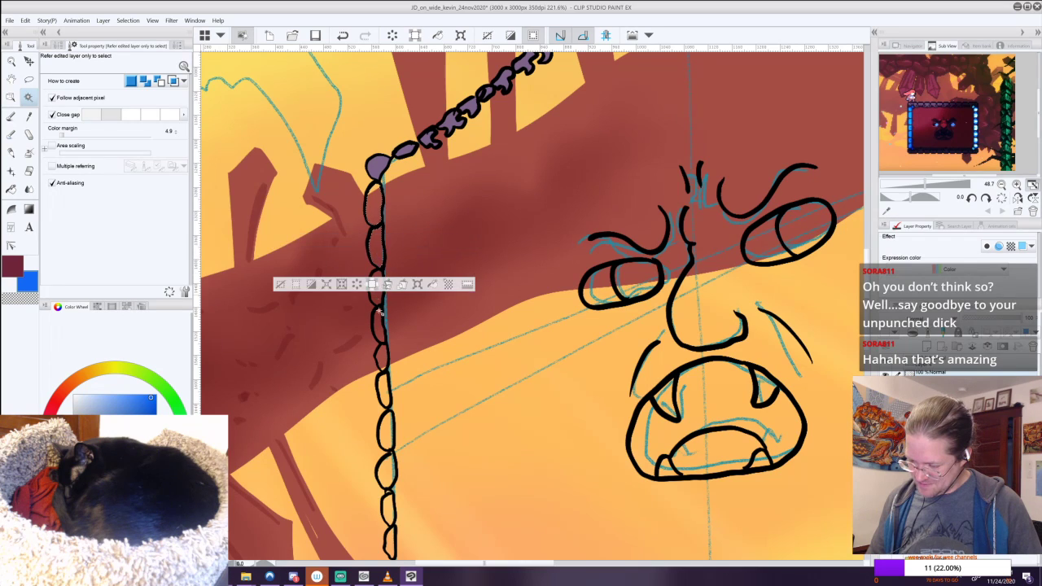
left_click(386, 430, "shift")
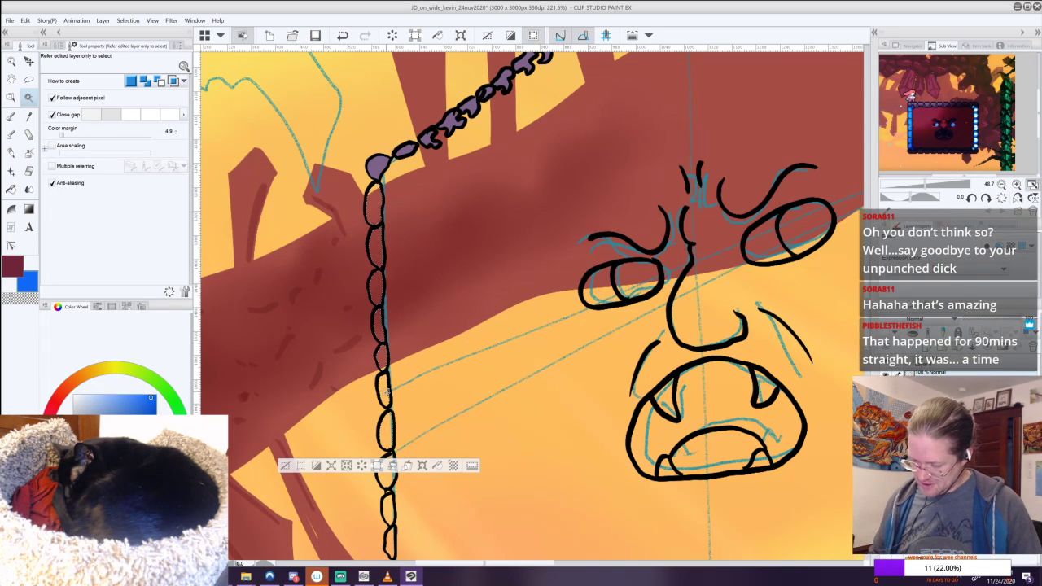
scroll(389, 399, "down", 3)
left_click(396, 381)
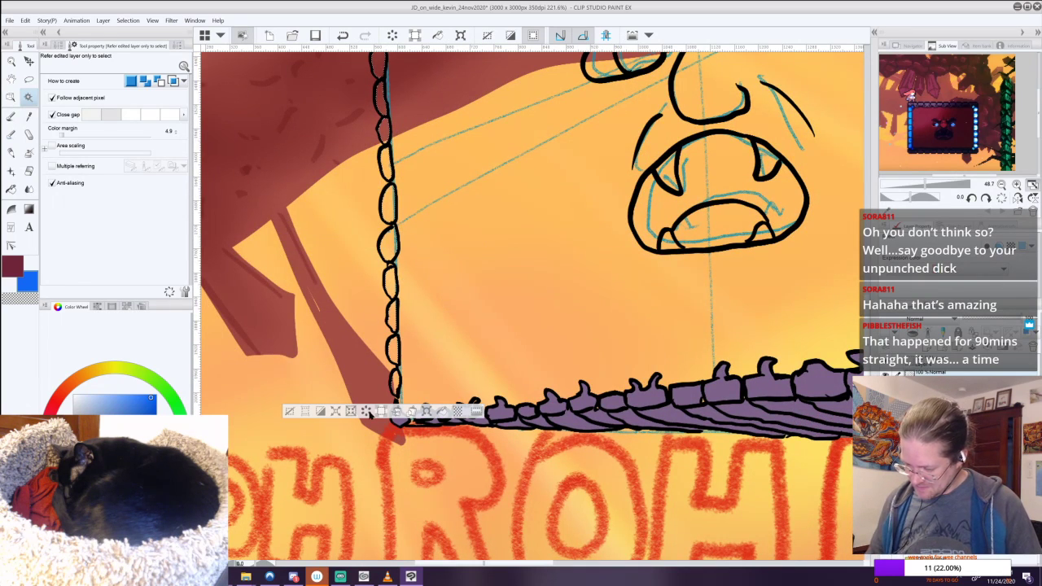
Expand the left column's link selection, fill it with the deeper blue and deselect.
left_click(336, 412)
left_click(591, 272)
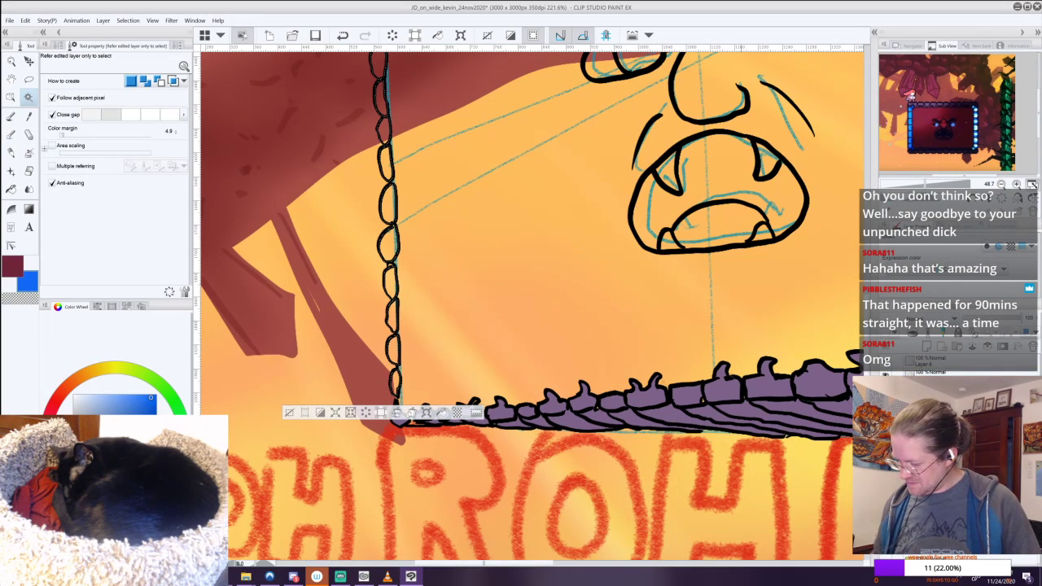
left_click(447, 413)
key("ctrl+d")
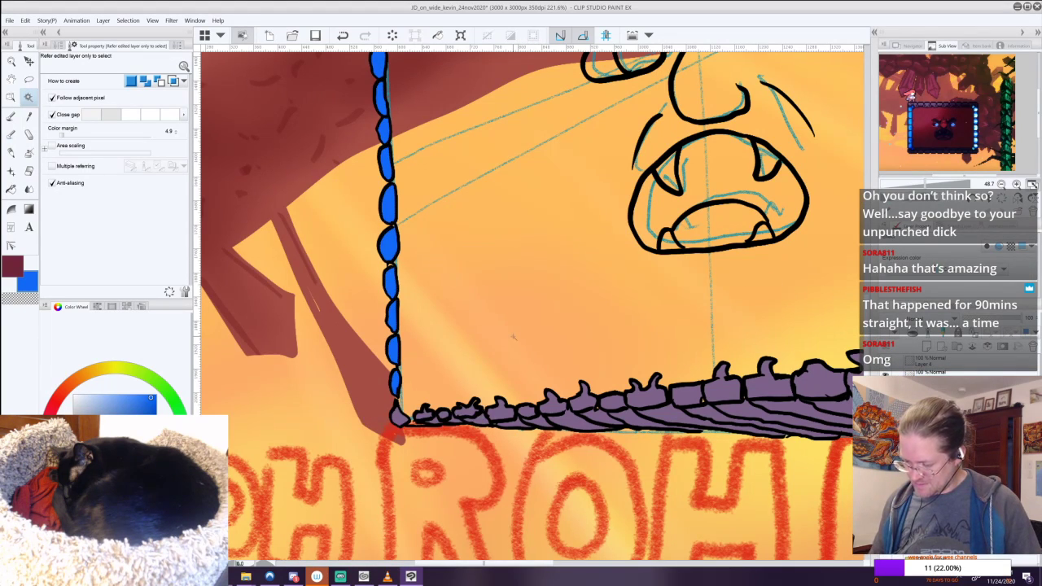
Sample the block face's red from the reference image, shift its hue towards orange and auto-select the block's front face.
scroll(513, 336, "down", 8)
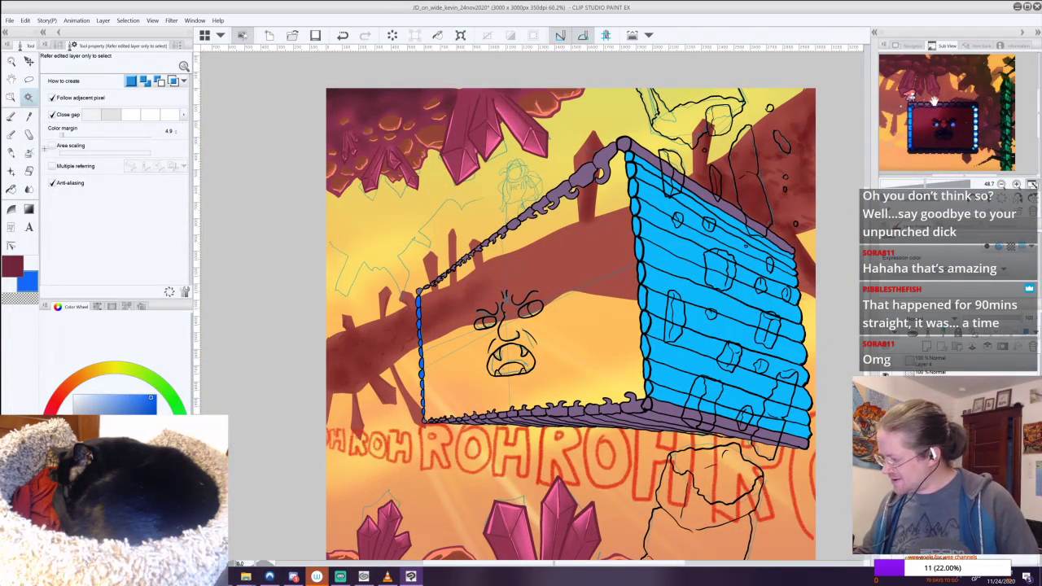
left_click(927, 110)
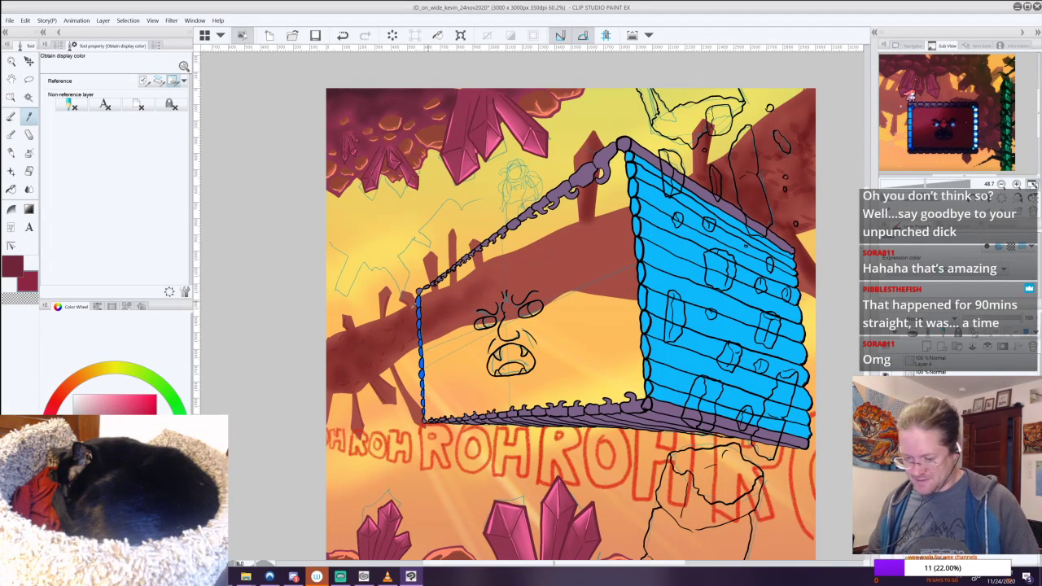
left_click_drag(75, 380, 57, 396)
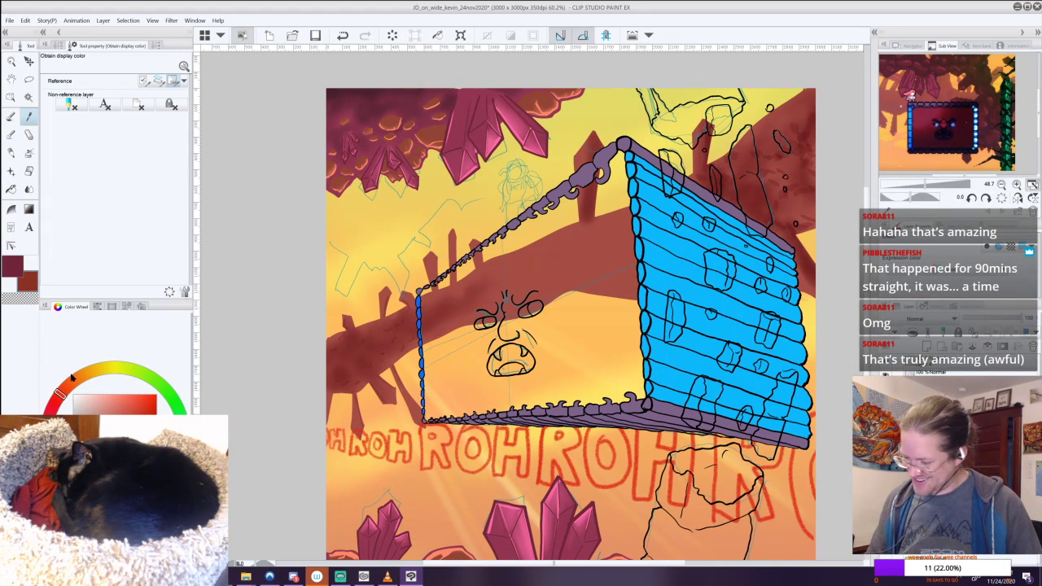
left_click(28, 96)
left_click(625, 281)
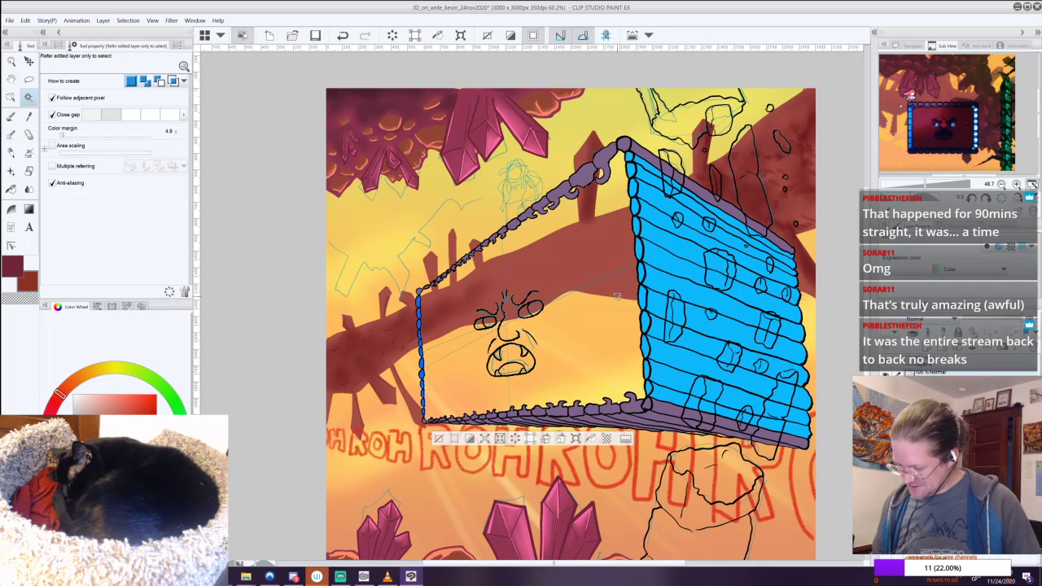
Expand the front face selection, fill it with the brownish red and deselect.
left_click(484, 438)
left_click(600, 282)
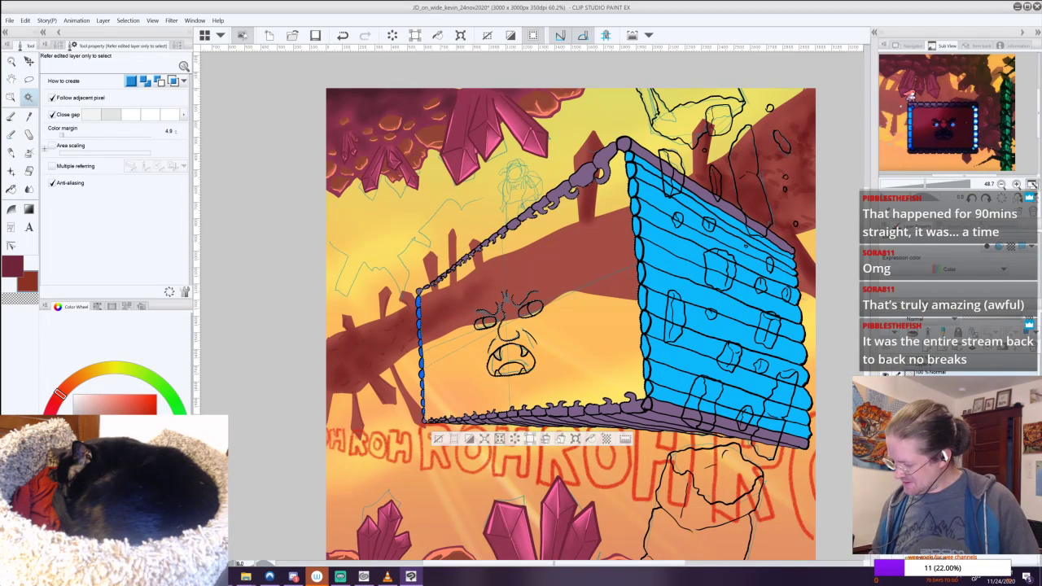
left_click(591, 438)
key("ctrl+d")
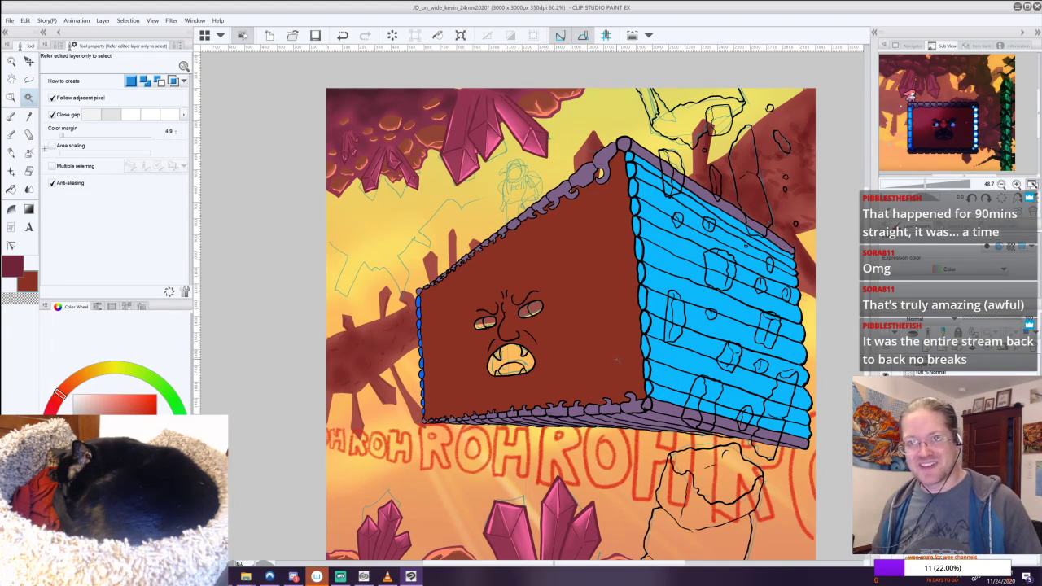
Brush the brownish red into the unfilled openings inside the curls of the upper trim, using Brush 2 at size 12.
left_click_drag(617, 353, 535, 461)
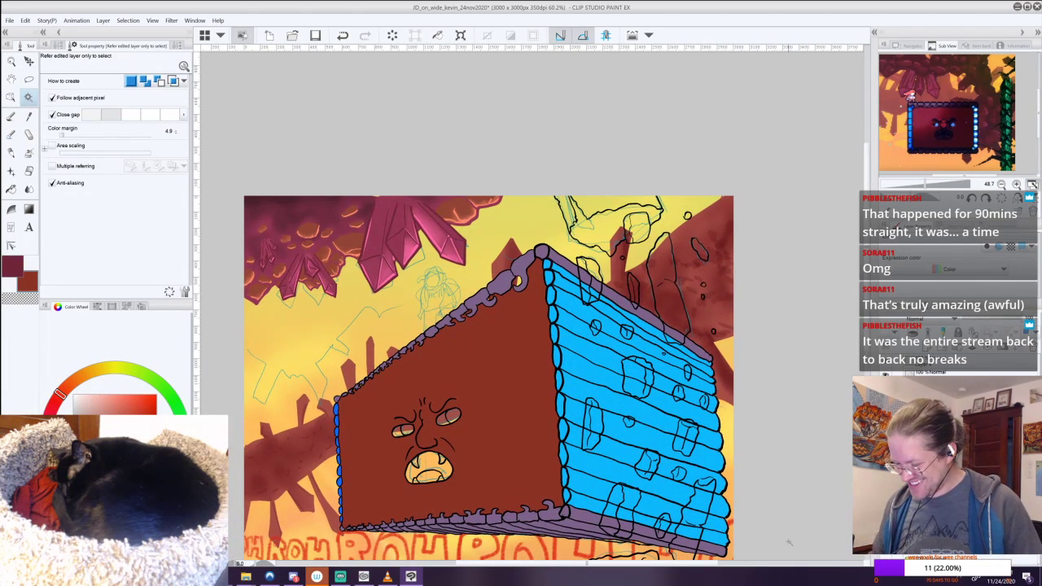
left_click_drag(529, 327, 700, 379)
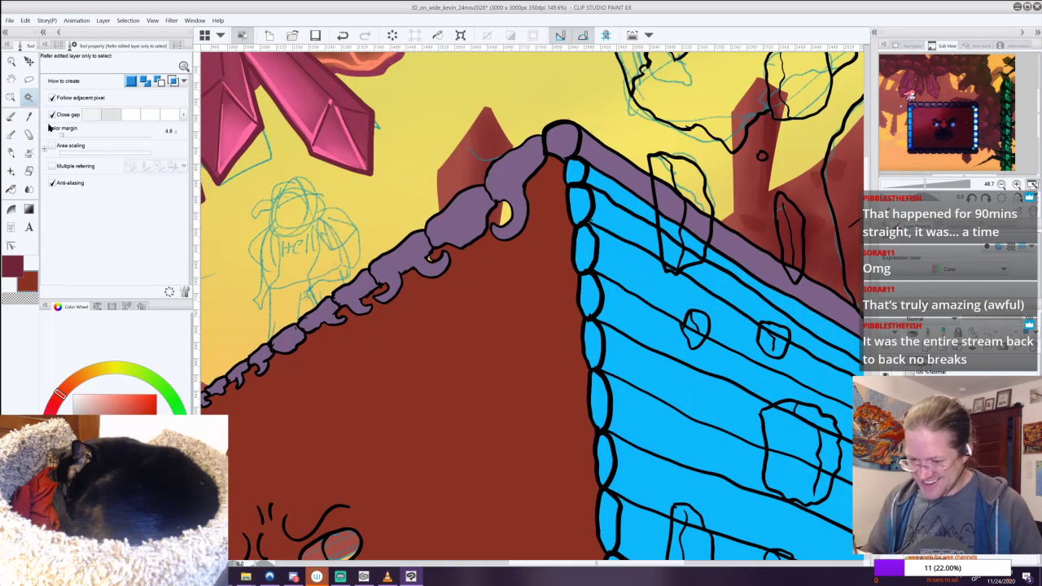
left_click(12, 119)
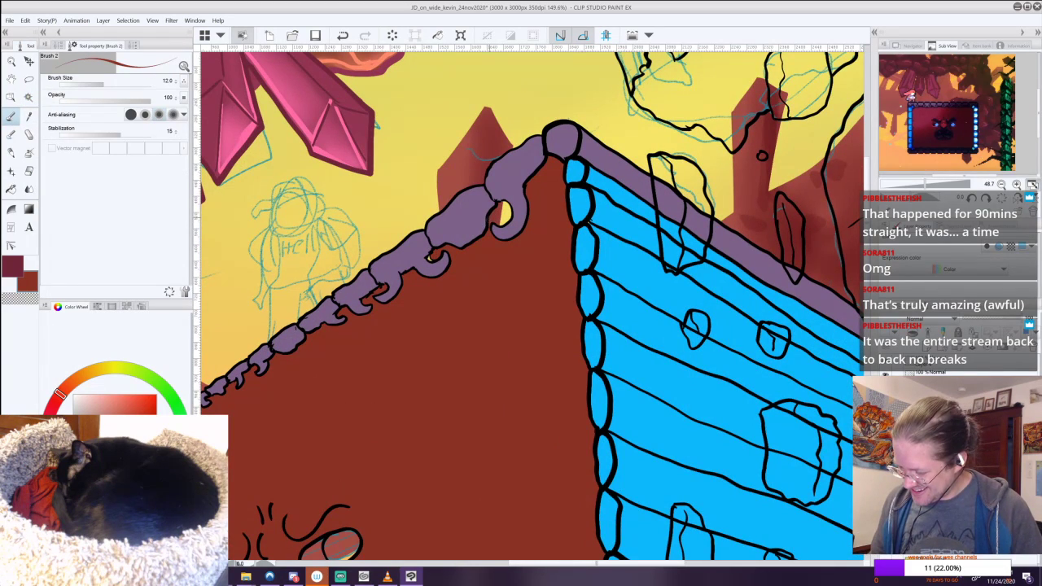
left_click_drag(501, 202, 498, 220)
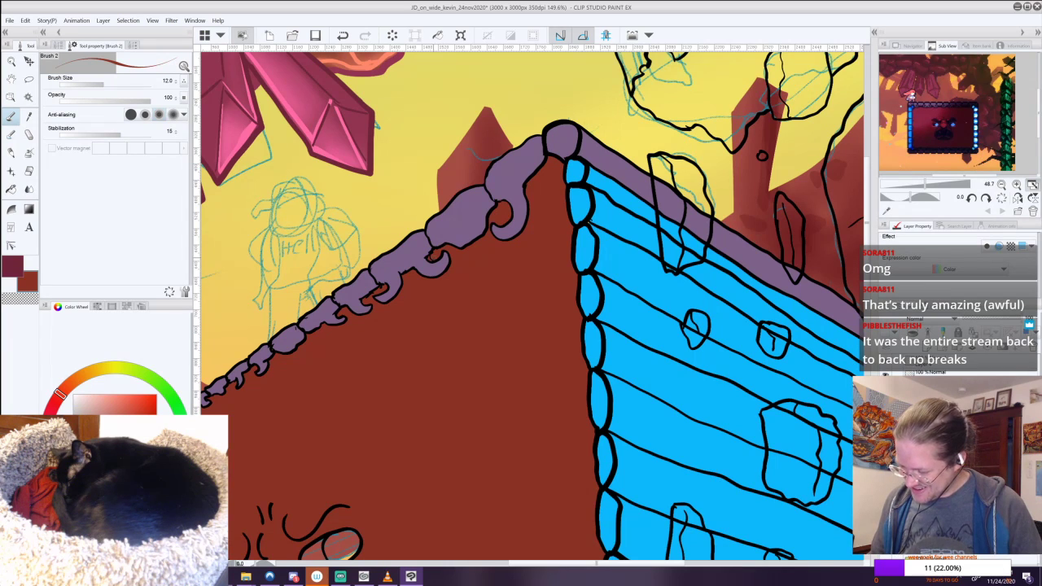
Check the trim for unfilled spots, sample its purple and brush over the small gaps along the lower trim.
left_click_drag(456, 440, 754, 180)
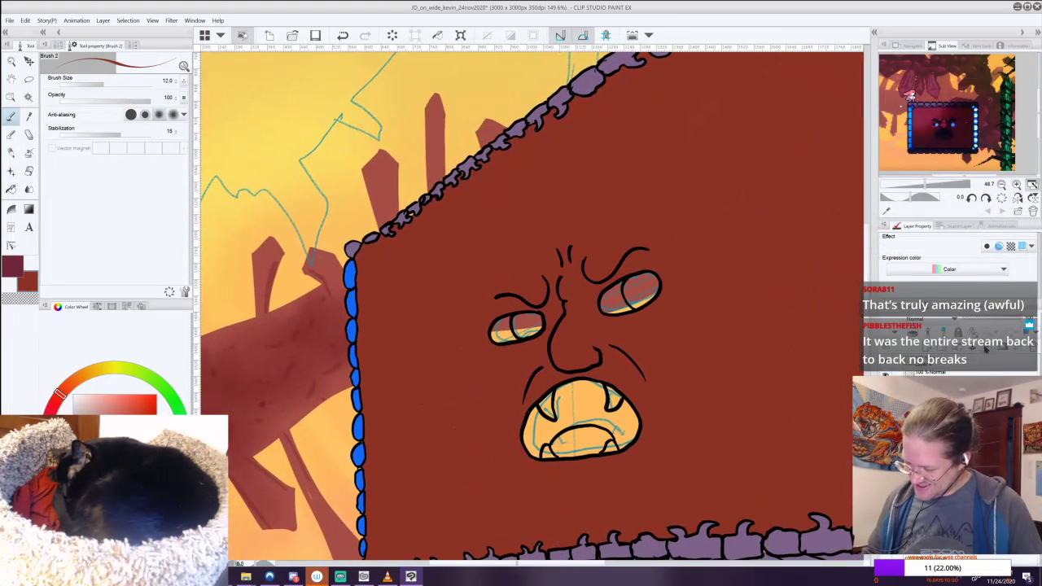
scroll(382, 224, "up", 4)
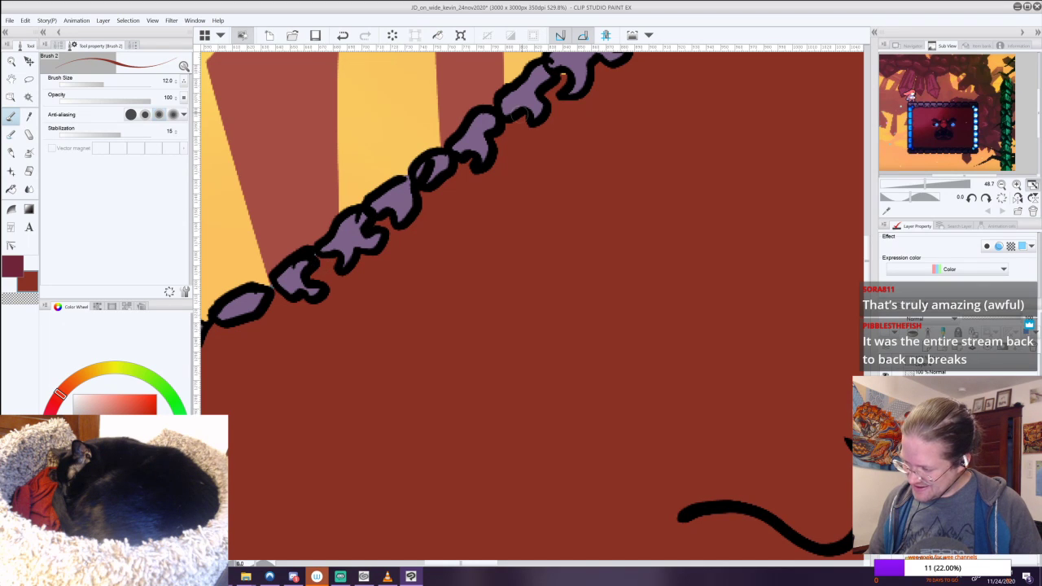
scroll(570, 234, "down", 3)
left_click_drag(570, 374, 438, 103)
left_click_drag(553, 325, 455, 155)
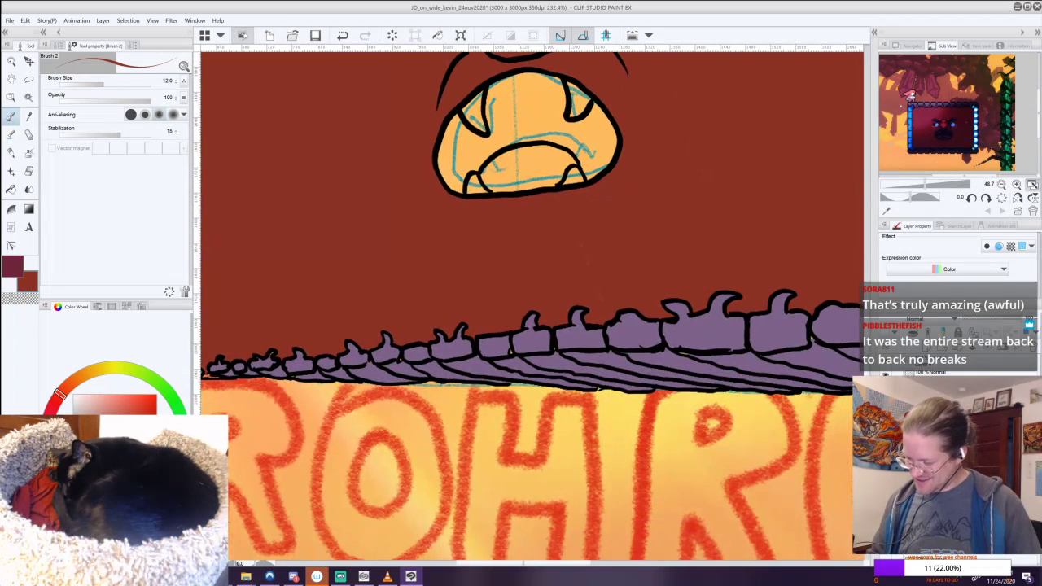
left_click_drag(733, 358, 533, 315)
left_click(647, 269, "alt")
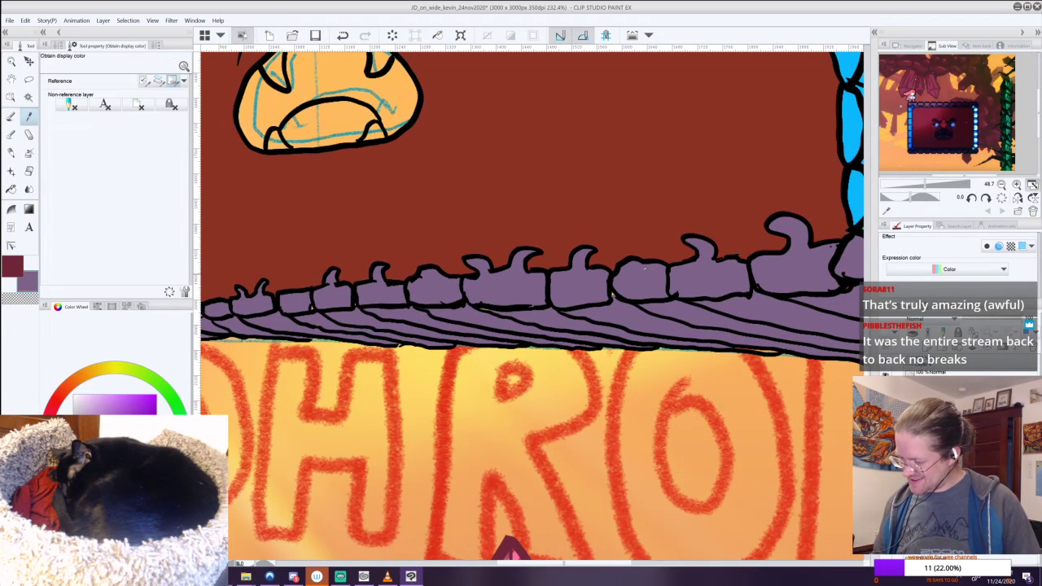
key("w")
left_click(10, 115)
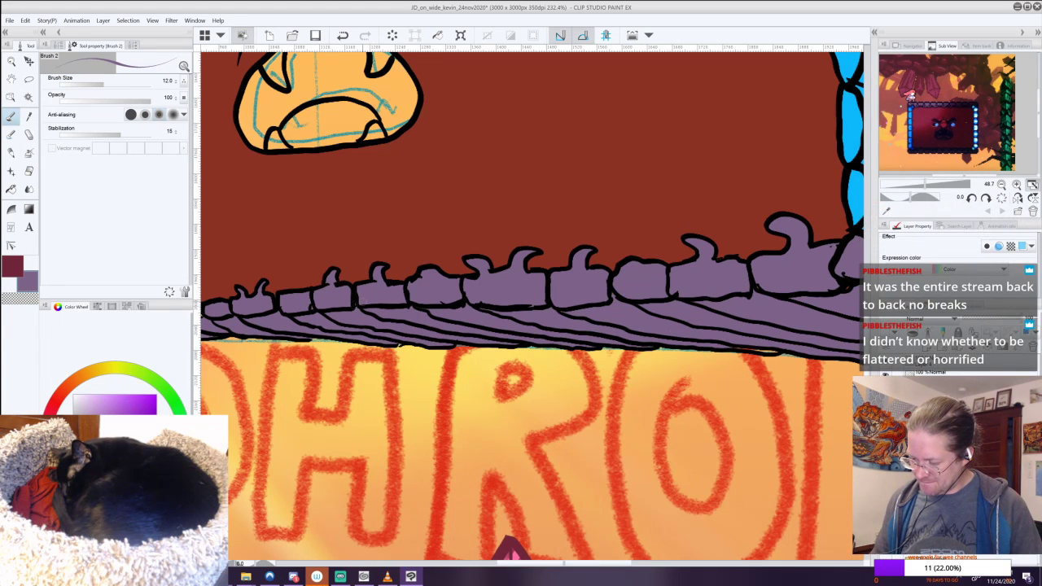
left_click_drag(364, 299, 665, 272)
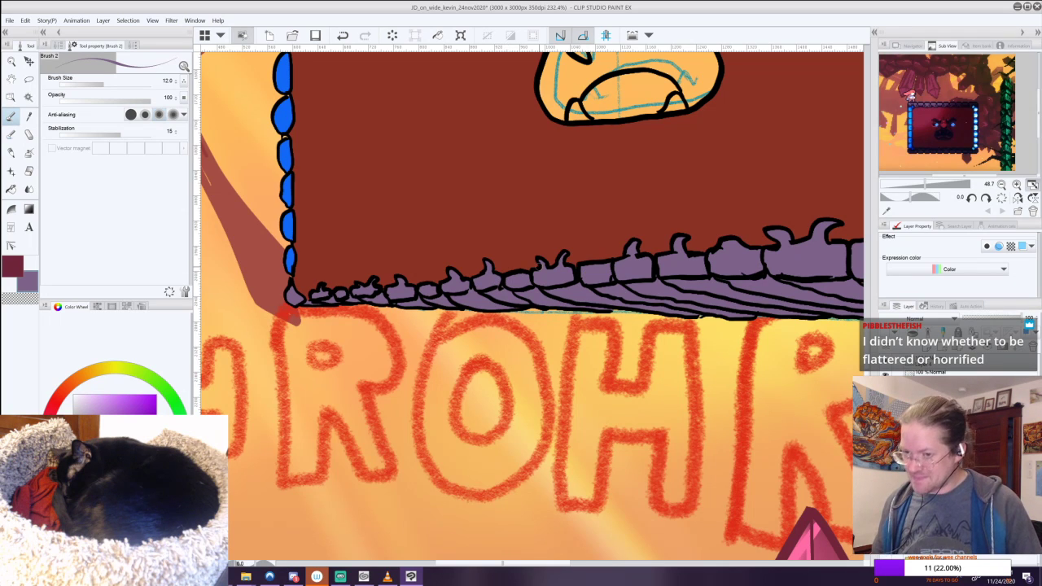
Sample a dark brown and brush it over the left-hand part of both of the face's eyes, using Brush 2 at size 12.
left_click_drag(675, 162, 539, 243)
scroll(571, 279, "down", 2)
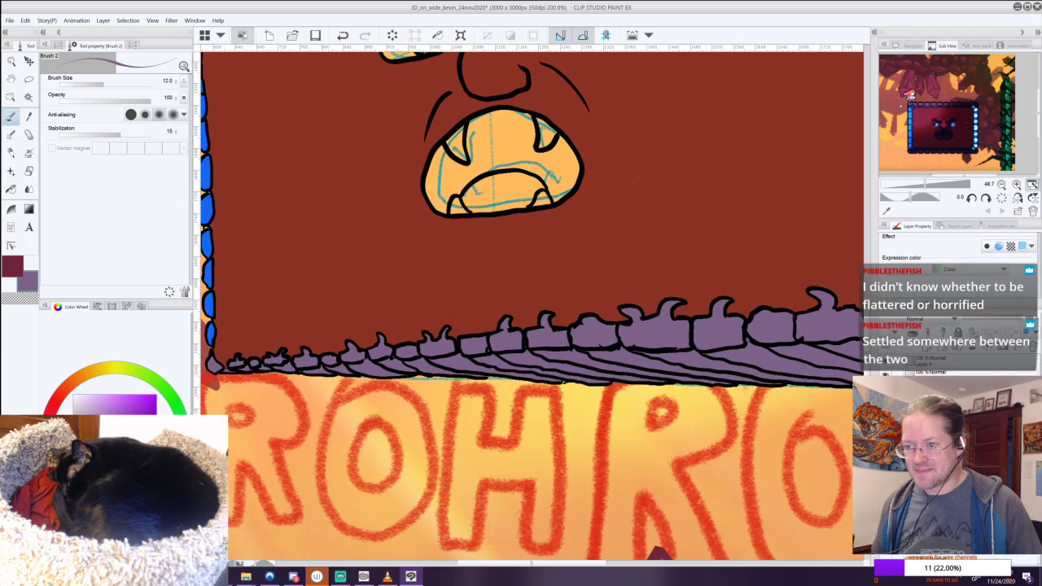
scroll(555, 281, "down", 2)
left_click_drag(562, 244, 467, 371)
left_click_drag(565, 169, 521, 251)
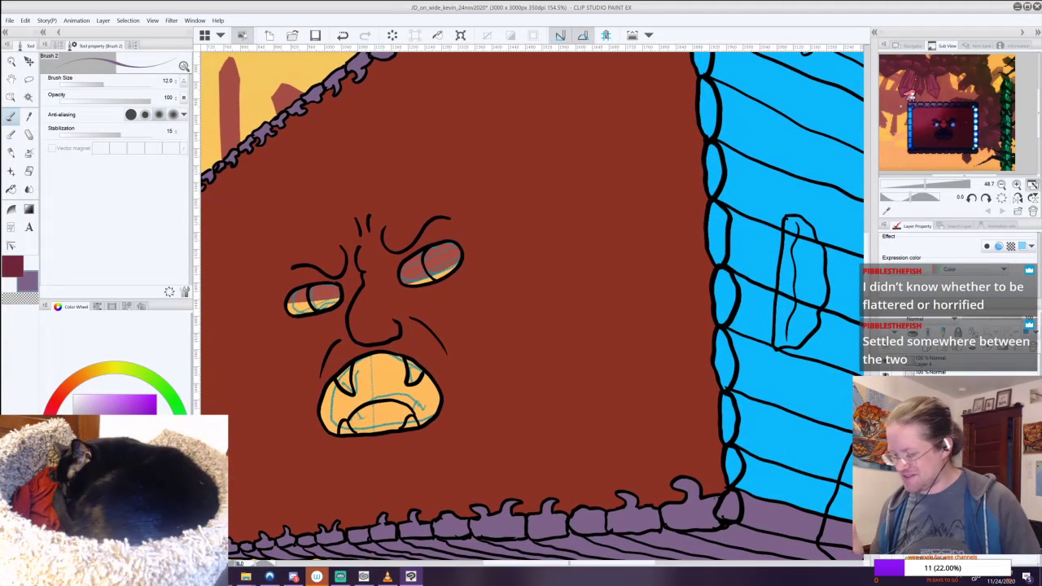
key("i")
left_click(516, 261)
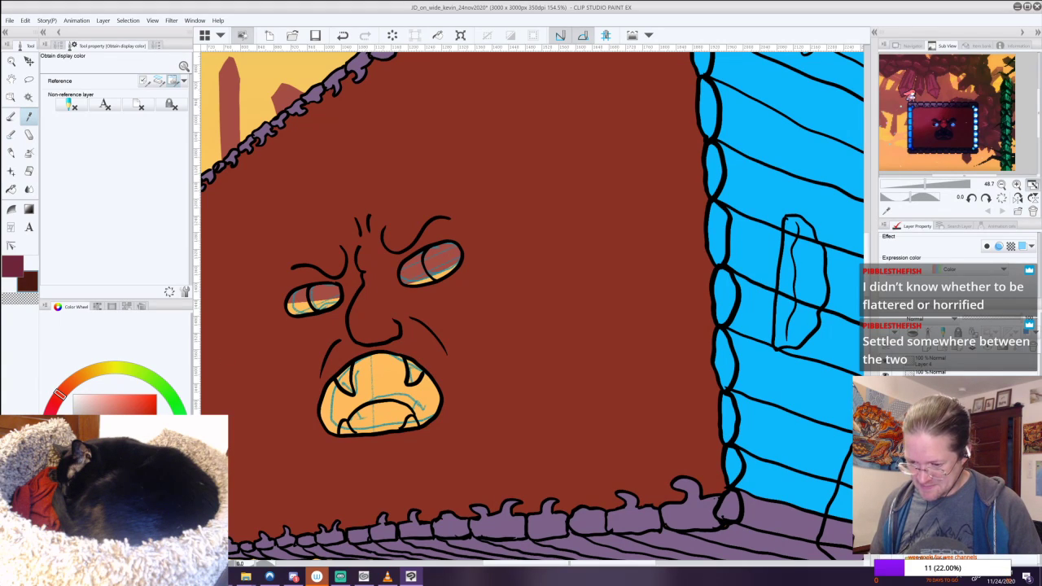
key("b")
mouse_move(415, 263)
left_mouse_down()
mouse_move(421, 254)
mouse_move(406, 281)
mouse_move(430, 281)
mouse_move(418, 261)
mouse_move(425, 272)
mouse_move(414, 270)
left_mouse_up()
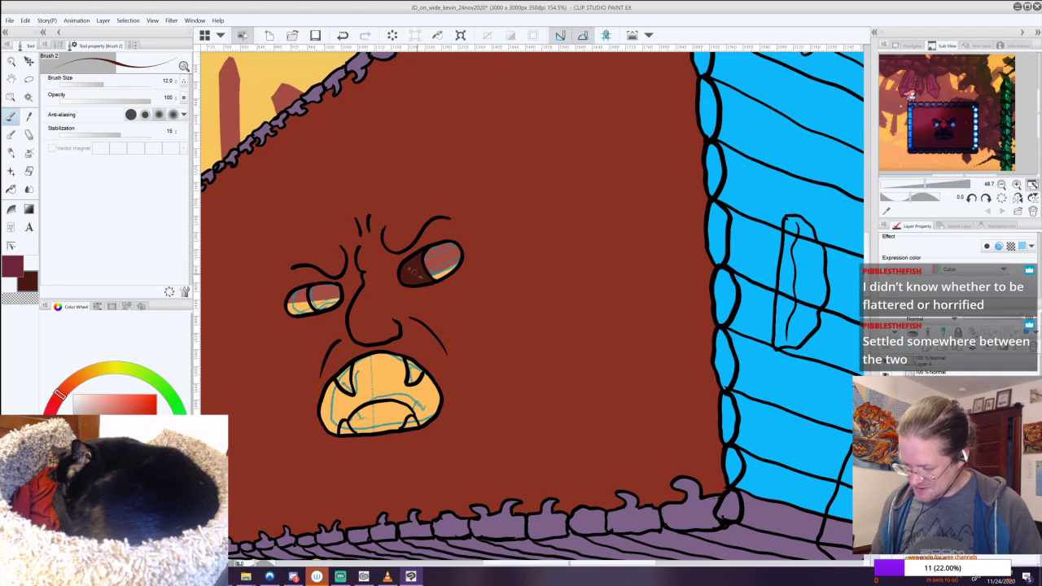
mouse_move(303, 291)
left_mouse_down()
mouse_move(290, 309)
mouse_move(314, 309)
mouse_move(303, 296)
mouse_move(295, 308)
mouse_move(306, 306)
left_mouse_up()
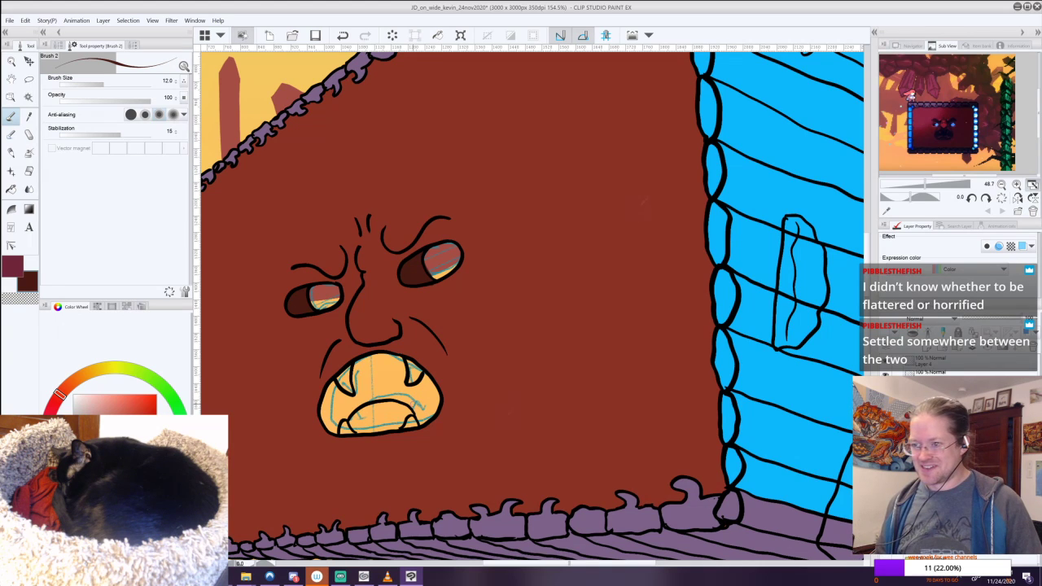
Auto-select the mouth interior around the fangs, expand the selection by 2 px, fill it with the dark brown and deselect.
scroll(561, 325, "down", 3)
left_click_drag(497, 350, 451, 288)
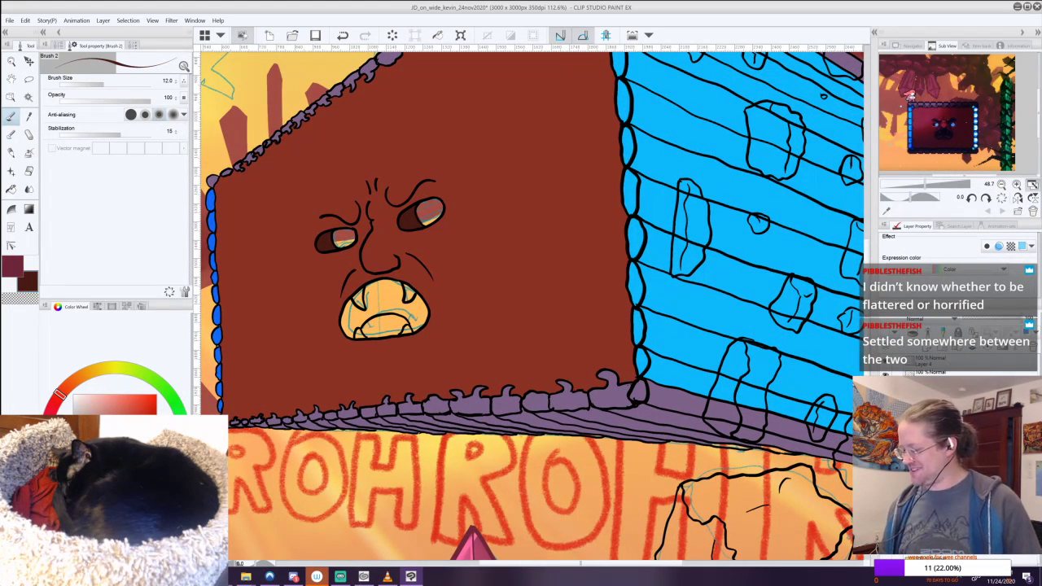
key("w")
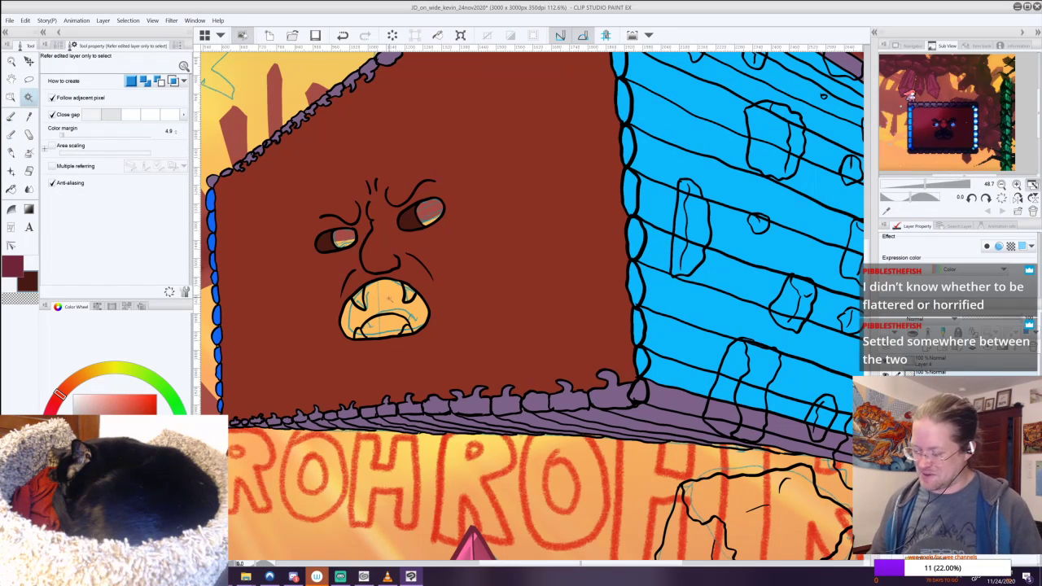
left_click(407, 319)
left_click(412, 354)
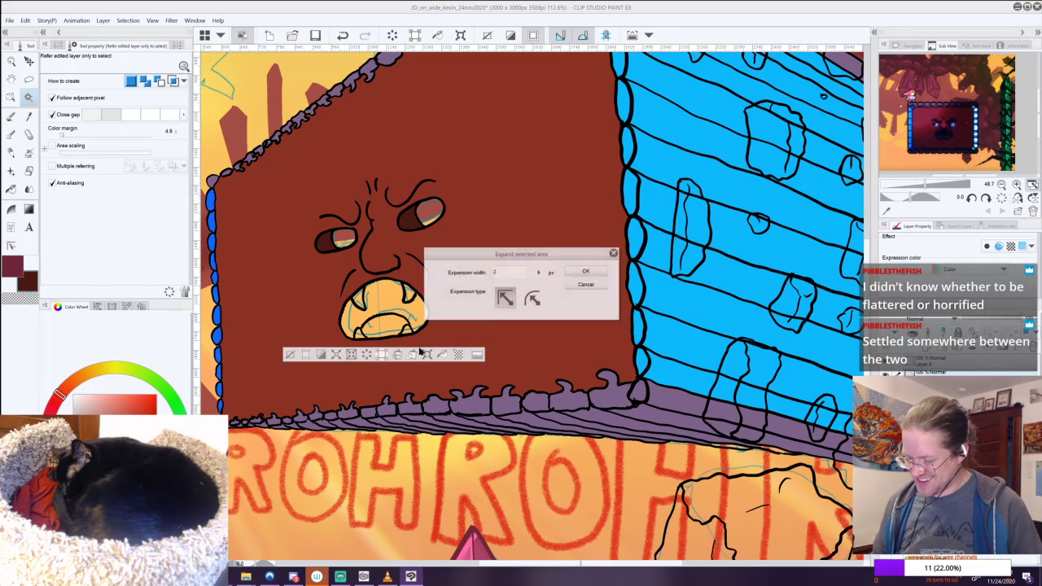
left_click(585, 274)
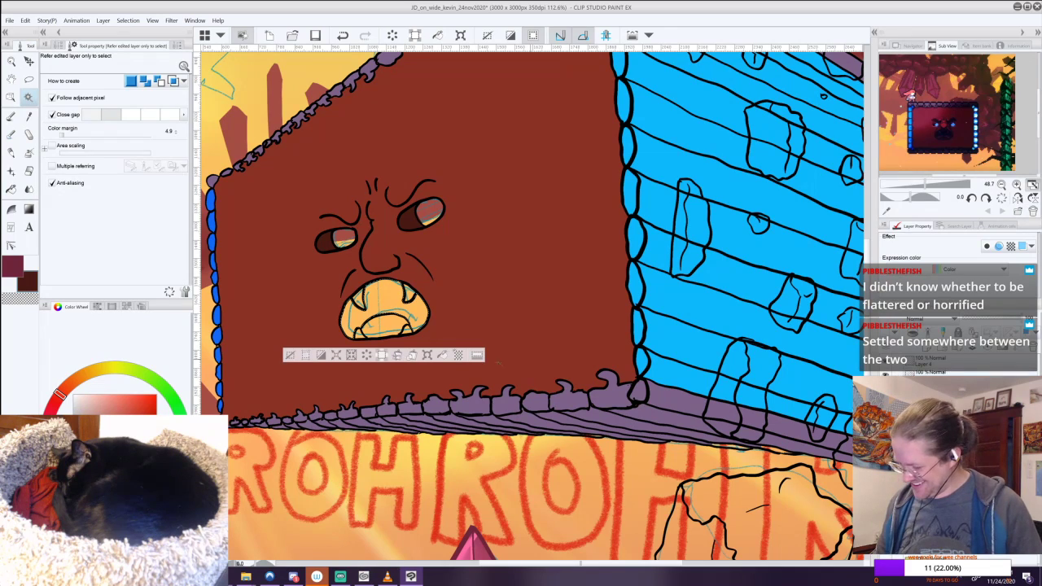
left_click(448, 356)
left_click(292, 355)
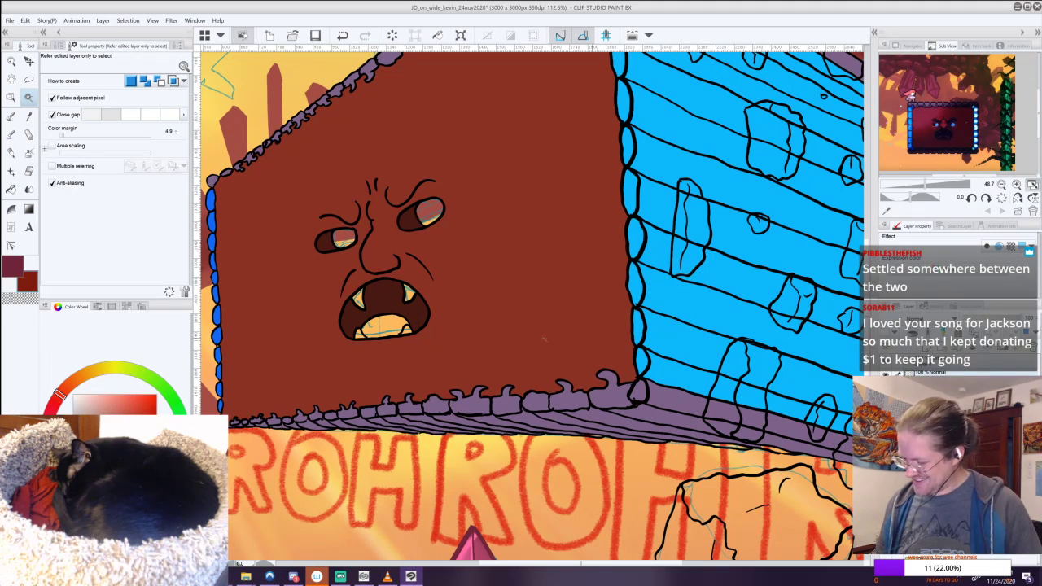
Auto-select the tongue, expand the selection by 2 px, fill it with a deep red and deselect.
left_click(390, 327)
left_click(350, 354)
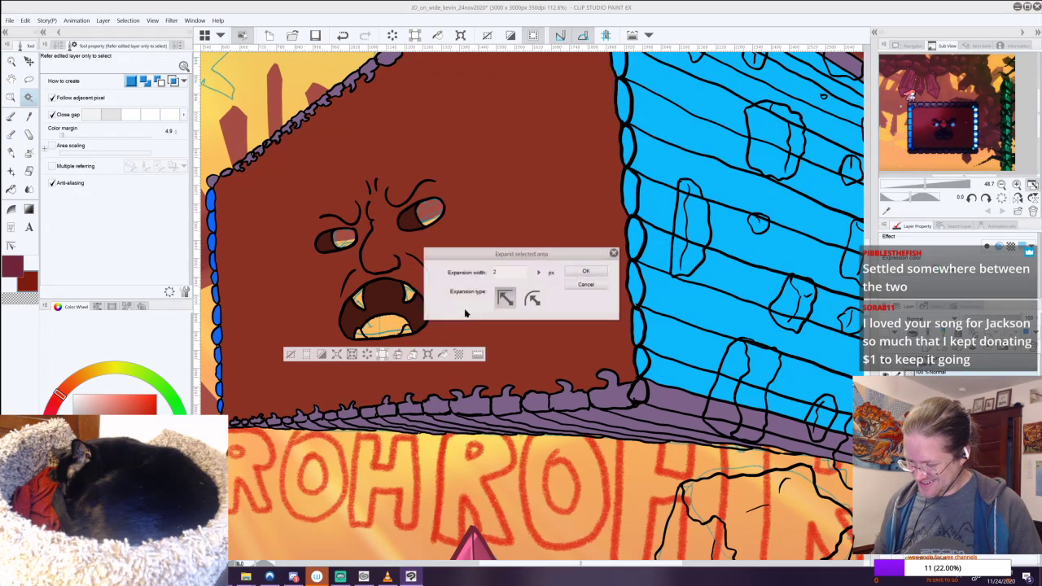
left_click(579, 271)
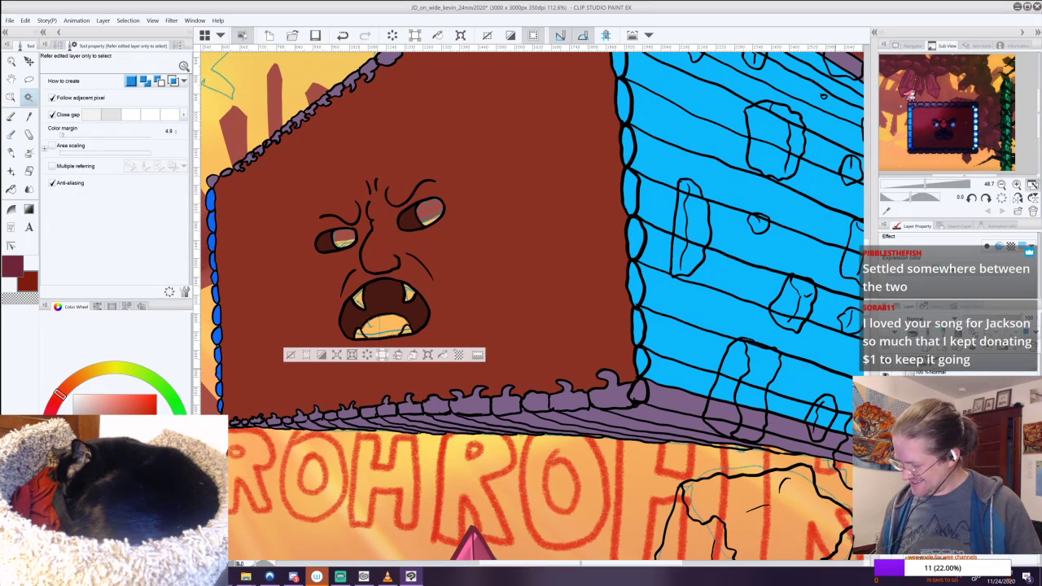
left_click(442, 355)
left_click(291, 355)
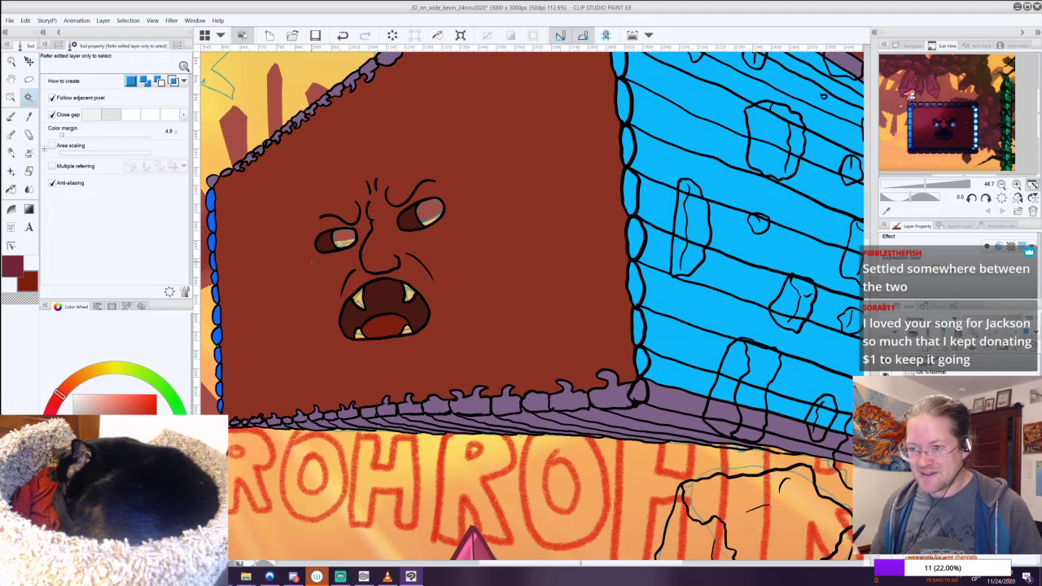
left_click_drag(456, 304, 517, 306)
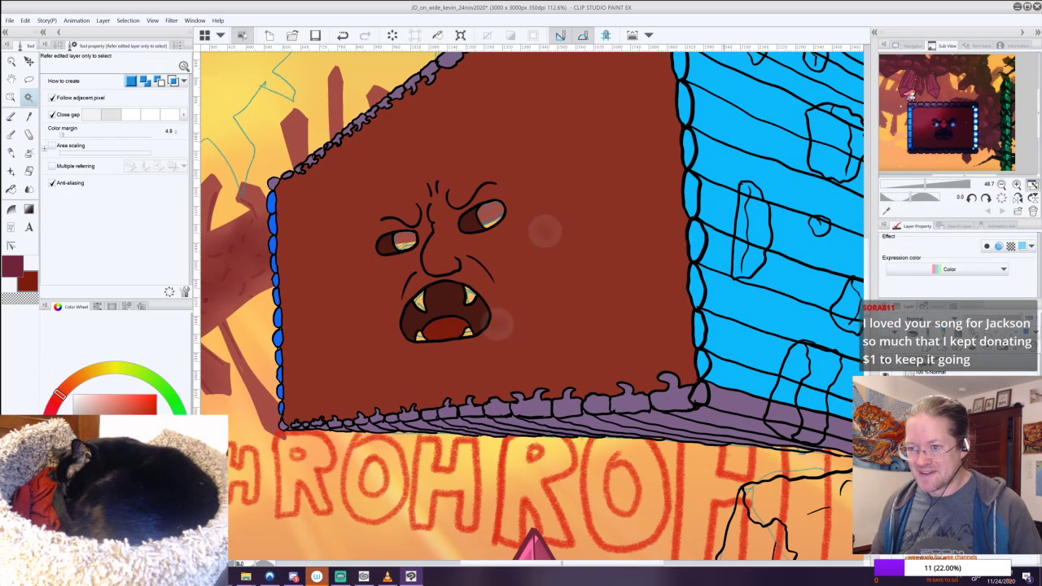
left_click(447, 328)
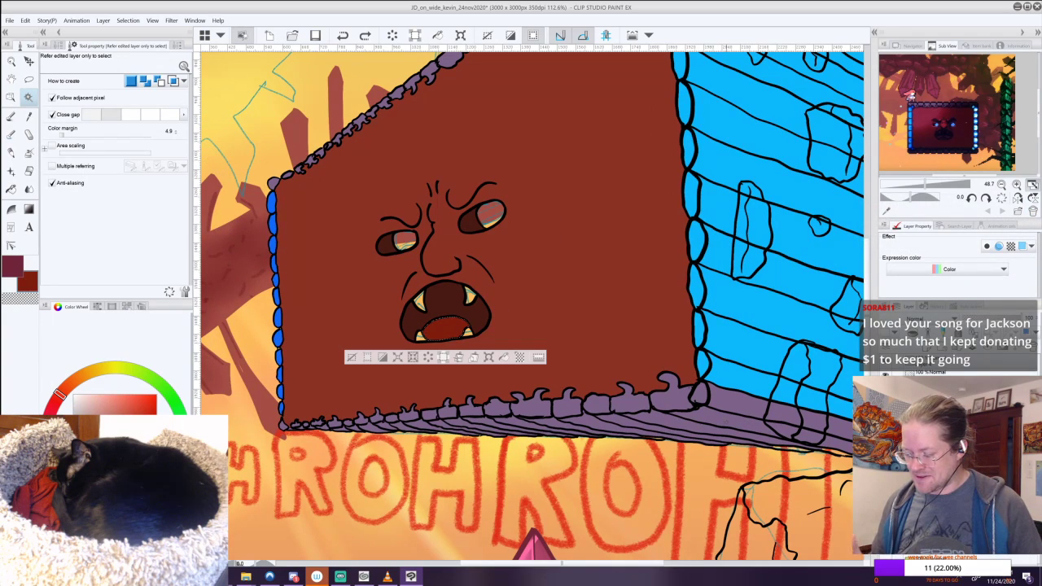
left_click(352, 359)
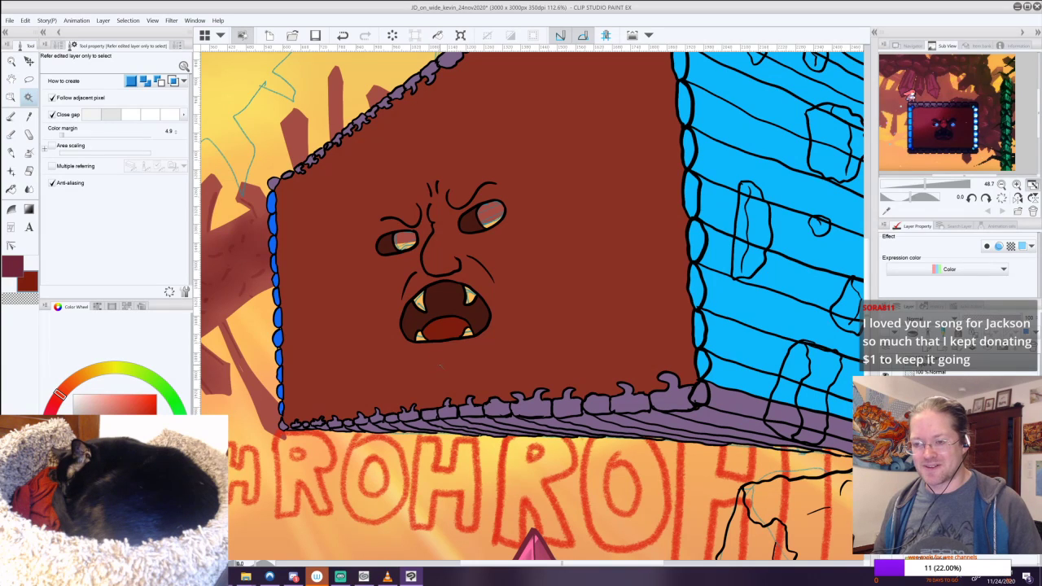
Choose a lighter brownish red and auto-select all four fangs in the mouth together.
scroll(494, 306, "up", 2)
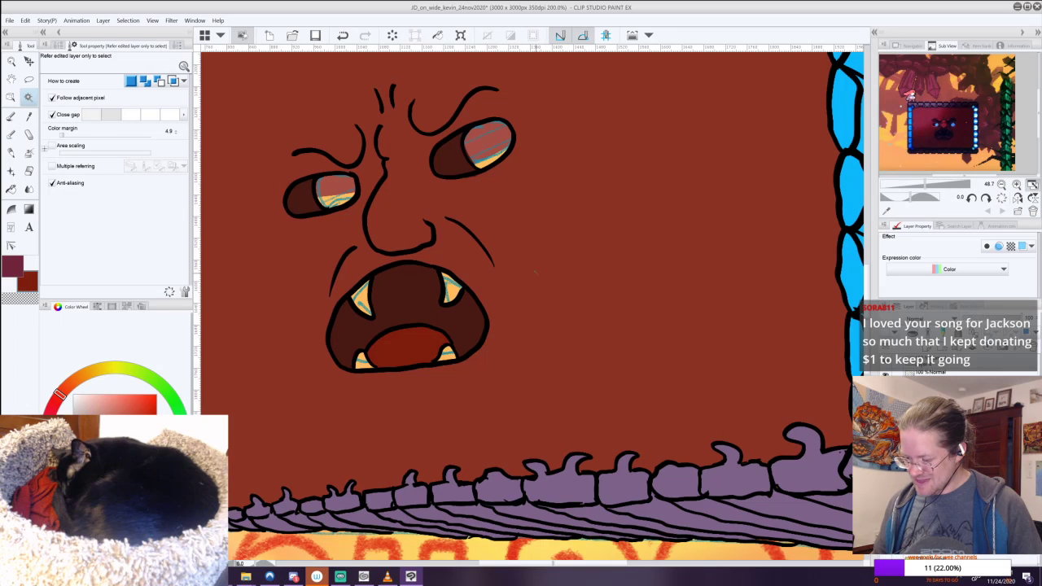
key("i")
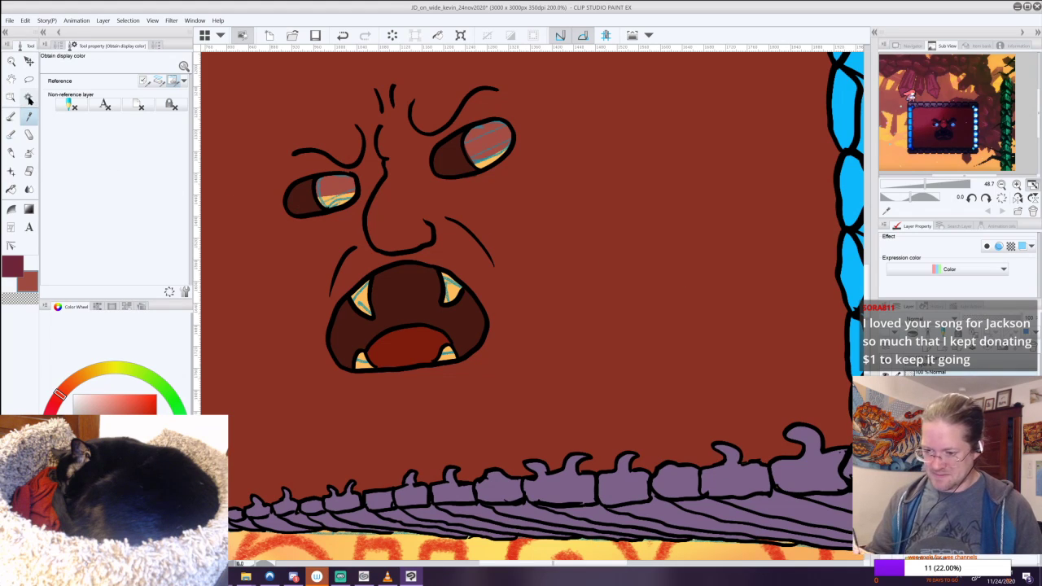
key("w")
left_click(450, 295)
left_click(359, 303, "shift")
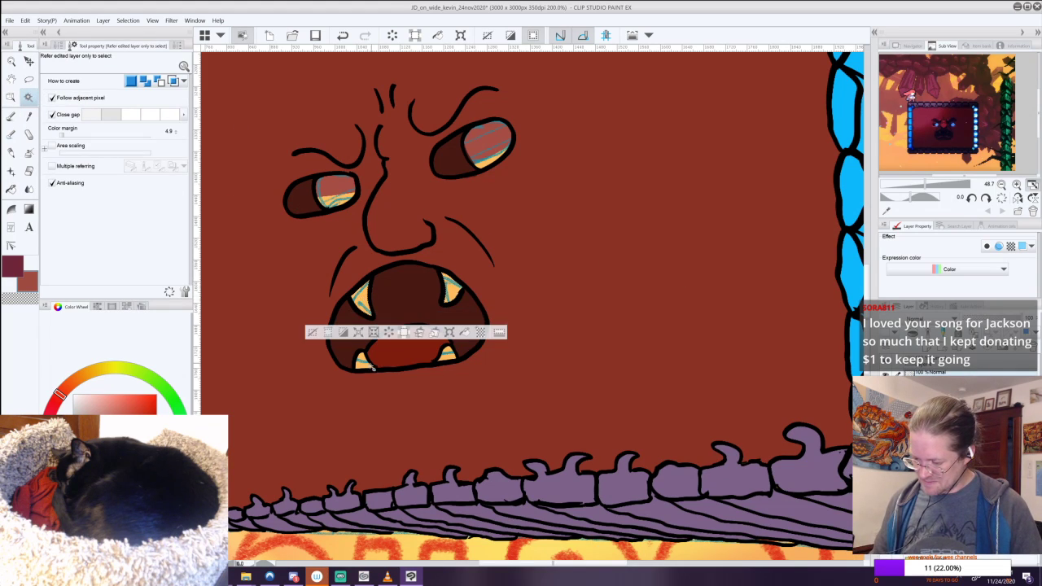
left_click(363, 363, "shift")
left_click(450, 358, "shift")
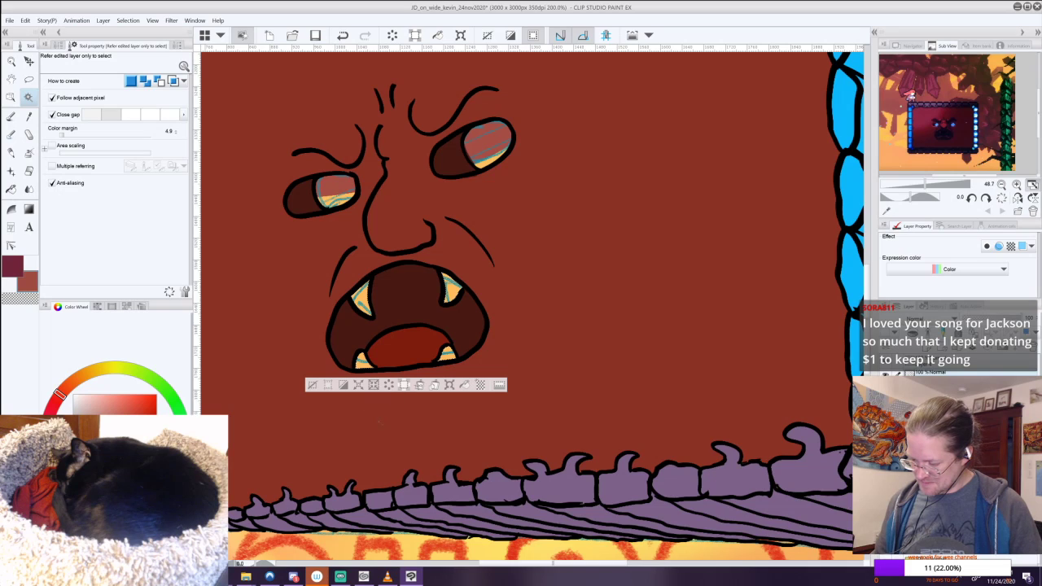
Expand the fang selection, fill it with the lighter brownish red and deselect.
left_click(358, 385)
left_click(586, 271)
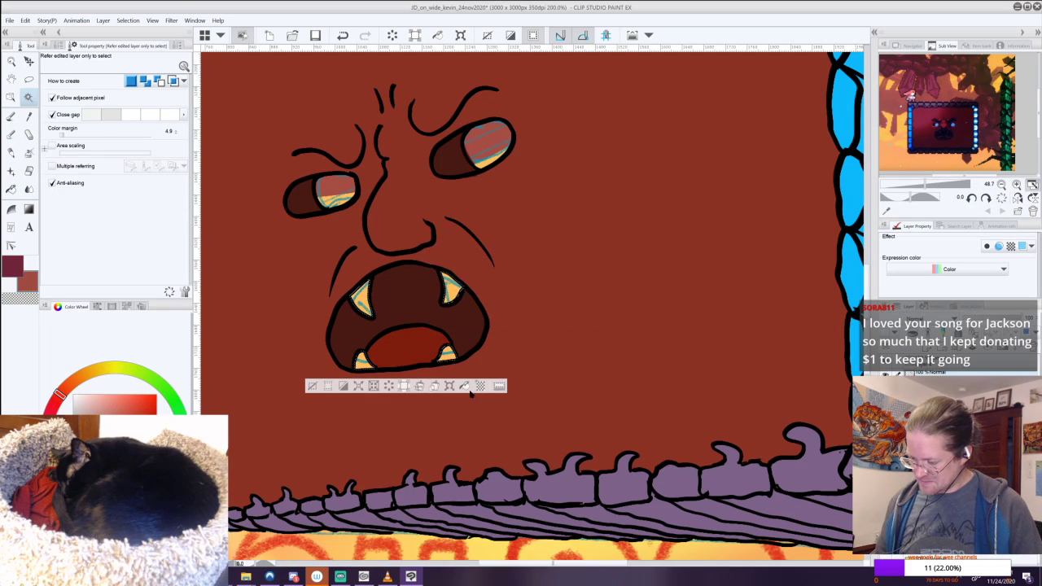
left_click(464, 386)
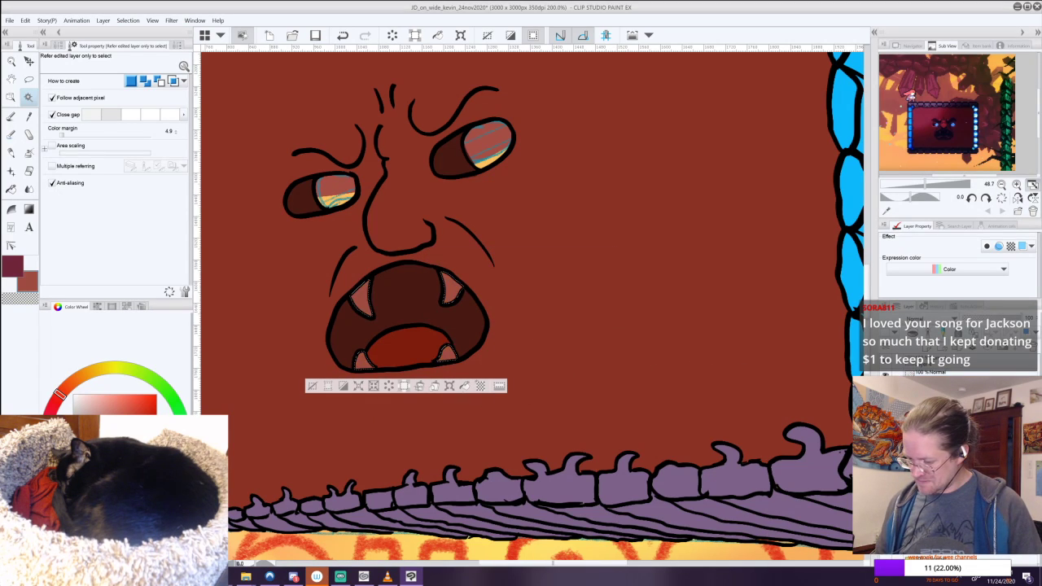
left_click(312, 386)
Sample the glowing eye's light blue from the reference image and brush it over the unpainted part of both eyes.
left_click_drag(585, 144, 467, 285)
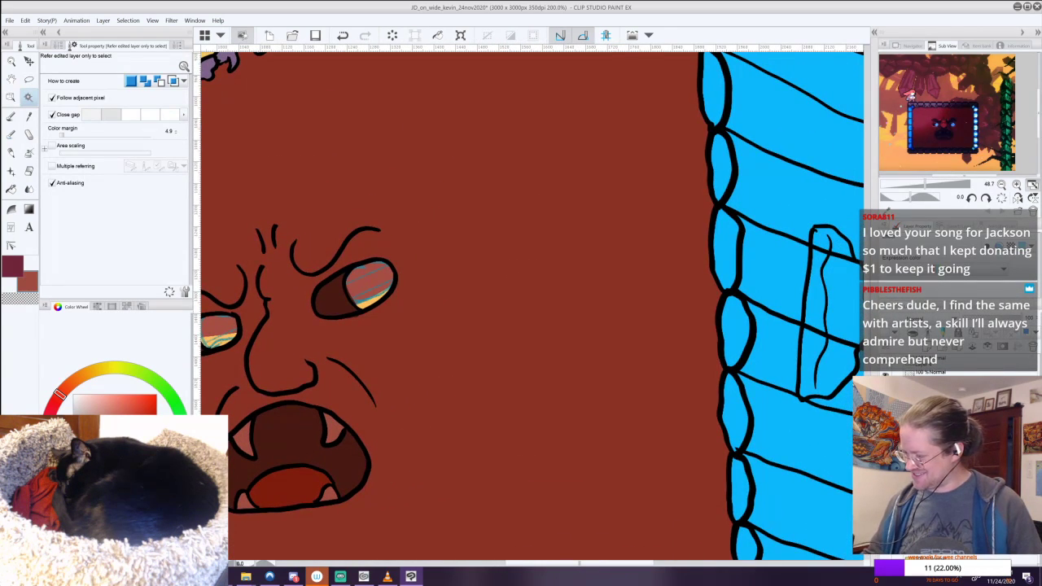
scroll(941, 127, "up", 4)
key("i")
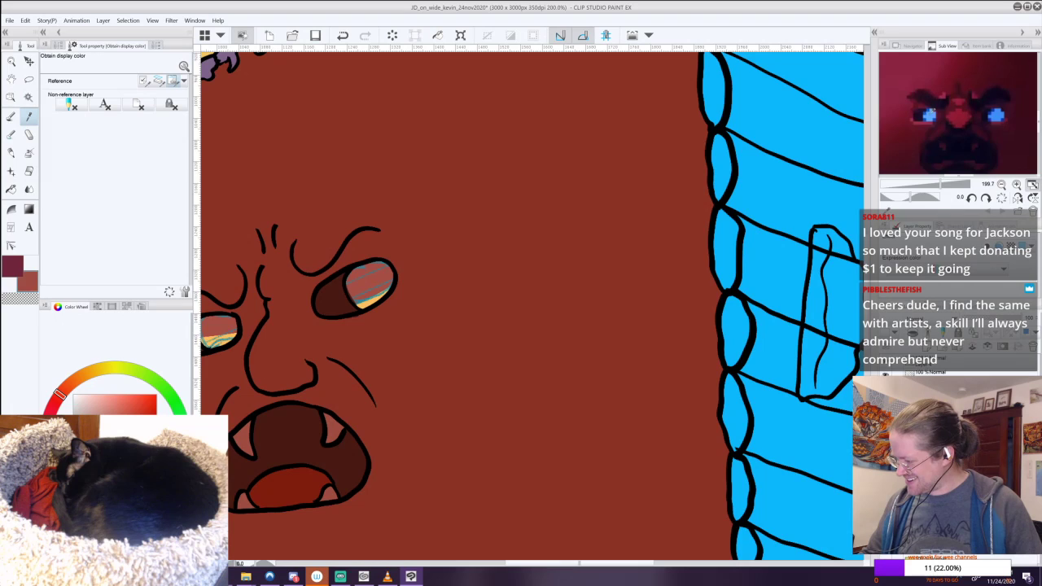
left_click(932, 113)
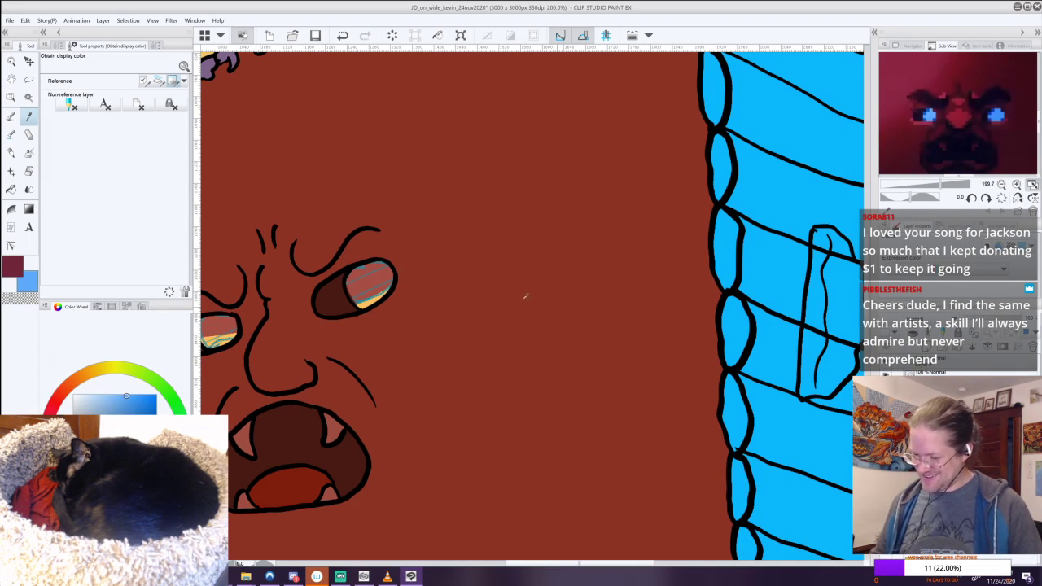
key("b")
mouse_move(379, 267)
left_mouse_down()
mouse_move(350, 284)
mouse_move(358, 301)
mouse_move(381, 290)
mouse_move(381, 265)
mouse_move(368, 295)
mouse_move(577, 196)
mouse_move(600, 175)
left_mouse_up()
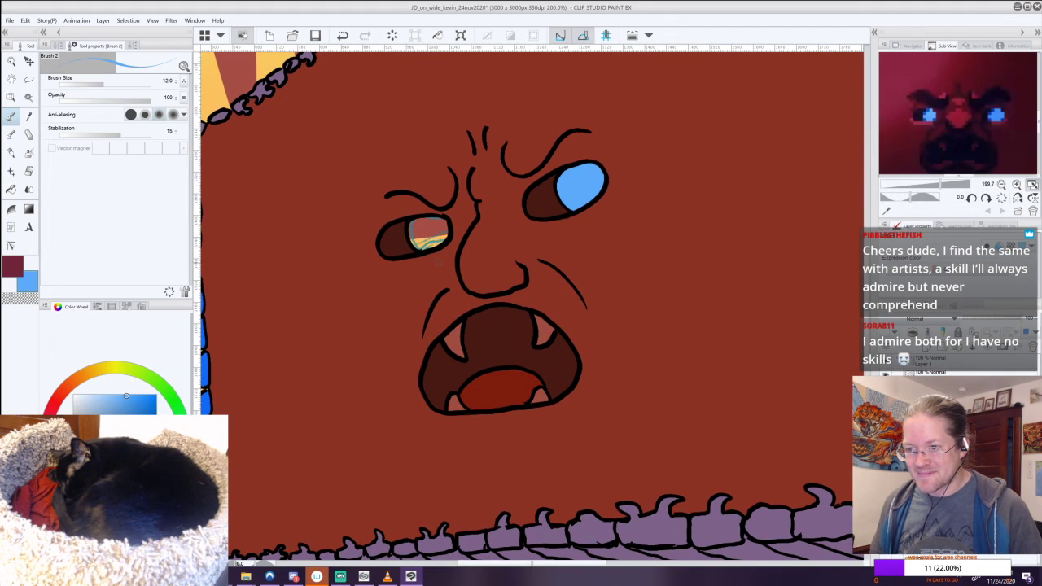
mouse_move(446, 218)
left_mouse_down()
mouse_move(413, 223)
mouse_move(415, 246)
mouse_move(444, 238)
mouse_move(445, 222)
mouse_move(423, 239)
mouse_move(434, 232)
left_mouse_up()
Sample the brownish red beside the nose and auto-select the block's front face.
left_click(460, 213, "alt")
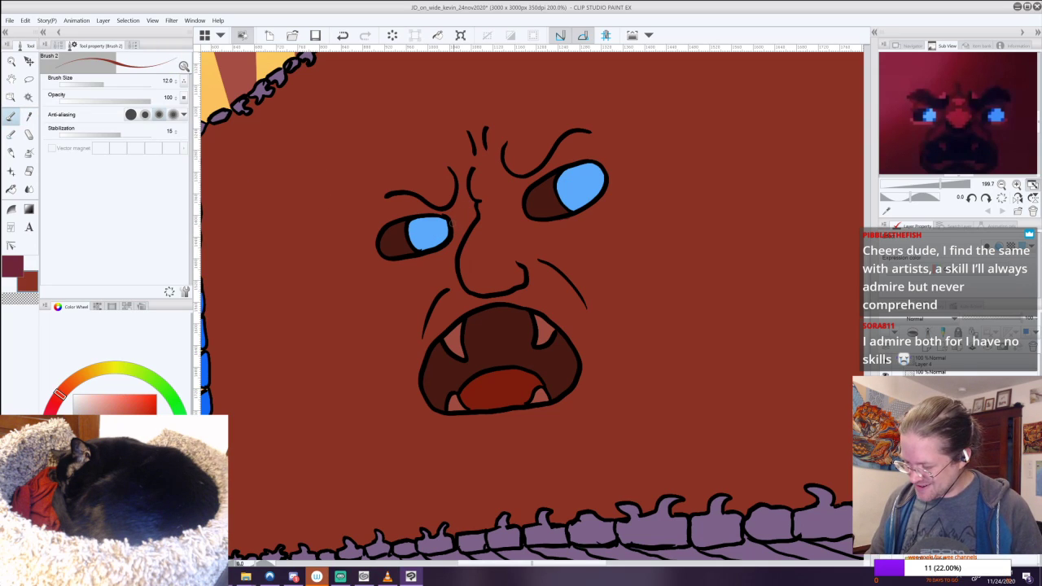
left_click_drag(629, 297, 388, 353)
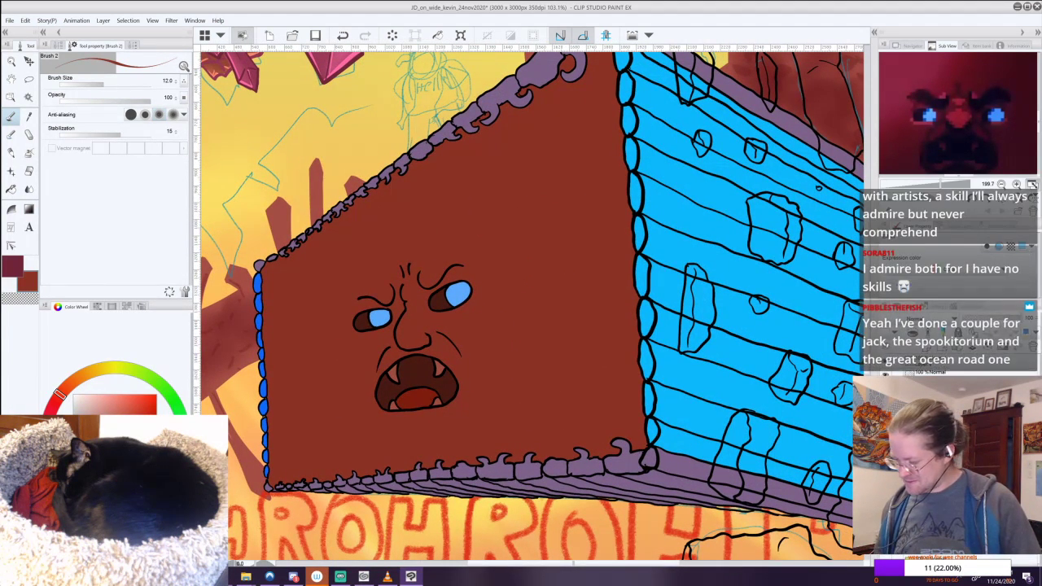
key("i")
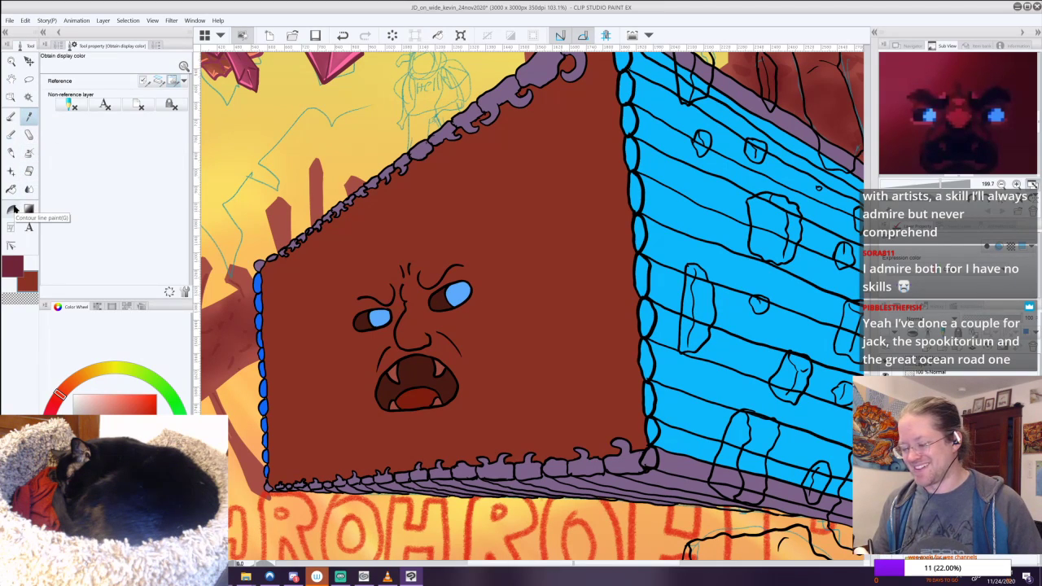
left_click(29, 97)
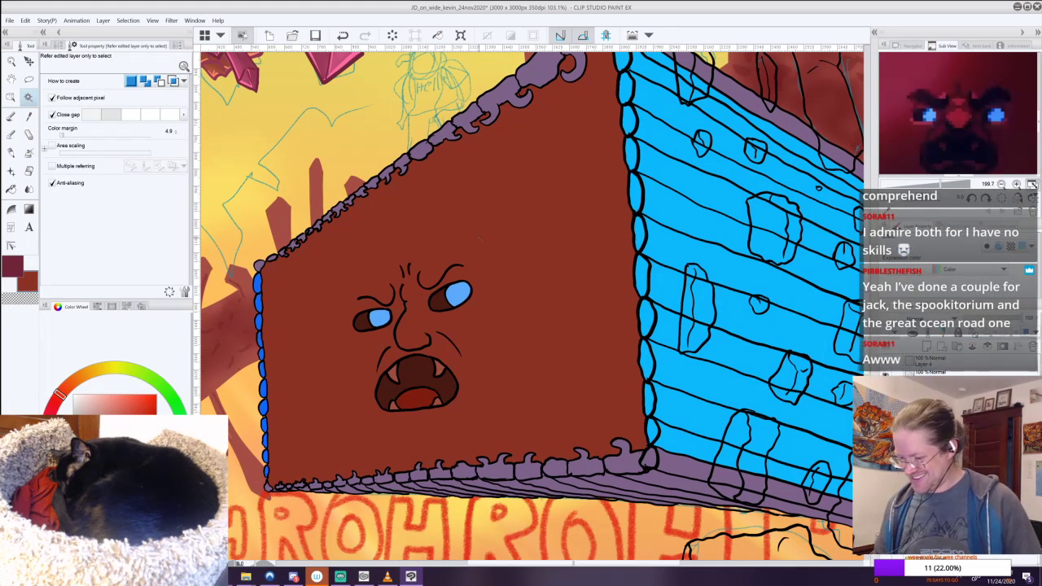
left_click(477, 233)
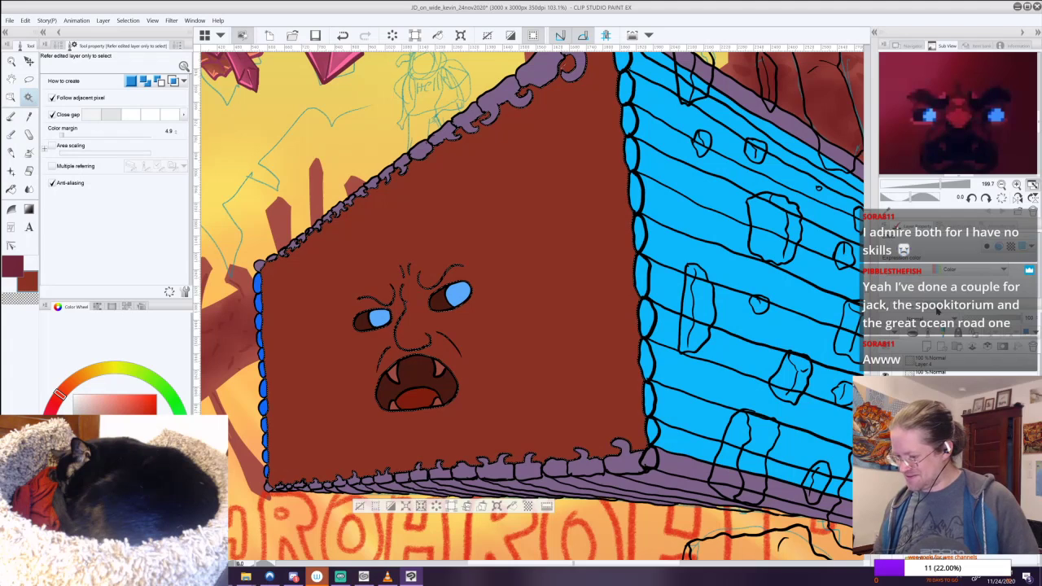
Set the active layer's blending mode to Multiply.
scroll(585, 328, "down", 1)
left_click_drag(664, 326, 568, 303)
scroll(567, 303, "down", 3)
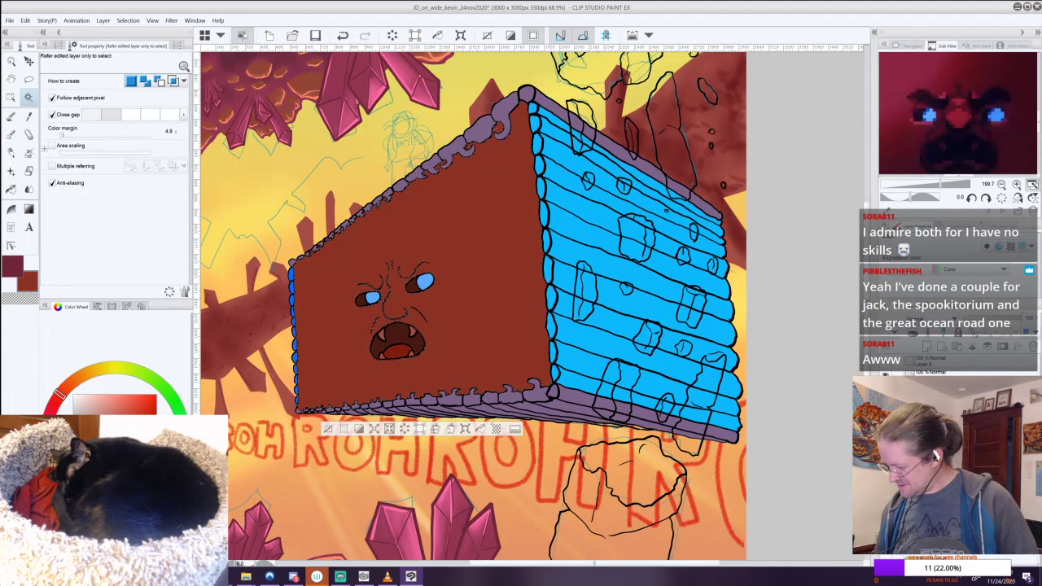
left_click(932, 321)
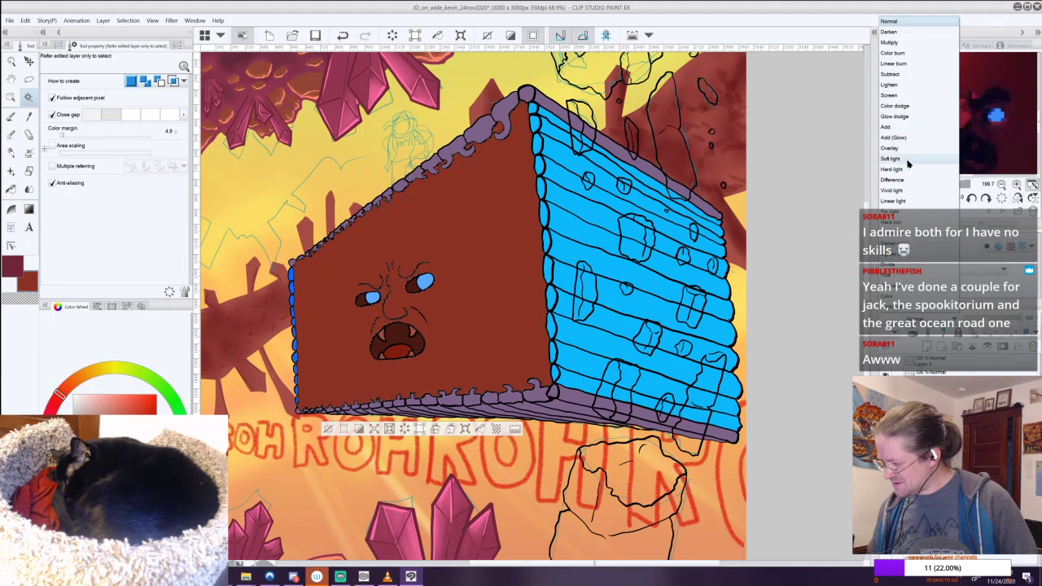
left_click(897, 43)
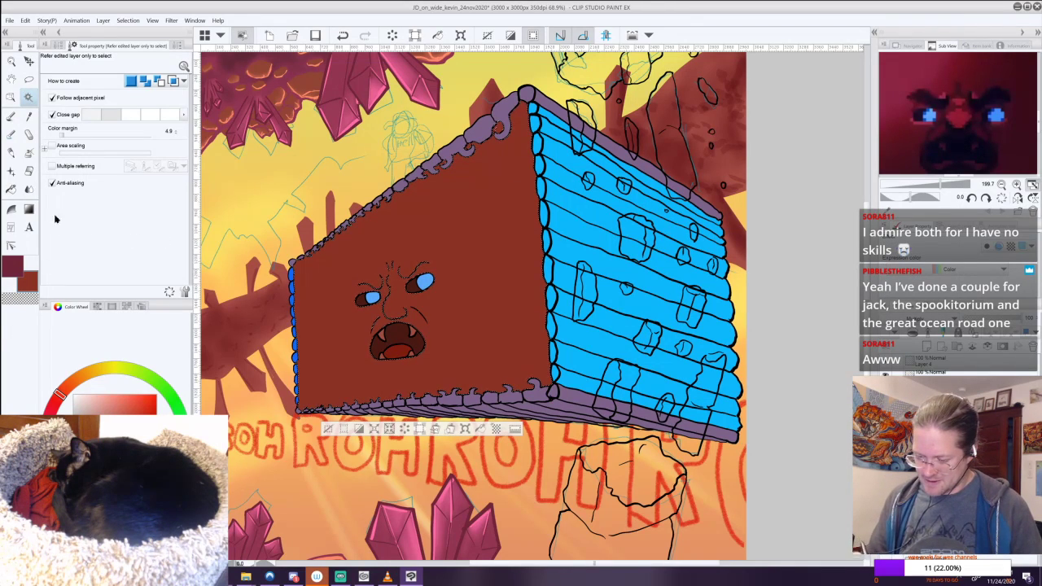
Make the front face's brownish red the main colour by sampling it from the block.
left_click(13, 265)
key("i")
left_click(477, 241)
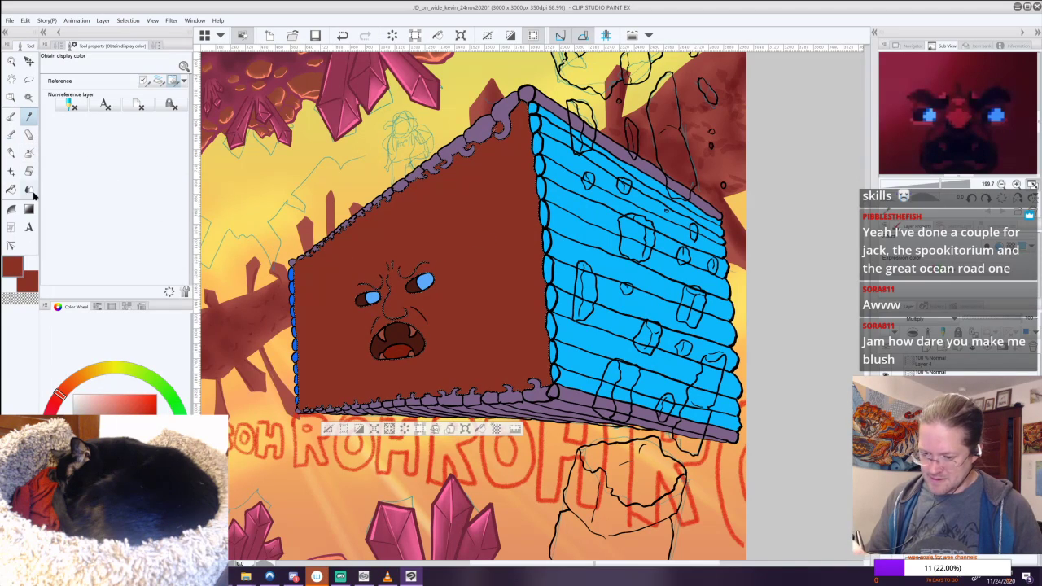
Shade the block's front face with a Foreground to transparent gradient that darkens toward the lower corner beside the blue side.
left_click(29, 209)
left_click(59, 45)
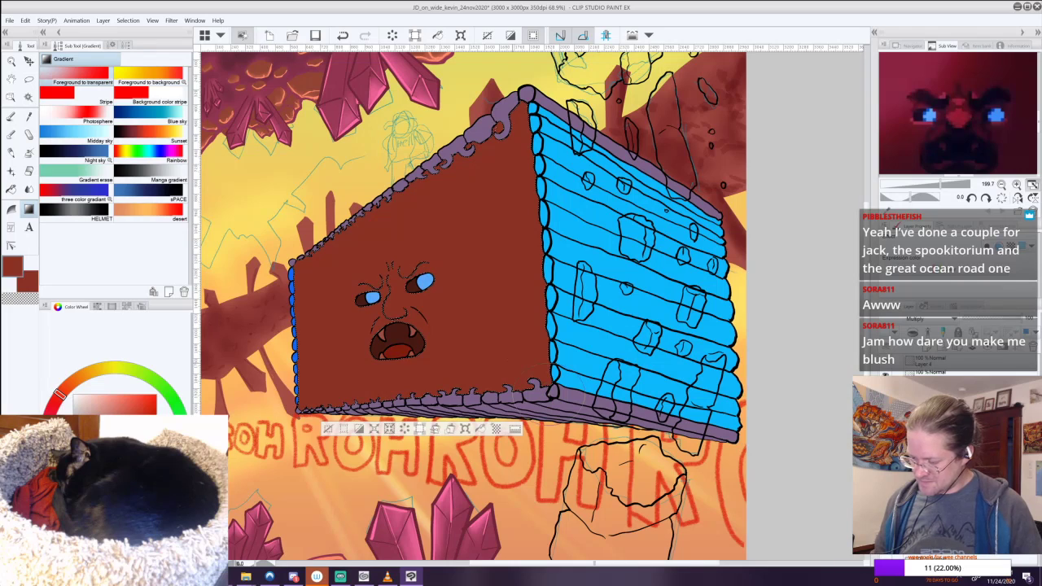
left_click_drag(431, 268, 546, 366)
key("ctrl+z")
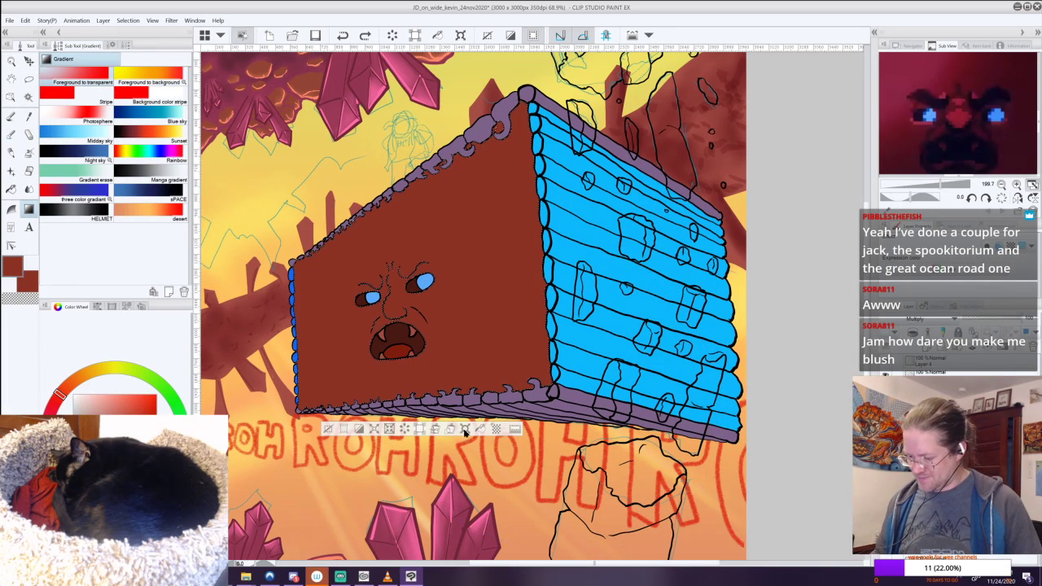
left_click(112, 45)
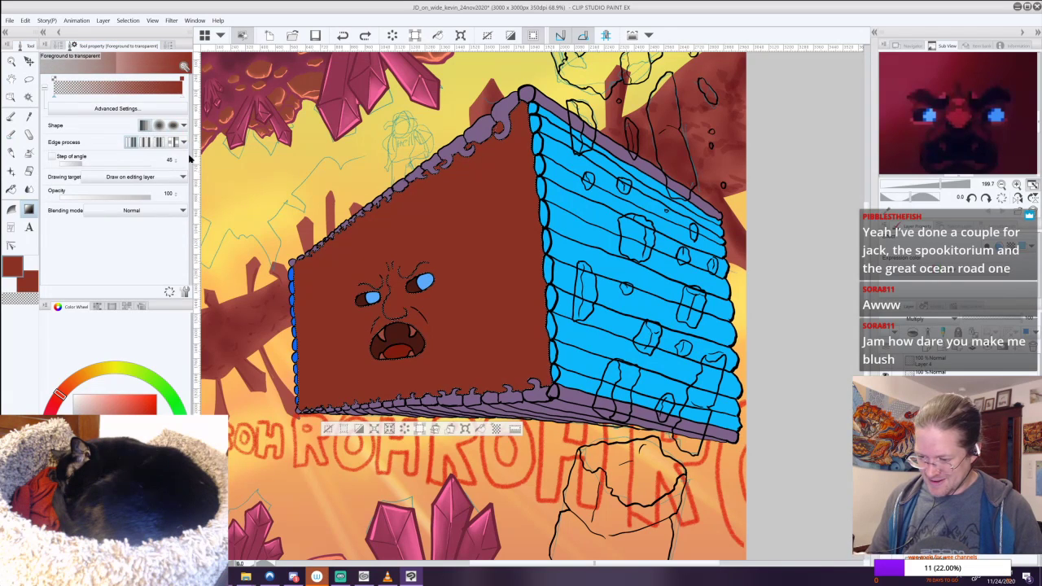
key("ctrl+y")
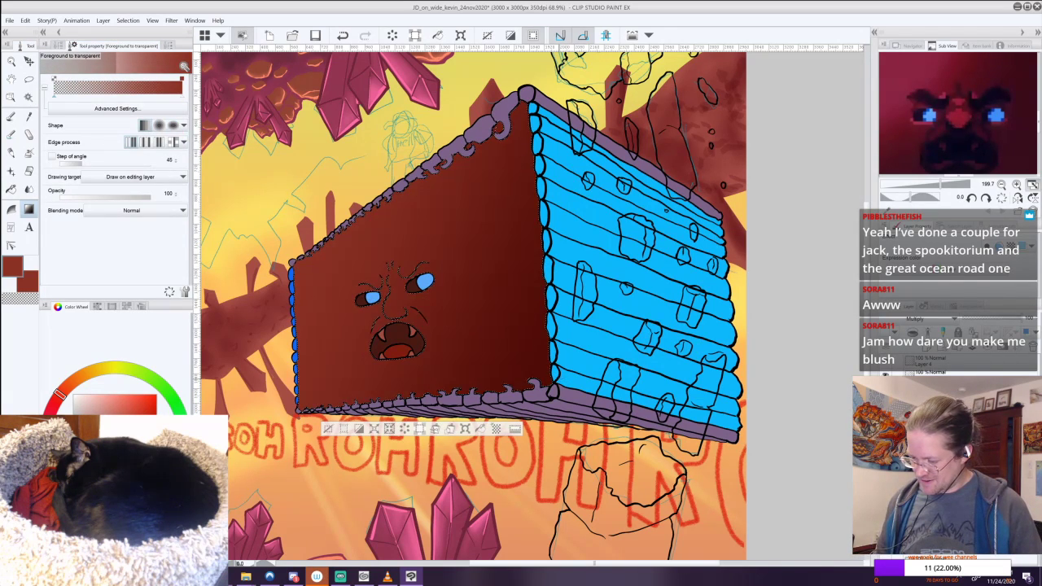
key("ctrl+z")
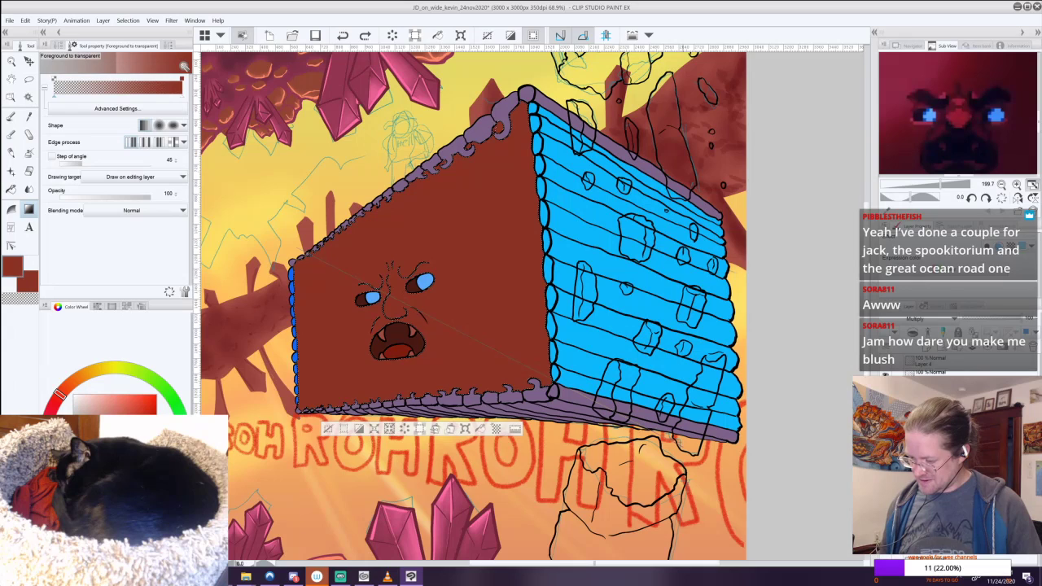
key("ctrl+y")
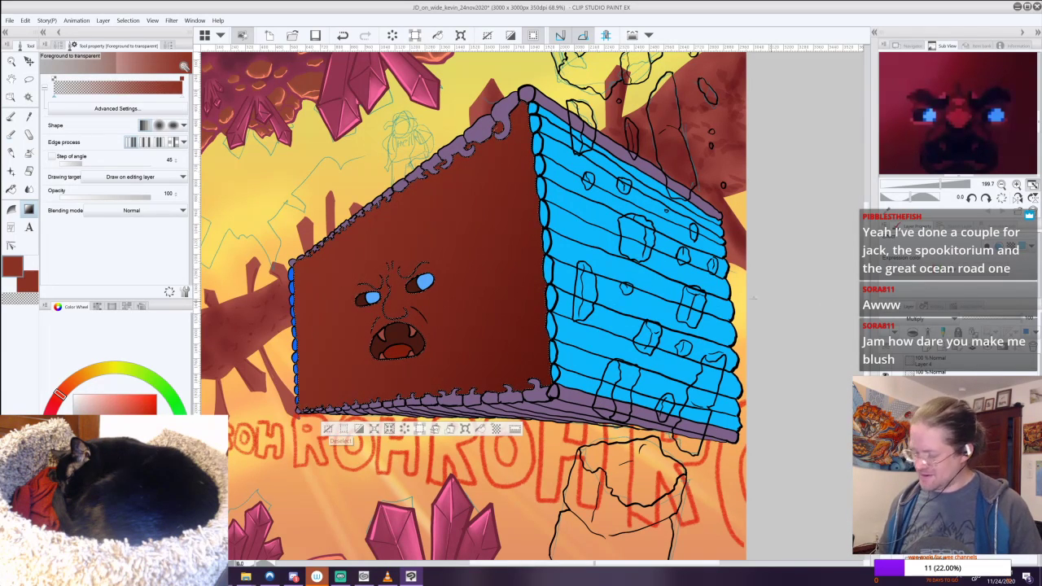
Brush soft dark shading around both eyes with the Paint and apply brush at size 41.3.
left_click(11, 134)
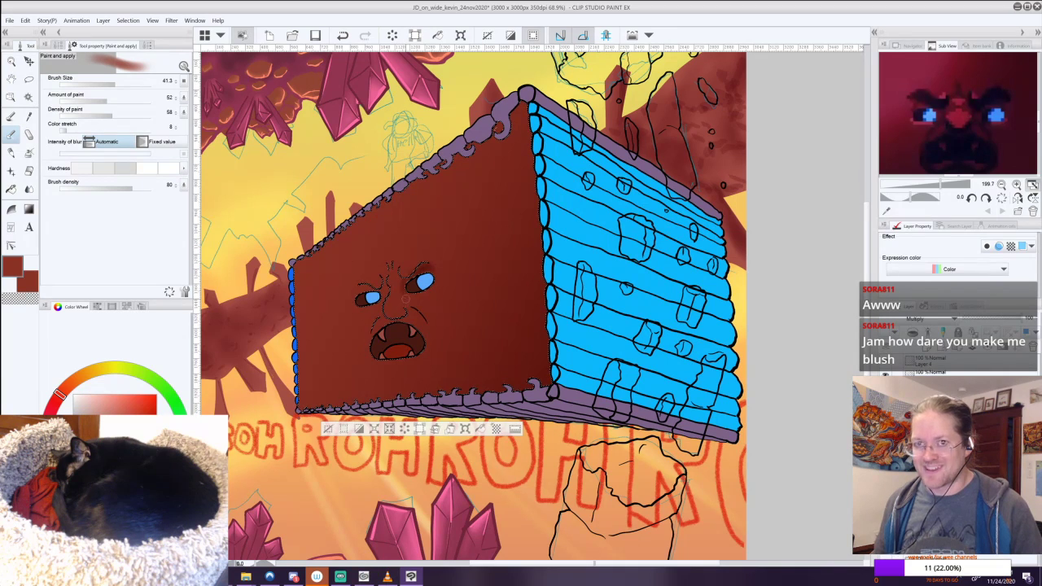
key("ctrl+z")
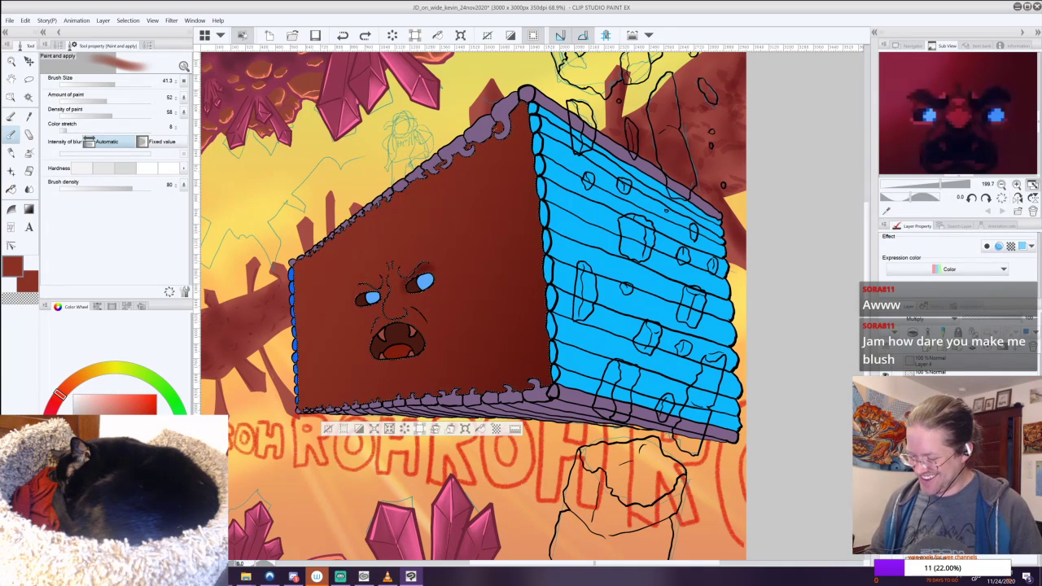
scroll(451, 289, "up", 3)
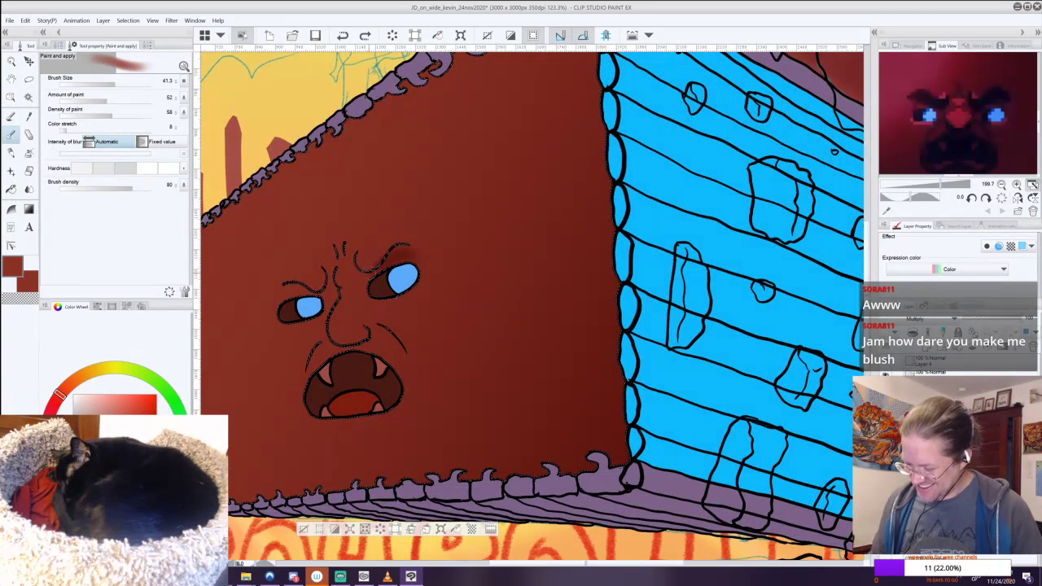
left_click_drag(388, 259, 406, 254)
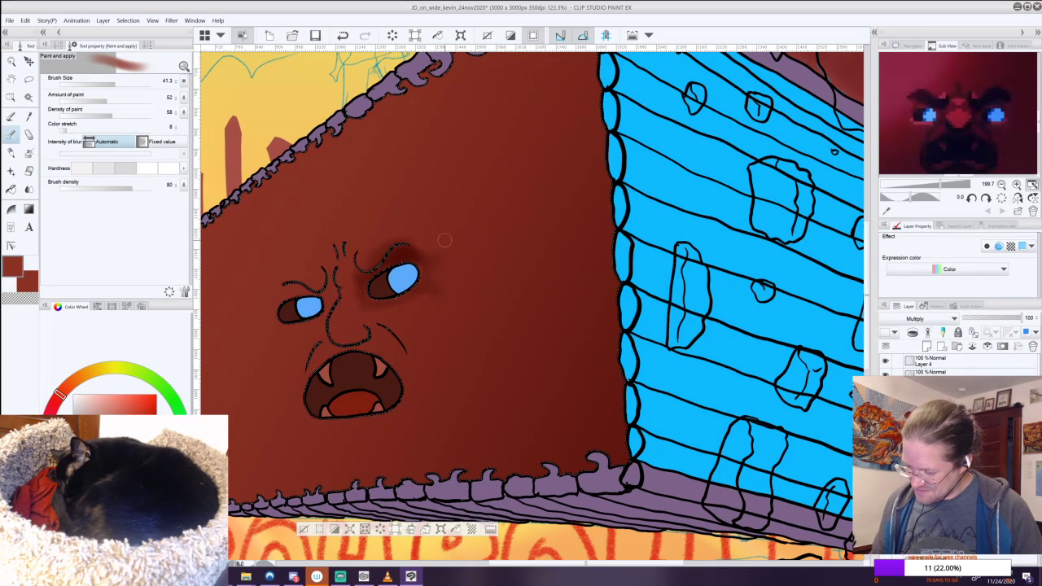
mouse_move(328, 299)
left_mouse_down()
mouse_move(293, 298)
mouse_move(295, 289)
mouse_move(288, 308)
mouse_move(291, 292)
mouse_move(280, 299)
mouse_move(295, 291)
mouse_move(278, 307)
mouse_move(293, 287)
mouse_move(291, 307)
mouse_move(328, 298)
mouse_move(296, 327)
mouse_move(274, 312)
mouse_move(283, 318)
mouse_move(274, 312)
mouse_move(309, 288)
left_mouse_up()
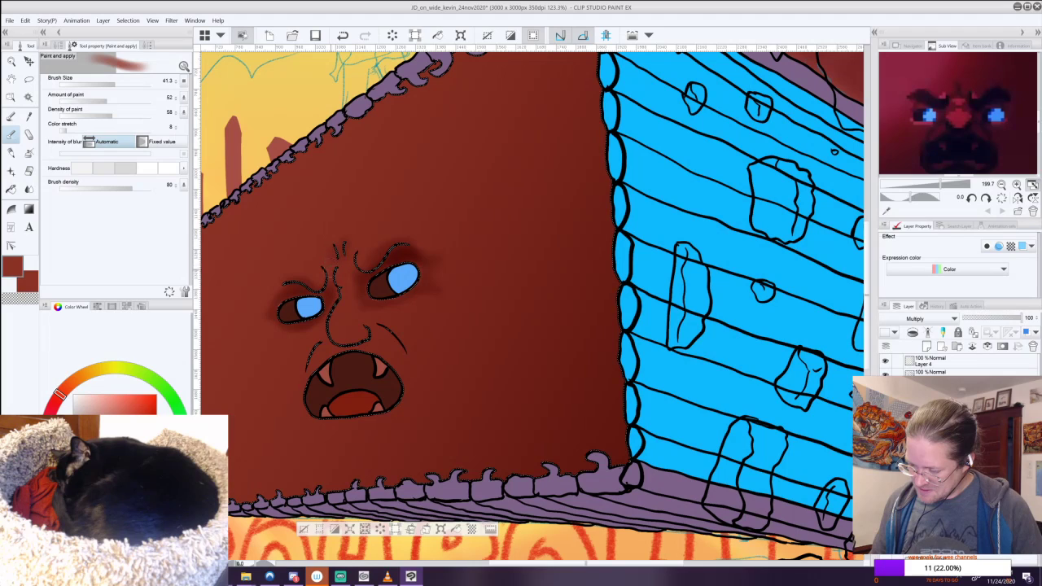
Brush soft shadows along the nose, around the cheek creases and below the mouth.
mouse_move(334, 301)
left_mouse_down()
mouse_move(313, 360)
mouse_move(321, 347)
mouse_move(383, 348)
mouse_move(380, 331)
mouse_move(401, 358)
mouse_move(401, 319)
mouse_move(377, 326)
mouse_move(401, 353)
mouse_move(371, 327)
left_mouse_up()
mouse_move(358, 289)
left_mouse_down()
mouse_move(354, 317)
mouse_move(333, 341)
mouse_move(348, 342)
mouse_move(336, 339)
left_mouse_up()
left_click_drag(342, 432, 387, 426)
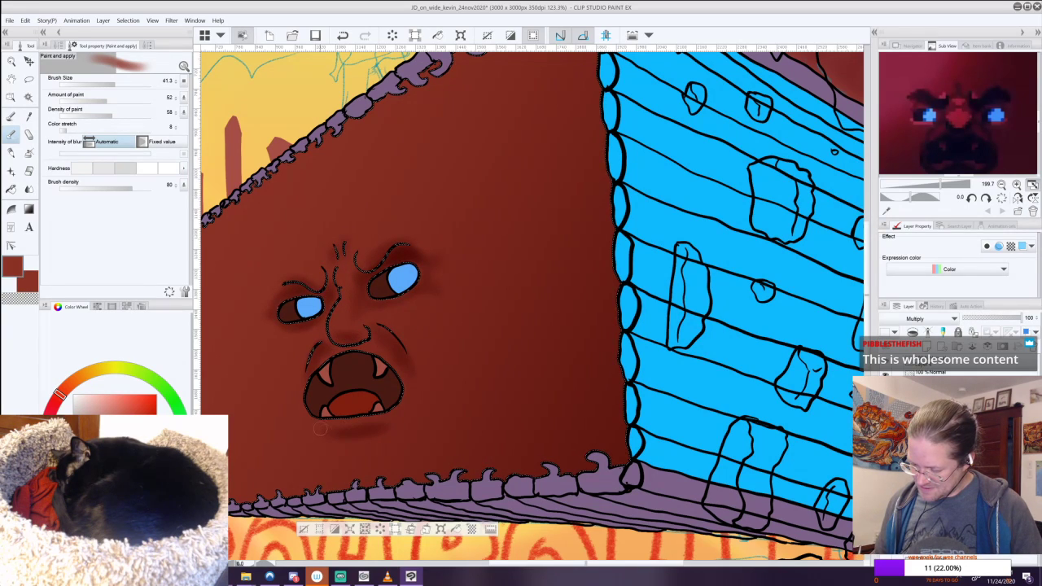
left_click_drag(314, 366, 323, 347)
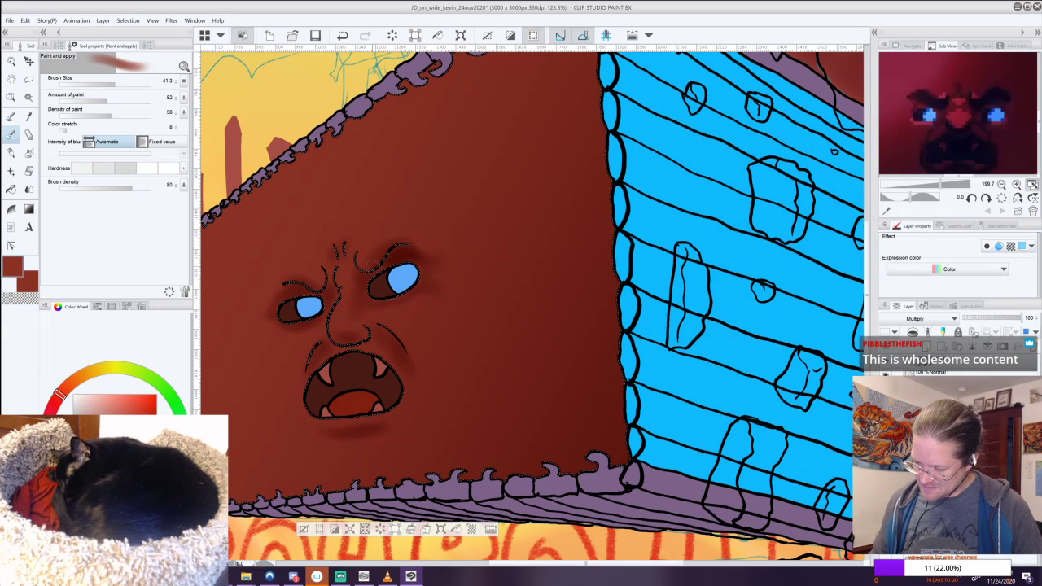
Reduce the brush size to 14.8 and deepen the creases around the eyes, nose and mouth.
left_click(112, 84)
left_click_drag(111, 84, 105, 83)
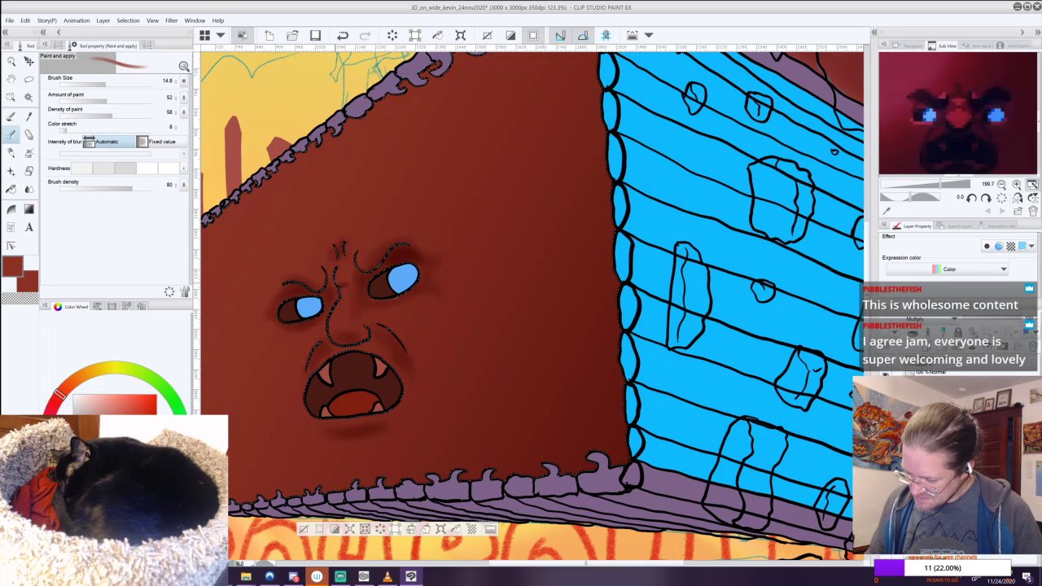
left_click_drag(324, 289, 324, 292)
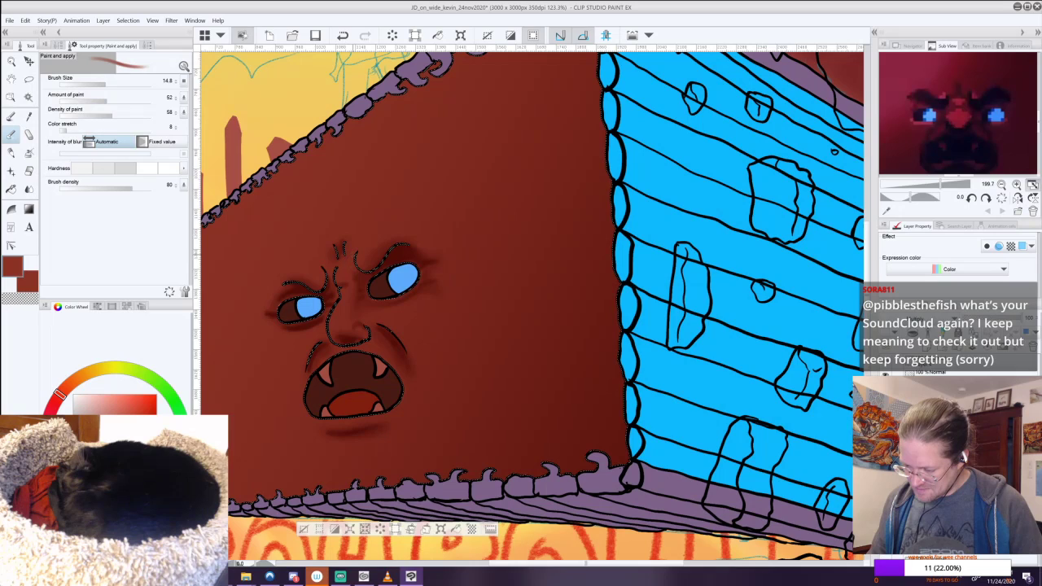
Paint fine purple shadow wrinkles on the face with amount of paint 36 and brush size 10.1.
mouse_move(59, 395)
left_mouse_down()
mouse_move(88, 378)
mouse_move(169, 480)
mouse_move(75, 487)
mouse_move(60, 472)
left_mouse_up()
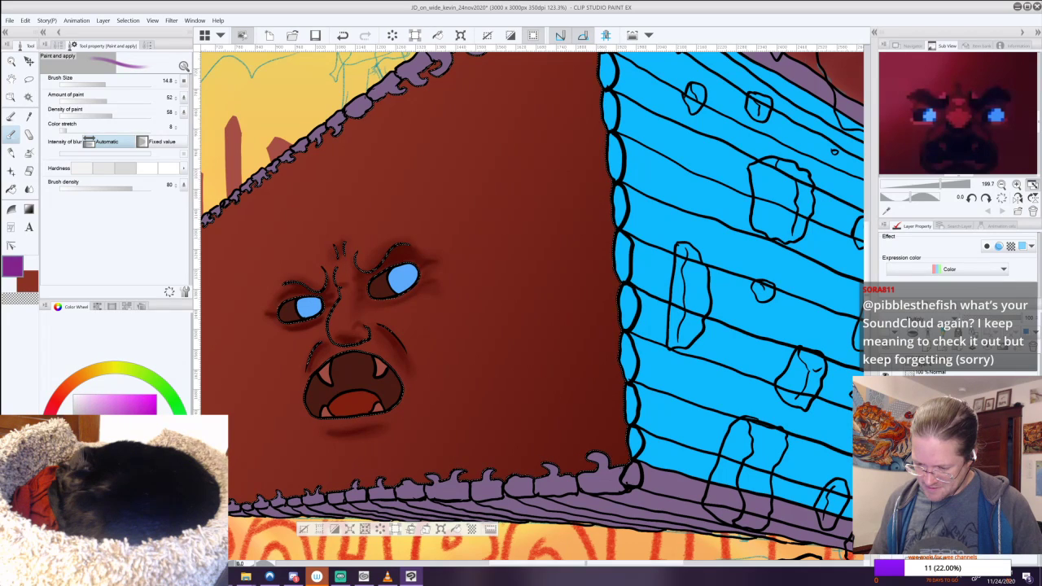
left_click_drag(107, 100, 93, 100)
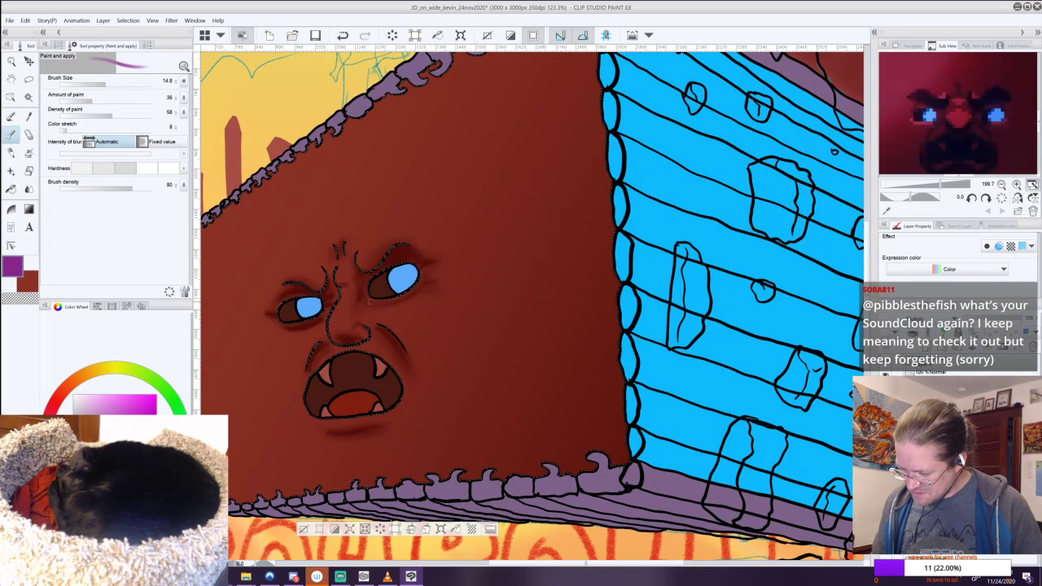
left_click(101, 81)
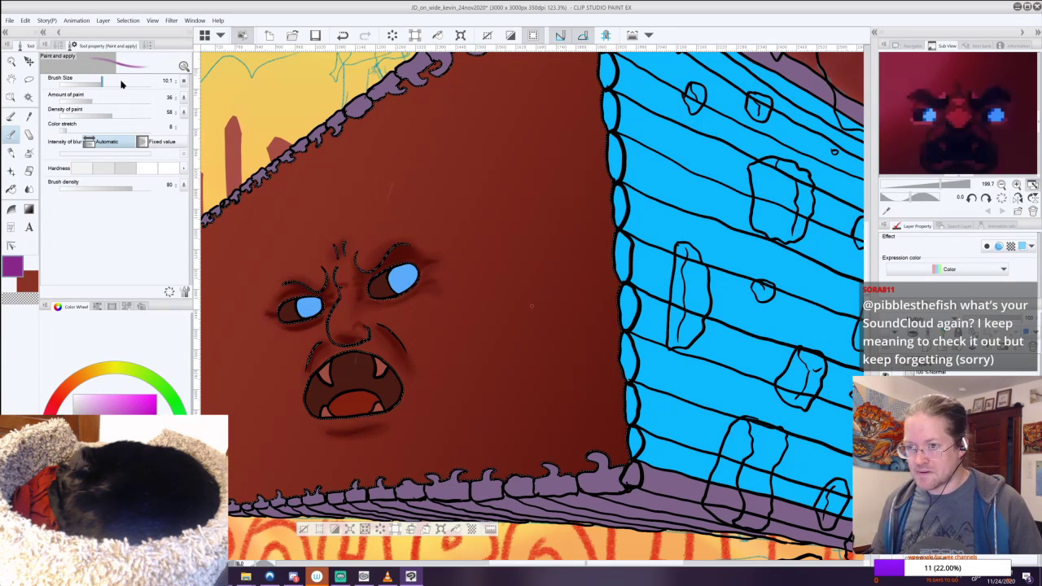
scroll(369, 282, "up", 1)
left_click_drag(531, 306, 510, 272)
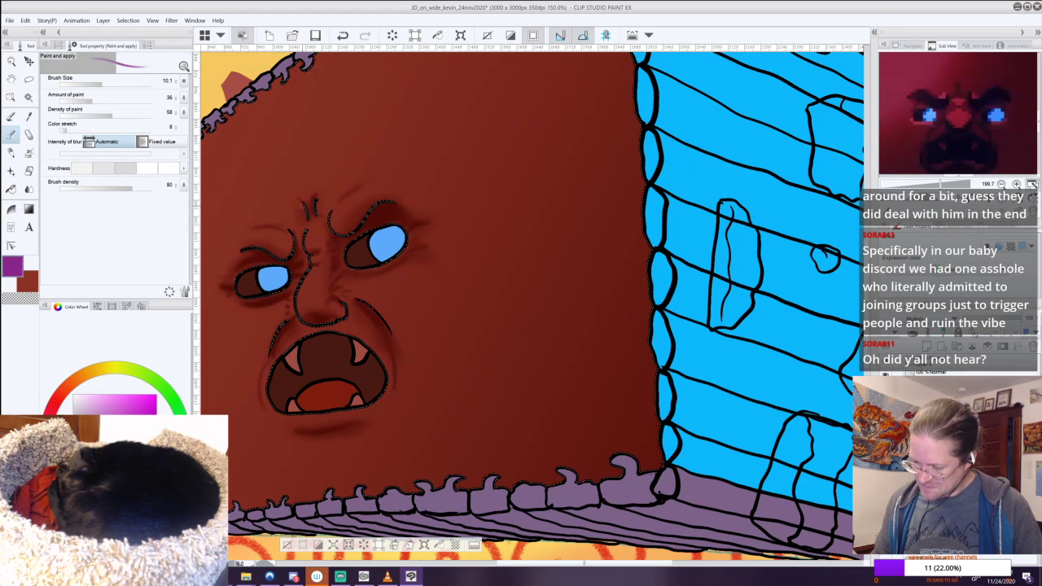
Set the layer's blending mode to Add.
key("ctrl+0")
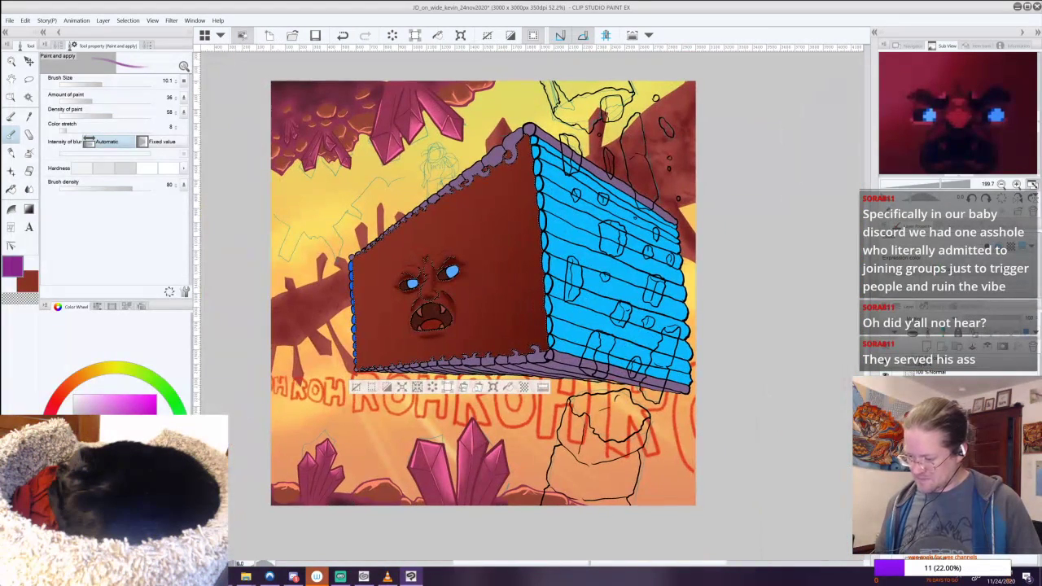
left_click(936, 318)
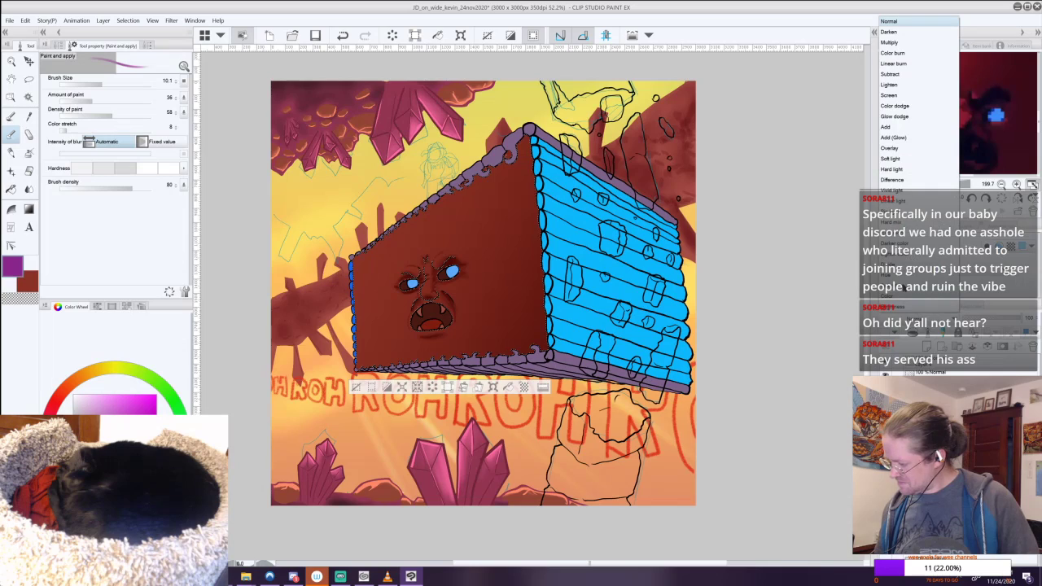
left_click(890, 128)
Sample the front face's reddish brown and shift its hue to an orange-brown for the highlights.
key("alt")
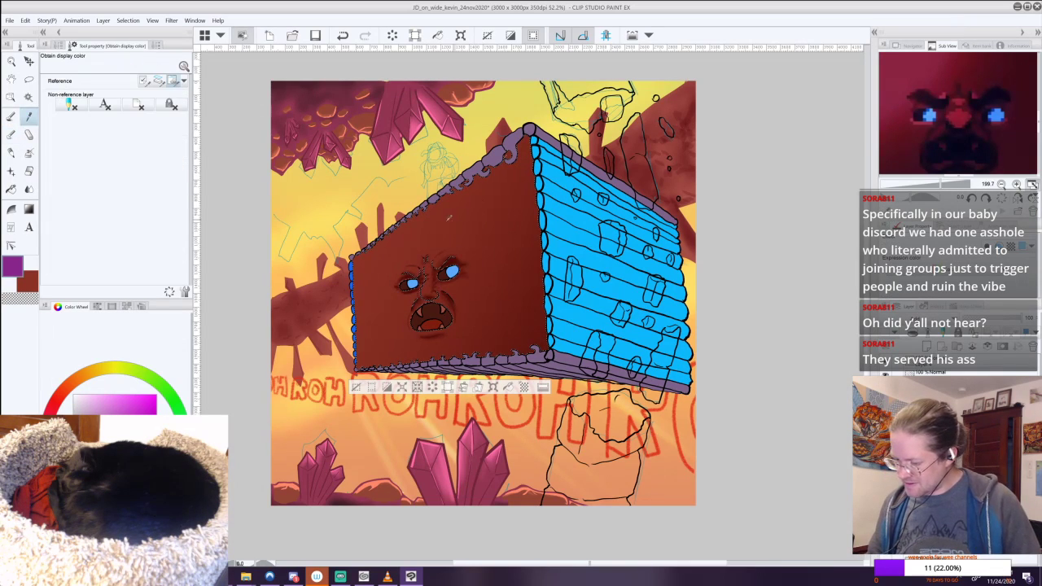
left_click(368, 257)
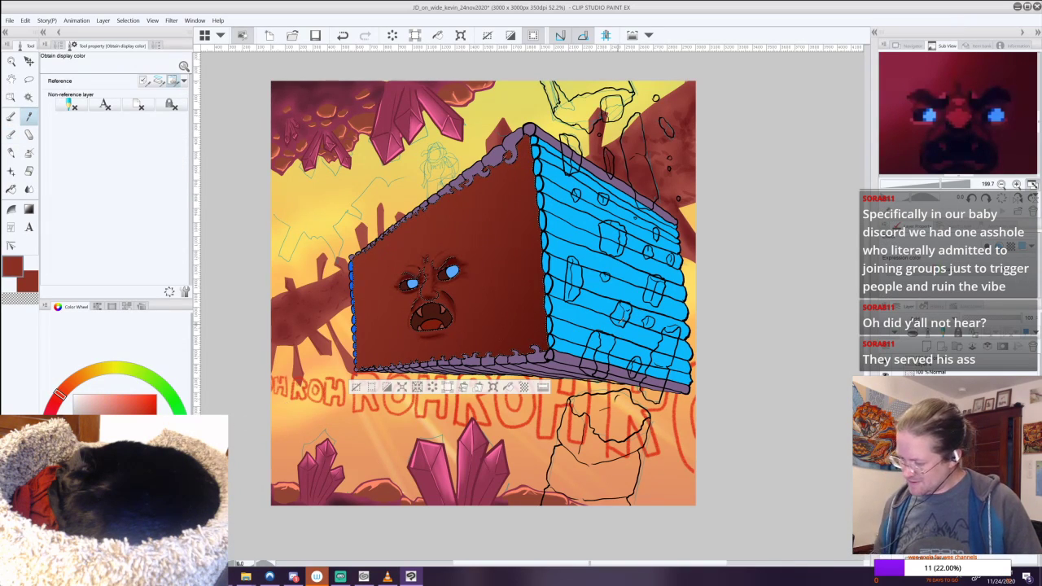
scroll(445, 272, "up", 2)
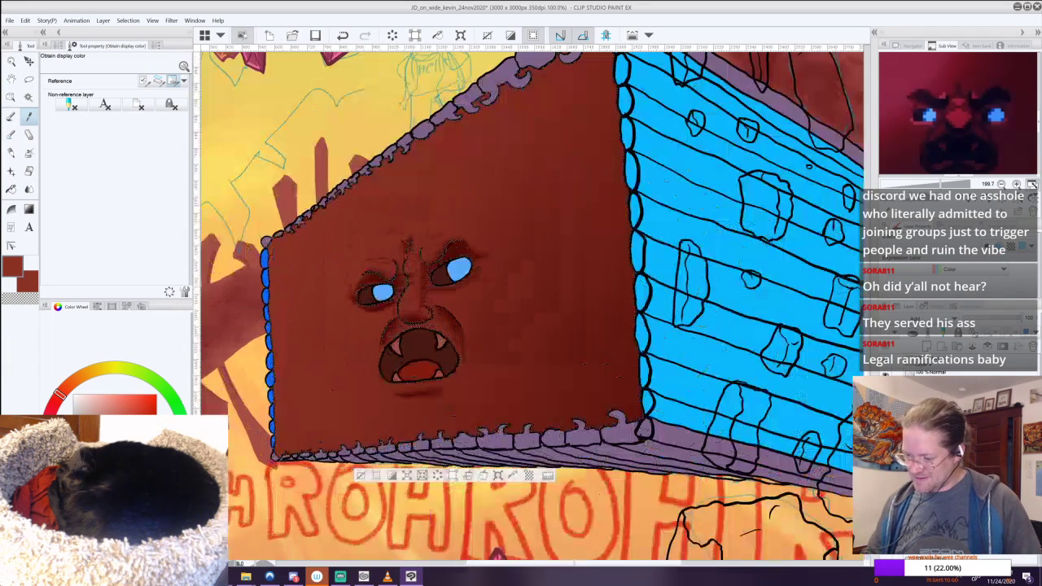
mouse_move(65, 396)
left_mouse_down()
mouse_move(92, 372)
mouse_move(80, 376)
left_mouse_up()
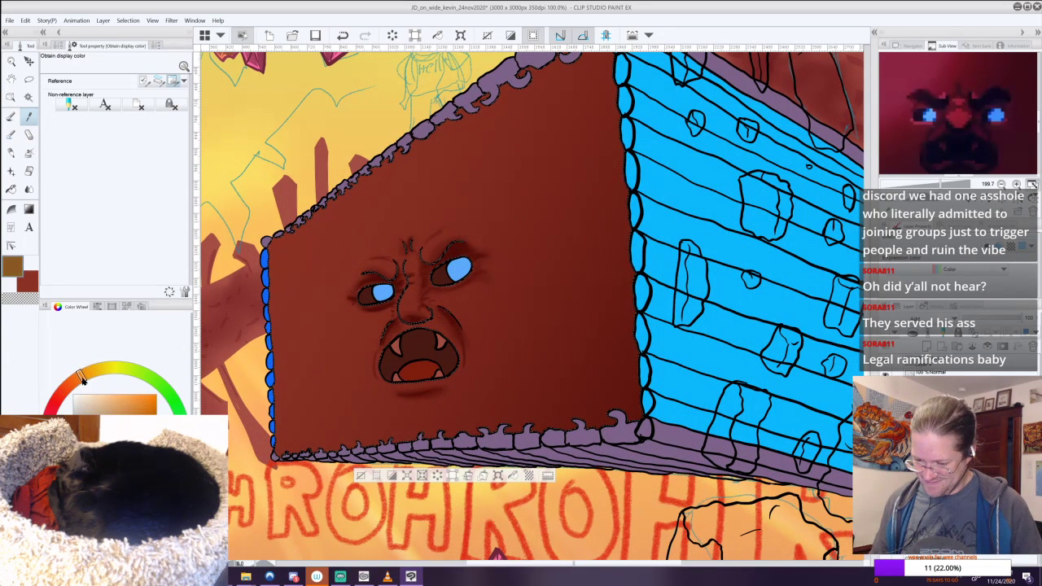
Set the Paint and apply brush to size 15.7 and highlight the forehead wrinkles and the brow nearer the blue side.
left_click(11, 135)
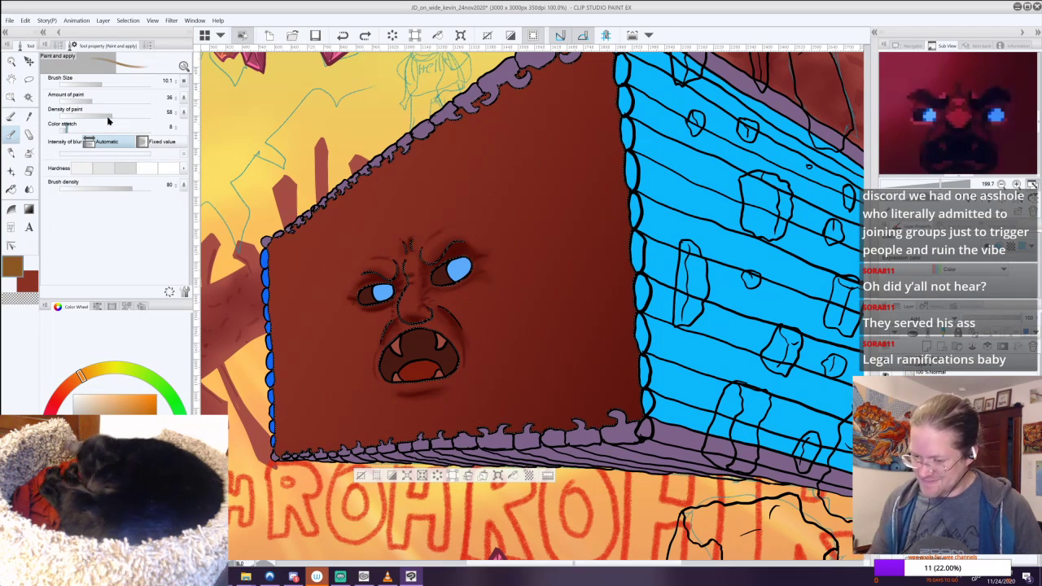
left_click_drag(102, 84, 106, 85)
scroll(445, 268, "up", 5)
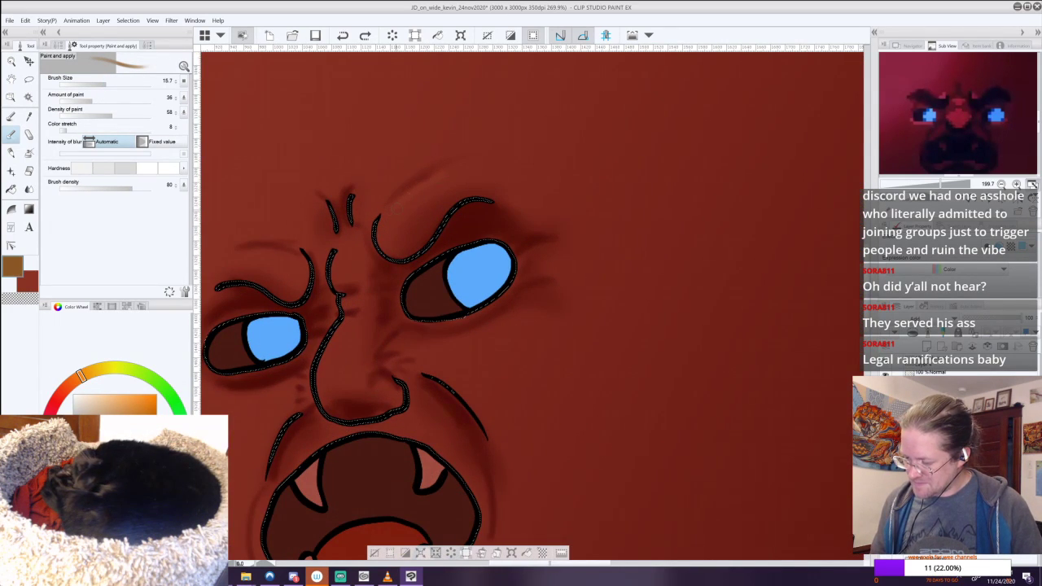
left_click_drag(431, 177, 487, 167)
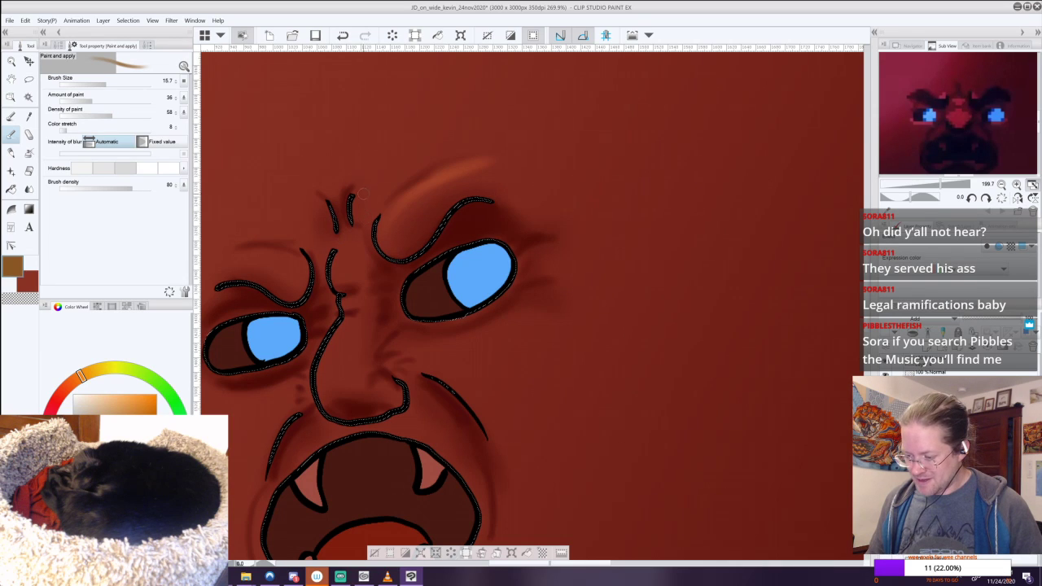
mouse_move(365, 180)
left_mouse_down()
mouse_move(317, 192)
mouse_move(324, 213)
mouse_move(295, 193)
left_mouse_up()
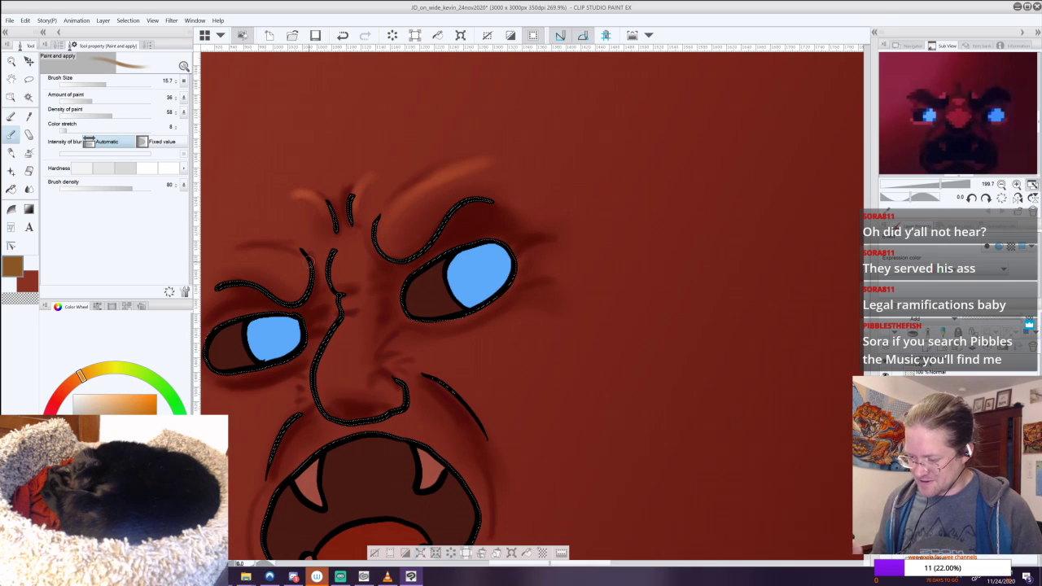
left_click_drag(403, 212, 438, 177)
Paint orange highlights on the bridge and ridge of the nose.
left_click_drag(336, 254, 348, 256)
left_click(350, 256)
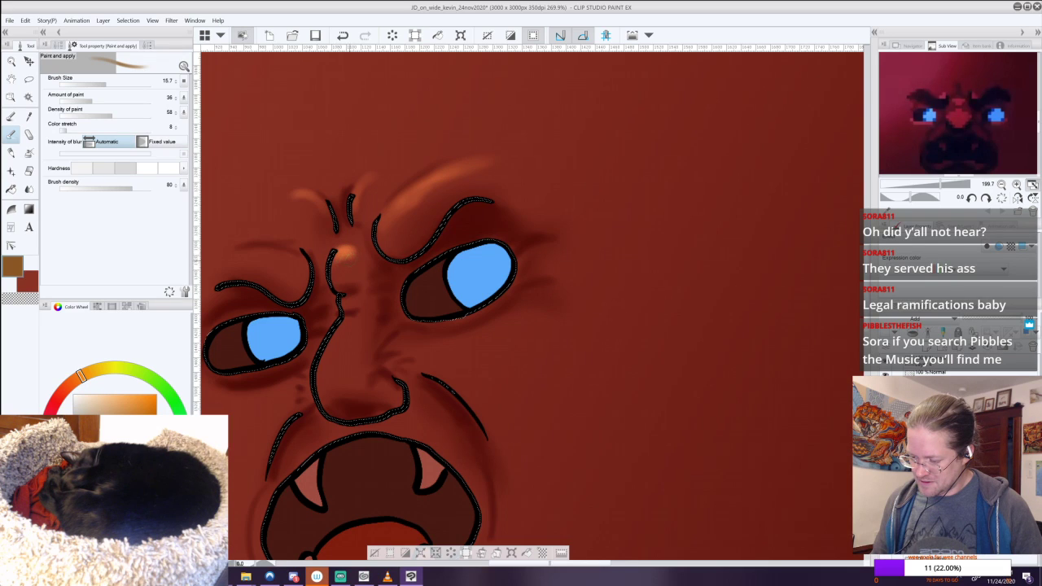
left_click_drag(343, 294, 331, 363)
mouse_move(344, 333)
left_mouse_down()
mouse_move(337, 360)
mouse_move(357, 363)
mouse_move(348, 364)
left_mouse_up()
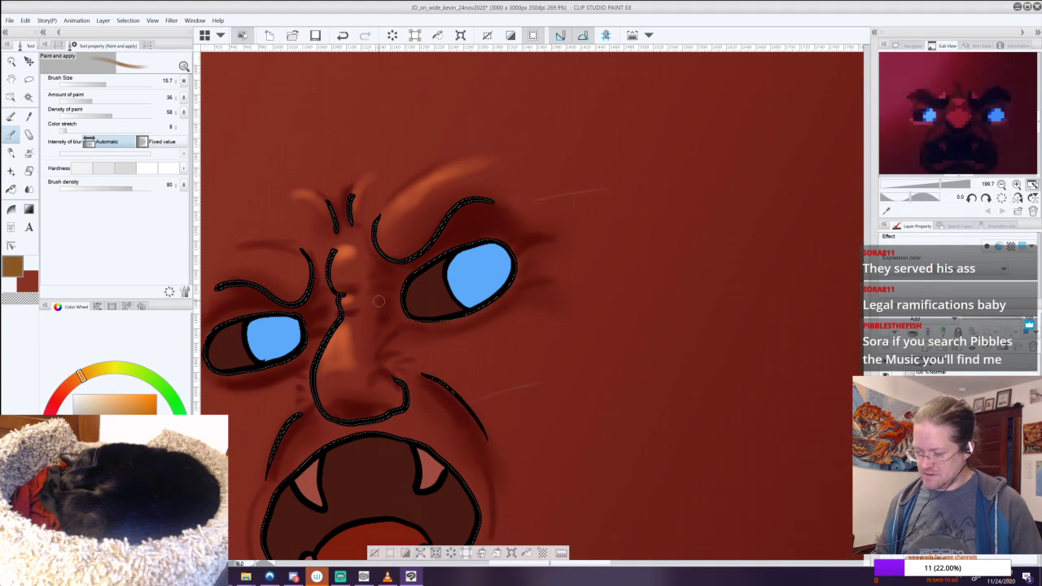
Highlight the brow farther from the blue side and extend the highlights around the outer ends of both brows.
left_click_drag(312, 297, 483, 266)
left_click_drag(451, 217, 412, 218)
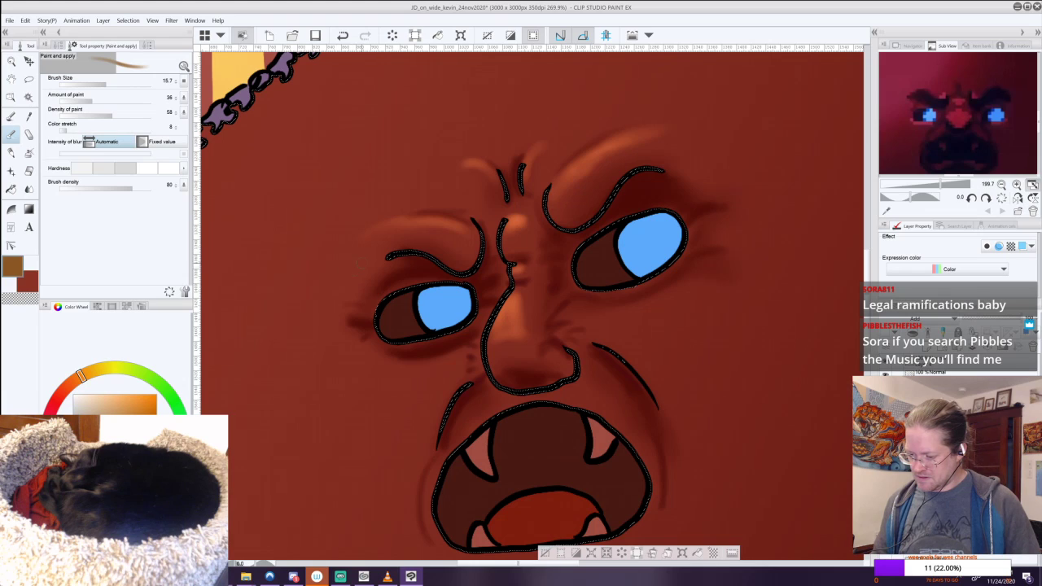
left_click_drag(358, 266, 357, 282)
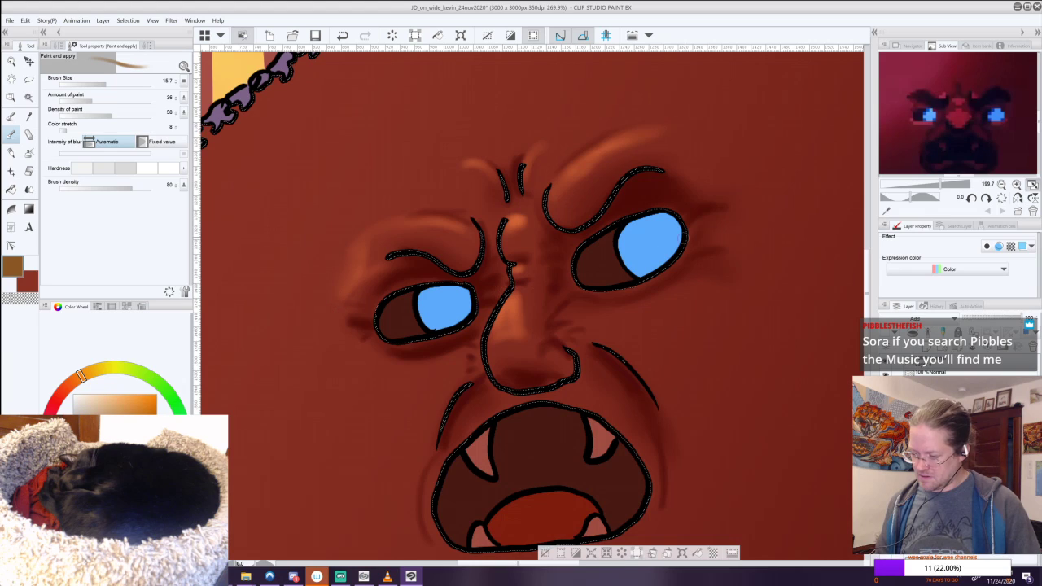
left_click_drag(656, 133, 690, 150)
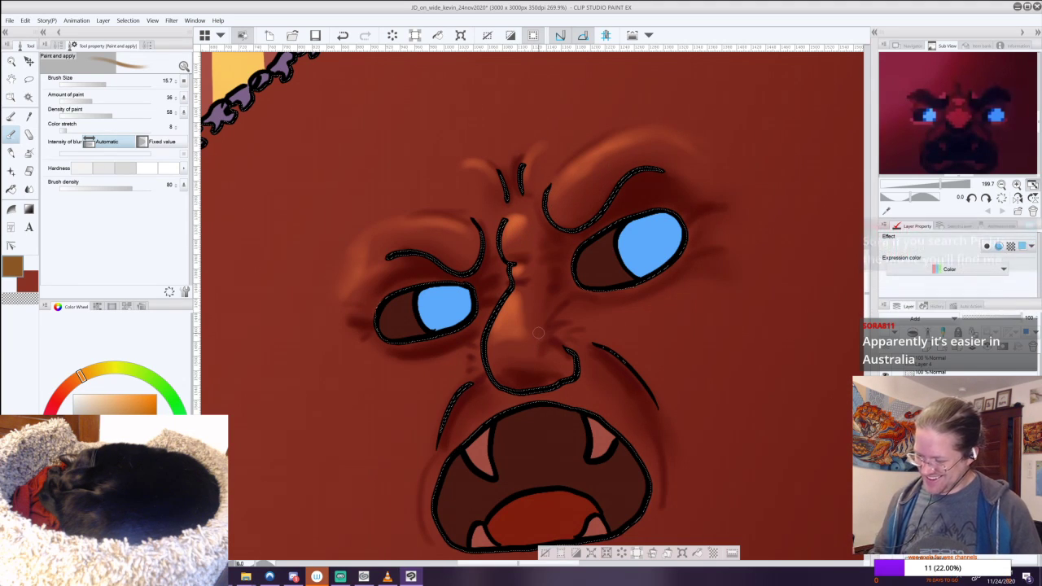
Set the Paint and apply brush to size 32.7 and paint orange highlights on the cheeks below both eyes.
left_click_drag(103, 84, 114, 83)
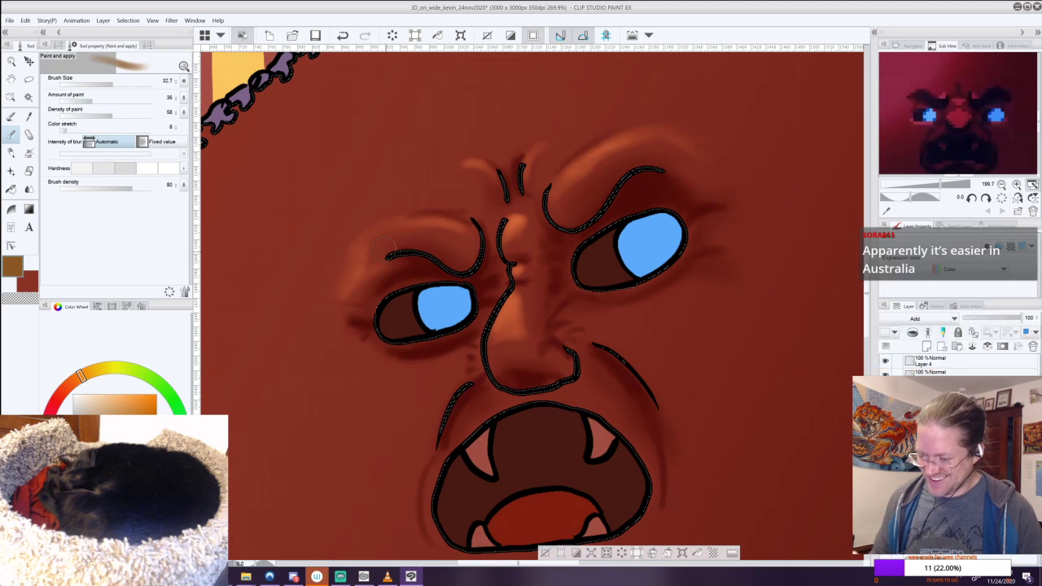
left_click_drag(445, 361, 424, 360)
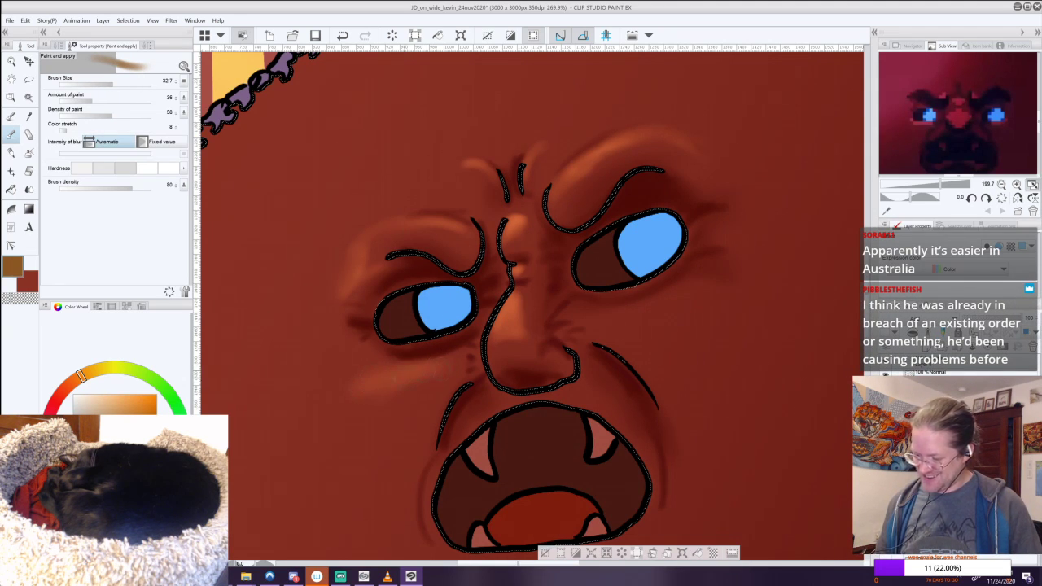
mouse_move(378, 383)
left_mouse_down()
mouse_move(348, 443)
mouse_move(441, 366)
left_mouse_up()
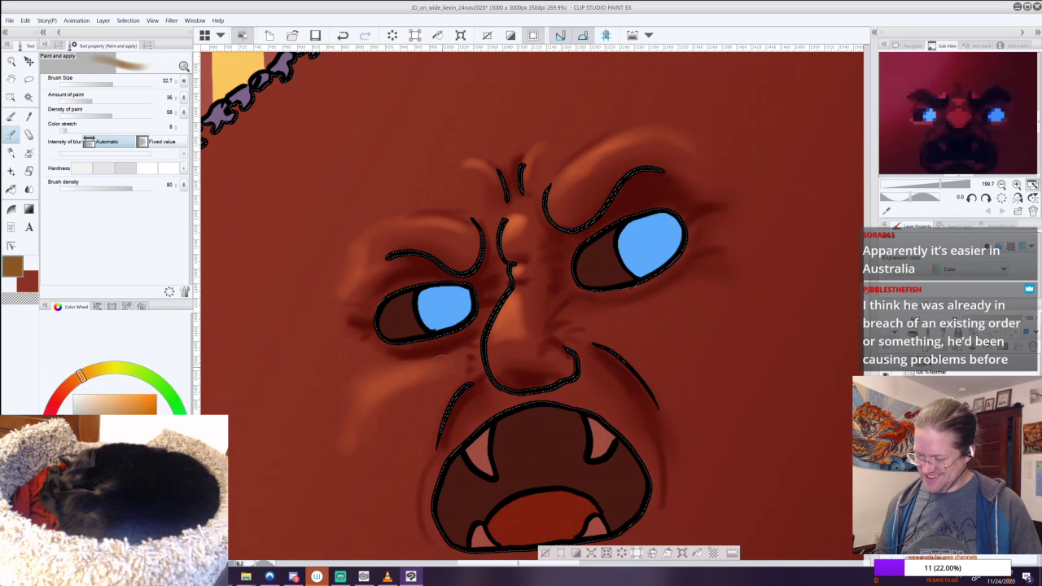
mouse_move(647, 297)
left_mouse_down()
mouse_move(746, 275)
mouse_move(648, 300)
mouse_move(625, 323)
mouse_move(727, 291)
mouse_move(761, 298)
mouse_move(721, 286)
mouse_move(731, 310)
mouse_move(722, 275)
mouse_move(678, 291)
mouse_move(710, 298)
left_mouse_up()
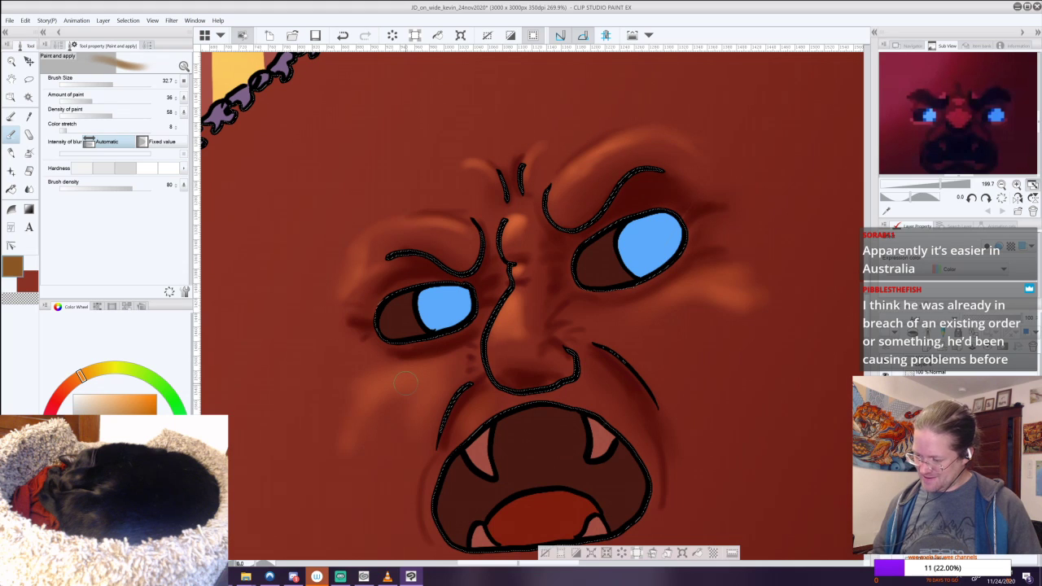
Try an orange-brown foreground-to-transparent gradient across the block's front face on the current layer, and undo it.
scroll(653, 310, "down", 5)
left_click_drag(660, 313, 555, 335)
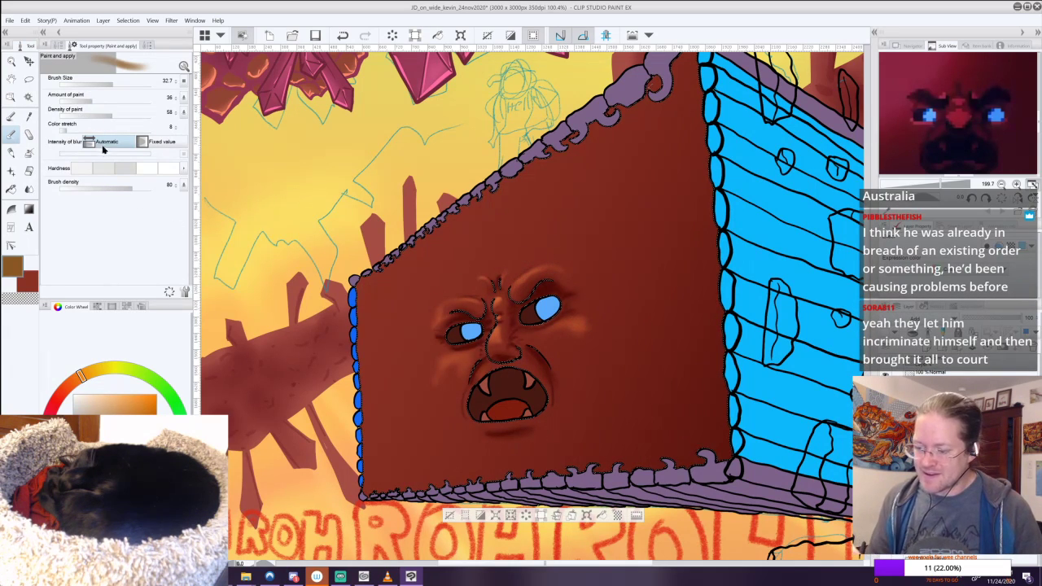
left_click(28, 209)
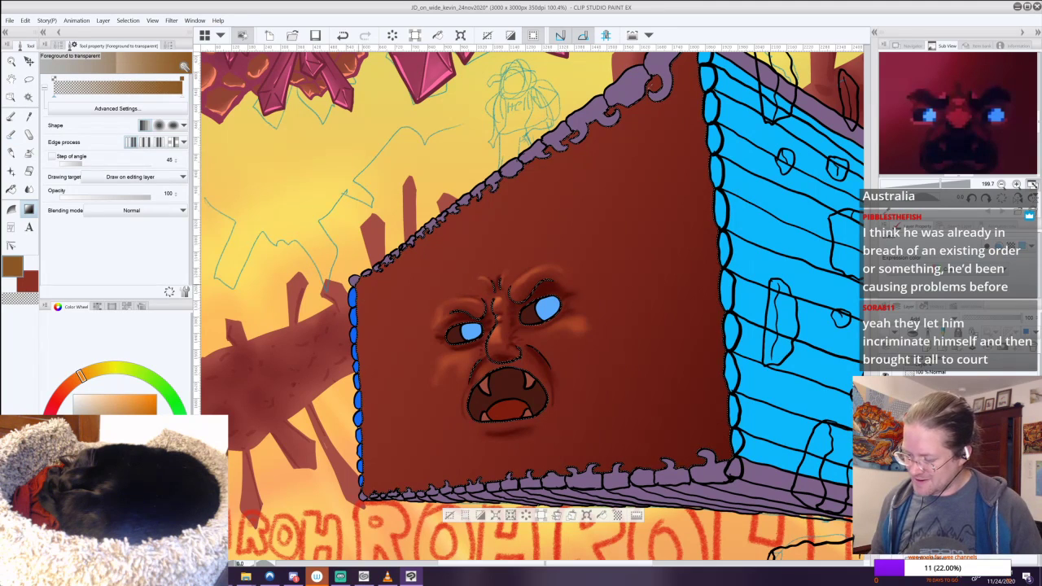
left_click_drag(402, 297, 409, 295)
key("ctrl+z")
left_click_drag(739, 454, 180, 153)
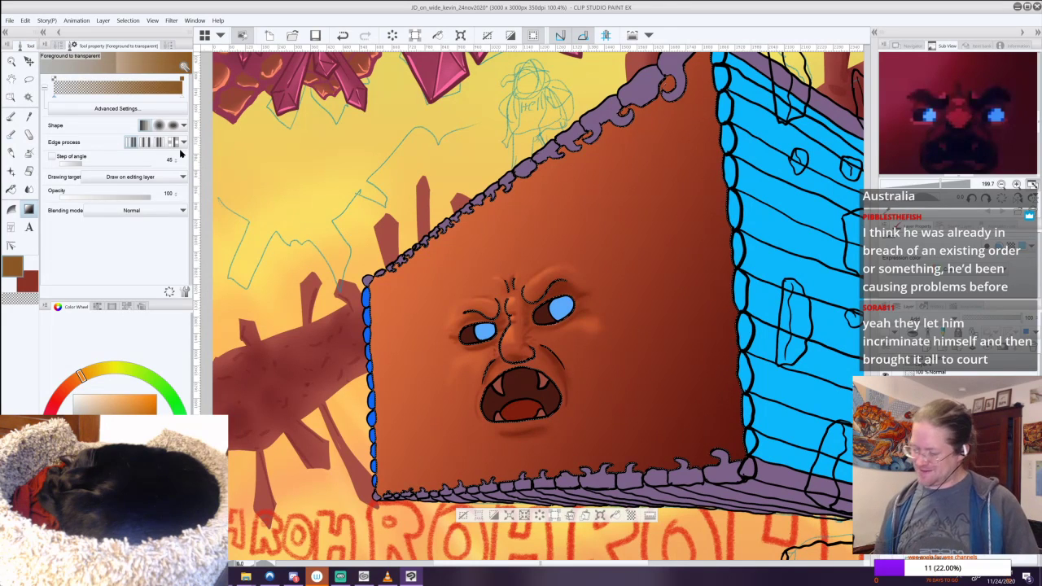
key("ctrl+z")
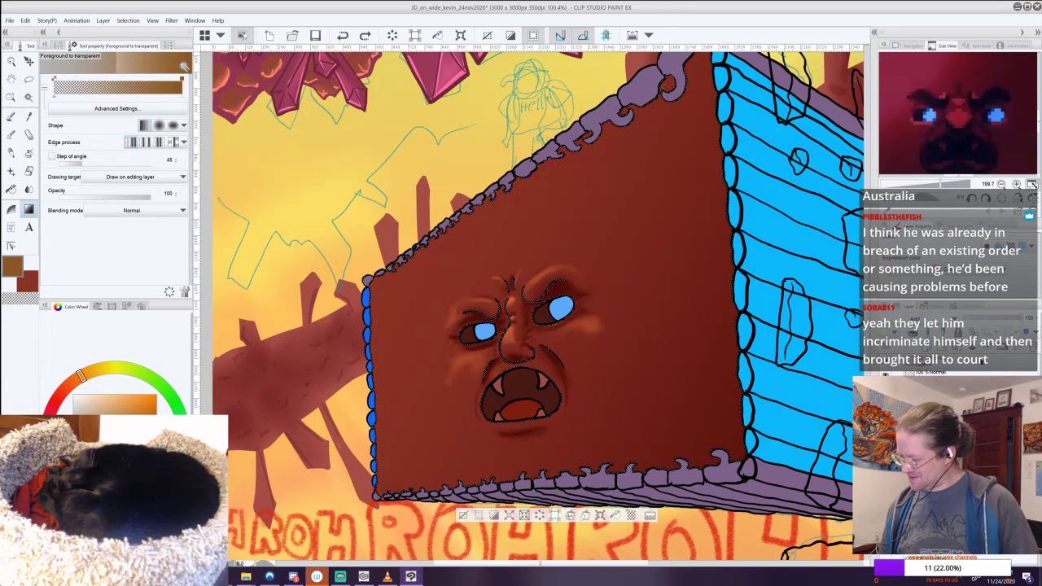
On a new layer, apply an orange-brown gradient to the front face fading toward the blue side, and set its blending mode to Add.
left_click(934, 347)
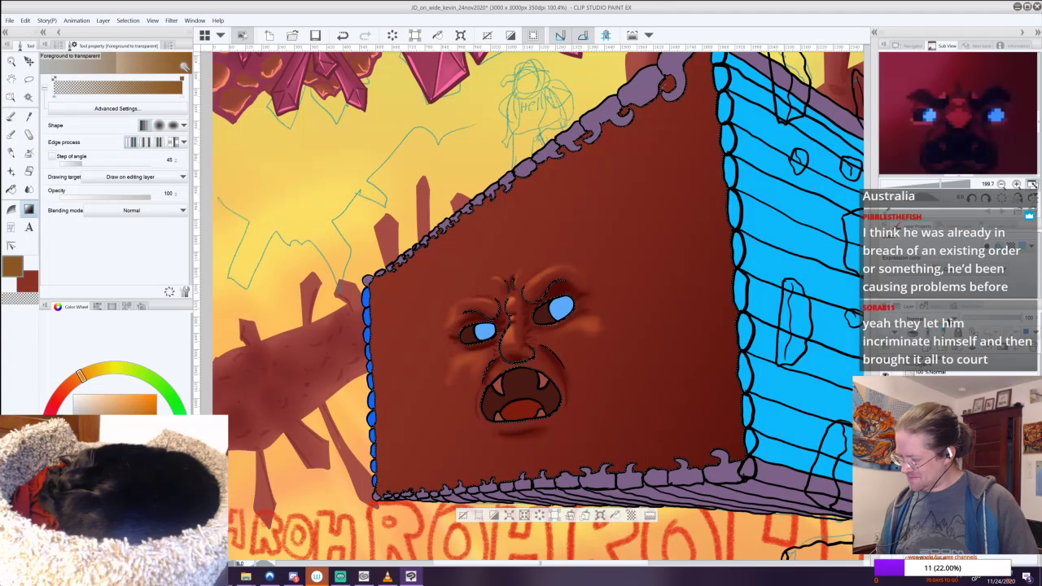
left_click_drag(765, 458, 249, 155)
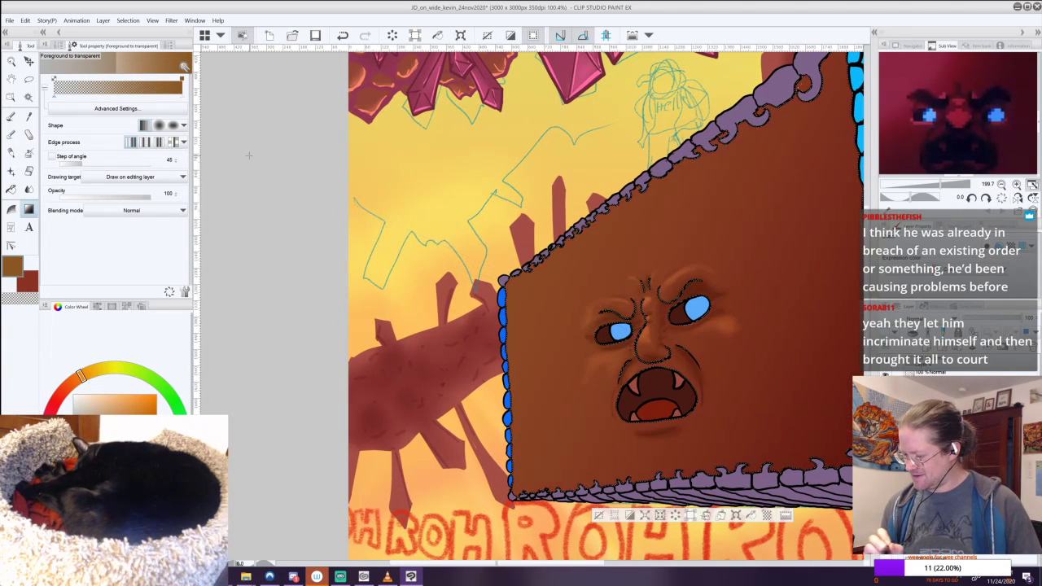
left_click(945, 320)
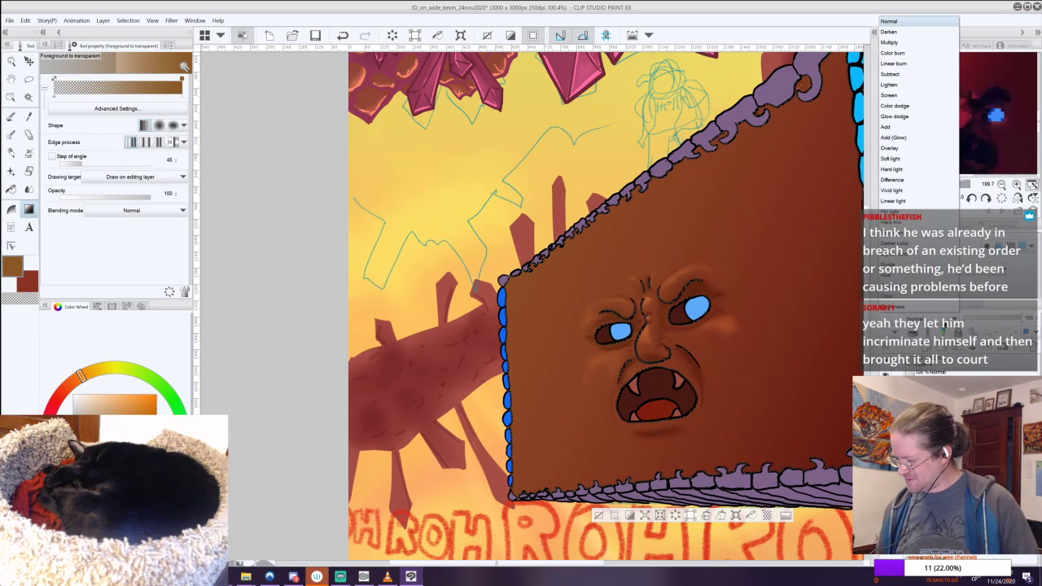
left_click(902, 116)
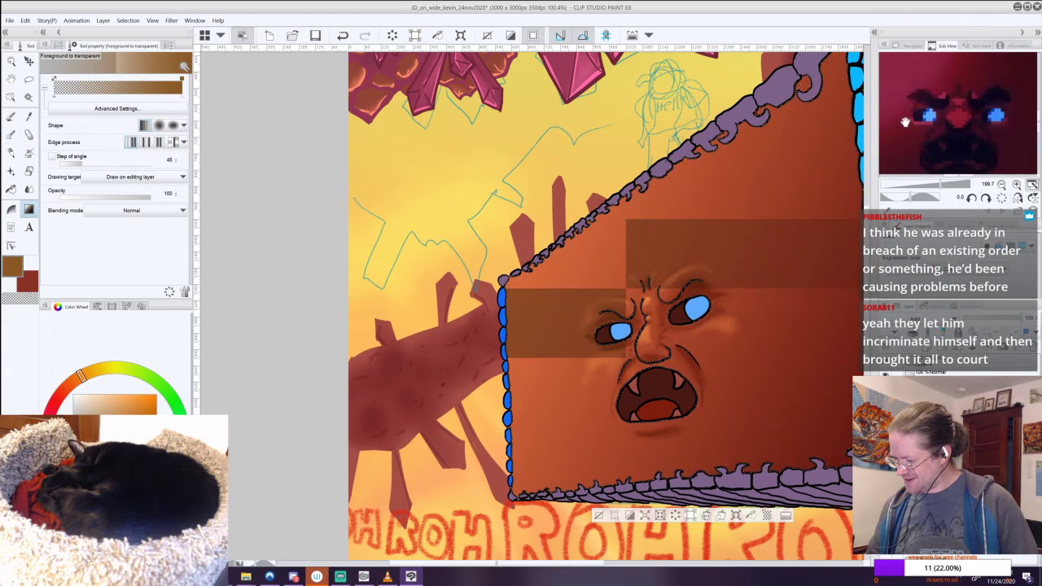
Reduce the gradient layer's opacity to 41.
scroll(721, 330, "down", 1)
left_click_drag(717, 325, 569, 345)
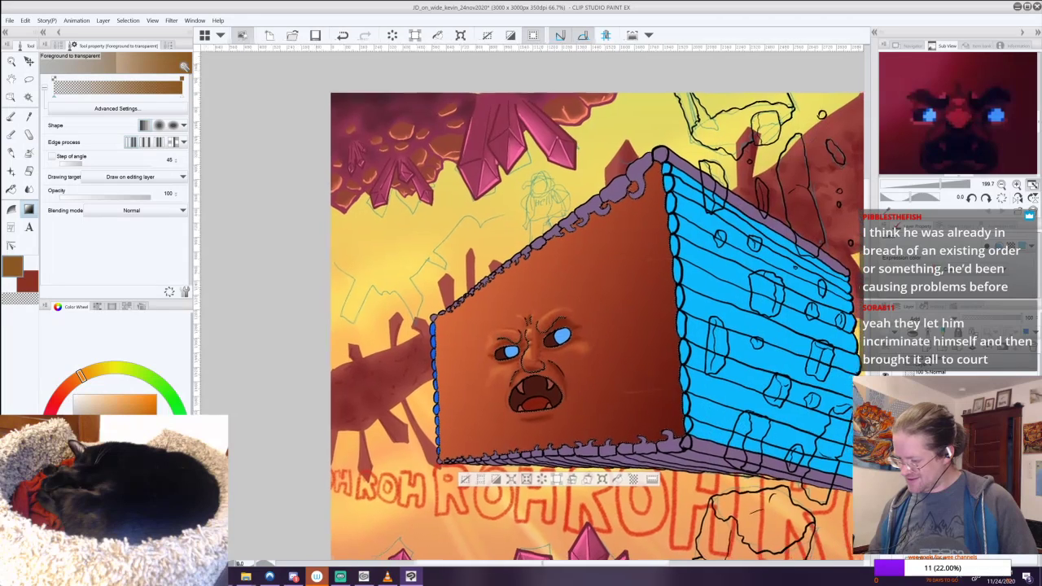
left_click_drag(1017, 320, 990, 326)
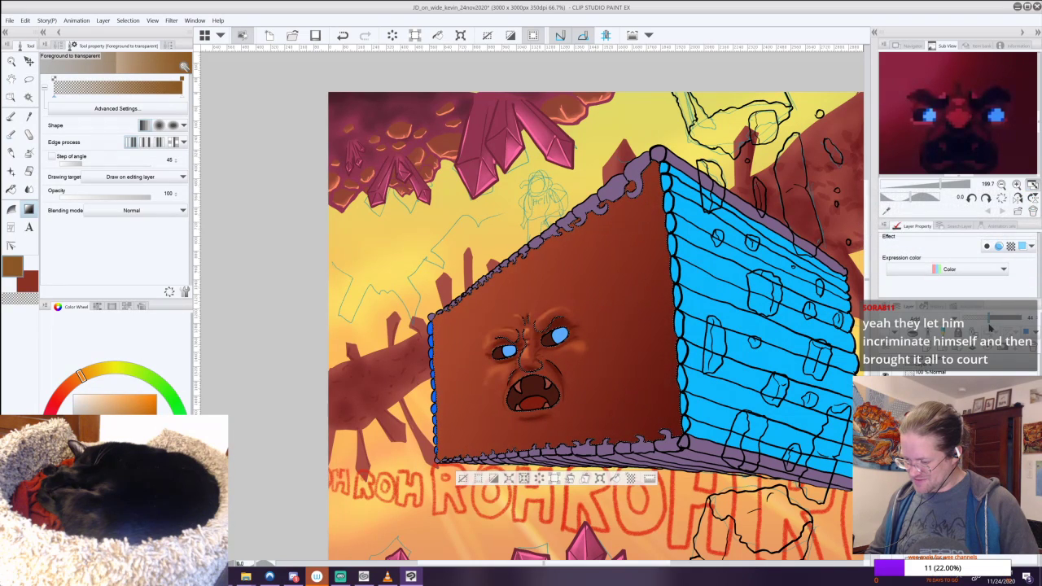
left_click_drag(987, 328, 984, 328)
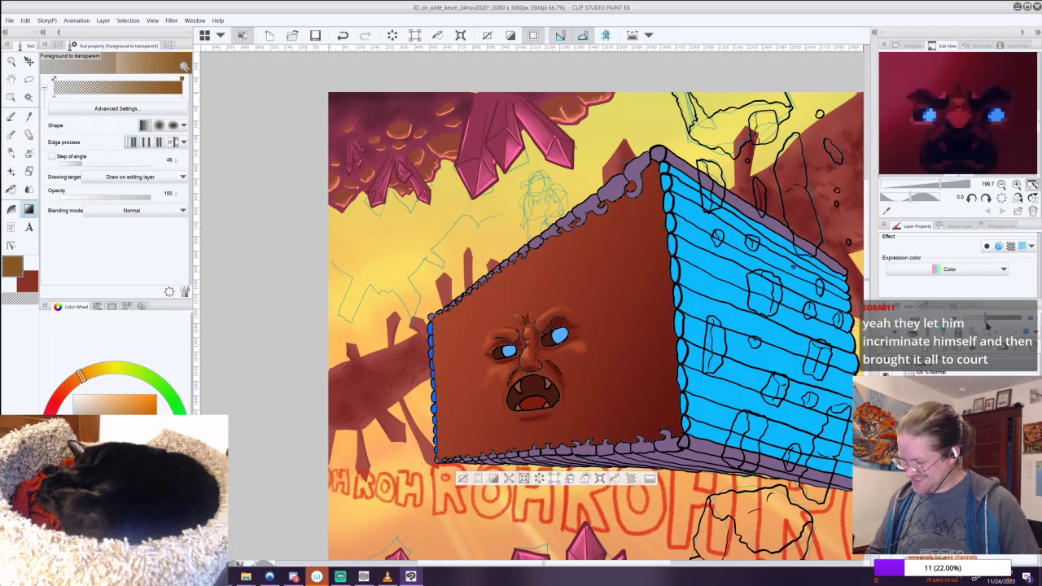
left_click_drag(985, 323, 983, 325)
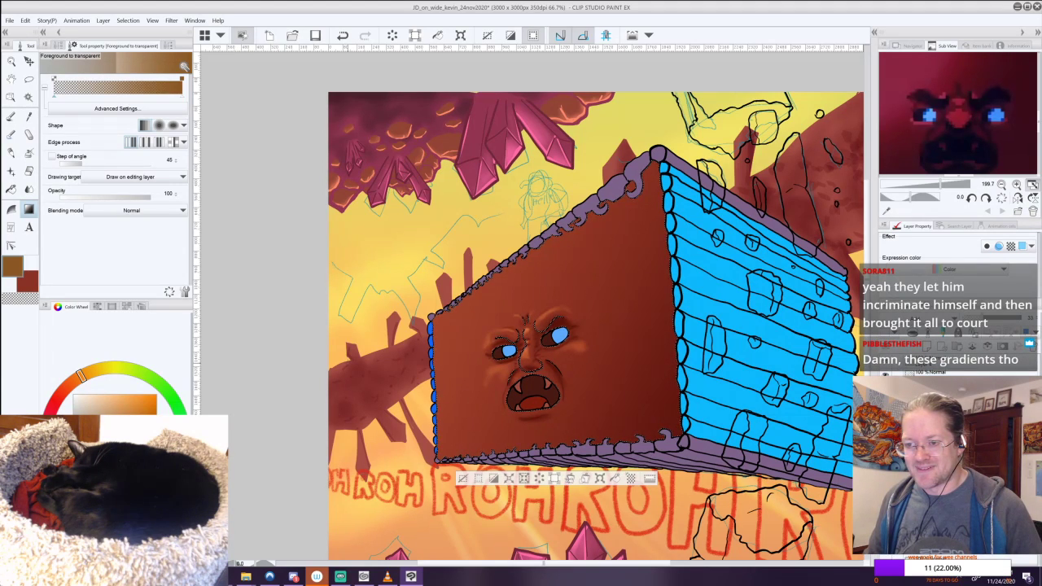
mouse_move(985, 318)
left_mouse_down()
mouse_move(1024, 318)
mouse_move(977, 322)
left_mouse_up()
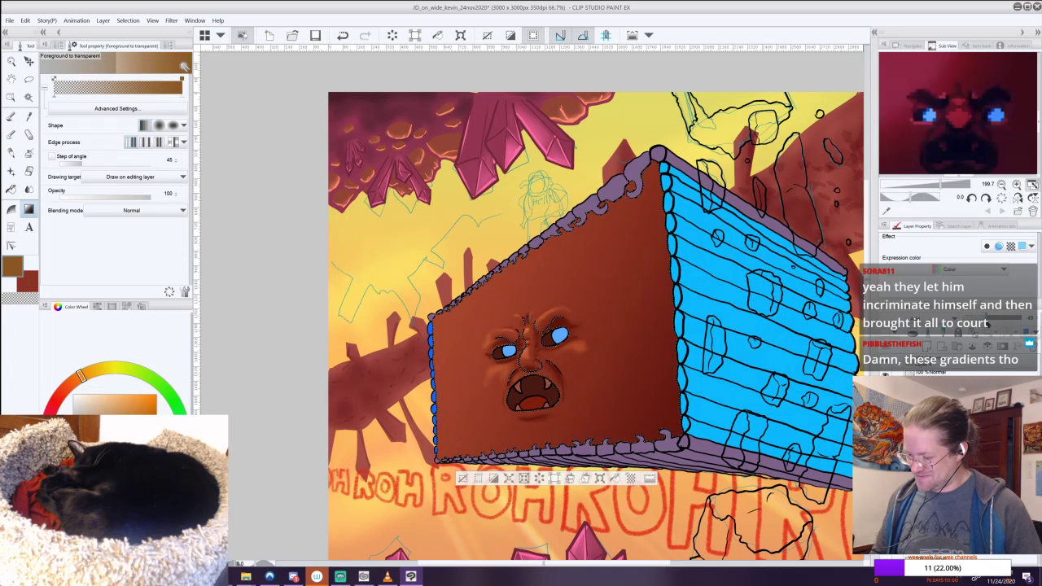
left_click_drag(987, 322, 986, 322)
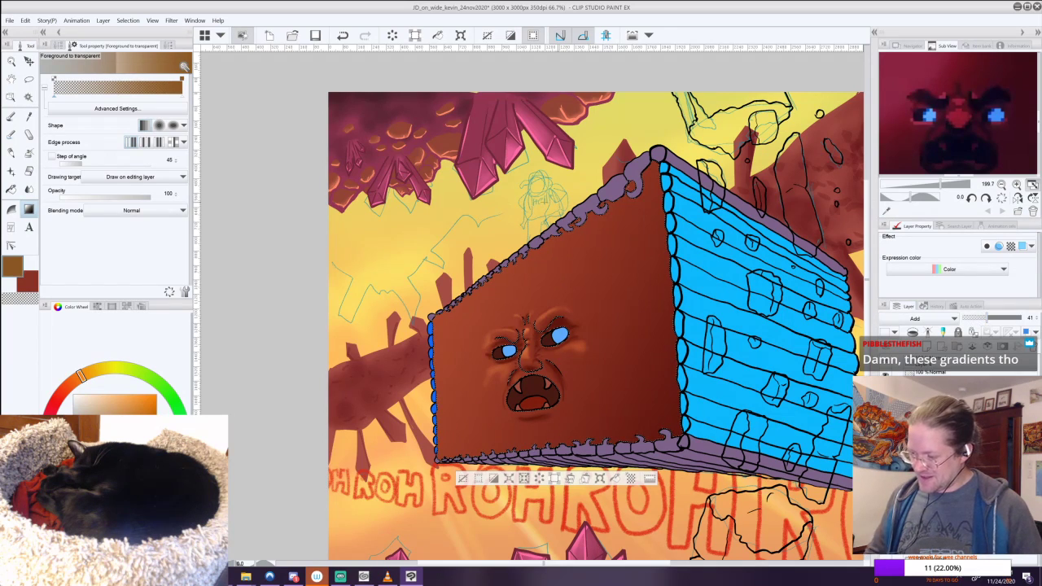
Use Brush 2 at size 12 to trace a narrow darker edge on the front face beneath the purple upper trim.
left_click(12, 118)
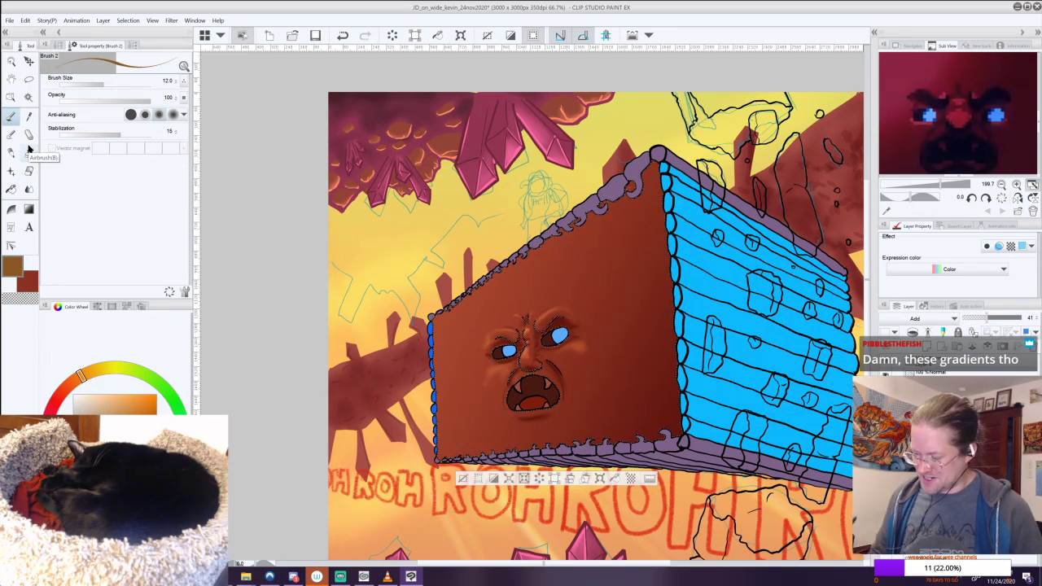
left_click_drag(529, 341, 581, 397)
scroll(675, 261, "up", 3)
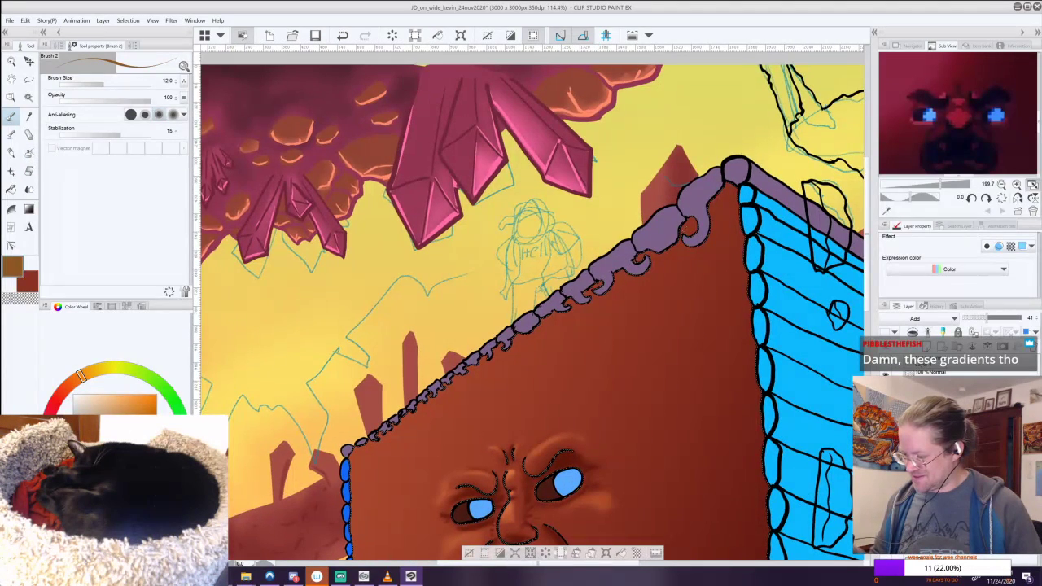
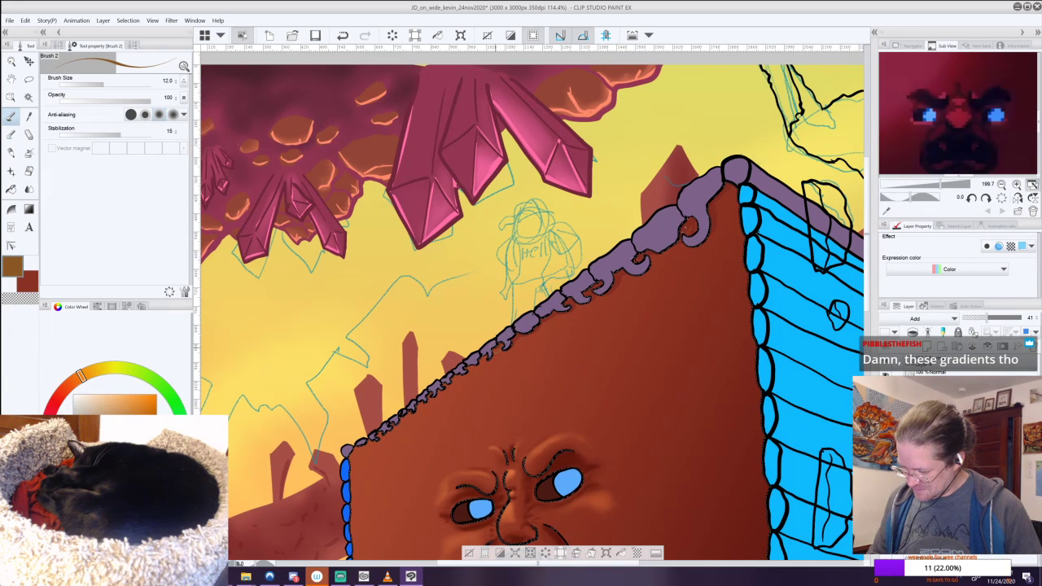
left_click_drag(521, 366, 562, 216)
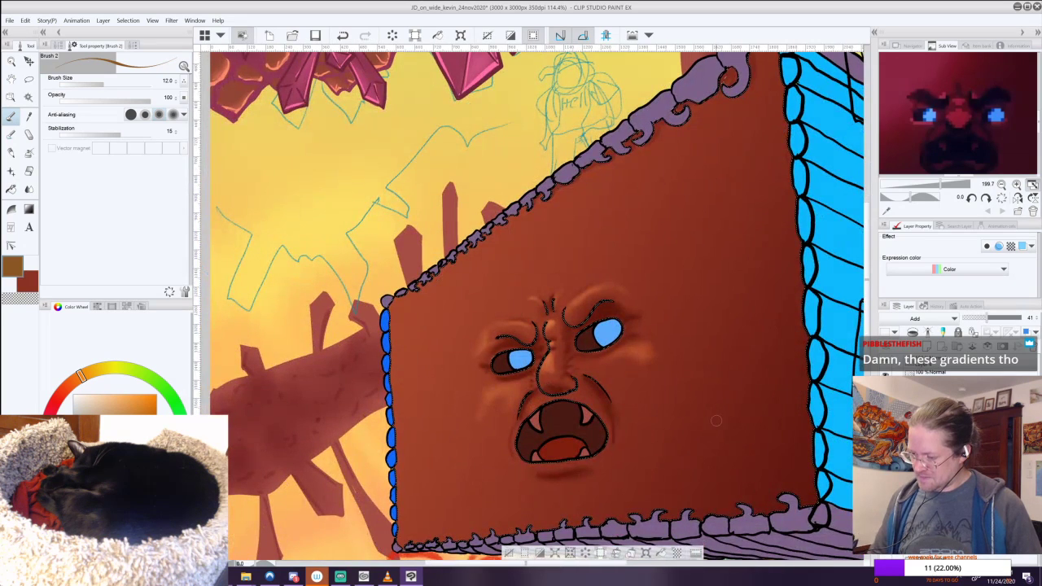
key("ctrl+plus")
key("ctrl+plus")
key("ctrl+plus")
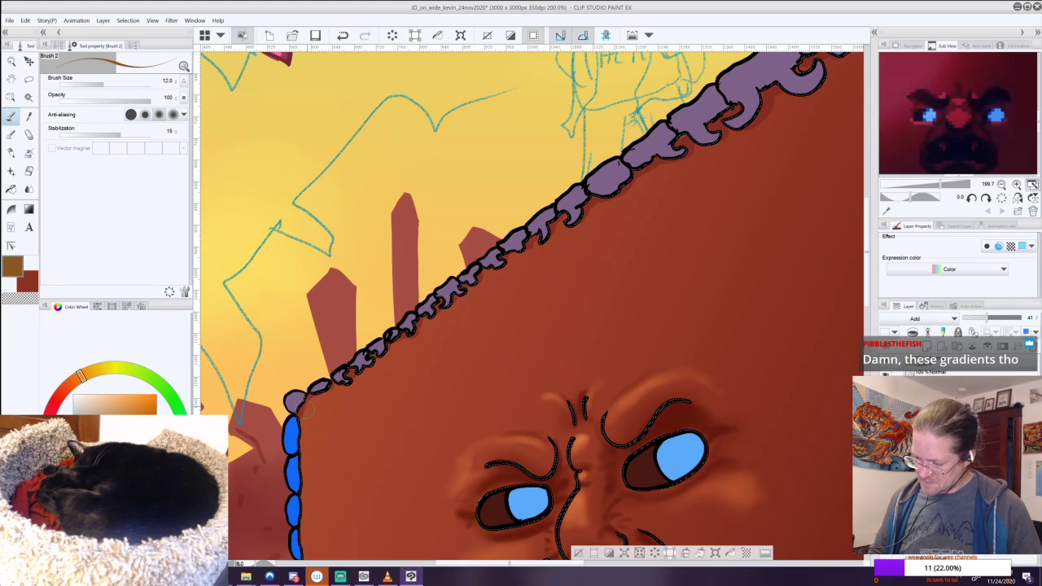
key("ctrl+minus")
key("ctrl+minus")
left_click_drag(550, 404, 514, 213)
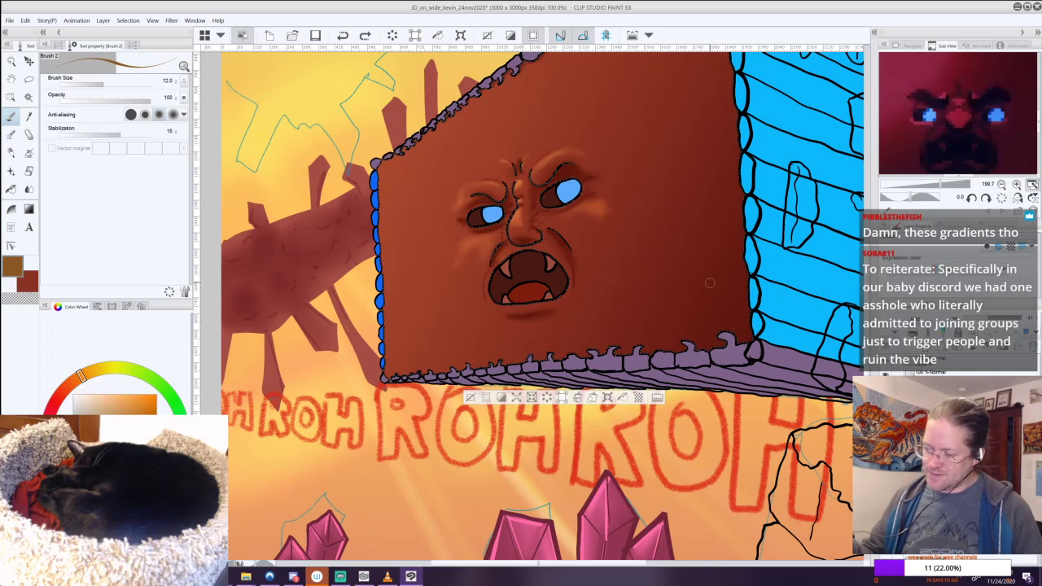
Continue the narrow darker edge down the front face beside the small blue beads to the lower corner.
left_click(25, 22)
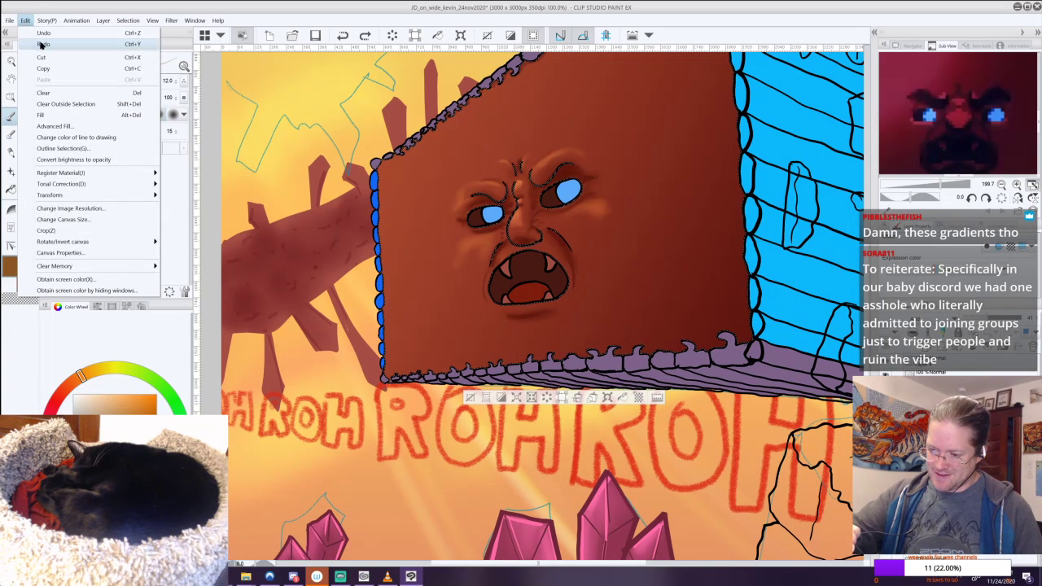
left_click(43, 45)
scroll(425, 214, "up", 5)
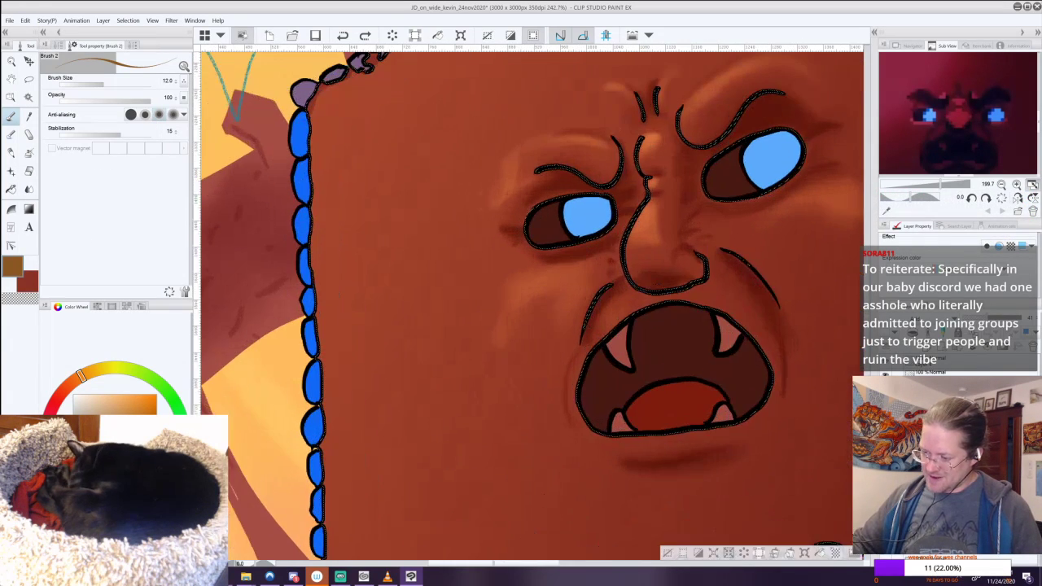
left_click_drag(319, 103, 353, 240)
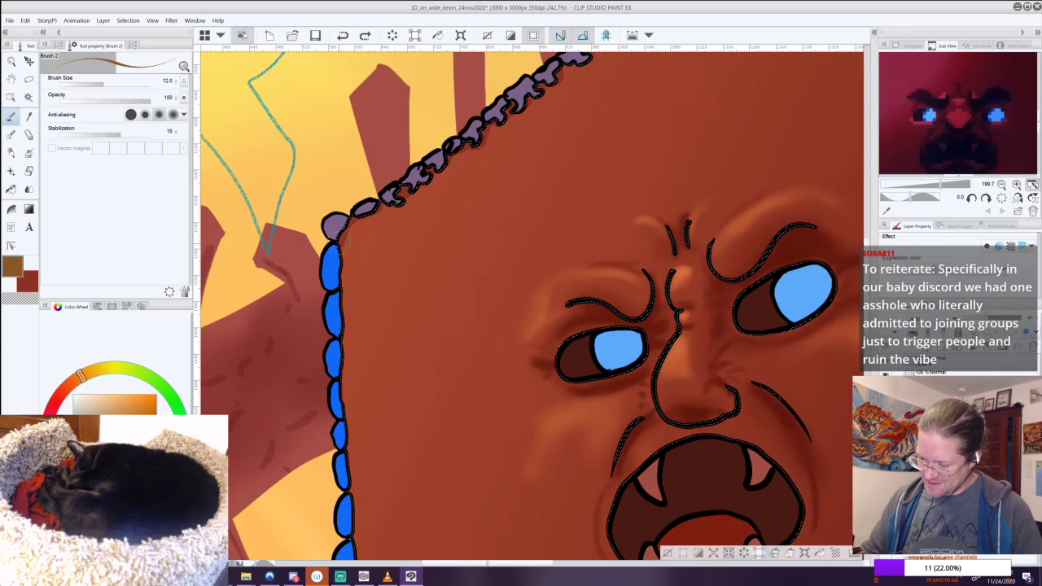
left_click_drag(346, 361, 355, 535)
left_click_drag(572, 558, 559, 225)
left_click_drag(346, 186, 347, 399)
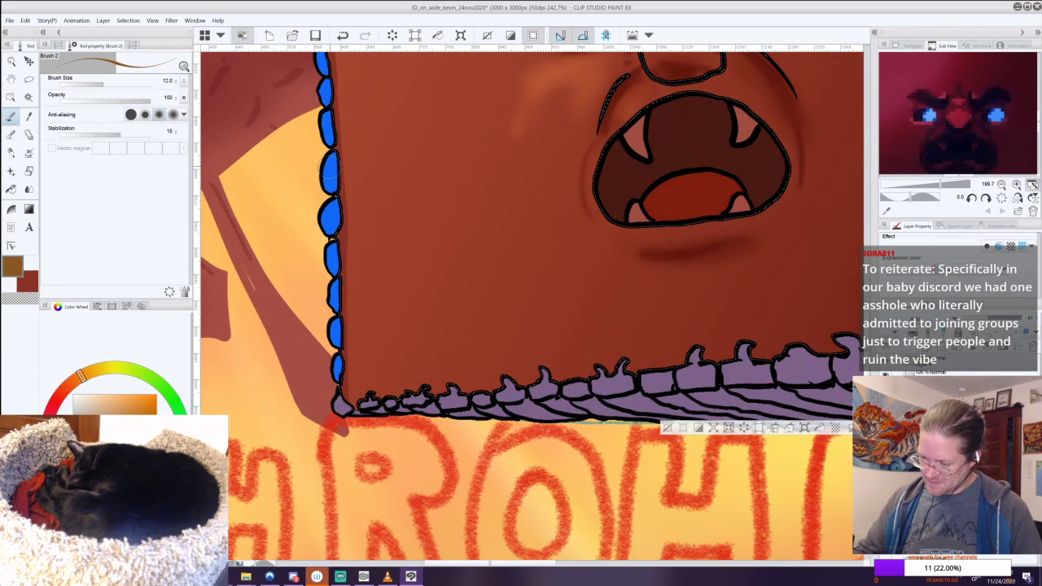
scroll(595, 286, "down", 4)
left_click_drag(595, 286, 455, 422)
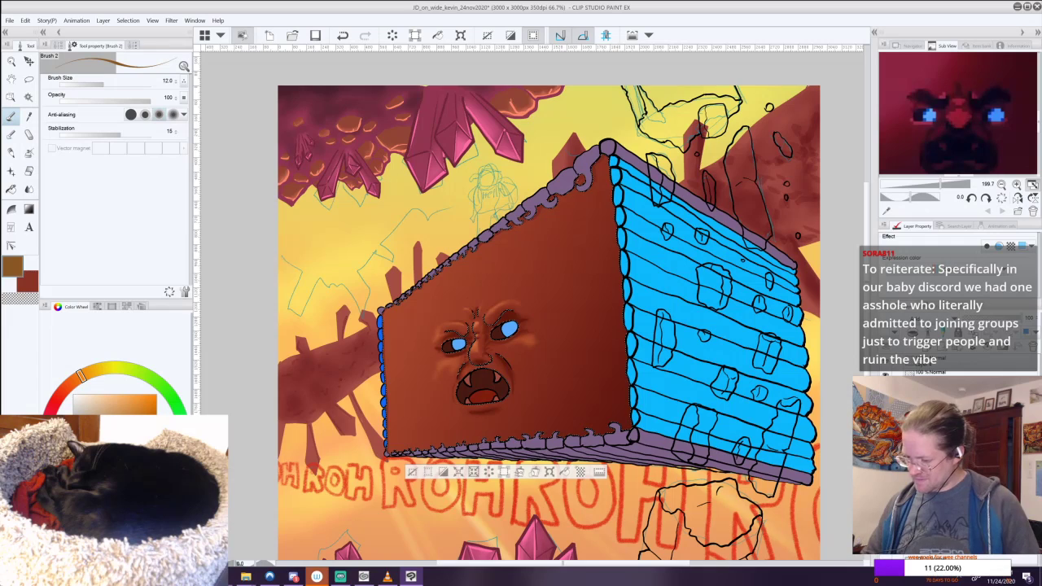
Shift the brush colour to an olive yellow and lower the brush opacity to 49 for highlights on the face.
scroll(514, 331, "up", 8)
left_click_drag(92, 373, 99, 371)
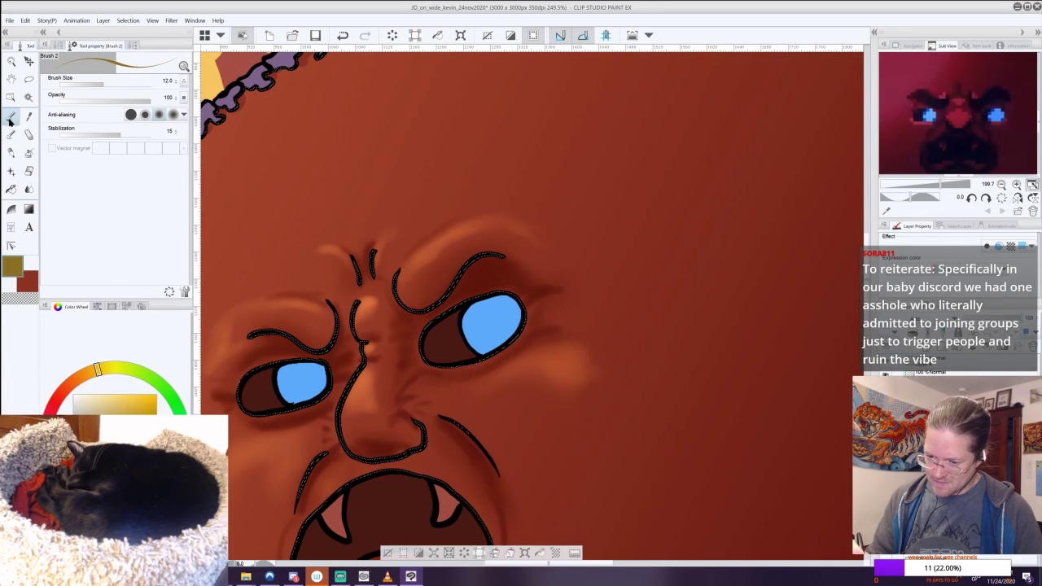
left_click(116, 100)
key("ctrl+z")
left_click_drag(409, 258, 456, 230)
key("ctrl+z")
left_click_drag(119, 97, 104, 98)
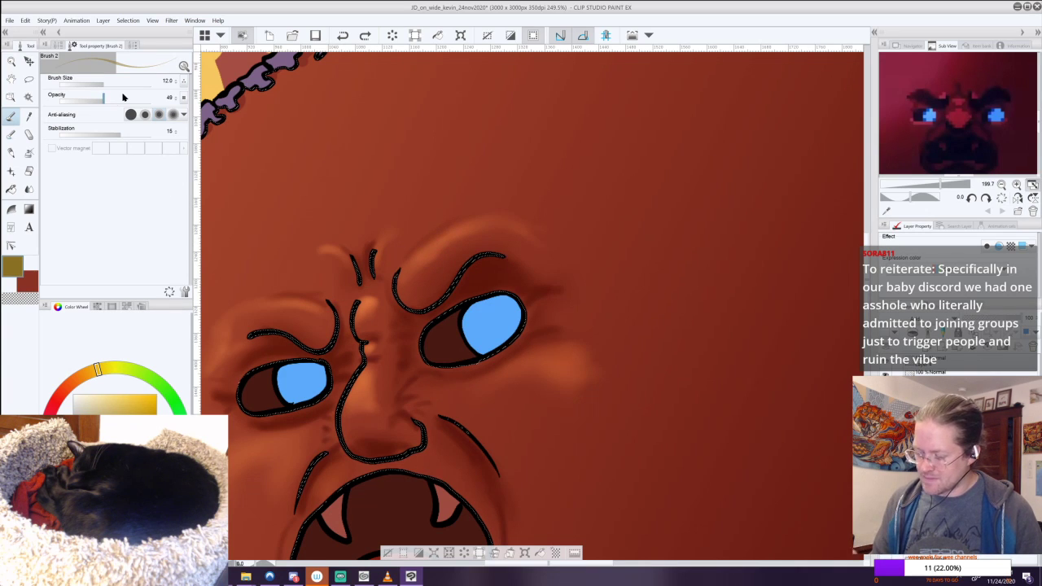
Paint a thin light highlight along the brow ridge above the face's right-hand eye.
left_click_drag(406, 260, 470, 228)
key("ctrl+z")
left_click_drag(404, 261, 478, 226)
key("ctrl+z")
left_click_drag(405, 263, 474, 233)
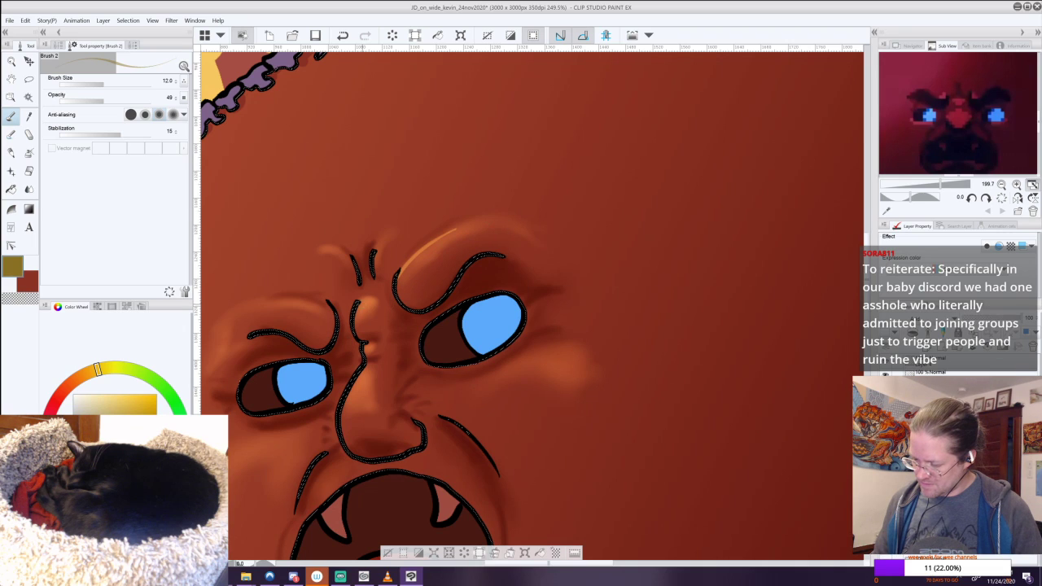
Paint thin highlights on the side of the nose and along the brow above the left-hand eye.
key("ctrl+z")
left_click_drag(367, 371, 355, 403)
key("ctrl+z")
key("ctrl+z")
key("ctrl+z")
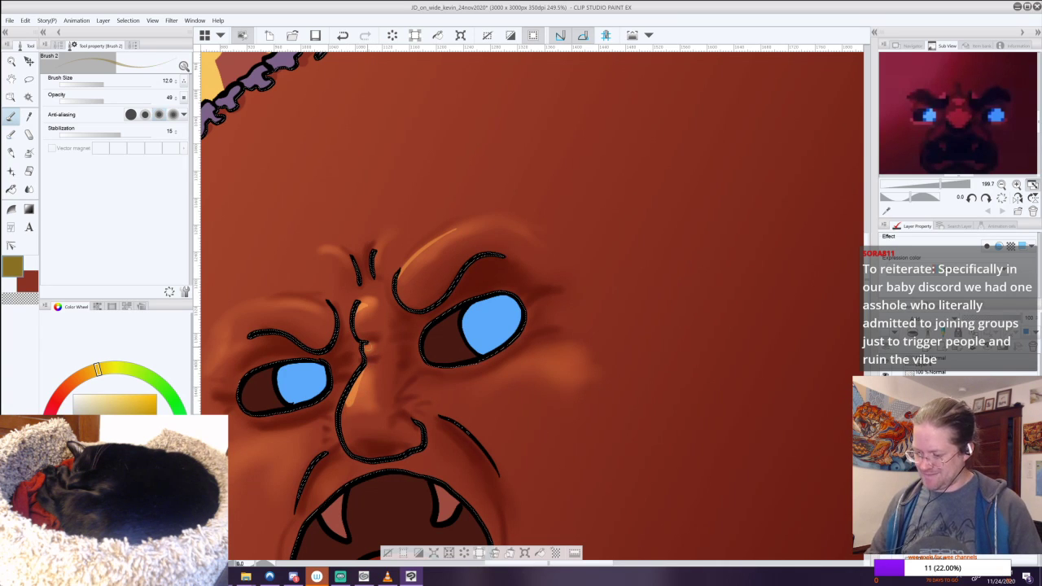
left_click_drag(317, 310, 265, 307)
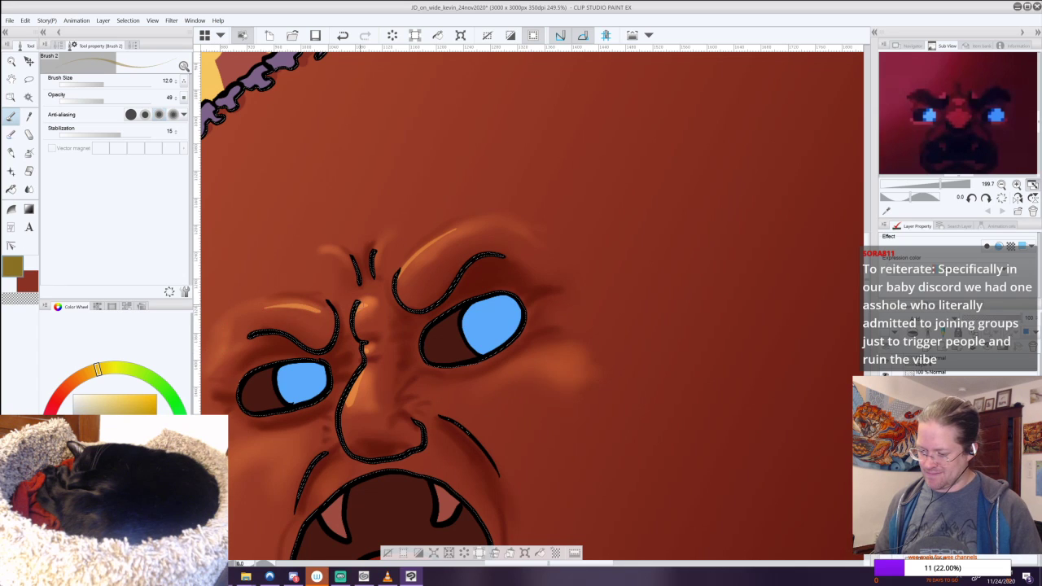
Paint thin highlights on the cheeks under both eyes and clear the selection.
left_click_drag(488, 390, 497, 205)
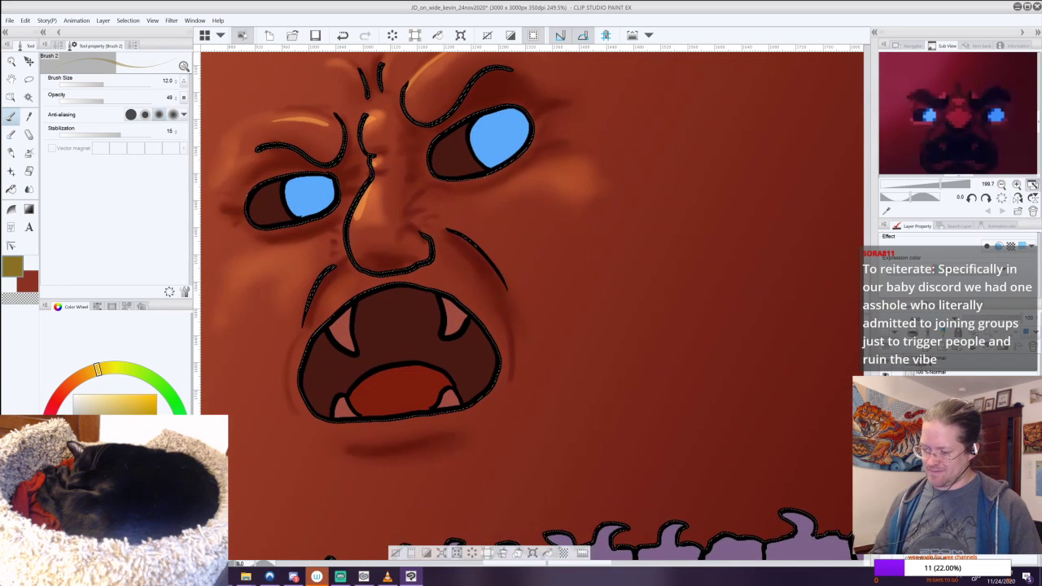
left_click_drag(316, 238, 267, 249)
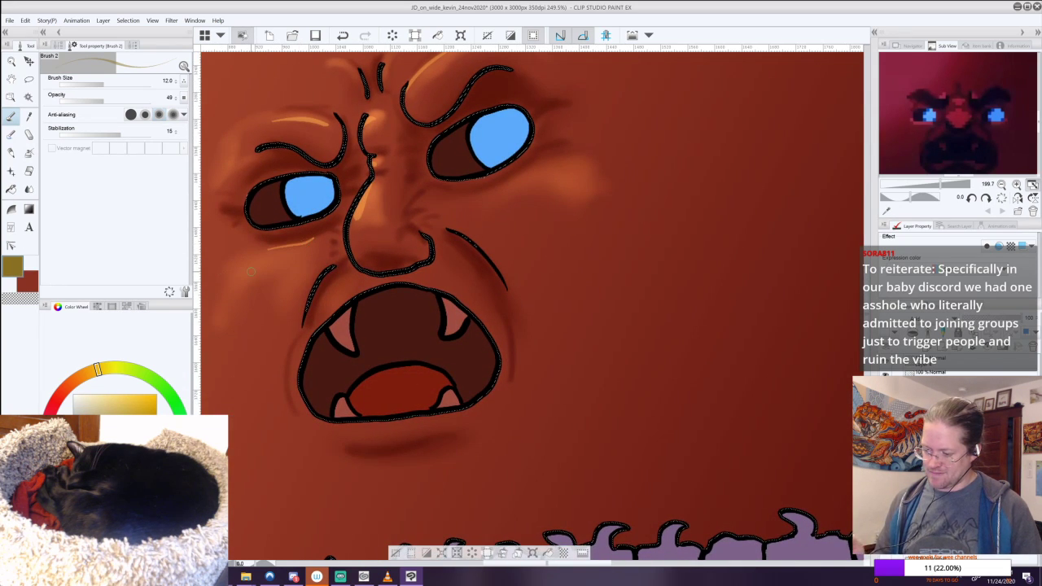
key("ctrl+minus")
key("ctrl+minus")
key("ctrl+z")
left_click_drag(392, 248, 343, 266)
key("ctrl+z")
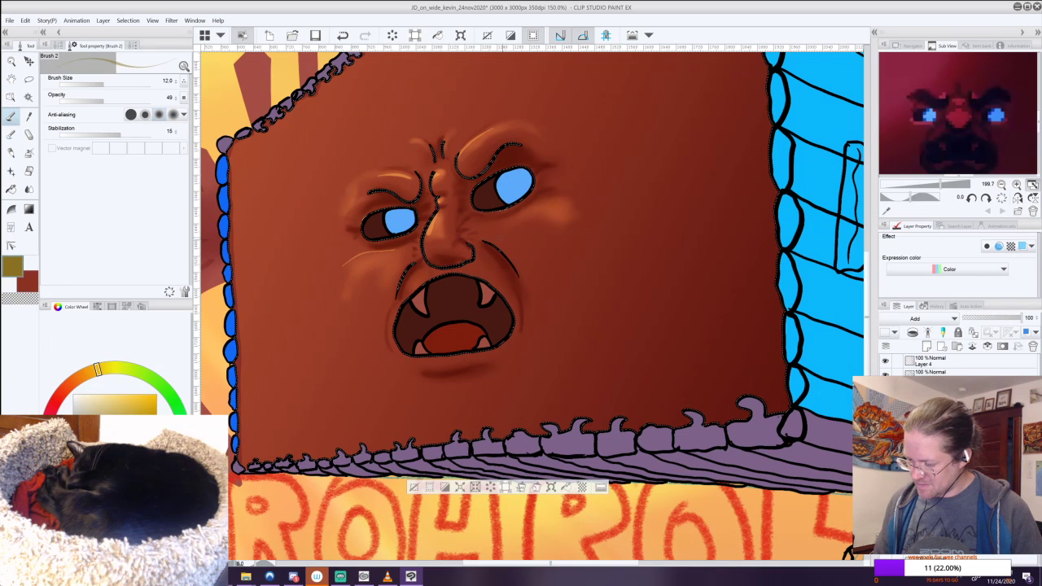
left_click_drag(509, 218, 552, 197)
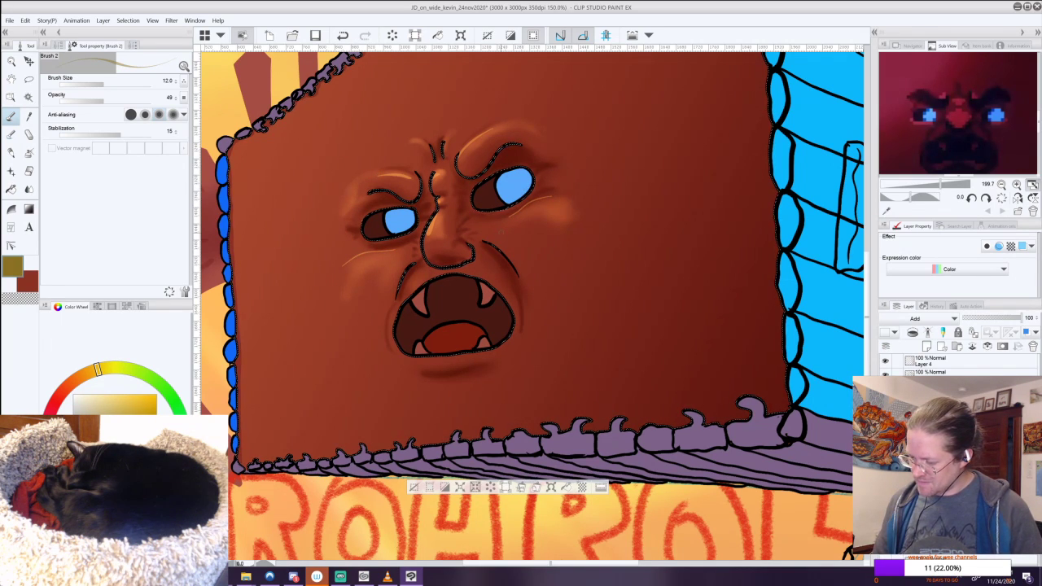
left_click(413, 487)
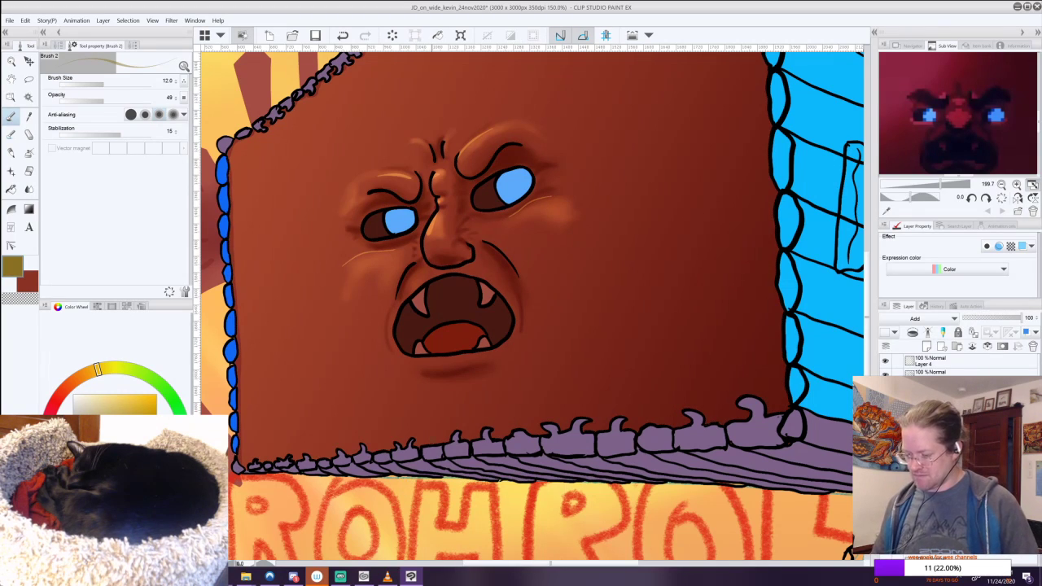
Sample the fang colour, lighten it and paint small highlights on the fangs with Brush 2.
key("i")
left_click(484, 324)
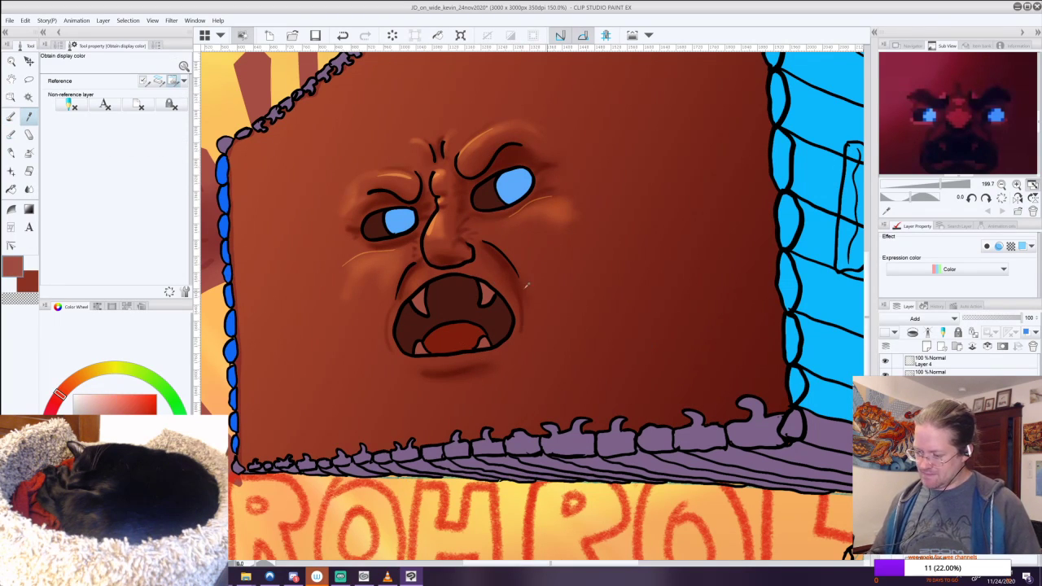
left_click_drag(121, 423, 118, 418)
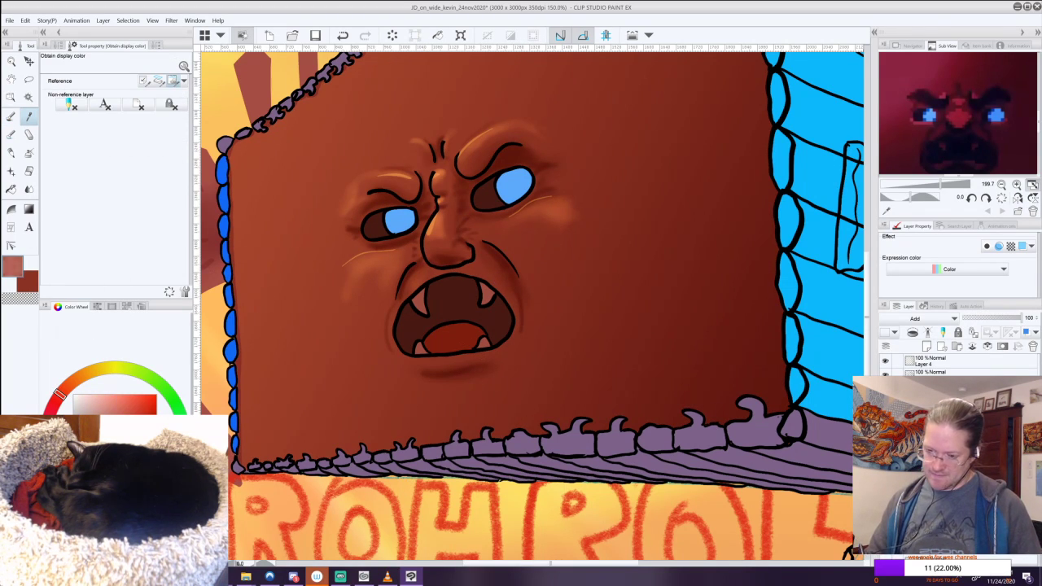
left_click(11, 119)
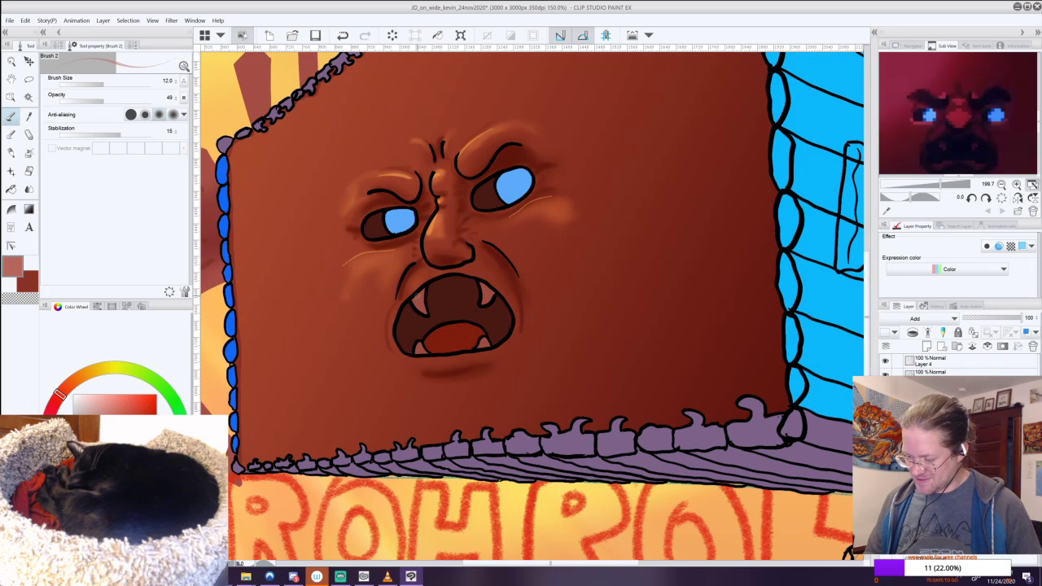
key("ctrl+z")
left_click_drag(415, 296, 421, 304)
key("ctrl+z")
key("ctrl+z")
key("ctrl+y")
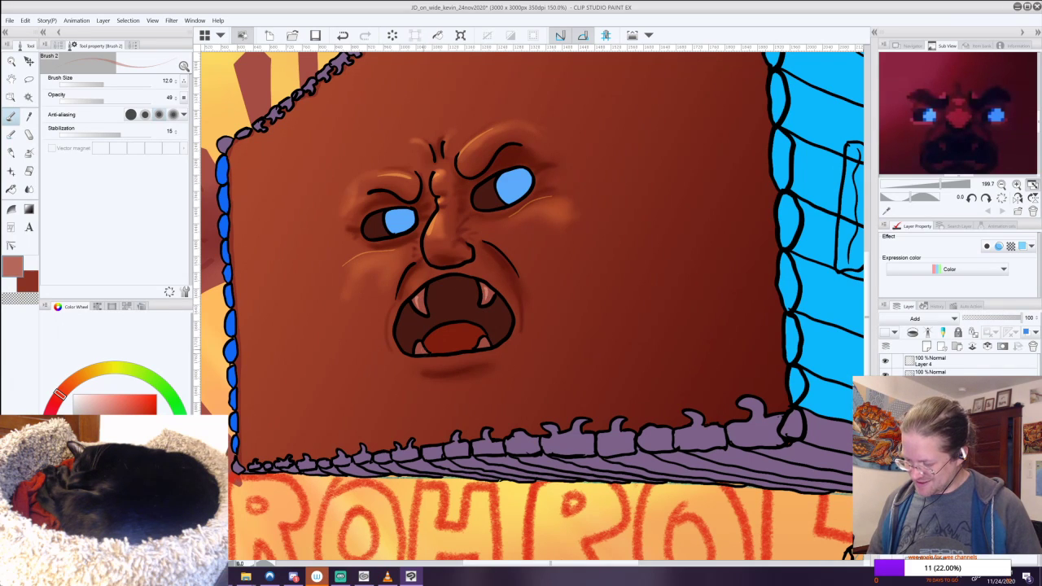
key("ctrl+z")
key("ctrl+y")
Sample a dark red, select the tongue and shade its edges on the Multiply layer, clearing the selection when done.
left_click(478, 322, "alt")
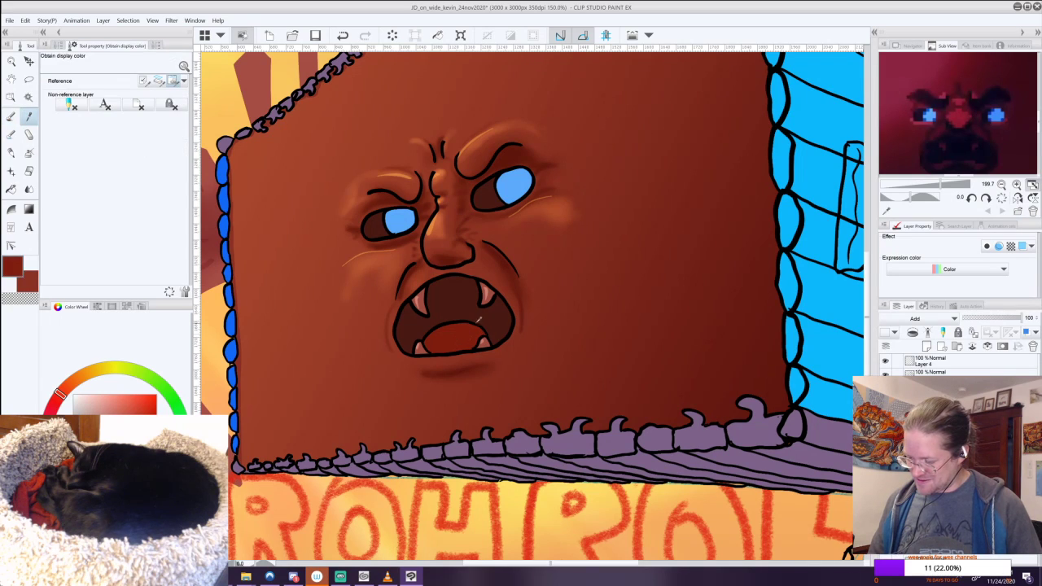
left_click(940, 415)
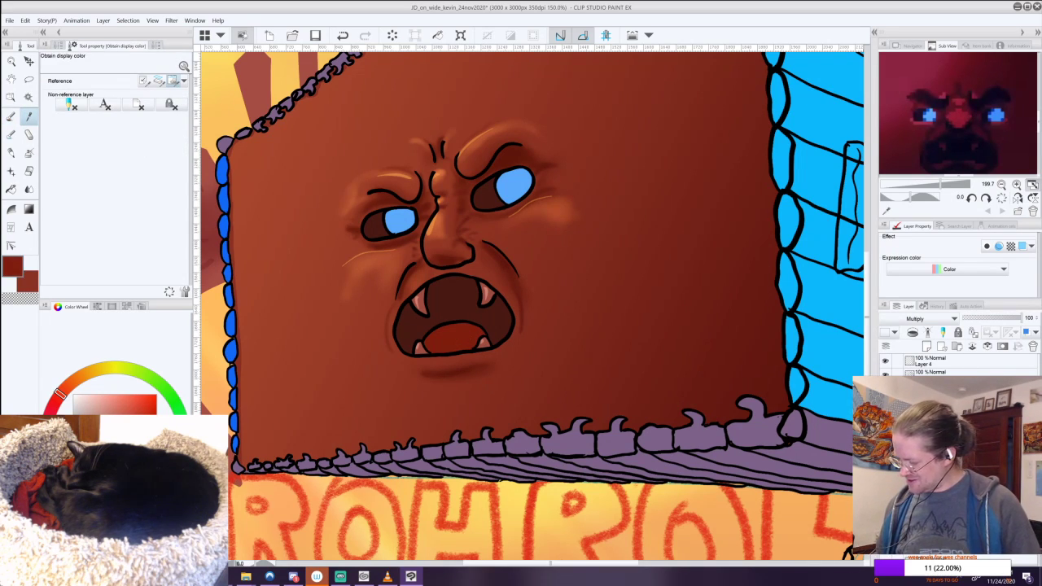
left_click(12, 117)
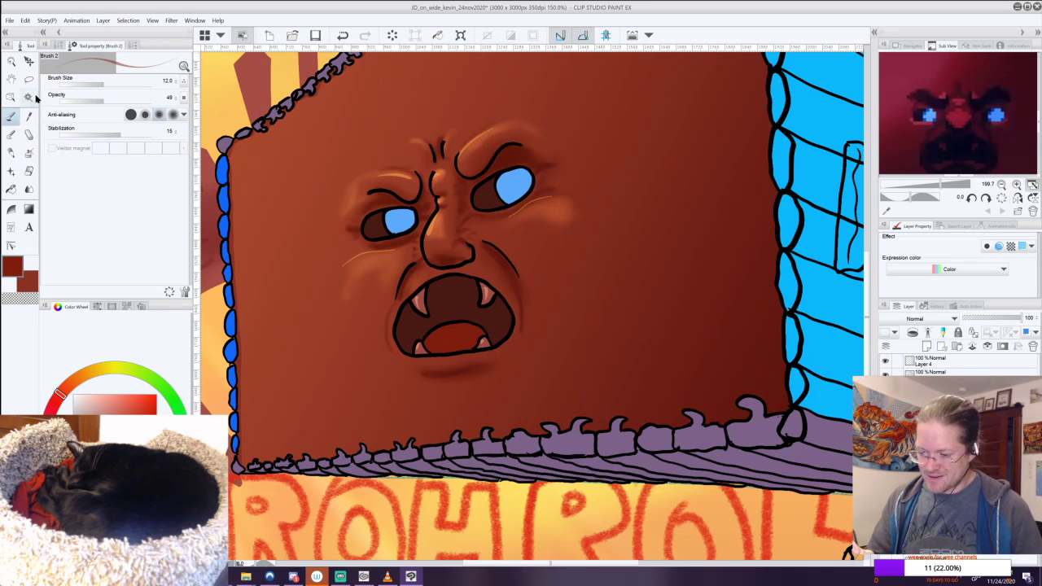
left_click(29, 98)
left_click(462, 337)
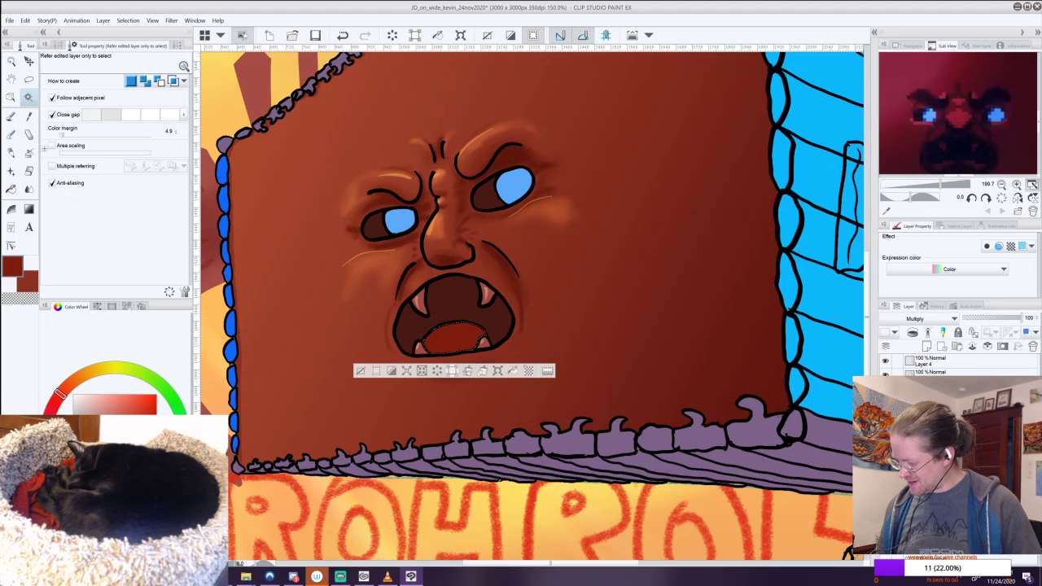
left_click(11, 136)
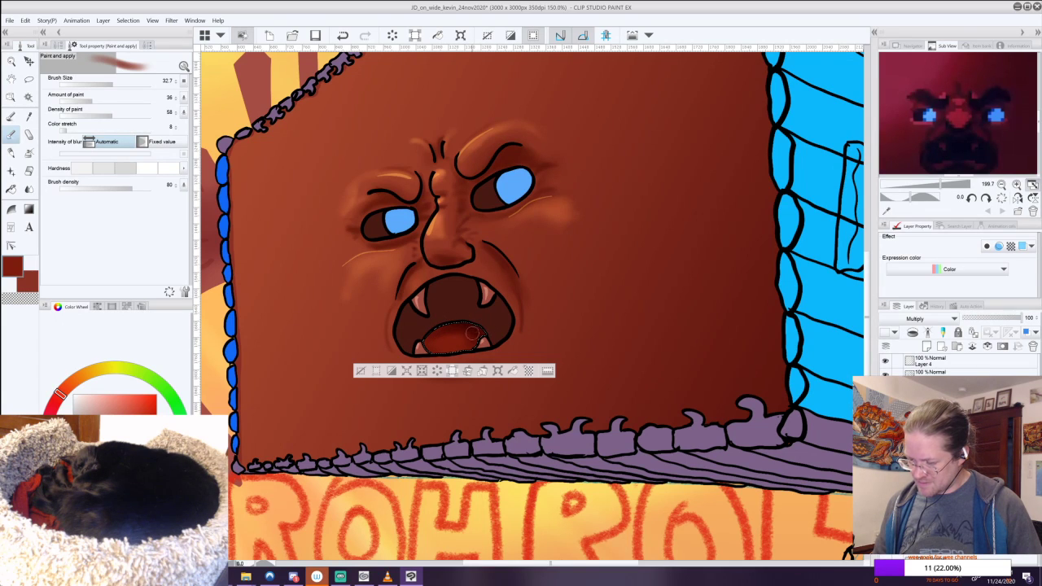
left_click(361, 372)
Select the dark interior of the mouth and sample its brown for the Paint and apply brush.
left_click(937, 456)
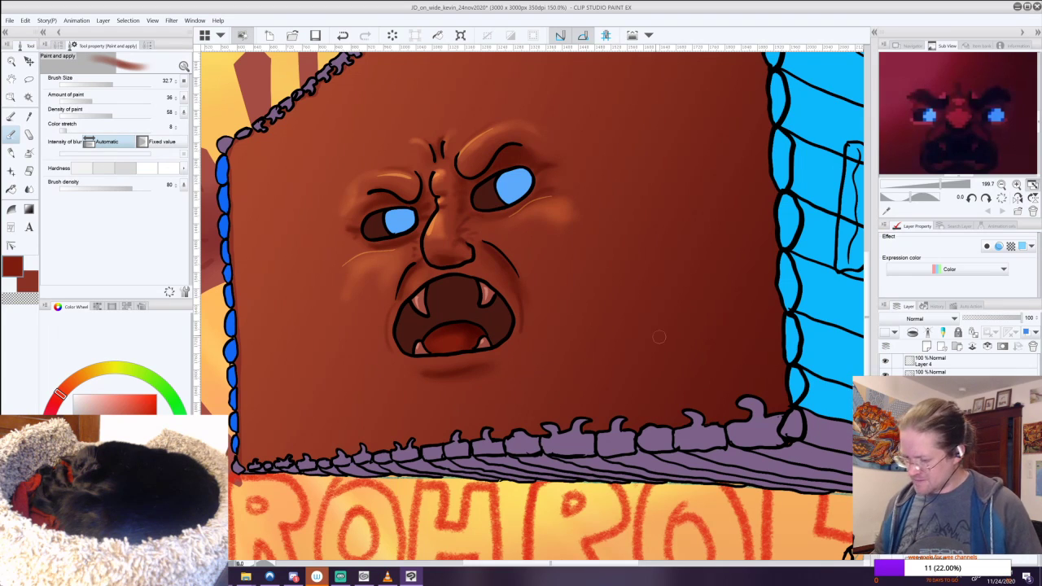
left_click(29, 97)
left_click(502, 322)
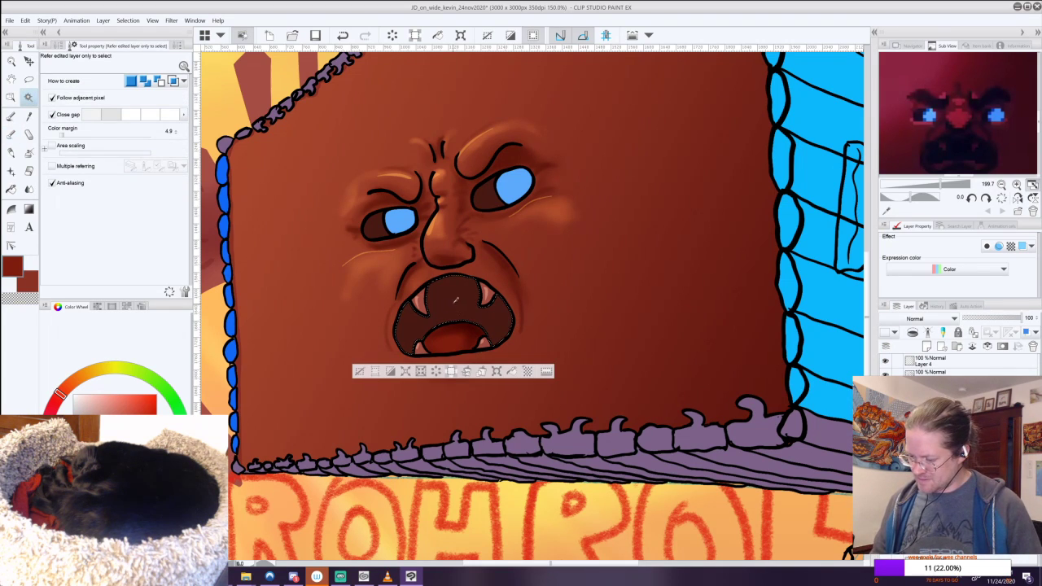
left_click(478, 301, "alt")
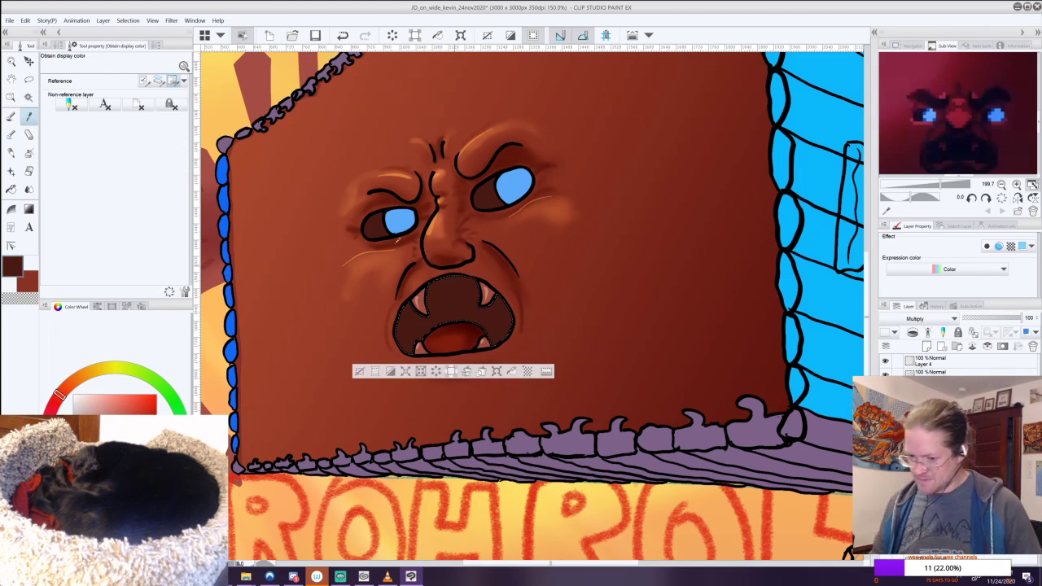
key("j")
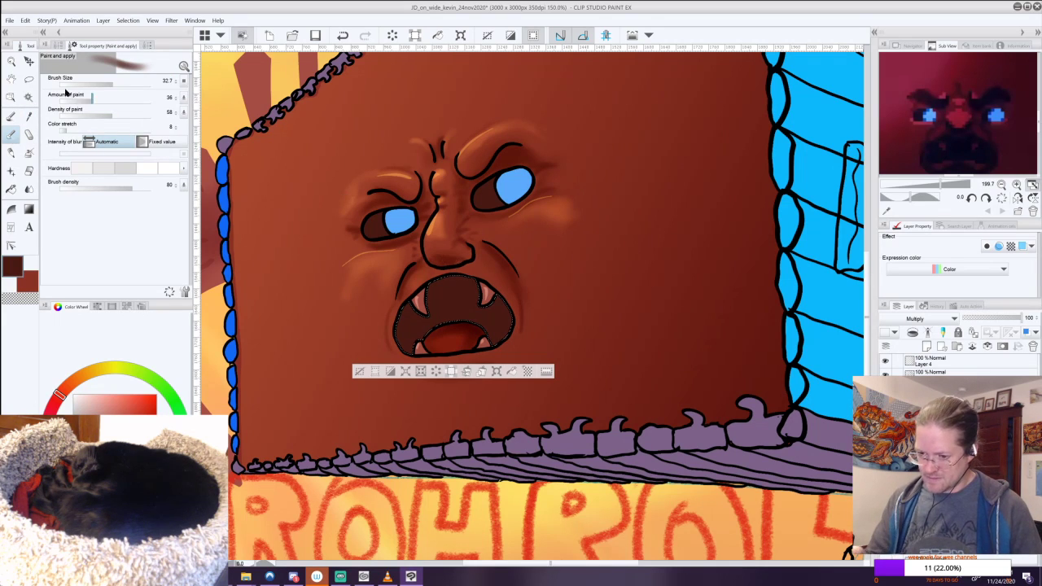
Set the brush size to 60.6, darken the edges of the mouth interior and clear the selection.
left_click(119, 84)
left_click_drag(120, 85, 119, 85)
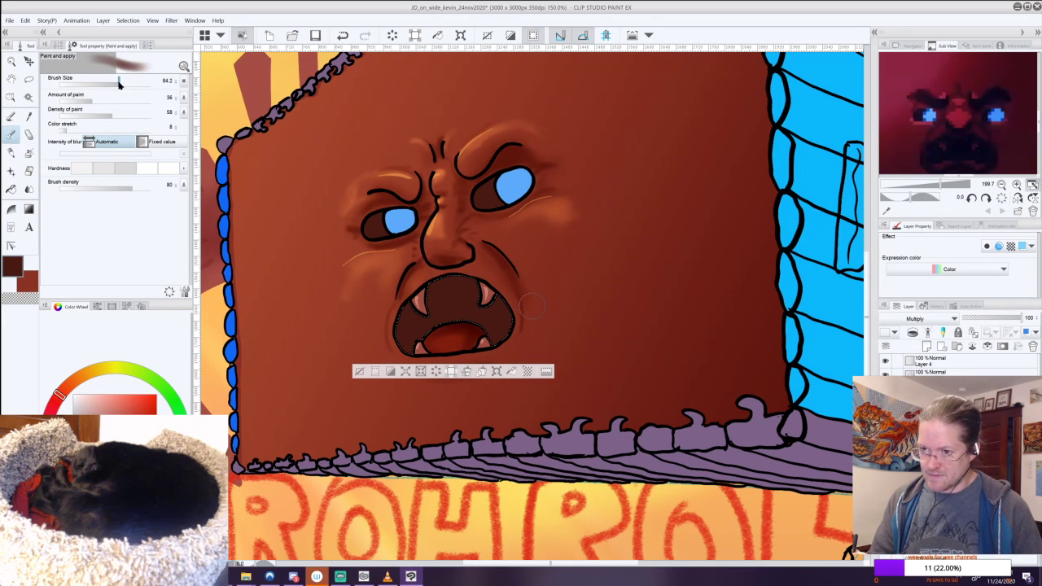
left_click_drag(499, 304, 505, 328)
mouse_move(476, 286)
left_mouse_down()
mouse_move(448, 282)
mouse_move(476, 288)
left_mouse_up()
mouse_move(409, 309)
left_mouse_down()
mouse_move(495, 309)
mouse_move(412, 320)
mouse_move(485, 313)
mouse_move(462, 292)
left_mouse_up()
left_click_drag(407, 328, 486, 316)
key("ctrl+d")
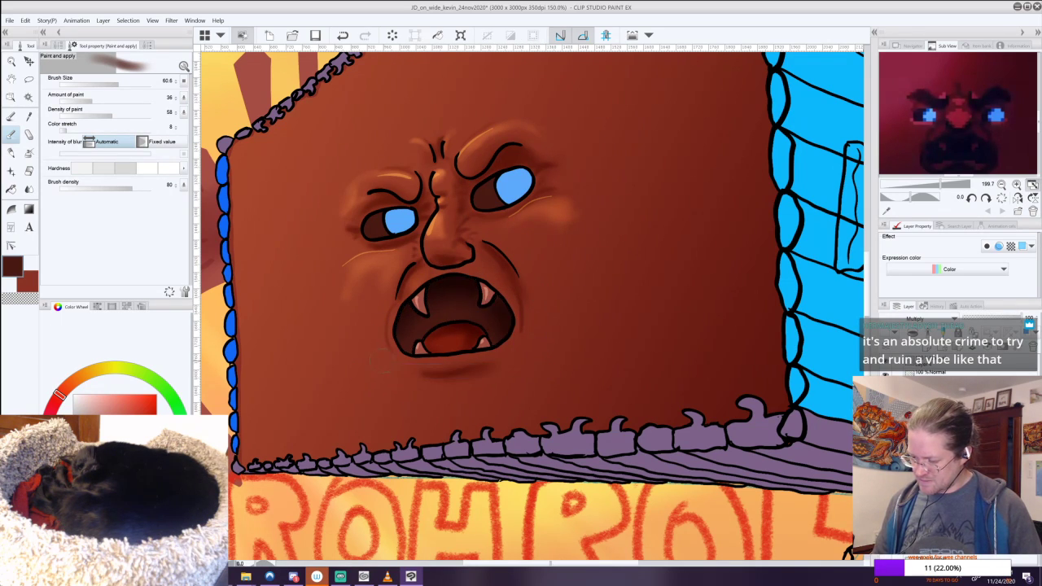
Sample the light blue of the eyes and paint a soft glow over and around both eyes.
scroll(395, 357, "down", 5)
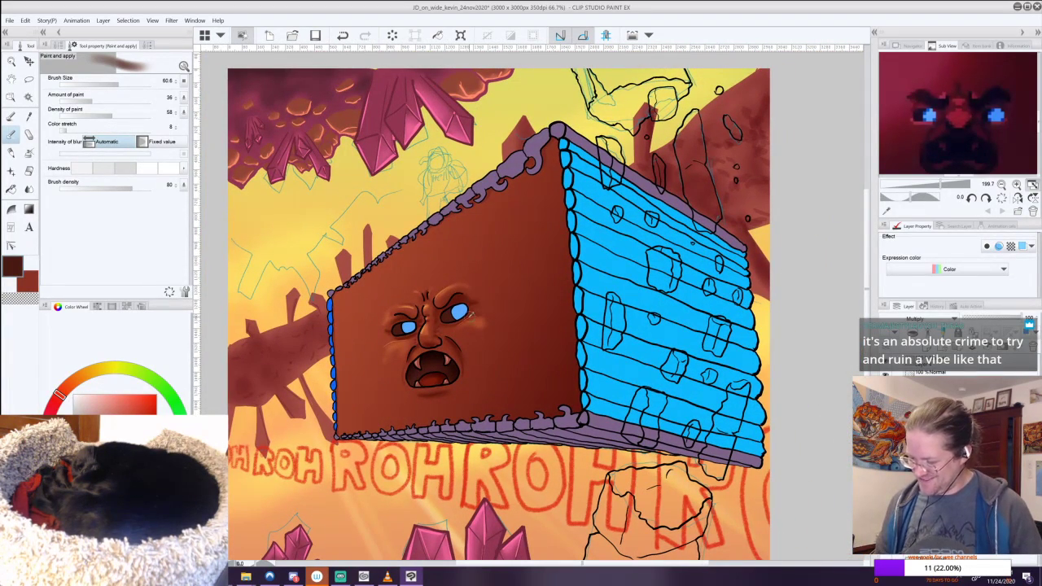
left_click(462, 310, "alt")
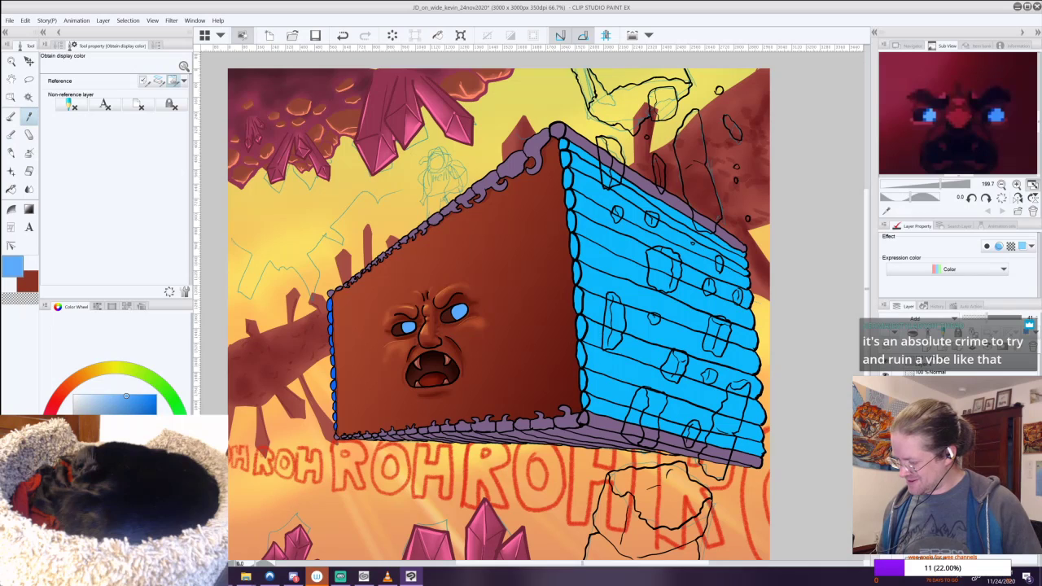
key("j")
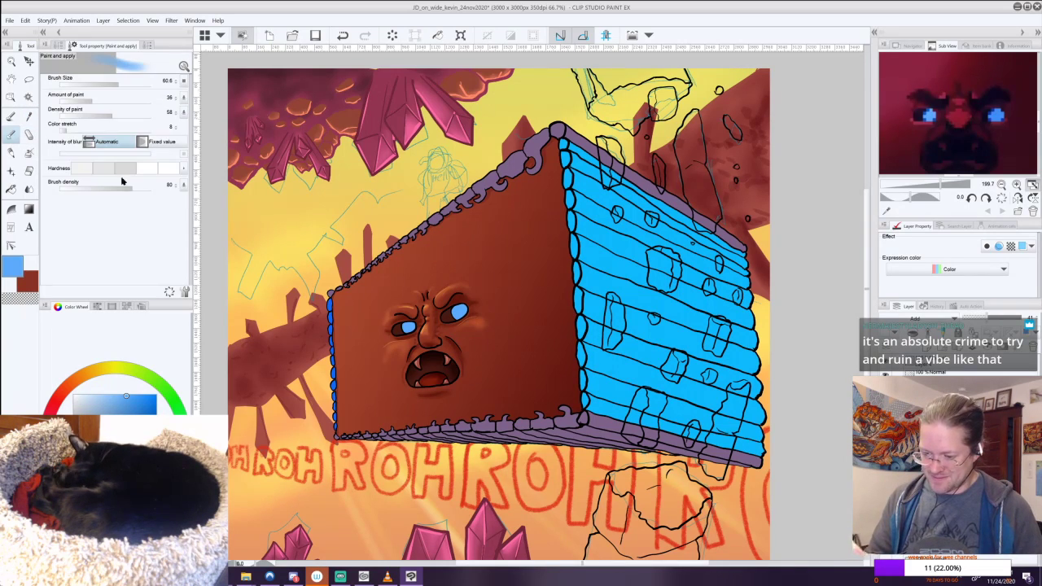
left_click_drag(466, 311, 467, 307)
key("ctrl+z")
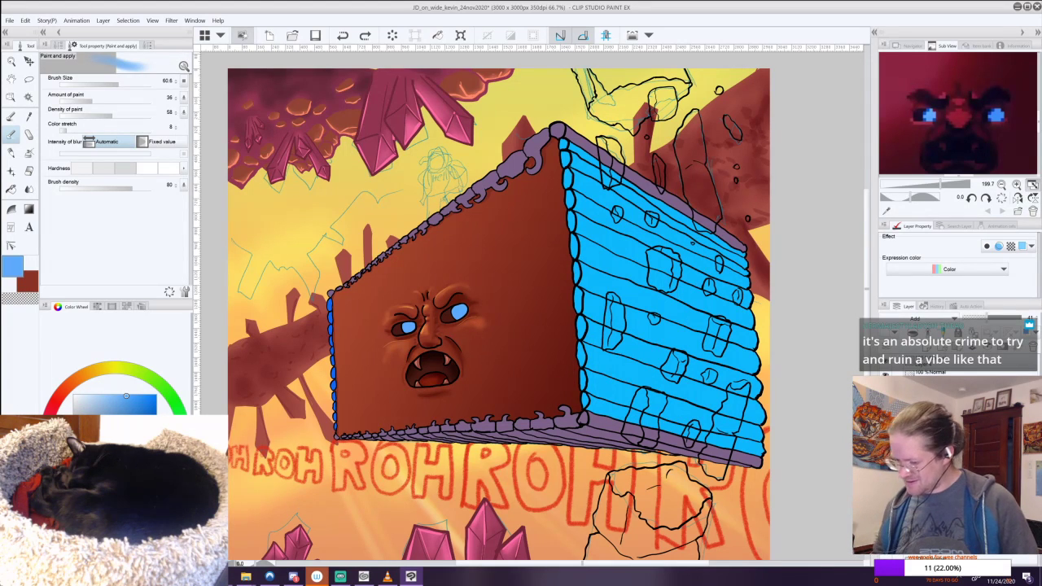
scroll(485, 324, "up", 5)
mouse_move(414, 277)
left_mouse_down()
mouse_move(429, 280)
mouse_move(427, 295)
left_mouse_up()
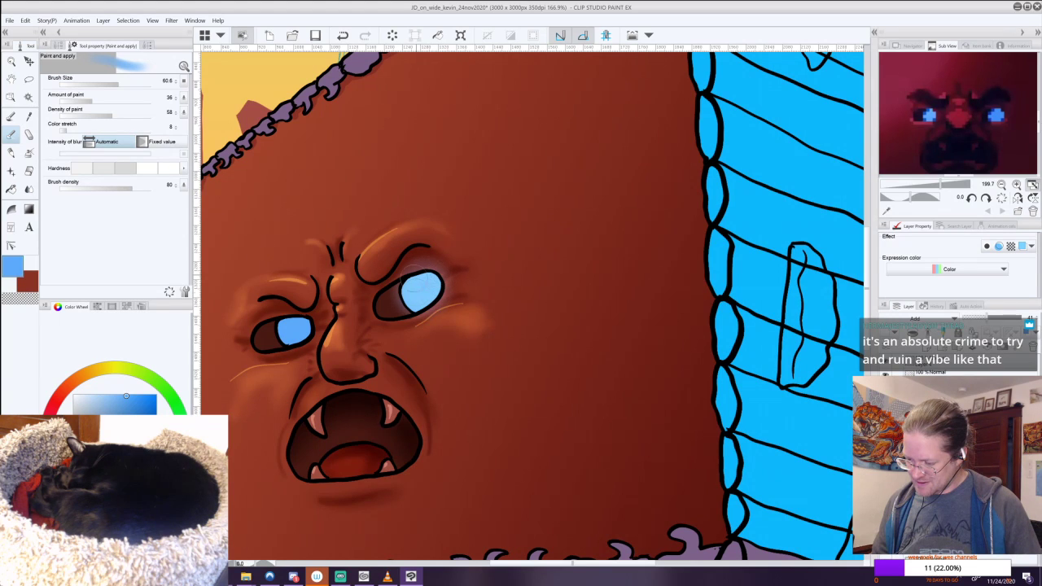
mouse_move(287, 332)
left_mouse_down()
mouse_move(299, 317)
mouse_move(282, 330)
left_mouse_up()
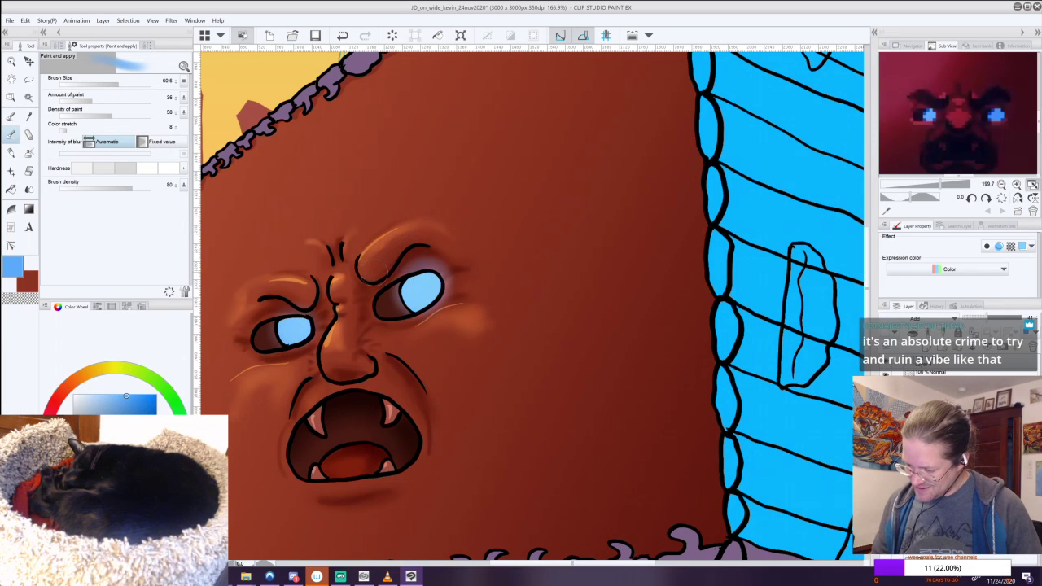
Reduce the brush size to 16.6 and paint thin blue reflected light on the brow and under both eyes.
left_click(114, 83)
left_click_drag(114, 87, 105, 85)
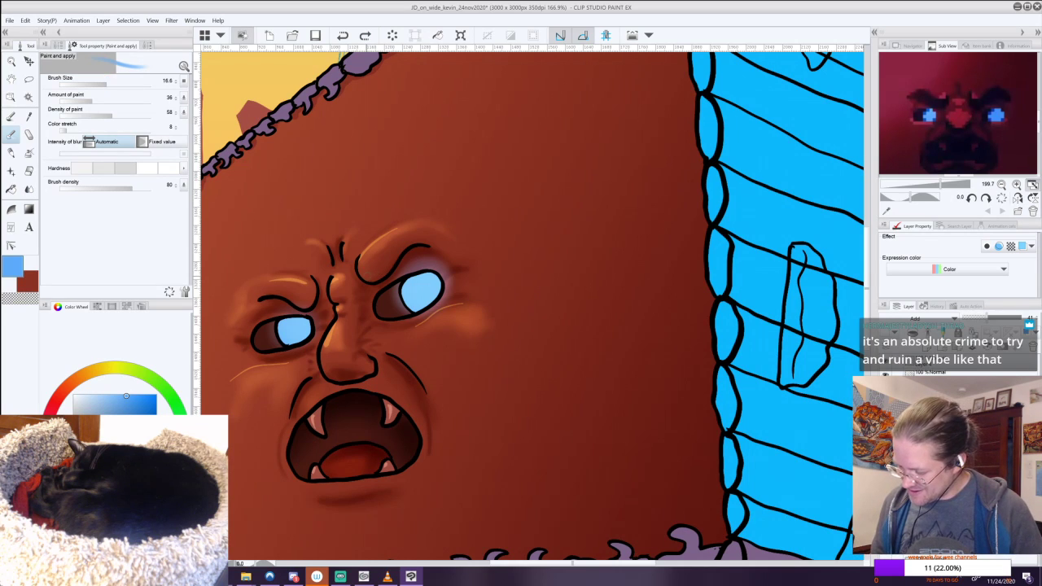
left_click_drag(413, 243, 377, 279)
left_click_drag(403, 247, 382, 273)
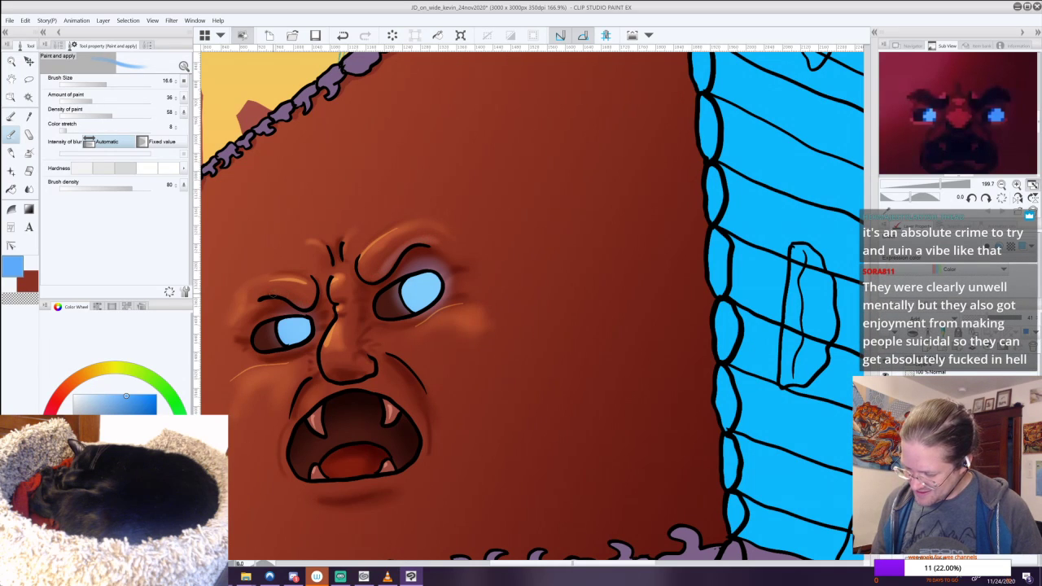
left_click_drag(283, 364, 263, 372)
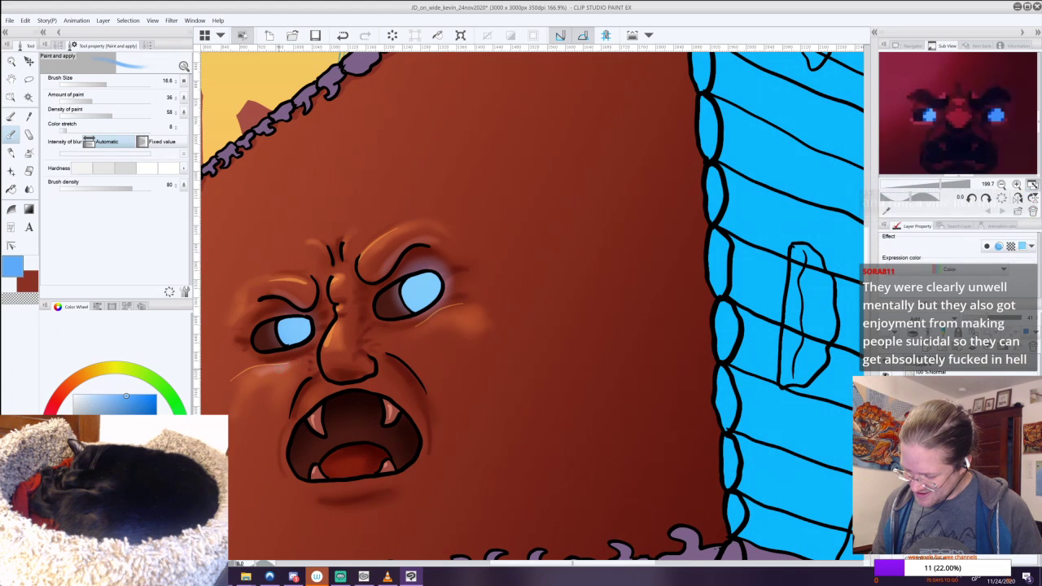
left_click_drag(435, 320, 460, 309)
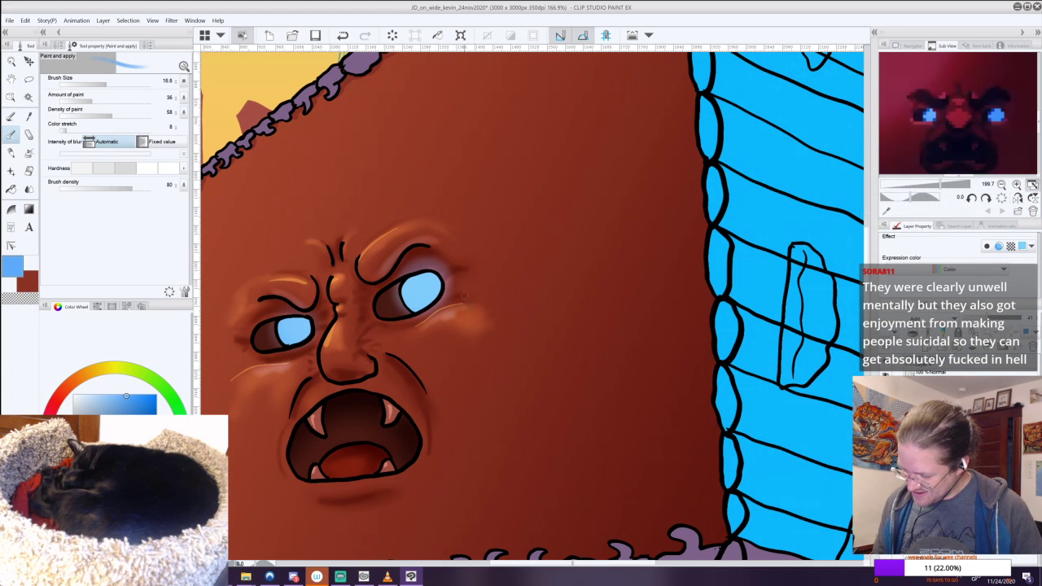
Finish the reflected light beside the larger eye, pick a paler blue and brighten the centres of both eyes.
left_click_drag(464, 272, 453, 281)
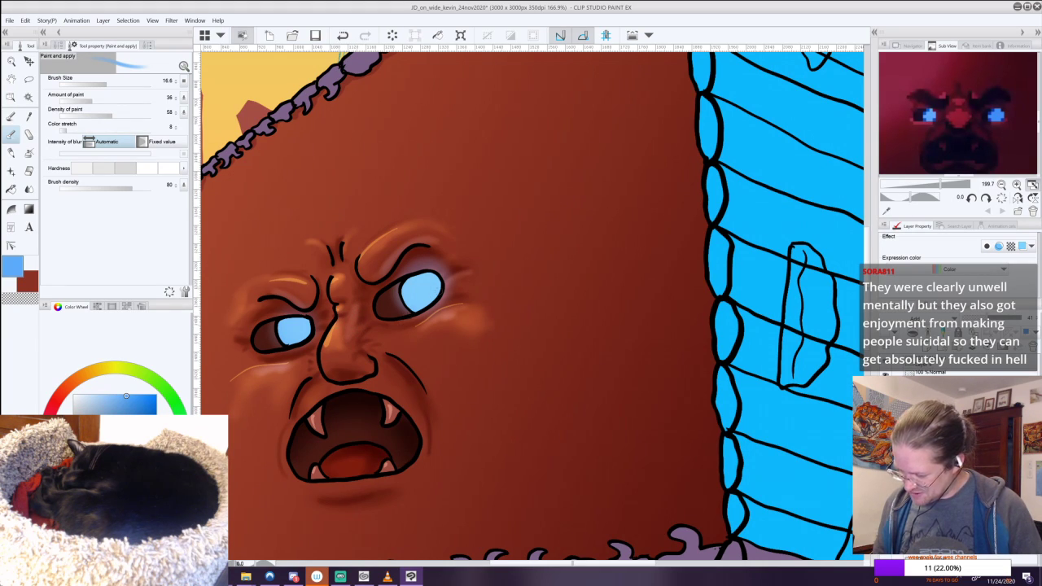
left_click(102, 394)
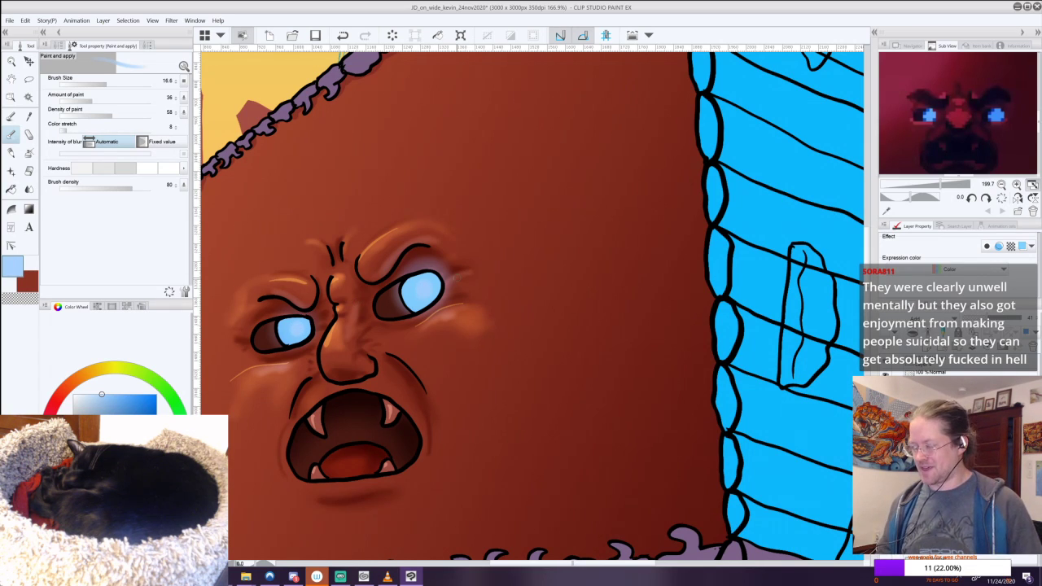
Sample the bright blue of the cube's plank-covered side wall as the drawing colour.
scroll(521, 326, "down", 5)
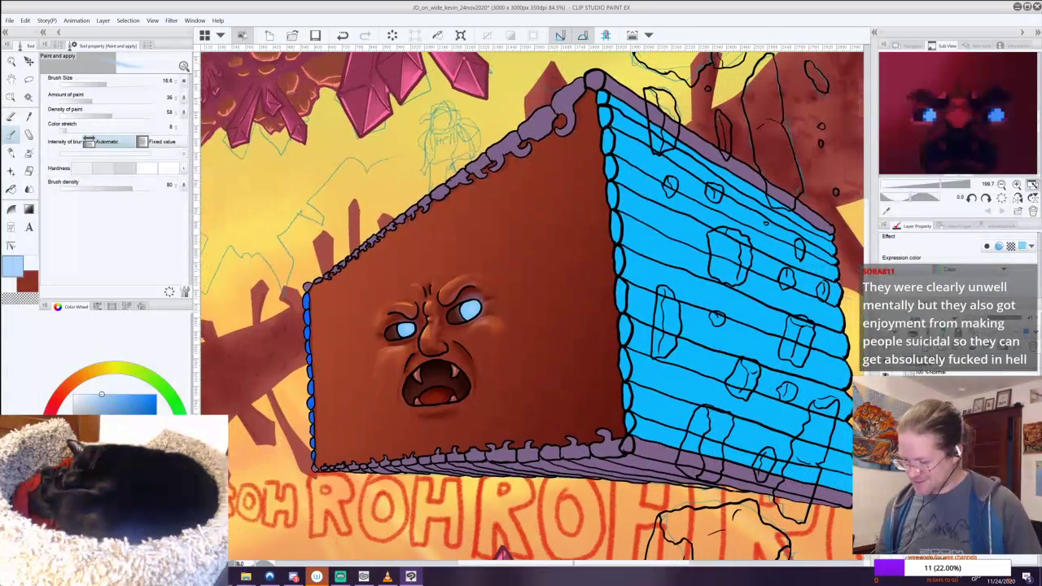
left_click_drag(618, 277, 457, 318)
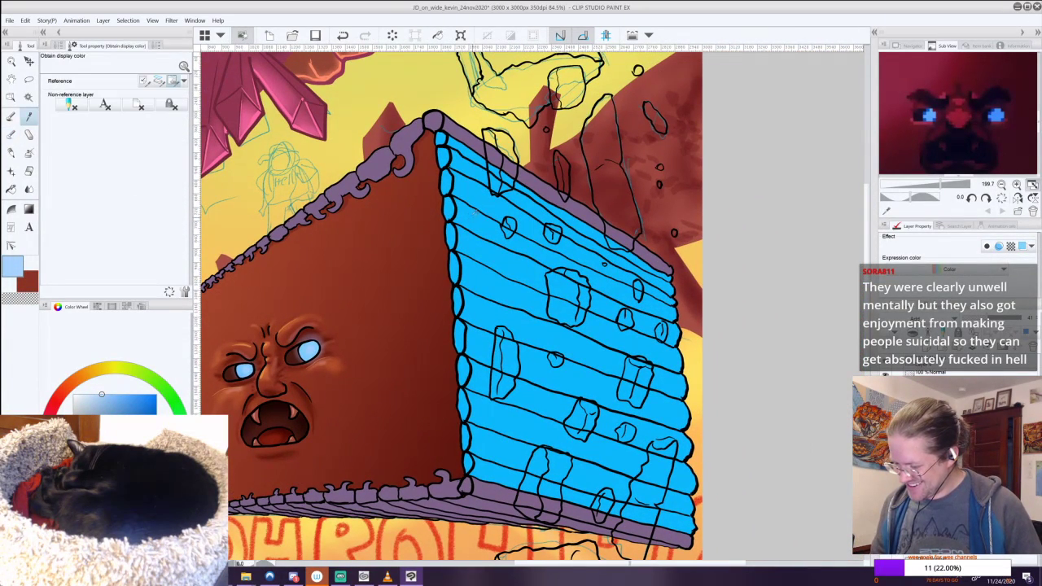
left_click(556, 260, "alt")
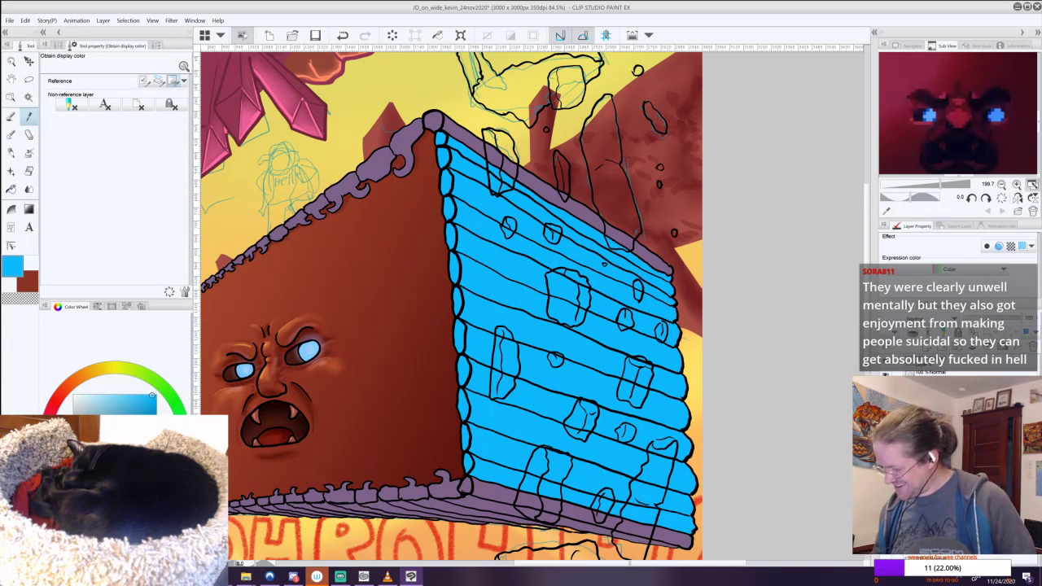
Select the upper planks of the blue side wall and the upper rounded segments along its front corner.
key("g")
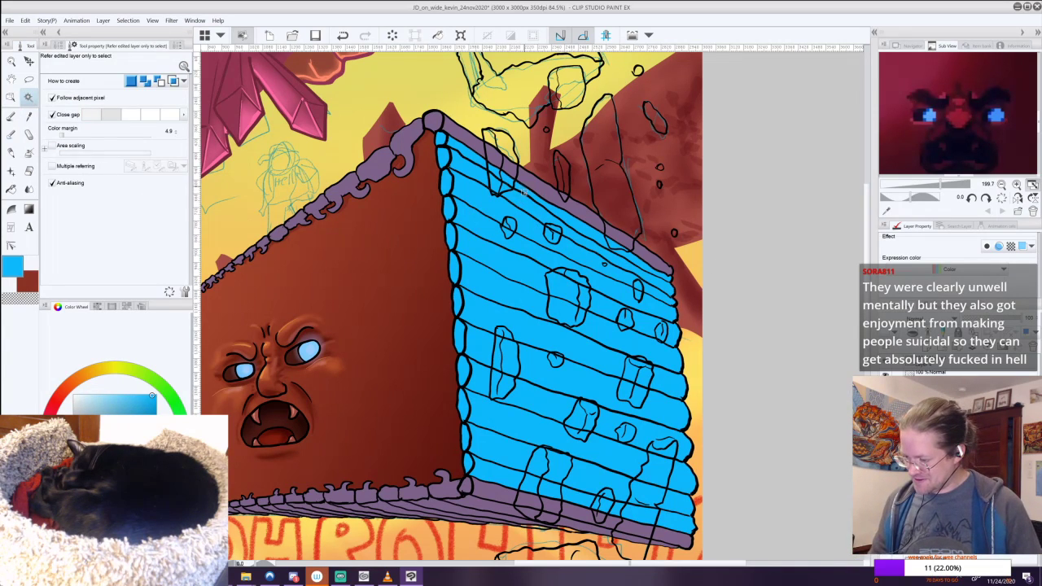
left_click(527, 204)
left_click(538, 264, "shift")
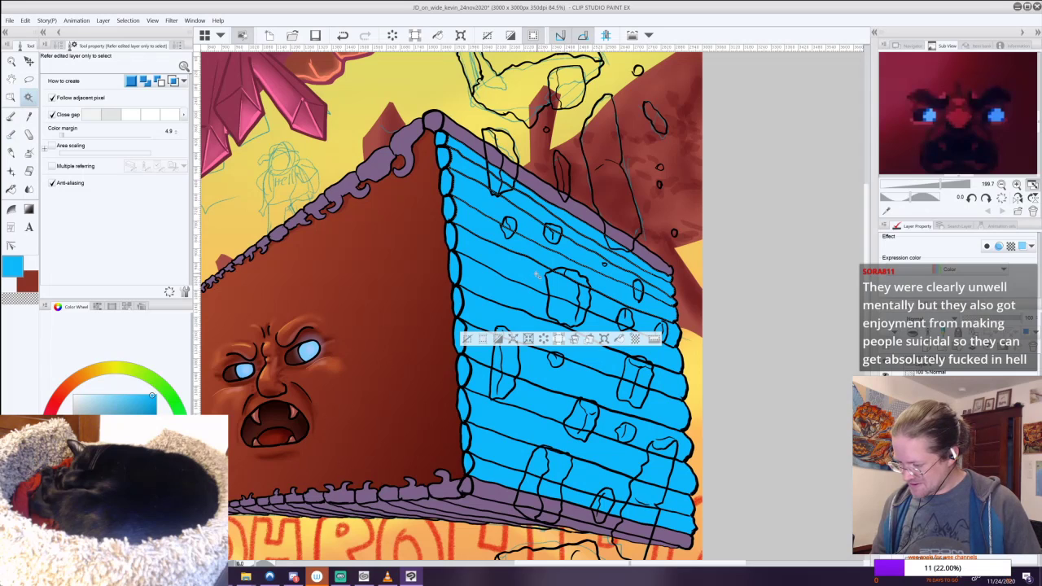
left_click(538, 303, "shift")
left_click(522, 299)
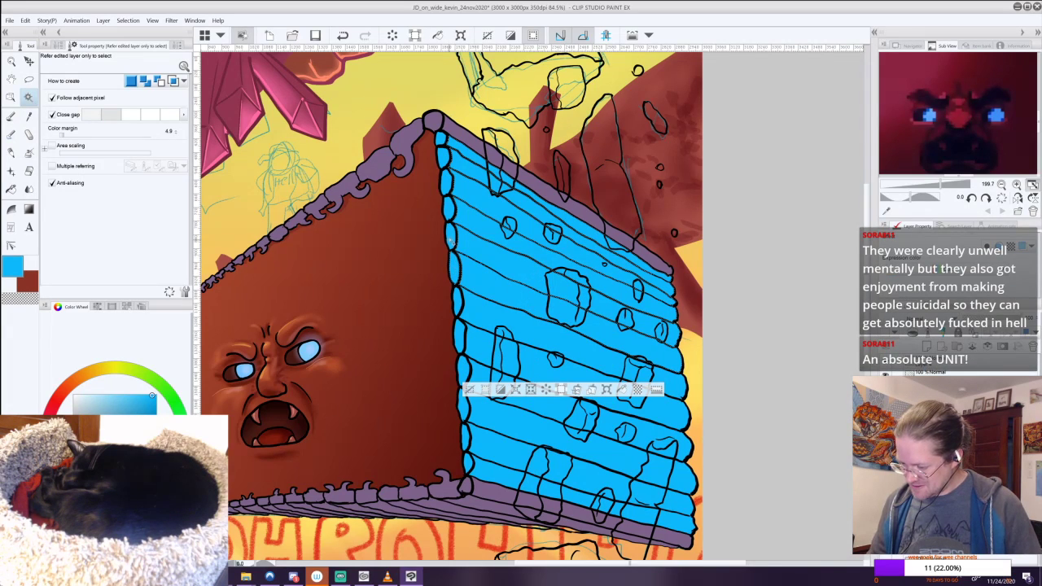
left_click(446, 209, "shift")
left_click(445, 180, "shift")
left_click(443, 156, "shift")
left_click(441, 139, "shift")
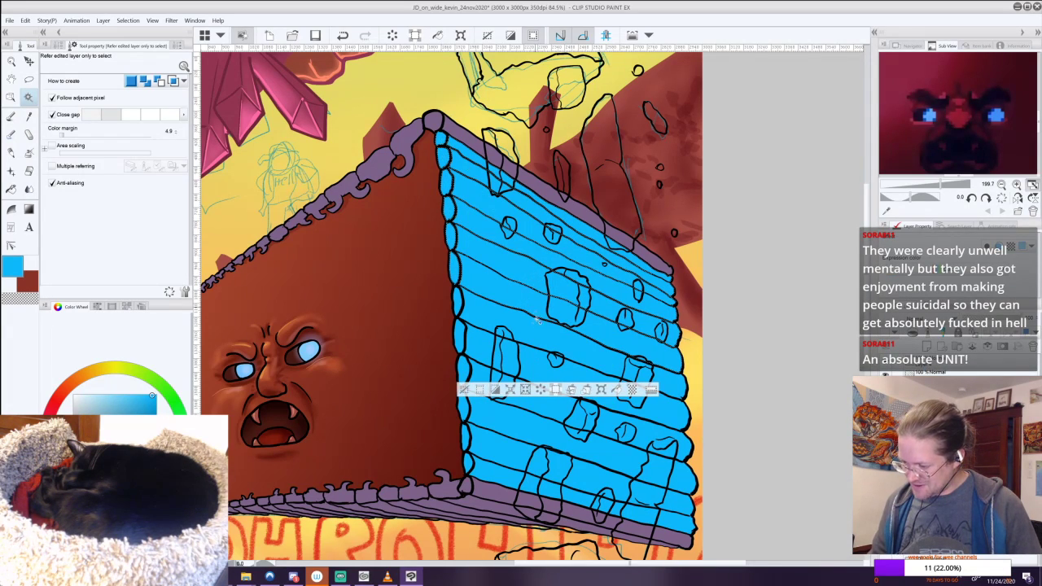
Add the lower planks of the blue side wall to the selection.
left_click(476, 326)
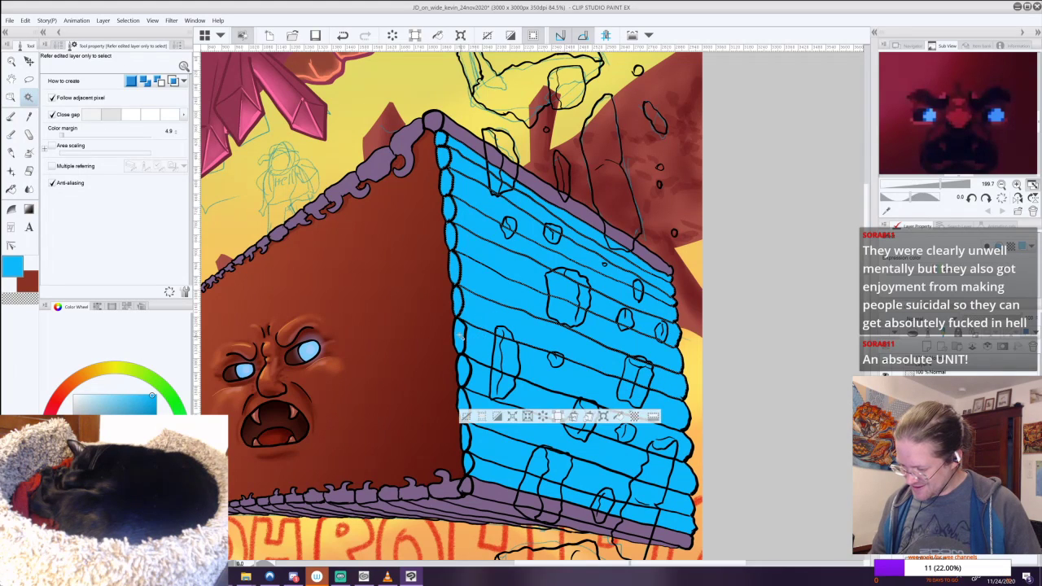
left_click(476, 348)
left_click(477, 381)
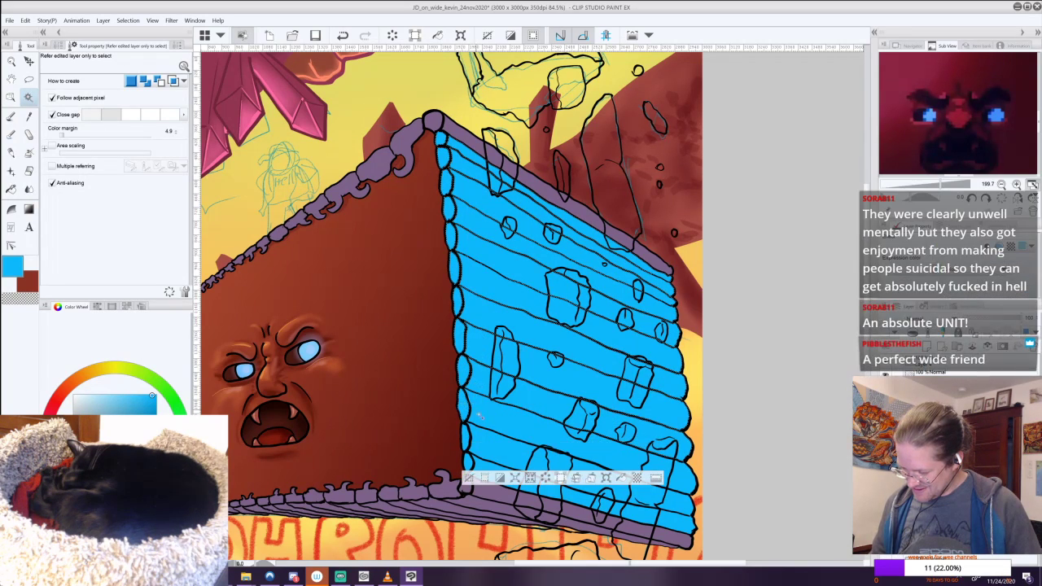
left_click(484, 444)
left_click(471, 460)
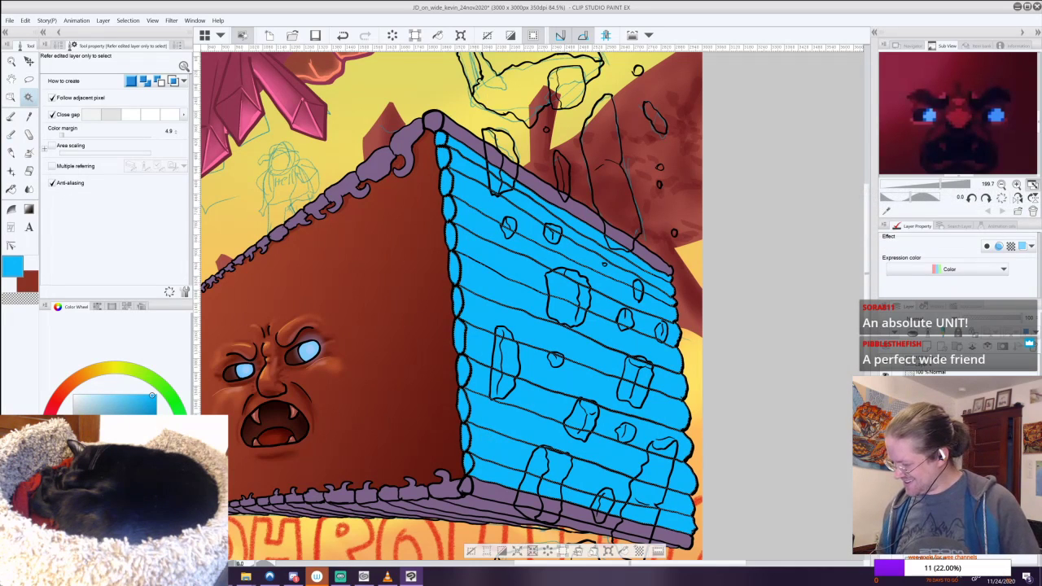
Return to the glow layer, set the Paint and apply brush to size 174.5, amount 47 and density 64, and clear the selection.
left_click(944, 456)
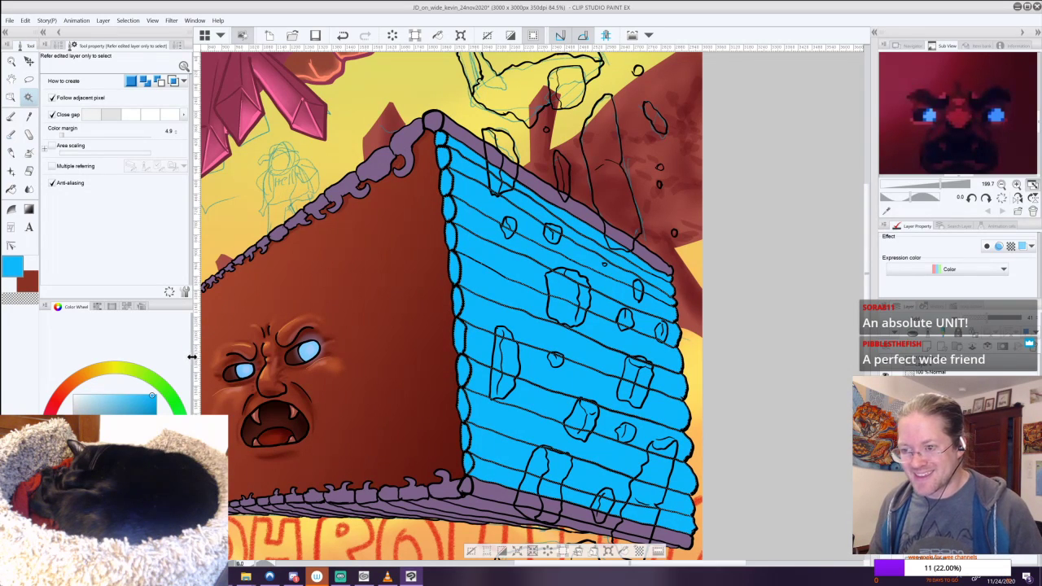
scroll(200, 356, "down", 1)
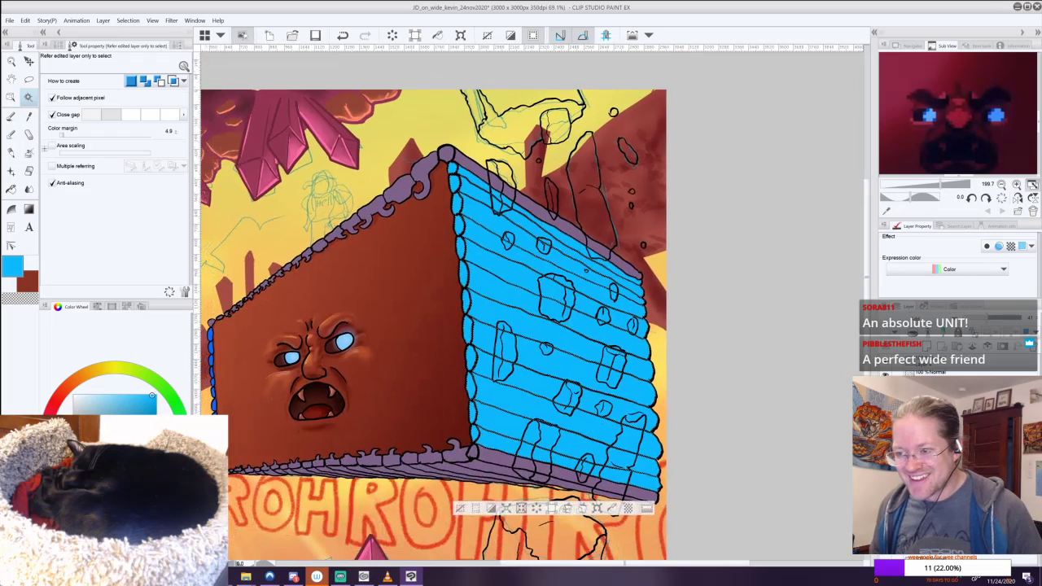
scroll(200, 357, "down", 1)
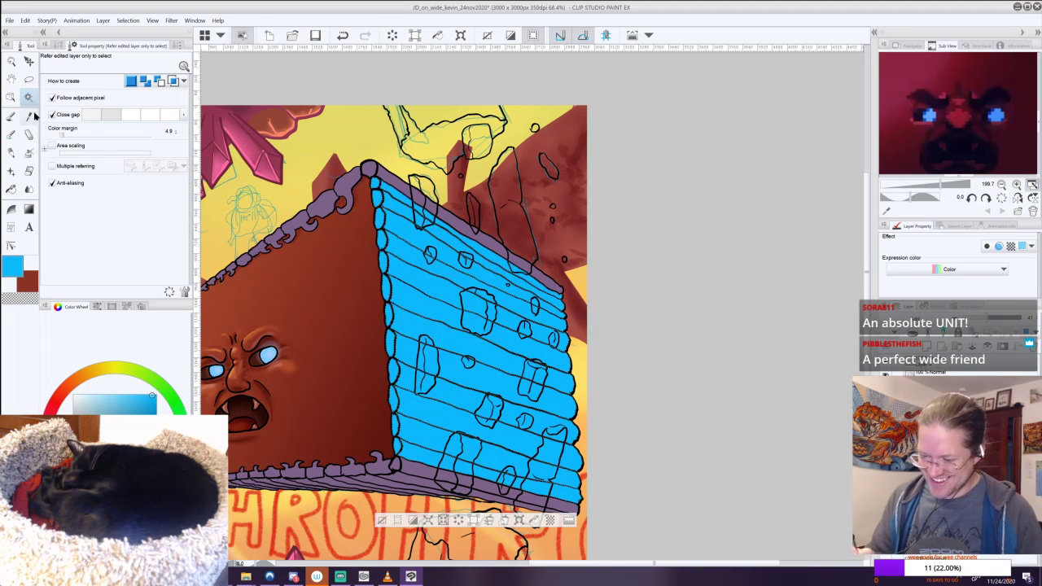
left_click(11, 135)
mouse_move(106, 83)
left_mouse_down()
mouse_move(122, 82)
mouse_move(116, 114)
mouse_move(103, 99)
left_mouse_up()
left_click_drag(122, 83, 118, 114)
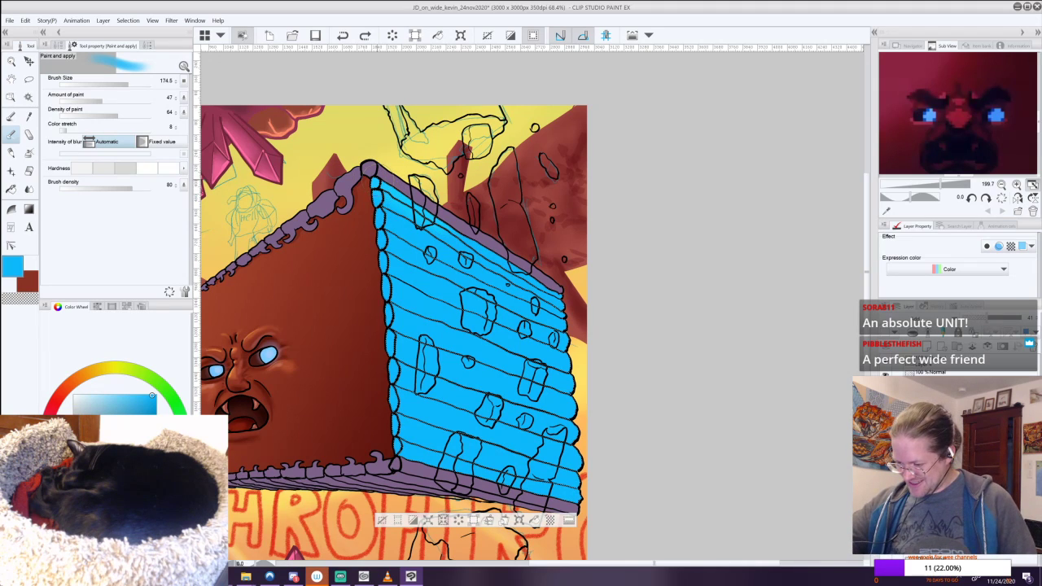
left_click(382, 520)
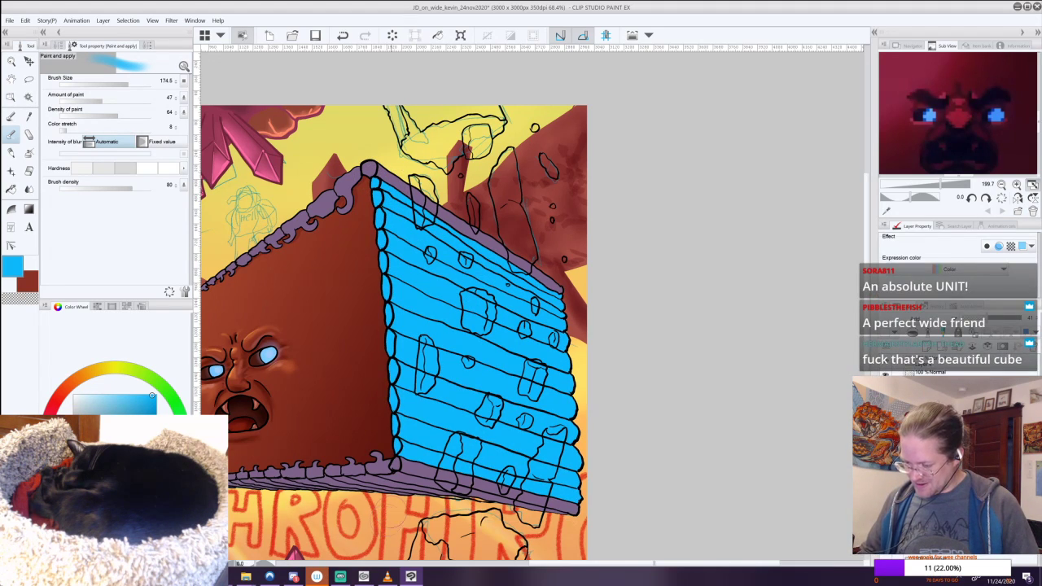
Paint a soft blue glow along the side wall's upper edge and down the corner next to the face.
left_click_drag(385, 175, 534, 275)
left_click_drag(462, 227, 578, 305)
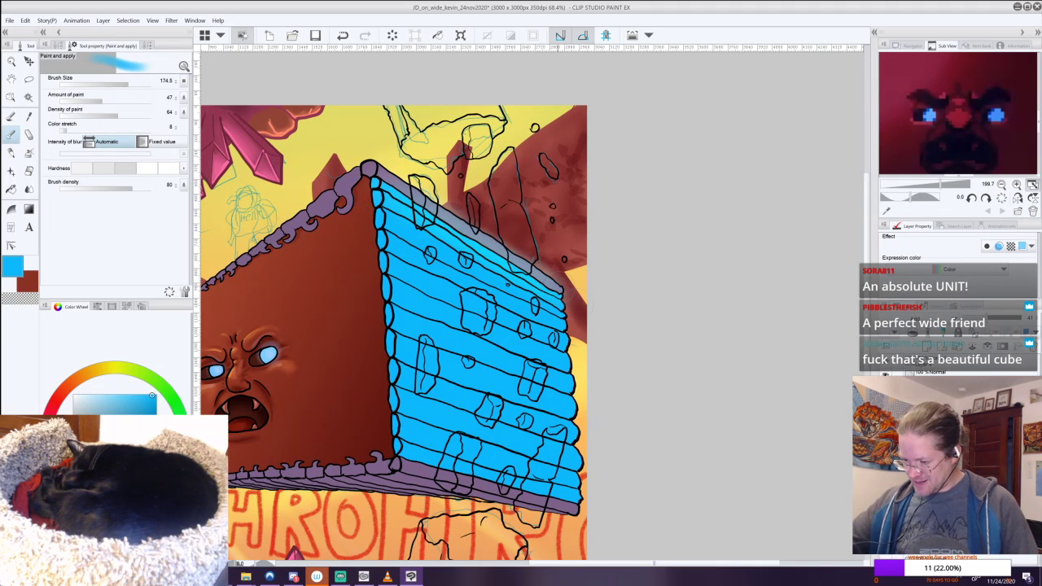
mouse_move(376, 189)
left_mouse_down()
mouse_move(394, 376)
mouse_move(408, 409)
left_mouse_up()
left_click_drag(386, 305, 391, 448)
left_click_drag(389, 399, 391, 462)
Brush the bright blue glow lengthwise over all the planks of the side wall.
mouse_move(386, 372)
left_mouse_down()
mouse_move(392, 458)
mouse_move(565, 498)
left_mouse_up()
left_click_drag(404, 424, 573, 473)
left_click_drag(397, 401, 581, 467)
left_click_drag(395, 368, 578, 436)
left_click_drag(399, 346, 578, 411)
left_click_drag(407, 327, 568, 381)
left_click_drag(405, 285, 568, 354)
left_click_drag(401, 259, 553, 322)
left_click_drag(435, 265, 570, 327)
mouse_move(399, 229)
left_mouse_down()
mouse_move(565, 301)
mouse_move(488, 232)
left_mouse_up()
Repaint the glow down the corner beside the face and extend it along the side wall's upper edge.
mouse_move(385, 176)
left_mouse_down()
mouse_move(380, 373)
mouse_move(389, 435)
left_mouse_up()
key("ctrl+z")
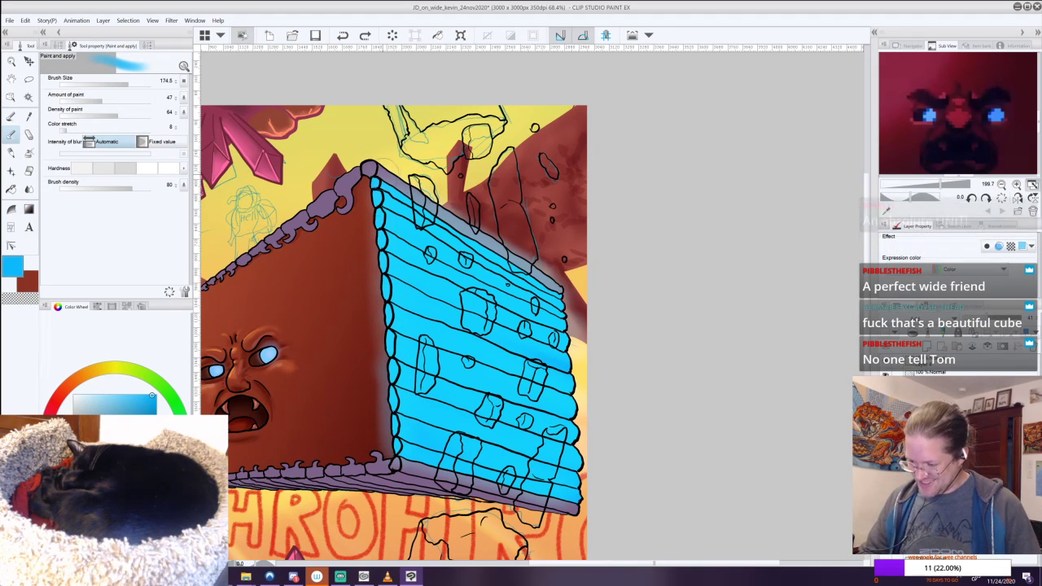
left_click_drag(376, 184, 381, 365)
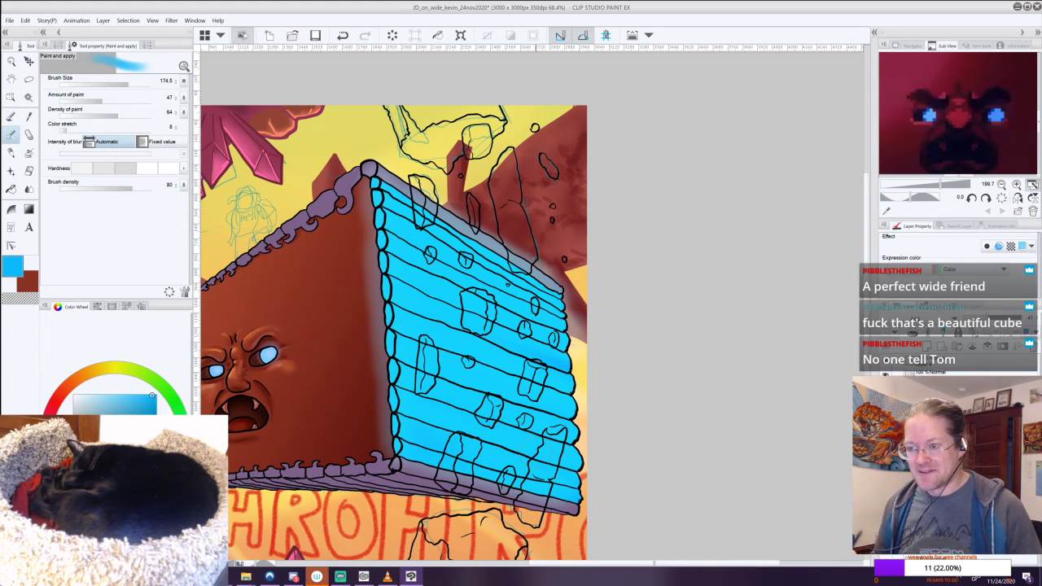
left_click_drag(521, 325, 538, 291)
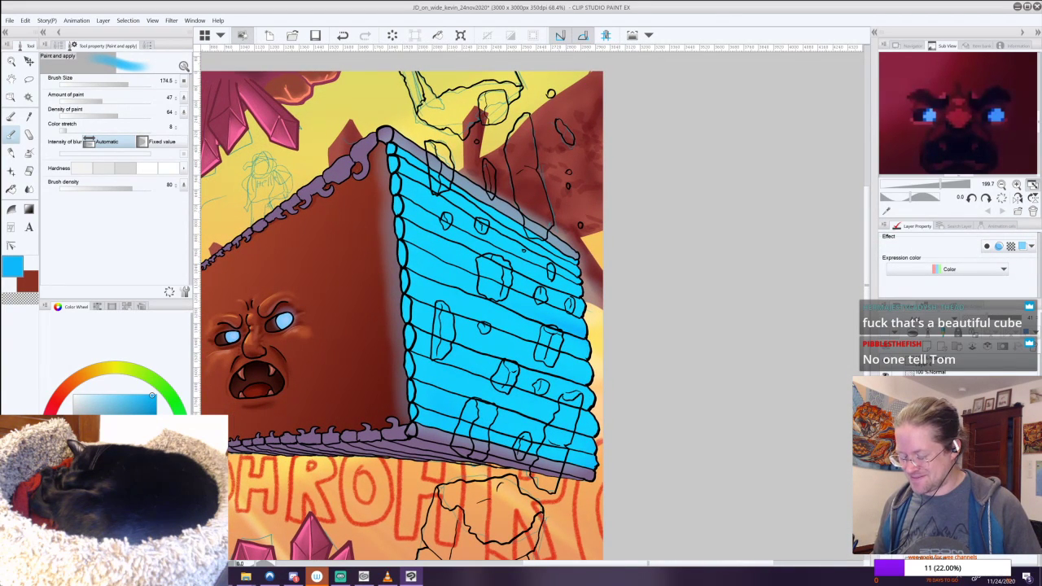
left_click_drag(521, 325, 467, 249)
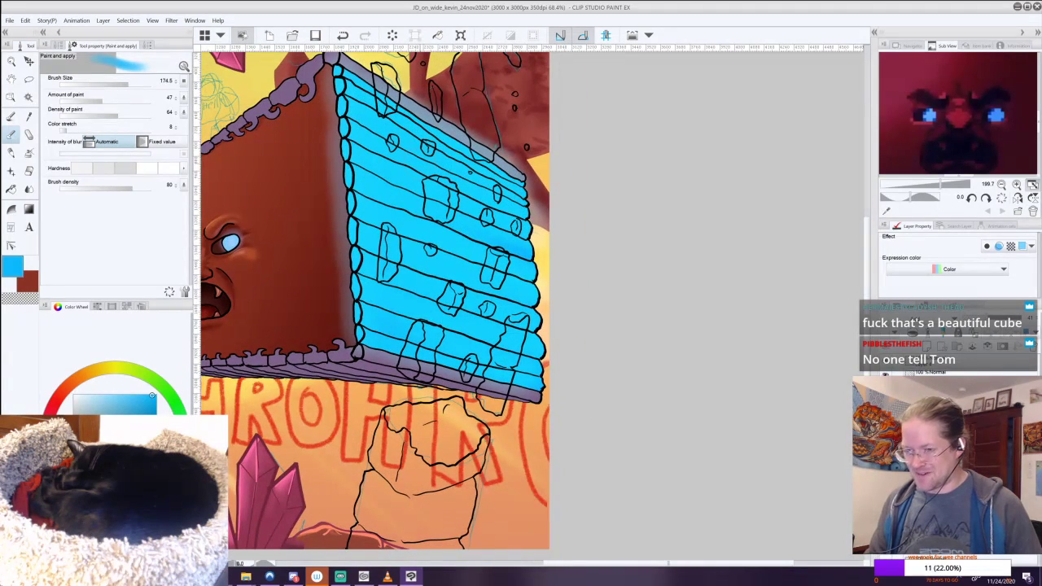
scroll(374, 305, "up", 3)
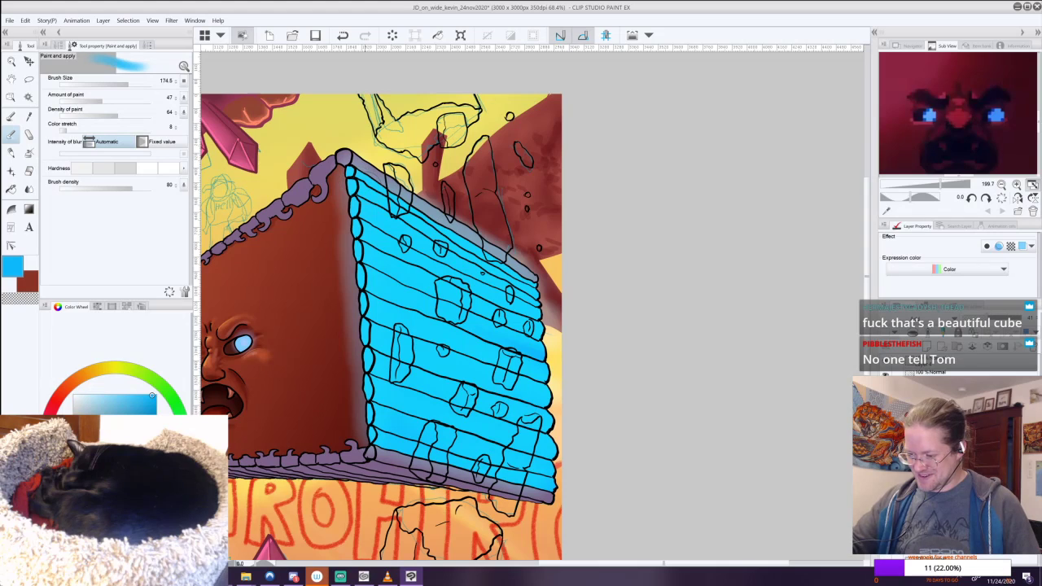
left_click_drag(526, 256, 494, 236)
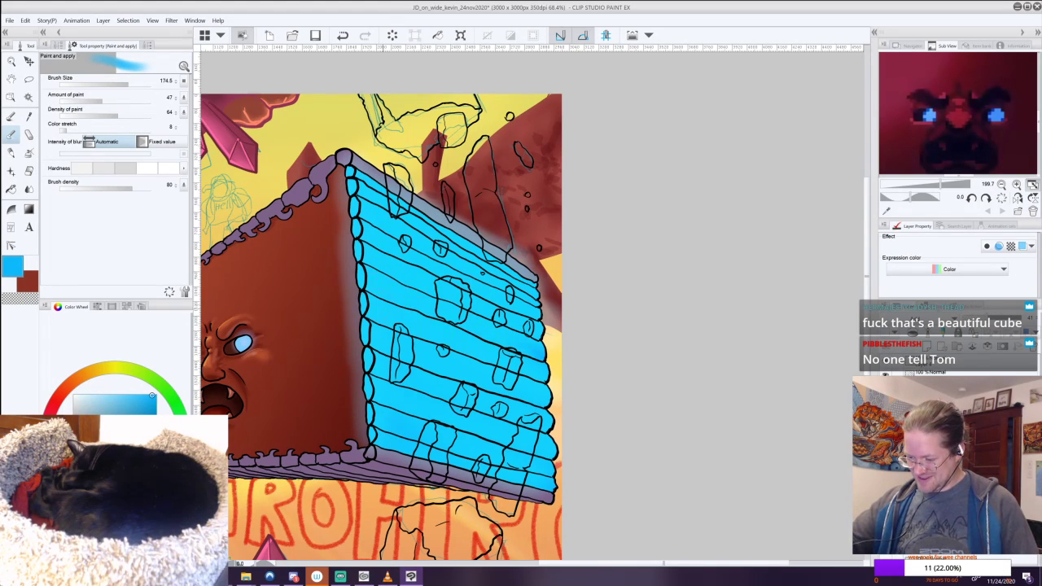
Pick a pale blue, reduce the brush size to 25.1 and paint highlights along the uppermost planks.
left_click_drag(106, 395, 96, 394)
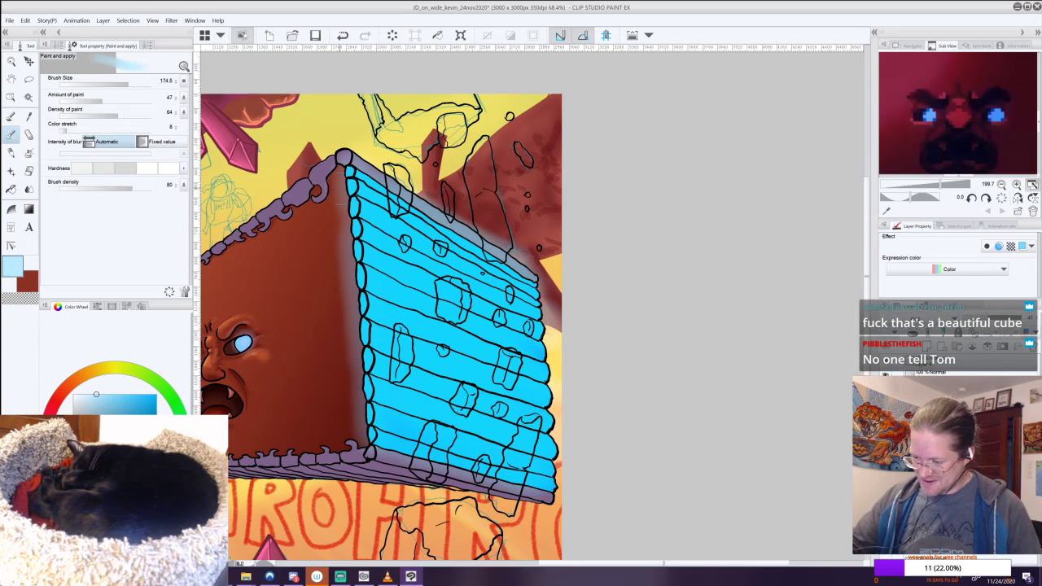
left_click_drag(120, 85, 110, 85)
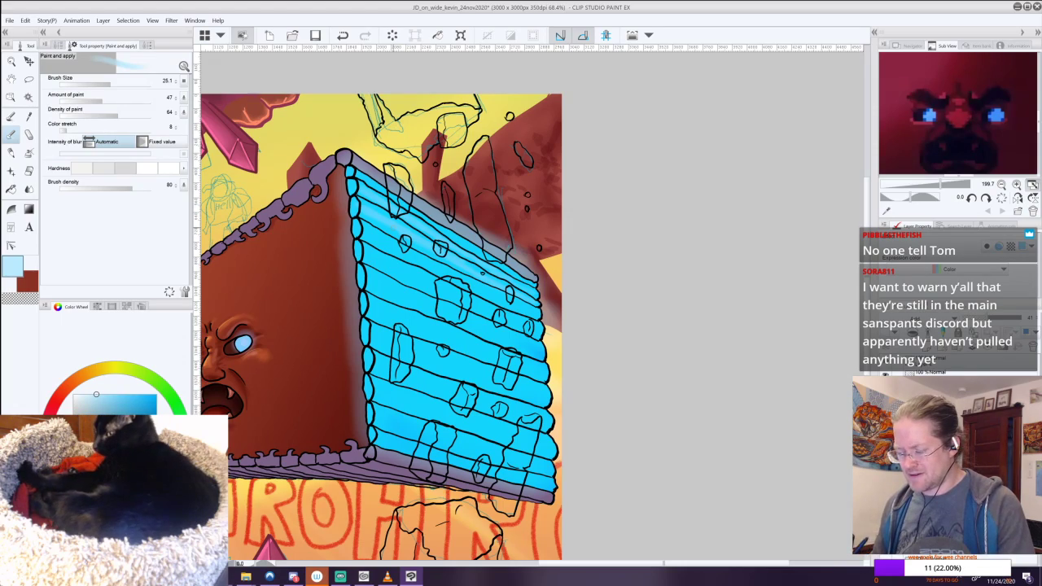
Rotate the canvas so the planks run upright, pick a paler blue and paint highlights along the middle planks.
key("minus")
key("minus")
key("minus")
key("minus")
key("minus")
key("minus")
key("minus")
key("minus")
key("minus")
key("minus")
key("minus")
key("minus")
key("minus")
key("minus")
key("minus")
key("minus")
key("minus")
key("minus")
left_click_drag(513, 383, 541, 287)
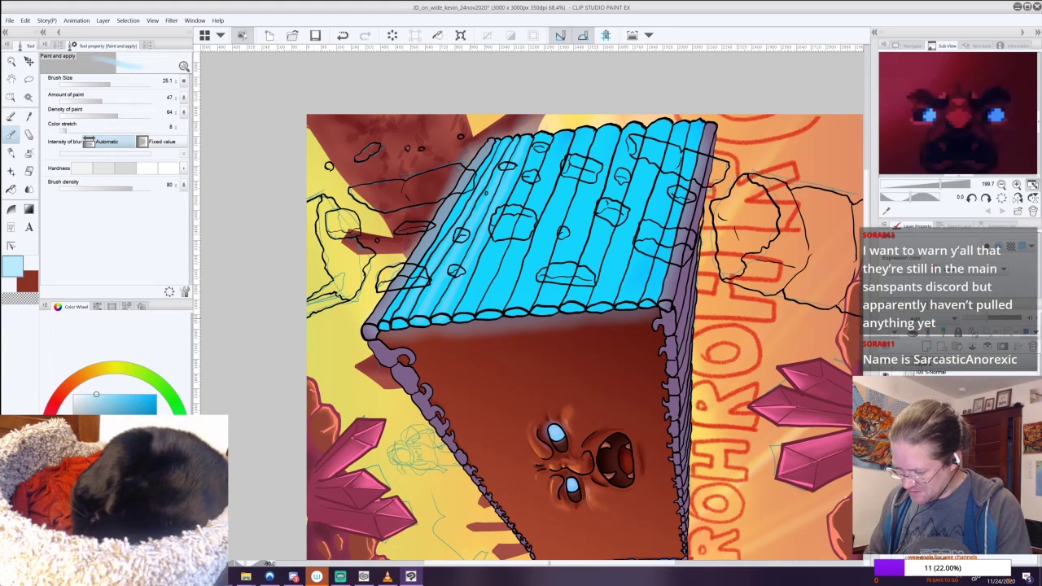
left_click(91, 399)
left_click(87, 394)
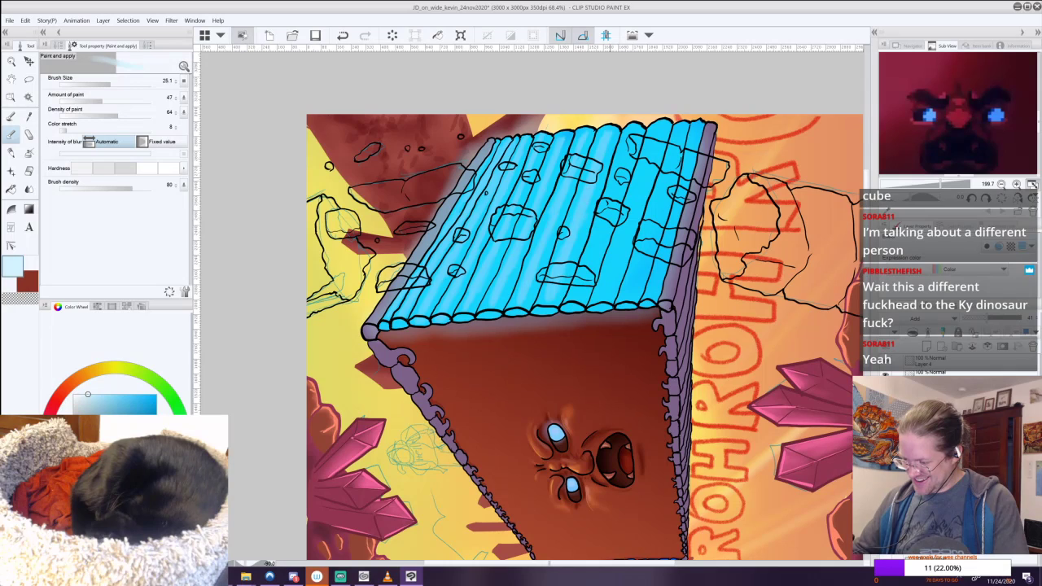
Paint the same pale blue highlights along the remaining lower planks of the side wall.
left_click_drag(589, 264, 604, 231)
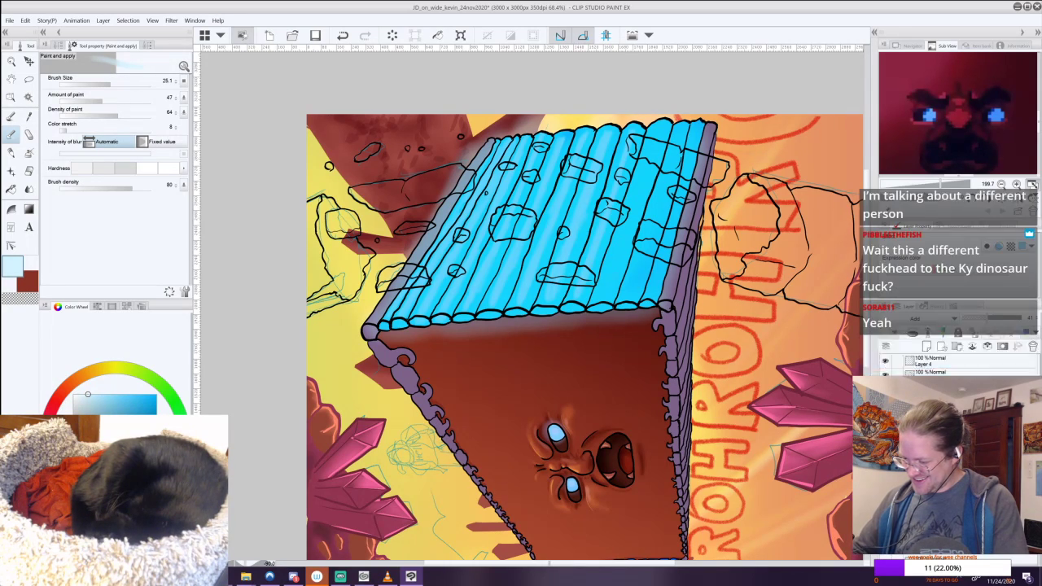
mouse_move(615, 257)
left_mouse_down()
mouse_move(658, 130)
mouse_move(650, 151)
left_mouse_up()
mouse_move(609, 267)
left_mouse_down()
mouse_move(602, 291)
mouse_move(652, 225)
mouse_move(633, 288)
mouse_move(682, 128)
left_mouse_up()
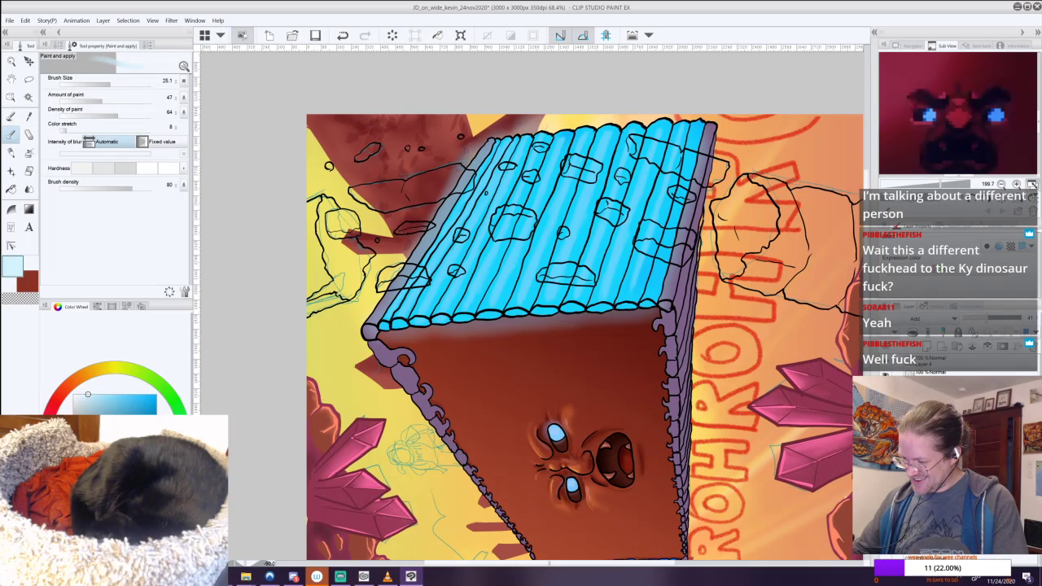
mouse_move(625, 296)
left_mouse_down()
mouse_move(669, 230)
mouse_move(698, 130)
mouse_move(674, 222)
left_mouse_up()
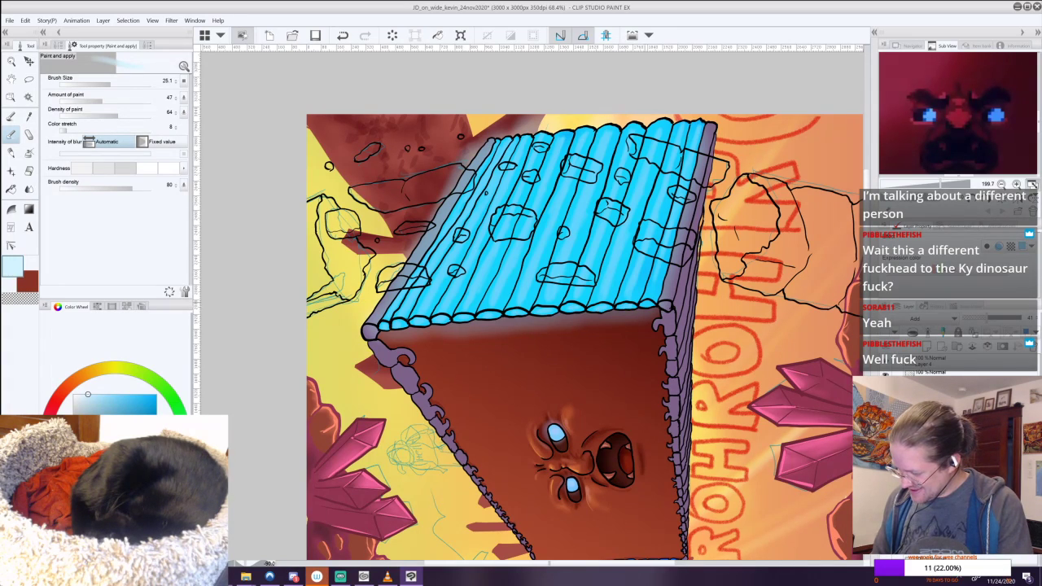
Return the canvas to its upright orientation and sample the deep blue of the segments on the cube's far edge.
key("shift+space")
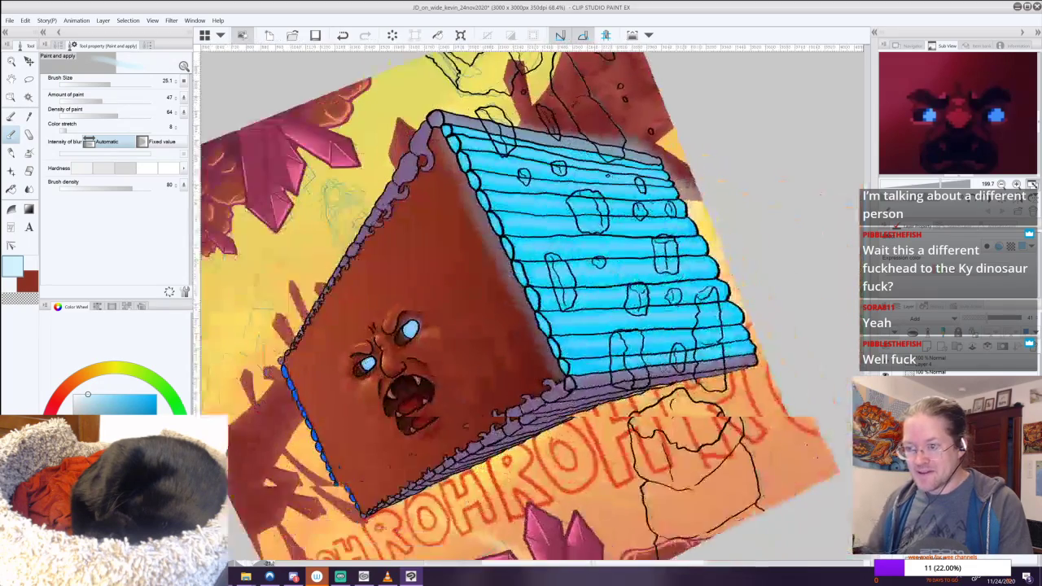
key("shift+space")
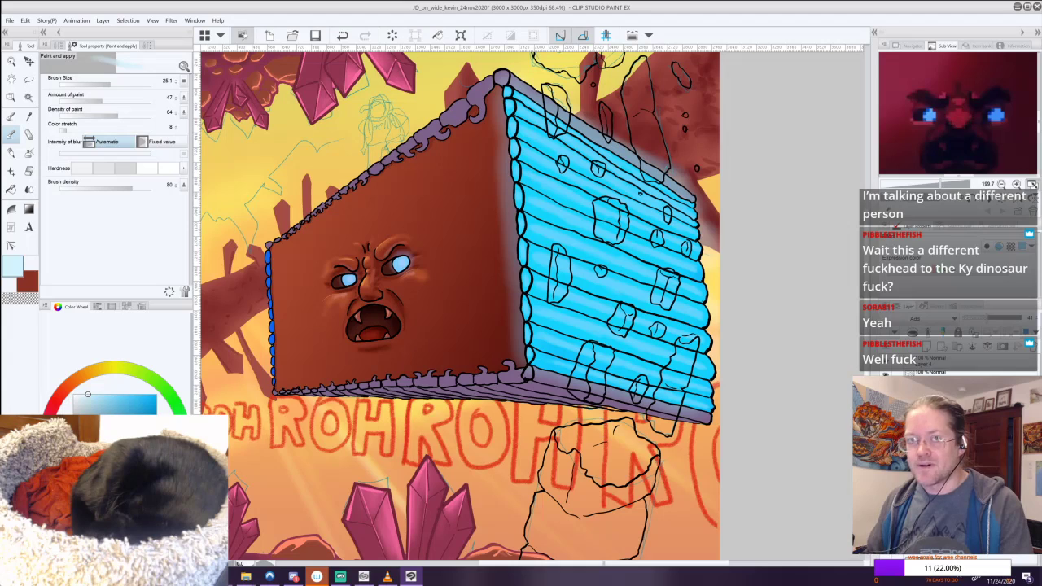
left_click_drag(439, 285, 602, 315)
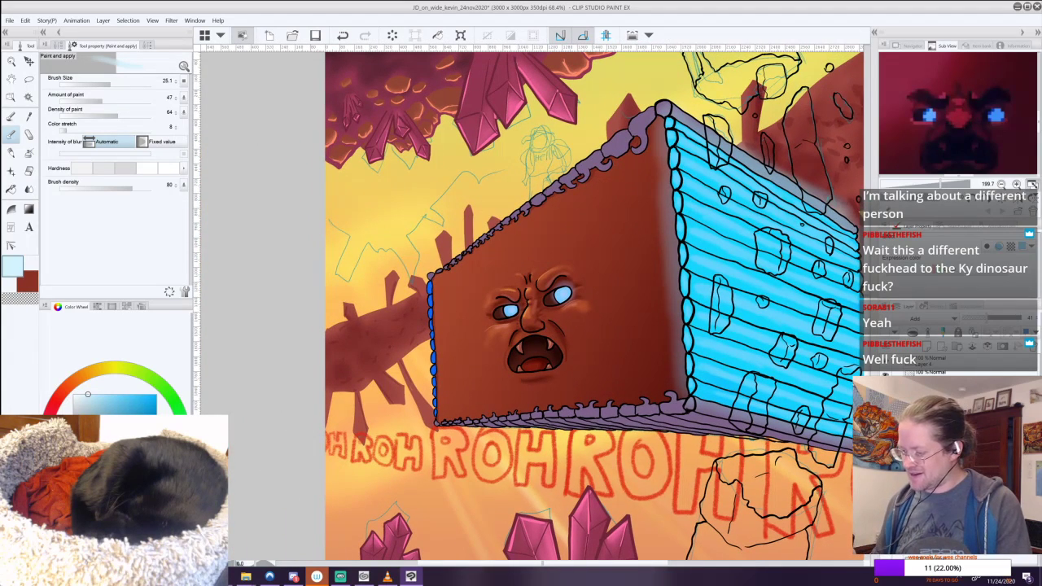
left_click(433, 285, "alt")
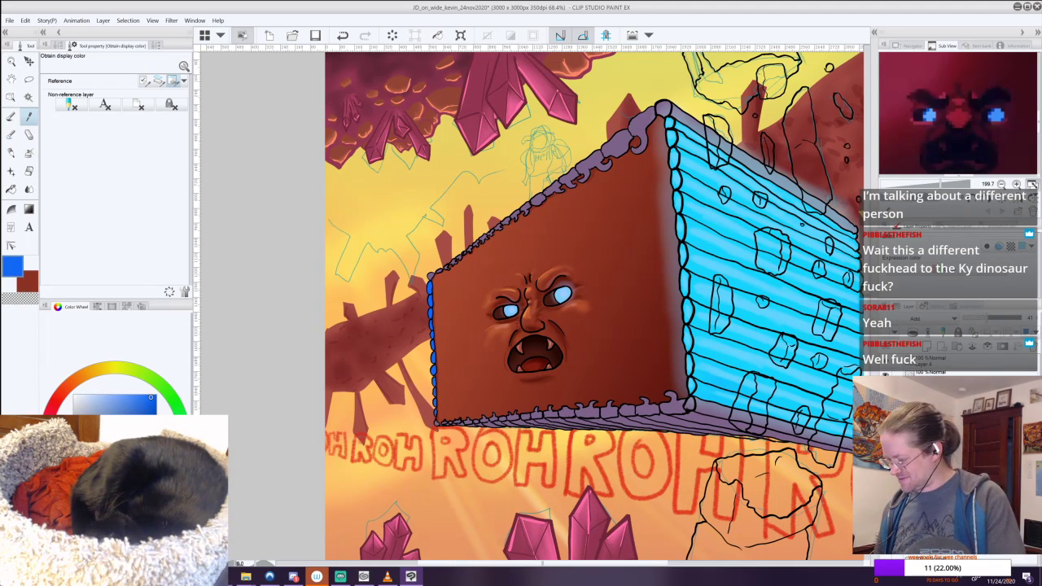
Auto-select the deep blue segments running down the cube's far vertical edge.
left_click(17, 134)
scroll(437, 303, "up", 5)
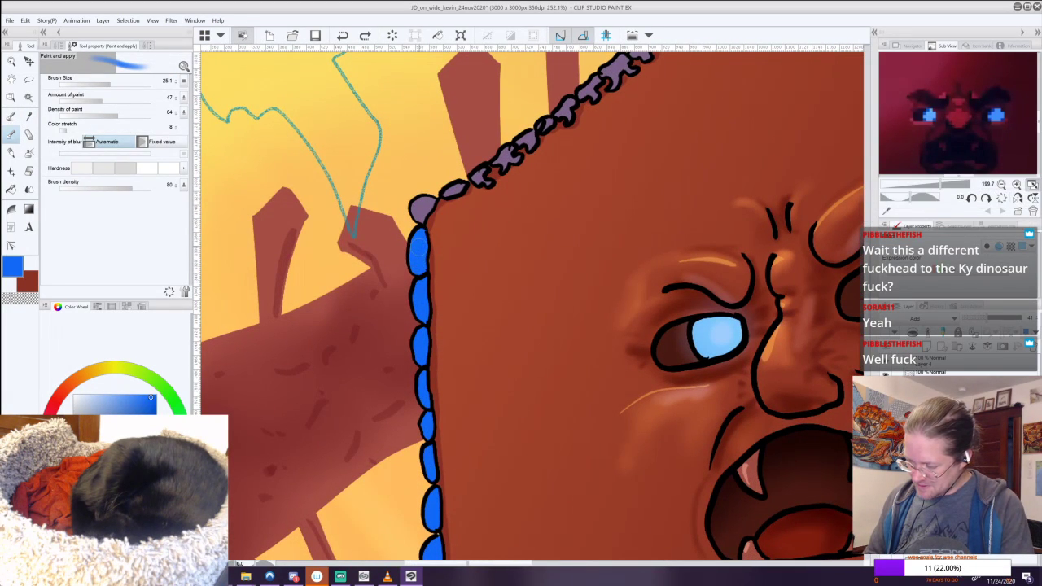
left_click(29, 97)
left_click(420, 260)
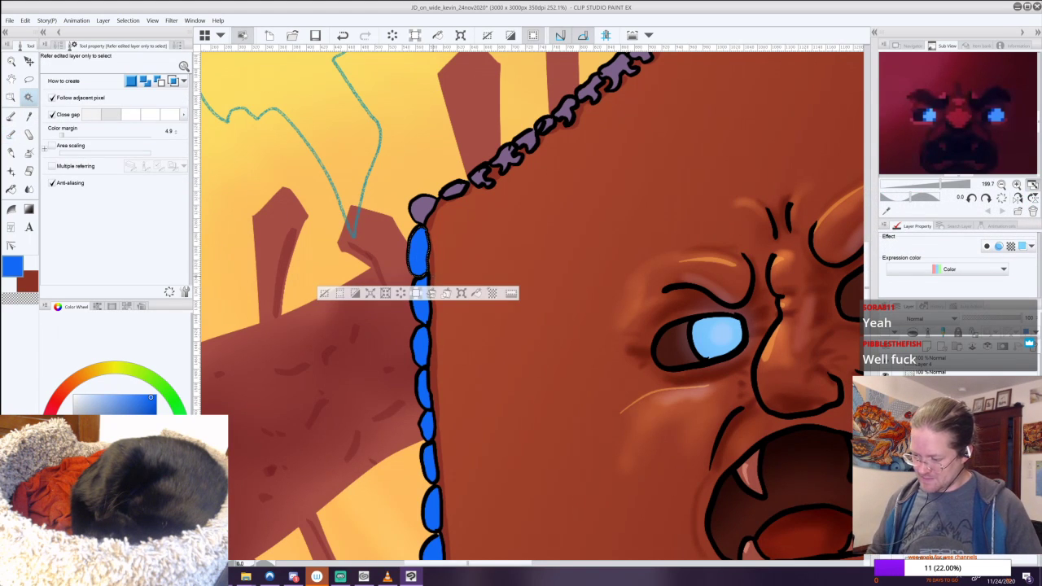
scroll(462, 350, "down", 5)
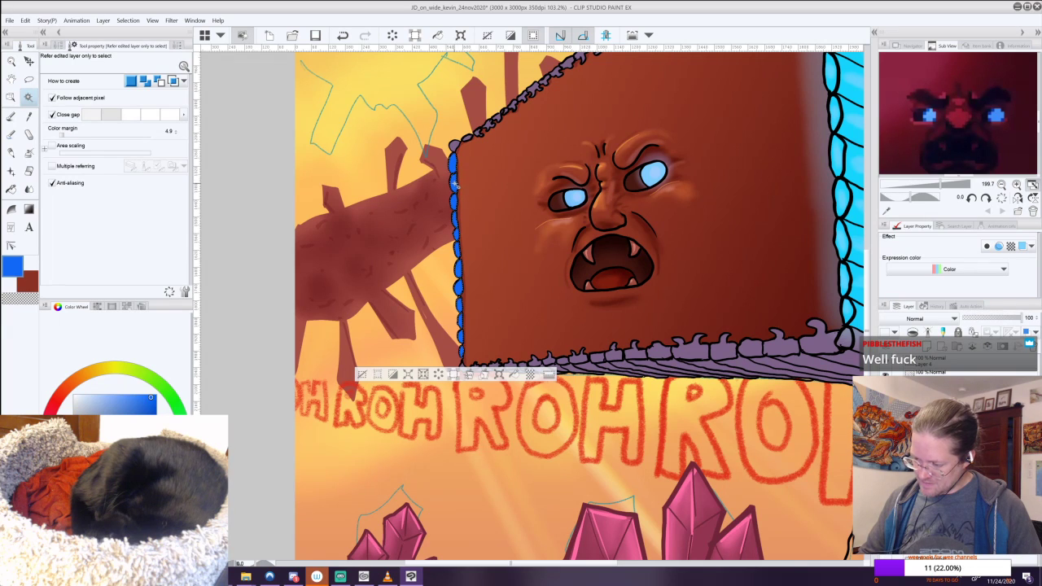
left_click_drag(455, 185, 466, 265)
scroll(565, 288, "up", 1)
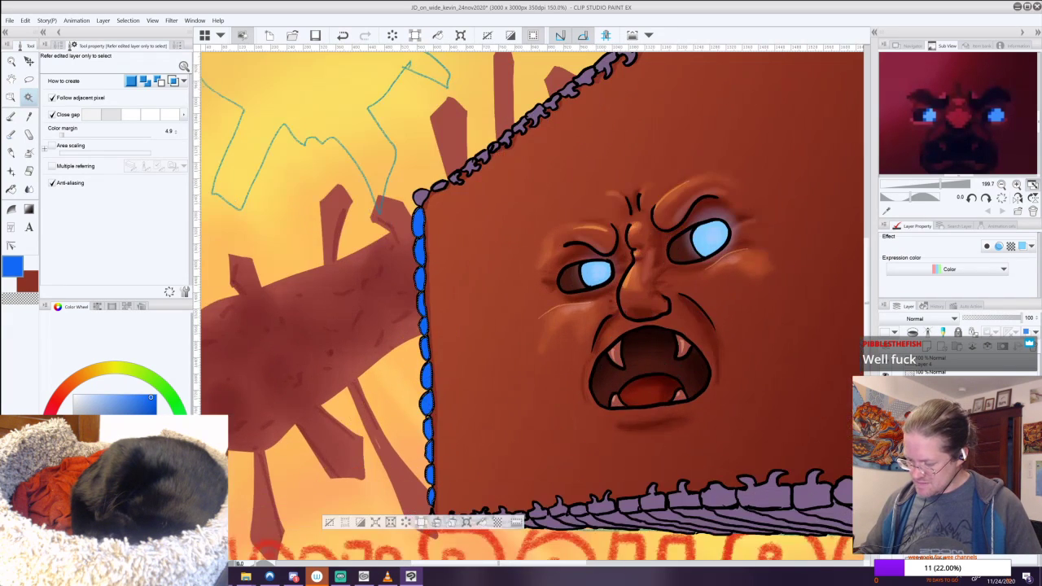
On the Add layer, paint highlights along the selected blue segments with paint amount 70 and density 80, and clear the selection.
left_click(944, 456)
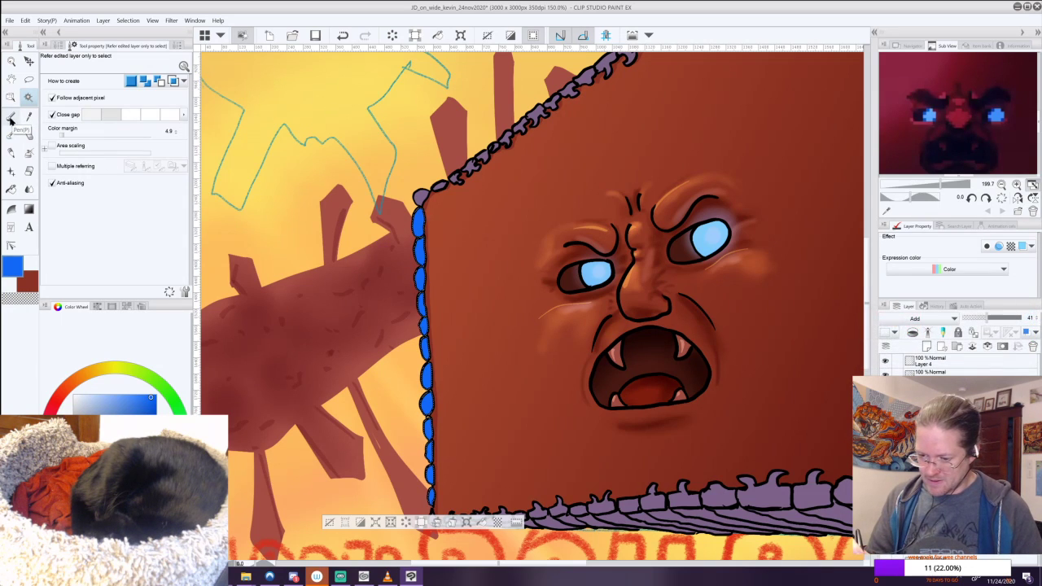
left_click(11, 134)
mouse_move(103, 101)
left_mouse_down()
mouse_move(122, 101)
mouse_move(131, 114)
left_mouse_up()
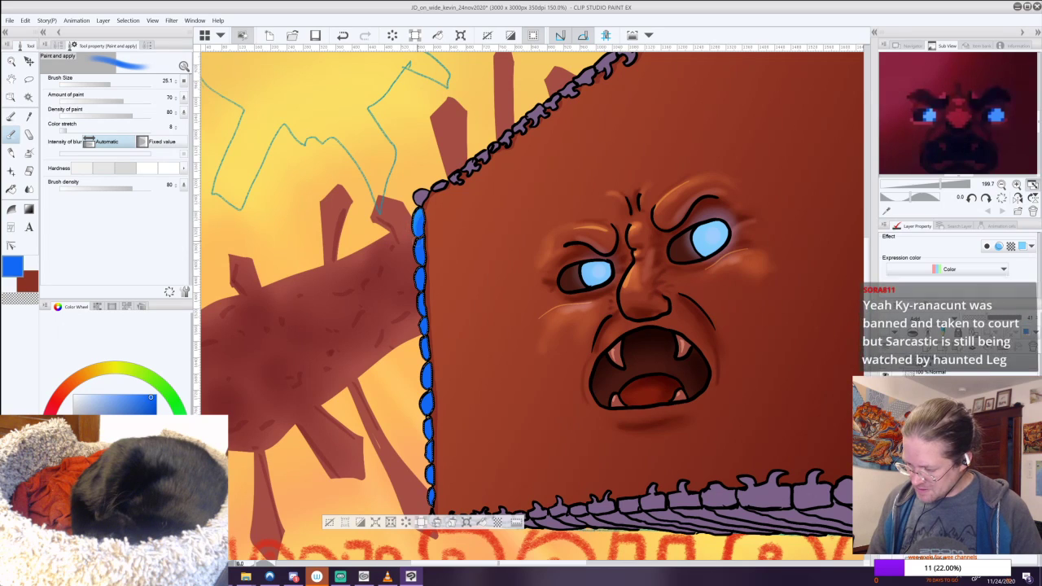
left_click_drag(421, 291, 424, 352)
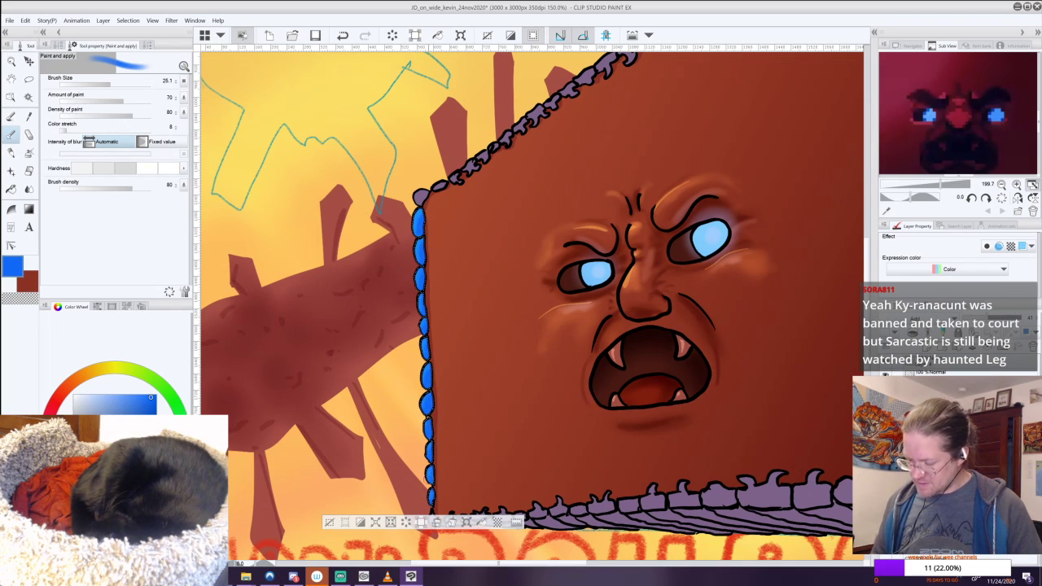
left_click_drag(635, 342, 439, 320)
scroll(556, 268, "down", 3)
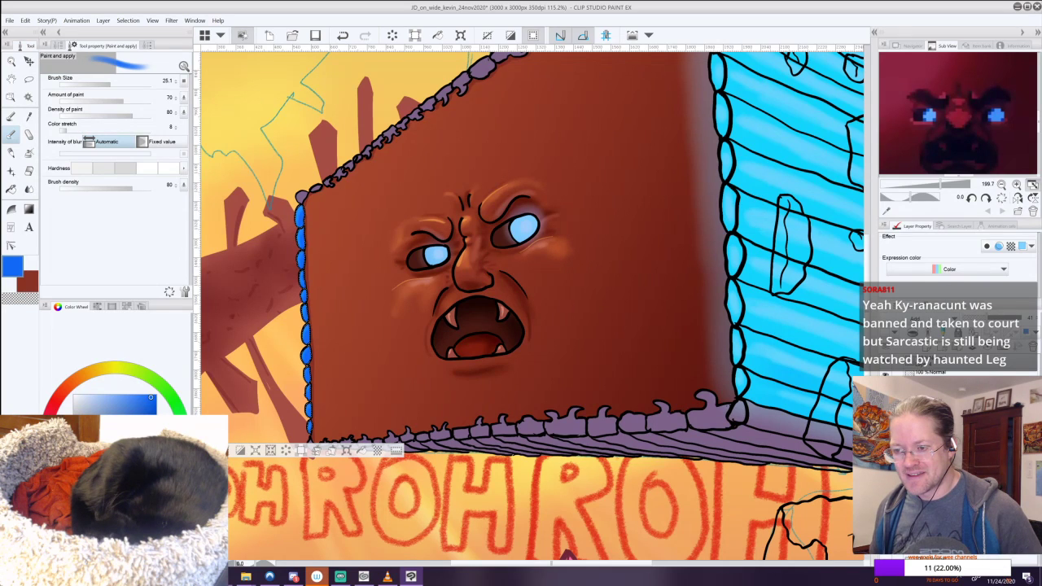
left_click_drag(521, 325, 554, 258)
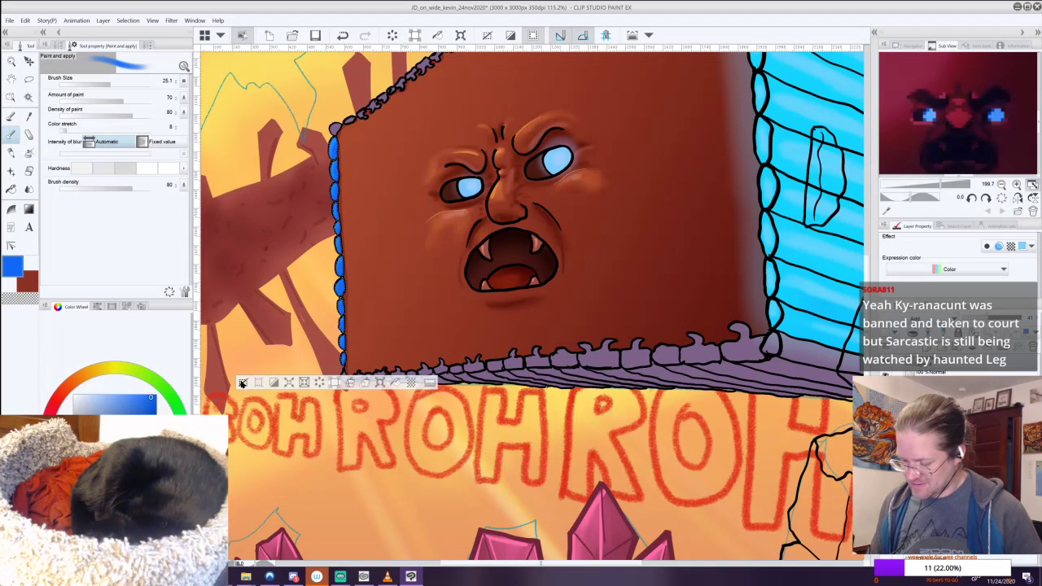
left_click(243, 383)
Sample the purple of the lower trim and auto-select the large purple trim pieces near the cube's upper corner.
left_click(668, 356, "alt")
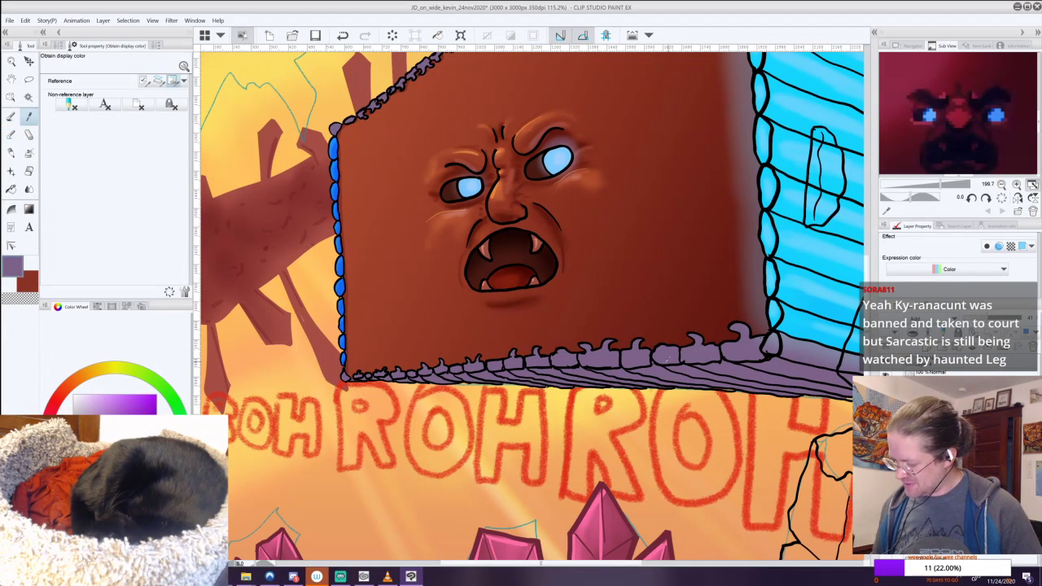
left_click_drag(686, 202, 609, 374)
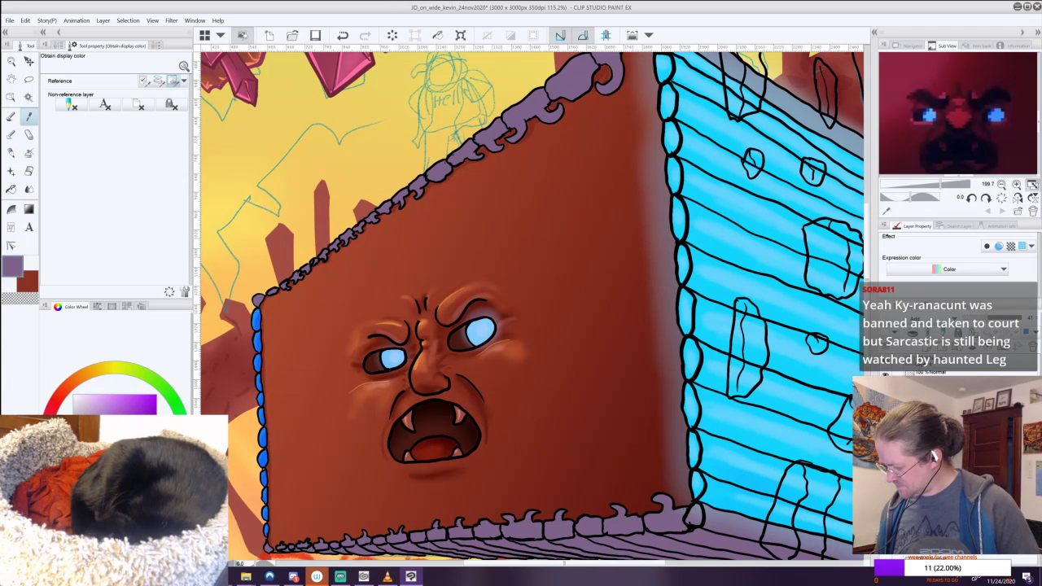
scroll(591, 126, "up", 3)
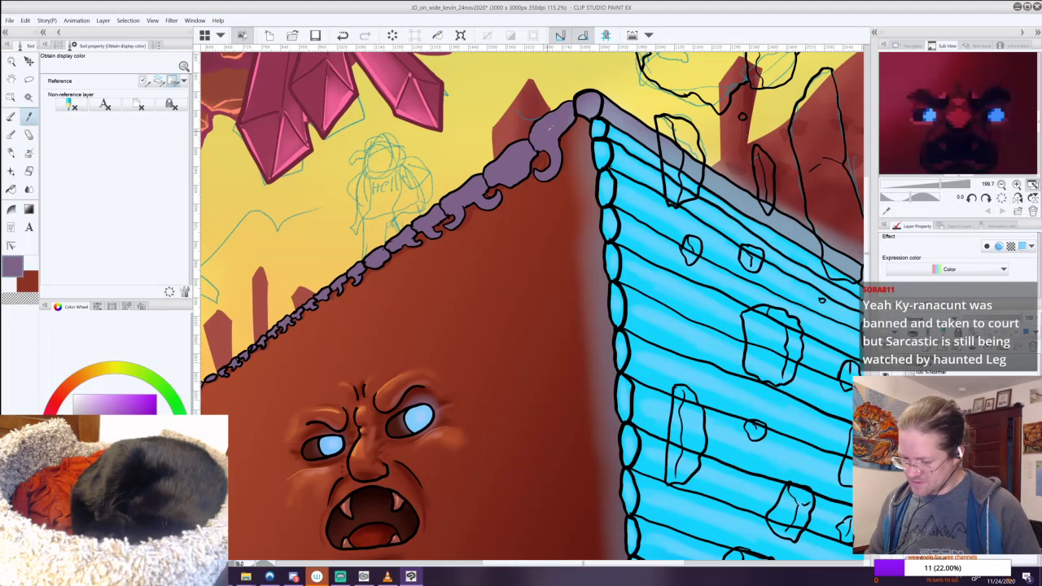
left_click(29, 96)
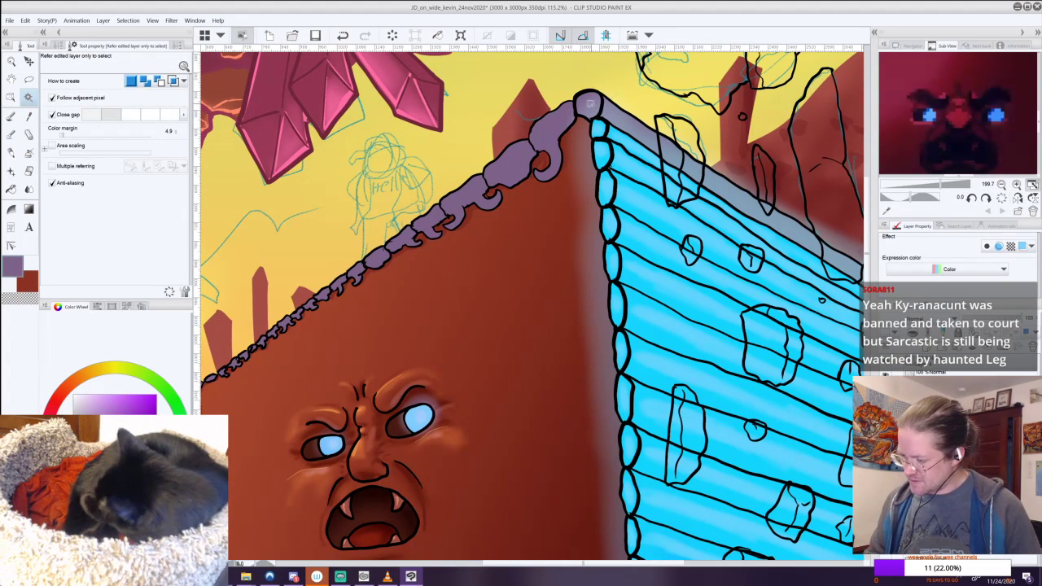
left_click(531, 151)
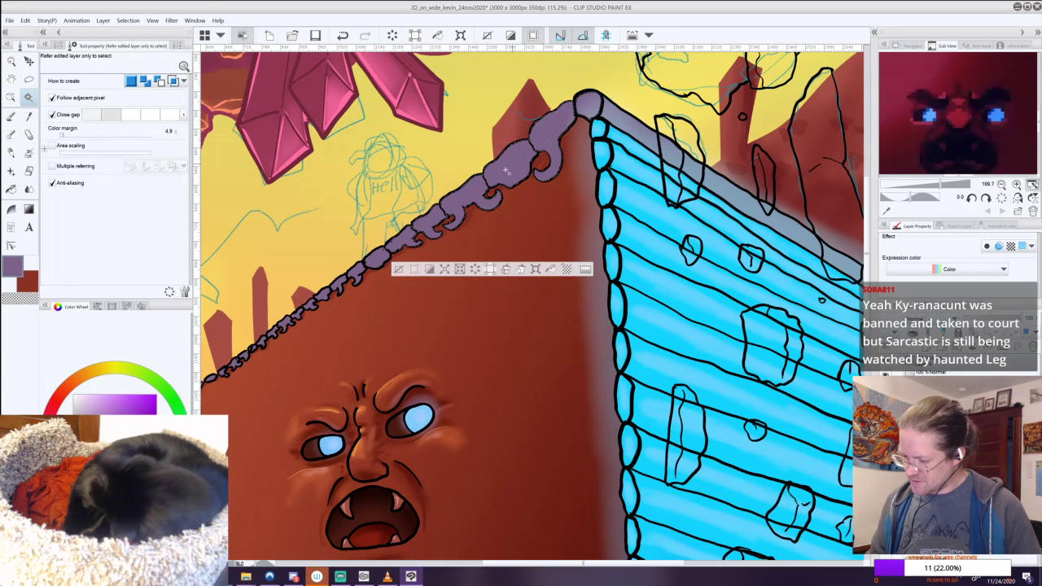
Extend the selection to the middle purple segments along the face's sloping upper trim.
left_click(375, 262)
left_click(354, 274, "shift")
left_click(341, 282, "shift")
left_click(323, 295, "shift")
left_click(307, 305, "shift")
left_click(298, 315)
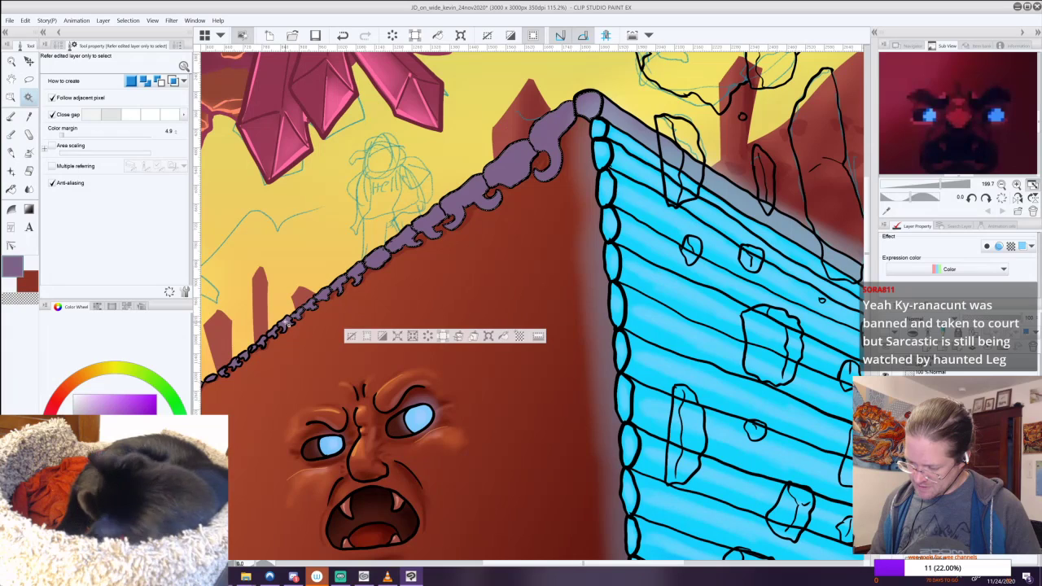
Add the smallest purple segments of the sloping upper trim to the selection, down to the cap at the cube's far corner.
left_click(277, 334)
left_click(261, 345, "shift")
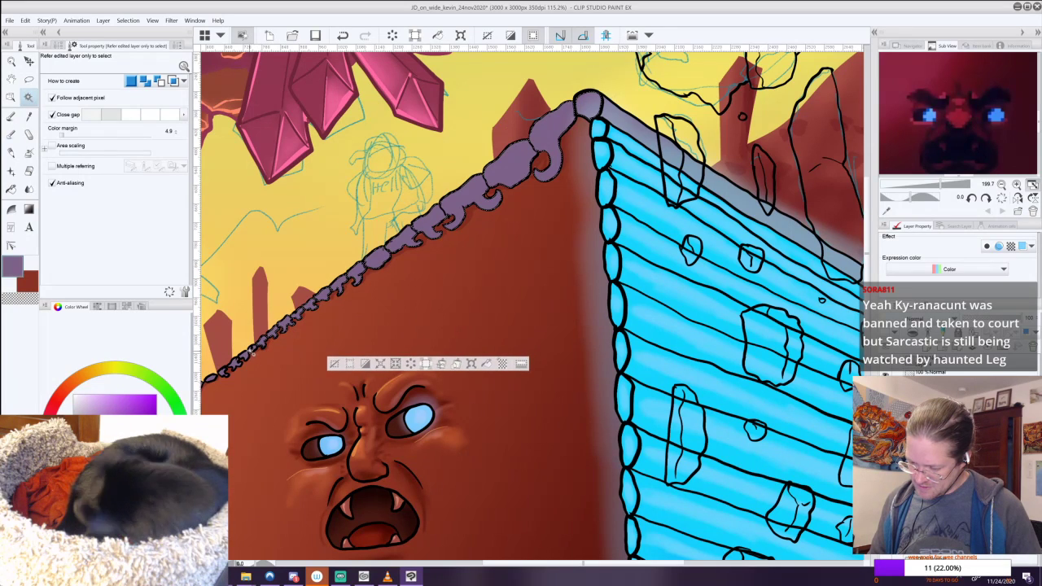
left_click(247, 355, "shift")
left_click(232, 364)
left_click(225, 375)
left_click(213, 380)
left_click_drag(213, 380, 461, 250)
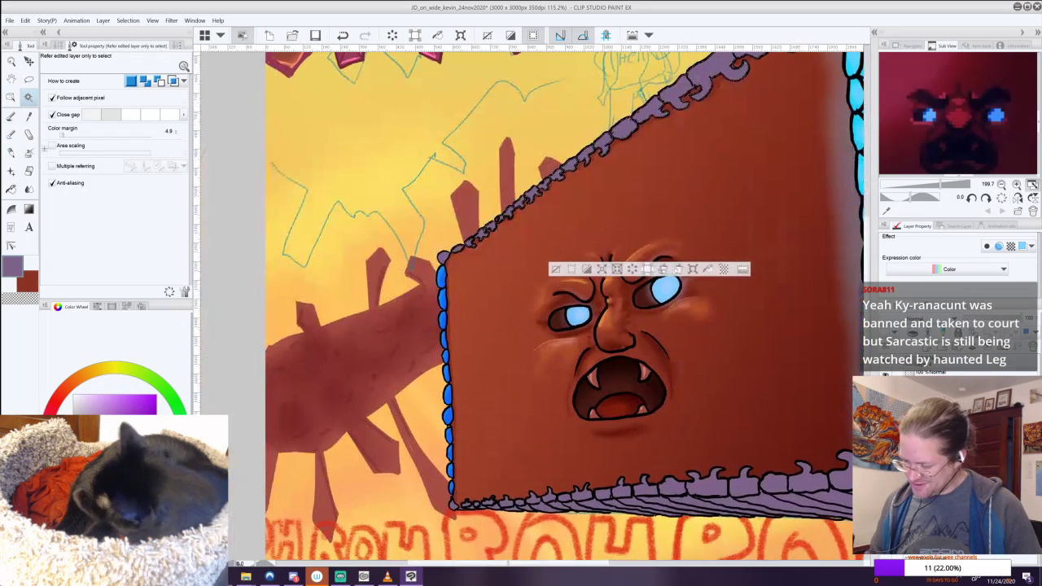
left_click(444, 256)
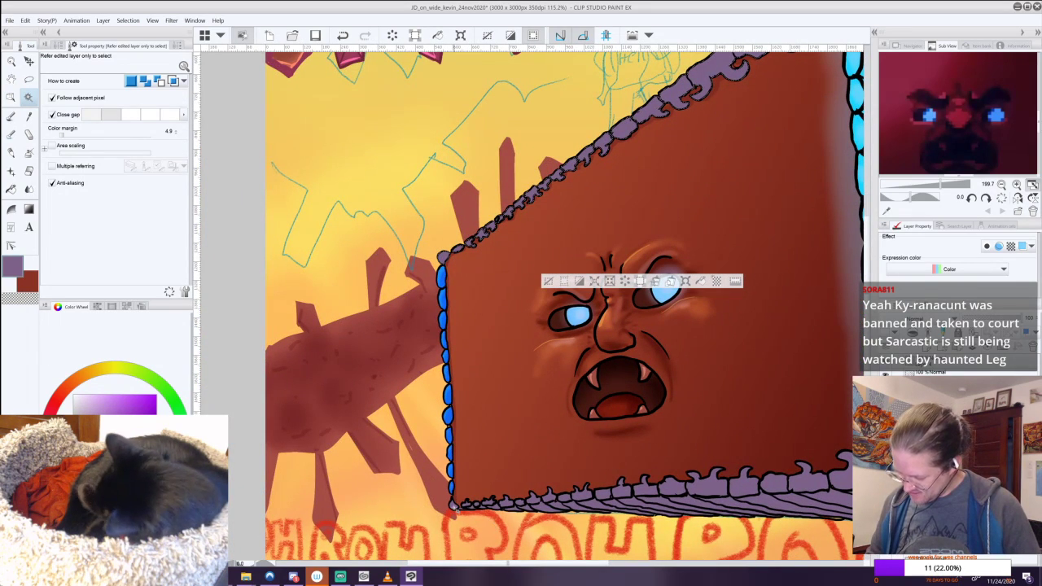
Add the purple segments and hooks of the trim along the face's lower edge to the selection.
left_click(459, 508)
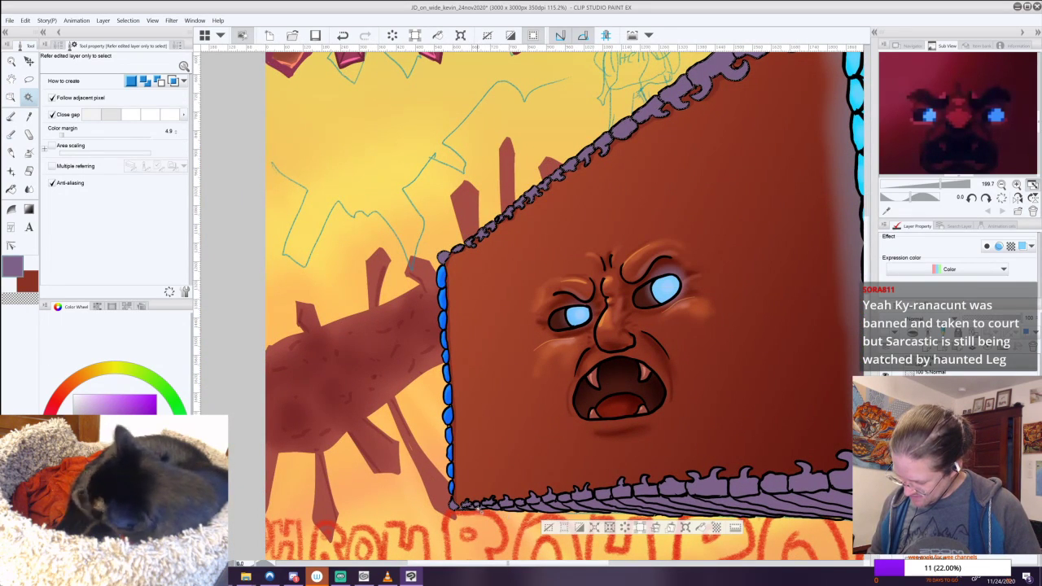
left_click(478, 509)
left_click(479, 509)
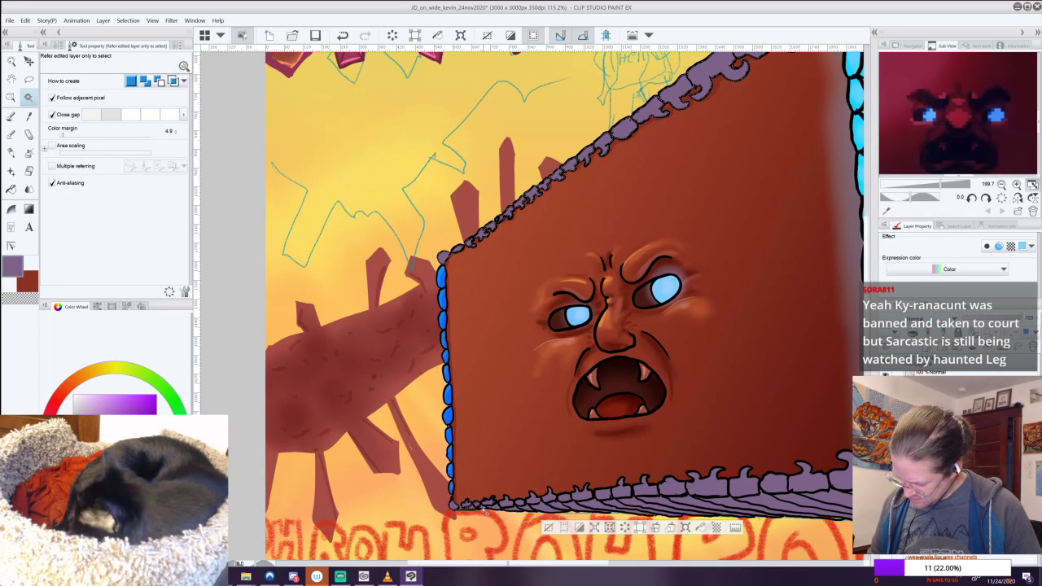
left_click(528, 507)
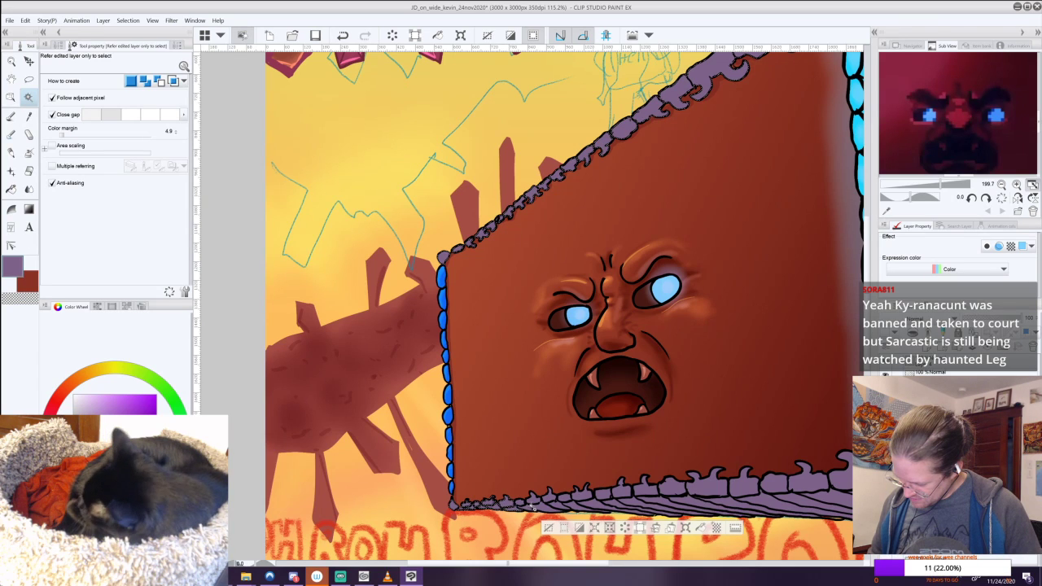
left_click(611, 498)
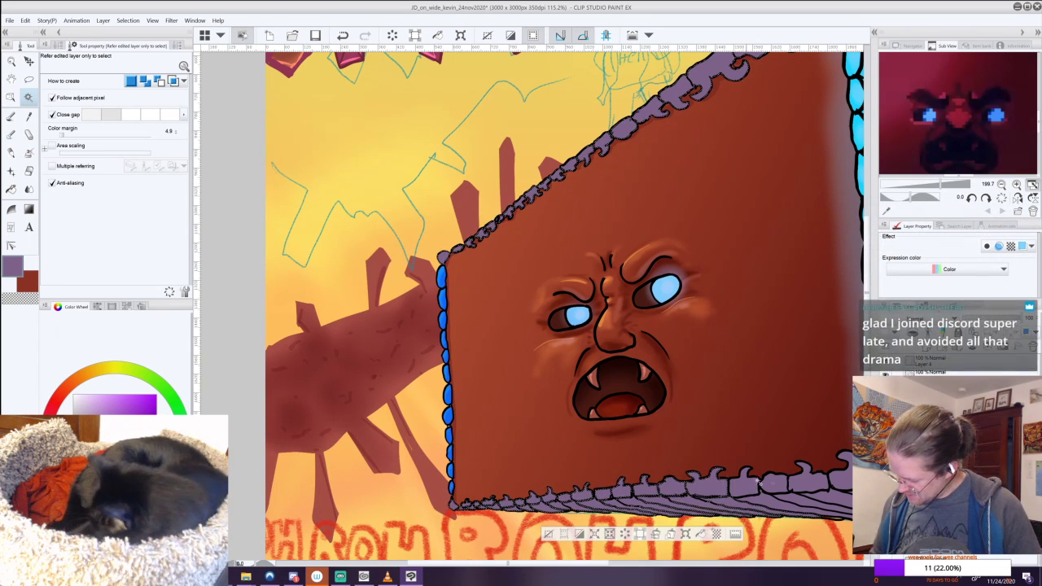
left_click(812, 476)
Add the purple cap at the near lower corner and the adjoining underside area to the selection.
left_click_drag(836, 482, 564, 362)
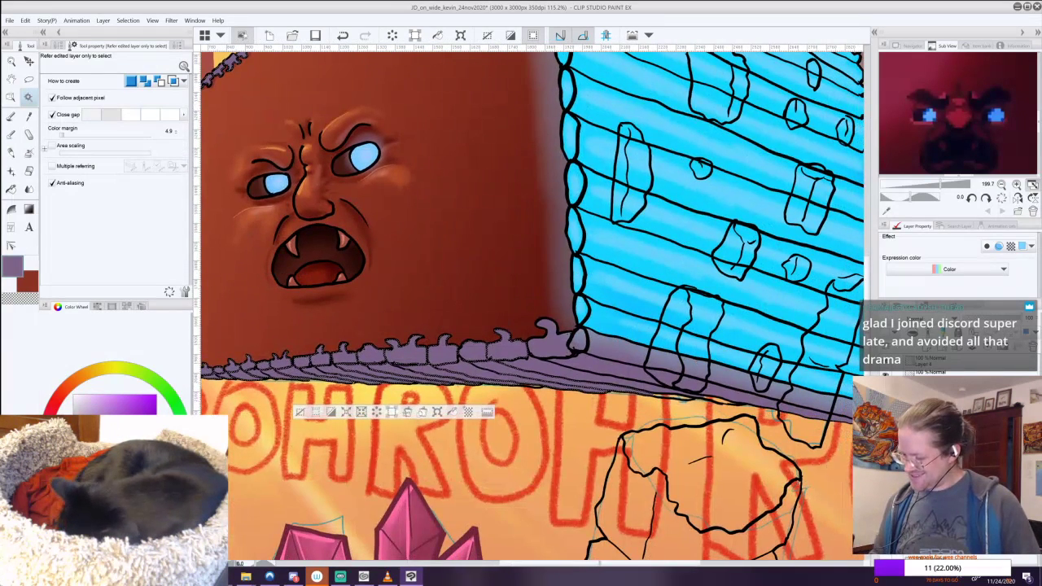
left_click(583, 366)
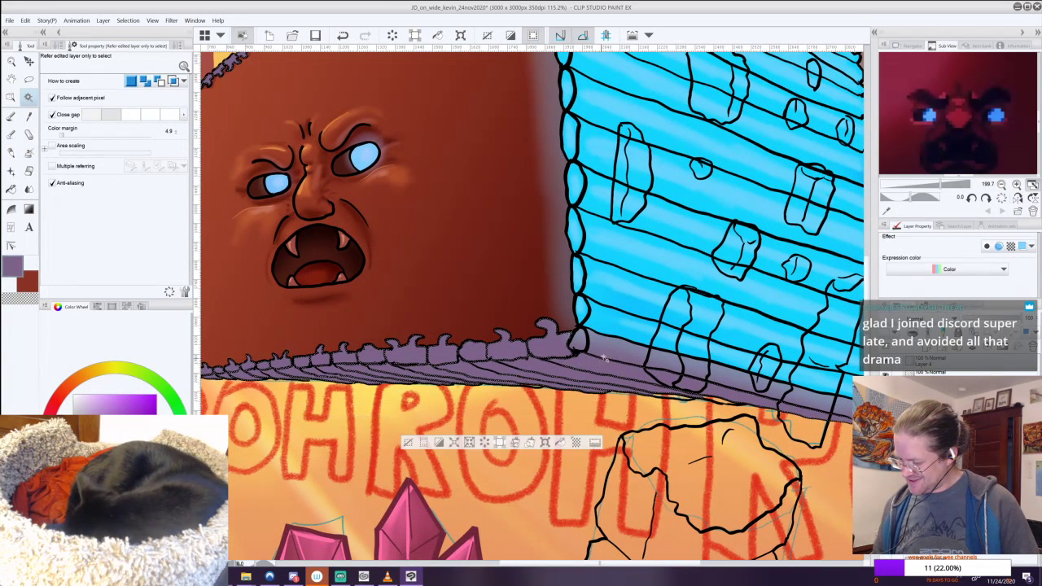
left_click(610, 352)
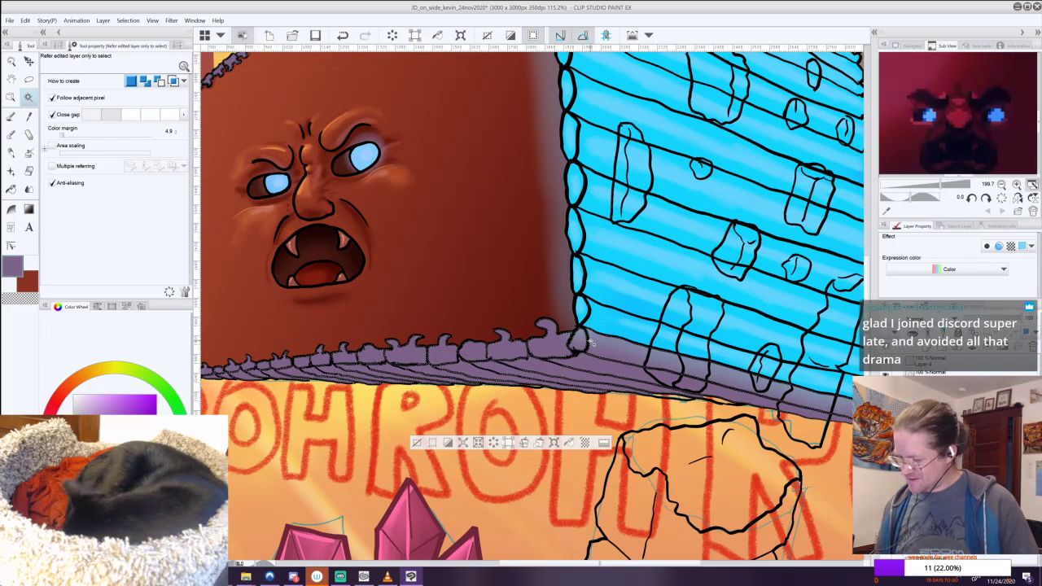
scroll(592, 343, "down", 4)
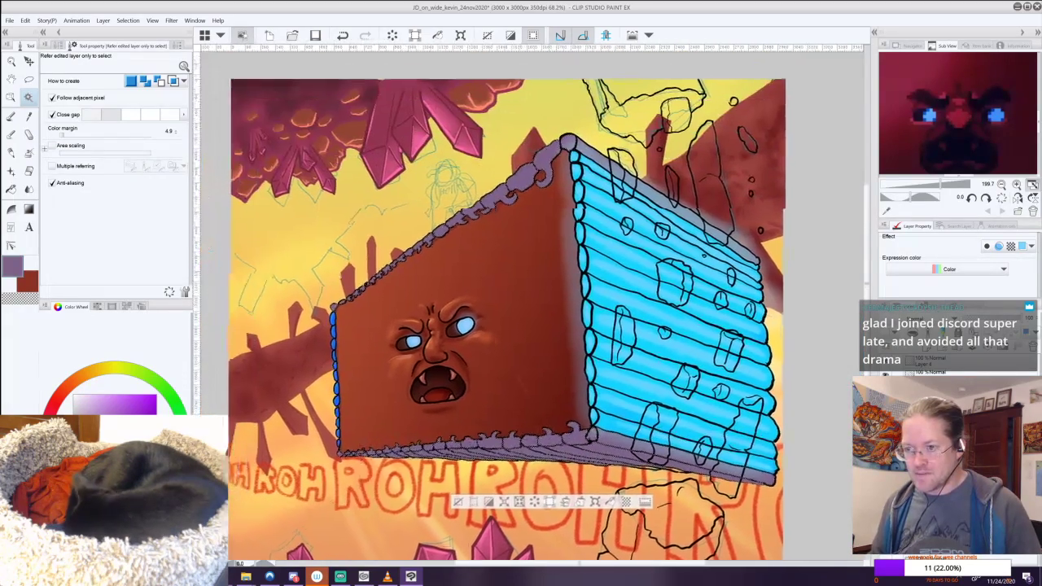
left_click_drag(591, 343, 678, 390)
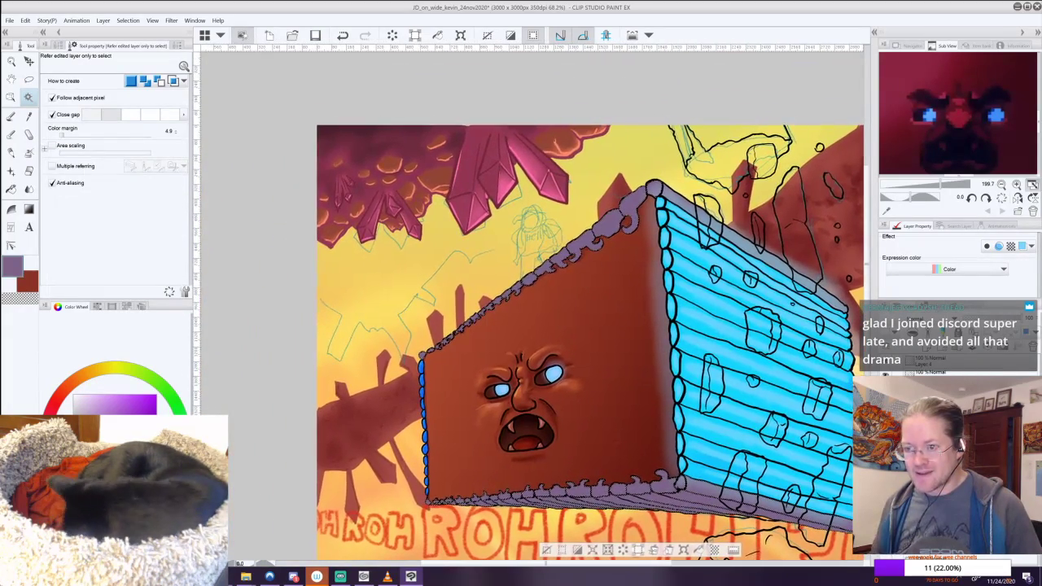
left_click_drag(512, 341, 553, 399)
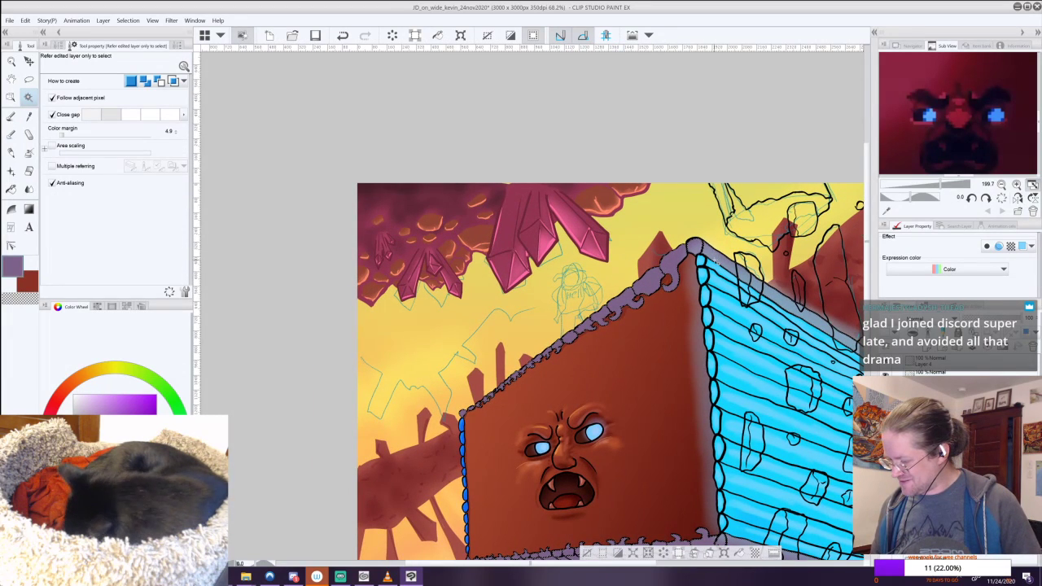
left_click(11, 116)
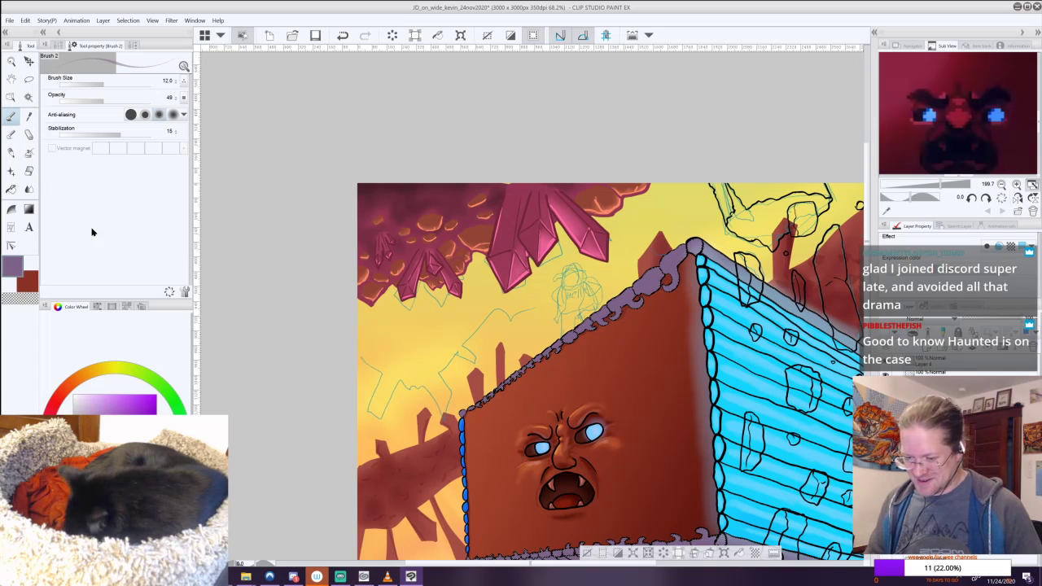
scroll(661, 281, "up", 4)
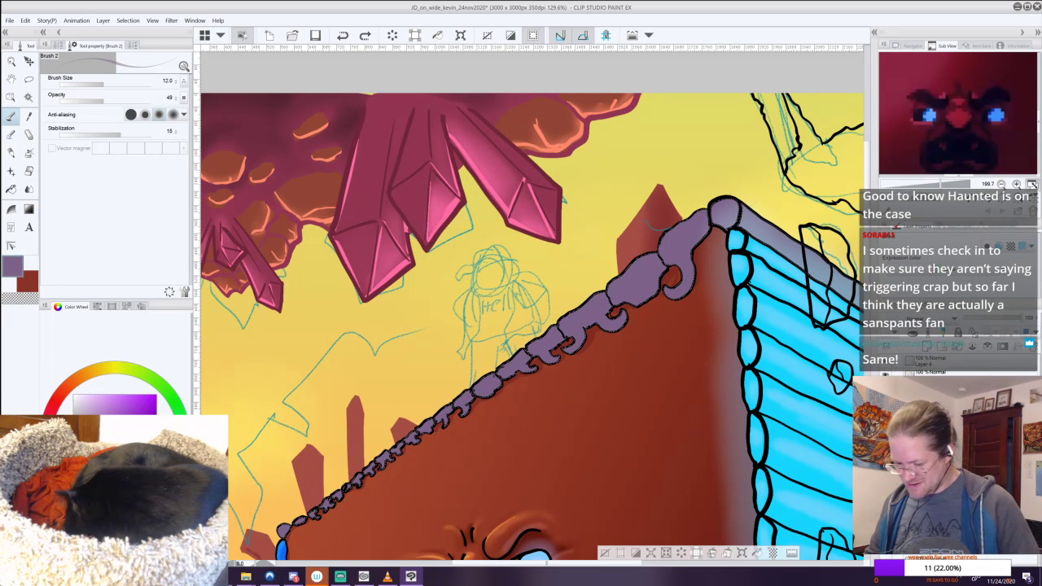
left_click_drag(689, 254, 680, 295)
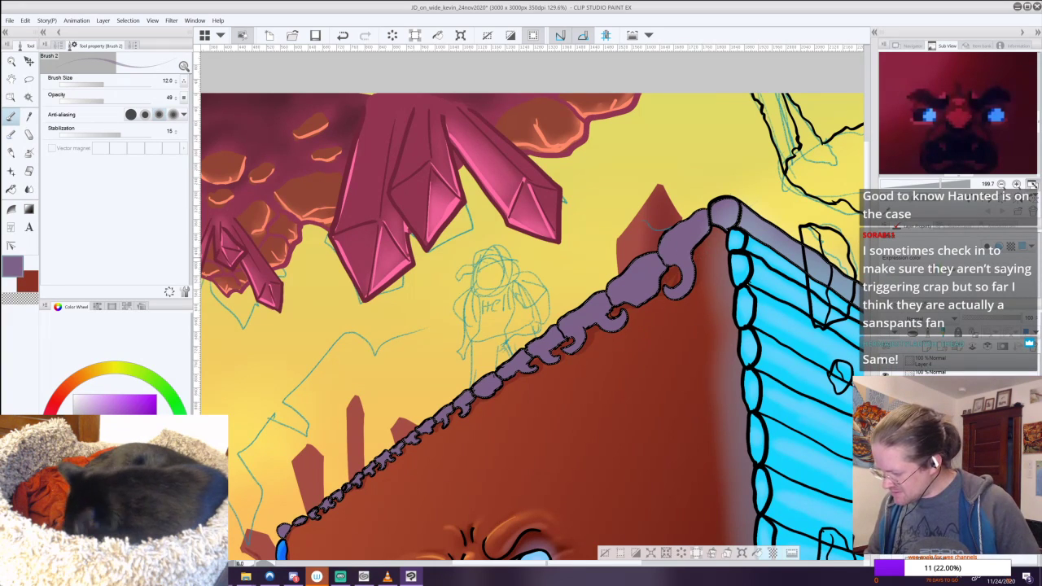
key("ctrl+z")
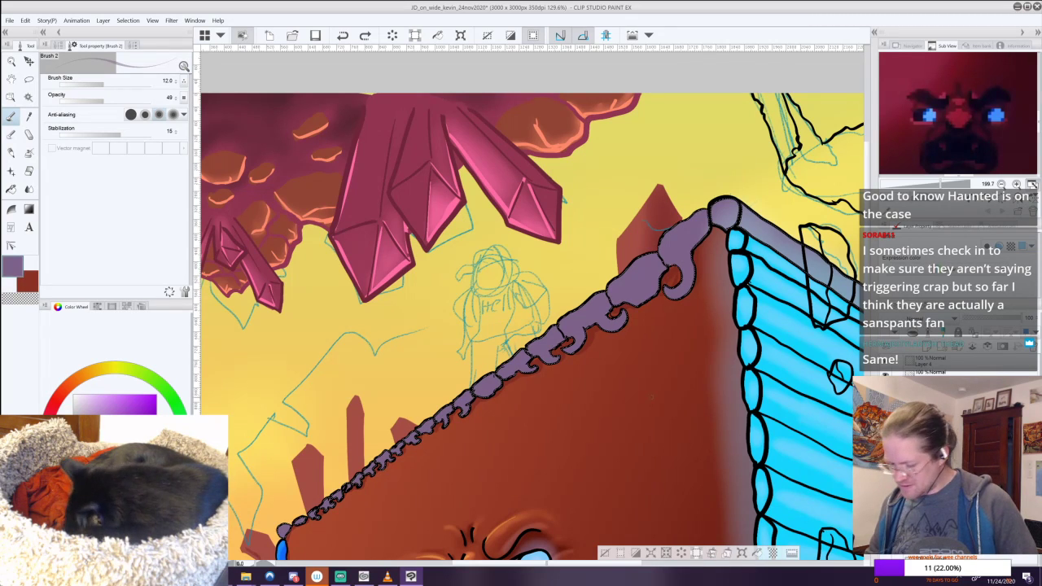
left_click_drag(103, 432, 109, 451)
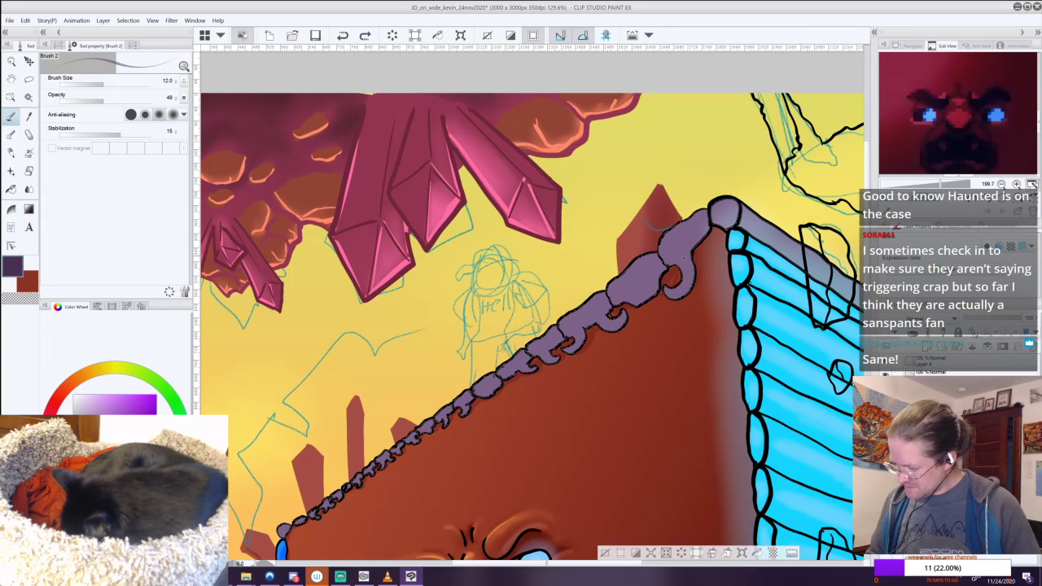
left_click_drag(708, 213, 713, 223)
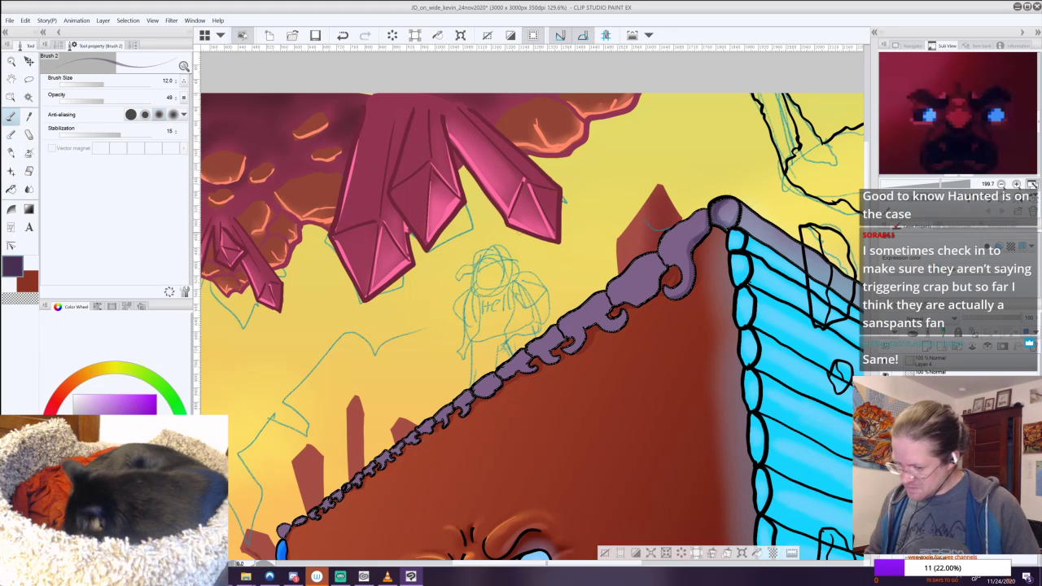
left_click(12, 135)
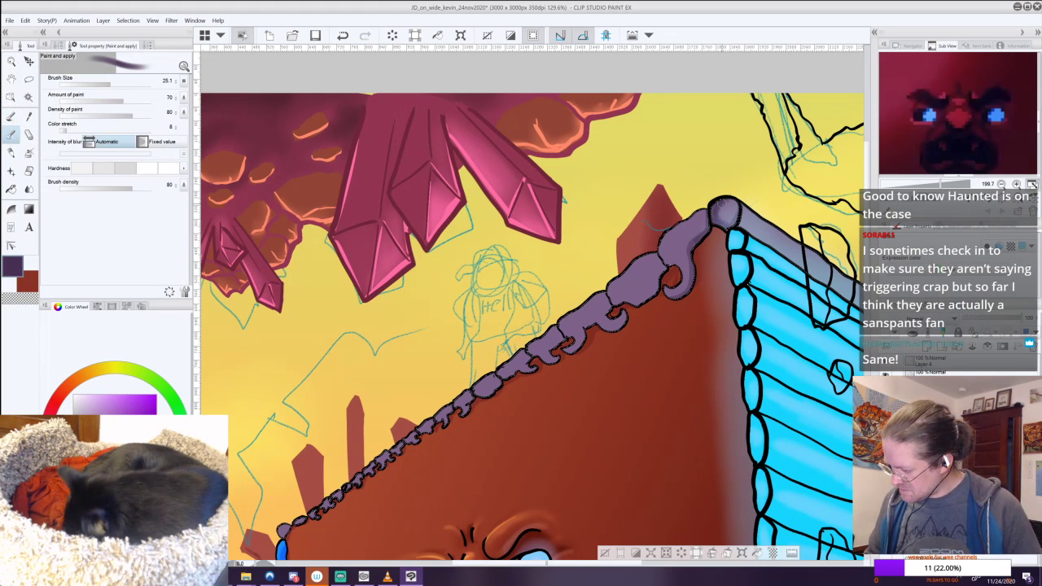
key("ctrl+z")
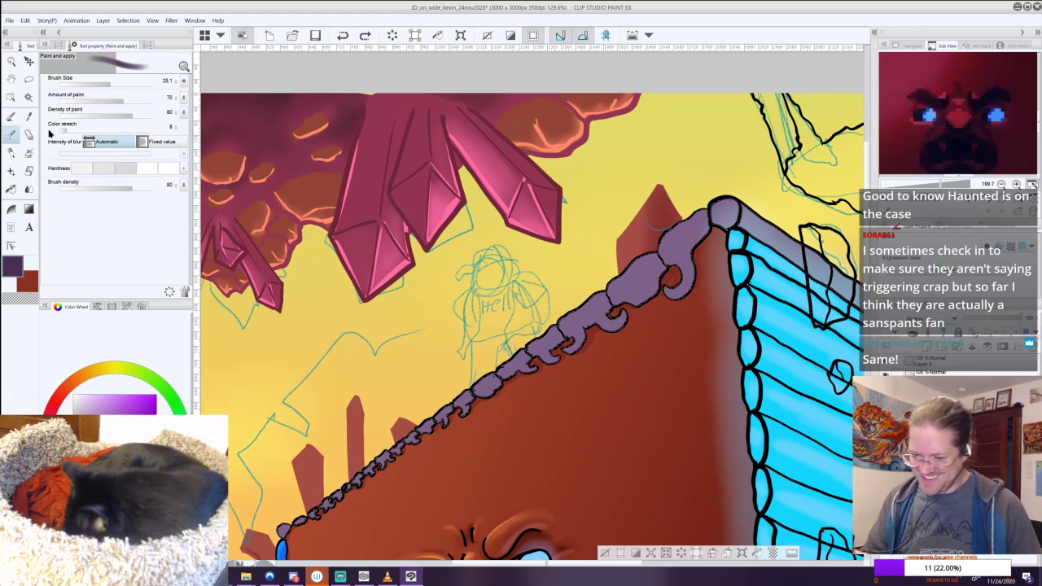
Sample the trim's purple and brush shading along the lower sides of the large upper trim segments and their hooks.
key("p")
key("i")
left_click(600, 305)
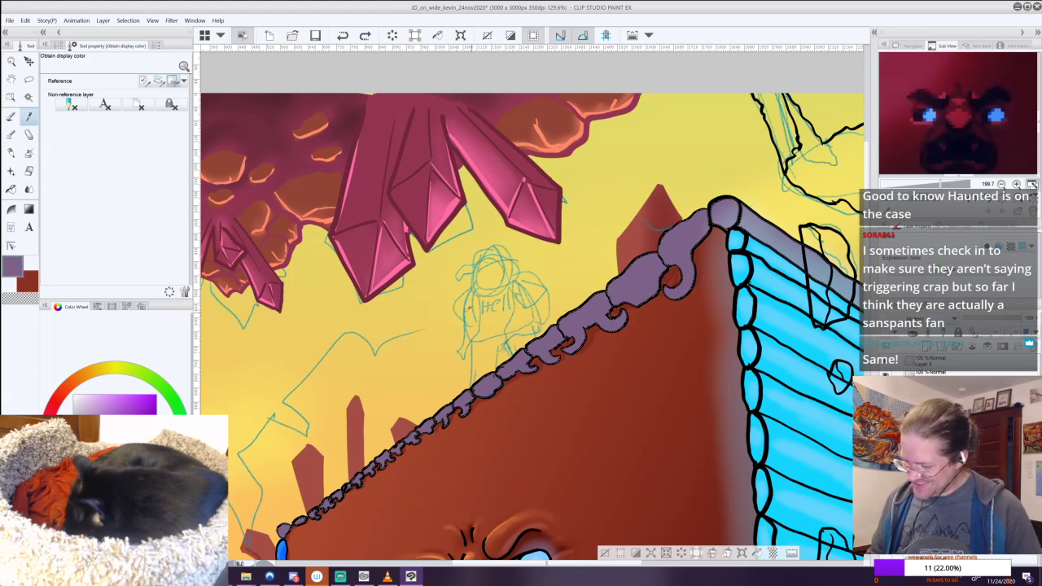
left_click(12, 117)
mouse_move(715, 206)
left_mouse_down()
mouse_move(680, 295)
mouse_move(696, 278)
left_mouse_up()
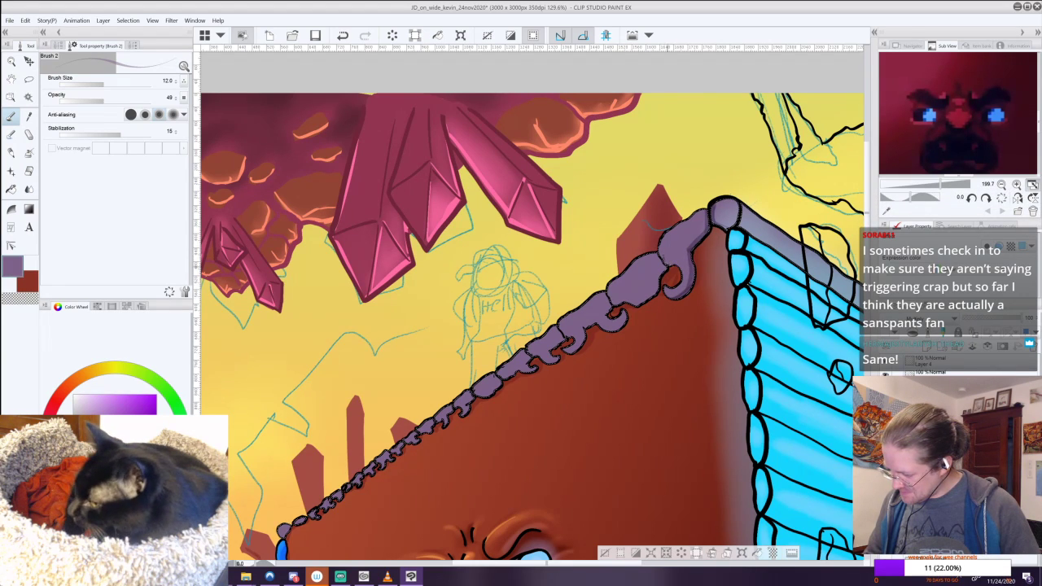
mouse_move(693, 214)
left_mouse_down()
mouse_move(663, 237)
mouse_move(662, 274)
mouse_move(640, 301)
mouse_move(613, 305)
left_mouse_up()
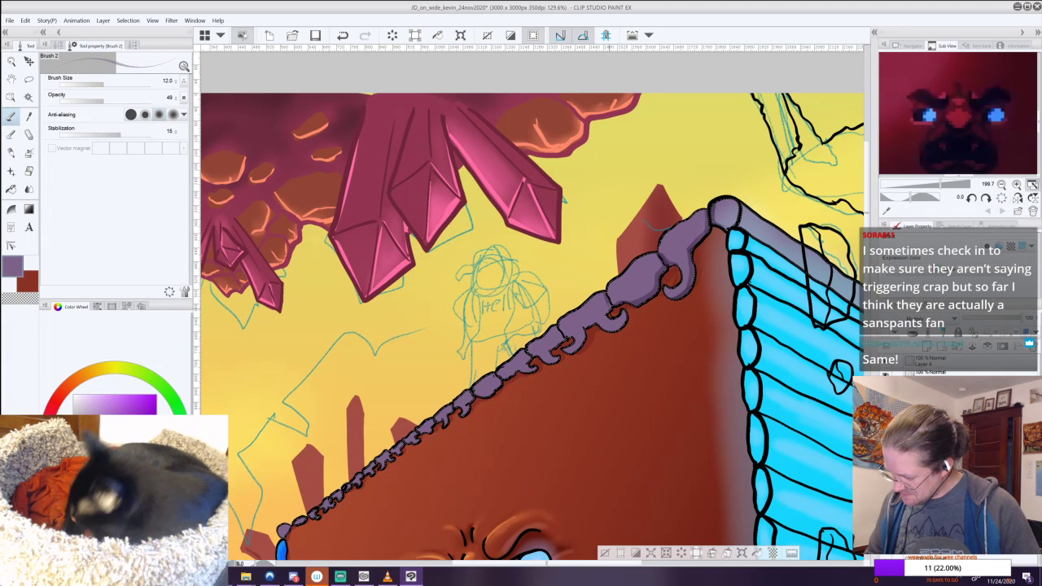
mouse_move(609, 313)
left_mouse_down()
mouse_move(625, 312)
mouse_move(584, 330)
mouse_move(570, 352)
mouse_move(554, 345)
mouse_move(555, 355)
left_mouse_up()
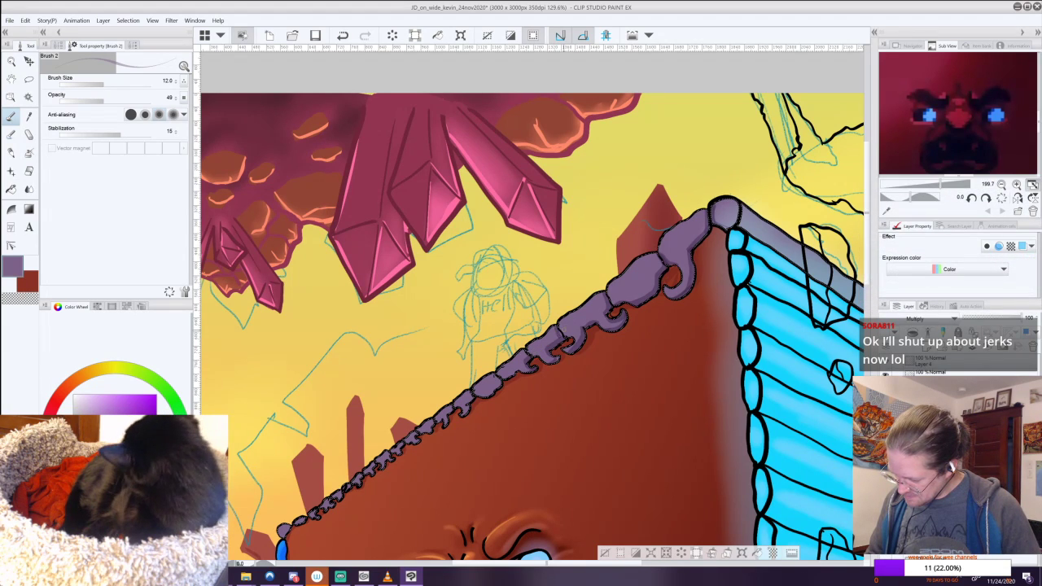
Shade the small segments of the sloping upper trim down to the cap at the cube's far corner.
left_click_drag(559, 334, 567, 201)
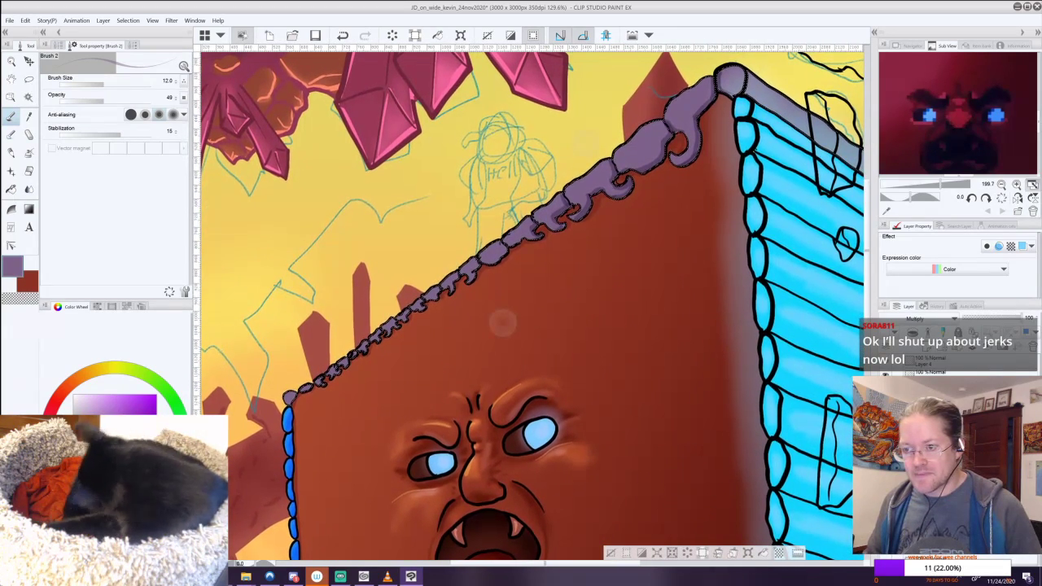
scroll(502, 321, "up", 1)
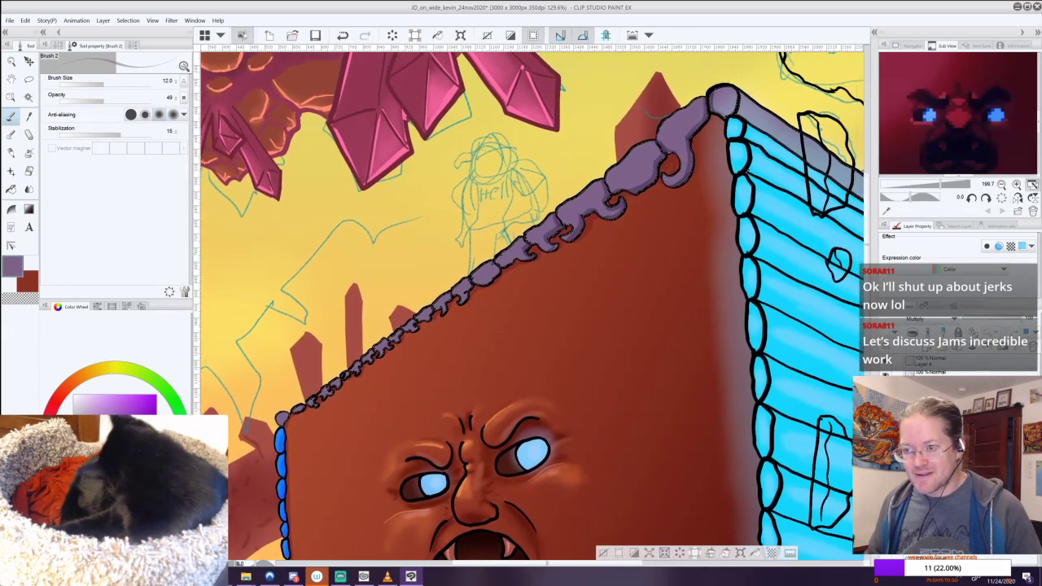
left_click_drag(496, 347, 495, 362)
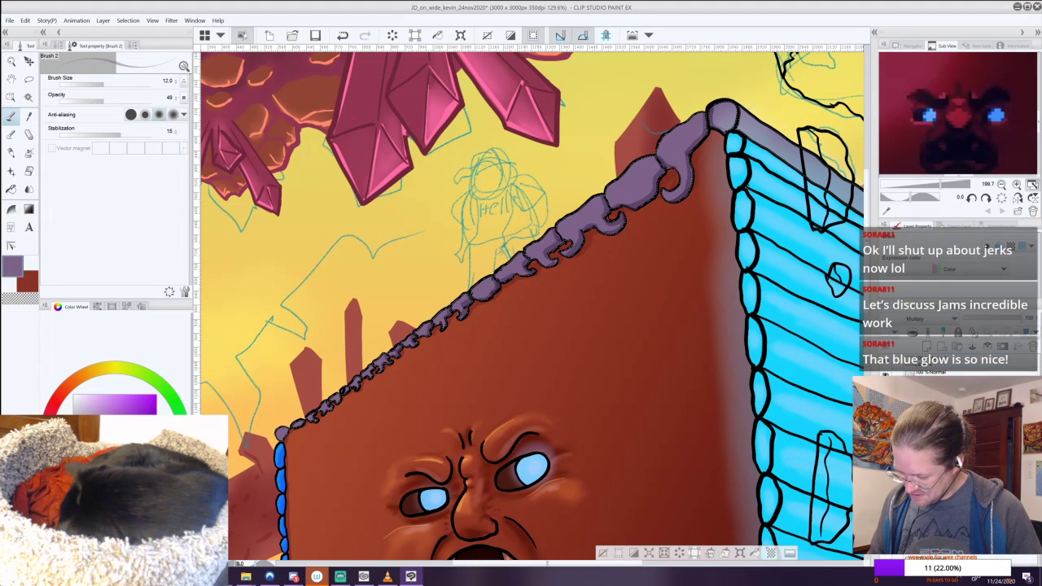
key("ctrl+z")
left_click_drag(593, 365, 464, 241)
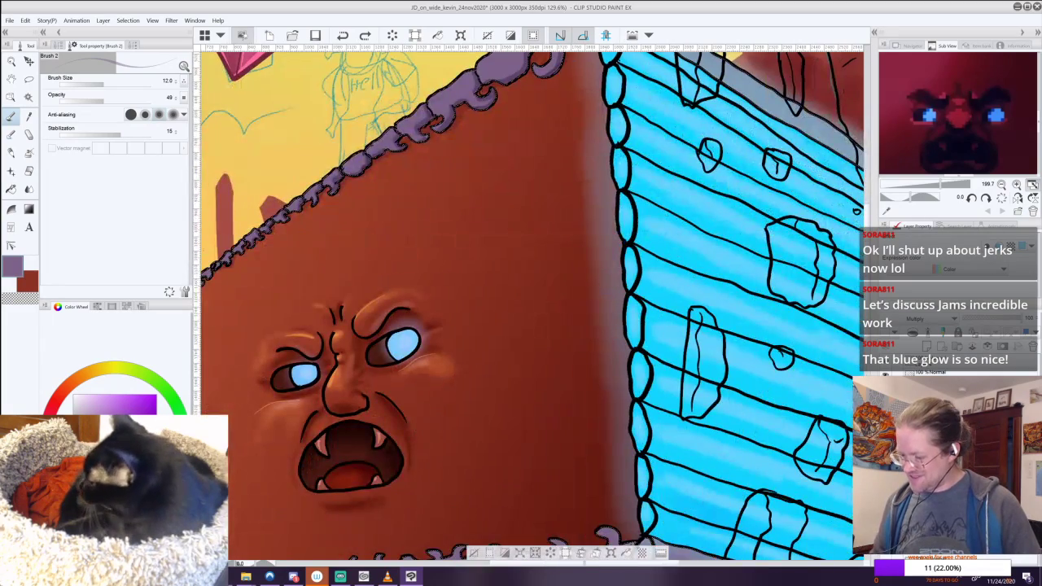
scroll(561, 337, "down", 5)
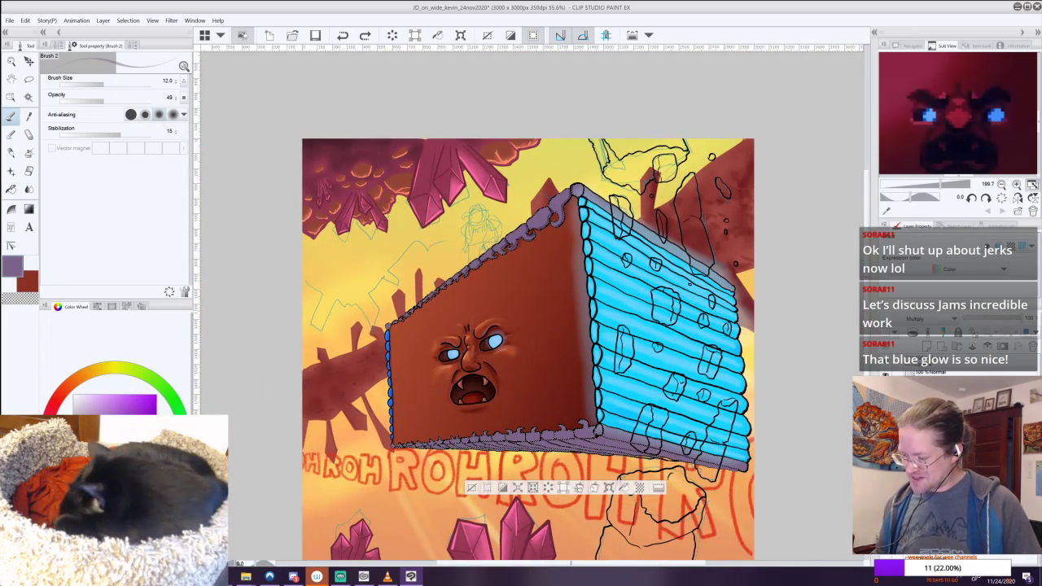
scroll(277, 339, "up", 5)
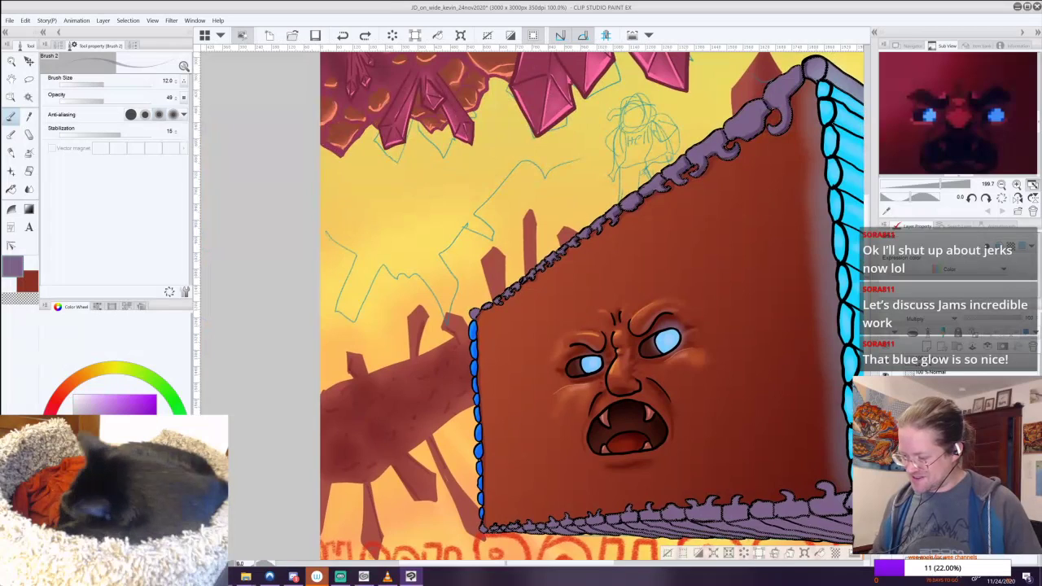
scroll(555, 314, "up", 4)
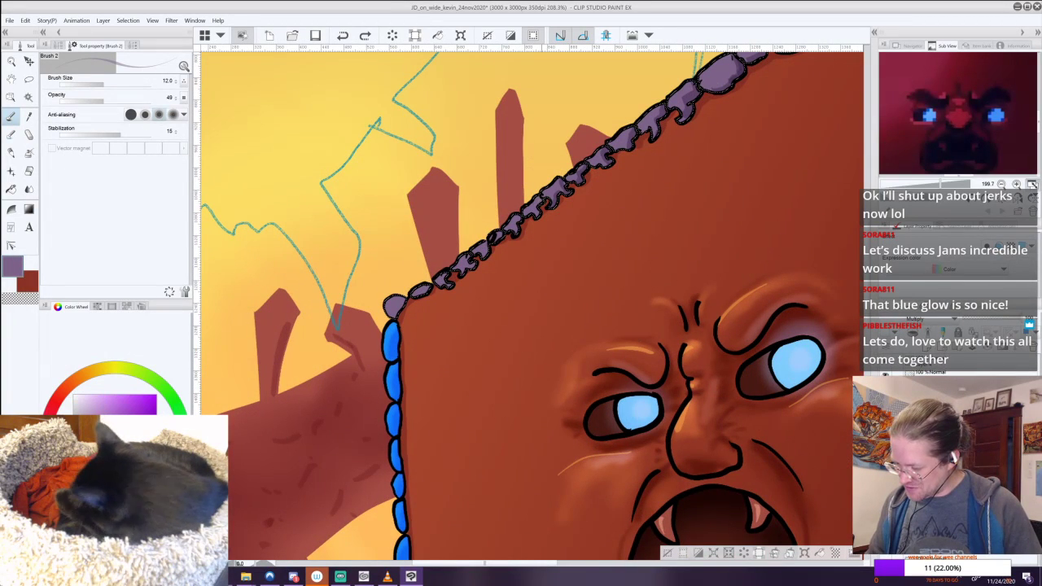
left_click_drag(540, 201, 515, 230)
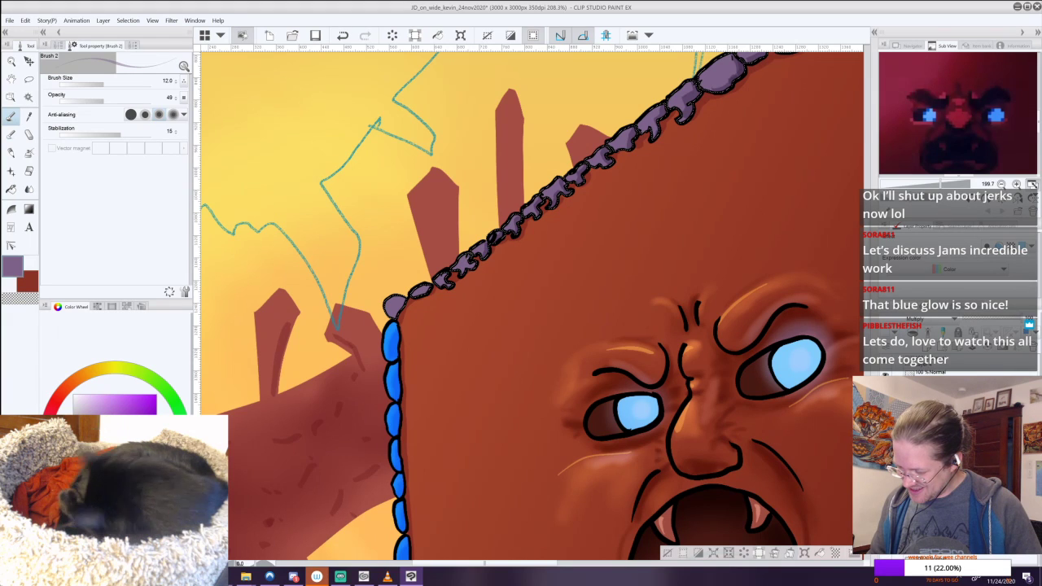
left_click_drag(432, 284, 395, 316)
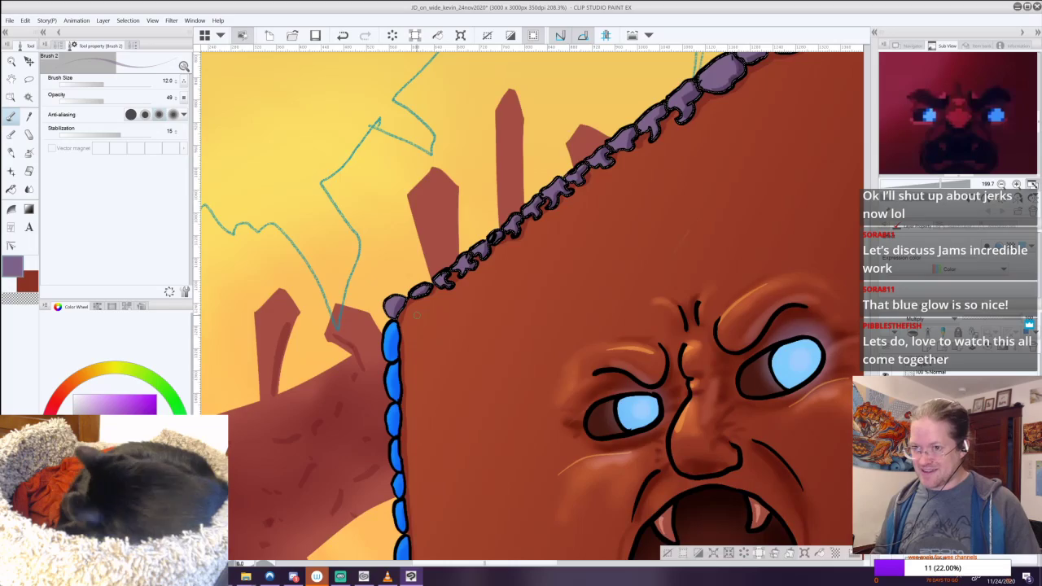
Switch to the Paint and apply brush and reduce its size to 15.7.
key("ctrl+minus")
key("ctrl+minus")
key("ctrl+minus")
left_click_drag(589, 260, 451, 370)
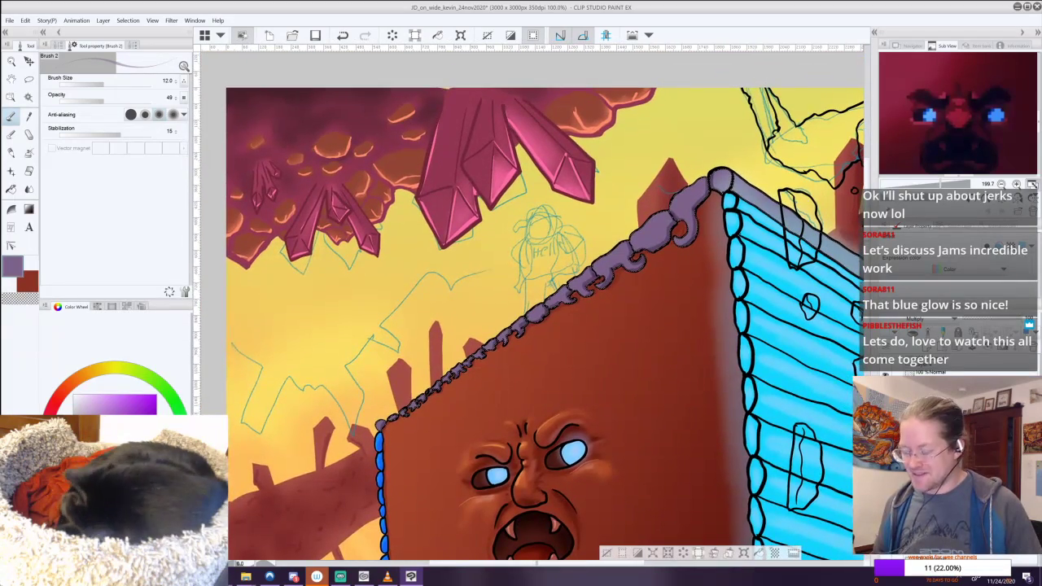
scroll(680, 350, "down", 2)
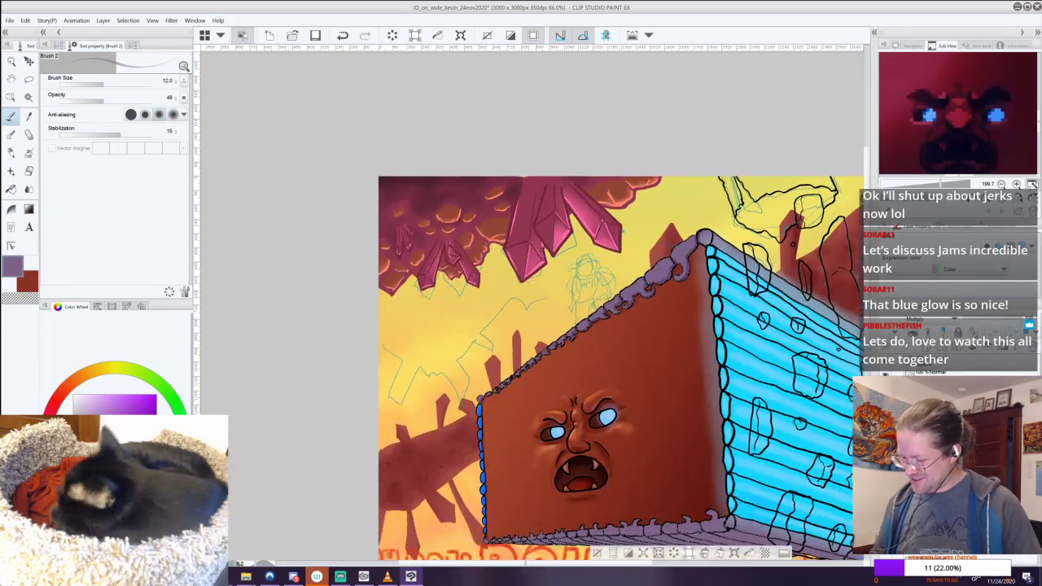
left_click_drag(679, 350, 594, 205)
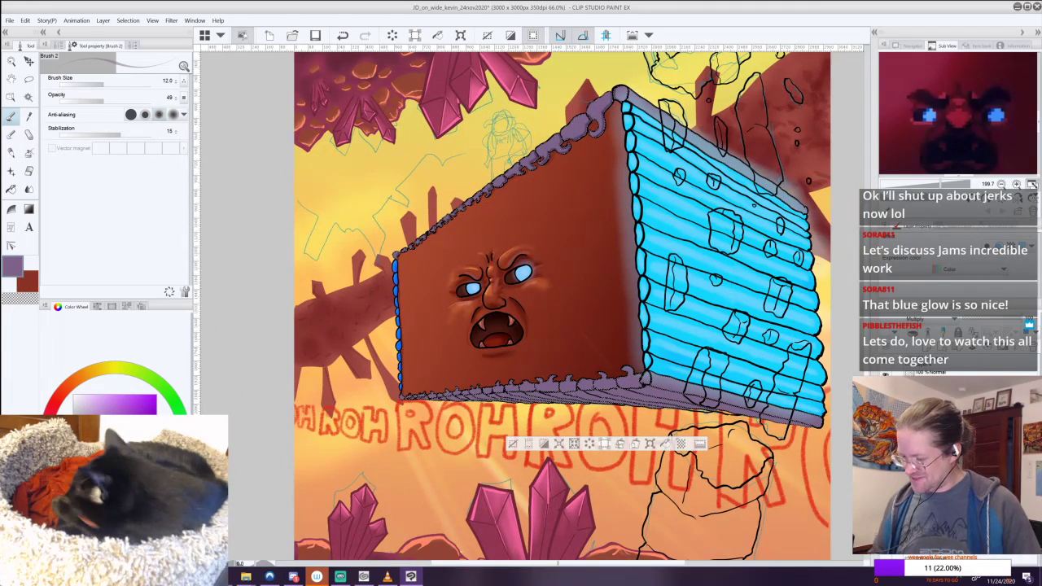
left_click_drag(696, 421, 608, 308)
scroll(608, 308, "up", 1)
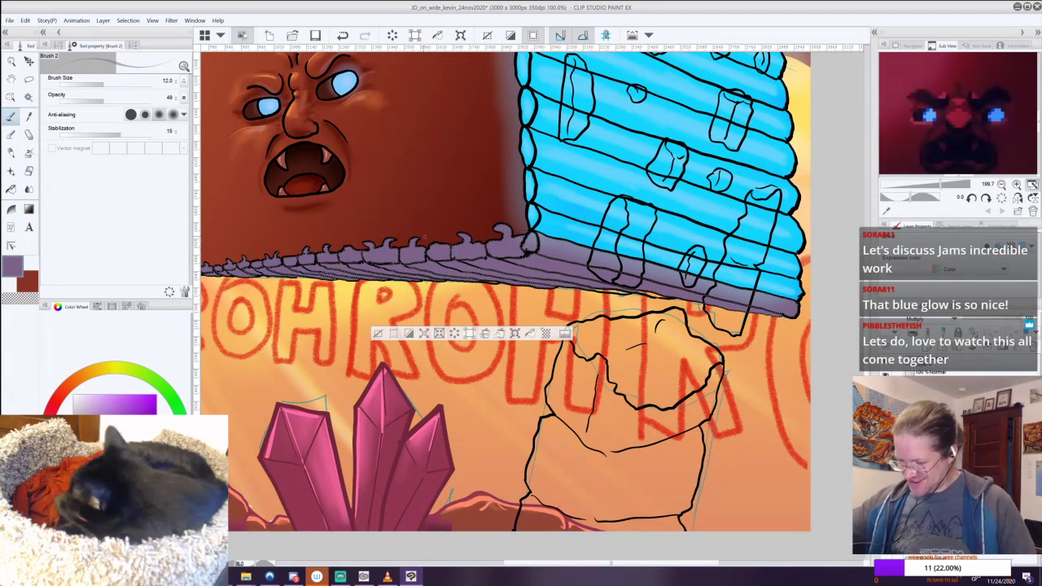
left_click(11, 134)
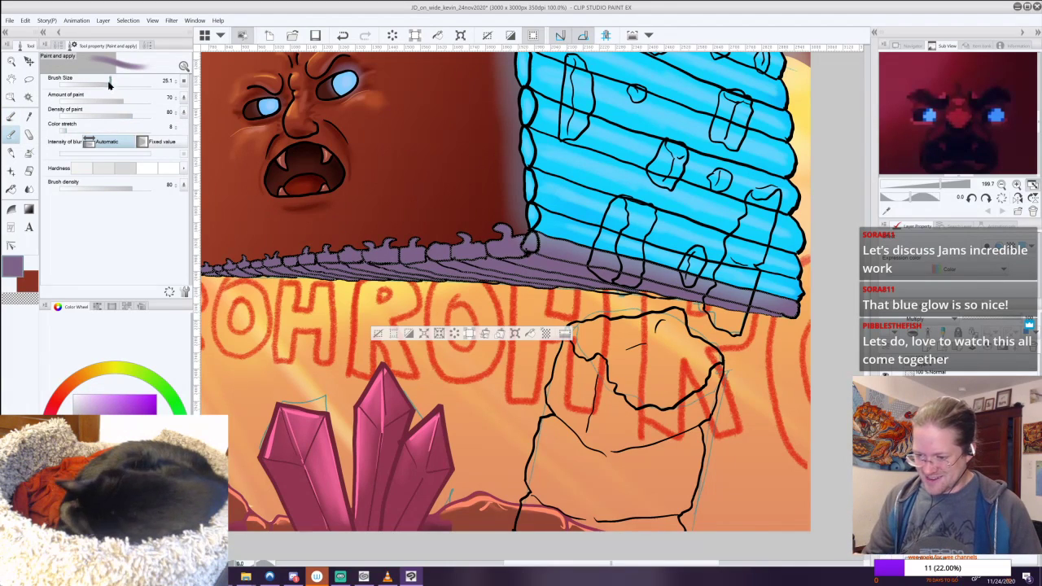
left_click_drag(105, 82, 117, 81)
left_click_drag(496, 61, 549, 256)
Restrict the selection with a freehand lasso to the purple trim and underside along the cube's lower edge.
scroll(571, 336, "down", 5)
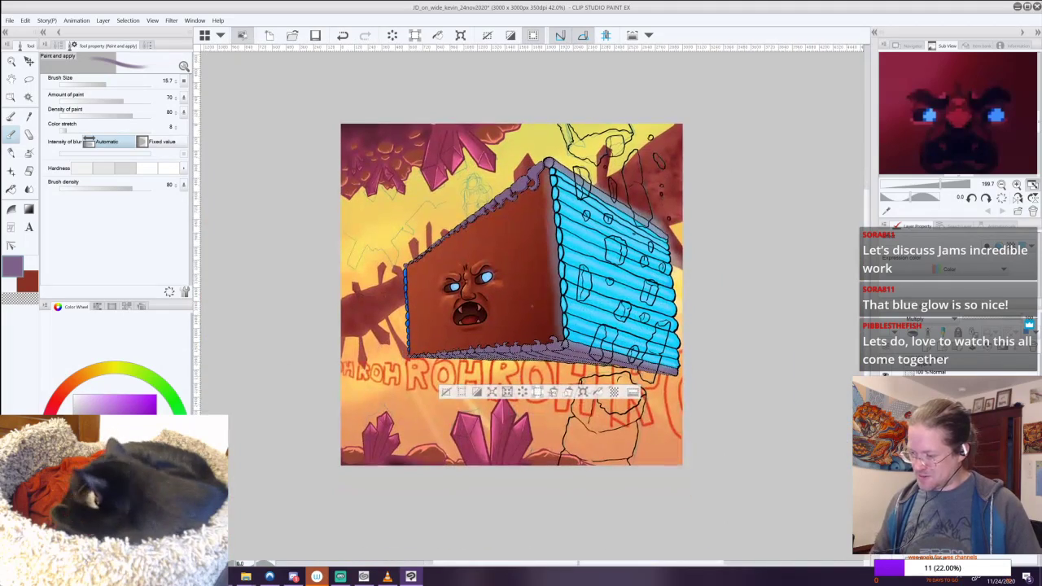
scroll(607, 350, "up", 5)
left_click_drag(607, 350, 533, 279)
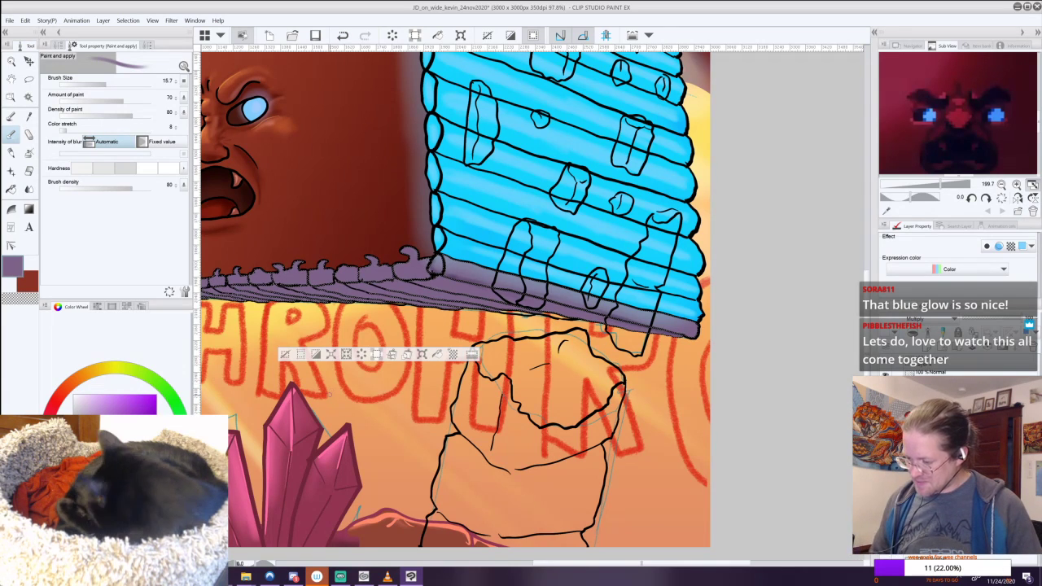
scroll(560, 334, "down", 6)
left_click_drag(521, 301, 627, 214)
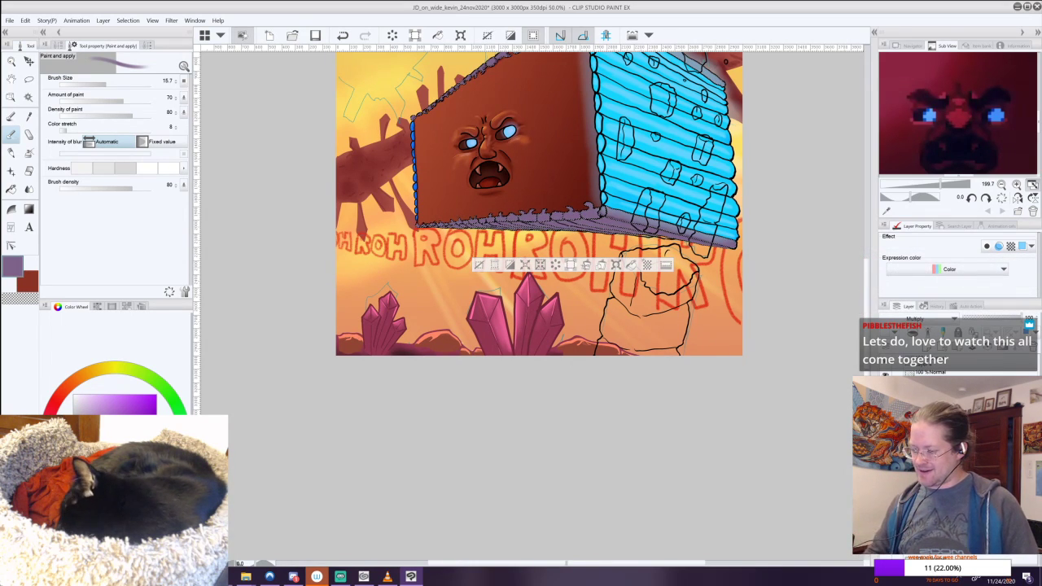
left_click_drag(465, 81, 412, 221)
left_click(27, 81)
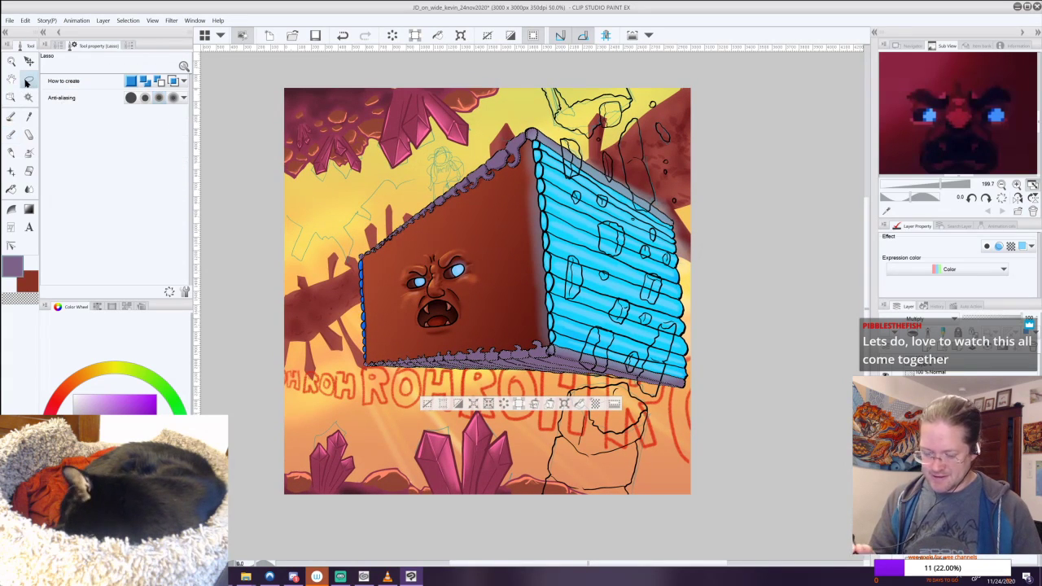
mouse_move(709, 214)
left_mouse_down()
mouse_move(493, 115)
mouse_move(334, 252)
left_mouse_up()
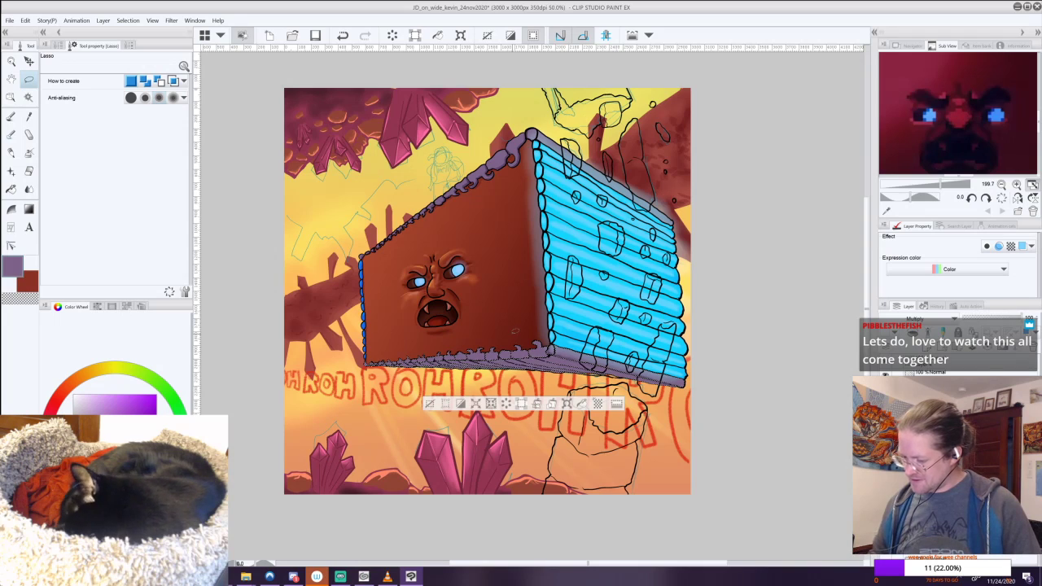
scroll(488, 285, "down", 3)
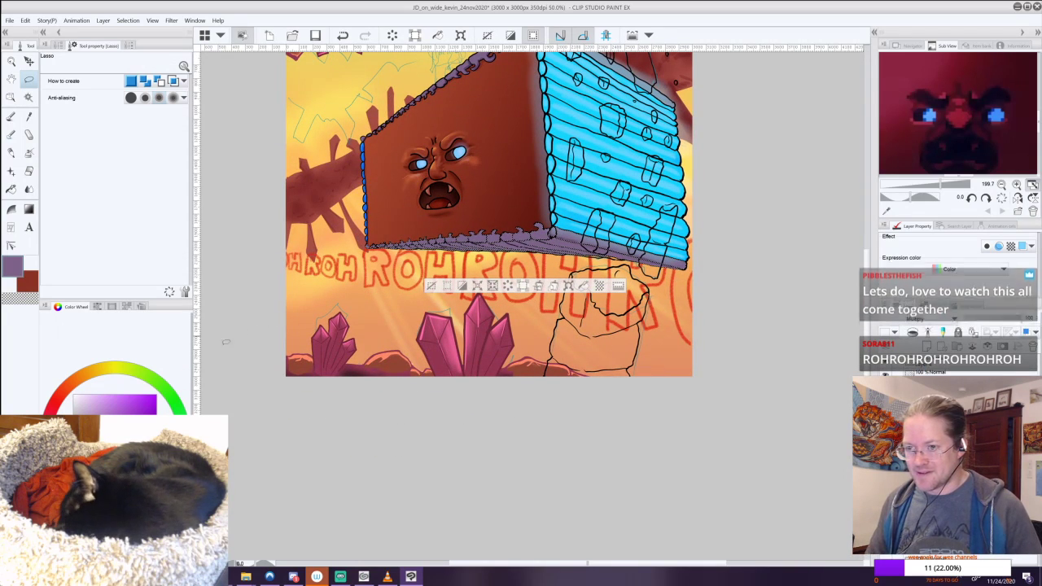
left_click(29, 209)
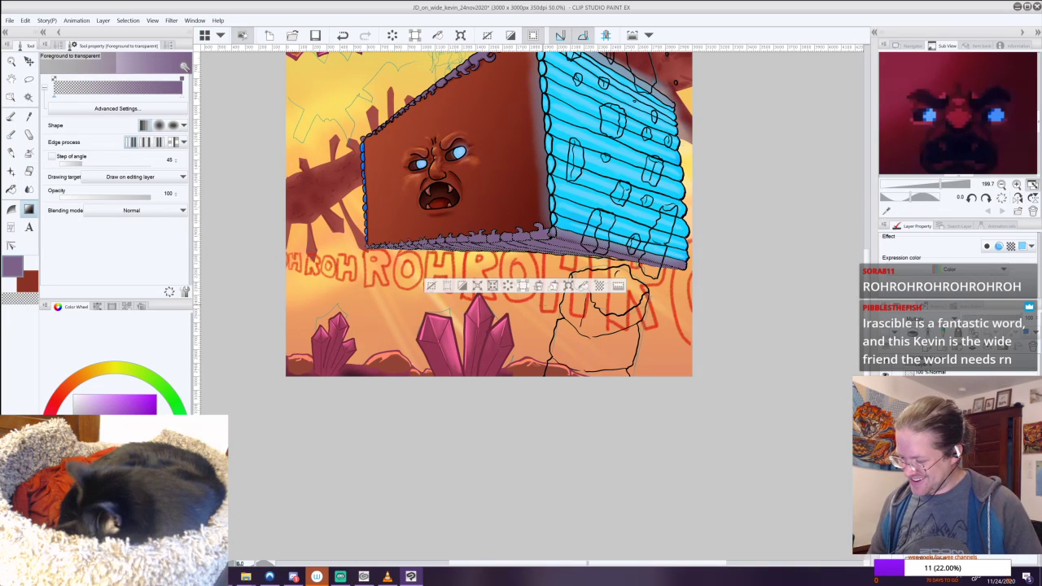
key("ctrl+z")
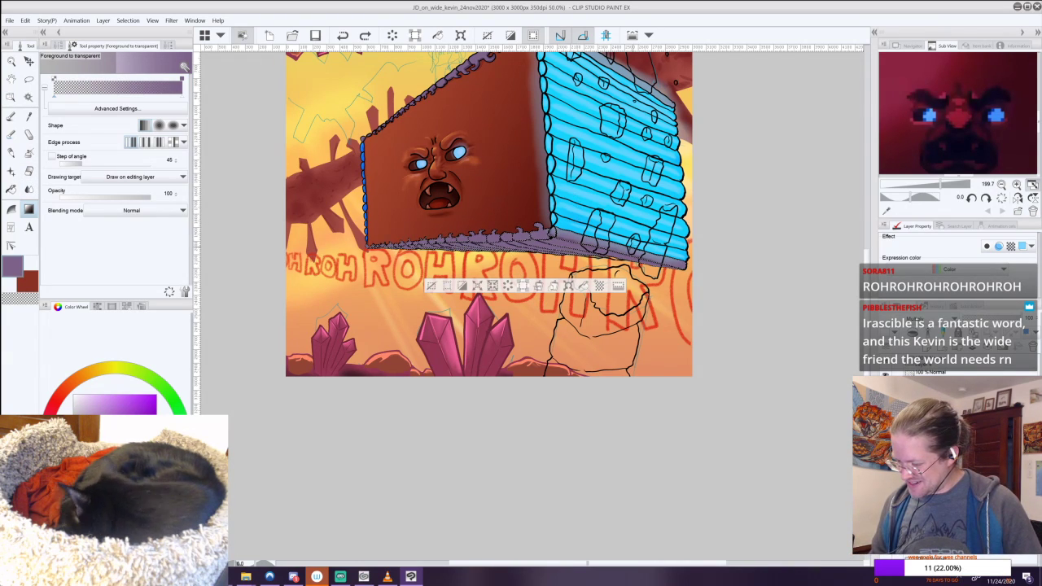
left_click_drag(376, 266, 441, 288)
key("ctrl+z")
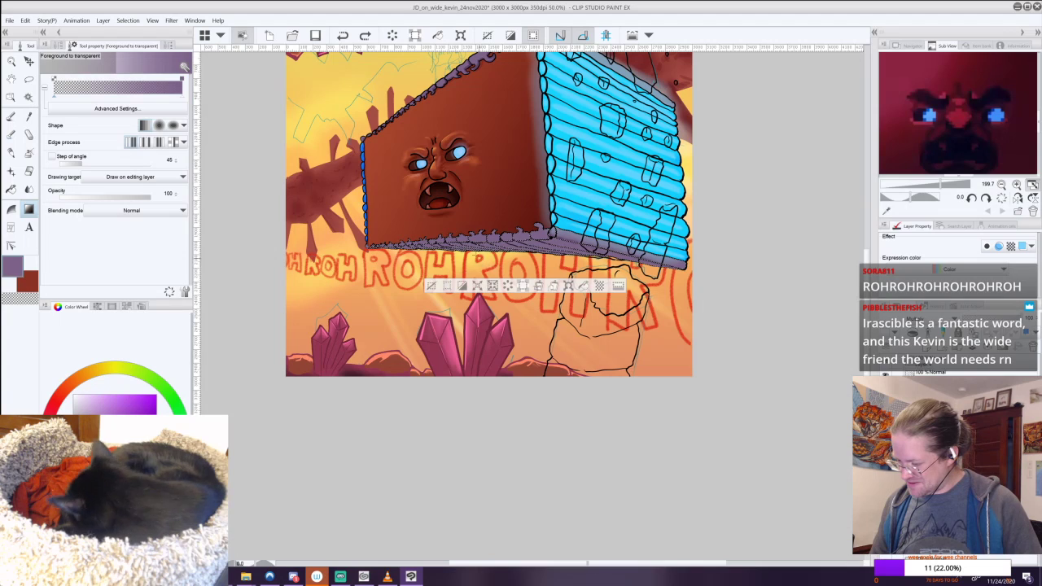
Shade the selected purple underside with a foreground-to-transparent gradient and compare it with the unshaded version before keeping it.
left_click_drag(551, 281, 522, 281)
key("ctrl+z")
key("ctrl+y")
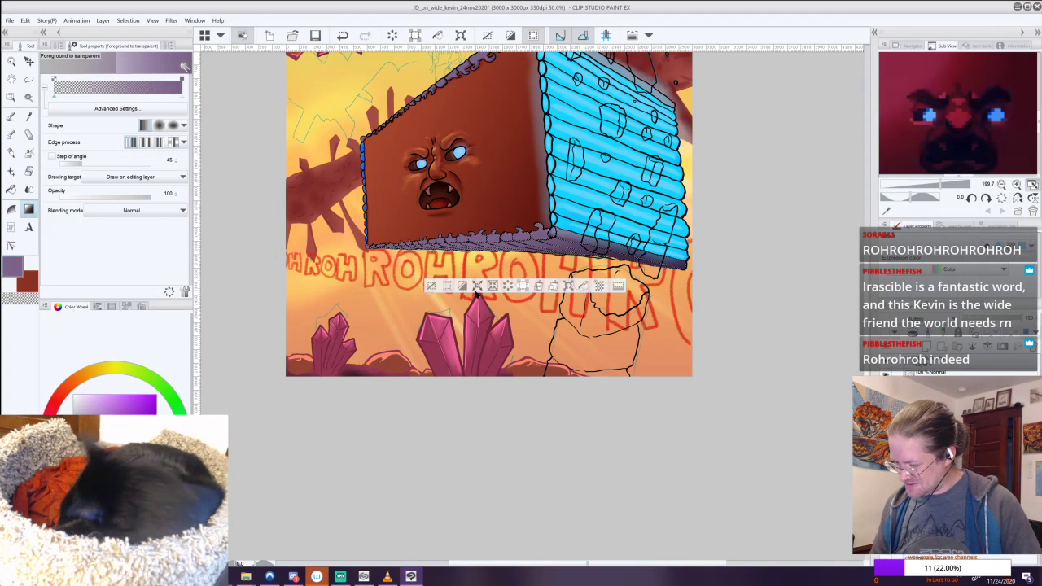
key("ctrl+z")
key("ctrl+y")
key("ctrl+z")
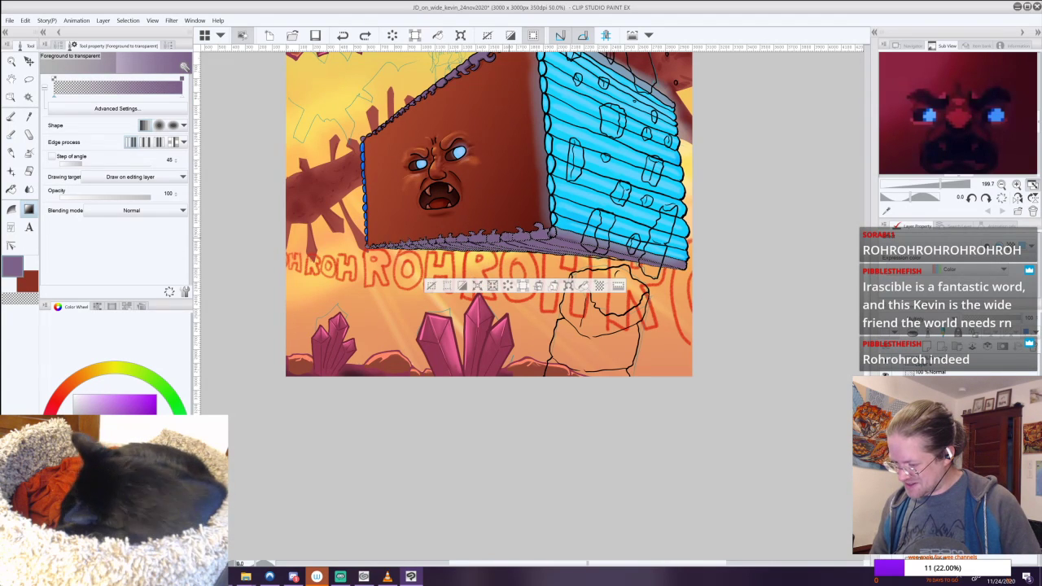
key("ctrl+y")
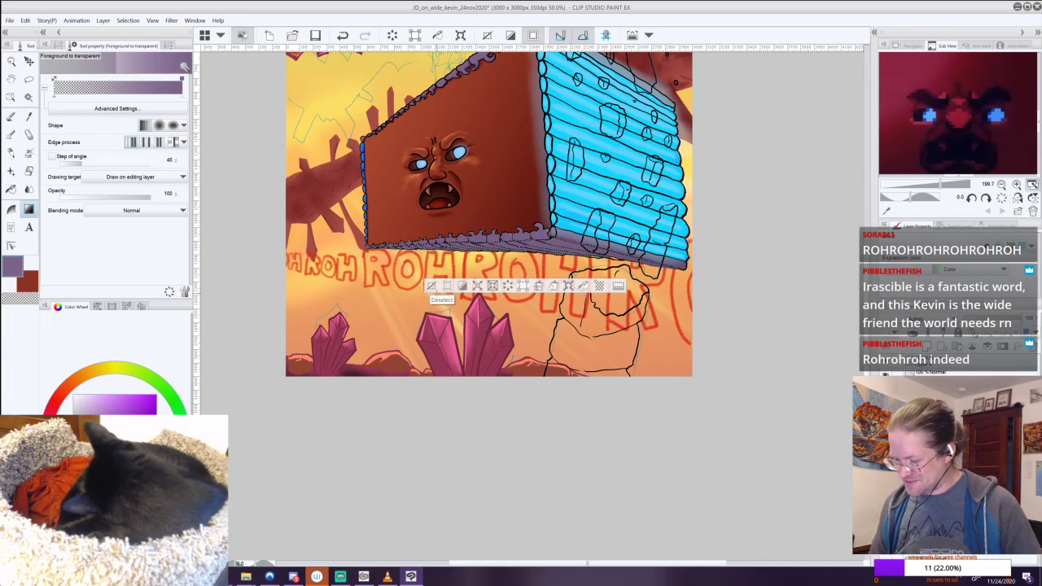
Switch to the Paint and apply brush at size 55.5 and brush more shading onto the underside near the cube's front corner.
key("b")
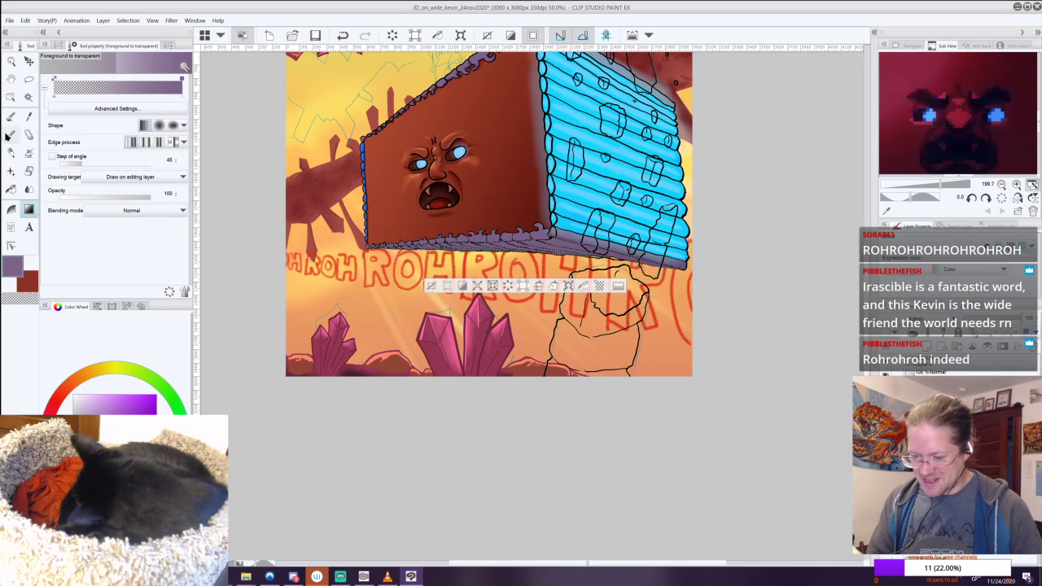
left_click(110, 82)
left_click_drag(110, 82, 119, 83)
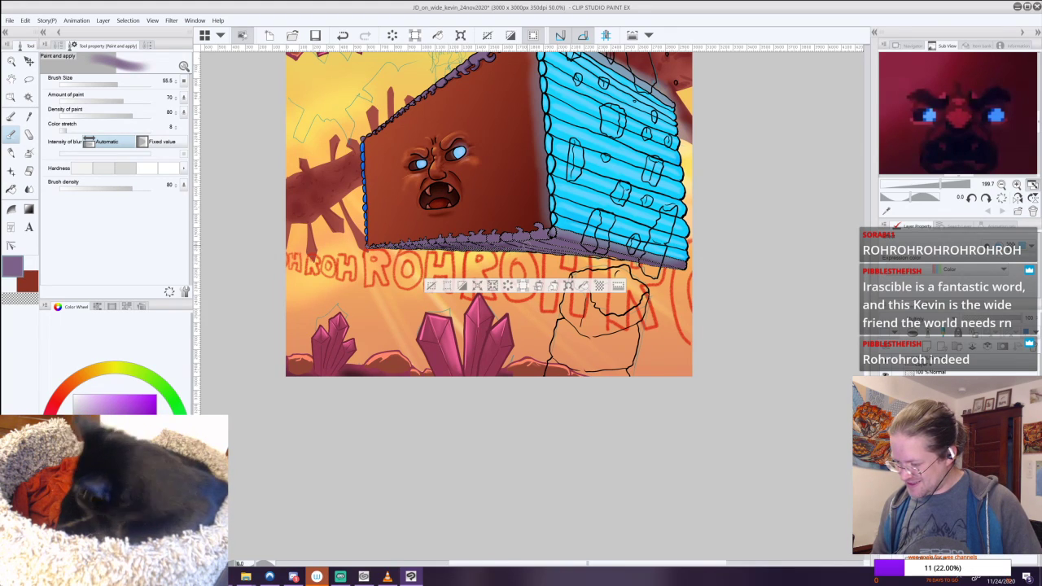
mouse_move(562, 243)
left_mouse_down()
mouse_move(625, 261)
mouse_move(579, 252)
left_mouse_up()
left_click_drag(523, 247, 549, 250)
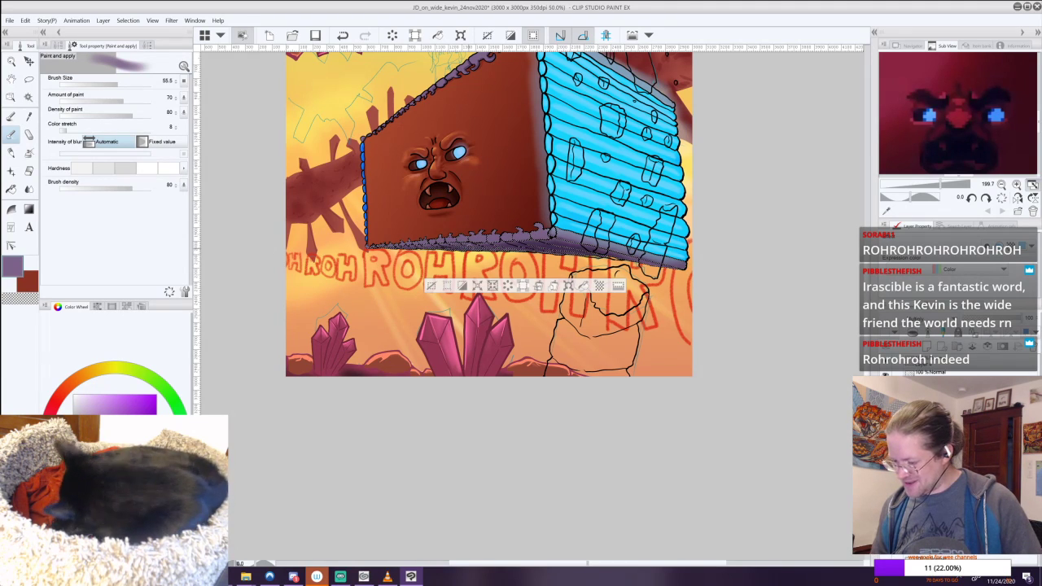
Examine the shading along the lower trim and underside up close, and then on the cube as a whole.
scroll(554, 258, "up", 1)
scroll(538, 246, "up", 3)
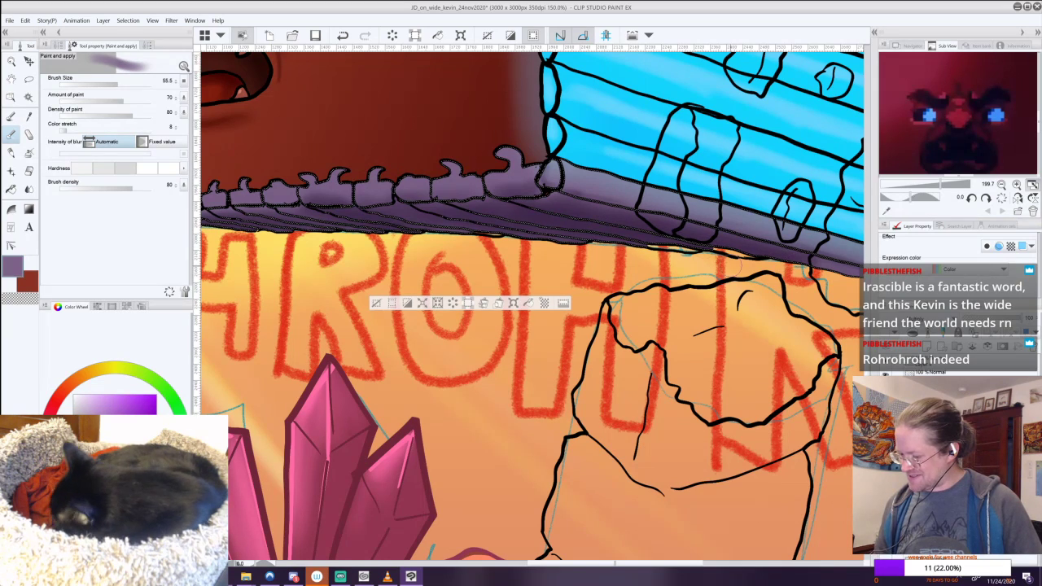
left_click_drag(482, 230, 733, 270)
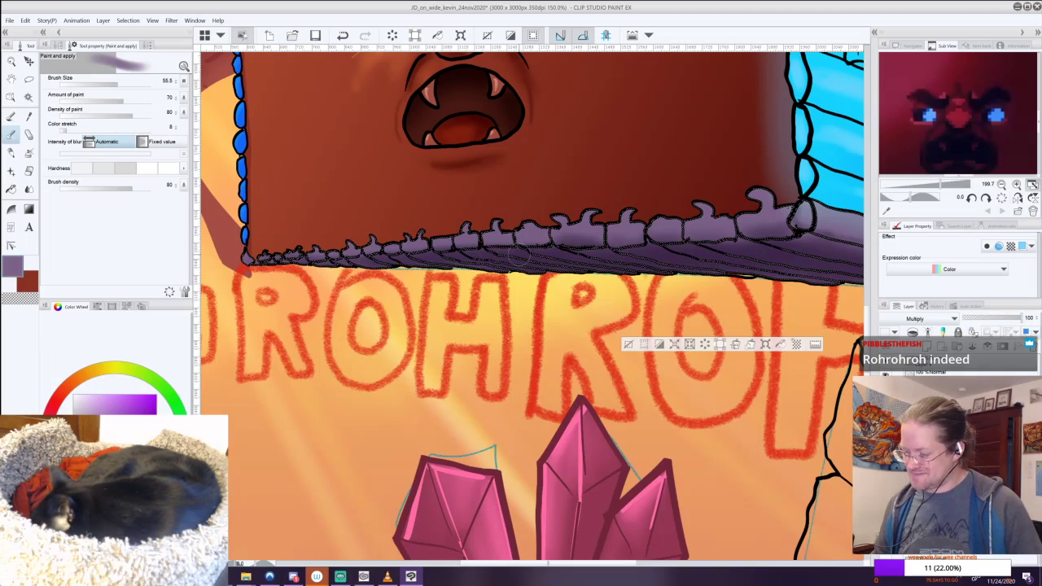
left_click_drag(519, 256, 548, 225)
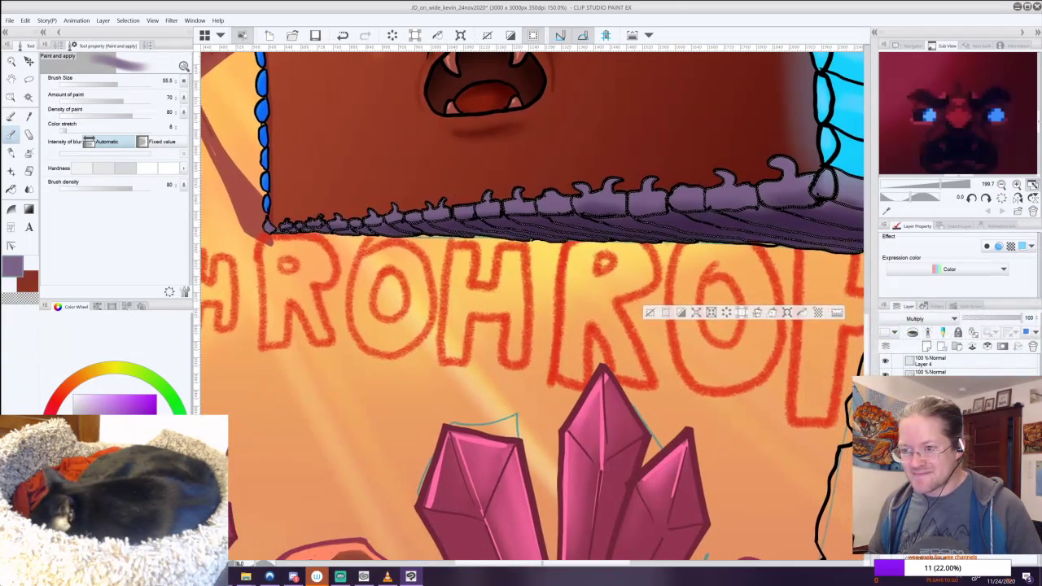
scroll(544, 244, "down", 3)
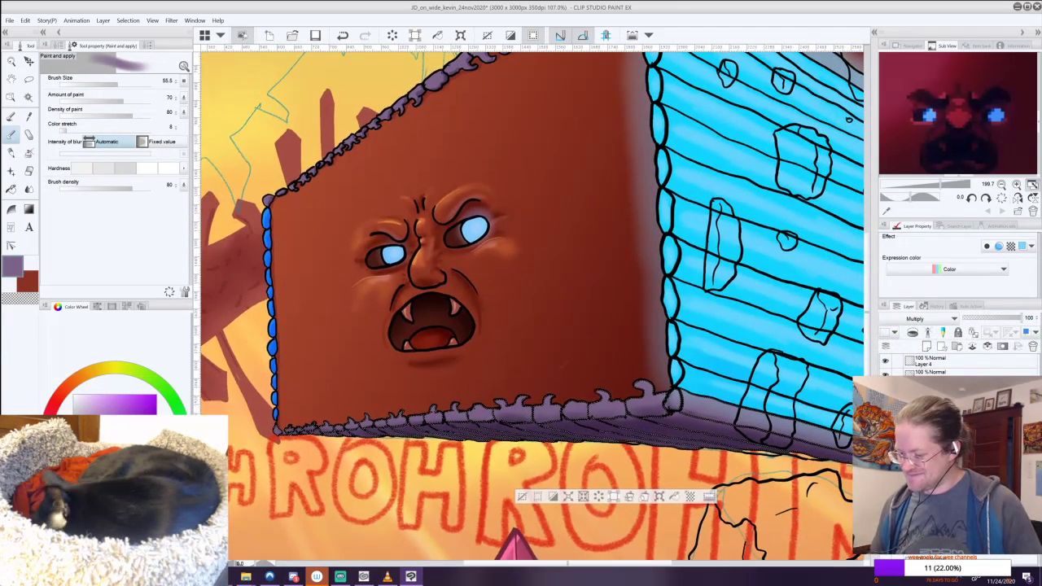
scroll(629, 255, "down", 4)
left_click_drag(629, 255, 526, 321)
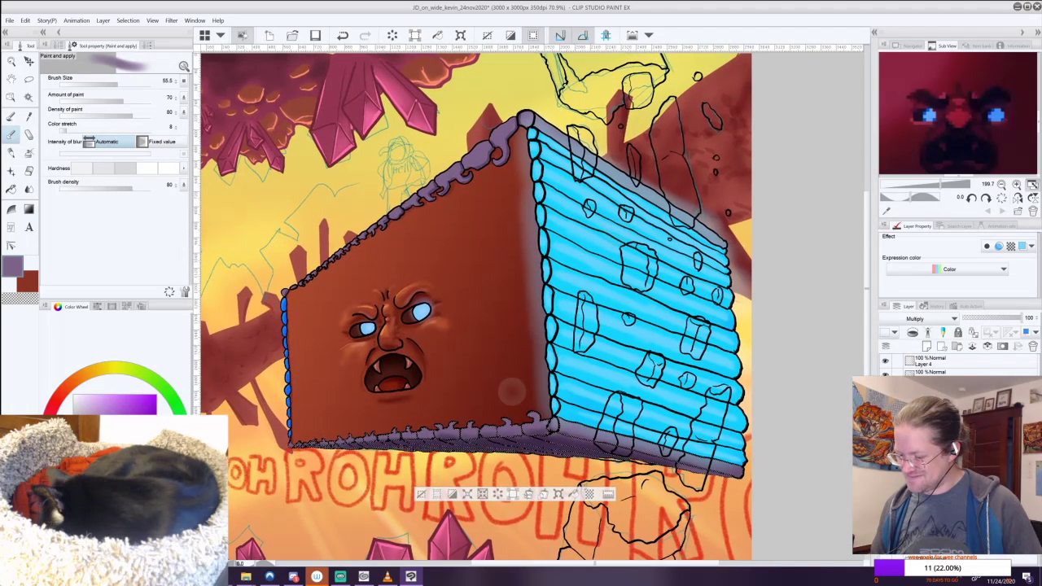
scroll(589, 296, "down", 2)
left_click_drag(589, 295, 501, 303)
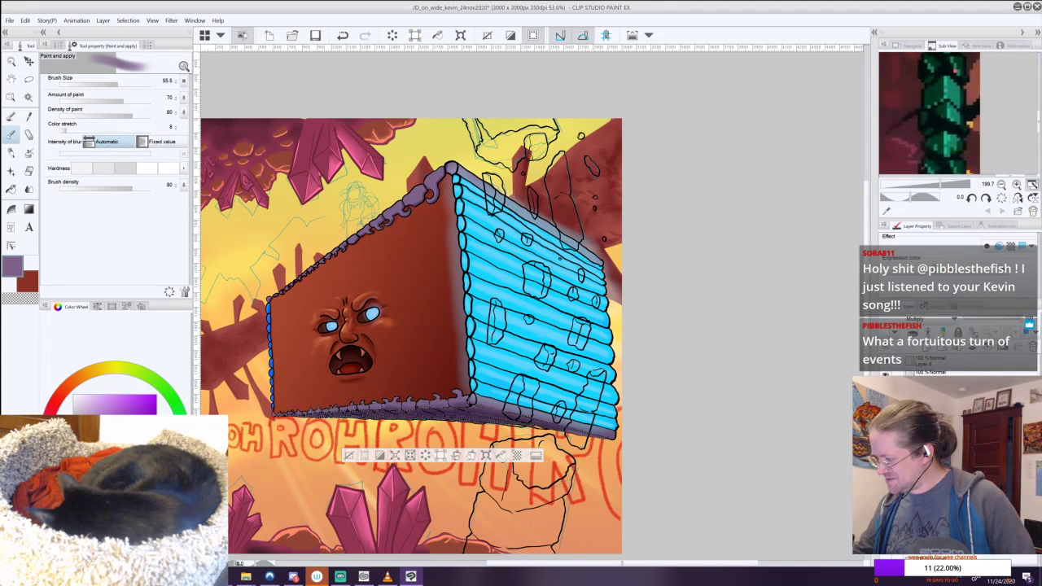
Sample the green from the reference image and auto select the upper floating rocks around the cube's top edge.
key("i")
left_click(947, 110)
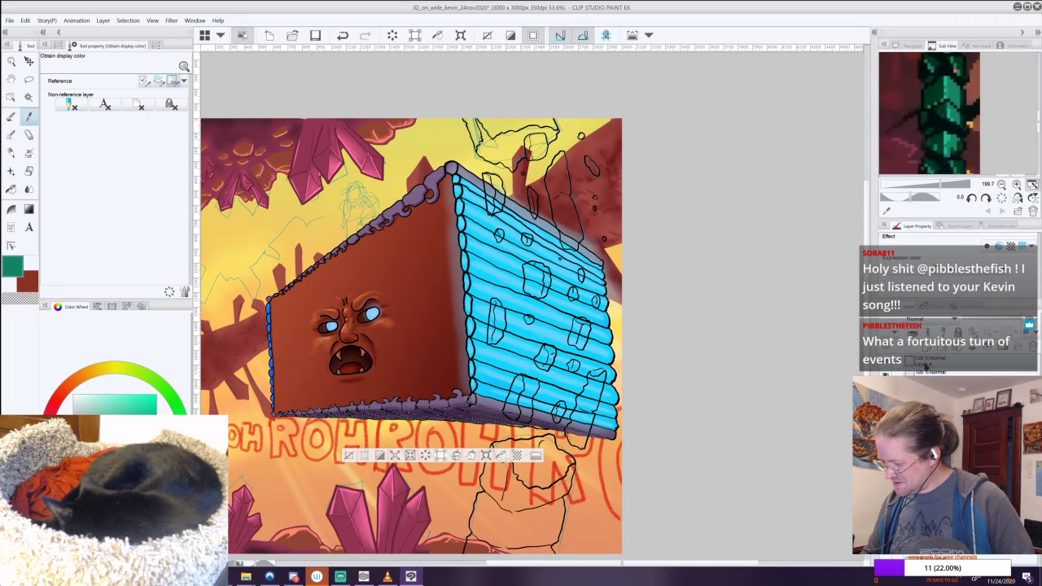
left_click(28, 97)
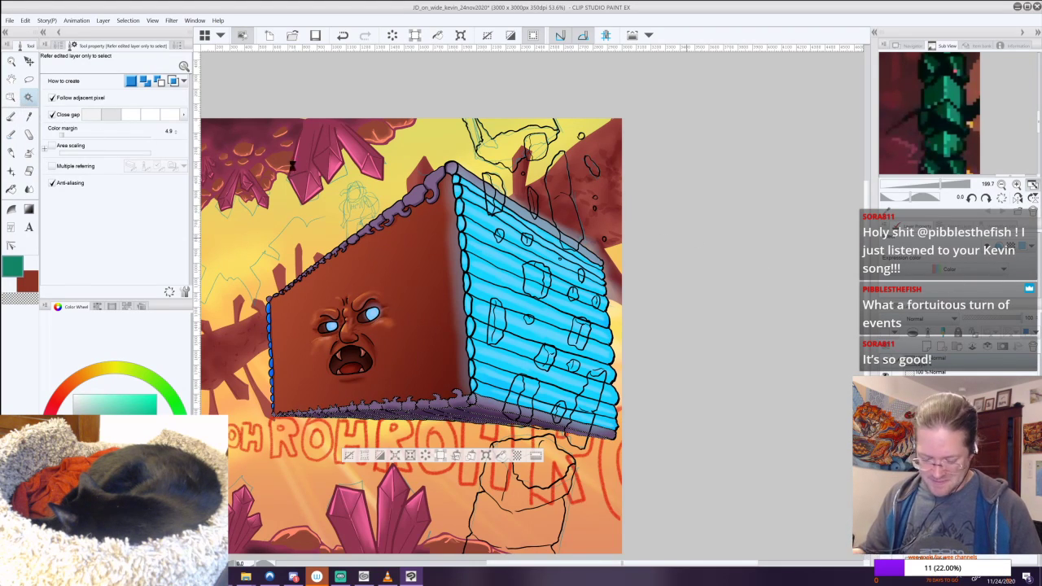
left_click(513, 130)
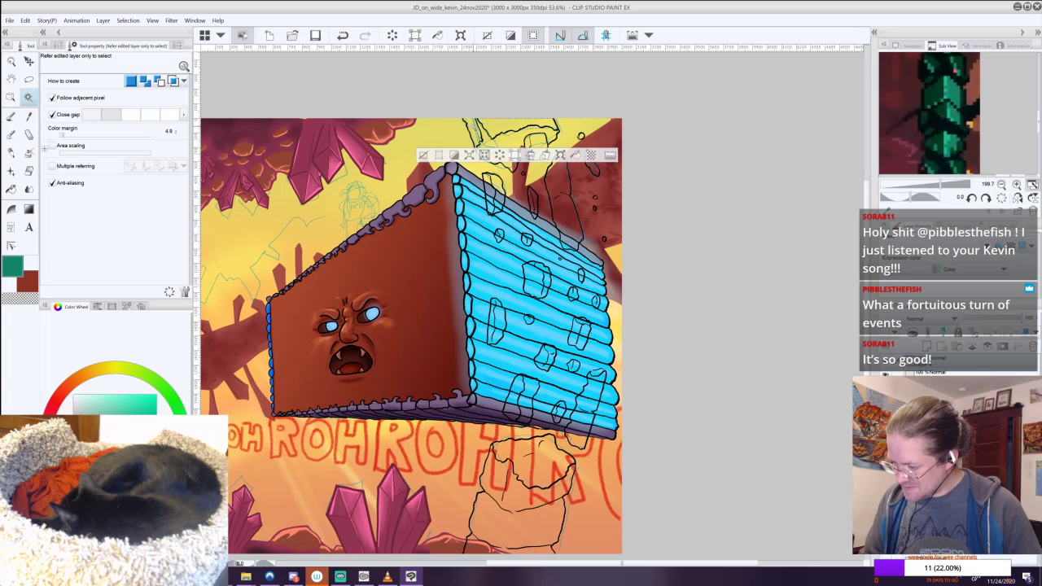
left_click(474, 127, "shift")
left_click(500, 147, "shift")
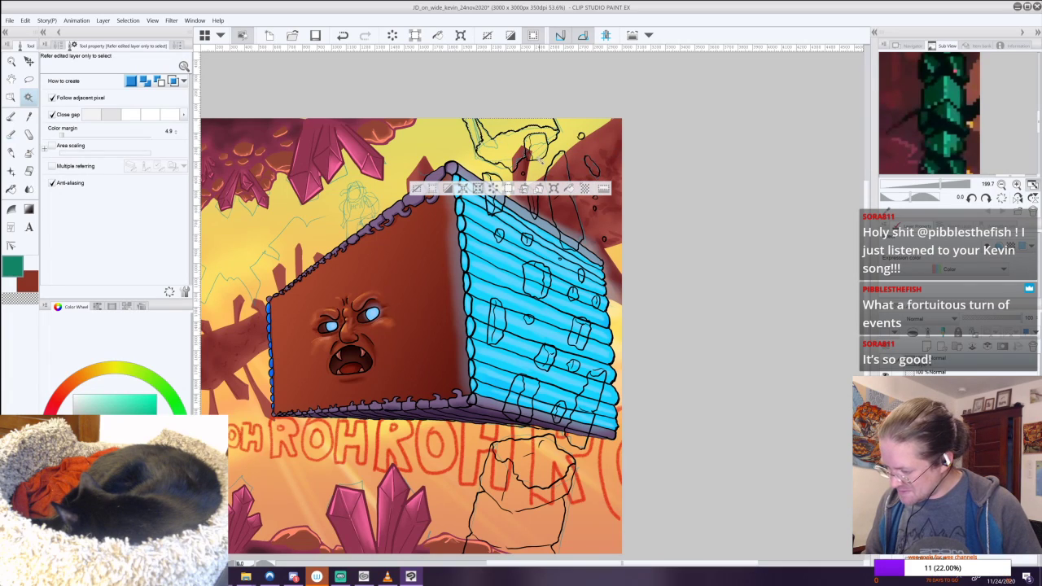
left_click(582, 136, "shift")
left_click(593, 167, "shift")
left_click(531, 197)
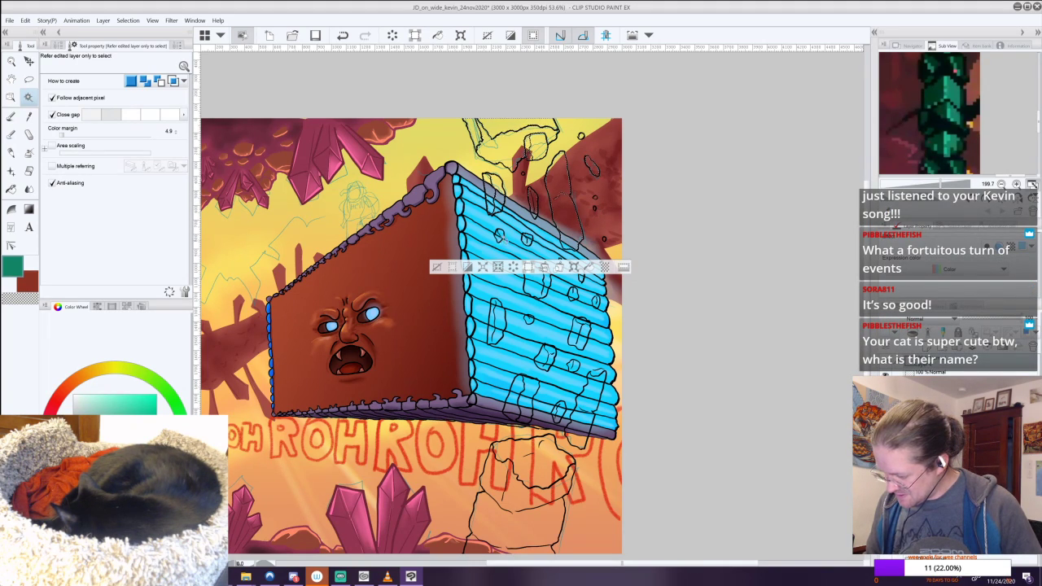
Add the rocks across the middle of the cube's blue side to the selection.
left_click(494, 322)
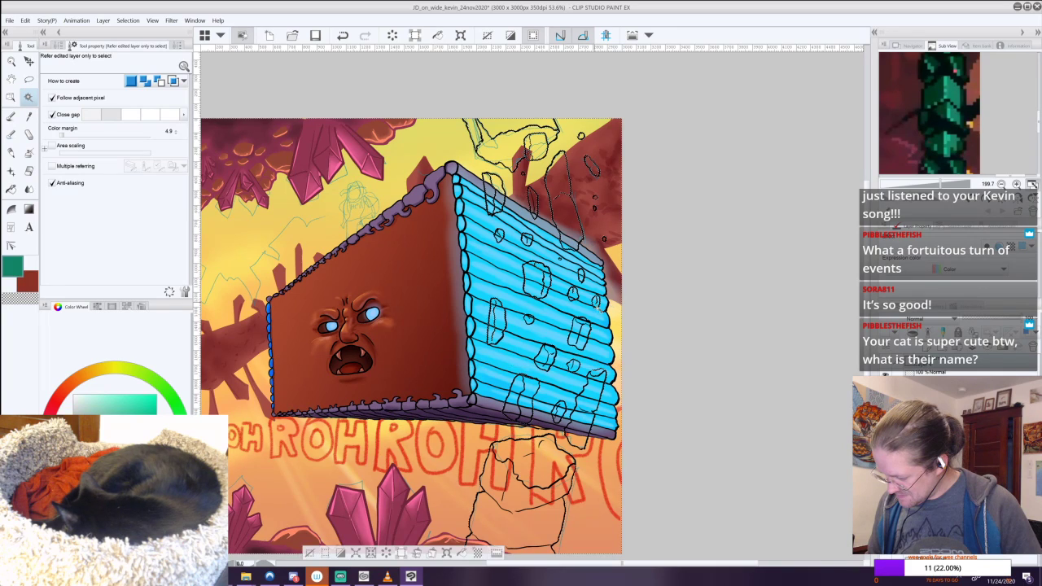
left_click(580, 329, "shift")
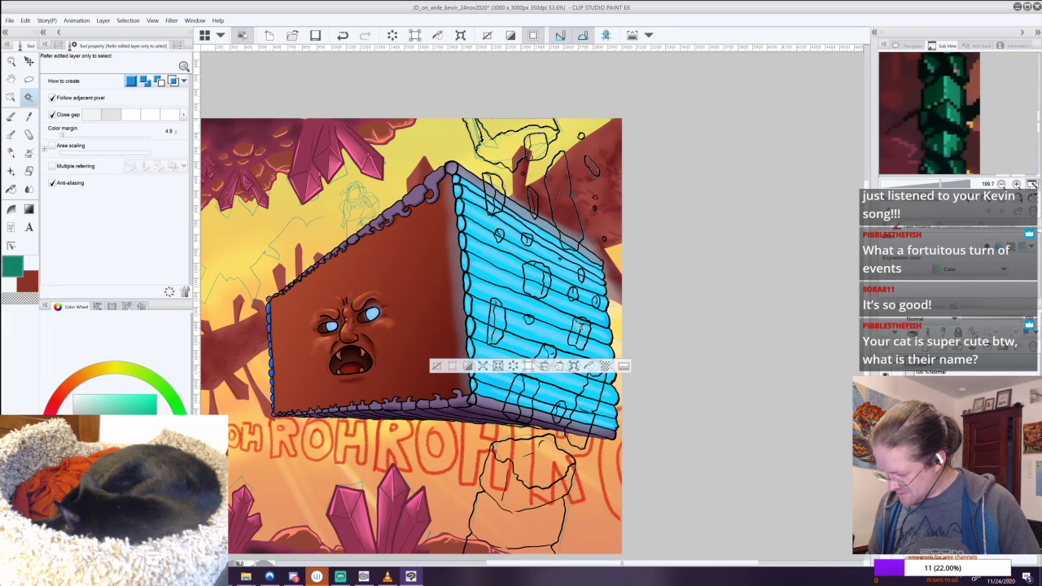
left_click(529, 320, "shift")
left_click(550, 358, "shift")
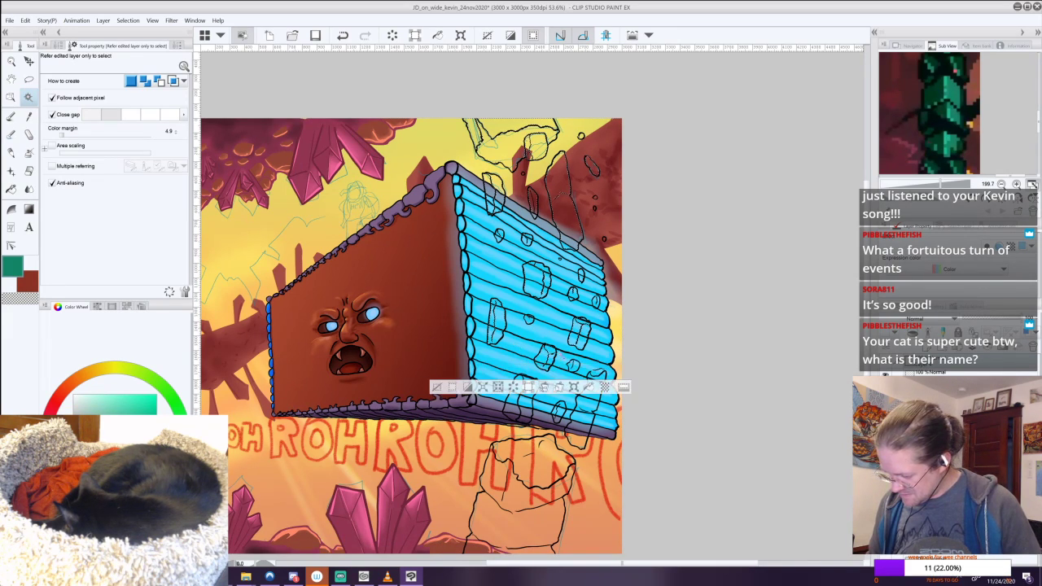
left_click(575, 367, "shift")
left_click(599, 373, "shift")
key("ctrl+z")
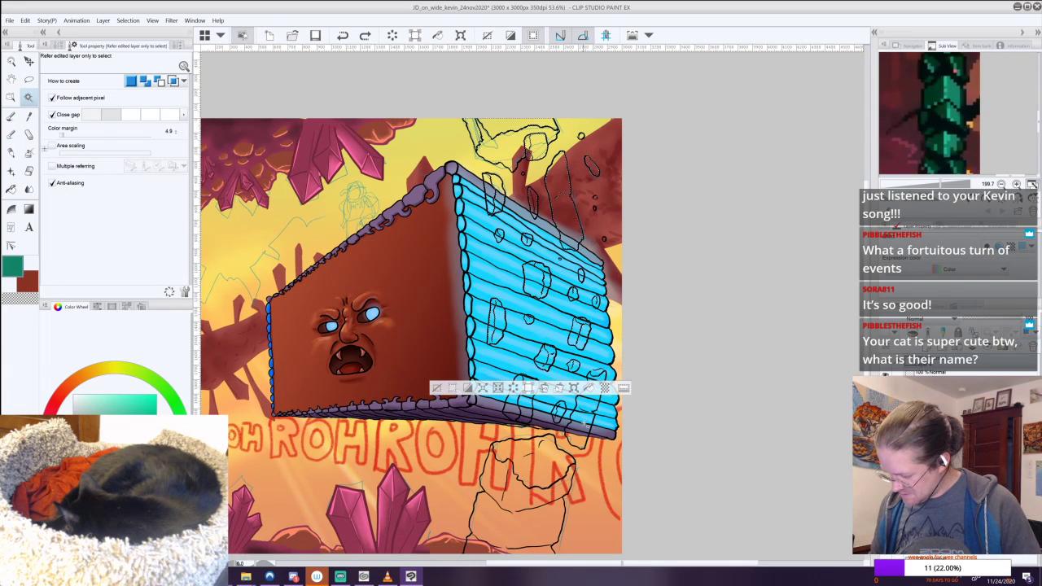
Add the rocks at the bottom of the blue side and the large boulders below the cube to the selection.
left_click(585, 425)
left_click(519, 400, "shift")
key("ctrl+z")
left_click(513, 398, "shift")
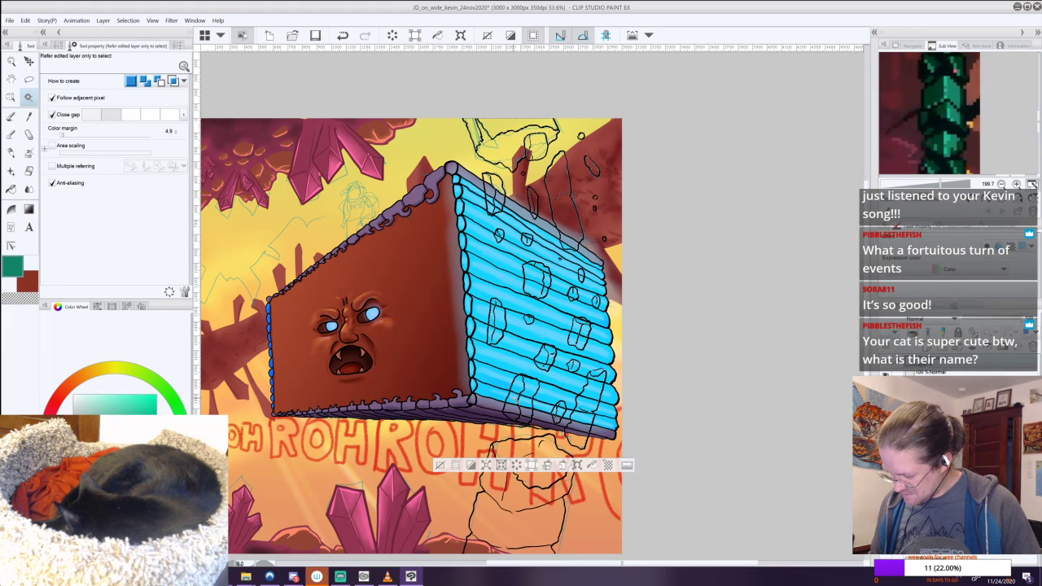
left_click(534, 451, "shift")
left_click(526, 536, "shift")
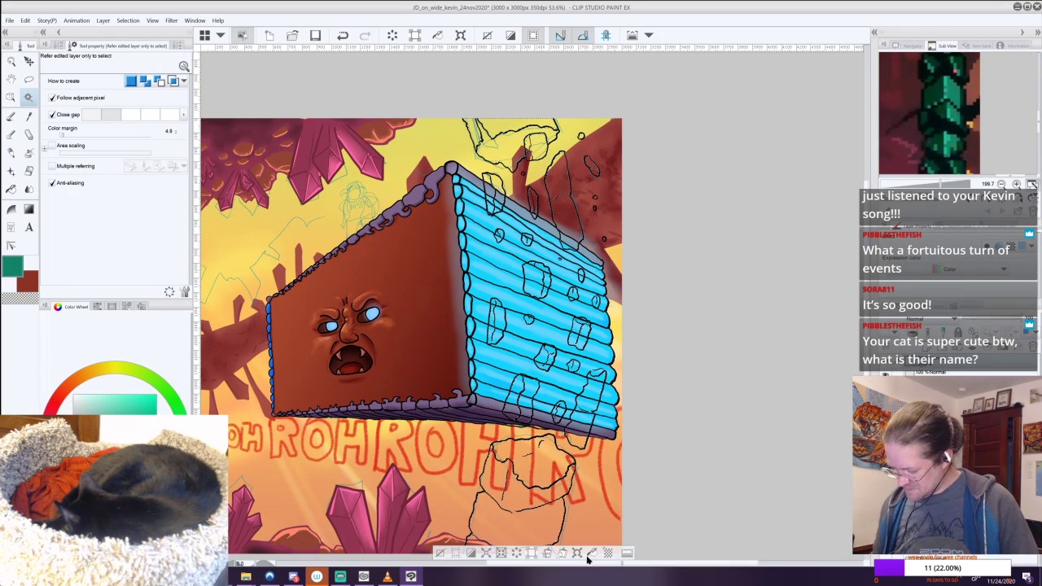
Expand the rock selection by 2 px, fill it with the sampled green, and deselect.
left_click(486, 552)
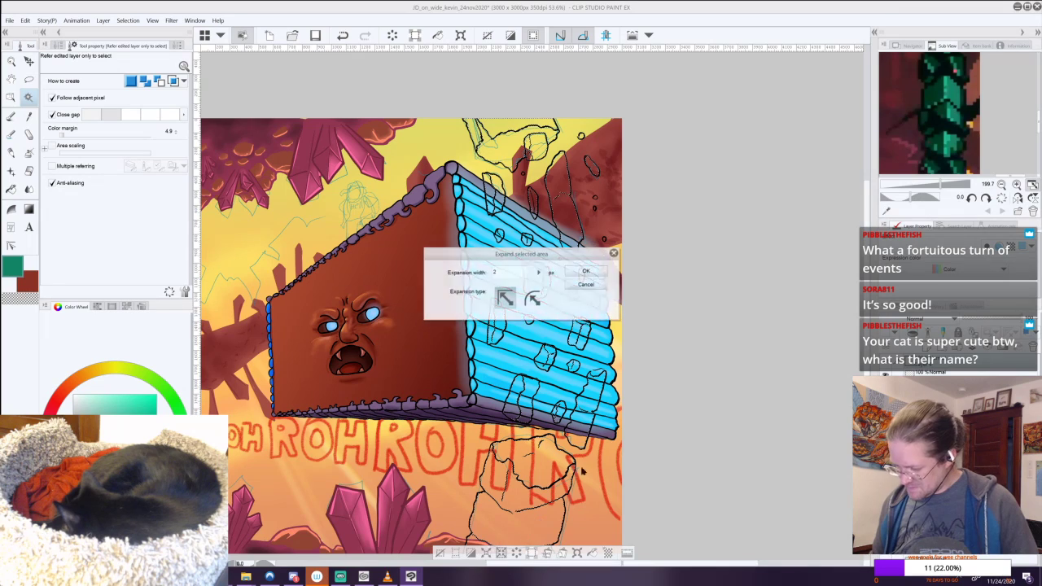
left_click(584, 263)
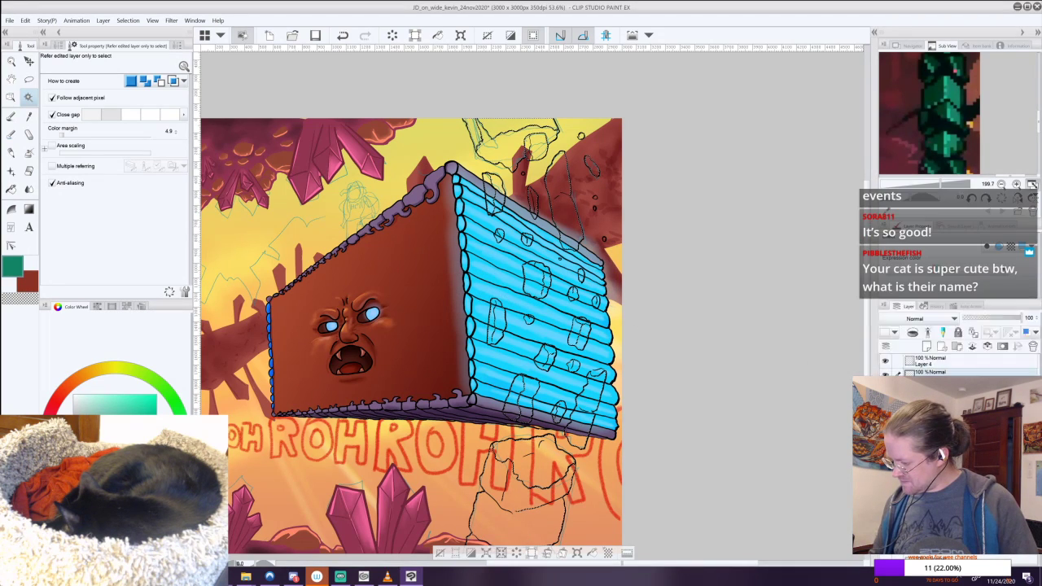
left_click(592, 553)
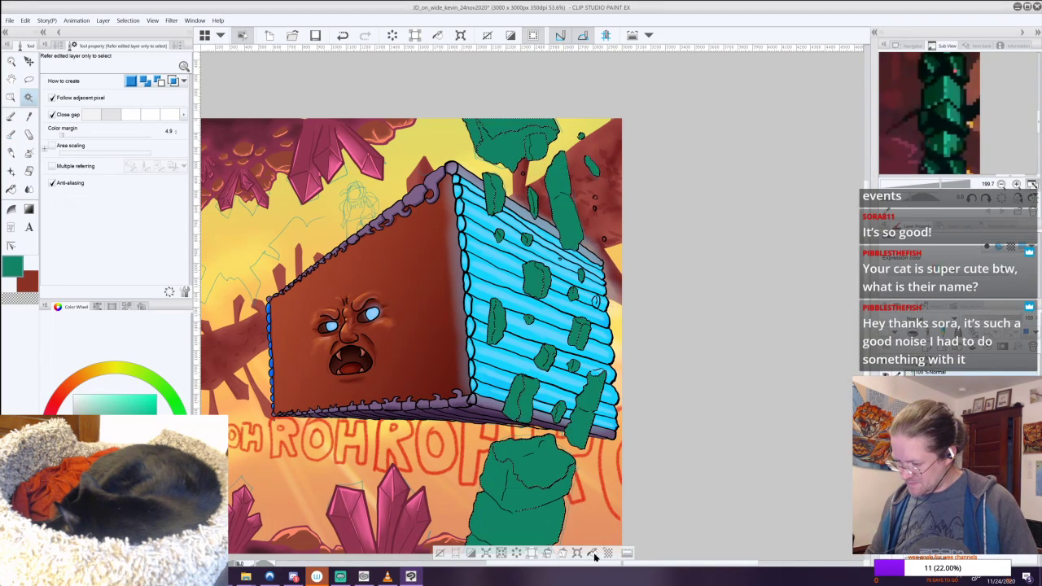
left_click(440, 553)
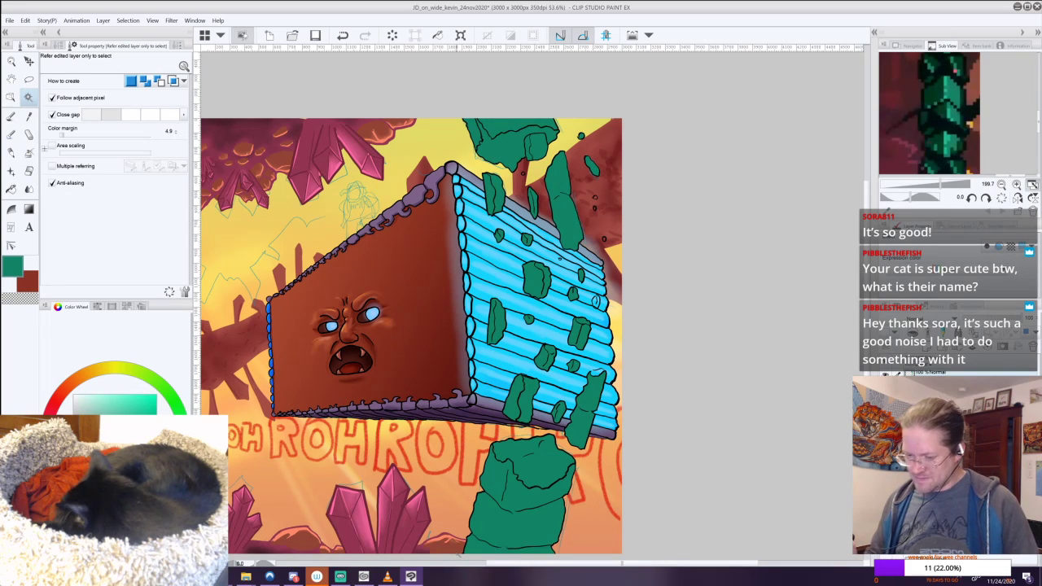
Switch to Brush 2 at size 12.0 and paint green into the unfilled tip of the long rock over the cube's lower corner.
left_click(17, 115)
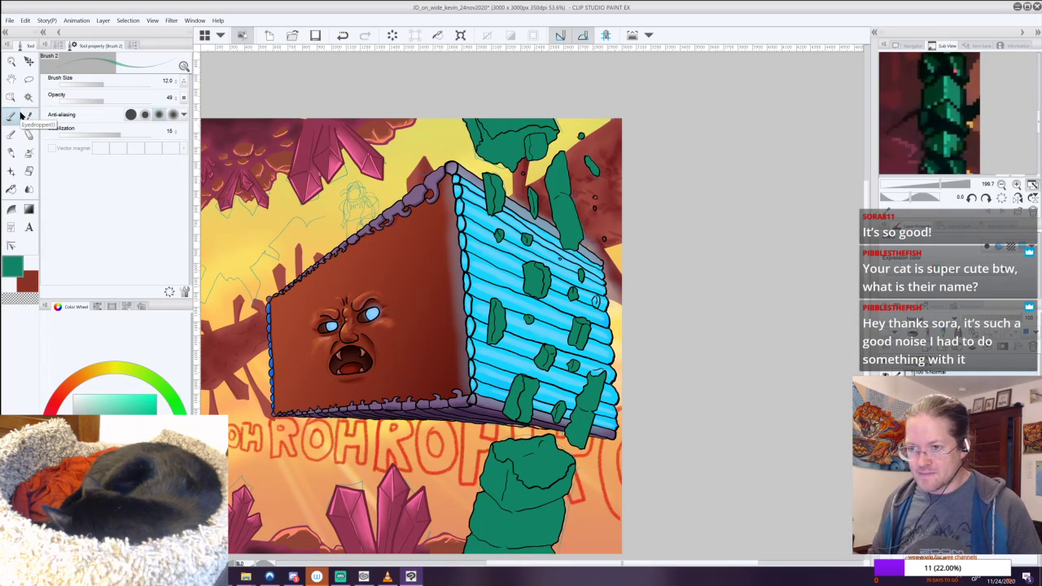
left_click_drag(521, 285, 430, 323)
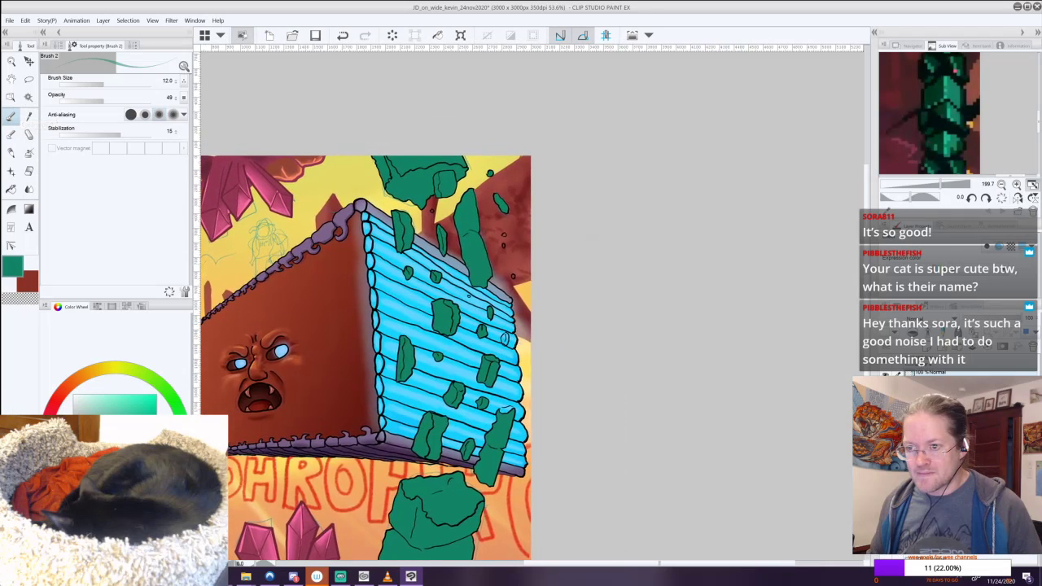
left_click_drag(519, 259, 574, 244)
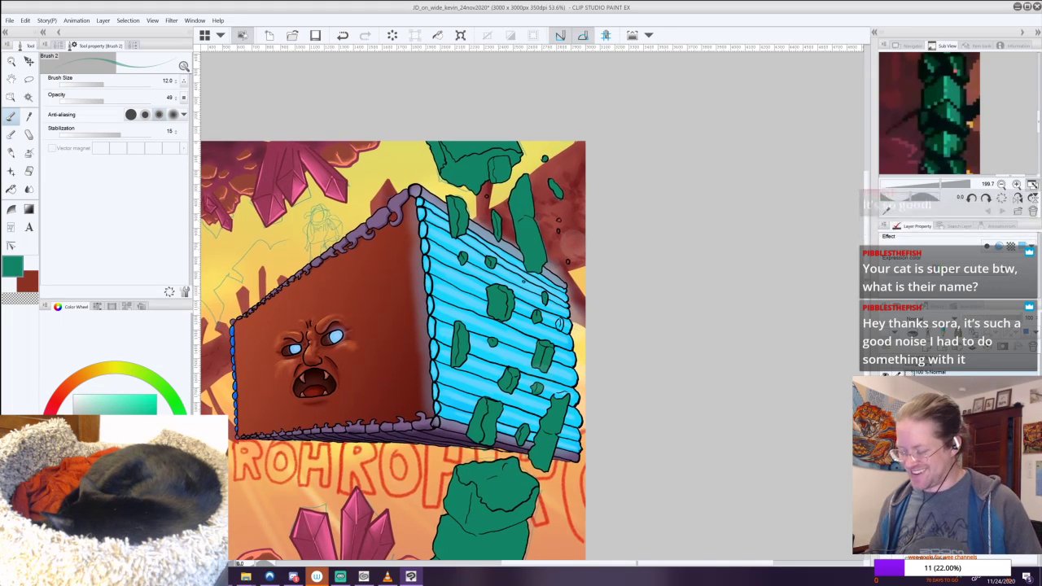
scroll(545, 316, "up", 1)
left_click_drag(564, 413, 577, 488)
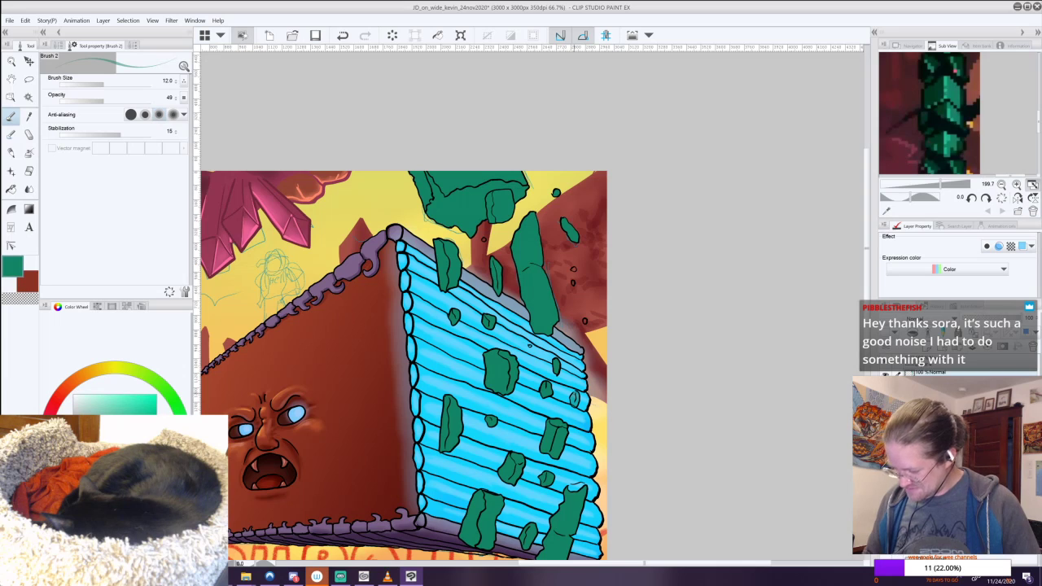
scroll(529, 267, "up", 2)
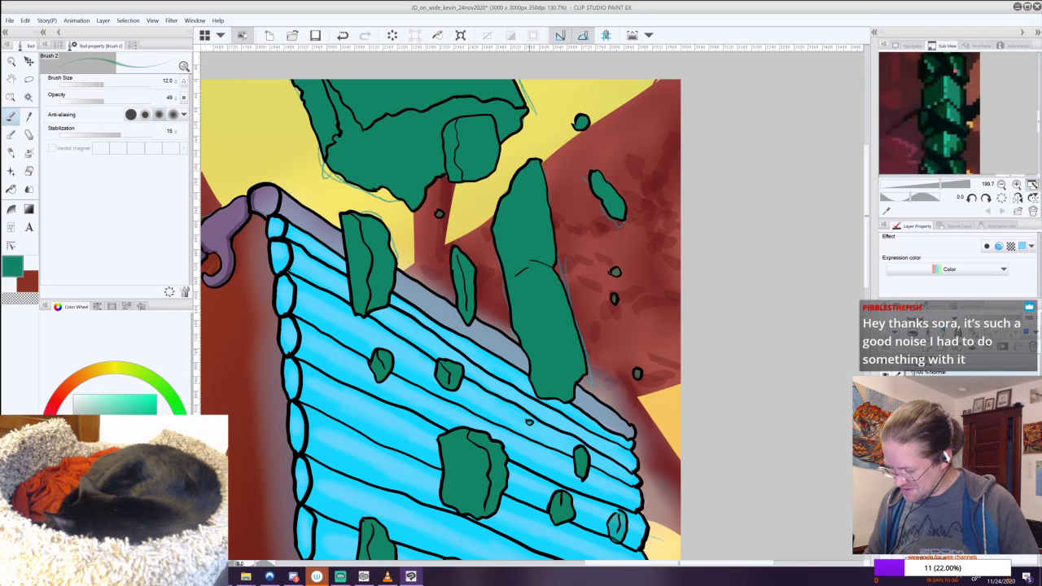
left_click_drag(570, 451, 543, 281)
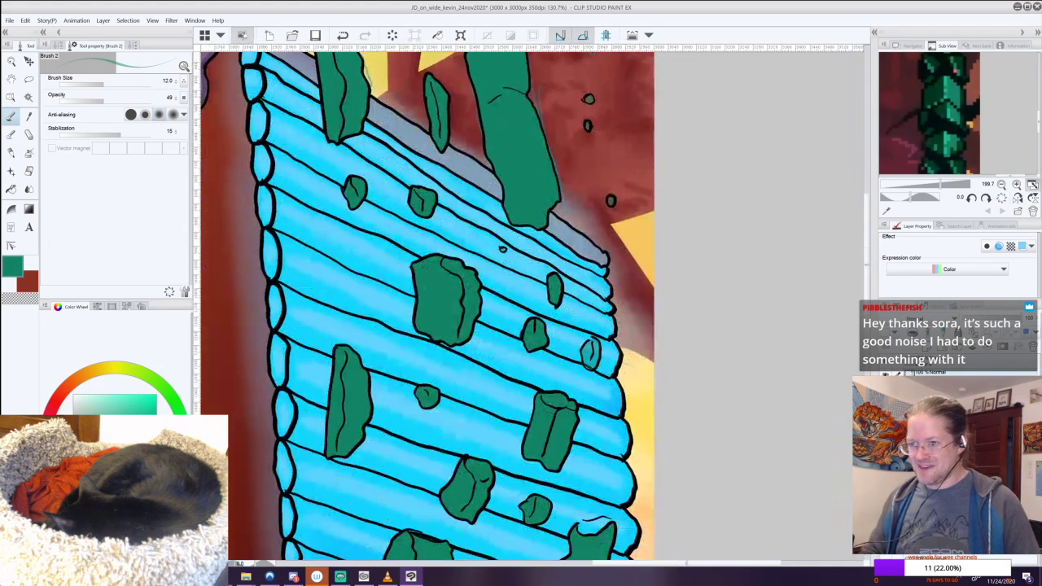
scroll(543, 281, "down", 3)
left_click_drag(549, 366, 458, 240)
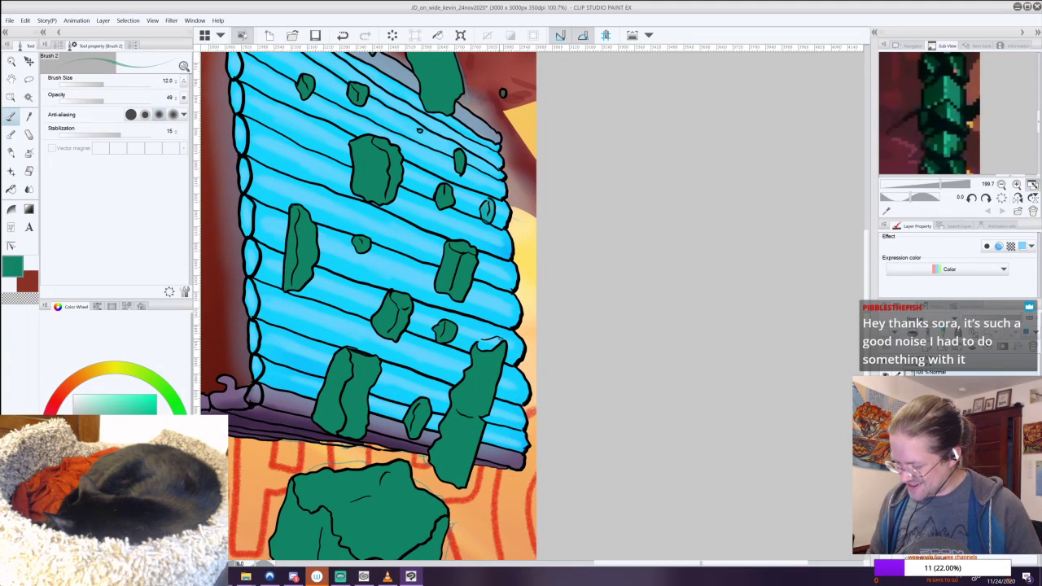
left_click_drag(480, 347, 494, 343)
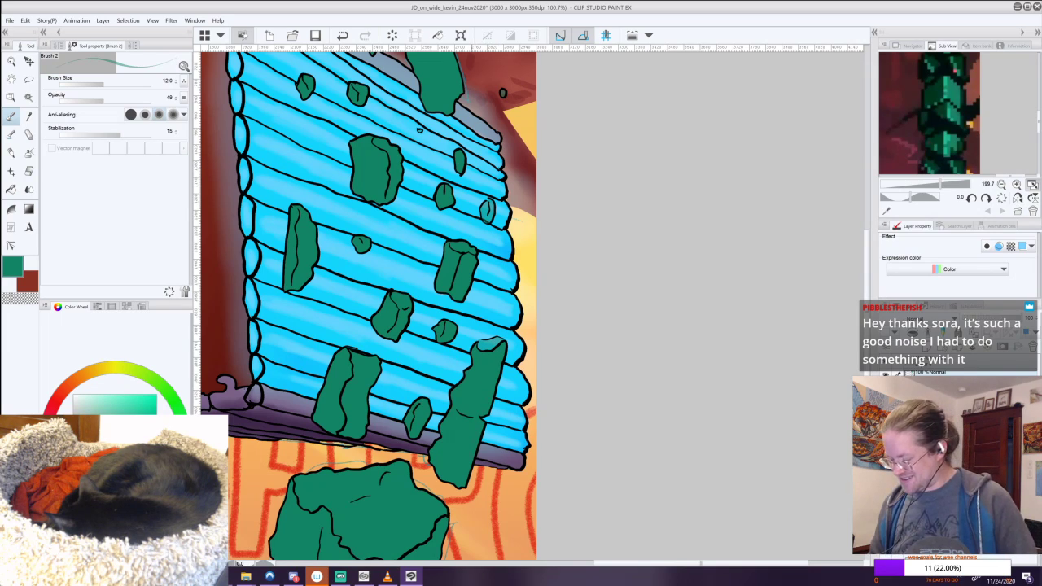
Set the brush to size 21.0 and opacity 100 and finish the green at the tip of the long rock over the cube's lower corner.
mouse_move(102, 84)
left_mouse_down()
mouse_move(152, 85)
mouse_move(107, 82)
mouse_move(109, 90)
left_mouse_up()
mouse_move(486, 343)
left_mouse_down()
mouse_move(499, 341)
mouse_move(491, 343)
left_mouse_up()
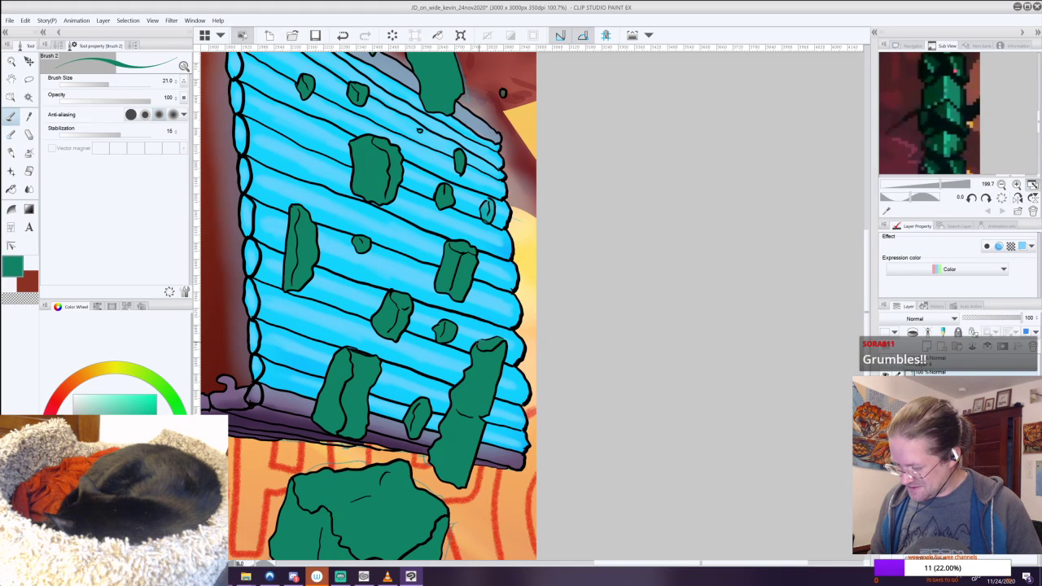
left_click_drag(492, 338, 454, 496)
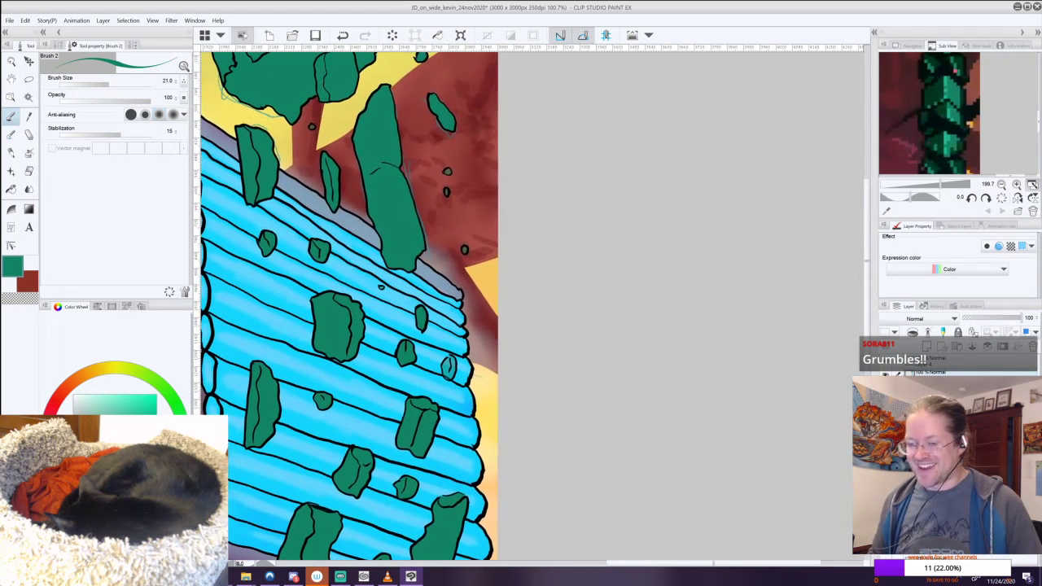
Dab green into the tiny floating pebbles against the dark red background and yellow sky above the cube.
left_click(448, 172)
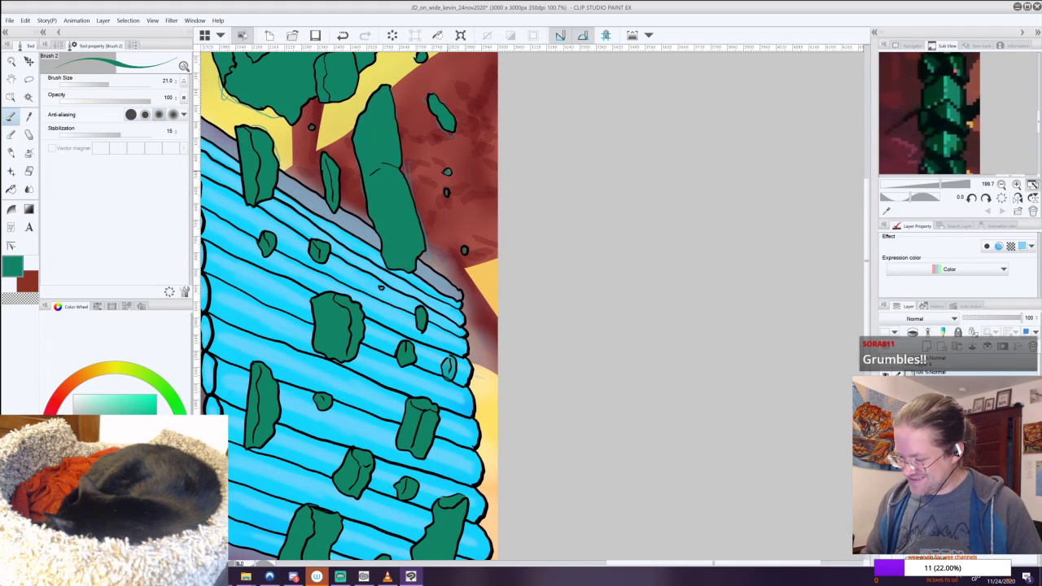
left_click(465, 250)
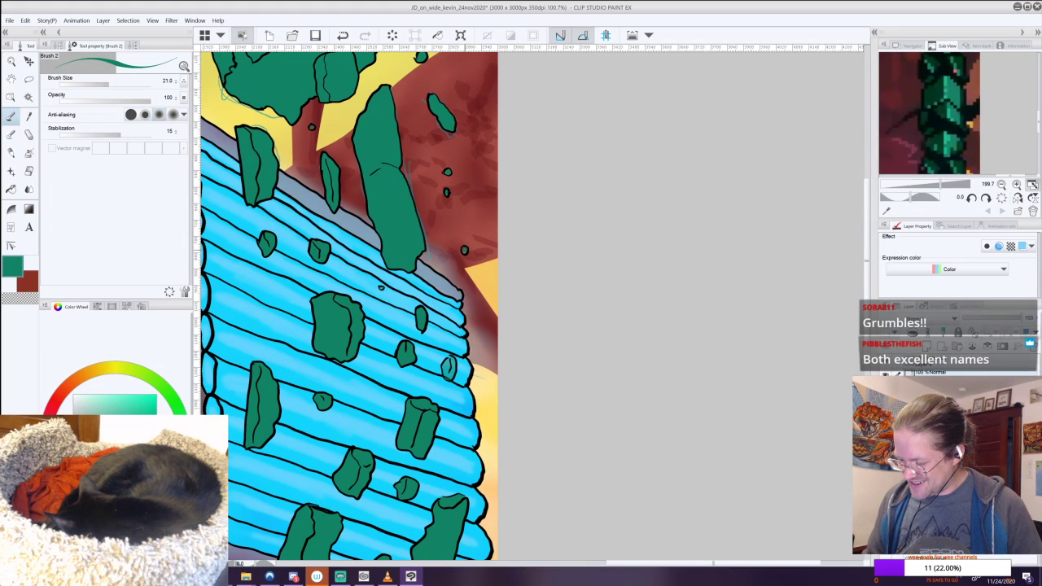
left_click(312, 127)
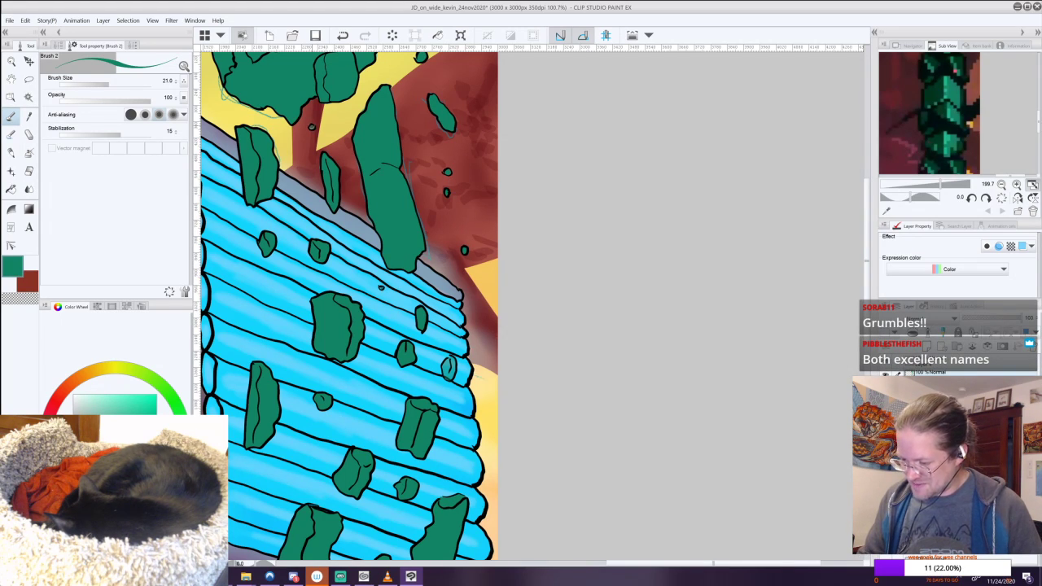
key("ctrl+z")
key("ctrl+y")
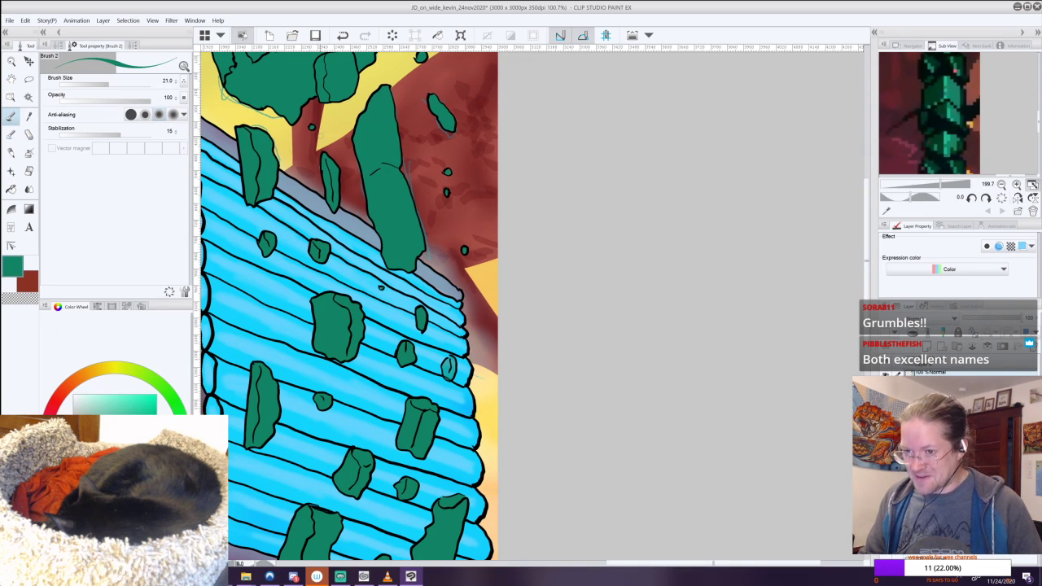
Paint green into the partly filled small rock near the blue side's outer edge and the tiny pebble near its upper edge.
left_click_drag(320, 136, 406, 59)
key("ctrl+minus")
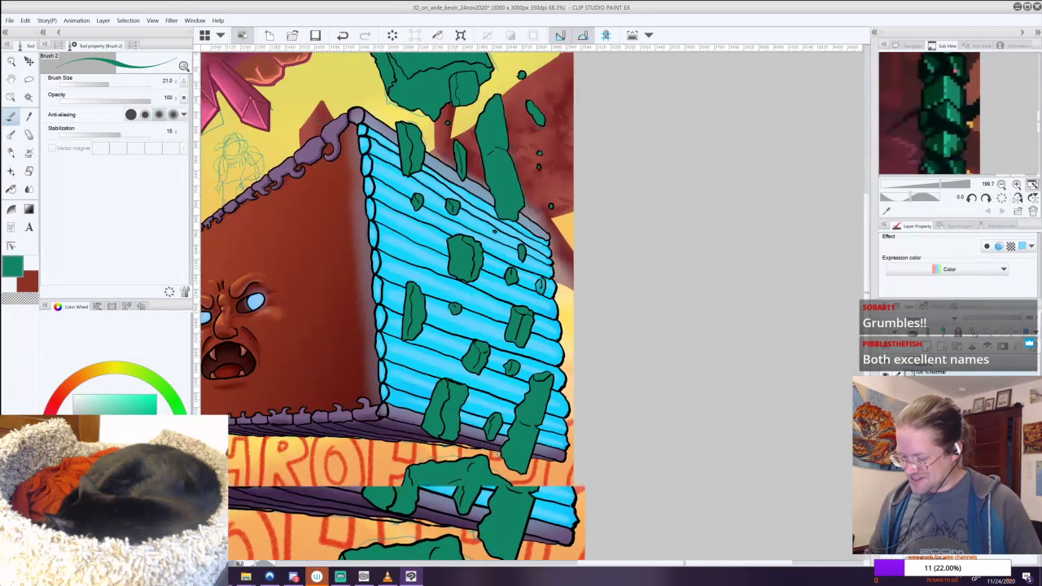
left_click_drag(455, 244, 410, 206)
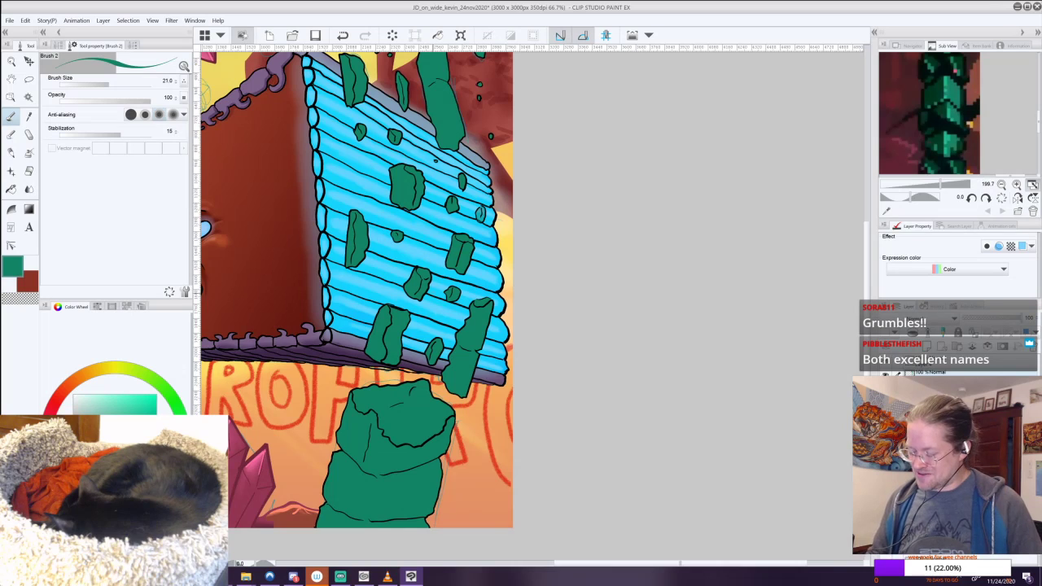
left_click_drag(407, 203, 521, 342)
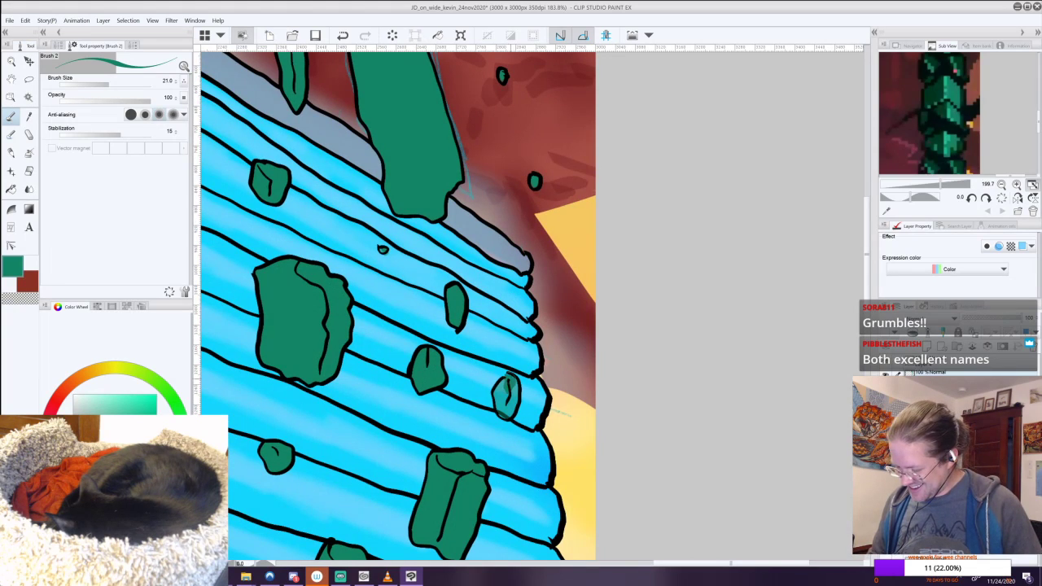
mouse_move(505, 384)
left_mouse_down()
mouse_move(499, 410)
mouse_move(510, 404)
left_mouse_up()
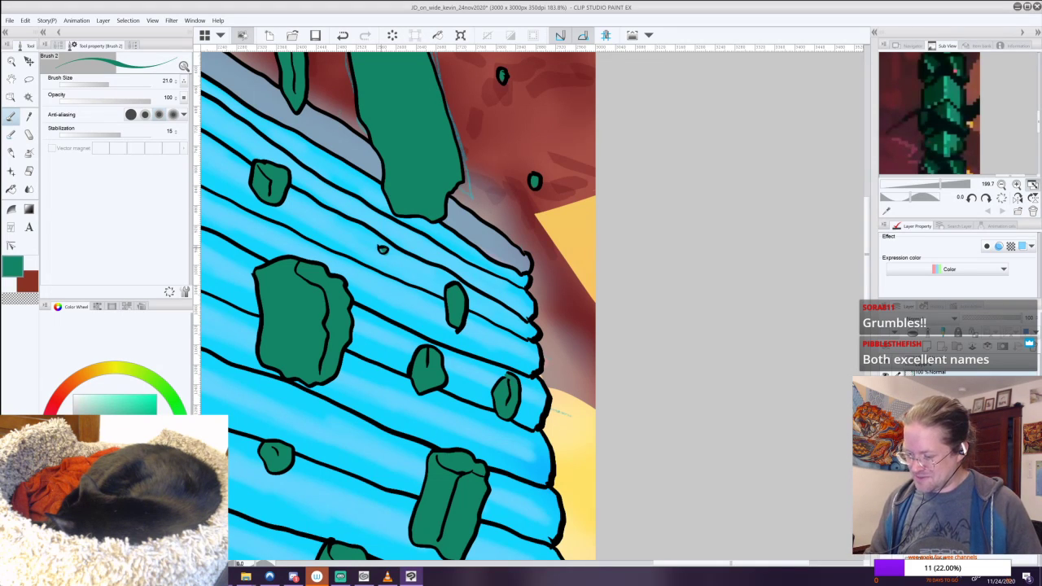
left_click_drag(382, 248, 384, 251)
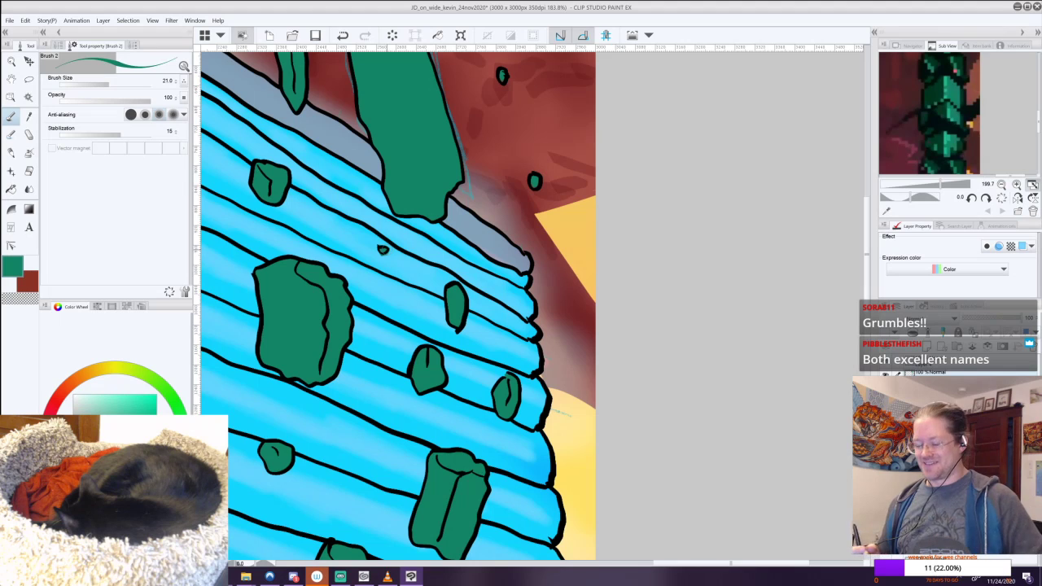
Examine the flat green coverage of the floating rocks across the whole picture.
scroll(450, 340, "down", 2)
left_click_drag(450, 341, 424, 204)
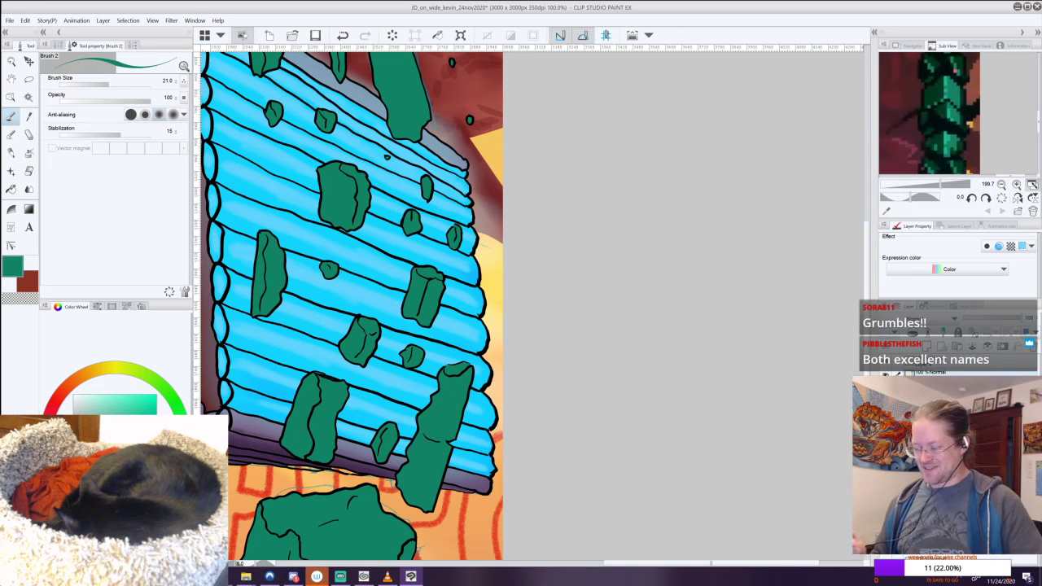
scroll(424, 366, "down", 1)
left_click_drag(424, 366, 405, 326)
scroll(399, 376, "down", 1)
mouse_move(350, 301)
left_mouse_down()
mouse_move(402, 332)
mouse_move(367, 292)
left_mouse_up()
scroll(468, 325, "down", 1)
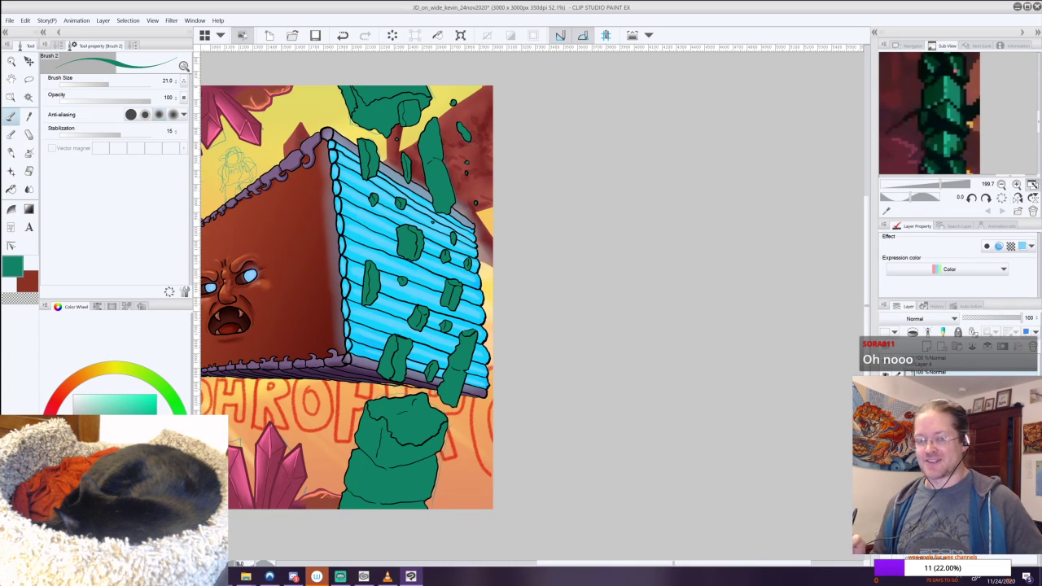
left_click_drag(350, 285, 440, 309)
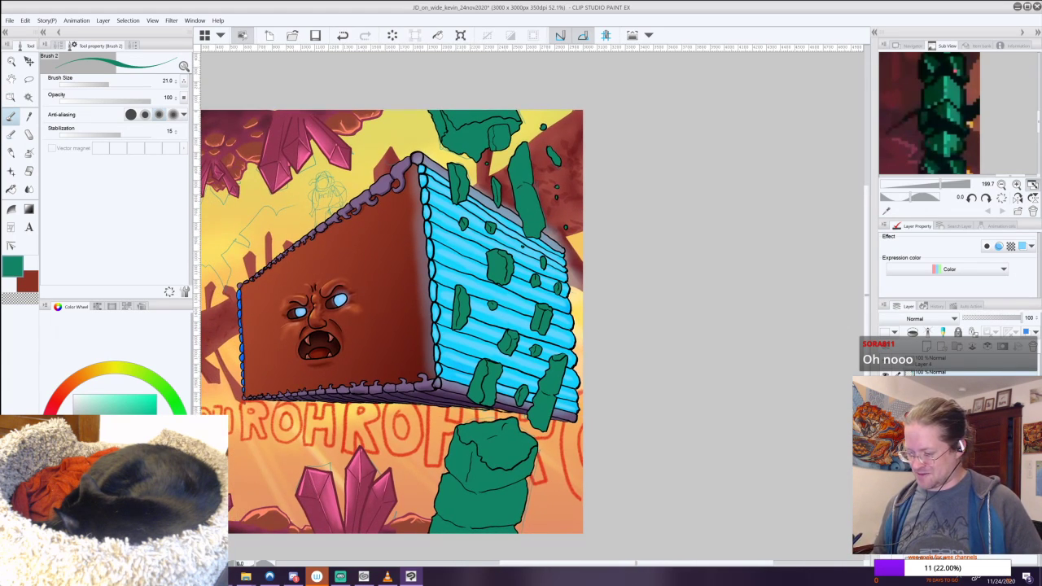
left_click_drag(489, 274, 521, 247)
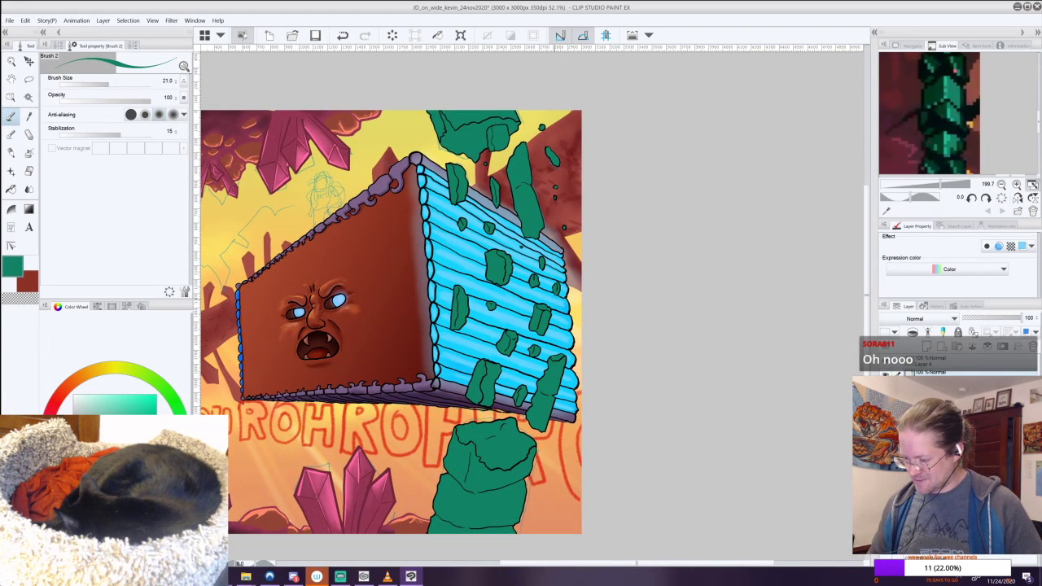
Auto select the green of the large rock above the cube, adding the rocks beside it and the large one on the upper blue side.
key("i")
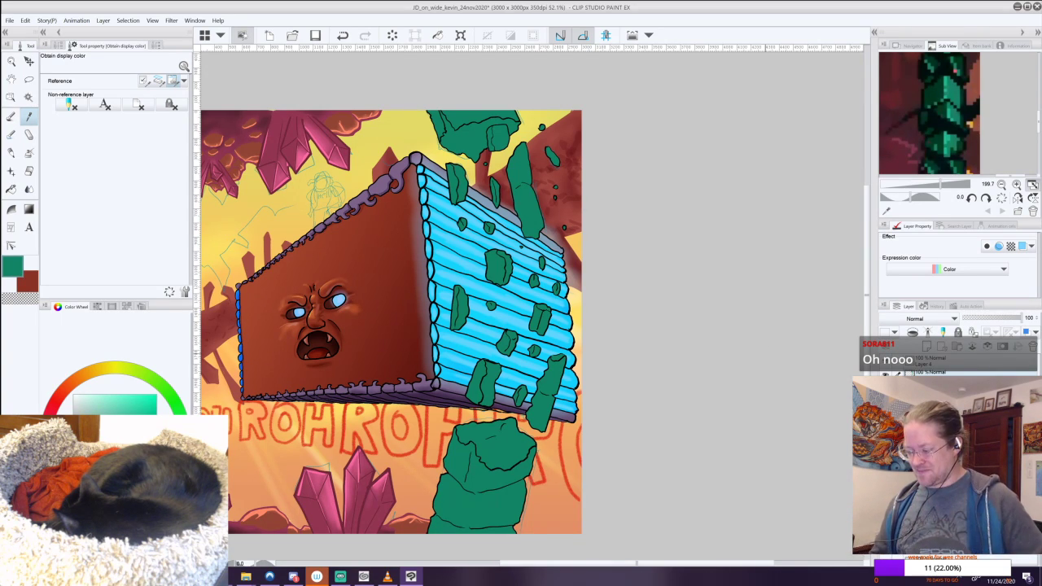
left_click_drag(480, 204, 454, 334)
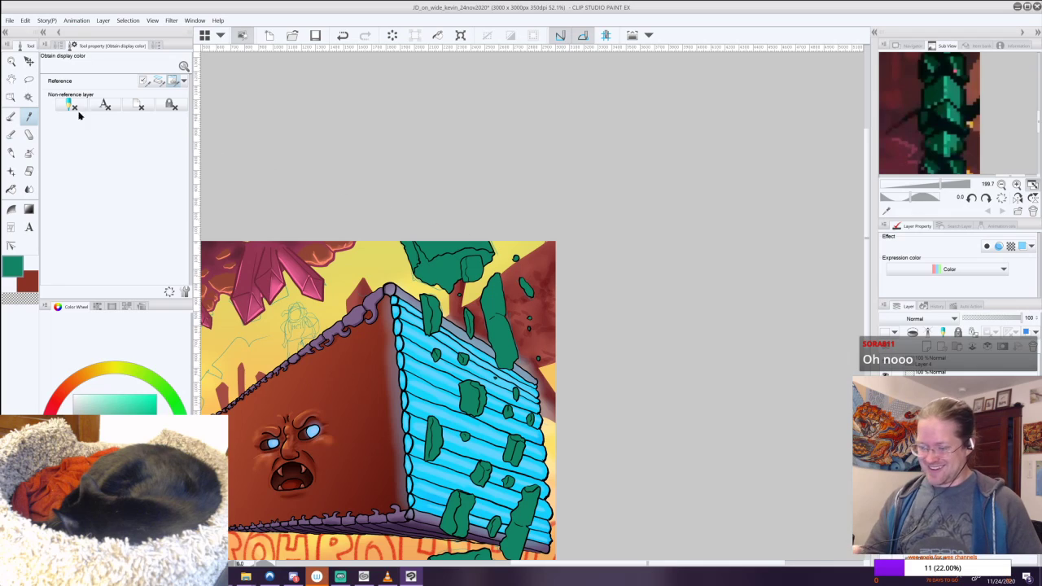
key("w")
left_click(458, 273)
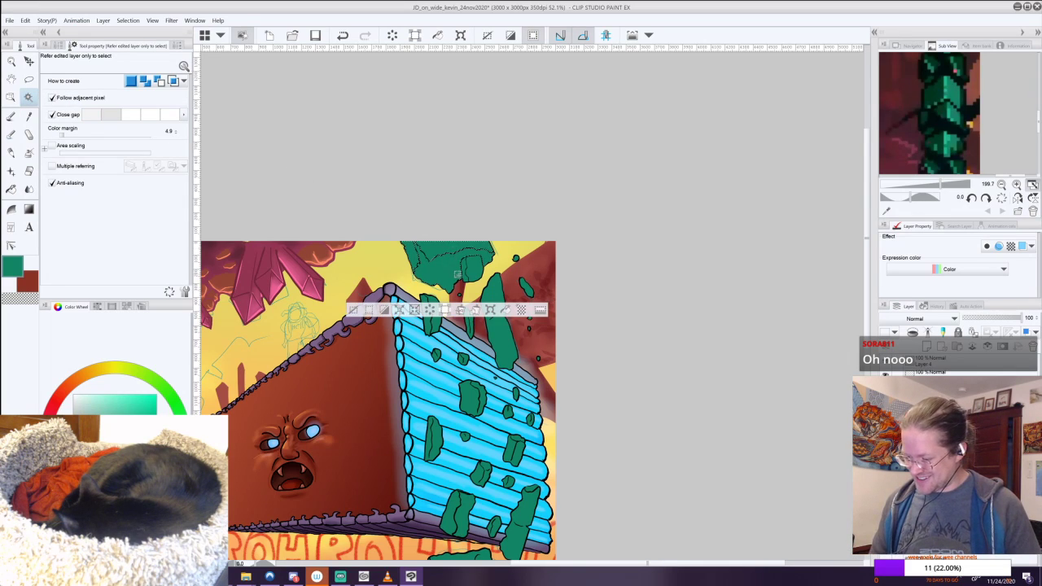
left_click(526, 287, "shift")
left_click(498, 306, "shift")
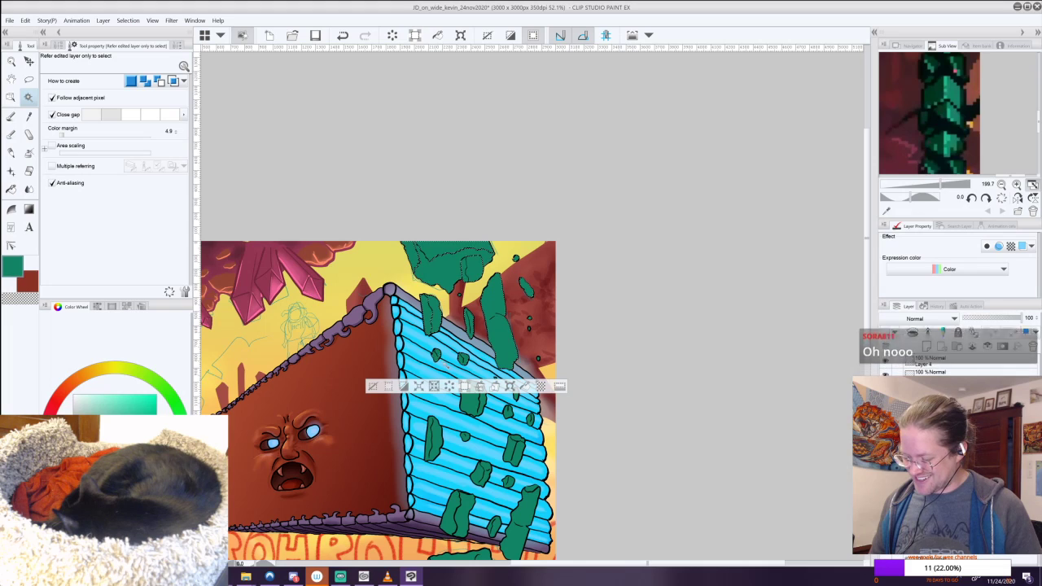
left_click(479, 403, "shift")
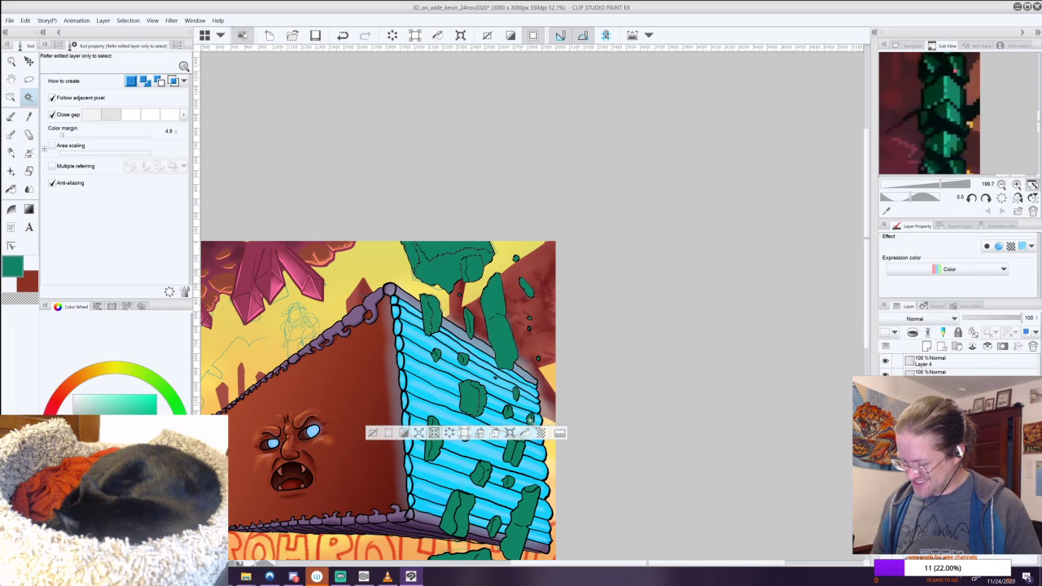
Add the rocks across the middle and lower part of the cube's blue side to the green selection.
left_click(530, 420, "shift")
left_click(436, 425, "shift")
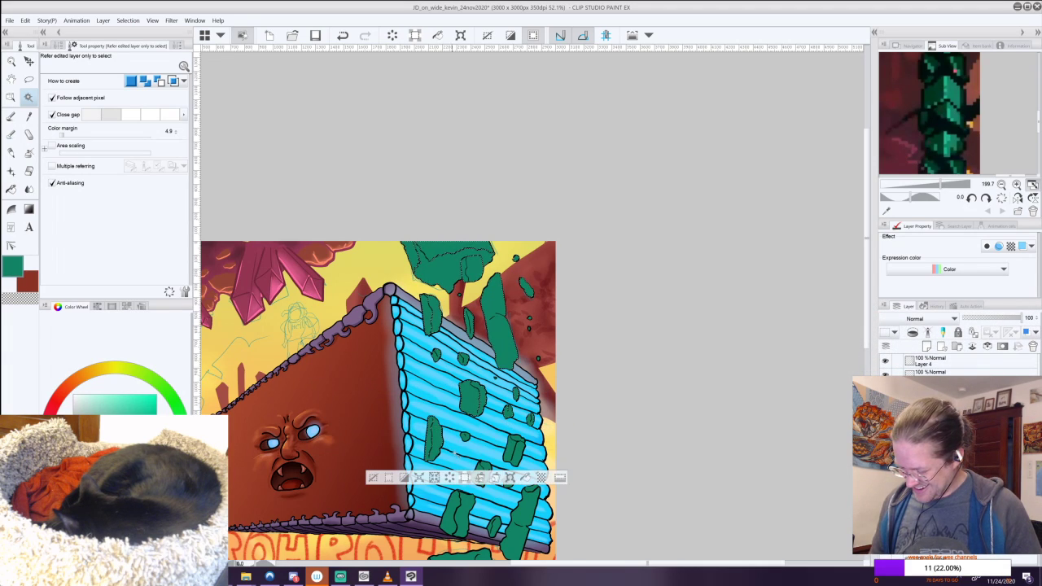
left_click(514, 458, "shift")
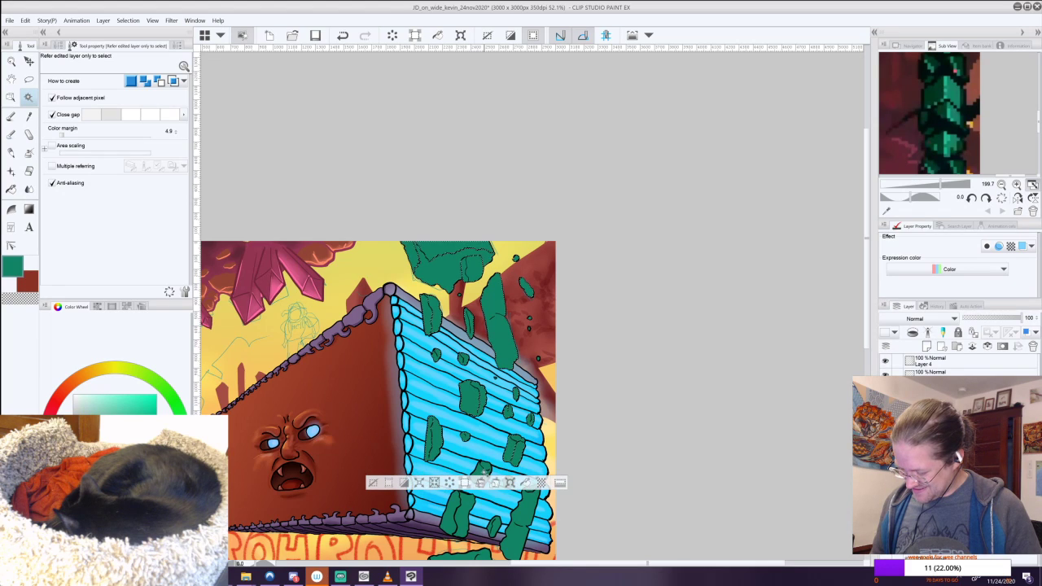
left_click(484, 470, "shift")
left_click(531, 495, "shift")
left_click(460, 515, "shift")
left_click(498, 522, "shift")
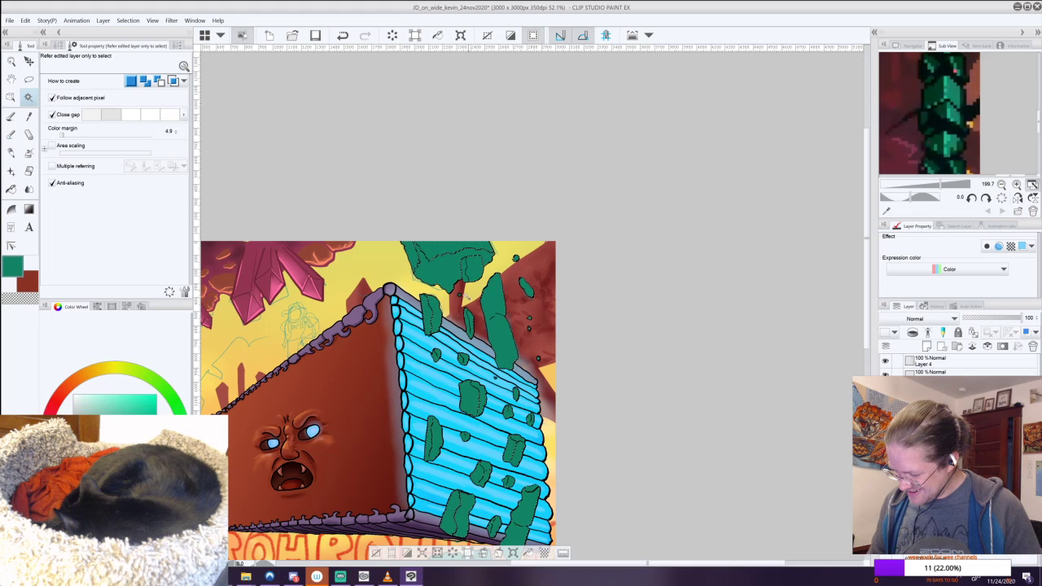
Undo the last selection change and add the lower part of the boulder below the cube to the selection.
scroll(486, 304, "down", 5)
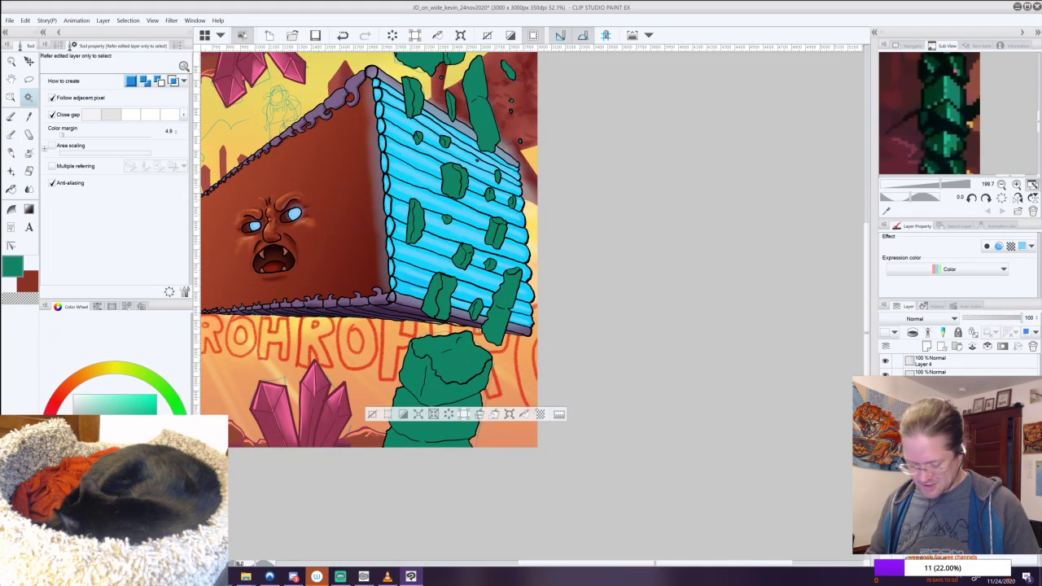
key("ctrl+z")
left_click(471, 402)
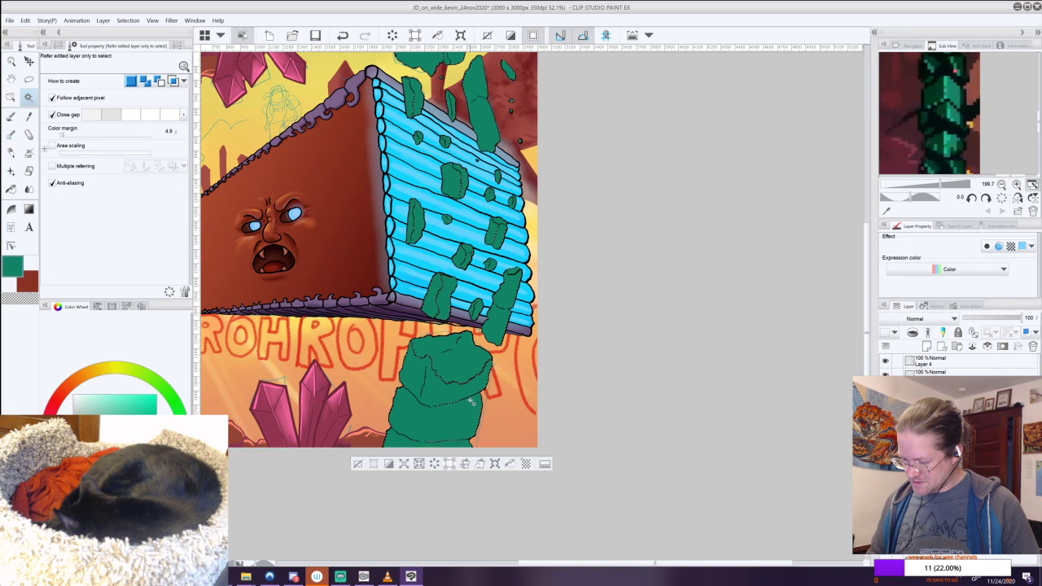
scroll(466, 400, "up", 5)
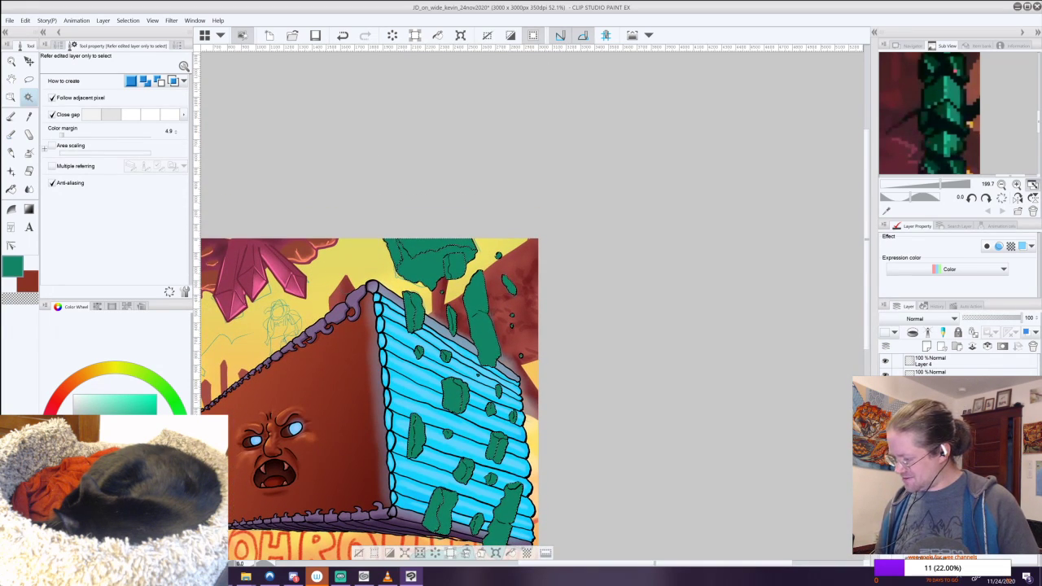
Set the layer directly below Layer 4 to Multiply blending and choose the Paint and apply brush.
left_click(936, 372)
left_click(934, 319)
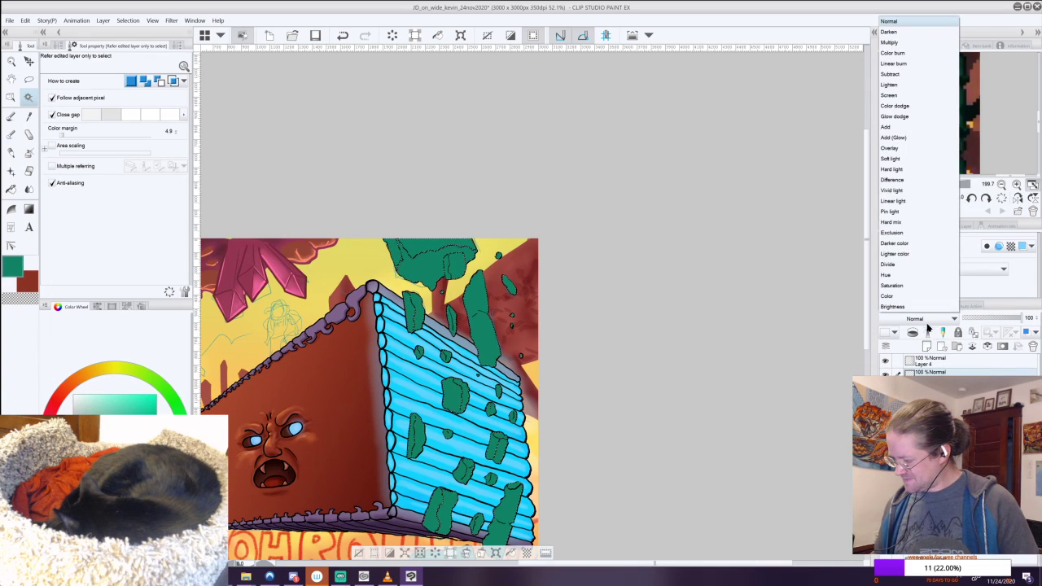
left_click(904, 44)
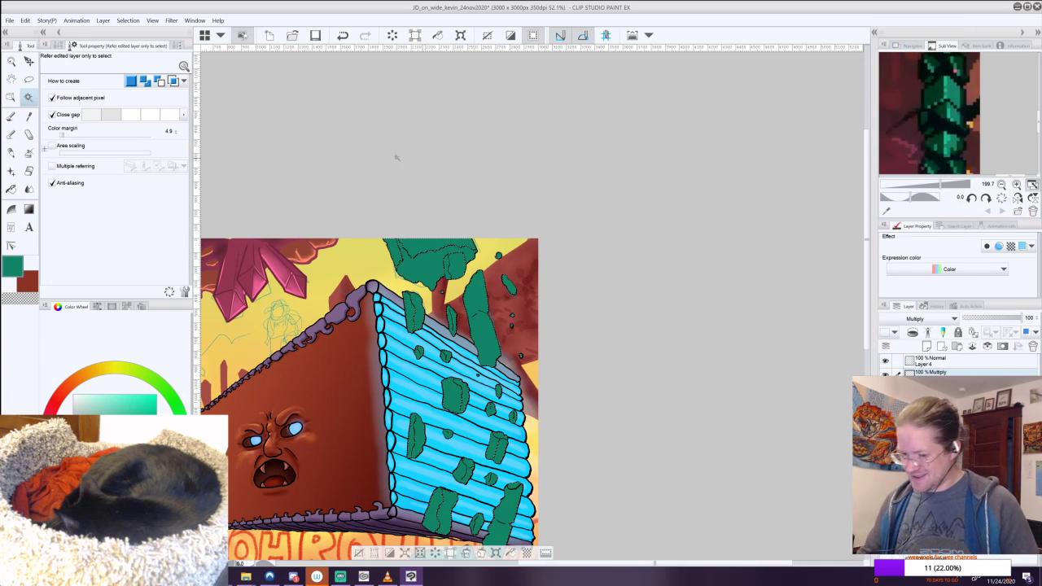
left_click(11, 117)
left_click(11, 135)
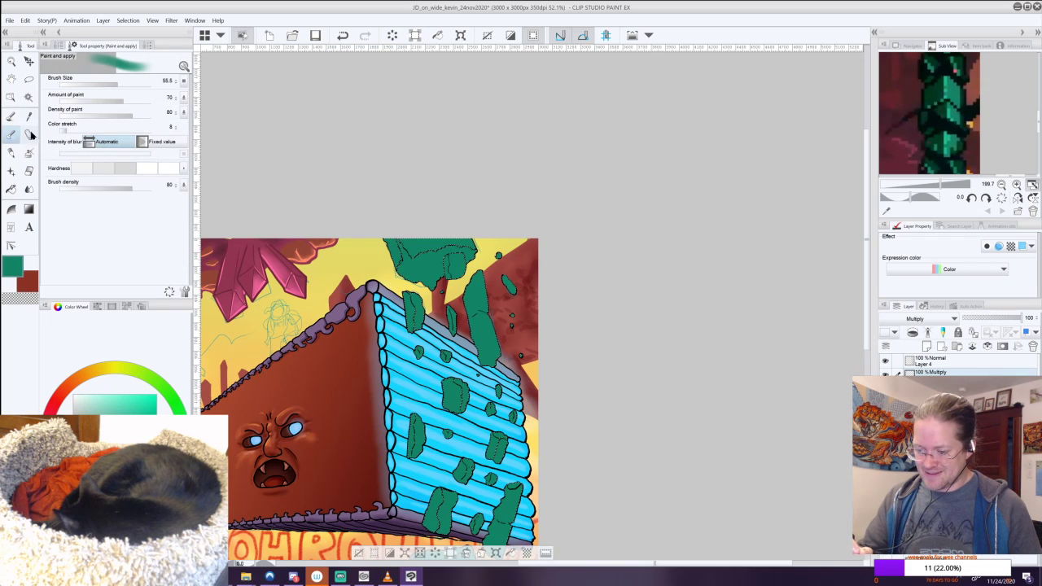
Shade the underside of the large rock above the cube with the same green at brush size 55.5.
key("ctrl+z")
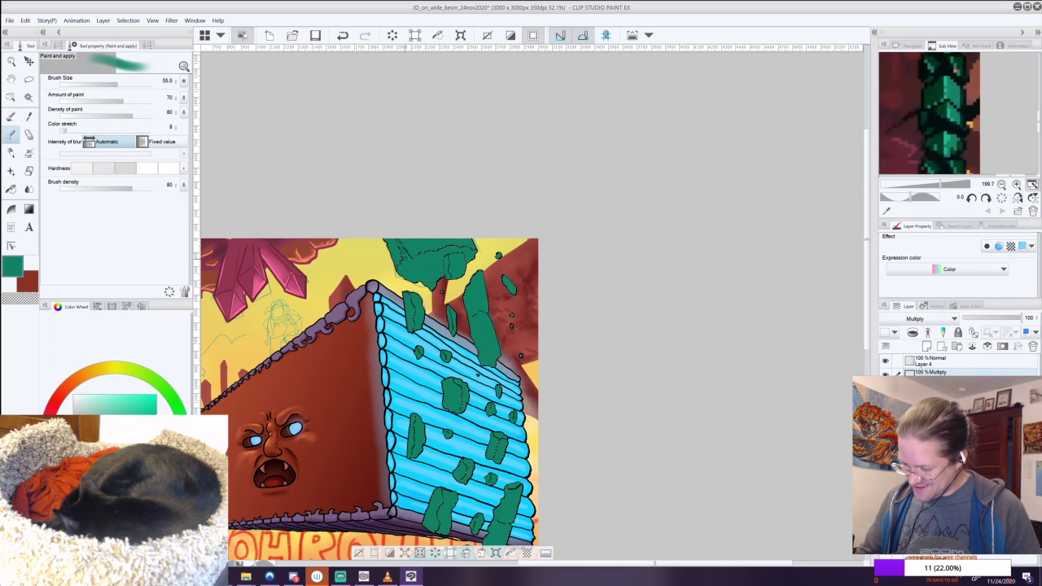
left_click_drag(404, 266, 407, 272)
scroll(442, 276, "up", 3)
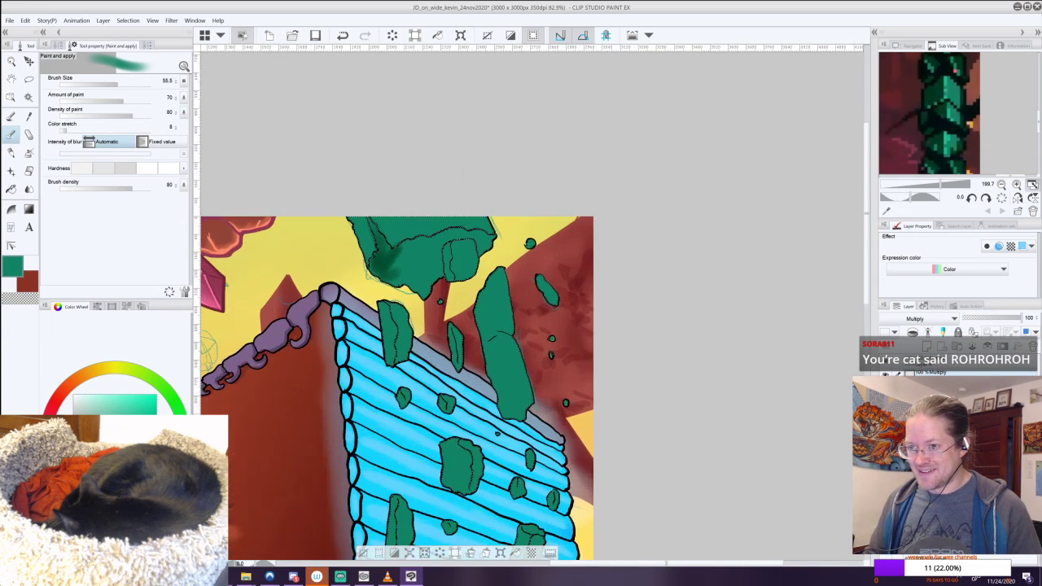
mouse_move(391, 256)
left_mouse_down()
mouse_move(380, 242)
mouse_move(384, 272)
mouse_move(427, 267)
mouse_move(414, 277)
mouse_move(425, 290)
mouse_move(429, 260)
mouse_move(383, 277)
mouse_move(401, 248)
mouse_move(455, 233)
mouse_move(478, 236)
mouse_move(481, 249)
mouse_move(489, 242)
mouse_move(456, 236)
mouse_move(419, 252)
mouse_move(436, 247)
mouse_move(438, 274)
mouse_move(441, 245)
mouse_move(490, 236)
mouse_move(459, 249)
mouse_move(456, 269)
mouse_move(467, 266)
mouse_move(460, 249)
mouse_move(458, 261)
mouse_move(476, 244)
left_mouse_up()
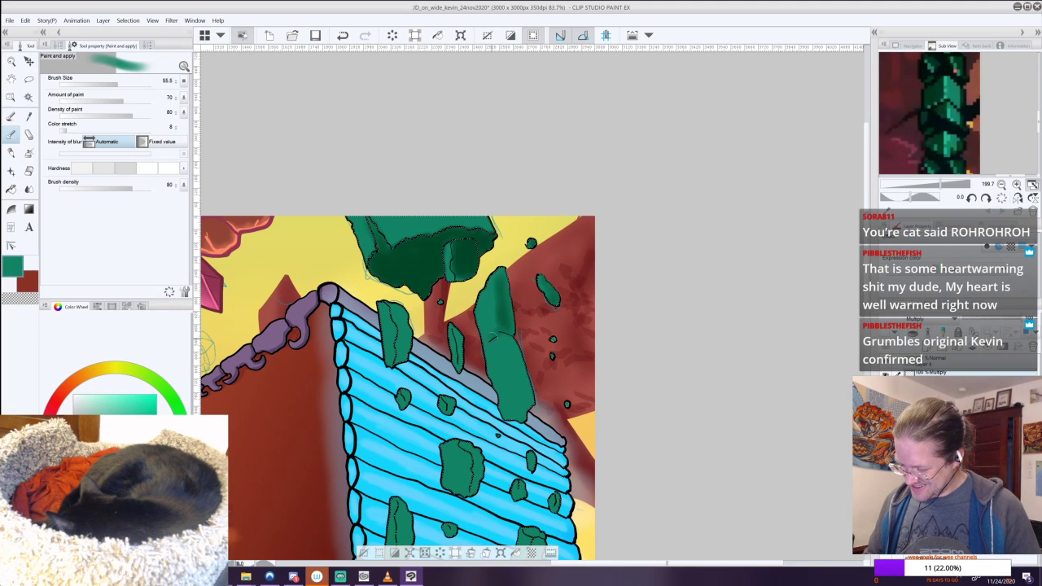
Shade the long rock behind the cube's upper edge and the smaller rocks over the top of the blue side.
mouse_move(524, 353)
left_mouse_down()
mouse_move(528, 389)
mouse_move(515, 362)
left_mouse_up()
mouse_move(516, 414)
left_mouse_down()
mouse_move(533, 404)
mouse_move(511, 414)
left_mouse_up()
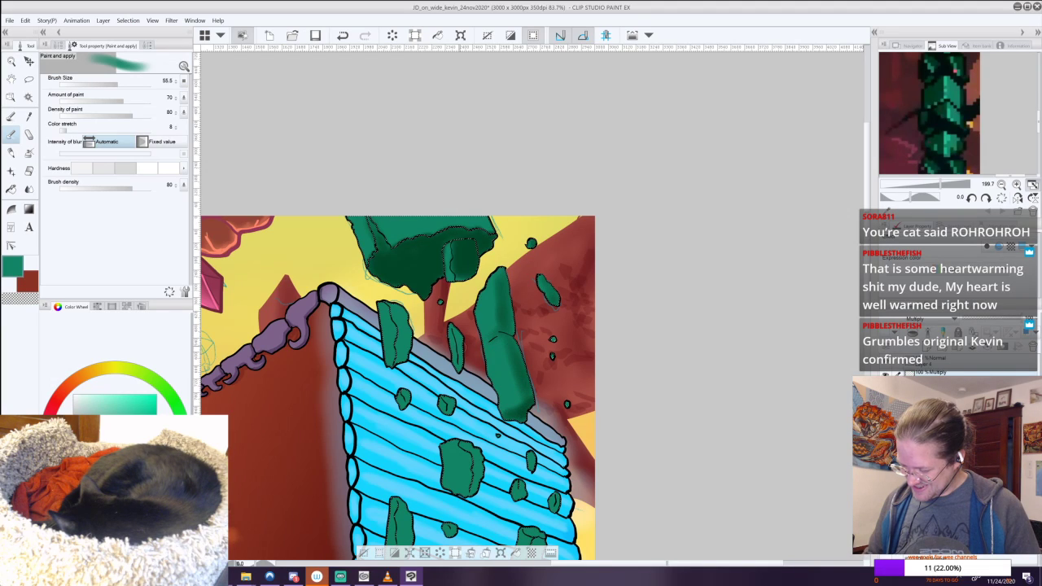
mouse_move(458, 332)
left_mouse_down()
mouse_move(459, 356)
mouse_move(399, 350)
mouse_move(406, 325)
mouse_move(401, 358)
mouse_move(409, 335)
left_mouse_up()
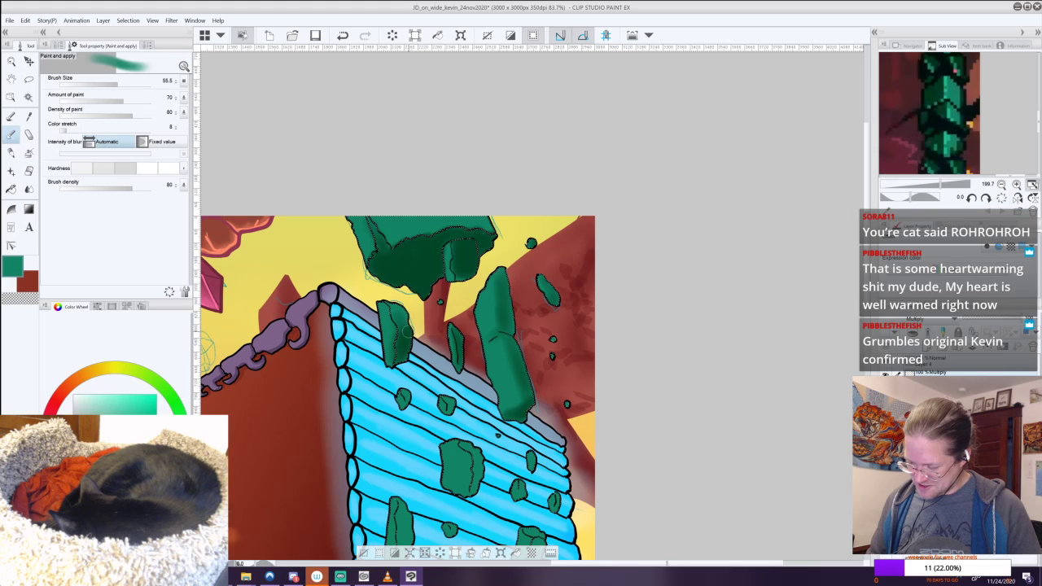
left_click_drag(449, 406, 450, 401)
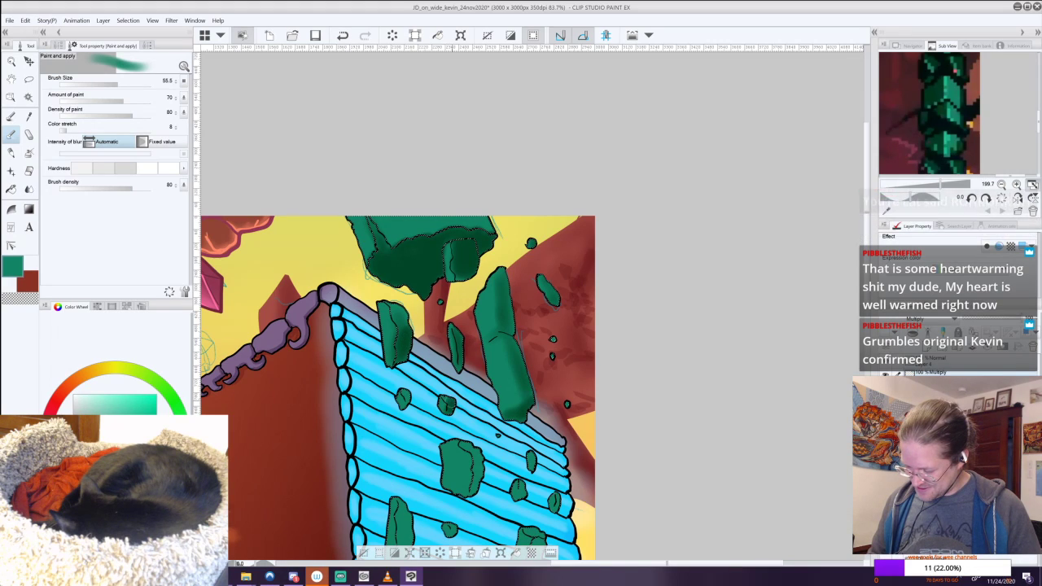
Shade the shadow side of the medium and small rocks floating across the middle of the cube's blue side.
left_click_drag(470, 449, 472, 491)
left_click_drag(407, 403, 404, 397)
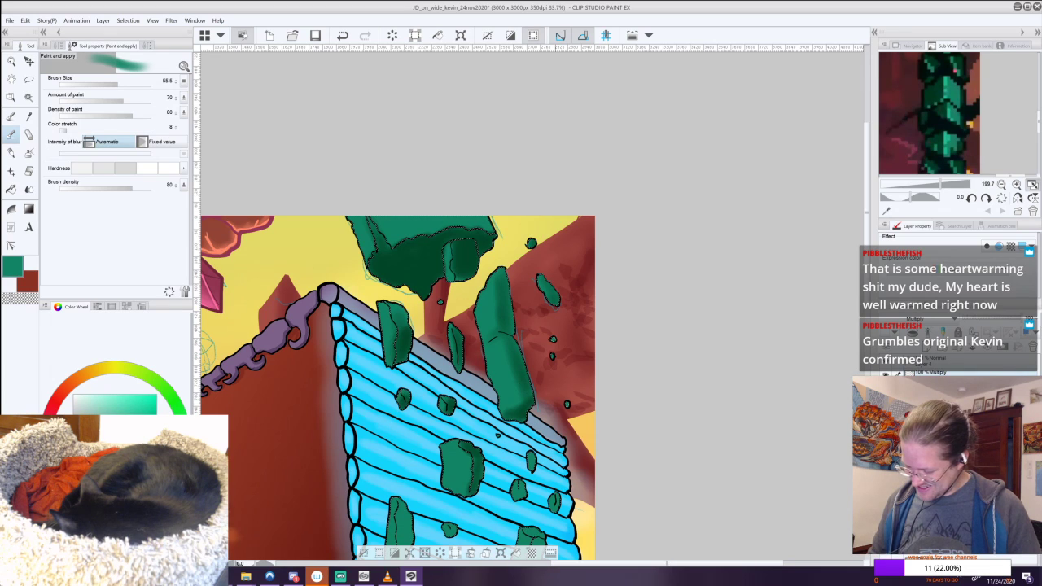
left_click_drag(440, 439, 387, 157)
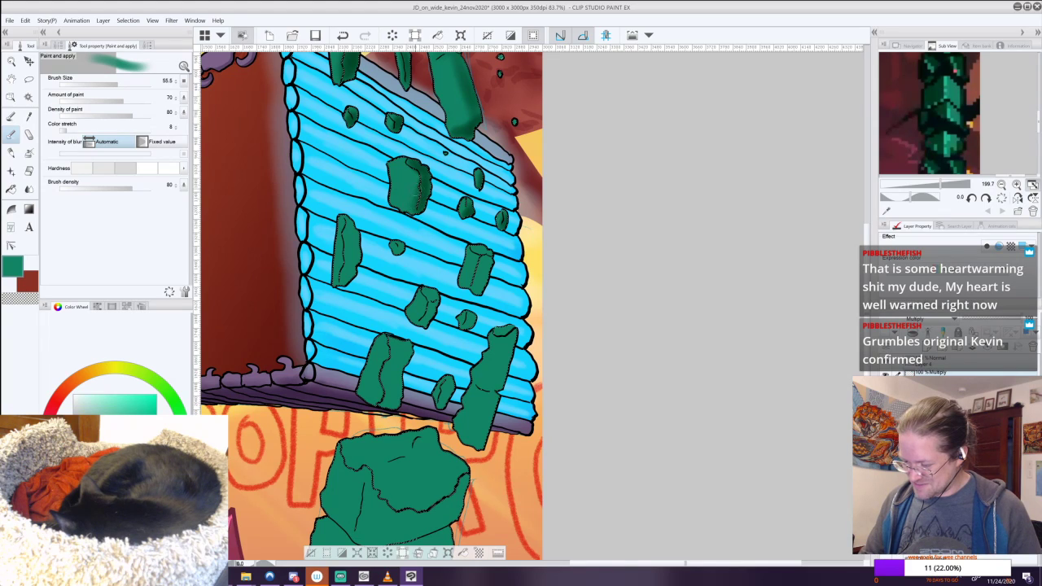
left_click_drag(344, 270, 356, 254)
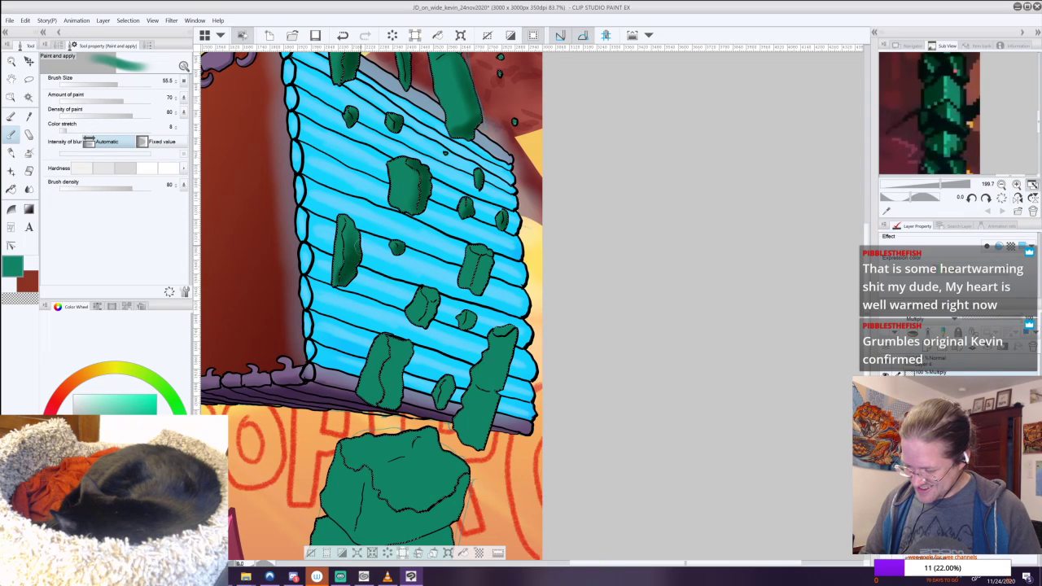
left_click_drag(477, 286, 484, 252)
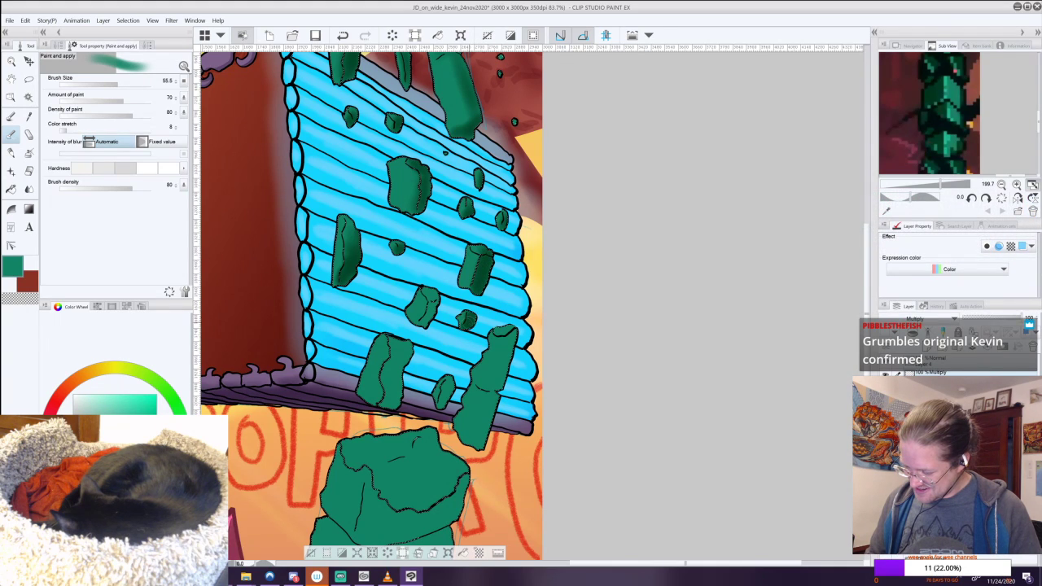
Shade the rocks along the lower edge of the blue side, including the long rock overlapping the cube's bottom corner.
left_click_drag(441, 405, 449, 383)
mouse_move(389, 407)
left_mouse_down()
mouse_move(393, 351)
mouse_move(396, 378)
mouse_move(396, 351)
left_mouse_up()
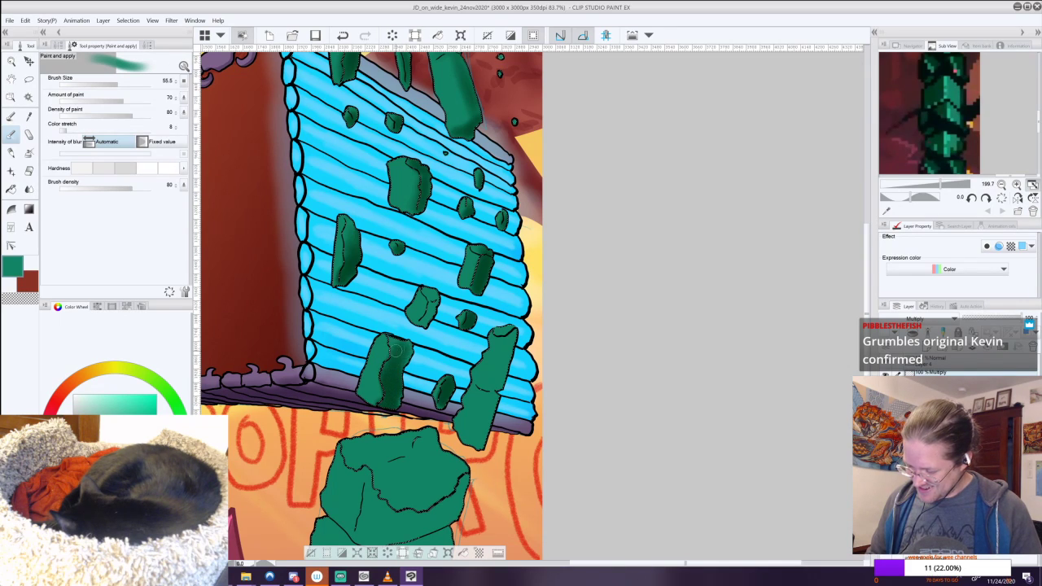
mouse_move(510, 336)
left_mouse_down()
mouse_move(500, 385)
mouse_move(489, 386)
mouse_move(503, 352)
left_mouse_up()
mouse_move(492, 398)
left_mouse_down()
mouse_move(483, 444)
mouse_move(479, 431)
left_mouse_up()
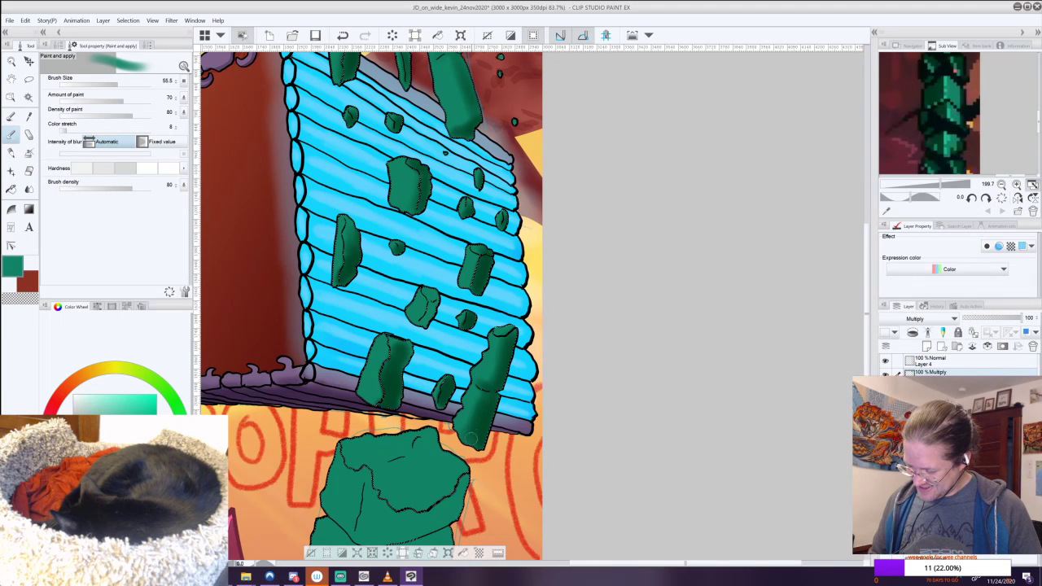
Shade the hollow top and shadowed faces of the stacked boulder below the cube, and switch to a darker green.
mouse_move(431, 448)
left_mouse_down()
mouse_move(455, 231)
mouse_move(431, 242)
mouse_move(377, 236)
mouse_move(423, 231)
mouse_move(376, 246)
mouse_move(434, 252)
mouse_move(421, 261)
mouse_move(438, 288)
mouse_move(477, 263)
mouse_move(432, 278)
mouse_move(472, 259)
mouse_move(462, 241)
mouse_move(482, 242)
left_mouse_up()
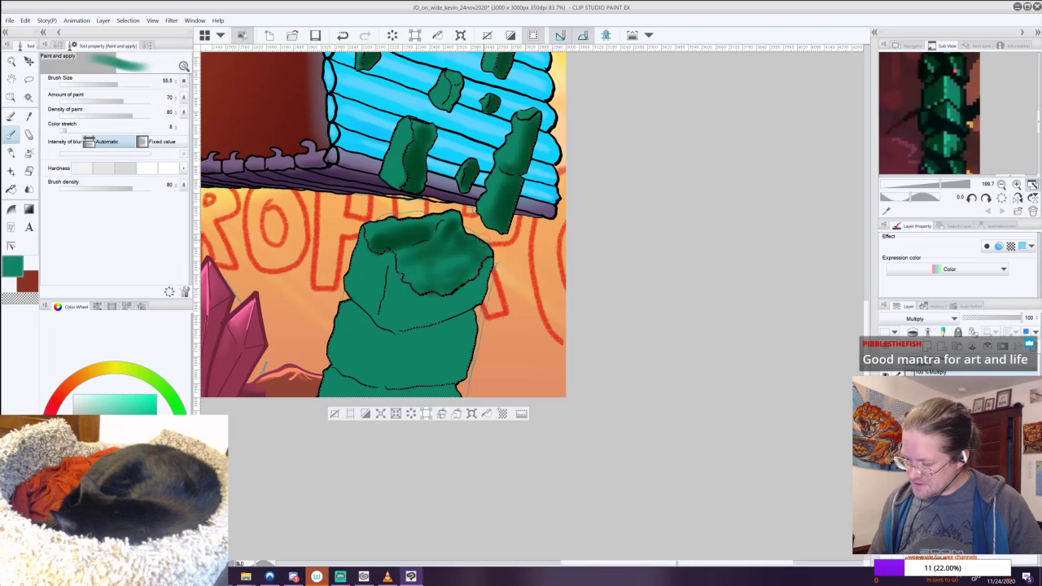
mouse_move(386, 269)
left_mouse_down()
mouse_move(396, 351)
mouse_move(407, 285)
mouse_move(393, 391)
mouse_move(419, 301)
mouse_move(443, 395)
mouse_move(464, 297)
mouse_move(480, 293)
mouse_move(488, 268)
mouse_move(454, 299)
left_mouse_up()
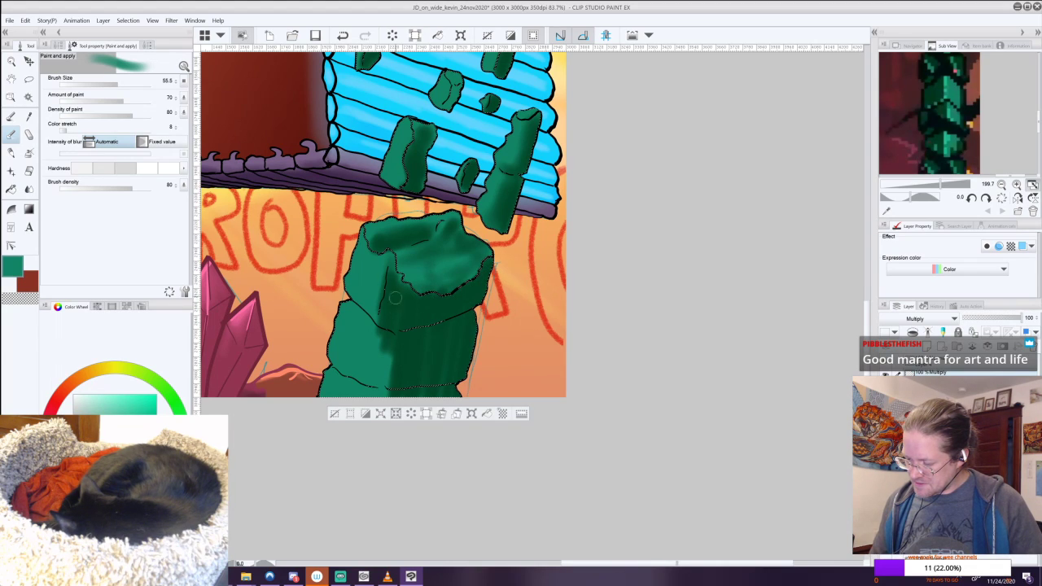
left_click_drag(389, 347, 381, 382)
left_click_drag(391, 347, 384, 385)
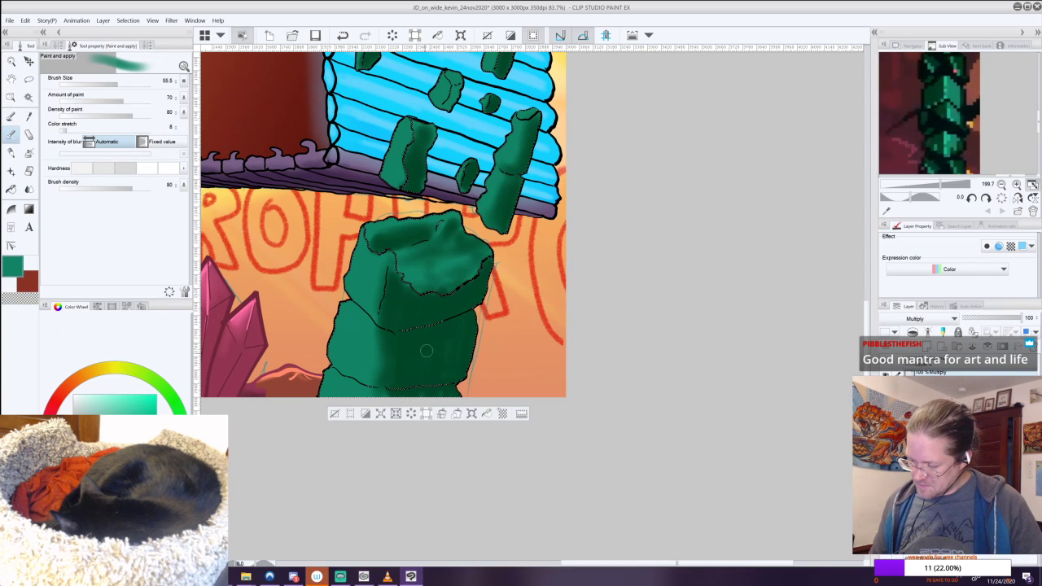
left_click_drag(354, 298, 361, 305)
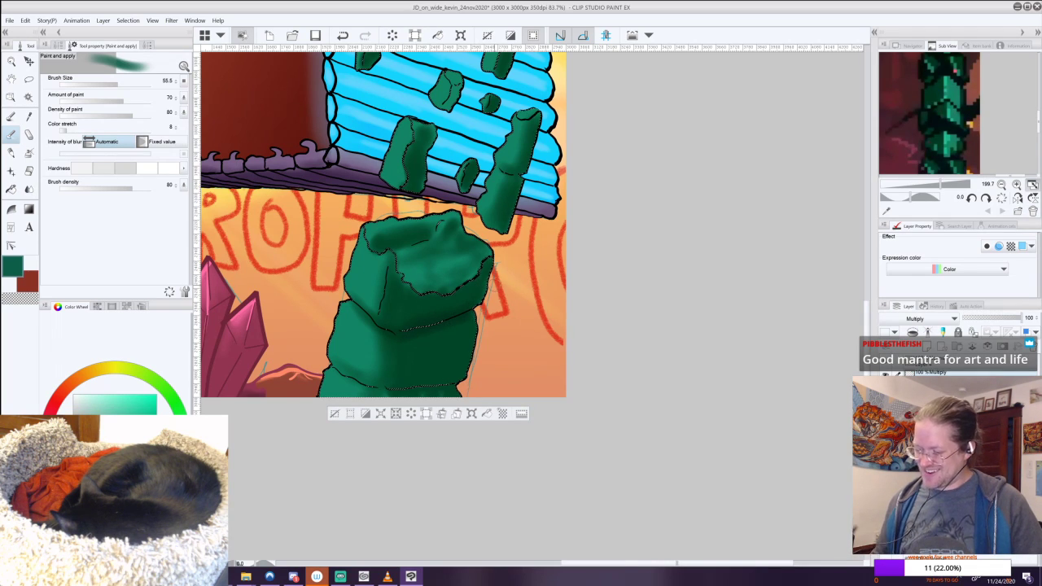
left_click_drag(494, 285, 502, 197)
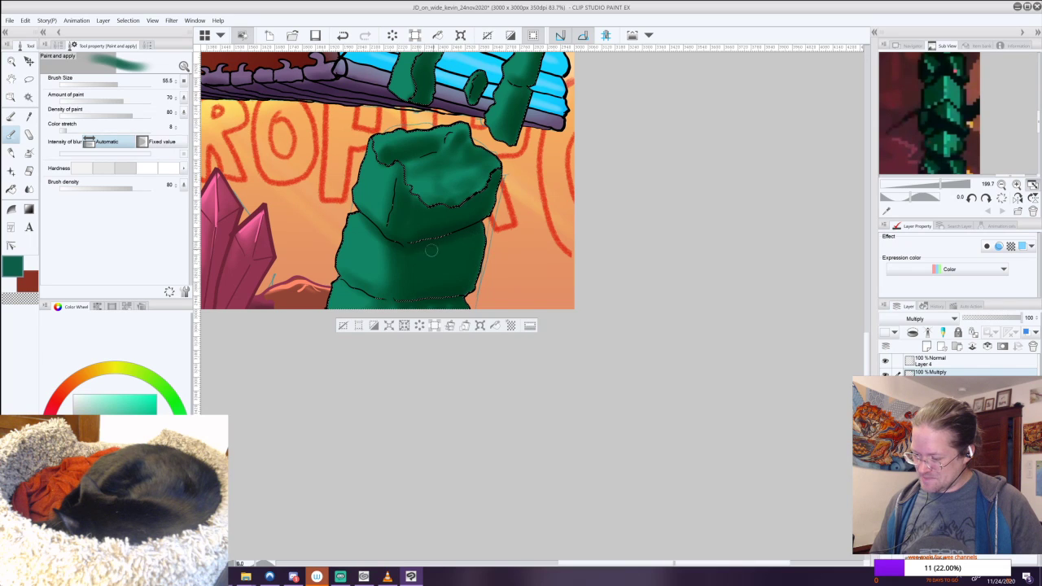
Deepen the shadows on the large rock above the cube and the long rock behind its upper edge with the darker green.
left_click_drag(460, 299, 410, 501)
left_click_drag(432, 261, 411, 484)
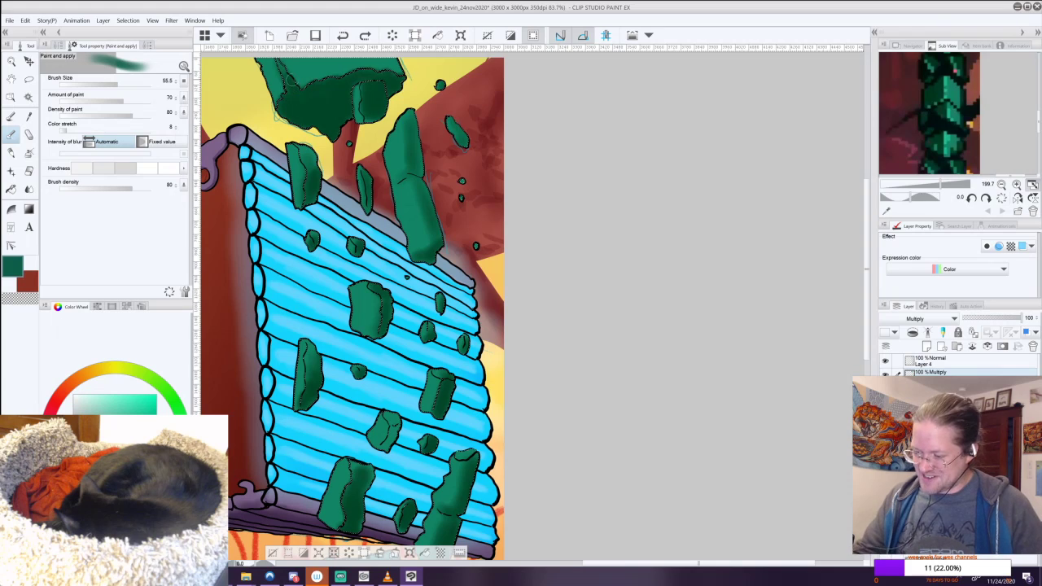
left_click(293, 86)
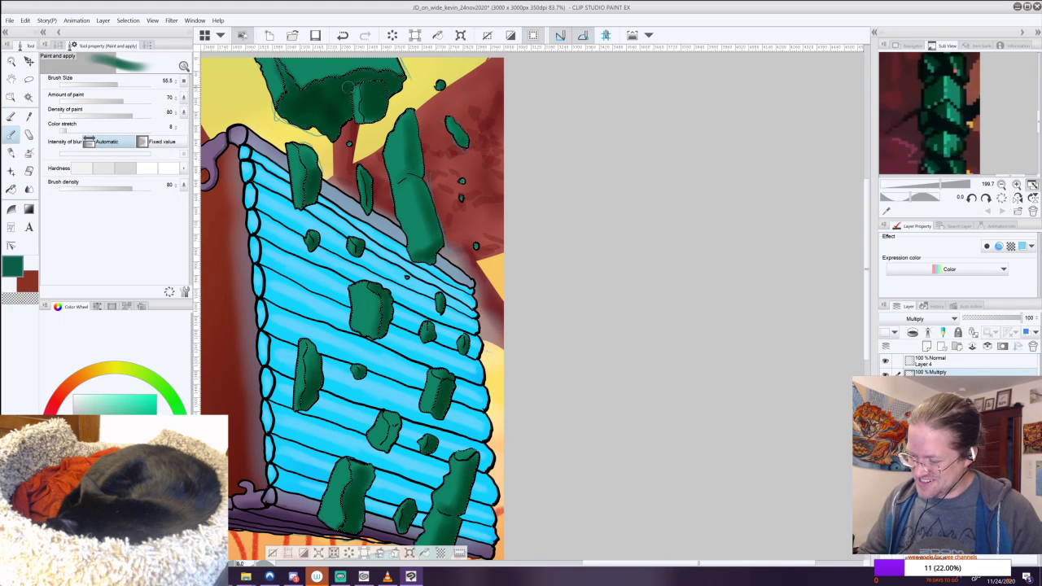
key("ctrl+z")
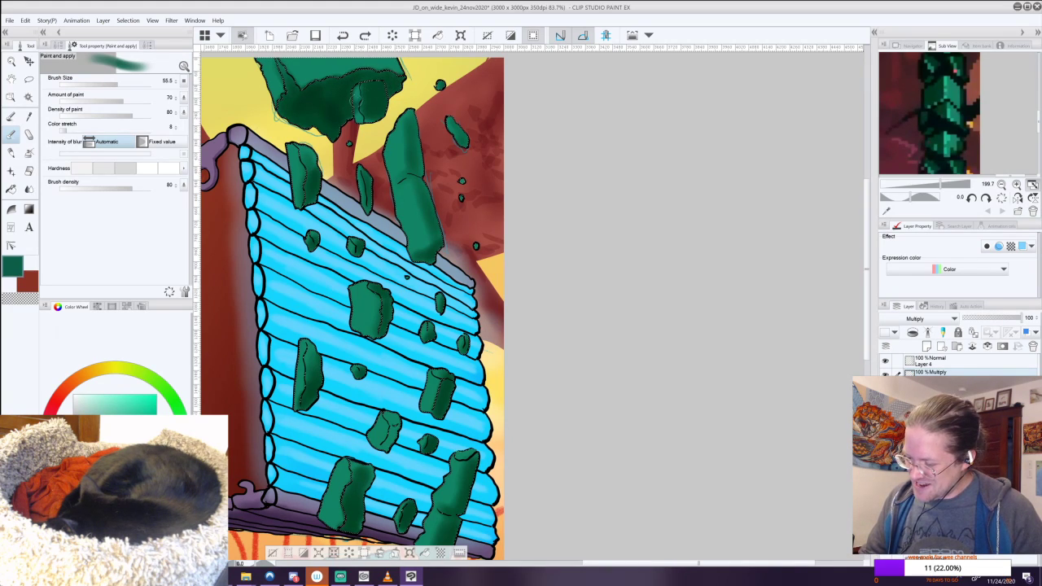
key("ctrl+y")
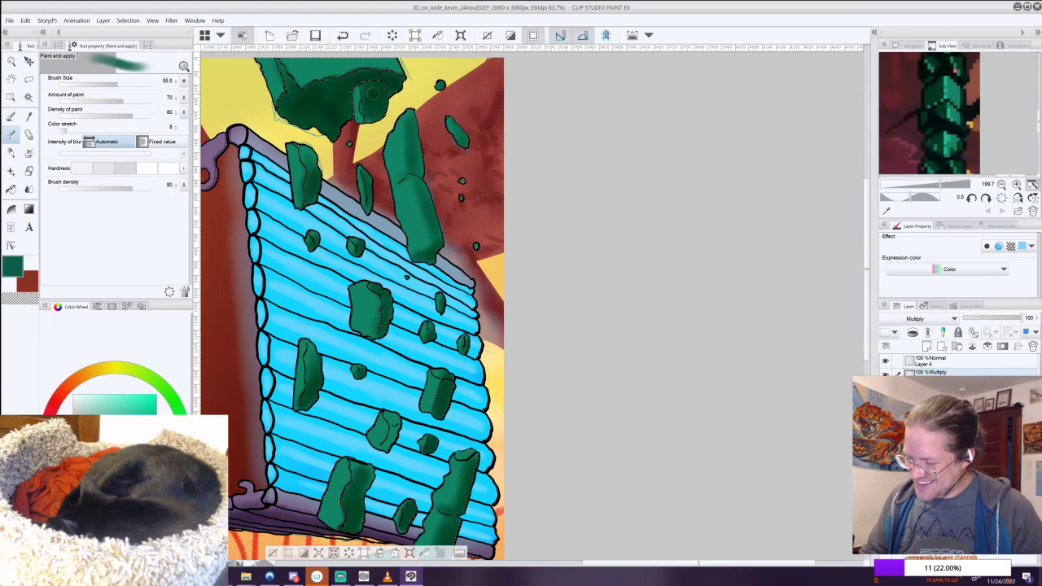
mouse_move(415, 173)
left_mouse_down()
mouse_move(418, 158)
mouse_move(424, 187)
mouse_move(417, 165)
mouse_move(412, 174)
left_mouse_up()
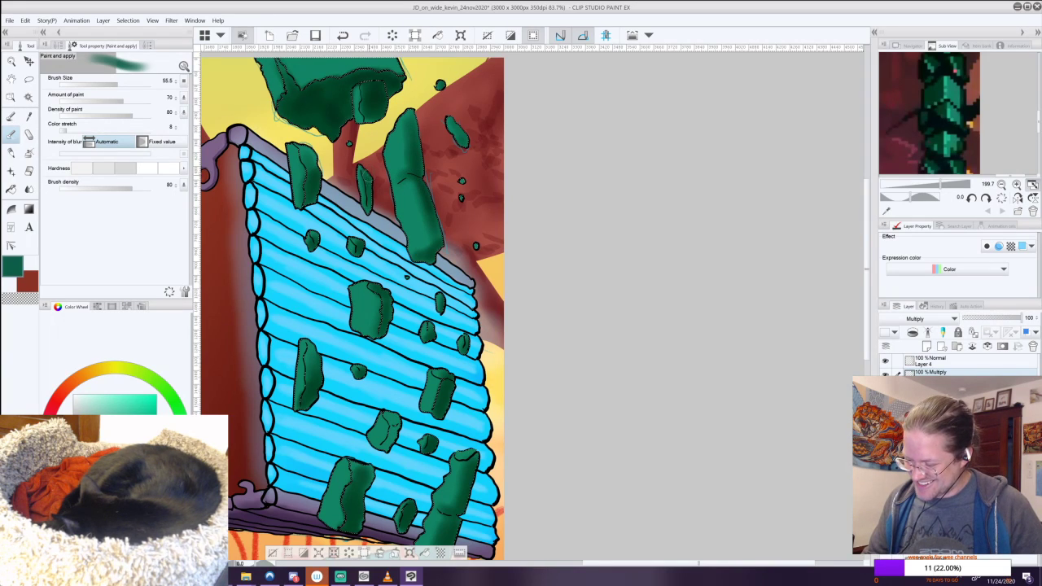
Deepen the shadows on the rocks over the blue side, from the upper edge down to the two large lower ones.
left_click_drag(308, 182, 312, 188)
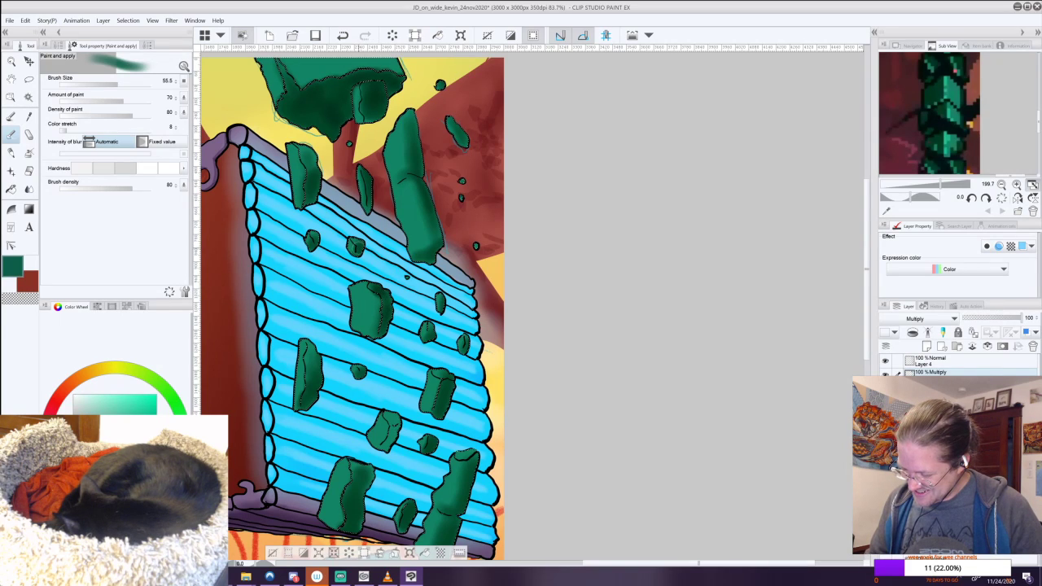
mouse_move(375, 307)
left_mouse_down()
mouse_move(366, 304)
mouse_move(382, 326)
left_mouse_up()
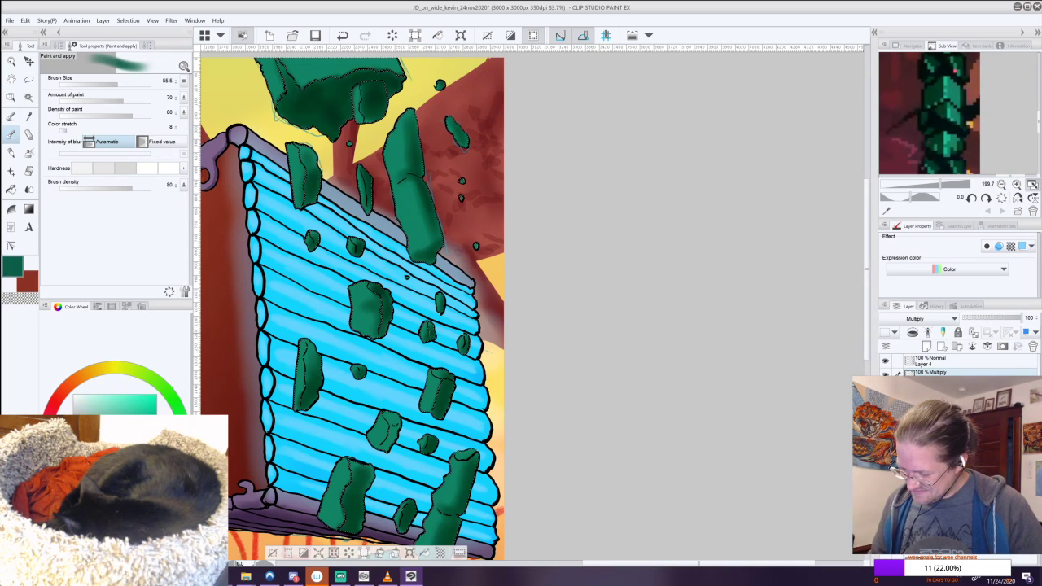
mouse_move(444, 399)
left_mouse_down()
mouse_move(449, 378)
mouse_move(446, 399)
left_mouse_up()
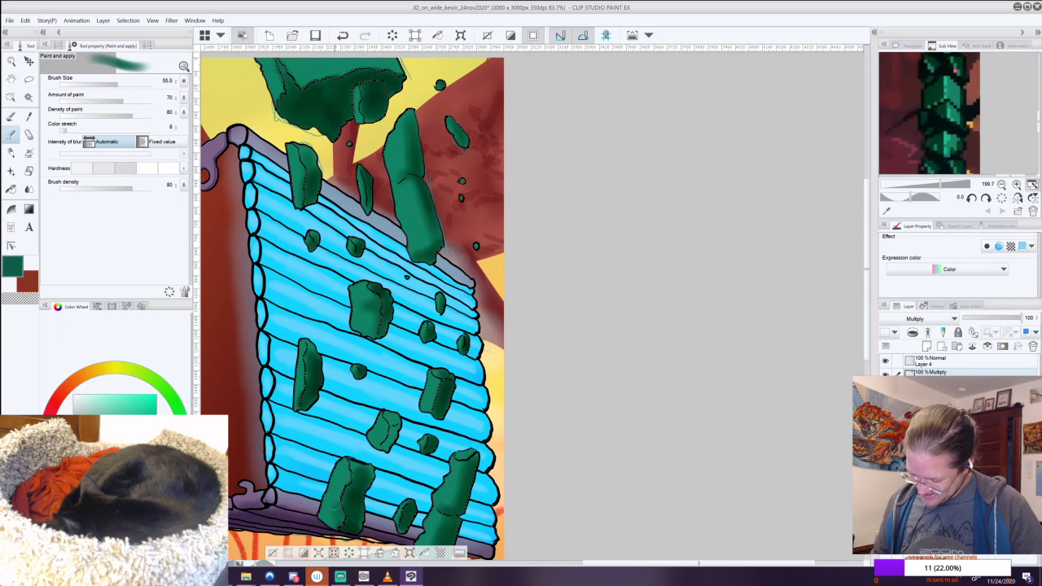
left_click_drag(344, 485, 337, 522)
left_click_drag(351, 474, 341, 515)
left_click_drag(443, 510, 454, 514)
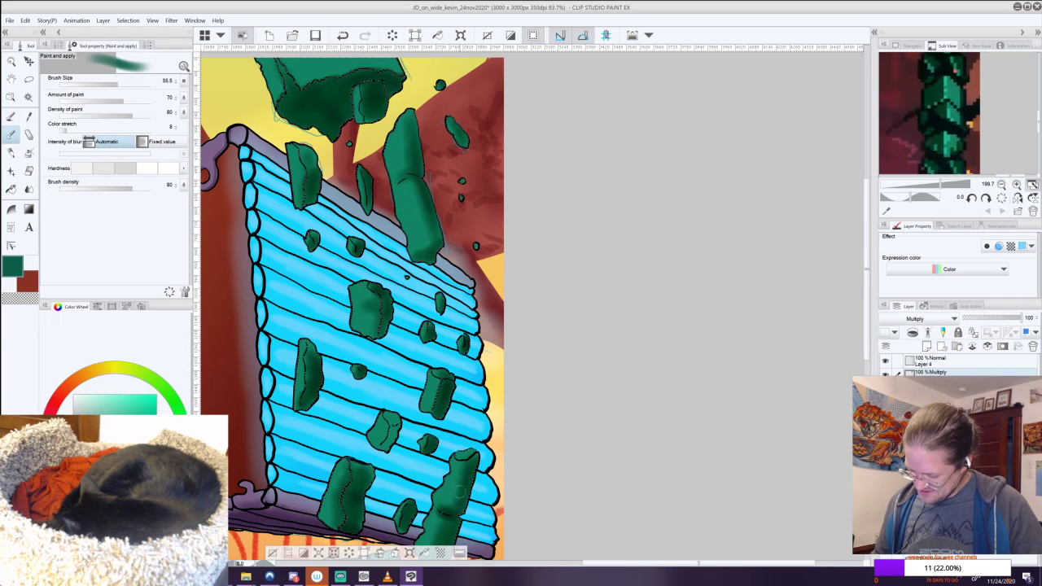
Deepen the shading on the boulder below the cube, darkening its lower crease at brush size 23.7, amount of paint 75 and density 90.
left_click_drag(765, 556, 747, 284)
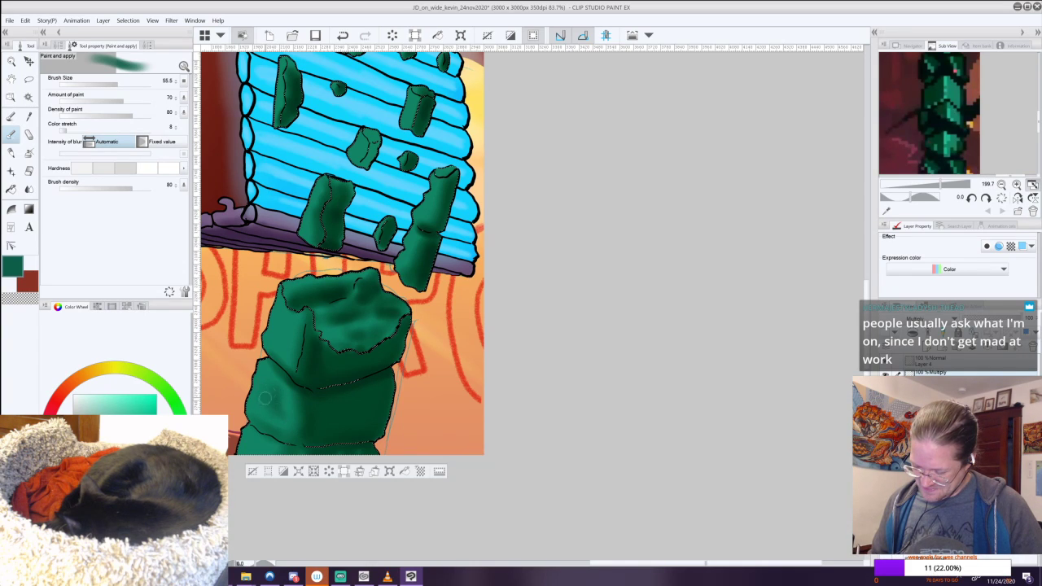
left_click_drag(286, 344, 283, 318)
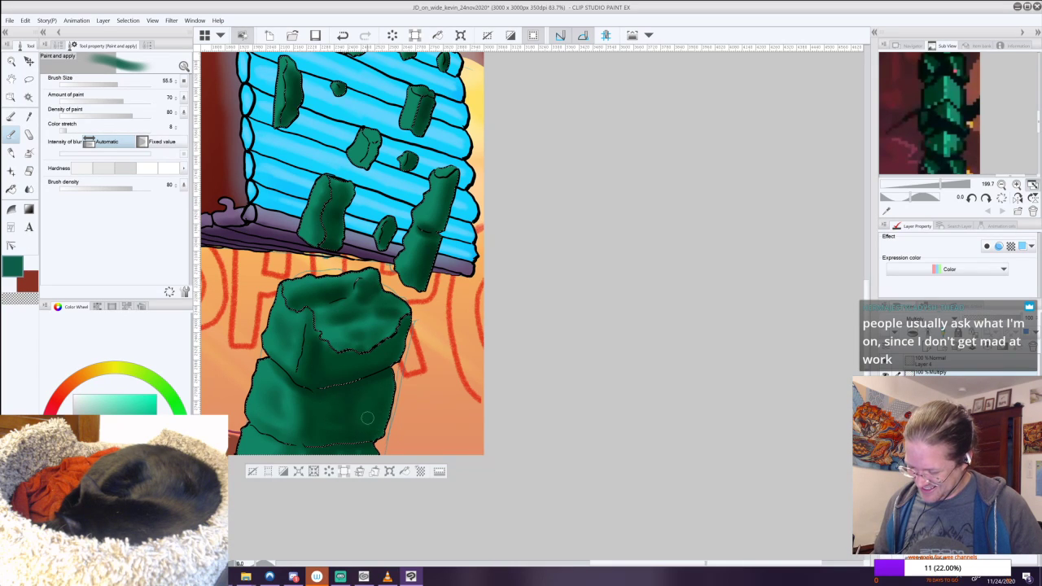
left_click_drag(720, 526, 748, 425)
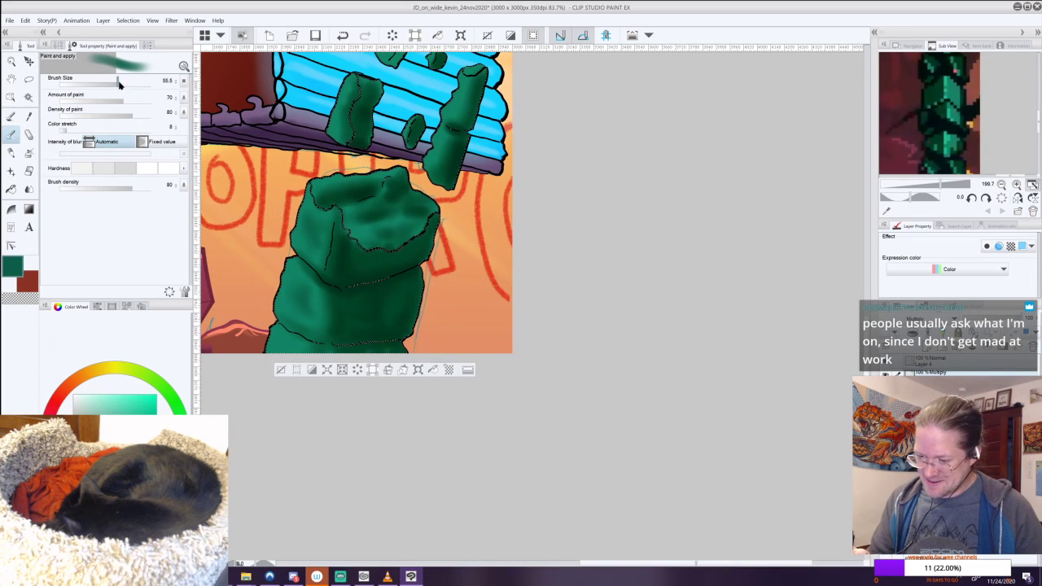
left_click_drag(119, 83, 141, 114)
left_click_drag(113, 83, 110, 84)
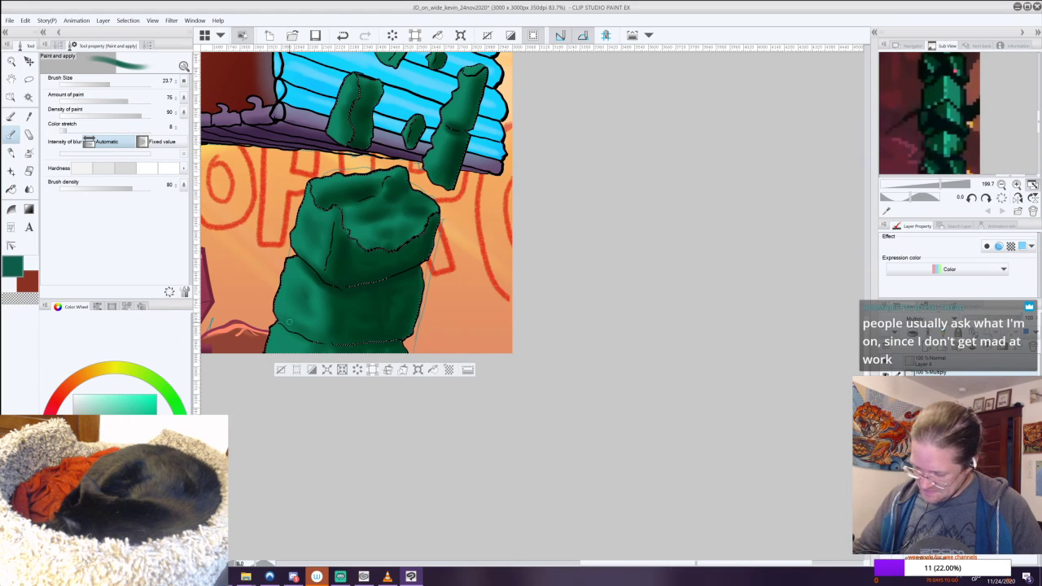
mouse_move(304, 335)
left_mouse_down()
mouse_move(280, 323)
mouse_move(322, 342)
left_mouse_up()
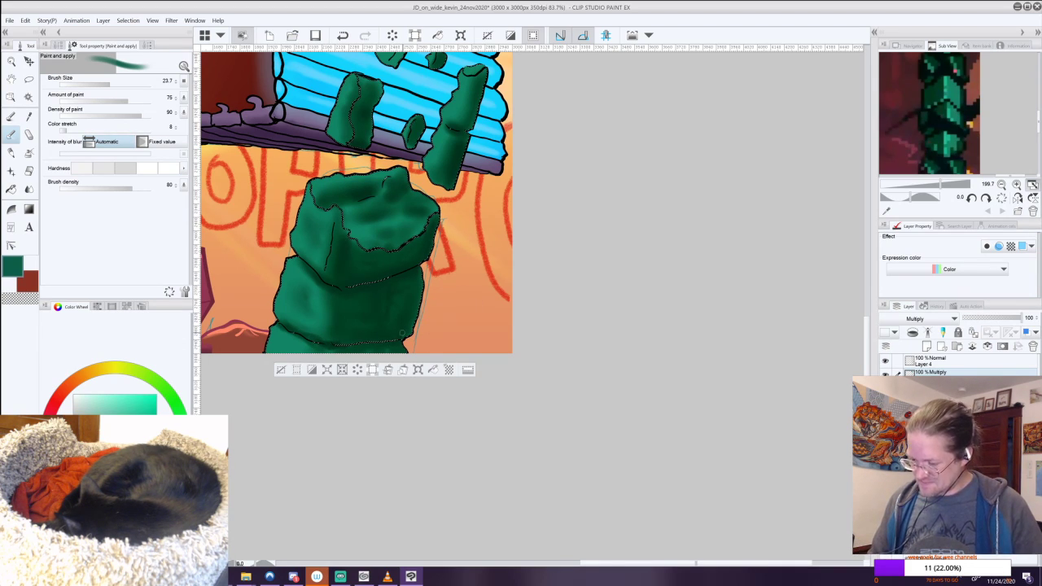
Paint small darker patches of surface shading on both sections of the long rock behind the cube's upper edge.
left_click_drag(367, 319, 331, 527)
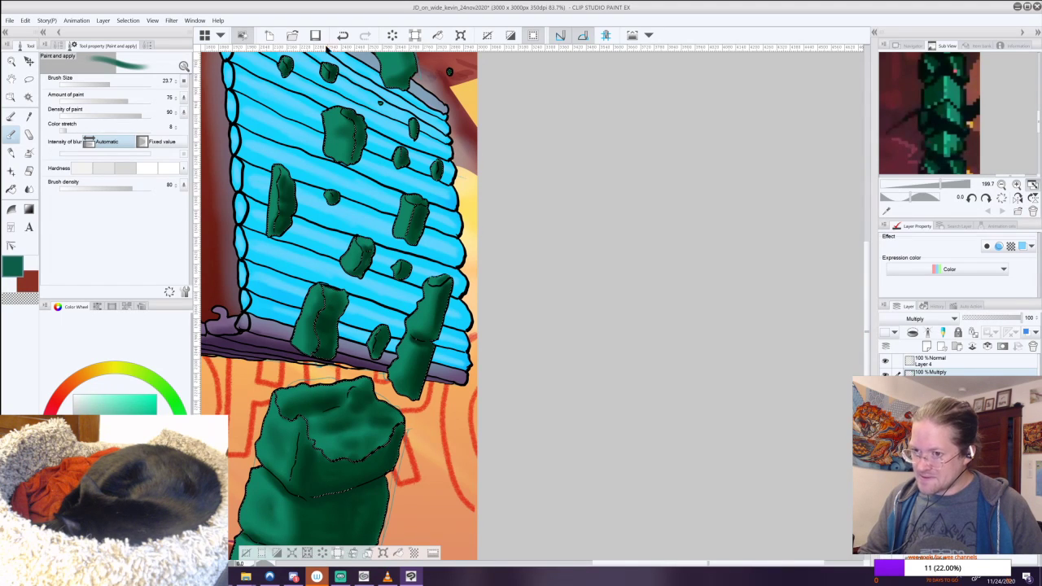
left_click_drag(546, 69, 528, 255)
left_click_drag(363, 289, 363, 340)
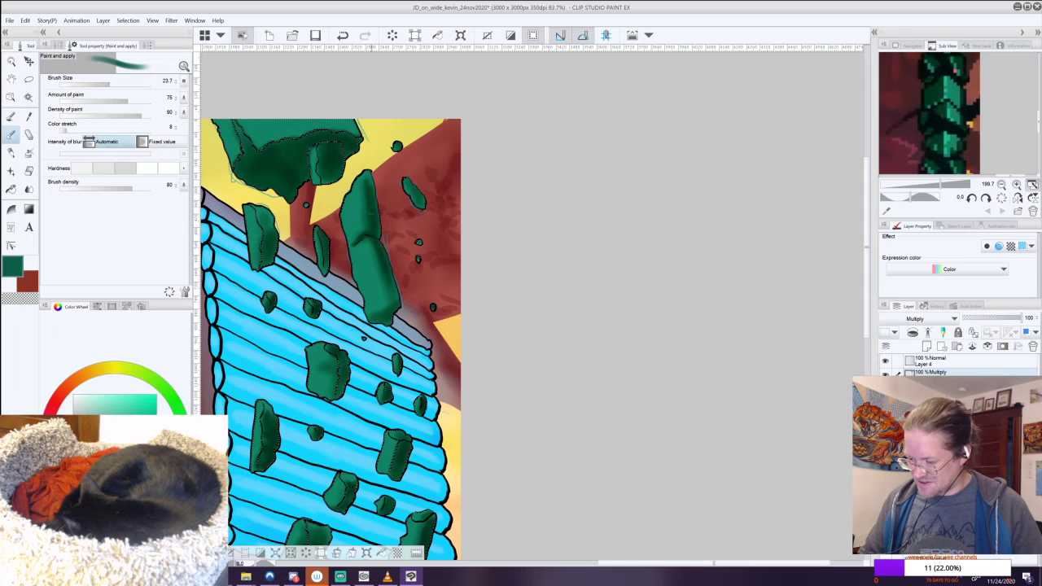
scroll(392, 245, "up", 2)
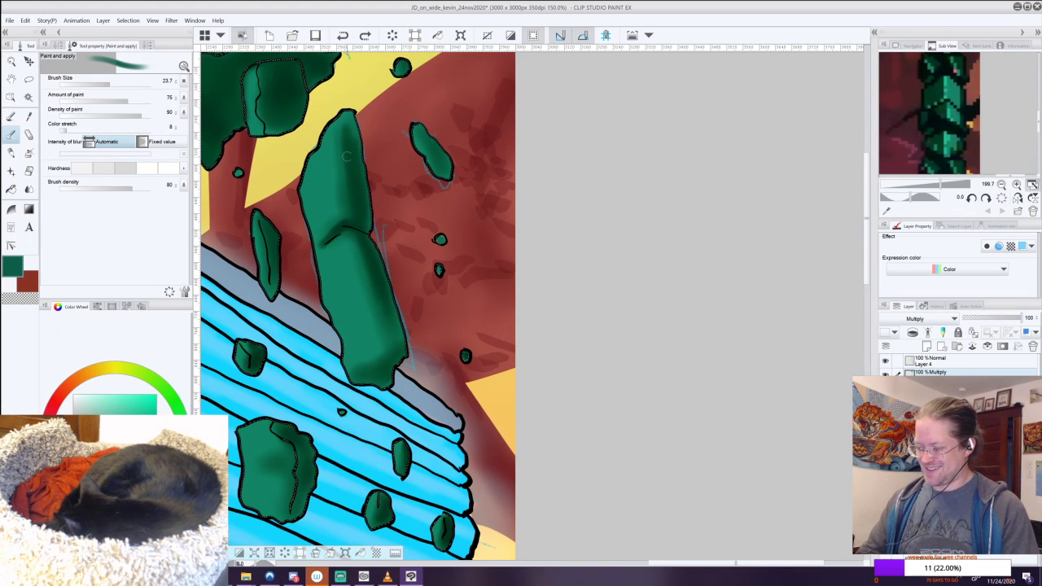
left_click_drag(346, 130, 358, 205)
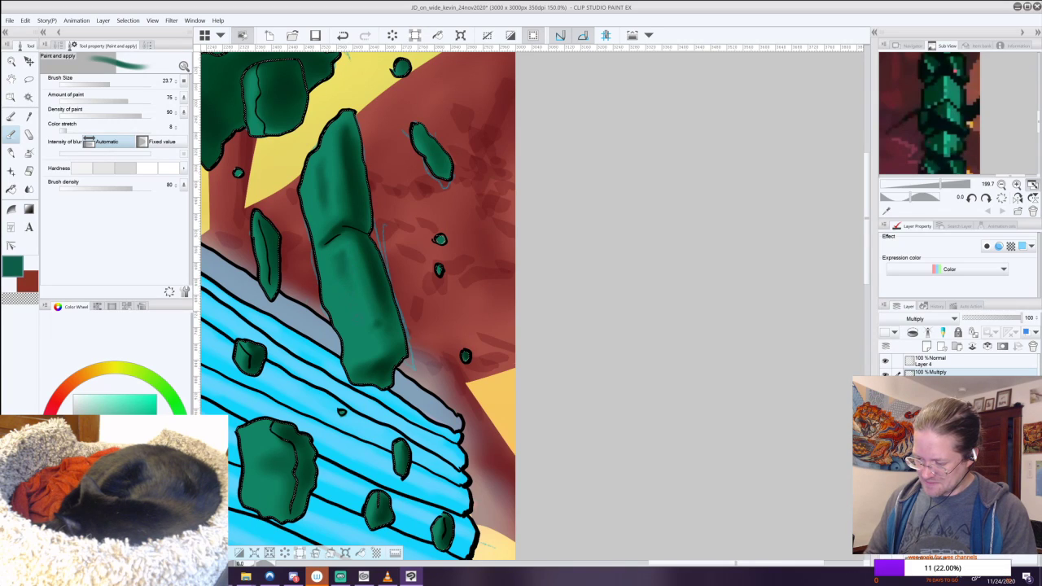
left_click_drag(355, 310, 365, 338)
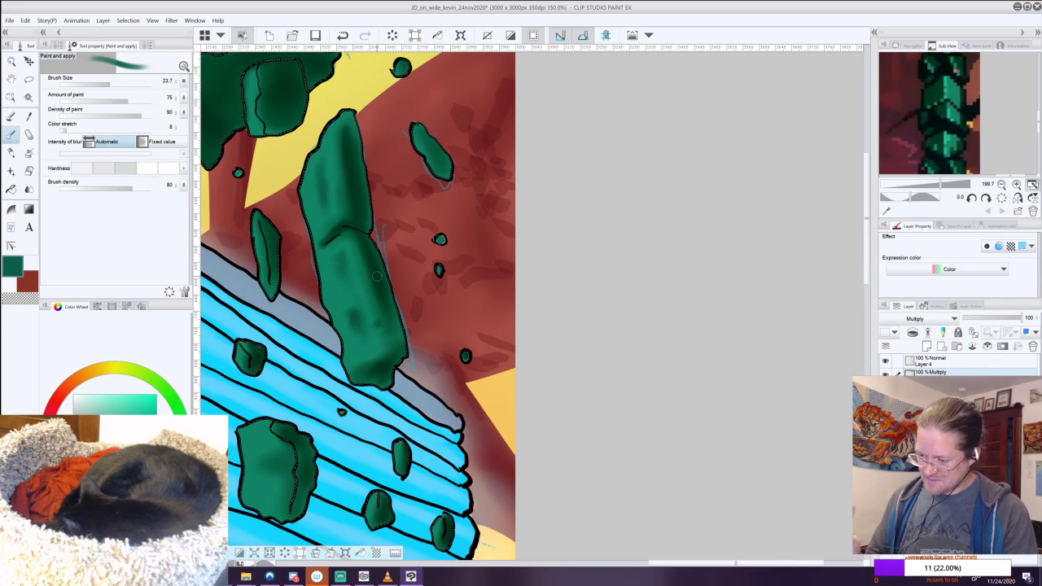
Shade the upper face of the large rock above the cube at brush size 43.8.
scroll(429, 263, "down", 4)
scroll(338, 65, "up", 4)
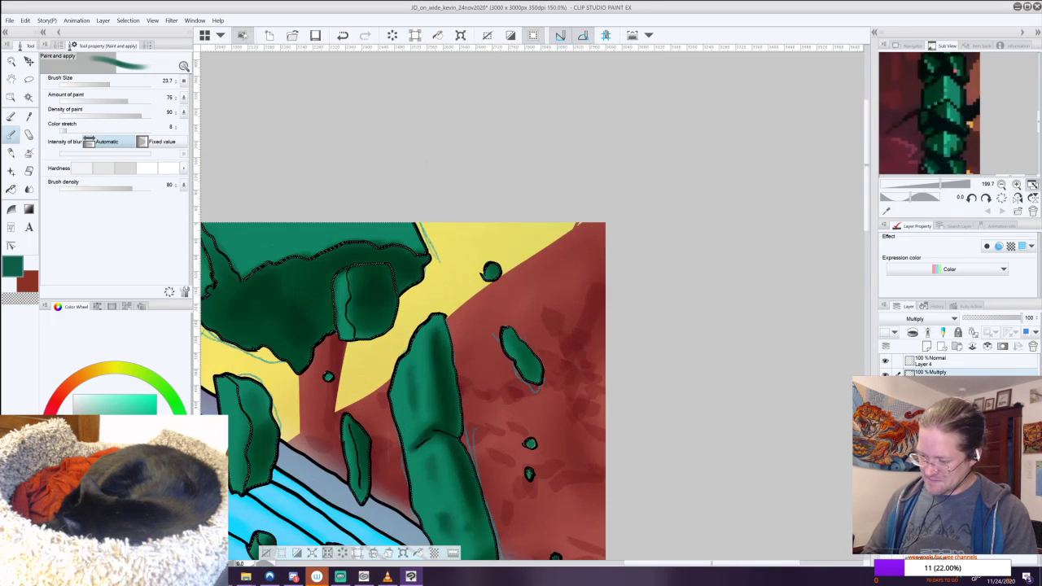
left_click_drag(355, 288, 481, 290)
scroll(481, 291, "down", 1)
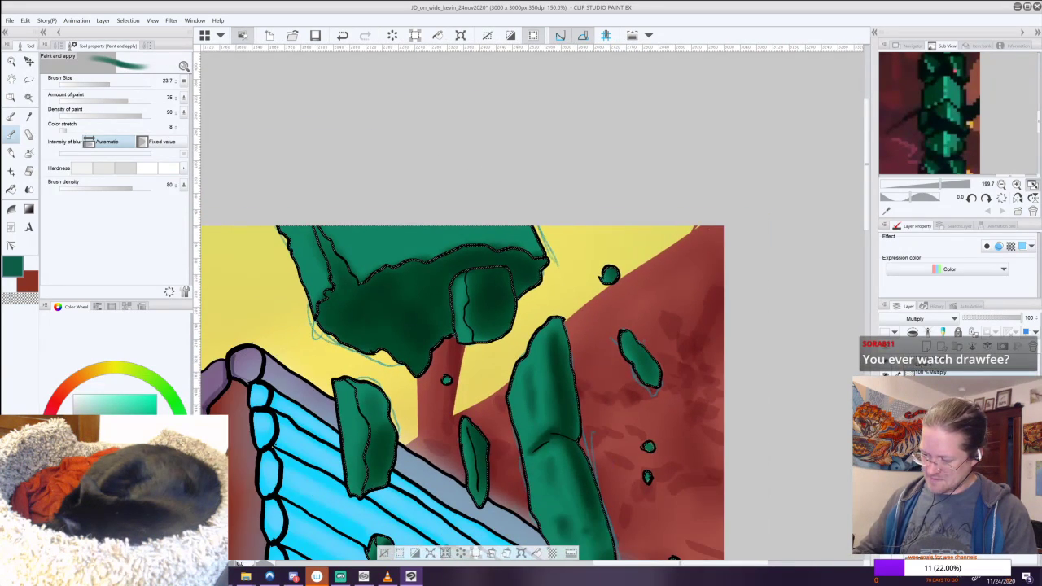
left_click(114, 84)
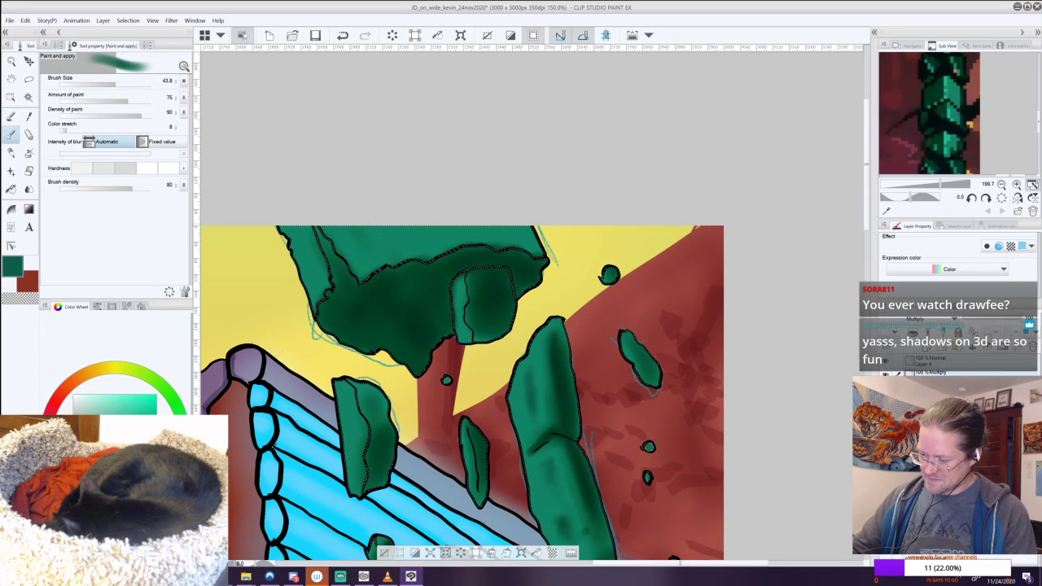
left_click_drag(433, 234, 506, 239)
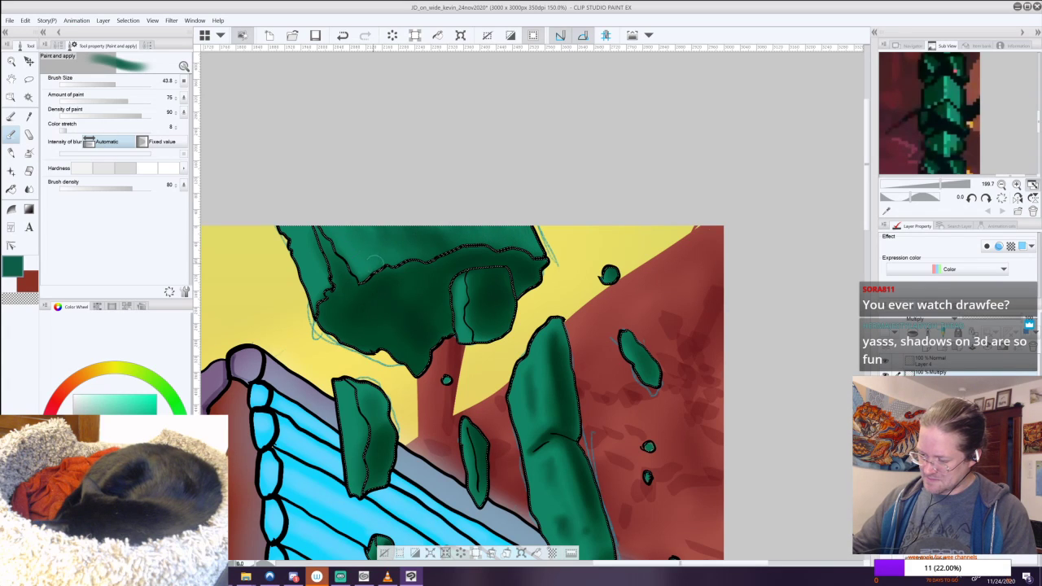
Add fine shading along the side edge of the large rock above the cube at brush size 8.5, undoing the last stroke.
left_click_drag(110, 85, 99, 85)
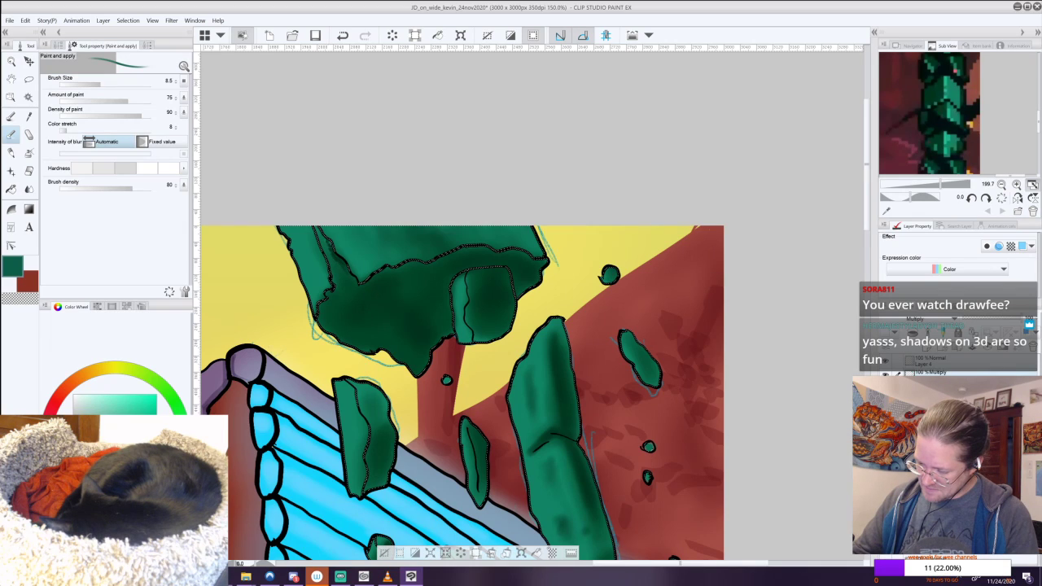
left_click_drag(323, 238, 328, 251)
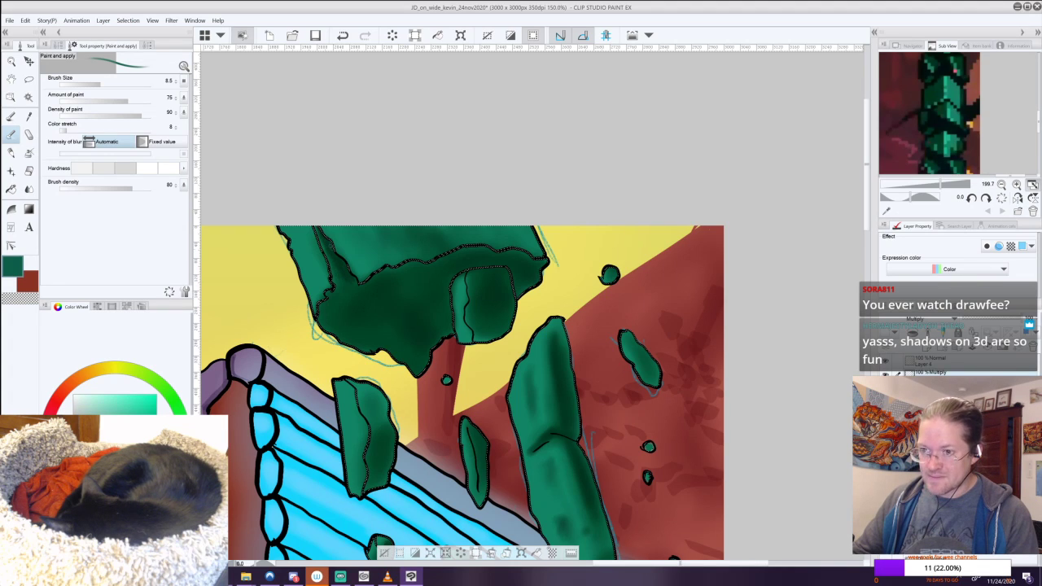
left_click_drag(340, 260, 359, 185)
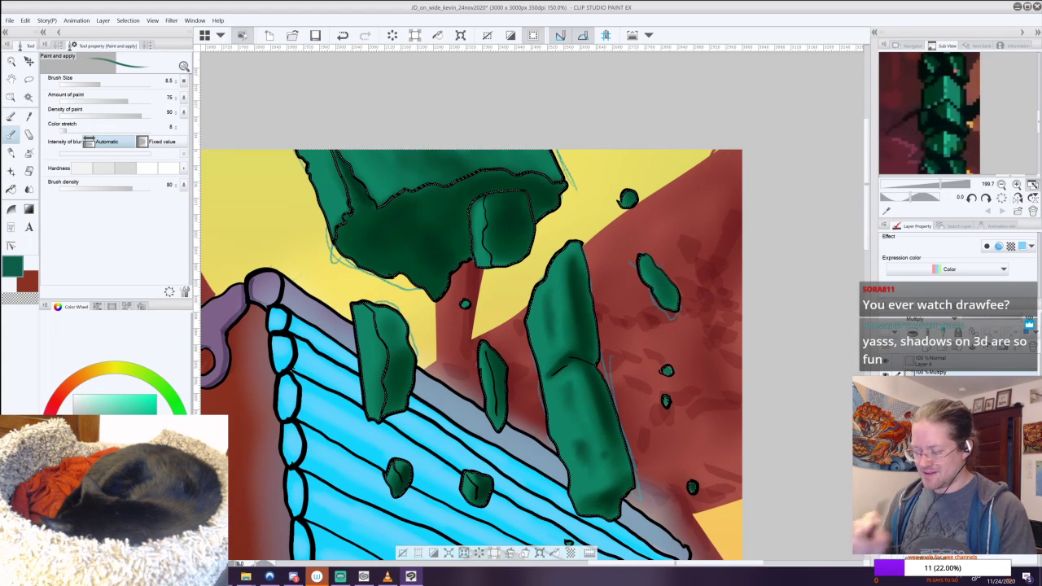
scroll(513, 238, "down", 1)
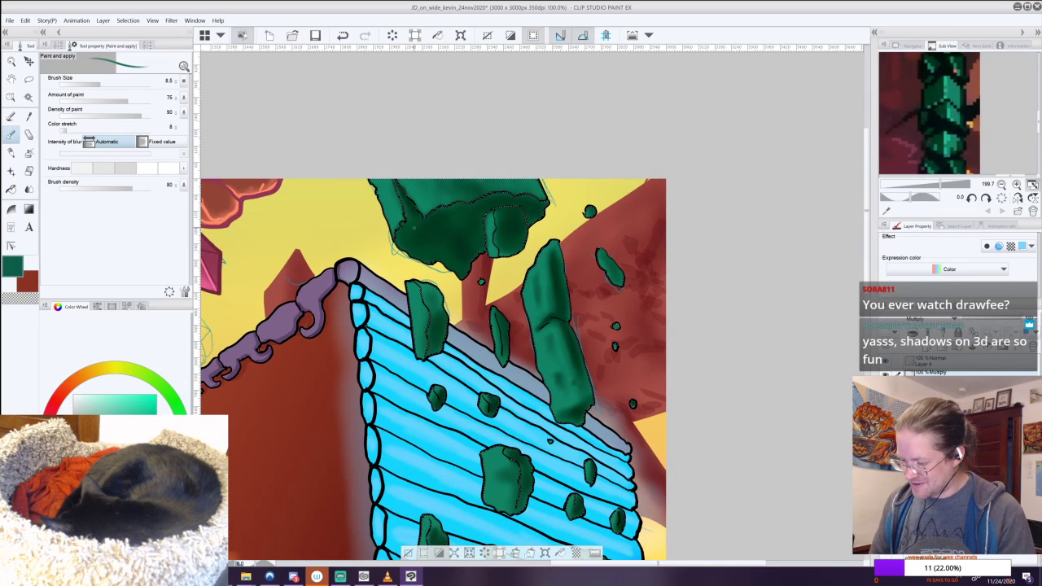
key("ctrl+z")
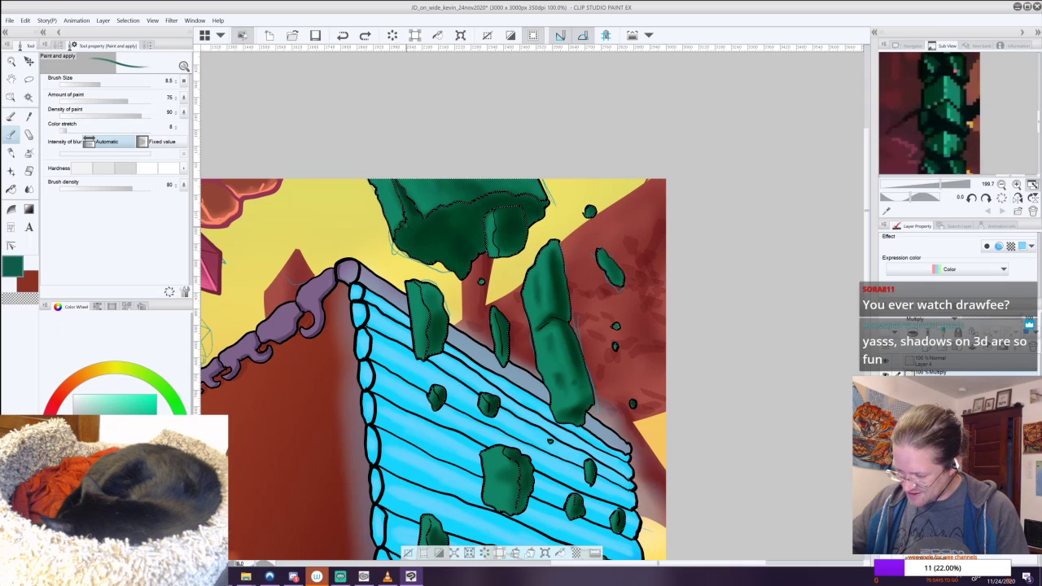
Shade the large rock above the cube and its jutting underside block at brush size 17.1.
left_click_drag(408, 225, 416, 230)
left_click_drag(101, 84, 106, 84)
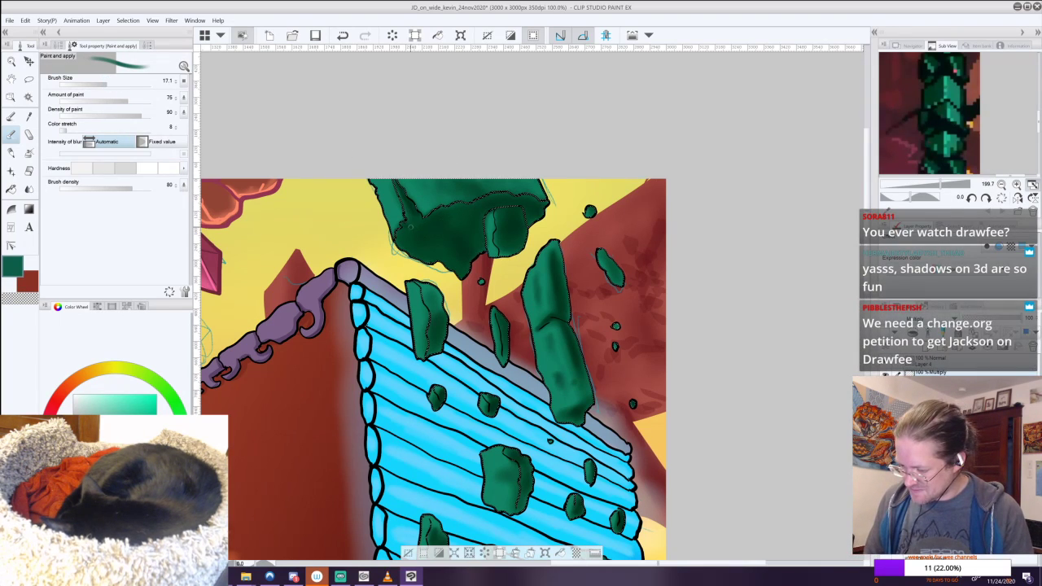
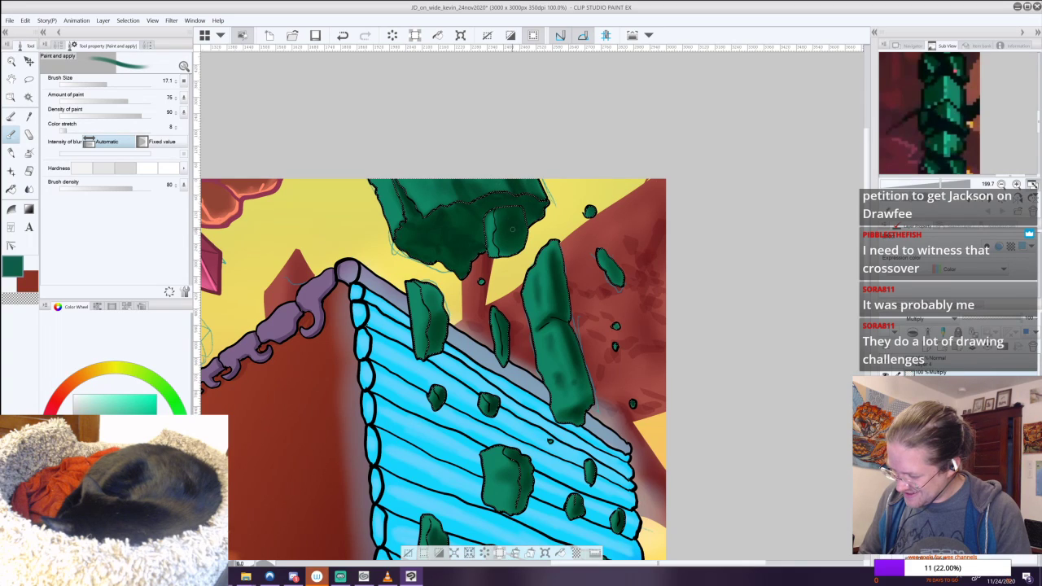
mouse_move(498, 233)
left_mouse_down()
mouse_move(504, 250)
mouse_move(513, 242)
mouse_move(505, 251)
left_mouse_up()
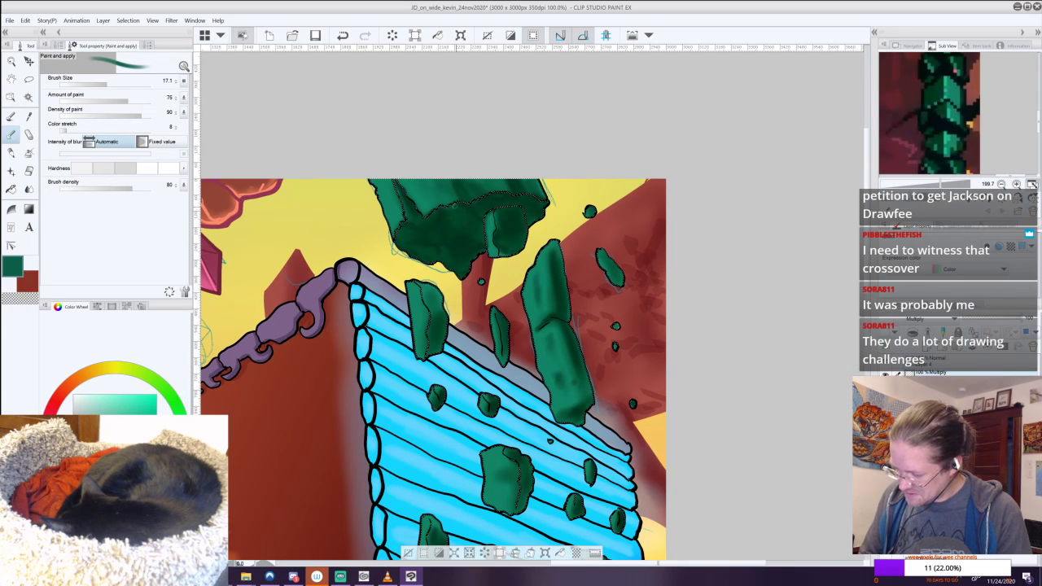
Darken the hollow in the top of the boulder below the cube using Brush 2 at opacity 62.
scroll(644, 331, "down", 5)
scroll(639, 333, "down", 1)
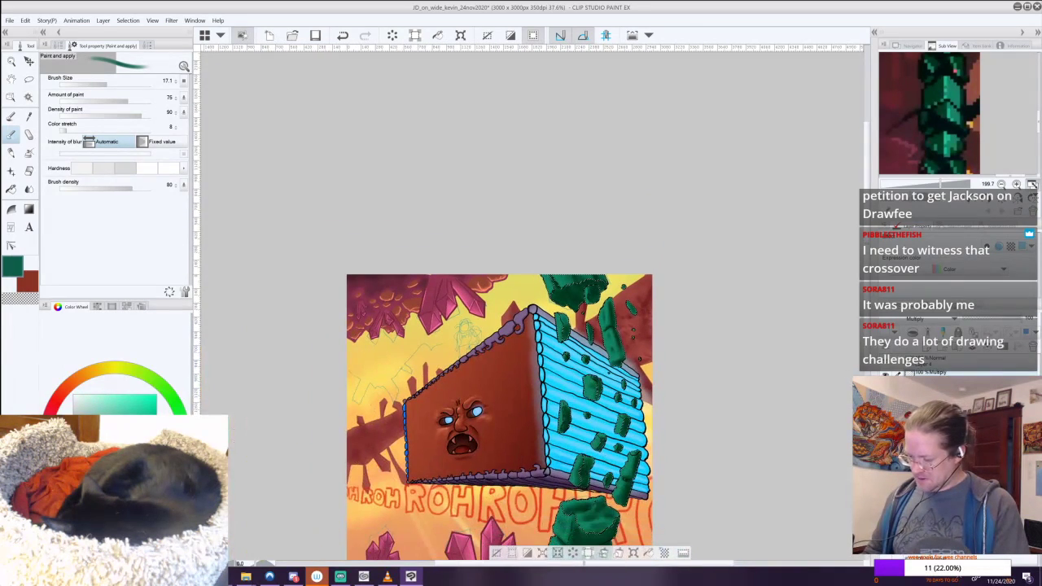
left_click_drag(639, 333, 603, 171)
scroll(590, 358, "up", 4)
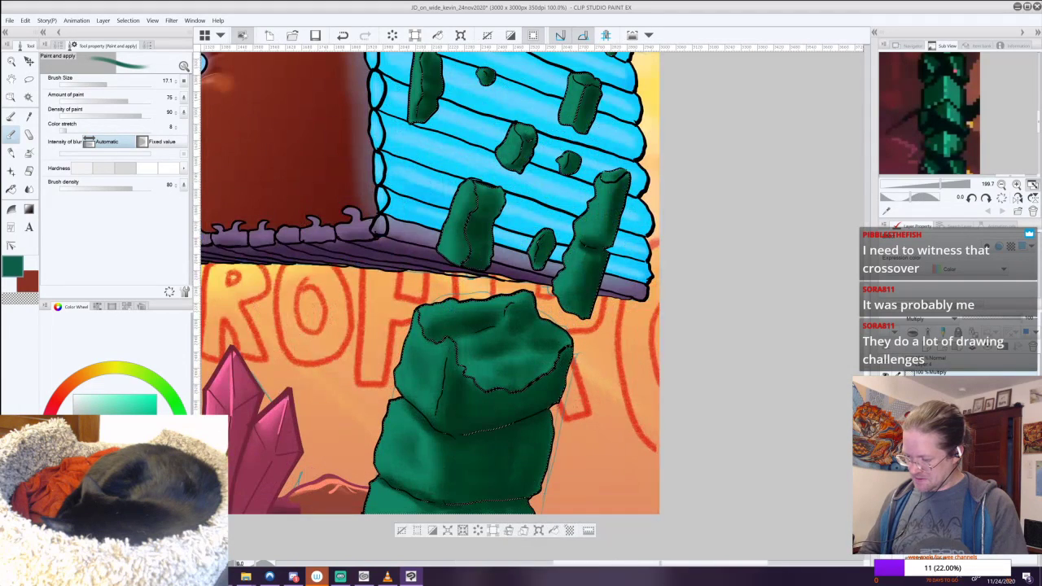
left_click(12, 117)
left_click_drag(134, 100, 116, 101)
left_click_drag(452, 337, 495, 322)
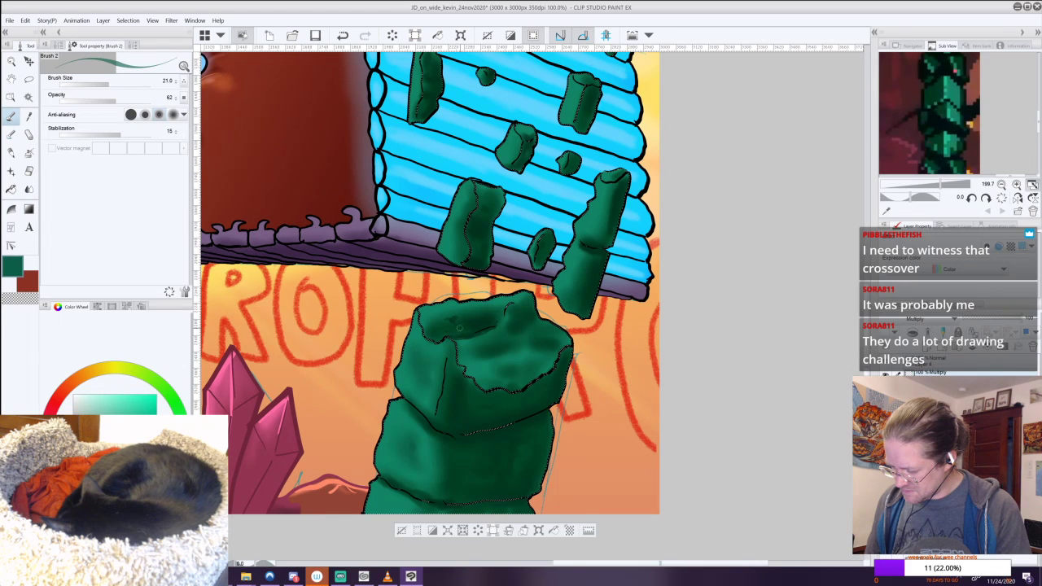
Build up softer shadows on the boulder's top with Brush 2 at opacity 44 and size 29.9, and blend them with Paint and apply.
left_click_drag(112, 84, 109, 86)
left_click_drag(108, 101, 99, 102)
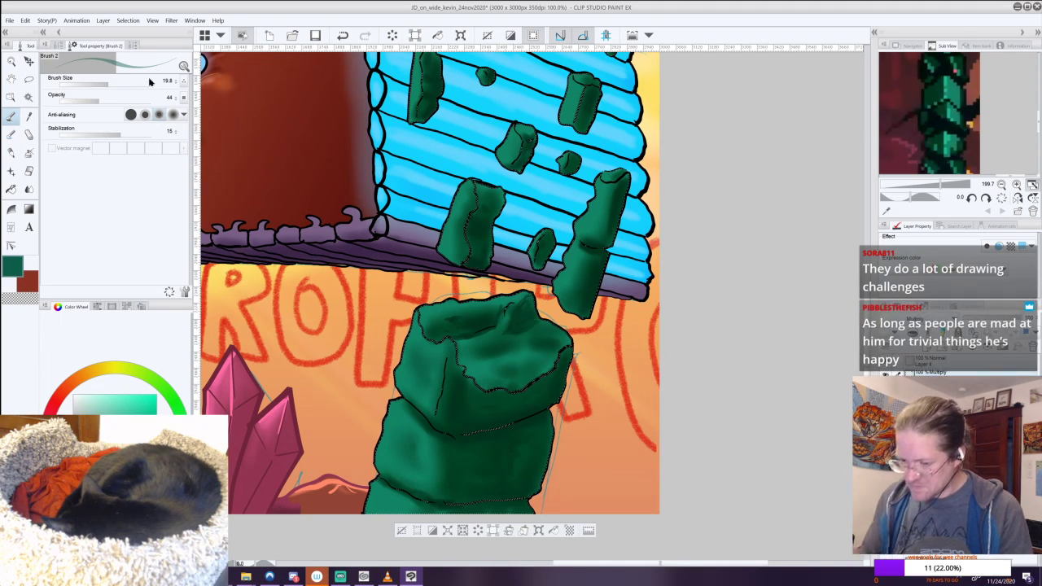
left_click(105, 81)
left_click_drag(105, 82, 113, 82)
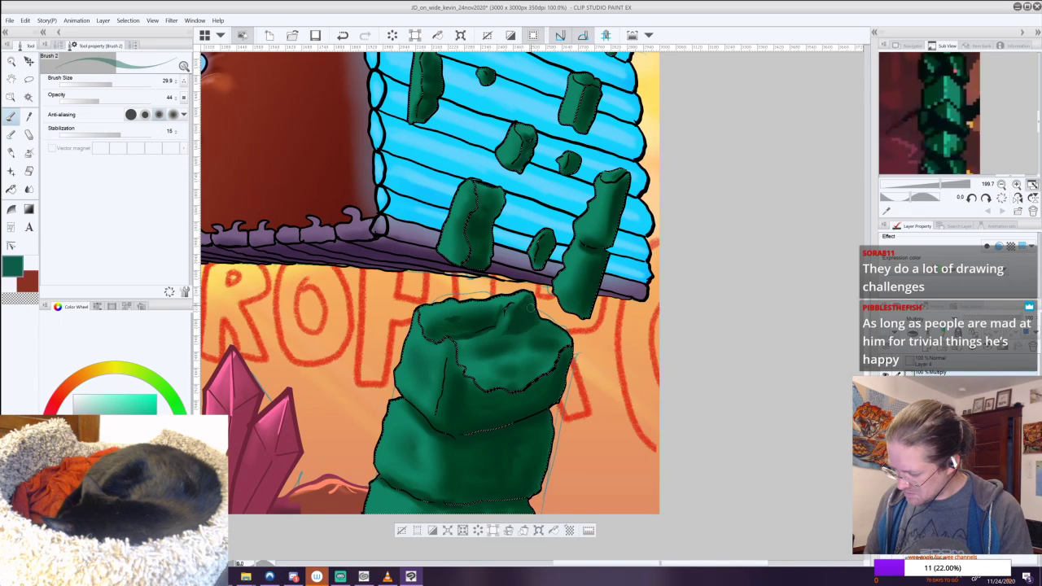
left_click(29, 134)
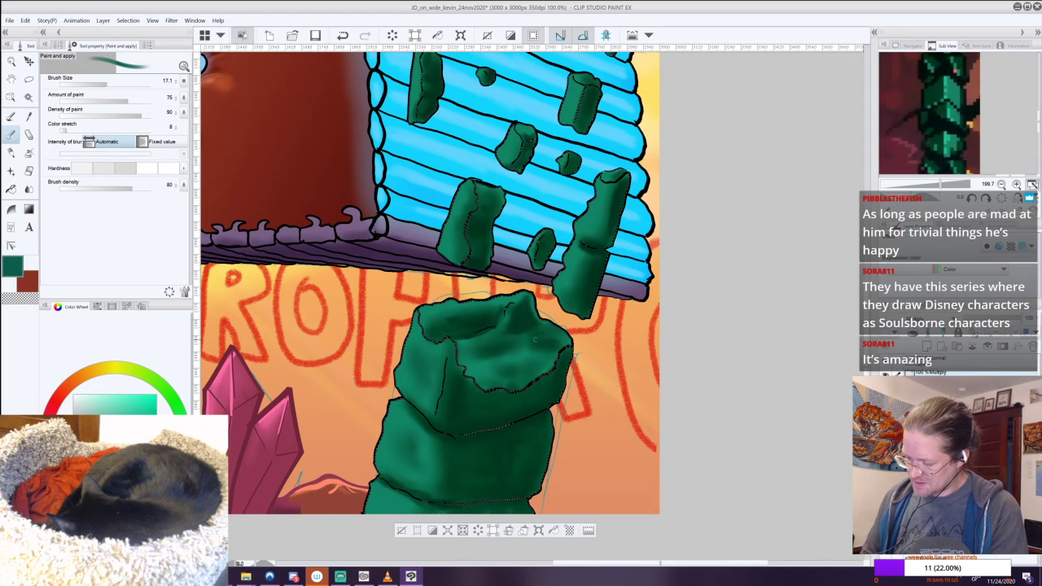
Create a new layer above the Multiply shading and set its blending mode to Add.
scroll(627, 321, "down", 4)
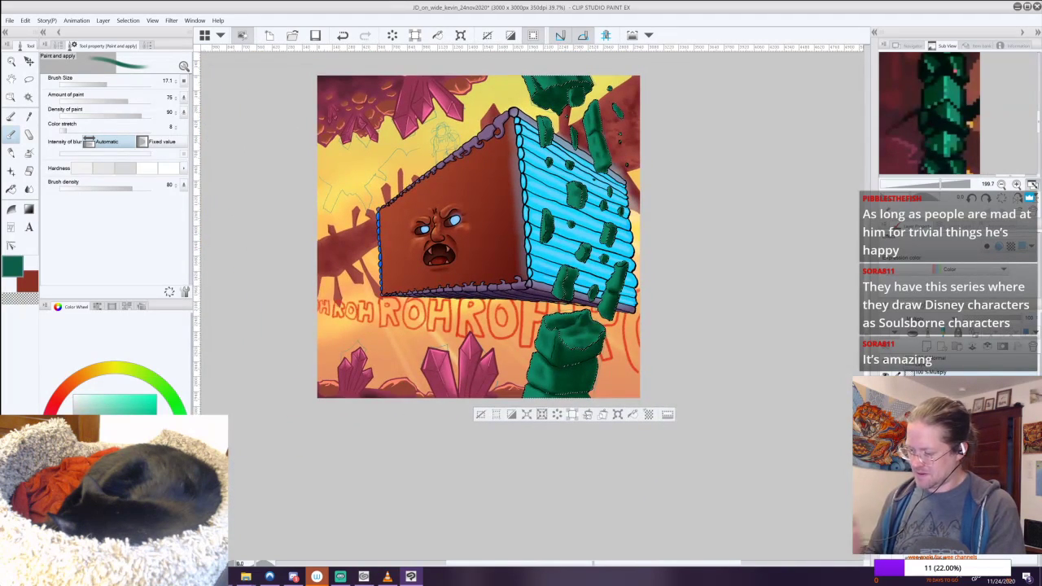
left_click_drag(529, 245, 527, 318)
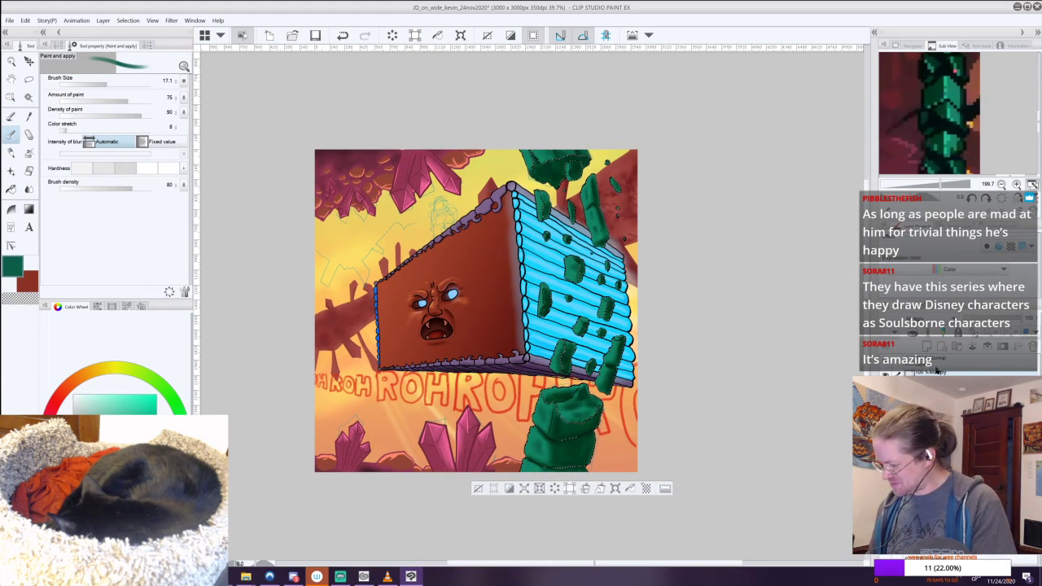
left_click(931, 351)
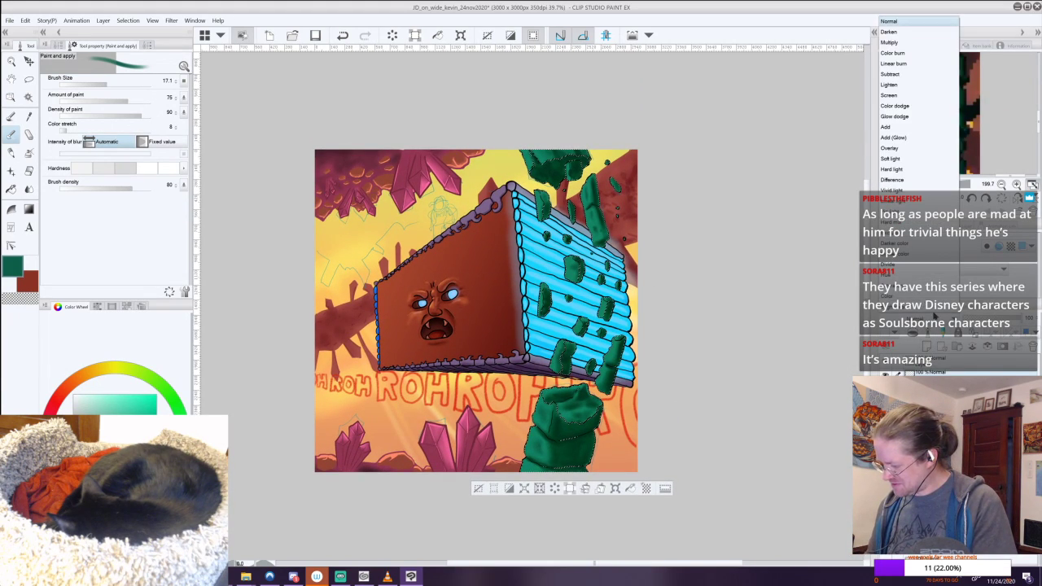
left_click(894, 128)
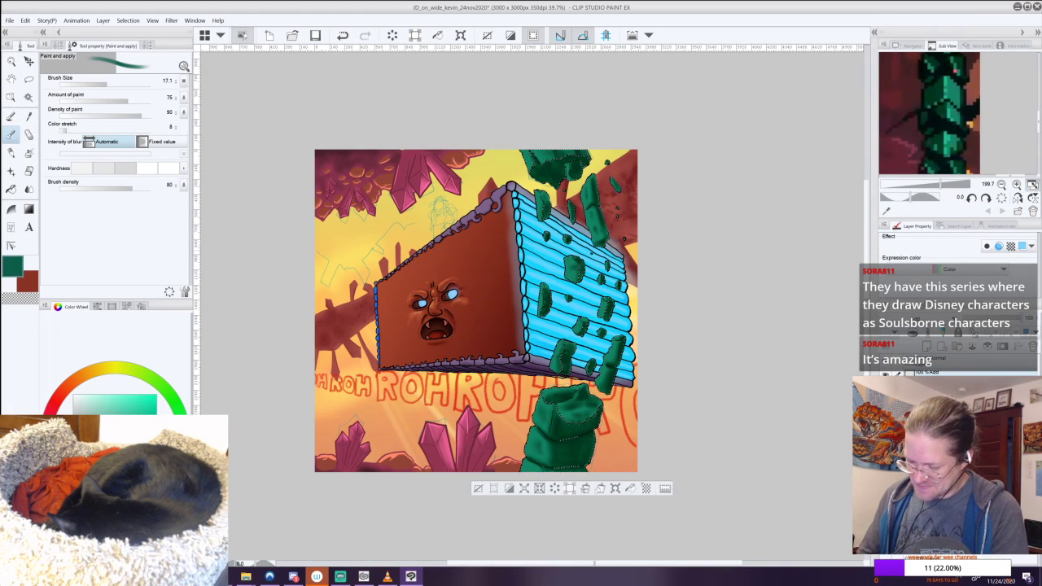
Paint highlights in a purer green across the floating rocks and the boulder below the cube with Paint and apply at size 17.1.
left_click_drag(182, 444, 181, 423)
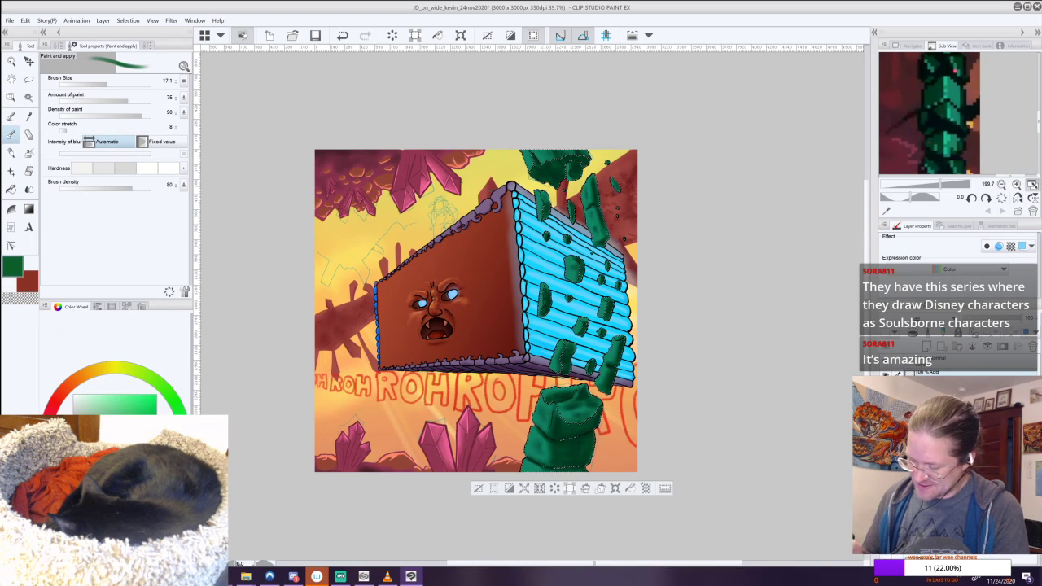
scroll(569, 204, "up", 2)
left_click_drag(569, 204, 559, 364)
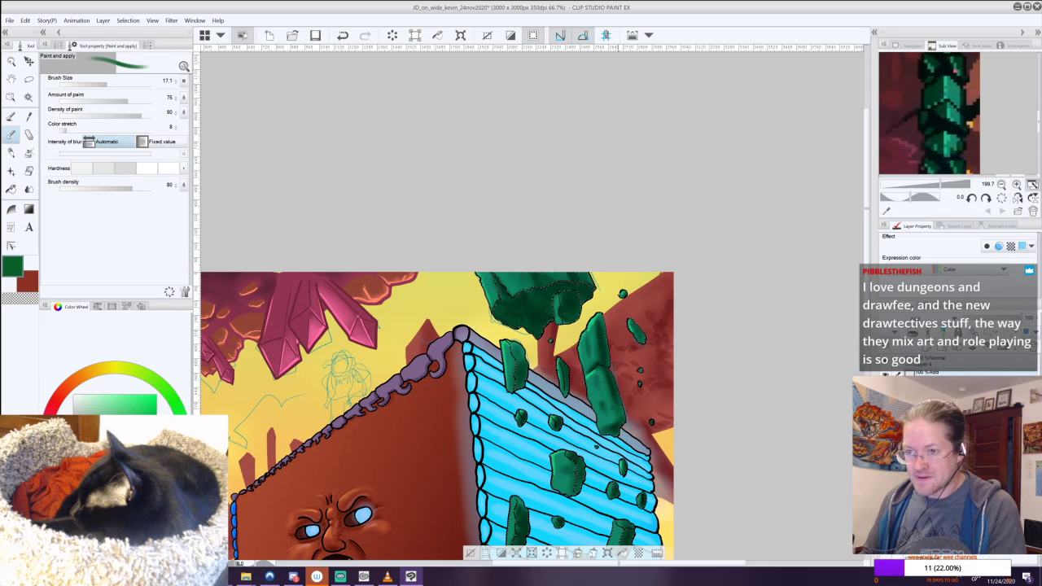
left_click_drag(618, 359, 518, 133)
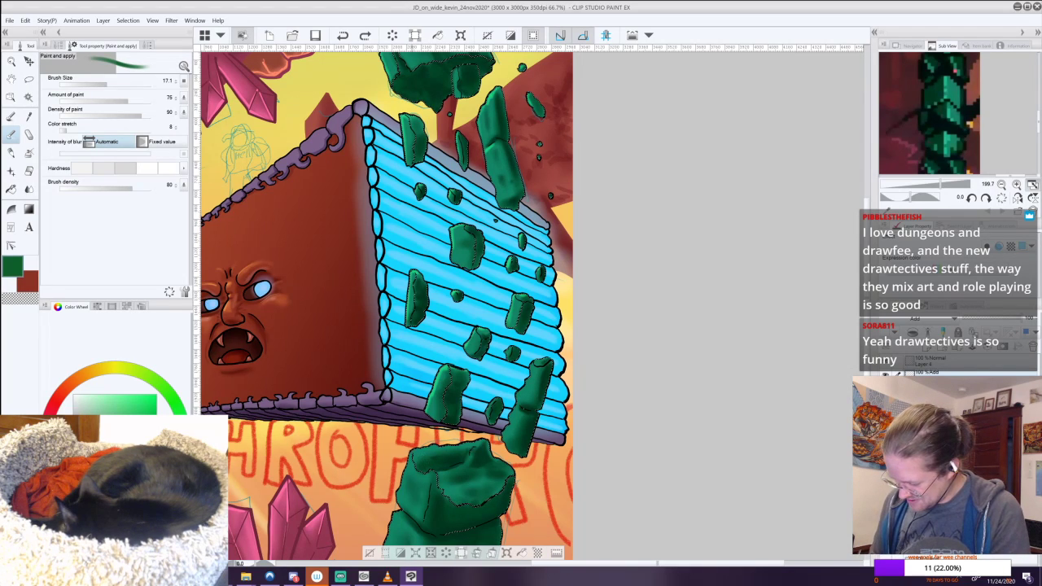
left_click_drag(532, 426, 531, 446)
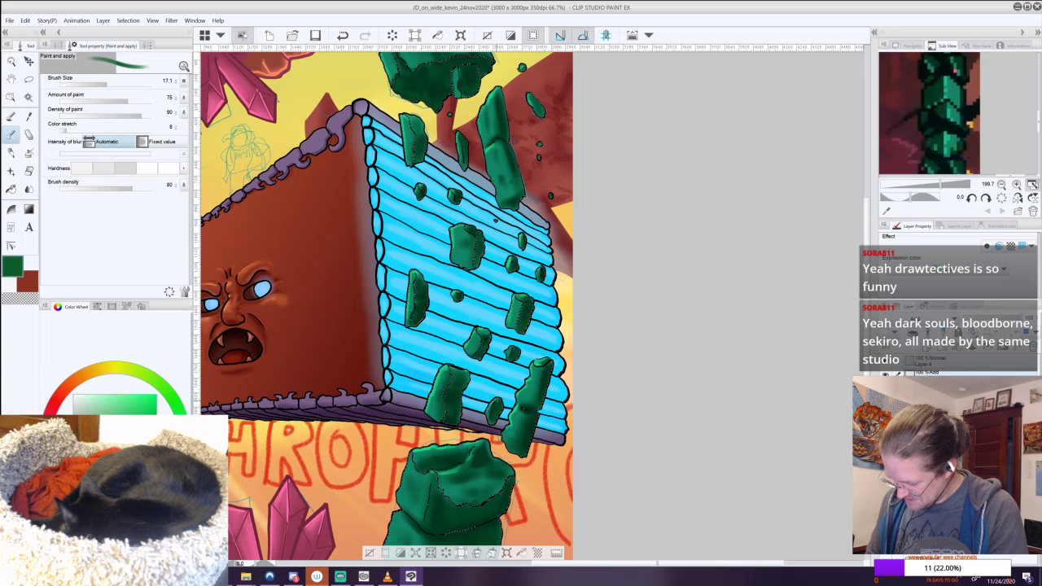
left_click_drag(489, 456, 521, 257)
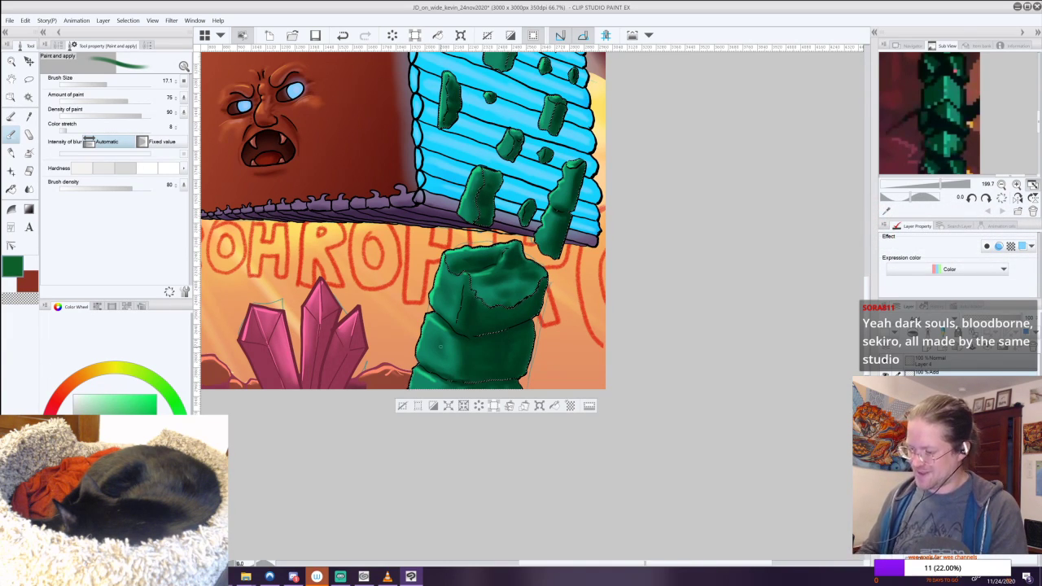
Sample the flat blue of the cube's side with its highlight layer hidden, and show that layer again.
left_click_drag(440, 228, 406, 516)
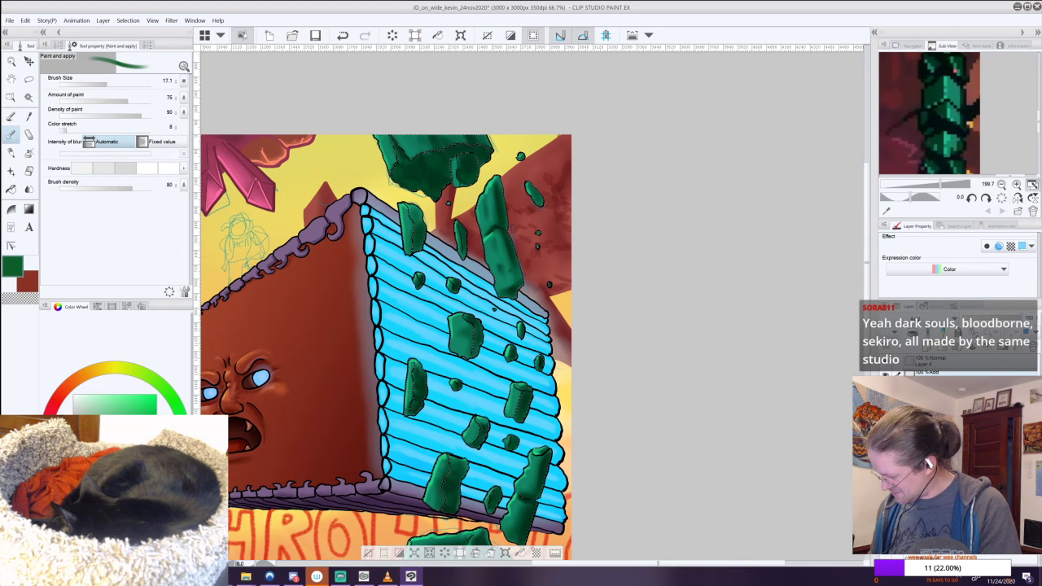
left_click(886, 404)
key("i")
left_click(496, 327)
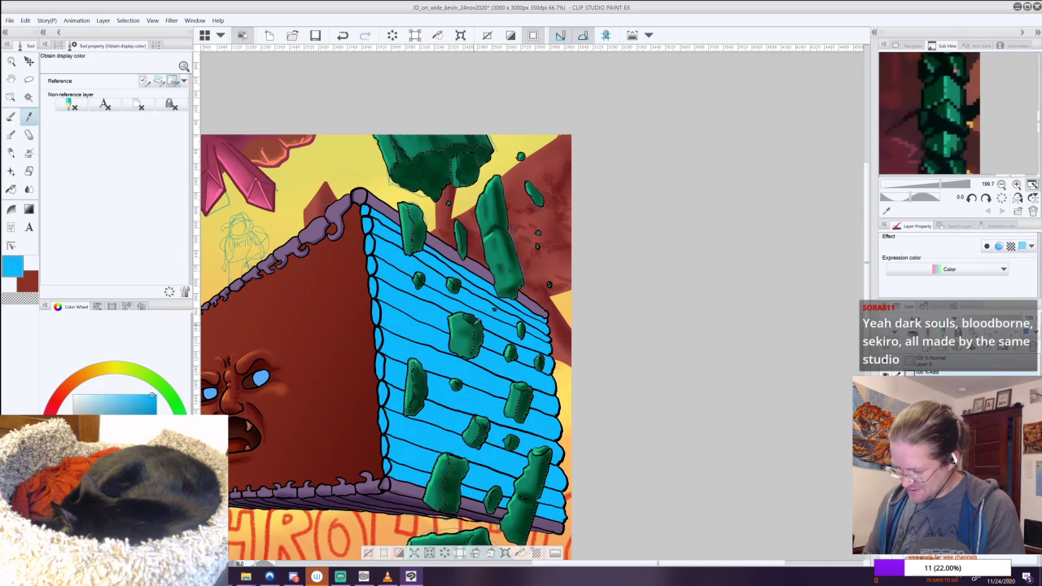
key("ctrl+y")
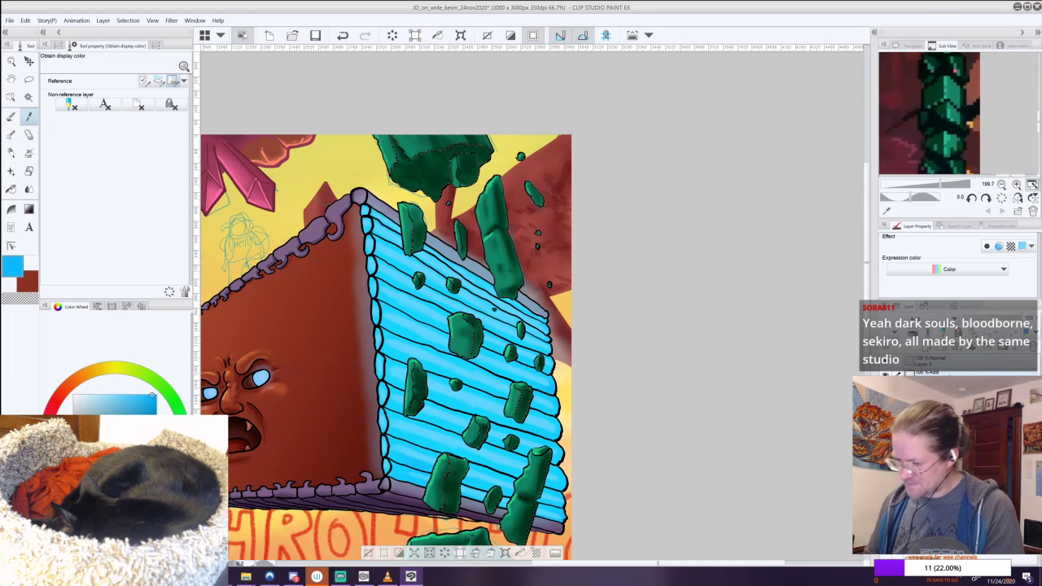
Spray a blue glow onto the underside of the large rock above the cube with the Soft airbrush at size 55.5, density 56.
left_click_drag(815, 486, 840, 525)
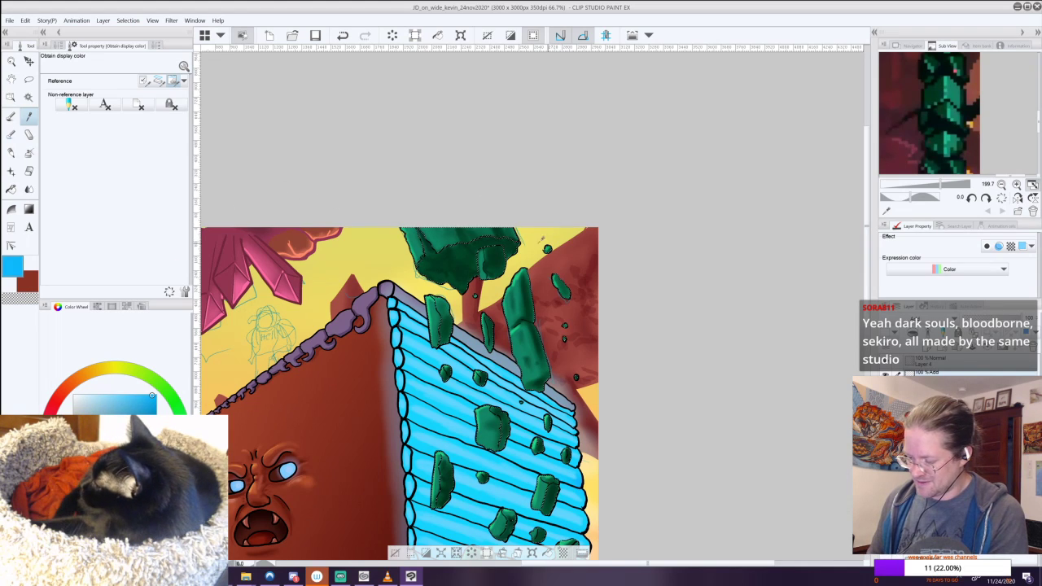
left_click(10, 130)
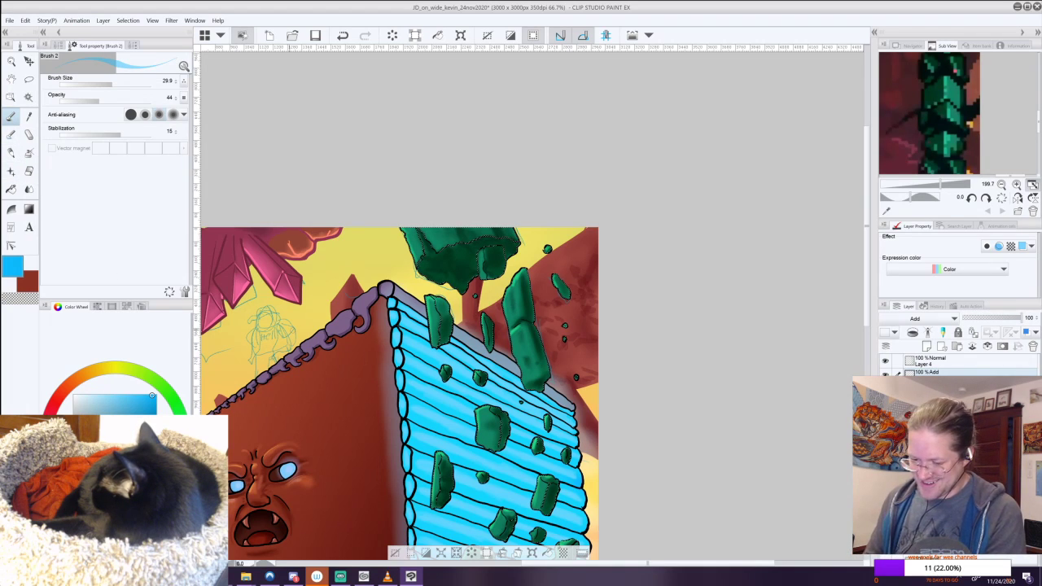
left_click(29, 153)
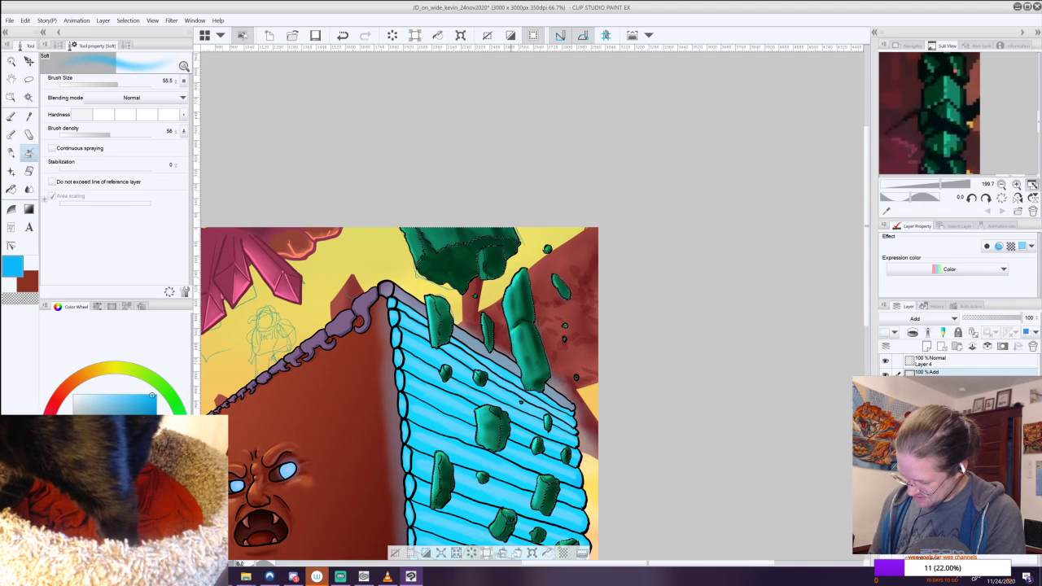
left_click_drag(504, 407, 499, 362)
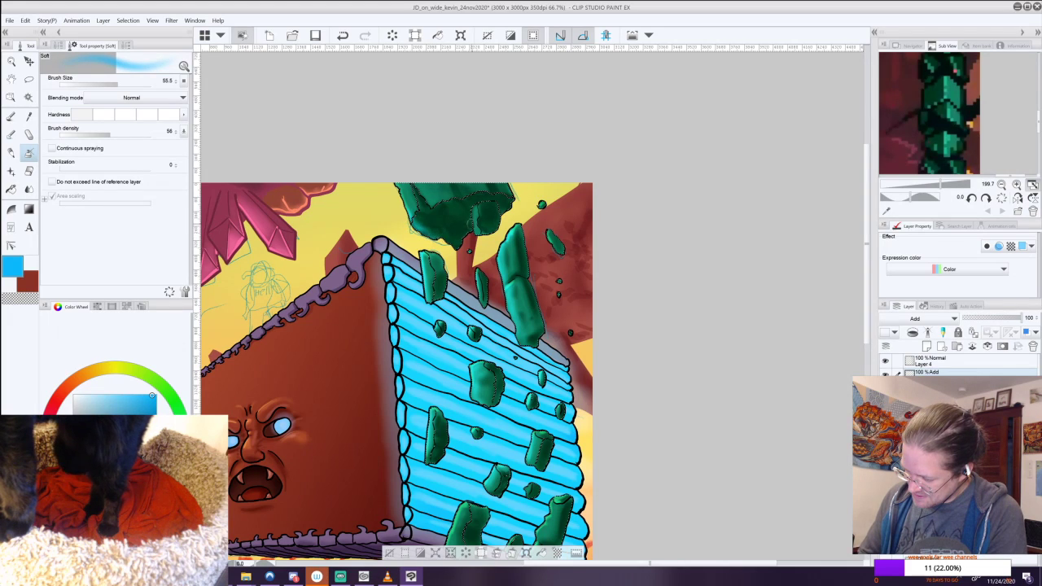
mouse_move(456, 218)
left_mouse_down()
mouse_move(466, 227)
mouse_move(465, 218)
mouse_move(454, 243)
left_mouse_up()
mouse_move(512, 207)
left_mouse_down()
mouse_move(478, 211)
mouse_move(475, 226)
left_mouse_up()
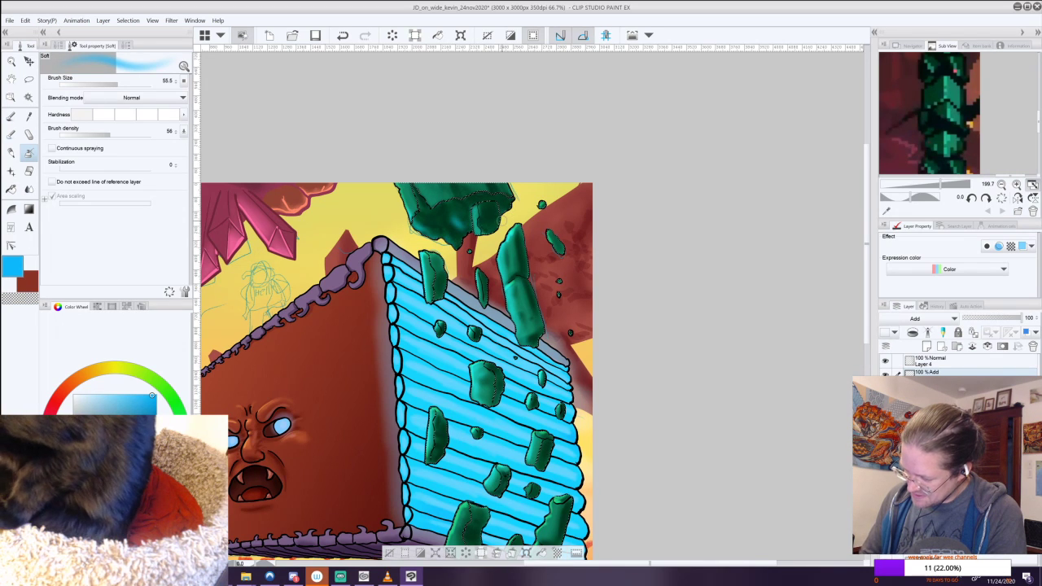
Spray soft blue light over the upper surface and side of the boulder below the cube.
scroll(399, 326, "down", 5)
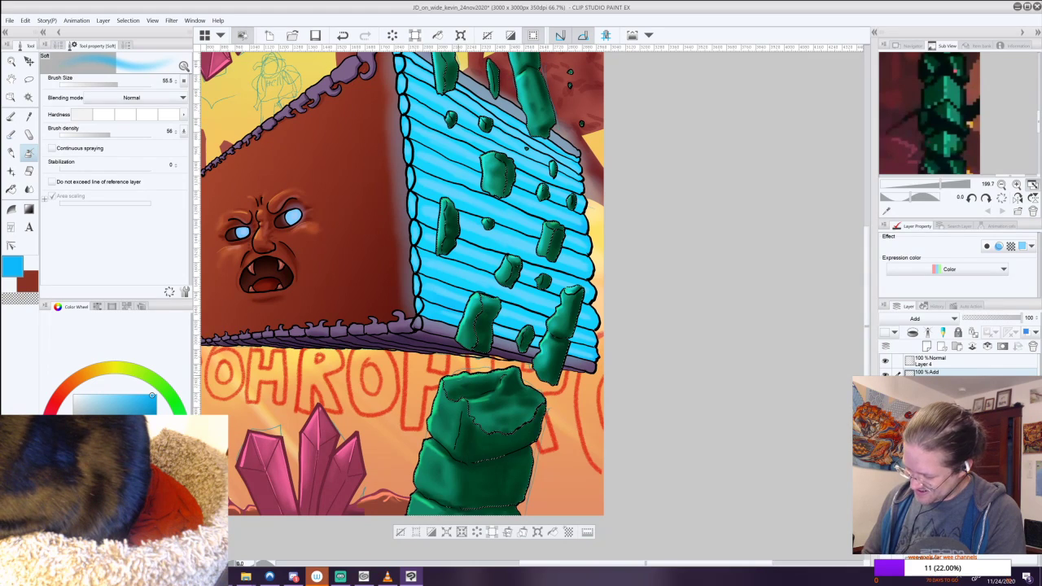
left_click_drag(470, 398, 512, 376)
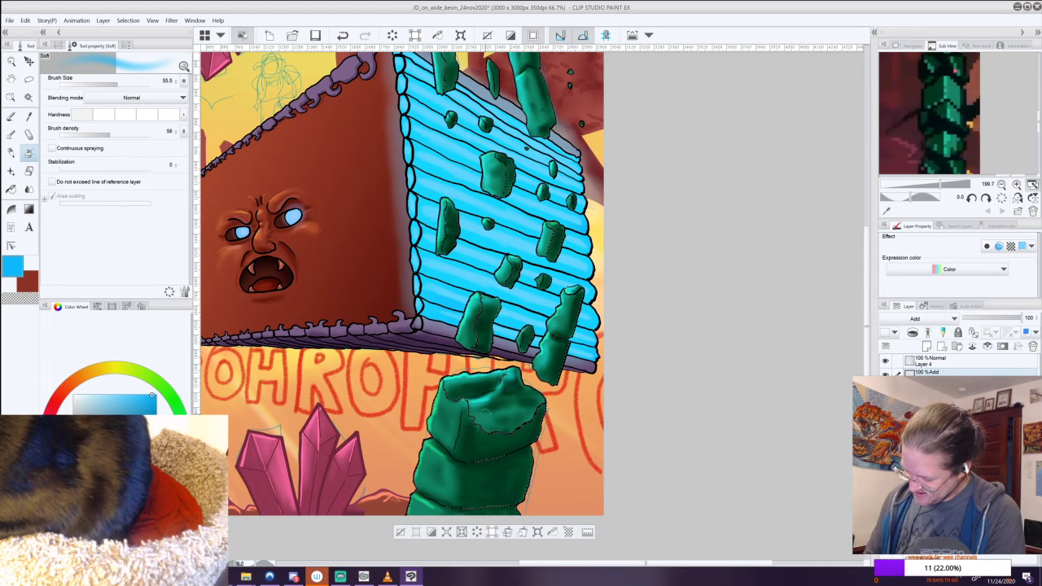
mouse_move(440, 408)
left_mouse_down()
mouse_move(436, 417)
mouse_move(440, 407)
left_mouse_up()
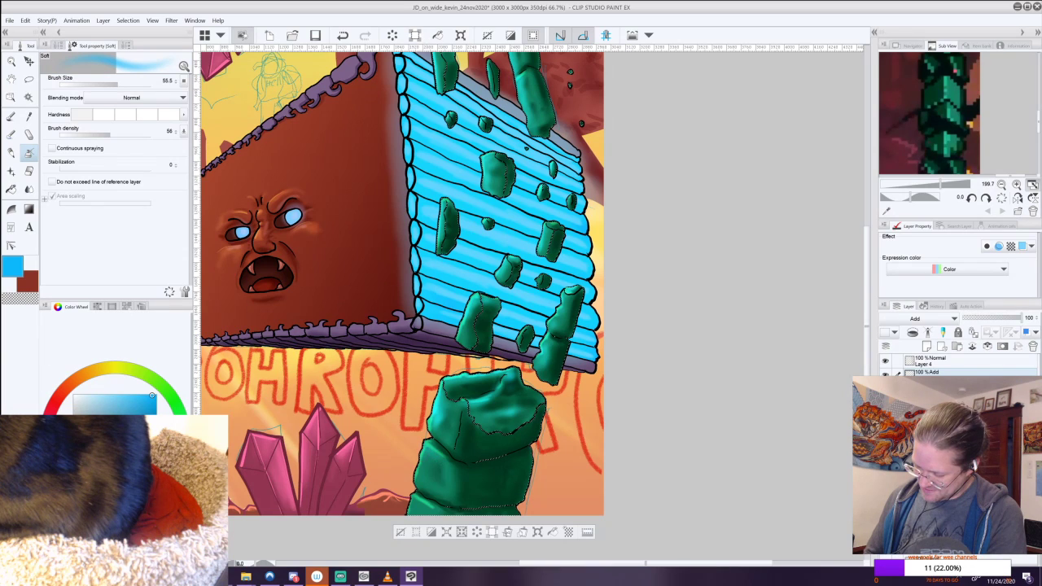
scroll(457, 457, "down", 1)
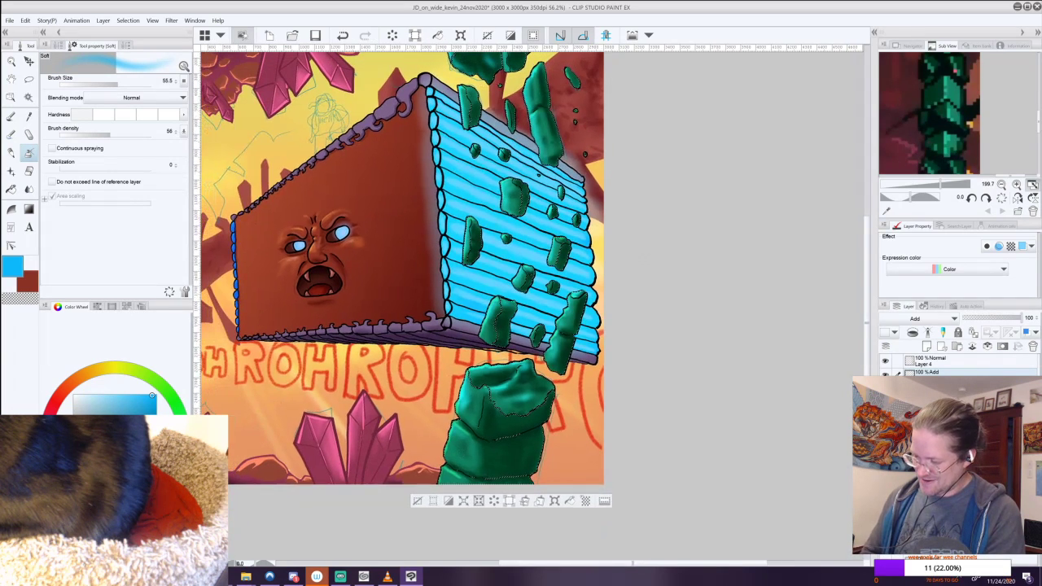
Switch to Brush 2 and change the blending mode of the rocks' highlight layer from Add to Add (Glow).
left_click(12, 137)
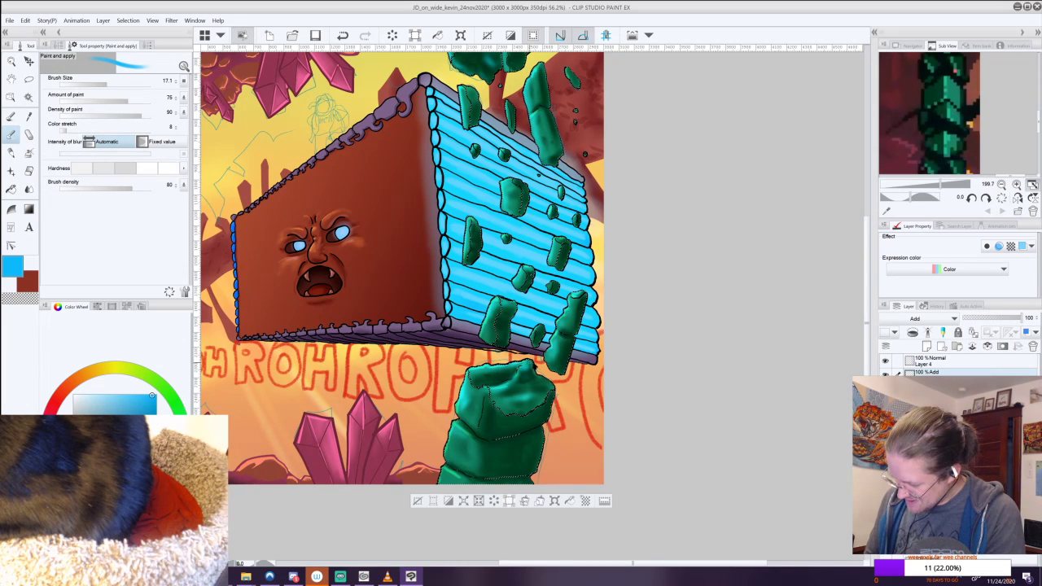
left_click(11, 118)
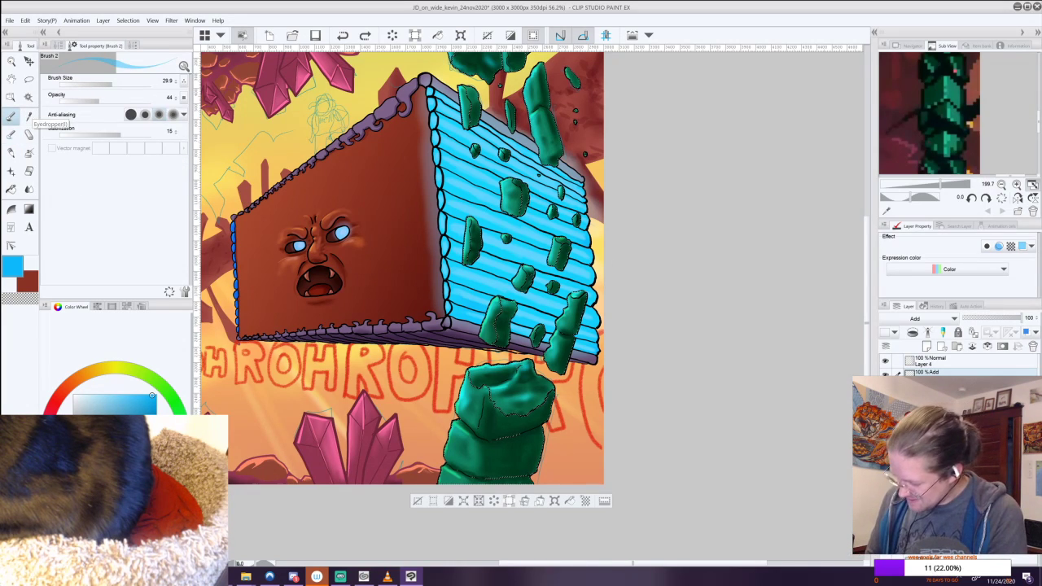
left_click_drag(531, 72, 526, 91)
key("ctrl+z")
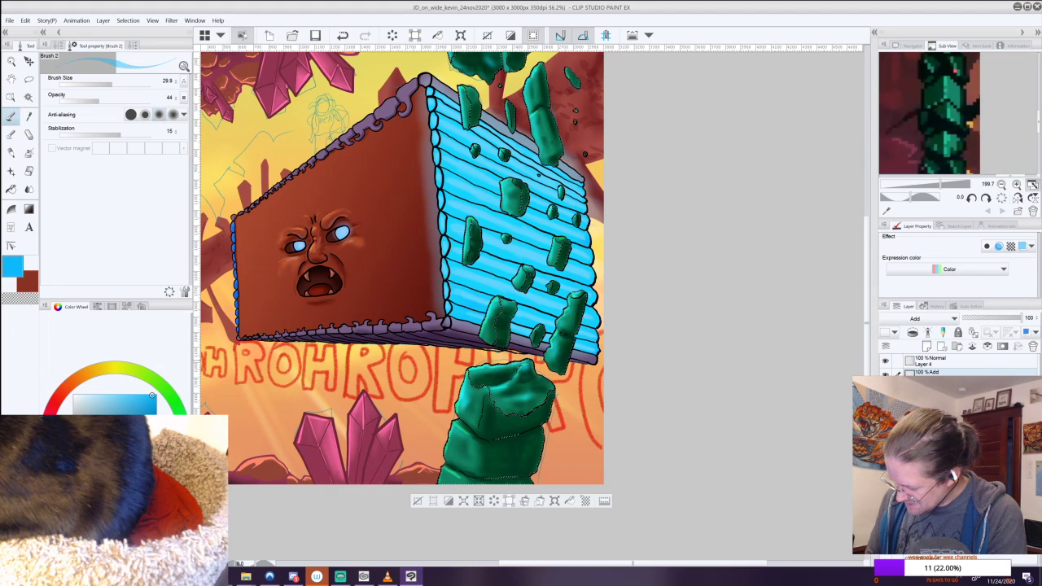
left_click(934, 318)
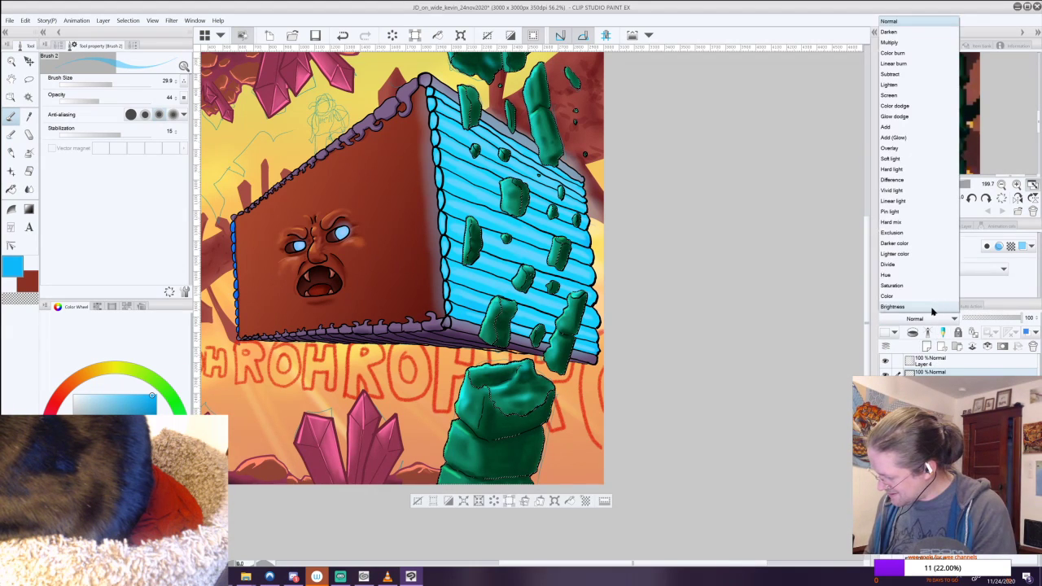
left_click(898, 138)
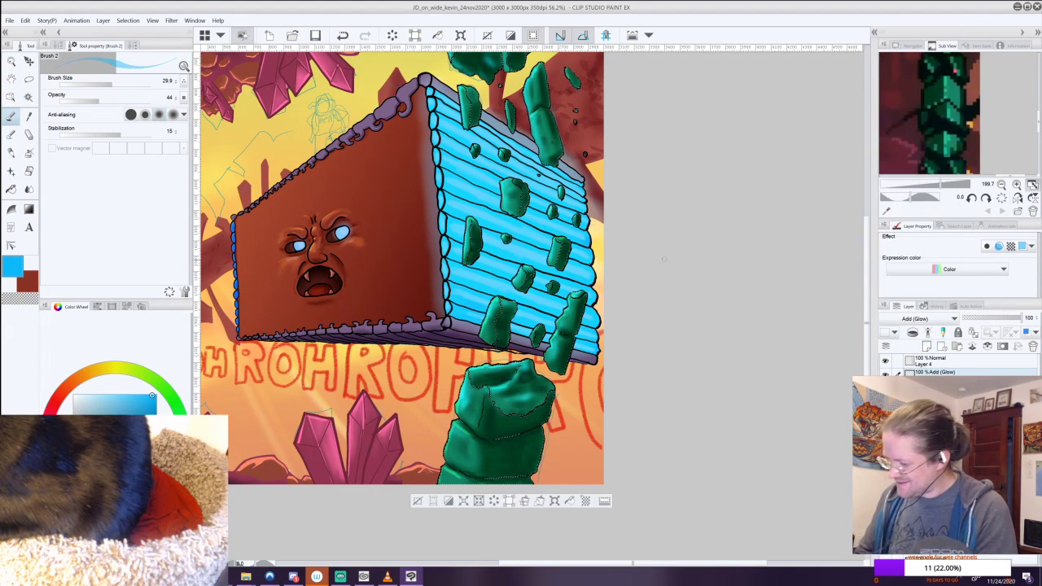
key("ctrl+z")
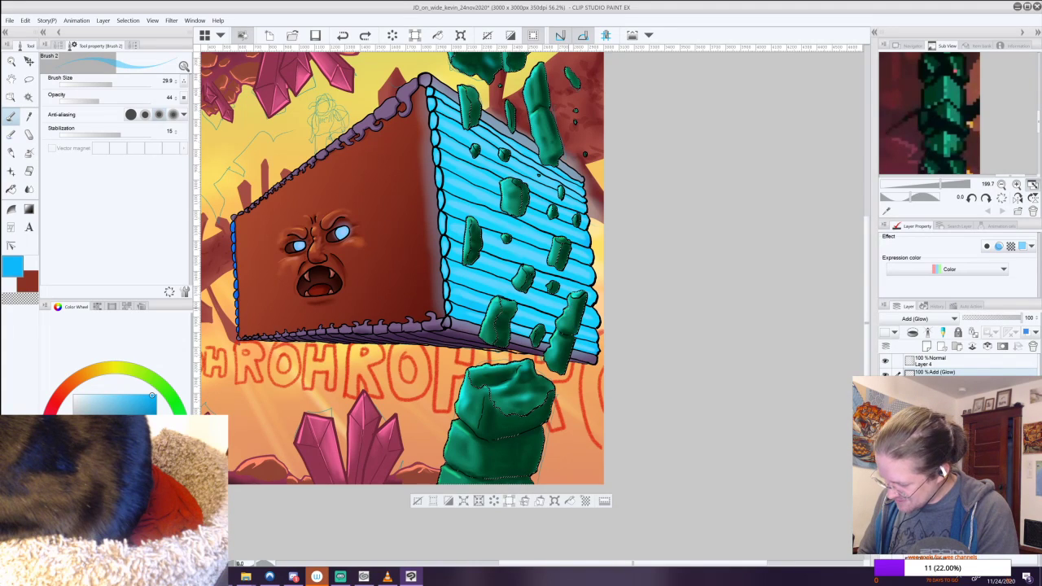
Paint blue glow highlights on the boulder's peak and the rock just above it with Brush 2 at size 11.3.
left_click_drag(399, 523, 474, 476)
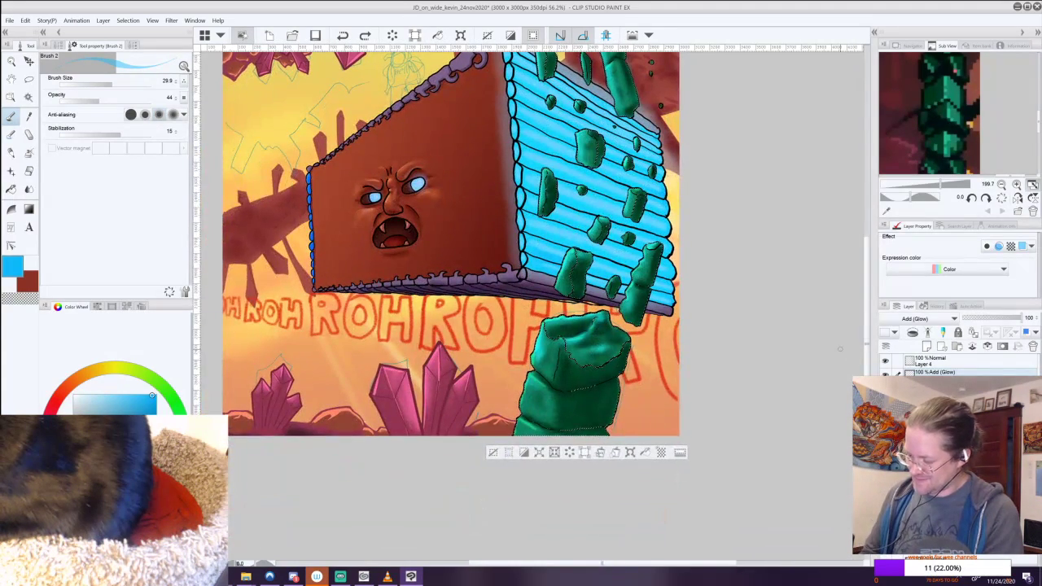
scroll(590, 340, "up", 3)
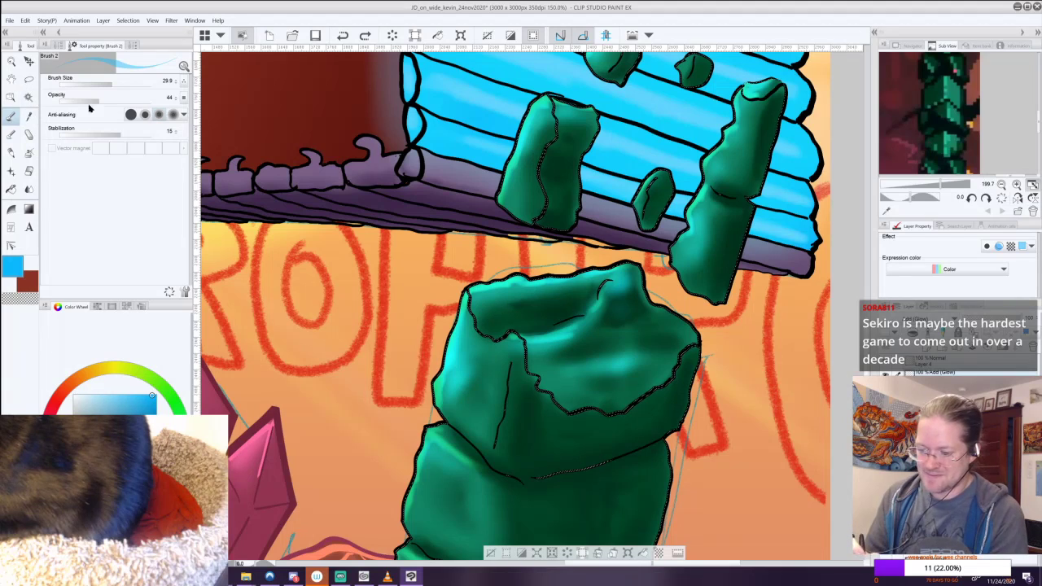
left_click_drag(116, 82, 103, 84)
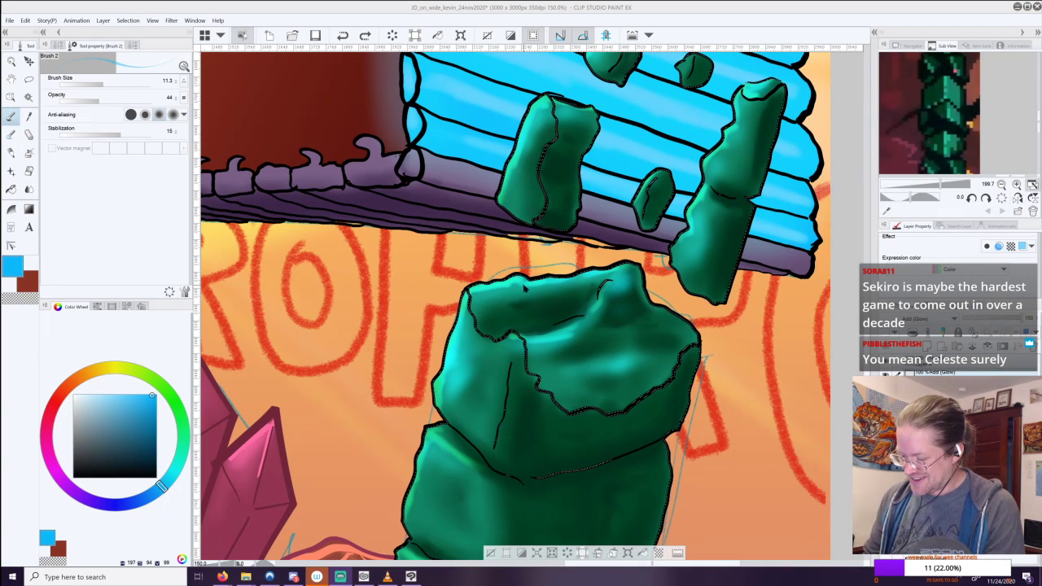
left_click_drag(525, 292, 516, 297)
key("ctrl+z")
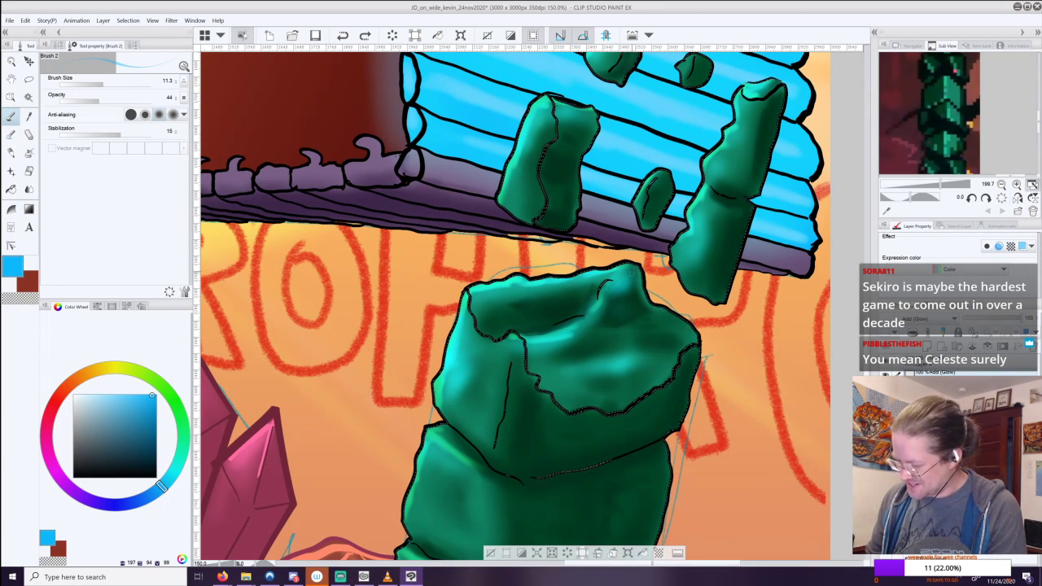
left_click_drag(623, 275, 600, 293)
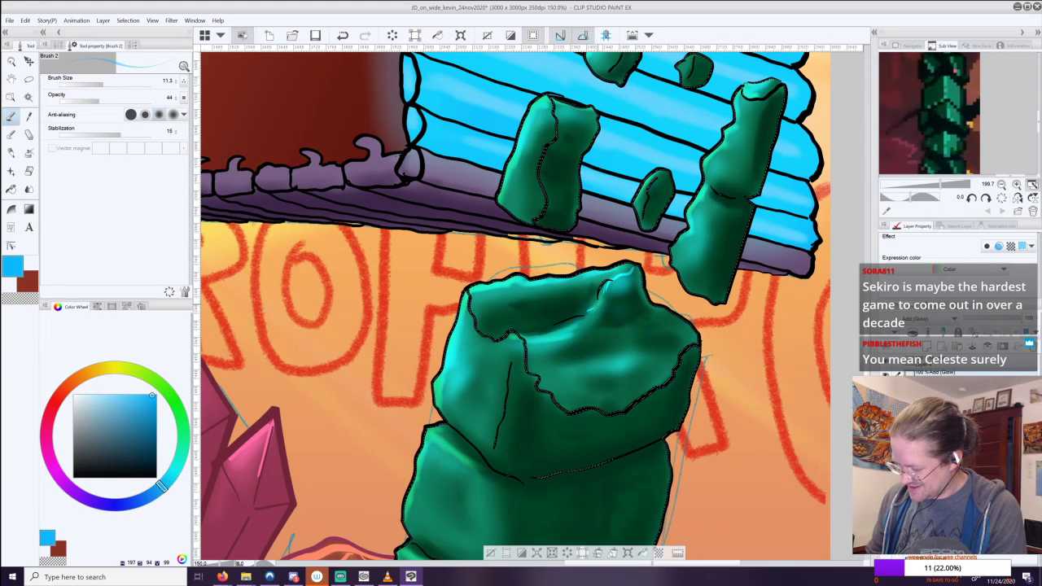
key("ctrl+z")
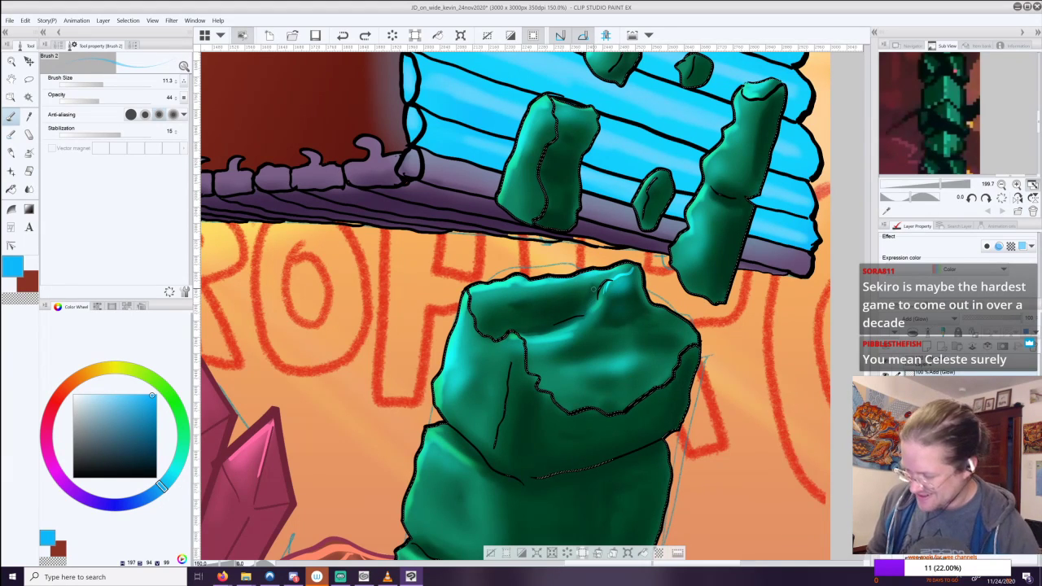
left_click_drag(536, 104, 524, 132)
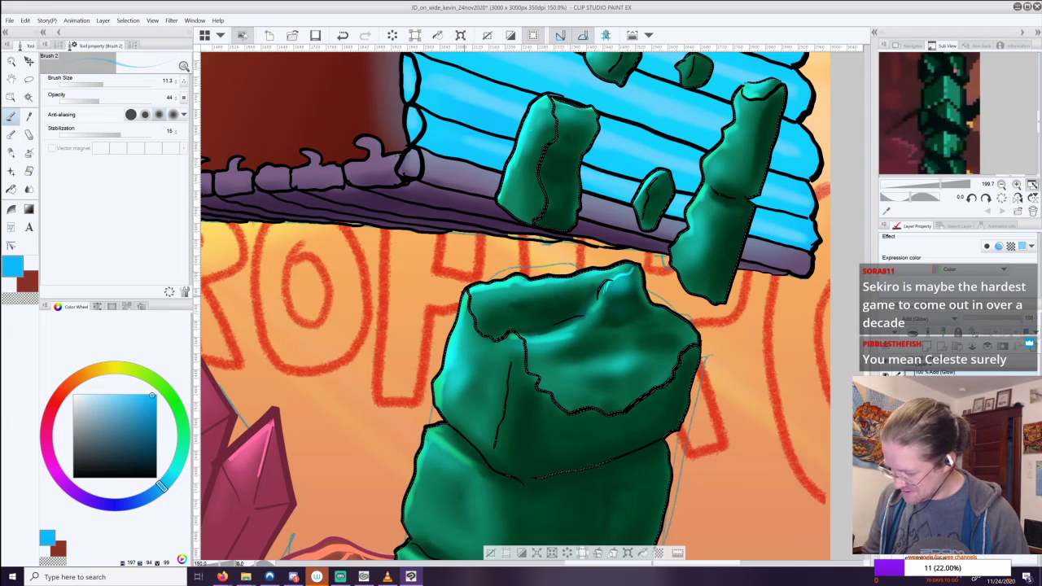
Paint thin blue glow highlights along the edges of the rocks floating in front of the cube's blue side.
left_click_drag(481, 294, 357, 528)
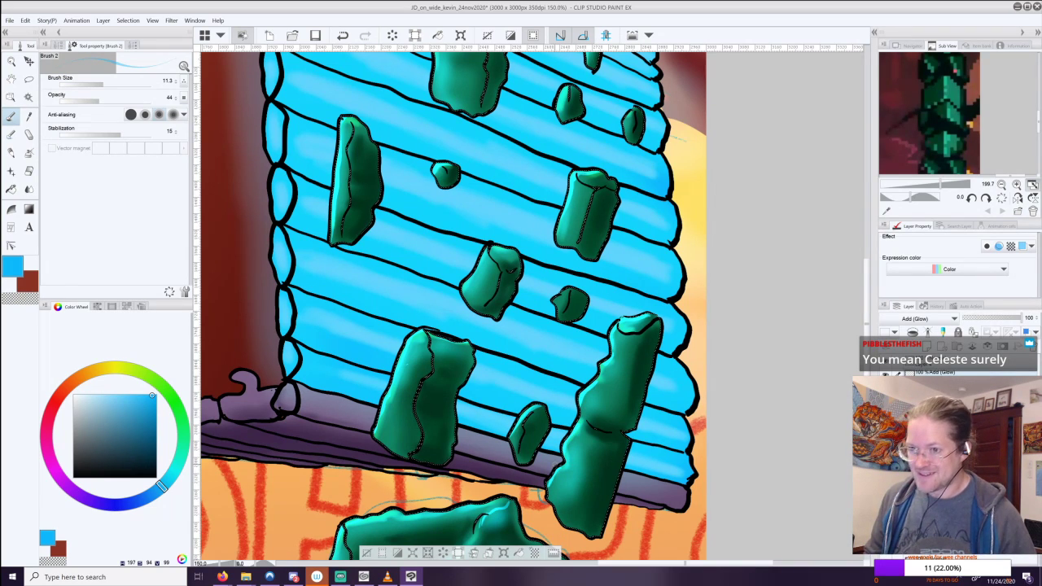
scroll(501, 232, "down", 5)
left_click_drag(501, 232, 422, 384)
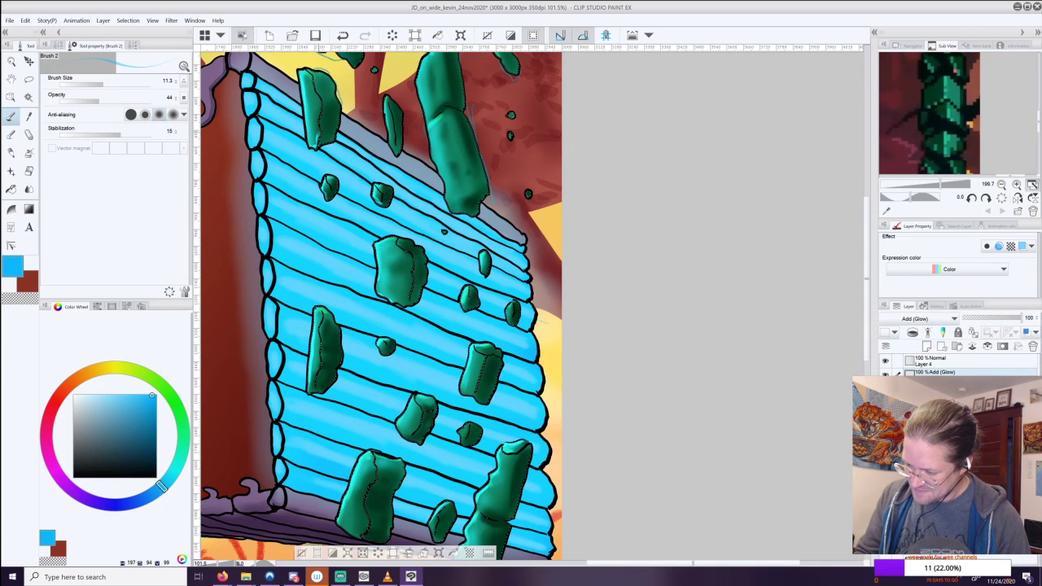
key("ctrl+z")
key("ctrl+y")
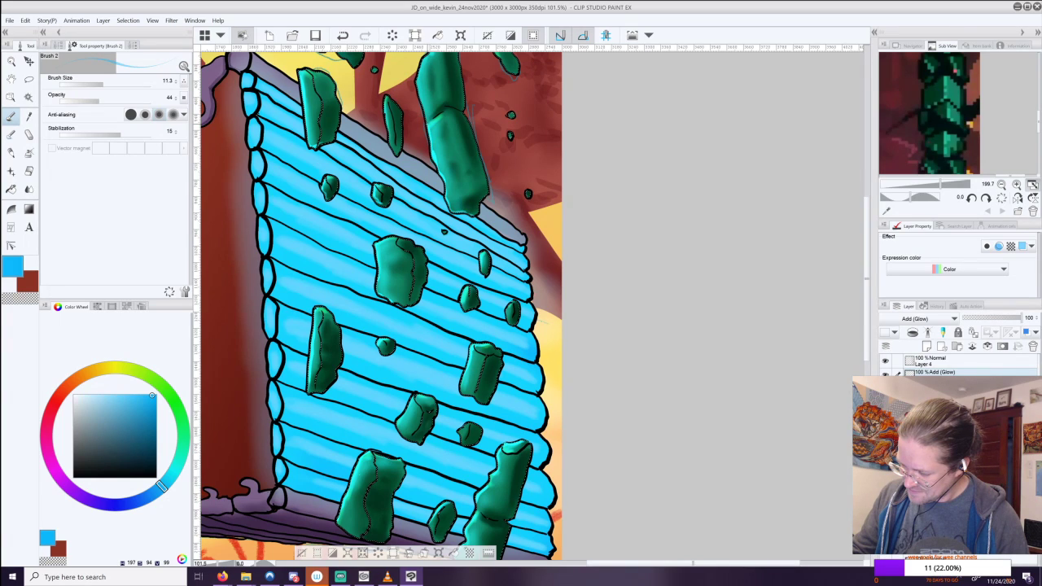
key("ctrl+z")
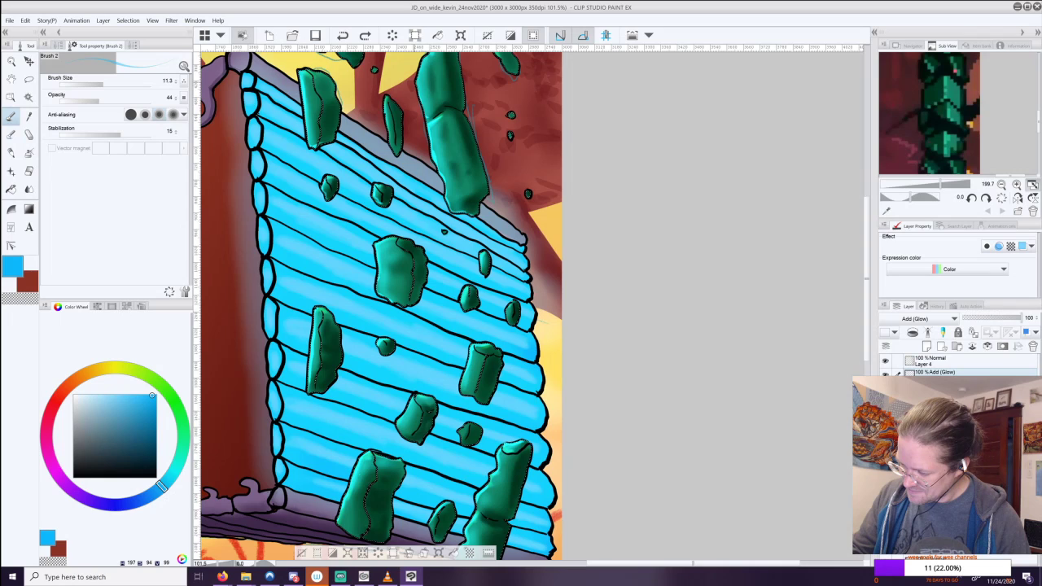
key("ctrl+y")
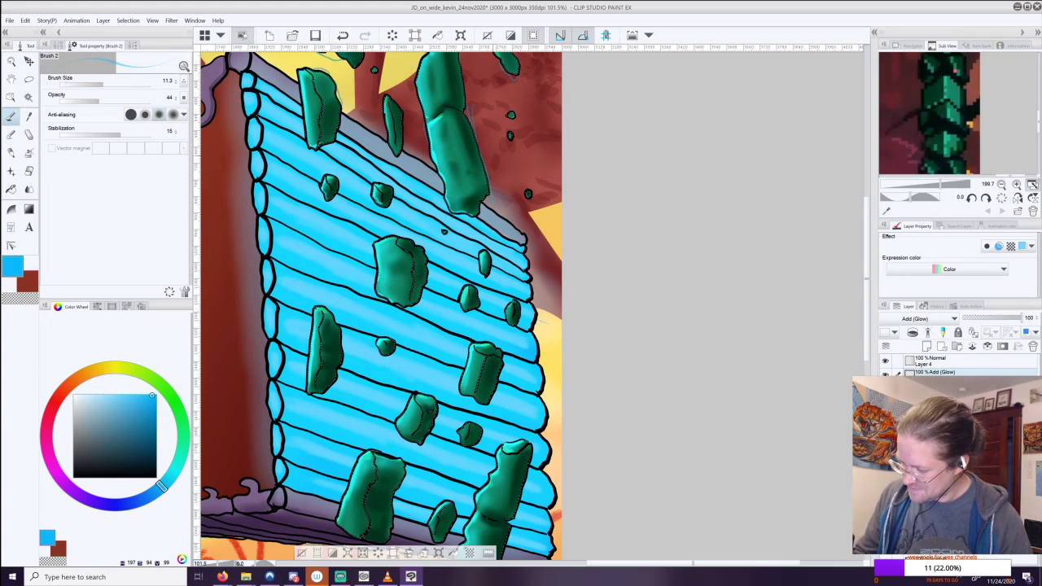
Paint brighter blue glow highlights on the underside of the large rock above the cube.
key("ctrl+minus")
key("ctrl+minus")
left_click_drag(472, 252, 448, 348)
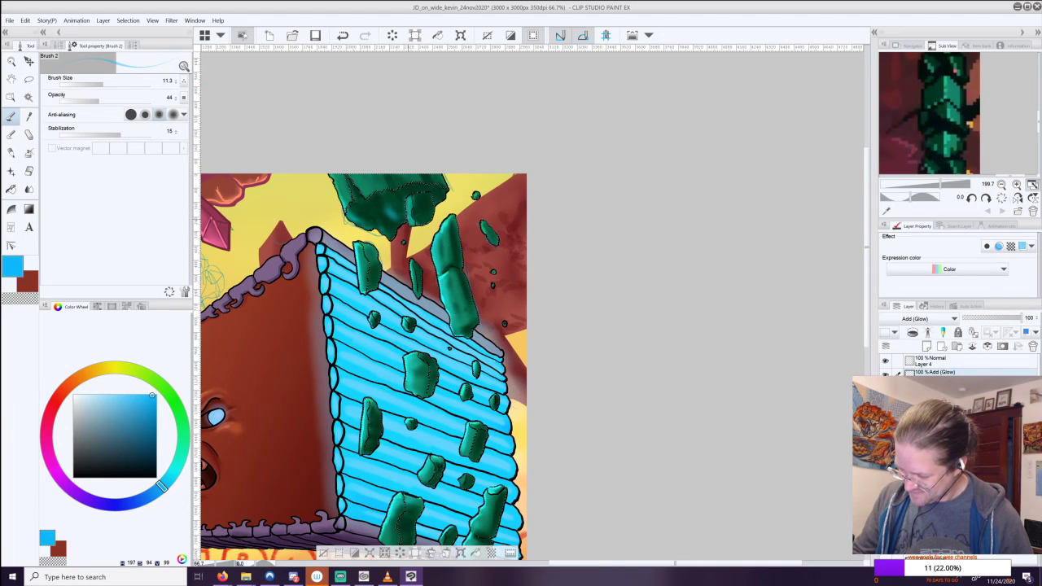
key("ctrl+z")
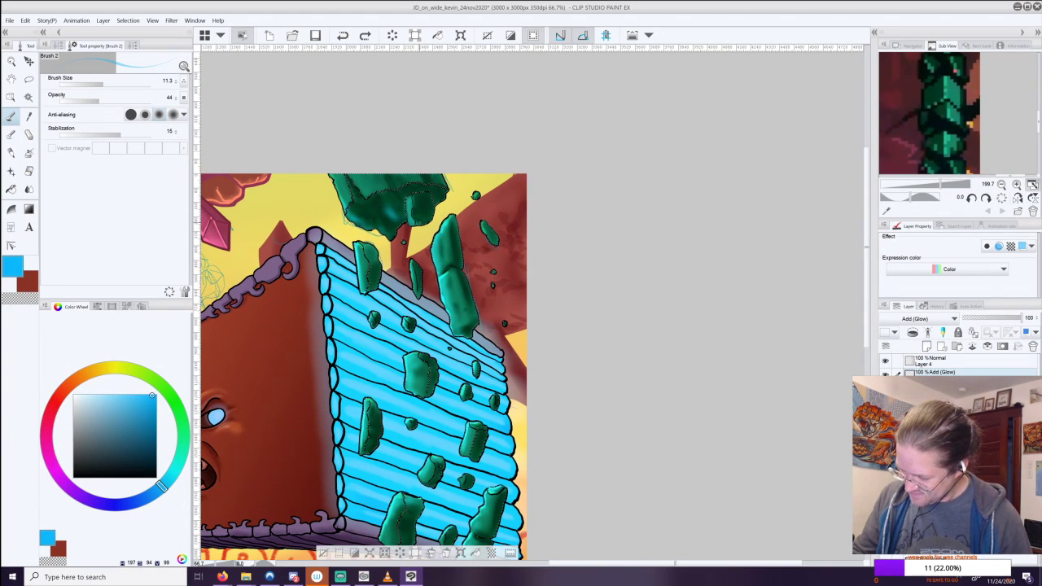
key("ctrl+y")
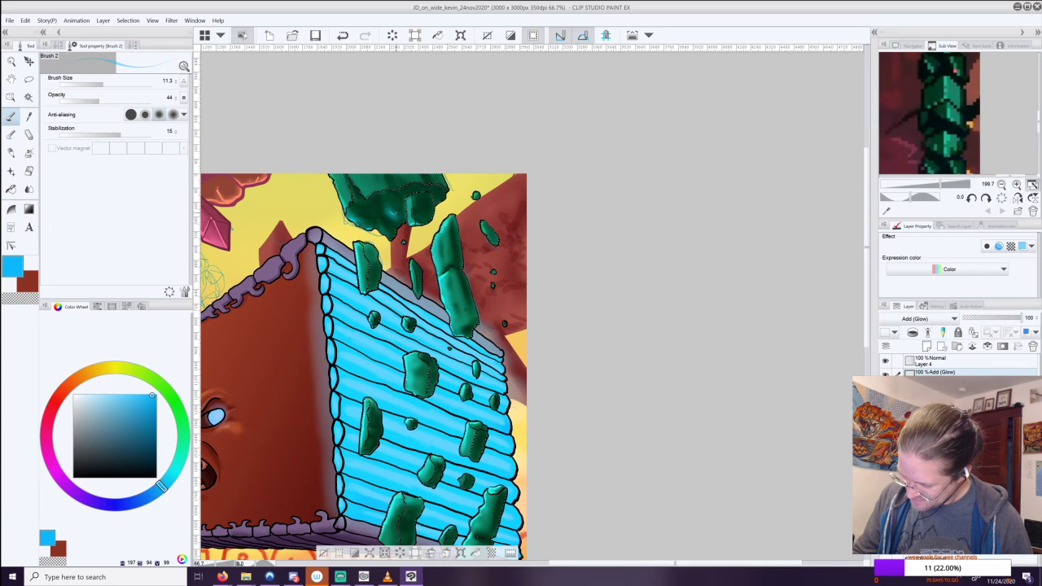
key("ctrl+z")
key("ctrl+y")
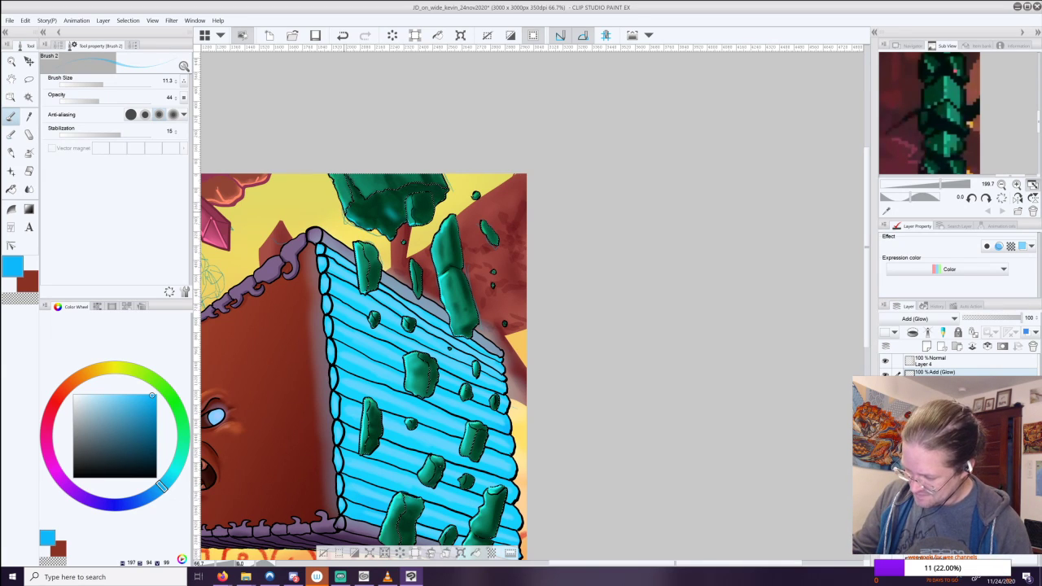
left_click_drag(518, 325, 597, 301)
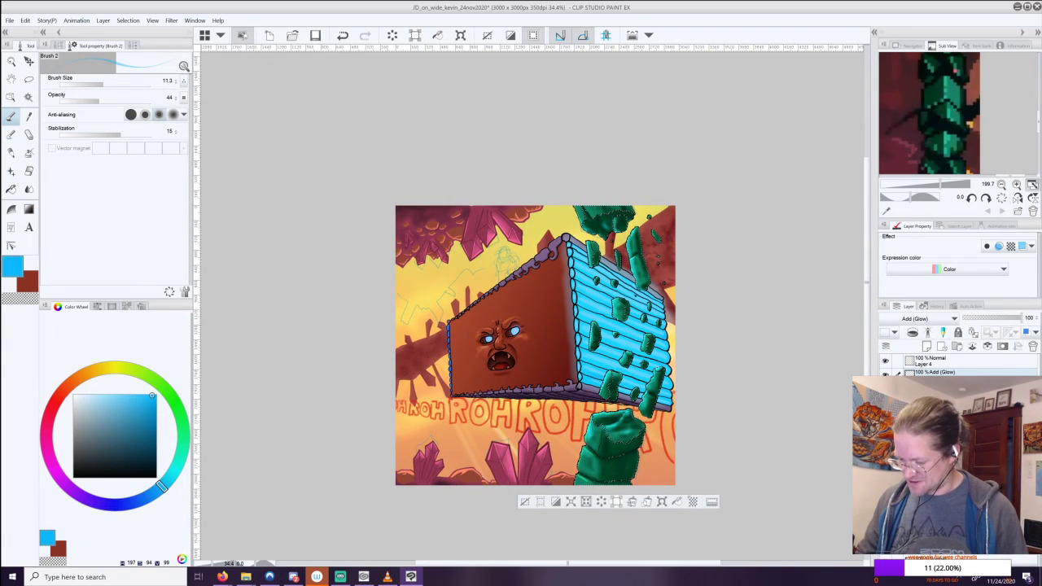
scroll(544, 254, "up", 5)
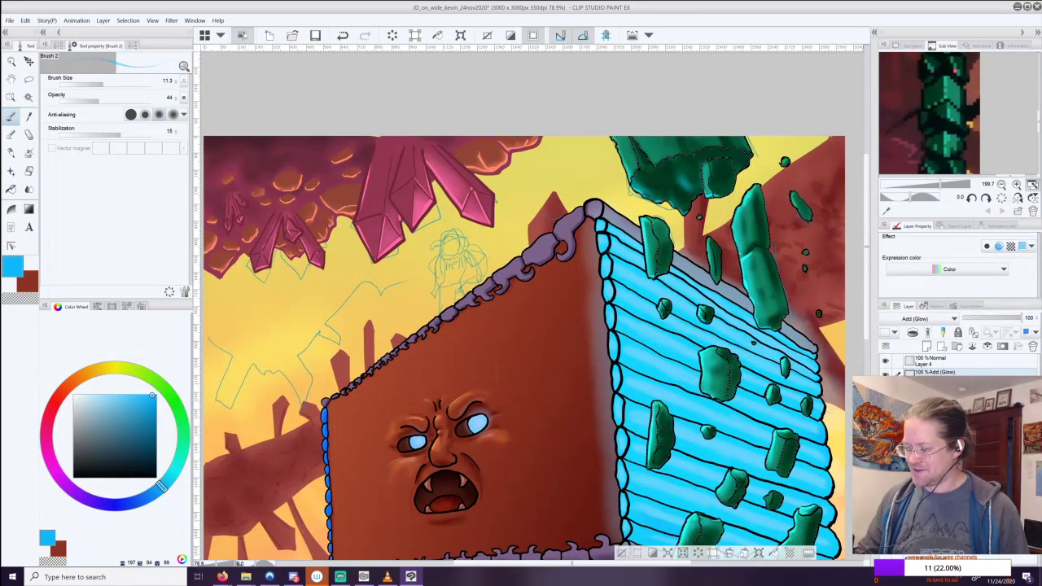
scroll(472, 198, "up", 3)
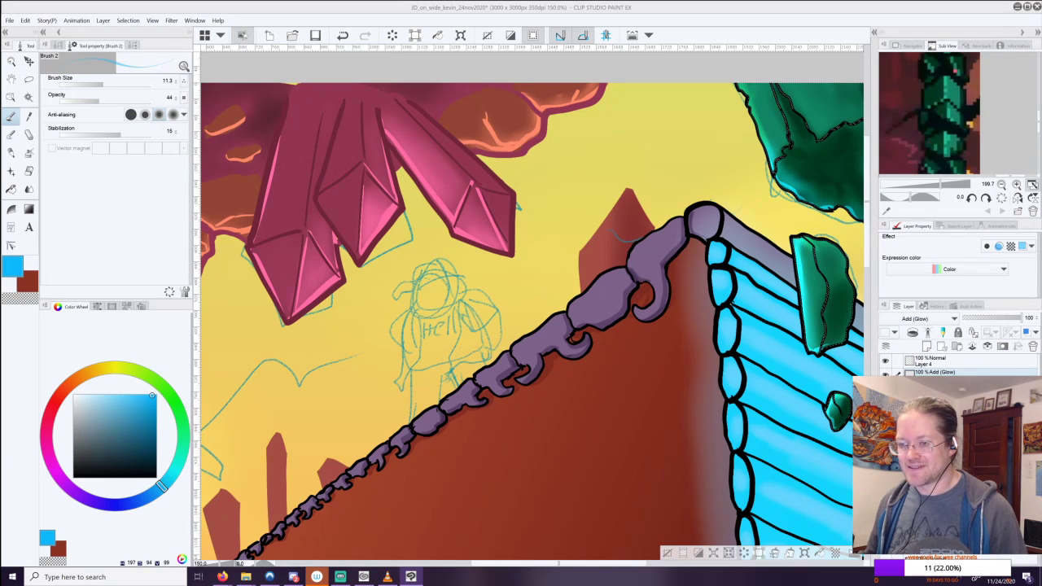
key("alt+Tab")
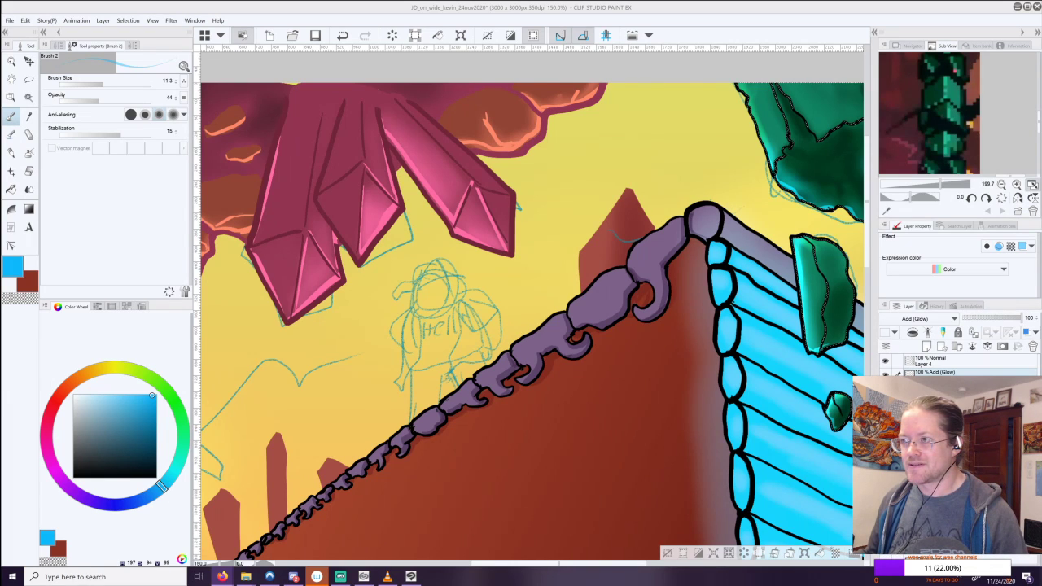
left_click(222, 576)
left_click_drag(212, 2, 464, 1)
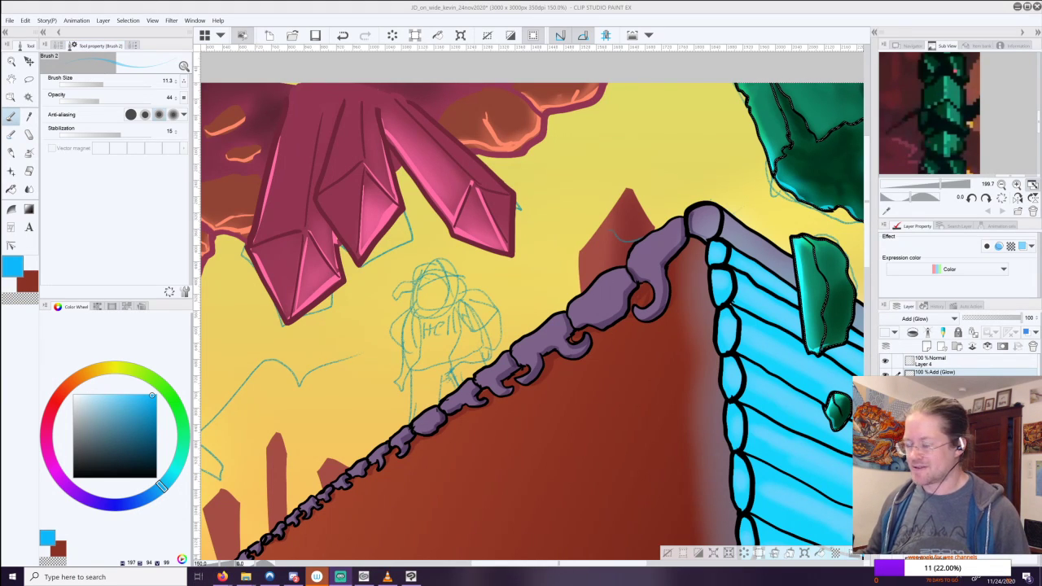
left_click(498, 8)
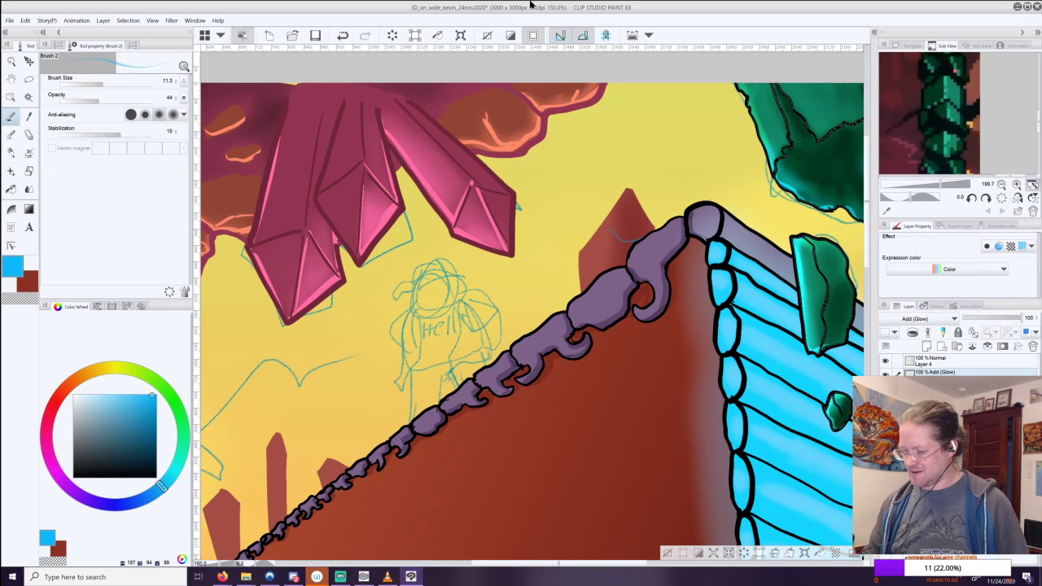
Set Brush 2 to black with size 10 and opacity 100.
left_click_drag(135, 432, 157, 480)
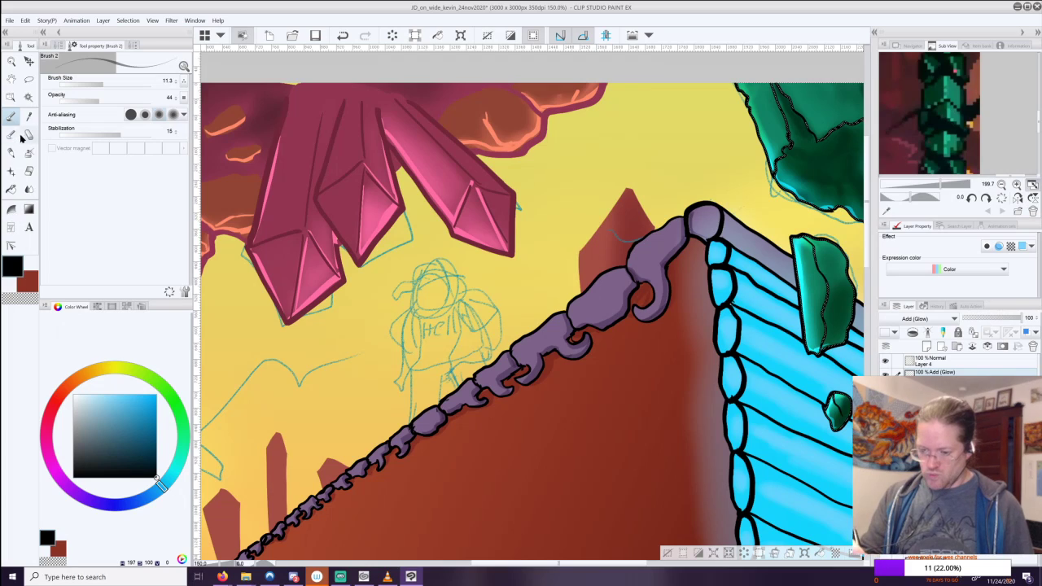
left_click_drag(104, 101, 160, 91)
left_click(104, 83)
left_click(176, 83)
left_click(177, 83)
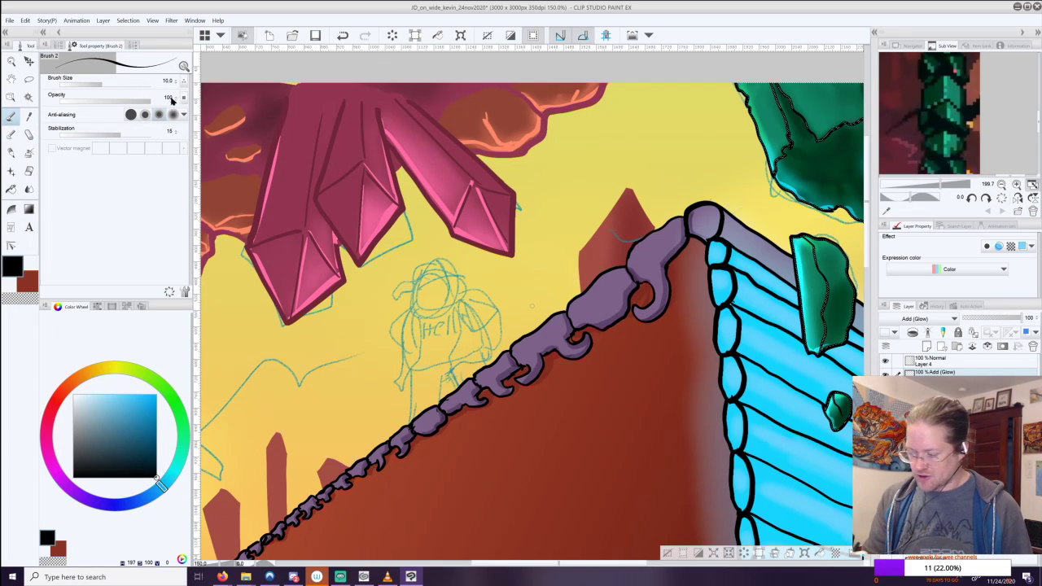
left_click(939, 366)
left_click_drag(742, 512, 643, 382)
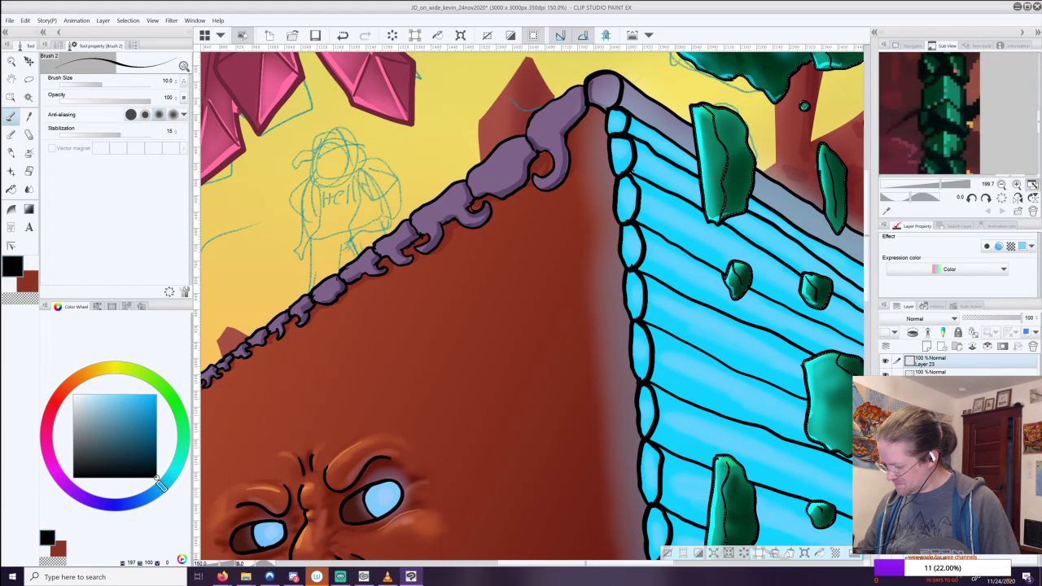
key("ctrl+z")
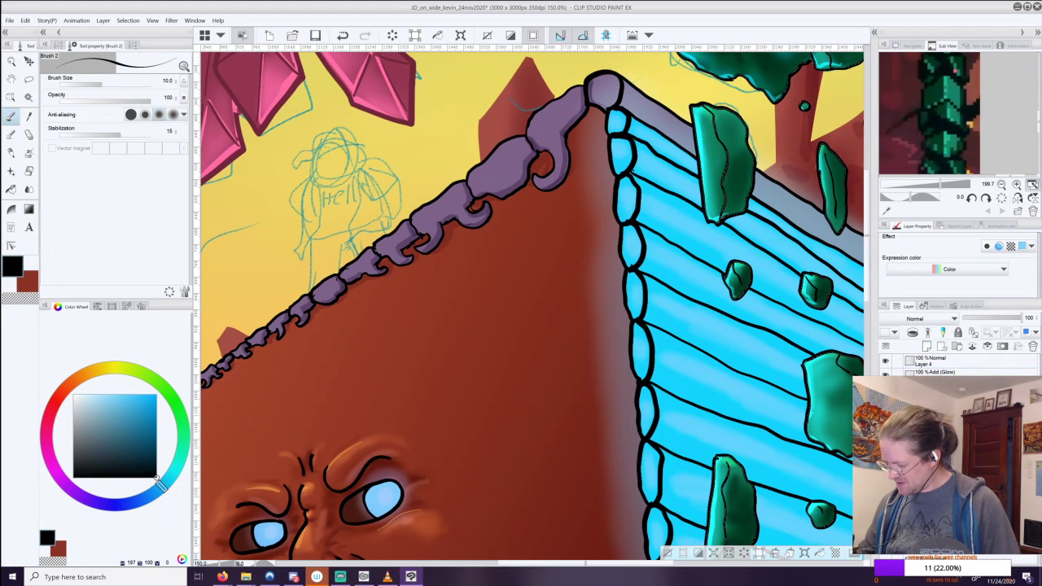
Bring the red-haired character into view in the reference image for the figure sketched on the cube's upper edge.
mouse_move(521, 306)
left_mouse_down()
mouse_move(645, 323)
mouse_move(696, 310)
left_mouse_up()
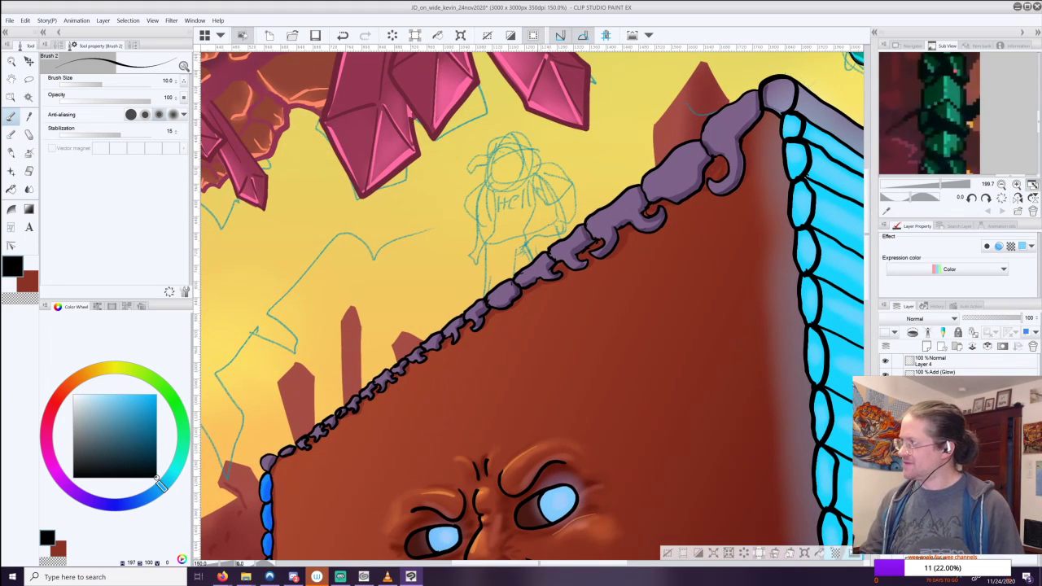
mouse_move(912, 81)
left_mouse_down()
mouse_move(918, 133)
mouse_move(1018, 167)
mouse_move(971, 110)
left_mouse_up()
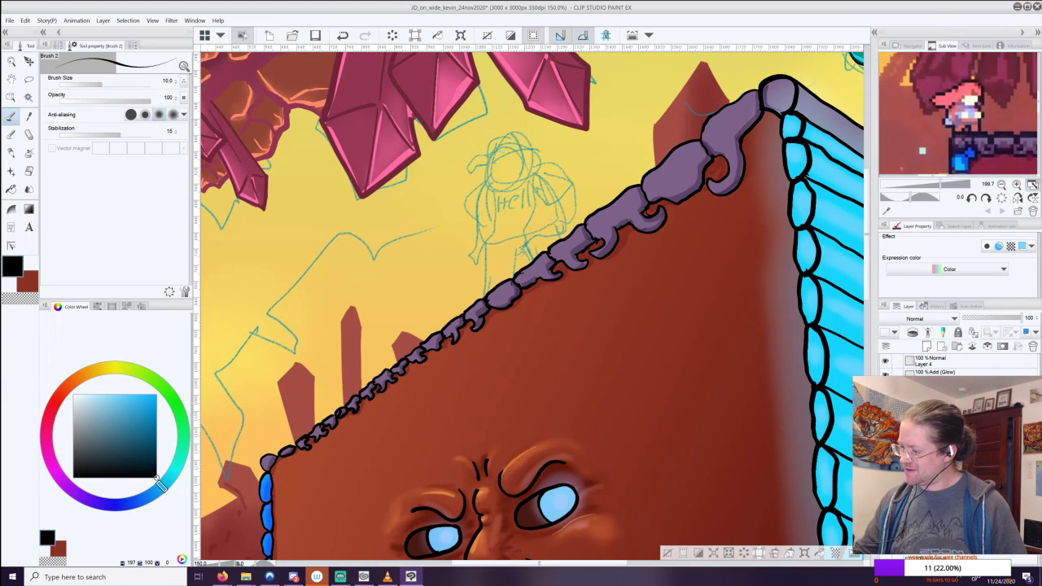
left_click_drag(970, 110, 951, 111)
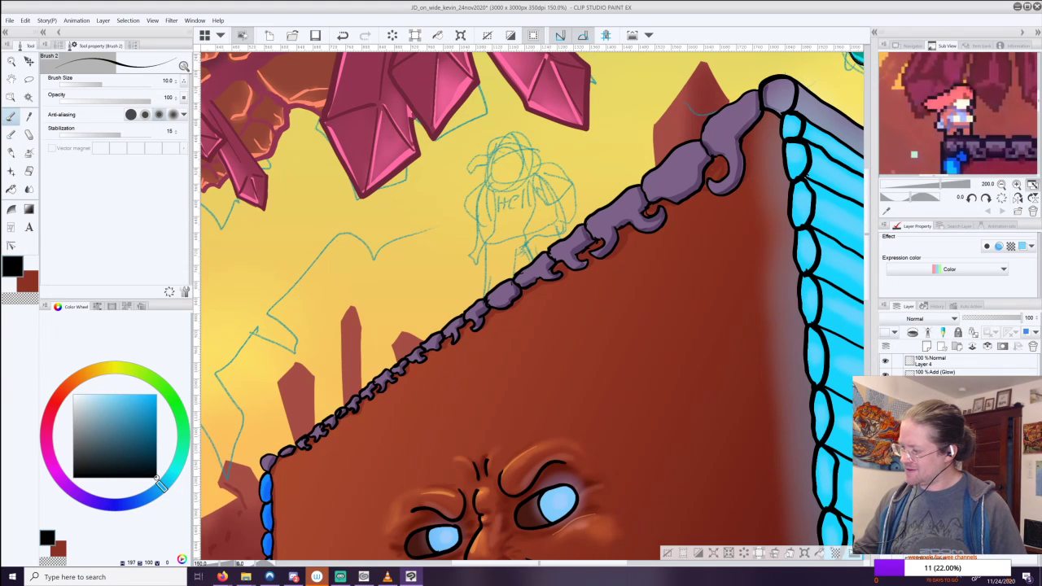
Enlarge the reference image of the red-haired character to 351 and clear the selection on the canvas.
left_click_drag(940, 185, 946, 185)
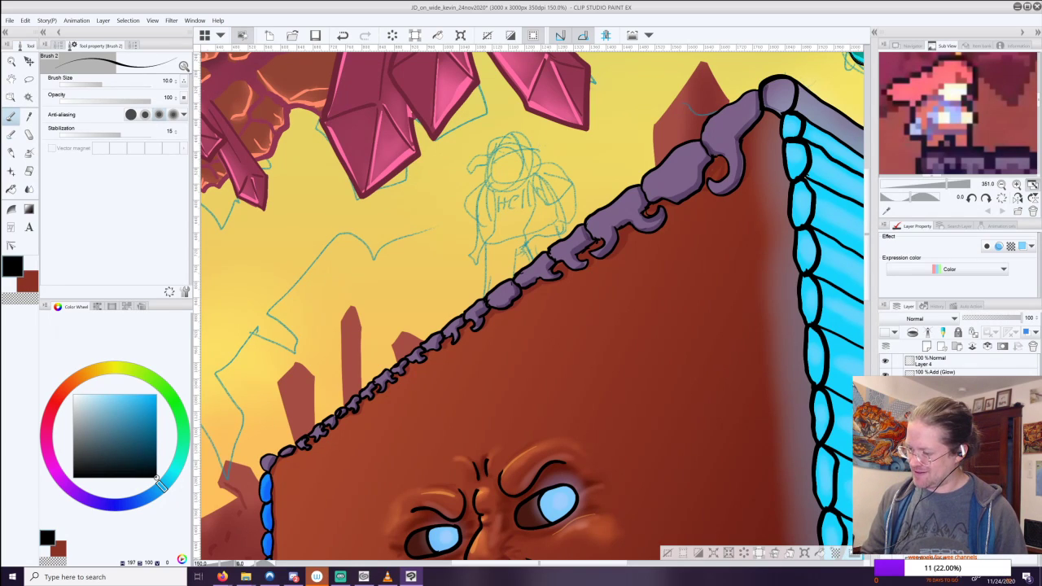
key("ctrl+z")
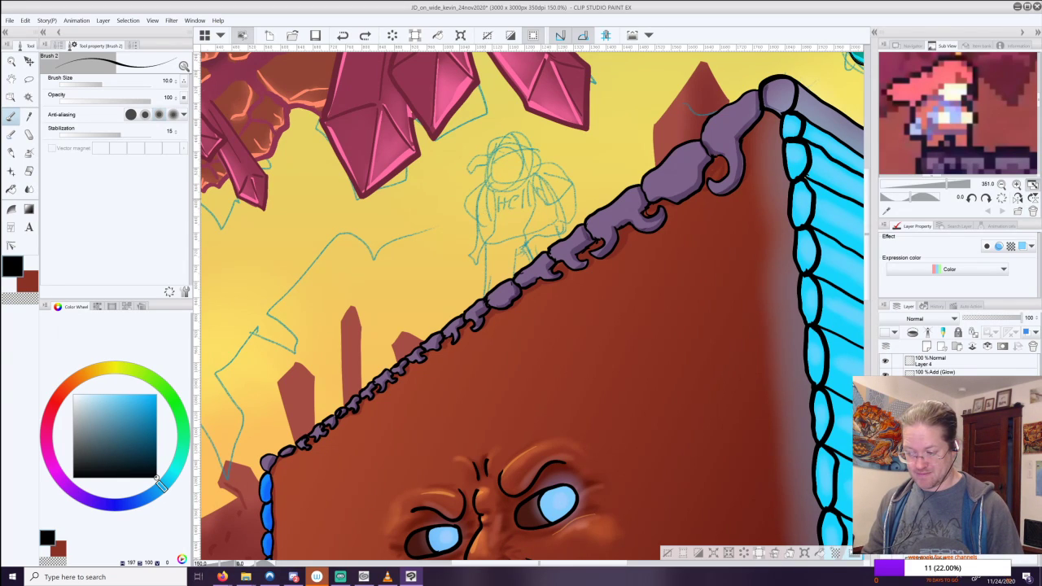
left_click(673, 551)
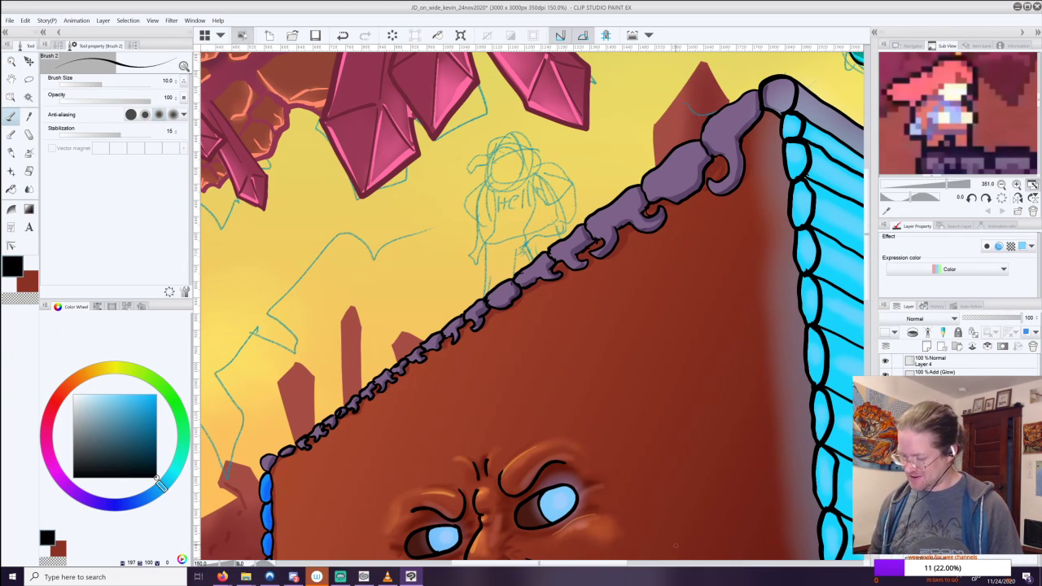
Draw a black arrow from beside the sketched figure's head diagonally up and away in the direction it faces.
mouse_move(574, 154)
left_mouse_down()
mouse_move(652, 91)
mouse_move(643, 91)
left_mouse_up()
key("ctrl+z")
mouse_move(559, 126)
left_mouse_down()
mouse_move(658, 55)
mouse_move(641, 57)
mouse_move(653, 68)
left_mouse_up()
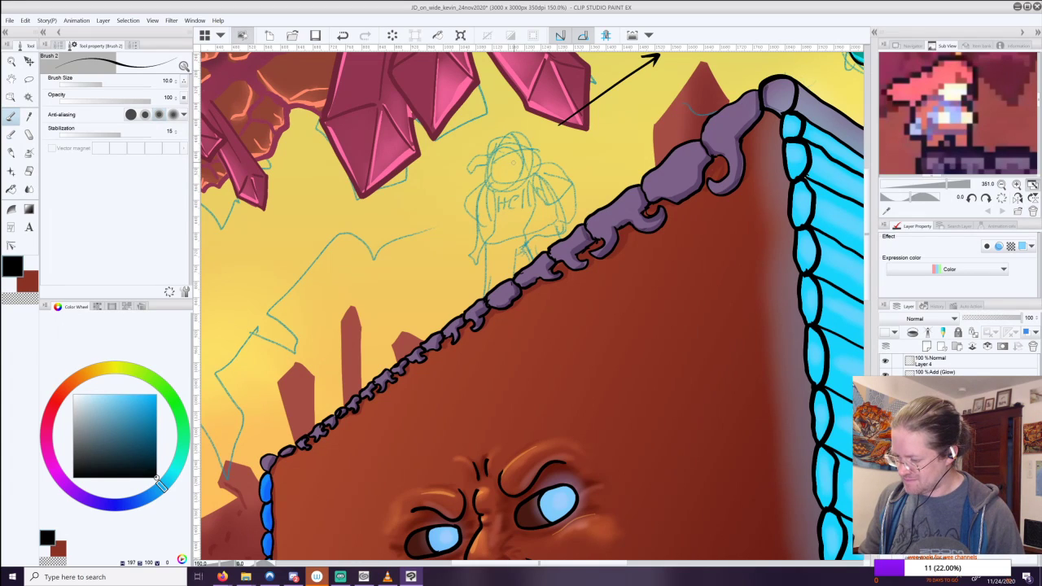
Ink the figure's nose and frowning mouth in black, redrawing the strokes until the profile fits the sketch.
left_click_drag(516, 163, 529, 161)
key("ctrl+z")
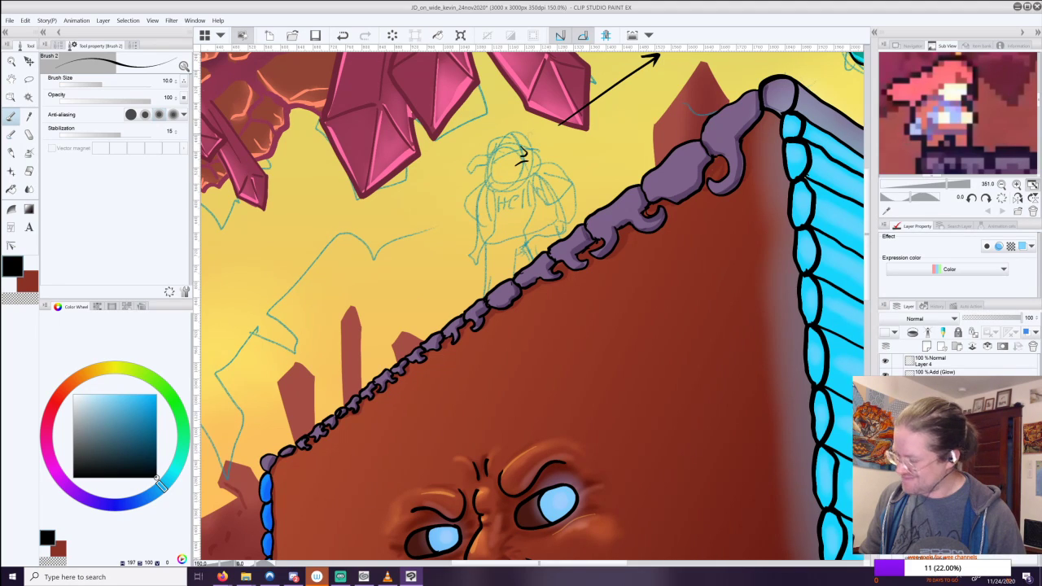
key("ctrl+z")
left_click_drag(516, 146, 522, 156)
key("ctrl+z")
key("ctrl+z")
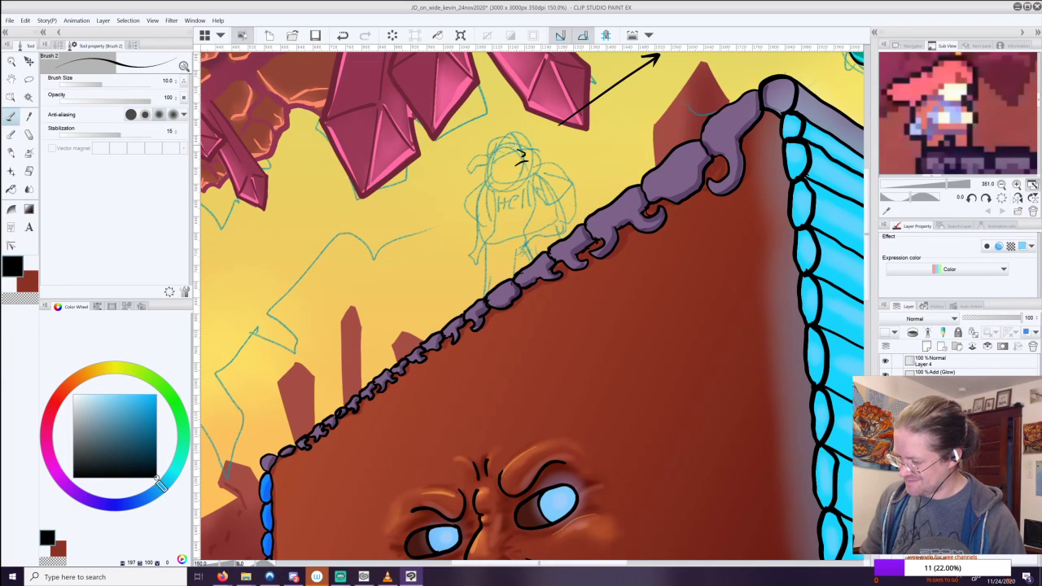
key("ctrl+z")
Ink the figure's two narrowed eyes and brows above the nose.
mouse_move(514, 148)
left_mouse_down()
mouse_move(501, 148)
mouse_move(526, 143)
left_mouse_up()
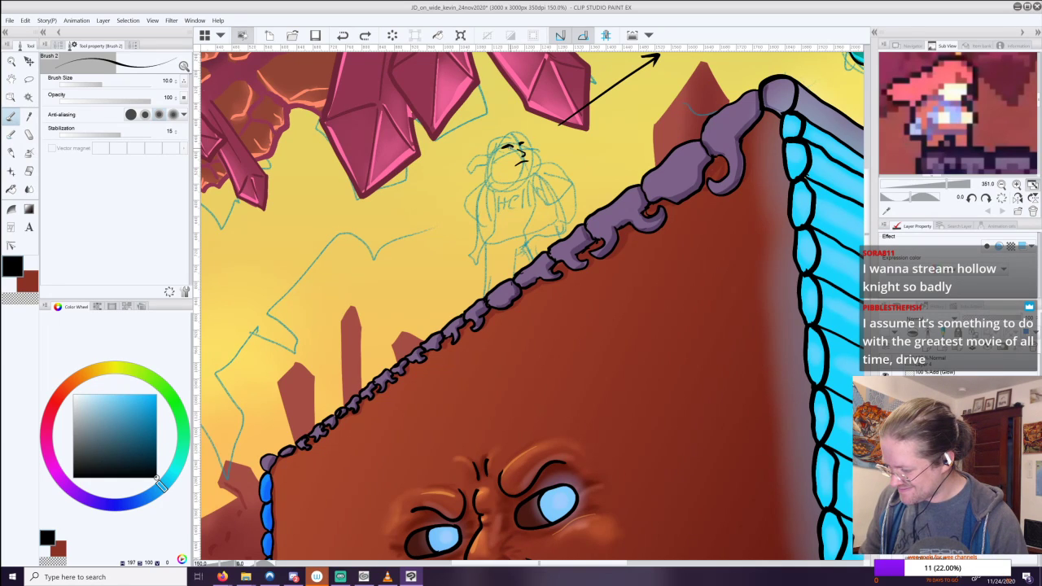
key("ctrl+z")
left_click_drag(519, 146, 526, 144)
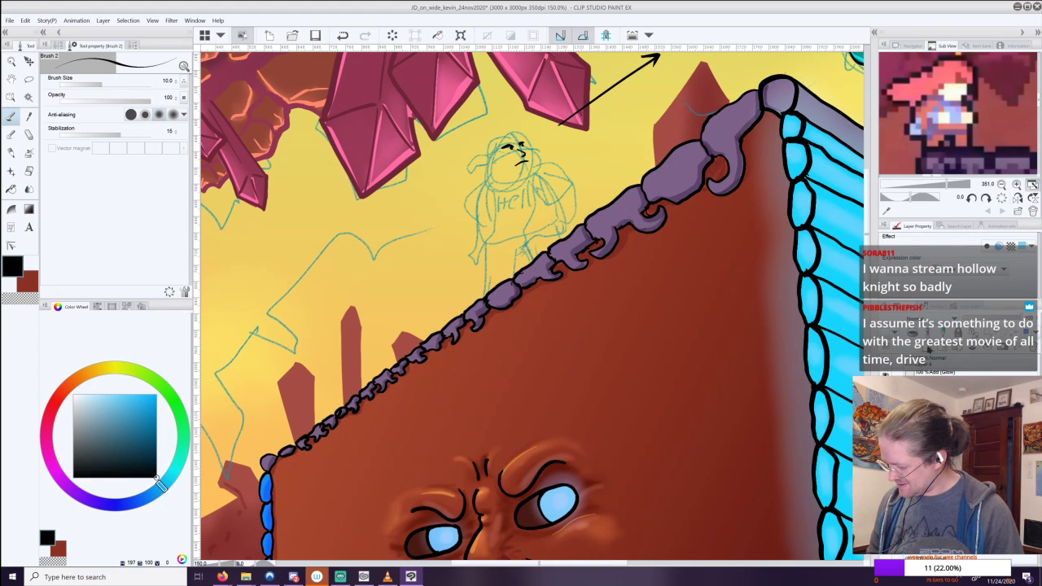
Set the size of Brush 2 to 6 for finer line work on the face.
left_click(177, 83)
left_click(177, 83)
left_click(178, 83)
left_click(178, 83)
left_click(178, 84)
left_click(178, 83)
left_click_drag(179, 84, 180, 82)
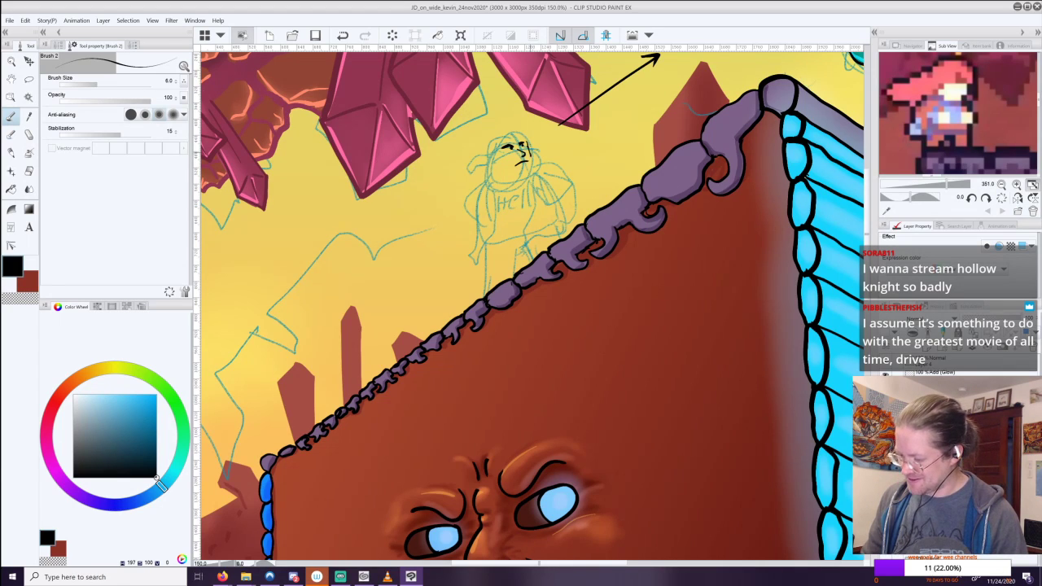
Ink the figure's face outline and hairline, comparing the latest strokes with and without them.
key("ctrl+z")
key("ctrl+y")
key("ctrl+z")
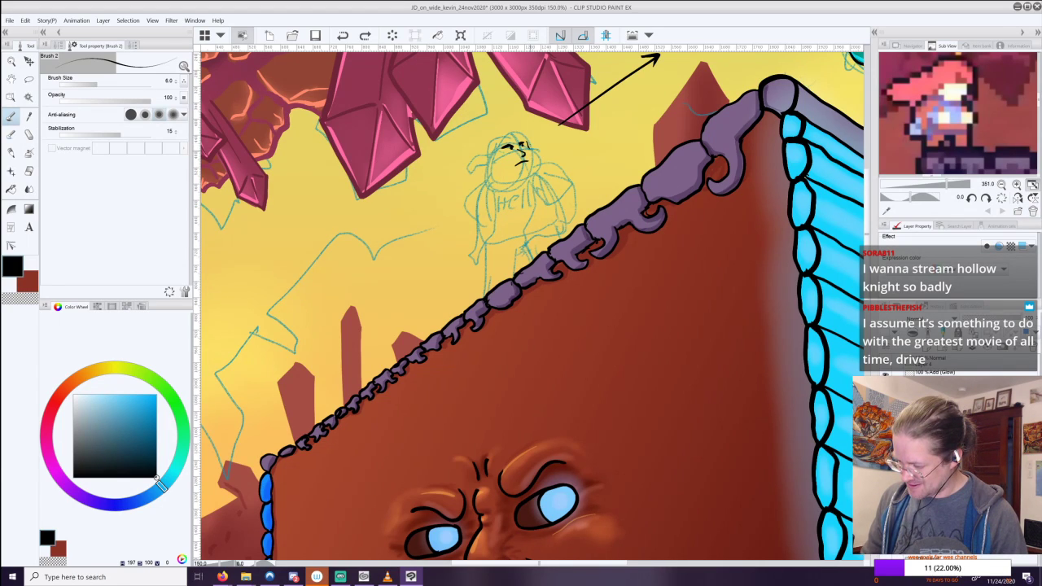
key("ctrl+y")
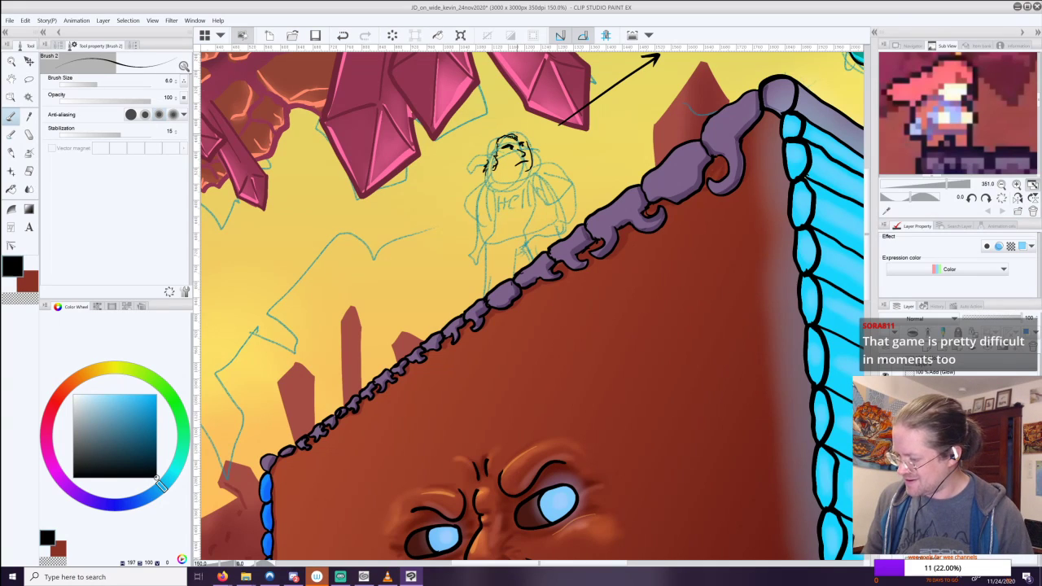
key("ctrl+z")
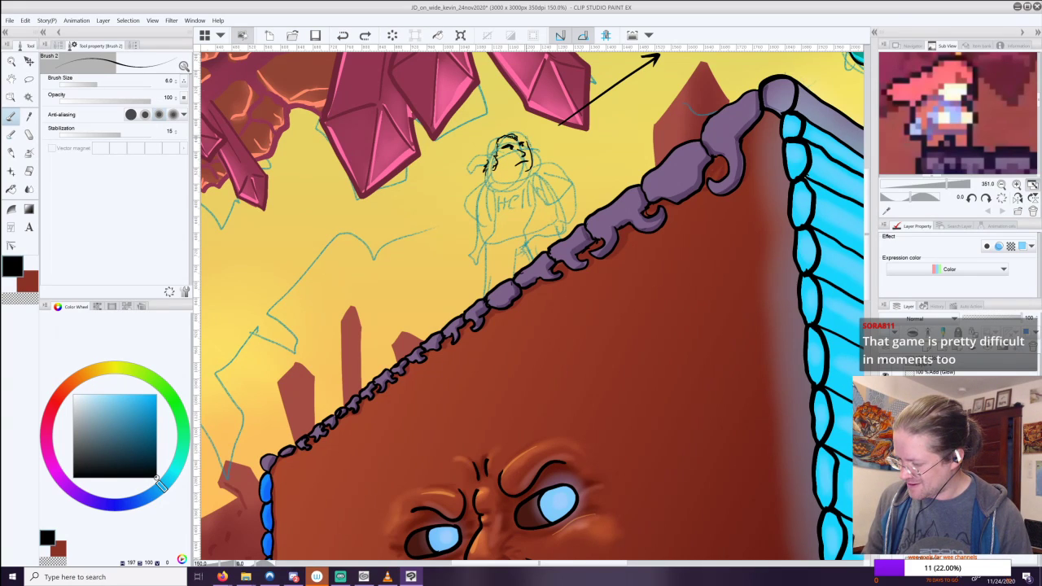
key("ctrl+y")
key("ctrl+z")
key("ctrl+y")
key("ctrl+z")
key("ctrl+y")
key("ctrl+z")
key("ctrl+y")
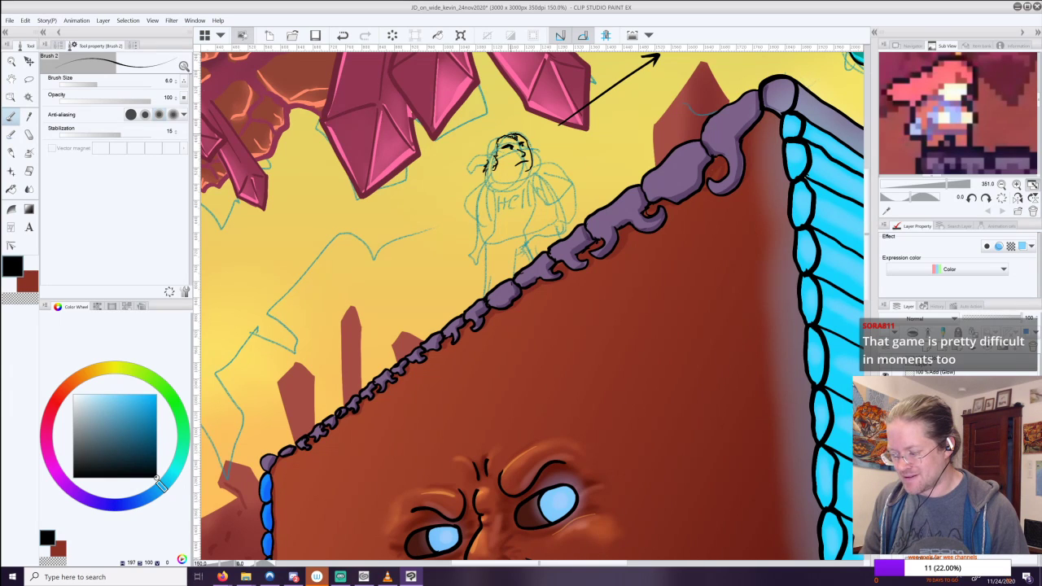
Ink the outer contour of the figure's hair over the crown and down the back of the head.
left_click_drag(521, 181, 538, 317)
scroll(538, 313, "up", 5)
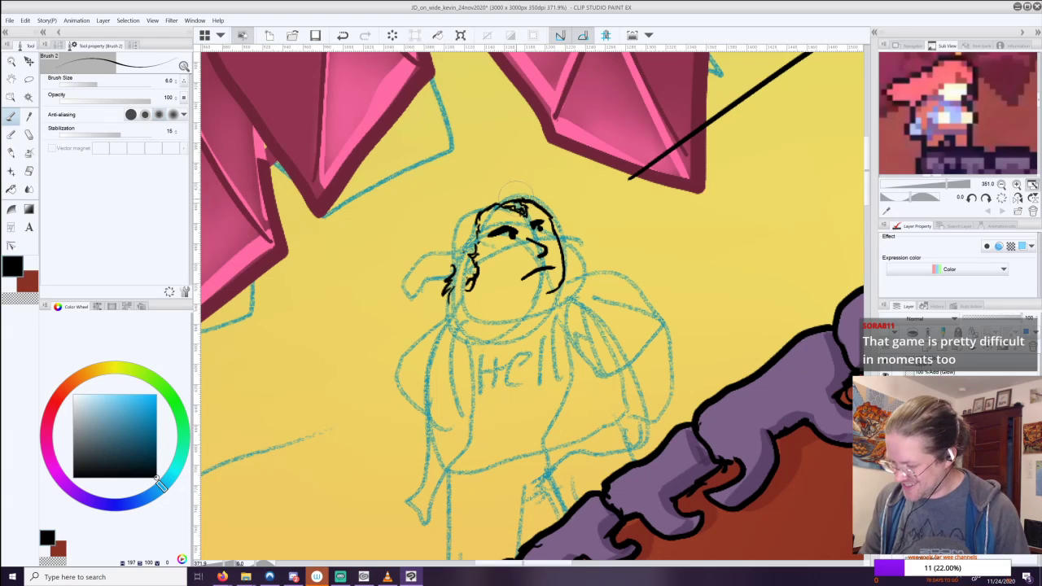
mouse_move(487, 210)
left_mouse_down()
mouse_move(531, 205)
mouse_move(529, 193)
mouse_move(495, 192)
mouse_move(453, 218)
mouse_move(433, 250)
mouse_move(442, 281)
left_mouse_up()
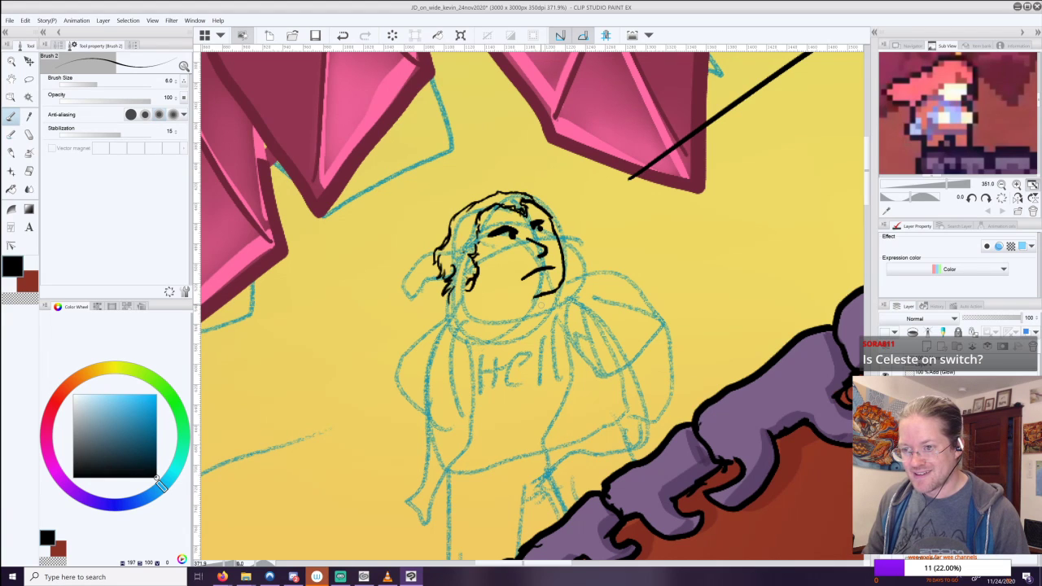
Ink the curved chin line and the lower strands of hair at the figure's nape.
scroll(539, 304, "down", 3)
left_click_drag(592, 298, 486, 242)
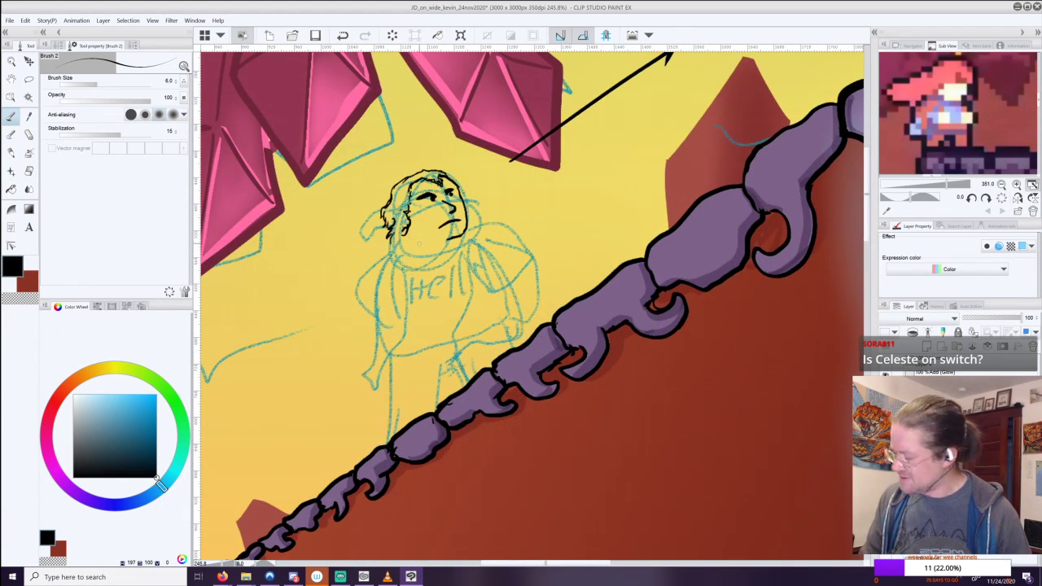
mouse_move(404, 230)
left_mouse_down()
mouse_move(385, 252)
mouse_move(427, 243)
mouse_move(417, 237)
left_mouse_up()
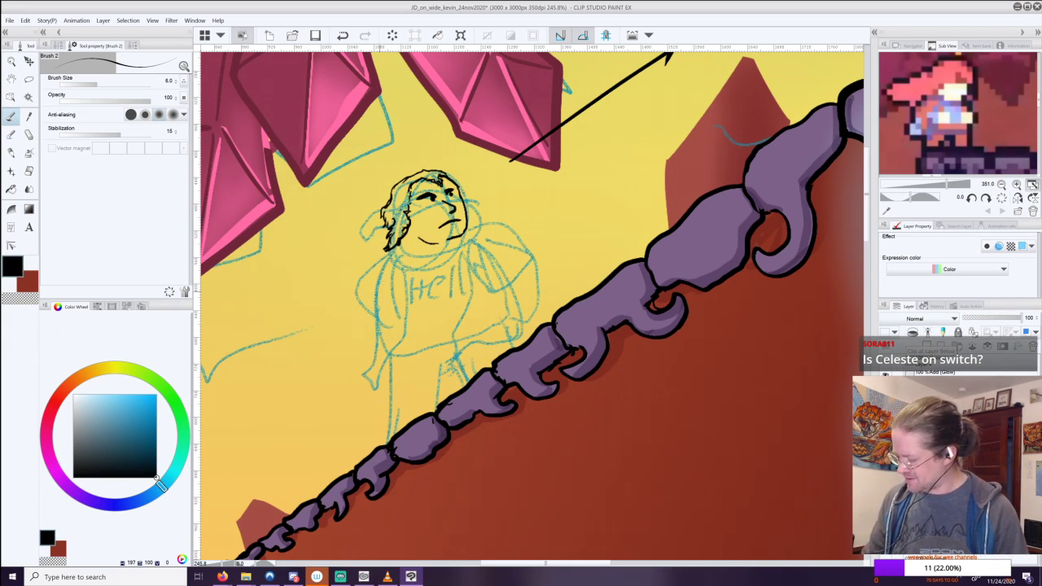
Toggle the head-outline layer's visibility to check its strokes, and extend the layer selection to that layer.
left_click(886, 399)
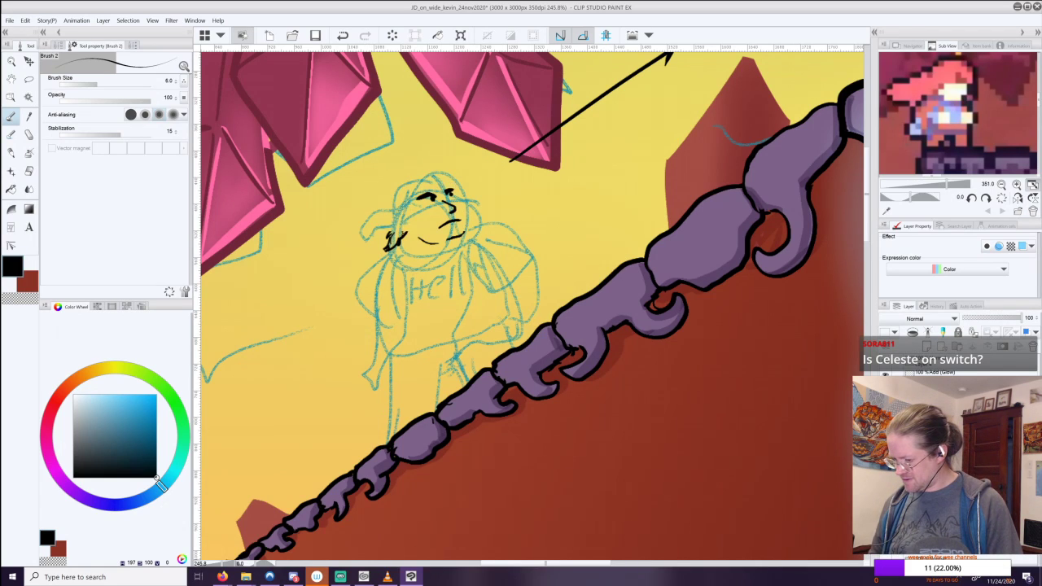
left_click(886, 399)
left_click(936, 399, "shift")
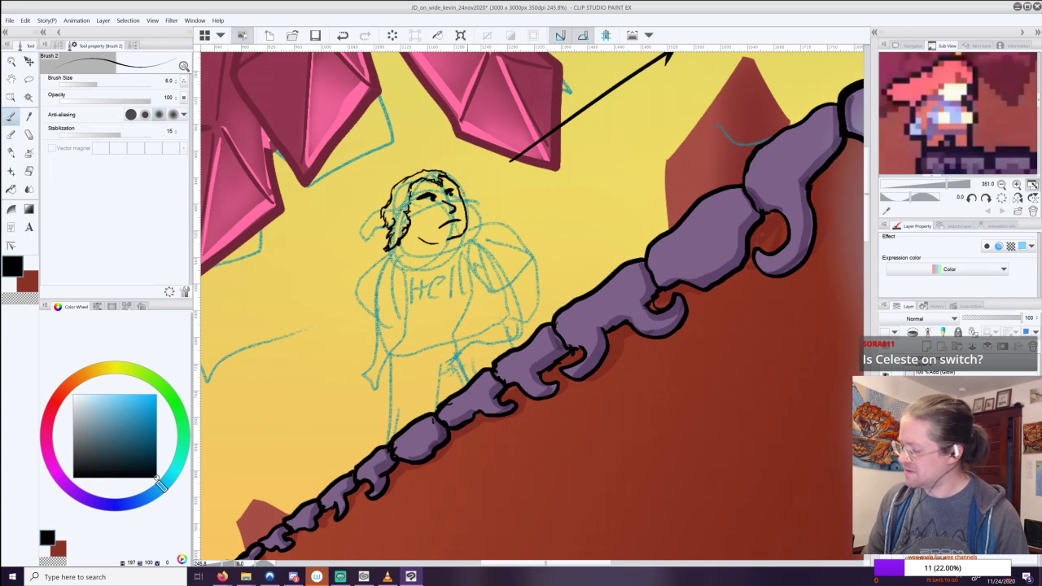
Ink short beard stubble strokes along the figure's jaw and chin, comparing the last strokes with and without them.
mouse_move(431, 236)
left_mouse_down()
mouse_move(441, 241)
mouse_move(416, 231)
mouse_move(439, 242)
mouse_move(464, 235)
left_mouse_up()
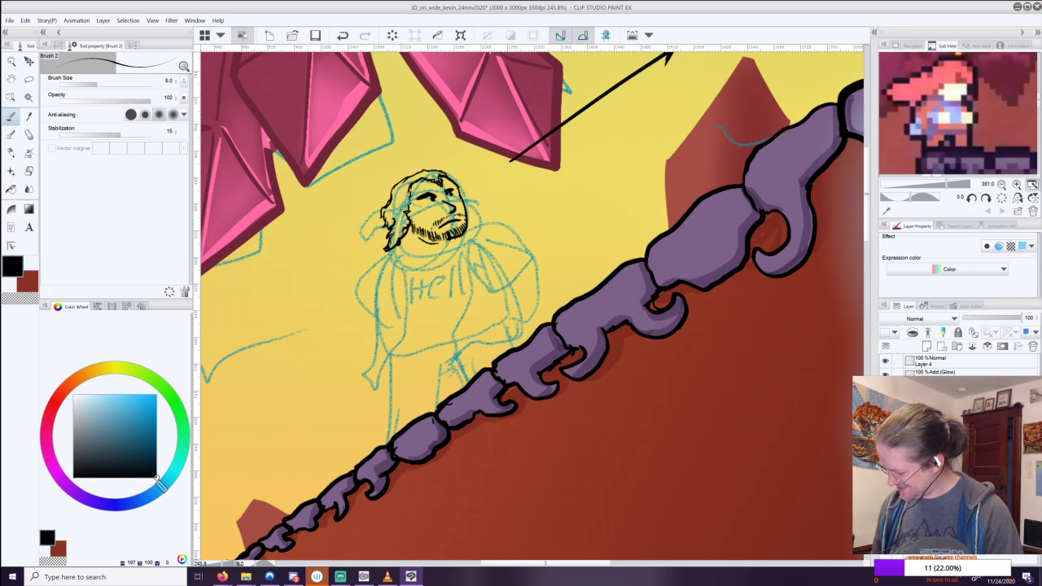
key("ctrl+z")
key("ctrl+z")
key("ctrl+y")
key("ctrl+y")
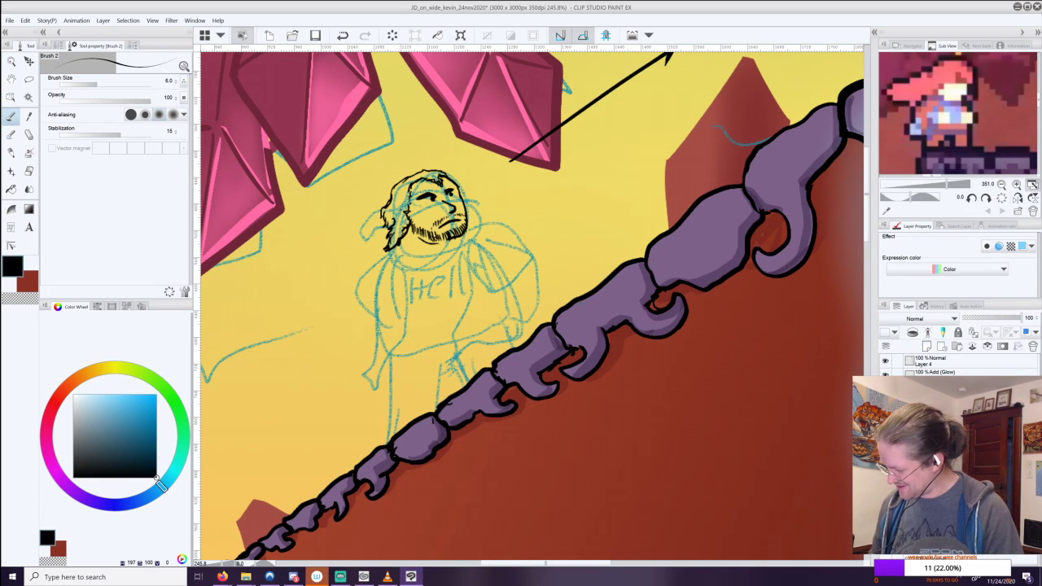
Remove the black arrow beside the figure's head.
left_click(1033, 346)
left_click(532, 217)
key("ctrl+z")
key("ctrl+minus")
left_click_drag(533, 306, 457, 361)
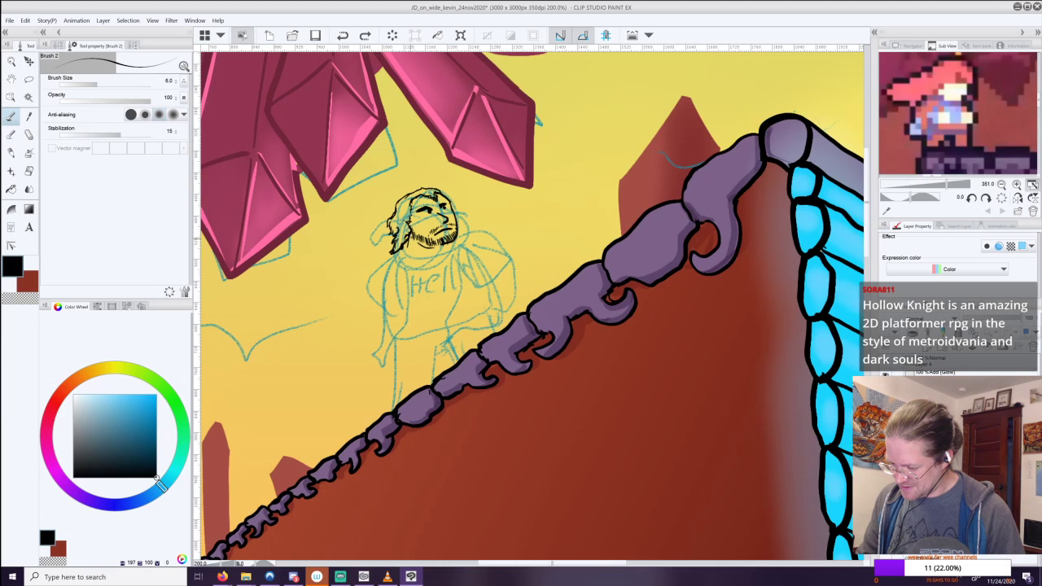
Ink the figure's neck lines below the hair and beard, and a short collar edge under the chin.
key("ctrl+z")
left_click_drag(411, 237, 404, 256)
key("ctrl+z")
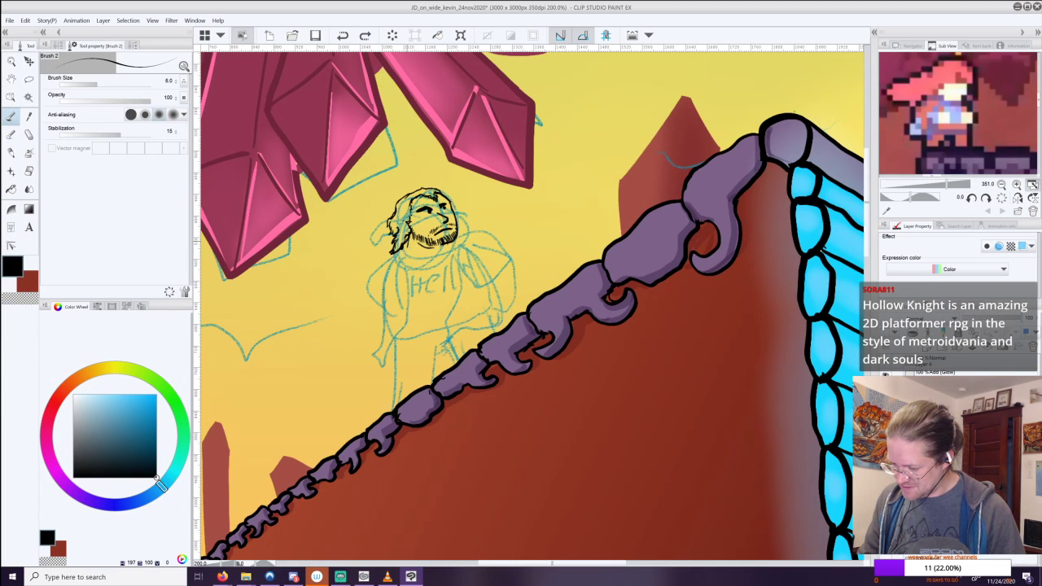
left_click_drag(409, 242, 406, 254)
key("ctrl+z")
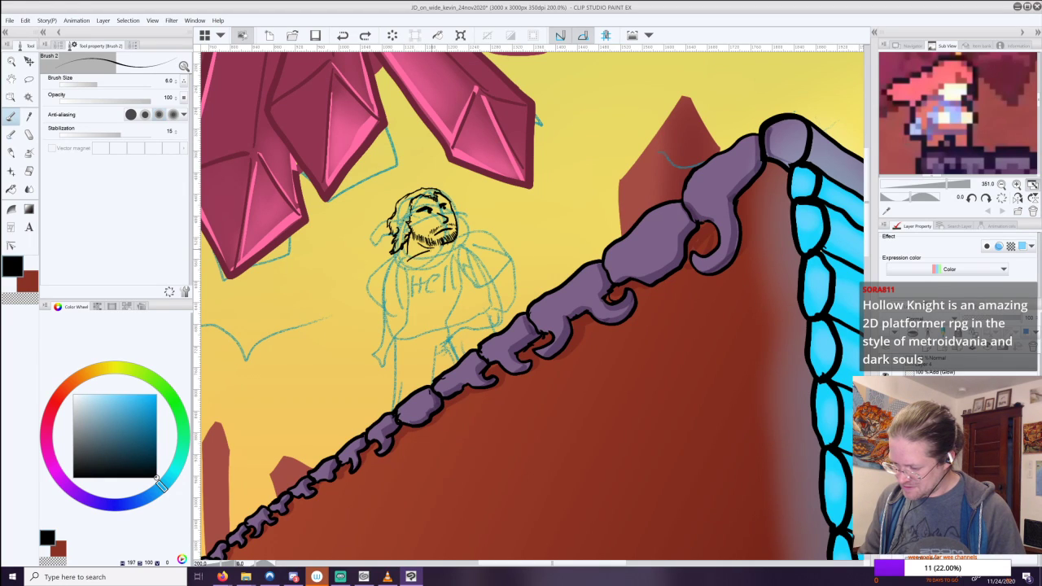
key("ctrl+y")
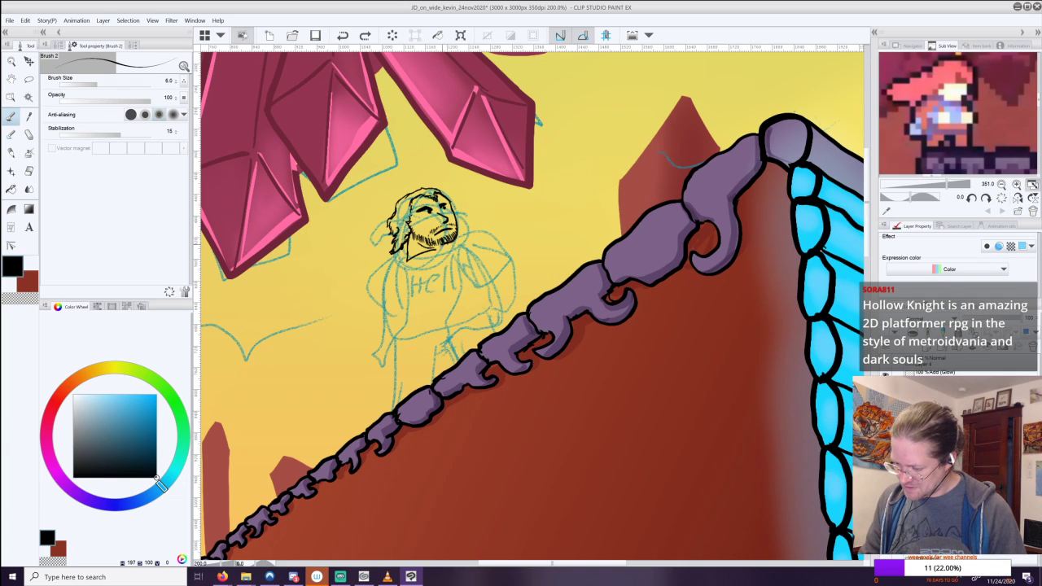
left_click_drag(443, 244, 435, 250)
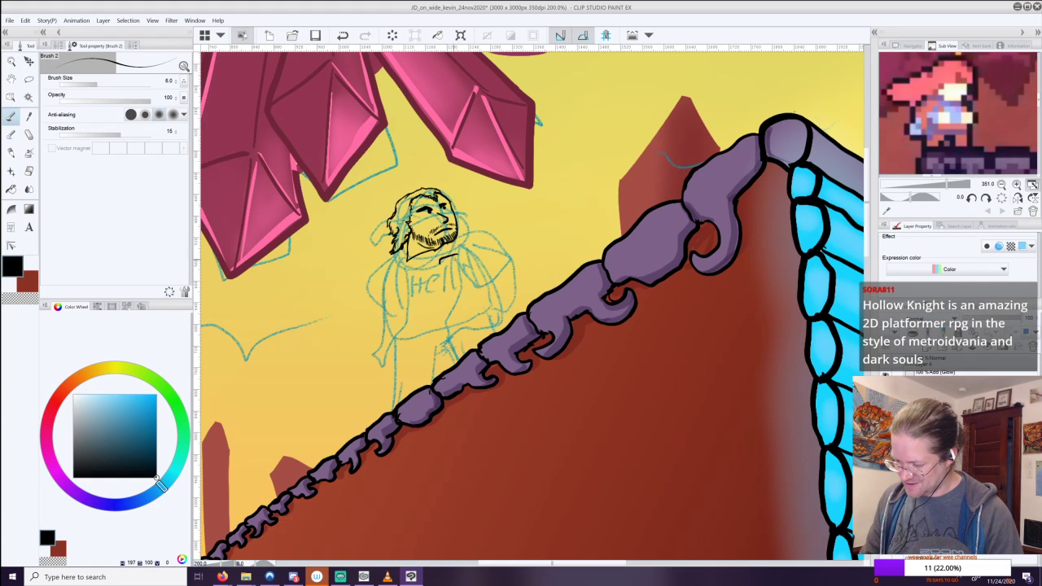
Ink the finger lines of both clenched fists in black over the blue sketch of the standing man's chest.
left_click_drag(441, 262, 456, 257)
left_click_drag(436, 265, 454, 272)
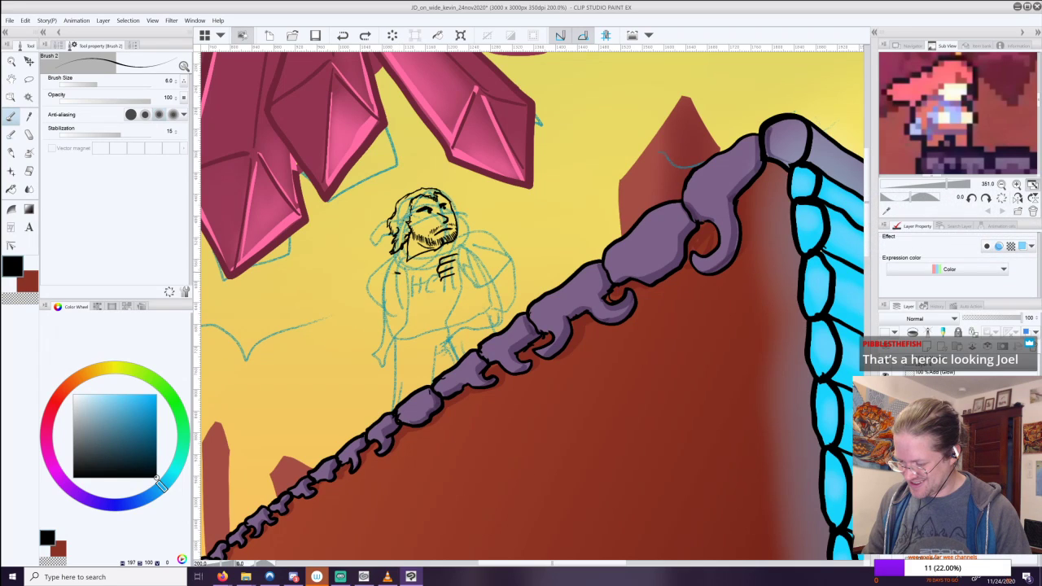
left_click_drag(386, 274, 399, 272)
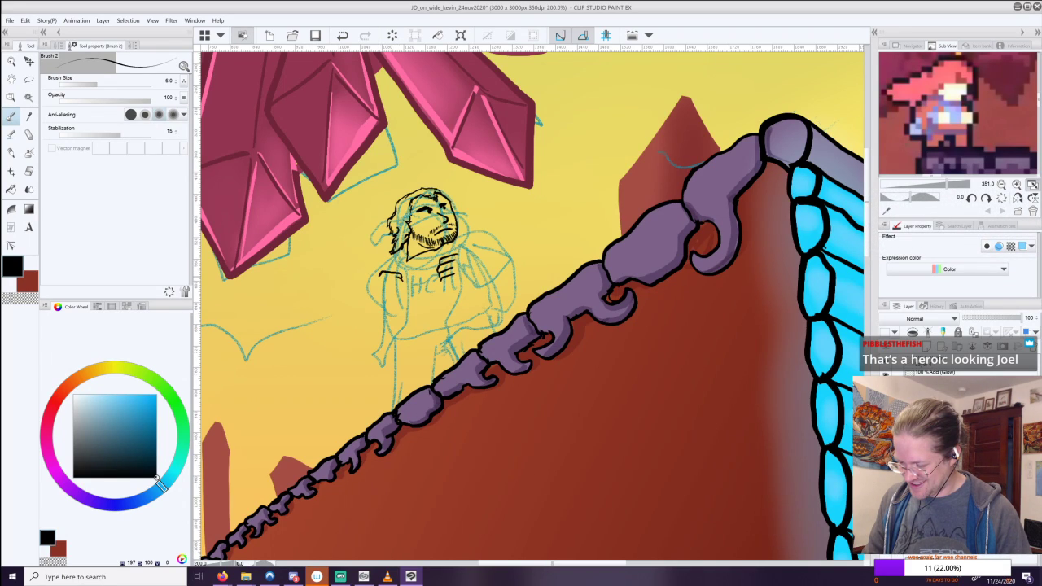
left_click_drag(381, 276, 400, 279)
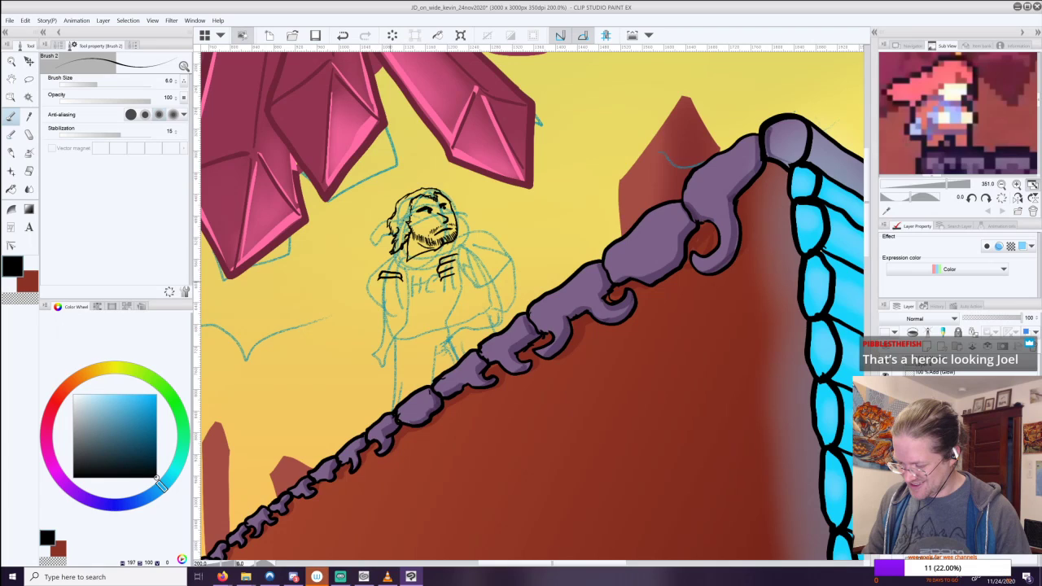
key("ctrl+z")
key("ctrl+y")
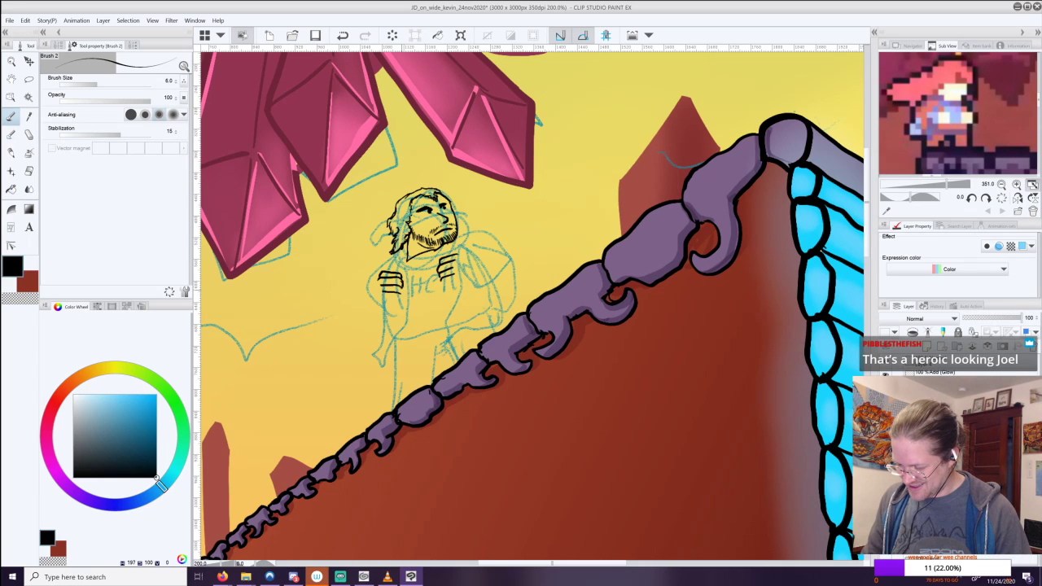
key("ctrl+z")
key("ctrl+y")
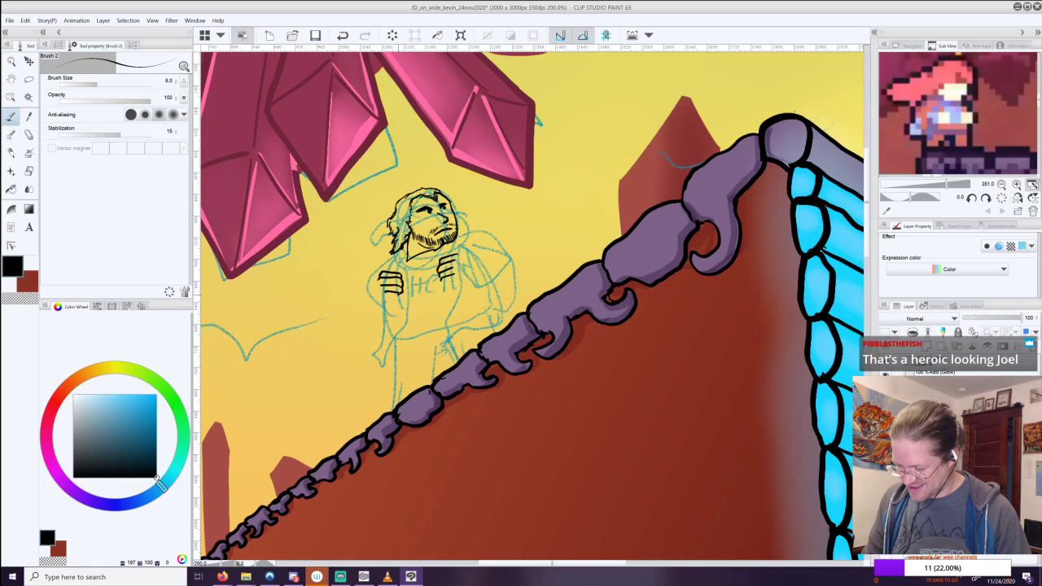
Finish the left-hand fist with its lowest finger and rounded knuckles, and outline the edge of the other fist.
key("ctrl+z")
left_click_drag(402, 296, 385, 296)
left_click_drag(404, 275, 406, 285)
left_click_drag(405, 285, 405, 291)
left_click_drag(436, 261, 436, 276)
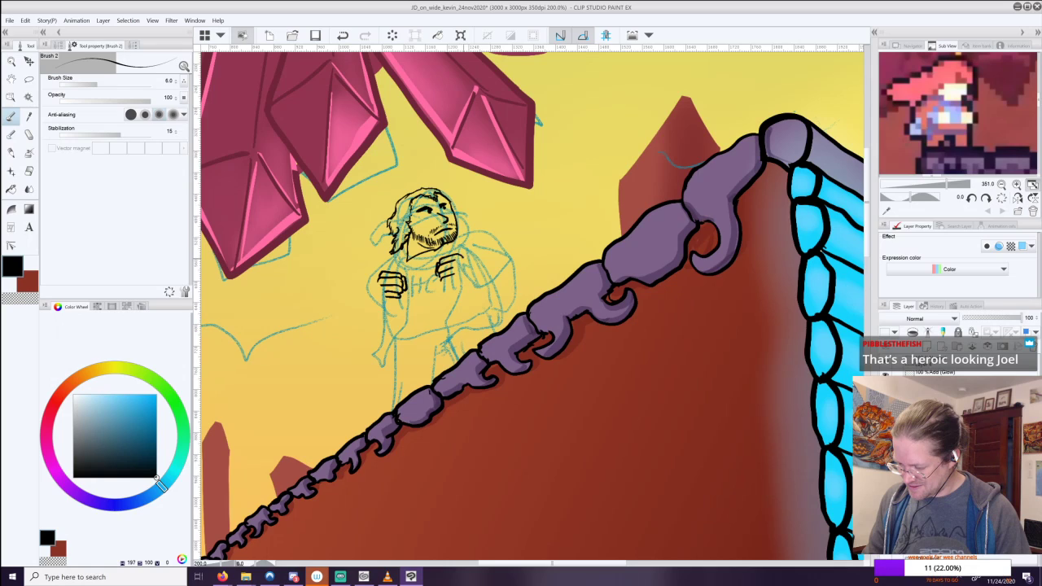
Ink the right-hand wrist and forearm from the fist out to the bent elbow, including the sleeve opening.
left_click_drag(470, 264, 464, 287)
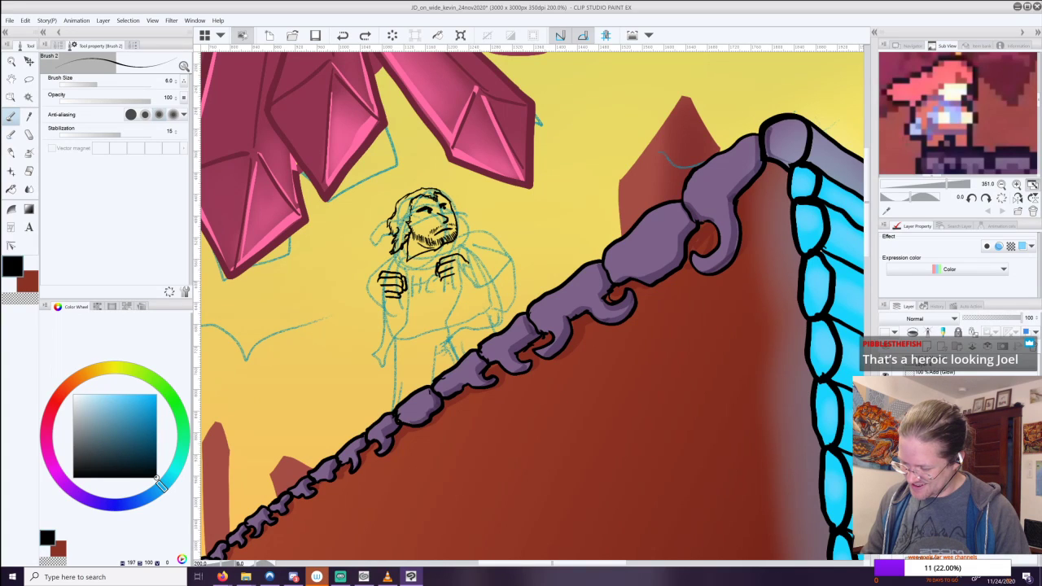
left_click_drag(447, 283, 455, 280)
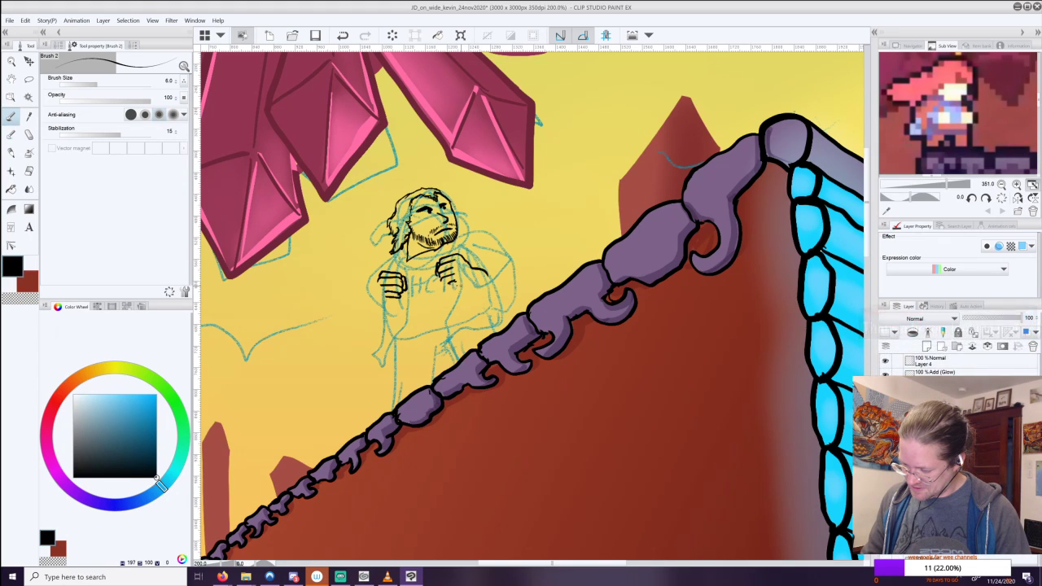
left_click_drag(464, 290, 487, 297)
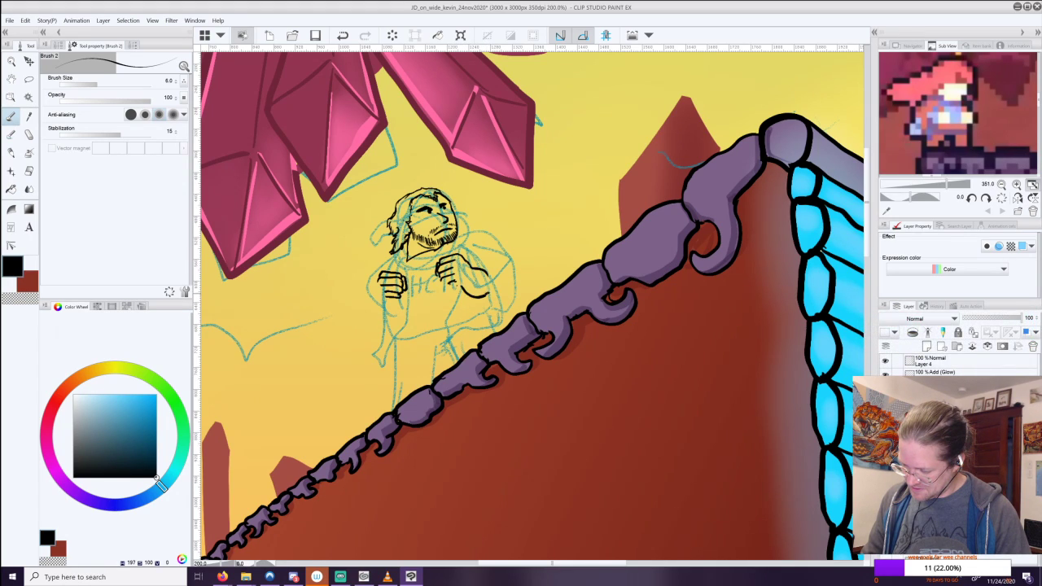
left_click_drag(488, 294, 493, 286)
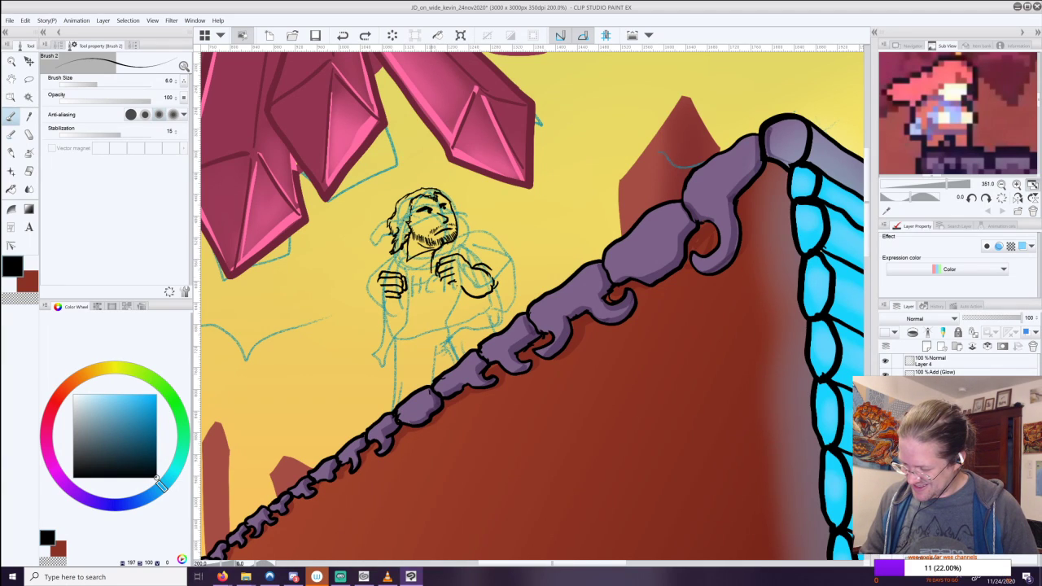
Ink the jacket's right-hand front edge and flaring hem below the fist, and the sleeve curve over the shoulder.
mouse_move(432, 272)
left_mouse_down()
mouse_move(434, 300)
mouse_move(409, 342)
left_mouse_up()
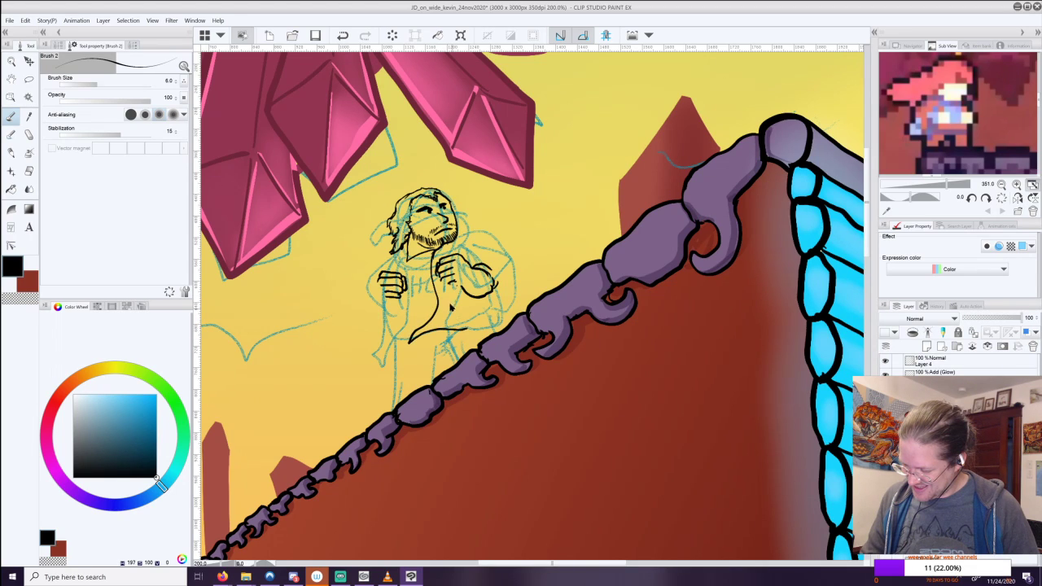
key("ctrl+z")
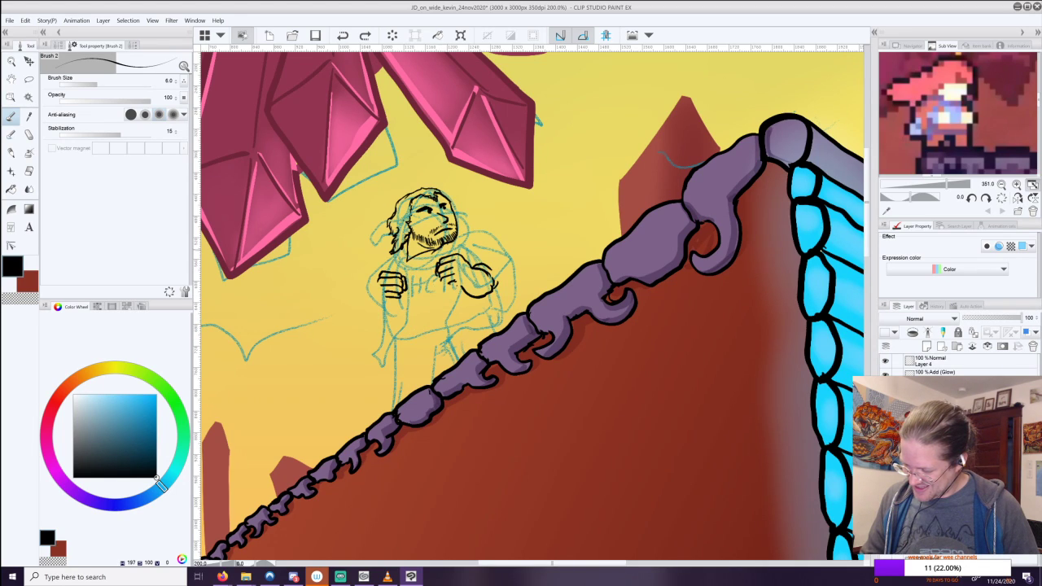
mouse_move(438, 250)
left_mouse_down()
mouse_move(442, 299)
mouse_move(425, 343)
mouse_move(485, 316)
left_mouse_up()
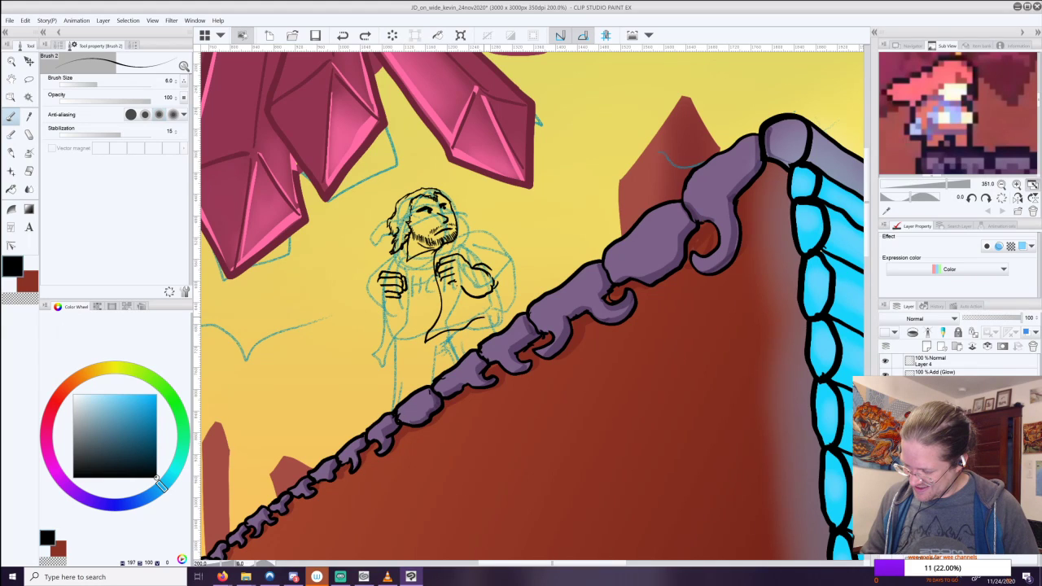
key("ctrl+y")
left_click_drag(498, 274, 471, 244)
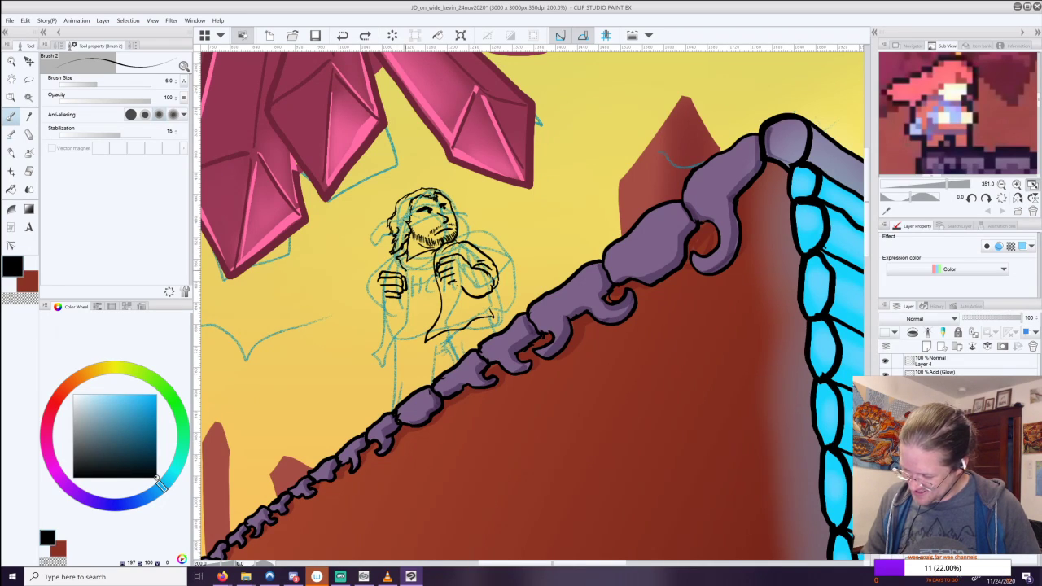
Ink the jacket's left-hand front flap down to its pointed corner and outline the left-hand arm up to the shoulder.
mouse_move(411, 281)
left_mouse_down()
mouse_move(383, 361)
mouse_move(396, 347)
left_mouse_up()
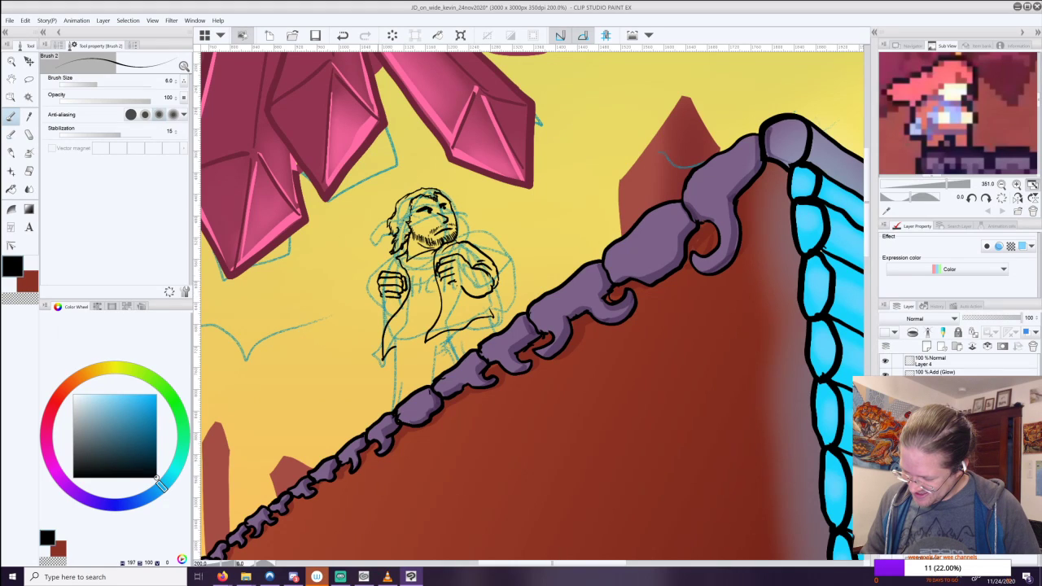
left_click_drag(376, 278, 368, 316)
key("ctrl+z")
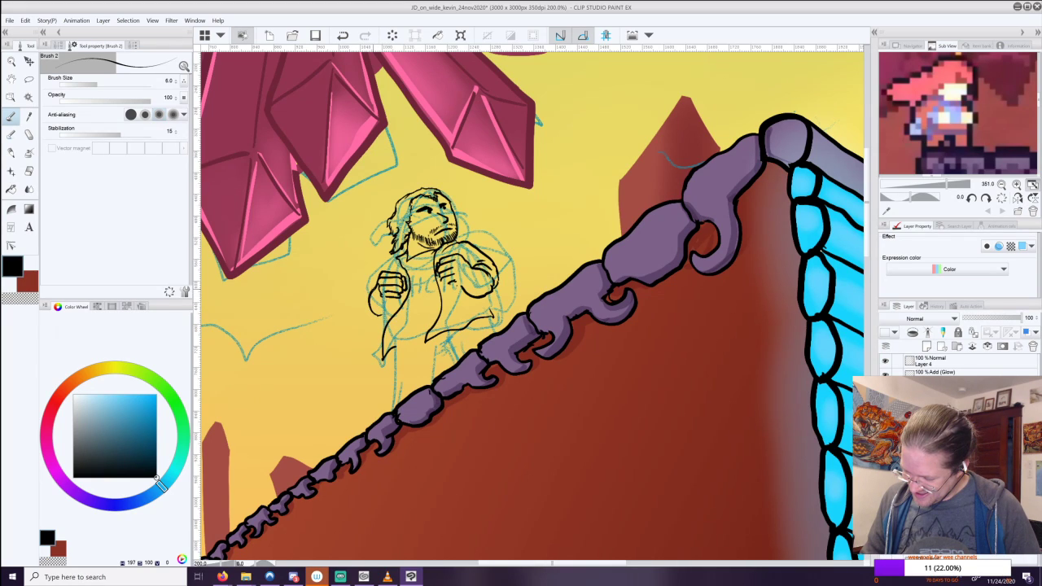
left_click_drag(375, 277, 399, 260)
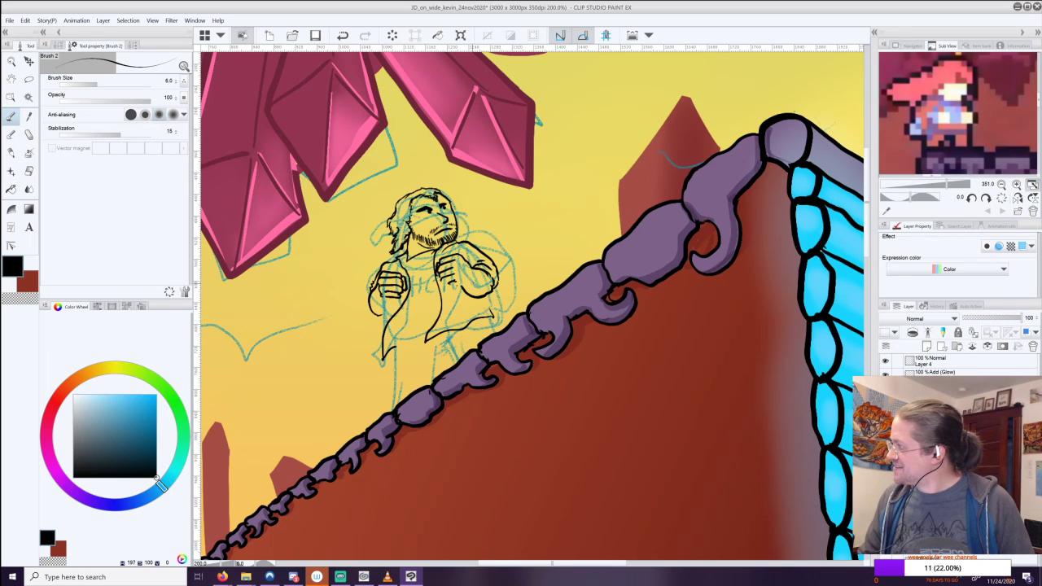
Add short fold lines to the inner elbow of the right-hand sleeve.
left_click_drag(470, 270, 476, 281)
left_click_drag(471, 272, 484, 282)
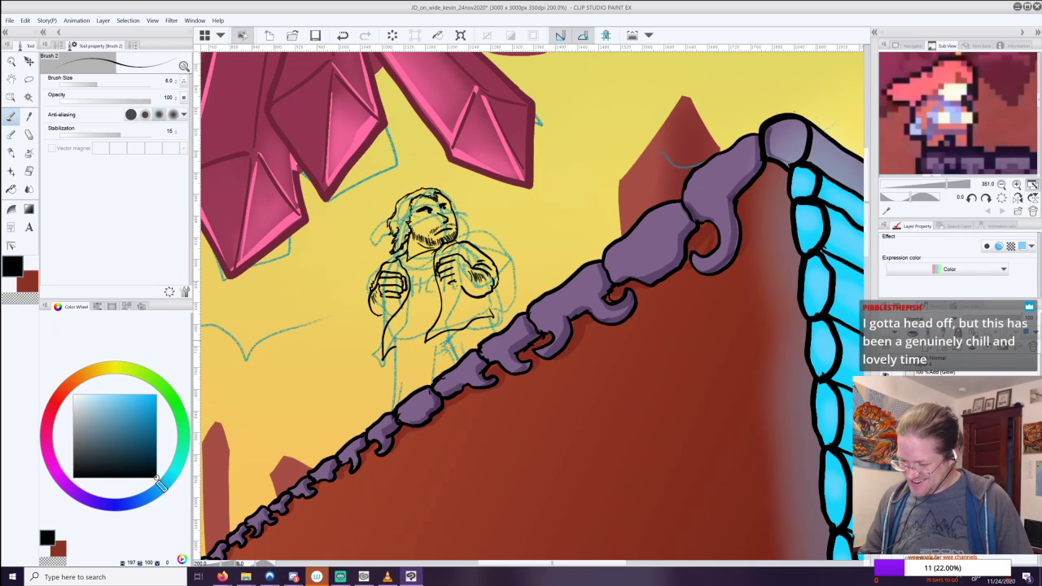
key("ctrl+z")
Ink the man's legs from the jacket hem down to the purple ridge, including the arched gap between them.
left_click_drag(394, 344, 392, 407)
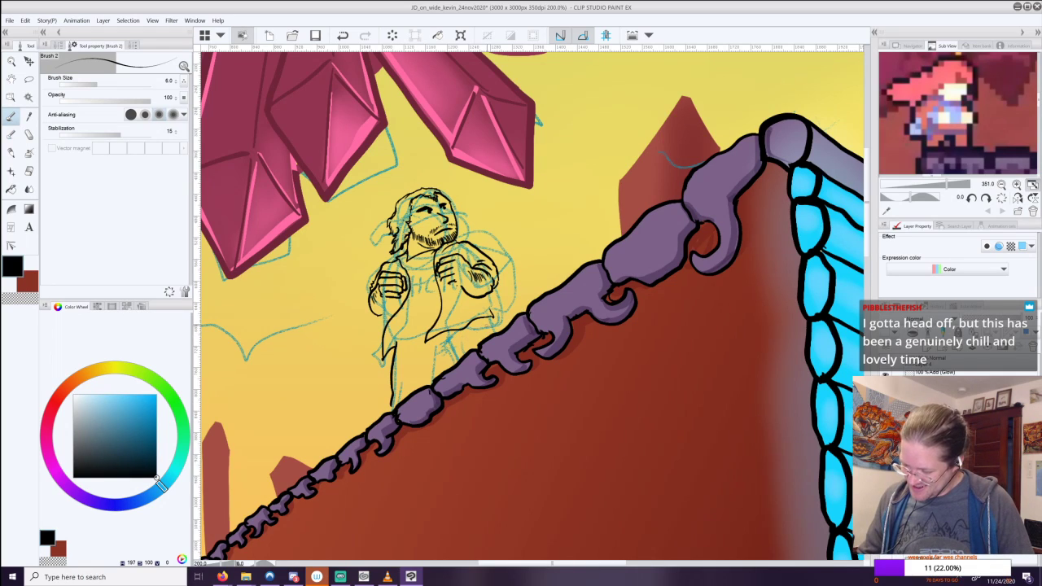
left_click_drag(487, 317, 492, 330)
key("ctrl+z")
key("ctrl+y")
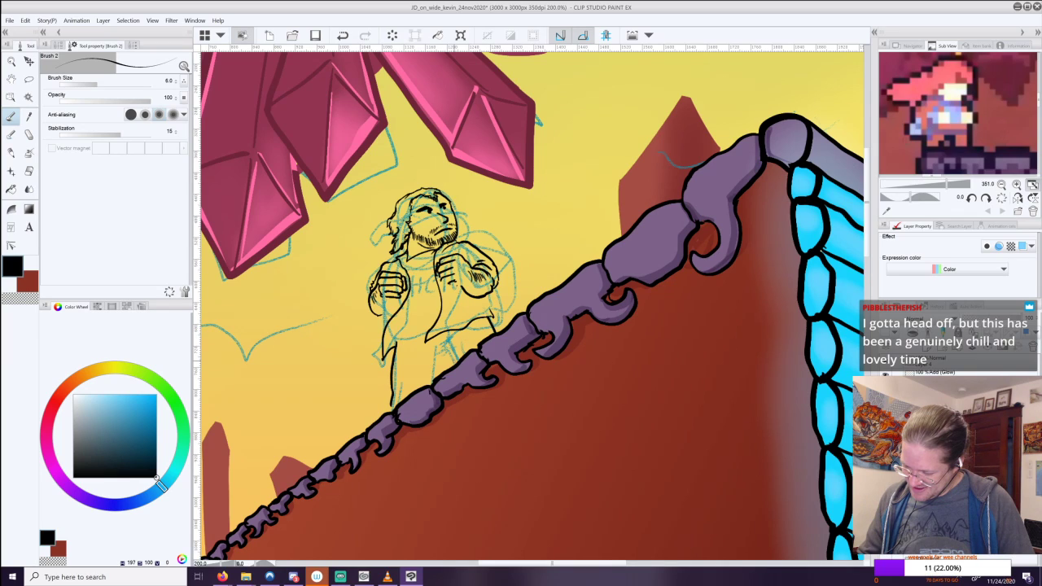
left_click_drag(456, 363, 444, 350)
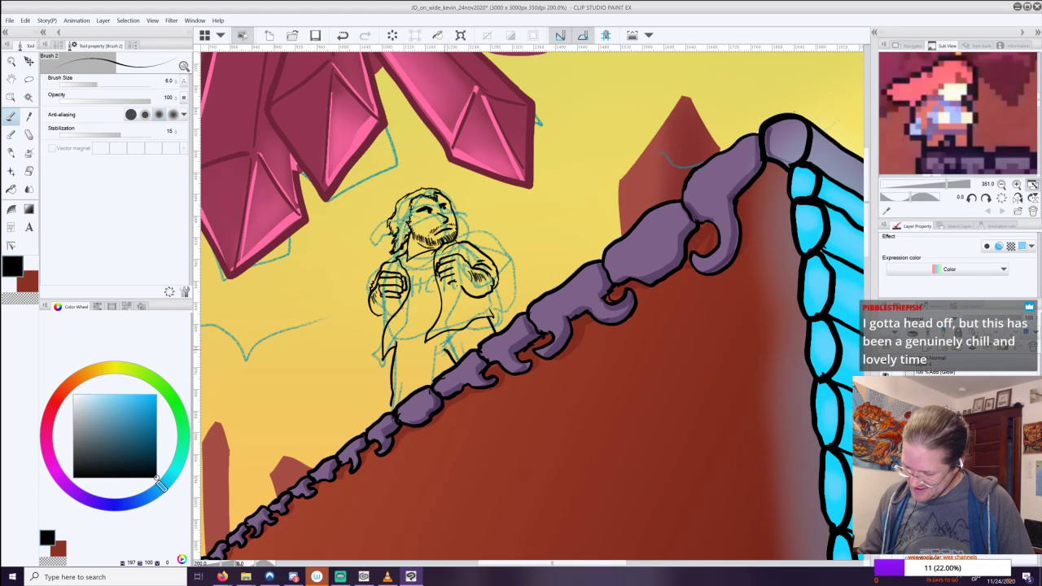
key("ctrl+z")
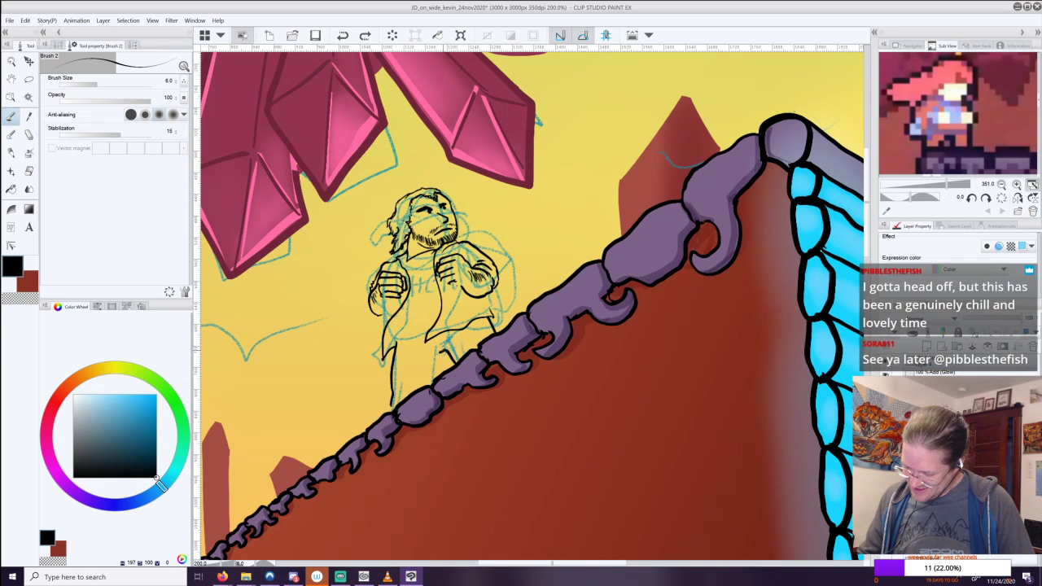
key("ctrl+z")
mouse_move(441, 350)
left_mouse_down()
mouse_move(435, 370)
mouse_move(444, 342)
mouse_move(431, 378)
mouse_move(394, 413)
left_mouse_up()
key("ctrl+z")
key("ctrl+z")
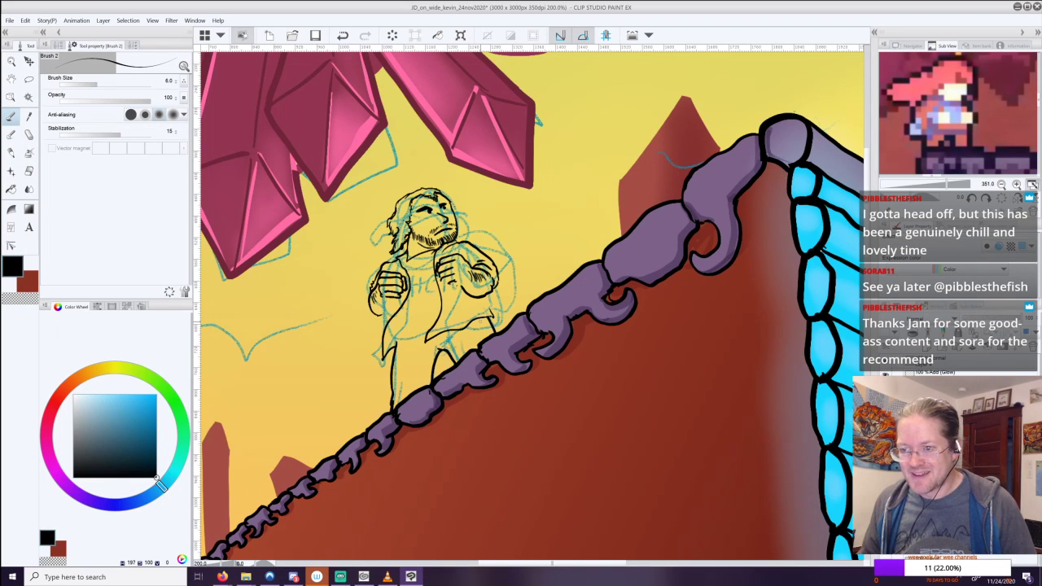
Redraw the underside of the right-hand fist with a curved line joining its lower fingers to the forearm.
left_click_drag(480, 321, 533, 351)
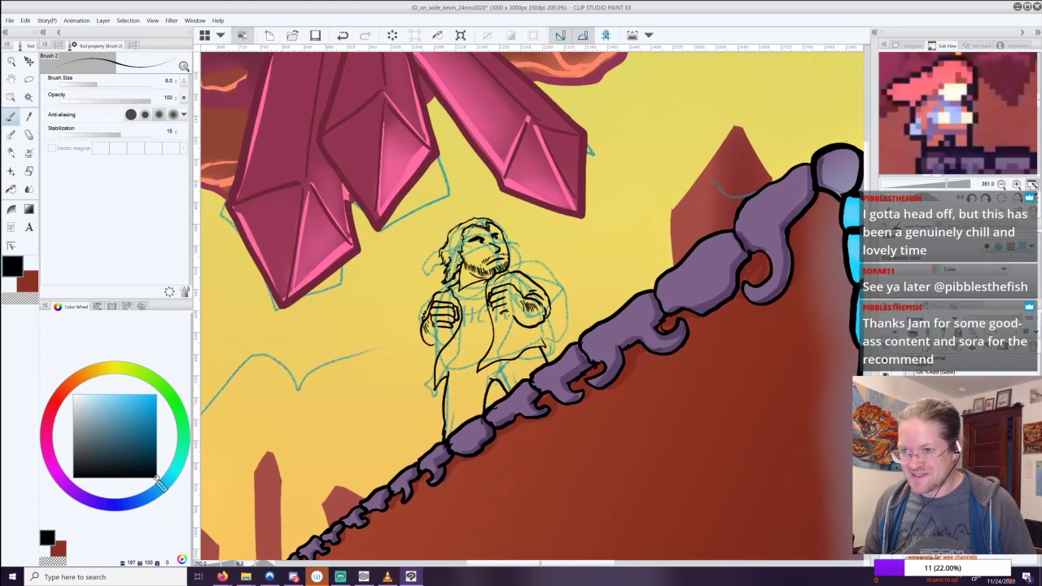
scroll(525, 310, "up", 3)
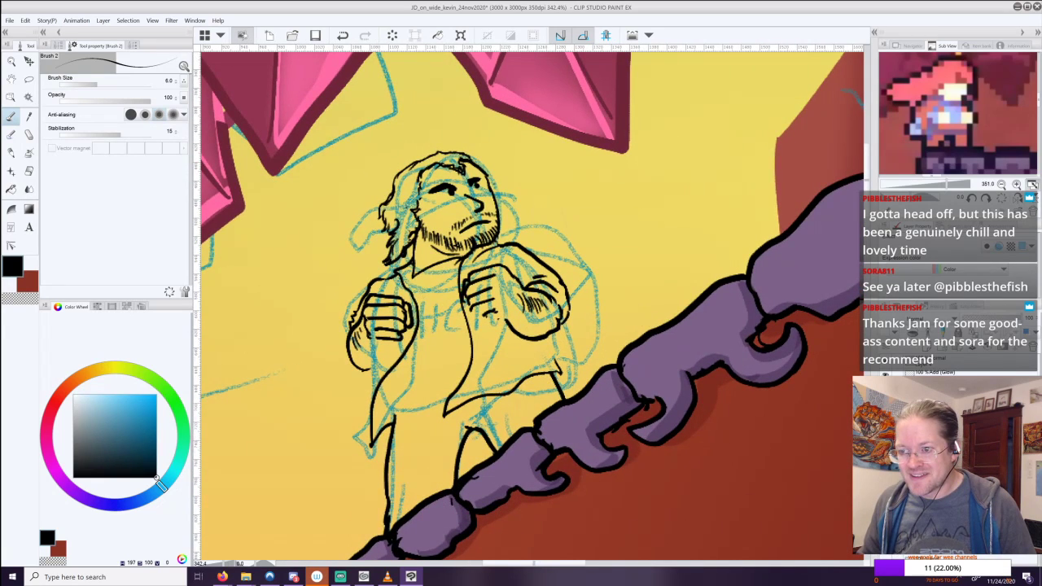
left_click_drag(498, 319, 485, 287)
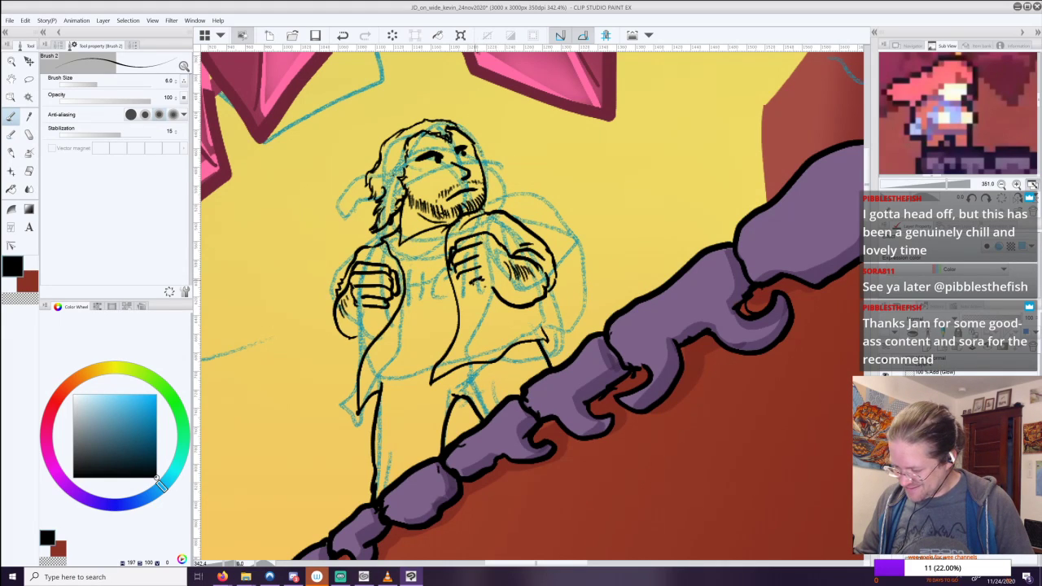
left_click_drag(473, 285, 513, 309)
key("ctrl+z")
mouse_move(471, 283)
left_mouse_down()
mouse_move(506, 306)
mouse_move(499, 296)
left_mouse_up()
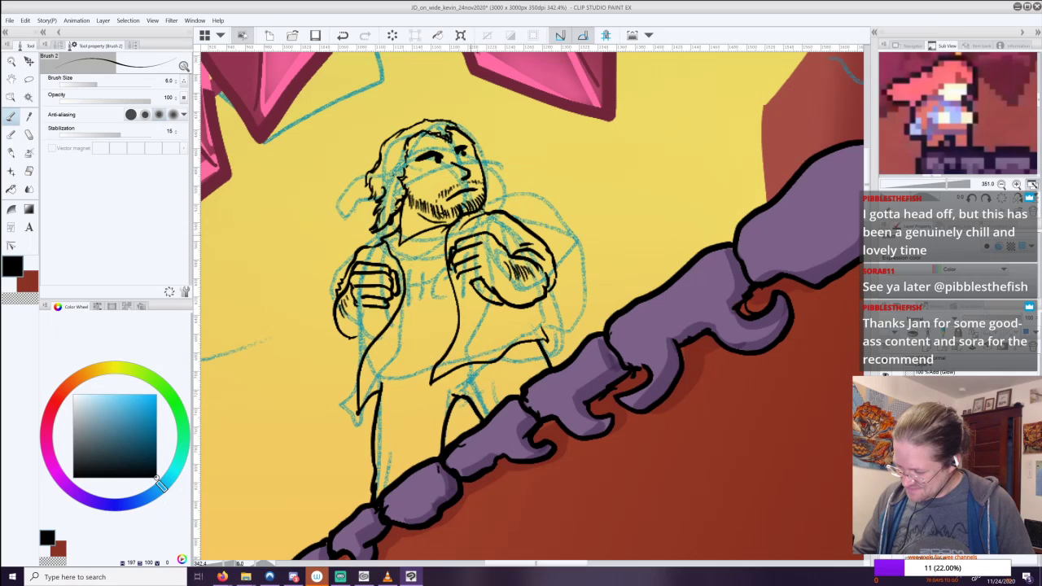
Ink the backpack straps gripped by both fists, running above the hands and below the left-hand one.
mouse_move(467, 236)
left_mouse_down()
mouse_move(500, 210)
mouse_move(482, 233)
left_mouse_up()
key("ctrl+z")
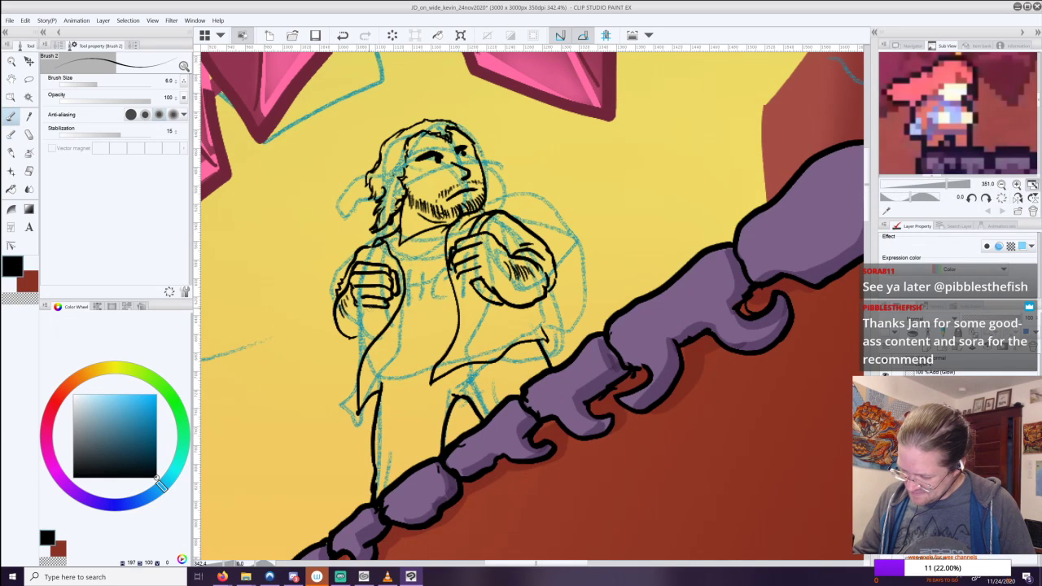
left_click_drag(364, 305, 368, 340)
key("ctrl+z")
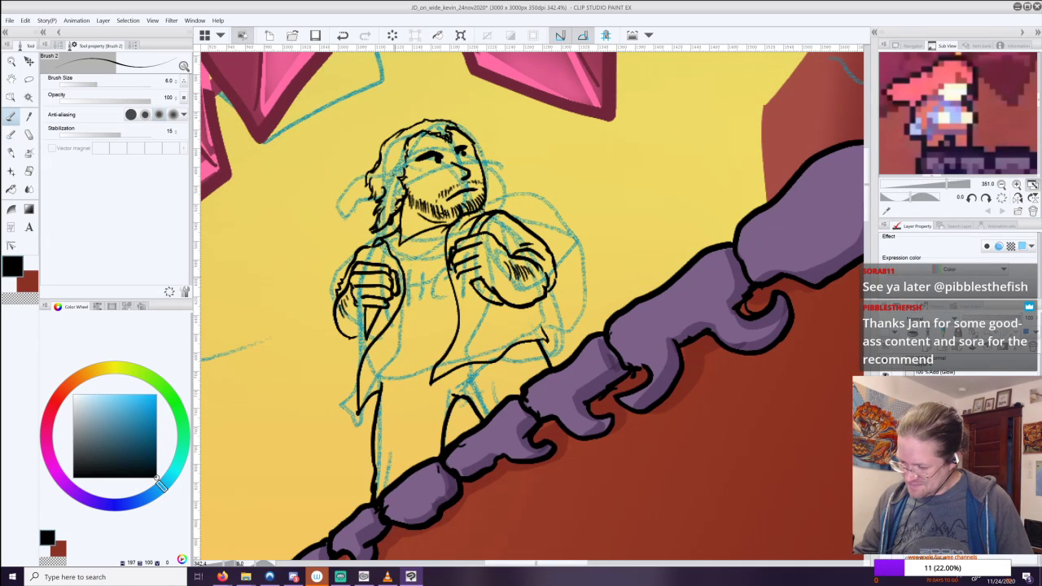
key("ctrl+z")
mouse_move(366, 305)
left_mouse_down()
mouse_move(367, 332)
mouse_move(379, 305)
mouse_move(367, 346)
mouse_move(365, 306)
left_mouse_up()
key("ctrl+z")
key("ctrl+z")
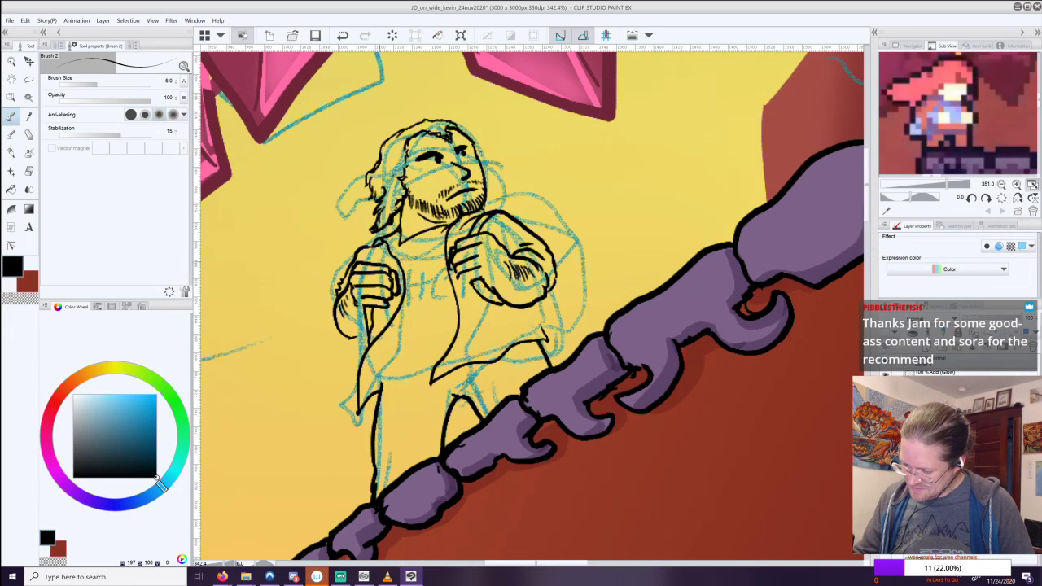
mouse_move(380, 265)
left_mouse_down()
mouse_move(383, 243)
mouse_move(364, 265)
left_mouse_up()
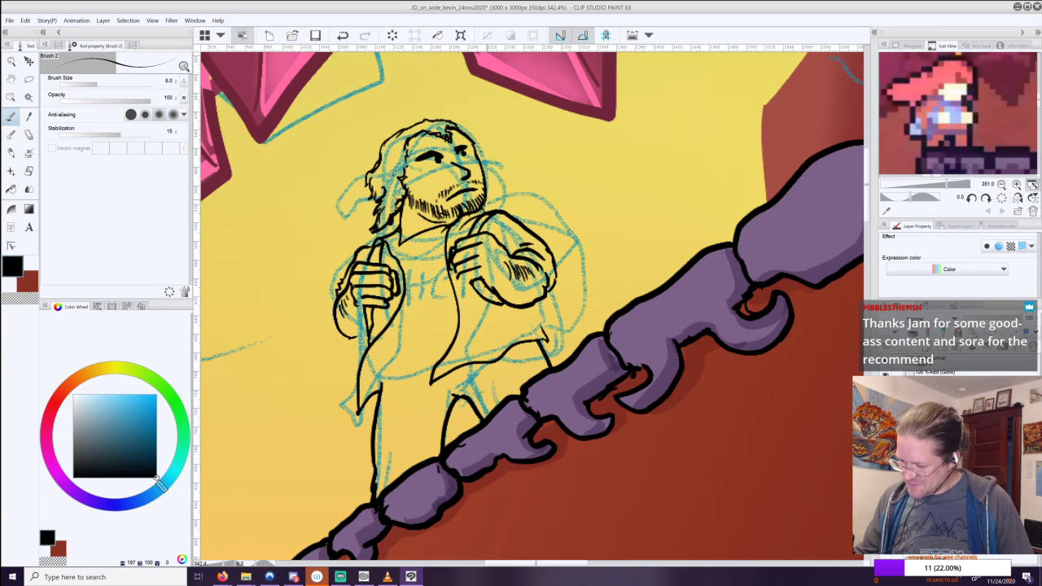
Ink the backpack's top curve behind the right-hand shoulder and a spiral bedroll below the elbow.
mouse_move(487, 196)
left_mouse_down()
mouse_move(540, 187)
mouse_move(500, 193)
mouse_move(536, 204)
mouse_move(587, 319)
mouse_move(549, 331)
mouse_move(541, 299)
mouse_move(570, 327)
mouse_move(553, 295)
mouse_move(574, 312)
mouse_move(546, 339)
mouse_move(535, 305)
left_mouse_up()
key("ctrl+z")
key("ctrl+z")
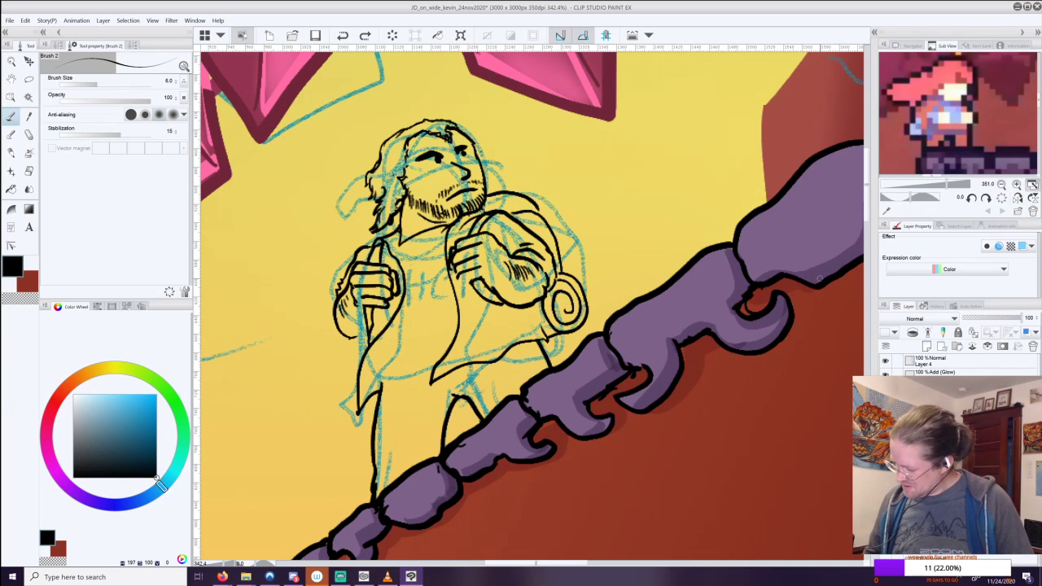
left_click_drag(541, 329, 535, 301)
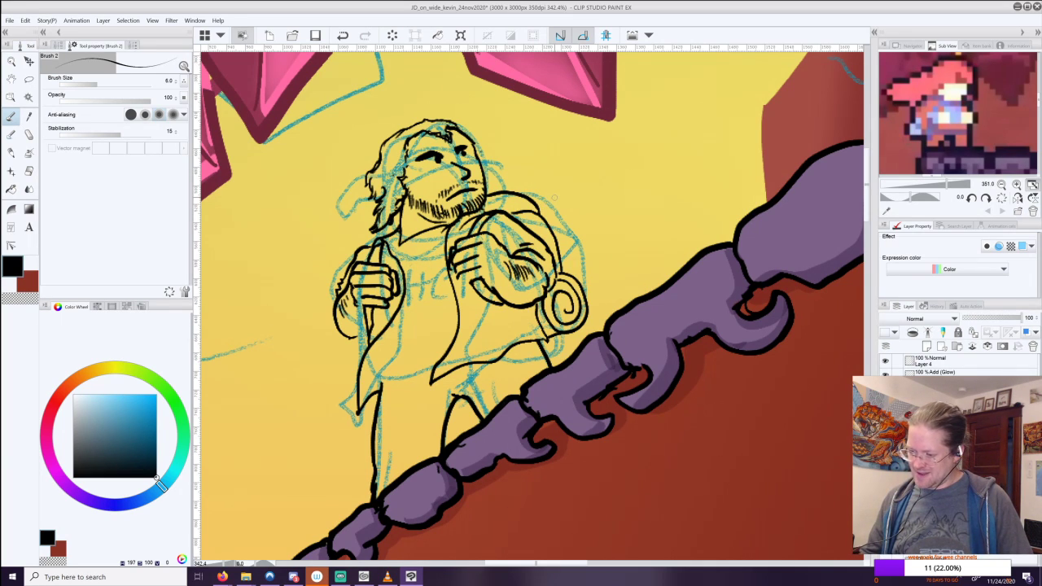
key("ctrl+alt+0")
scroll(675, 343, "down", 3)
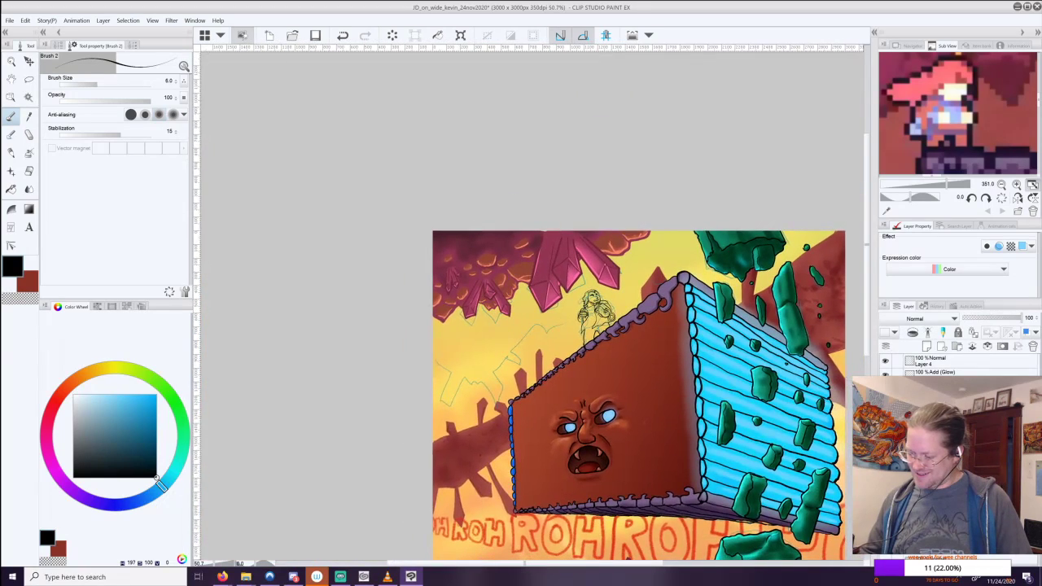
scroll(600, 338, "up", 8)
left_click_drag(600, 309, 515, 381)
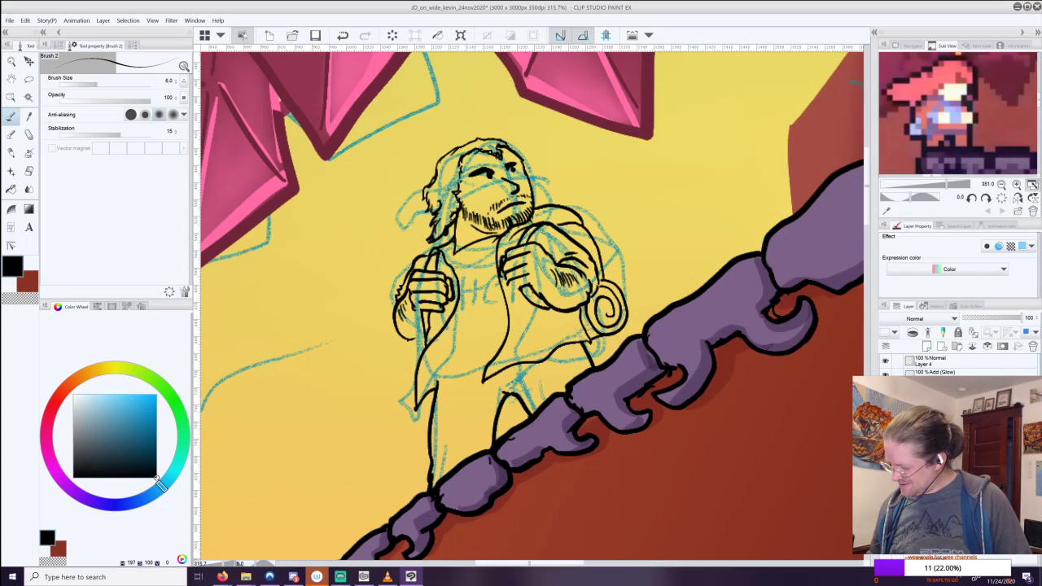
Locate the blue sketch layer by switching layers off and on, and hide the sketch around the man.
scroll(959, 366, "down", 6)
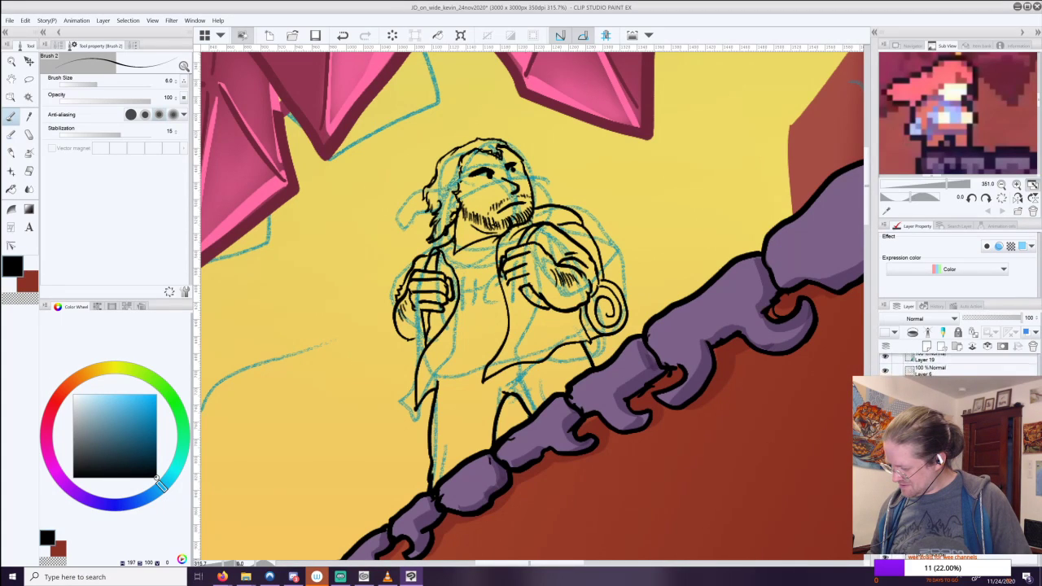
scroll(959, 366, "down", 6)
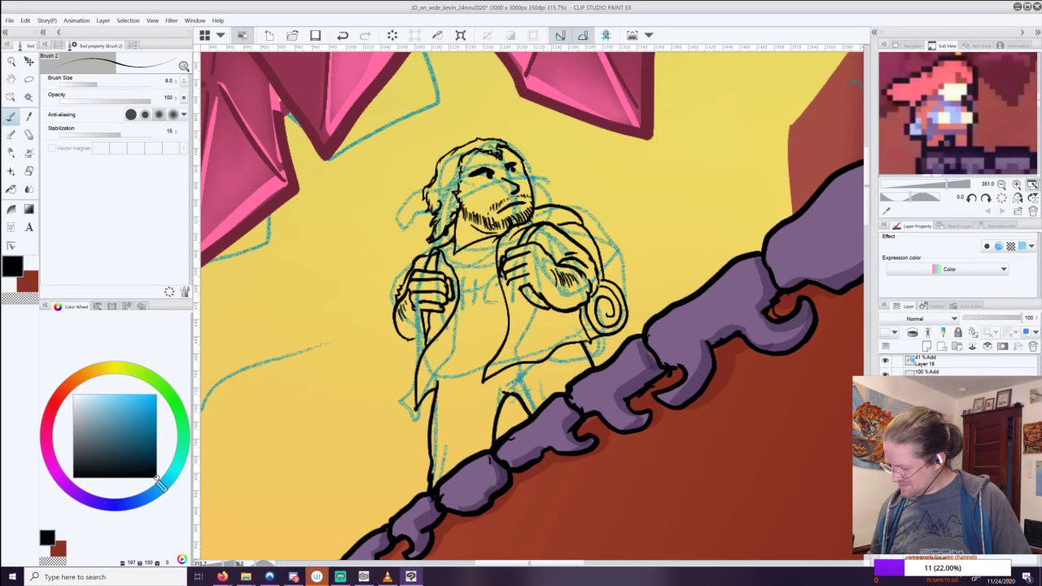
scroll(953, 362, "up", 3)
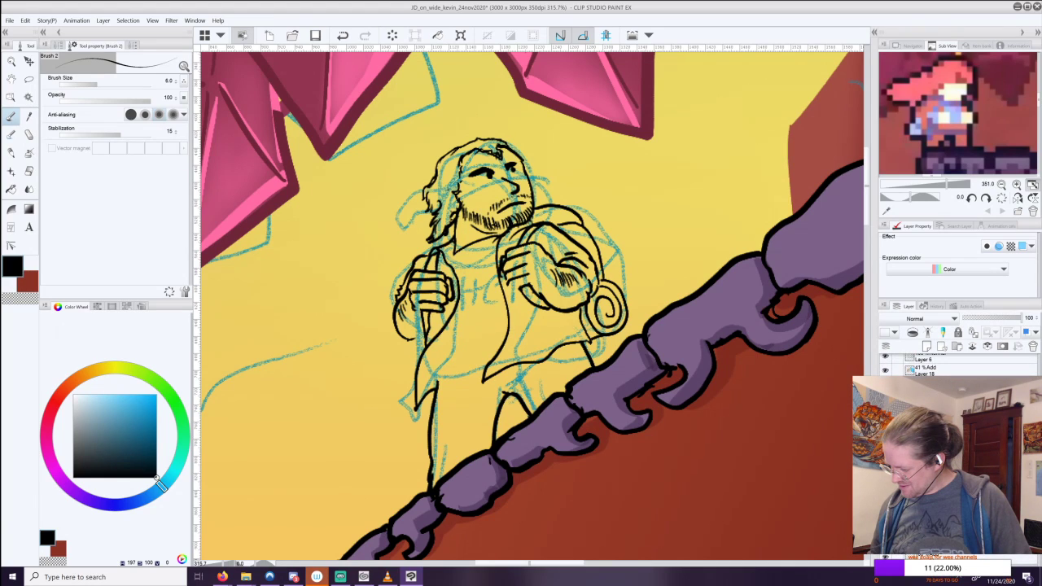
left_click(886, 357)
left_click(886, 440)
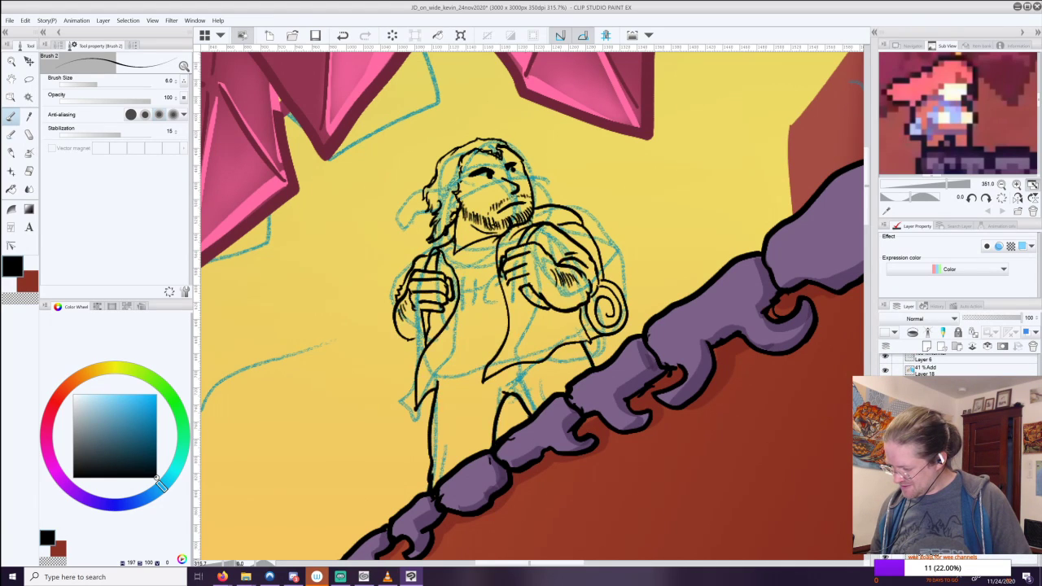
left_click(886, 453)
left_click(886, 453)
left_click(886, 466)
left_click(886, 465)
key("ctrl+z")
key("ctrl+z")
key("ctrl+z")
key("ctrl+z")
key("ctrl+z")
key("ctrl+z")
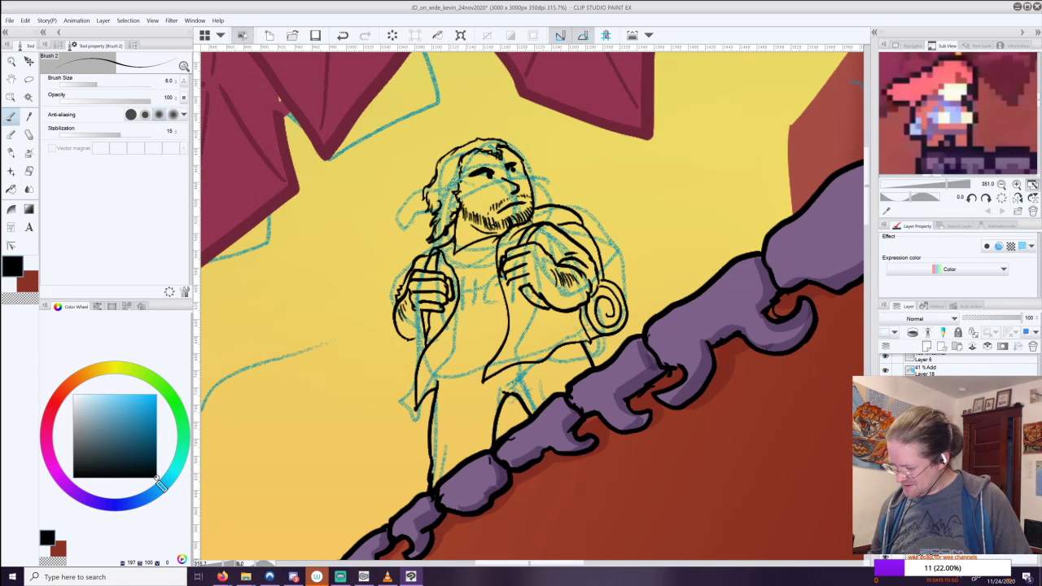
key("ctrl+z")
key("ctrl+z")
key("ctrl+z")
key("ctrl+z")
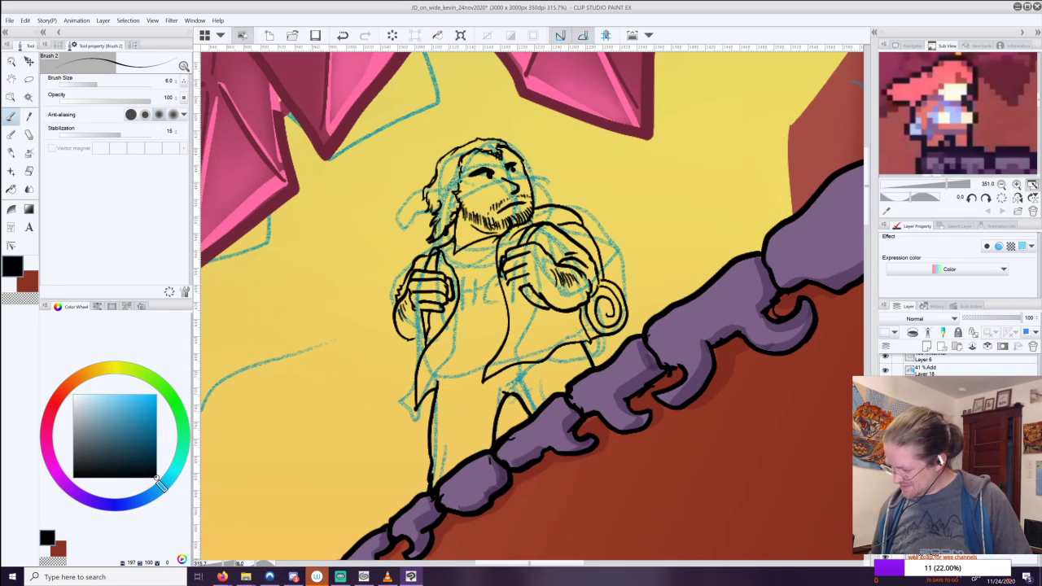
key("ctrl+z")
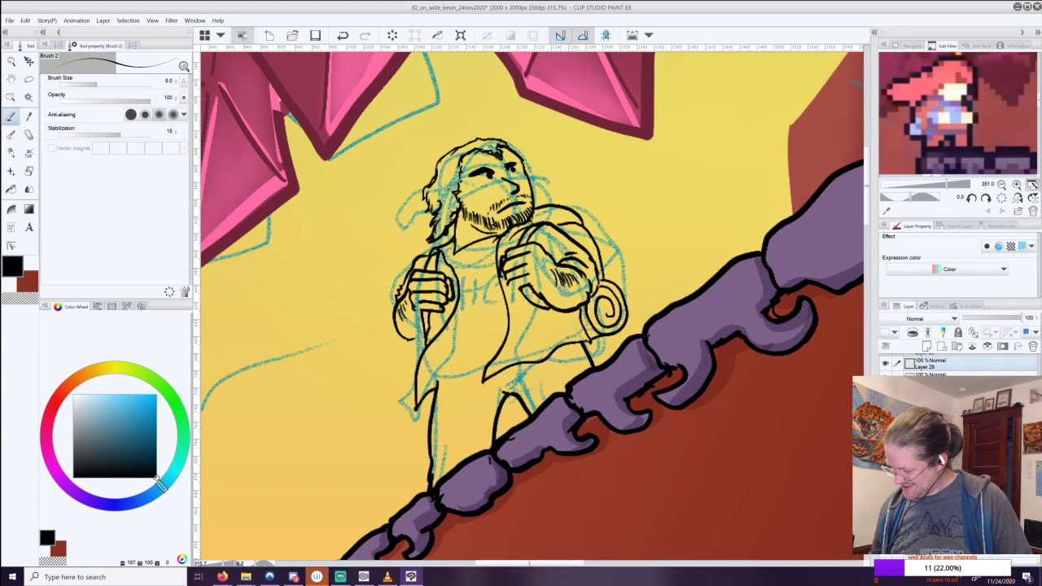
key("ctrl+z")
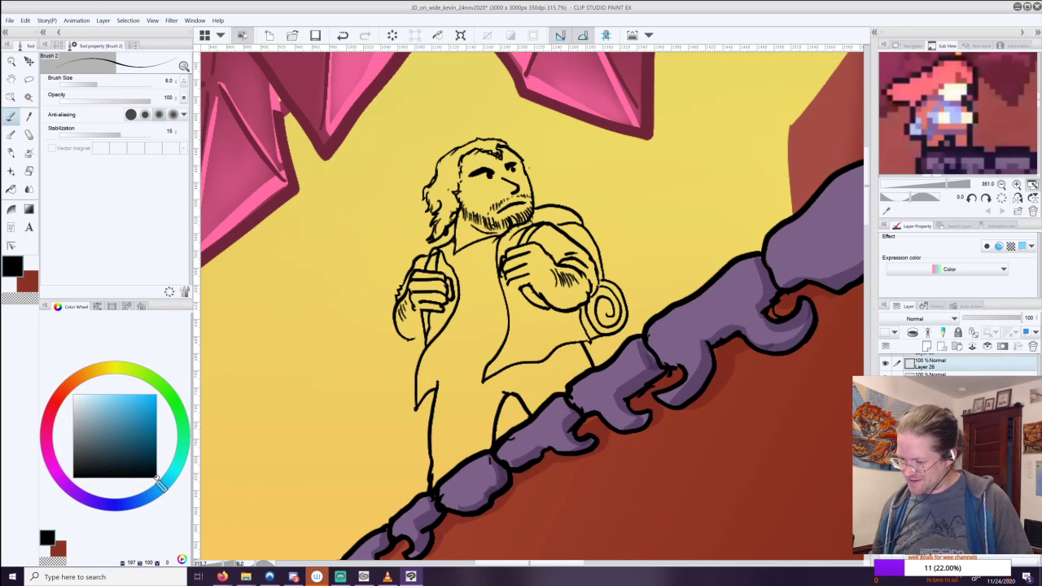
Examine the man's ink lines without the sketch, toggling layer visibility and inspecting the collar and fists closely.
left_click_drag(885, 365, 886, 394)
left_click_drag(886, 364, 886, 394)
left_click_drag(845, 192, 861, 248)
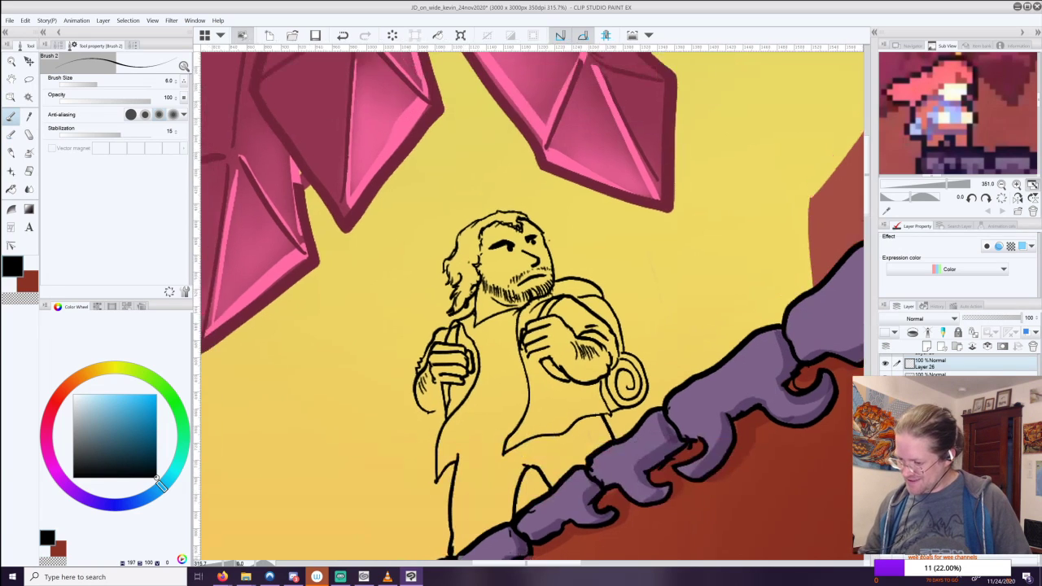
scroll(570, 350, "up", 5)
left_click(885, 364)
left_click(886, 364)
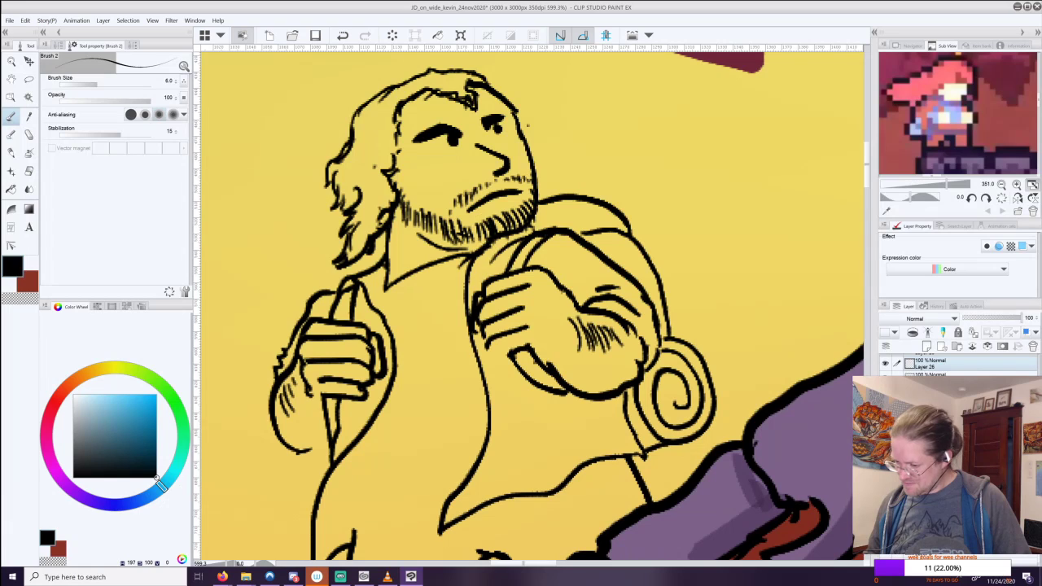
scroll(350, 326, "up", 3)
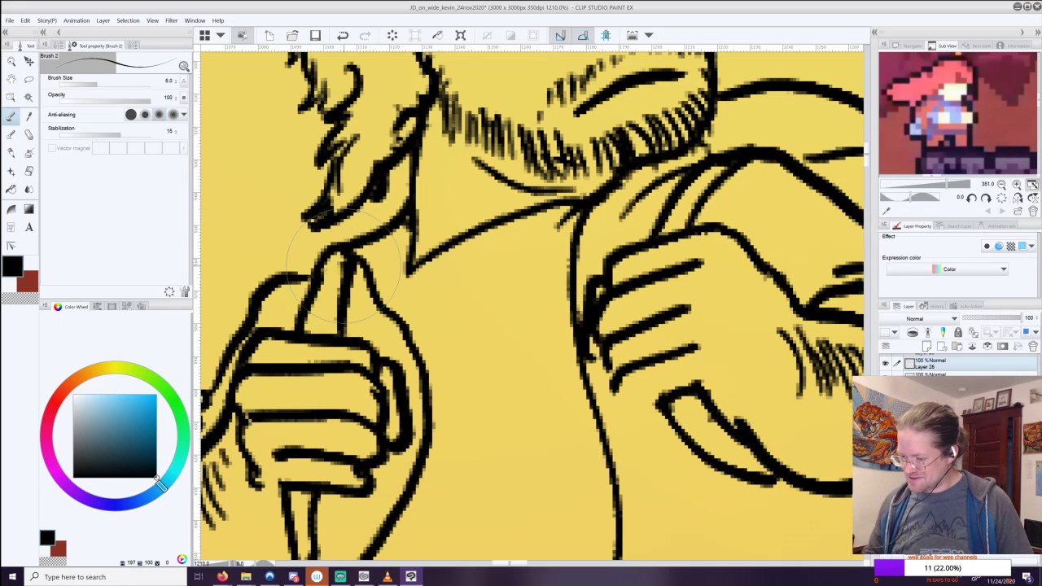
Ink a belt with a loop across the man's waist, between the open edges of the jacket.
scroll(346, 260, "down", 5)
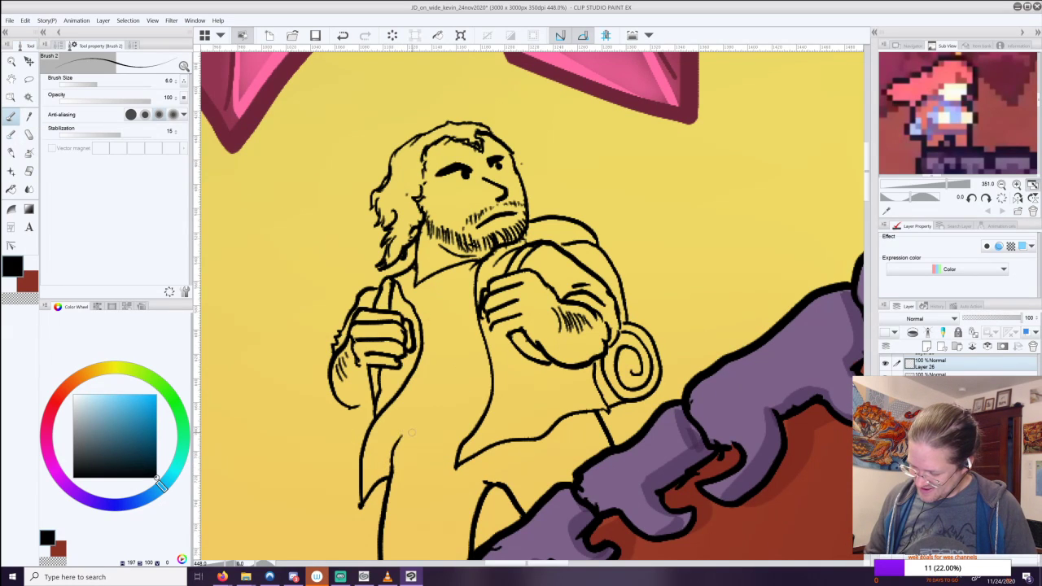
mouse_move(398, 443)
left_mouse_down()
mouse_move(451, 403)
mouse_move(498, 391)
left_mouse_up()
key("ctrl+z")
mouse_move(398, 440)
left_mouse_down()
mouse_move(494, 392)
mouse_move(406, 437)
mouse_move(400, 417)
mouse_move(399, 441)
mouse_move(438, 396)
mouse_move(439, 415)
mouse_move(472, 383)
mouse_move(491, 388)
mouse_move(468, 406)
left_mouse_up()
key("ctrl+z")
key("ctrl+z")
mouse_move(474, 398)
left_mouse_down()
mouse_move(491, 392)
mouse_move(485, 384)
mouse_move(459, 403)
mouse_move(477, 396)
mouse_move(441, 397)
mouse_move(404, 432)
mouse_move(442, 396)
left_mouse_up()
key("ctrl+z")
mouse_move(398, 422)
left_mouse_down()
mouse_move(420, 399)
mouse_move(489, 373)
left_mouse_up()
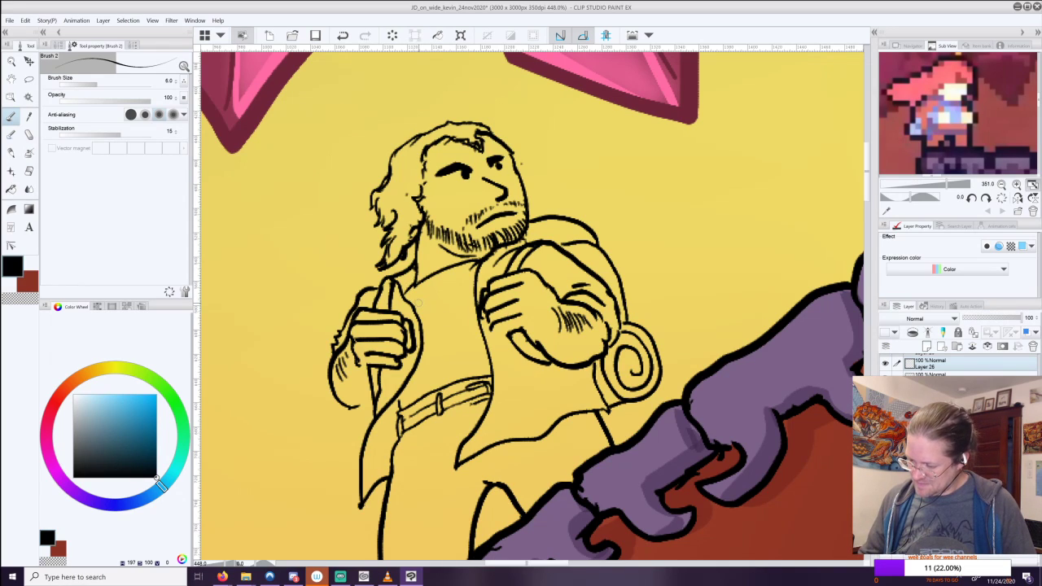
Letter "HEC" in outlined capitals across the chest of the shirt, partly covered by the fists.
mouse_move(432, 296)
left_mouse_down()
mouse_move(426, 338)
mouse_move(423, 290)
mouse_move(433, 295)
mouse_move(407, 304)
mouse_move(440, 293)
mouse_move(448, 337)
mouse_move(467, 328)
mouse_move(447, 307)
mouse_move(462, 300)
mouse_move(444, 300)
mouse_move(463, 285)
mouse_move(445, 282)
mouse_move(440, 290)
mouse_move(481, 327)
mouse_move(476, 291)
mouse_move(479, 315)
left_mouse_up()
key("ctrl+z")
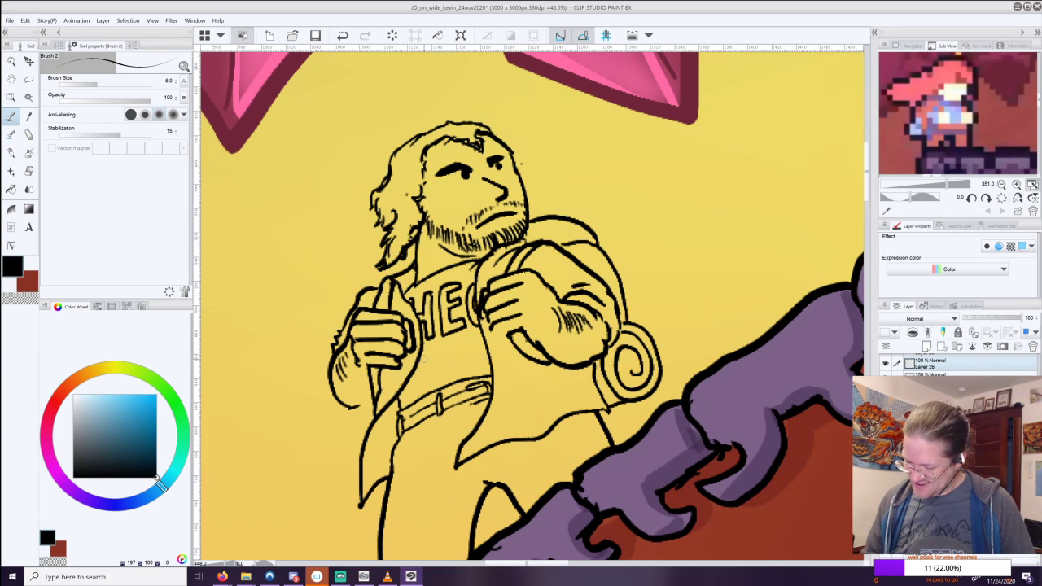
left_click_drag(503, 348, 518, 347)
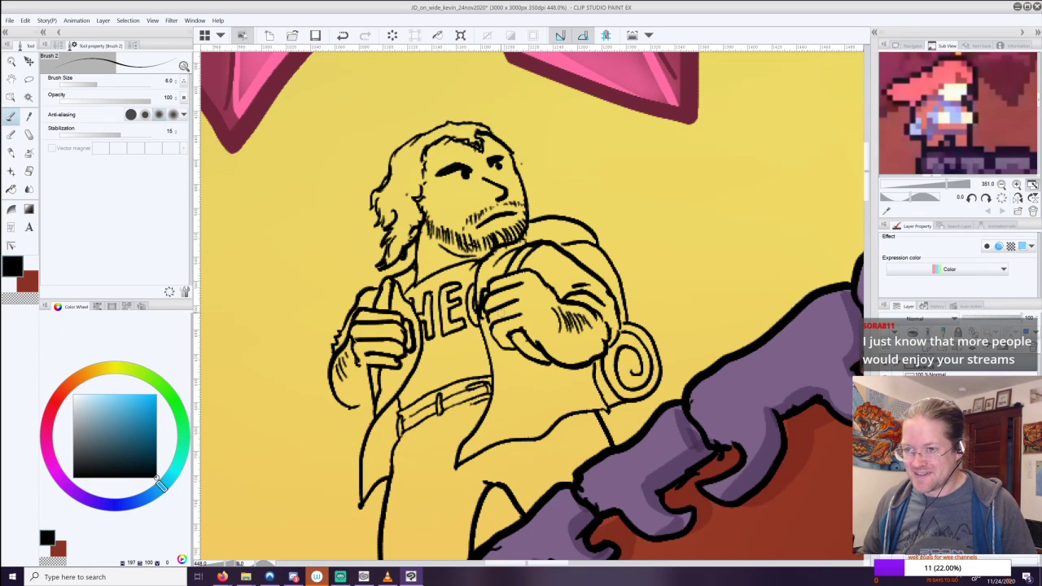
Refine the man's face with a sharper right-hand eyebrow and a curved line for the nose bridge.
scroll(532, 306, "down", 3)
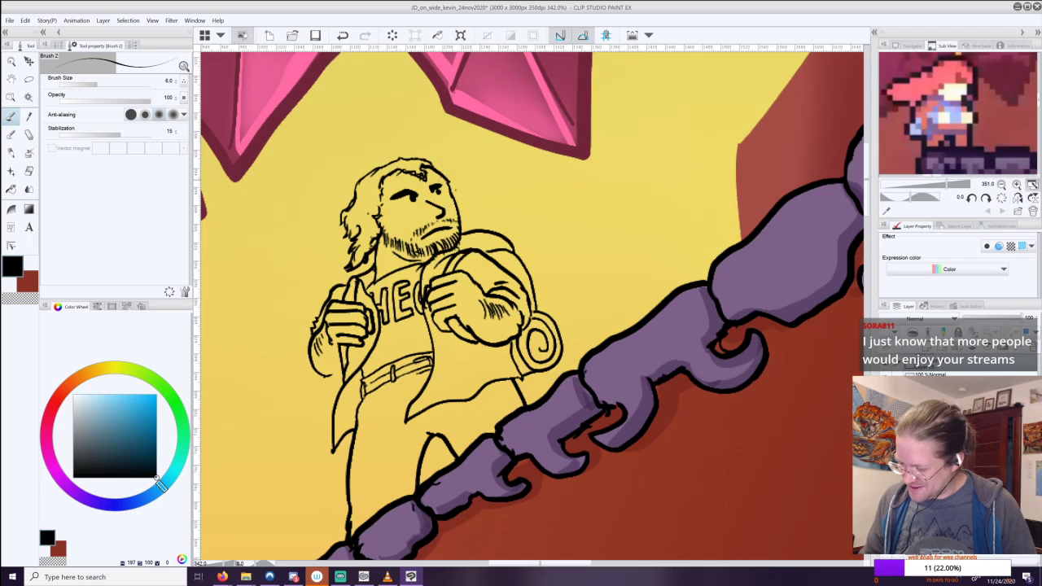
key("ctrl+z")
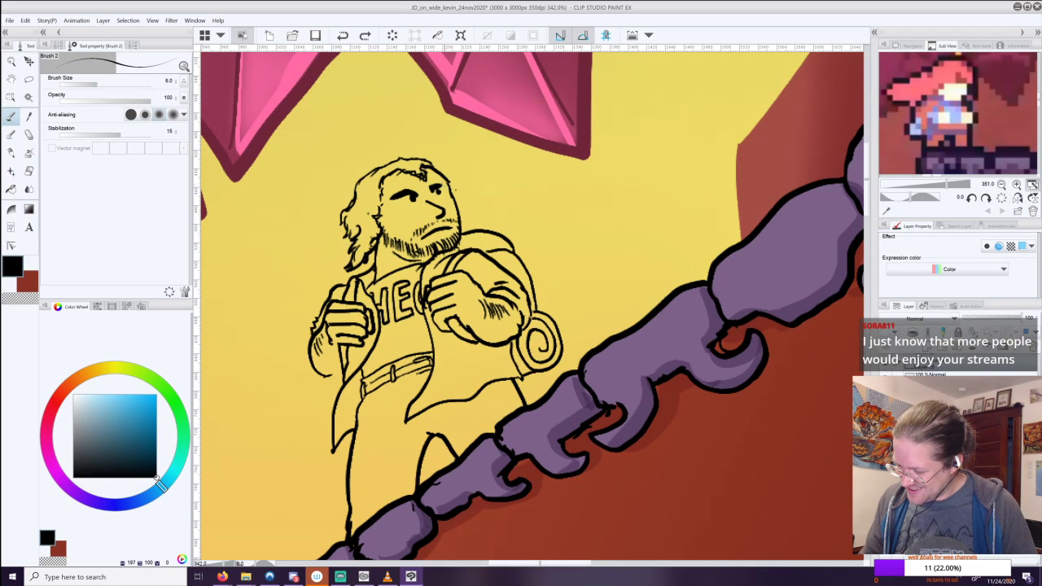
key("ctrl+y")
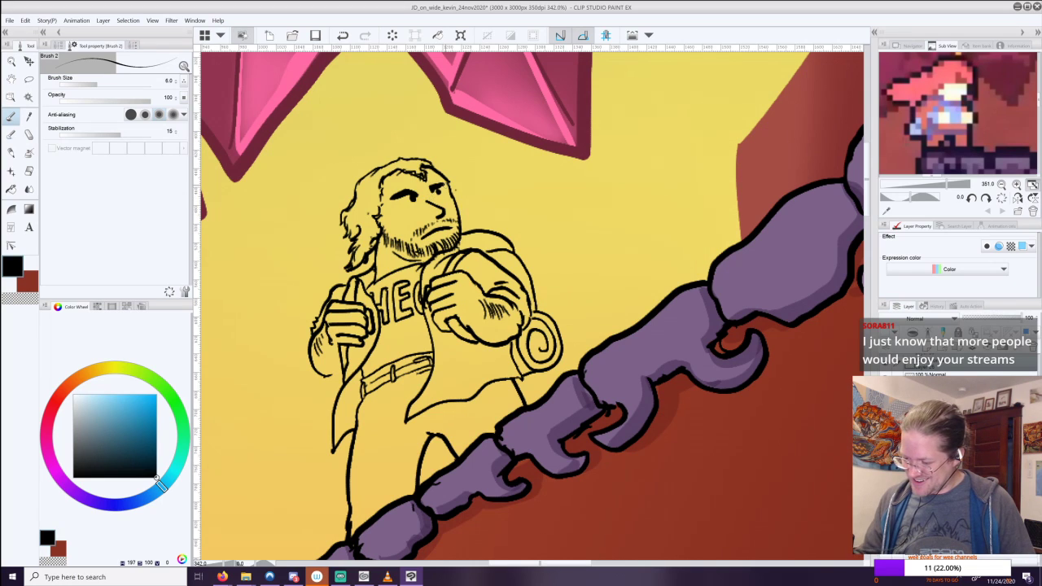
scroll(446, 217, "up", 4)
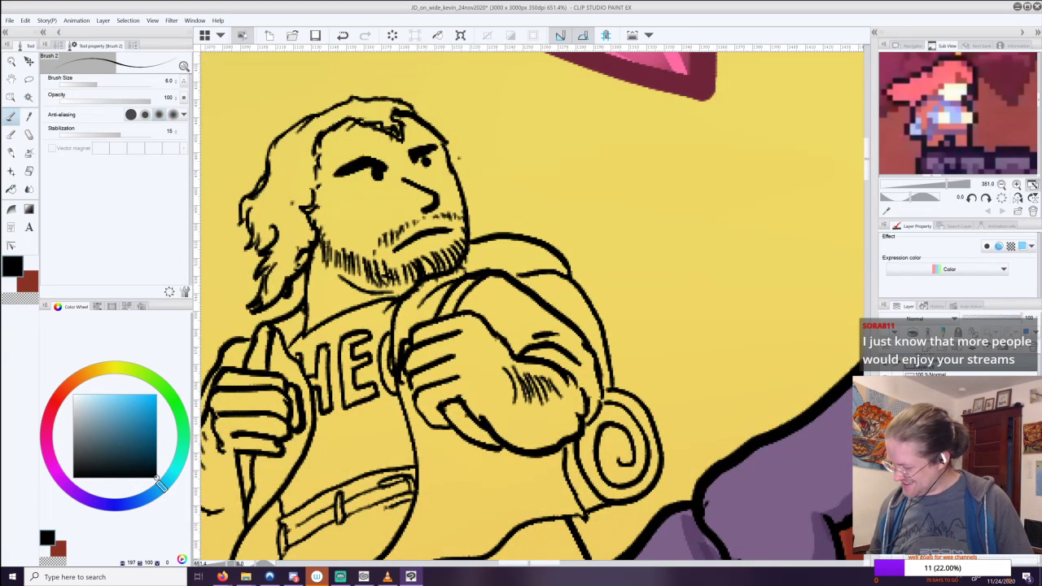
left_click(885, 391)
left_click(886, 391)
left_click(886, 407)
left_click(885, 407)
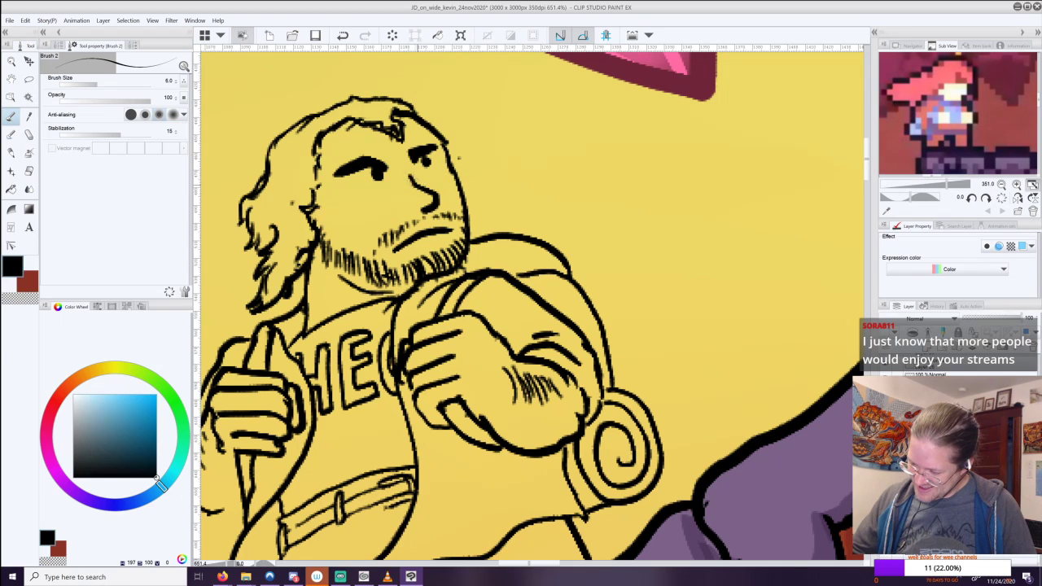
scroll(533, 306, "down", 5)
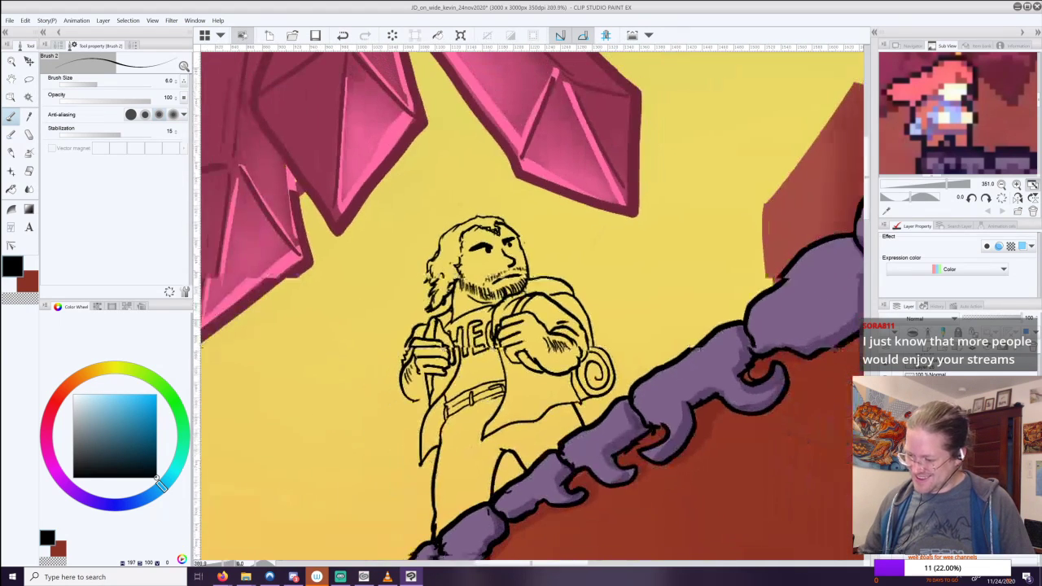
Close the outline of the left-hand elbow by extending its line to the backpack strap.
left_click_drag(532, 306, 484, 184)
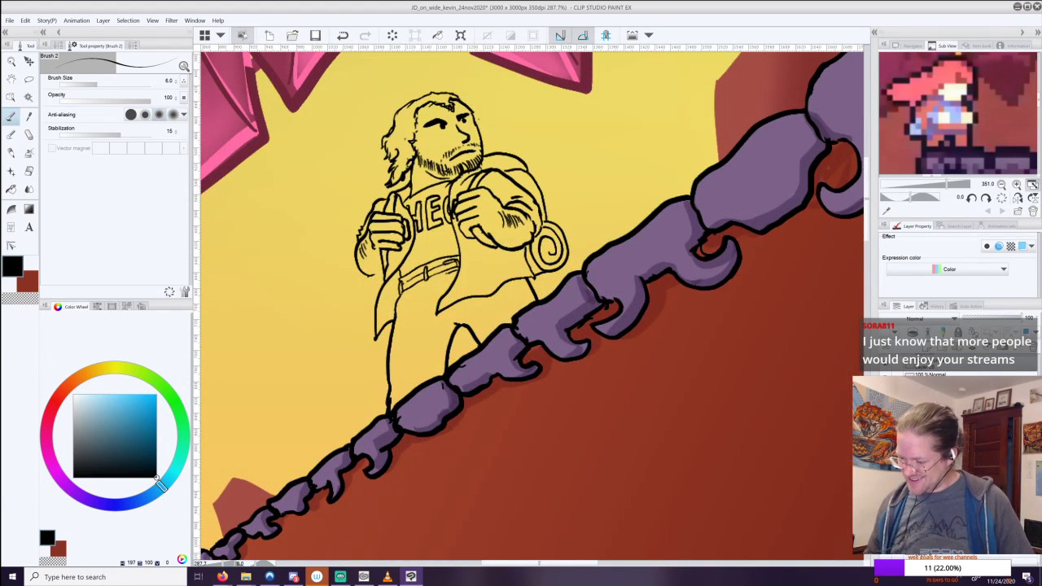
left_click_drag(371, 276, 382, 268)
scroll(376, 271, "down", 1)
scroll(376, 271, "up", 1)
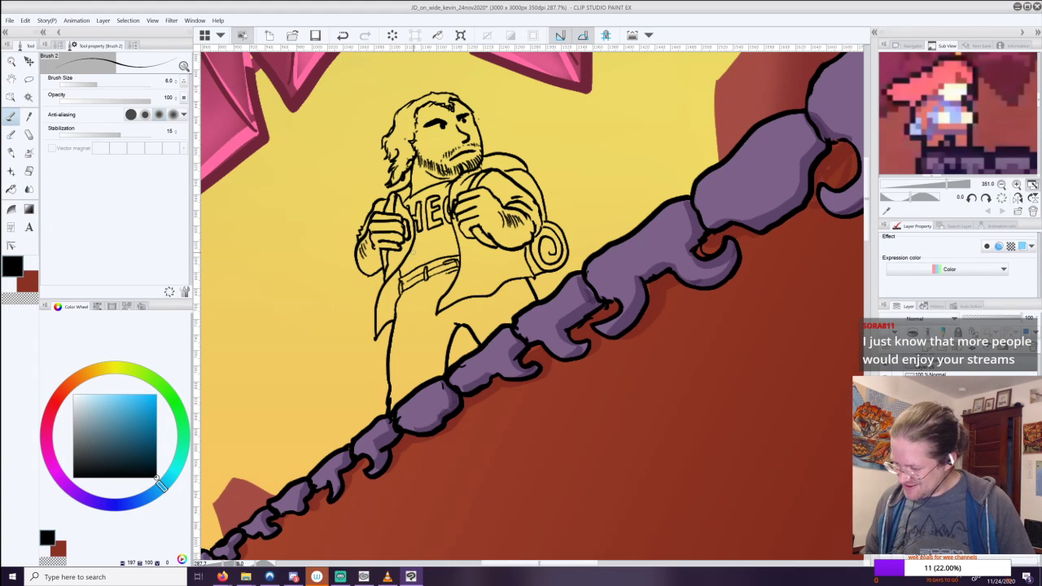
scroll(377, 271, "down", 1)
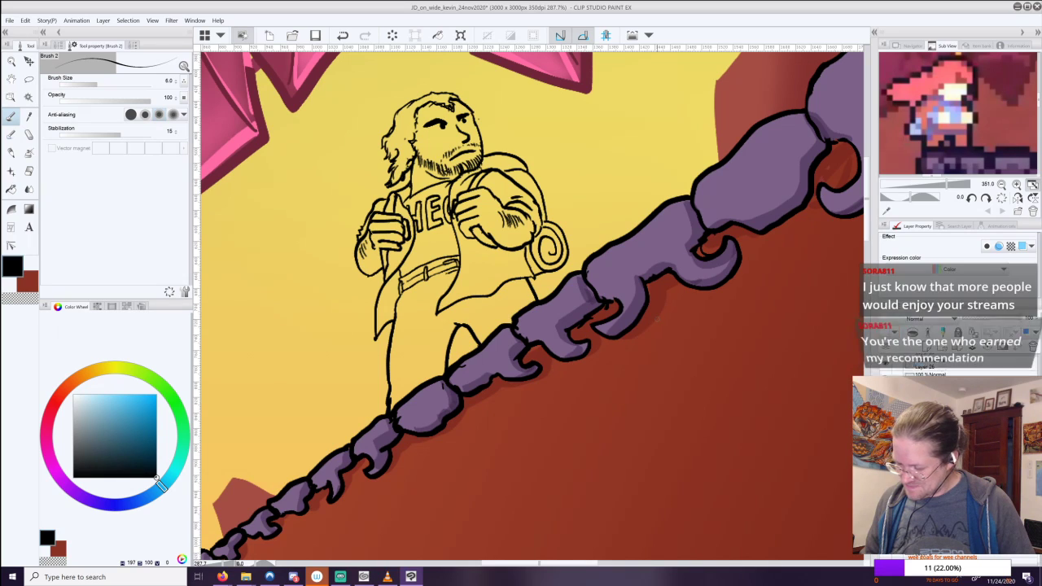
Check which parts of the man sit on each ink layer by hiding and restoring the layers.
scroll(376, 271, "up", 1)
scroll(376, 271, "down", 1)
scroll(376, 271, "up", 1)
scroll(376, 271, "down", 1)
scroll(377, 272, "up", 1)
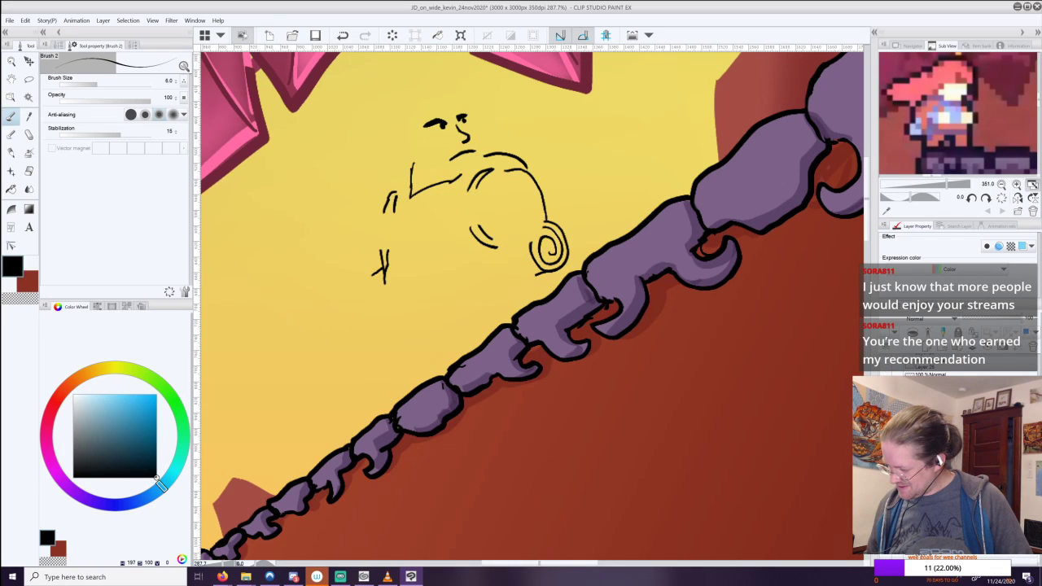
key("ctrl+z")
key("ctrl+z")
key("ctrl+z")
key("ctrl+z")
key("ctrl+z")
key("ctrl+z")
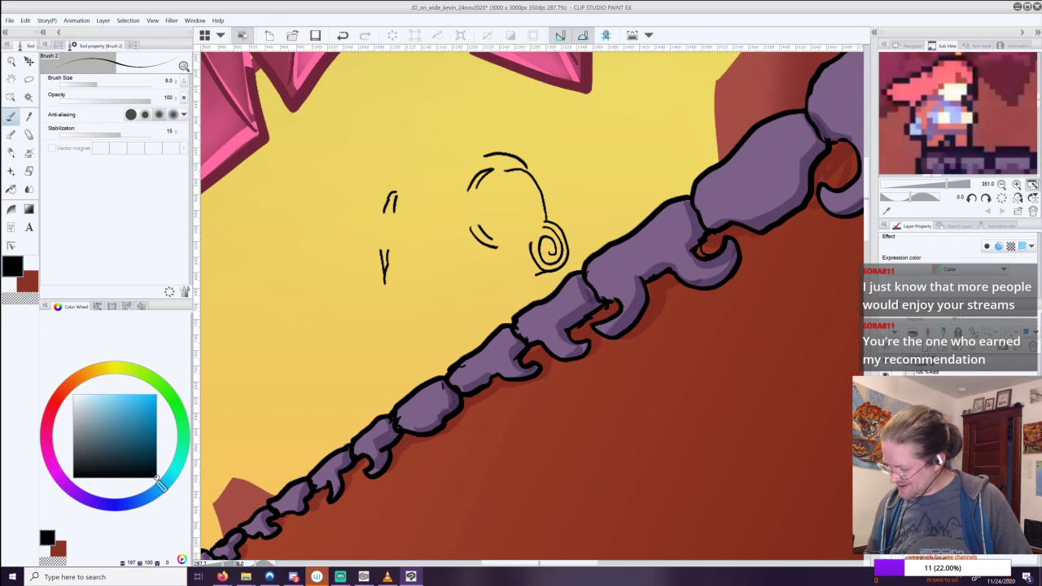
key("Delete")
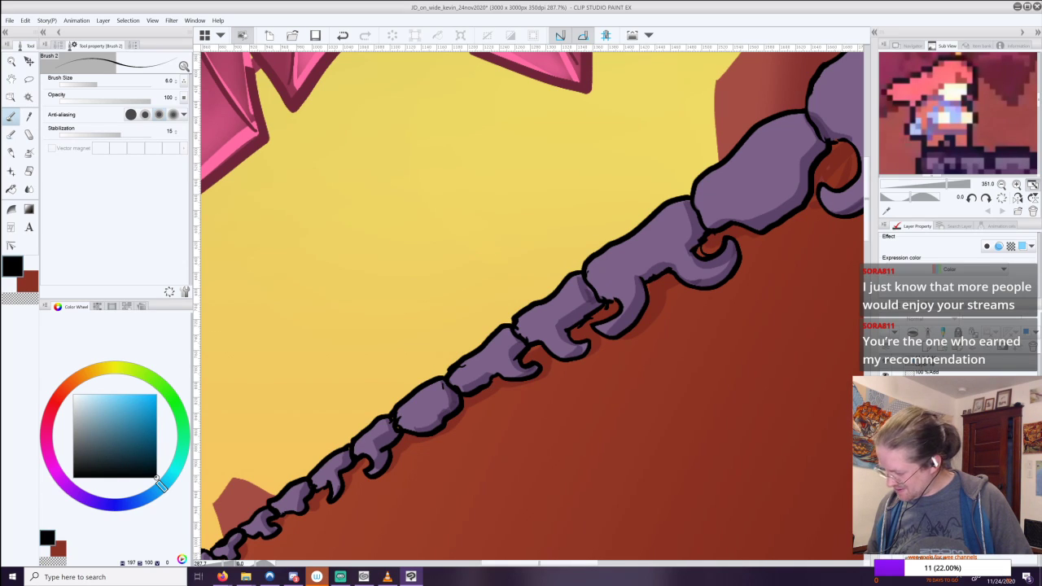
key("ctrl+z")
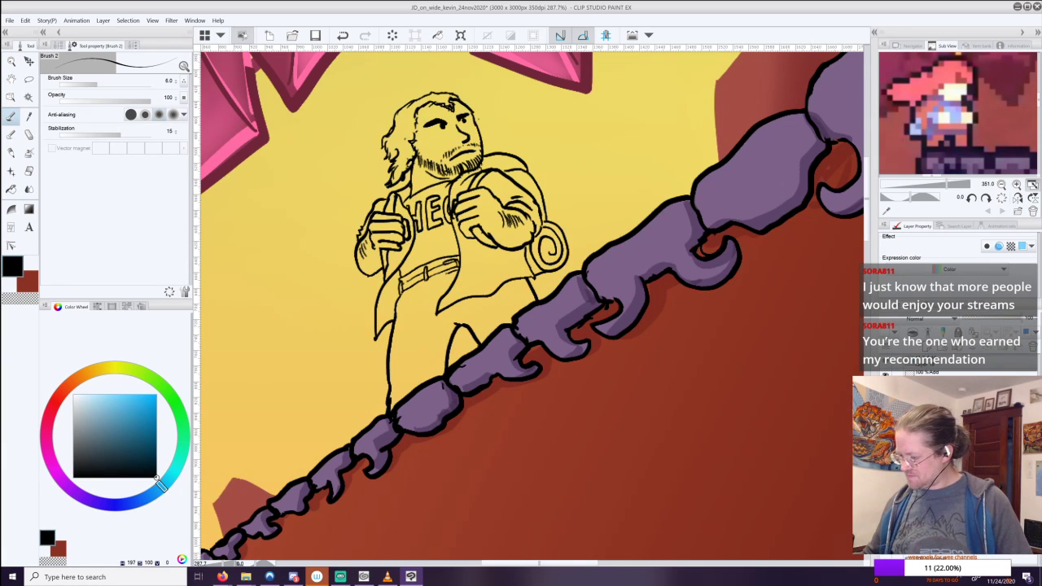
right_click(922, 411)
left_click(967, 376)
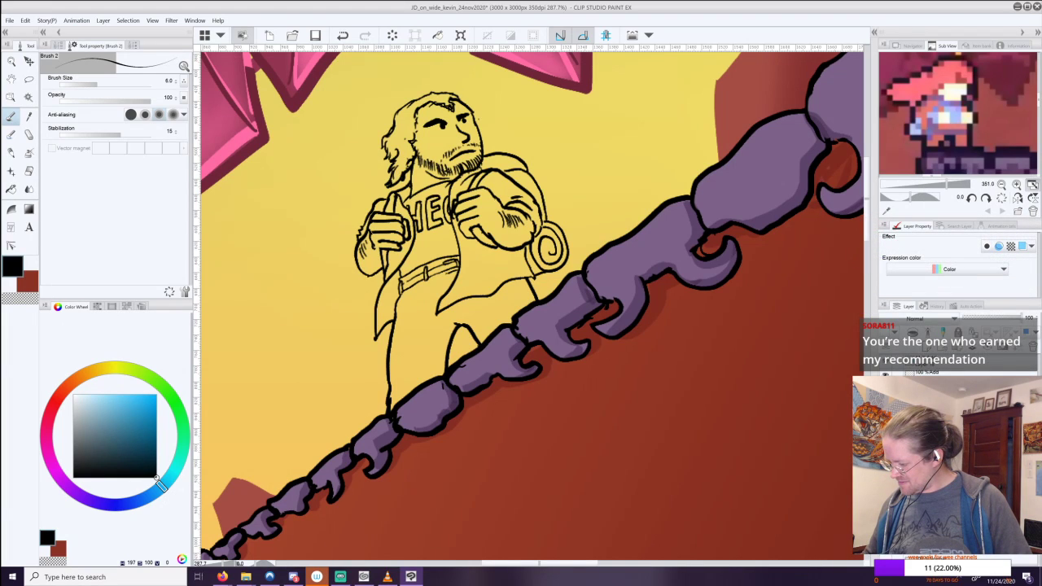
key("ctrl+z")
key("ctrl+y")
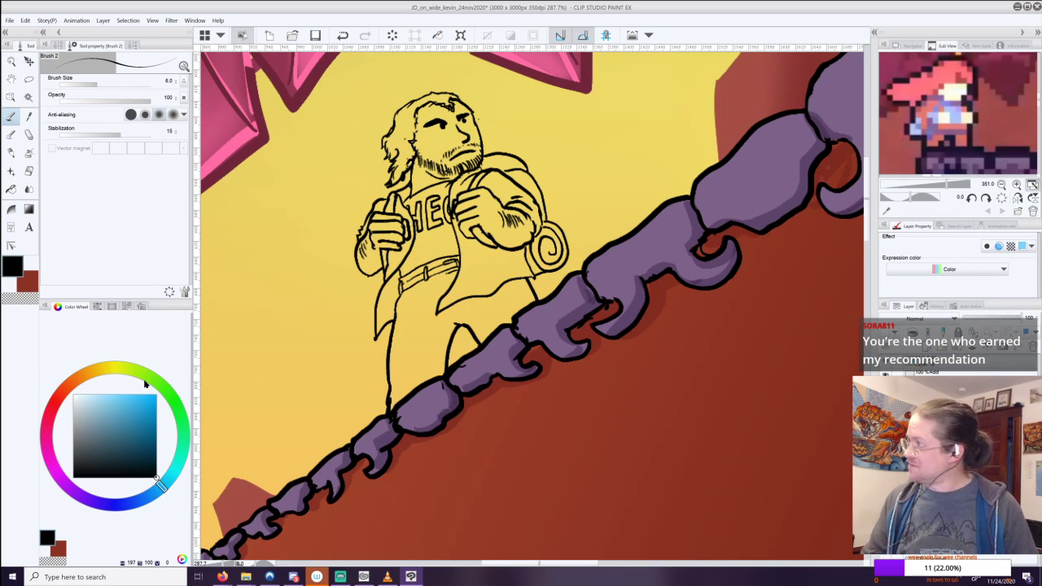
Take the pale skin tone from the christmas comics set and paint the man's face and neck with it.
left_click(98, 306)
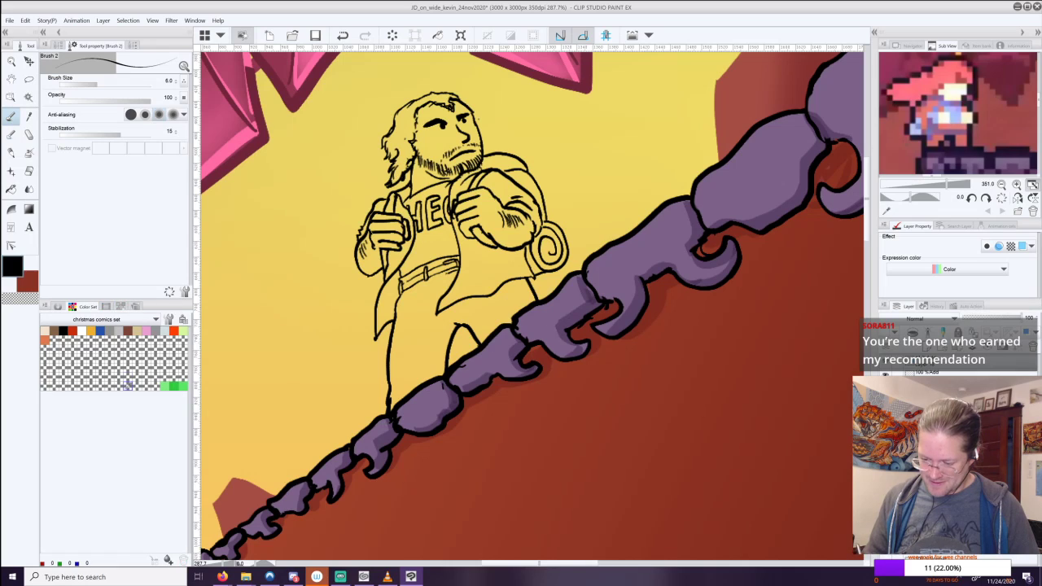
left_click(46, 331)
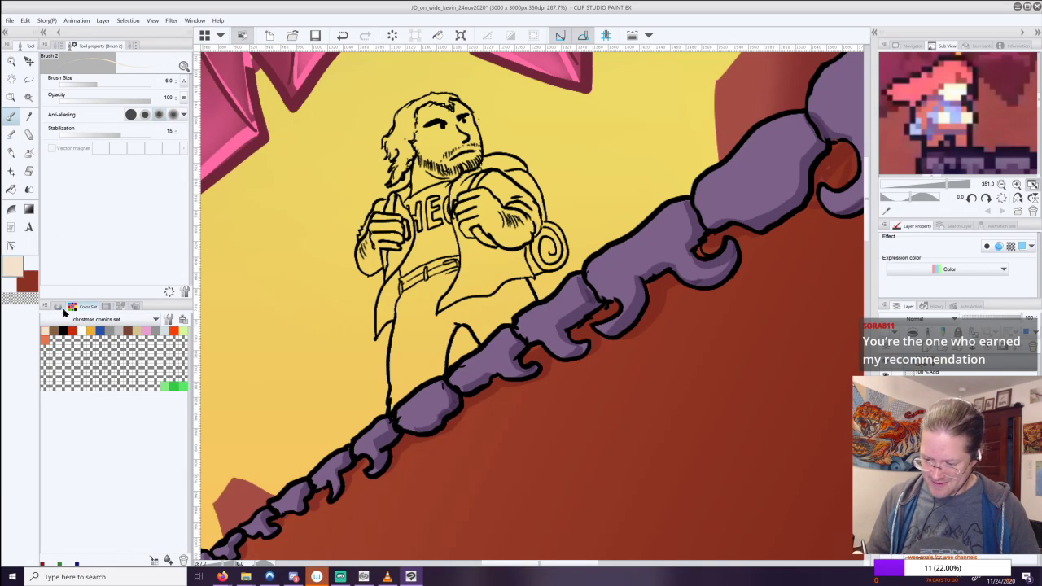
left_click(59, 306)
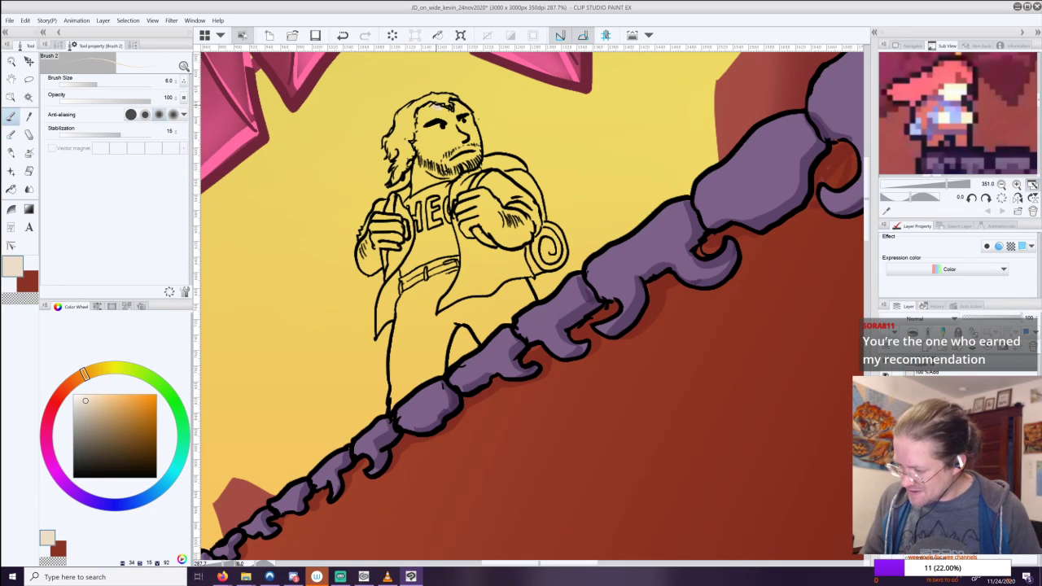
mouse_move(421, 111)
left_mouse_down()
mouse_move(428, 163)
mouse_move(467, 157)
mouse_move(474, 130)
mouse_move(457, 104)
mouse_move(458, 119)
mouse_move(431, 119)
mouse_move(435, 145)
mouse_move(459, 137)
left_mouse_up()
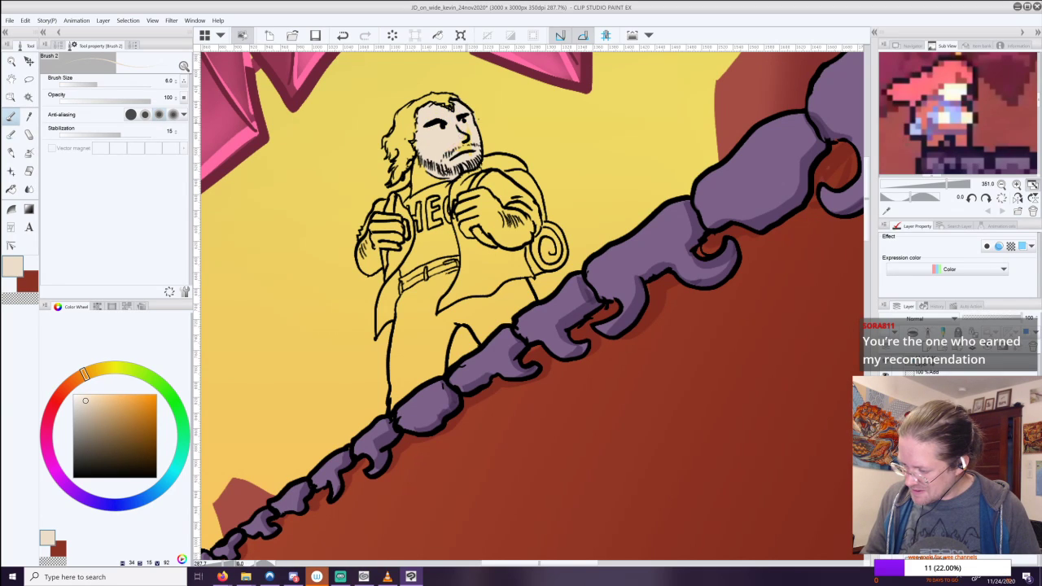
mouse_move(417, 170)
left_mouse_down()
mouse_move(416, 181)
mouse_move(434, 186)
left_mouse_up()
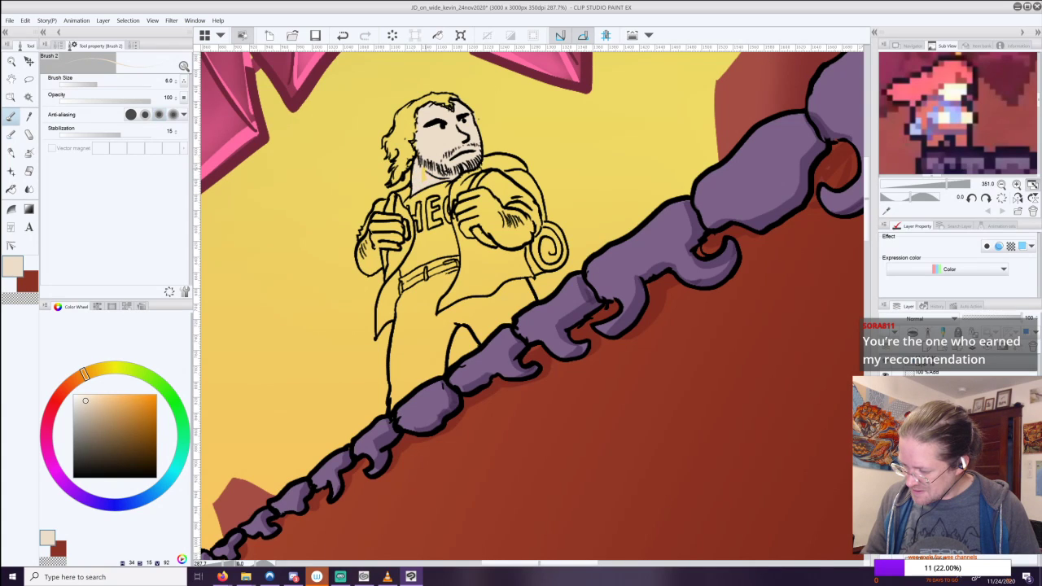
Paint both fists and forearms in the same pale skin tone, keeping within the ink lines.
left_click_drag(481, 192, 466, 210)
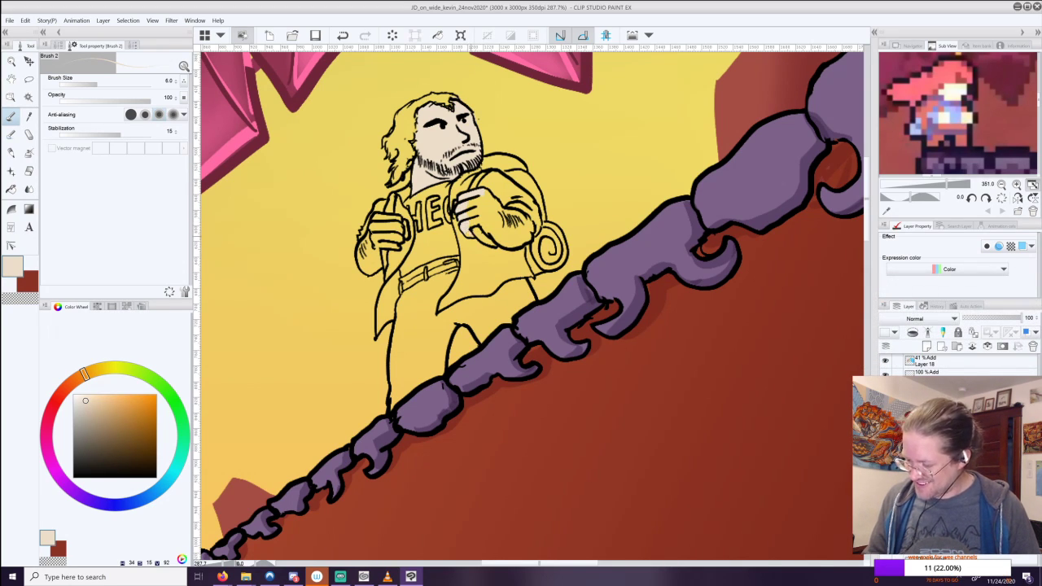
mouse_move(472, 216)
left_mouse_down()
mouse_move(502, 241)
mouse_move(466, 213)
mouse_move(486, 238)
mouse_move(530, 244)
left_mouse_up()
mouse_move(496, 206)
left_mouse_down()
mouse_move(506, 214)
mouse_move(490, 218)
mouse_move(518, 239)
left_mouse_up()
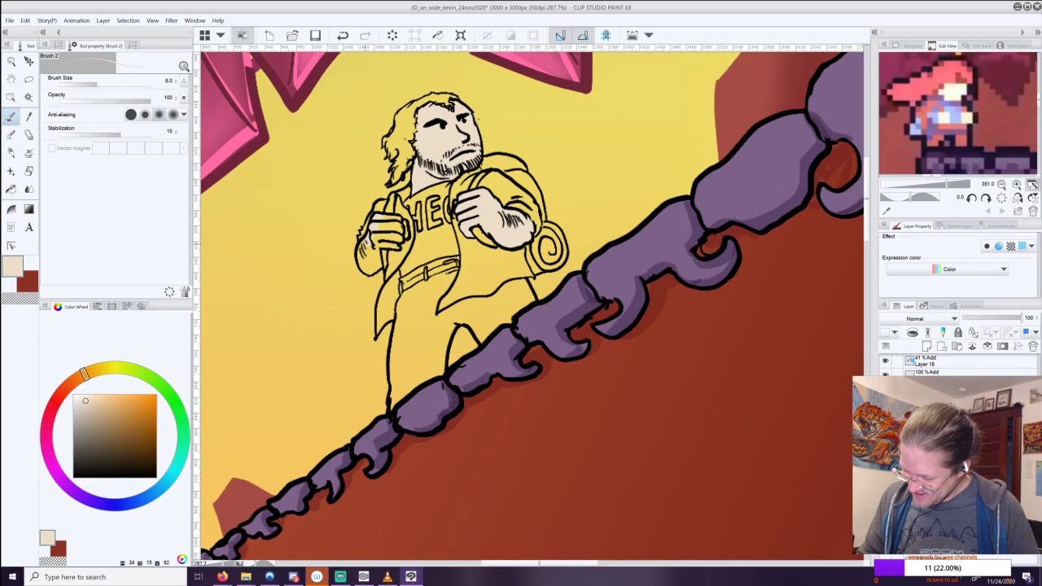
mouse_move(360, 257)
left_mouse_down()
mouse_move(363, 269)
mouse_move(382, 264)
mouse_move(365, 254)
mouse_move(389, 217)
left_mouse_up()
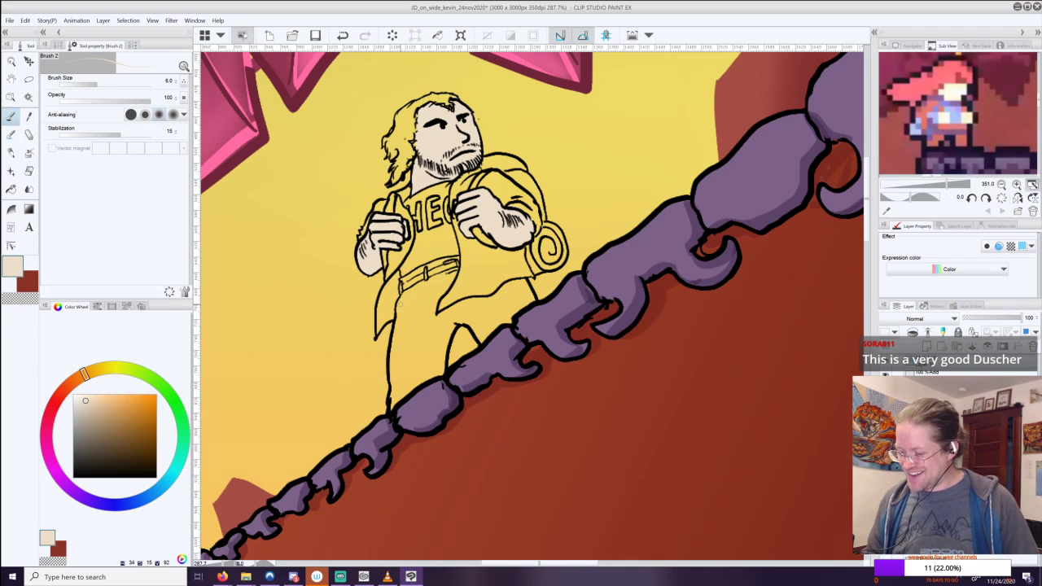
Choose a medium blue (hue 214, saturation 61) and paint the right-hand jacket panel's border, shoulder and sleeve.
scroll(538, 279, "down", 3)
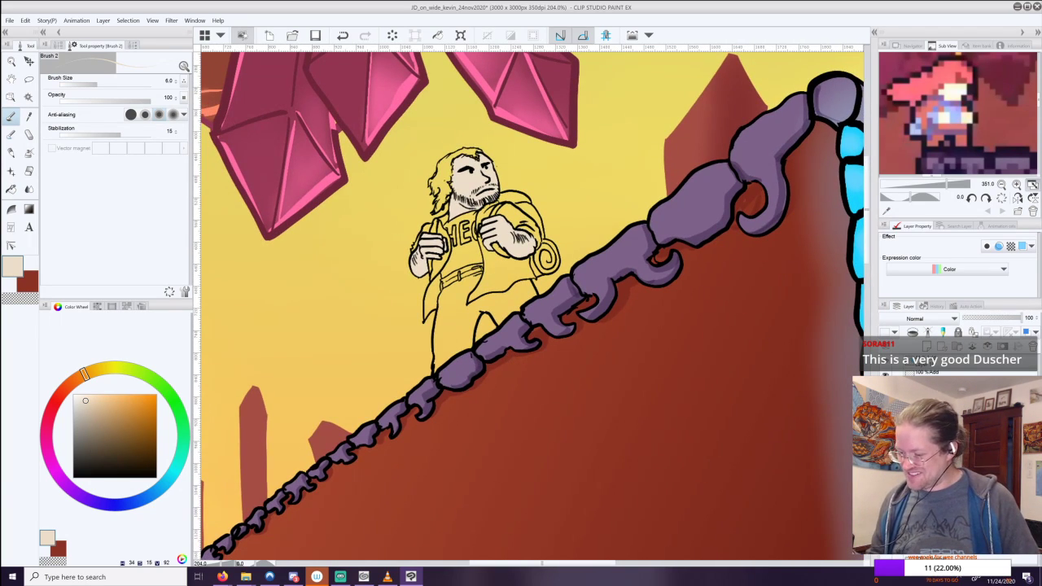
scroll(477, 206, "up", 4)
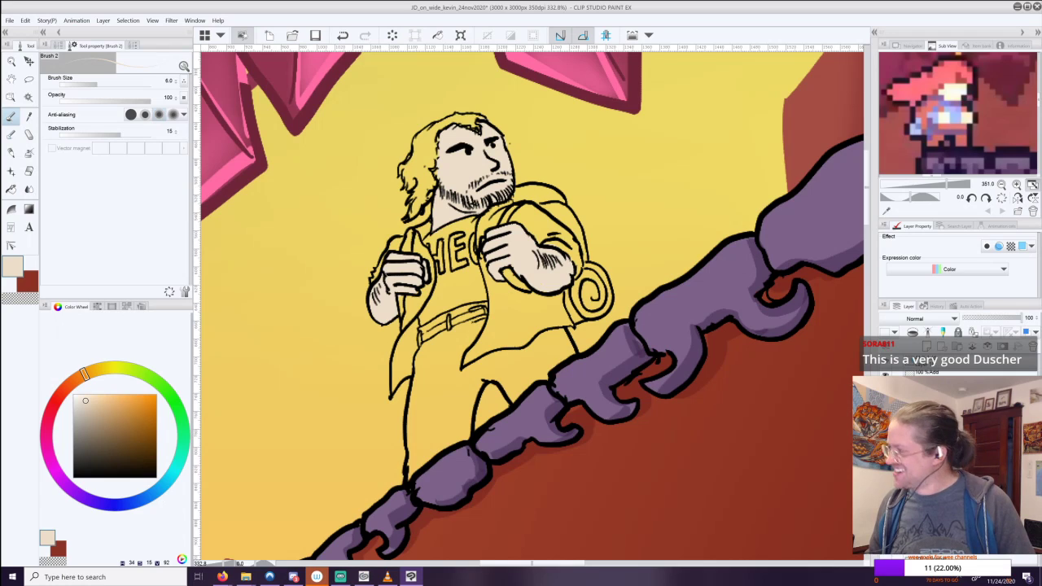
left_click(136, 505)
left_click(124, 404)
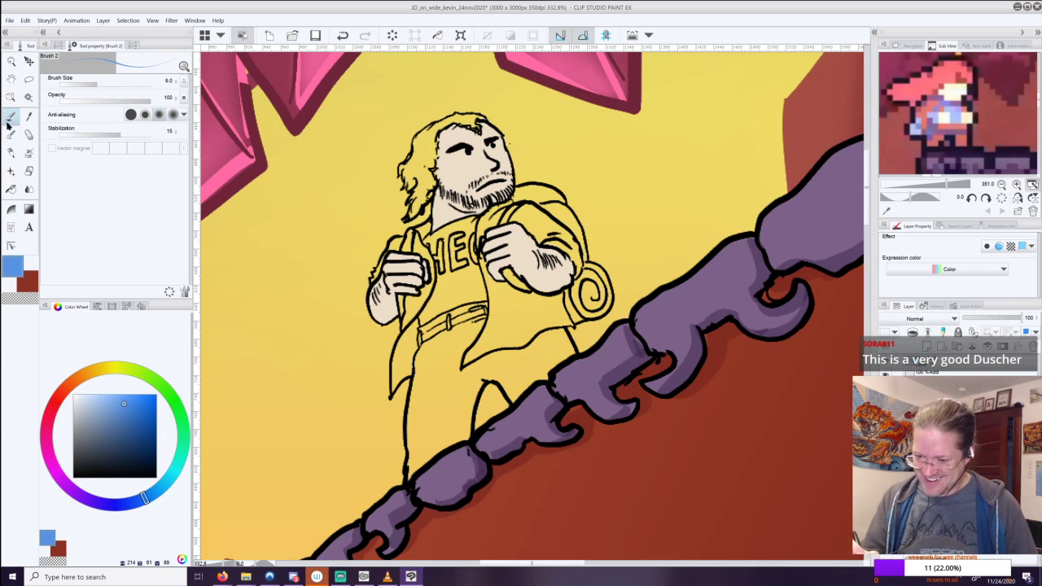
mouse_move(463, 365)
left_mouse_down()
mouse_move(495, 321)
mouse_move(479, 251)
mouse_move(497, 286)
mouse_move(516, 284)
mouse_move(482, 353)
mouse_move(490, 350)
left_mouse_up()
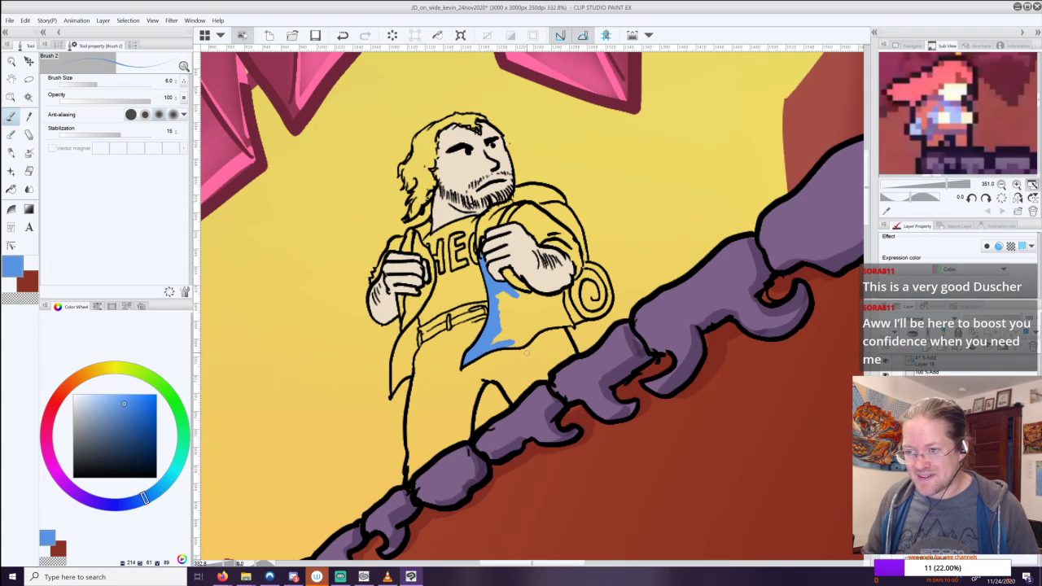
left_click_drag(512, 346, 536, 330)
mouse_move(561, 322)
left_mouse_down()
mouse_move(560, 294)
mouse_move(520, 294)
left_mouse_up()
key("ctrl+z")
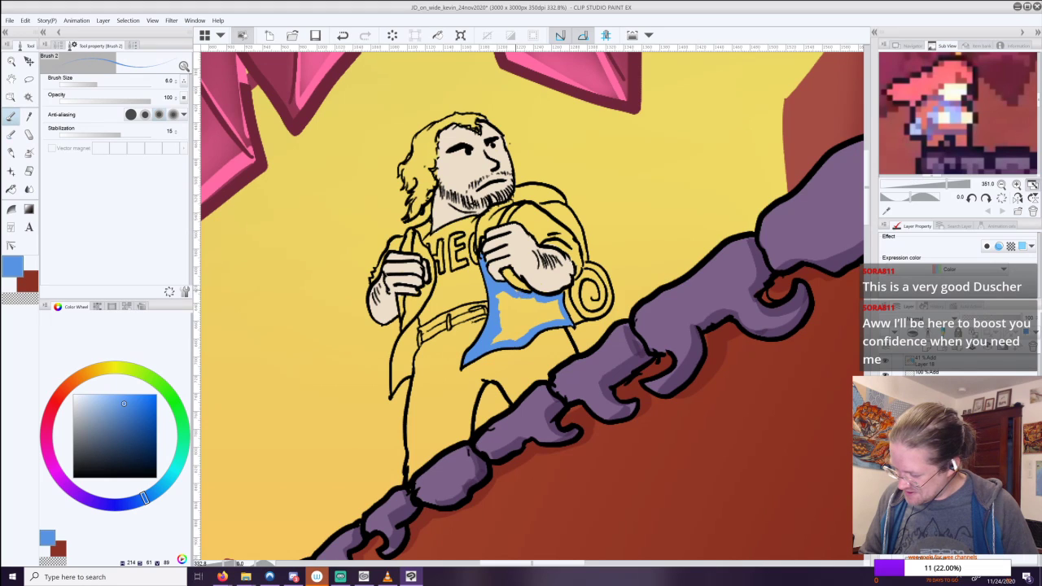
mouse_move(480, 252)
left_mouse_down()
mouse_move(480, 222)
mouse_move(529, 203)
mouse_move(510, 211)
mouse_move(574, 257)
mouse_move(575, 279)
mouse_move(574, 243)
mouse_move(536, 211)
mouse_move(524, 218)
mouse_move(555, 234)
left_mouse_up()
key("ctrl+z")
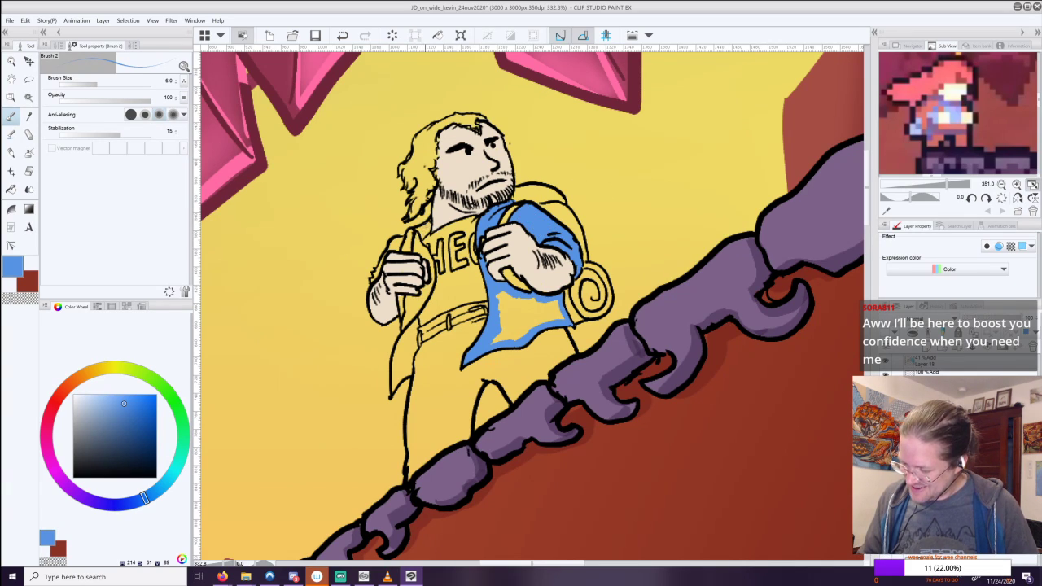
Paint the left-hand jacket front, sleeve and tail medium blue and fill the interior of the right-hand panel.
mouse_move(429, 221)
left_mouse_down()
mouse_move(413, 249)
mouse_move(422, 246)
mouse_move(432, 265)
mouse_move(407, 319)
left_mouse_up()
left_click_drag(417, 311, 403, 342)
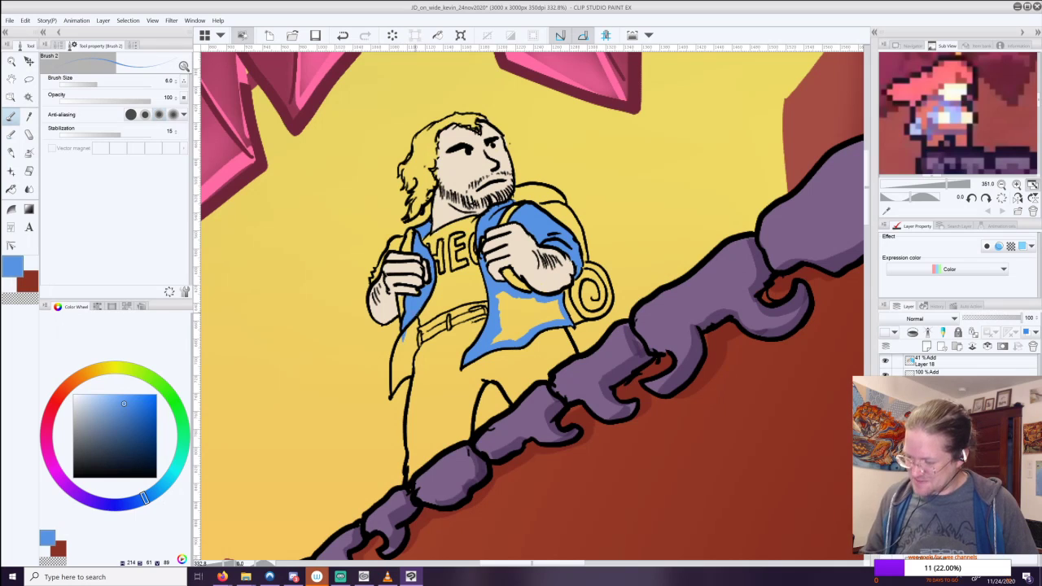
scroll(557, 314, "down", 1)
left_click_drag(521, 325, 544, 260)
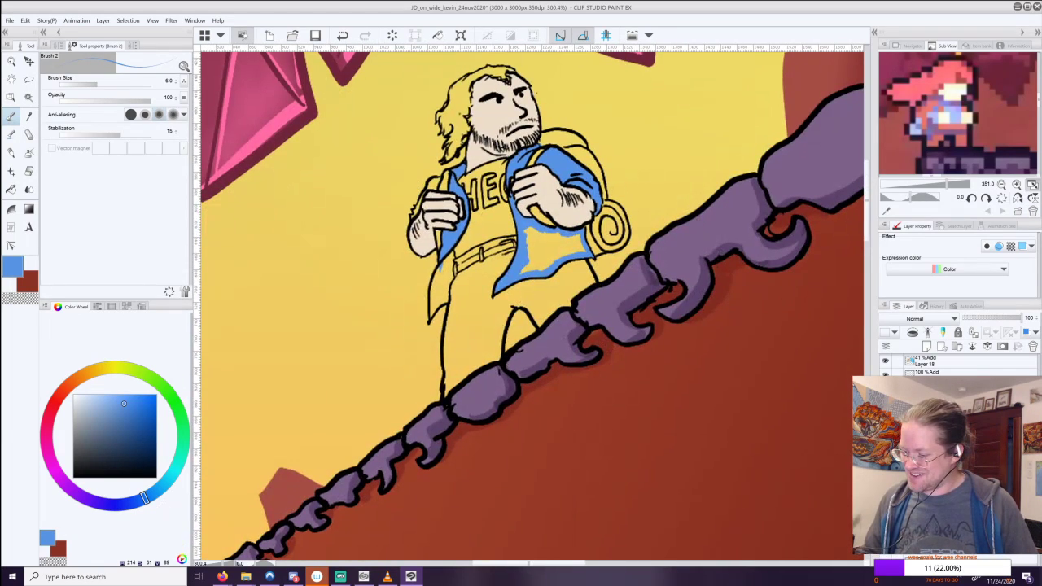
mouse_move(444, 260)
left_mouse_down()
mouse_move(431, 319)
mouse_move(449, 262)
mouse_move(445, 272)
left_mouse_up()
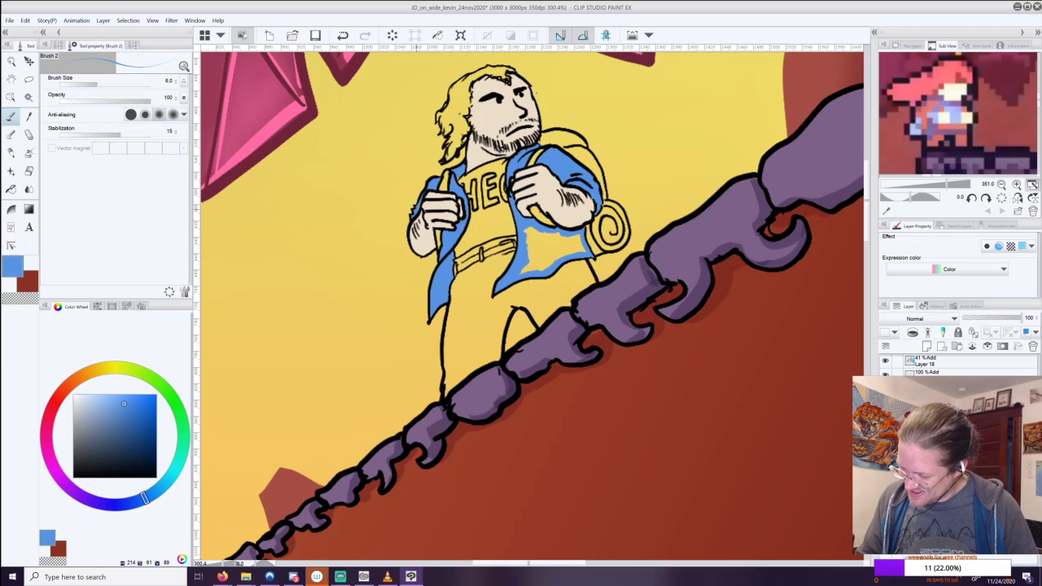
mouse_move(531, 230)
left_mouse_down()
mouse_move(527, 249)
mouse_move(549, 241)
mouse_move(525, 271)
mouse_move(542, 255)
mouse_move(581, 250)
mouse_move(552, 244)
left_mouse_up()
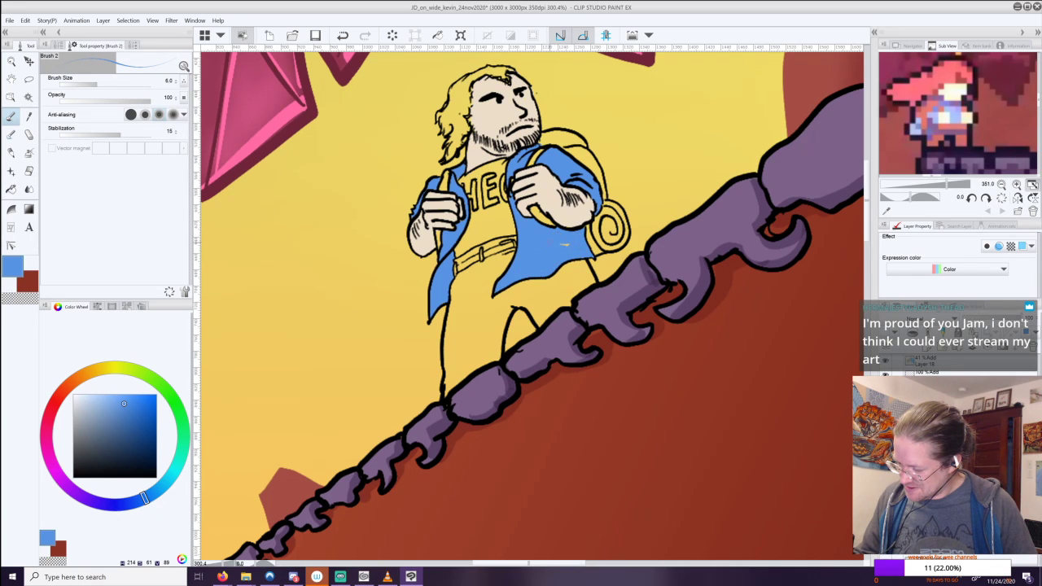
Choose a dark navy blue (hue 215, saturation 71, brightness 47) as the brush colour for the trousers.
mouse_move(604, 130)
left_mouse_down()
mouse_move(543, 175)
mouse_move(584, 168)
mouse_move(568, 230)
left_mouse_up()
key("i")
left_click(459, 217)
key("b")
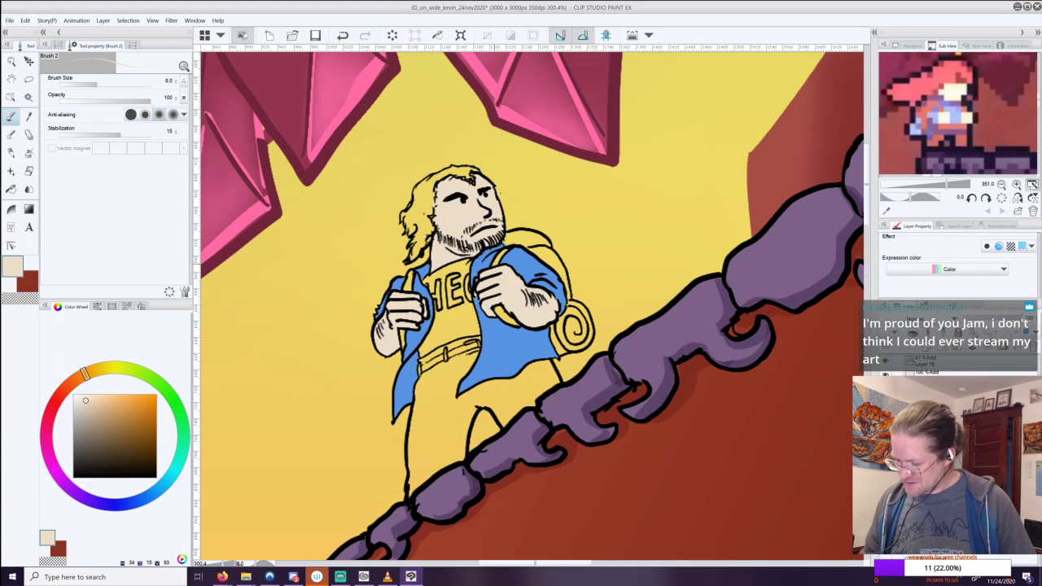
key("i")
left_click(405, 387)
left_click(134, 440)
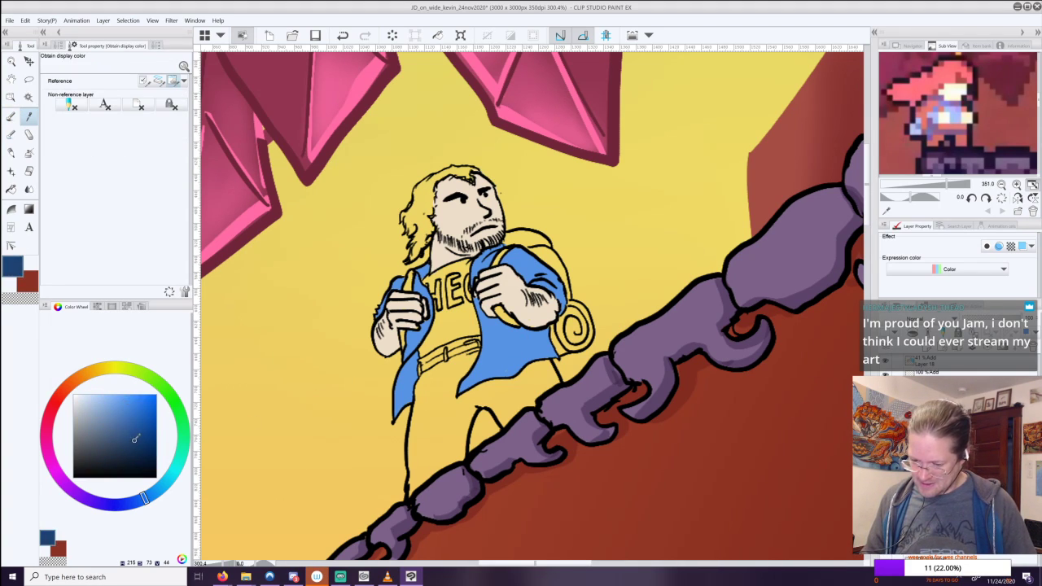
left_click(12, 117)
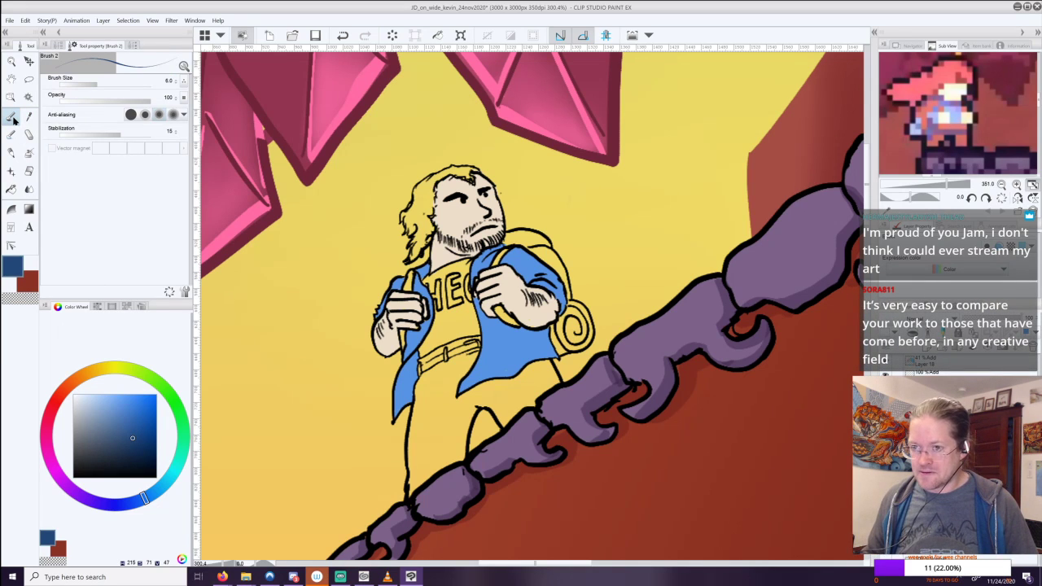
left_click_drag(527, 366, 534, 238)
scroll(534, 238, "up", 4)
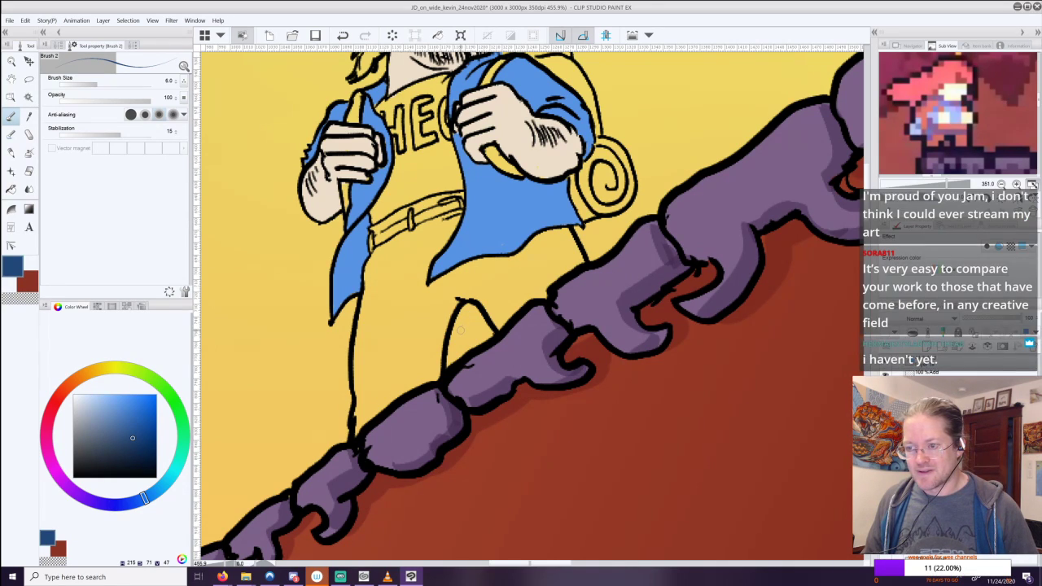
Auto-select the trouser areas between the jacket and the purple ridge, fill them with navy blue, and clear the selection.
key("w")
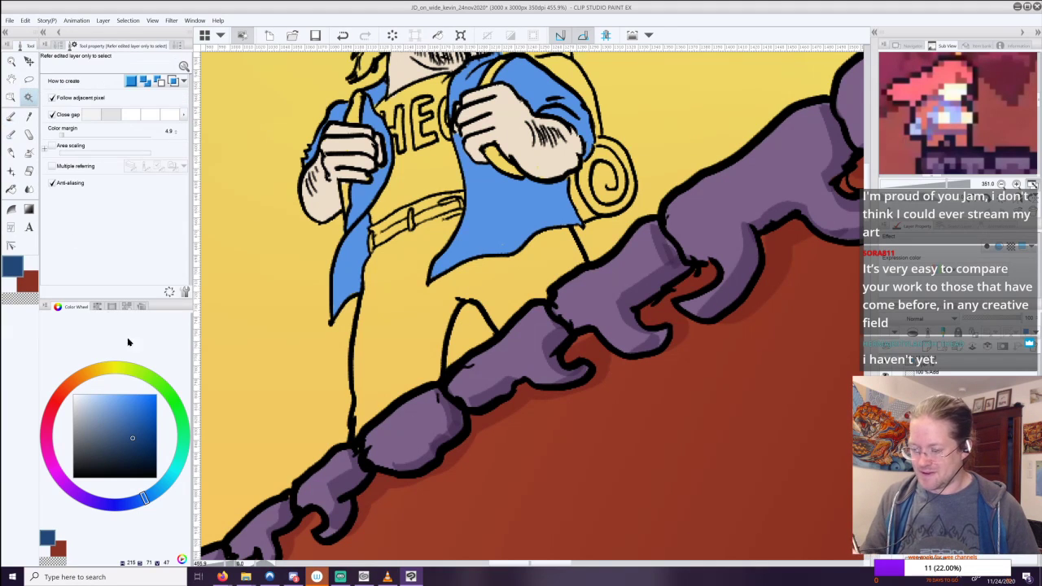
left_click(493, 306)
key("ctrl+z")
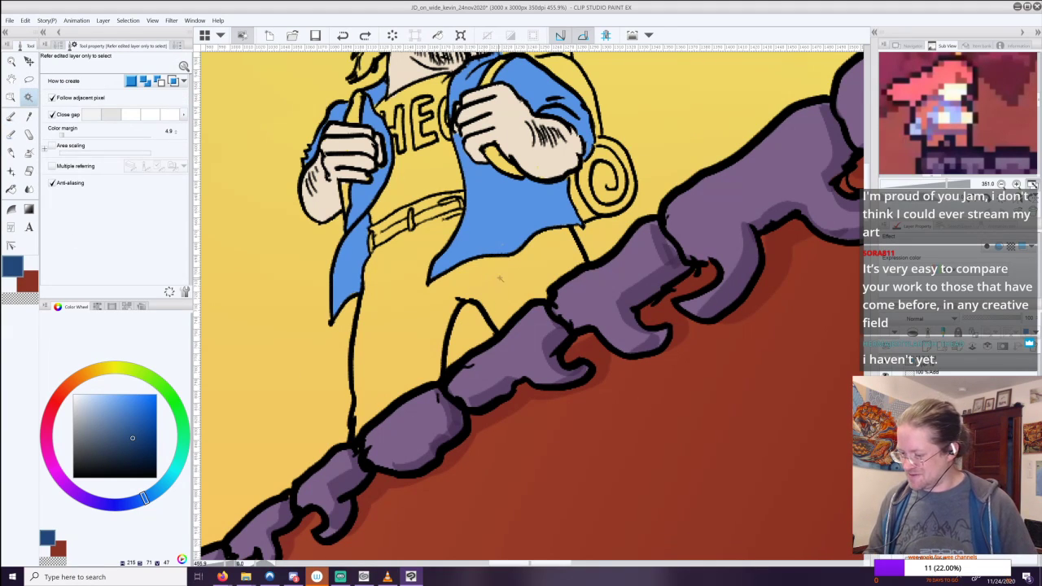
left_click(478, 283)
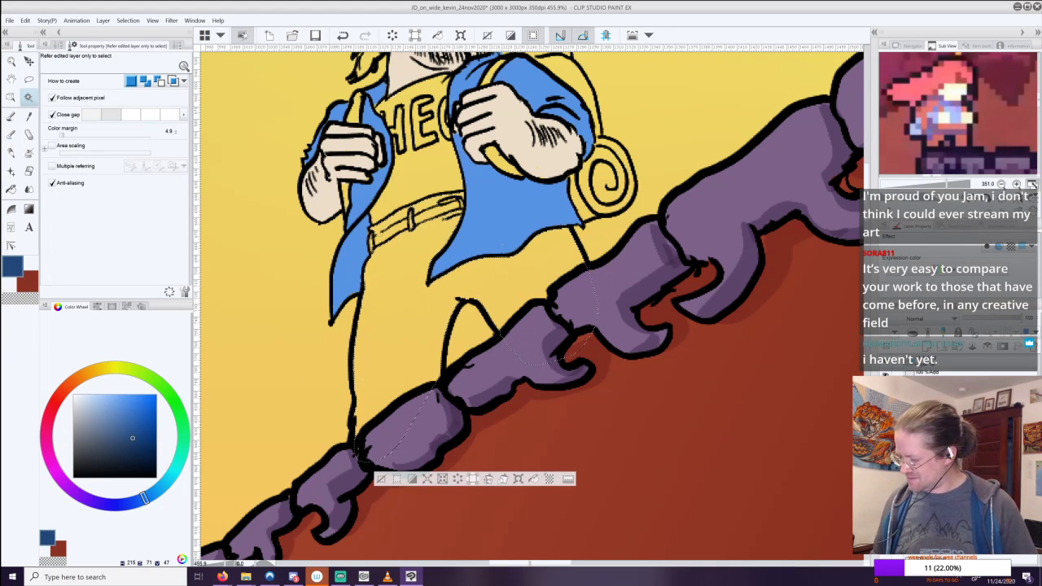
left_click(427, 479)
left_click(538, 274)
left_click(553, 260)
left_click(609, 268)
left_click(604, 271)
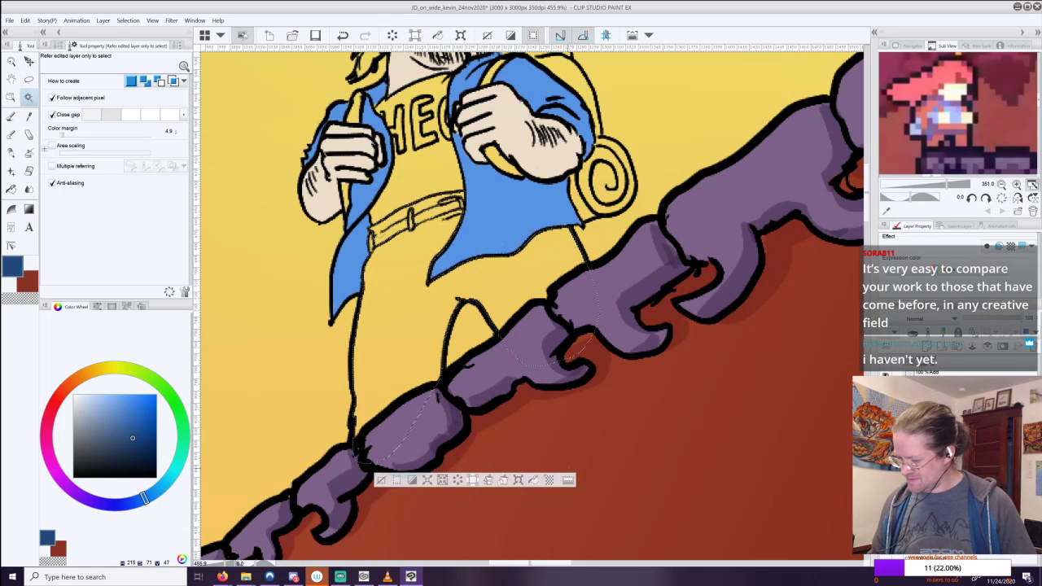
left_click(535, 480)
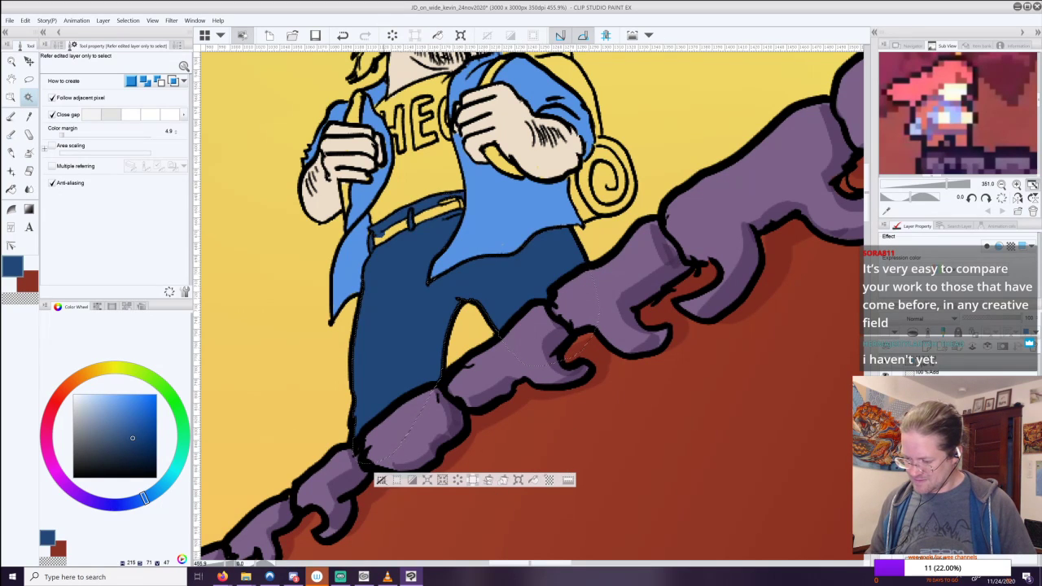
key("ctrl+d")
Paint the belt in a muted tan with hue 47, saturation 37 and brightness 83.
left_click(99, 370)
mouse_move(125, 419)
left_mouse_down()
mouse_move(114, 401)
mouse_move(105, 407)
left_mouse_up()
left_click(11, 115)
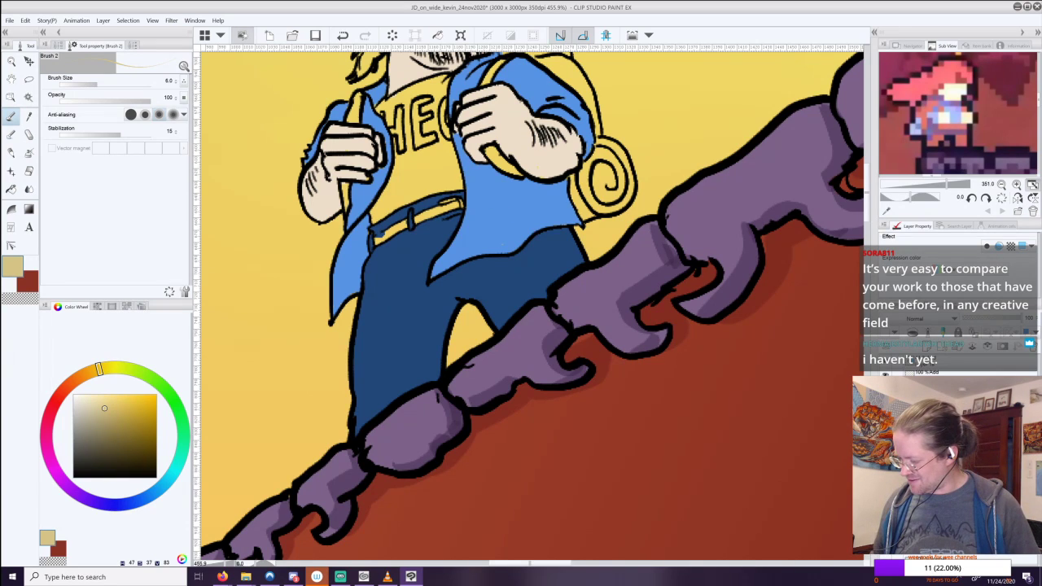
left_click(886, 391)
left_click(886, 407)
left_click(885, 391)
left_click(886, 407)
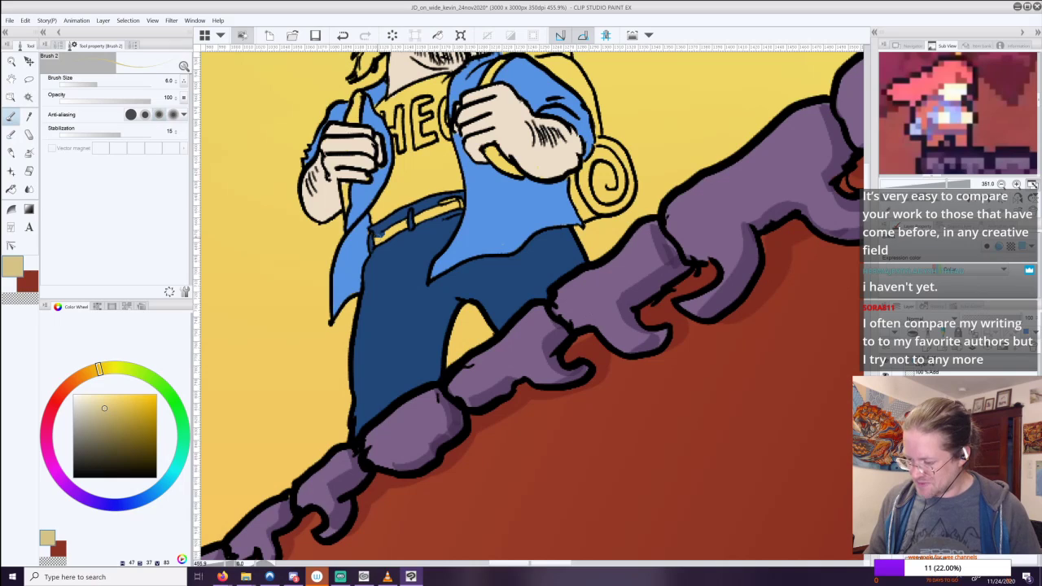
key("ctrl+z")
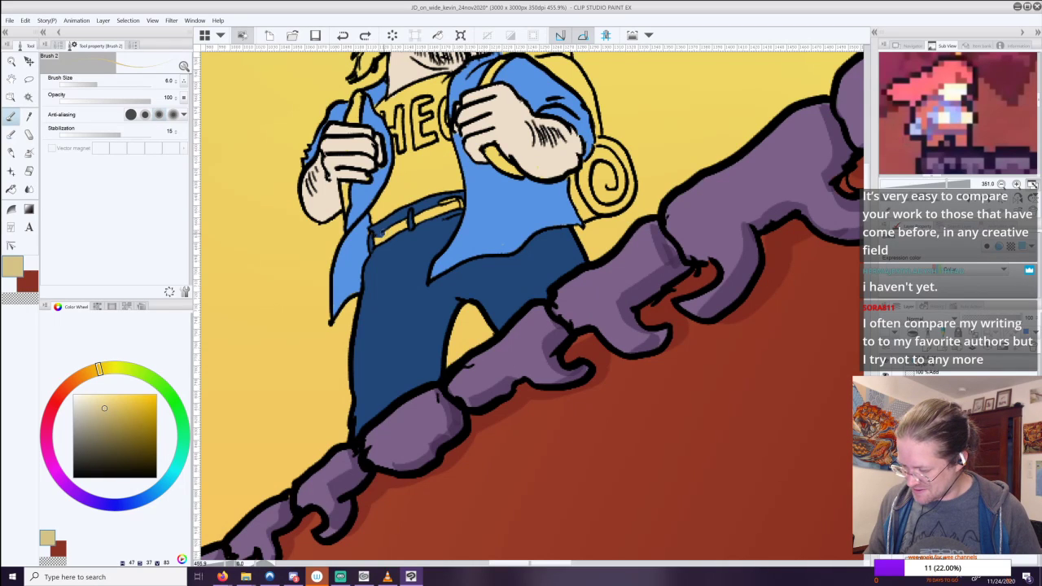
left_click_drag(398, 229, 406, 220)
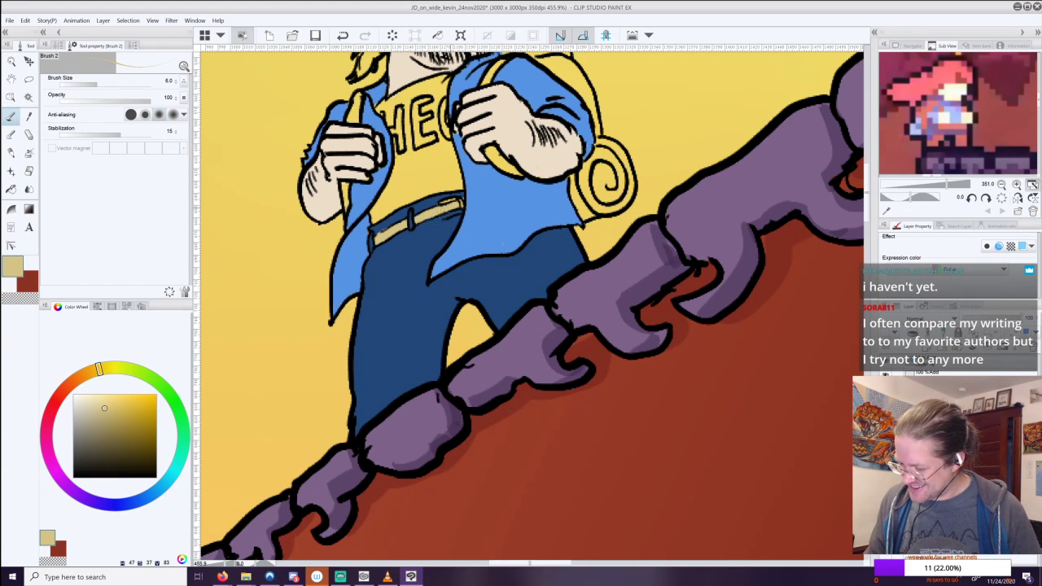
Paint the belt buckle bright yellow with hue 56, saturation 100 and brightness 100.
mouse_move(105, 372)
left_mouse_down()
mouse_move(138, 394)
mouse_move(173, 377)
left_mouse_up()
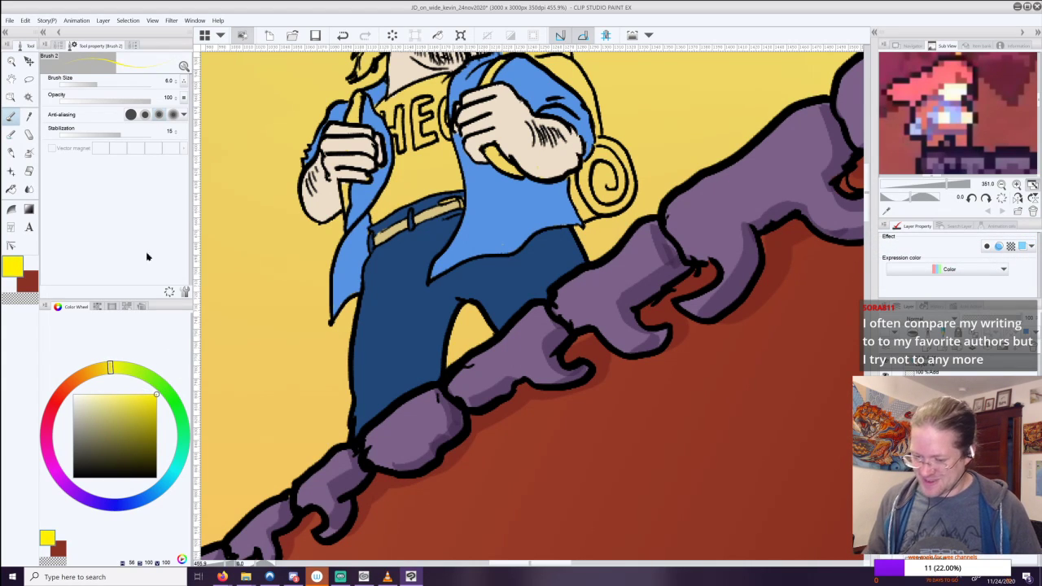
left_click_drag(443, 220, 464, 194)
left_click_drag(443, 219, 449, 215)
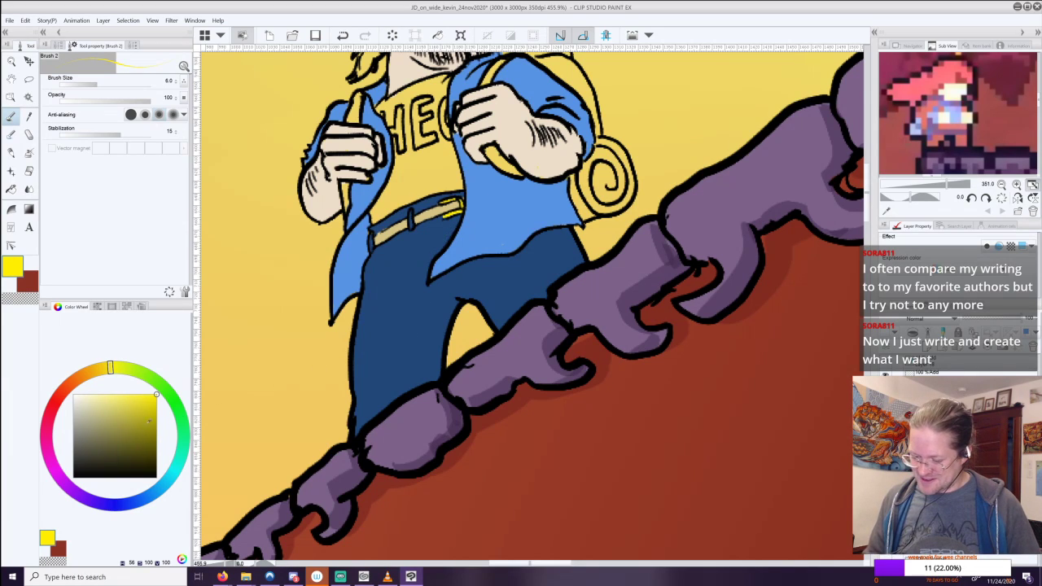
Switch the brush colour to black and ink short fold lines on the navy trousers below the belt and near the crotch.
left_click(33, 287)
left_click_drag(153, 472, 160, 486)
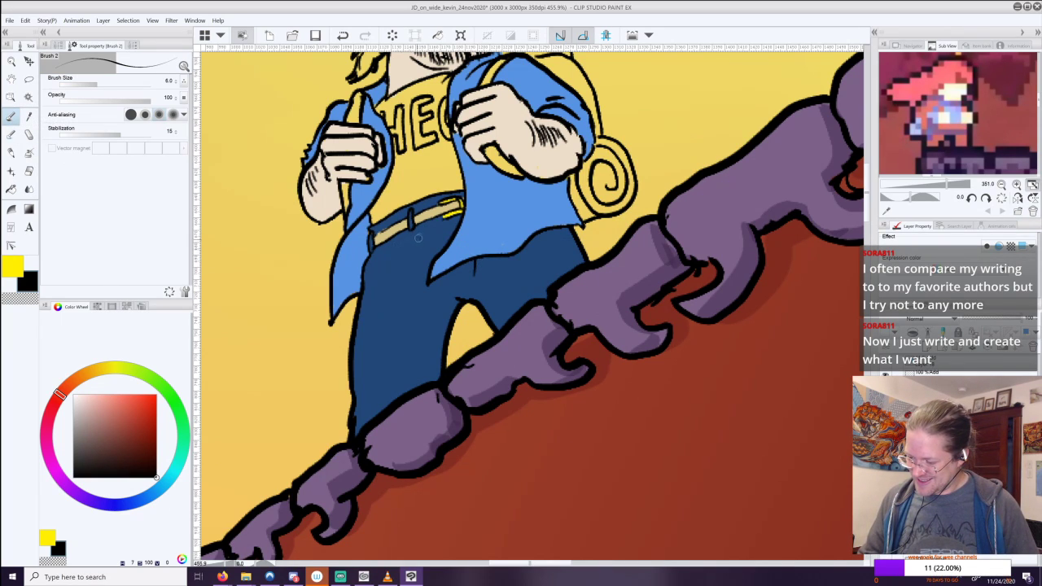
key("ctrl+z")
key("ctrl+z")
key("ctrl+z")
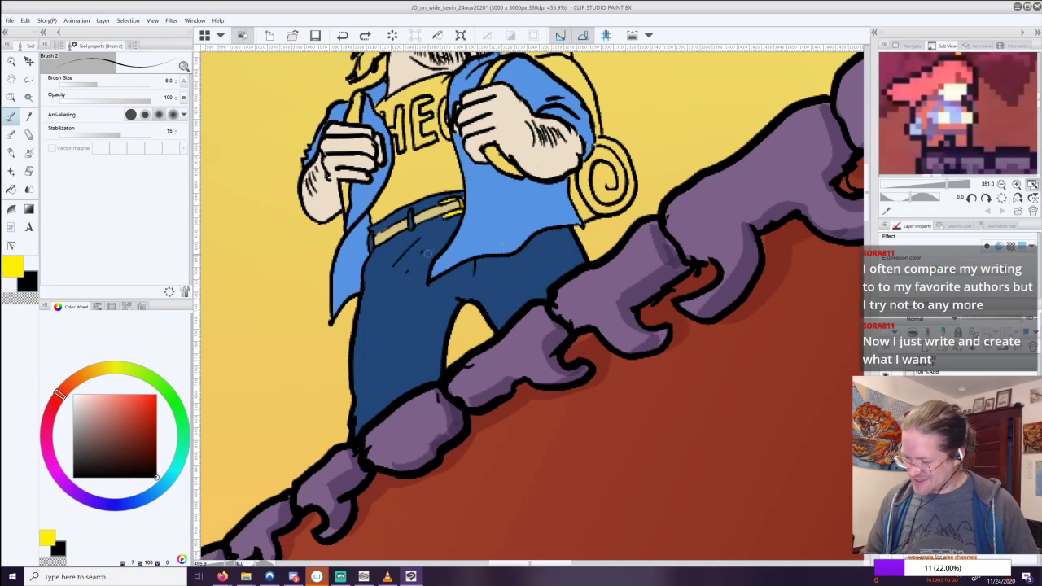
mouse_move(412, 254)
left_mouse_down()
mouse_move(401, 283)
mouse_move(414, 290)
left_mouse_up()
left_click_drag(505, 281, 509, 295)
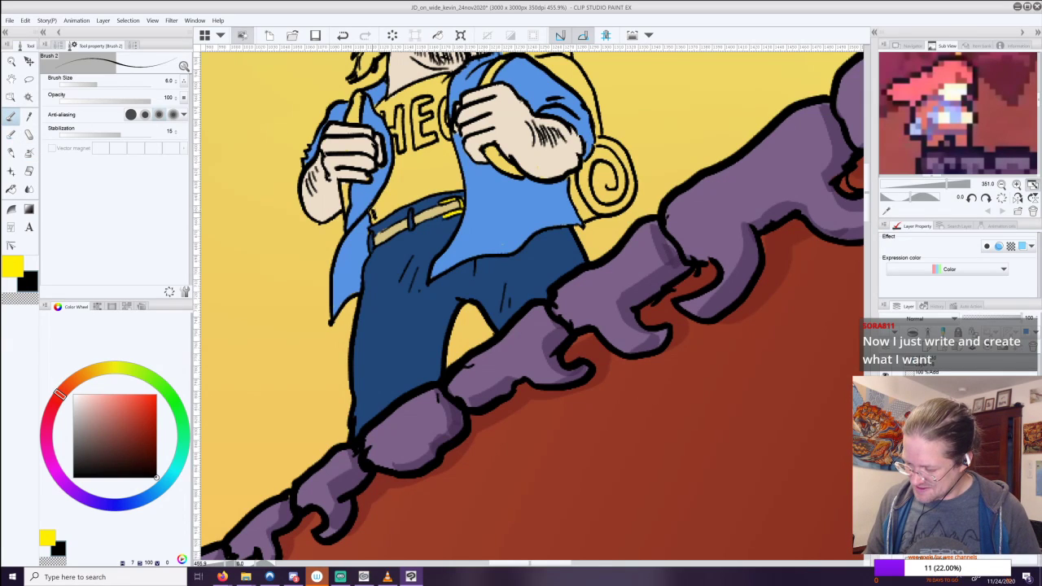
Paint the man's shirt solid black from the collar to the belt, leaving the chest letters uncovered.
mouse_move(376, 224)
left_mouse_down()
mouse_move(374, 204)
mouse_move(392, 183)
mouse_move(391, 209)
mouse_move(454, 188)
mouse_move(449, 141)
mouse_move(394, 156)
mouse_move(394, 196)
mouse_move(411, 181)
mouse_move(452, 181)
mouse_move(446, 149)
mouse_move(399, 163)
mouse_move(453, 163)
mouse_move(483, 253)
left_mouse_up()
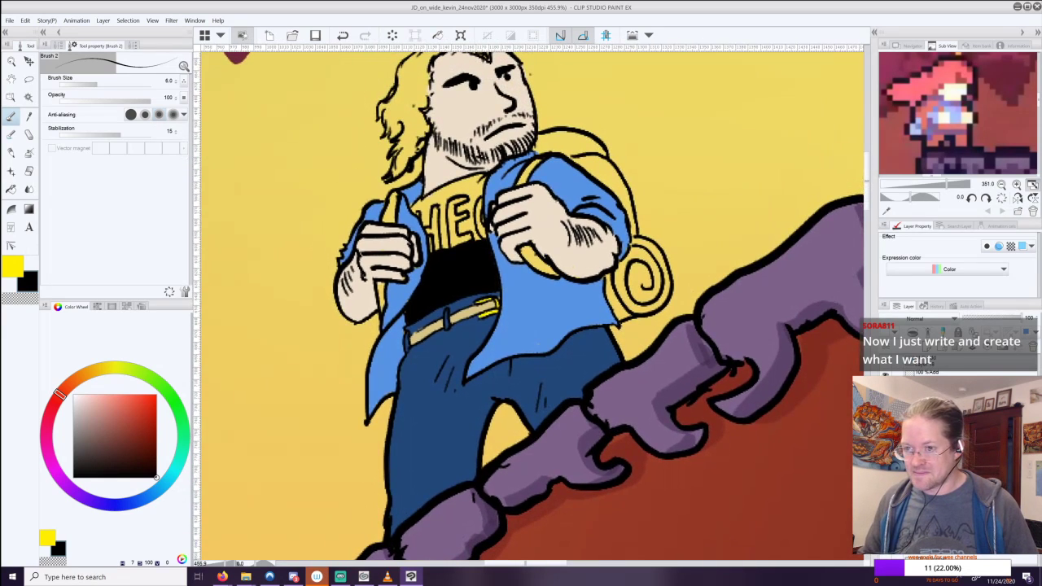
scroll(505, 227, "up", 4)
scroll(453, 163, "up", 1)
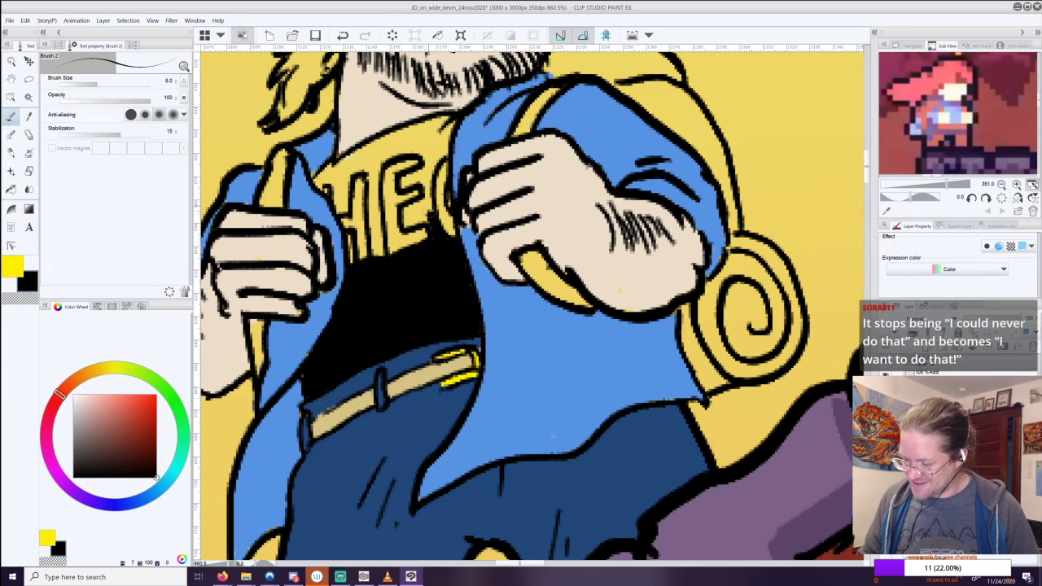
mouse_move(409, 206)
left_mouse_down()
mouse_move(428, 173)
mouse_move(404, 182)
mouse_move(425, 173)
mouse_move(421, 184)
mouse_move(437, 160)
mouse_move(441, 120)
mouse_move(428, 128)
mouse_move(426, 156)
mouse_move(436, 126)
mouse_move(425, 145)
mouse_move(388, 145)
mouse_move(405, 127)
mouse_move(319, 176)
mouse_move(333, 169)
mouse_move(320, 183)
mouse_move(337, 176)
mouse_move(340, 208)
mouse_move(359, 159)
mouse_move(349, 167)
mouse_move(383, 153)
mouse_move(358, 166)
mouse_move(373, 175)
mouse_move(376, 165)
mouse_move(377, 247)
mouse_move(352, 262)
mouse_move(348, 231)
left_mouse_up()
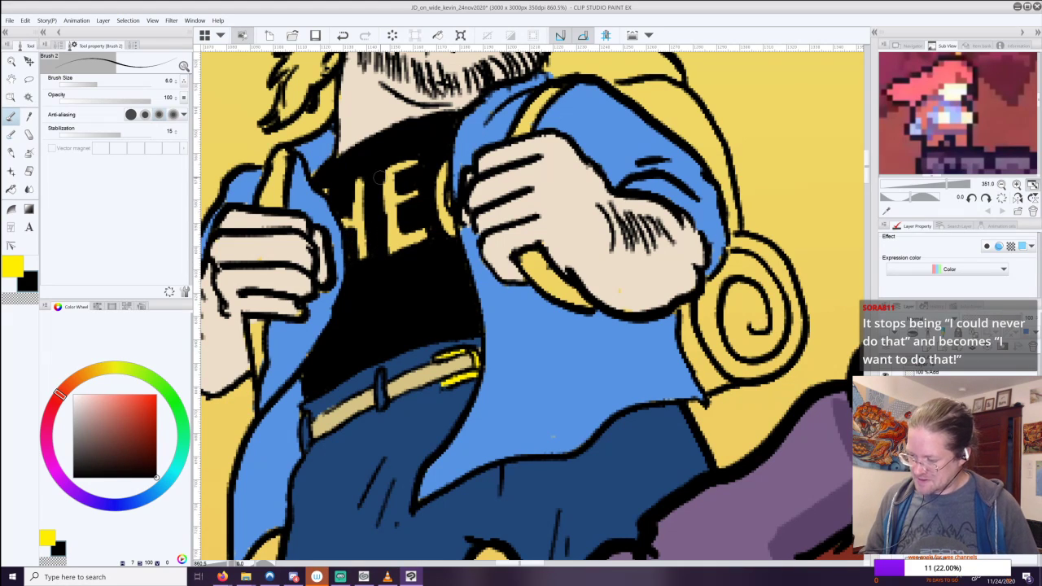
Choose white as the brush colour and paint the E and the partly hidden last letter on the shirt.
left_click_drag(82, 404, 52, 345)
mouse_move(415, 159)
left_mouse_down()
mouse_move(390, 171)
mouse_move(389, 213)
left_mouse_up()
left_click_drag(385, 177, 389, 232)
mouse_move(393, 196)
left_mouse_down()
mouse_move(395, 252)
mouse_move(412, 225)
mouse_move(405, 247)
mouse_move(424, 233)
left_mouse_up()
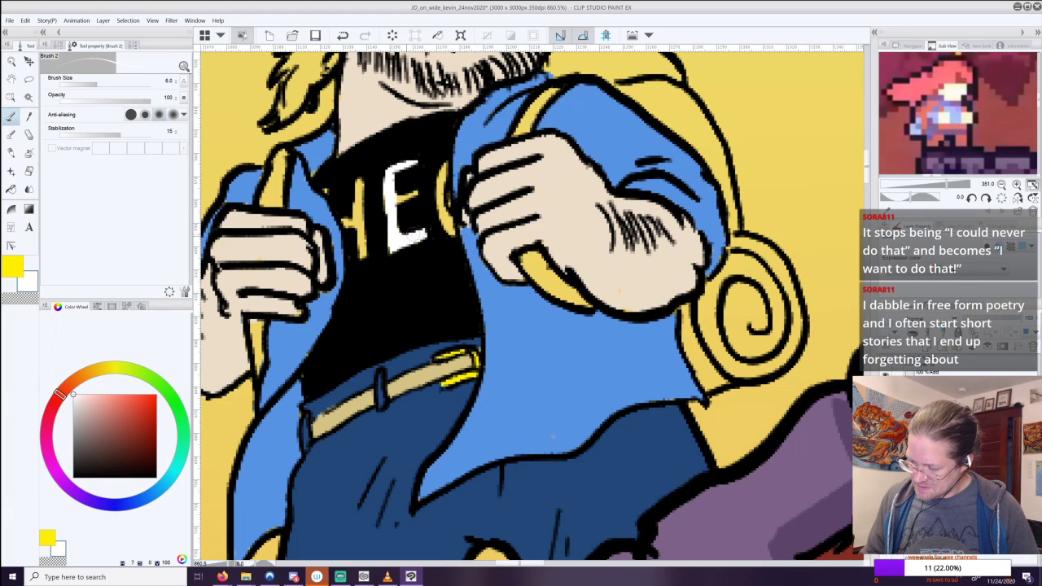
left_click_drag(393, 201, 410, 190)
mouse_move(446, 161)
left_mouse_down()
mouse_move(438, 190)
mouse_move(449, 231)
left_mouse_up()
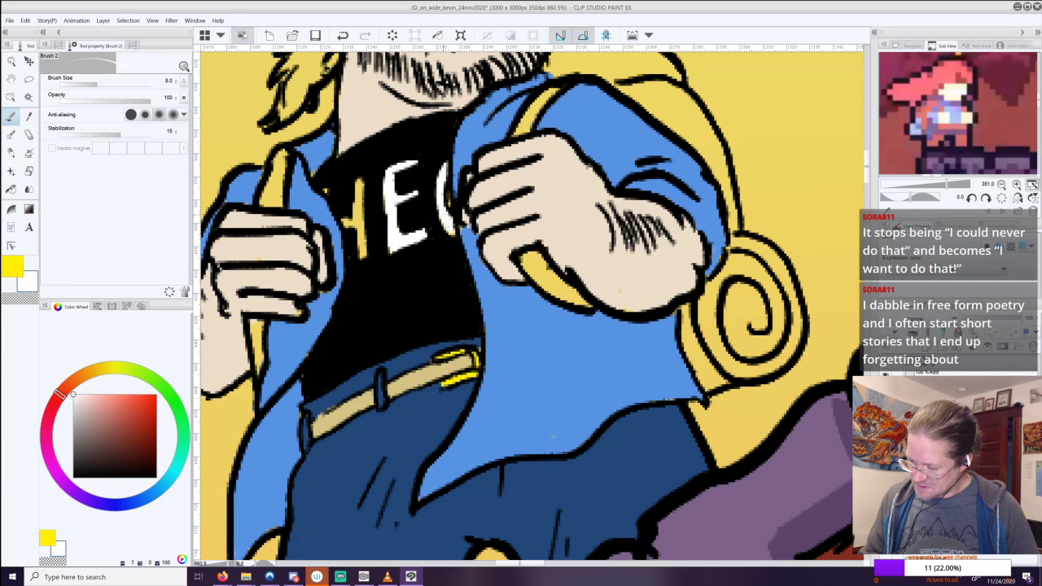
Touch up the black around the last letter with the shirt's sampled colour, and paint the H in sampled white.
key("i")
left_click(434, 173)
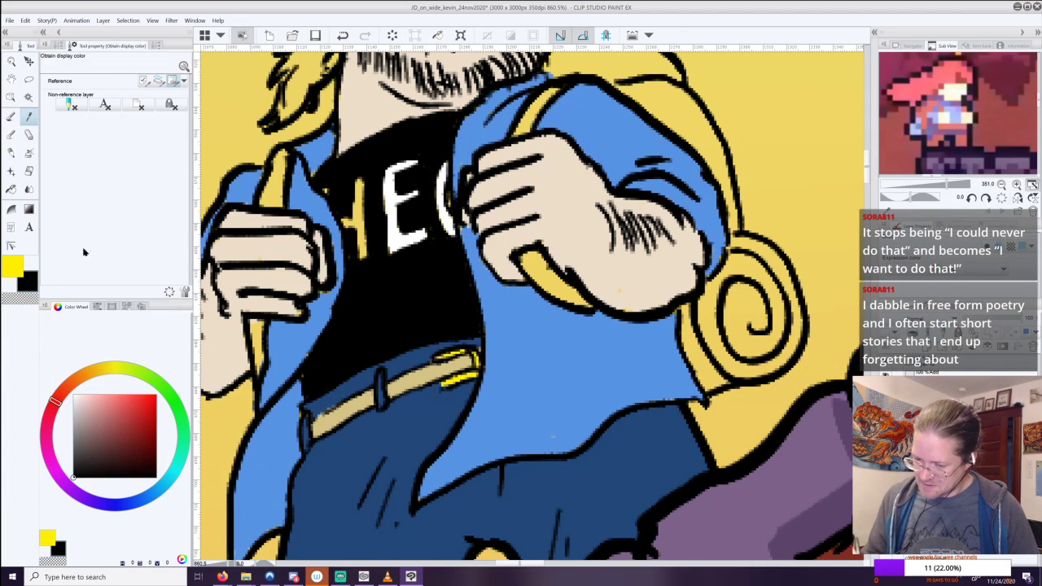
left_click(12, 116)
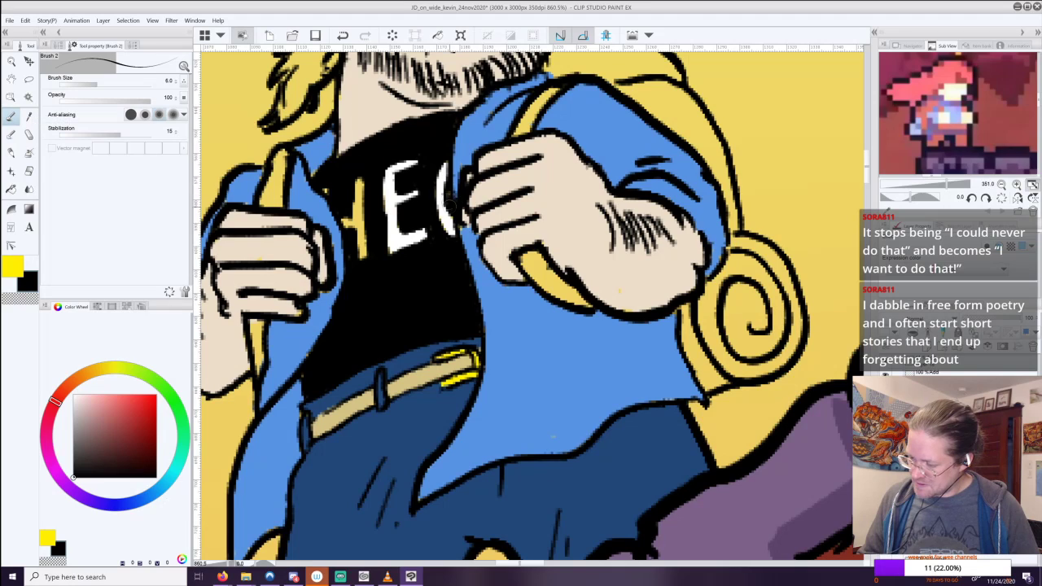
key("i")
left_click(392, 195)
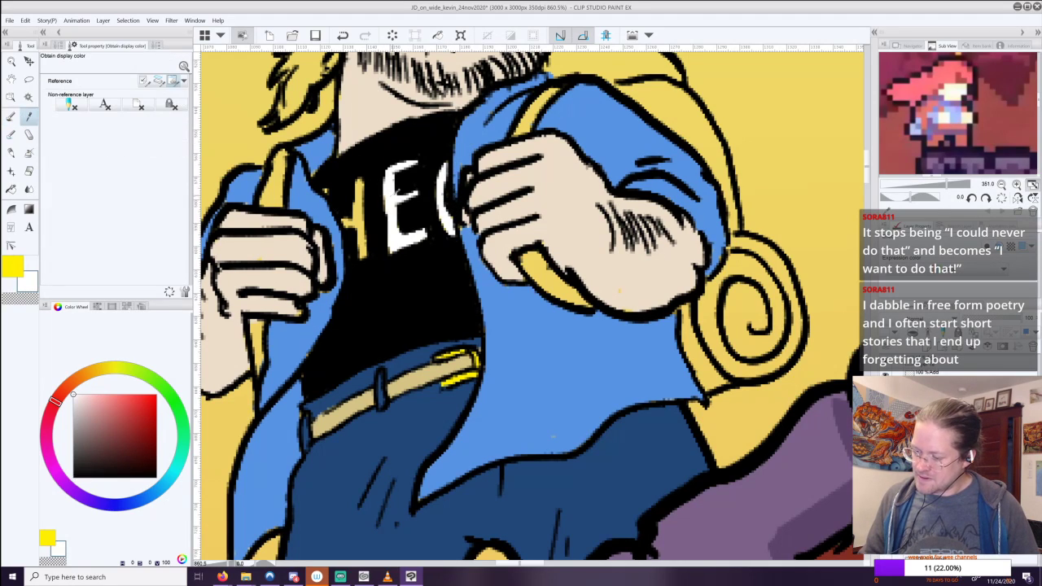
left_click(12, 116)
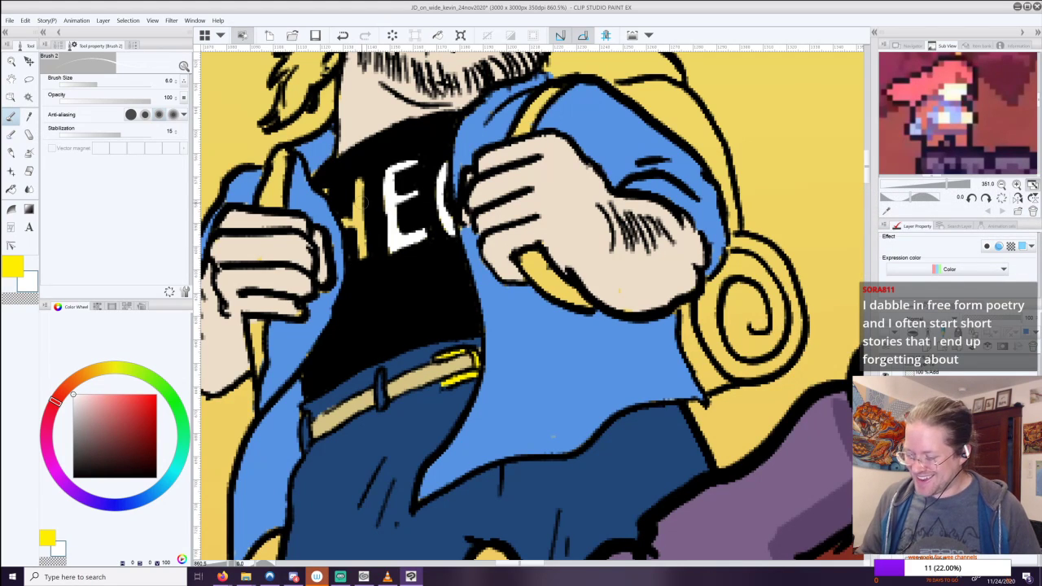
mouse_move(359, 175)
left_mouse_down()
mouse_move(360, 255)
mouse_move(344, 223)
left_mouse_up()
left_click(325, 190)
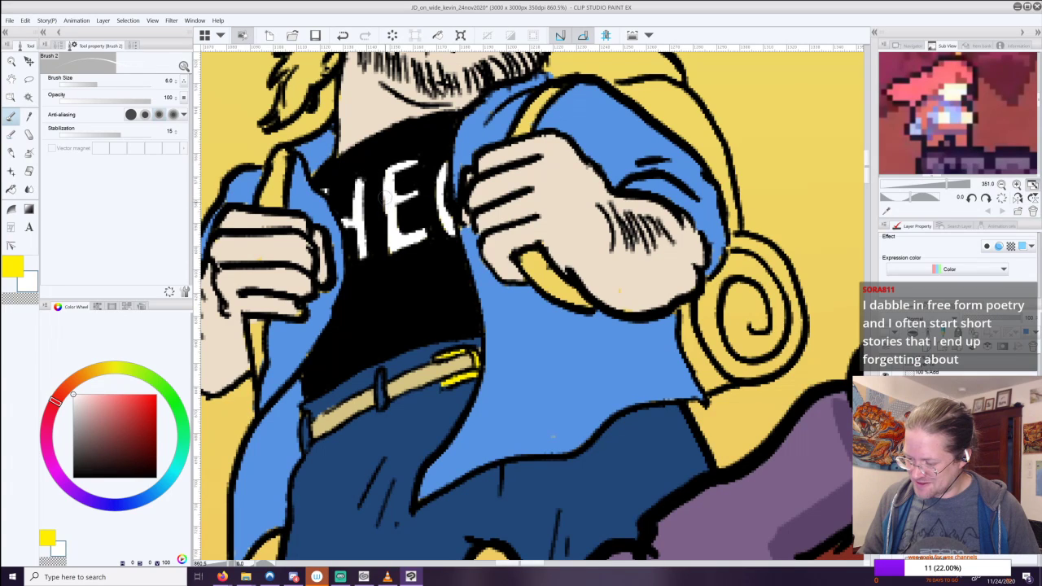
Sample the jacket blue and the skin tone to touch up the colour edges around the jacket, neck and raised arm.
left_click(29, 116)
left_click(321, 154)
left_click(11, 116)
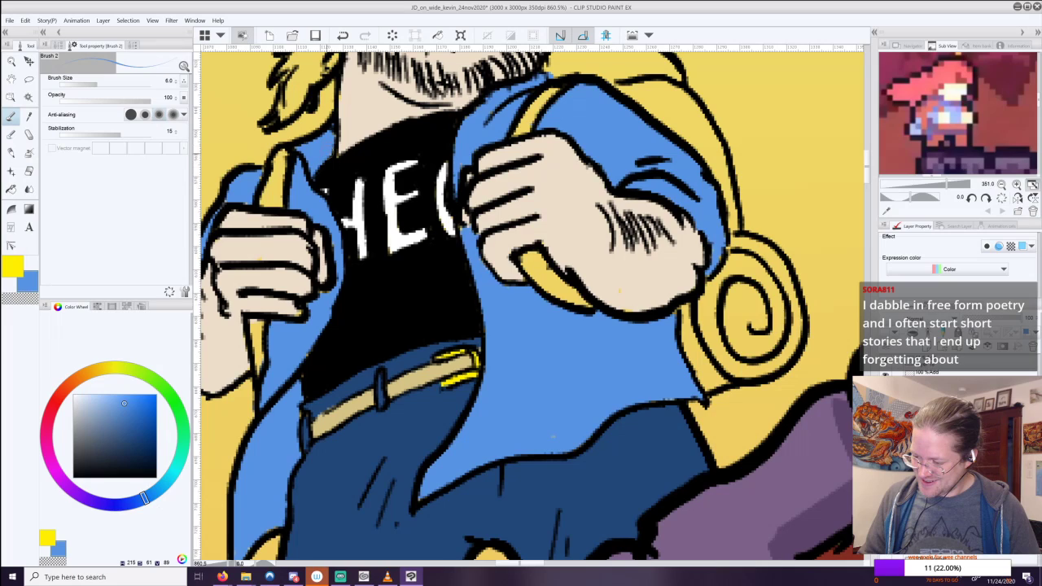
left_click(383, 119, "alt")
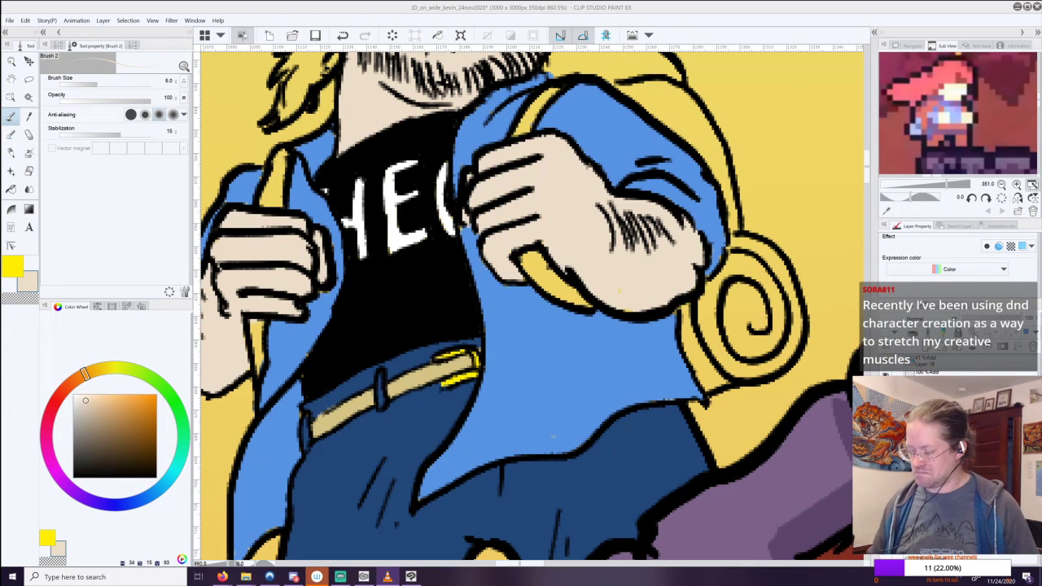
key("i")
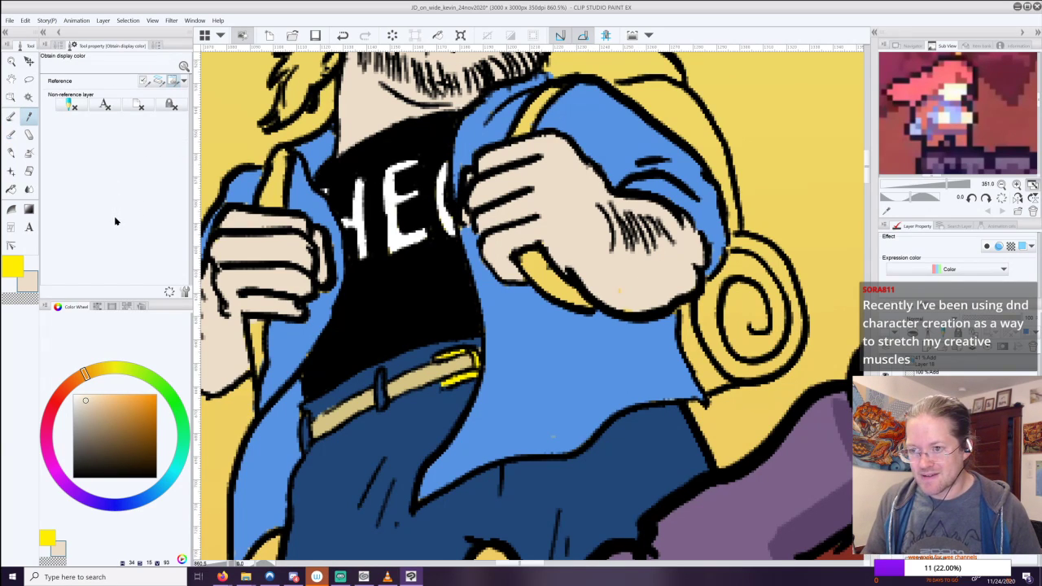
left_click(11, 117)
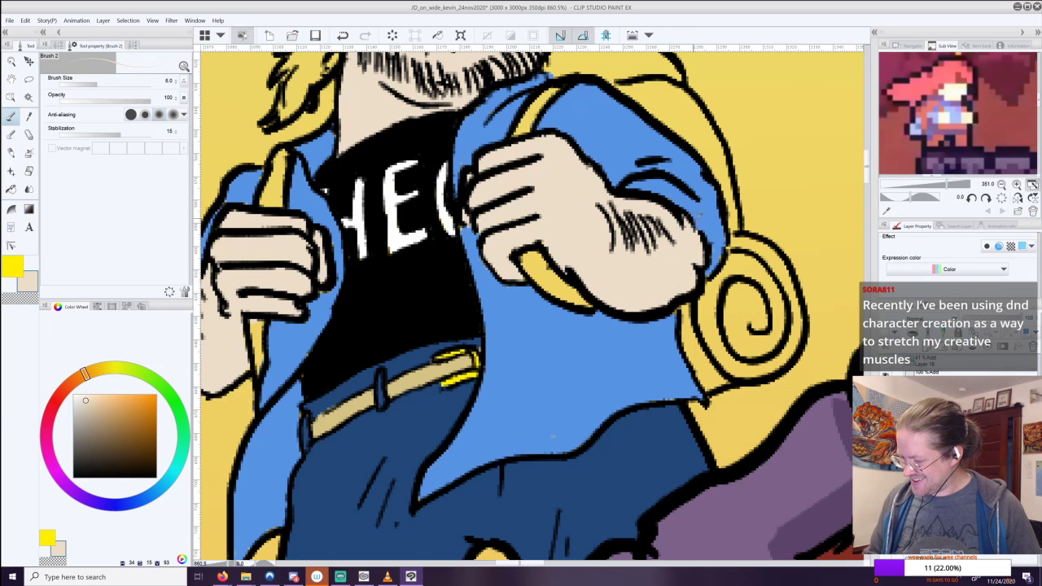
left_click(722, 221, "alt")
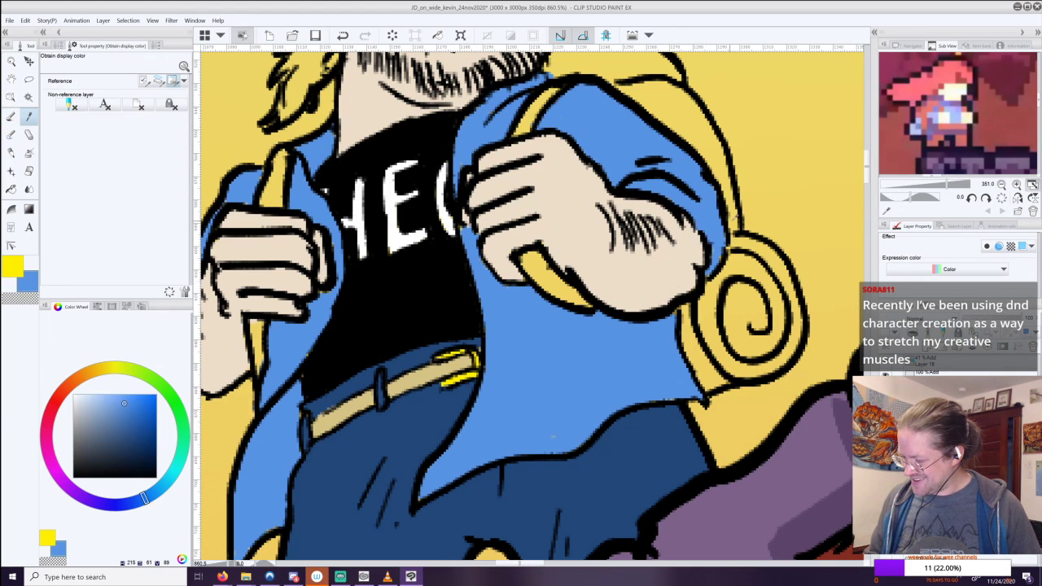
left_click(10, 117)
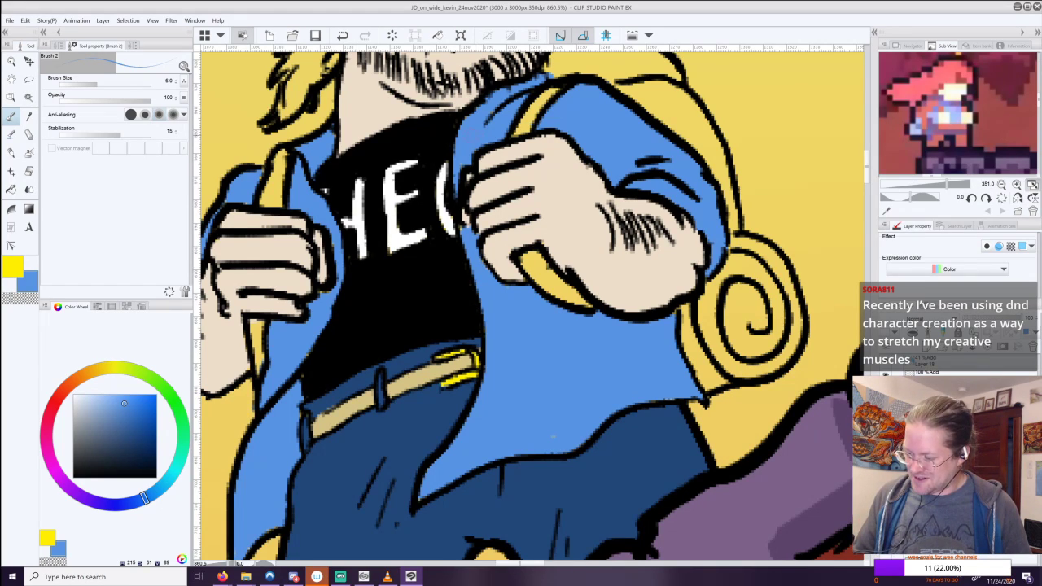
key("alt")
left_click(14, 119)
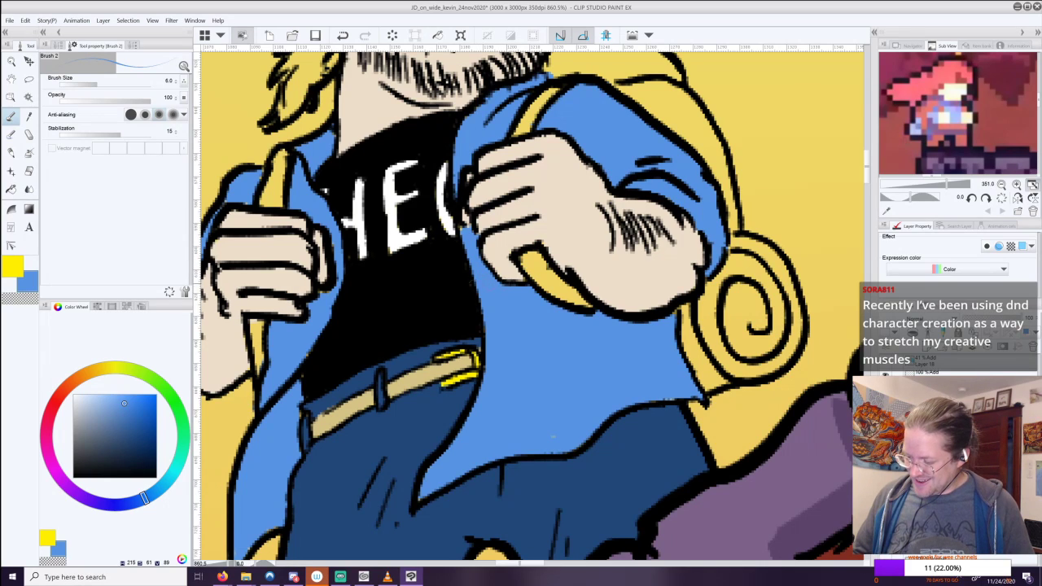
Sample the shirt's black and touch up the shirt edge beside the open jacket above the belt.
key("i")
left_click(455, 306)
left_click(13, 117)
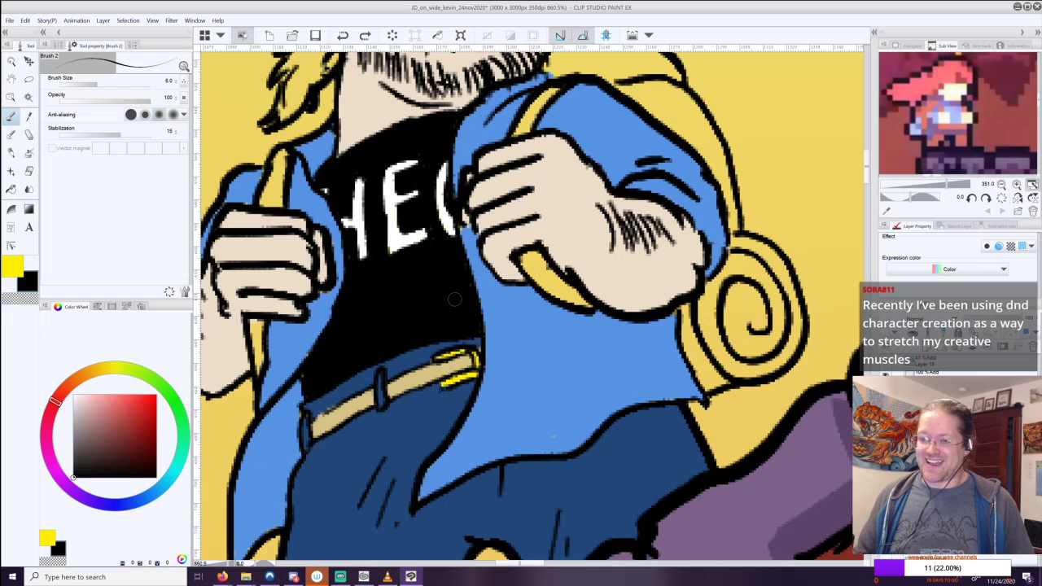
left_click_drag(468, 293, 459, 320)
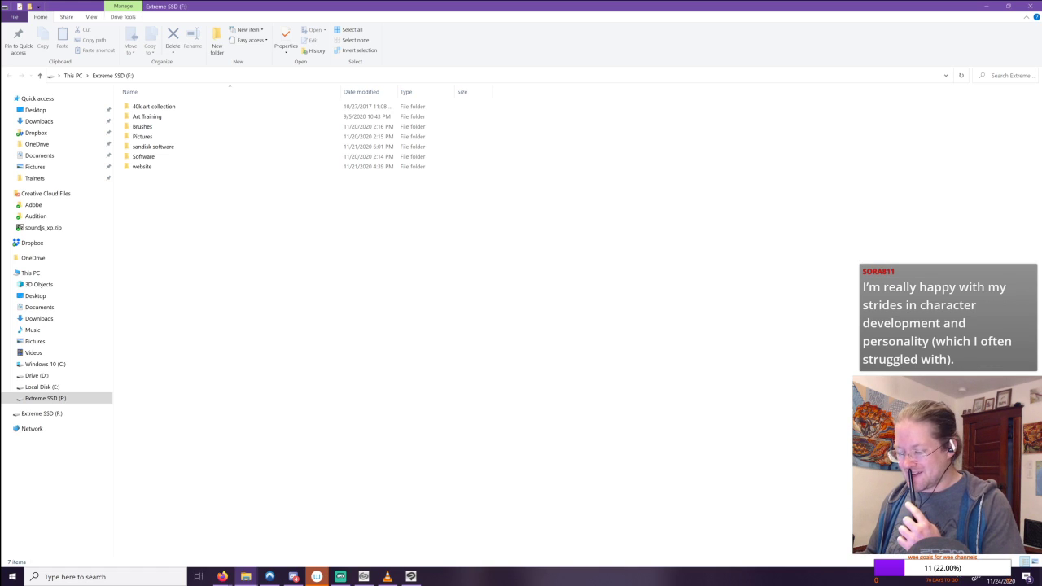
View the creature artwork 15_rata_color_15dec2017.png in Photos, close it and return to the Clip Studio Paint canvas.
left_click_drag(401, 11, 265, 0)
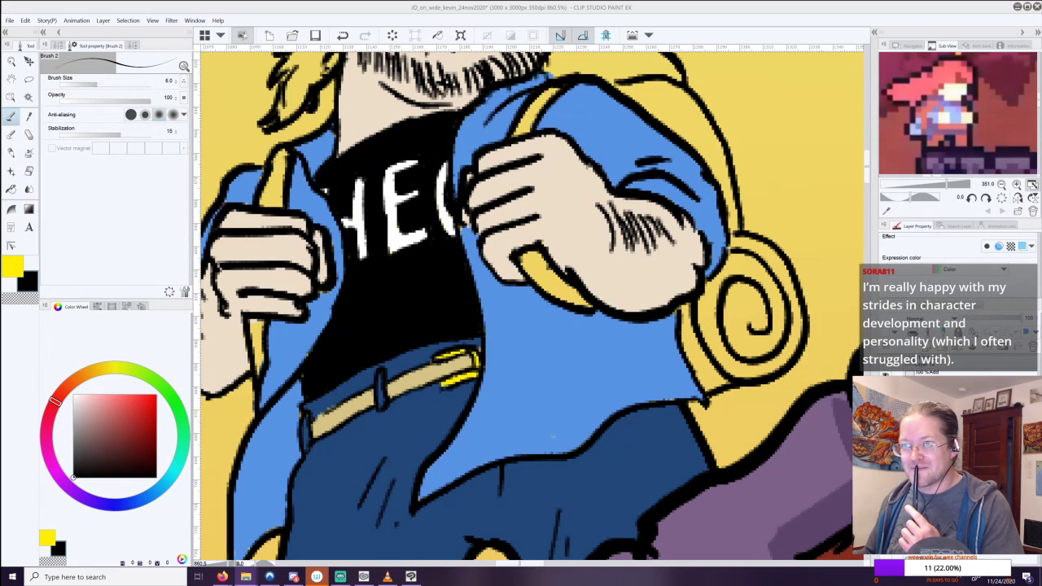
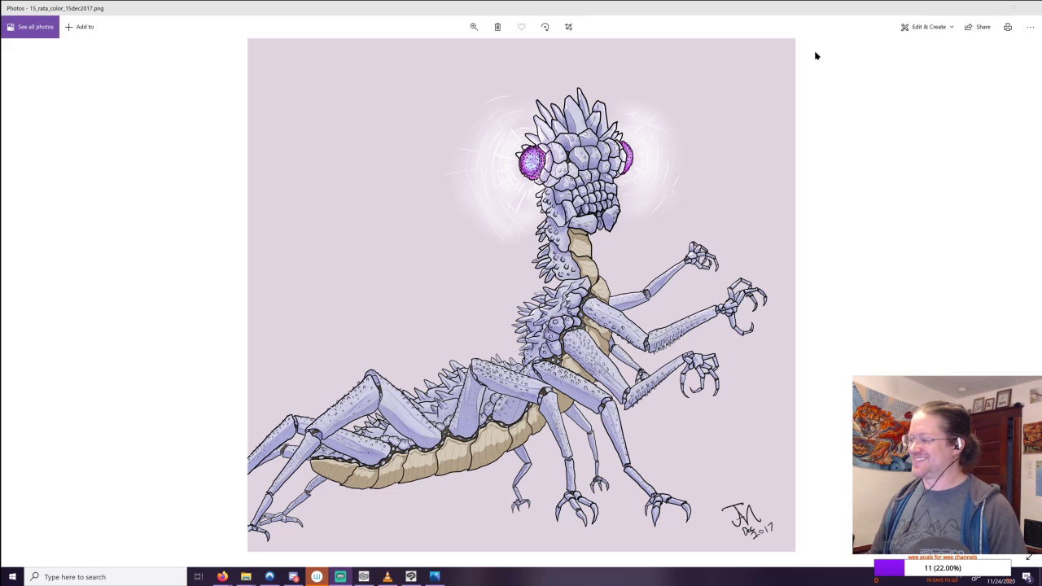
left_click(1034, 7)
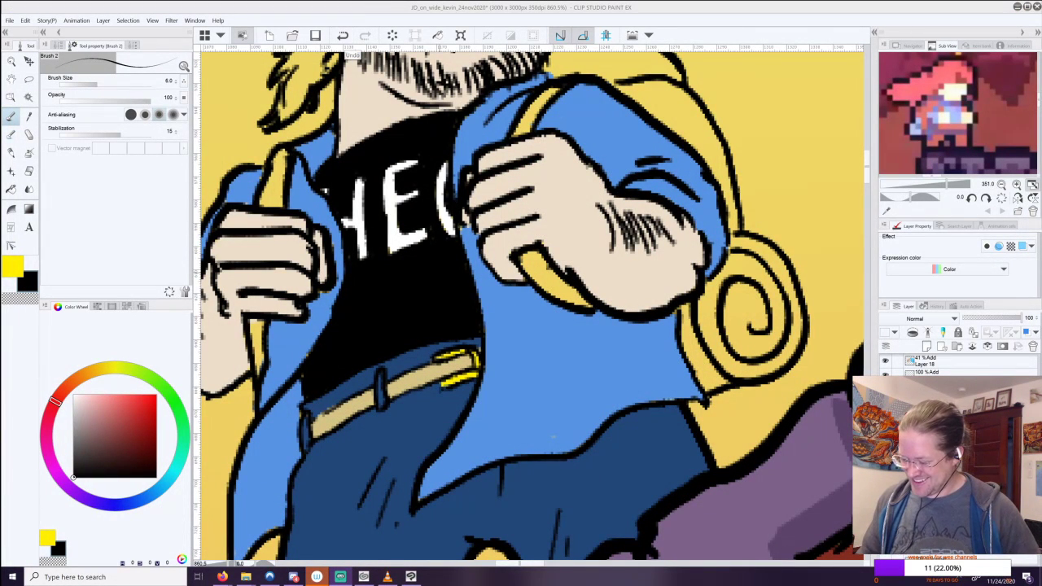
left_click(442, 281)
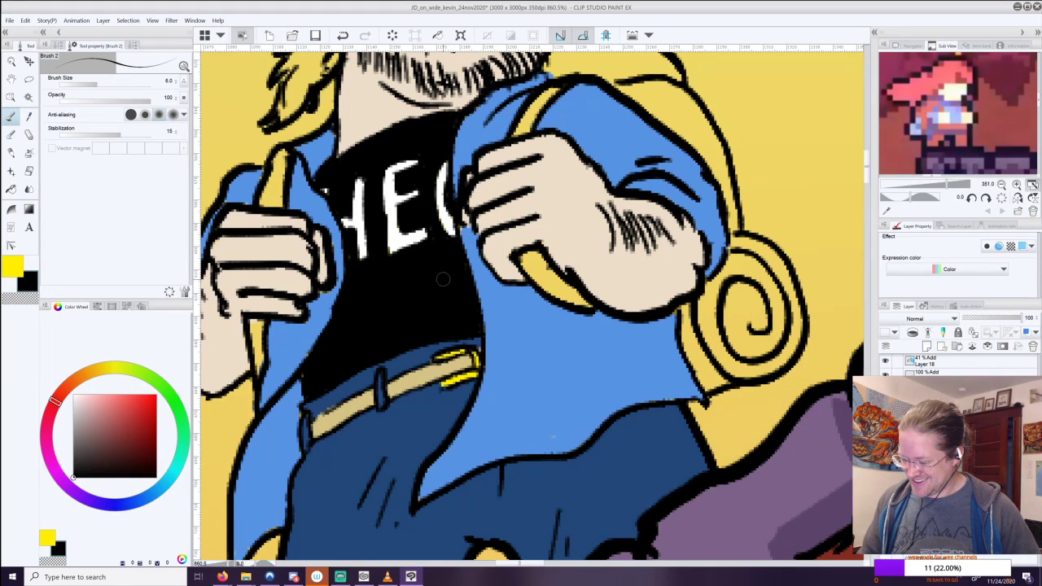
Resample the shirt black and the jacket blue to clean up the jacket edge next to the gripping hand.
key("i")
left_click(10, 117)
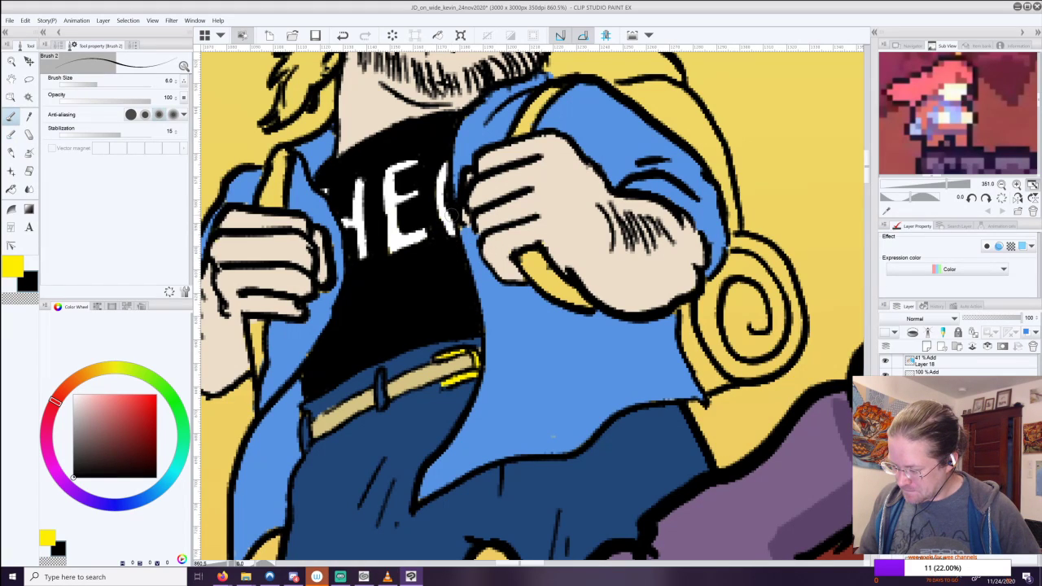
left_click(461, 206, "alt")
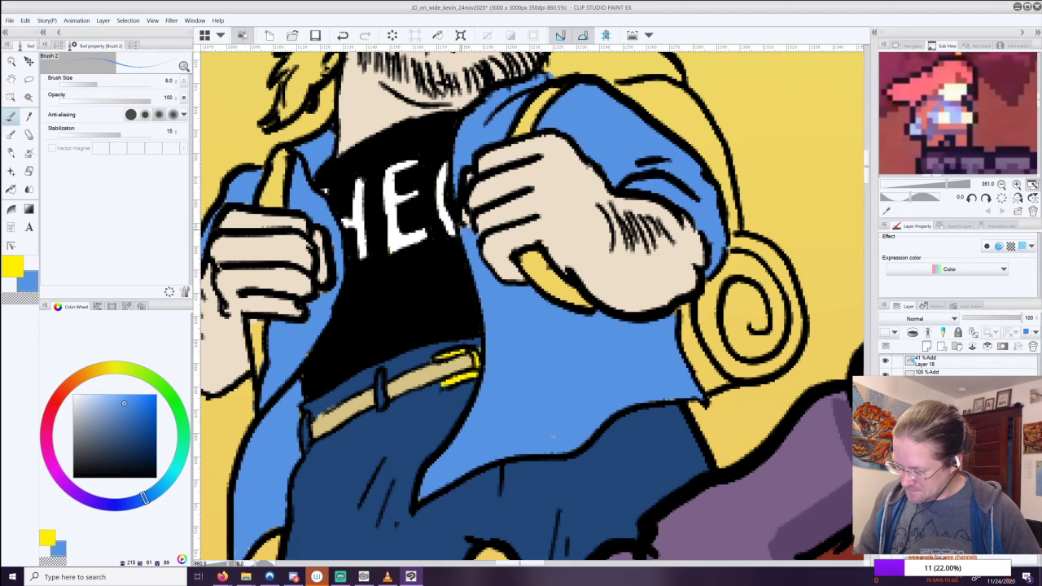
Paint the man's hair brown with hue 41, saturation 67 and brightness 45, and sample the skin tone from his face.
scroll(633, 315, "down", 5)
left_click_drag(633, 315, 507, 452)
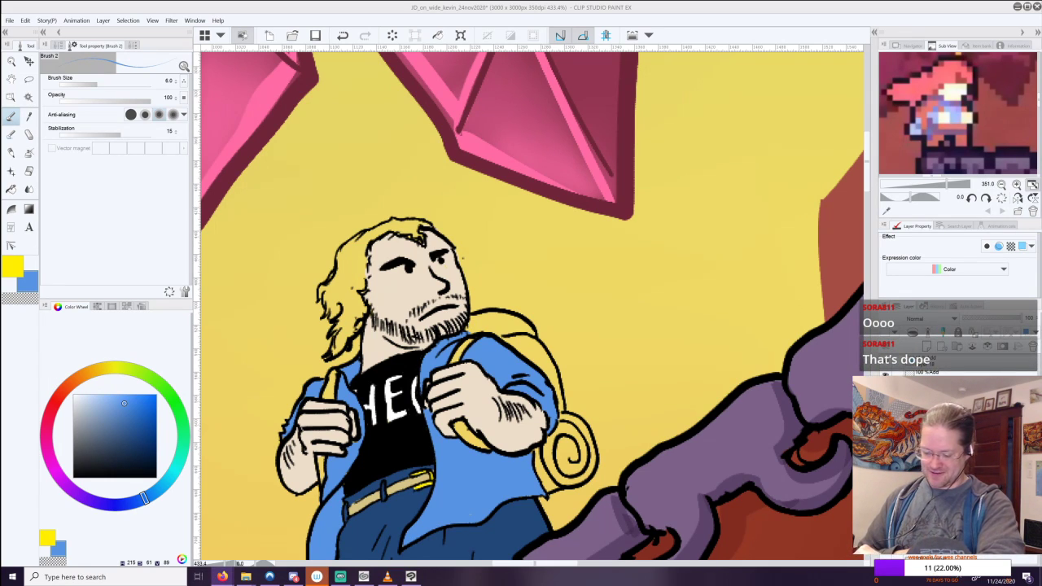
left_click(93, 370)
left_click_drag(123, 407, 132, 440)
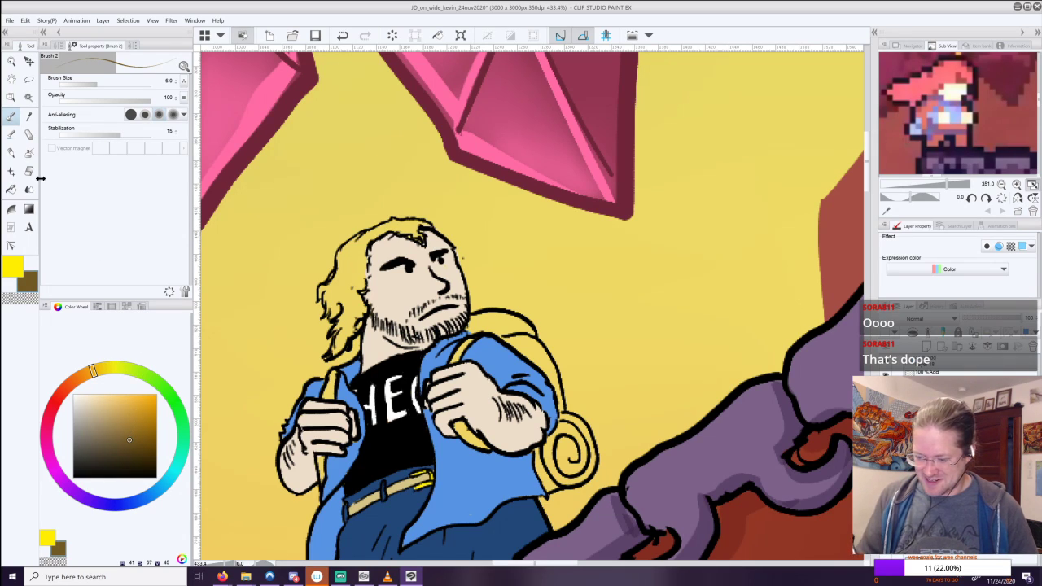
mouse_move(407, 231)
left_mouse_down()
mouse_move(421, 239)
mouse_move(413, 221)
mouse_move(426, 224)
mouse_move(393, 224)
mouse_move(344, 248)
mouse_move(329, 288)
left_mouse_up()
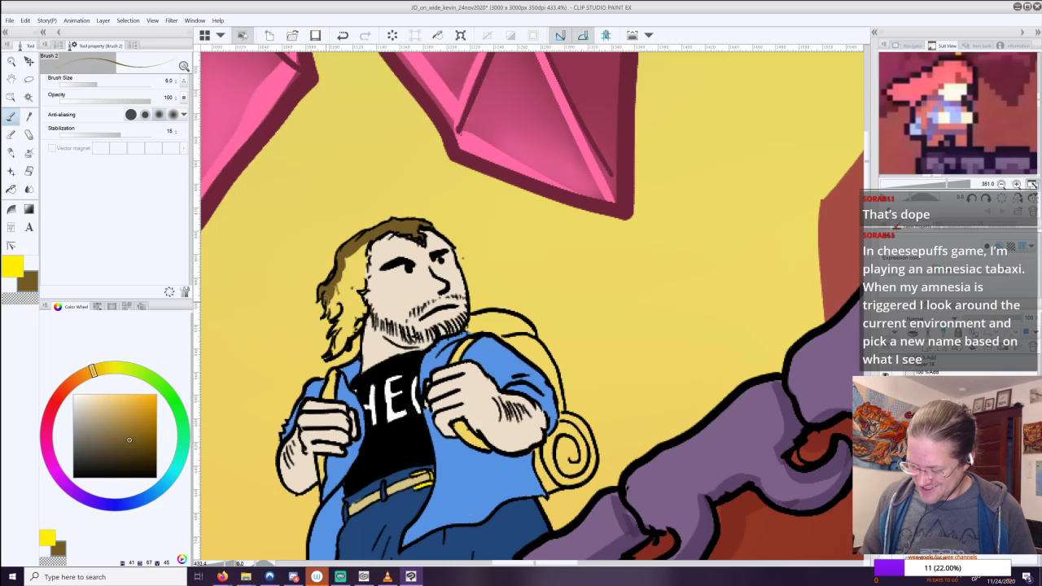
mouse_move(330, 296)
left_mouse_down()
mouse_move(341, 332)
mouse_move(329, 355)
mouse_move(343, 337)
mouse_move(331, 354)
left_mouse_up()
mouse_move(358, 316)
left_mouse_down()
mouse_move(355, 288)
mouse_move(348, 314)
mouse_move(344, 303)
mouse_move(347, 275)
mouse_move(340, 288)
mouse_move(361, 281)
mouse_move(363, 241)
mouse_move(350, 253)
left_mouse_up()
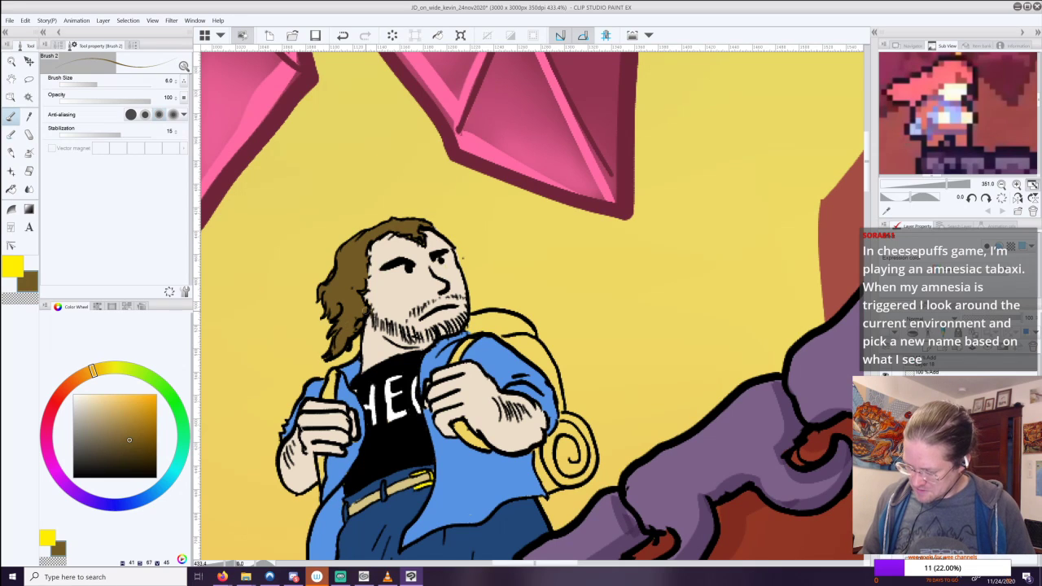
left_click(415, 276, "alt")
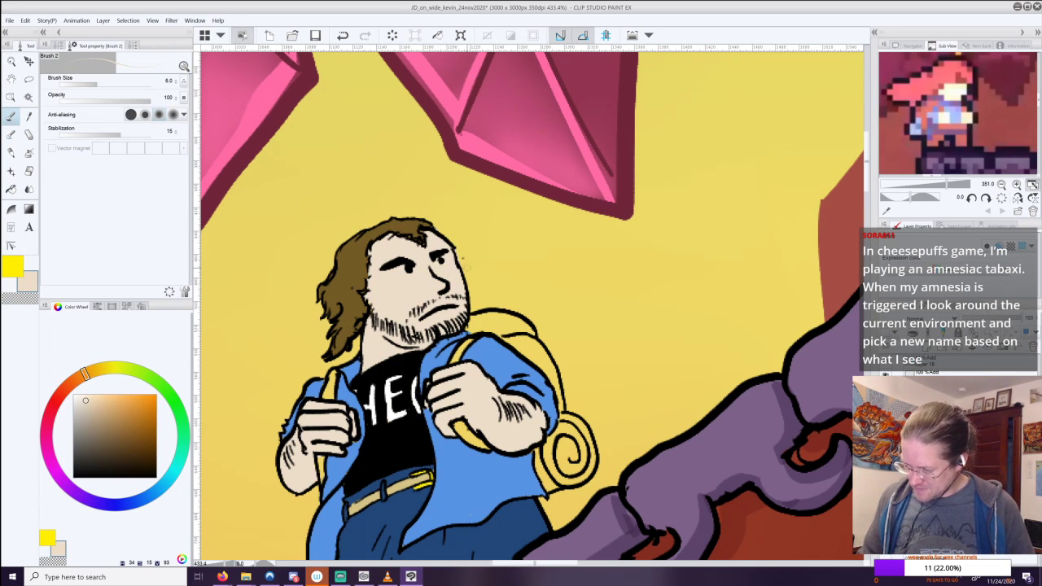
Choose a brick red with hue 11, saturation 73 and brightness 76 as the brush colour.
scroll(470, 267, "down", 5)
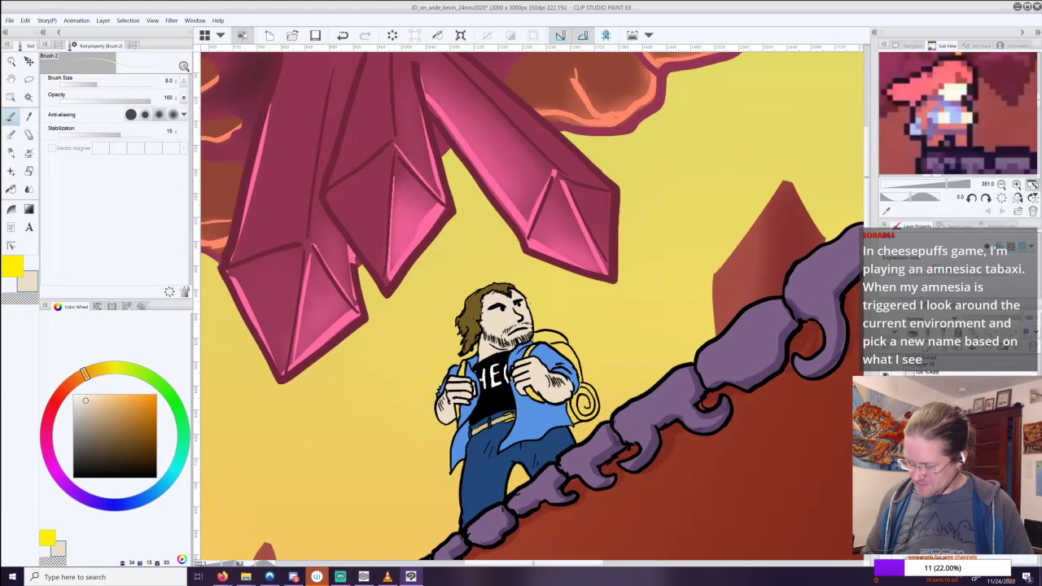
left_click_drag(537, 342, 505, 268)
scroll(532, 305, "up", 5)
left_click_drag(76, 385, 63, 390)
left_click(132, 411)
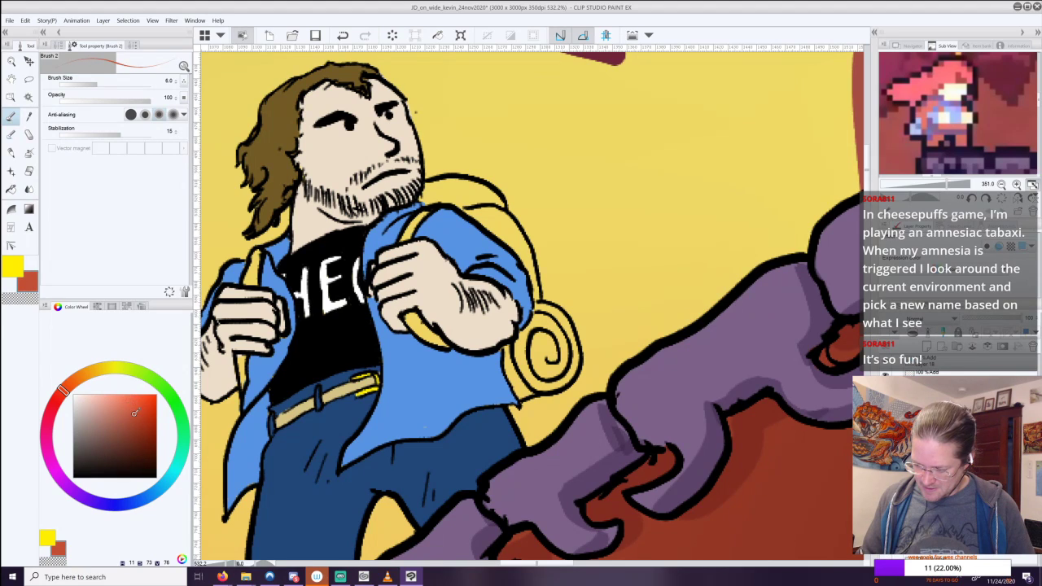
Paint the backpack's shoulder straps and main body green with hue 91, saturation 73 and brightness 76.
left_click(151, 381)
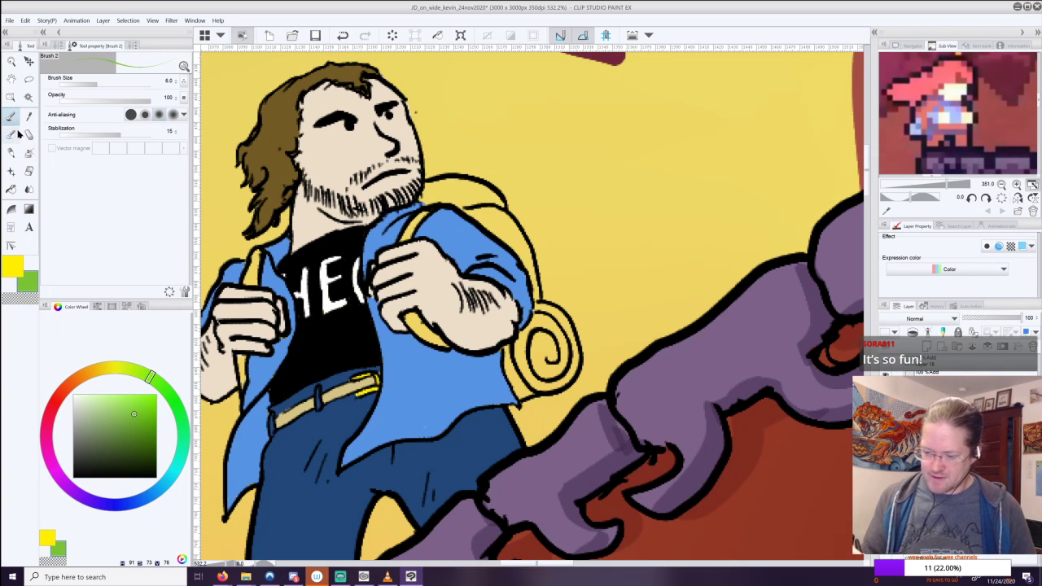
mouse_move(404, 236)
left_mouse_down()
mouse_move(427, 210)
mouse_move(405, 237)
left_mouse_up()
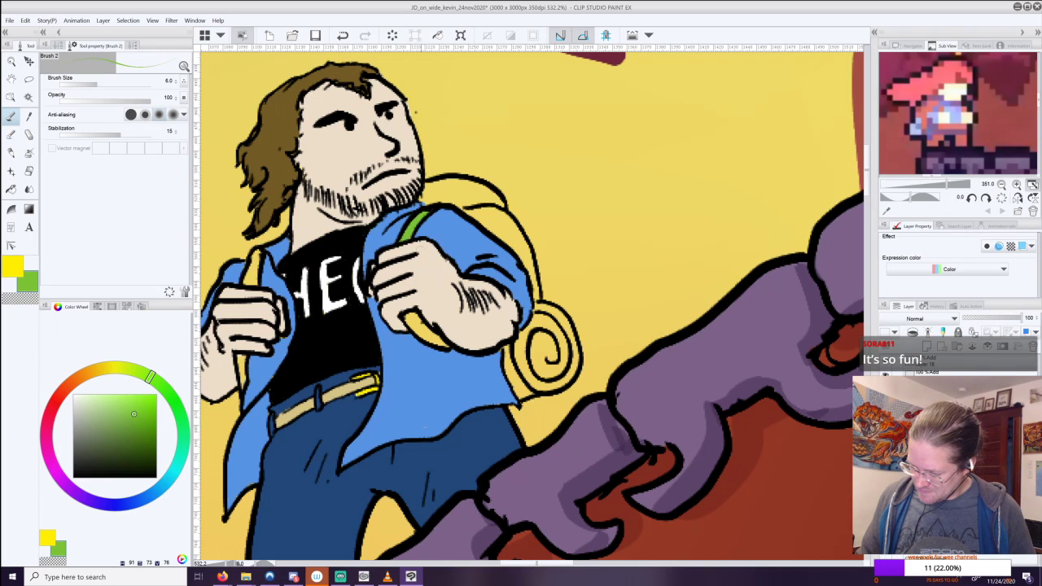
mouse_move(402, 311)
left_mouse_down()
mouse_move(417, 337)
mouse_move(445, 345)
left_mouse_up()
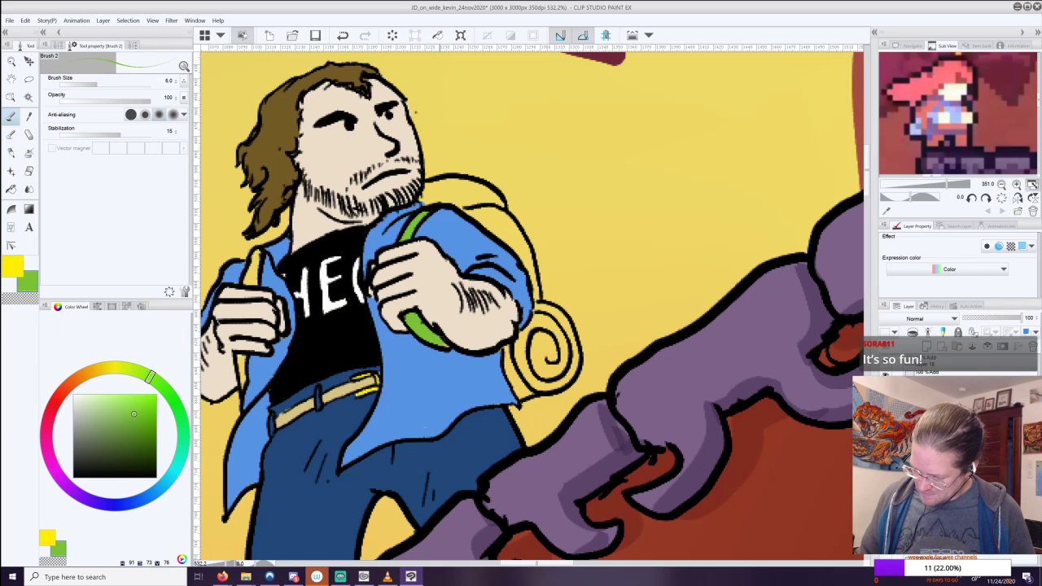
mouse_move(252, 256)
left_mouse_down()
mouse_move(254, 282)
mouse_move(245, 285)
left_mouse_up()
mouse_move(241, 355)
left_mouse_down()
mouse_move(242, 384)
mouse_move(243, 362)
left_mouse_up()
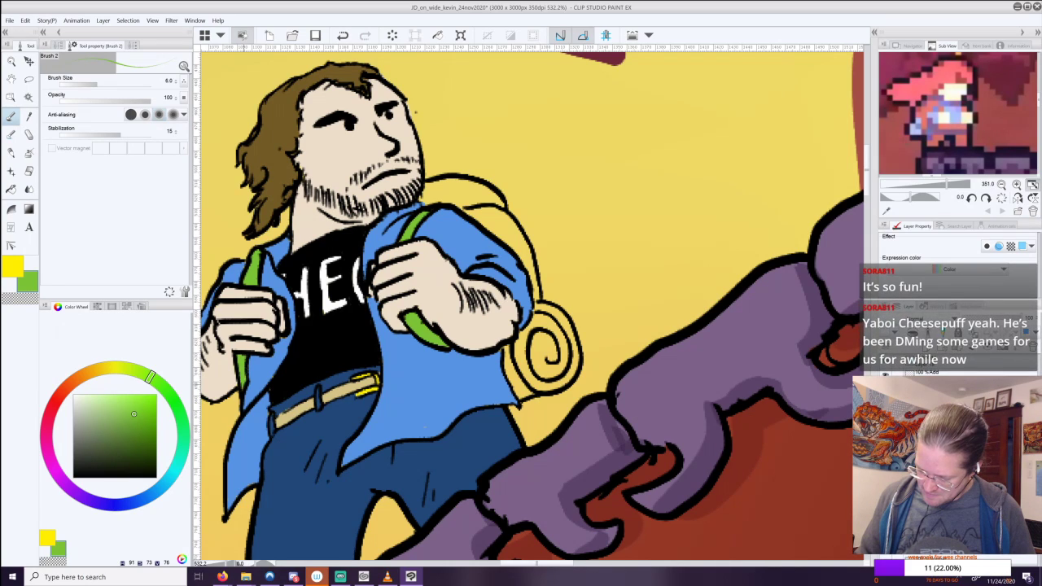
mouse_move(469, 217)
left_mouse_down()
mouse_move(513, 222)
mouse_move(471, 209)
mouse_move(513, 244)
mouse_move(519, 235)
mouse_move(539, 299)
left_mouse_up()
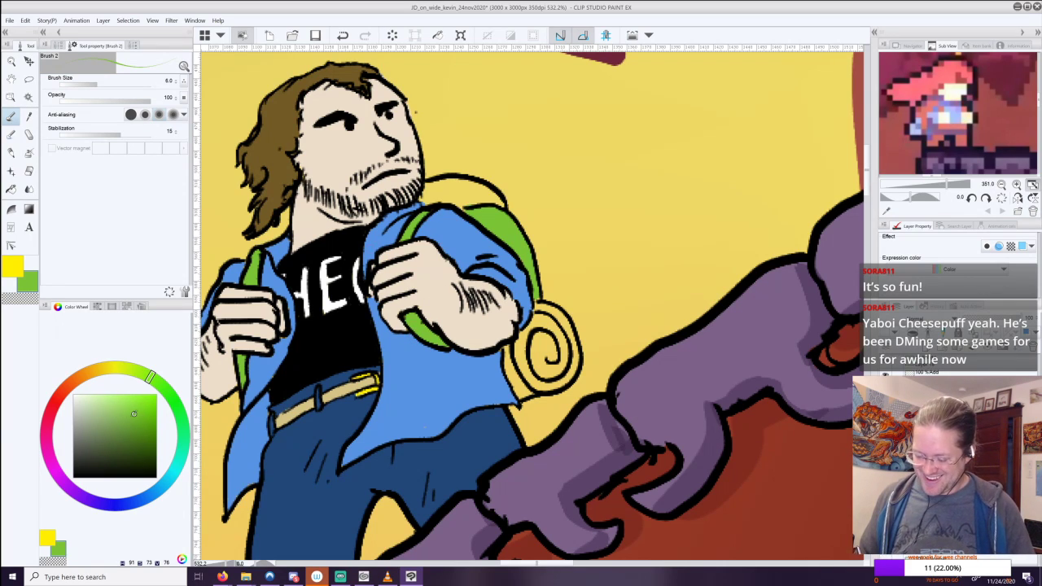
Paint the rounded top of the backpack behind the shoulder tan with hue 38, saturation 33 and brightness 81.
left_click(90, 372)
left_click(126, 414)
left_click(121, 404)
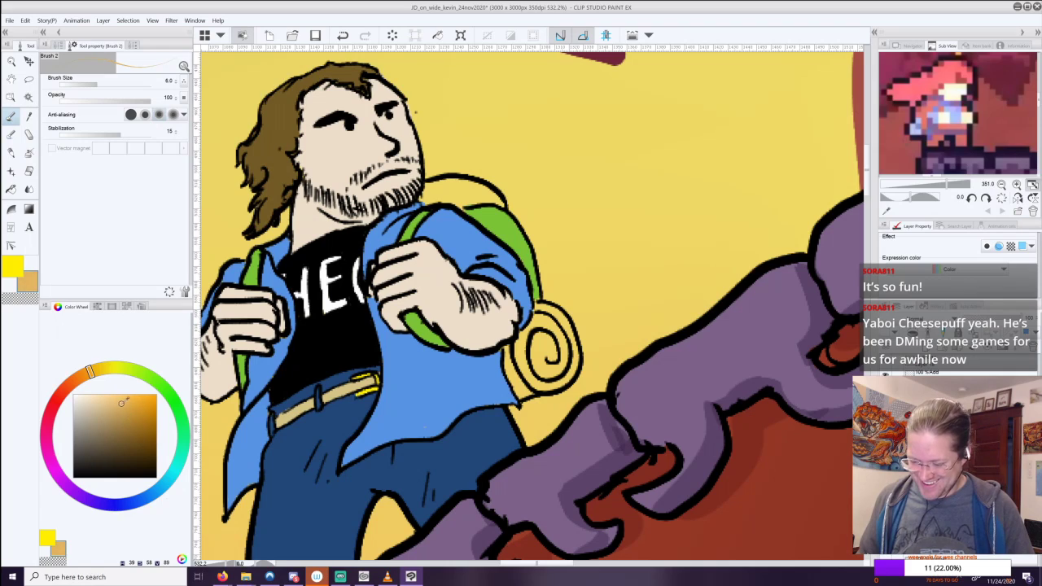
left_click(101, 406)
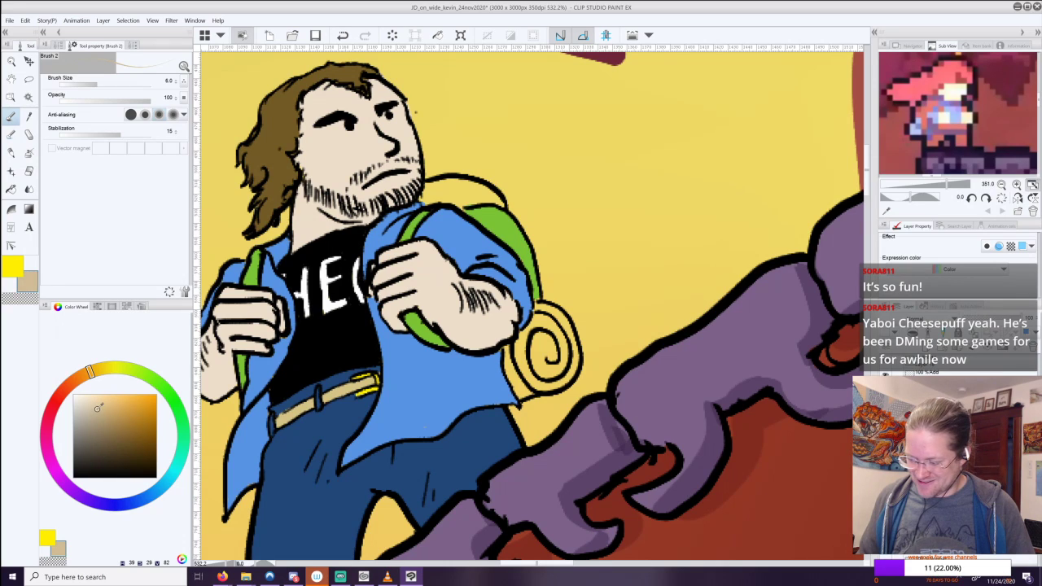
left_click_drag(84, 374, 74, 379)
left_click_drag(96, 417, 101, 410)
left_click(90, 375)
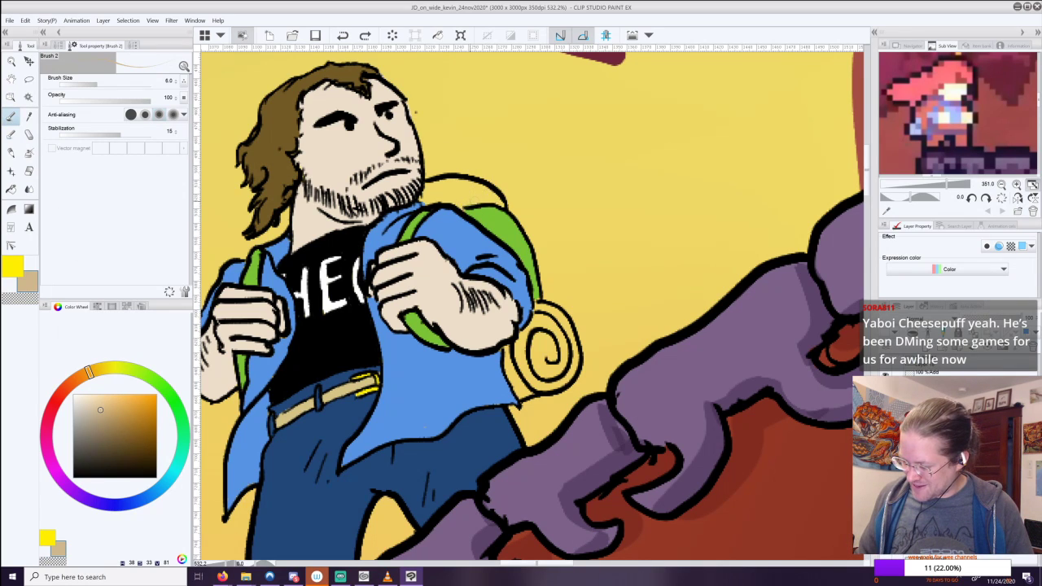
mouse_move(476, 201)
left_mouse_down()
mouse_move(423, 197)
mouse_move(460, 187)
mouse_move(430, 194)
mouse_move(457, 193)
mouse_move(440, 198)
mouse_move(469, 198)
left_mouse_up()
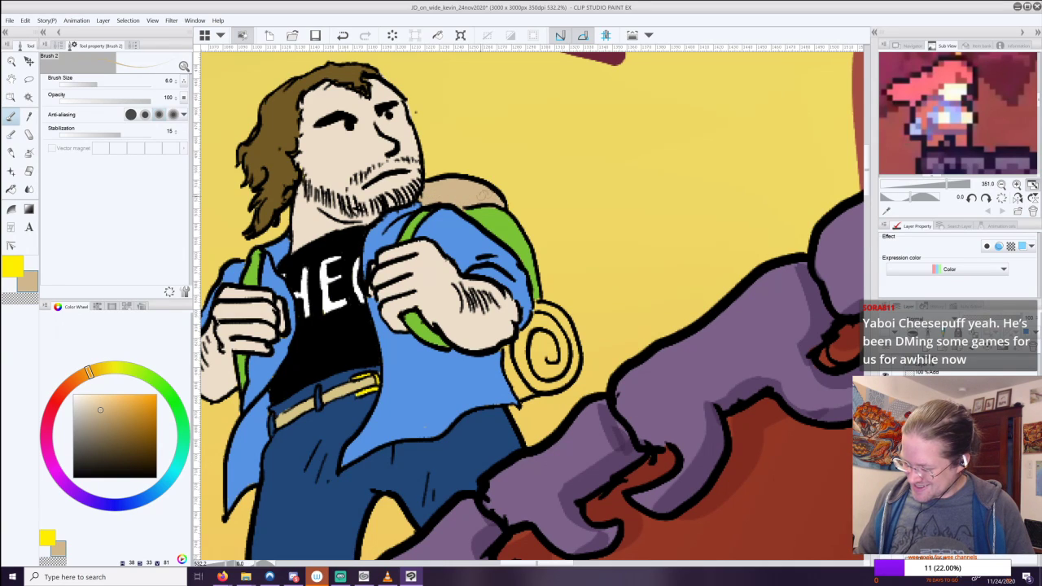
Paint the spiral bedroll behind the jacket deep red with hue 7, saturation 100 and brightness 67.
left_click(494, 211, "alt")
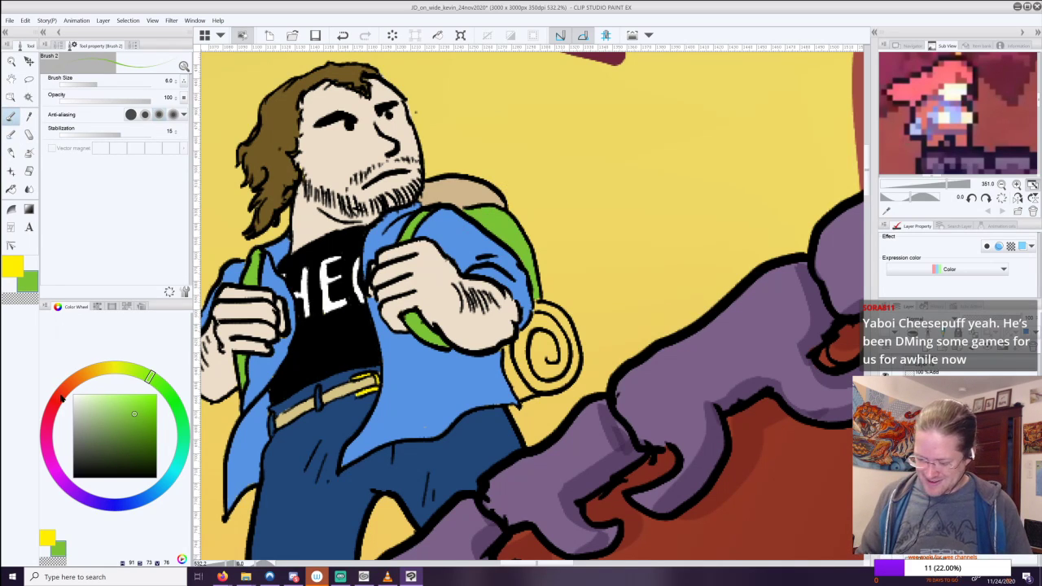
left_click(60, 394)
left_click(136, 435)
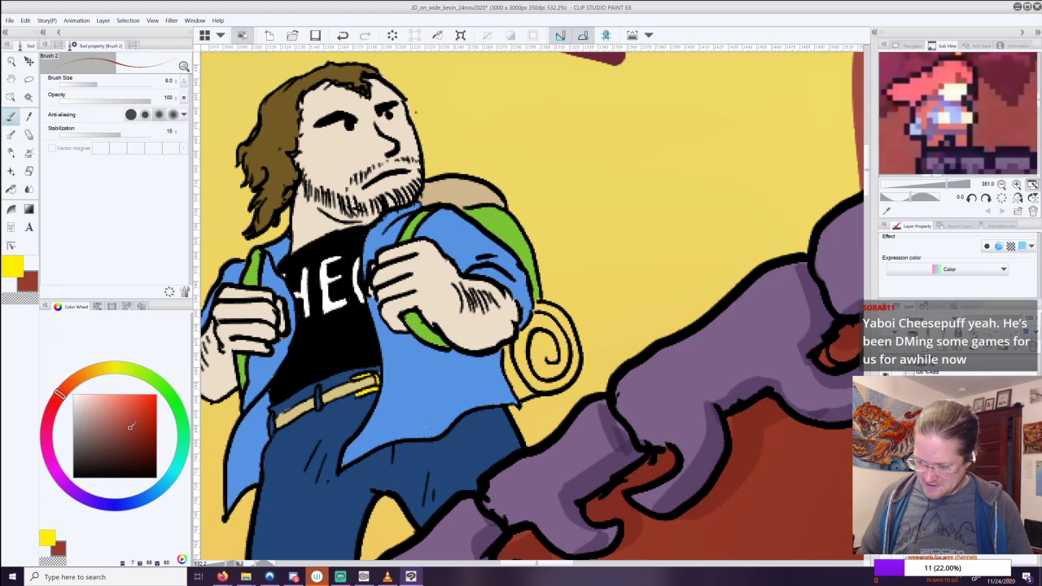
left_click(130, 418)
left_click(149, 419)
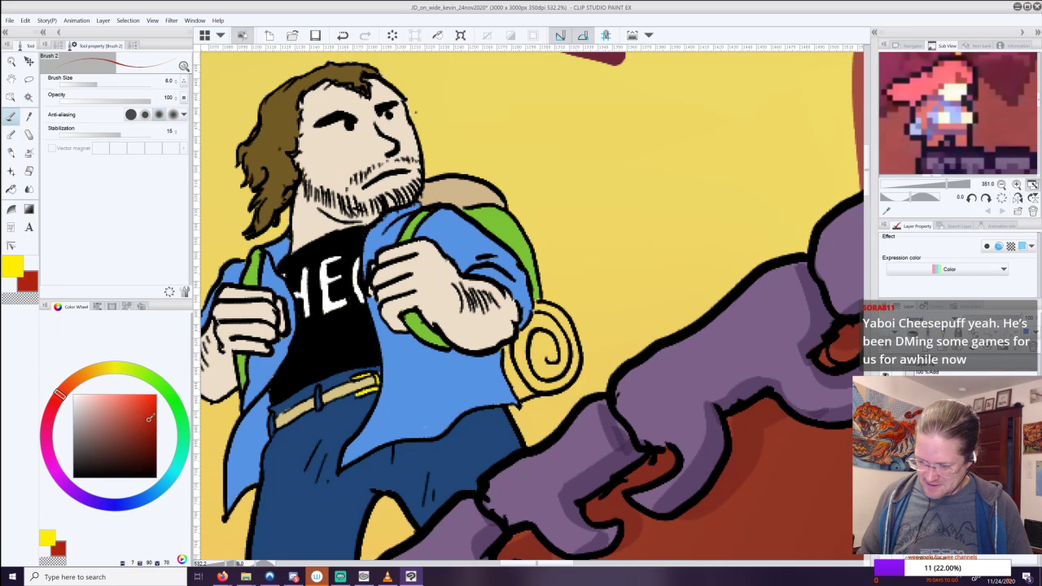
left_click(160, 419)
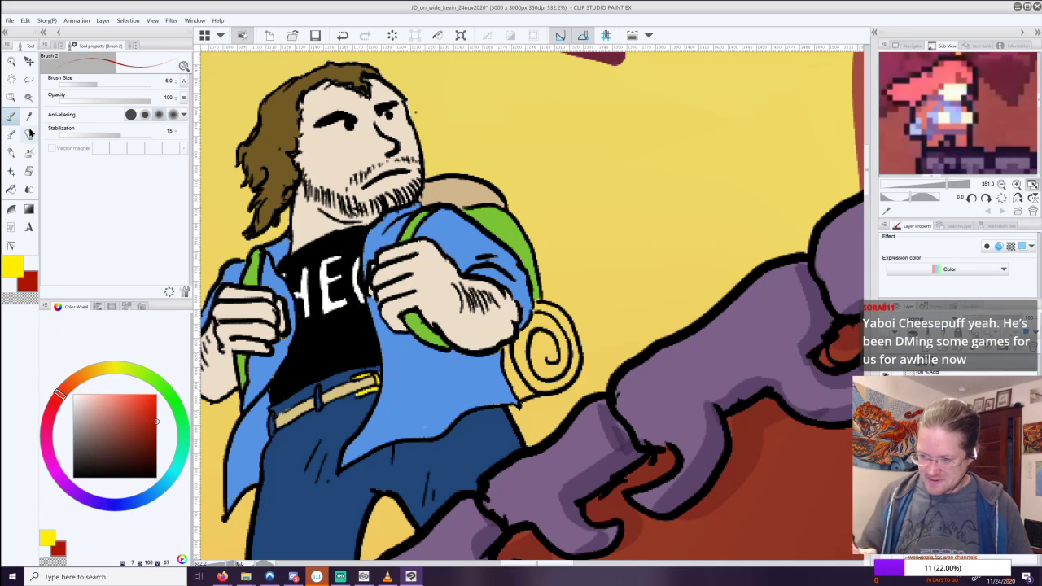
mouse_move(538, 306)
left_mouse_down()
mouse_move(508, 355)
mouse_move(511, 385)
mouse_move(526, 398)
mouse_move(573, 367)
mouse_move(579, 337)
mouse_move(547, 305)
mouse_move(531, 335)
mouse_move(548, 323)
mouse_move(561, 361)
mouse_move(556, 371)
mouse_move(522, 366)
left_mouse_up()
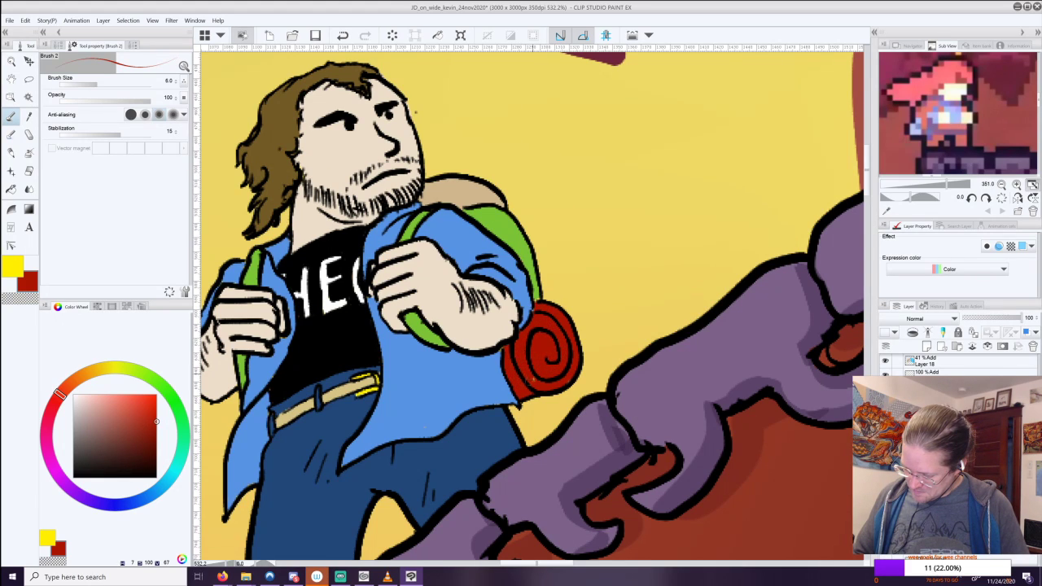
Set the shading layer to Multiply and auto-select the man's jeans on the Normal flat colour layer.
scroll(599, 329, "down", 7)
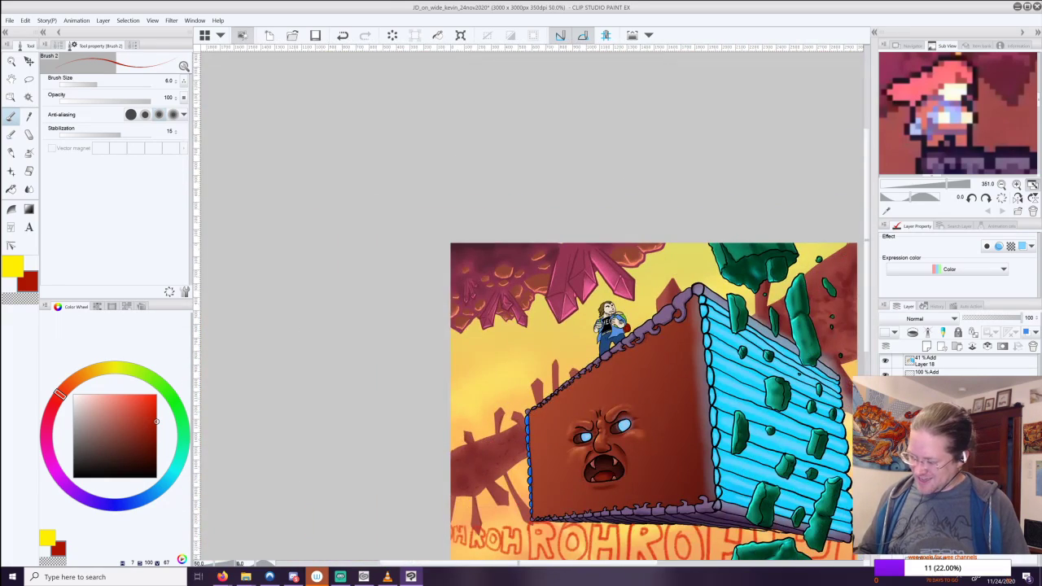
left_click_drag(570, 366, 455, 213)
left_click_drag(502, 180, 578, 292)
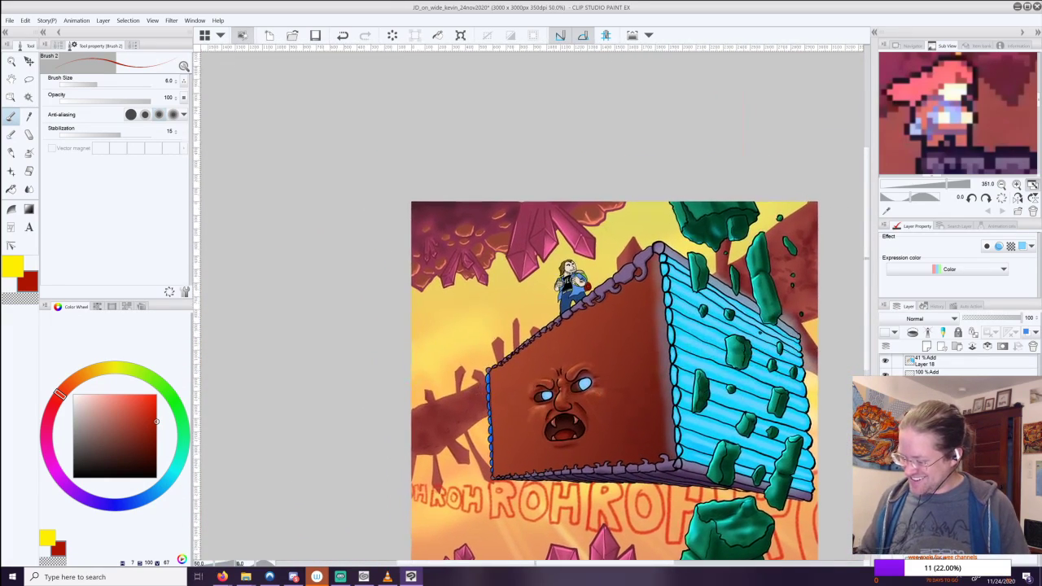
scroll(578, 292, "up", 4)
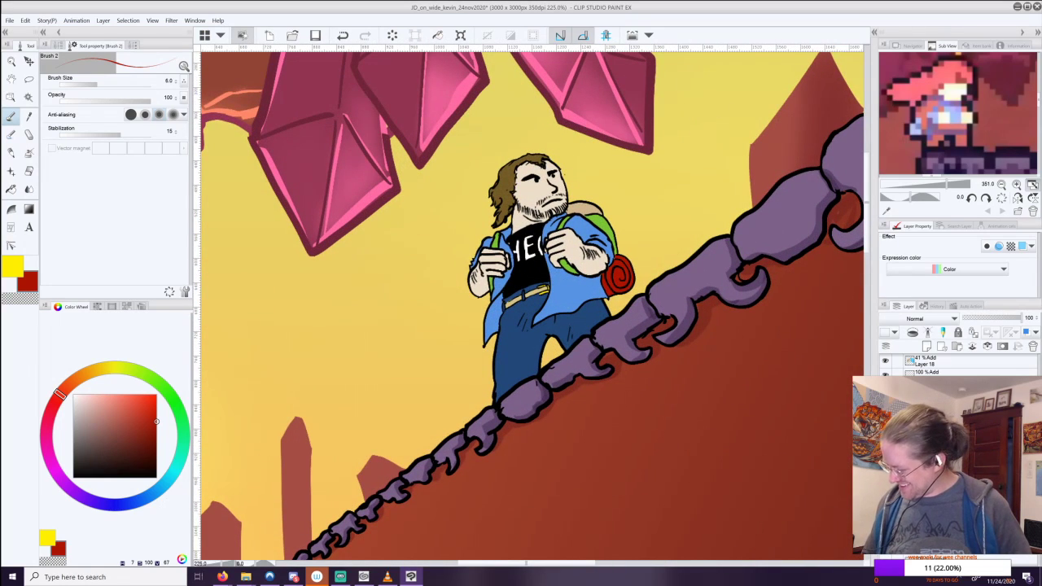
left_click(933, 319)
left_click(903, 43)
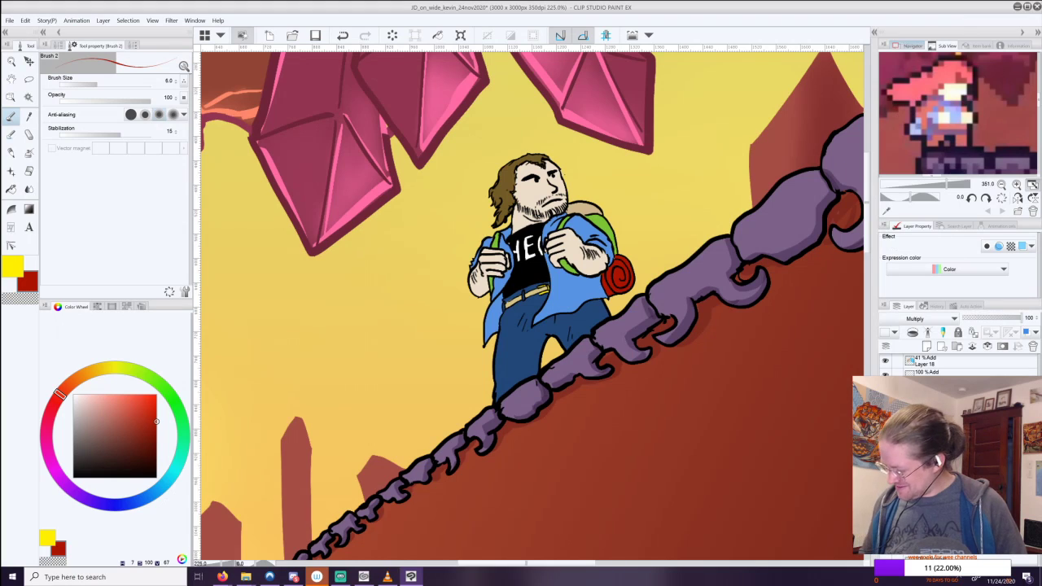
key("w")
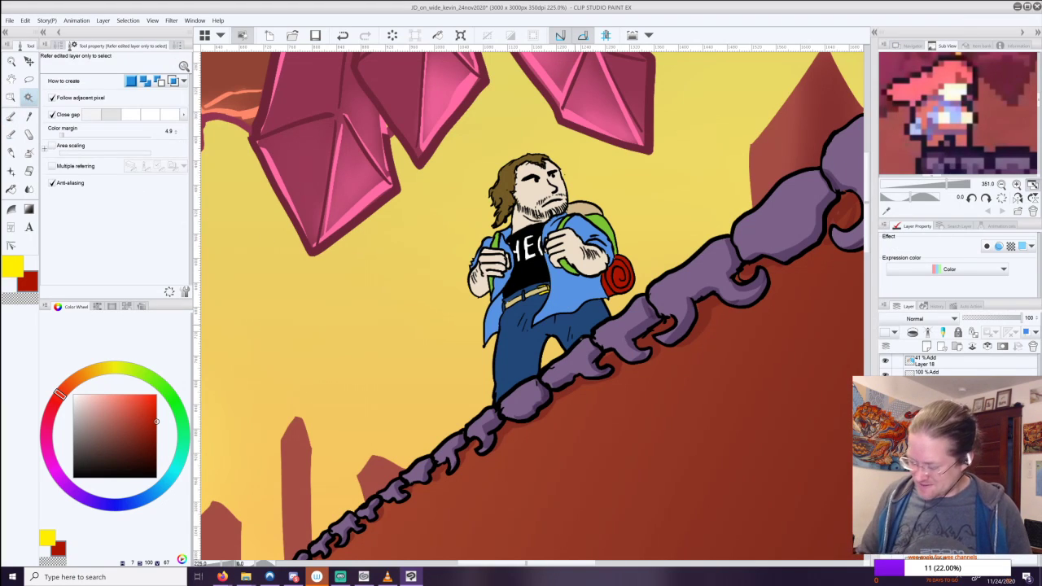
left_click(575, 320)
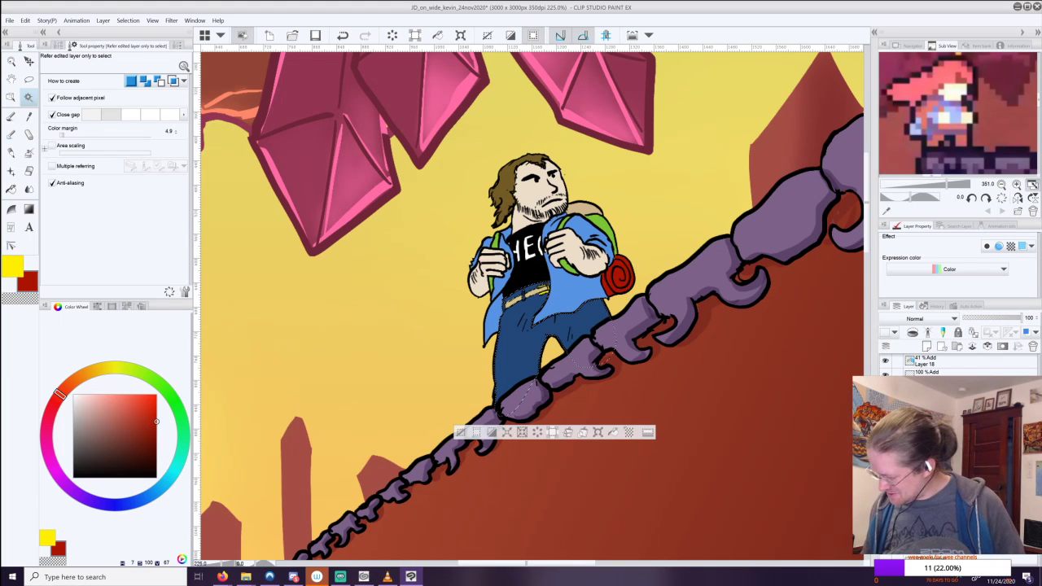
Shade both jeans legs on the Multiply layer with the Paint and apply brush, using the dark blue sampled from the jeans.
key("b")
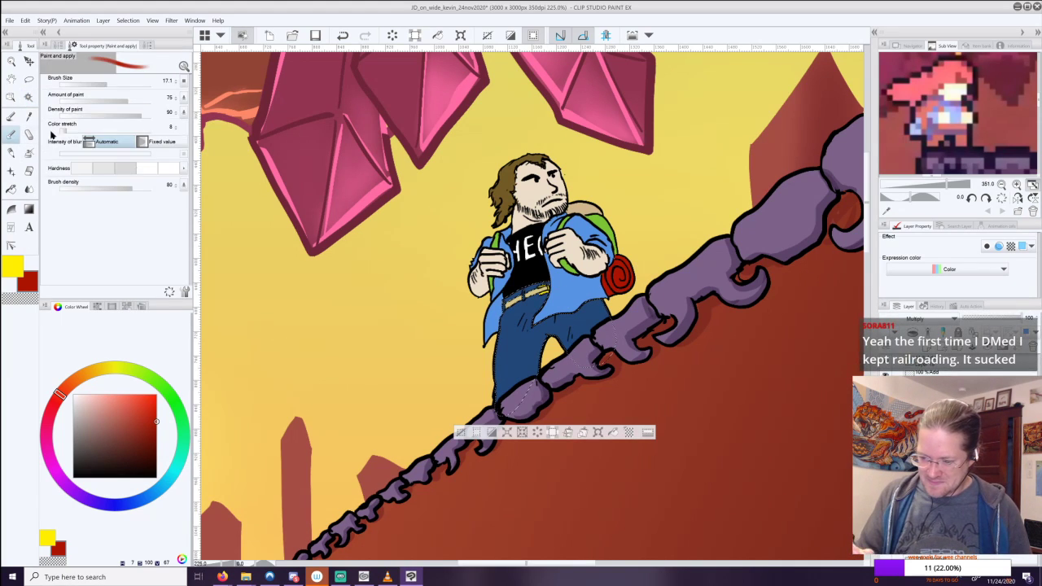
left_click(528, 332, "alt")
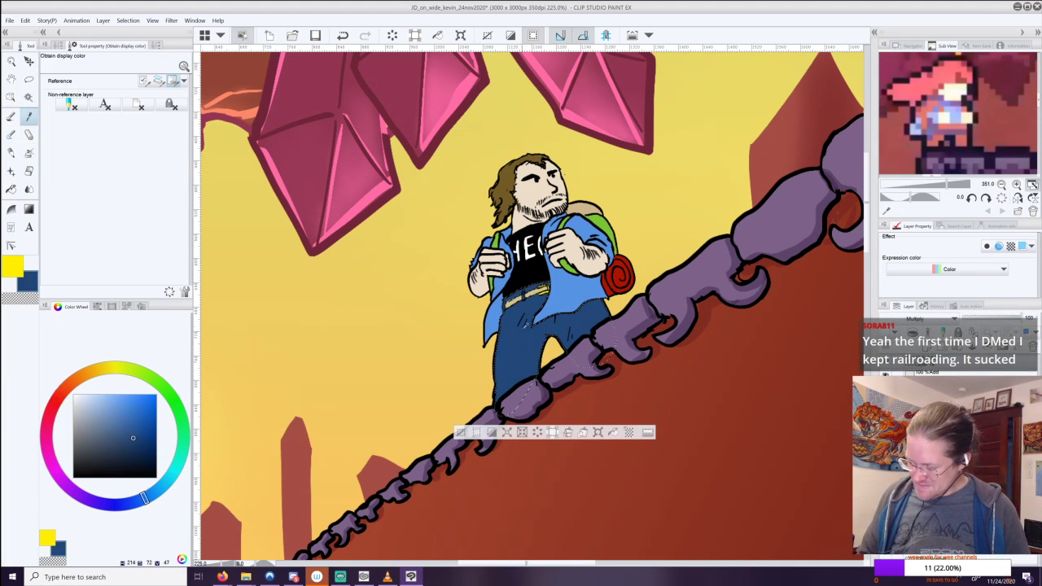
left_click(10, 134)
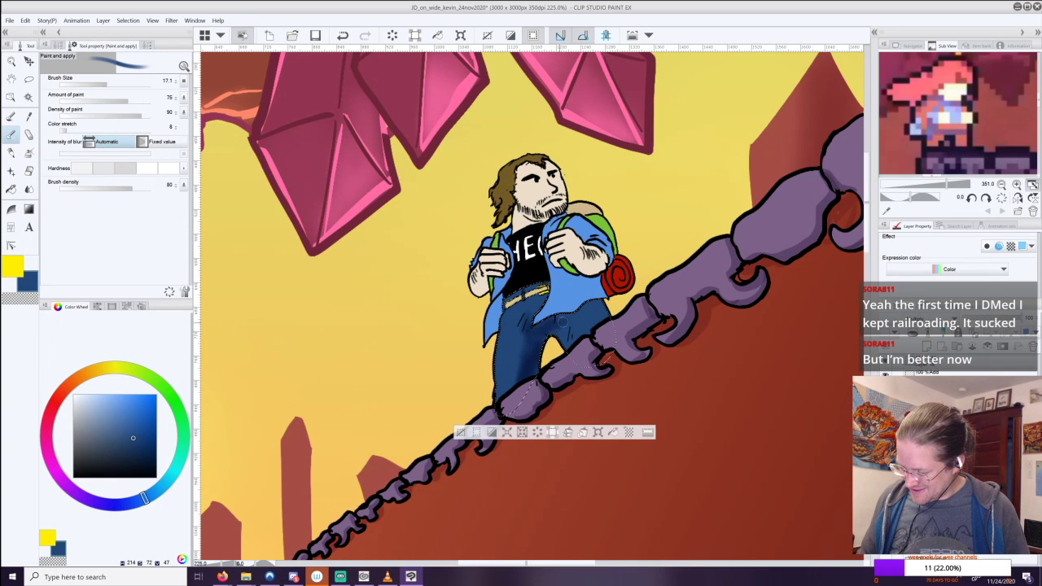
mouse_move(586, 301)
left_mouse_down()
mouse_move(592, 333)
mouse_move(562, 322)
mouse_move(567, 338)
left_mouse_up()
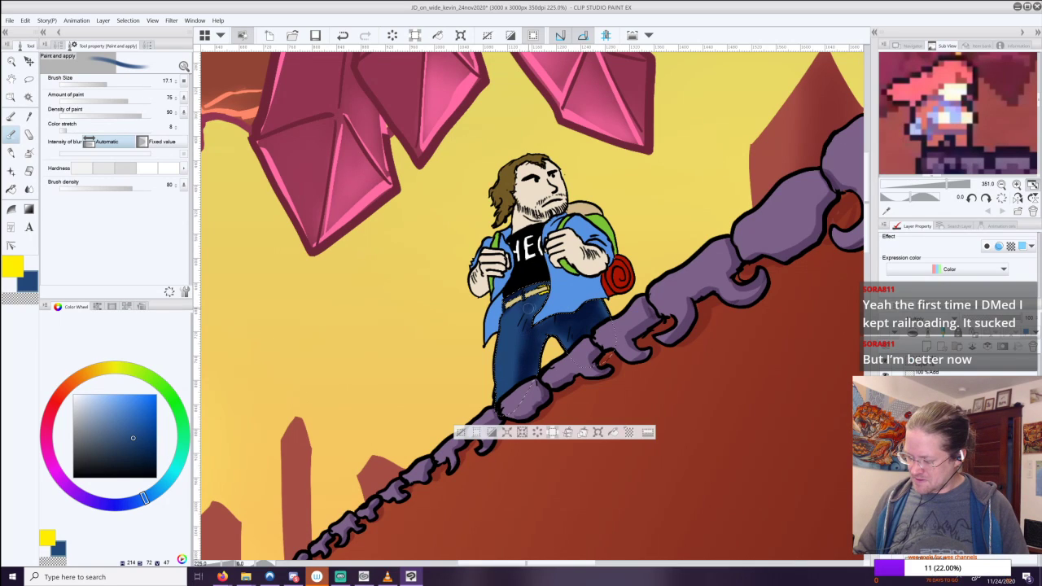
Sample the jacket's light blue and auto-select the jacket's body, sleeve and lapel areas together.
left_click(571, 282, "alt")
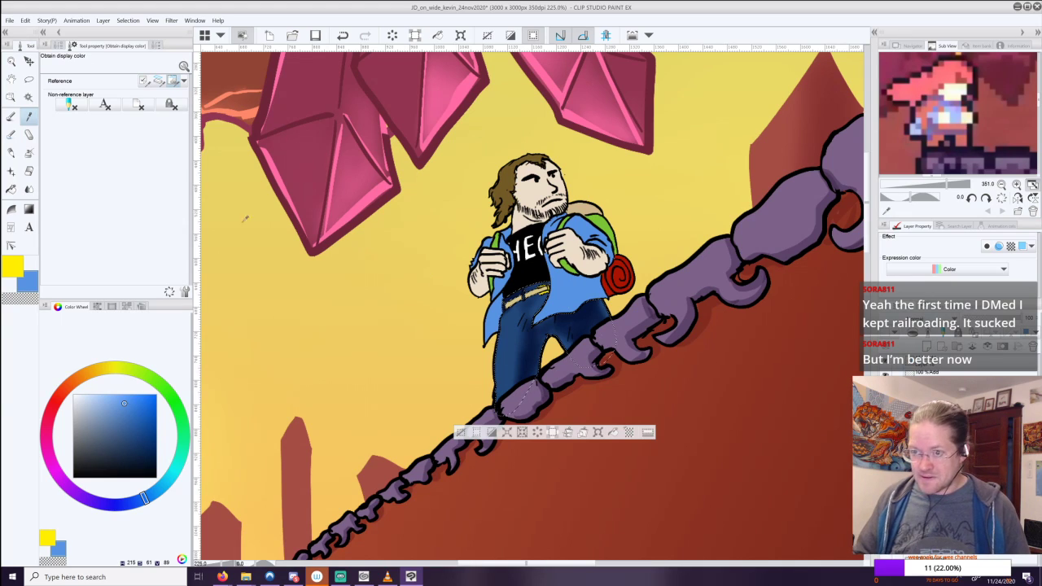
key("w")
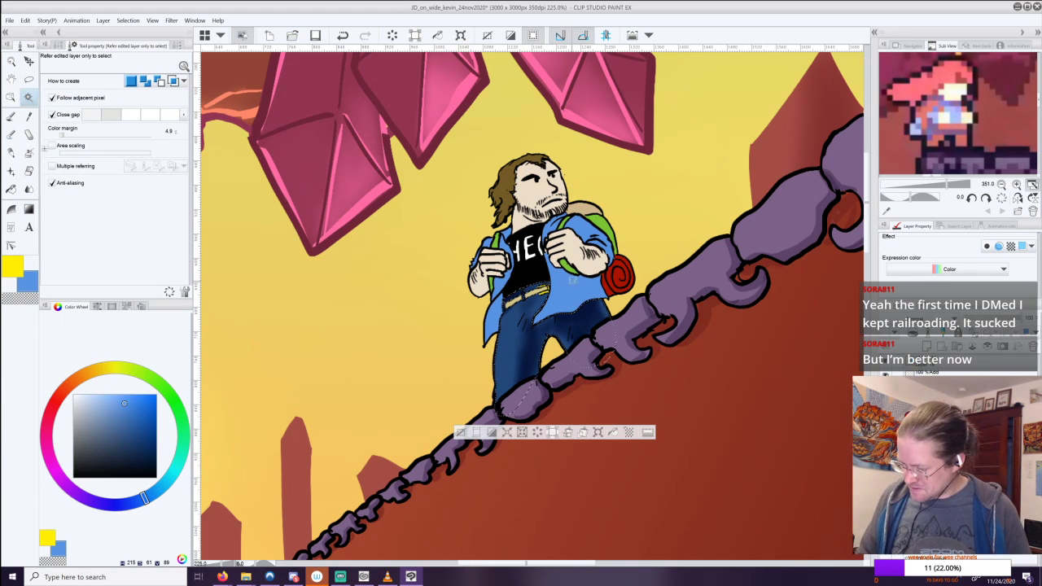
left_click(573, 281)
left_click(582, 231, "shift")
left_click(557, 223, "shift")
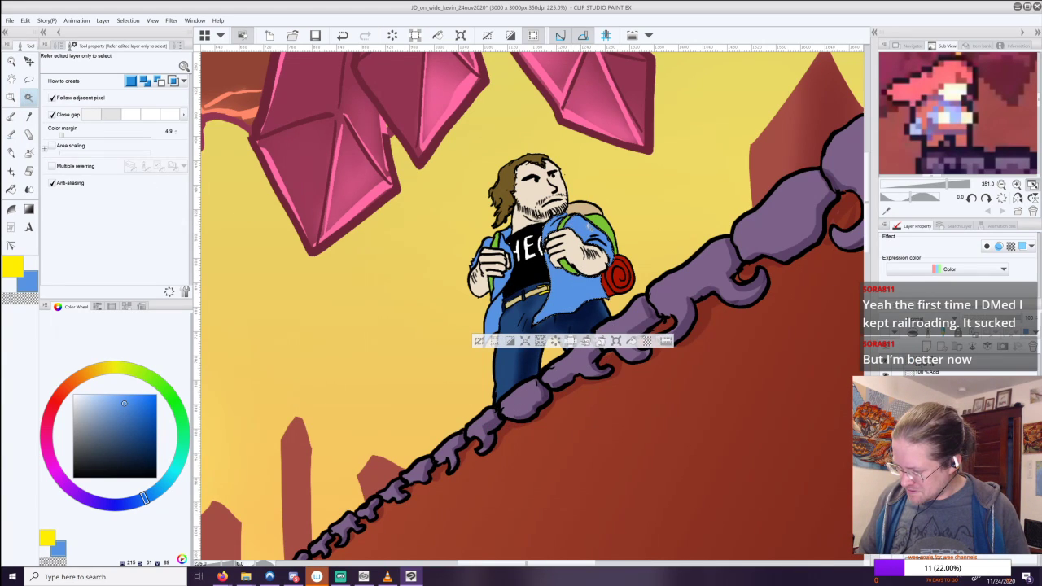
left_click(508, 253, "shift")
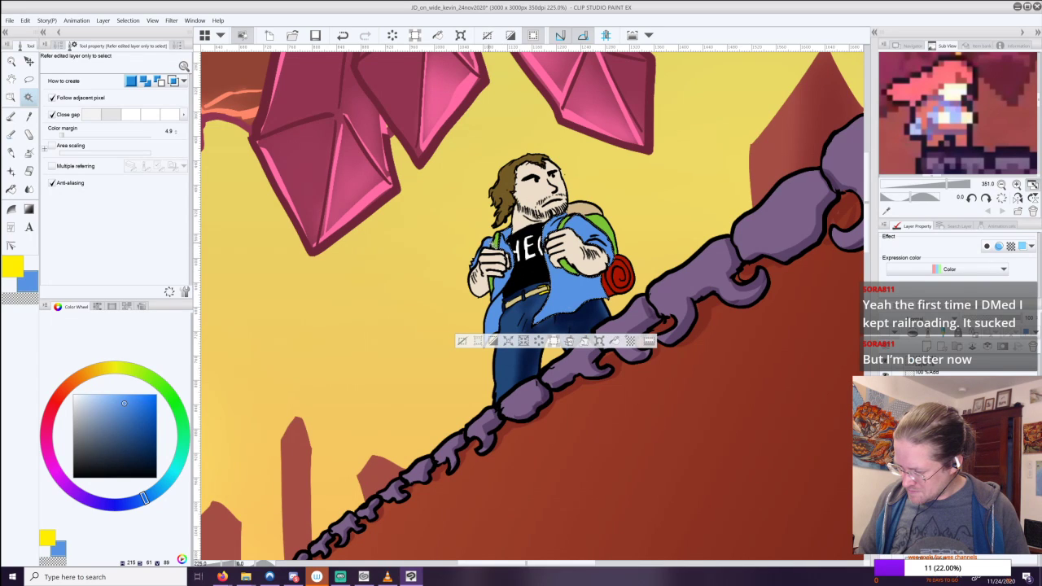
left_click(498, 290, "shift")
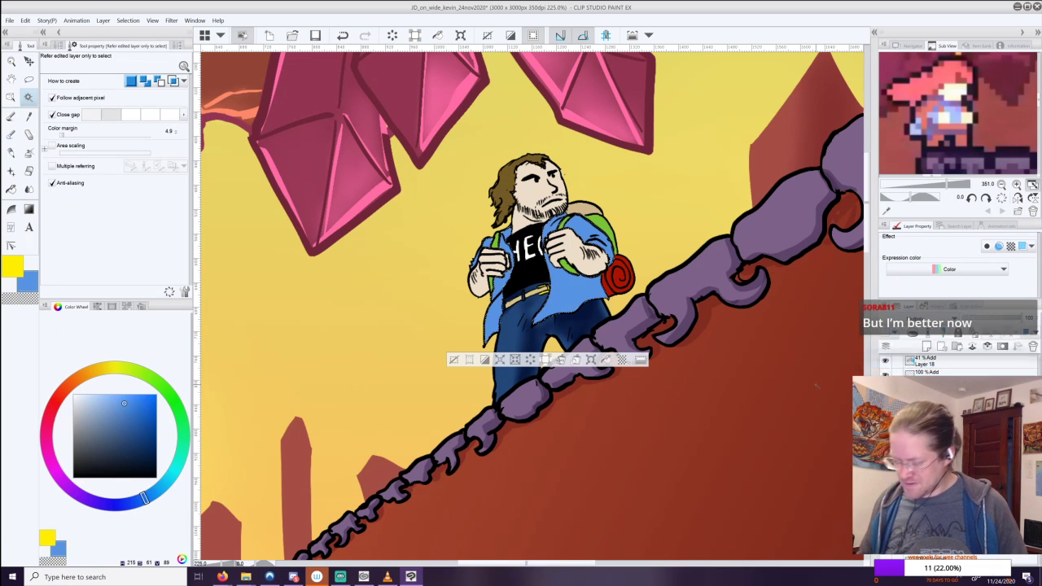
Shade the jacket's narrow tail beside the belt with the sampled blue, deepening its inner edge with hue 215, saturation 63 and brightness 54.
left_click(16, 133)
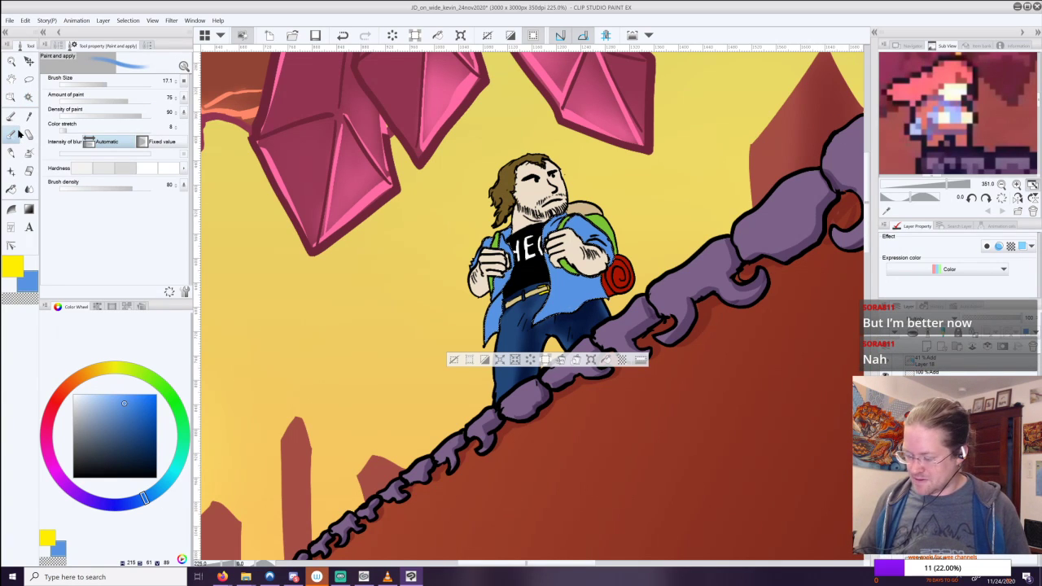
scroll(568, 260, "up", 6)
left_click_drag(521, 350, 620, 264)
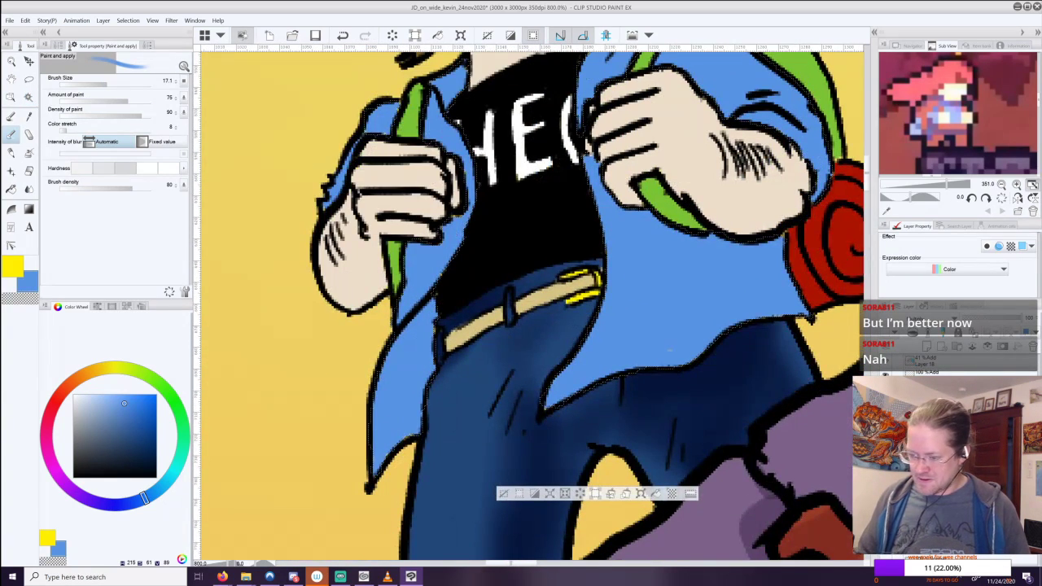
mouse_move(460, 385)
left_mouse_down()
mouse_move(415, 360)
mouse_move(412, 386)
mouse_move(425, 336)
mouse_move(396, 380)
mouse_move(393, 407)
mouse_move(415, 414)
mouse_move(414, 381)
mouse_move(372, 476)
left_mouse_up()
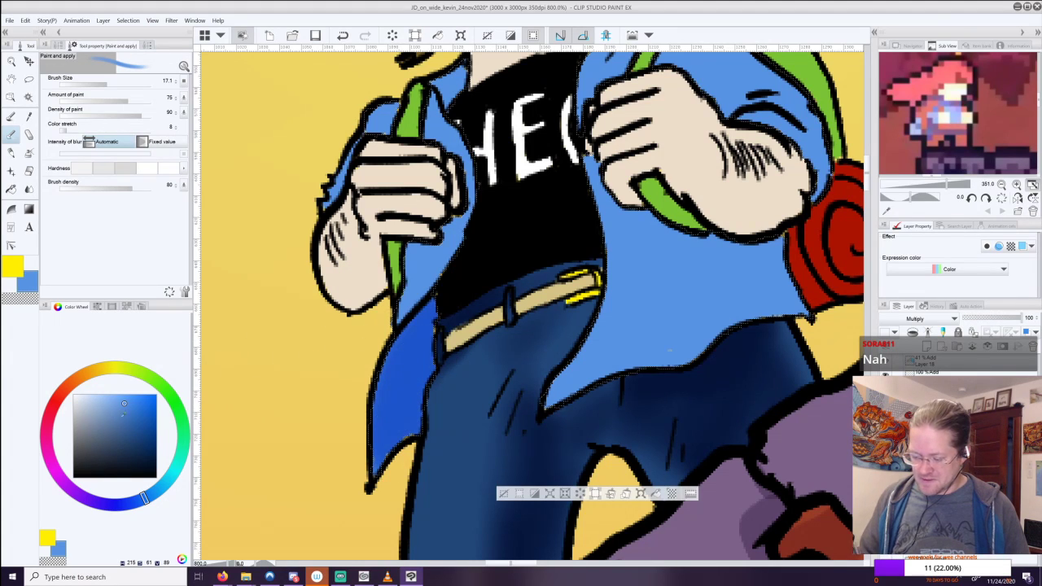
left_click(124, 416)
mouse_move(429, 340)
left_mouse_down()
mouse_move(420, 369)
mouse_move(418, 352)
mouse_move(432, 352)
left_mouse_up()
left_click(127, 429)
left_click_drag(127, 429, 125, 433)
mouse_move(429, 332)
left_mouse_down()
mouse_move(430, 368)
mouse_move(409, 366)
mouse_move(433, 315)
mouse_move(431, 331)
mouse_move(458, 300)
mouse_move(462, 312)
mouse_move(409, 351)
mouse_move(403, 399)
mouse_move(427, 358)
left_mouse_up()
Sample the jacket's light blue and shade the wide front panel beneath the man's raised forearm with the 17.1 Paint and apply brush.
left_click_drag(786, 468, 628, 484)
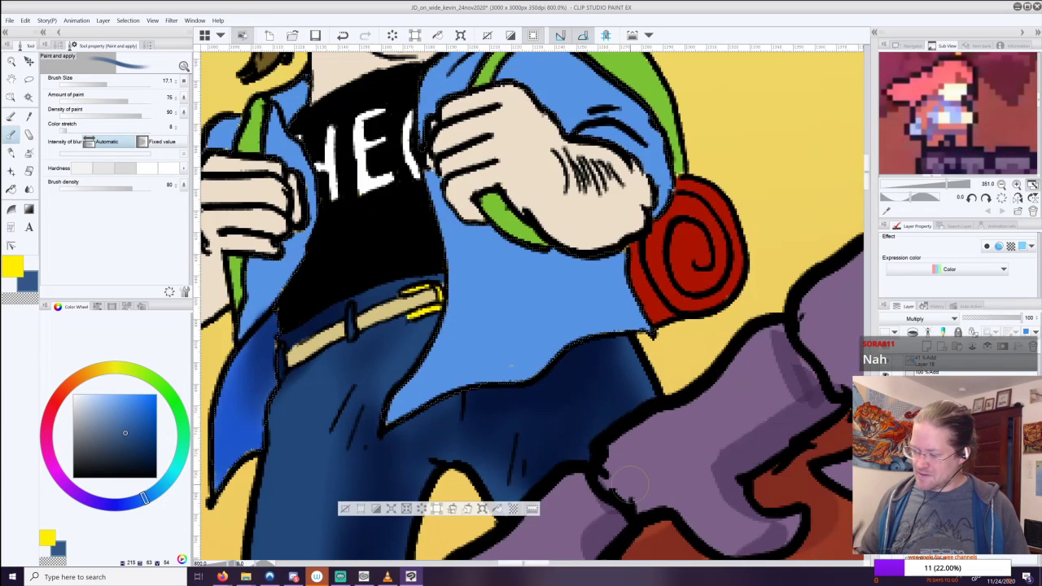
left_click(517, 313, "alt")
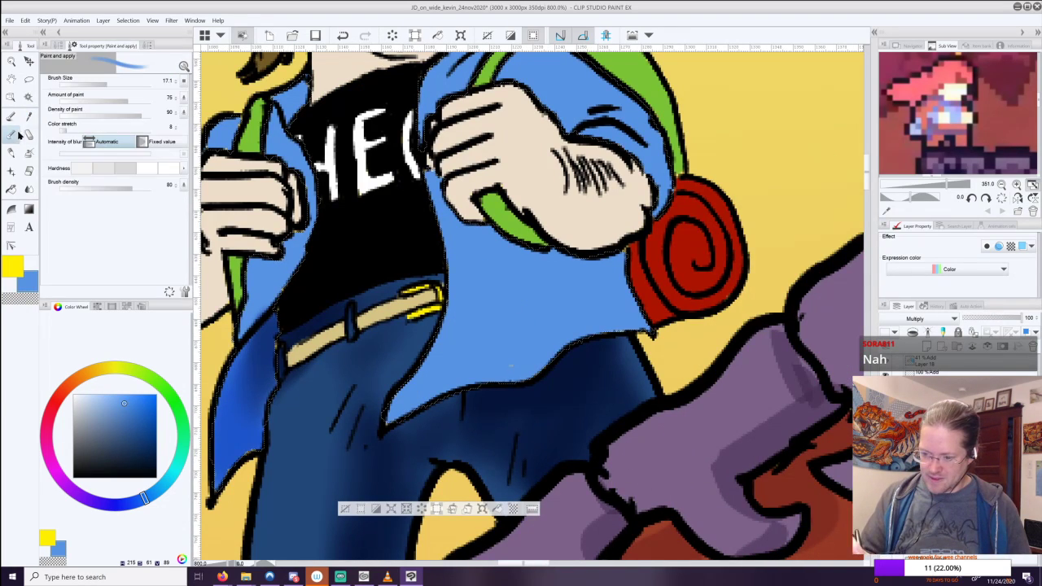
mouse_move(556, 273)
left_mouse_down()
mouse_move(594, 259)
mouse_move(576, 267)
mouse_move(570, 305)
mouse_move(526, 305)
mouse_move(554, 286)
mouse_move(516, 310)
mouse_move(559, 279)
mouse_move(553, 303)
mouse_move(606, 295)
mouse_move(594, 267)
mouse_move(500, 309)
mouse_move(516, 303)
mouse_move(528, 269)
mouse_move(498, 322)
mouse_move(546, 285)
mouse_move(564, 297)
mouse_move(604, 291)
mouse_move(565, 271)
mouse_move(573, 259)
mouse_move(521, 277)
left_mouse_up()
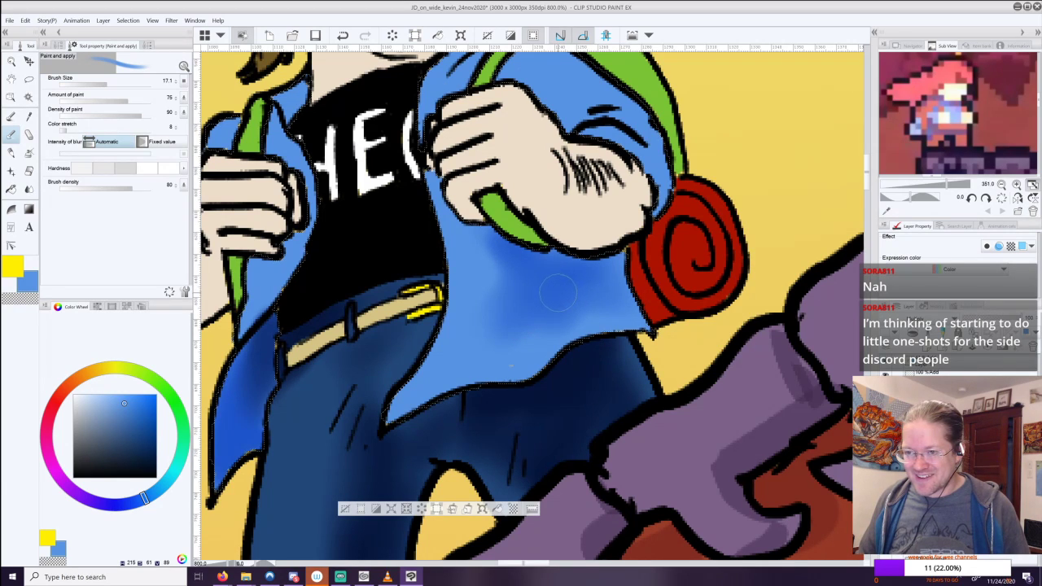
mouse_move(539, 267)
left_mouse_down()
mouse_move(517, 248)
mouse_move(545, 261)
mouse_move(590, 257)
mouse_move(498, 318)
mouse_move(509, 274)
mouse_move(479, 335)
mouse_move(566, 303)
mouse_move(517, 350)
mouse_move(562, 298)
left_mouse_up()
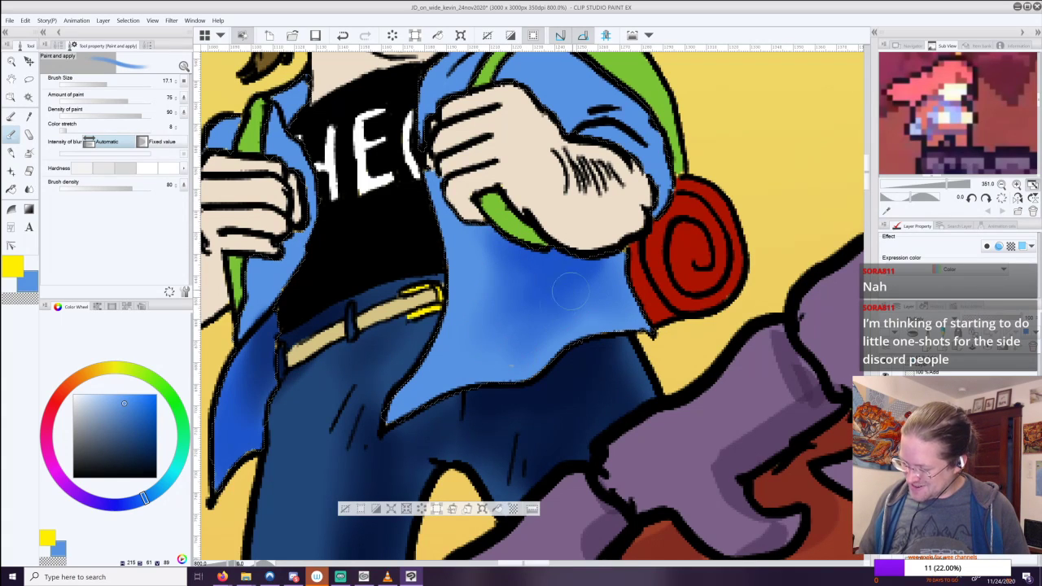
Shade the rolled sleeve's folds, upper arm and collar area beside the green strap, reducing the brush size to 7.7.
left_click_drag(552, 209, 523, 387)
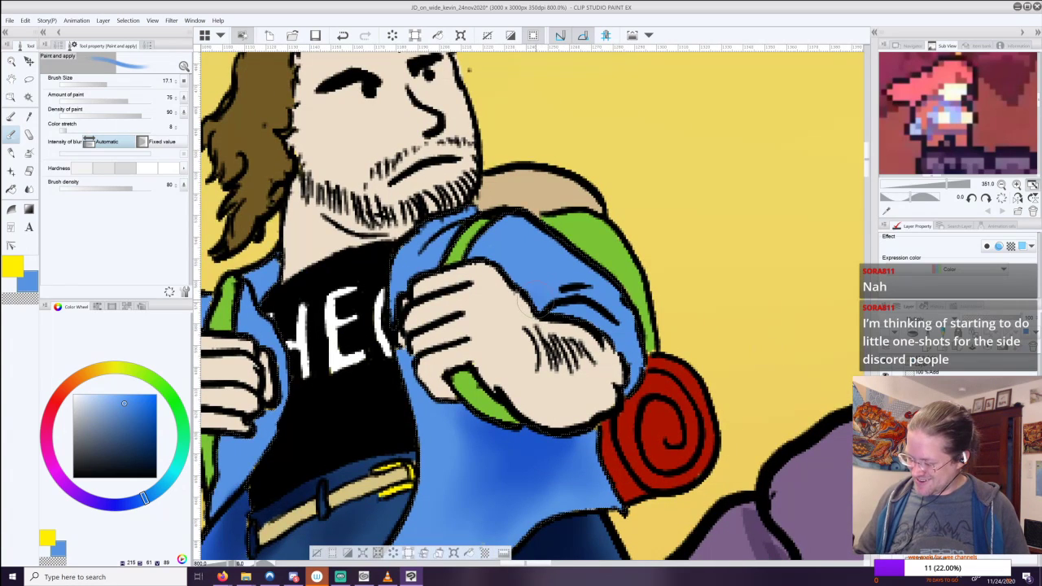
left_click_drag(522, 299, 519, 299)
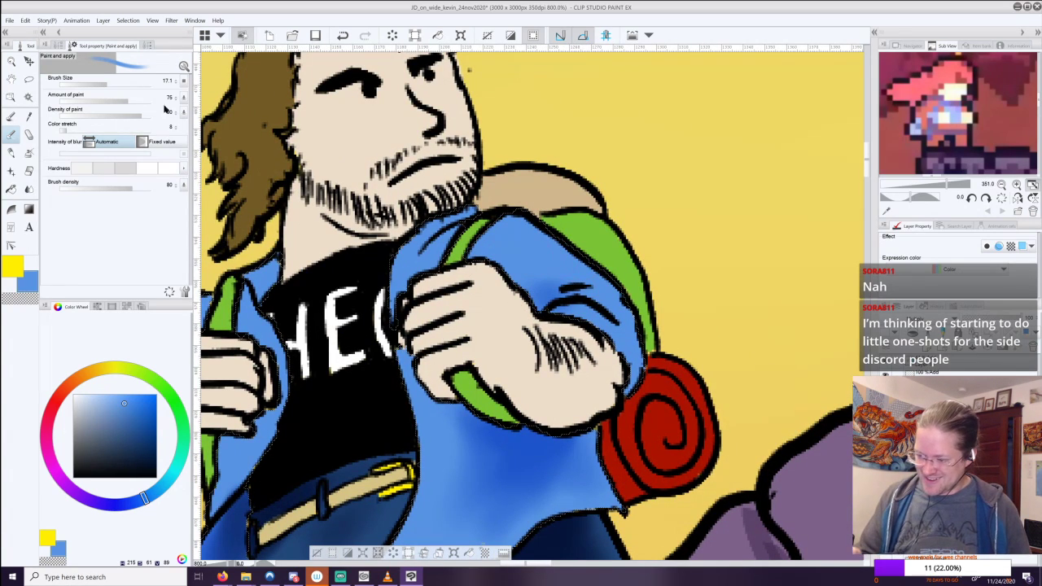
left_click_drag(104, 85, 99, 85)
mouse_move(546, 306)
left_mouse_down()
mouse_move(579, 287)
mouse_move(591, 308)
left_mouse_up()
left_click_drag(525, 277, 534, 299)
mouse_move(487, 421)
left_mouse_down()
mouse_move(537, 436)
mouse_move(504, 438)
mouse_move(468, 415)
mouse_move(486, 459)
left_mouse_up()
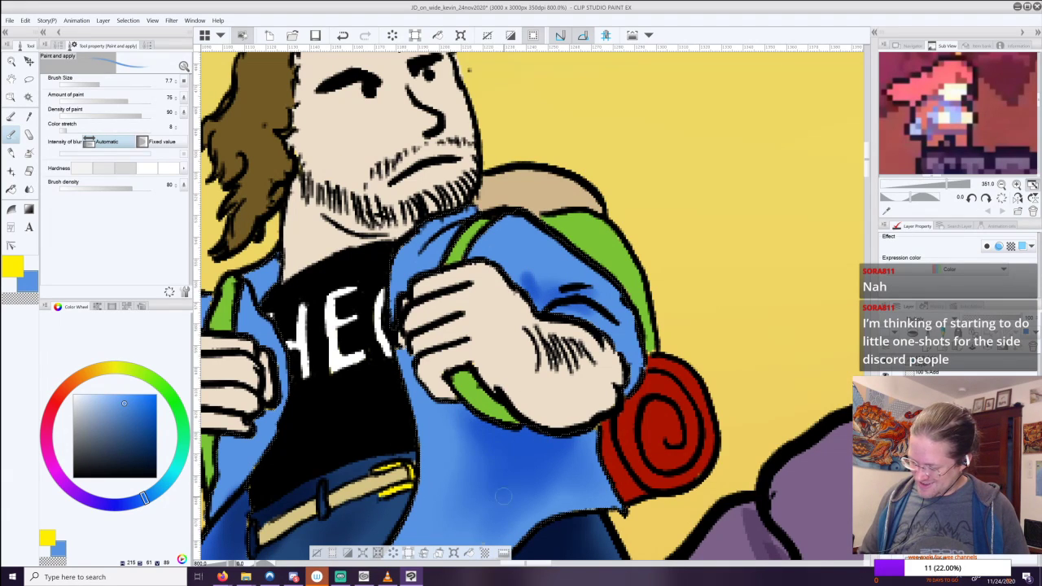
left_click_drag(489, 256, 520, 285)
mouse_move(453, 231)
left_mouse_down()
mouse_move(434, 248)
mouse_move(464, 218)
left_mouse_up()
left_click_drag(444, 239, 425, 262)
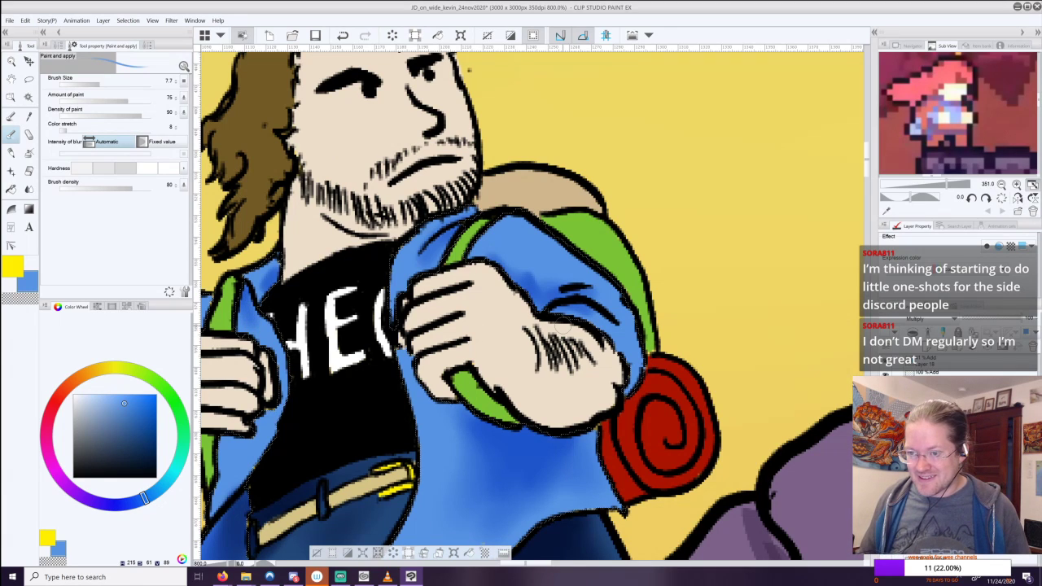
Shade the sleeve's cuff and outer edge, and blend more blue shadow down the jacket's wide front panel.
scroll(562, 326, "down", 3)
mouse_move(563, 326)
left_mouse_down()
mouse_move(546, 247)
mouse_move(520, 247)
mouse_move(570, 317)
left_mouse_up()
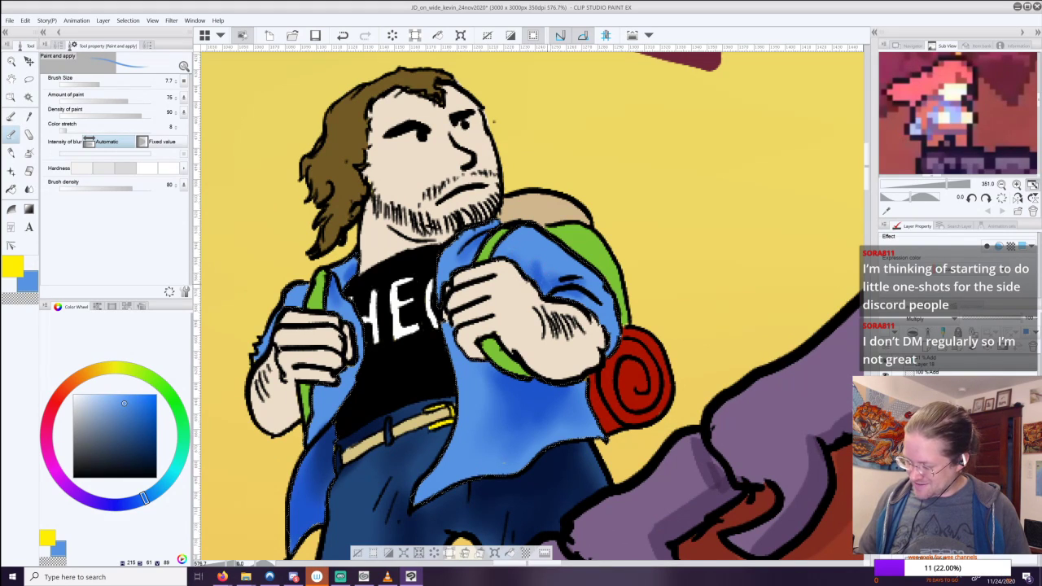
left_click_drag(604, 354, 616, 316)
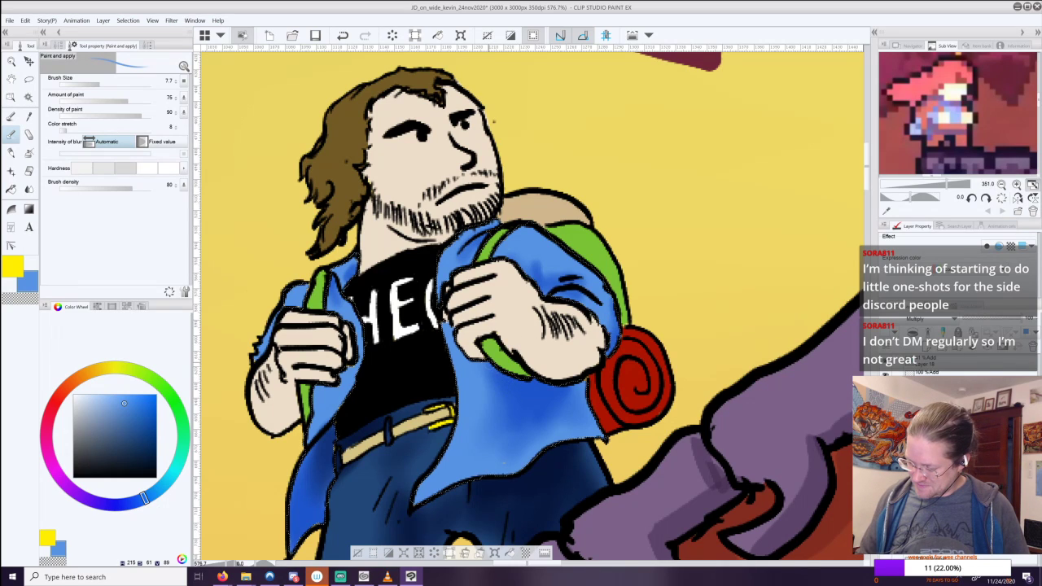
left_click_drag(500, 413, 469, 464)
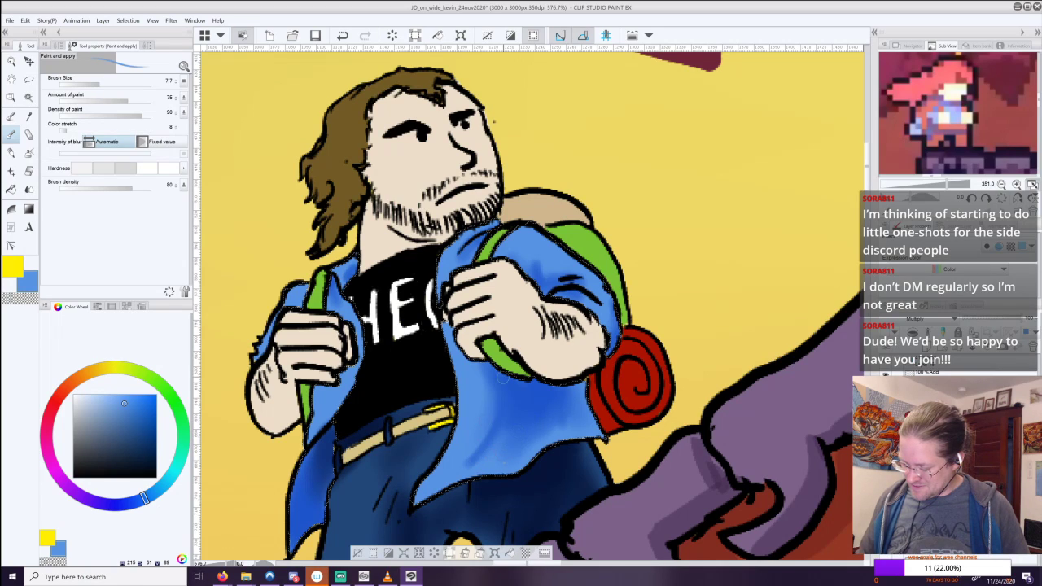
left_click_drag(500, 400, 504, 457)
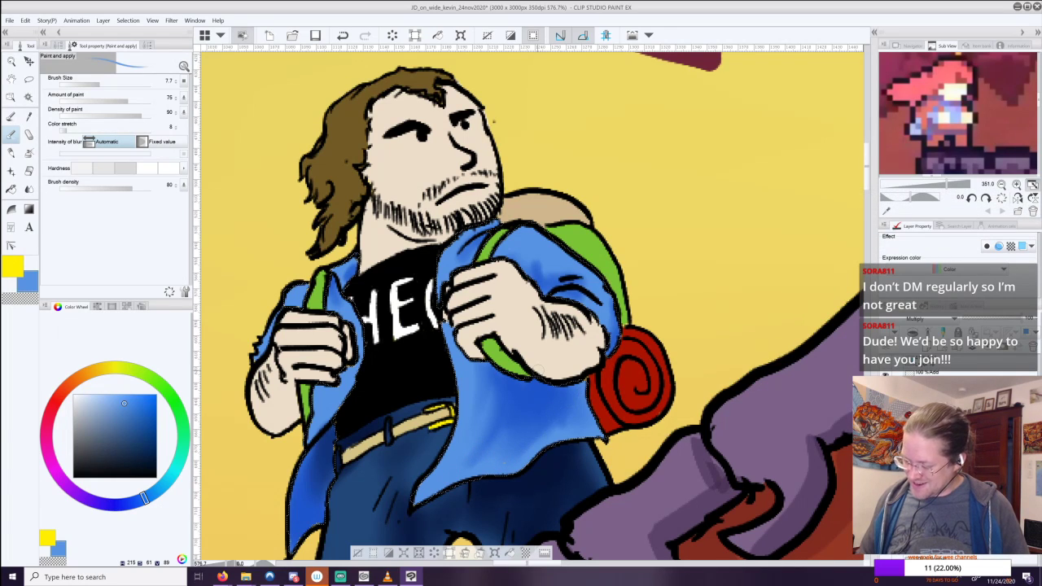
Darken the blue to hue 215, saturation 63, brightness 71 and deepen the shadows under the forearm and on the opposite sleeve and lapel.
left_click(124, 420)
left_click_drag(124, 419, 125, 418)
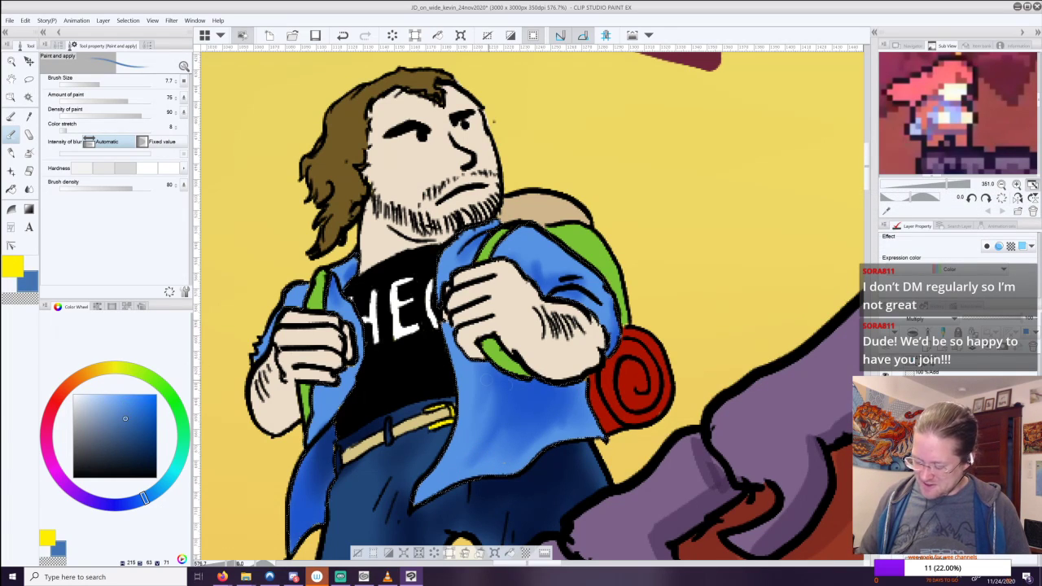
mouse_move(519, 392)
left_mouse_down()
mouse_move(520, 402)
mouse_move(534, 379)
mouse_move(567, 374)
left_mouse_up()
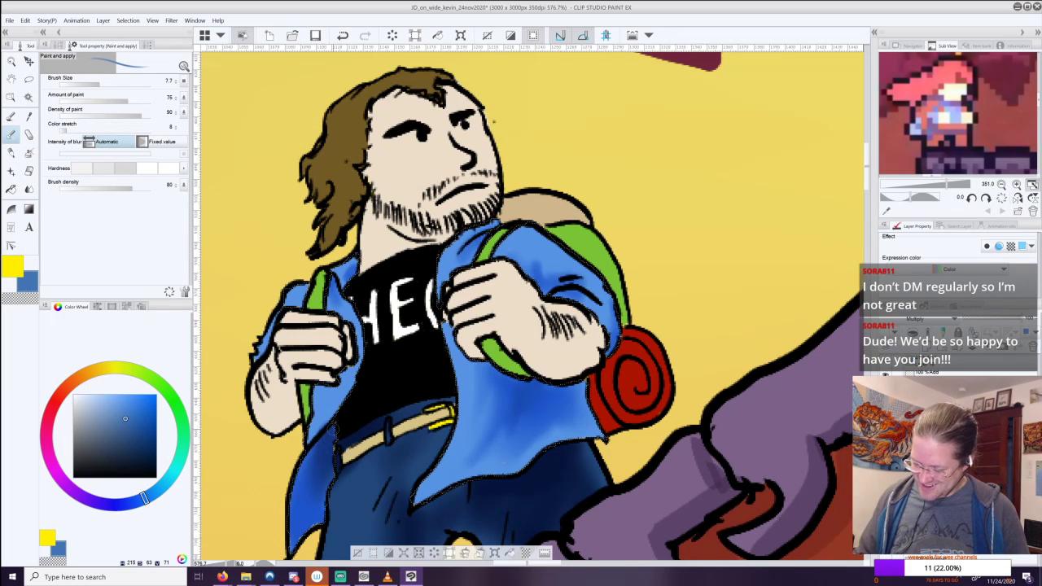
mouse_move(298, 309)
left_mouse_down()
mouse_move(306, 294)
mouse_move(346, 319)
left_mouse_up()
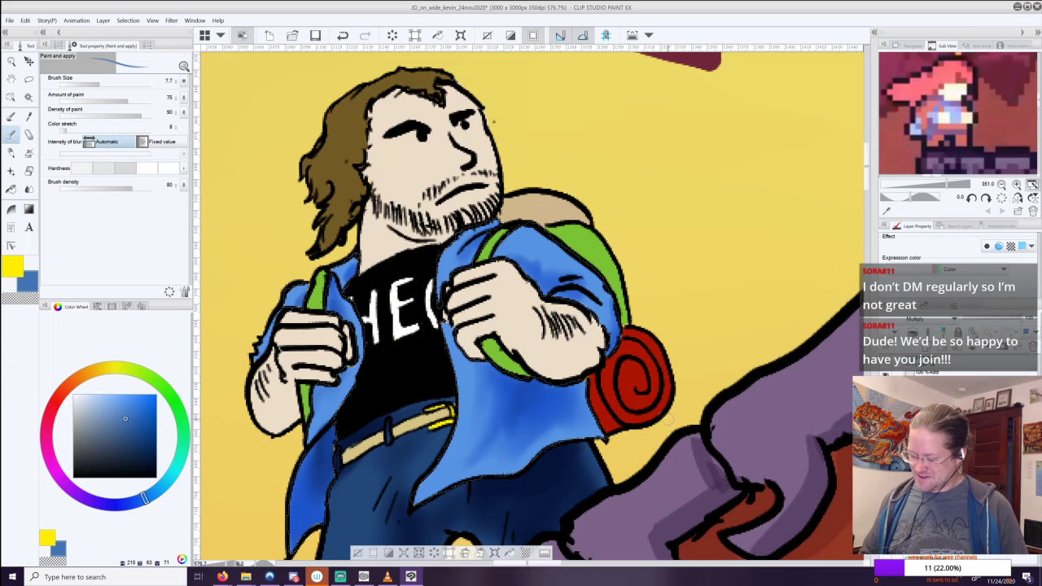
Sample the man's skin tone and auto-select his face, forearm and both hands together on the Normal flat colour layer.
key("i")
left_click(555, 352)
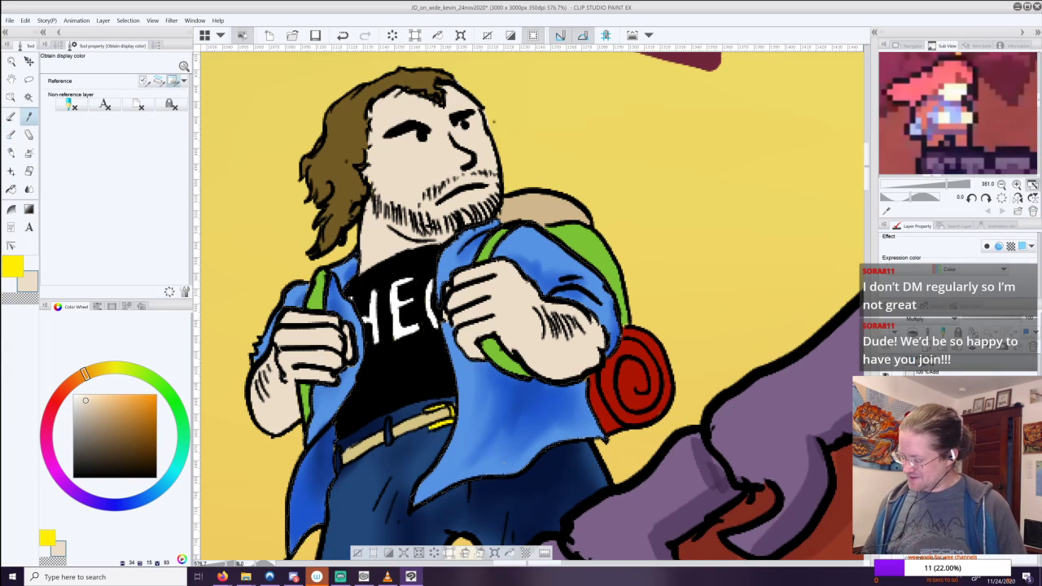
scroll(627, 313, "down", 5)
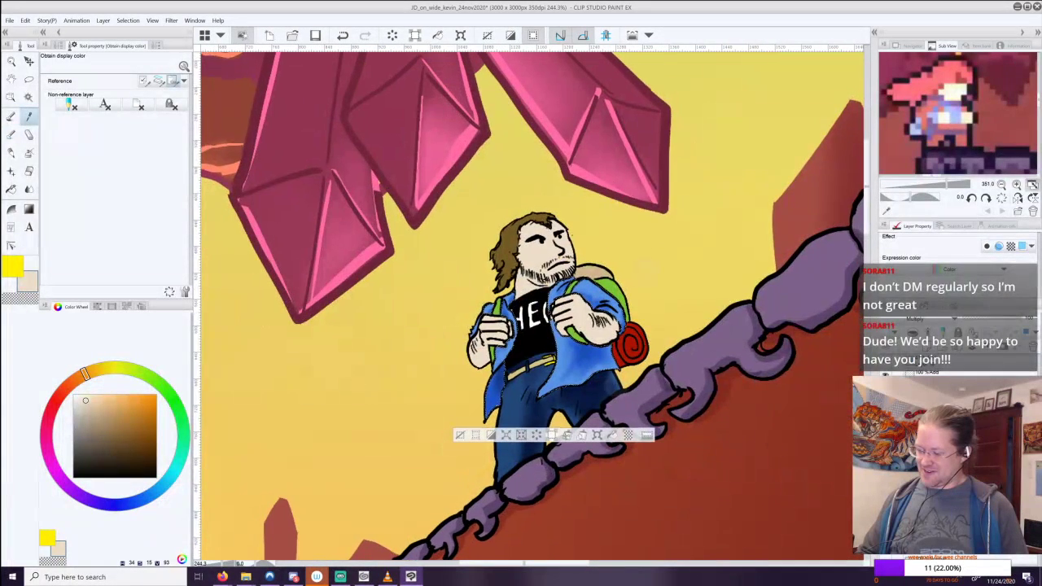
scroll(680, 318, "up", 5)
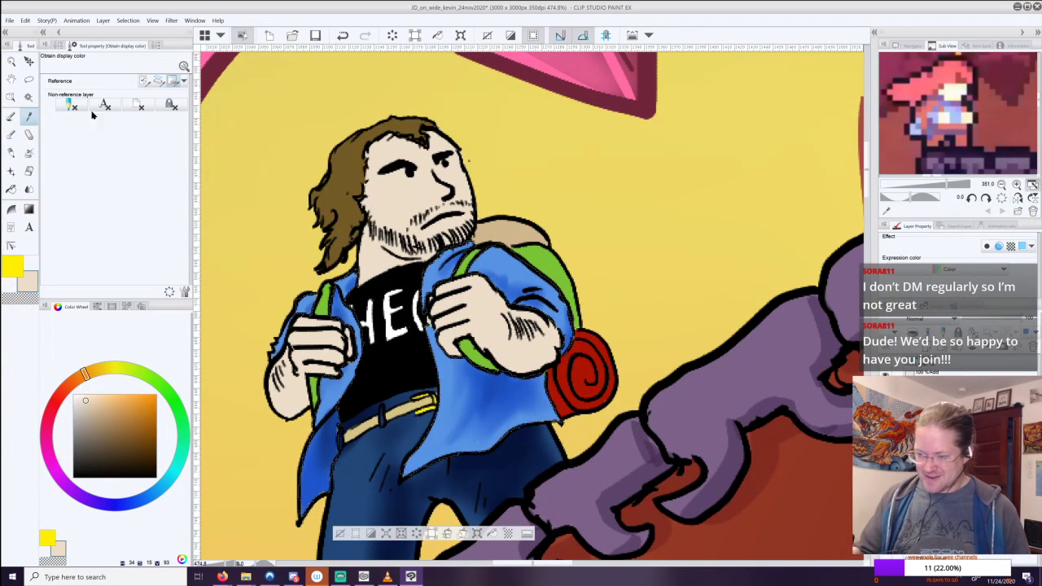
left_click(29, 97)
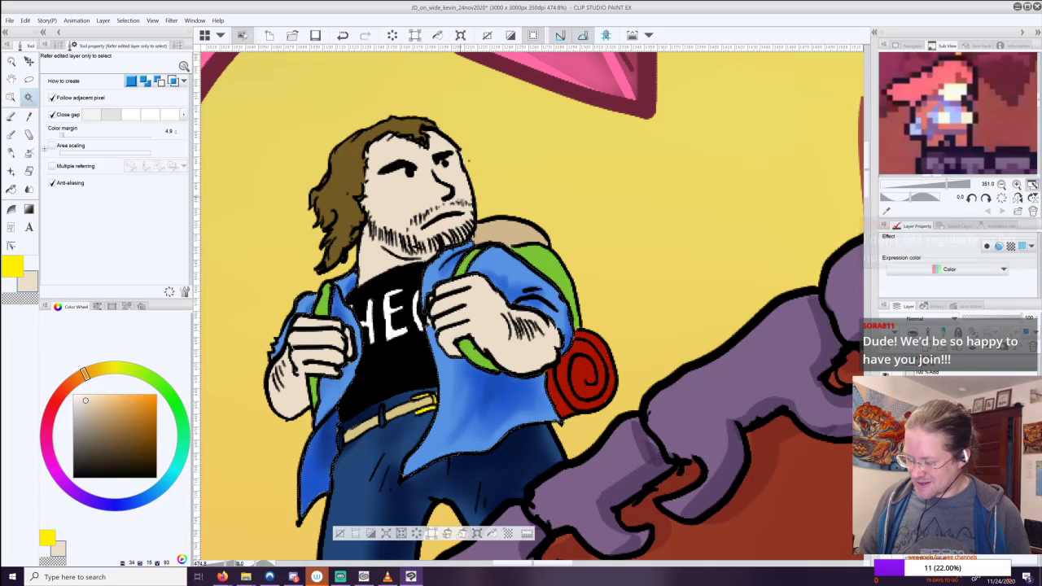
left_click(461, 203)
left_click(523, 352)
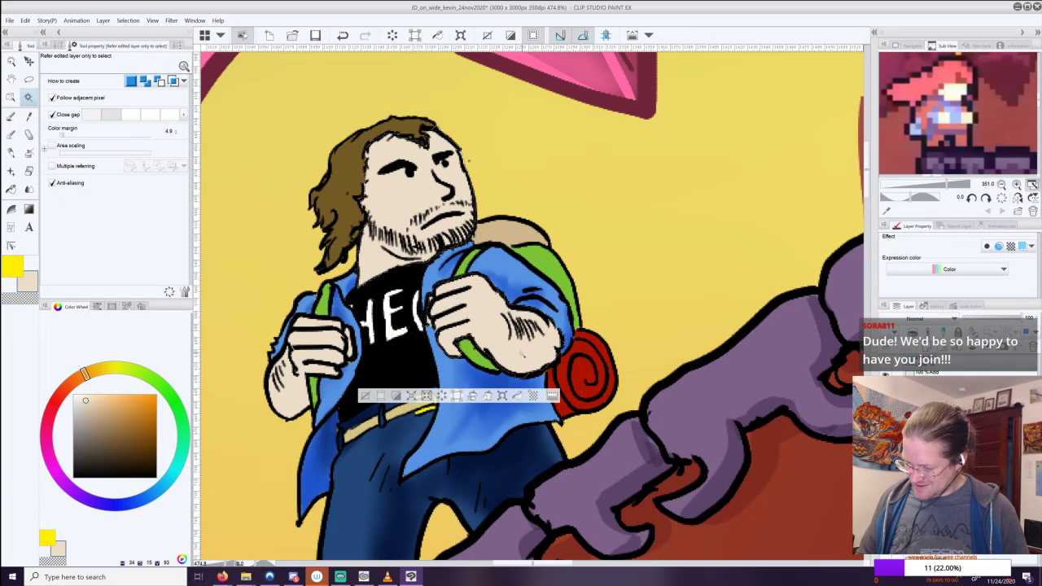
left_click(319, 348, "shift")
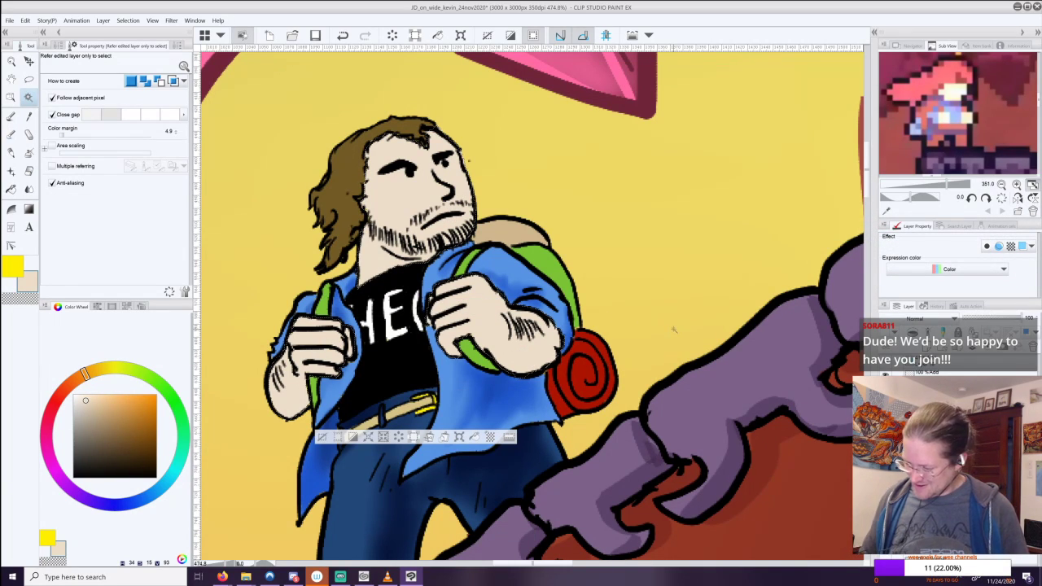
Shade the face, neck, hands and forearm on the Multiply layer with the Paint and apply brush in the sampled skin tone.
key("b")
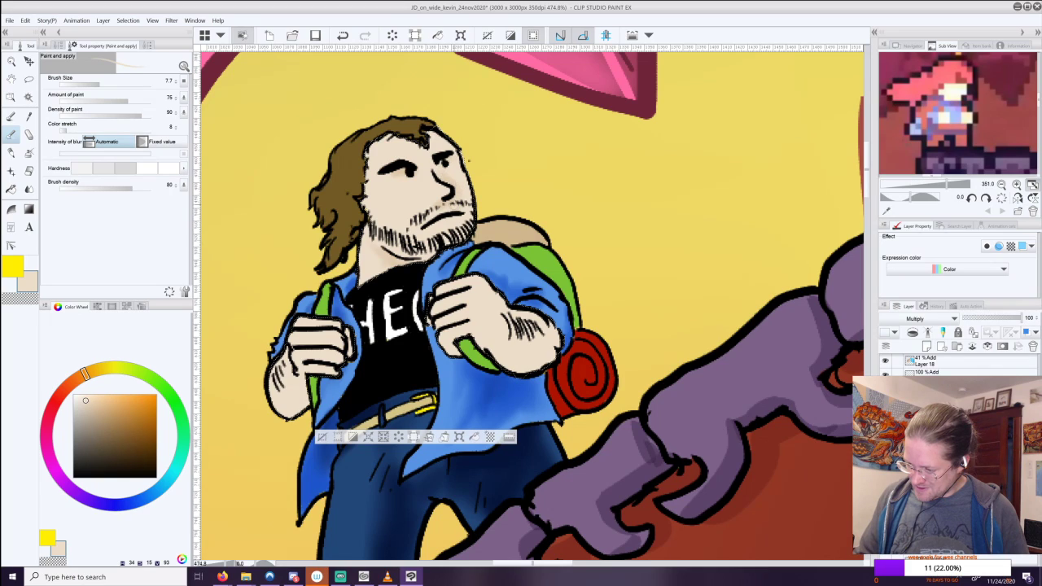
left_click_drag(437, 227, 452, 223)
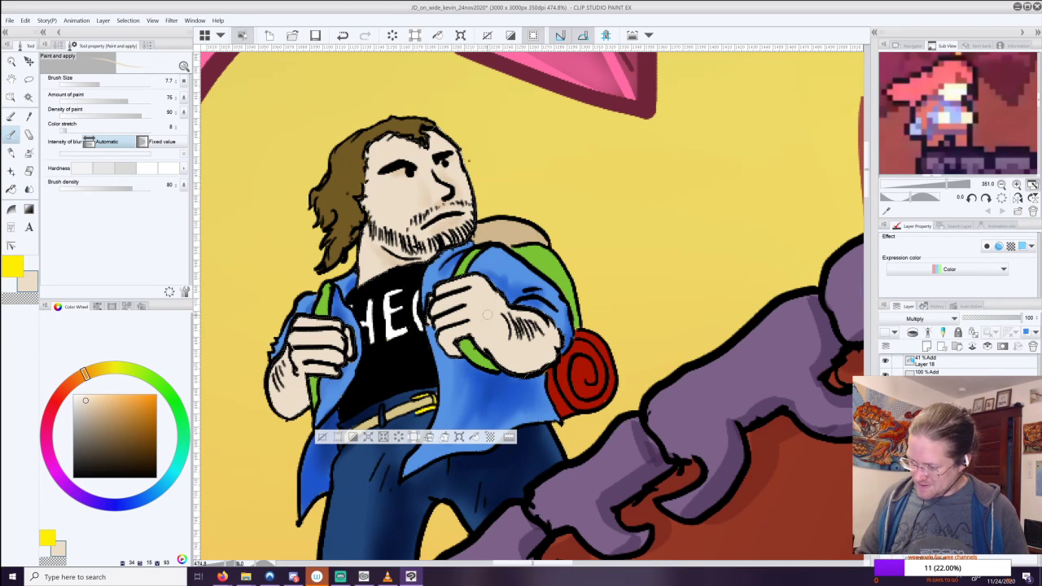
mouse_move(447, 343)
left_mouse_down()
mouse_move(482, 328)
mouse_move(466, 334)
mouse_move(468, 280)
left_mouse_up()
key("ctrl+z")
mouse_move(494, 338)
left_mouse_down()
mouse_move(508, 363)
mouse_move(522, 363)
left_mouse_up()
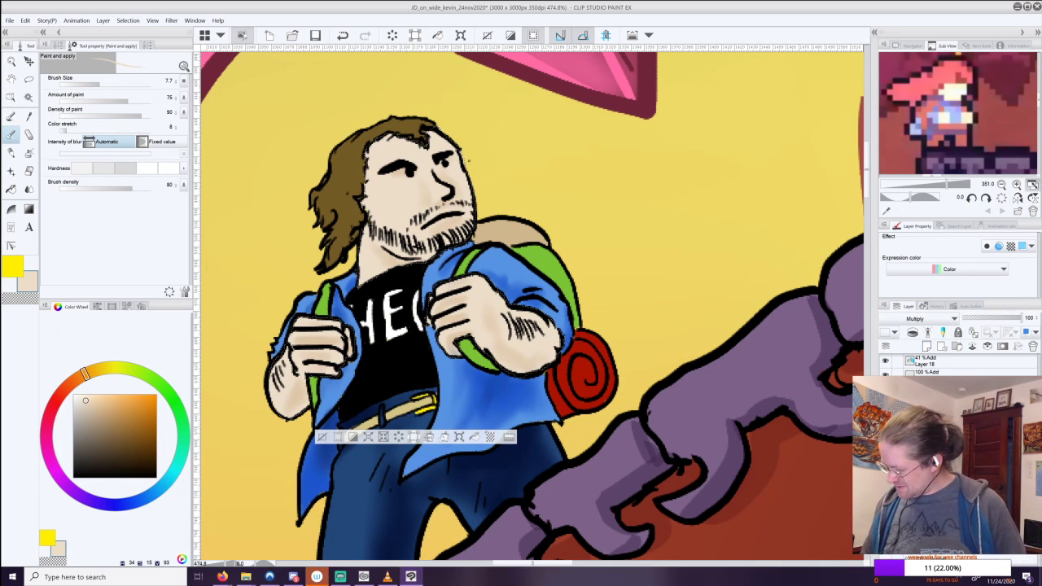
Clear the selection, sample the hair's brown and shade the man's hair on the Multiply layer.
left_click(926, 347)
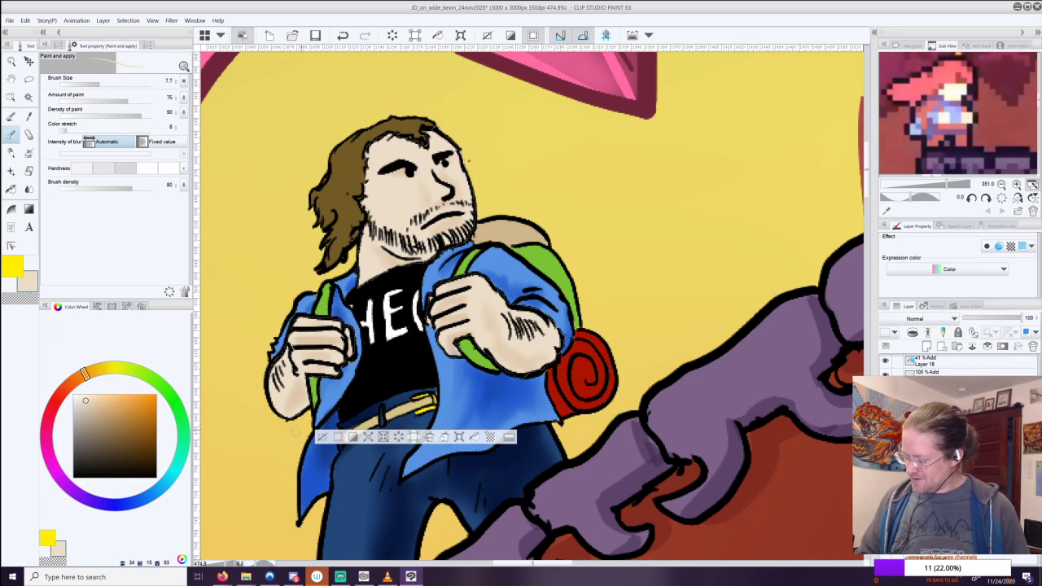
key("ctrl+d")
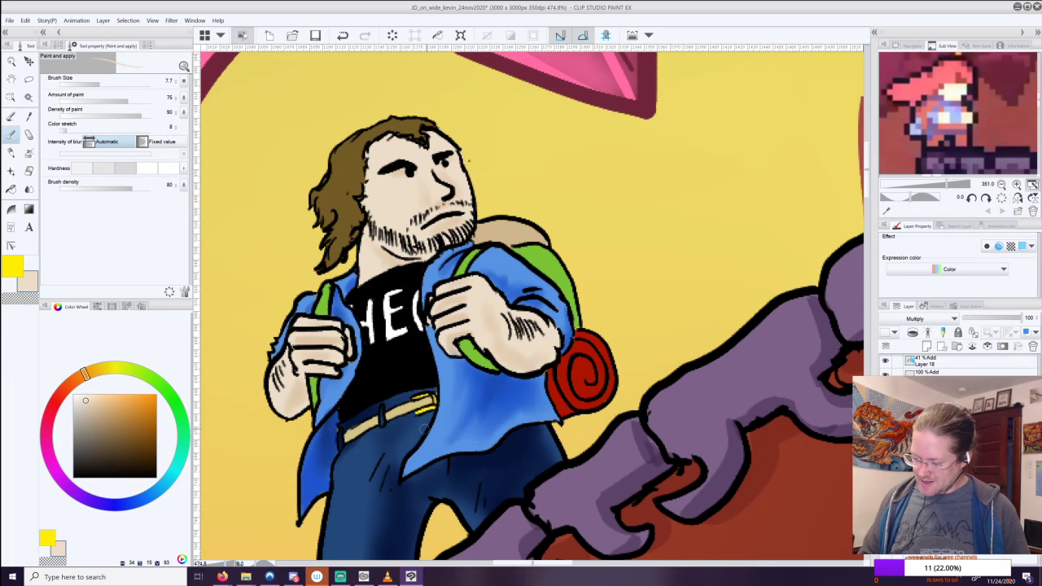
left_click(359, 172, "alt")
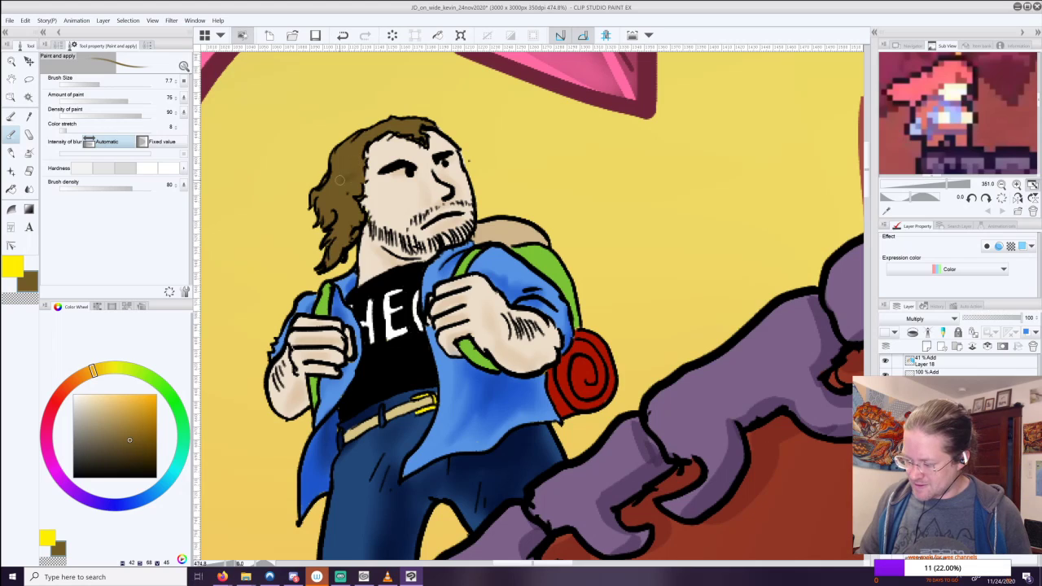
mouse_move(344, 196)
left_mouse_down()
mouse_move(345, 240)
mouse_move(359, 148)
mouse_move(361, 175)
mouse_move(342, 203)
mouse_move(334, 196)
mouse_move(344, 167)
left_mouse_up()
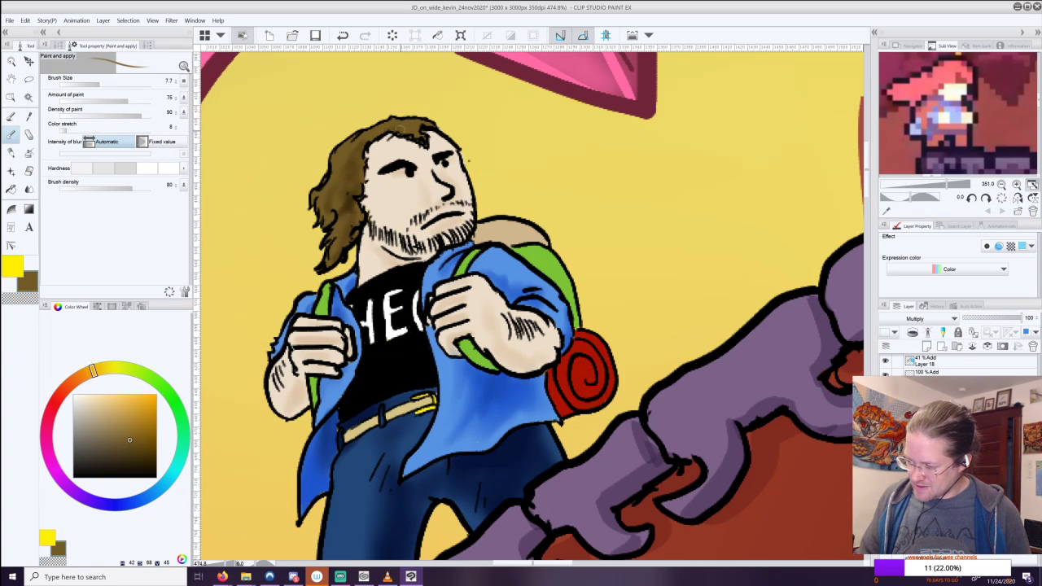
left_click_drag(362, 178, 362, 165)
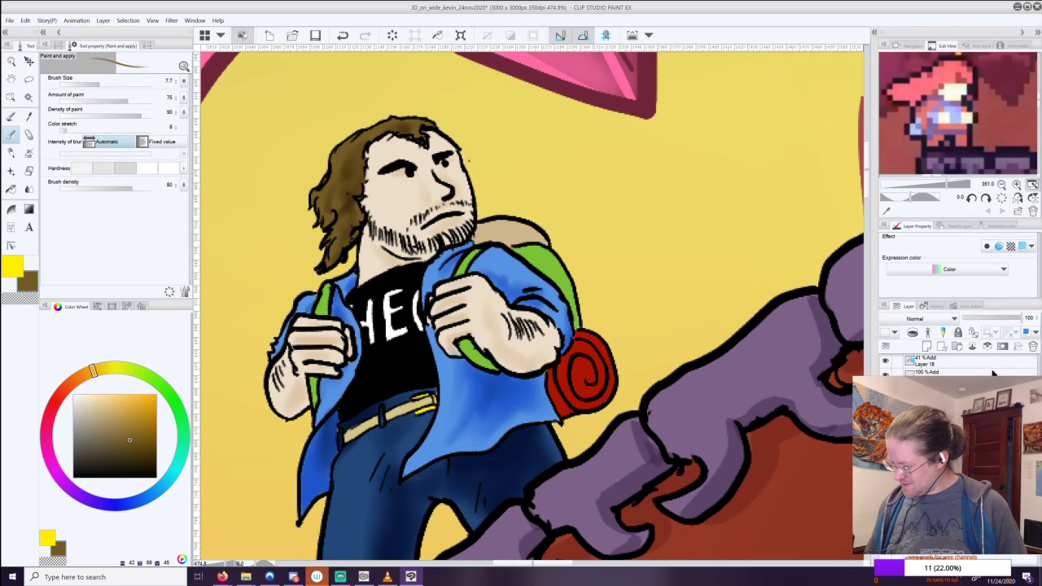
Set the new layer's blending mode to Add, sample the jacket's light blue and auto-select its narrow side on the Normal flat colour layer.
left_click(915, 318)
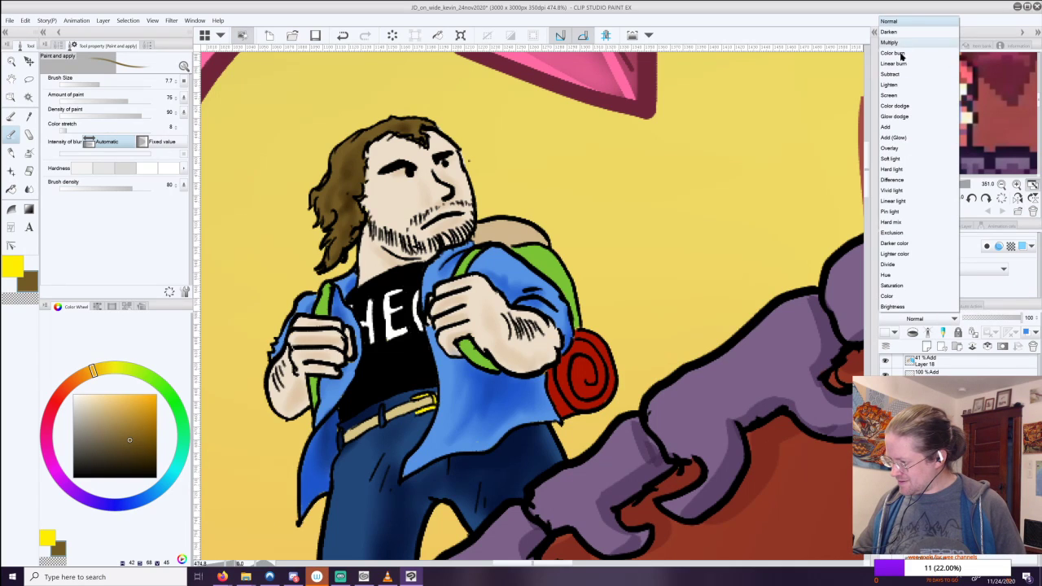
left_click(895, 127)
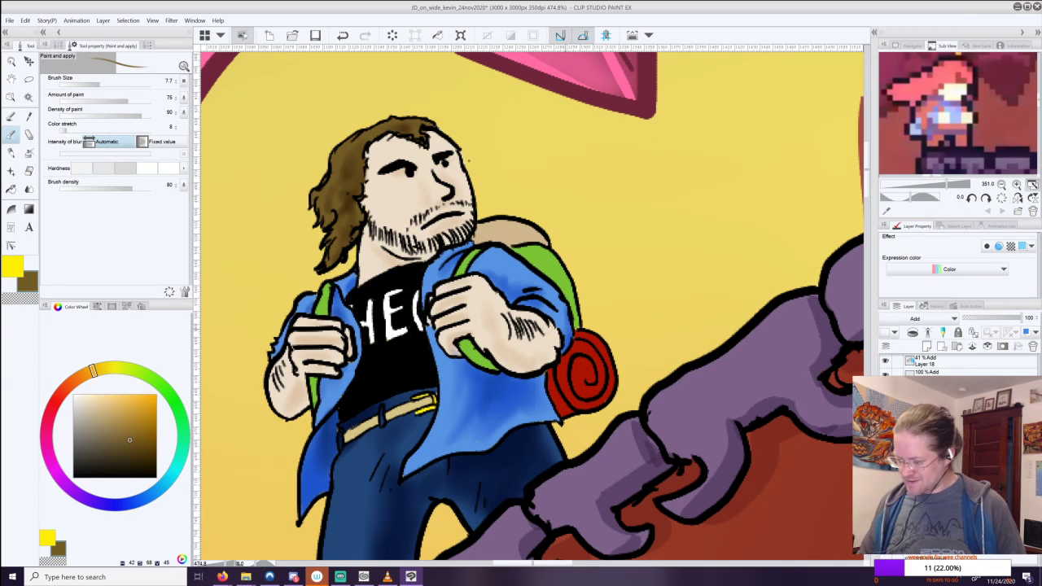
left_click(452, 383, "alt")
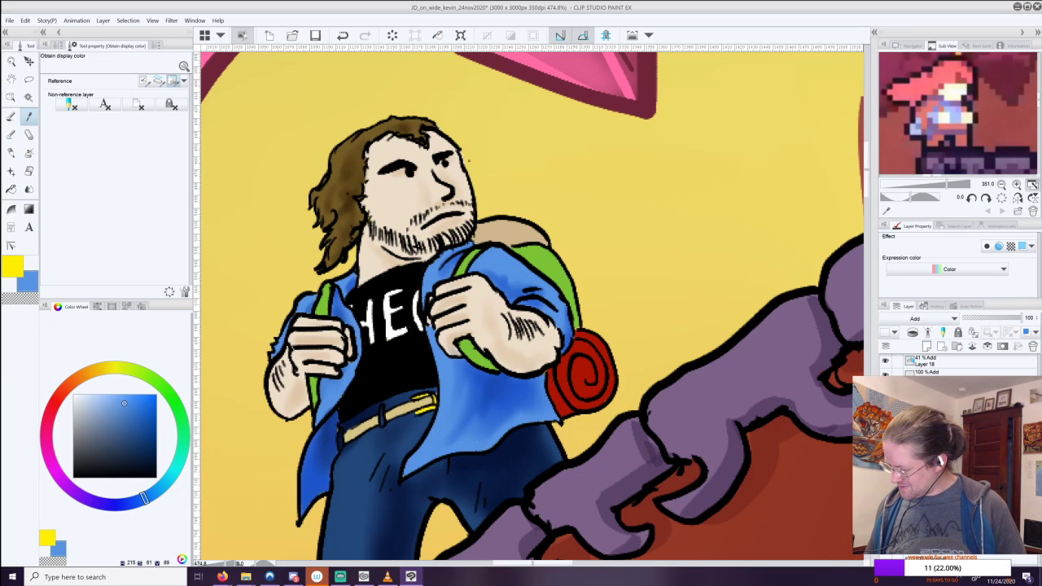
left_click(930, 447)
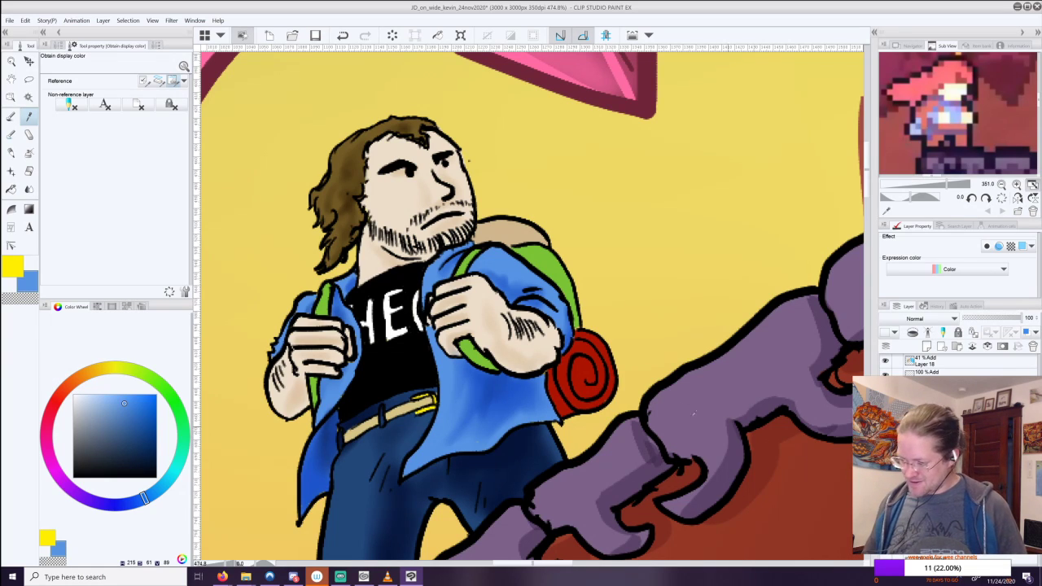
key("w")
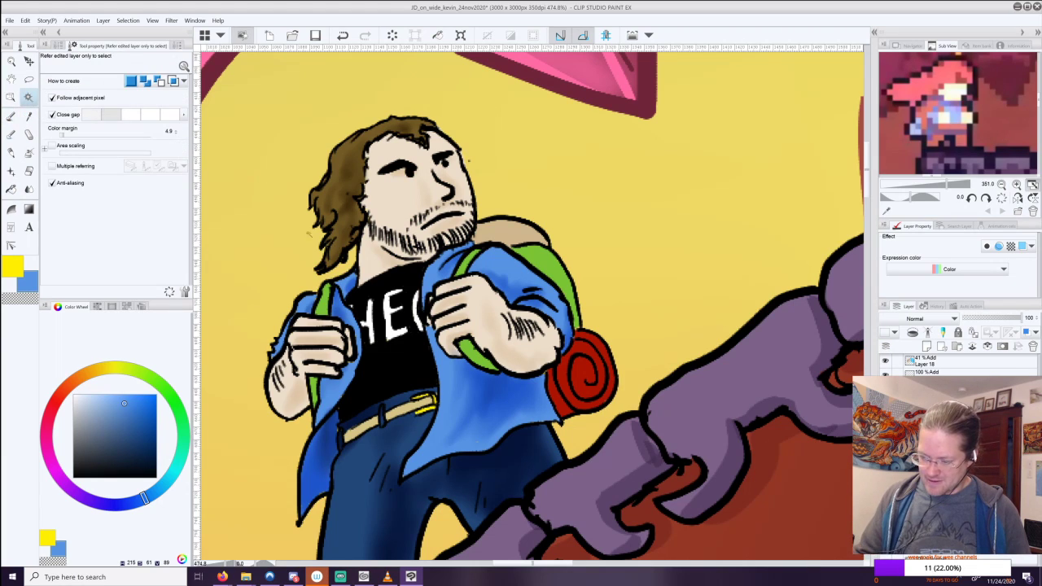
left_click(336, 381)
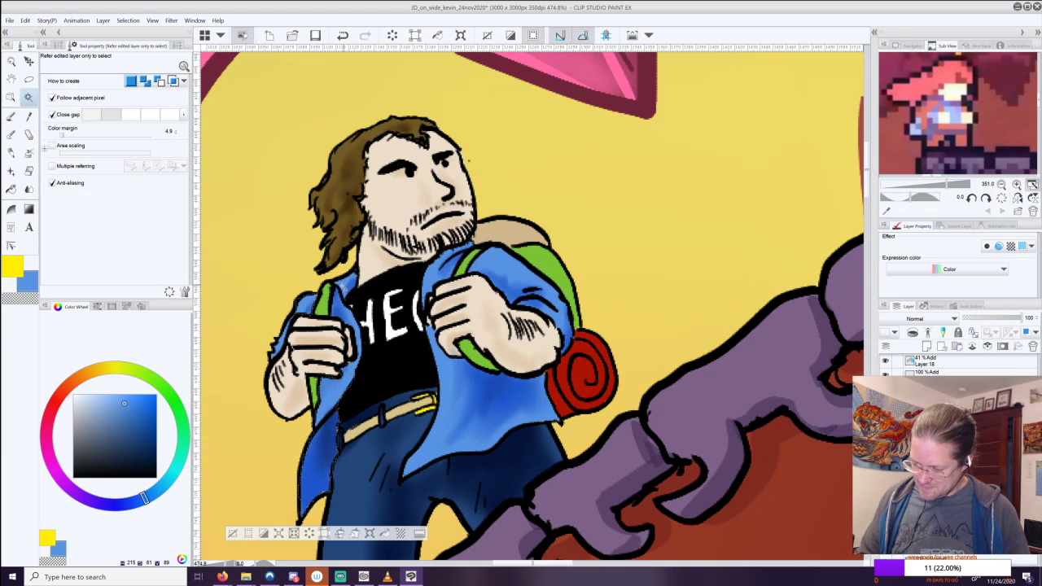
Add the jacket's outer sleeve and its broad side to the selection and get Brush 2 ready on the Add layer.
left_click(282, 339, "shift")
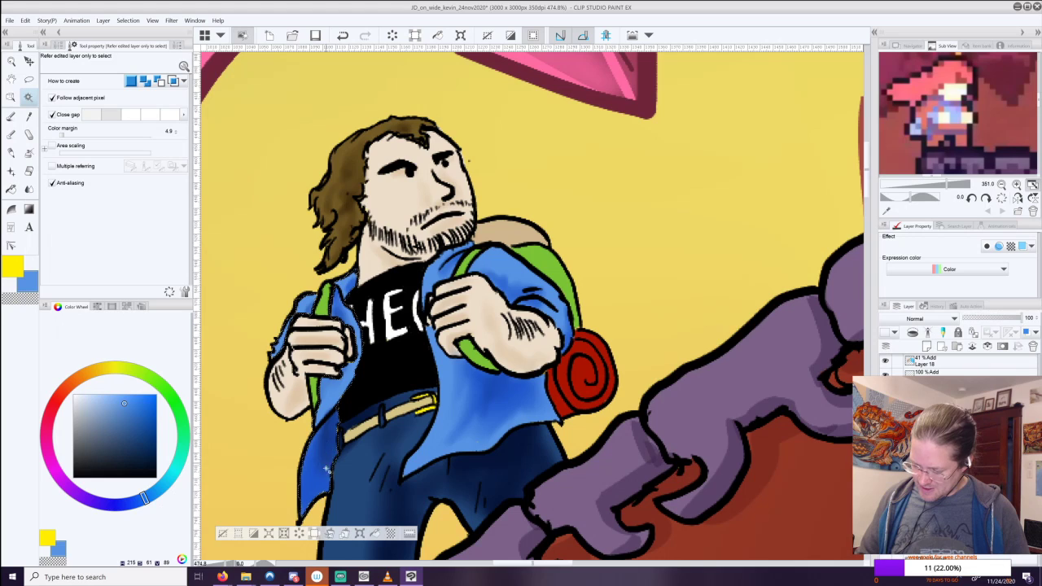
left_click(521, 283, "shift")
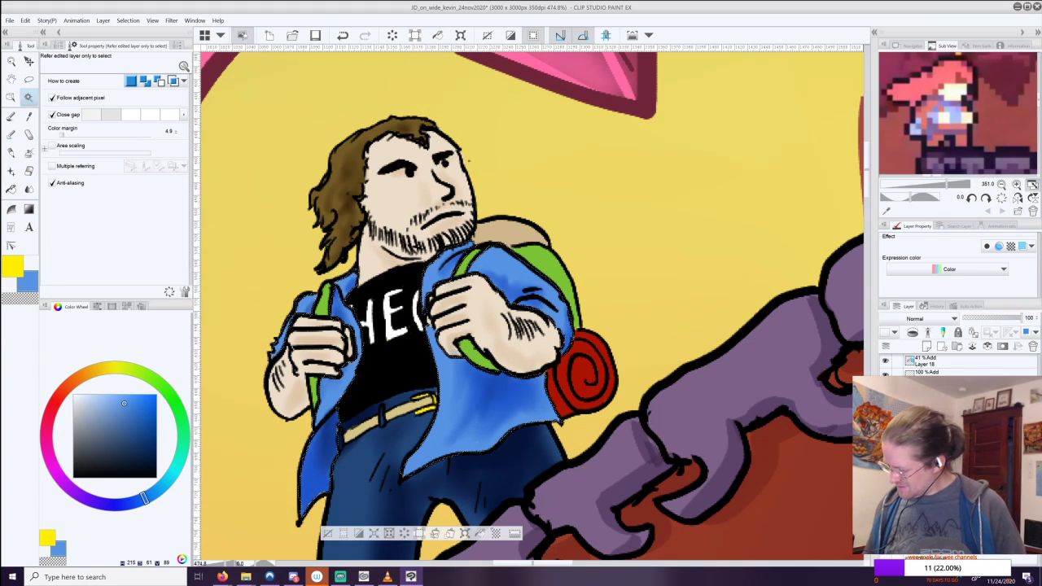
left_click(11, 116)
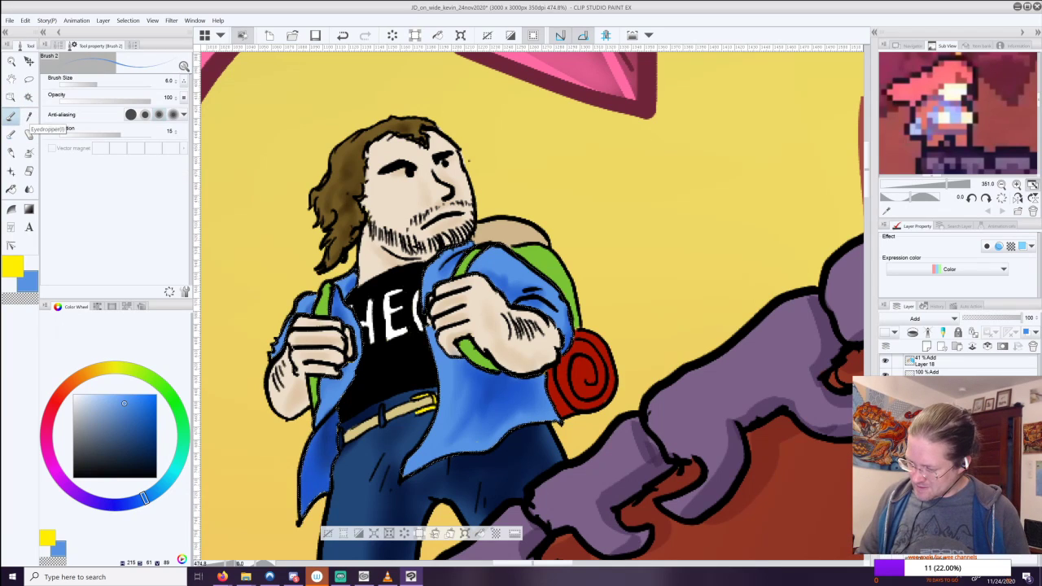
left_click_drag(423, 291, 430, 353)
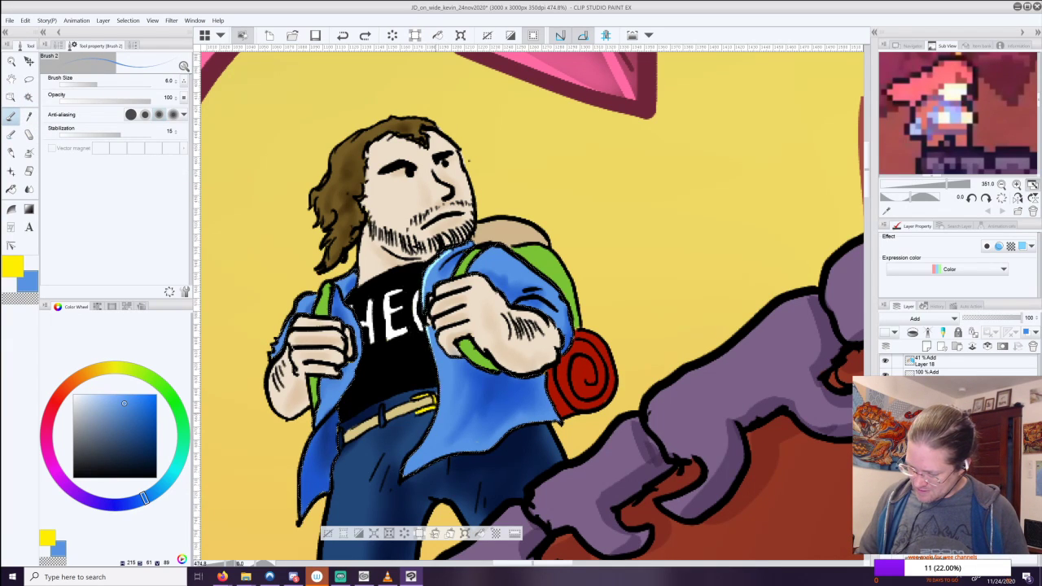
left_click_drag(404, 476, 433, 423)
key("ctrl+z")
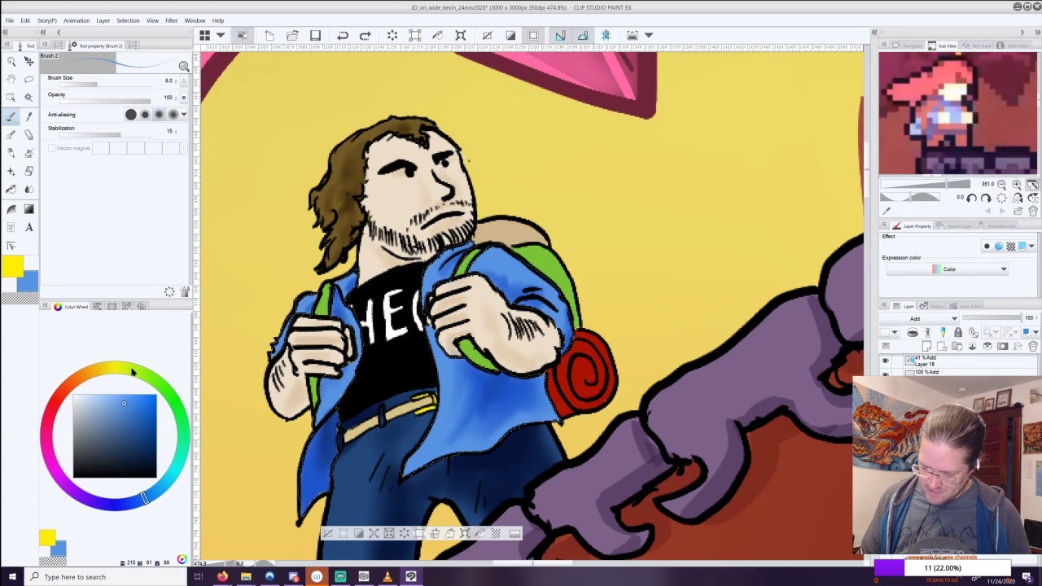
Shift the drawing colour from blue to mint green and paint thin highlights along the jacket's front edge on the Add layer.
mouse_move(144, 500)
left_mouse_down()
mouse_move(180, 414)
mouse_move(126, 368)
mouse_move(179, 412)
mouse_move(186, 438)
left_mouse_up()
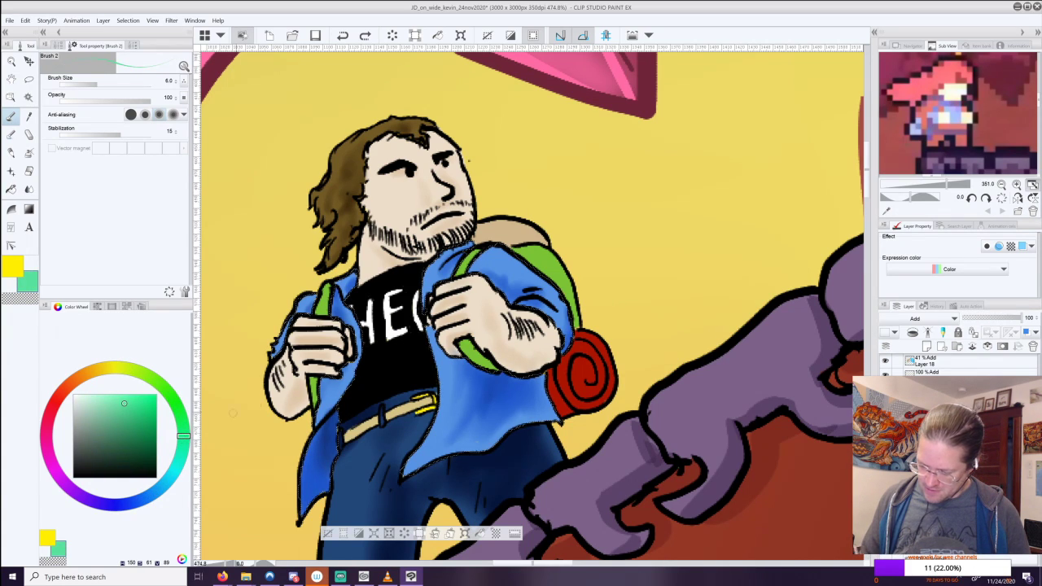
left_click_drag(437, 272, 457, 253)
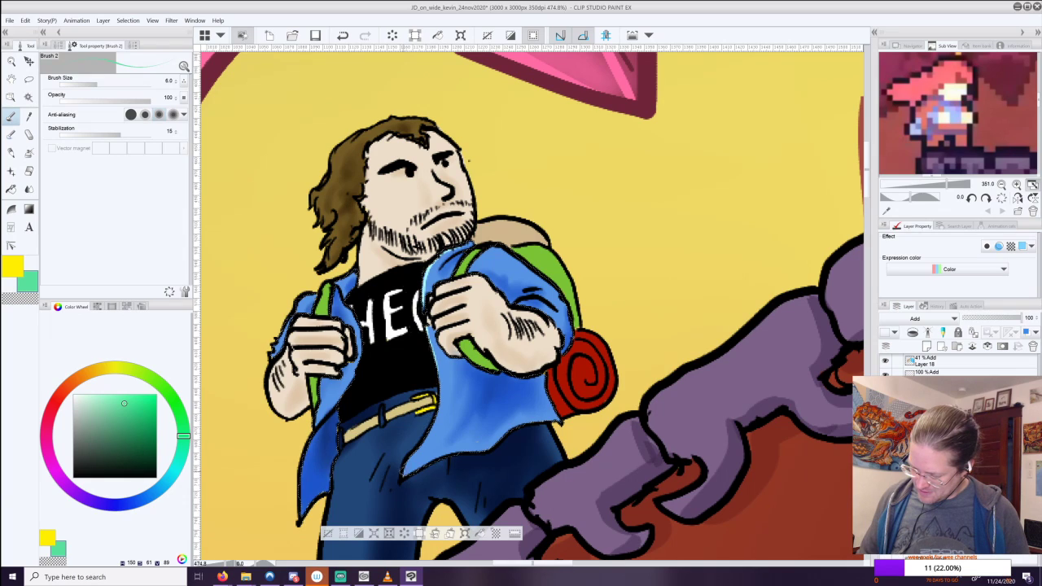
left_click_drag(437, 402, 441, 378)
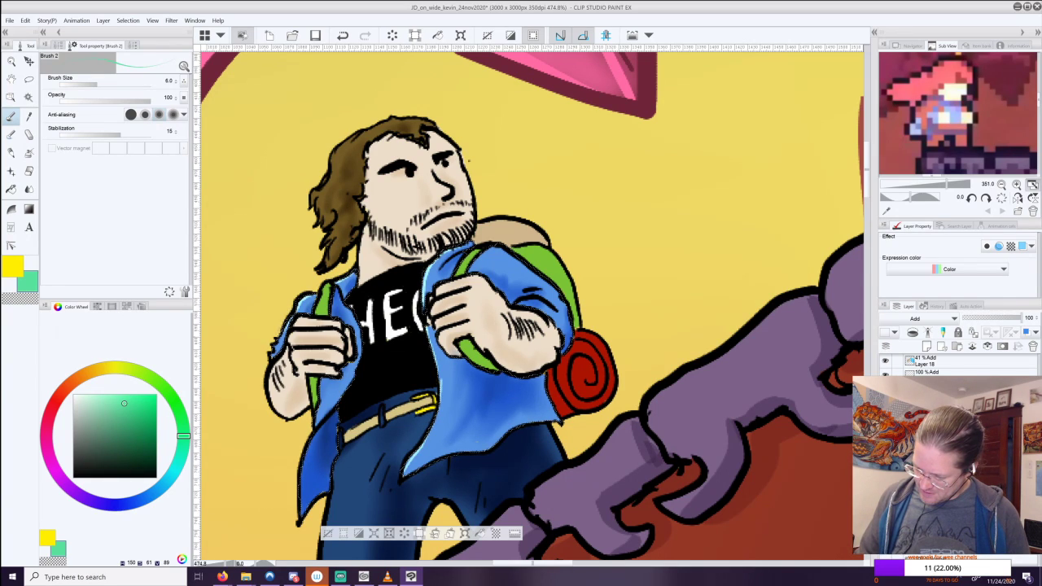
Compare the jacket with and without its latest highlight stroke by repeatedly undoing and redoing it.
key("ctrl+z")
key("ctrl+y")
key("ctrl+z")
key("ctrl+y")
key("ctrl+z")
key("ctrl+y")
key("ctrl+z")
key("ctrl+y")
key("ctrl+z")
key("ctrl+y")
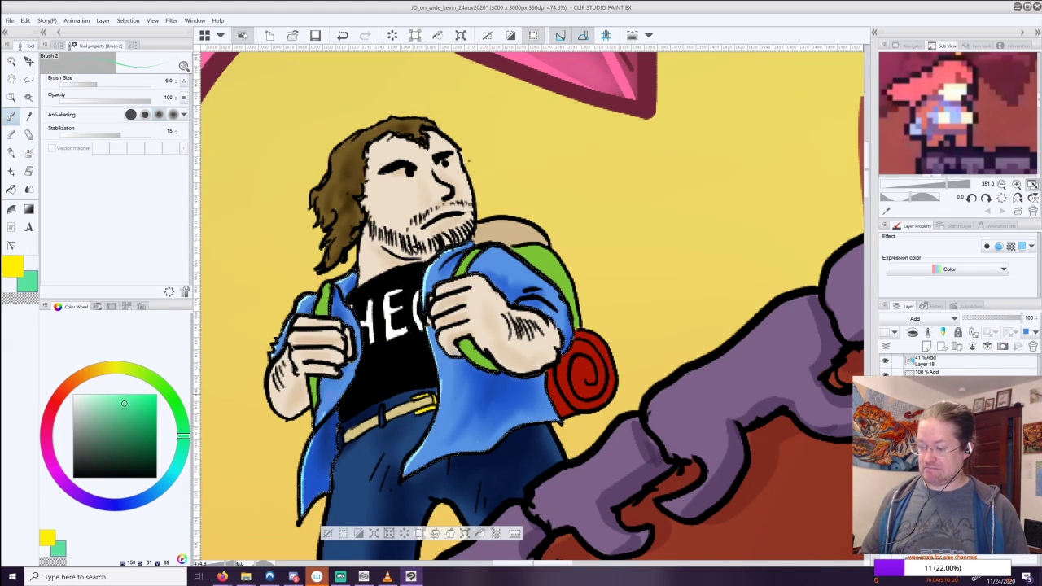
Undo the last highlight stroke and repaint the highlight along the outer edge of the jacket's narrow front flap.
key("ctrl+z")
key("ctrl+y")
key("ctrl+z")
left_click_drag(304, 460, 301, 515)
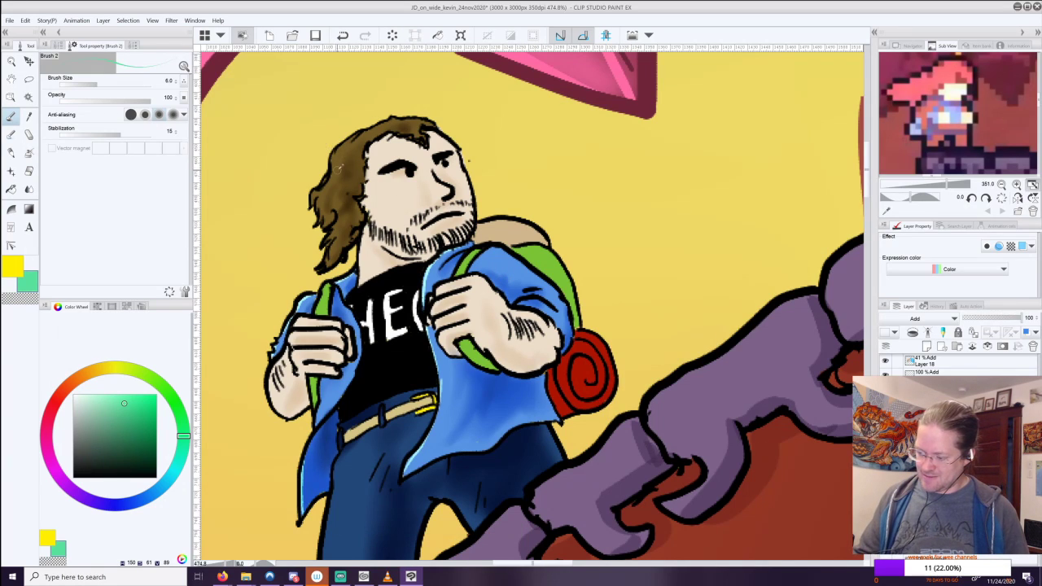
Sample the hair's brown, adjust it to a brighter orange-brown and return to Brush 2.
key("i")
left_click(341, 152)
left_click_drag(92, 373, 84, 377)
left_click(127, 429)
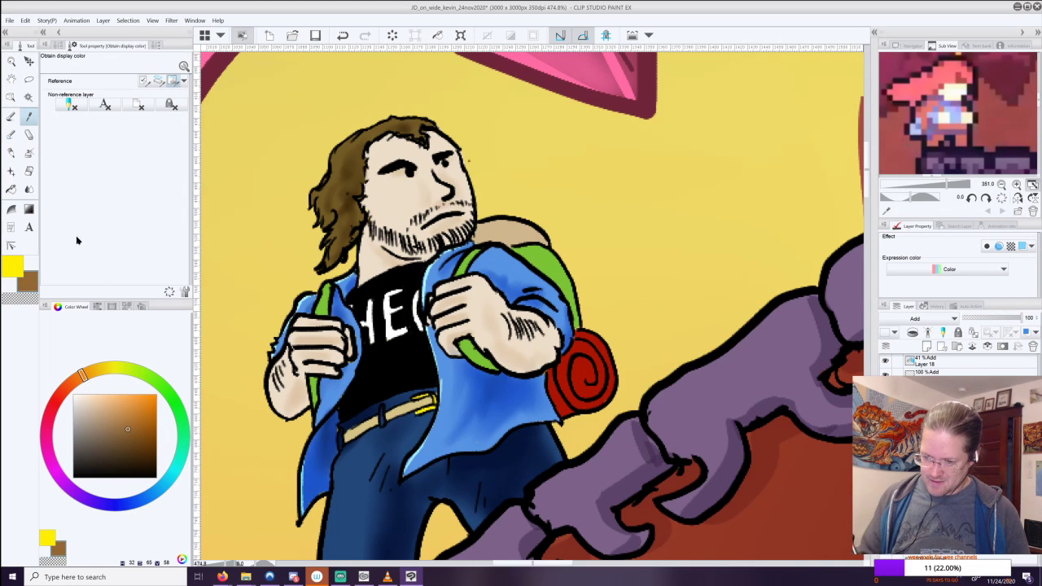
left_click(11, 118)
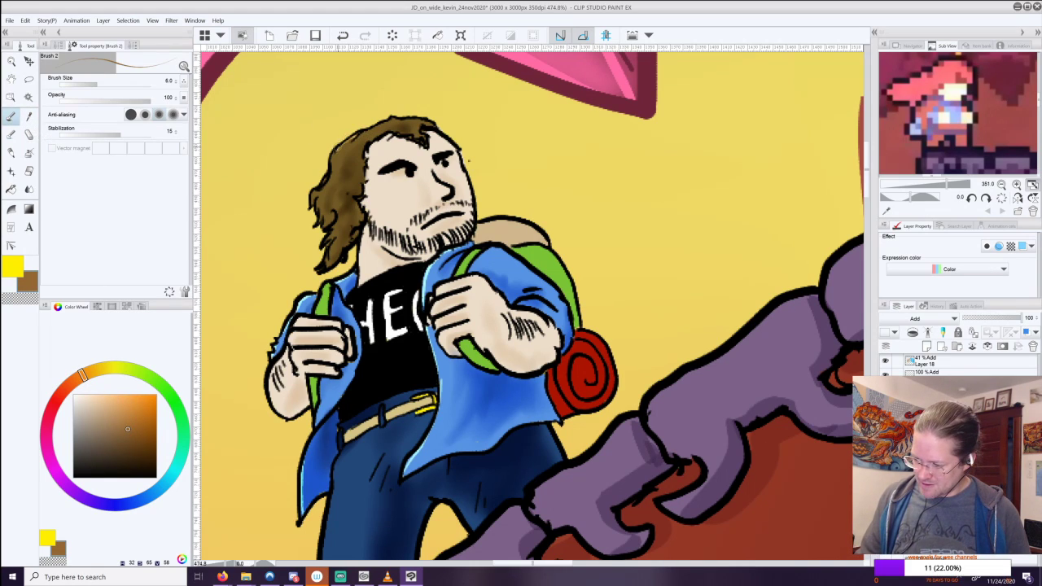
Paint thin orange-brown highlights along the back and top edges of the man's hair on the Add layer.
left_click_drag(314, 191, 330, 253)
key("ctrl+z")
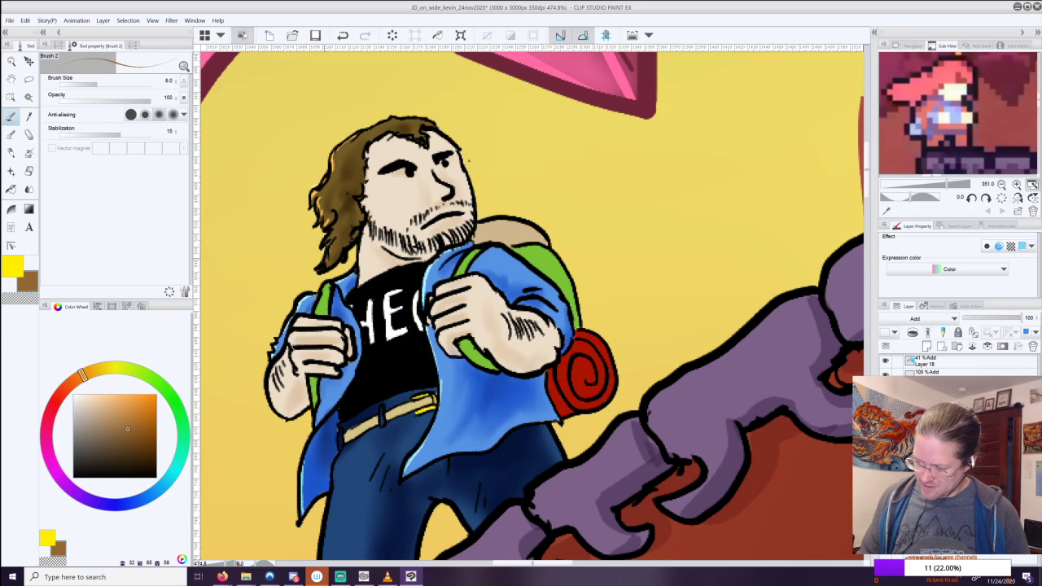
mouse_move(356, 148)
left_mouse_down()
mouse_move(352, 139)
mouse_move(376, 127)
mouse_move(414, 119)
left_mouse_up()
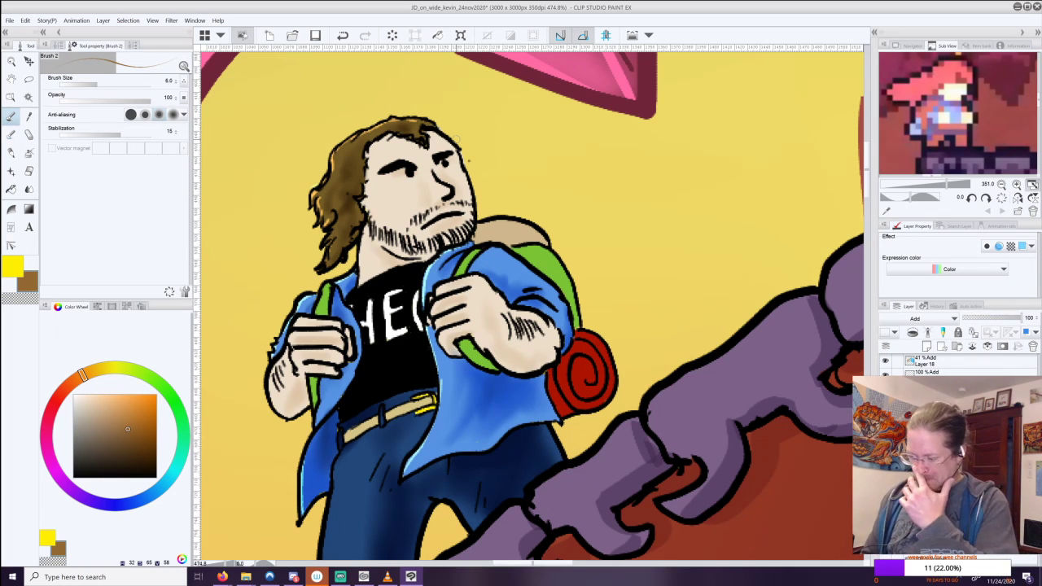
Sample the green of the man's backpack as the drawing colour.
scroll(627, 328, "down", 4)
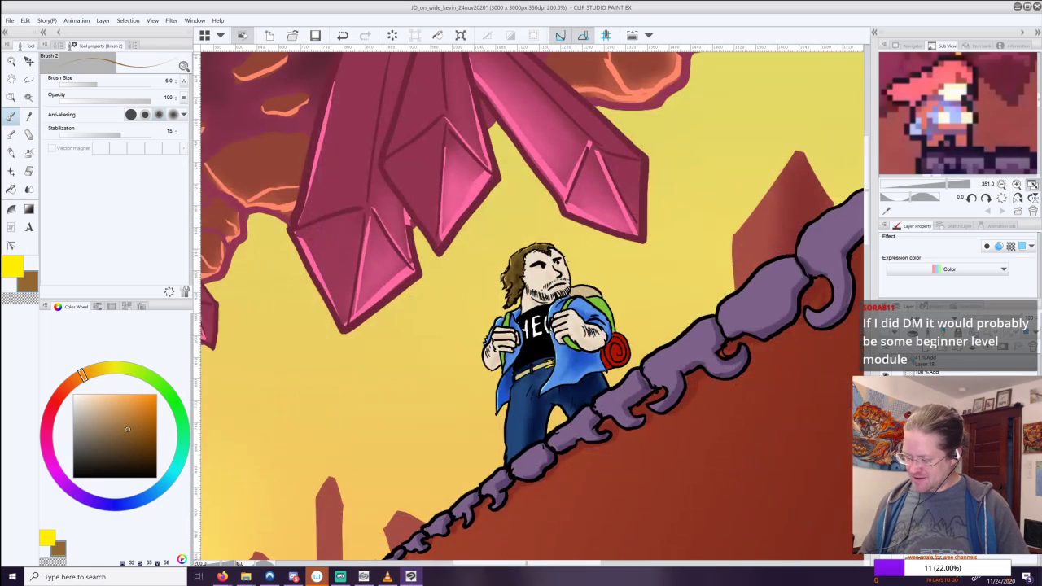
scroll(643, 324, "up", 5)
scroll(635, 325, "up", 1)
key("i")
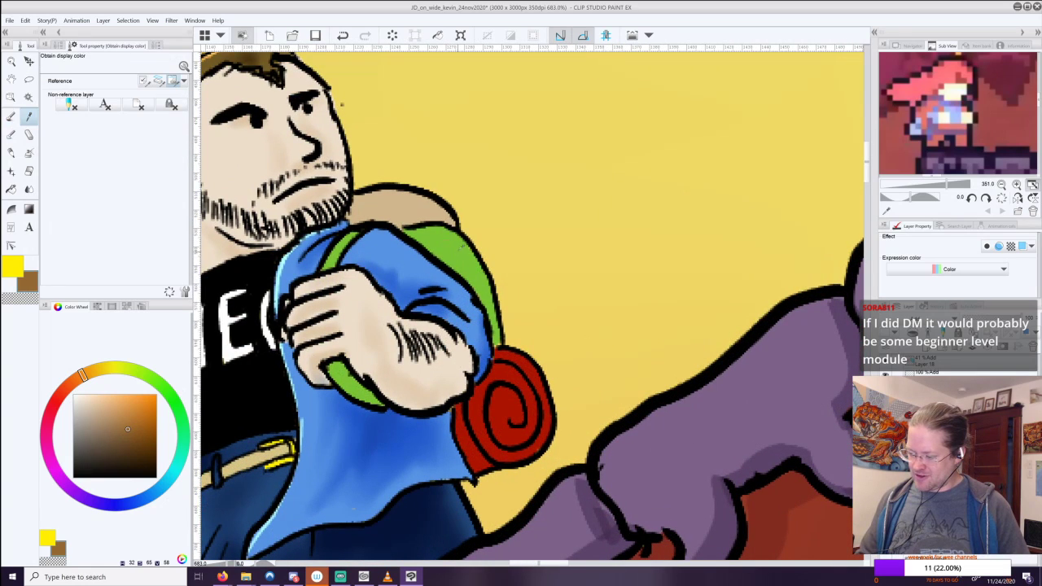
left_click(466, 257)
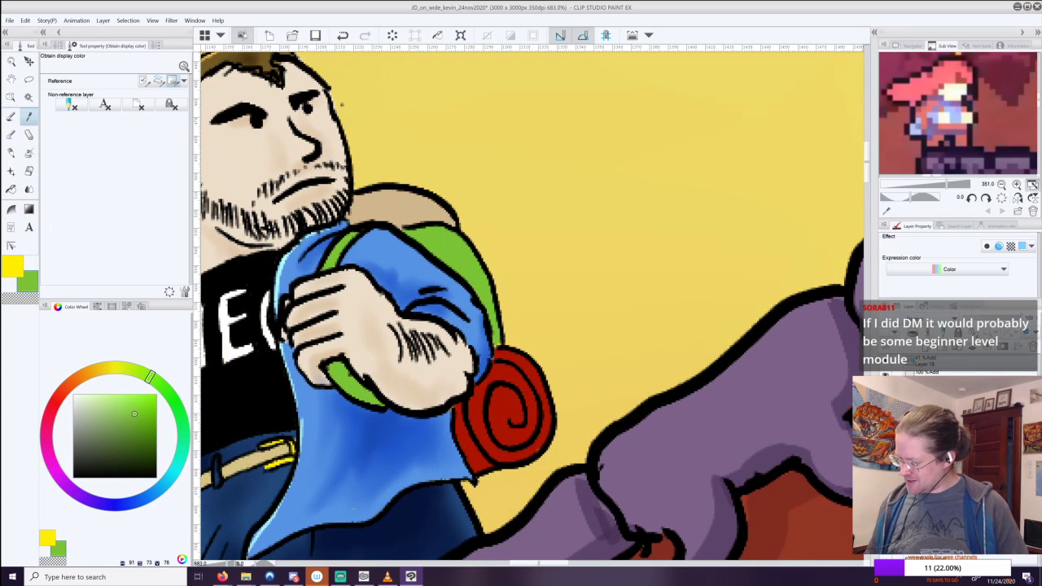
Auto-select the green backpack together with all visible pieces of both shoulder straps.
key("g")
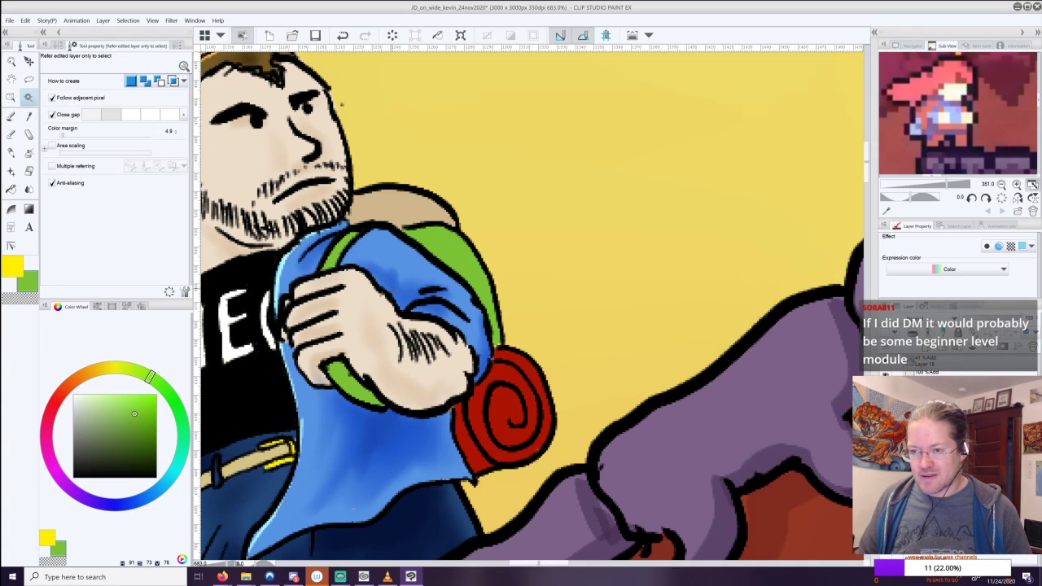
left_click(439, 244)
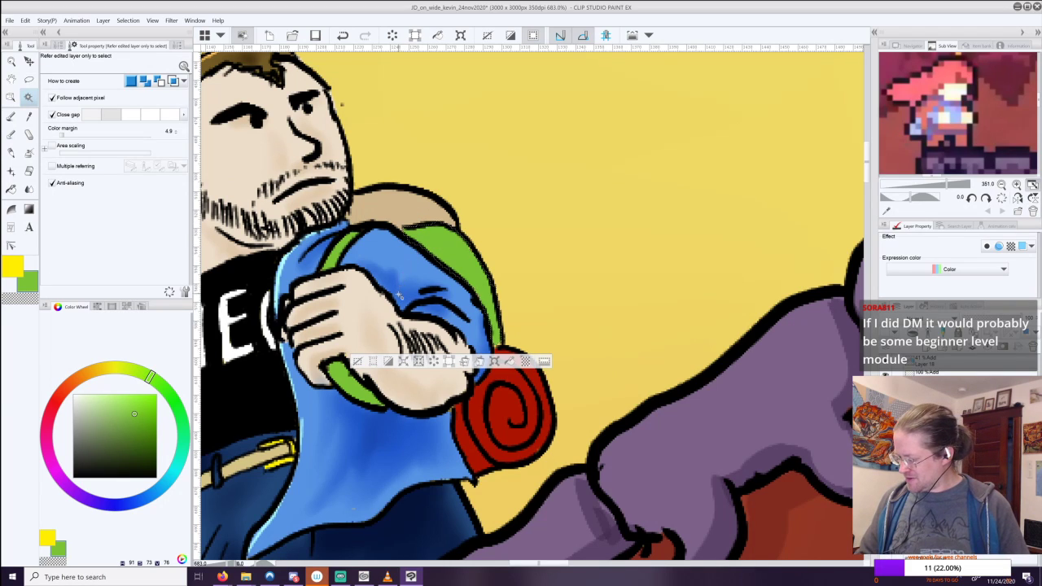
left_click(340, 252, "shift")
left_click(357, 391, "shift")
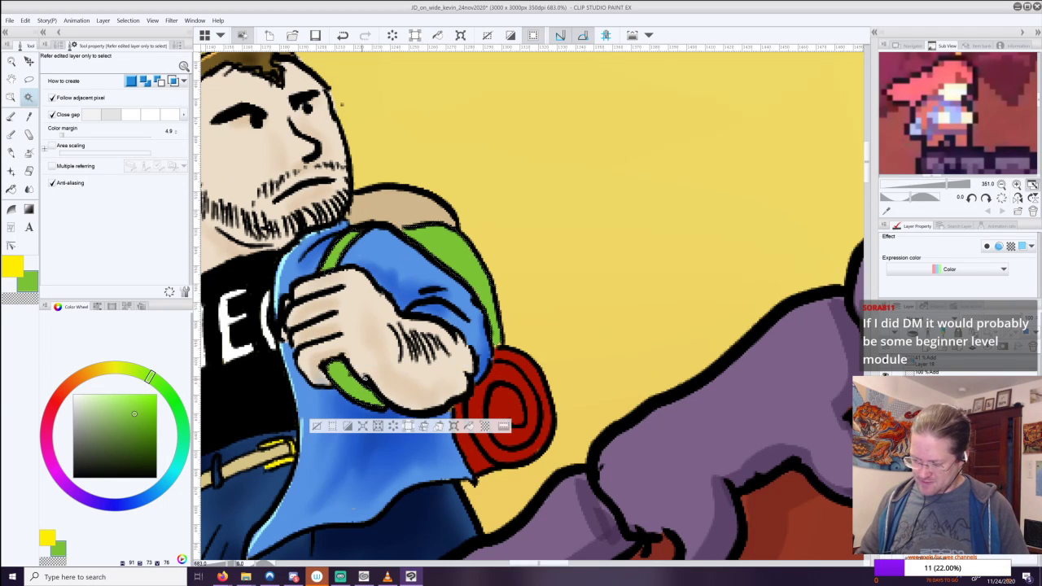
left_click_drag(361, 390, 663, 314)
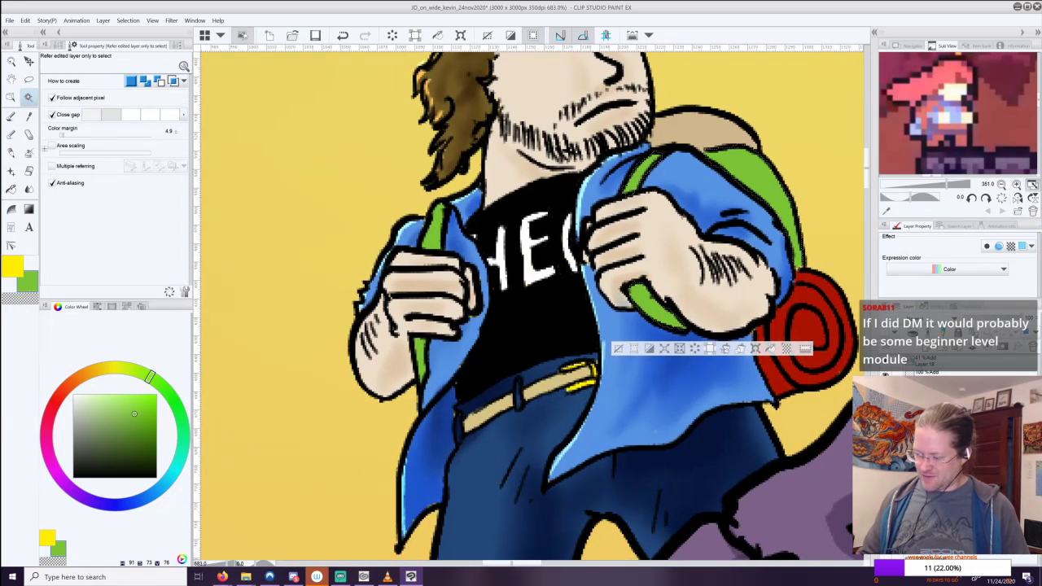
left_click(436, 234, "shift")
left_click(425, 347, "shift")
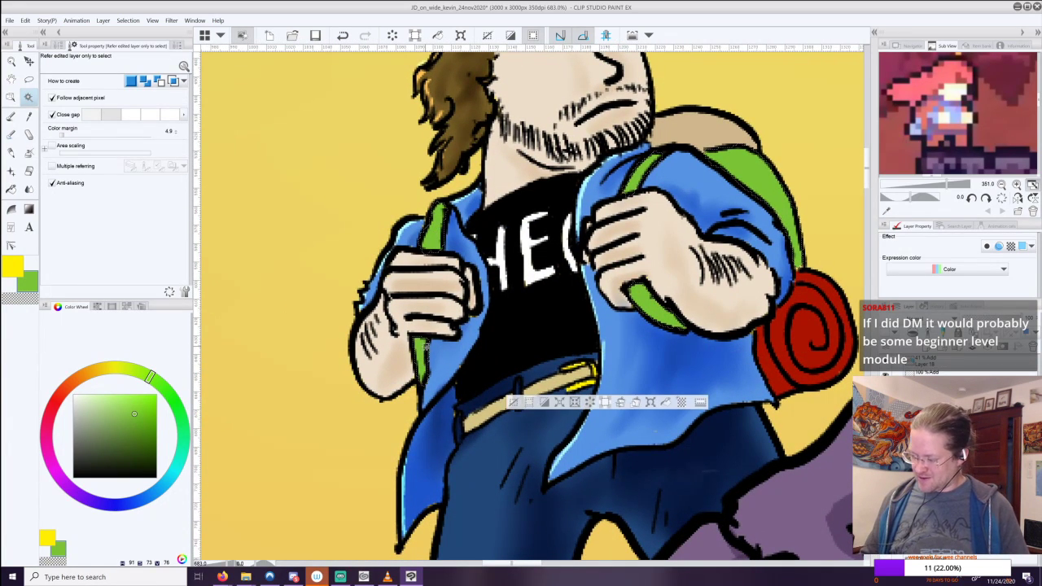
Shade the selected green backpack and straps on the Multiply layer with the Paint and apply brush.
left_click_drag(426, 346, 197, 342)
left_click(936, 448)
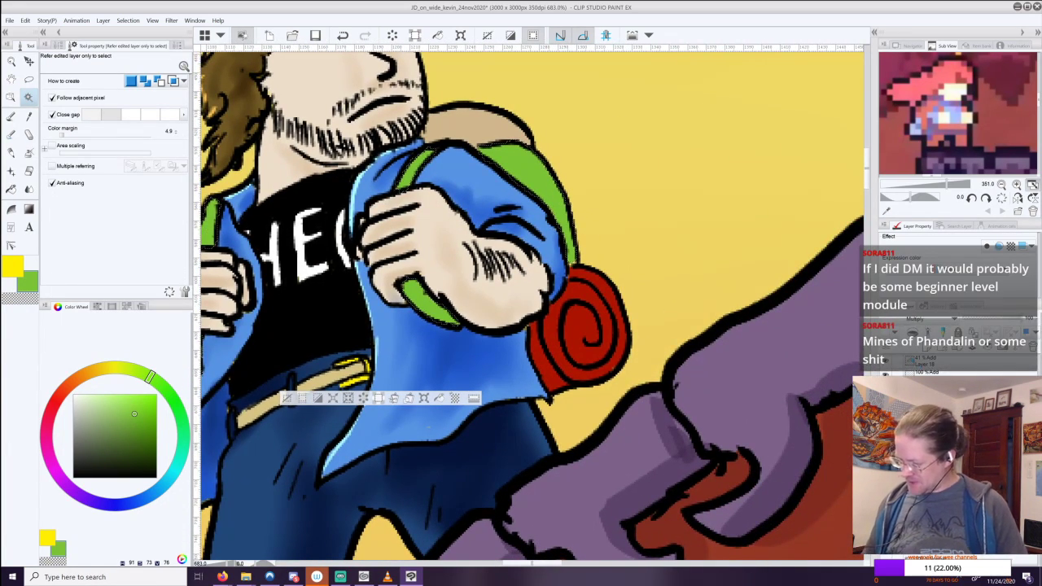
left_click(11, 134)
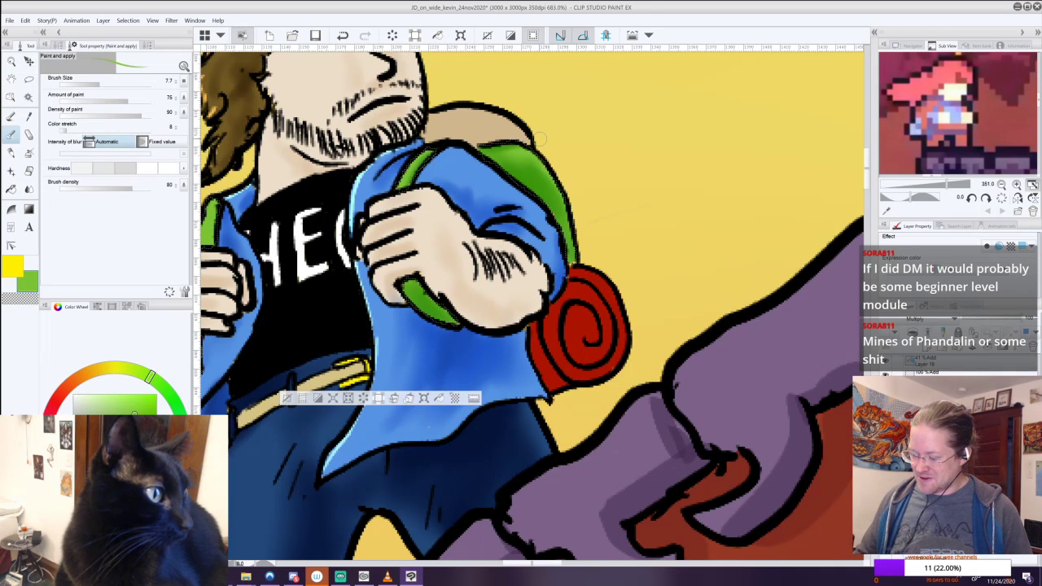
Clear the selection, sample the belt's tan and shade the tan bundle on top of the backpack with Paint and apply.
left_click_drag(540, 139, 725, 90)
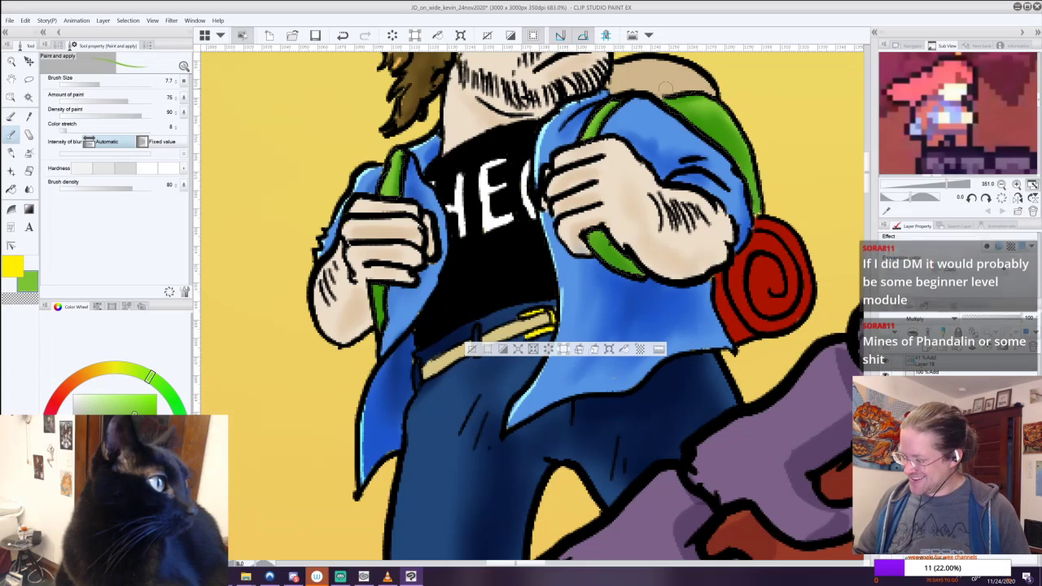
key("i")
left_click(498, 332)
left_click(472, 349)
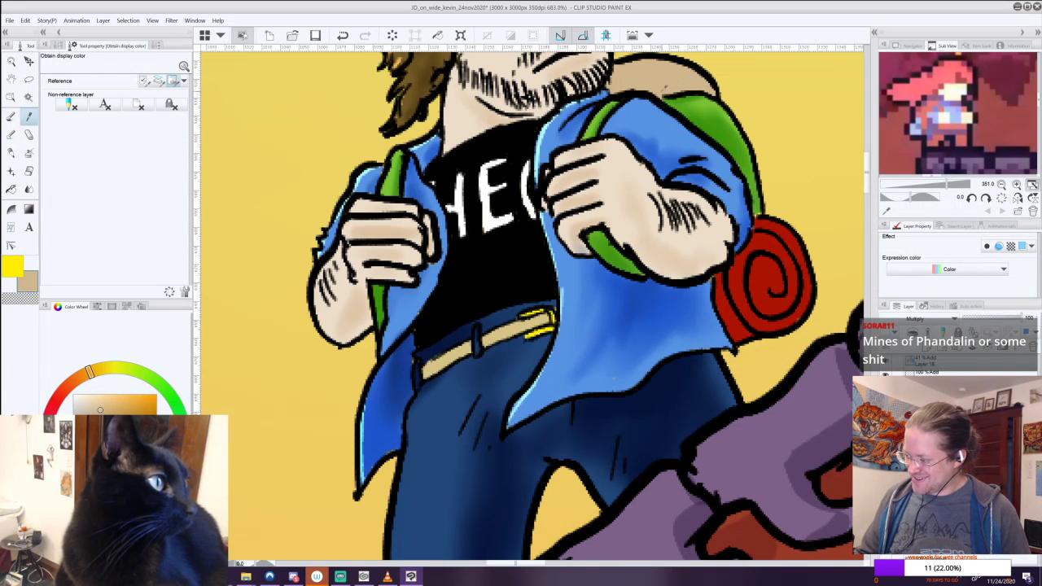
left_click(12, 135)
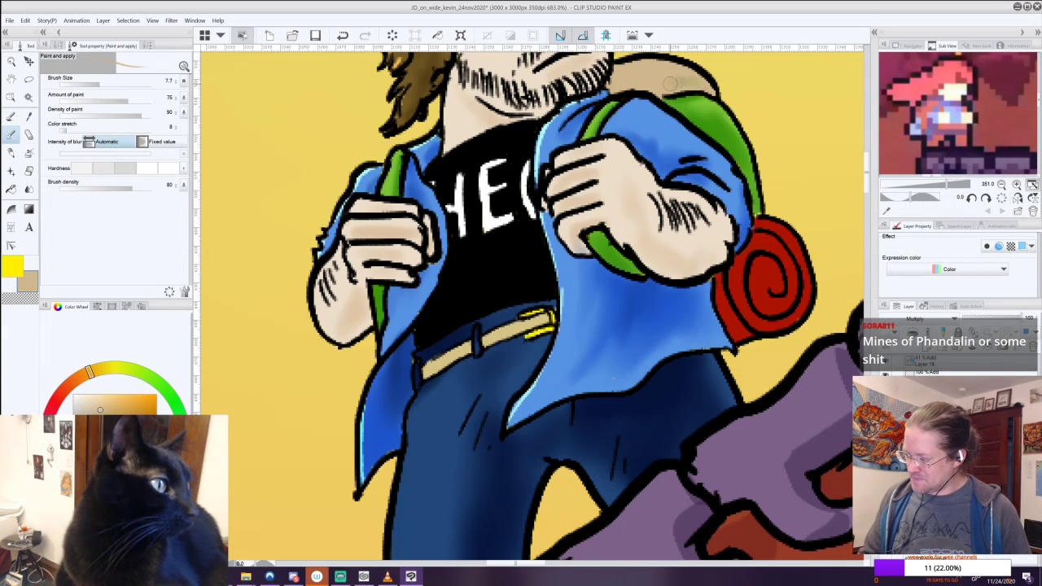
left_click_drag(676, 81, 705, 62)
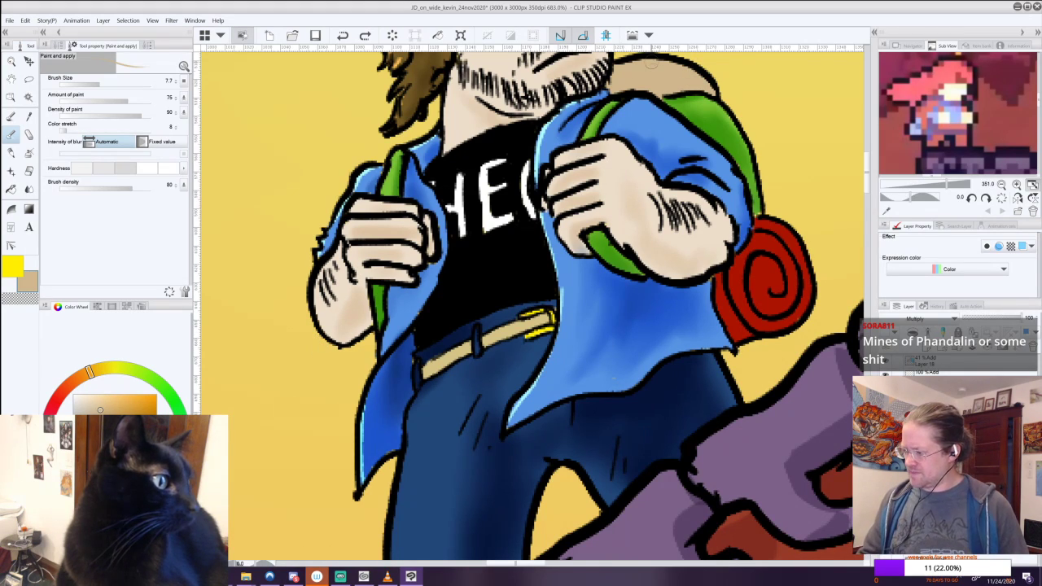
mouse_move(661, 81)
left_mouse_down()
mouse_move(693, 82)
mouse_move(659, 86)
mouse_move(698, 84)
mouse_move(665, 83)
left_mouse_up()
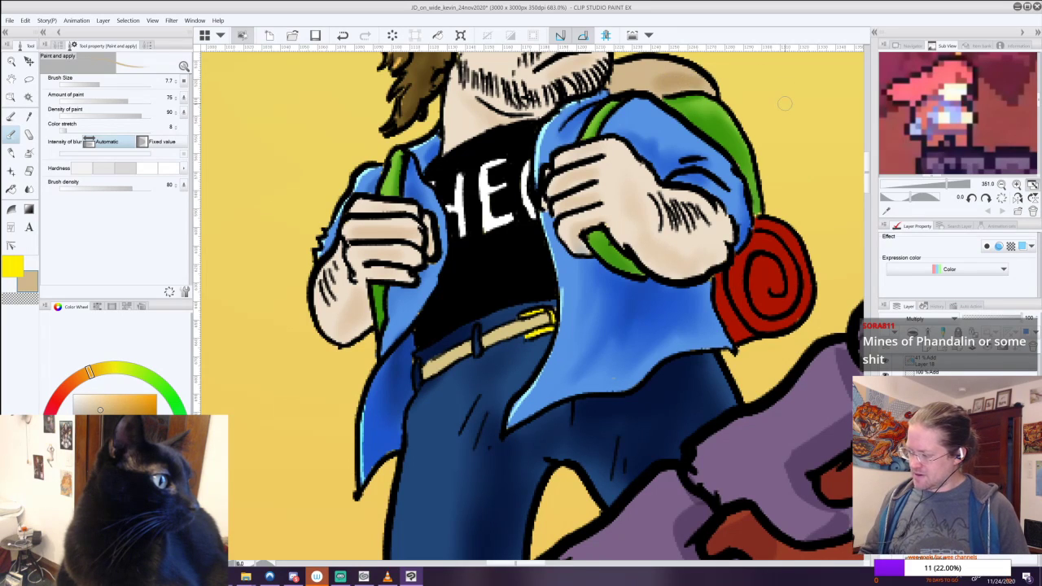
Sample the bedroll's red and shade the spiral bedroll on the Multiply layer with the Paint and apply brush.
key("i")
left_click(794, 275)
left_click(11, 136)
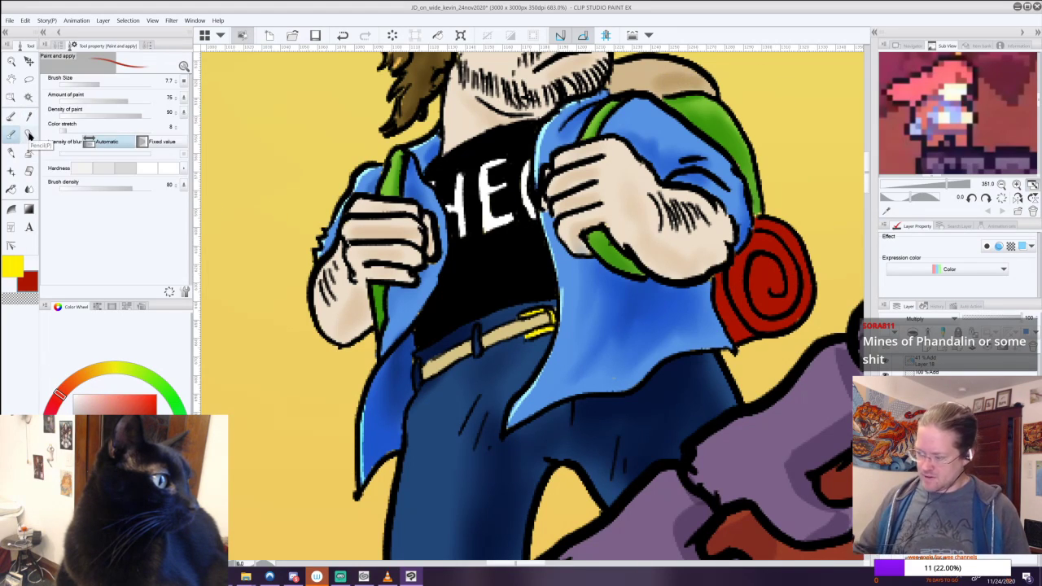
mouse_move(766, 232)
left_mouse_down()
mouse_move(788, 268)
mouse_move(766, 301)
mouse_move(769, 267)
mouse_move(743, 276)
left_mouse_up()
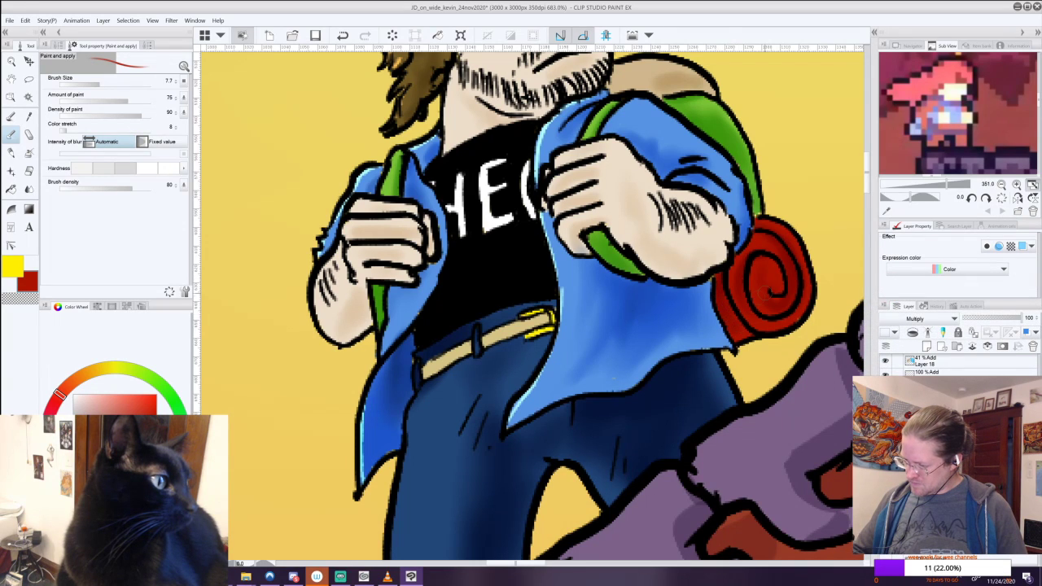
Select the Normal layer beneath the man's Multiply layer and give it an Edge border effect.
scroll(732, 298, "down", 7)
left_click_drag(811, 337, 506, 176)
scroll(620, 284, "down", 3)
scroll(617, 284, "down", 1)
key("ctrl+minus")
scroll(461, 130, "down", 2)
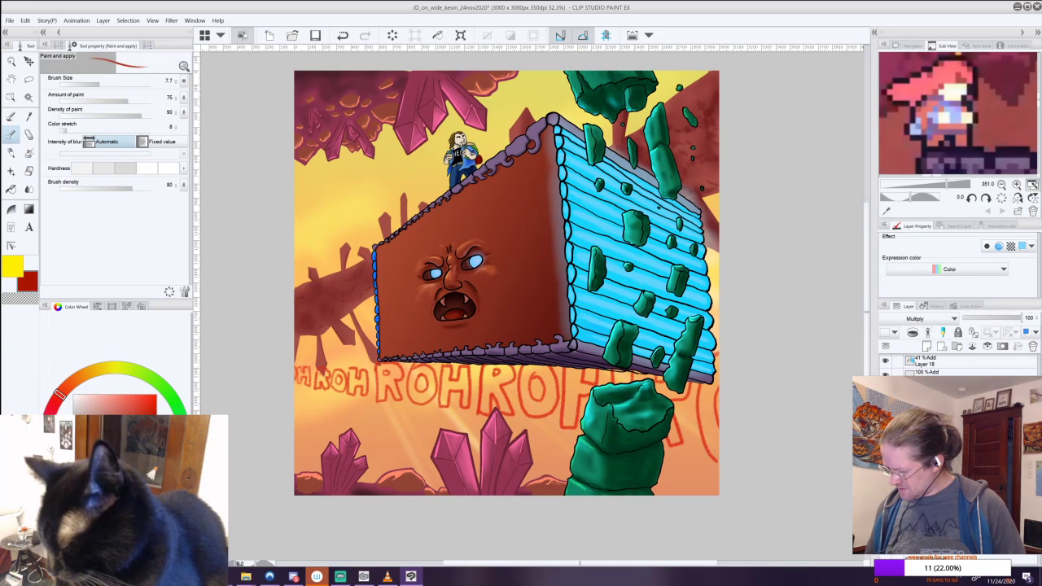
scroll(952, 456, "up", 4)
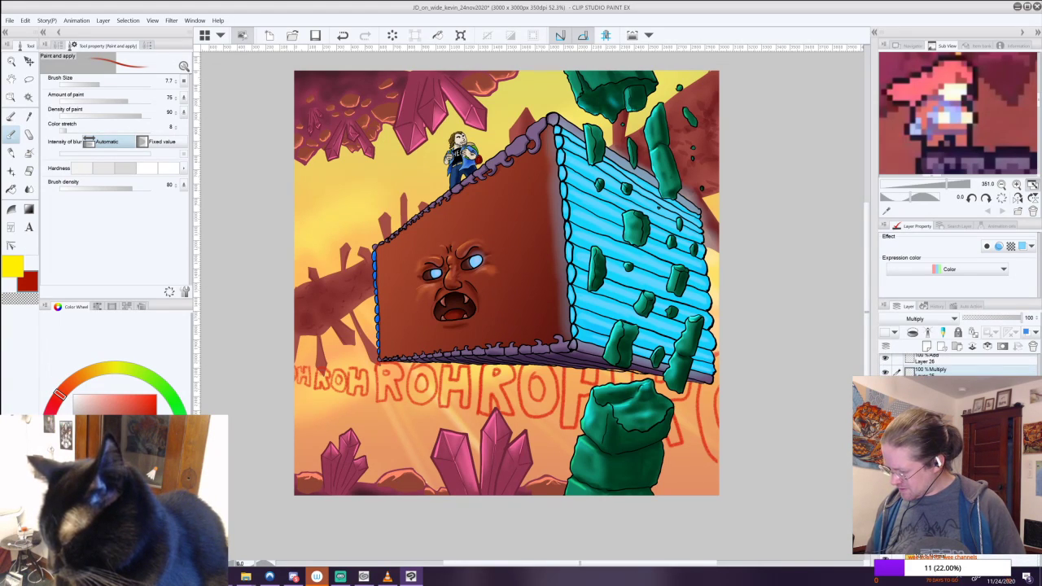
left_click_drag(886, 387, 886, 415)
left_click(937, 415)
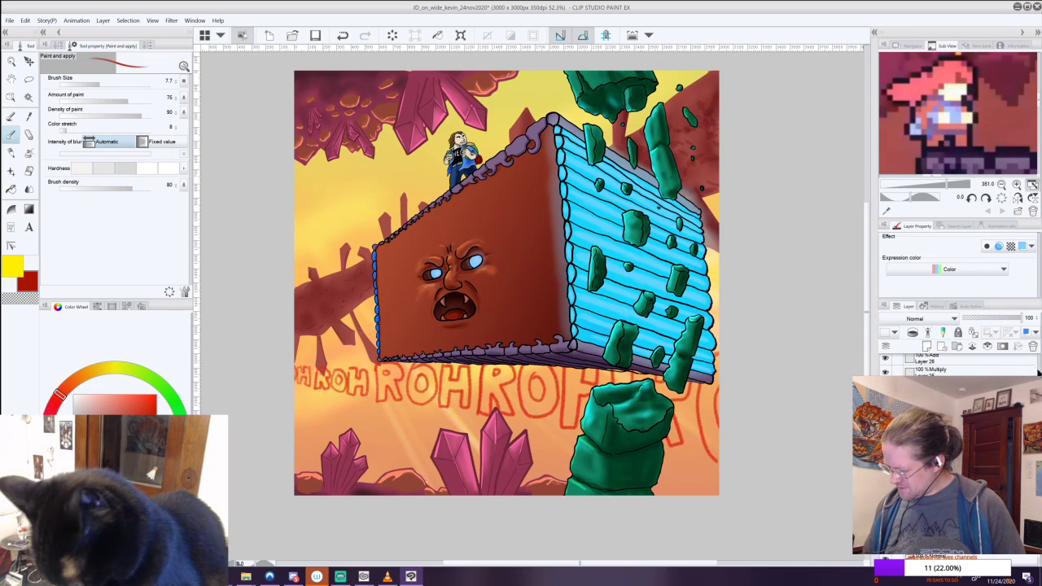
left_click(993, 247)
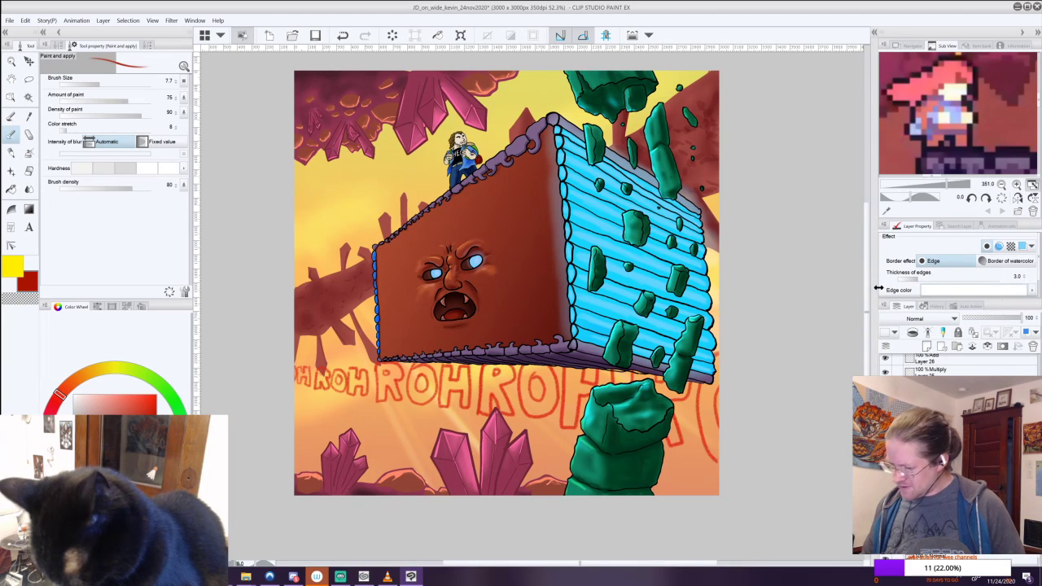
Outline the small ROH lettering at the canvas's left edge over its rough sketch with Brush 2 in bright red.
left_click(8, 119)
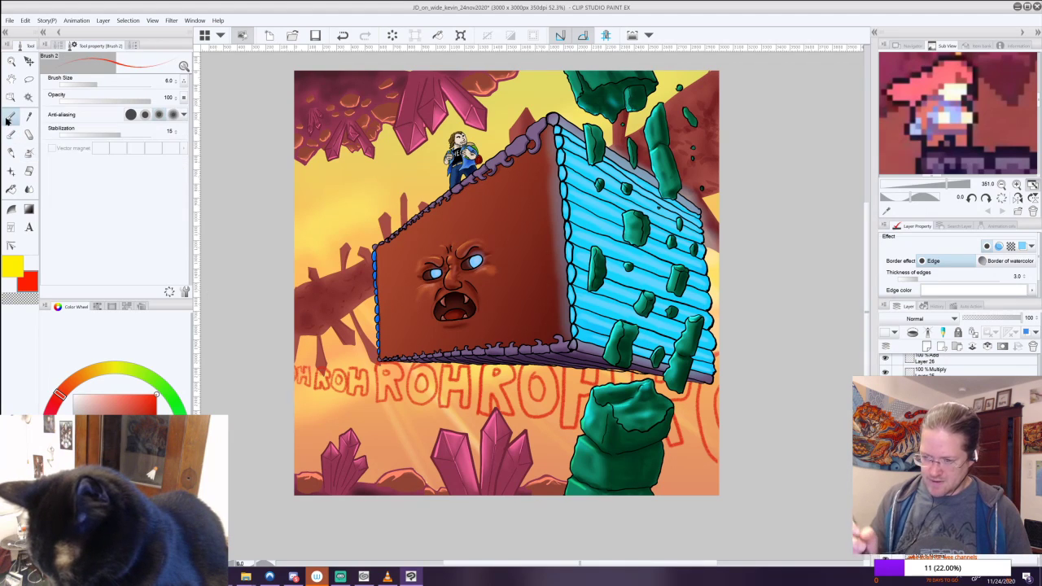
scroll(456, 381, "up", 2)
left_click_drag(444, 387, 430, 291)
scroll(671, 276, "down", 1)
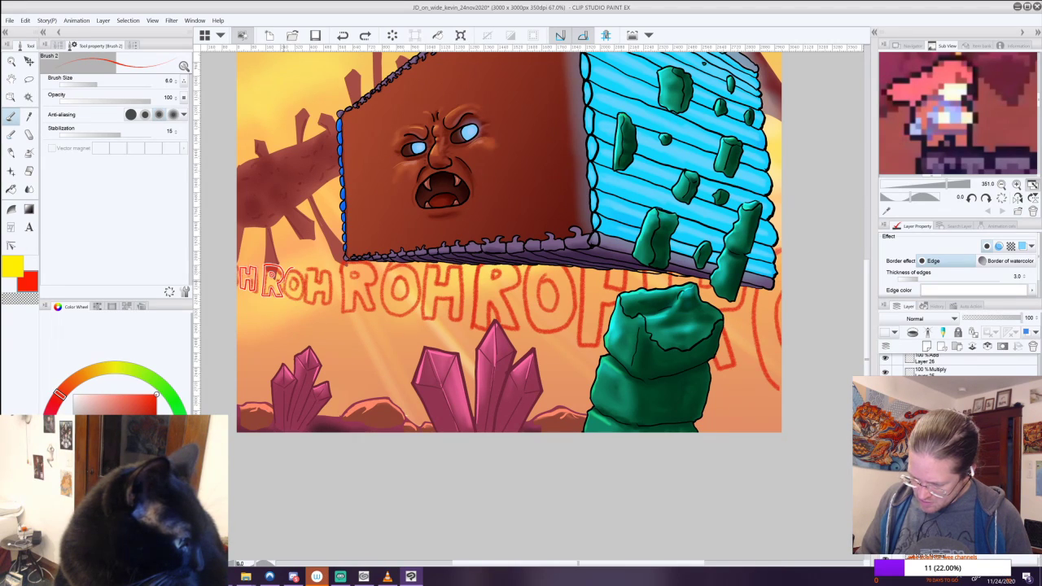
mouse_move(299, 297)
left_mouse_down()
mouse_move(306, 283)
mouse_move(292, 273)
left_mouse_up()
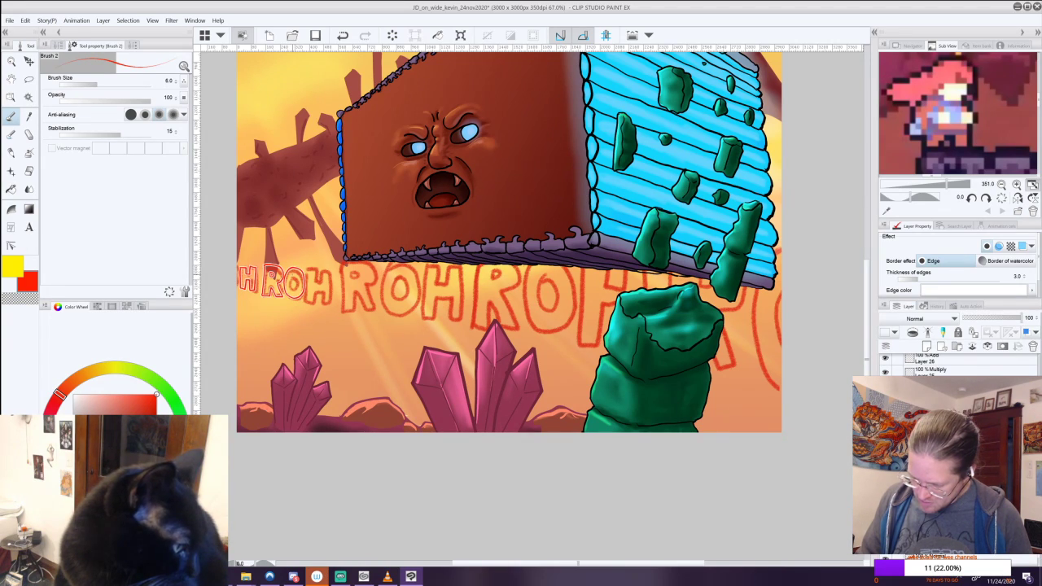
key("ctrl+z")
left_click_drag(301, 296, 294, 271)
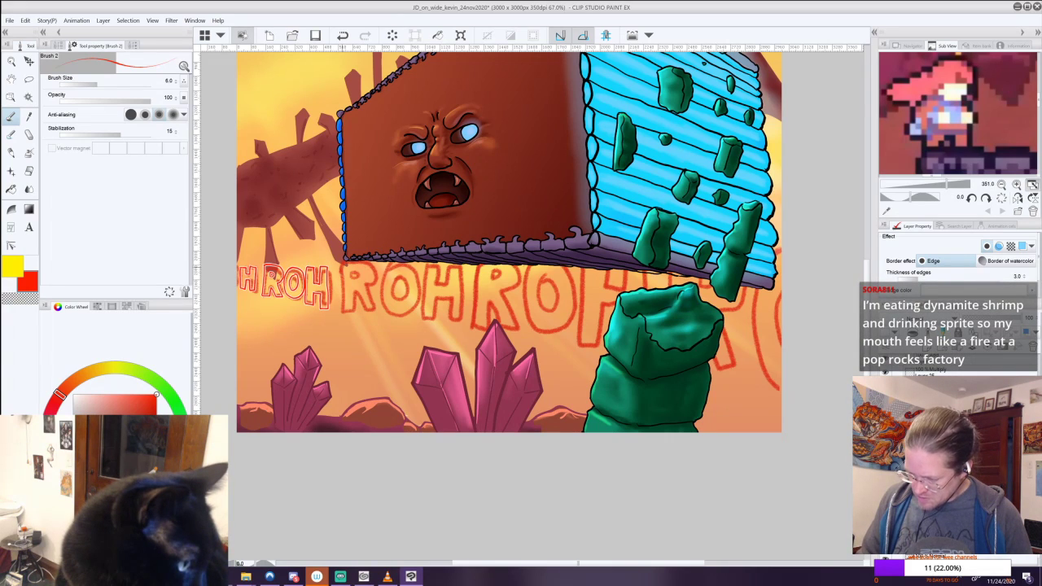
Outline the larger ROH letters beneath the block and the cropped R at the canvas's right edge in bright red.
mouse_move(342, 260)
left_mouse_down()
mouse_move(344, 316)
mouse_move(356, 318)
mouse_move(356, 302)
mouse_move(377, 324)
mouse_move(372, 307)
left_mouse_up()
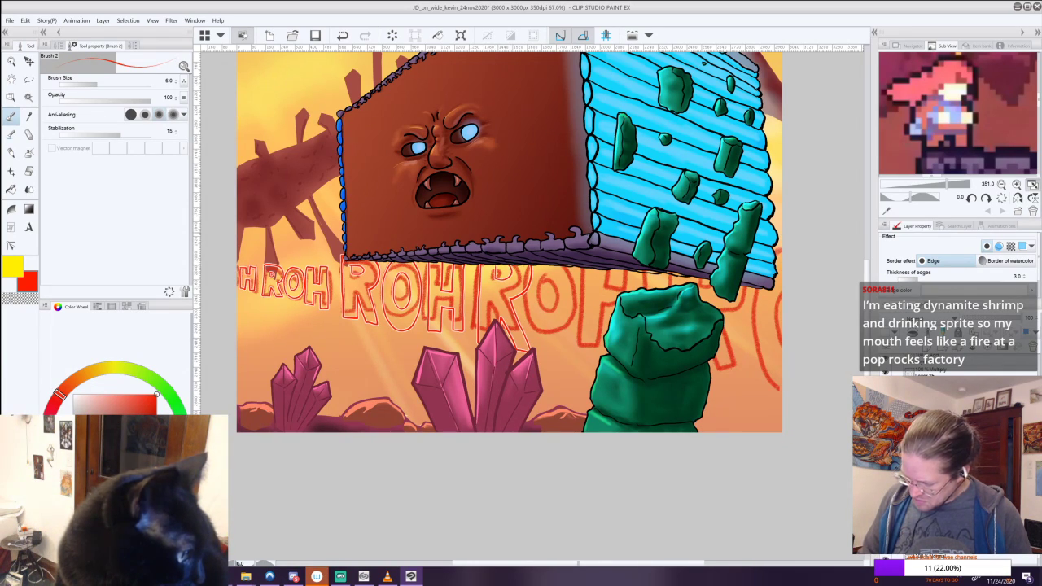
mouse_move(570, 365)
left_mouse_down()
mouse_move(593, 317)
mouse_move(592, 270)
mouse_move(557, 327)
mouse_move(565, 335)
left_mouse_up()
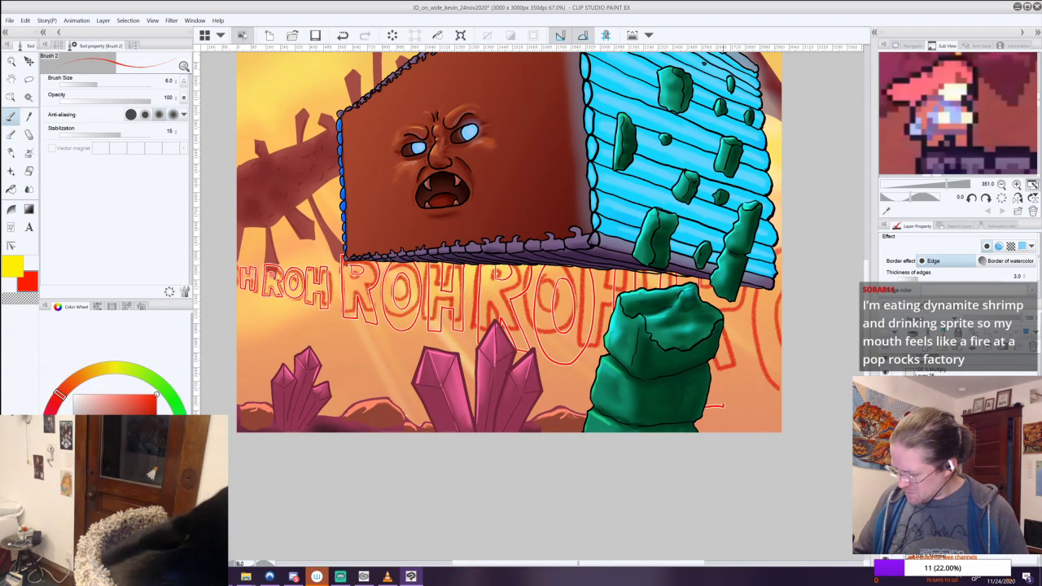
mouse_move(727, 364)
left_mouse_down()
mouse_move(746, 413)
mouse_move(759, 337)
mouse_move(781, 318)
left_mouse_up()
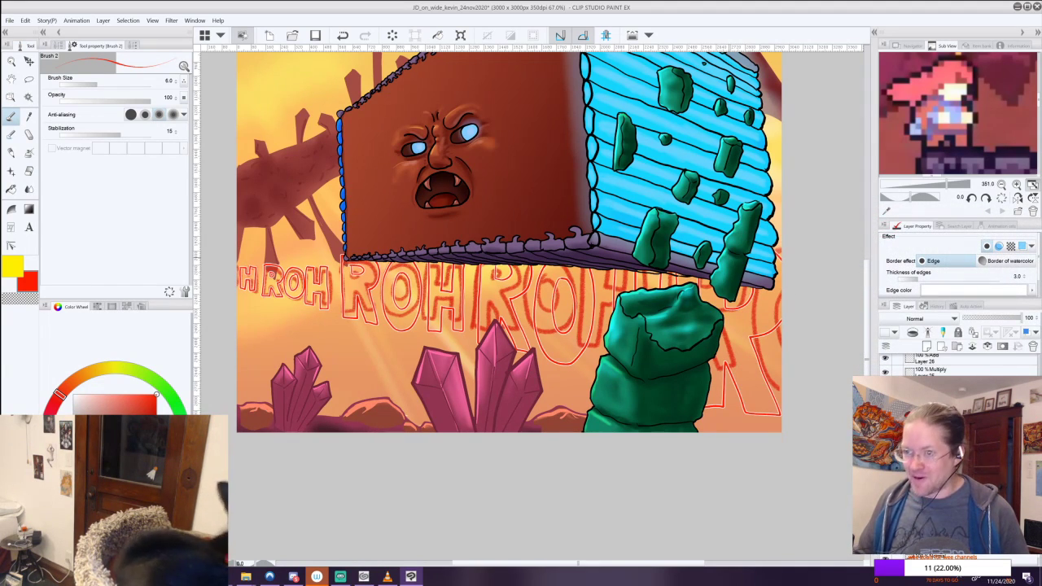
Auto-select the interiors of the outlined ROH letters beneath the block, adding each letter to one combined selection.
left_click_drag(553, 192, 653, 259)
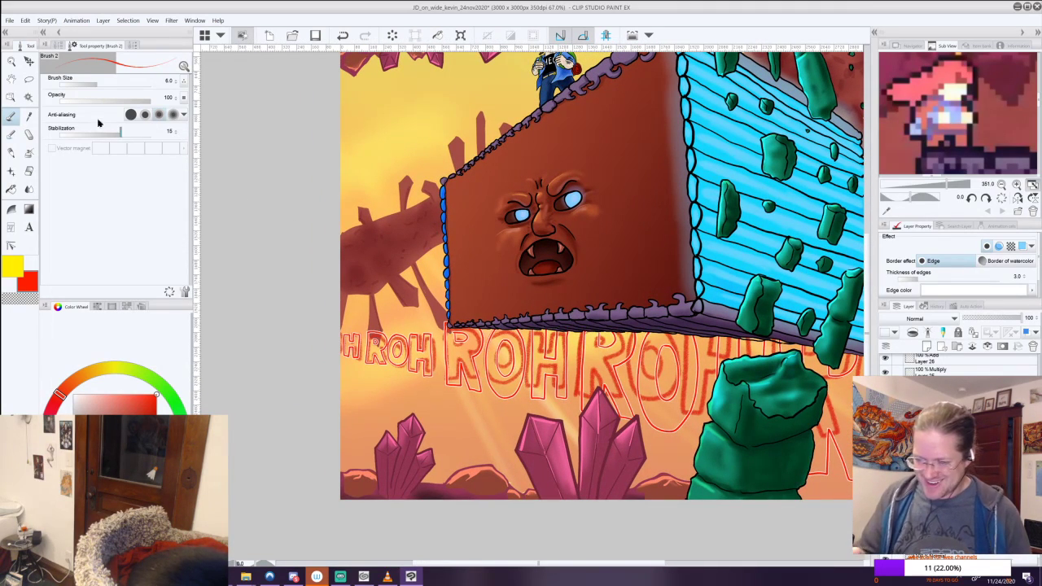
key("w")
left_click(352, 351)
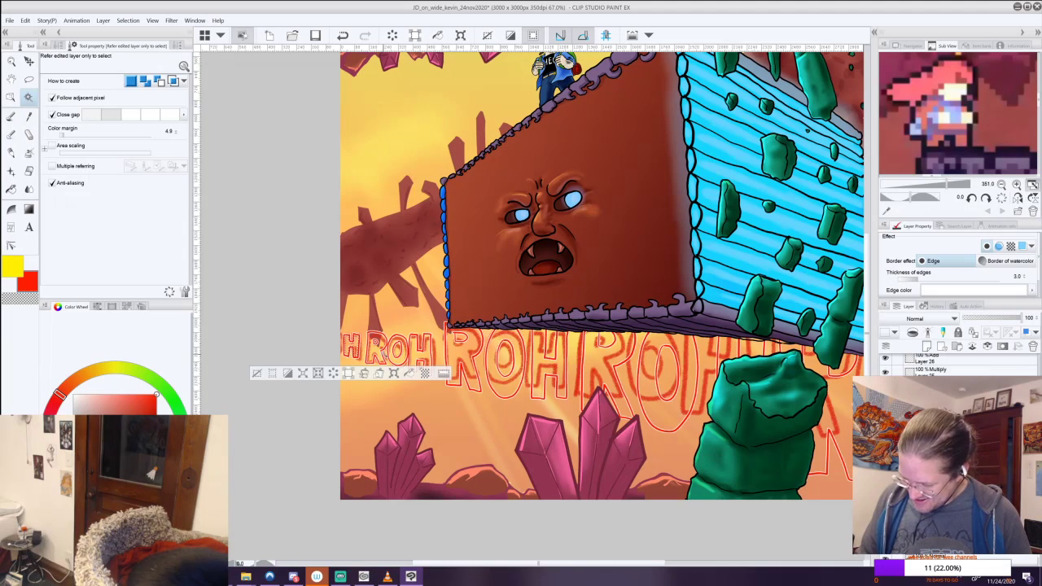
left_click(376, 350, "shift")
left_click(402, 351, "shift")
left_click(420, 354, "shift")
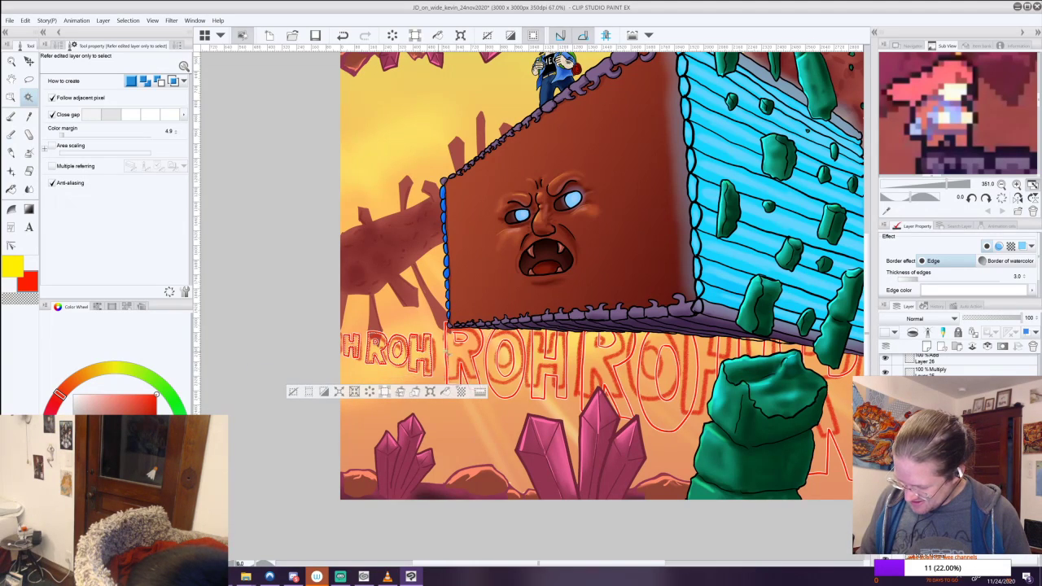
left_click(469, 355)
left_click(534, 359)
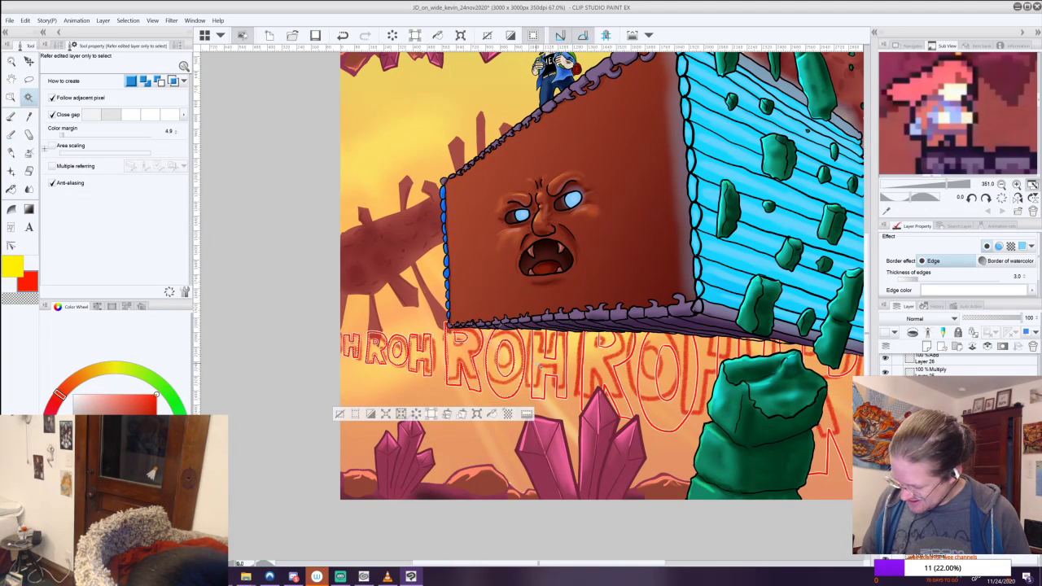
left_click(627, 362)
left_click(658, 381, "shift")
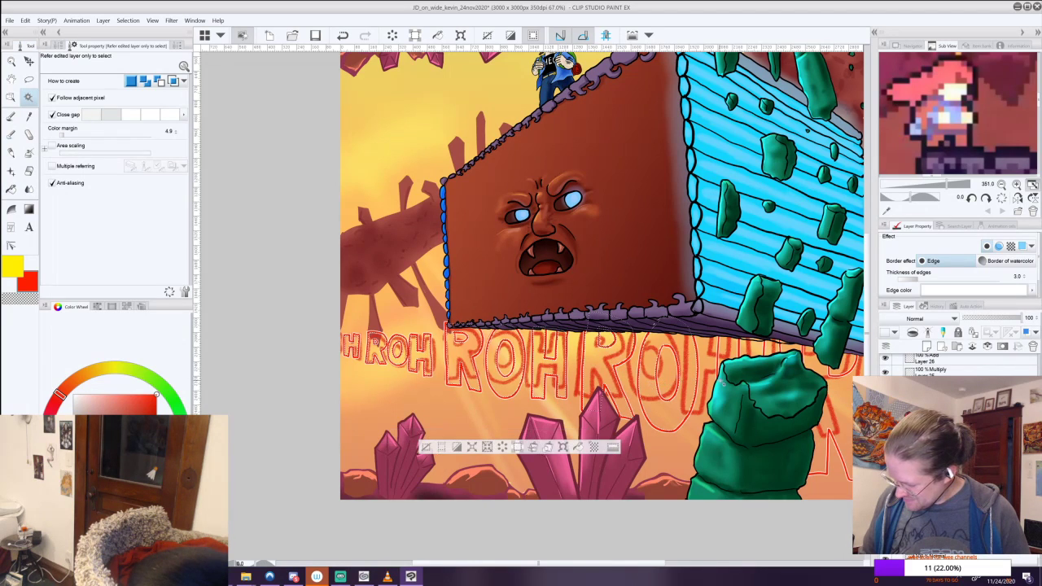
left_click(723, 358, "shift")
Expand the letter selection by 1 px, fill it with bright red and clear the selection.
left_click_drag(753, 336, 570, 273)
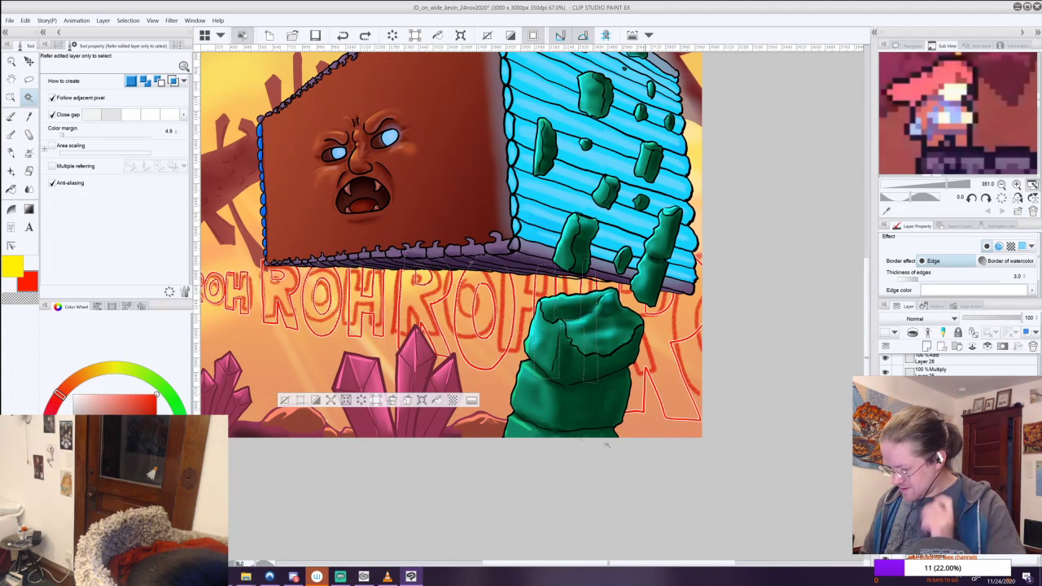
left_click(330, 400)
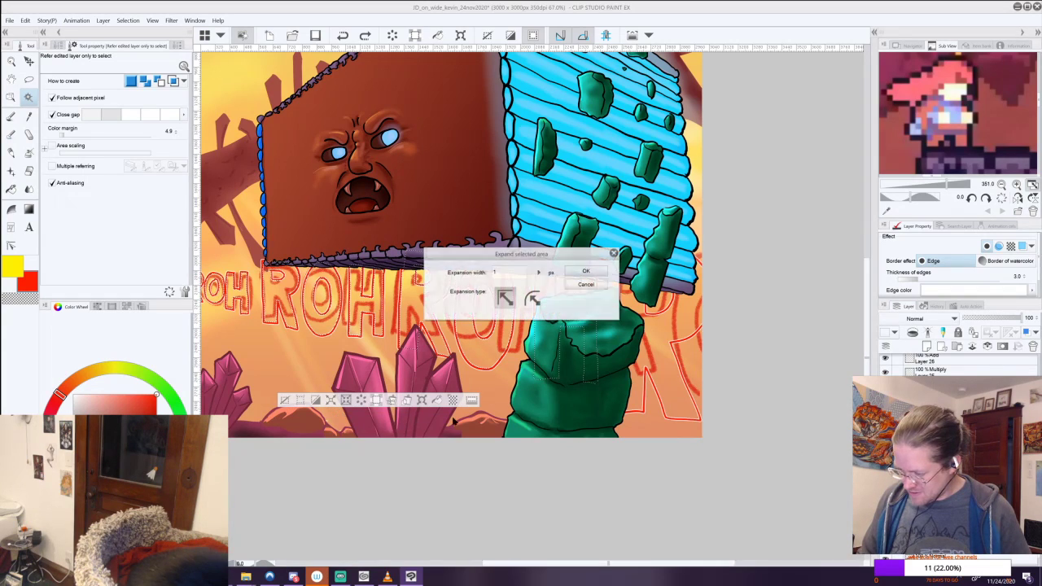
left_click(585, 272)
left_click(437, 400)
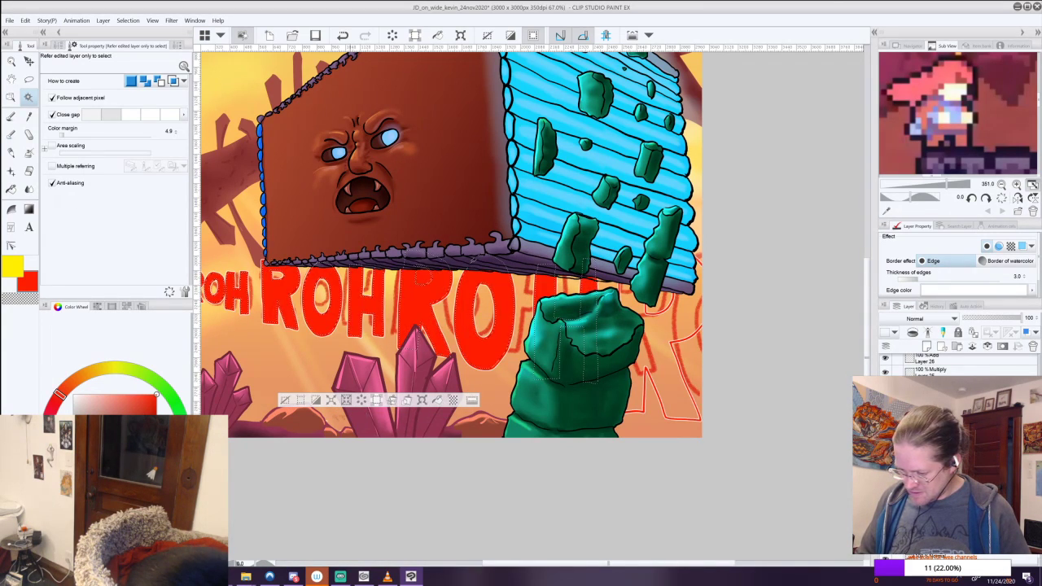
left_click(285, 400)
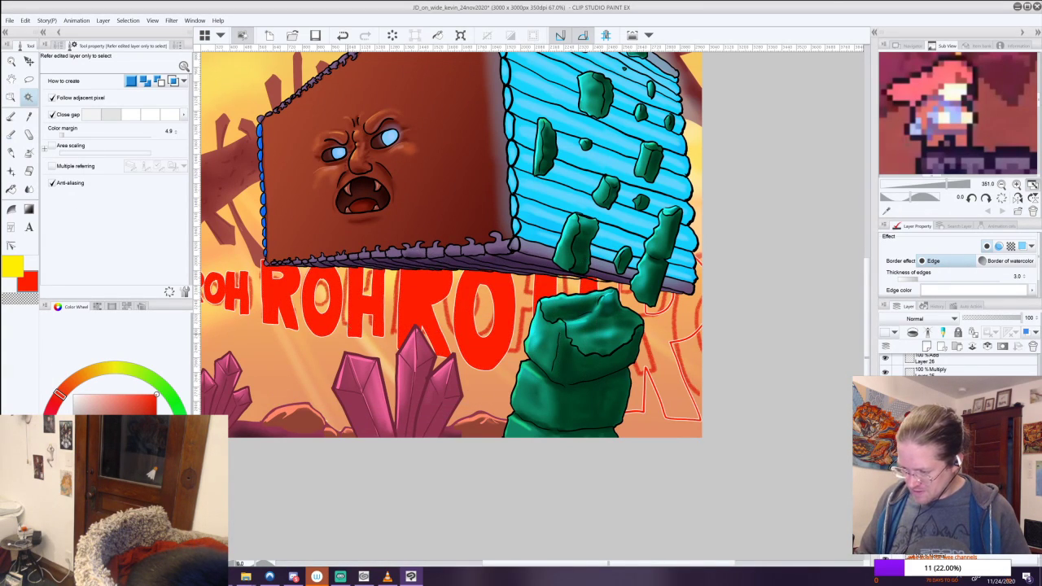
left_click(11, 116)
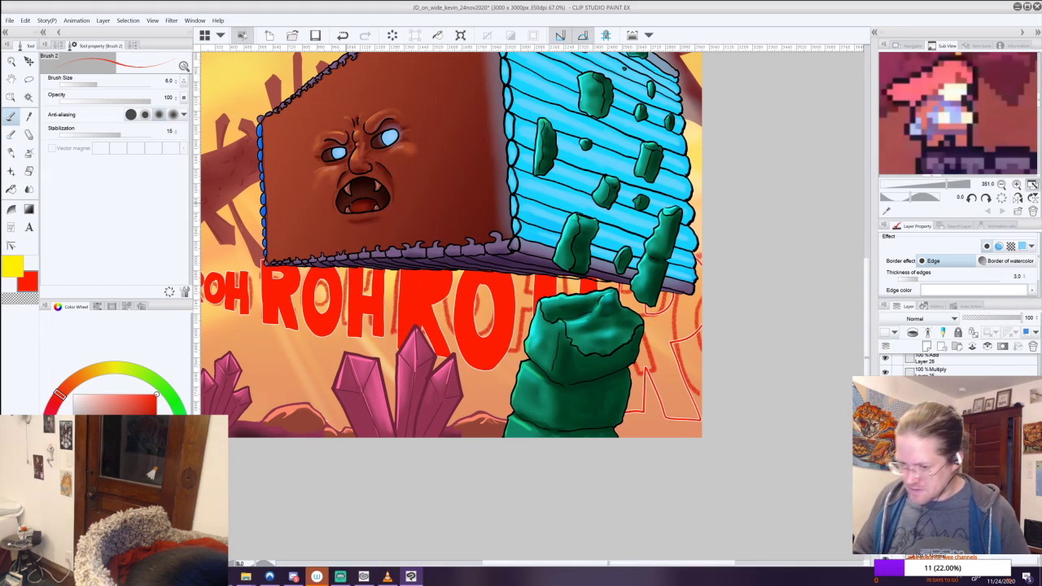
left_click(29, 97)
left_click(656, 332)
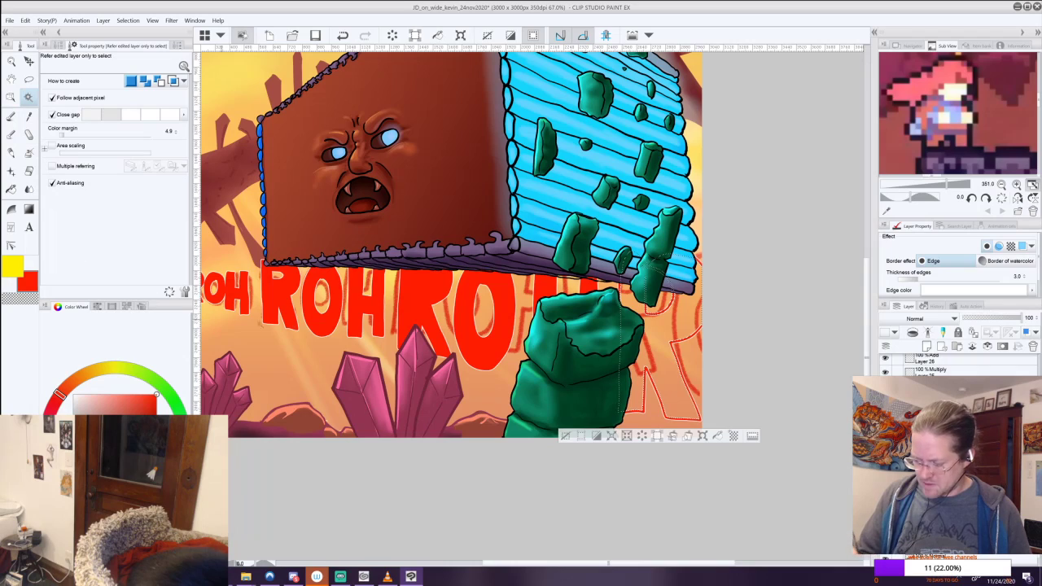
key("ctrl+d")
left_click(11, 116)
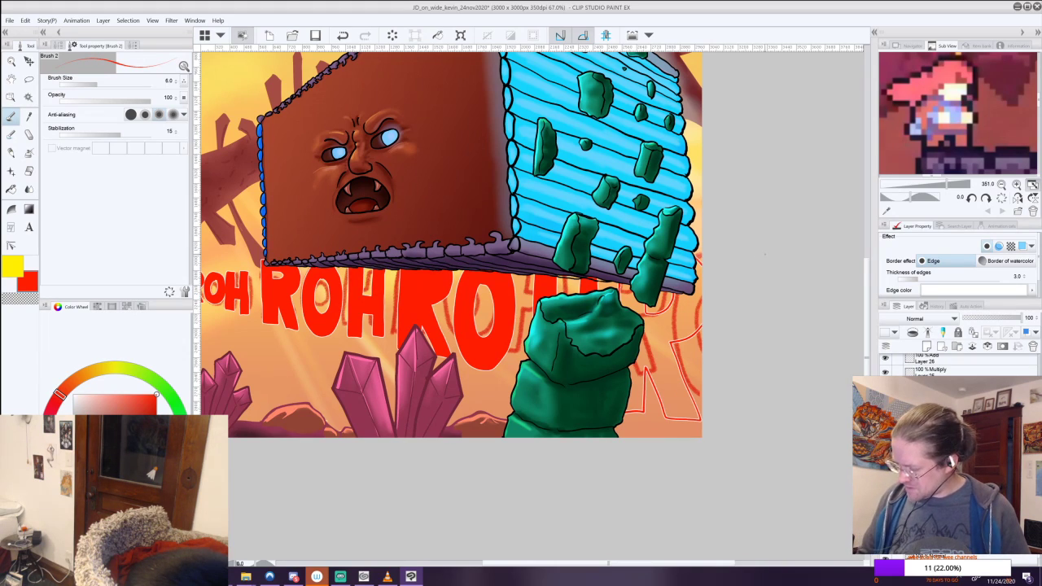
Fill the cropped R at the canvas's right edge with bright red through an expanded auto-selection, leaving nothing selected.
left_click(28, 98)
left_click(676, 319)
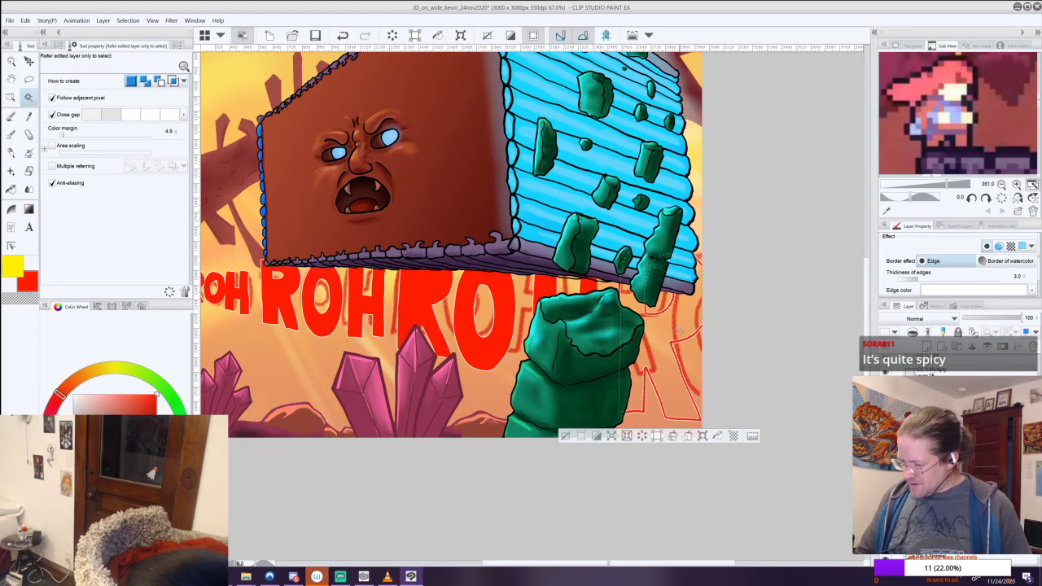
left_click(626, 437)
left_click(595, 273)
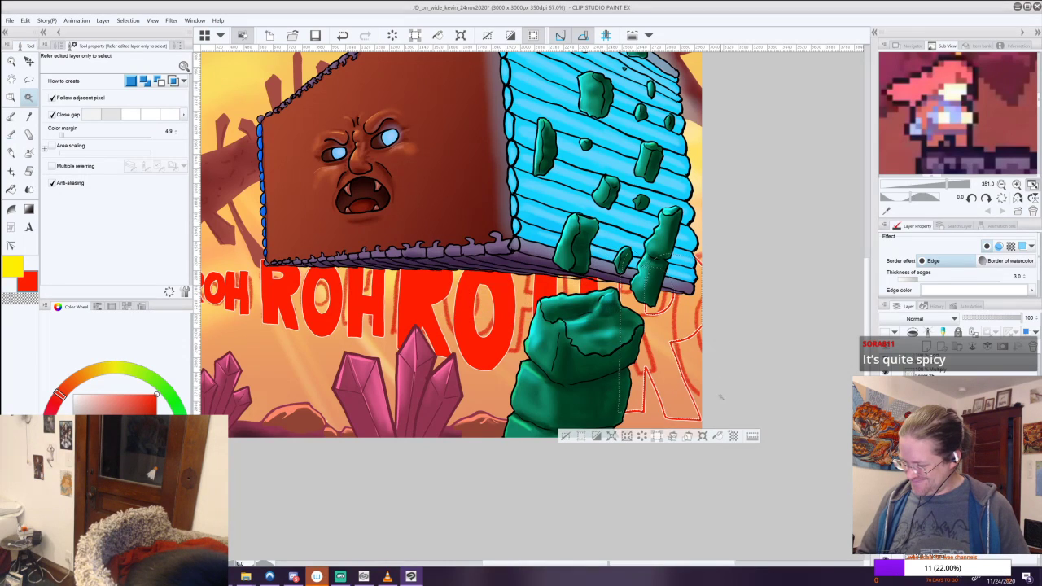
left_click(709, 439)
left_click(566, 437)
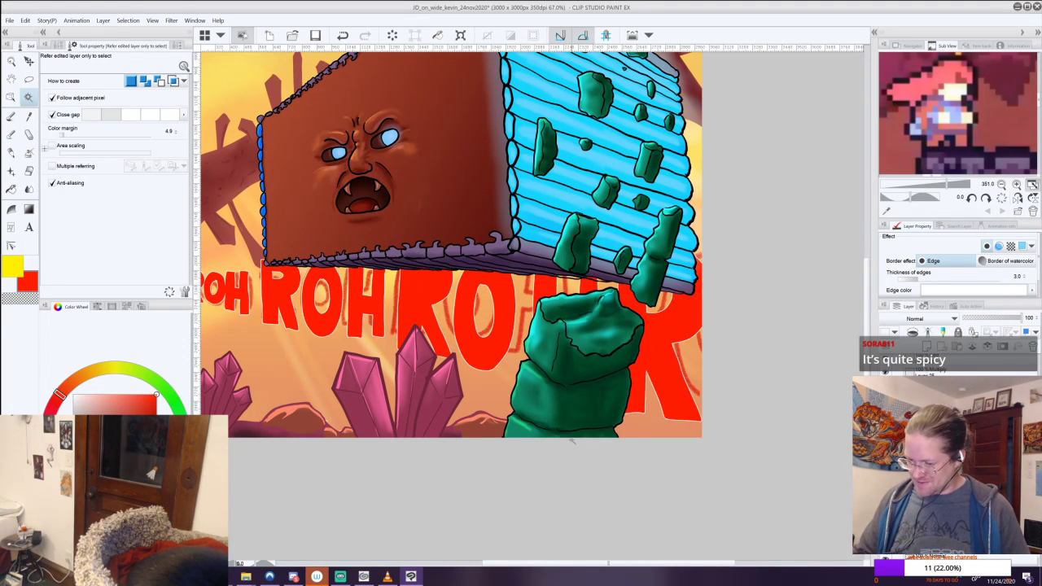
Lasso the upper part of the large R beneath the block, touch up its red fill and clear the selection.
scroll(418, 289, "up", 2)
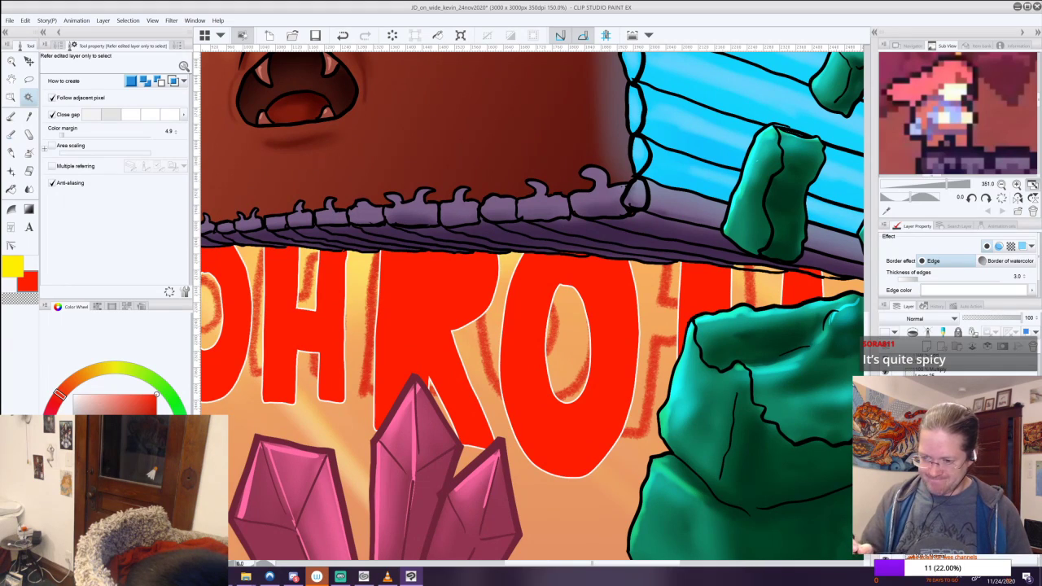
left_click(29, 79)
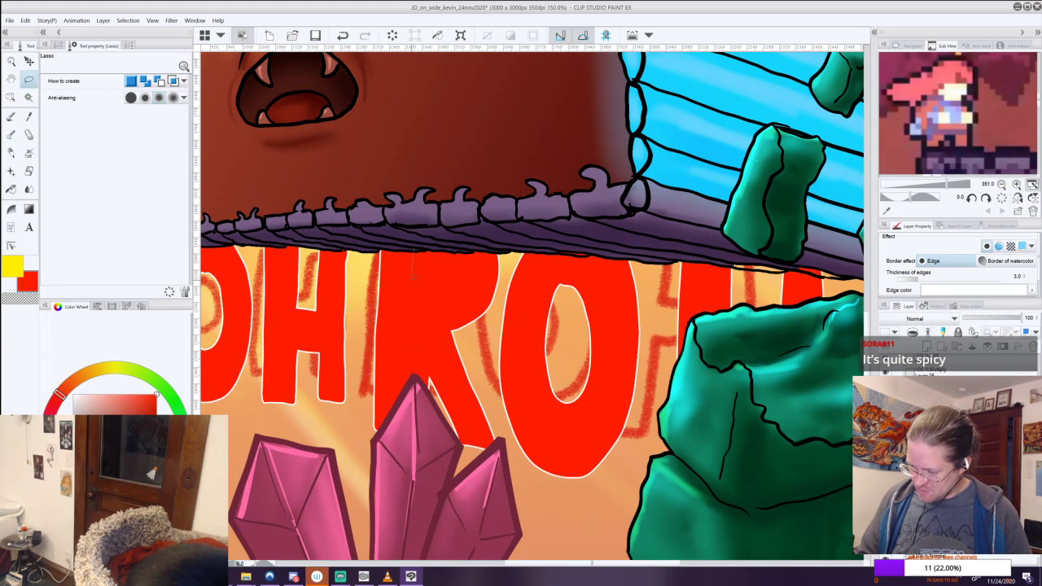
left_click_drag(414, 280, 415, 244)
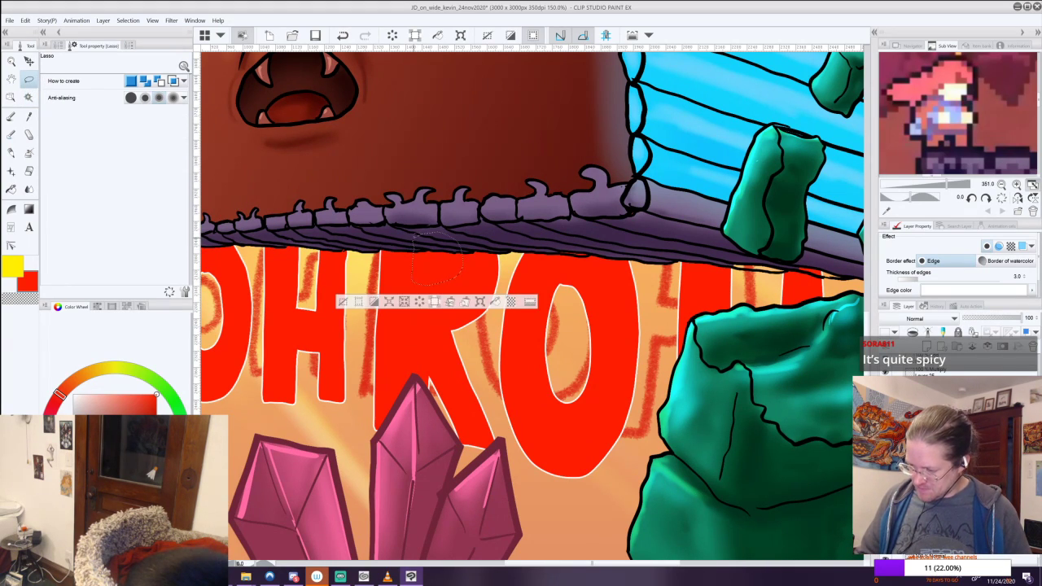
left_click(420, 302)
left_click(343, 302)
scroll(584, 316, "down", 3)
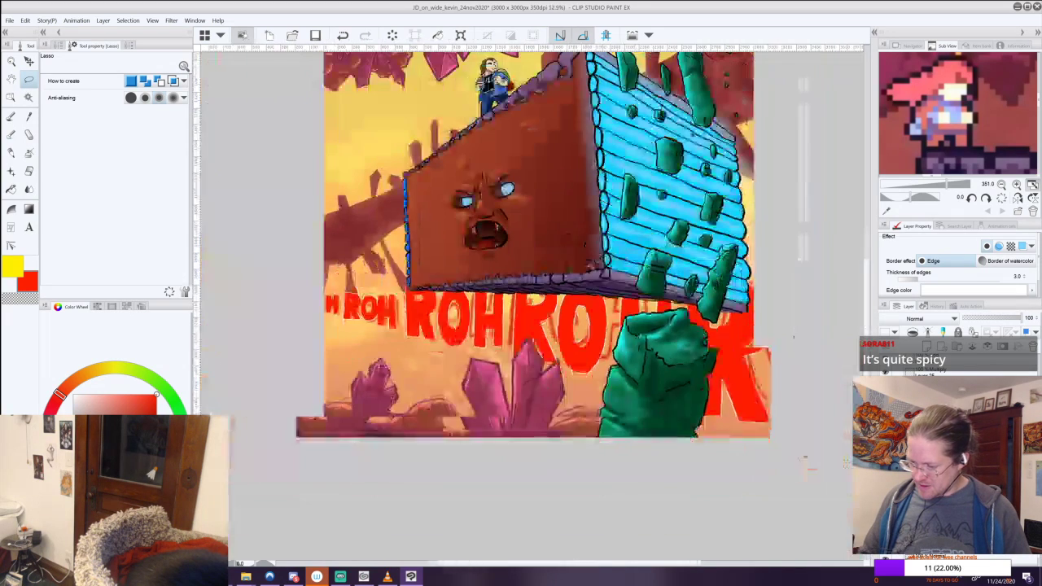
Set the lettering's edge thickness to 10.0, trying a black edge color and switching it back to white.
left_click(1030, 290)
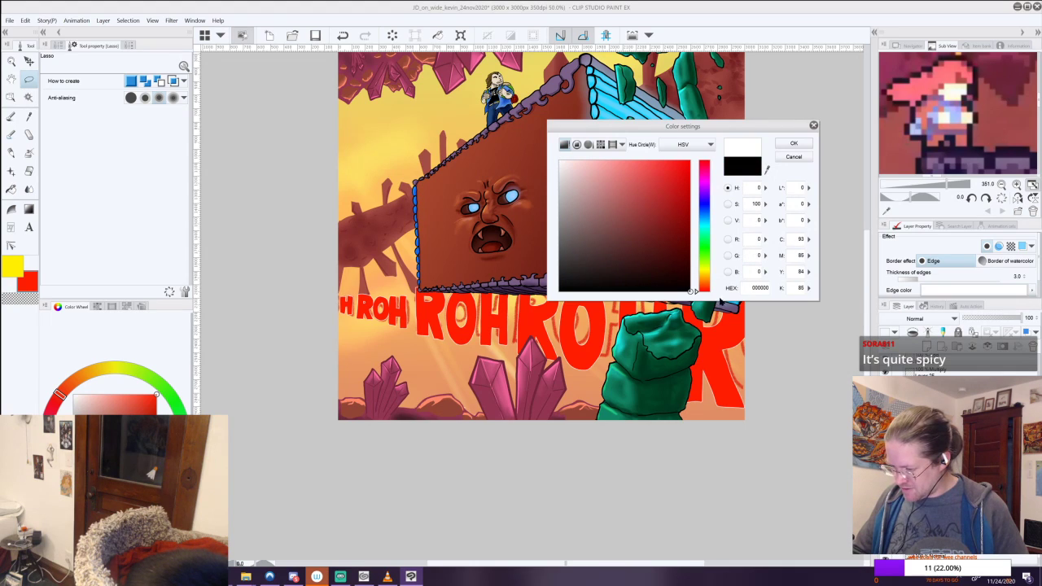
left_click(789, 144)
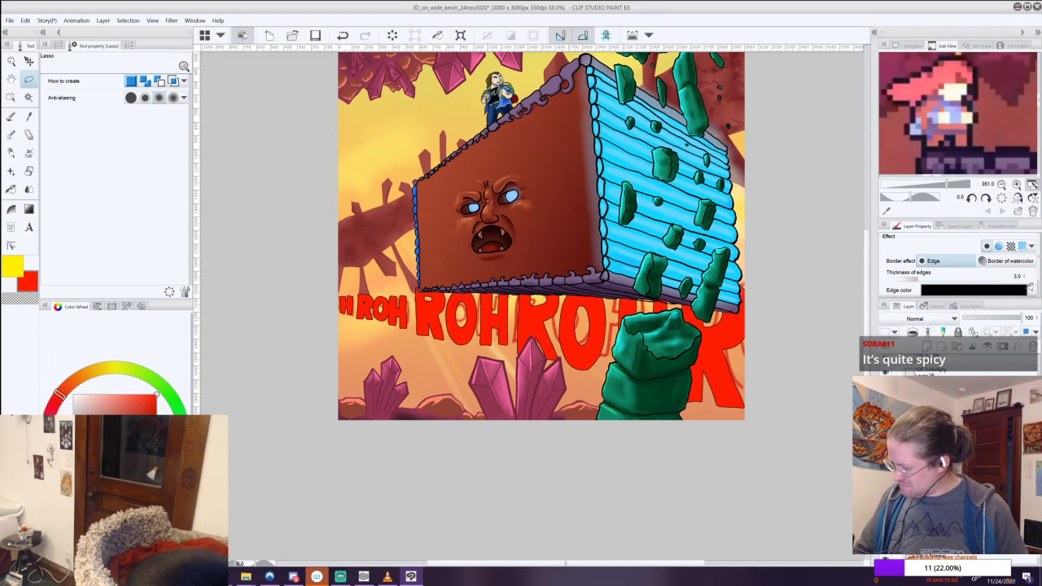
left_click(1023, 278)
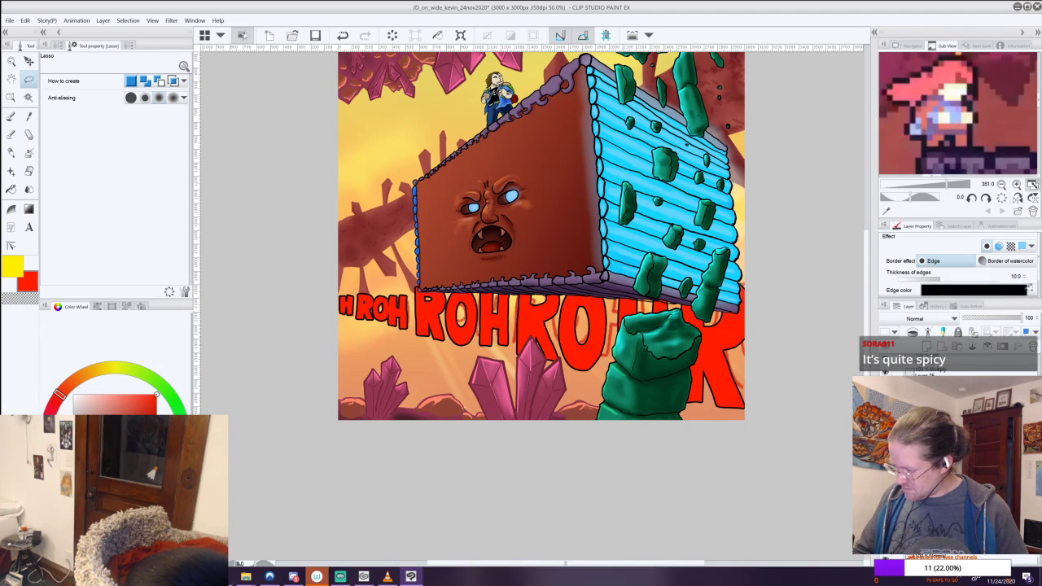
left_click(1026, 290)
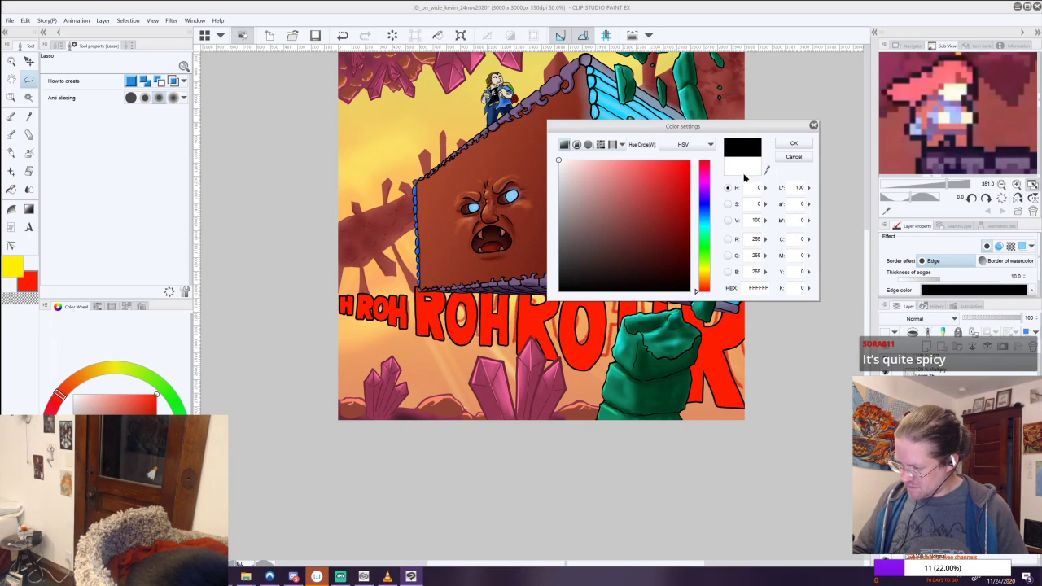
left_click(793, 144)
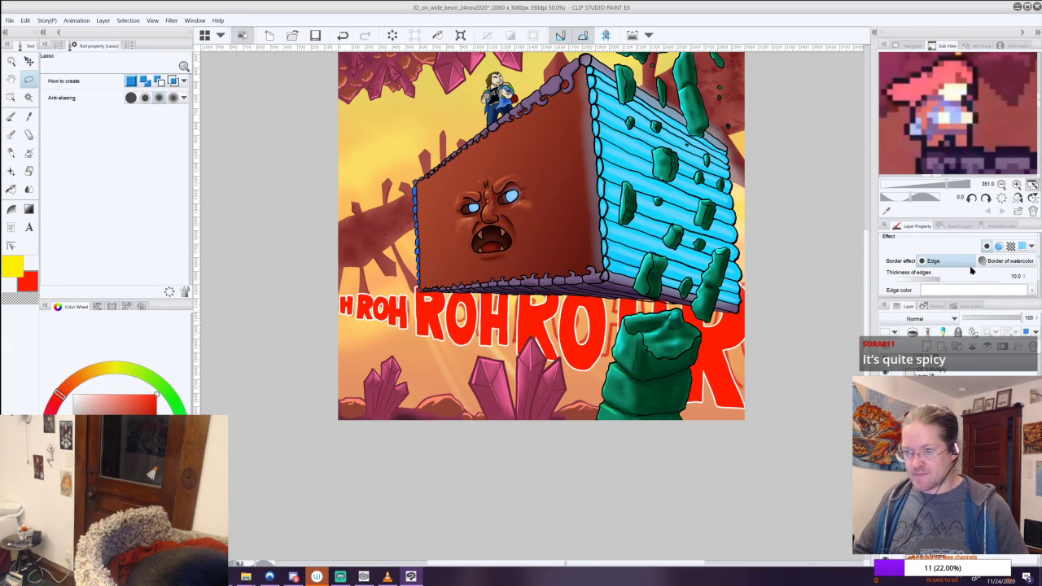
Try dark red BE0202 as the lettering's edge color and undo it.
left_click(1029, 291)
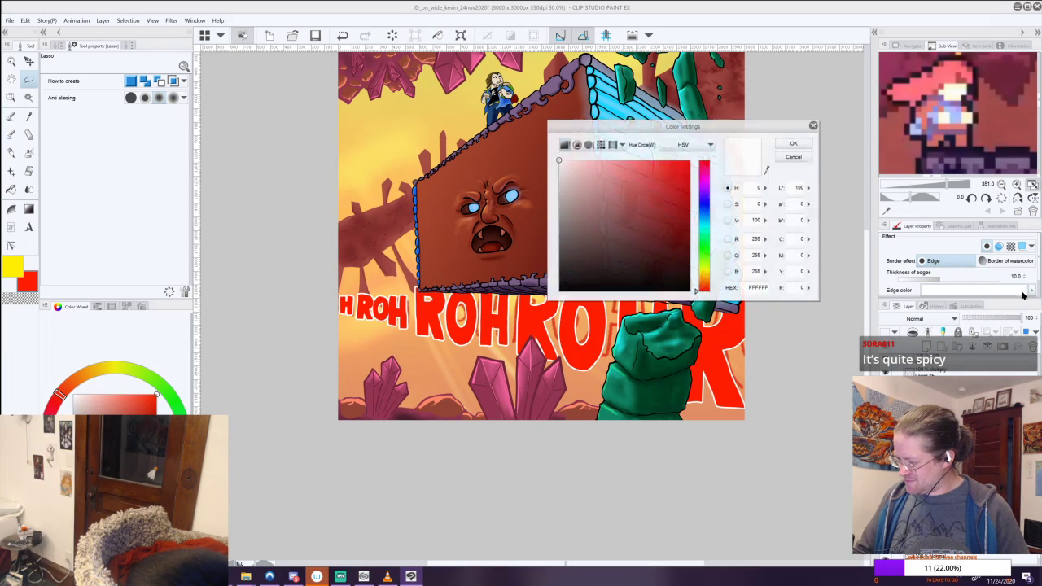
left_click(684, 206)
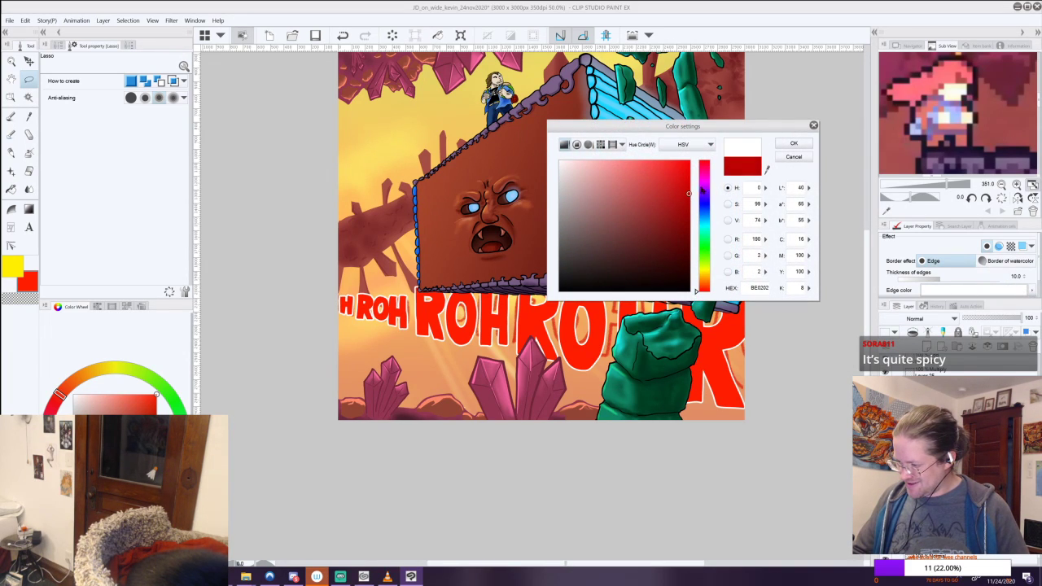
left_click(794, 143)
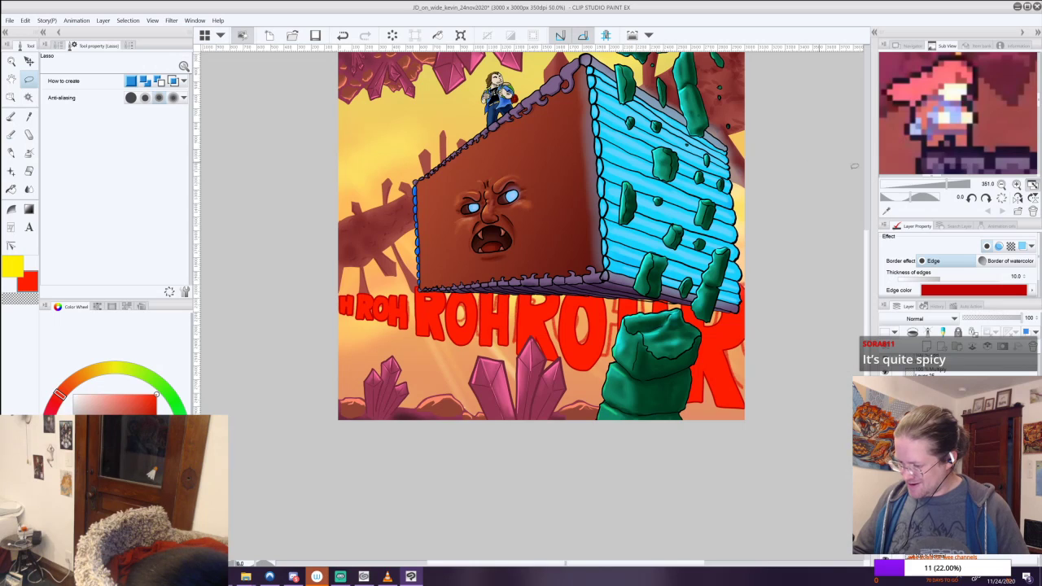
key("ctrl+z")
Set the lettering's edge color to black.
left_click(961, 285)
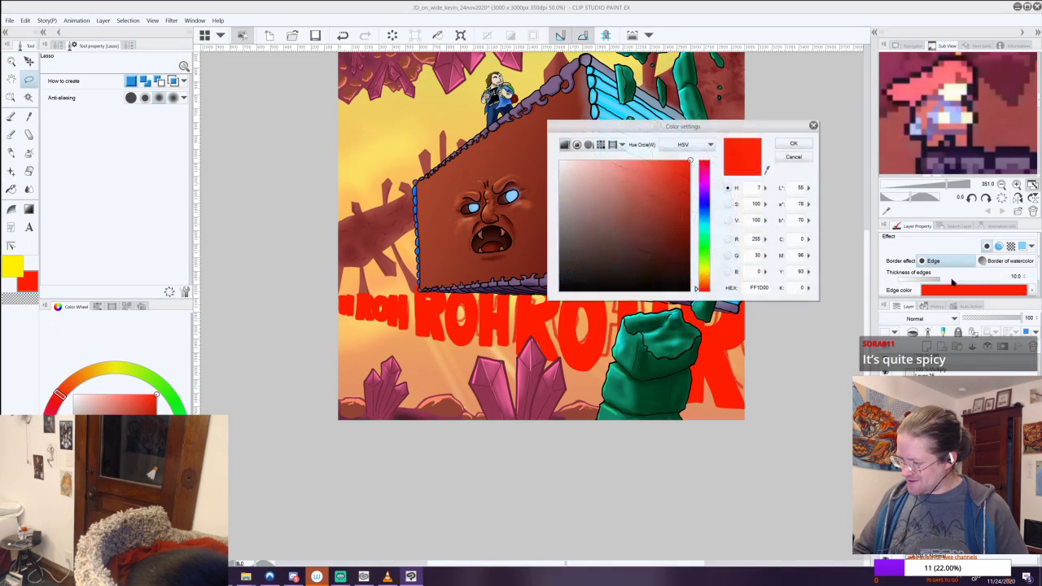
left_click(688, 289)
left_click(790, 144)
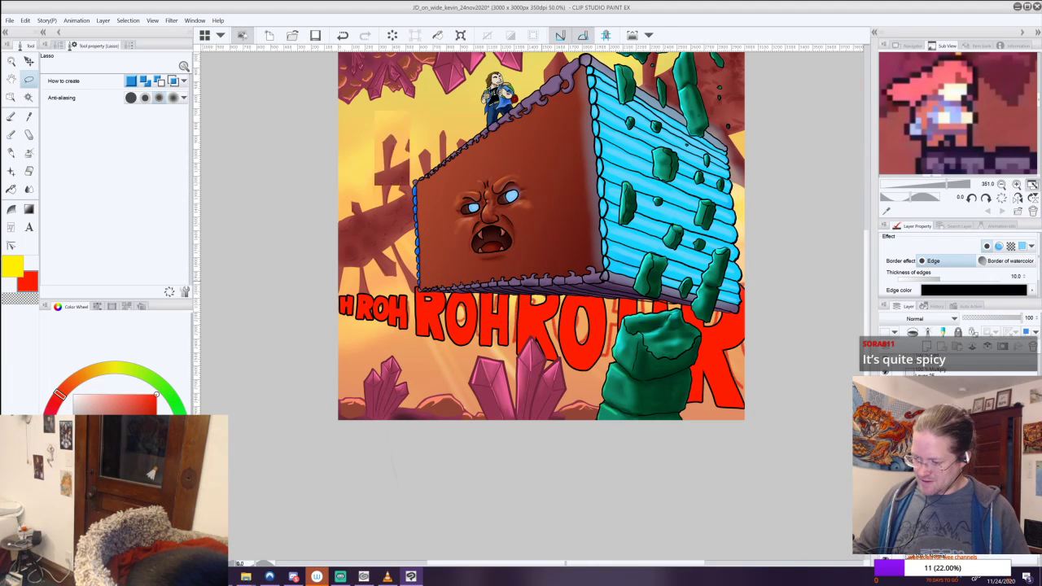
Examine the black-edged ROH lettering up close and against the whole picture.
left_click_drag(379, 309, 460, 310)
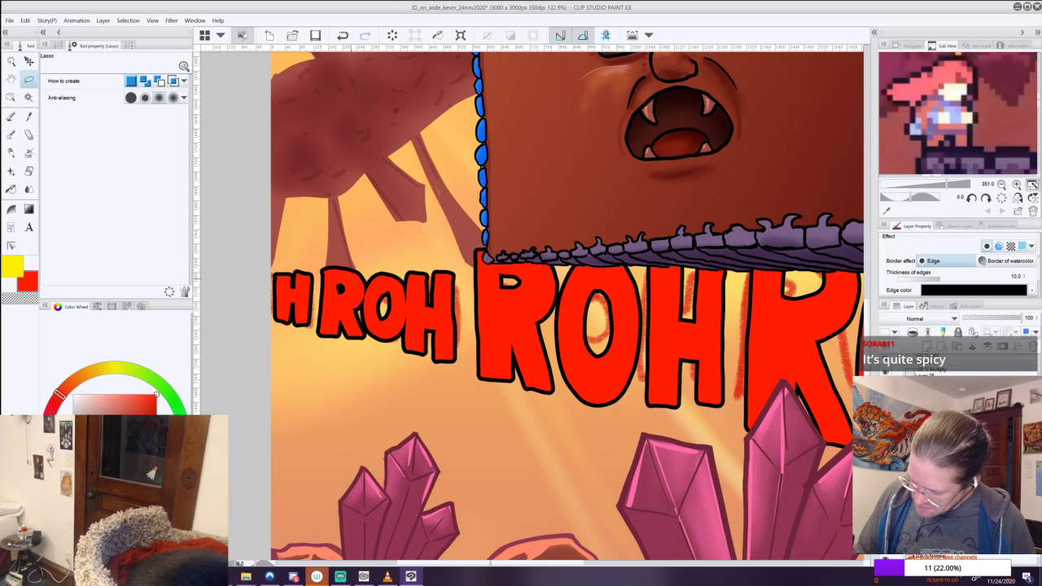
left_click_drag(460, 336, 418, 311)
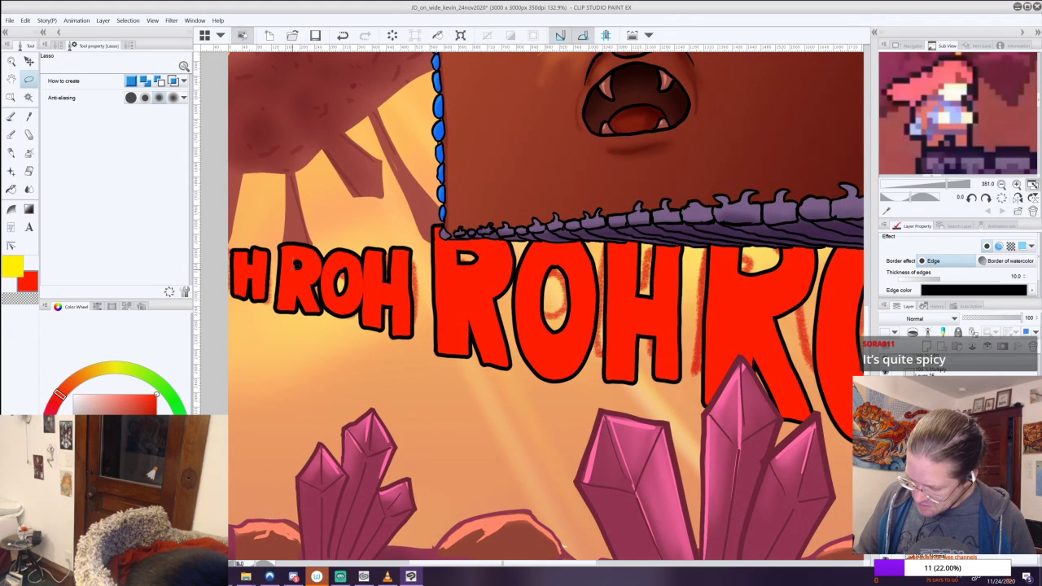
left_click_drag(303, 255, 302, 258)
left_click(286, 289)
left_click(209, 289)
scroll(586, 303, "down", 4)
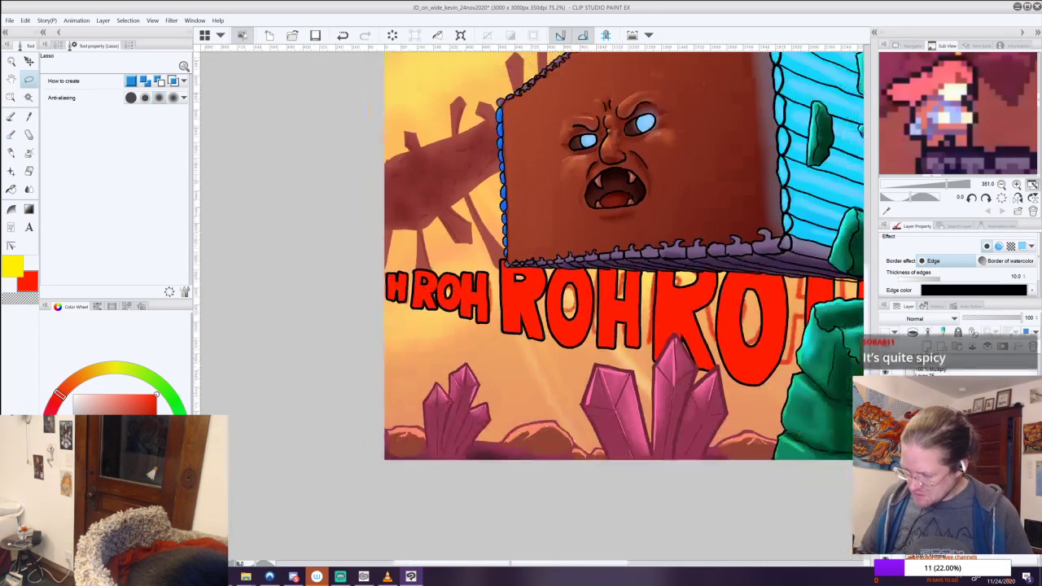
left_click_drag(618, 285, 415, 257)
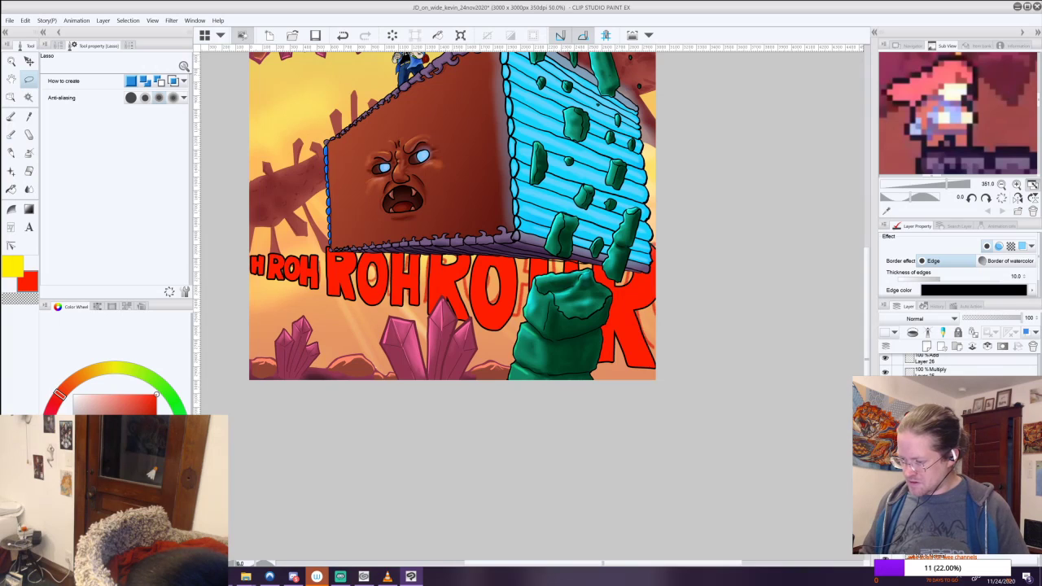
key("ctrl+minus")
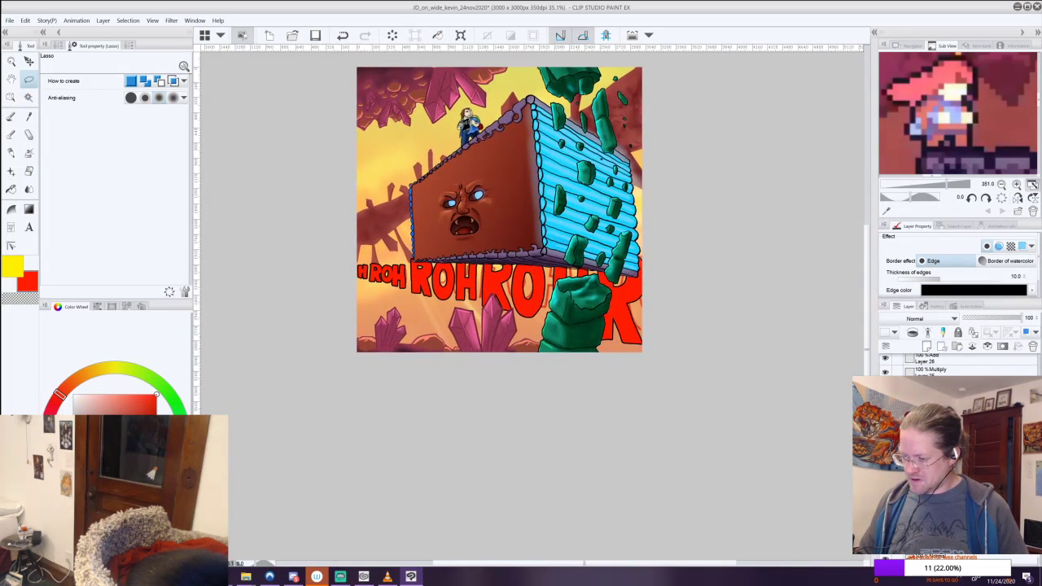
left_click_drag(506, 236, 487, 294)
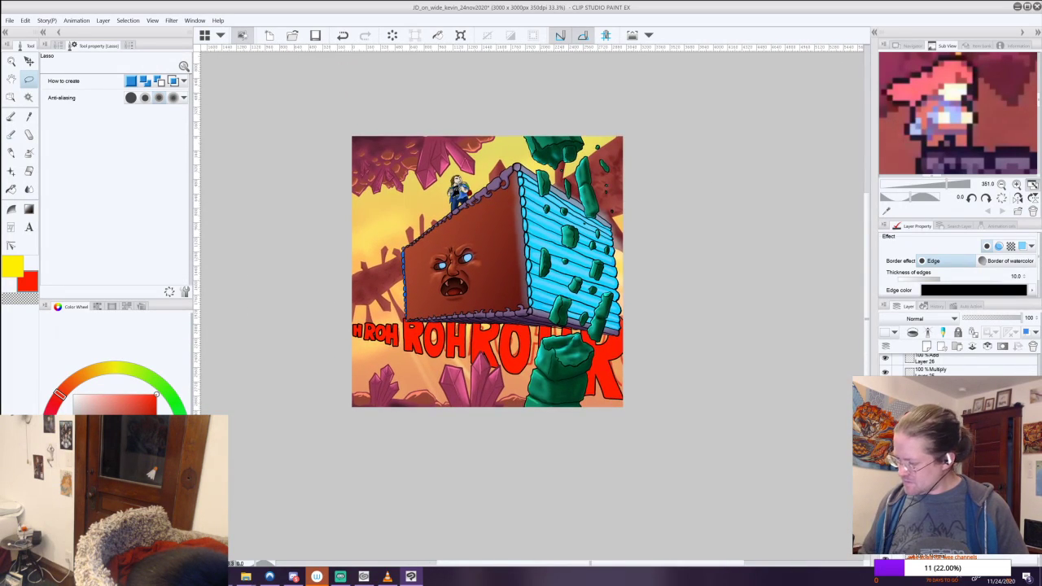
Airbrush a soft red glow over the ROH lettering at brush size 133.9 on a new Add (Glow) layer.
left_click(927, 347)
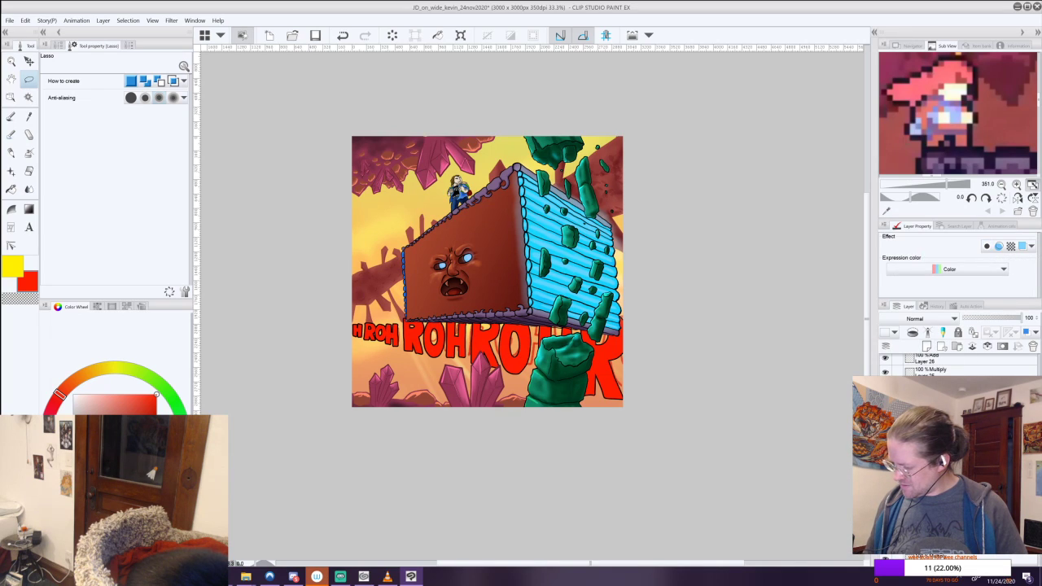
left_click(987, 245)
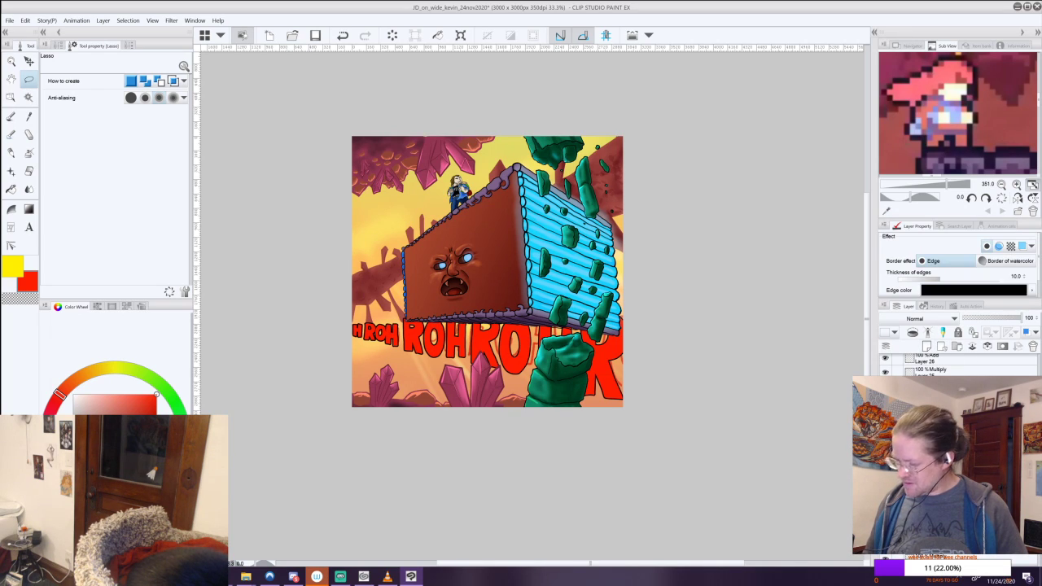
left_click(29, 152)
left_click_drag(119, 82, 129, 83)
left_click(945, 464)
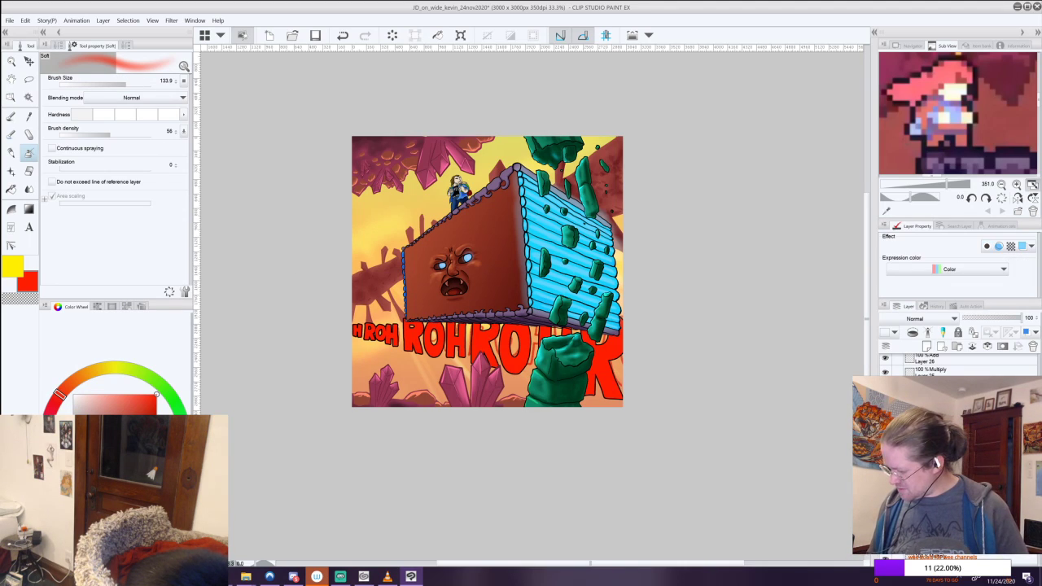
left_click(951, 320)
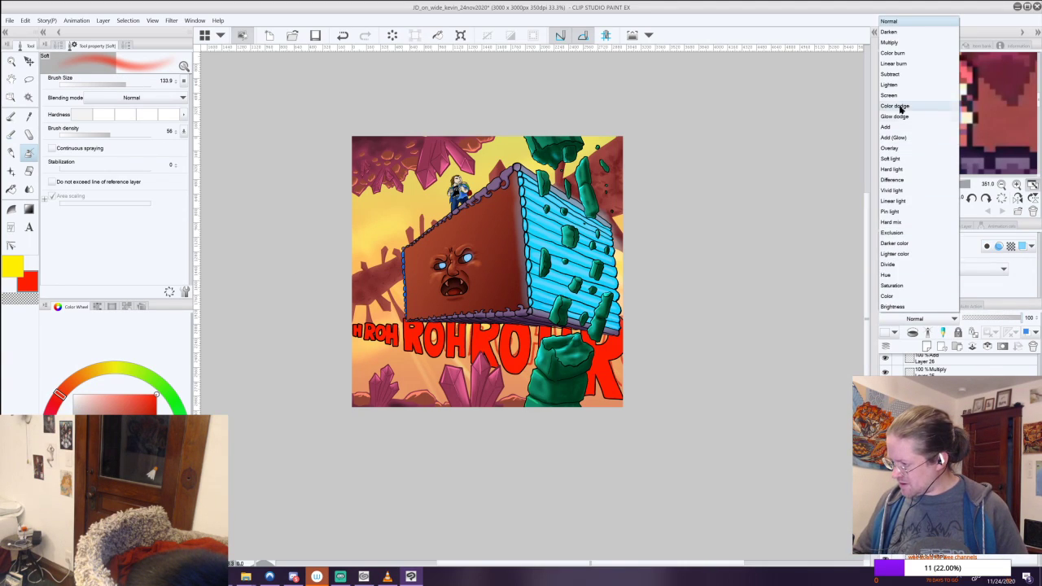
left_click(906, 137)
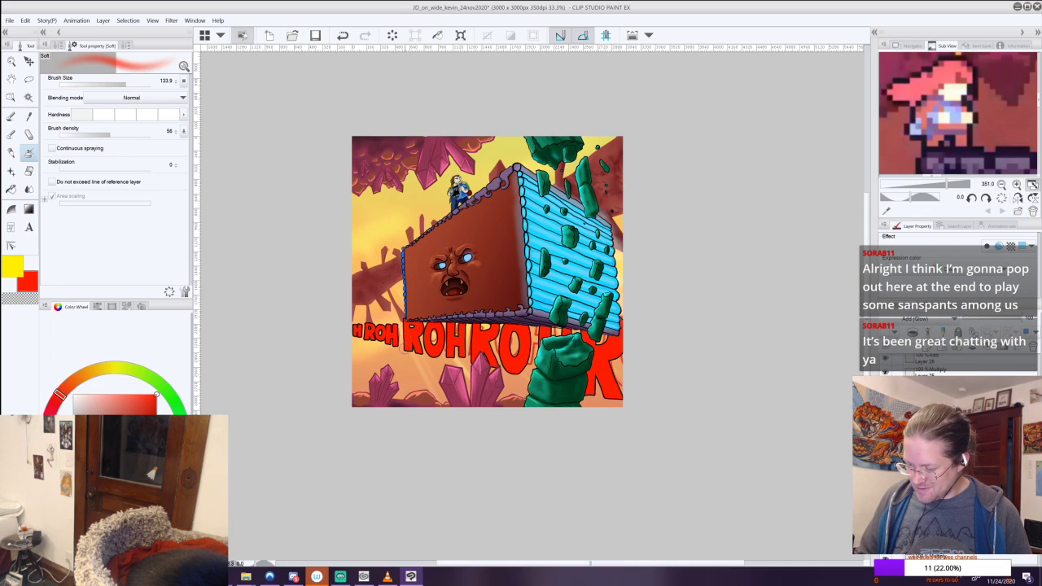
key("ctrl+z")
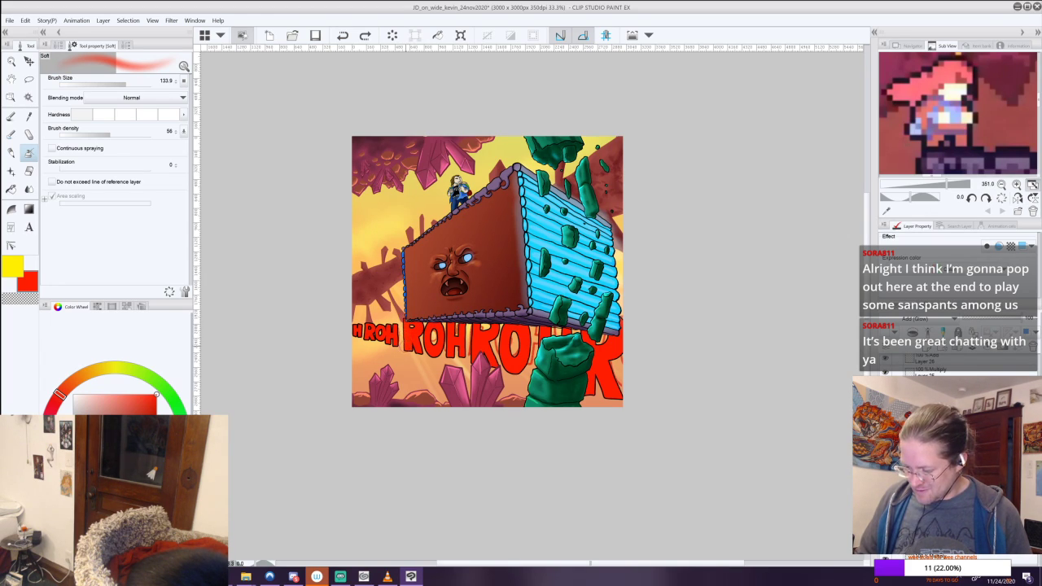
left_click_drag(406, 345, 421, 331)
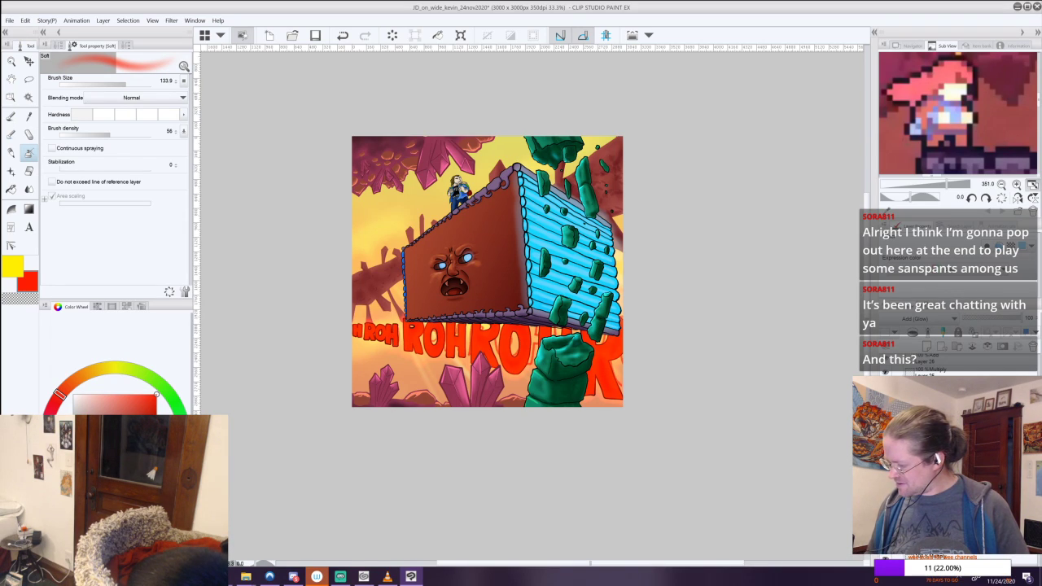
Add a new layer and cover the whole canvas with a top-to-bottom desert gradient.
scroll(947, 366, "up", 5)
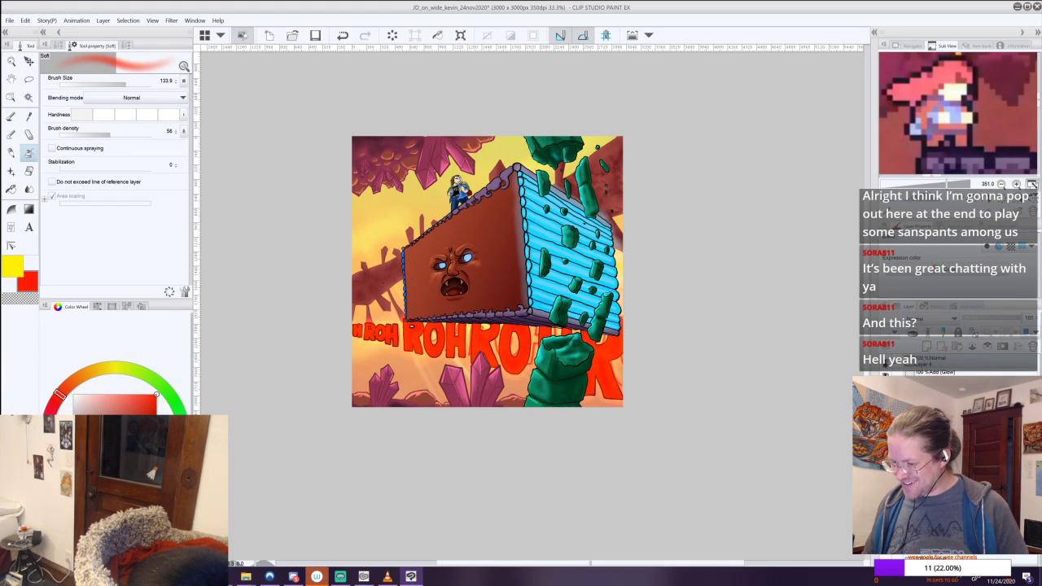
left_click(927, 348)
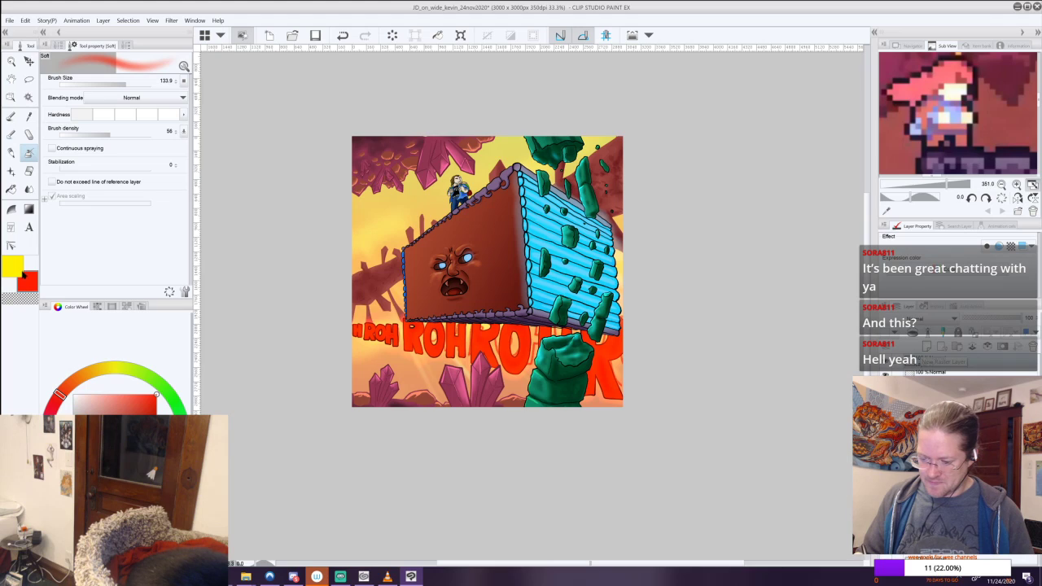
left_click(56, 45)
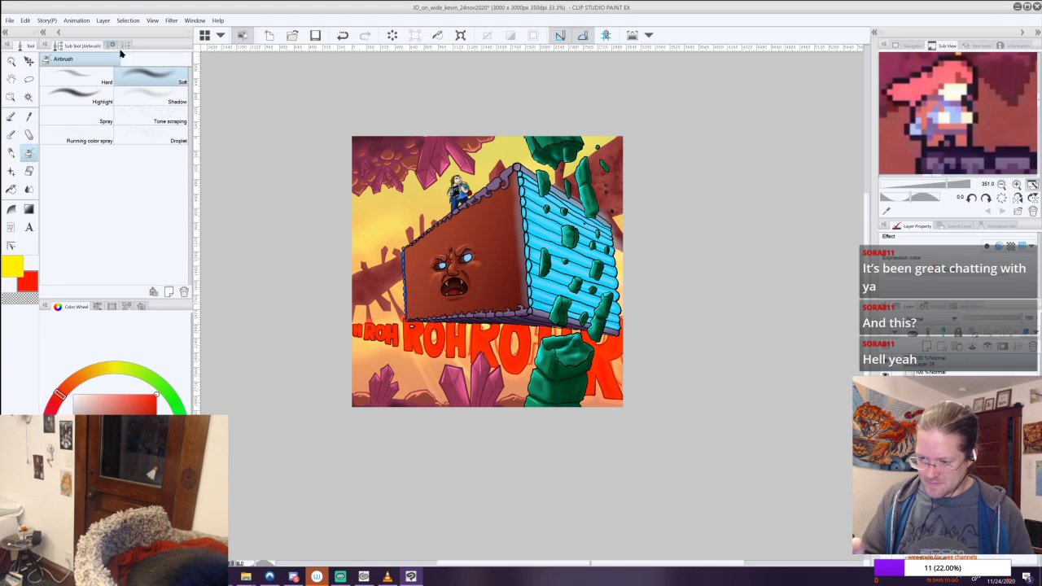
left_click(29, 209)
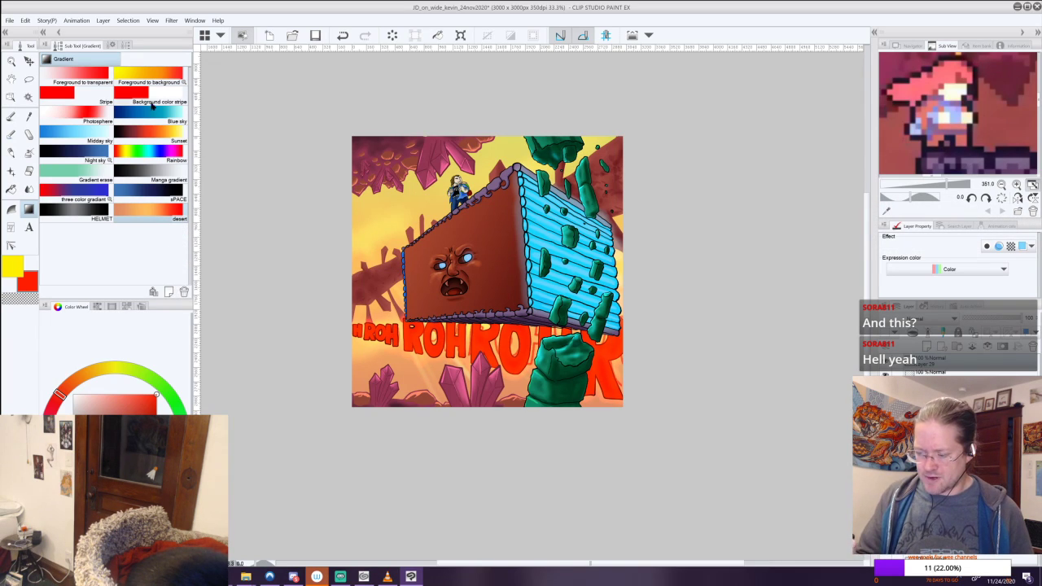
left_click(112, 44)
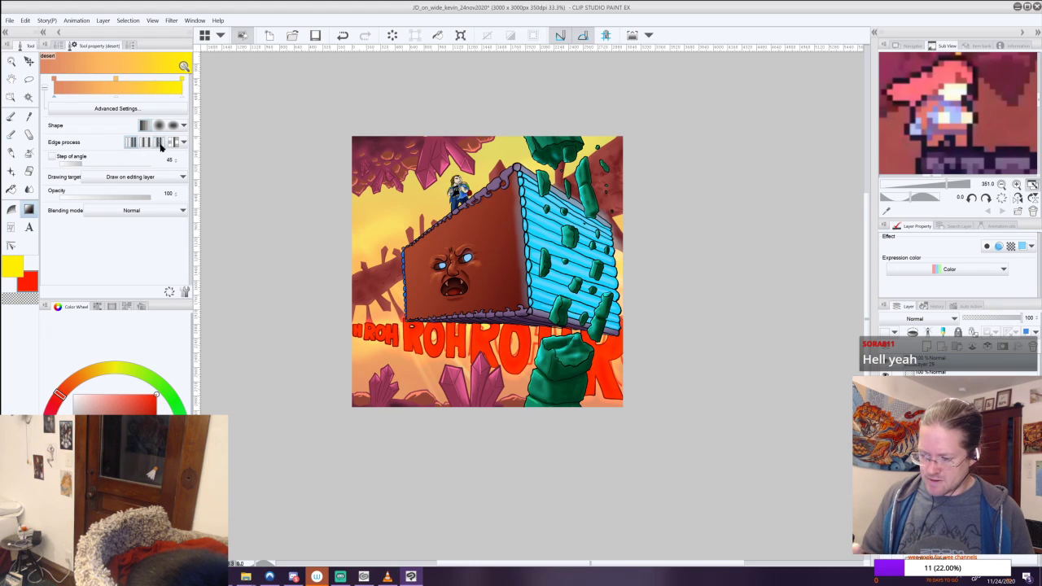
left_click_drag(479, 127, 486, 436)
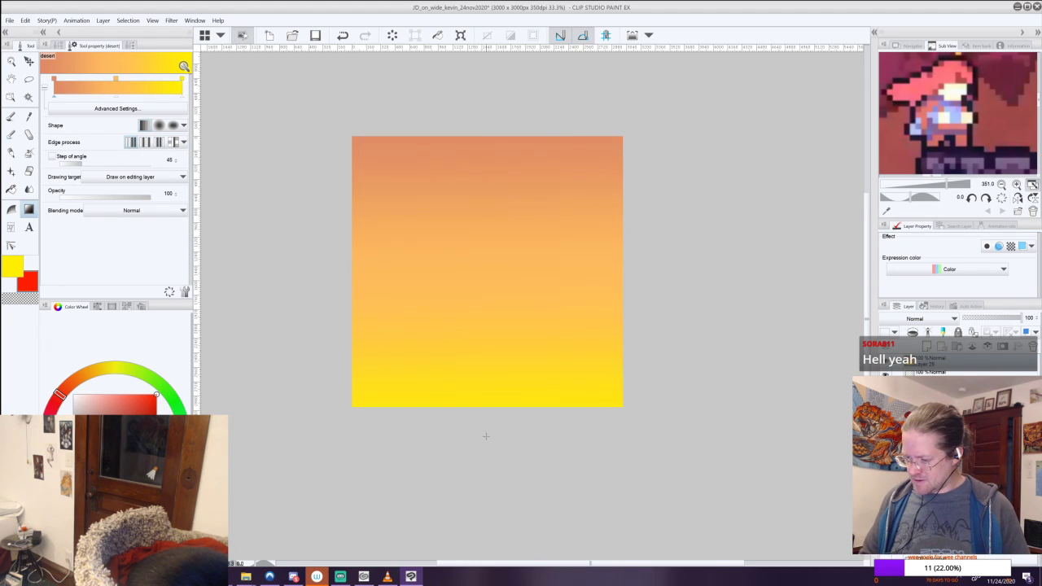
Try lowering the gradient layer's opacity to 10 and delete the layer.
left_click(976, 319)
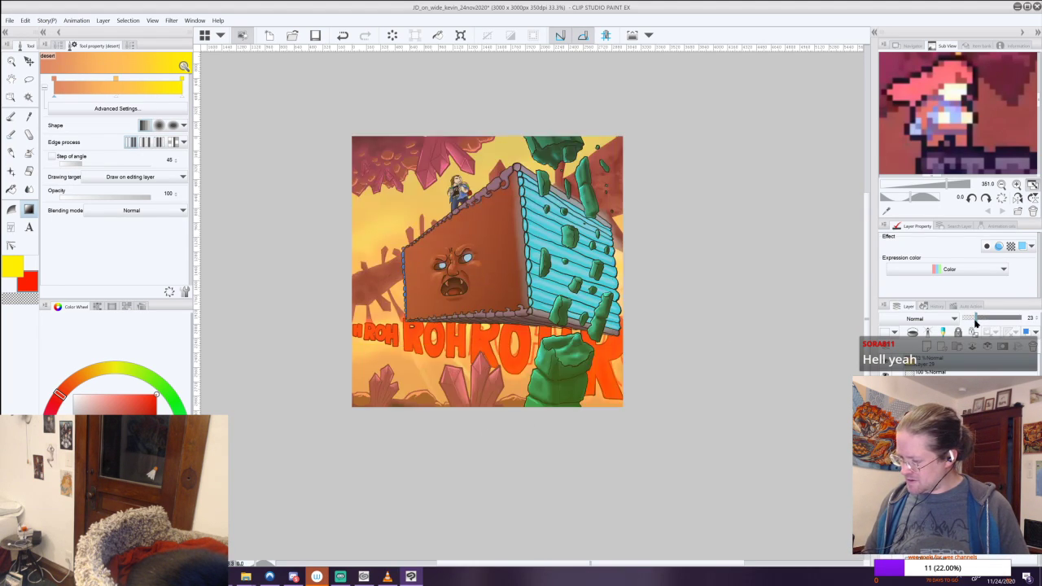
left_click(972, 323)
left_click_drag(972, 323, 967, 323)
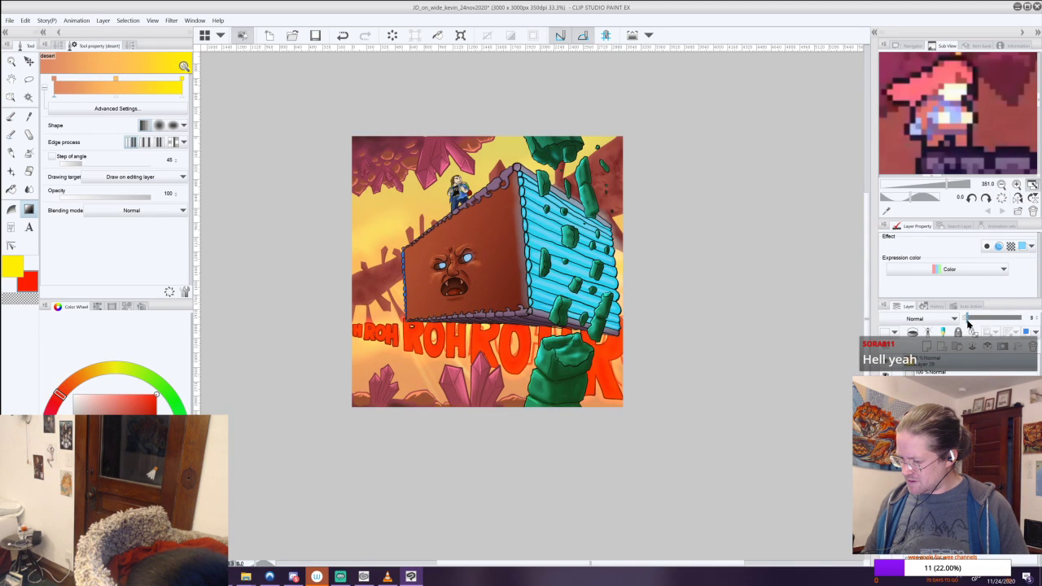
left_click(1032, 346)
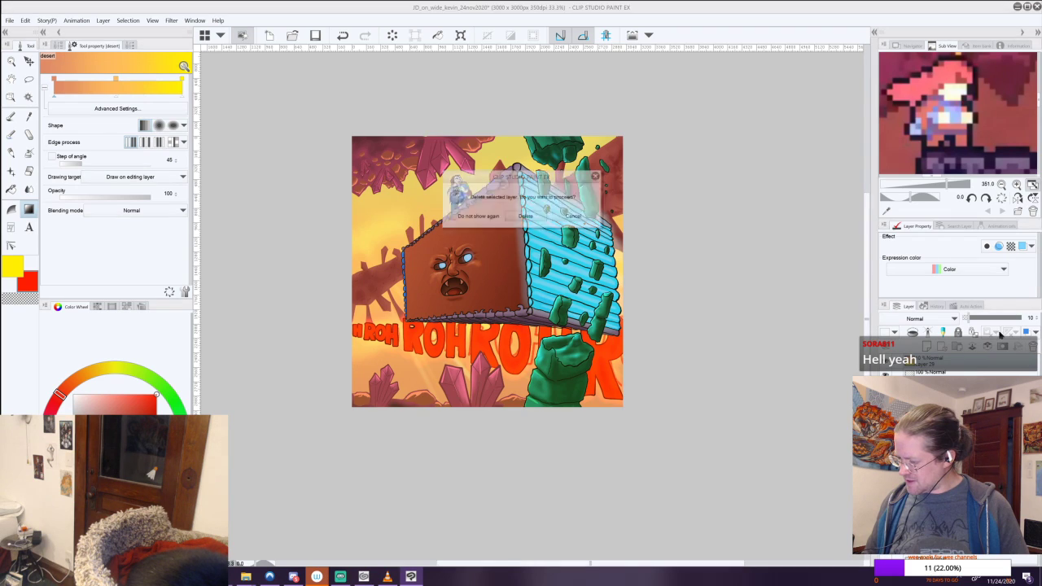
left_click(526, 216)
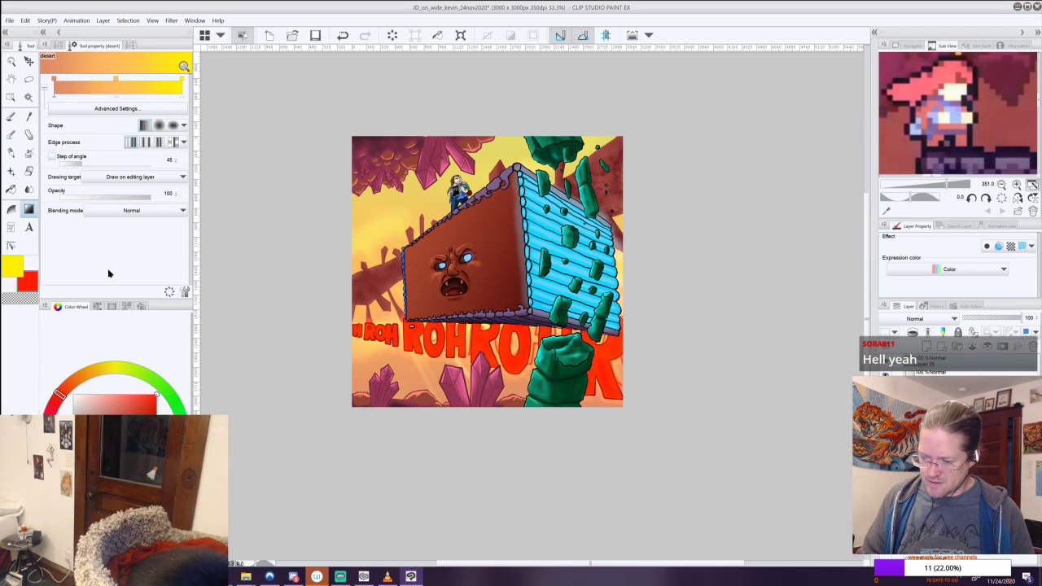
Airbrush a soft yellow haze around the picture's top, bottom and right edges with brush size 781.0 and density 27.
left_click(16, 267)
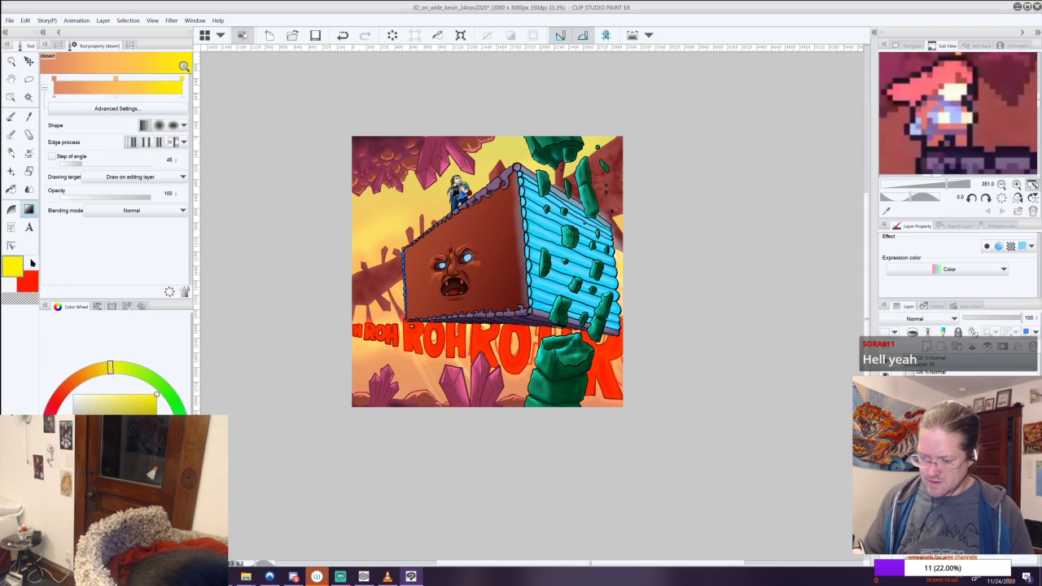
left_click(29, 151)
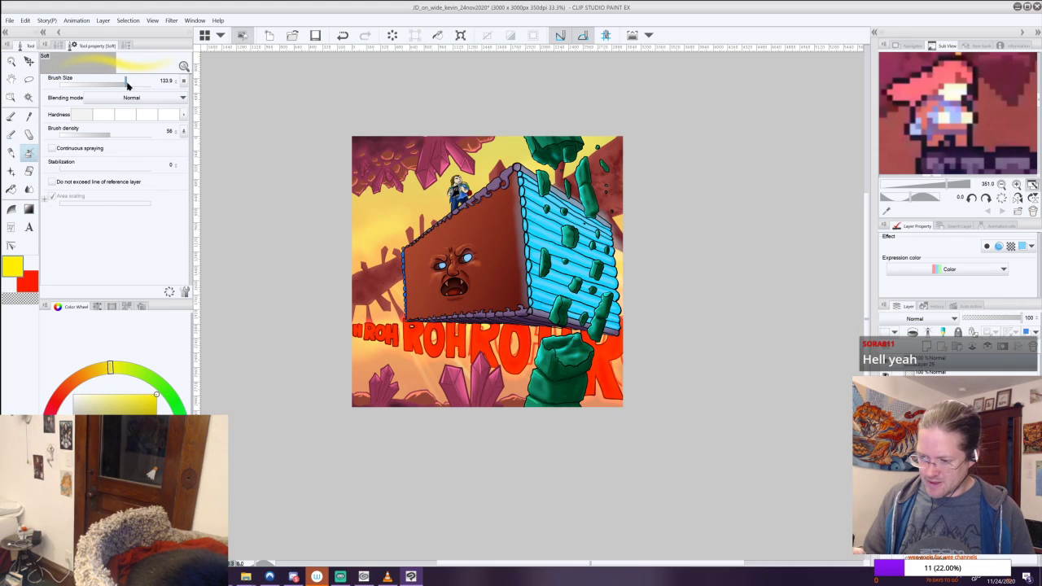
left_click_drag(142, 85, 143, 85)
left_click_drag(105, 135, 83, 137)
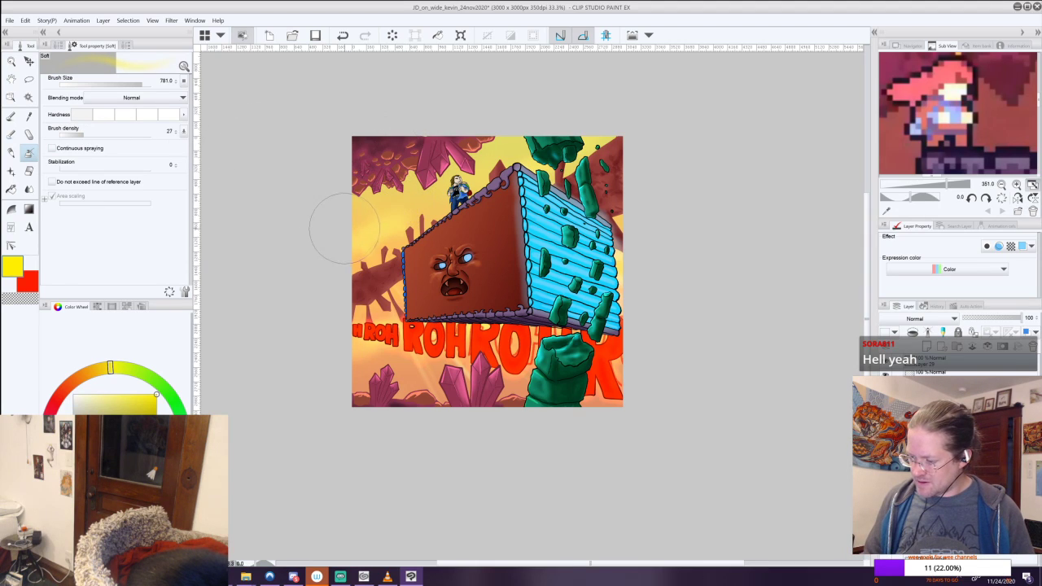
left_click_drag(452, 203, 590, 139)
key("ctrl+z")
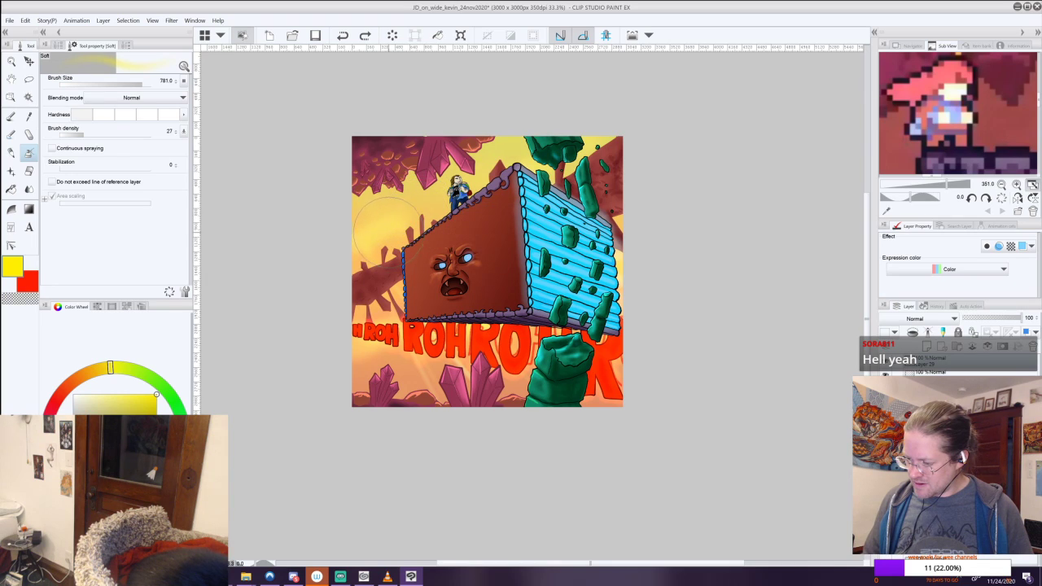
left_click_drag(360, 153, 564, 121)
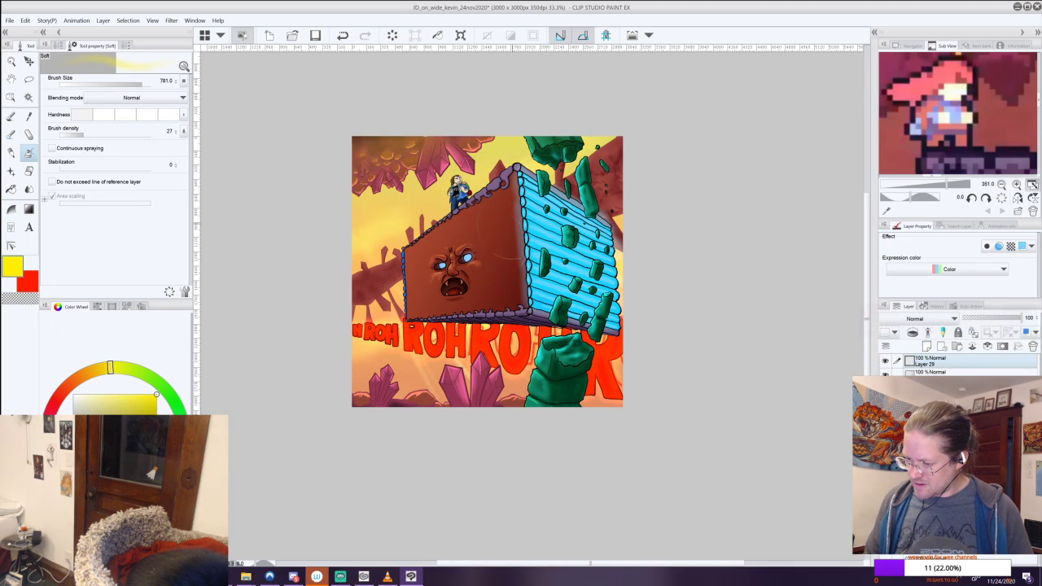
left_click_drag(337, 361, 653, 385)
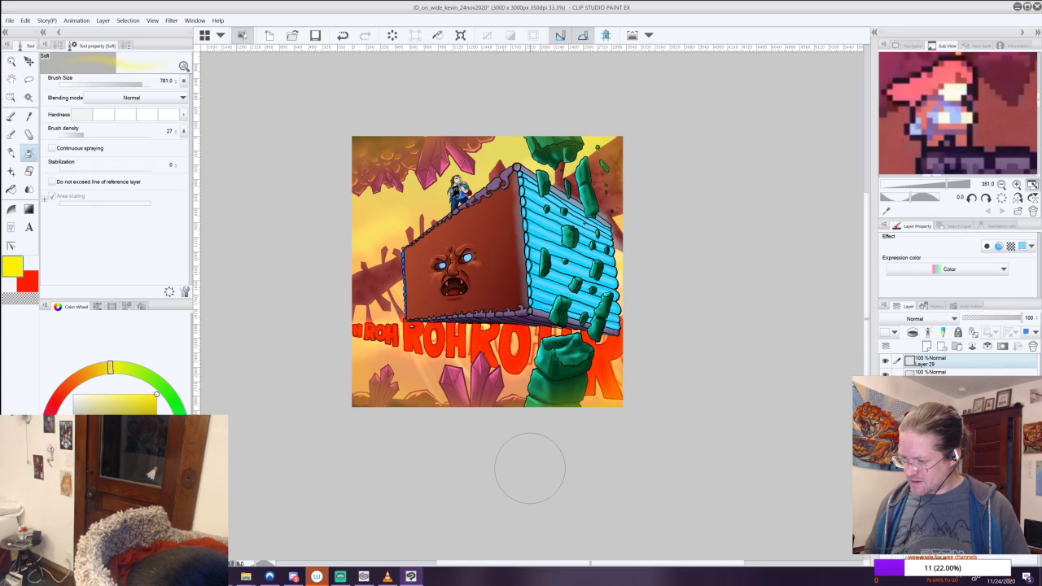
Undo the last yellow airbrush stroke and check the haze across the picture.
scroll(530, 345, "down", 1)
left_click_drag(530, 346, 472, 364)
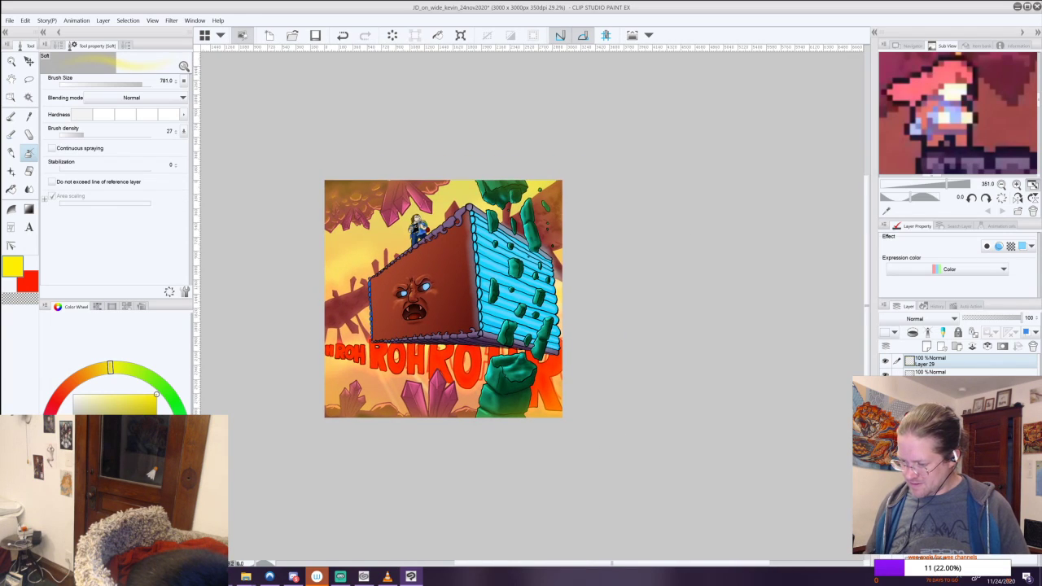
key("ctrl+z")
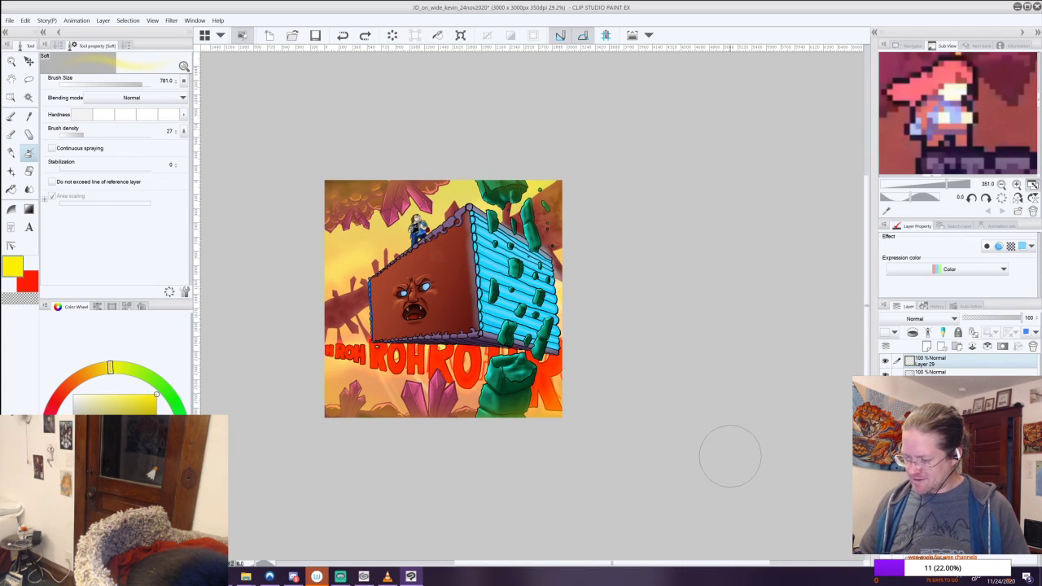
scroll(476, 292, "up", 2)
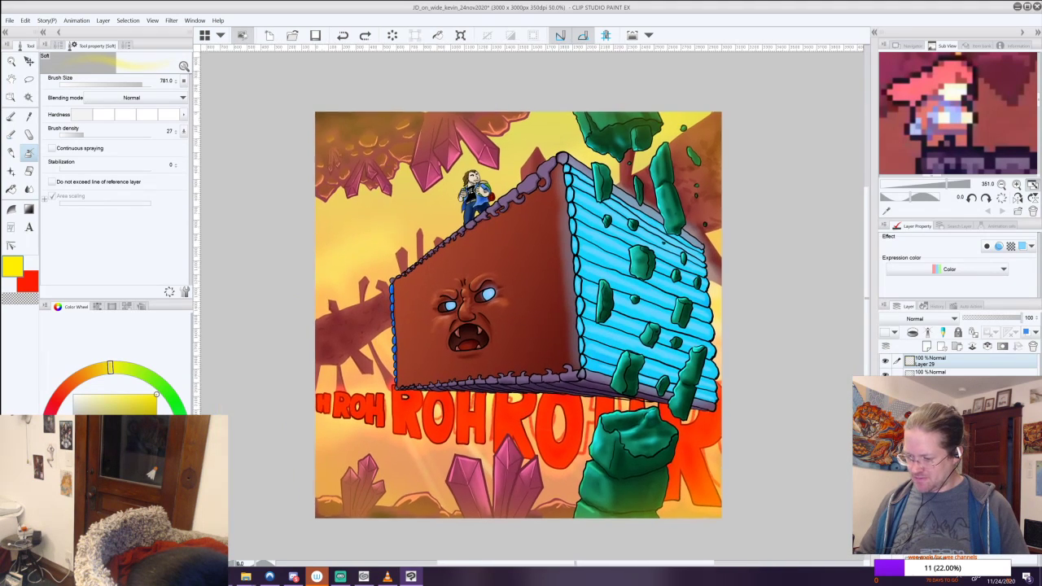
scroll(240, 276, "up", 3)
scroll(913, 155, "down", 3)
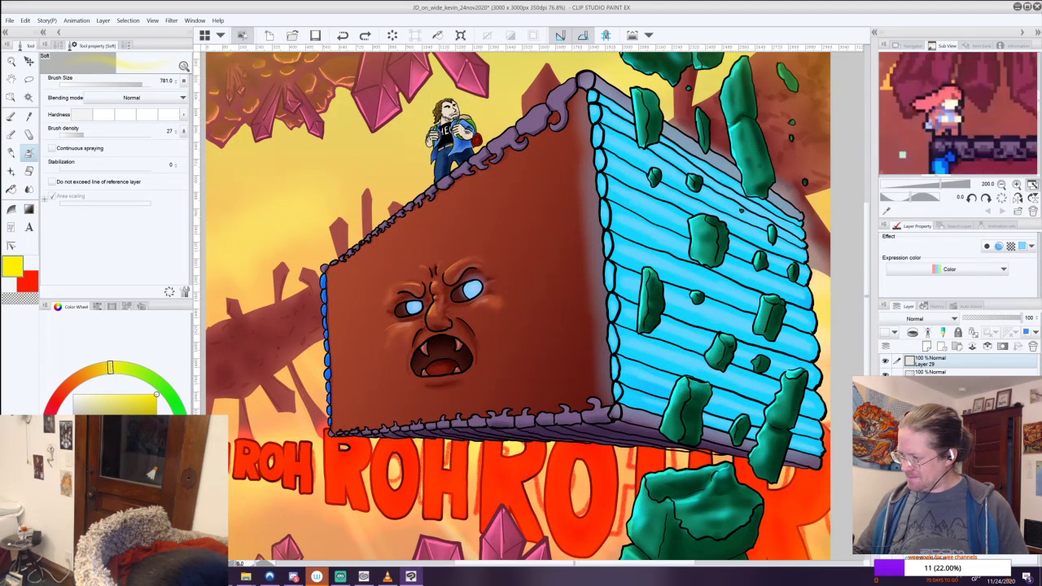
Bring the glowing-eyed face into the reference view and select the block's reddish-brown front face.
left_click_drag(912, 153, 887, 94)
left_click_drag(961, 127, 917, 97)
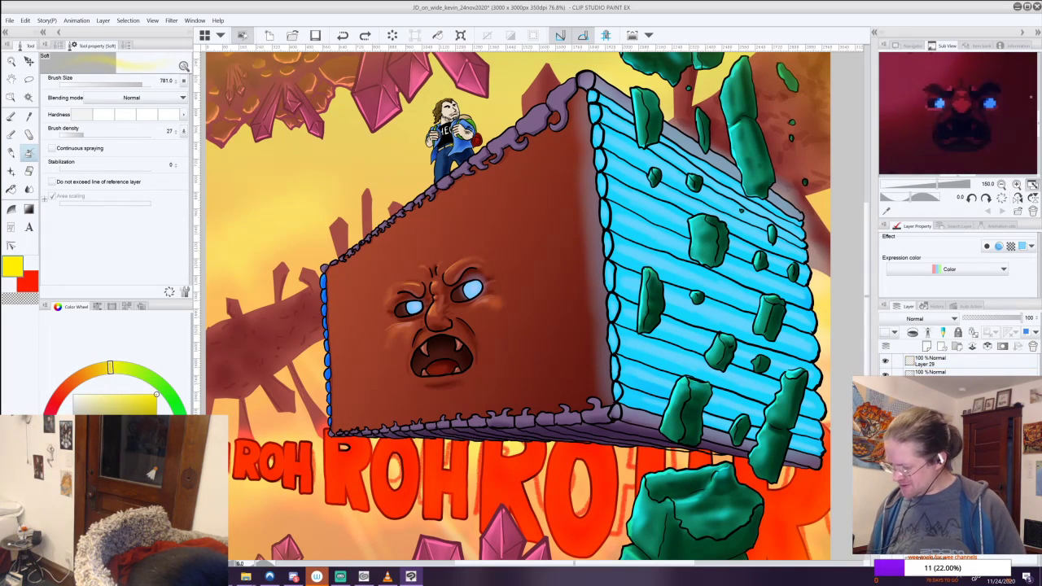
key("w")
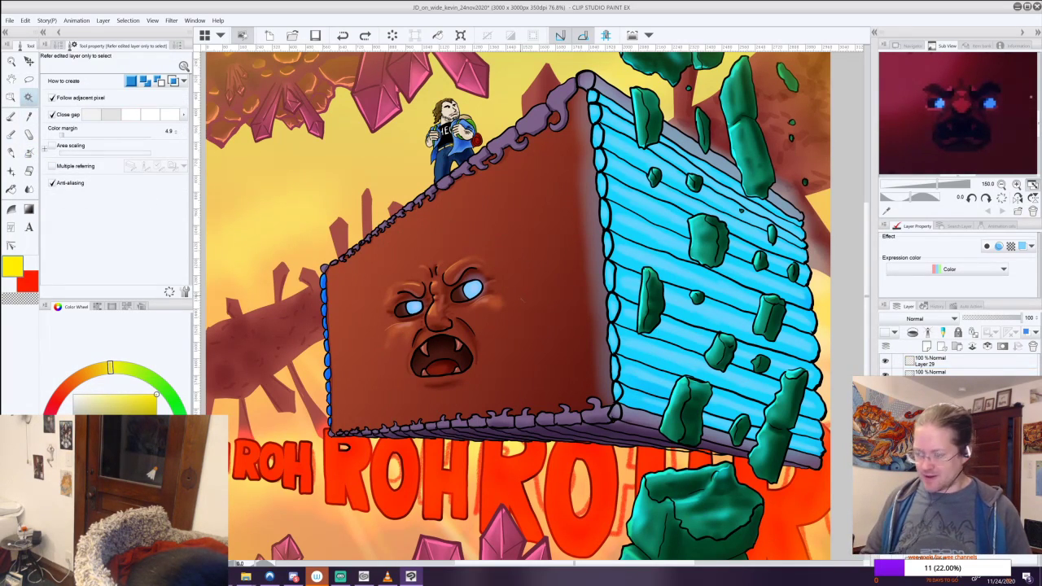
left_click(534, 302)
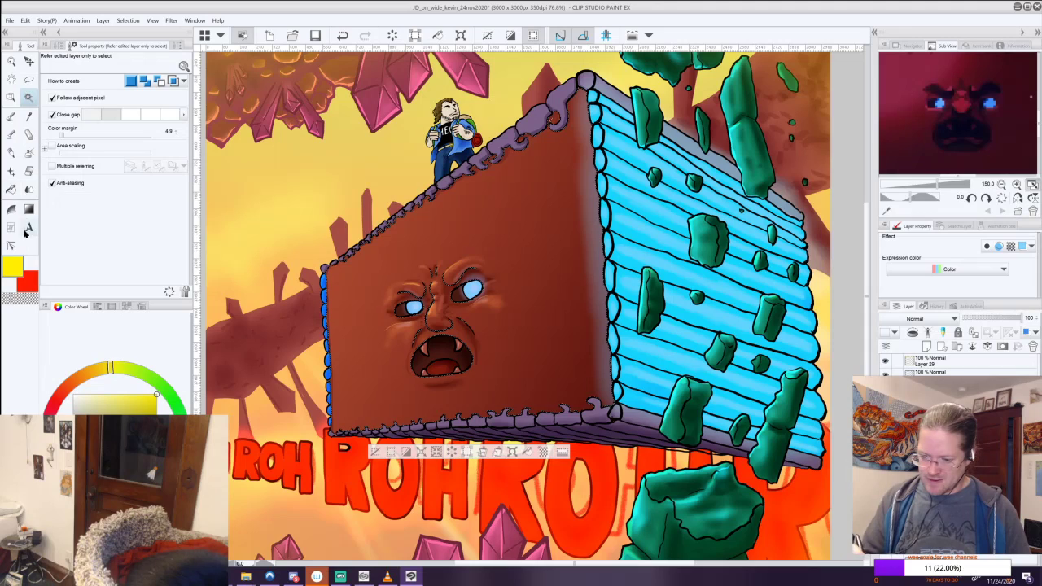
Try texturing the selected front face with the Droplet airbrush in a reddish brown sampled from it, undo the attempt and deselect.
left_click(29, 153)
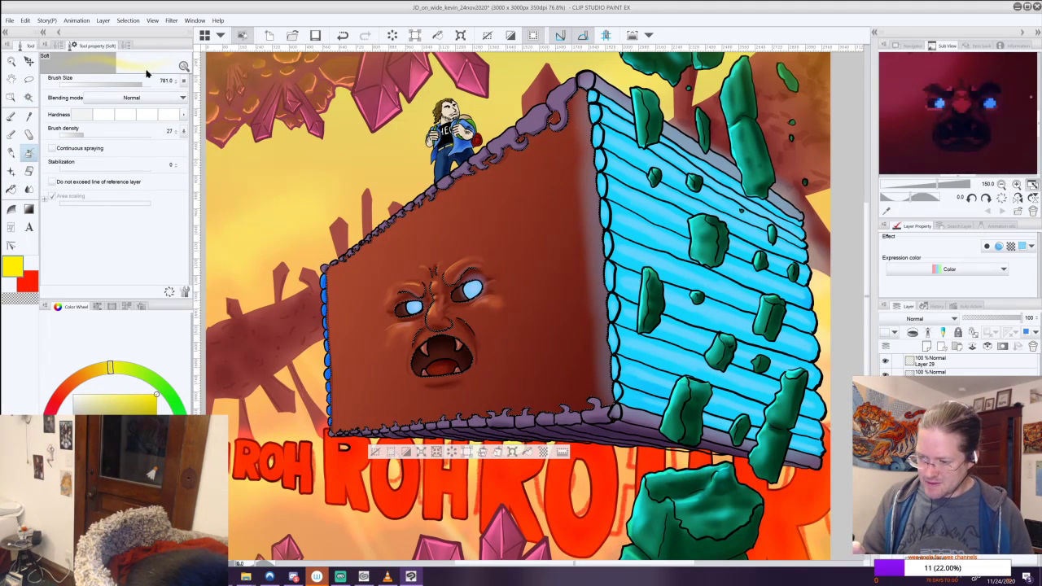
left_click(60, 45)
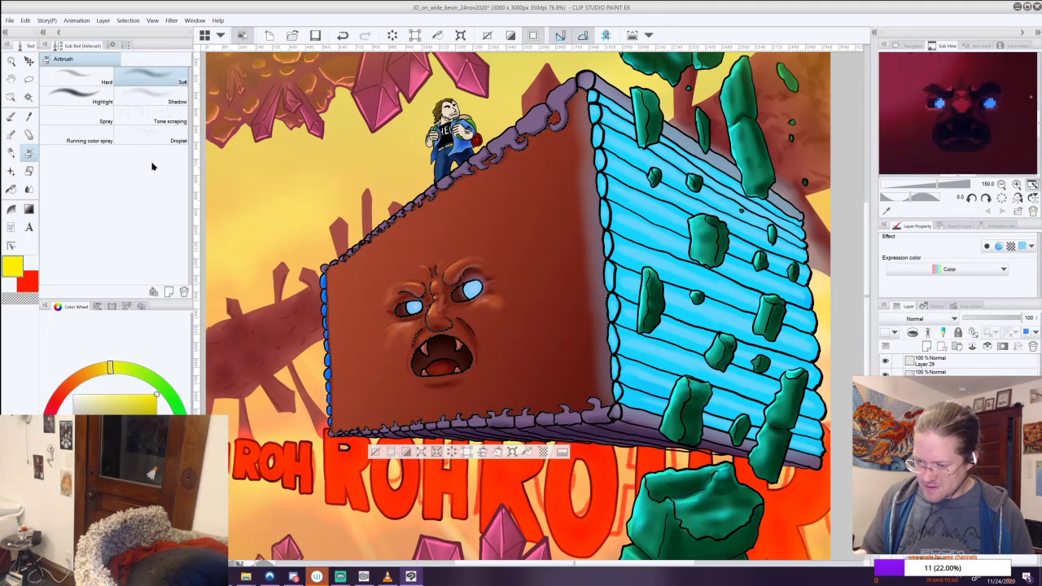
left_click(167, 142)
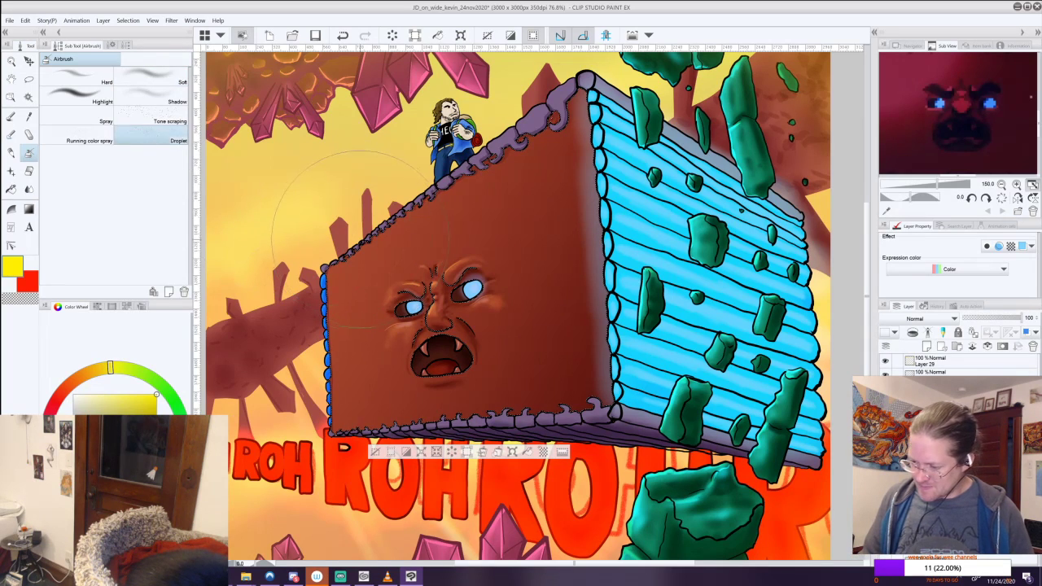
key("alt")
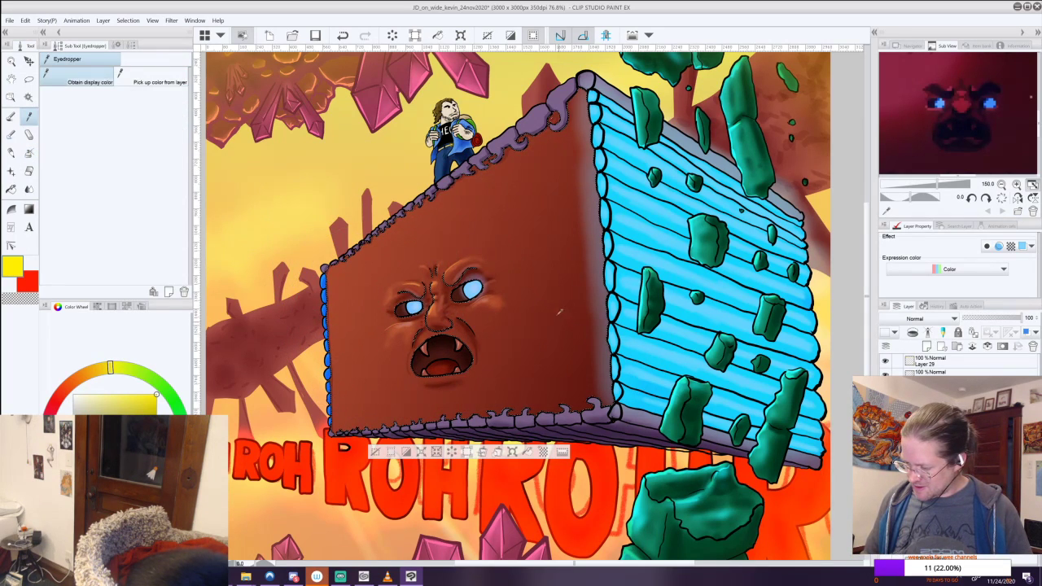
left_click(547, 278)
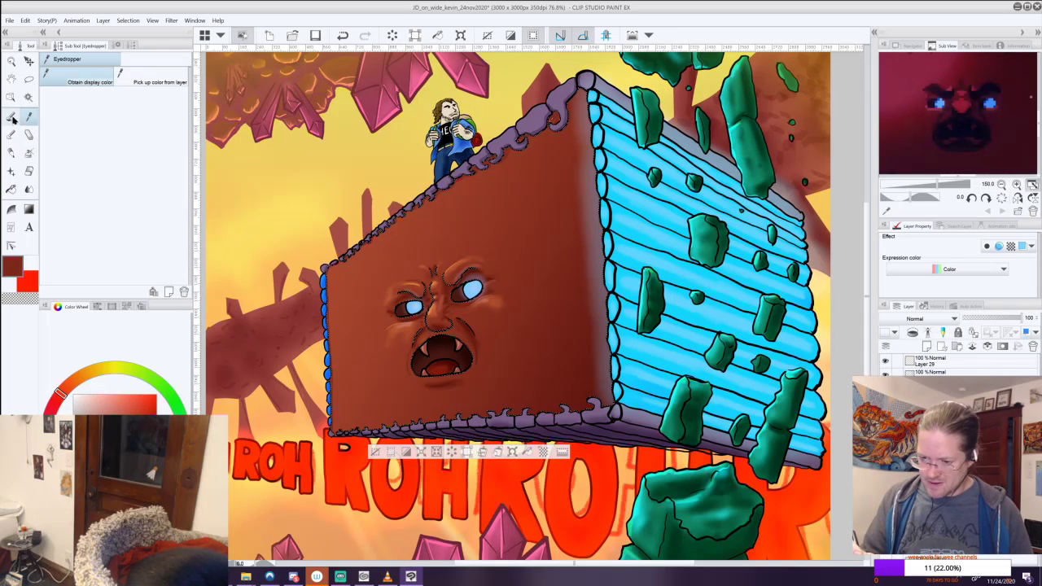
left_click(29, 153)
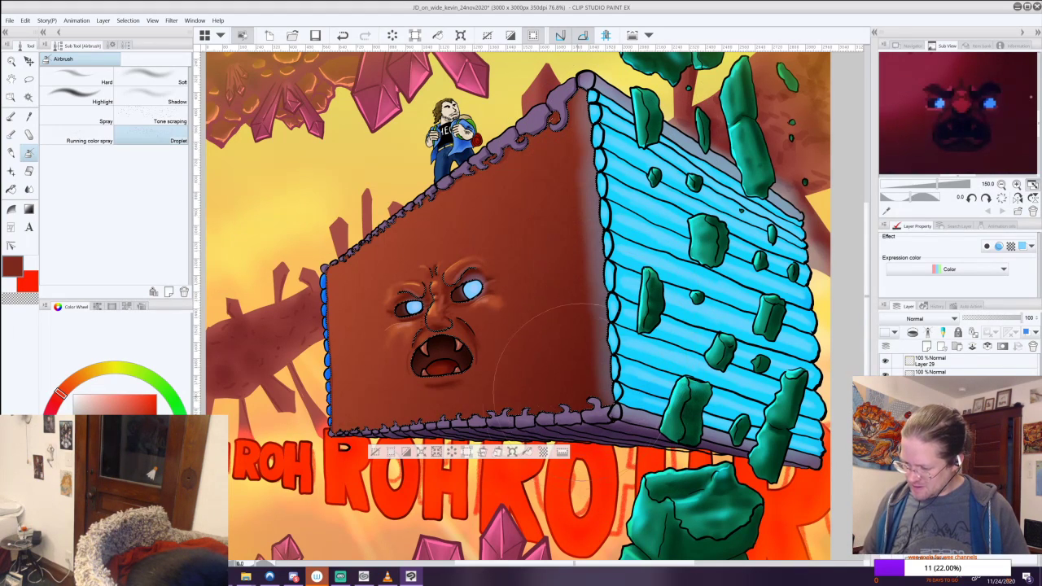
left_click(373, 452)
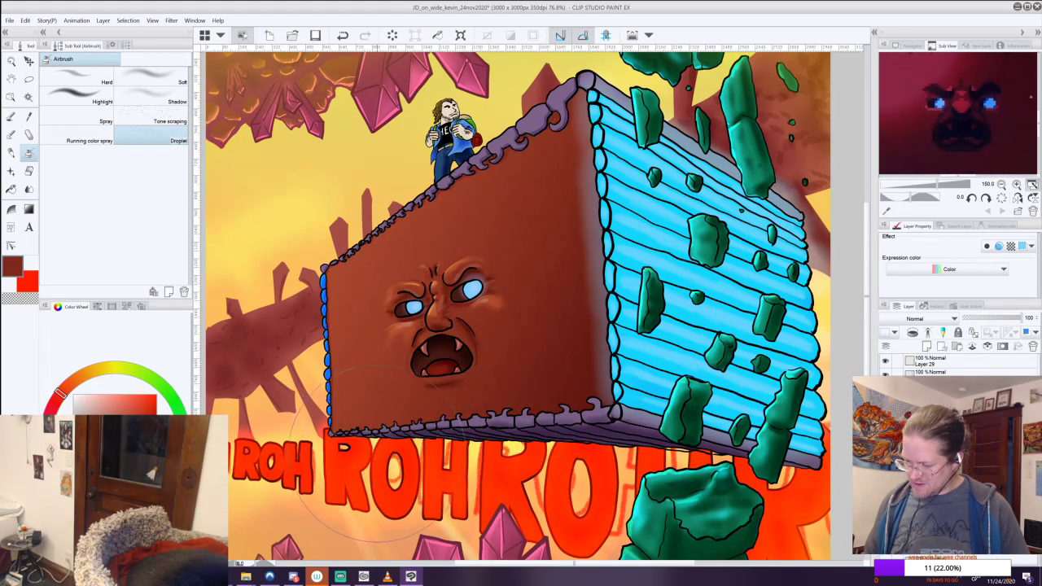
key("ctrl+z")
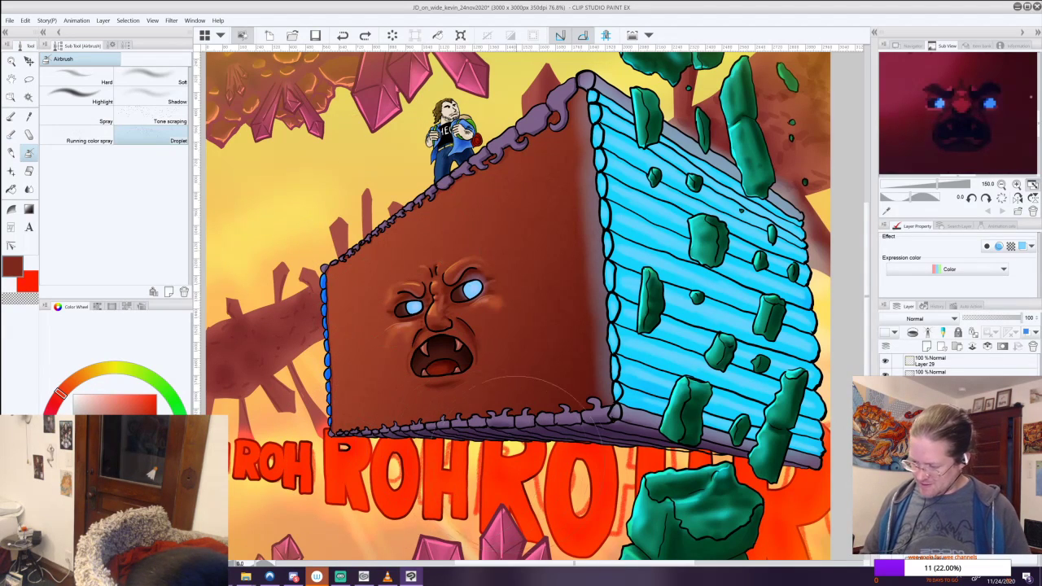
key("ctrl+z")
left_click(377, 453)
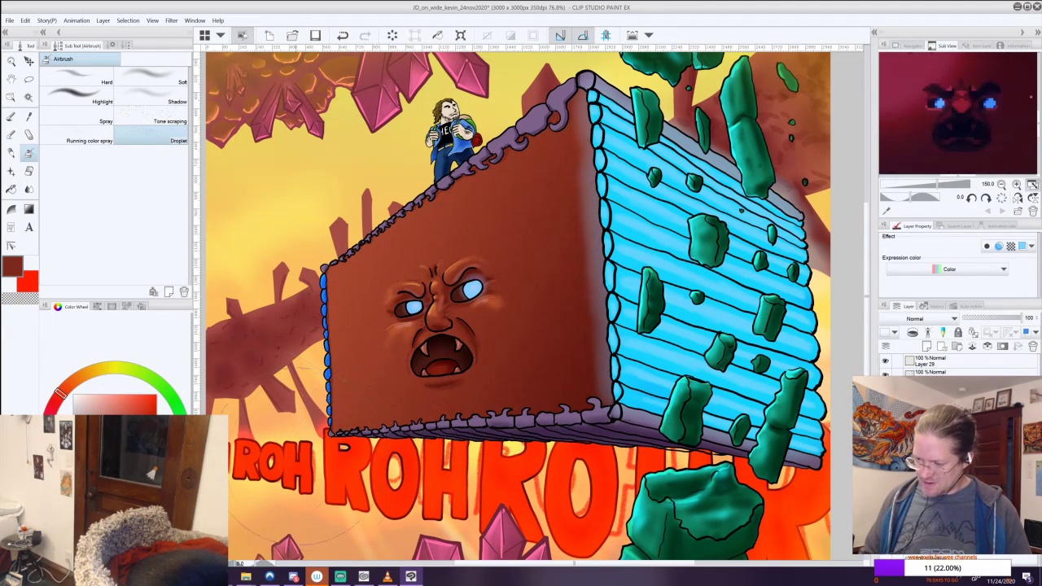
Add a new top layer and sign the large green rock below the block with white initials and "24 Nov 2020" using the Brush 2 pen.
left_click(29, 63)
scroll(521, 306, "down", 1)
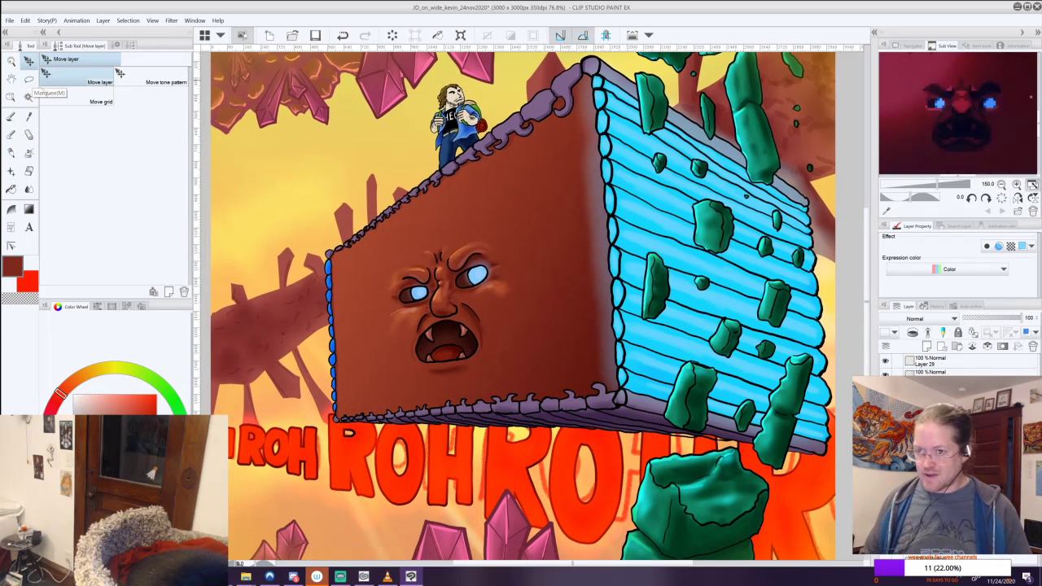
scroll(606, 315, "down", 4)
left_click_drag(606, 315, 549, 293)
scroll(583, 285, "up", 2)
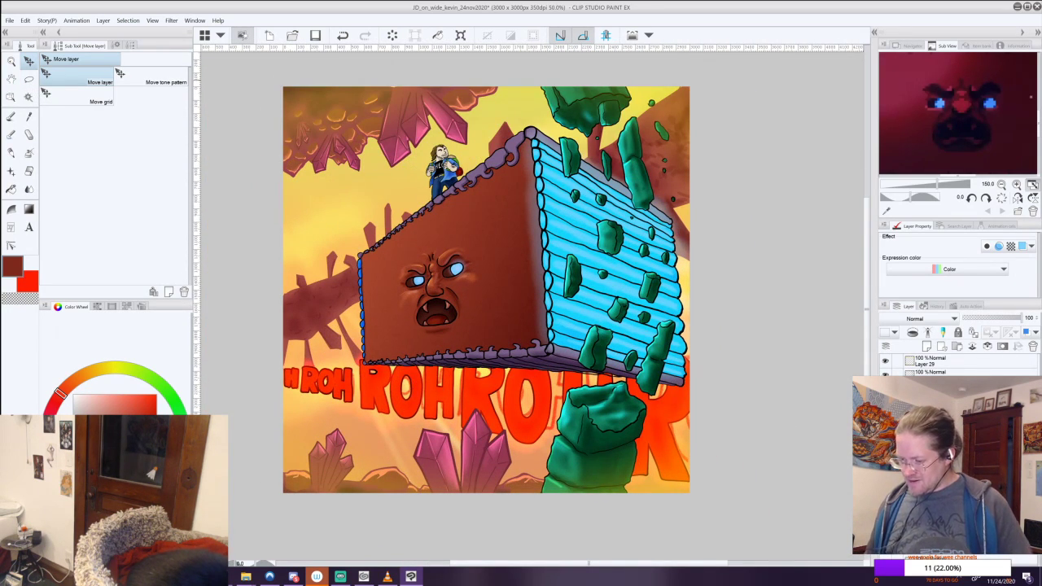
left_click(936, 364)
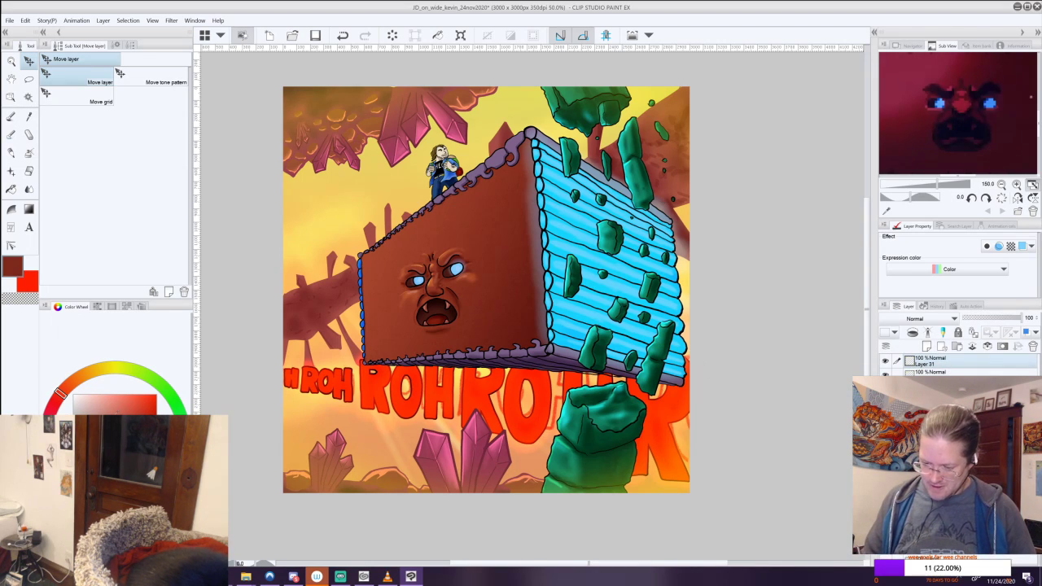
left_click(73, 395)
left_click(12, 117)
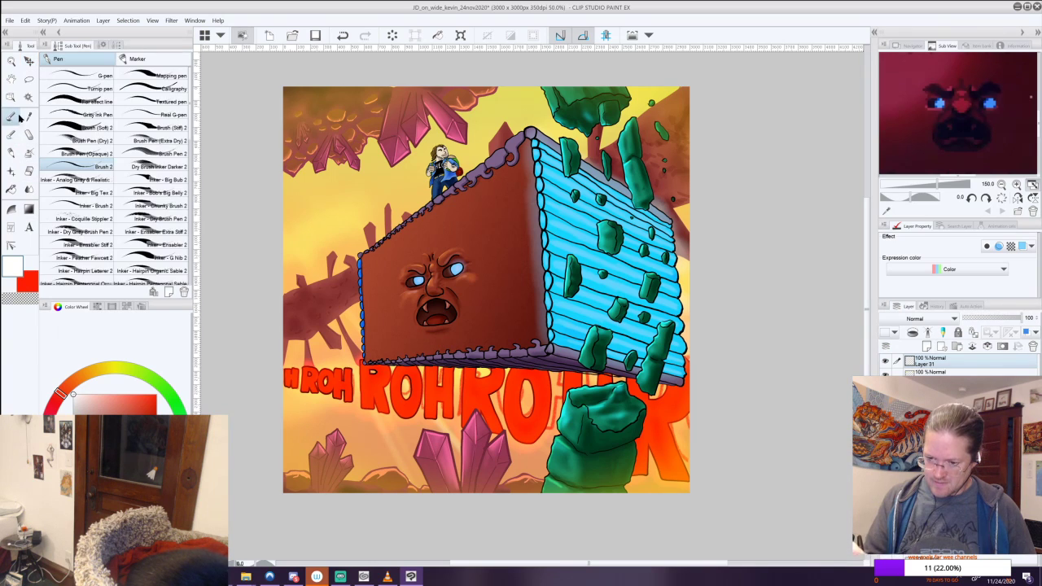
left_click_drag(624, 416, 562, 320)
scroll(562, 319, "up", 4)
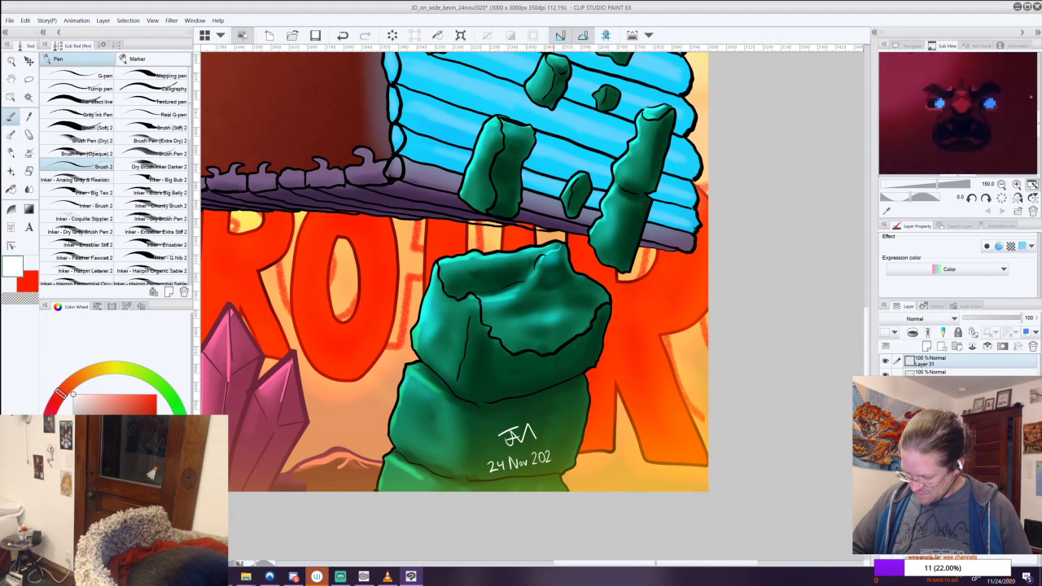
Bring the whole signed picture into view and save the illustration file.
scroll(601, 326, "down", 5)
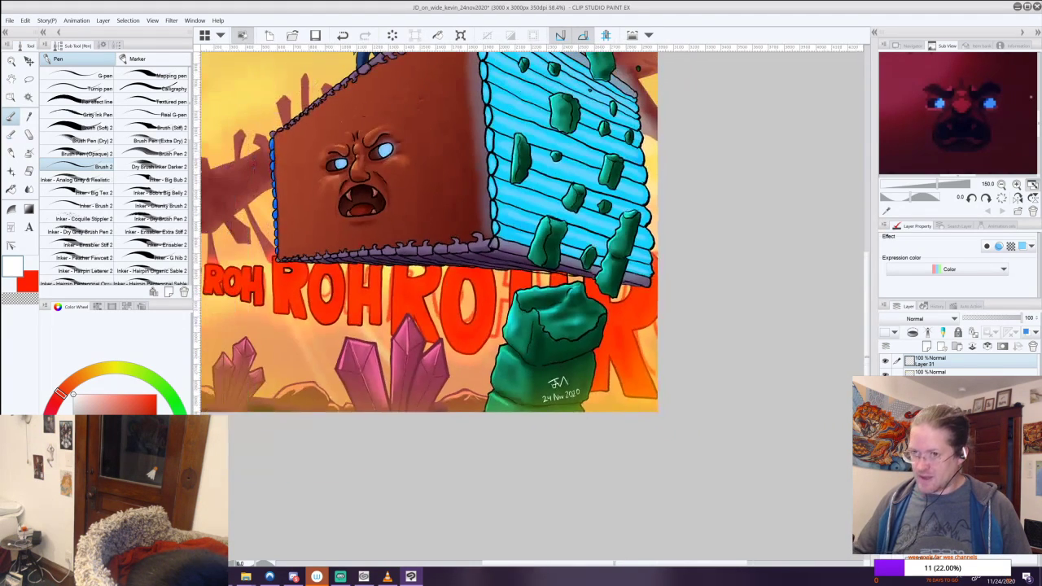
left_click_drag(601, 325, 706, 443)
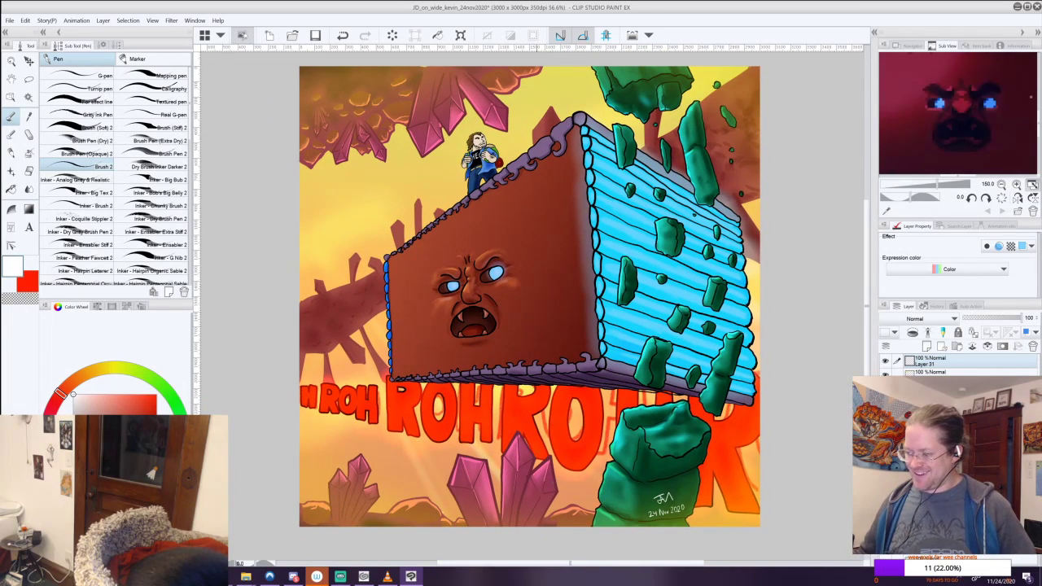
left_click(10, 20)
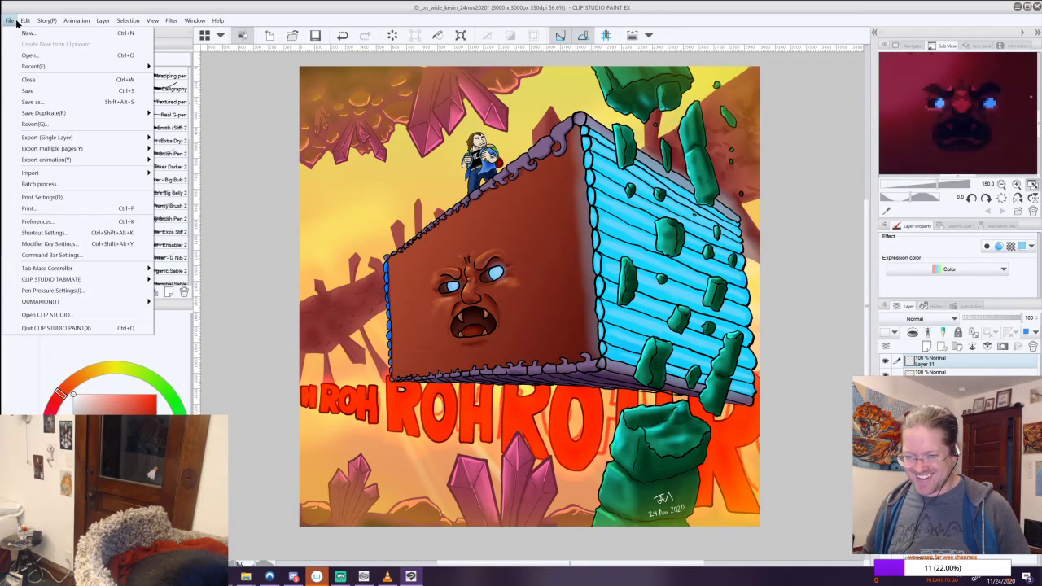
left_click(24, 91)
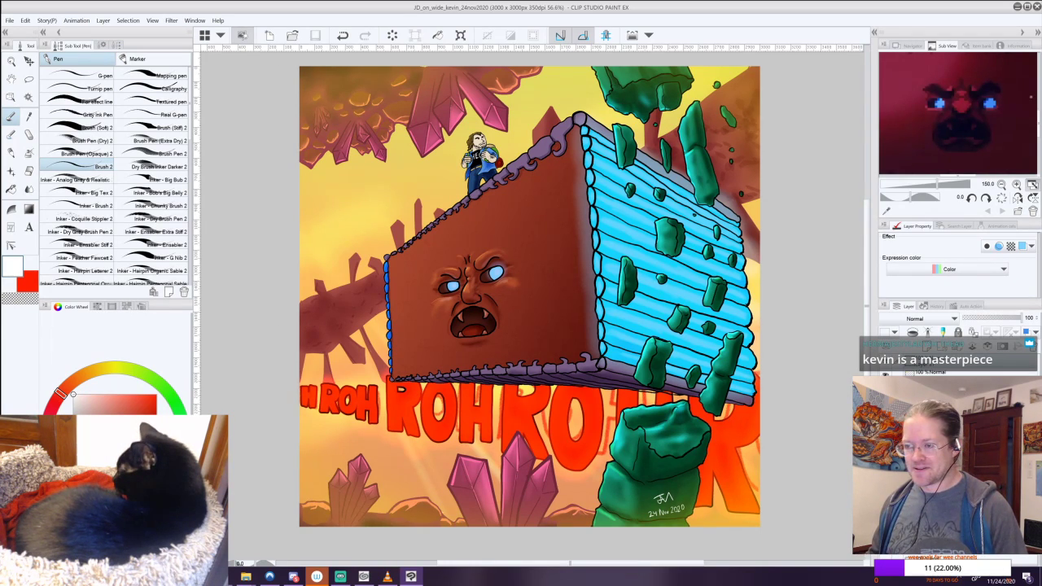
Start saving the illustration under a new location and go to the Pictures > Arts > digital 2020 folder.
left_click(10, 20)
left_click(33, 102)
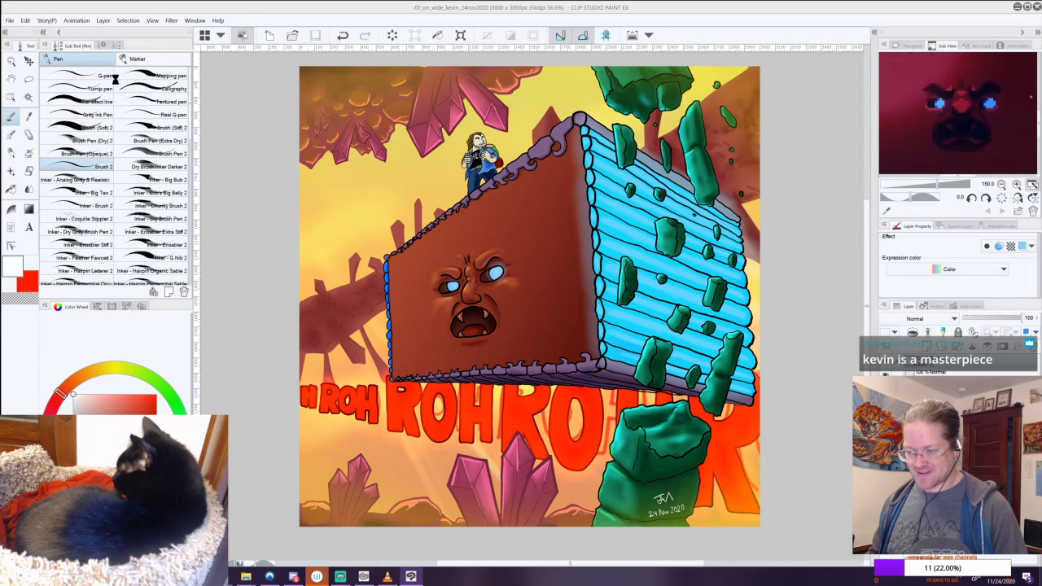
left_click(157, 25)
scroll(132, 178, "down", 2)
scroll(132, 176, "up", 2)
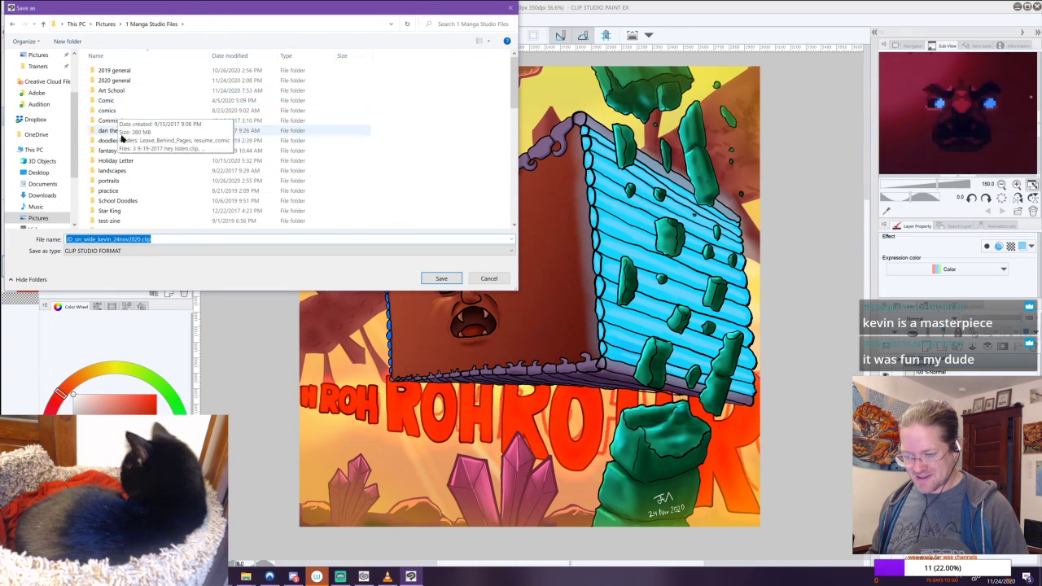
left_click(106, 24)
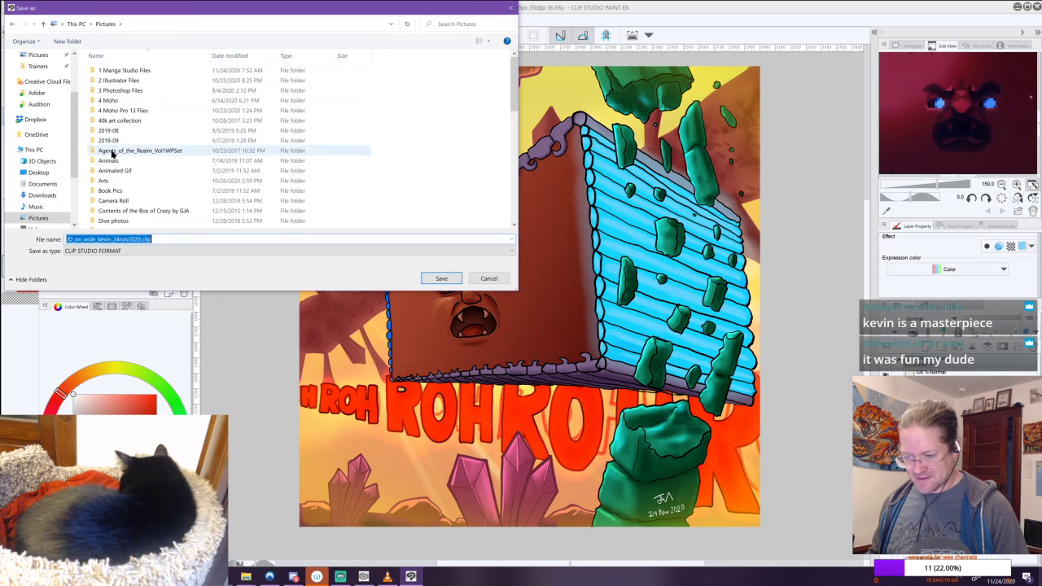
double_click(104, 179)
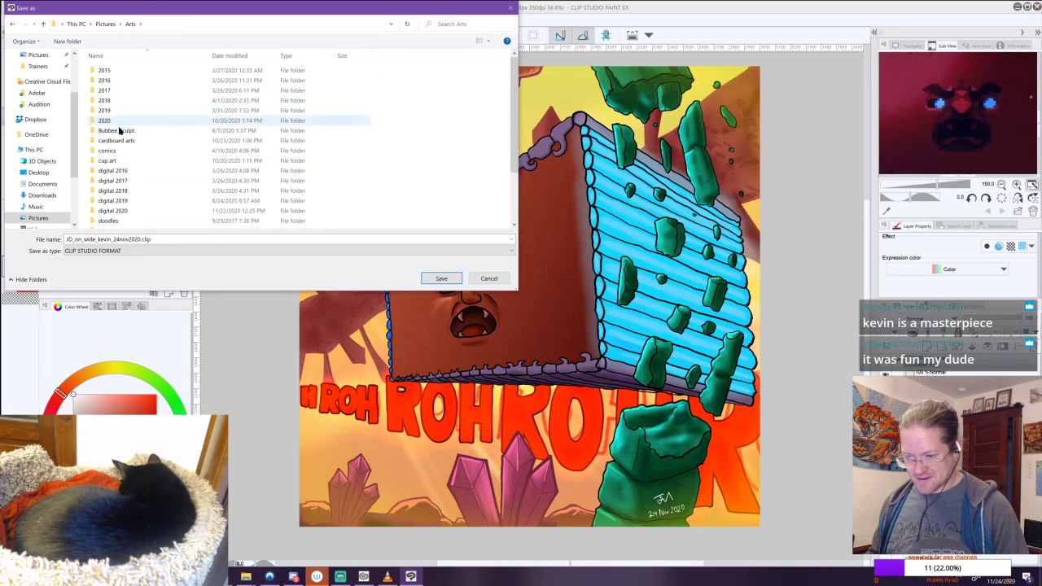
scroll(126, 186, "down", 2)
double_click(114, 151)
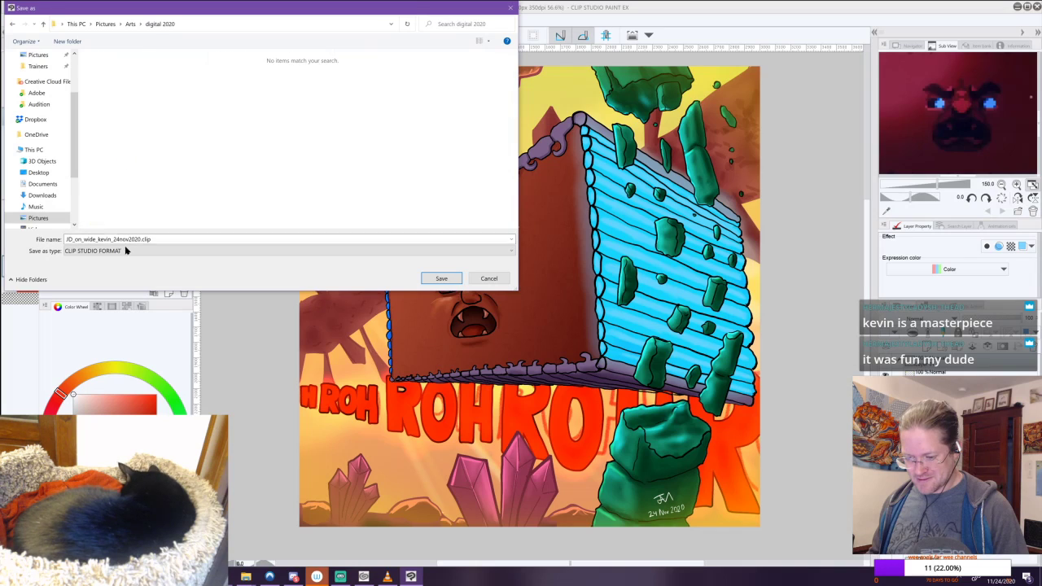
Save the copy in a flattened image format, accept the loss of layer information and minimize the program window.
left_click(126, 250)
left_click(122, 278)
left_click(432, 280)
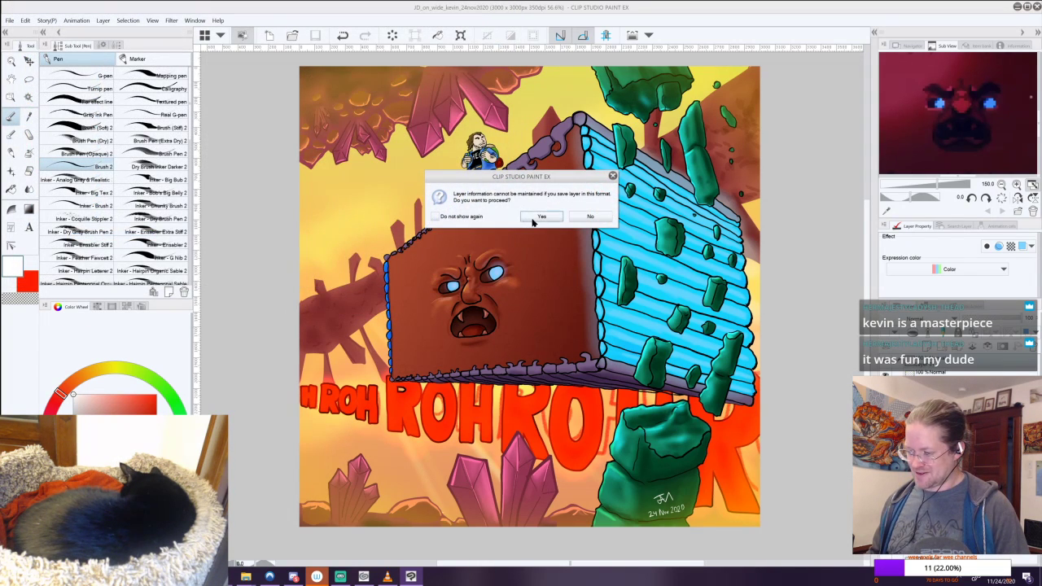
left_click(542, 217)
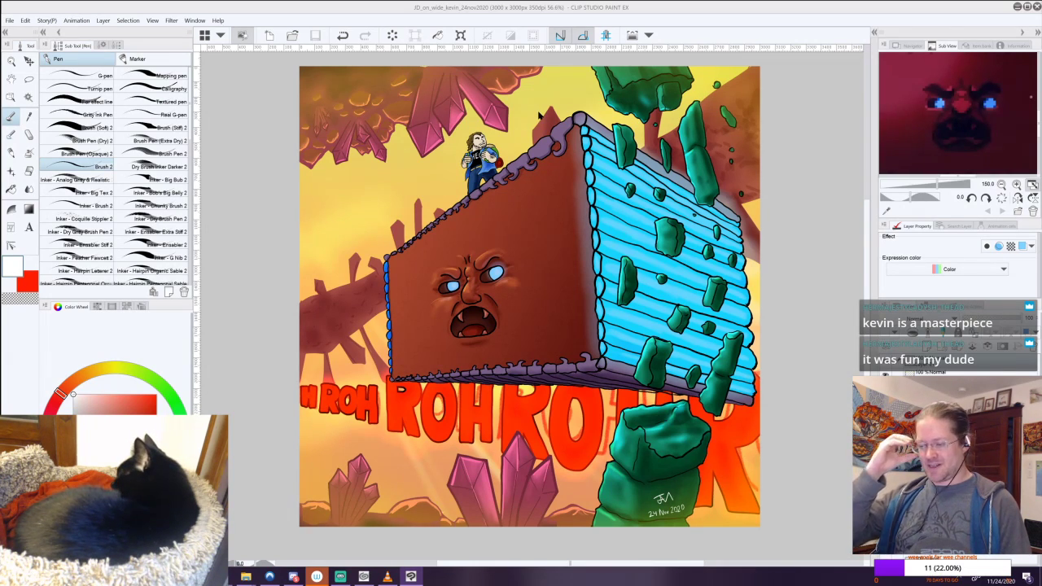
left_click(1016, 9)
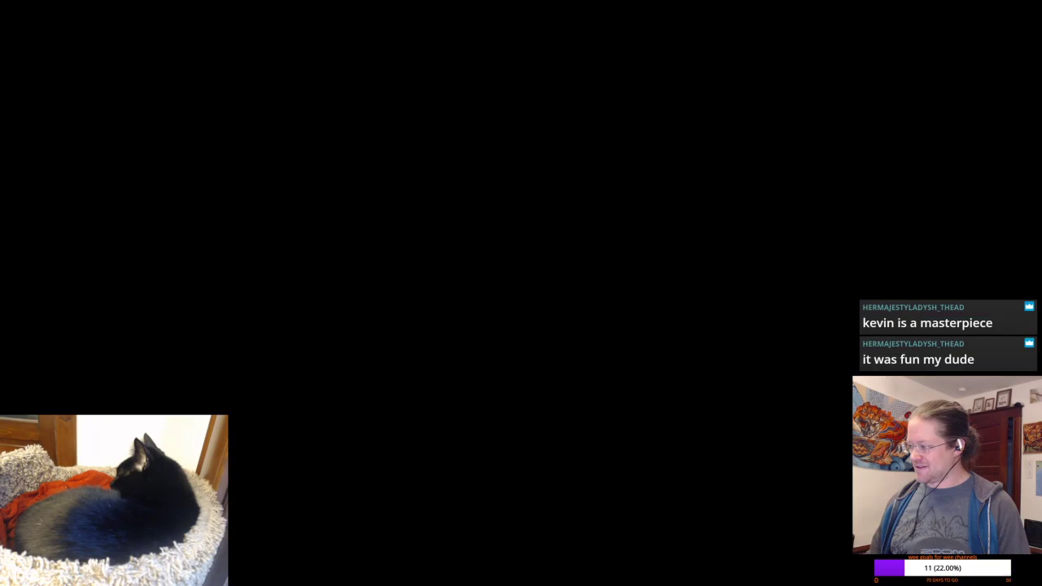